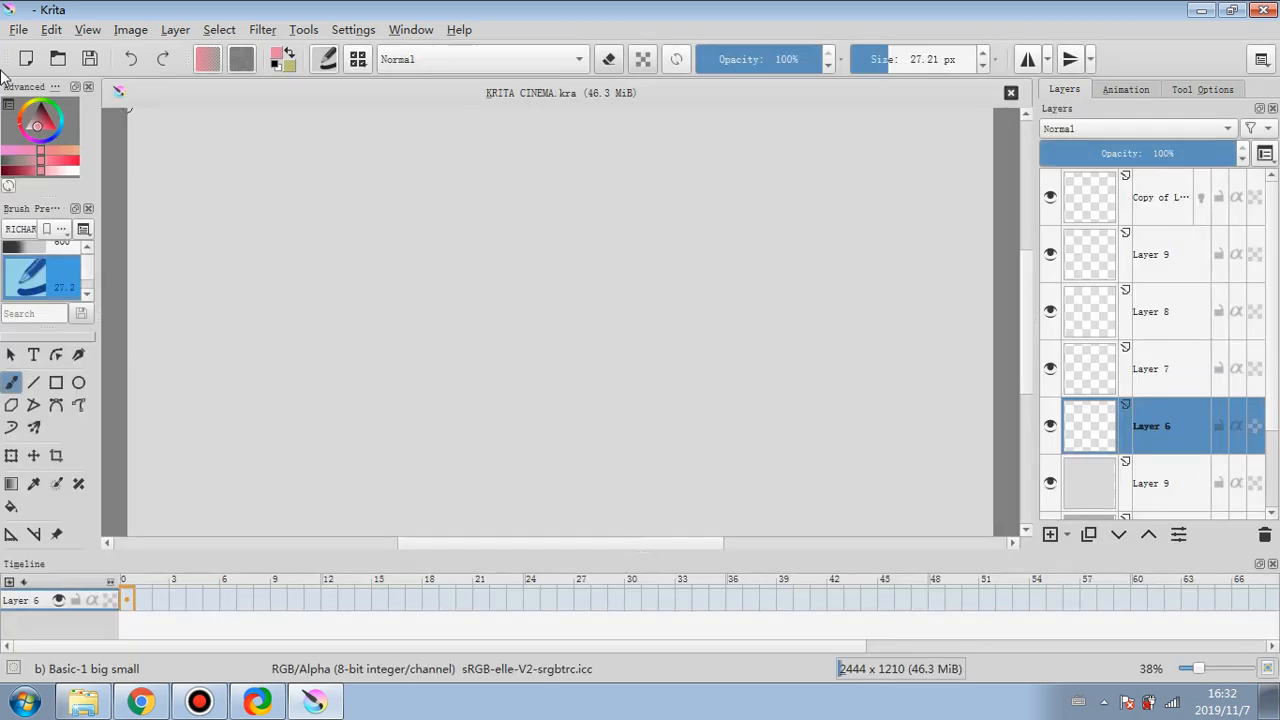
# - Show the hidden "grid only.png" layer and move it directly above the light grey Layer 9
pyautogui.scroll(-1, 320, 395)
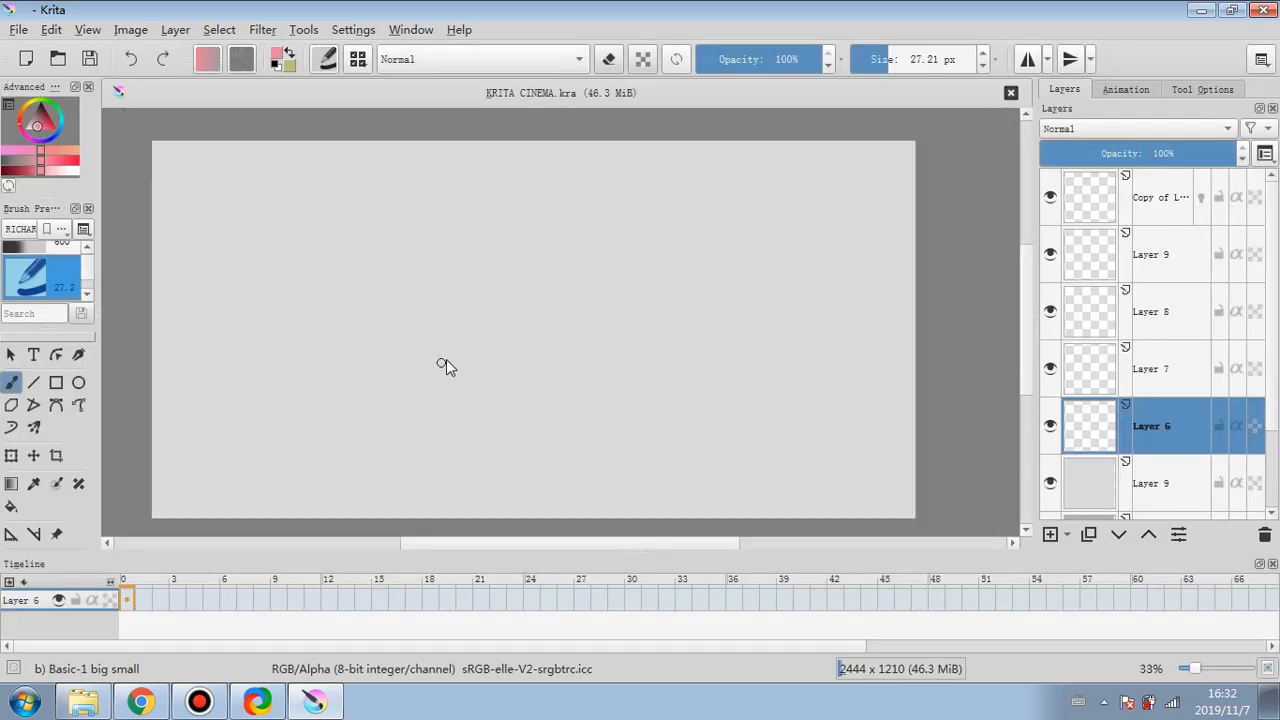
pyautogui.scroll(-2, 1164, 450)
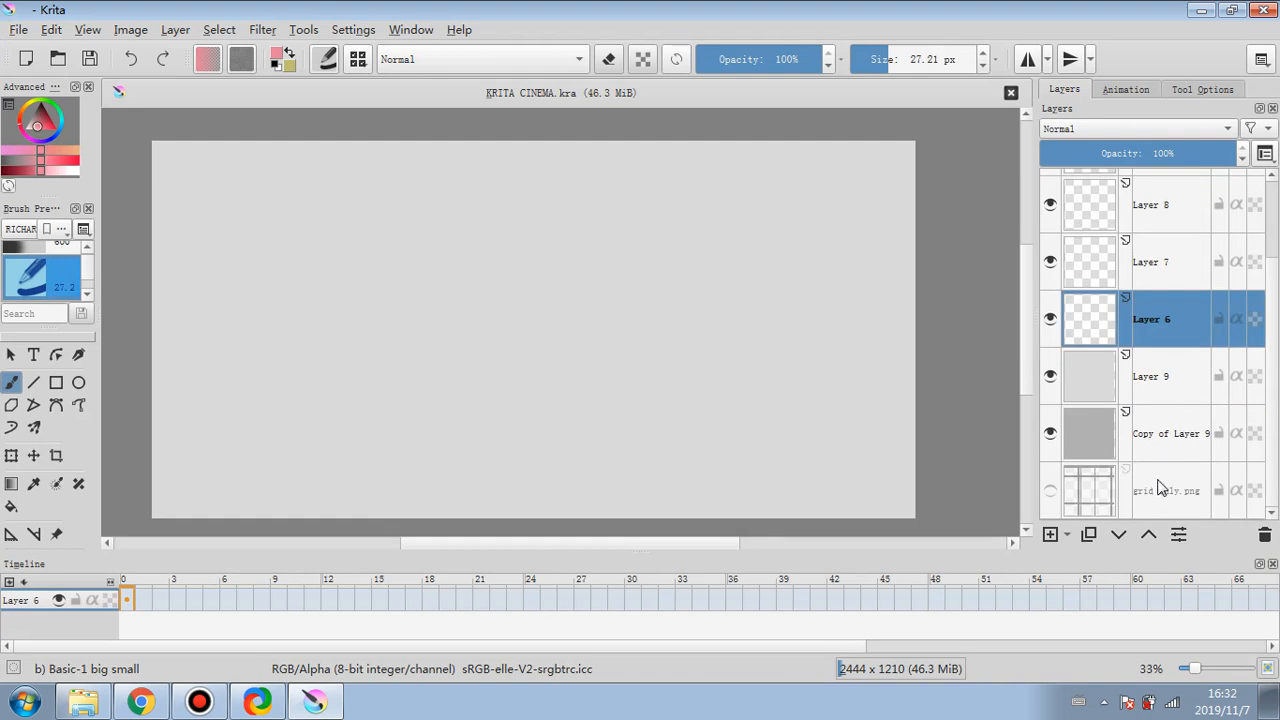
pyautogui.click(1156, 489)
pyautogui.click(1055, 495)
pyautogui.moveTo(1144, 495); pyautogui.dragTo(1120, 368)
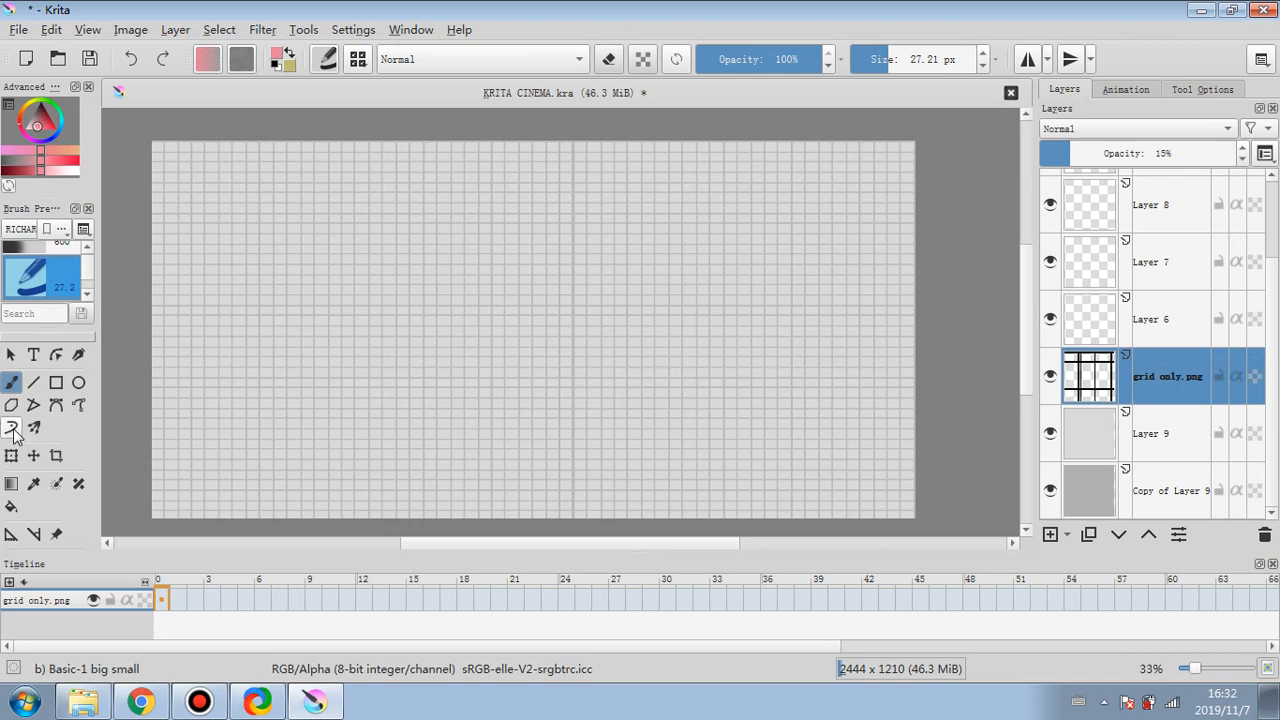
# - Try the grid layer at 100% opacity and reduce it to 12% so the lines are faint
pyautogui.click(161, 600)
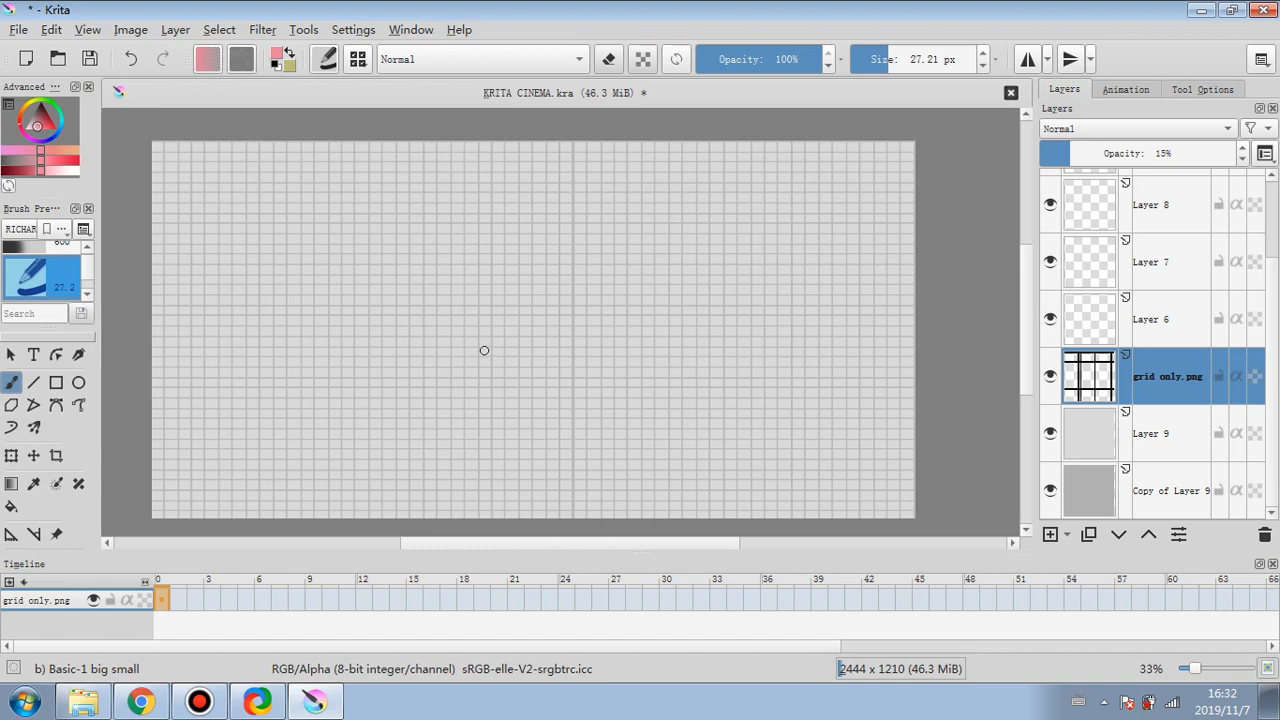
pyautogui.moveTo(1072, 157); pyautogui.dragTo(1238, 155)
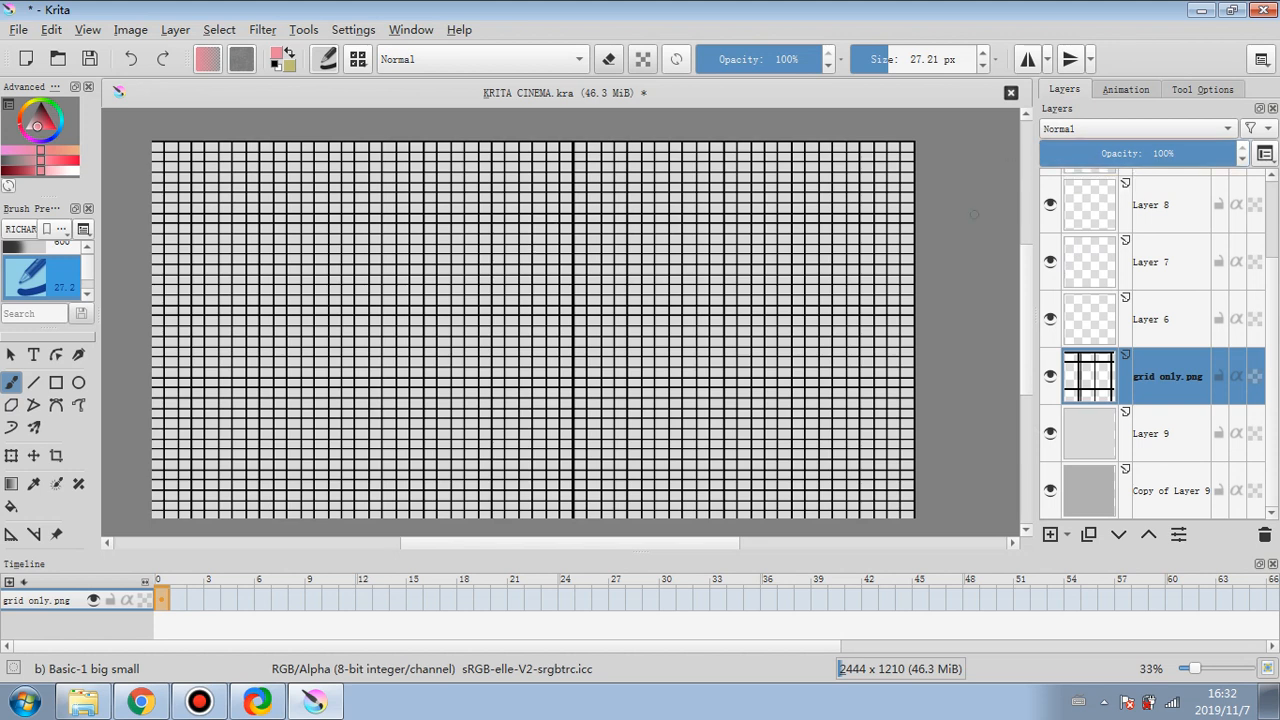
pyautogui.click(1065, 158)
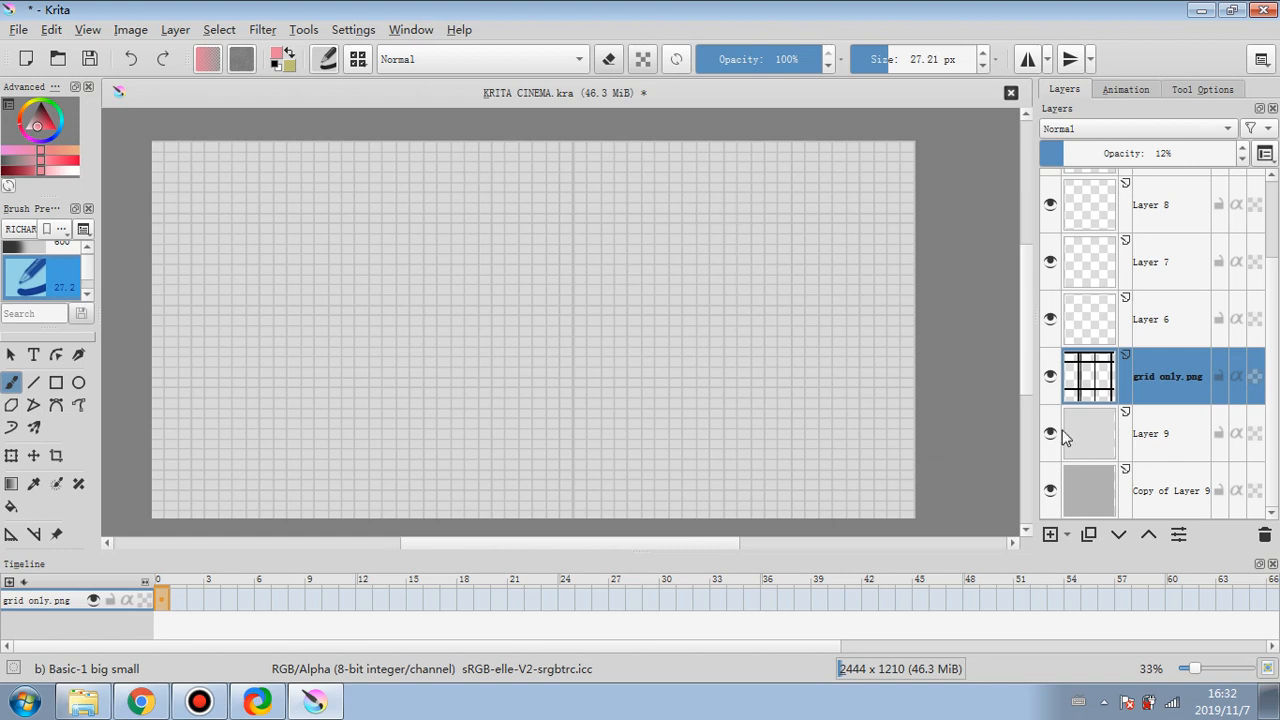
# - Hide the two grey background layers, Layer 9 and Copy of Layer 9, and show them again
pyautogui.click(1050, 433)
pyautogui.click(1050, 490)
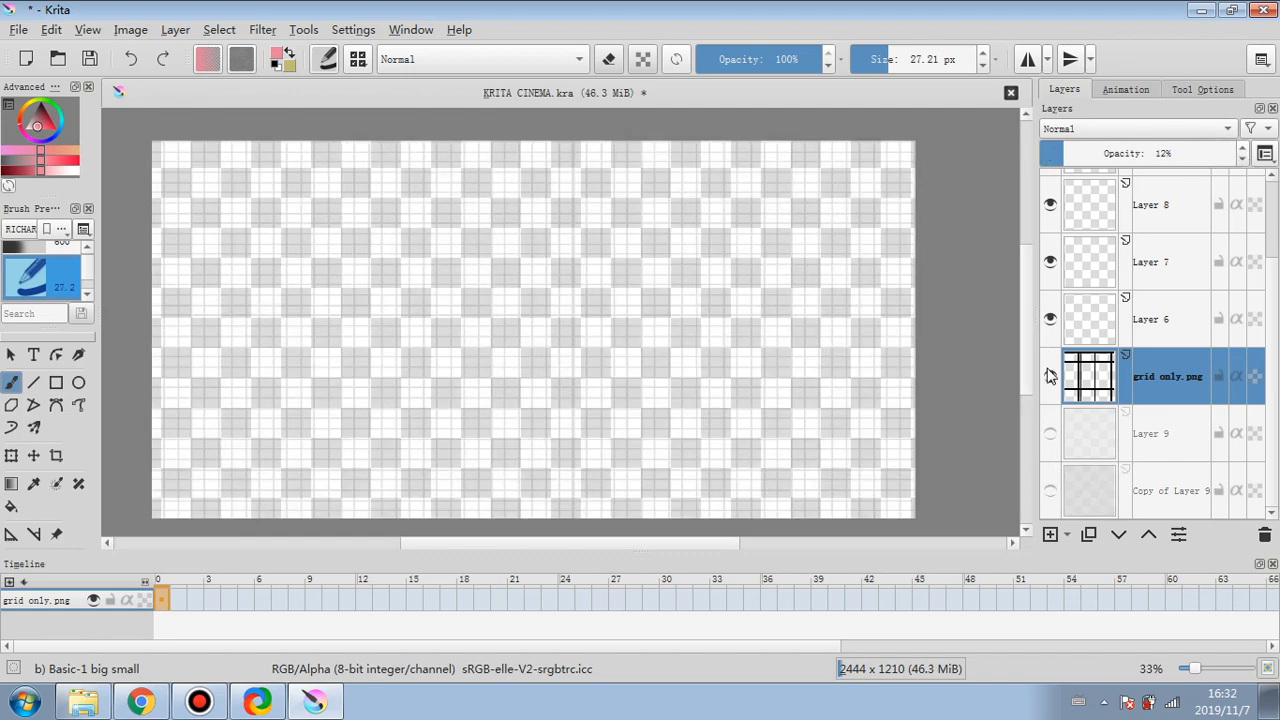
pyautogui.click(1050, 433)
pyautogui.click(1050, 490)
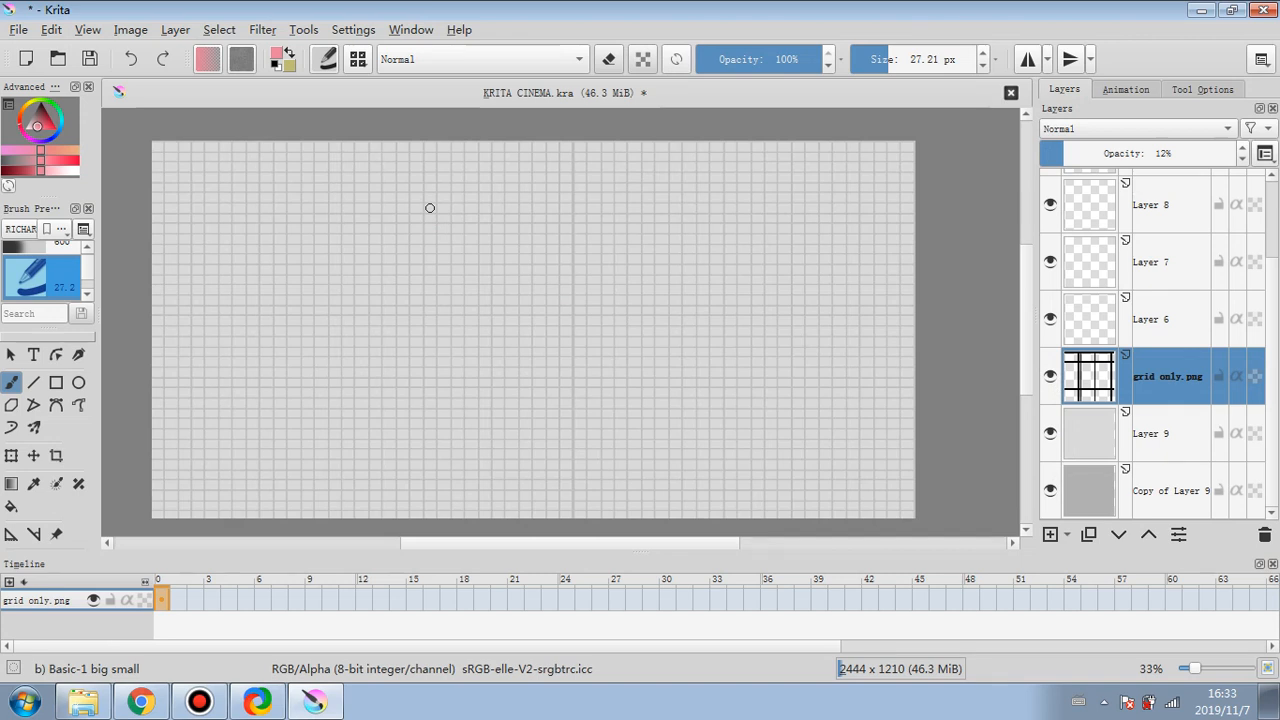
pyautogui.click(130, 33)
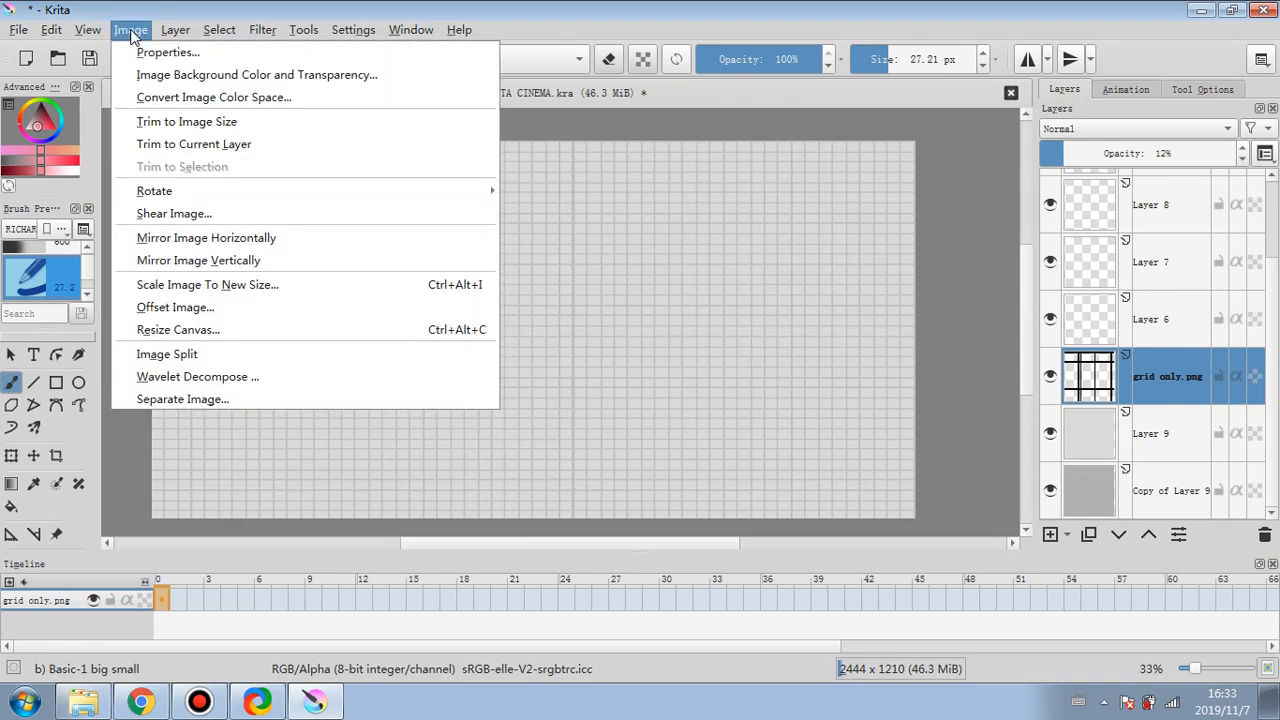
pyautogui.moveTo(170, 34)
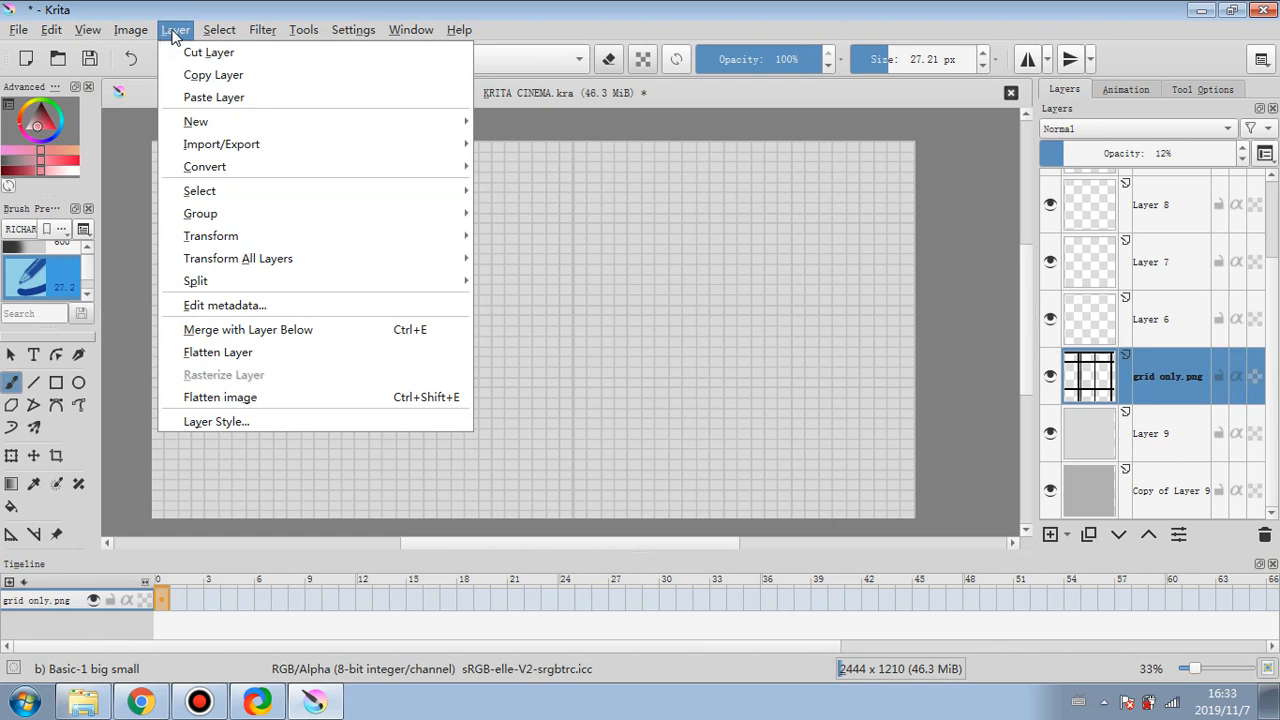
pyautogui.moveTo(262, 36)
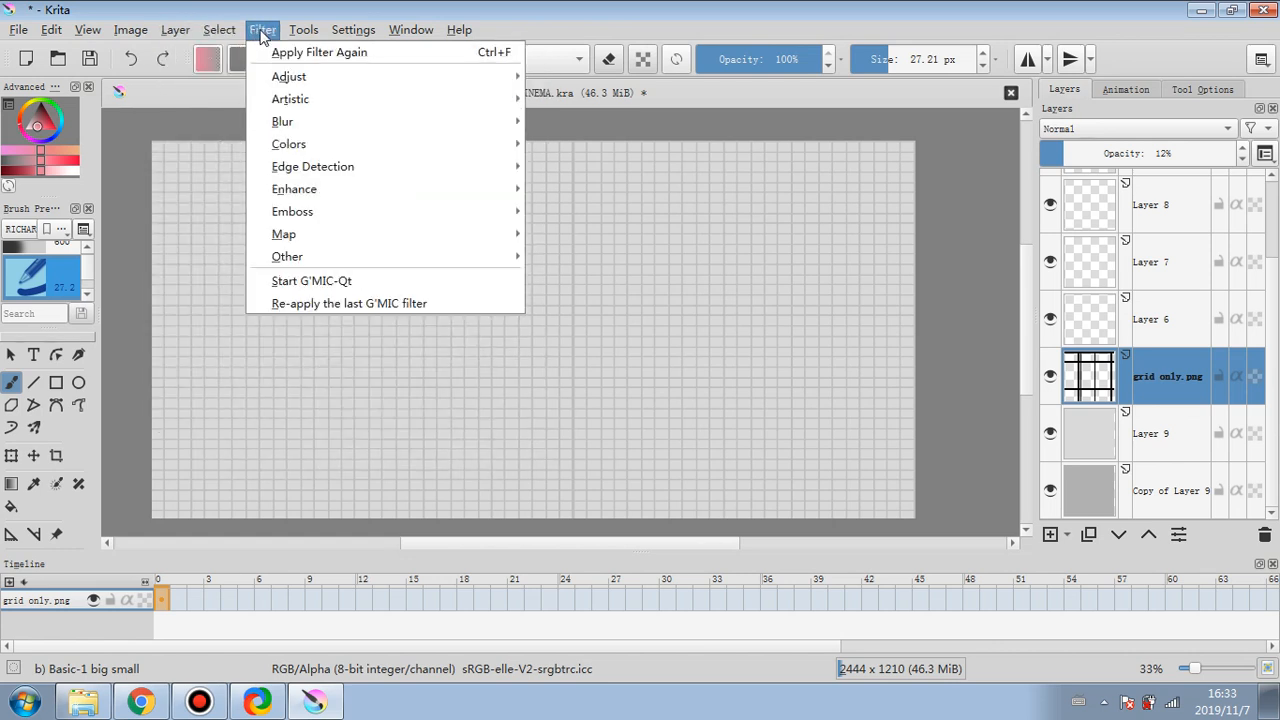
pyautogui.moveTo(17, 45)
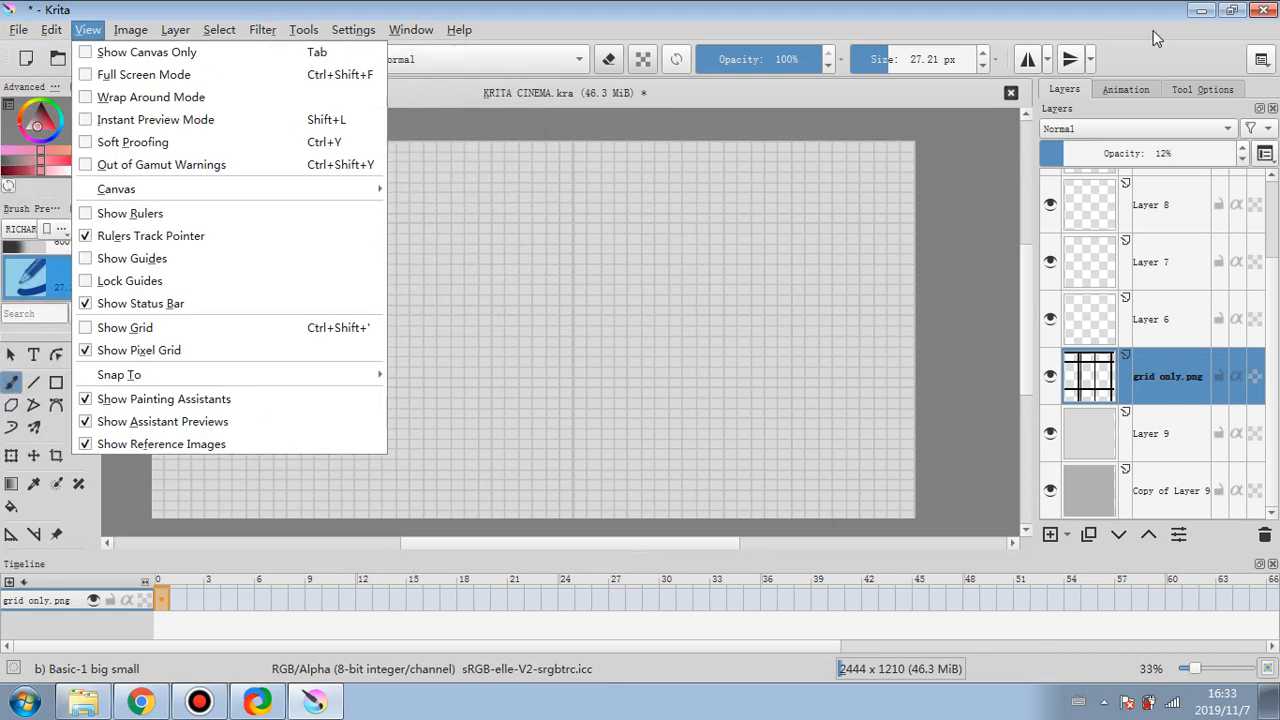
pyautogui.click(1198, 10)
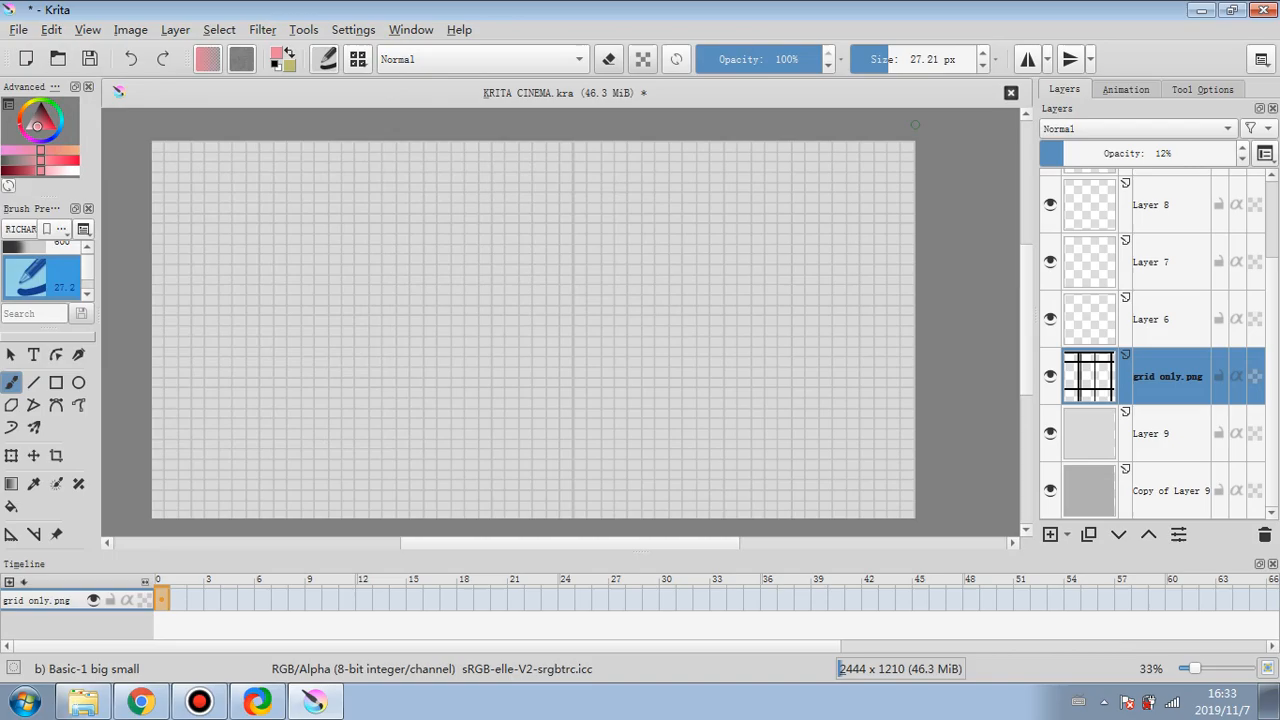
# - Minimize Krita, launch FireAlpaca from the desktop and dismiss its startup advertisement
pyautogui.click(1200, 10)
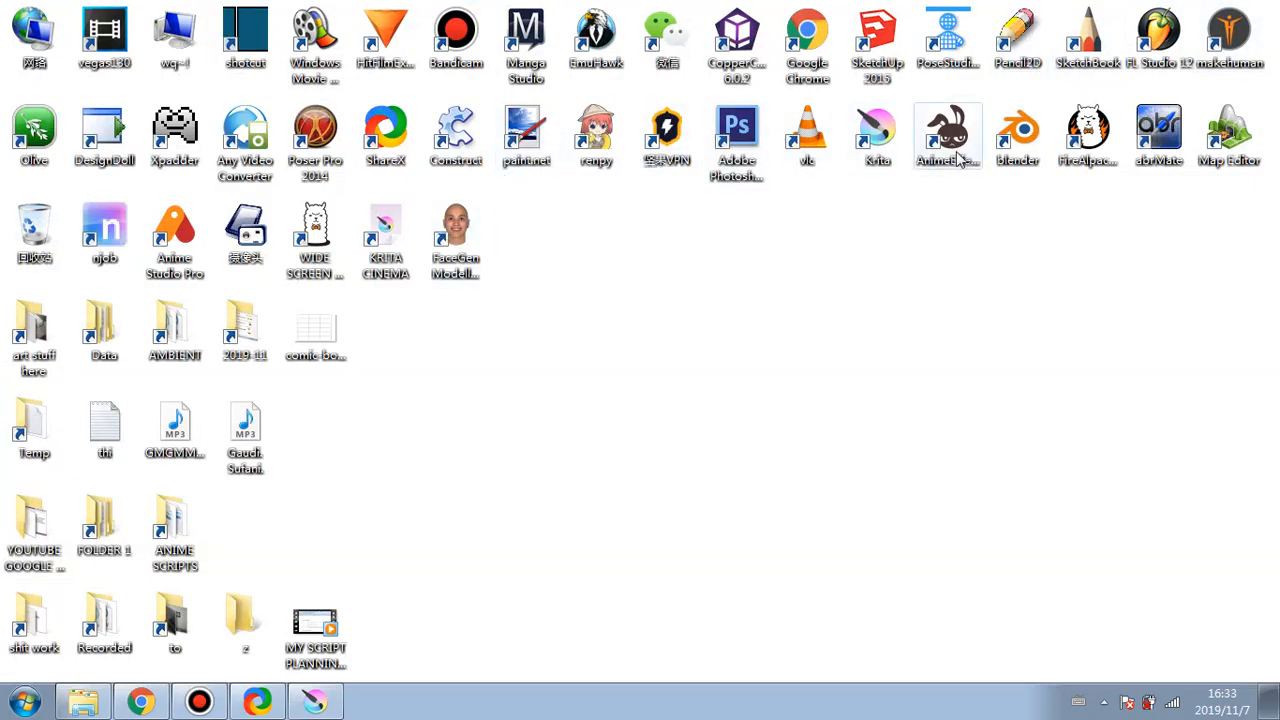
pyautogui.doubleClick(1096, 155)
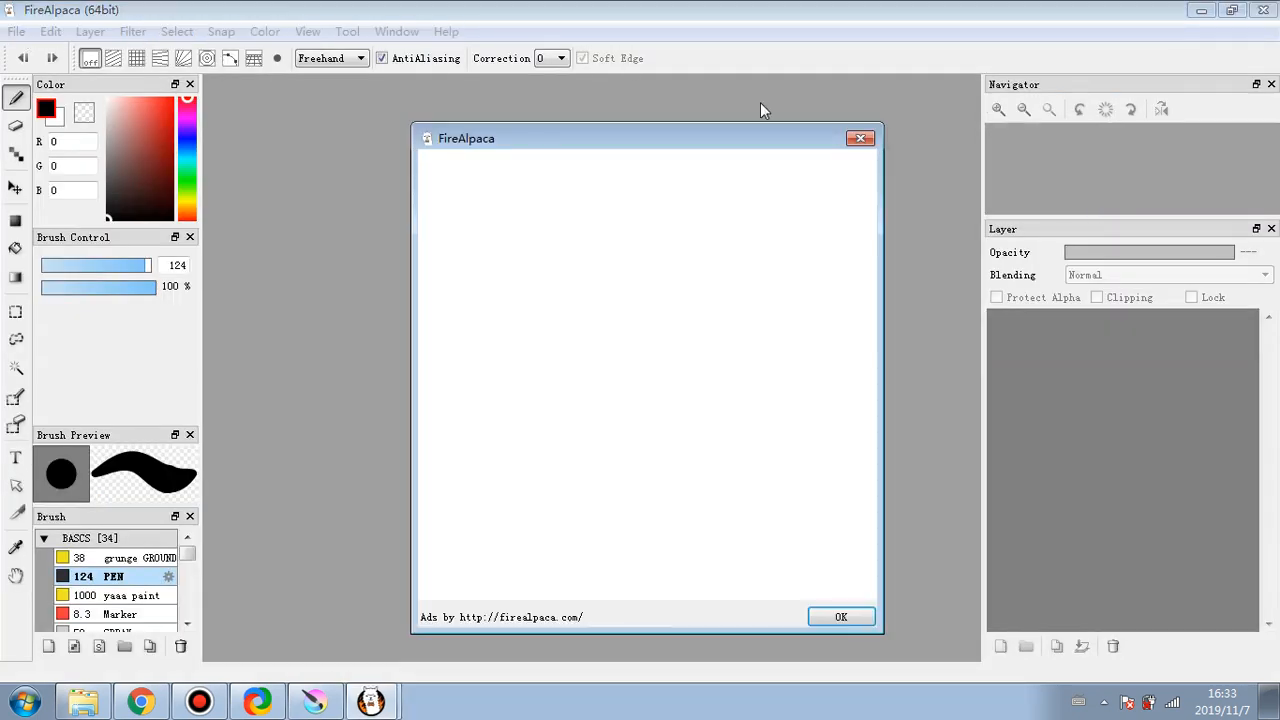
pyautogui.click(865, 150)
# - Create a new standard image of 2965 × 2599 pixels at 350 dpi with a transparent background
pyautogui.click(16, 31)
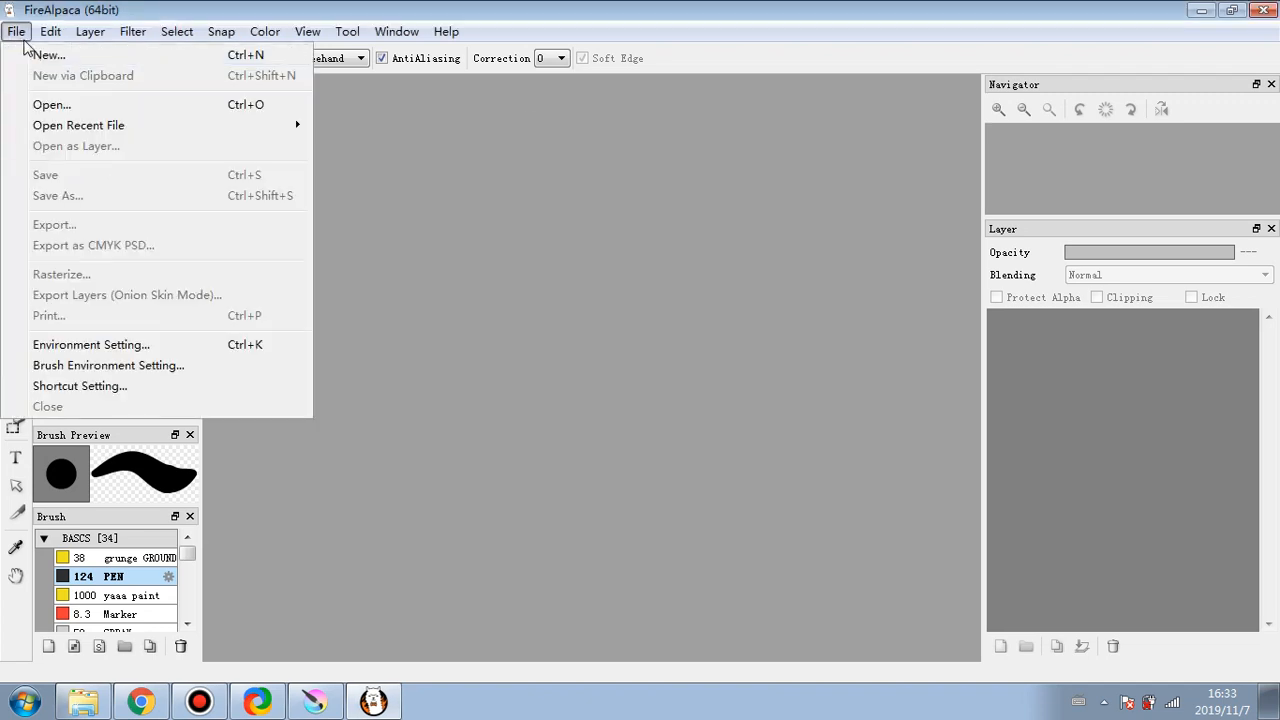
pyautogui.click(40, 51)
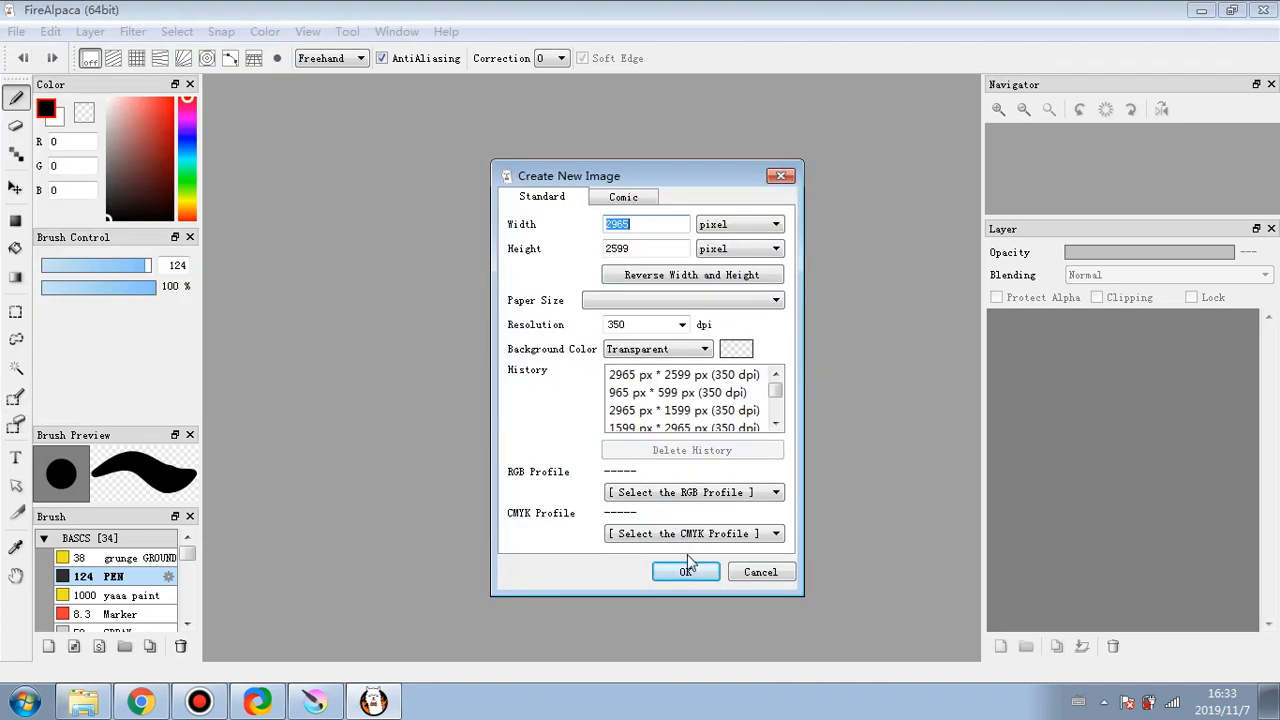
pyautogui.click(626, 200)
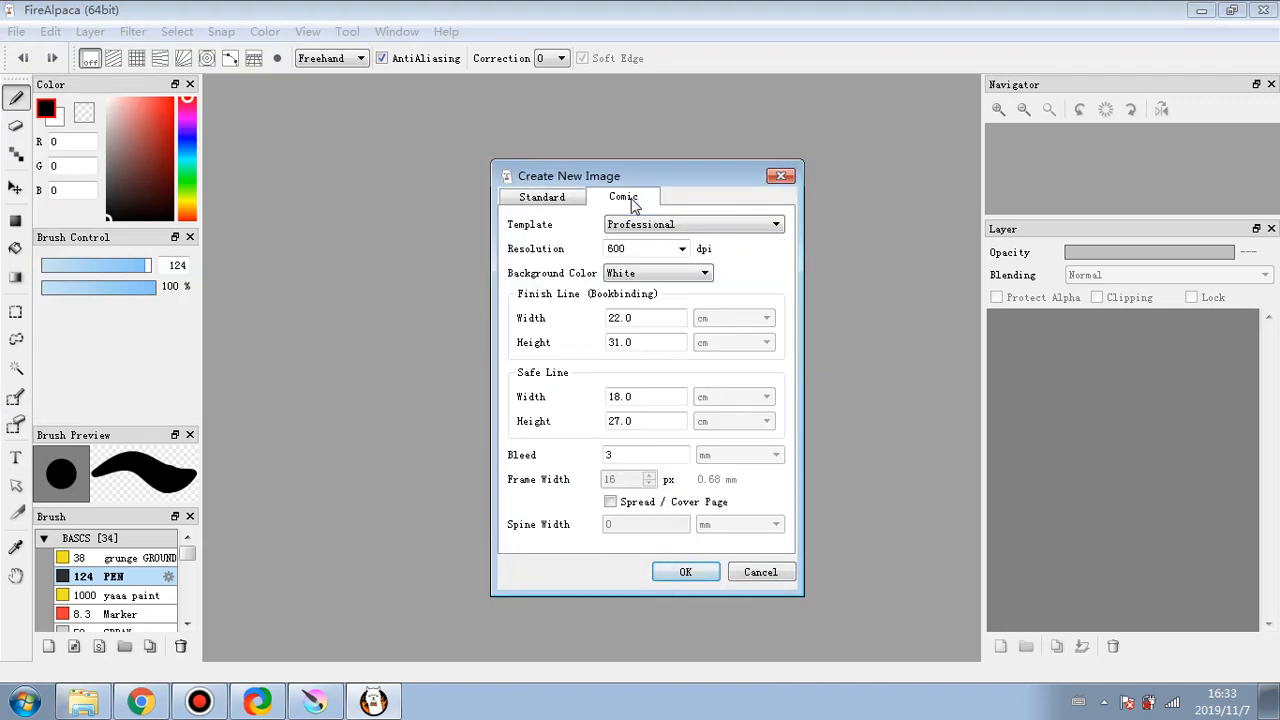
pyautogui.click(573, 199)
pyautogui.click(686, 570)
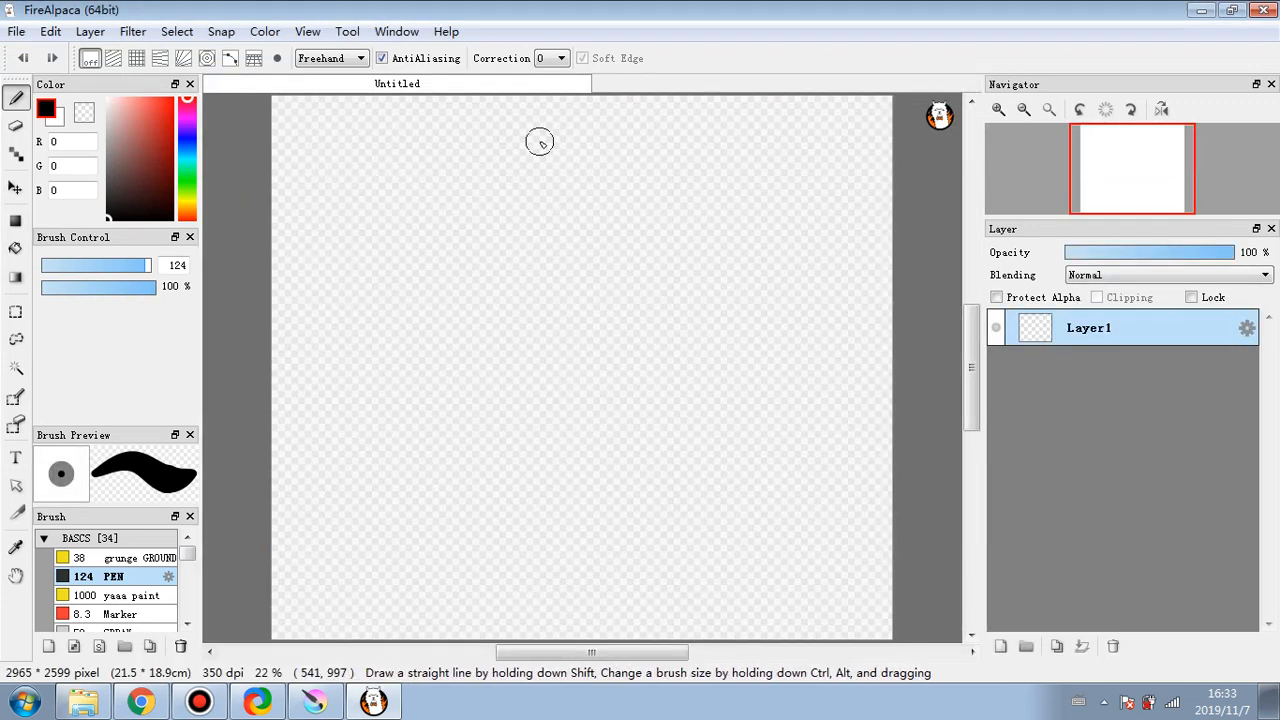
# - Set the foreground colour to white (255, 255, 255) and bucket-fill the whole canvas with it
pyautogui.moveTo(141, 146); pyautogui.dragTo(39, 44)
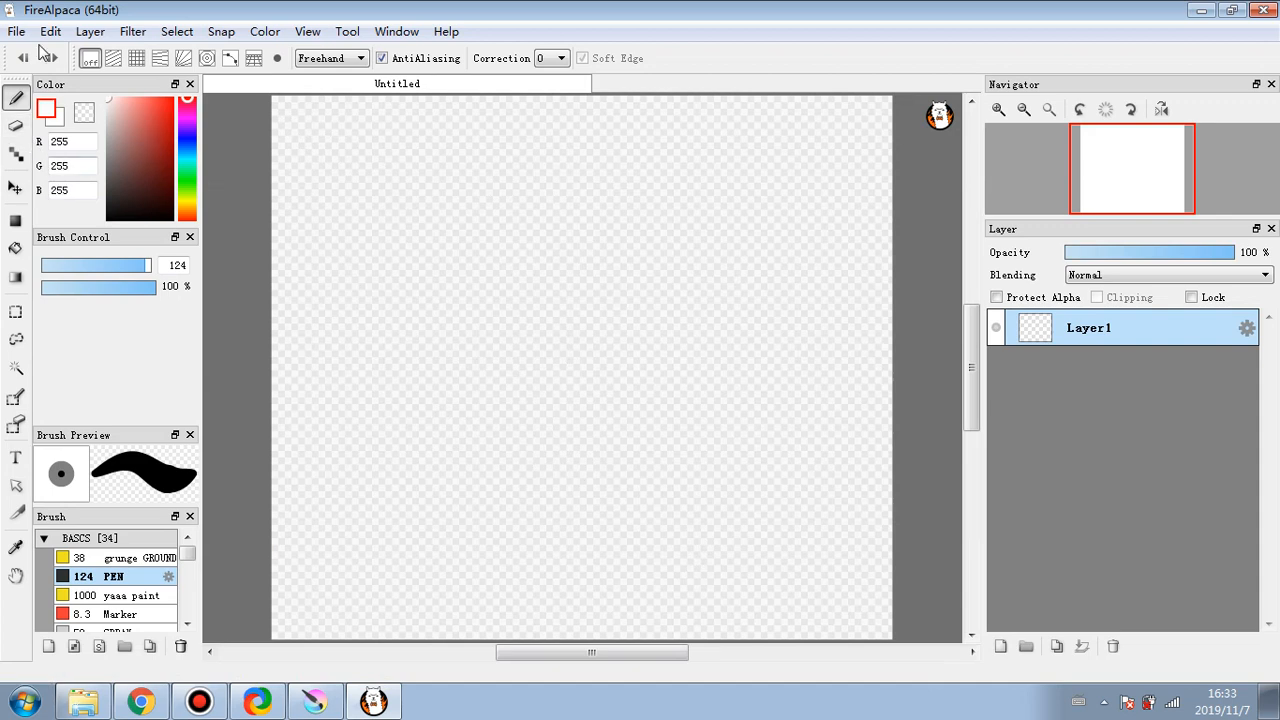
pyautogui.click(18, 247)
pyautogui.click(343, 236)
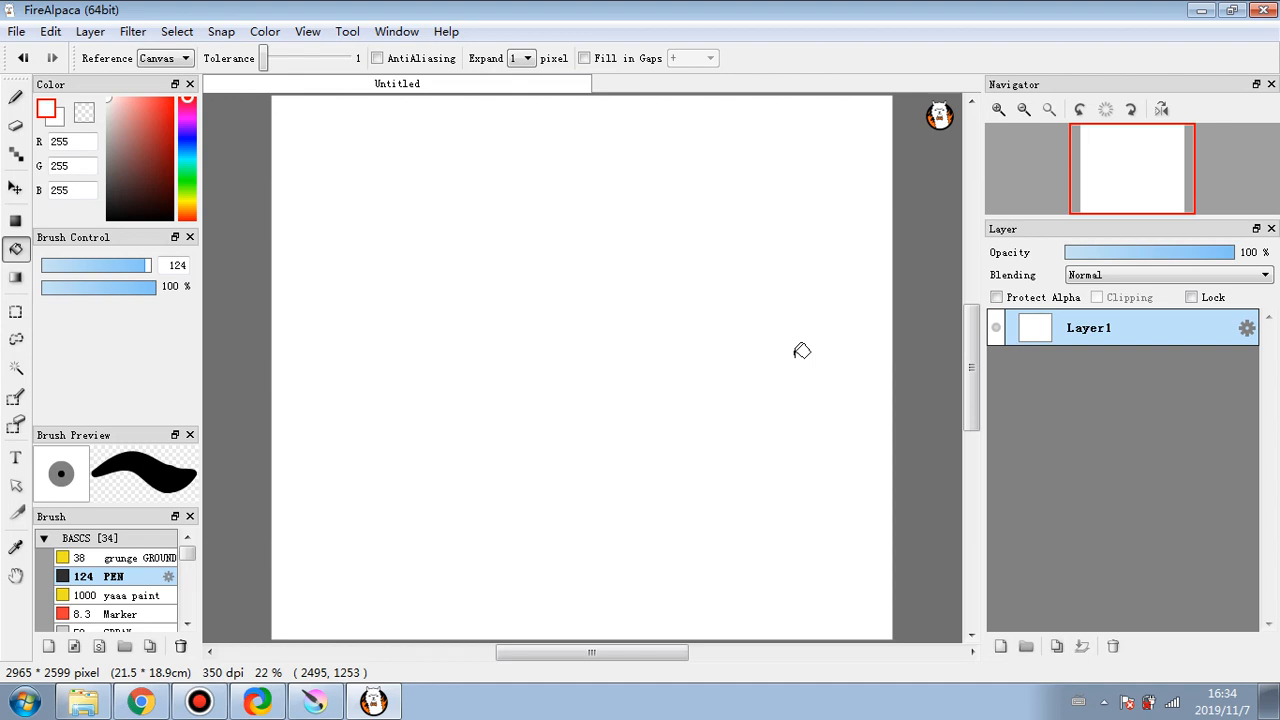
pyautogui.moveTo(1235, 210)
# - Create a new comic page from the Professional template at 600 dpi with a white background
pyautogui.click(16, 31)
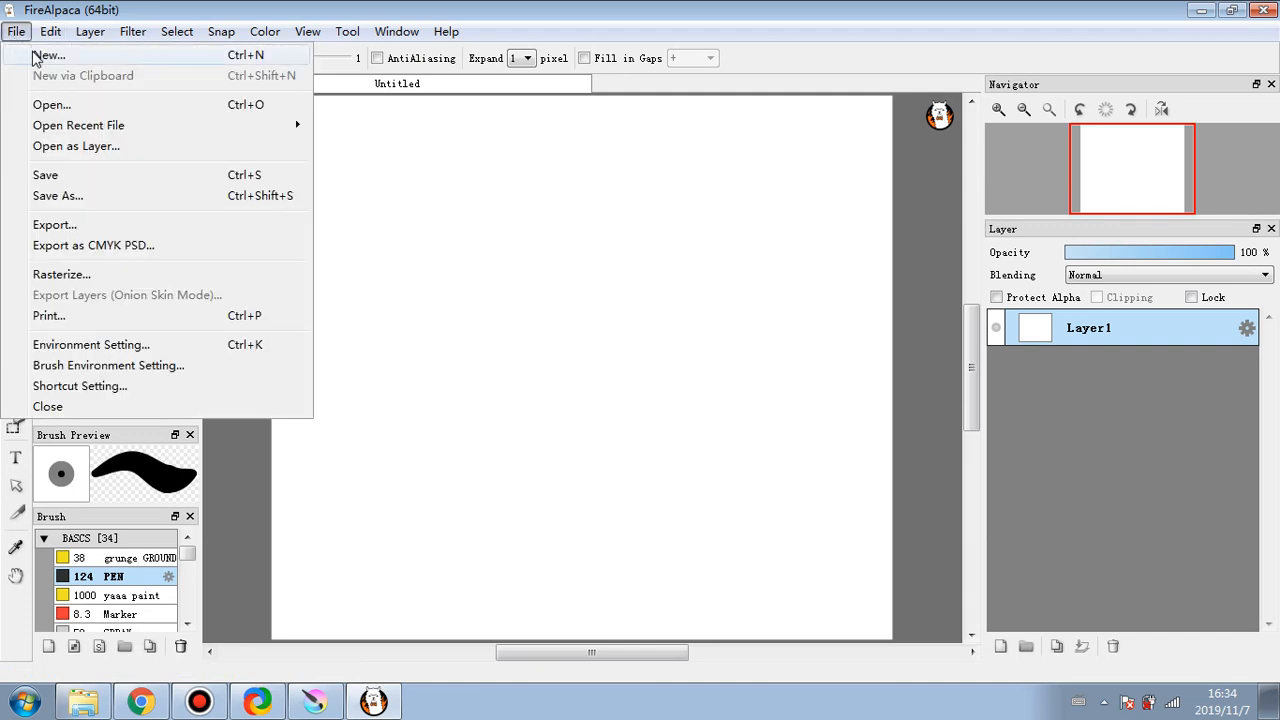
pyautogui.click(37, 58)
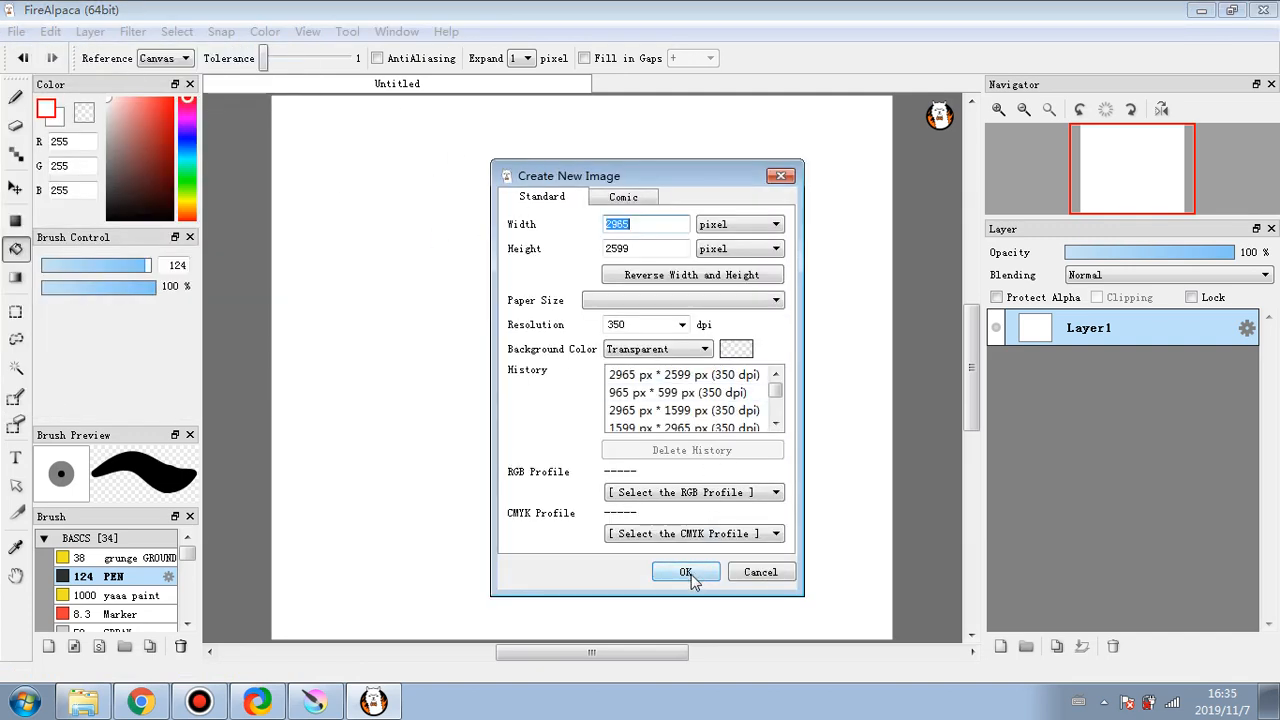
pyautogui.click(640, 203)
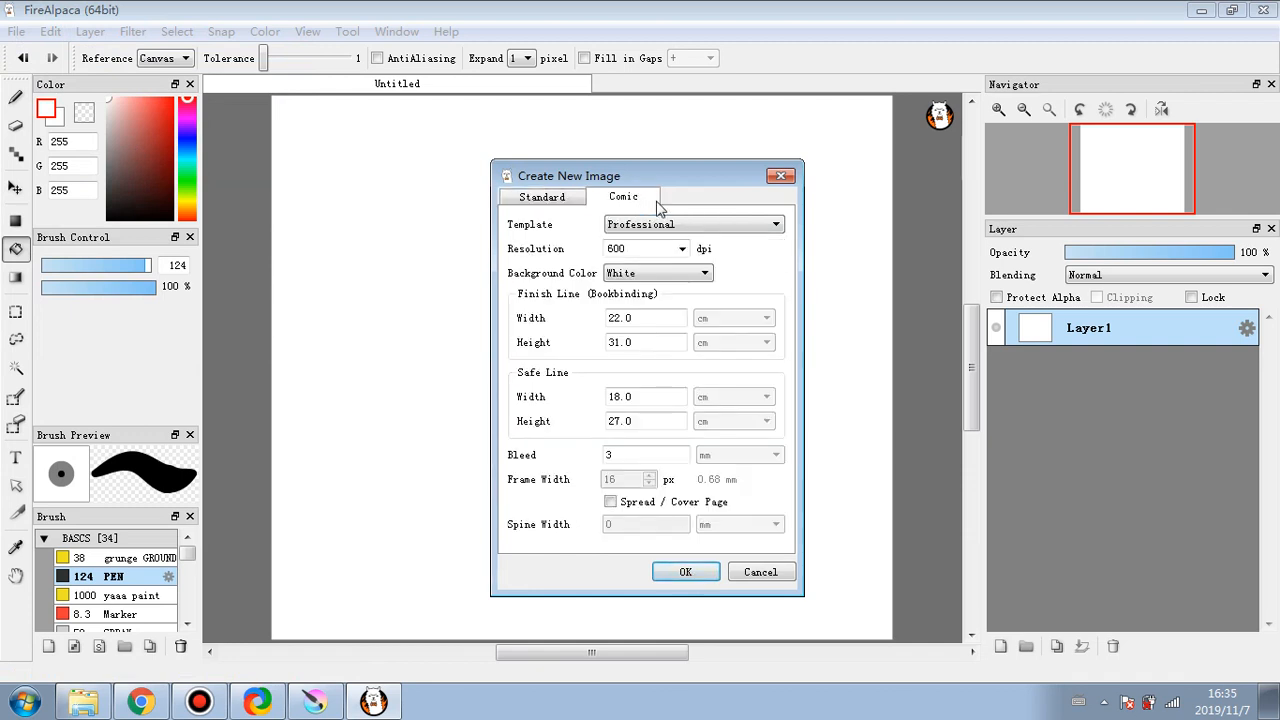
pyautogui.click(575, 206)
pyautogui.click(621, 205)
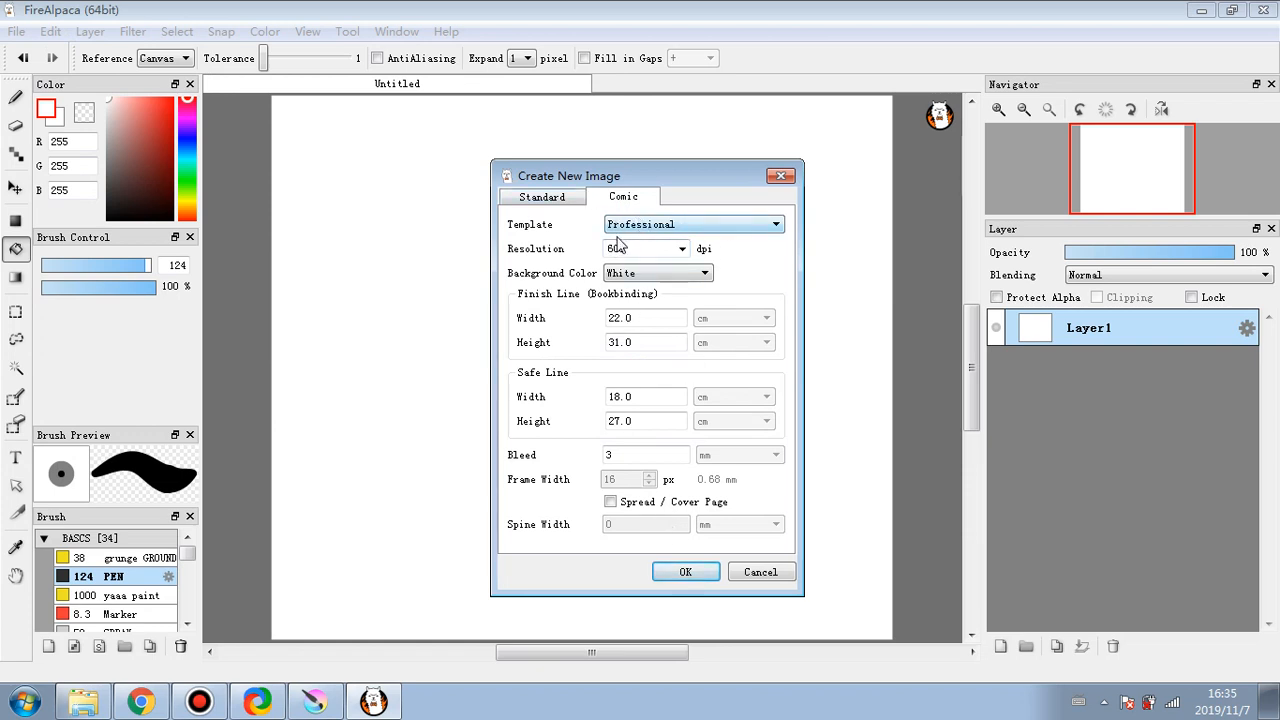
pyautogui.click(685, 573)
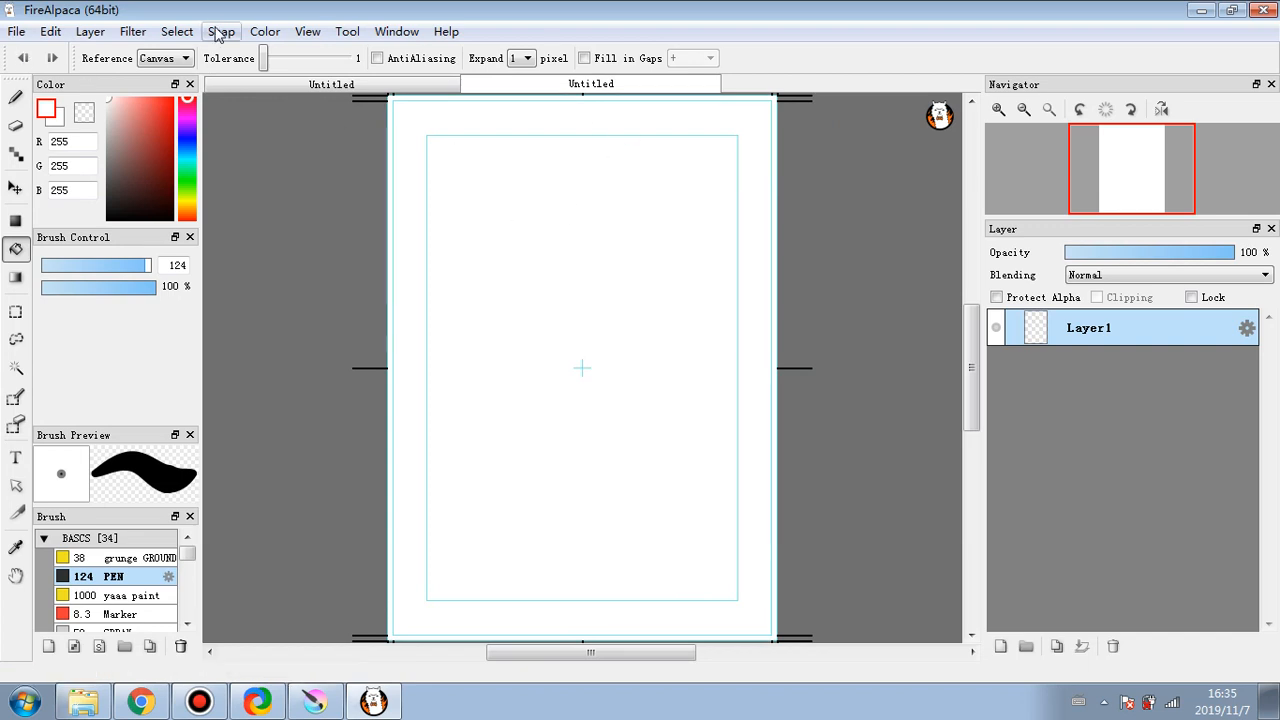
# - Close the white-filled standard image, keeping only the comic page open
pyautogui.click(390, 87)
pyautogui.rightClick(447, 89)
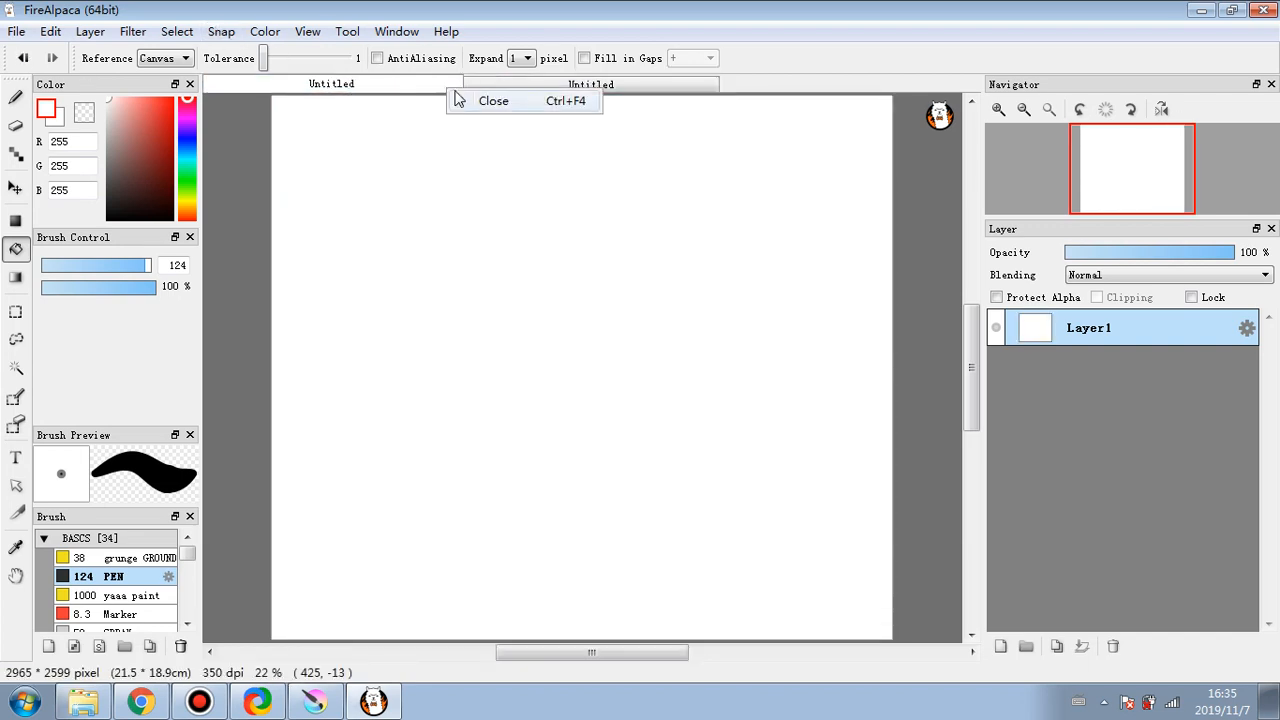
pyautogui.click(460, 100)
pyautogui.click(637, 387)
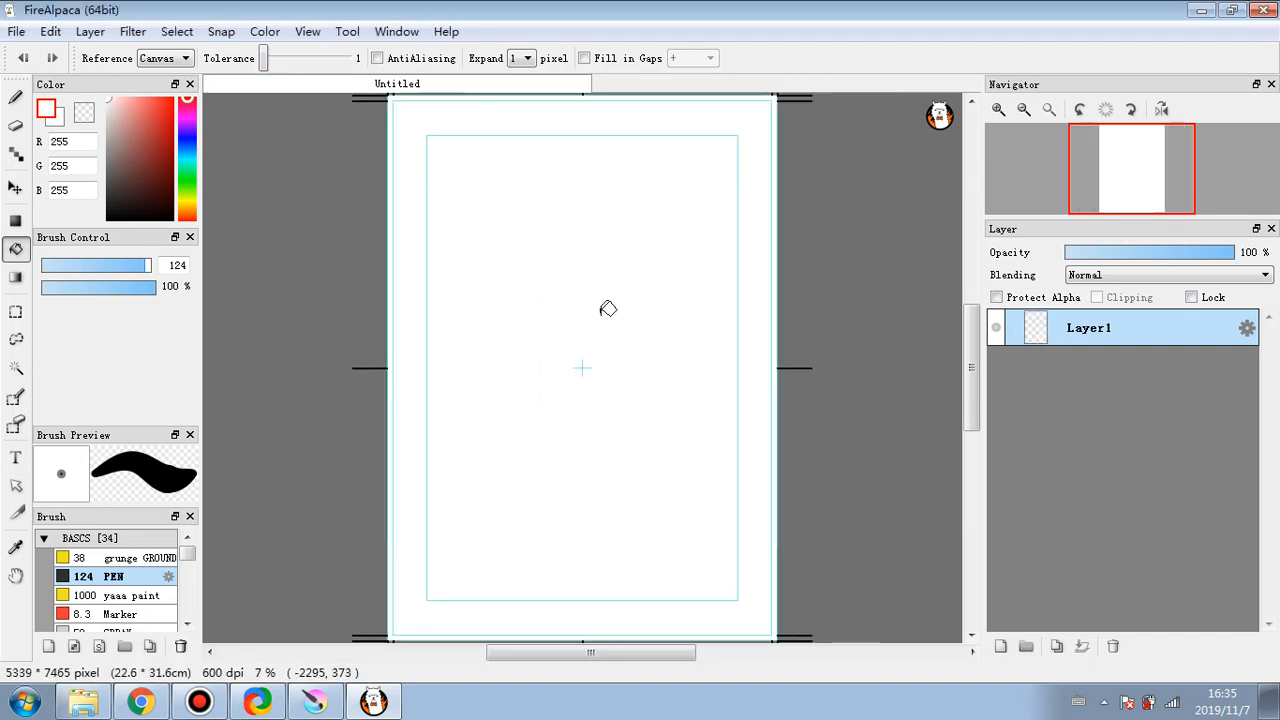
# - Add a comic panel material to the page with line width 20 and a black border
pyautogui.click(157, 36)
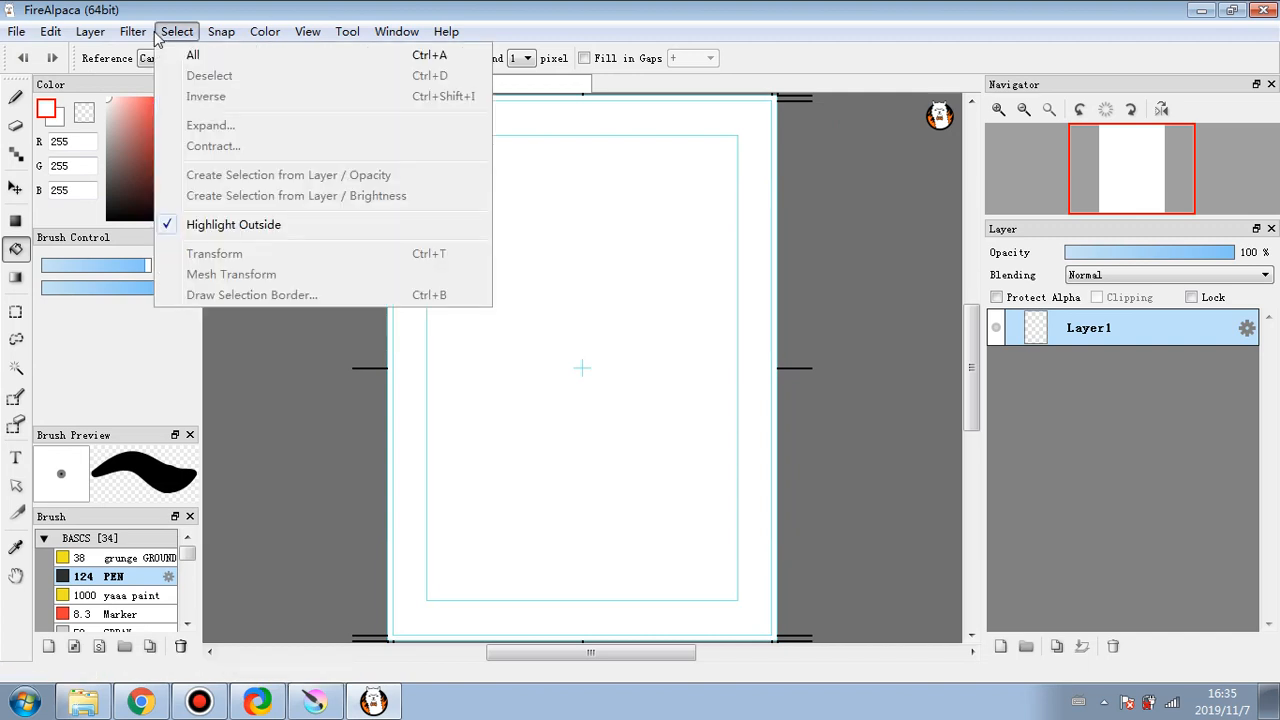
pyautogui.moveTo(139, 37)
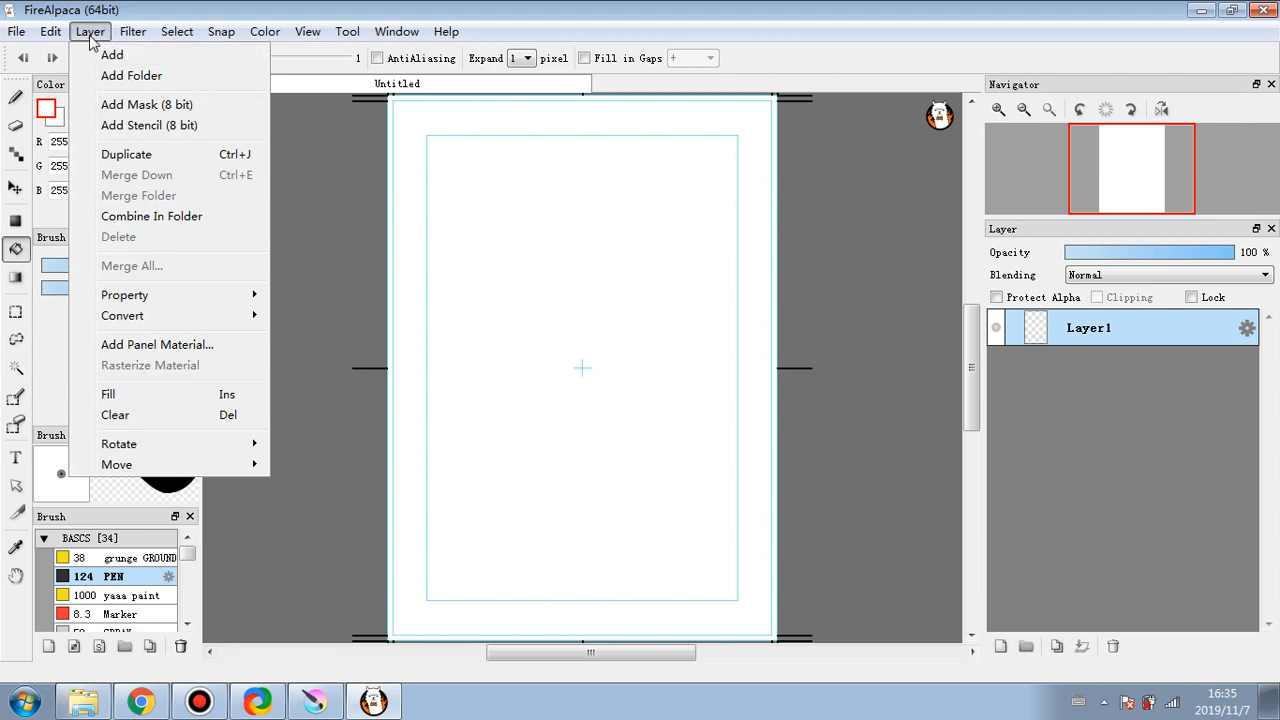
pyautogui.click(137, 346)
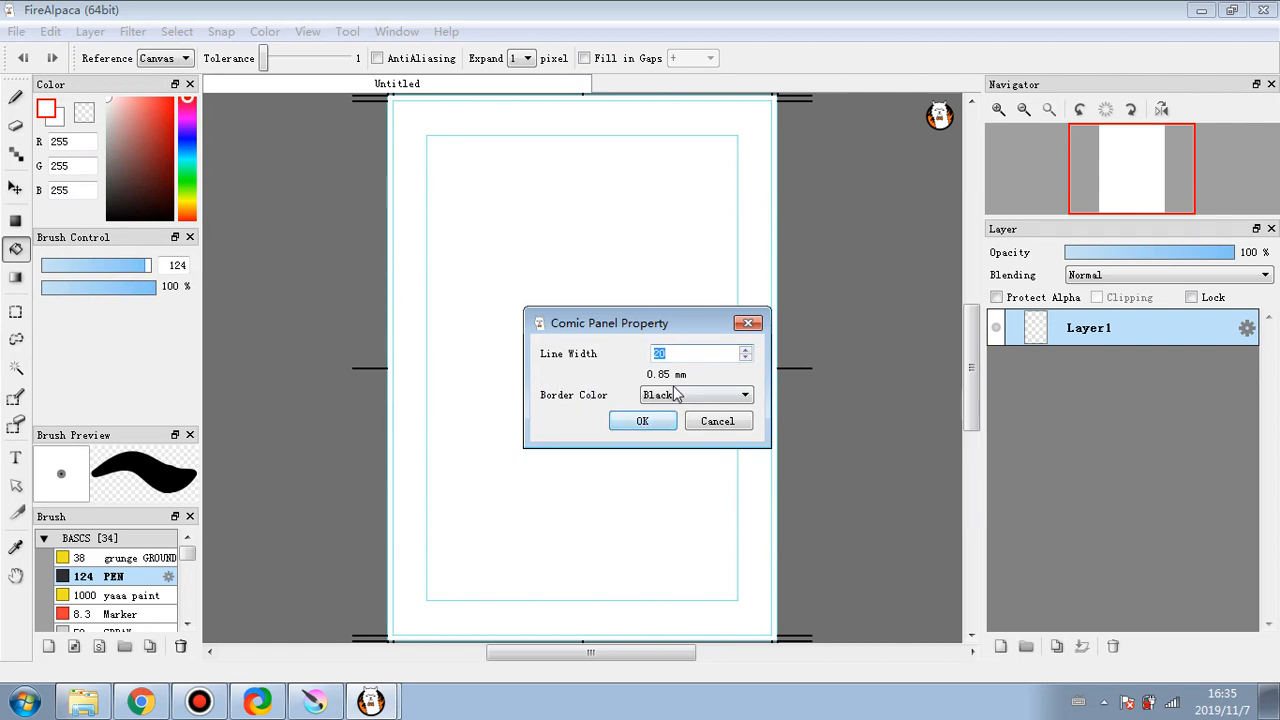
pyautogui.click(642, 421)
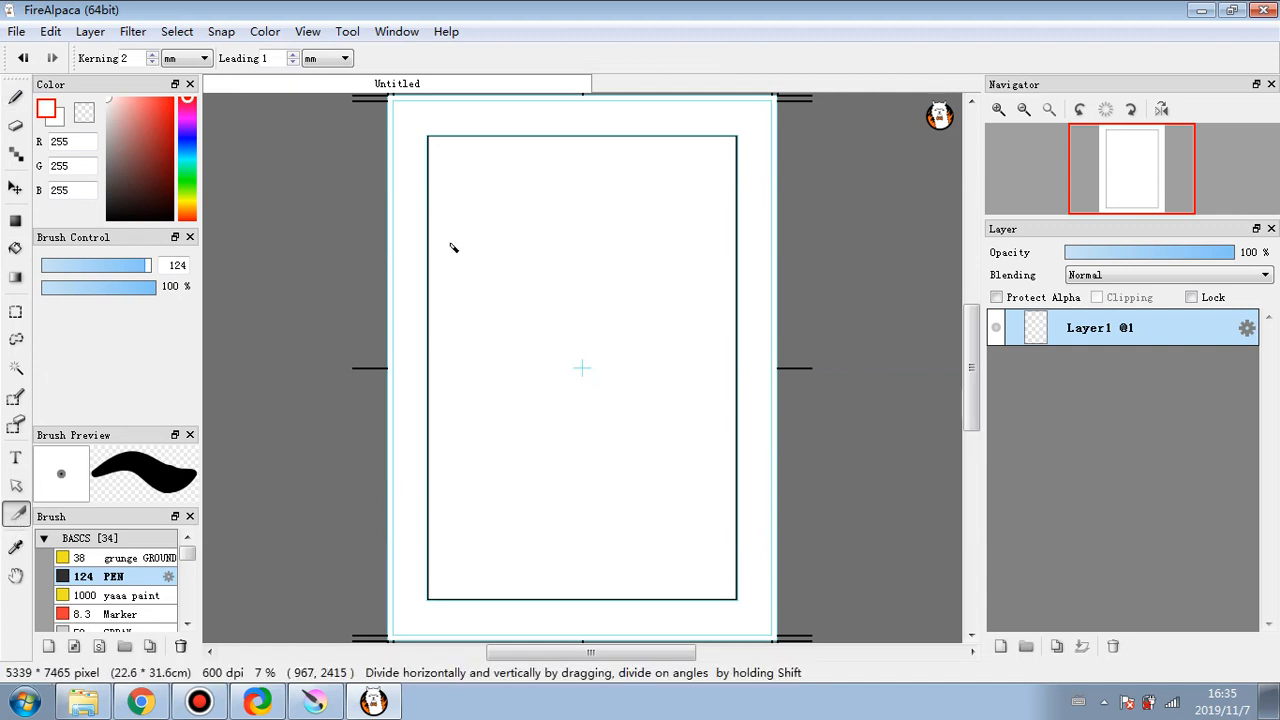
# - Divide the panel horizontally in its upper third, split the upper part vertically, and cut the lower part with a downward-sloping diagonal
pyautogui.moveTo(357, 284); pyautogui.dragTo(829, 278)
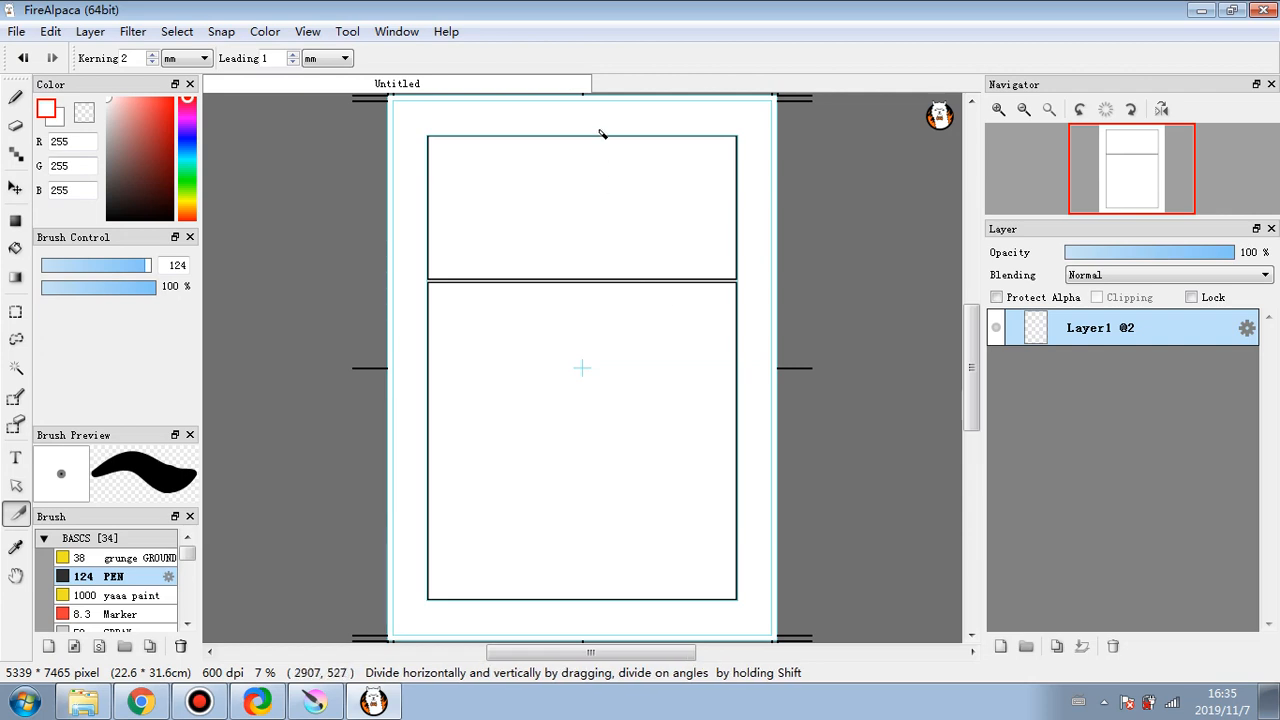
pyautogui.moveTo(601, 118); pyautogui.dragTo(606, 298)
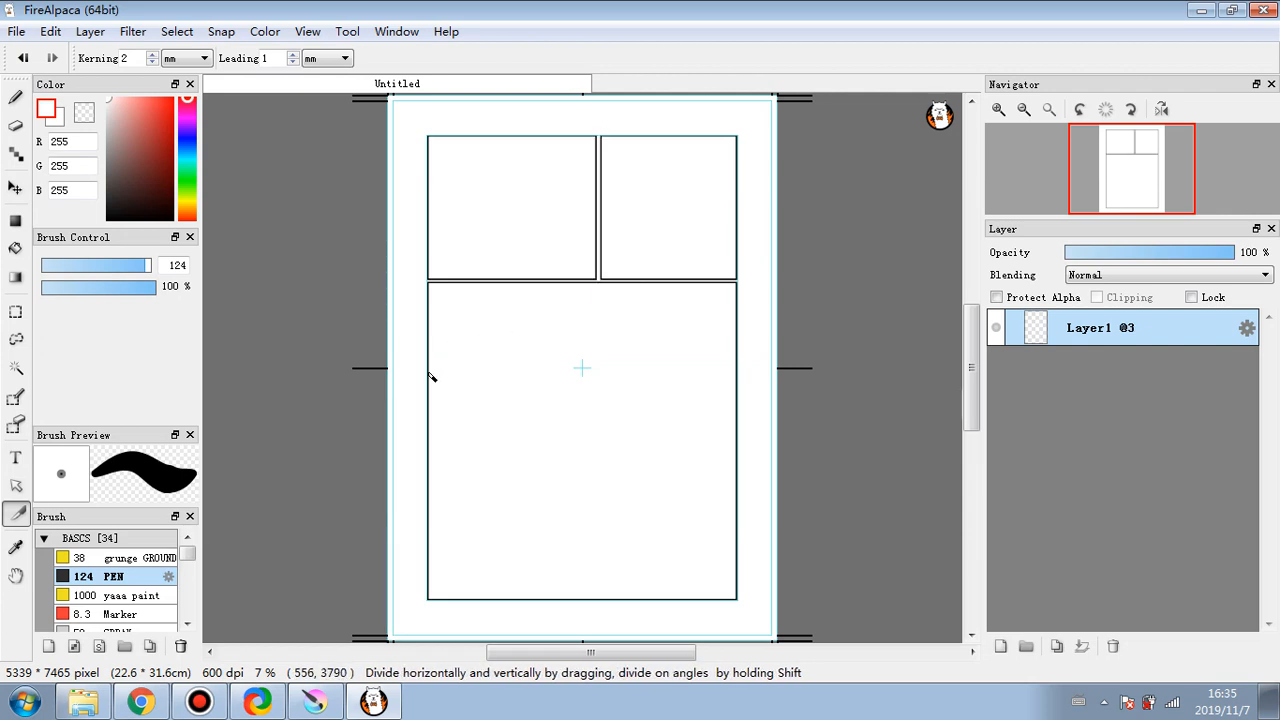
pyautogui.moveTo(417, 391); pyautogui.dragTo(788, 472)
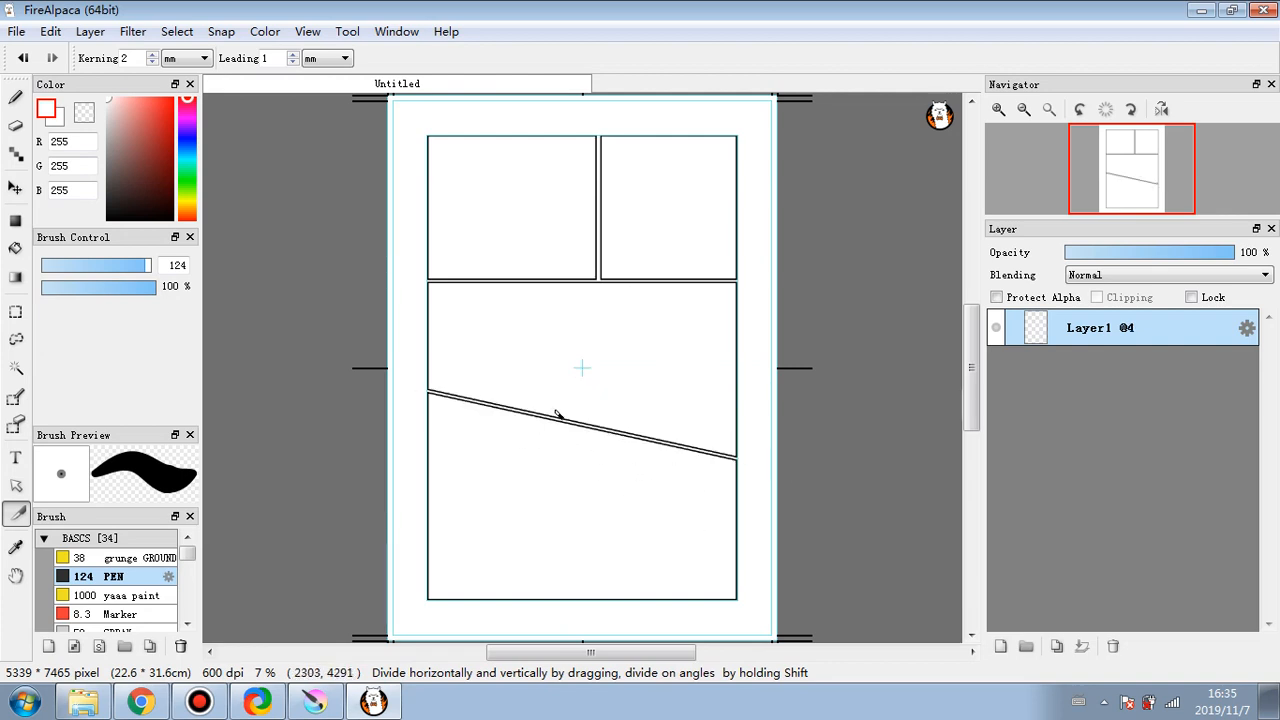
# - Divide the bottom comic frame below the diagonal with a vertical cut about a third of the way across
pyautogui.moveTo(540, 406); pyautogui.dragTo(543, 625)
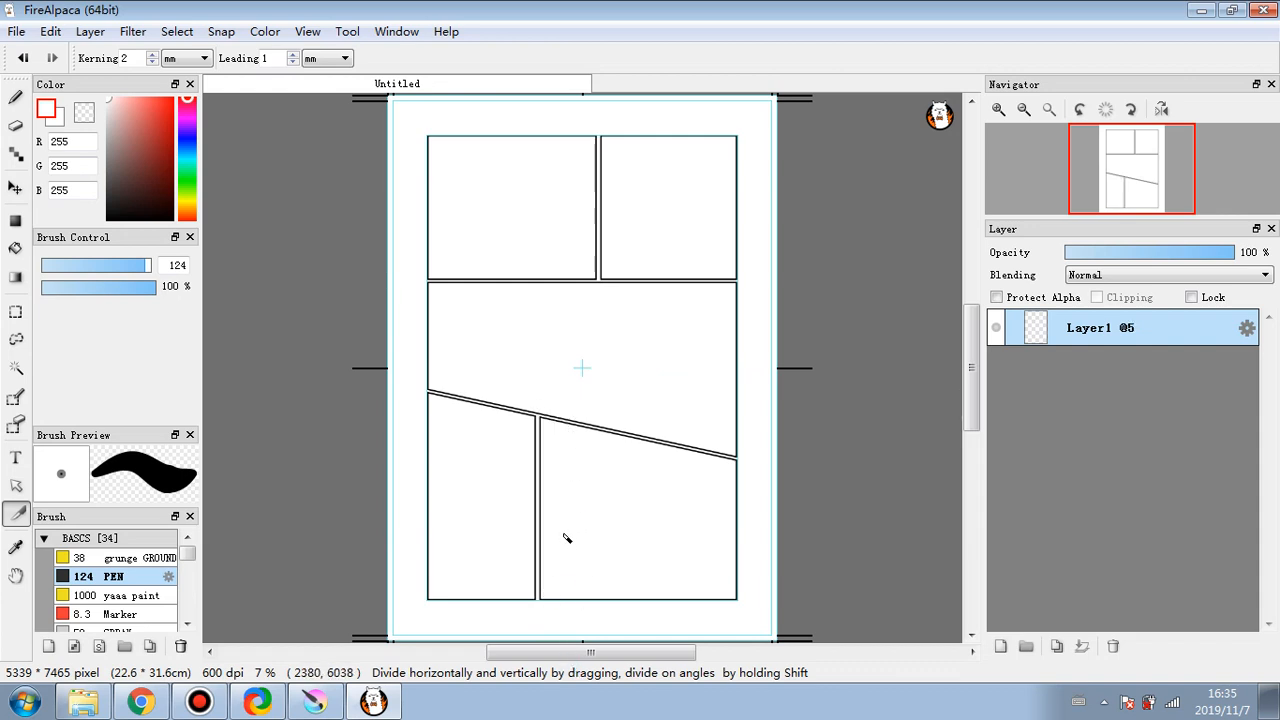
pyautogui.scroll(3, 803, 403)
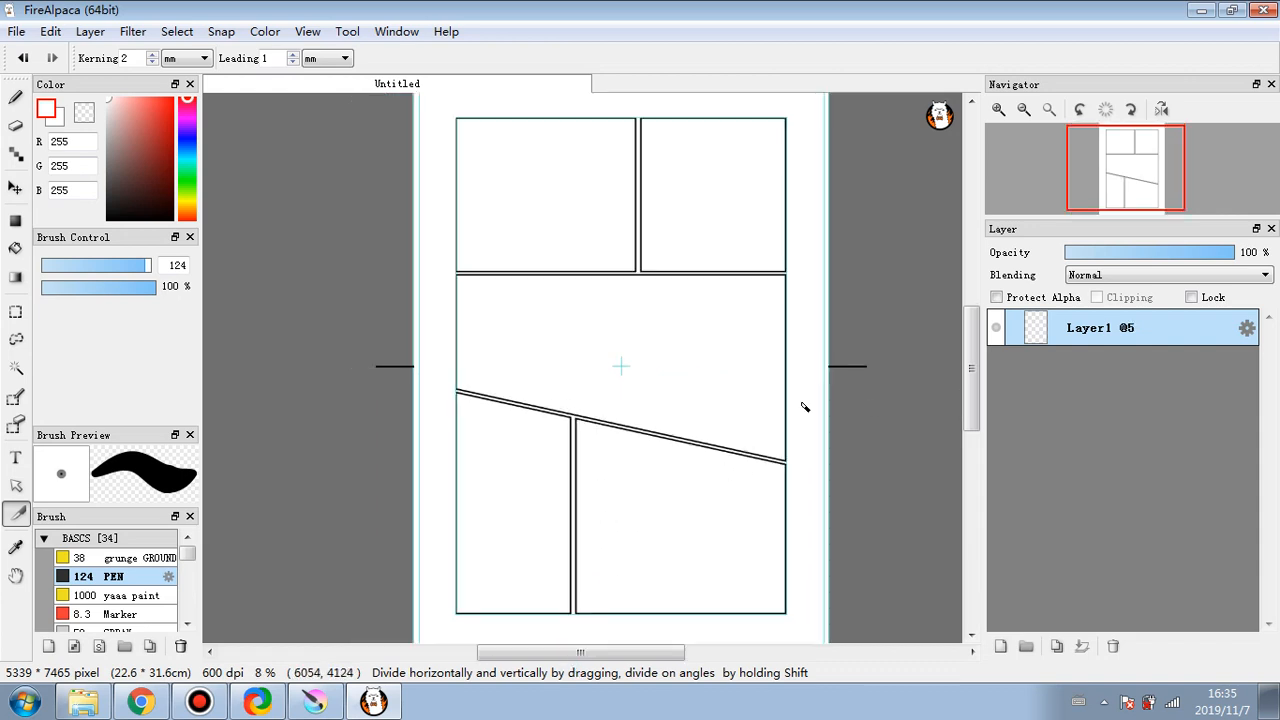
pyautogui.scroll(-2, 723, 391)
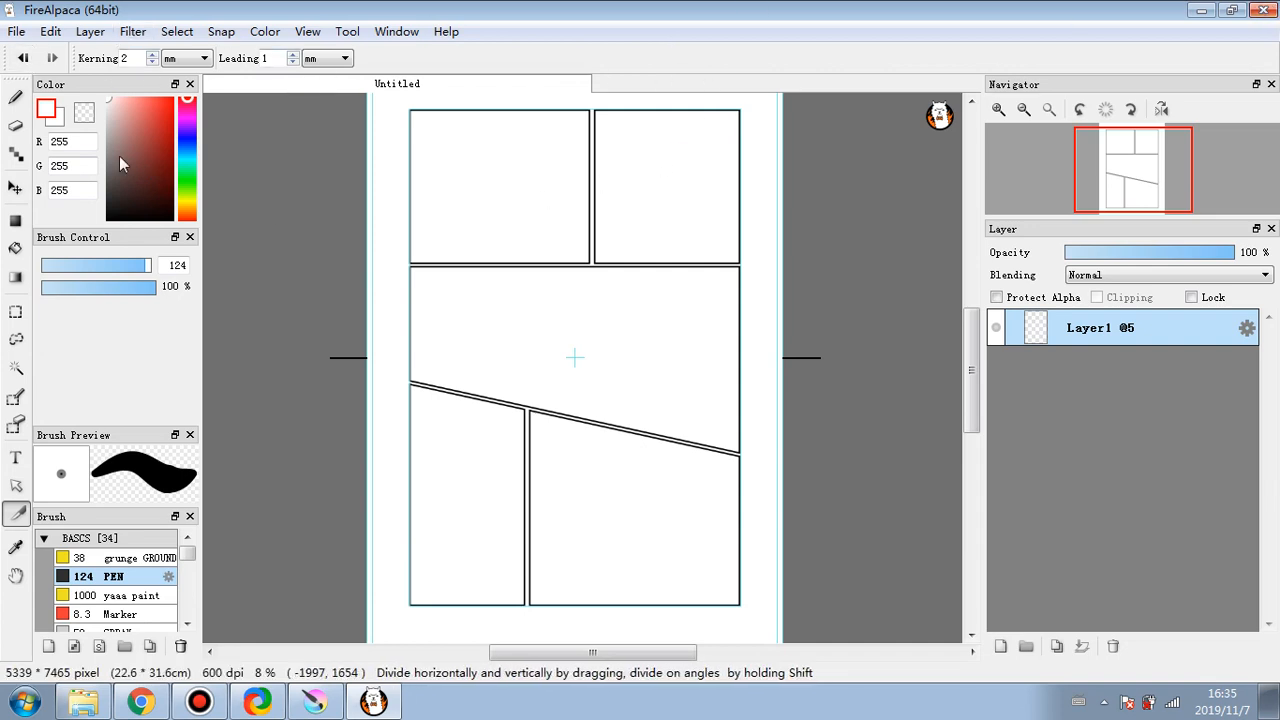
# - Create a new standard image of 2965 × 2599 pixels at 350 dpi with a transparent background
pyautogui.click(16, 31)
pyautogui.click(24, 52)
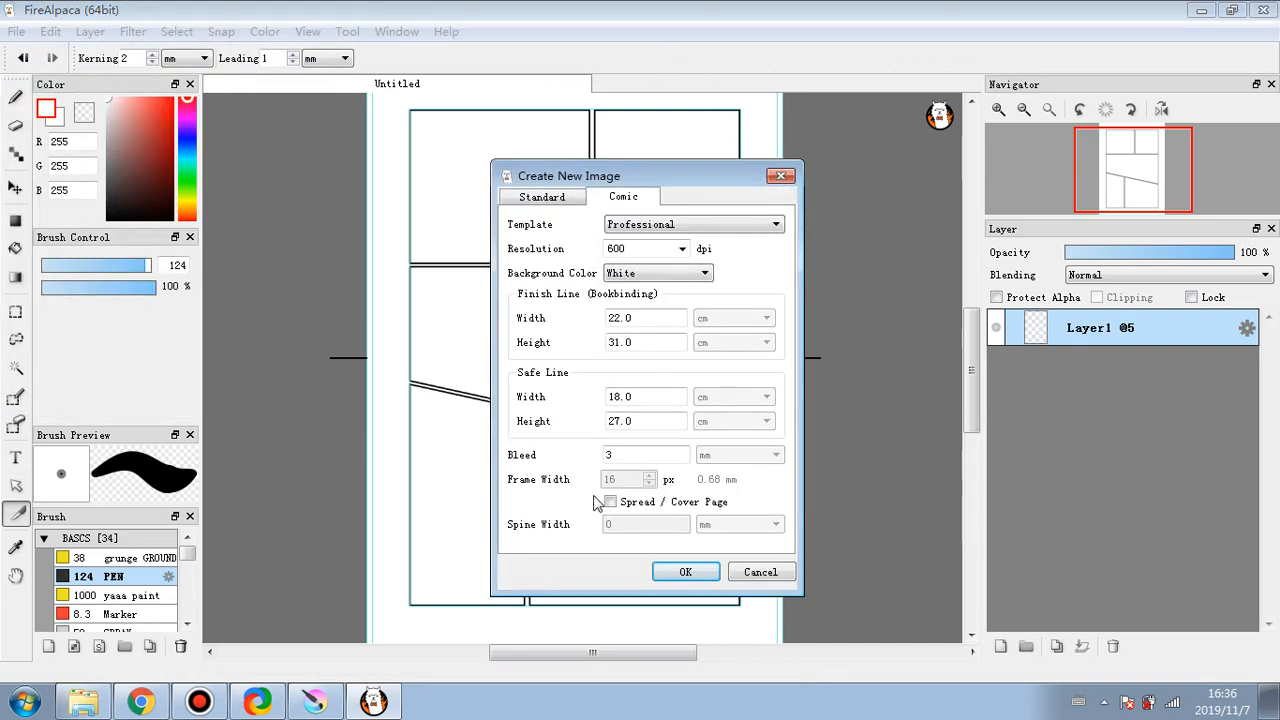
pyautogui.click(545, 199)
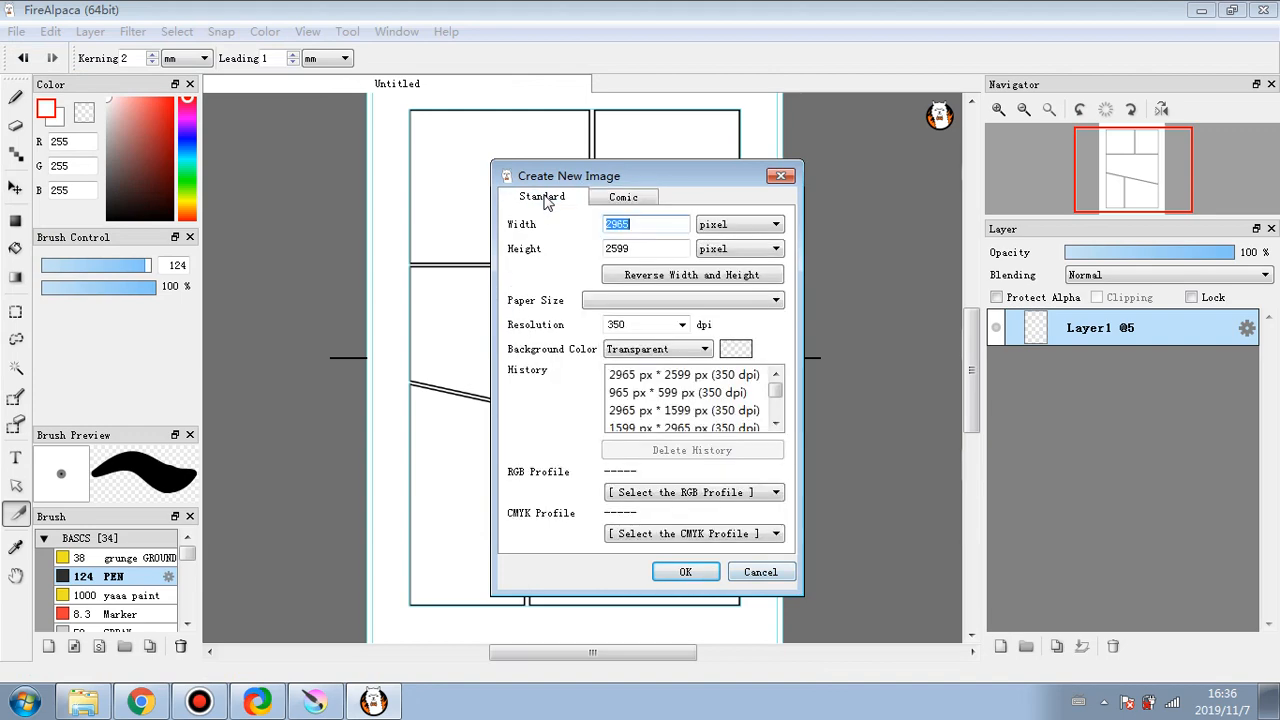
pyautogui.click(680, 568)
# - Close the comic page without saving, keeping only the new transparent image open
pyautogui.click(397, 87)
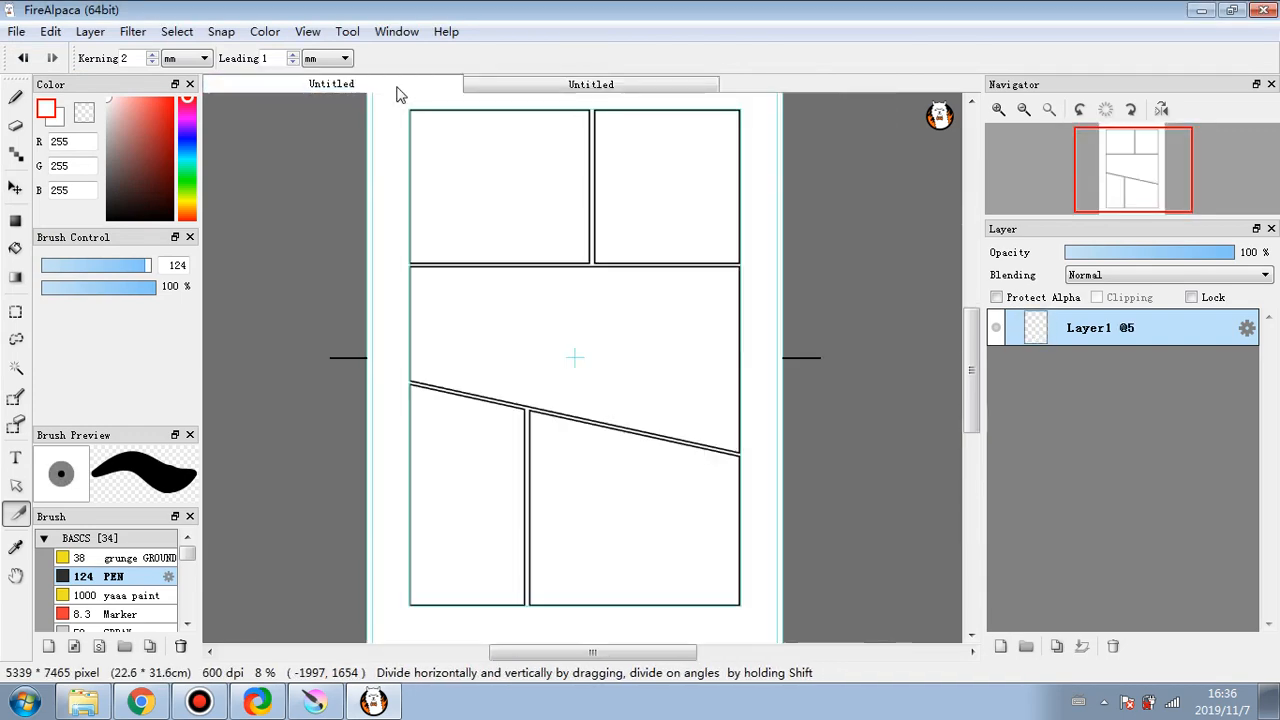
pyautogui.rightClick(397, 94)
pyautogui.click(430, 101)
pyautogui.click(655, 385)
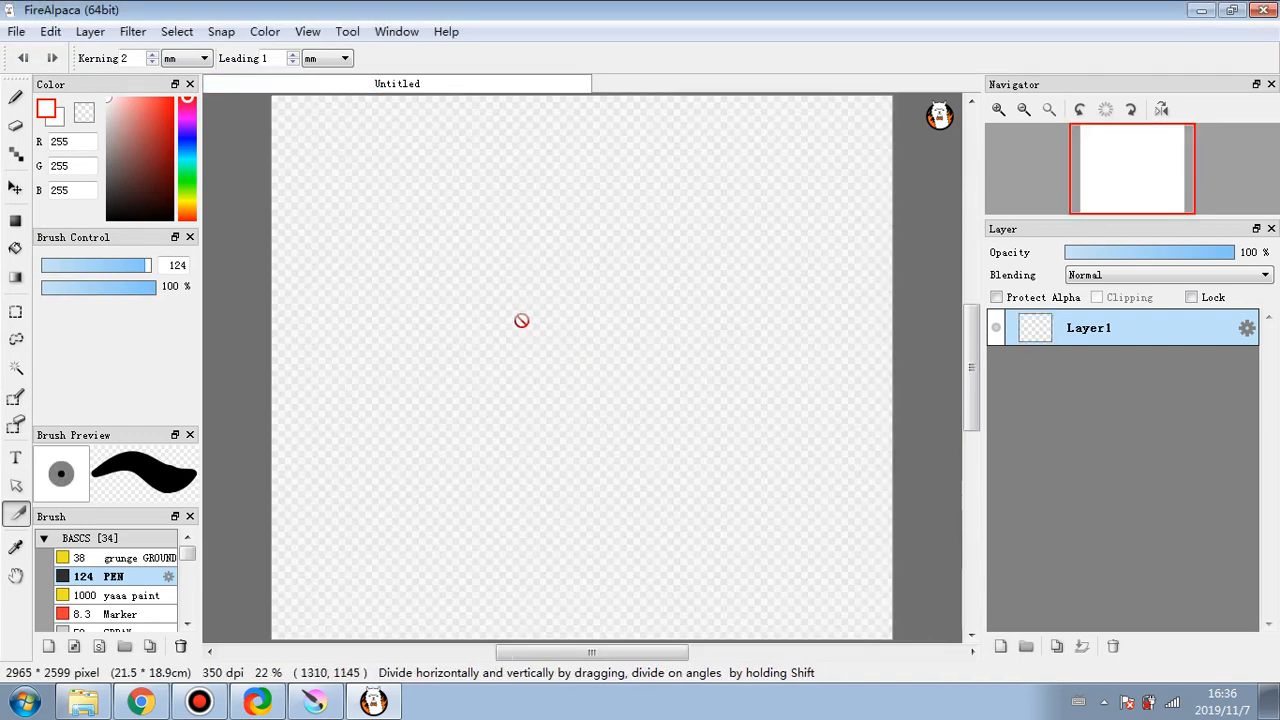
# - Fill the whole canvas with a pale greyish pink, RGB 221, 206, 206, using the Bucket tool
pyautogui.click(110, 113)
pyautogui.click(15, 98)
pyautogui.click(527, 266)
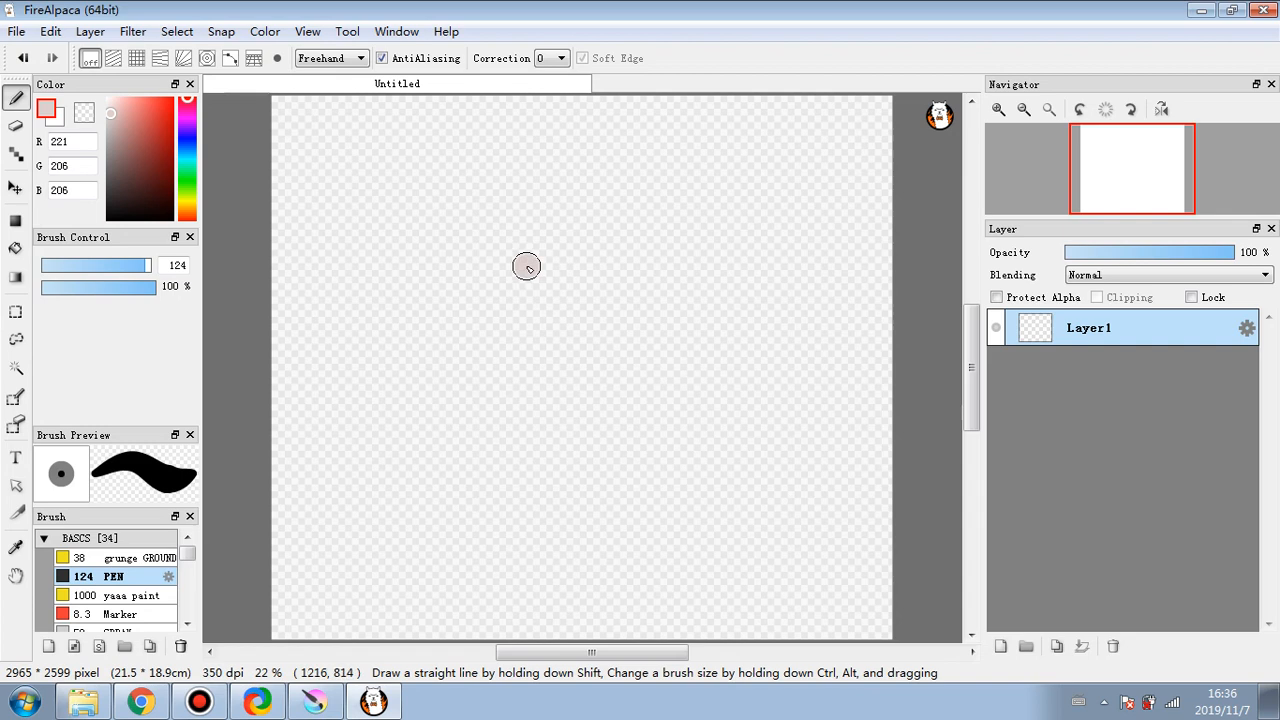
pyautogui.click(23, 58)
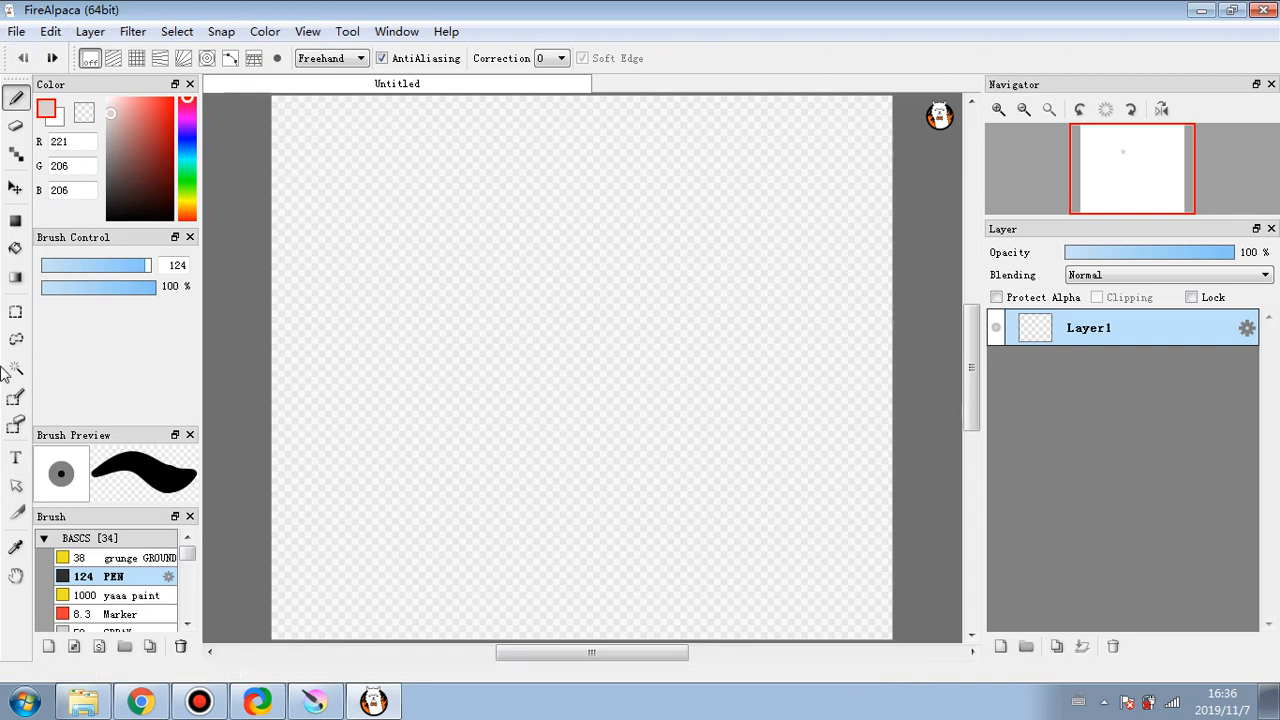
pyautogui.click(15, 248)
pyautogui.click(476, 287)
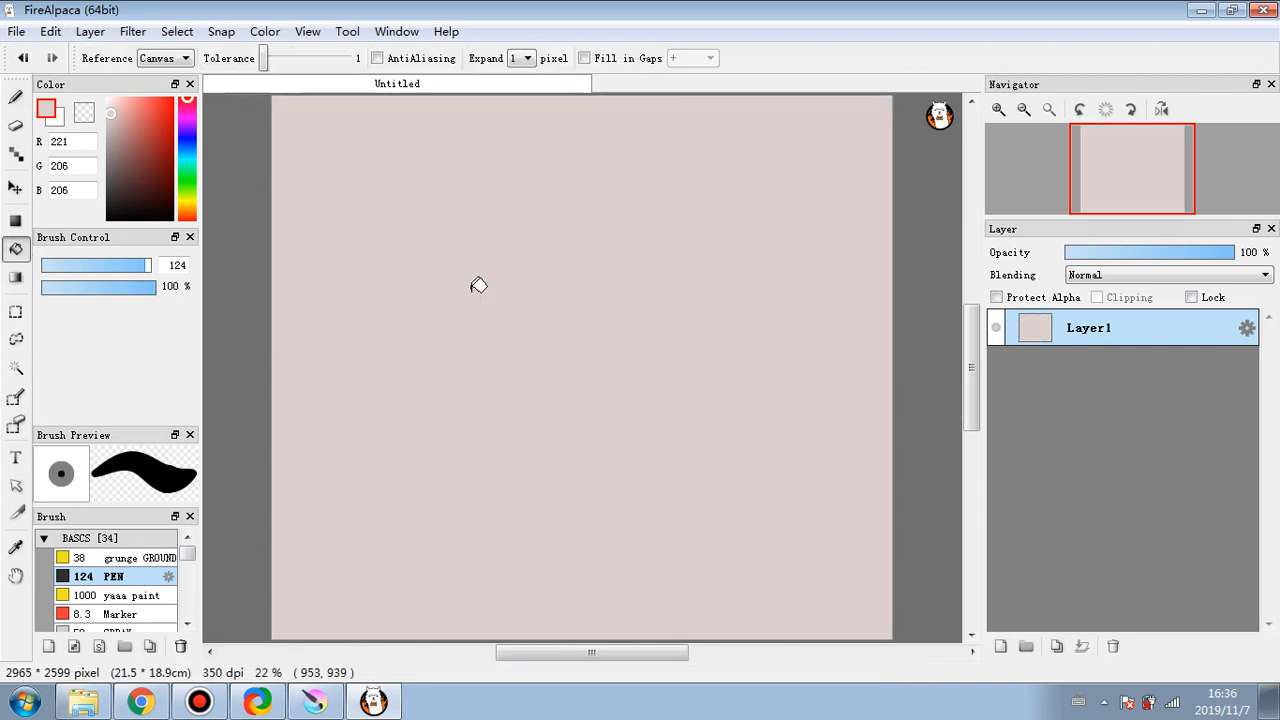
# - Paint a gently curved hill across the lower third of the canvas with the brush in darker pink, RGB 182, 147, 147
pyautogui.click(115, 218)
pyautogui.click(118, 132)
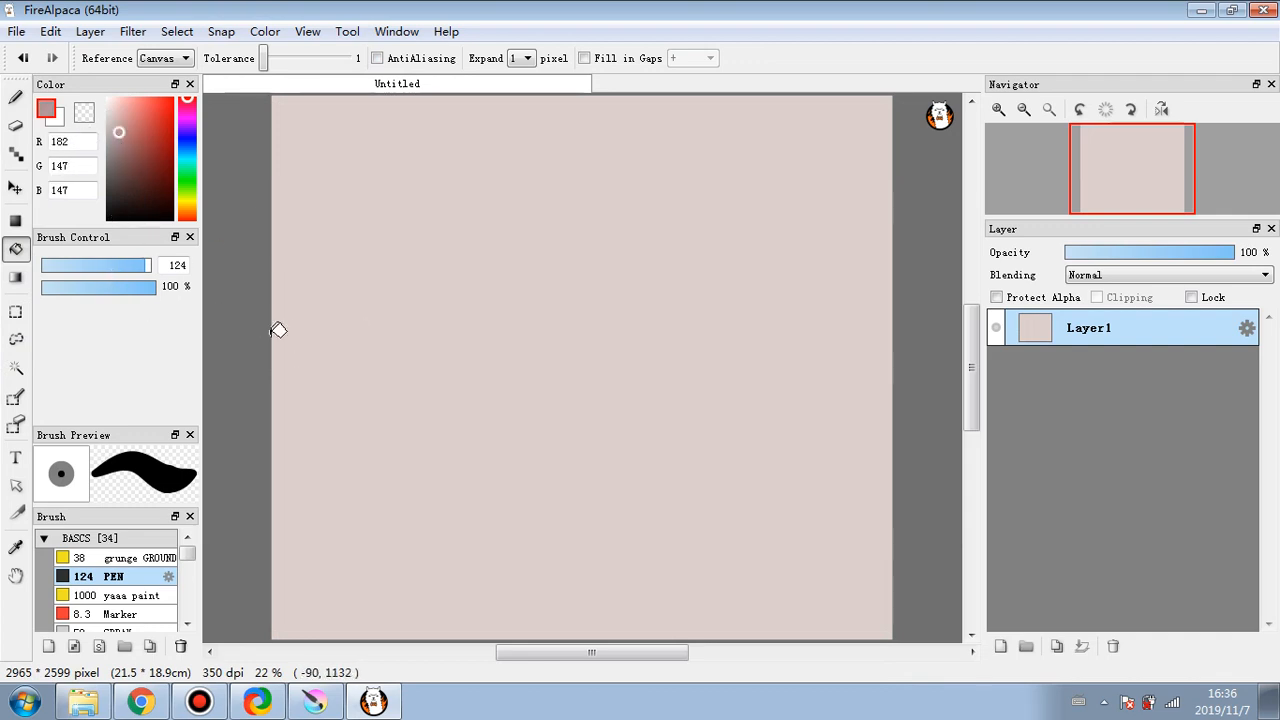
pyautogui.click(15, 97)
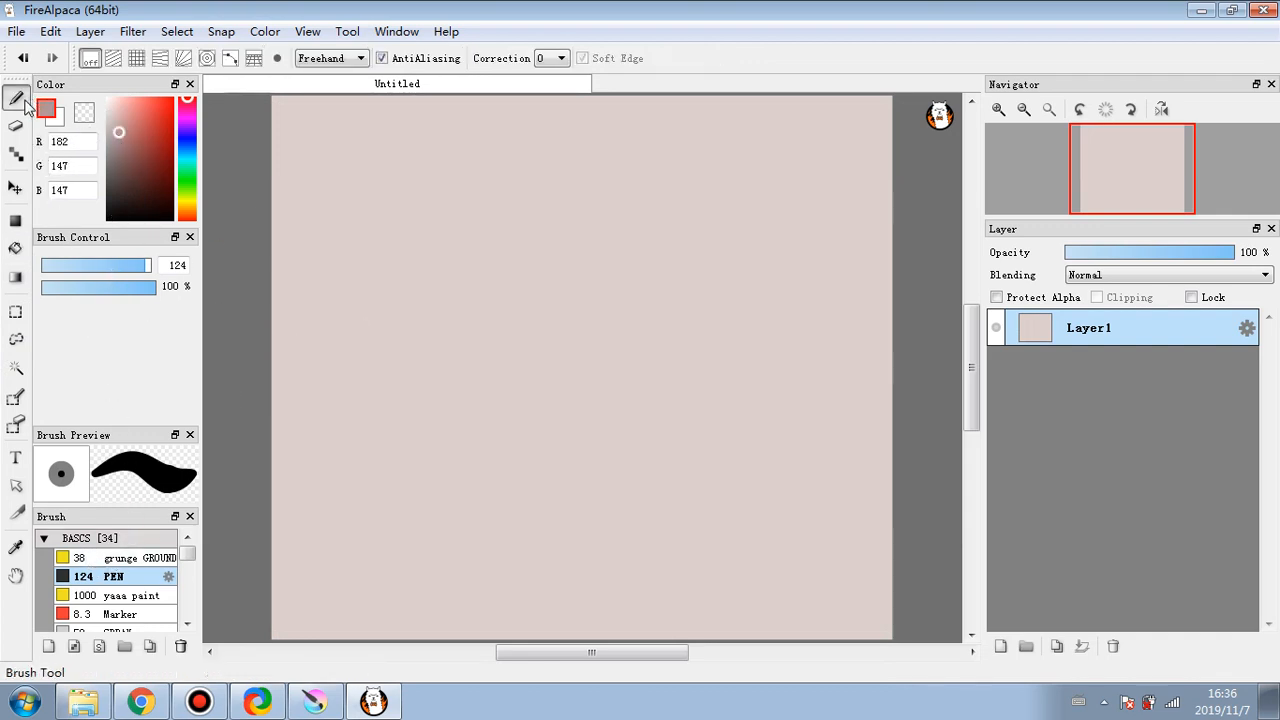
pyautogui.moveTo(256, 528)
pyautogui.mouseDown()
pyautogui.moveTo(584, 518)
pyautogui.moveTo(705, 527)
pyautogui.moveTo(262, 537)
pyautogui.moveTo(857, 563)
pyautogui.mouseUp()
pyautogui.moveTo(230, 344); pyautogui.dragTo(266, 344)
pyautogui.moveTo(300, 565)
pyautogui.mouseDown()
pyautogui.moveTo(709, 571)
pyautogui.moveTo(272, 575)
pyautogui.moveTo(794, 566)
pyautogui.moveTo(609, 523)
pyautogui.moveTo(880, 525)
pyautogui.mouseUp()
# - Paint a tree near each end of the horizon, drawing the trunks with brush size 47 and filling out rounded crowns
pyautogui.moveTo(133, 266); pyautogui.dragTo(121, 266)
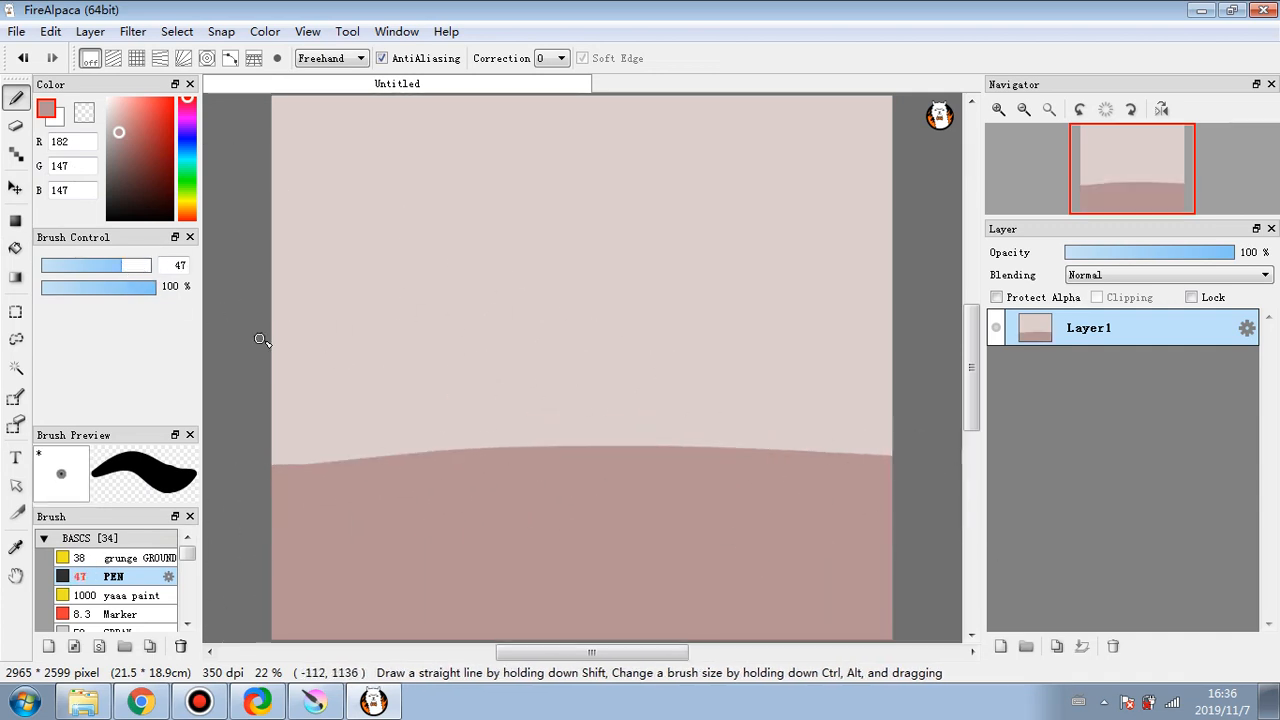
pyautogui.moveTo(796, 450)
pyautogui.mouseDown()
pyautogui.moveTo(805, 367)
pyautogui.moveTo(797, 450)
pyautogui.mouseUp()
pyautogui.moveTo(380, 455); pyautogui.dragTo(355, 268)
pyautogui.moveTo(808, 383); pyautogui.dragTo(801, 368)
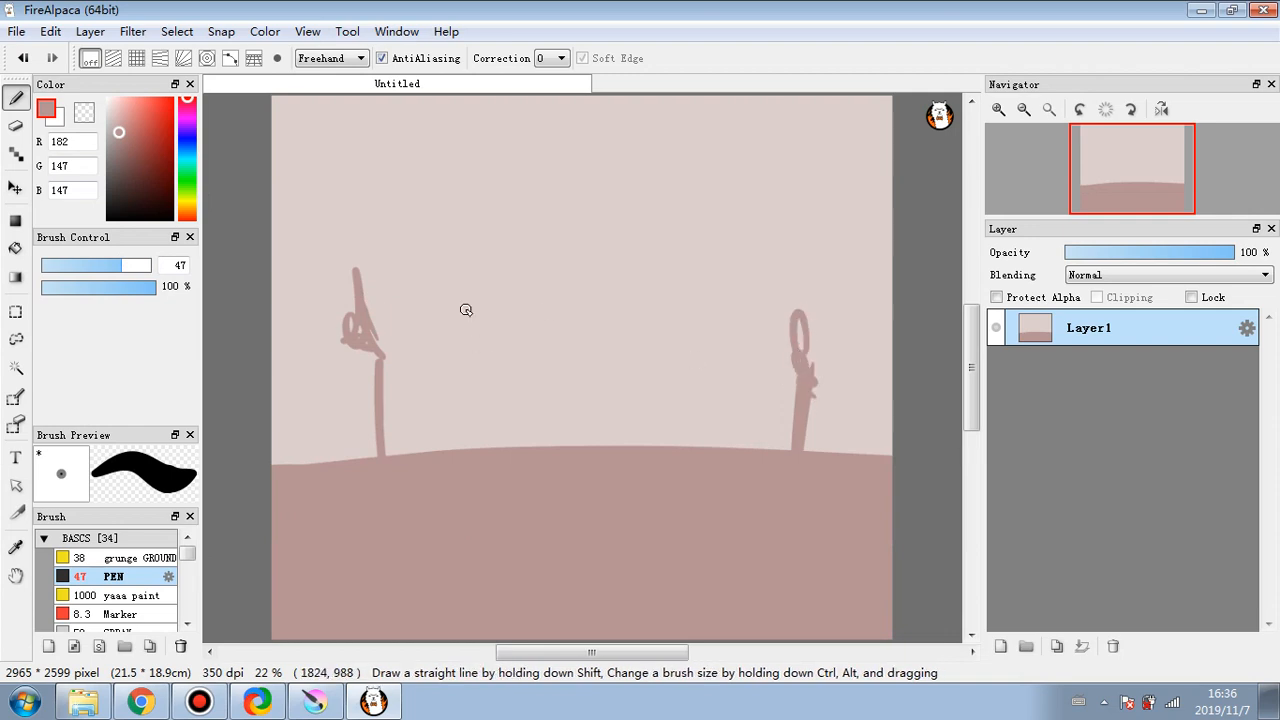
pyautogui.click(130, 268)
pyautogui.moveTo(352, 300)
pyautogui.mouseDown()
pyautogui.moveTo(375, 346)
pyautogui.moveTo(422, 300)
pyautogui.moveTo(342, 268)
pyautogui.mouseUp()
pyautogui.moveTo(787, 365)
pyautogui.mouseDown()
pyautogui.moveTo(829, 332)
pyautogui.moveTo(832, 300)
pyautogui.mouseUp()
# - Paint a hut with a hatched roof beside the right tree, using brush size 41 at 15% and 22% opacity
pyautogui.click(116, 265)
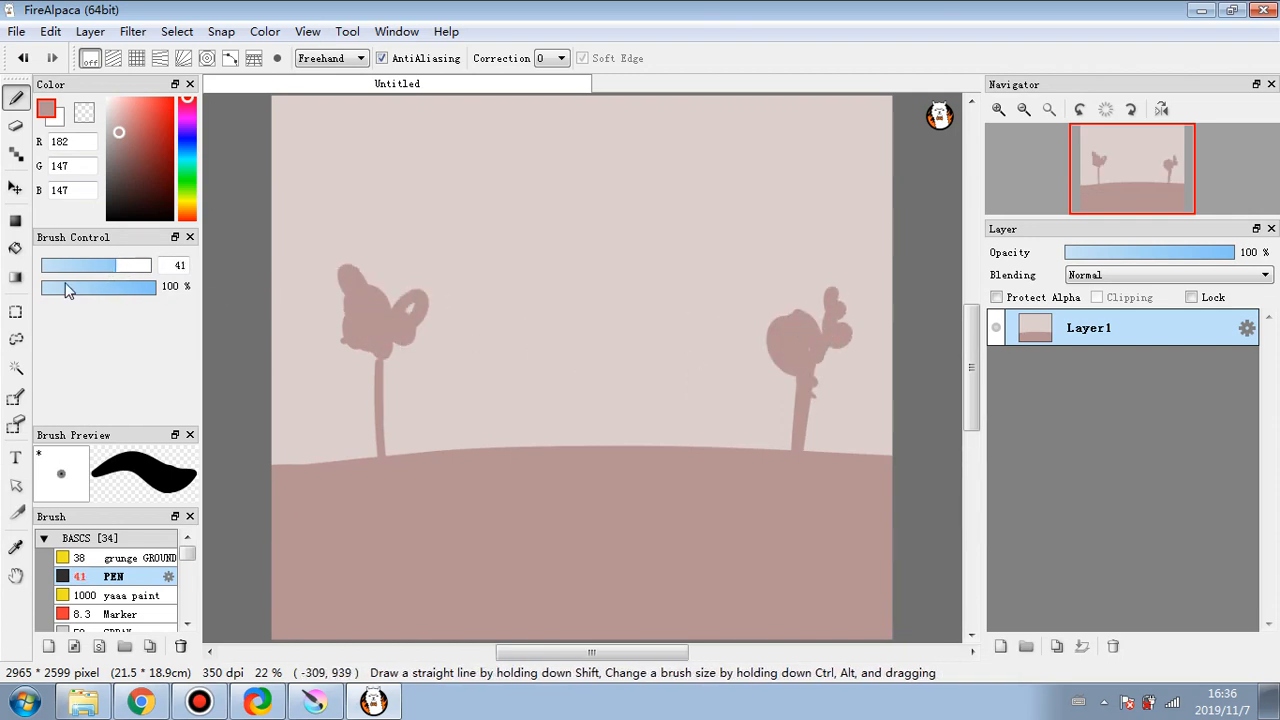
pyautogui.click(57, 287)
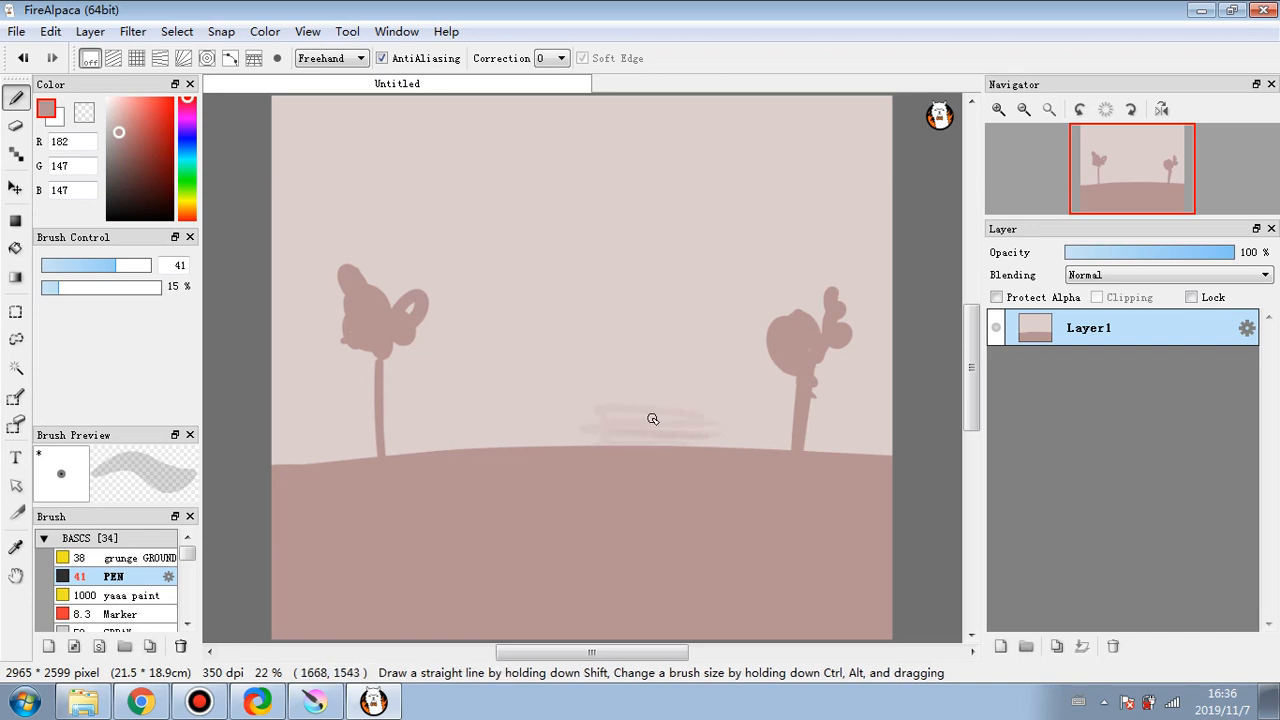
pyautogui.click(67, 287)
pyautogui.moveTo(617, 447)
pyautogui.mouseDown()
pyautogui.moveTo(640, 420)
pyautogui.moveTo(600, 380)
pyautogui.moveTo(694, 378)
pyautogui.mouseUp()
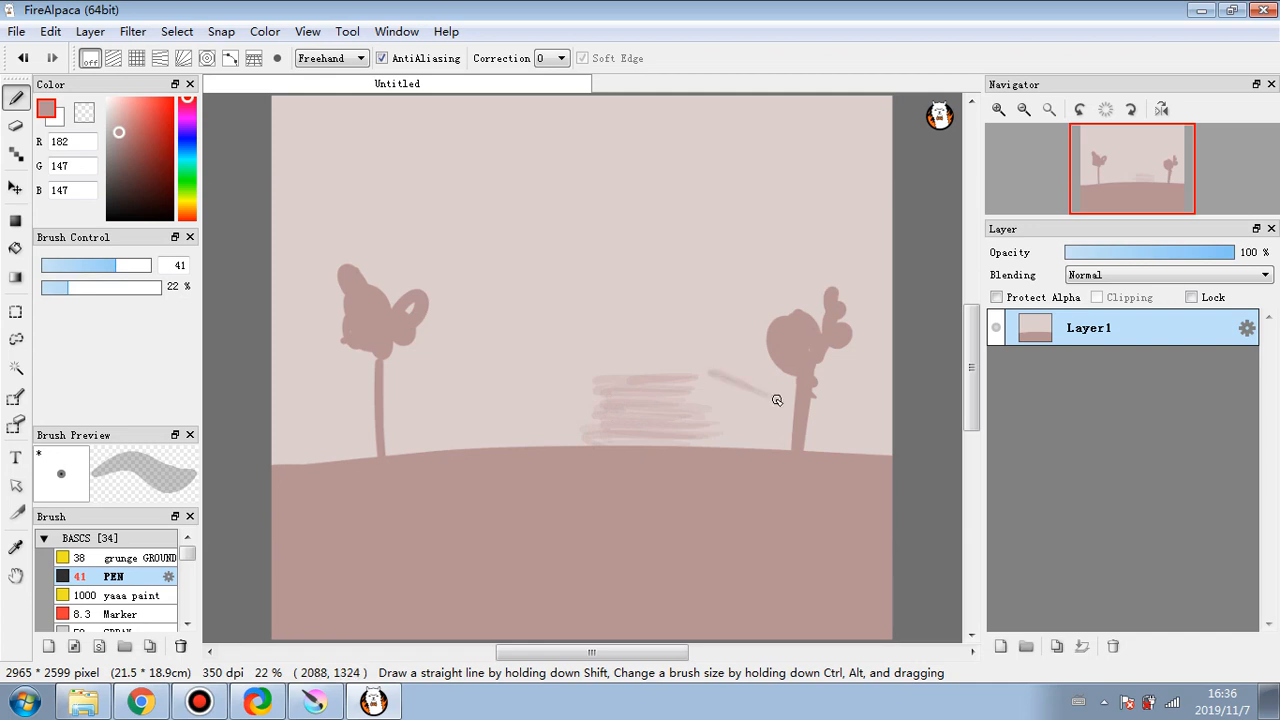
pyautogui.moveTo(772, 390); pyautogui.dragTo(765, 406)
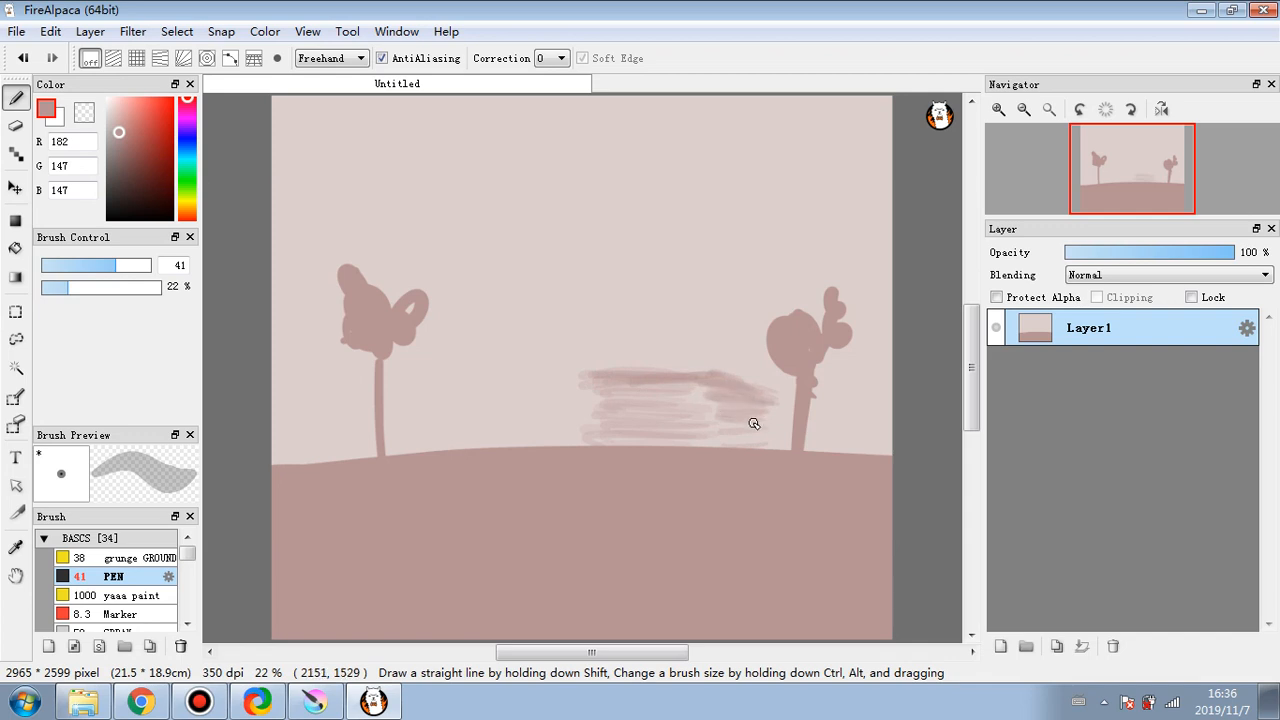
pyautogui.moveTo(609, 355)
pyautogui.mouseDown()
pyautogui.moveTo(583, 371)
pyautogui.moveTo(640, 343)
pyautogui.moveTo(671, 346)
pyautogui.moveTo(697, 376)
pyautogui.moveTo(710, 342)
pyautogui.moveTo(753, 381)
pyautogui.mouseUp()
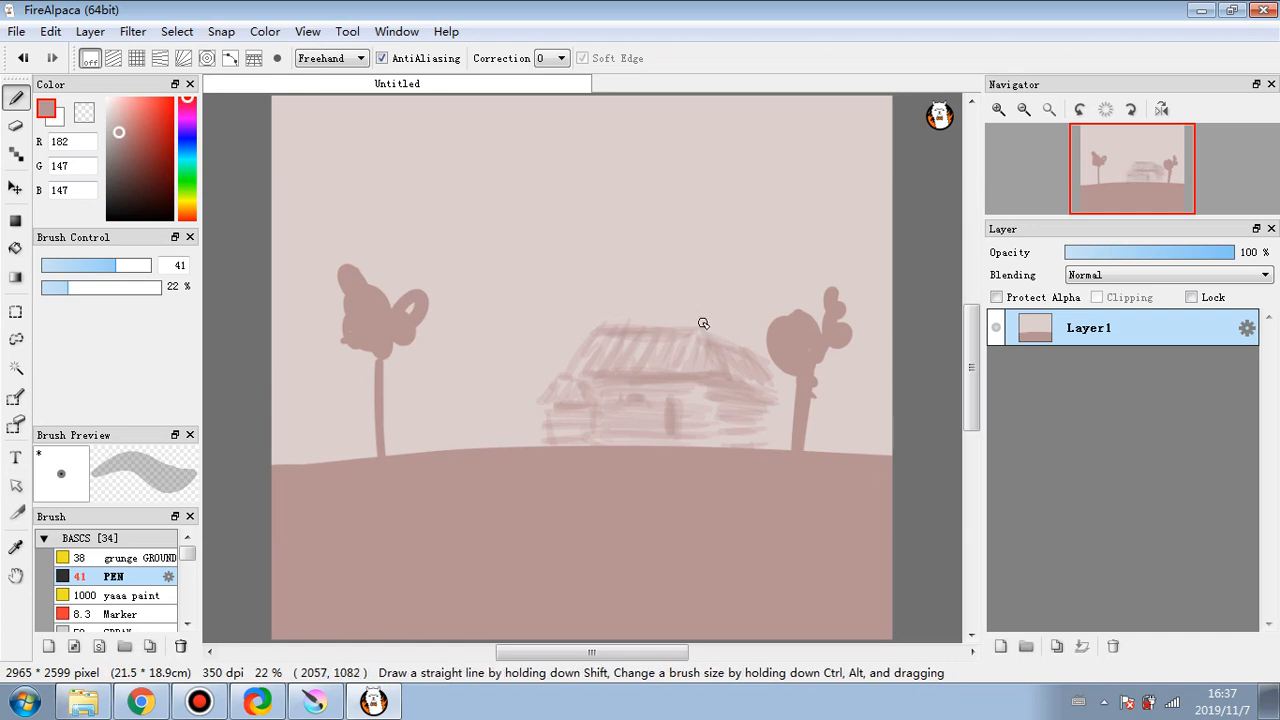
# - Paint a small solid white moon in the upper middle of the sky at 100% brush opacity
pyautogui.keyDown('alt'); pyautogui.click(541, 236); pyautogui.keyUp('alt')
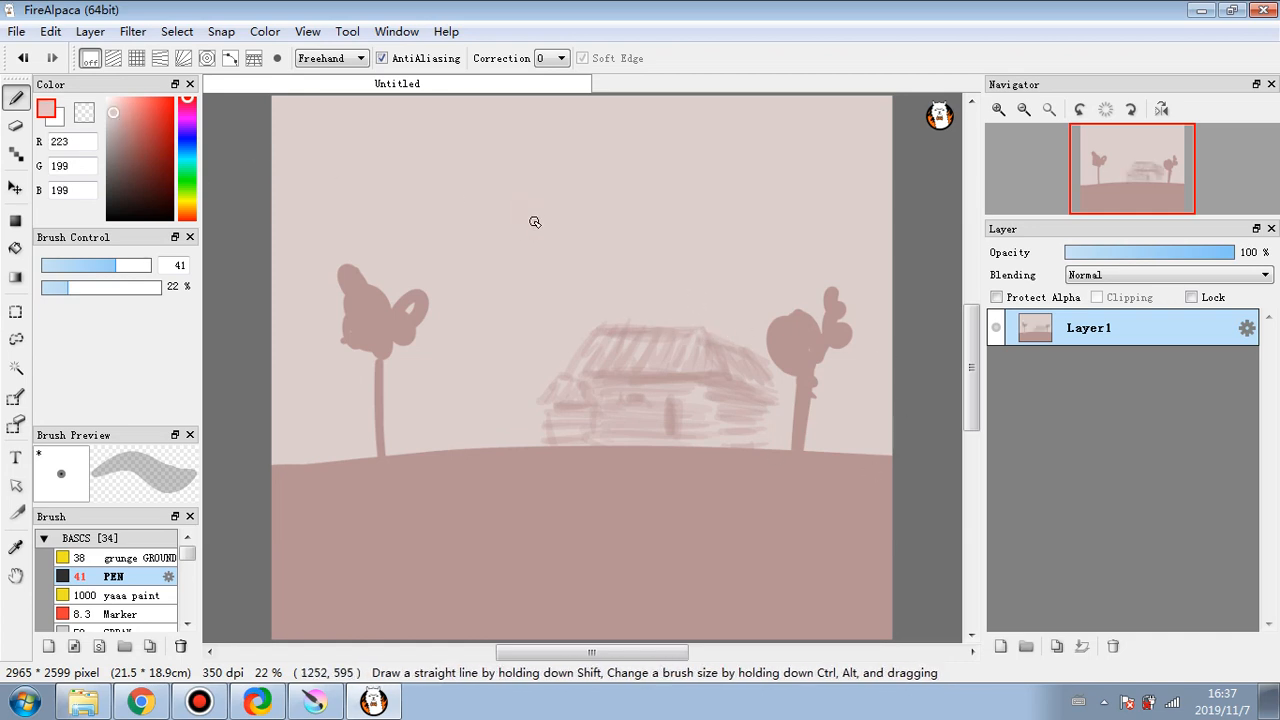
pyautogui.moveTo(76, 287); pyautogui.dragTo(205, 282)
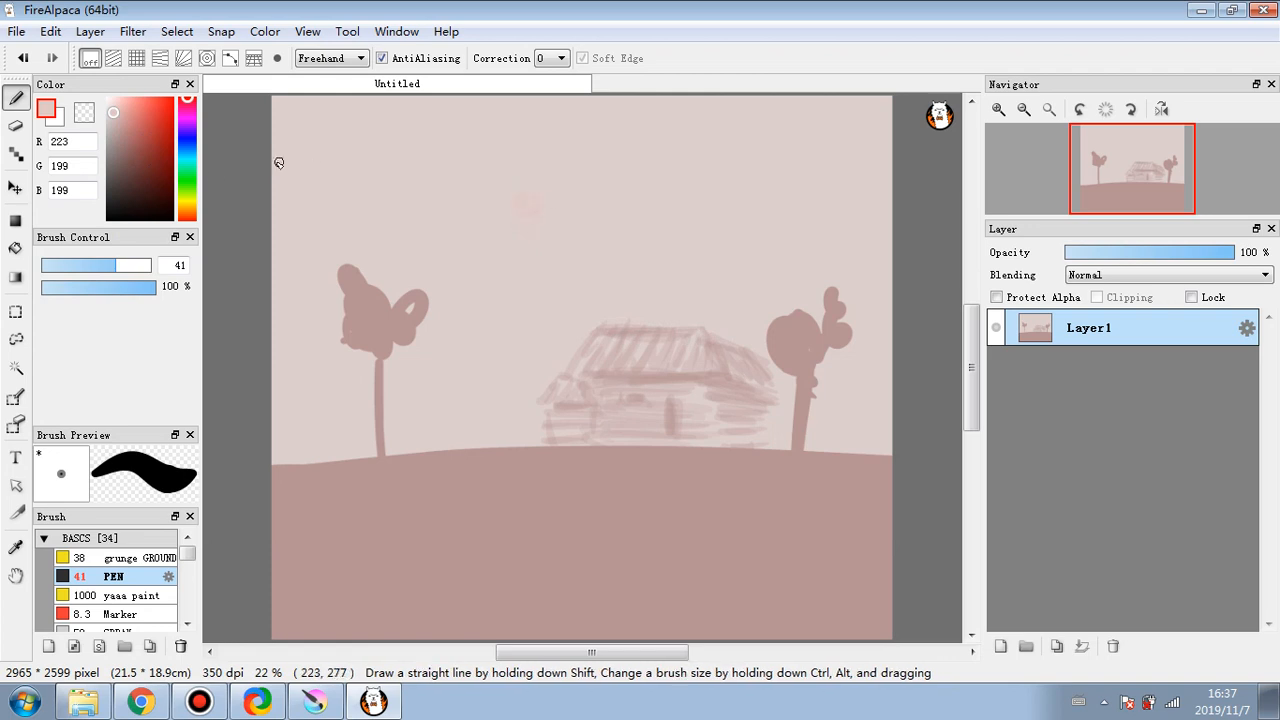
pyautogui.moveTo(119, 117); pyautogui.dragTo(107, 98)
pyautogui.click(522, 205)
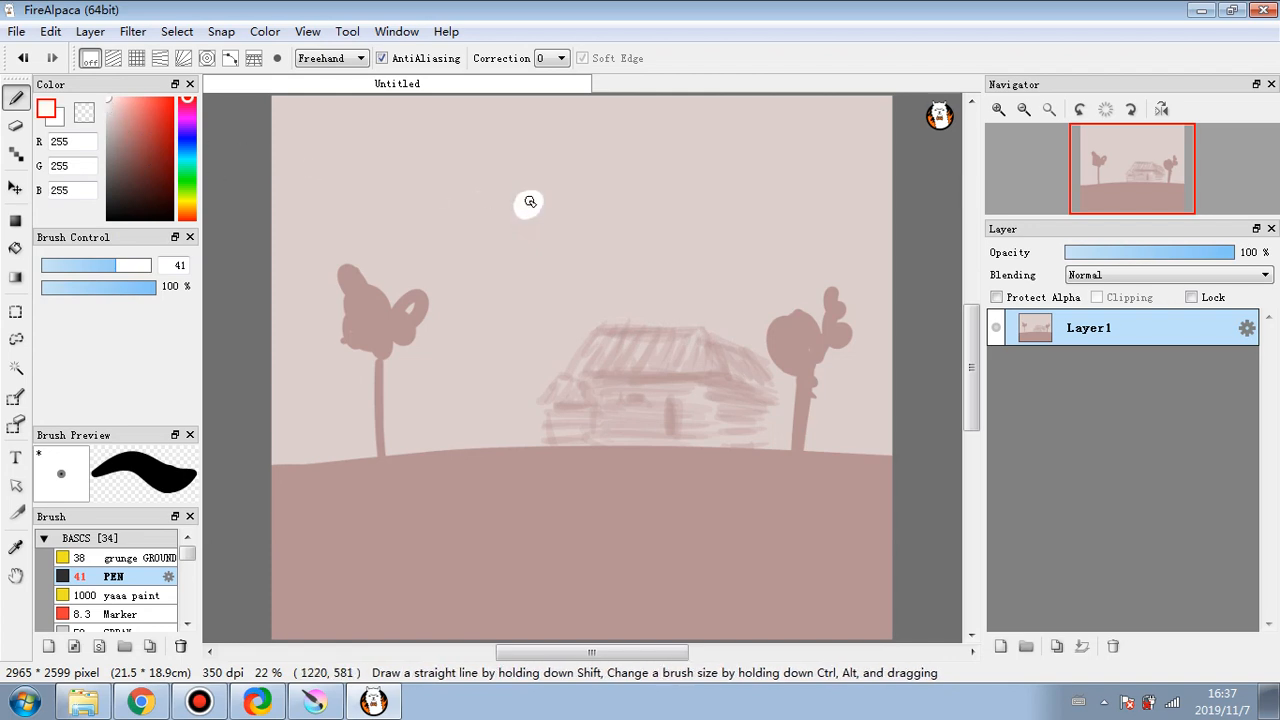
# - Add a soft white glow around the moon with brush size 88 at 5% opacity
pyautogui.click(47, 287)
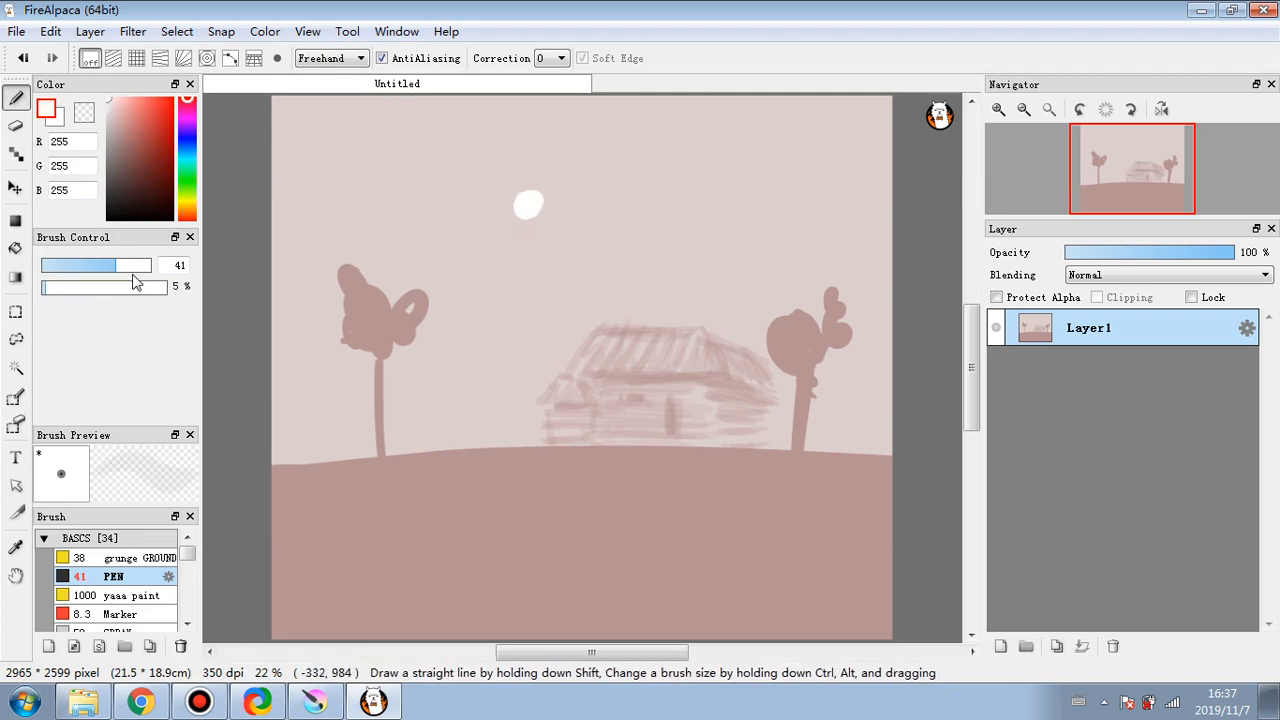
pyautogui.click(136, 266)
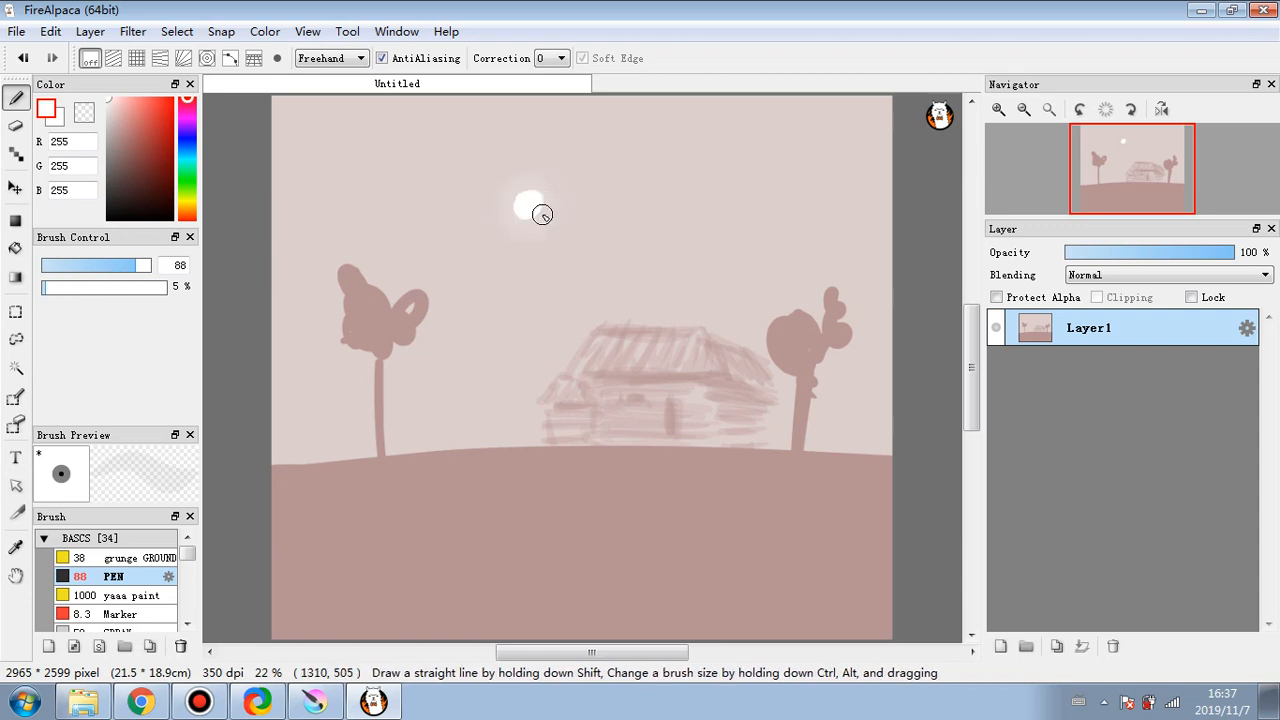
pyautogui.moveTo(542, 214)
pyautogui.mouseDown()
pyautogui.moveTo(527, 183)
pyautogui.moveTo(534, 211)
pyautogui.moveTo(506, 193)
pyautogui.moveTo(534, 236)
pyautogui.mouseUp()
# - Scatter faint white cloud strokes and dabs across the sky at 20% brush opacity
pyautogui.click(65, 288)
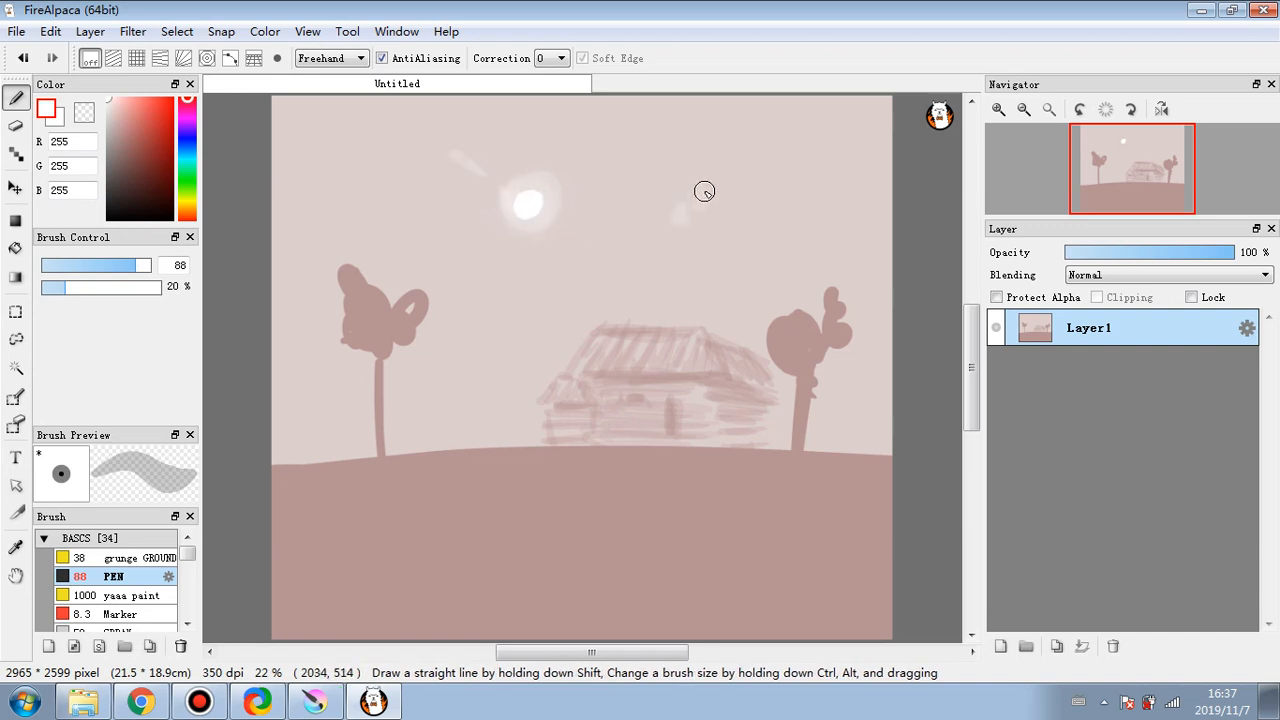
pyautogui.moveTo(704, 191); pyautogui.dragTo(743, 179)
pyautogui.moveTo(743, 179); pyautogui.dragTo(688, 212)
pyautogui.click(632, 238)
pyautogui.click(536, 244)
pyautogui.click(583, 272)
pyautogui.moveTo(397, 240); pyautogui.dragTo(419, 241)
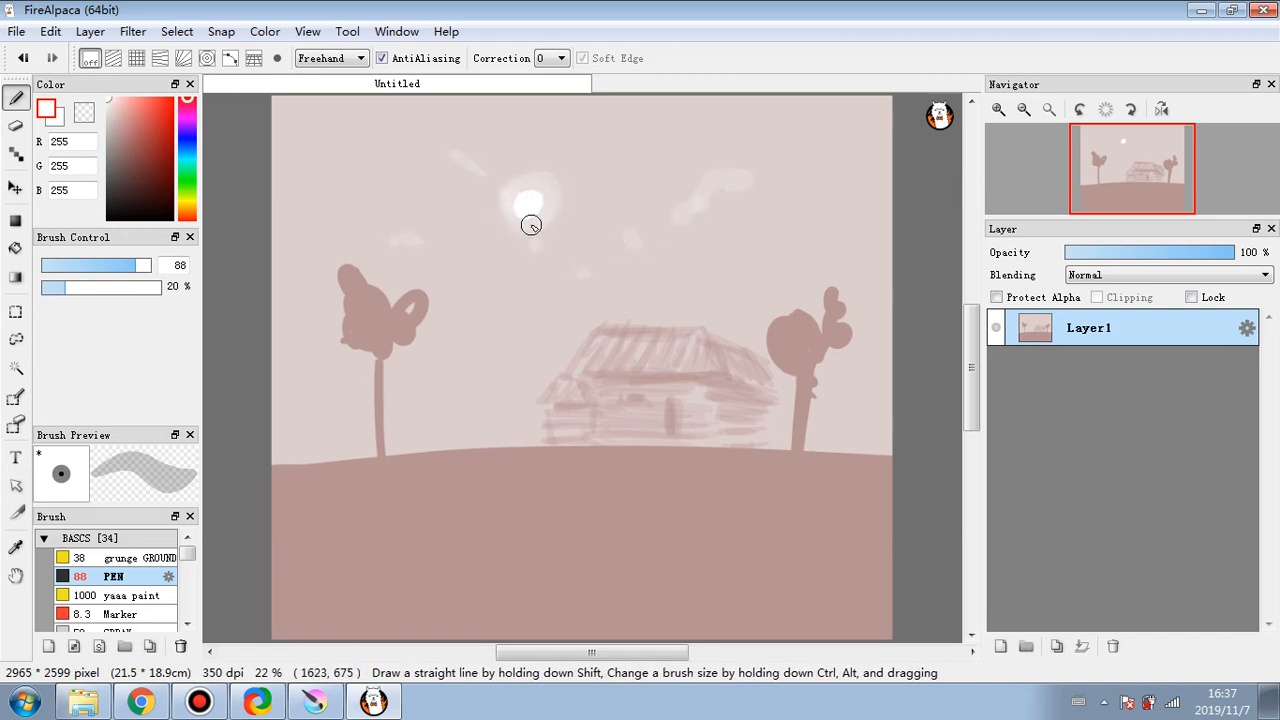
pyautogui.click(359, 147)
pyautogui.click(671, 130)
pyautogui.click(823, 212)
pyautogui.click(832, 169)
# - Shade both tree crowns with grey, RGB 101, 101, 101, at 14% opacity, and the ground at 2% opacity
pyautogui.click(108, 172)
pyautogui.moveTo(60, 293); pyautogui.dragTo(51, 290)
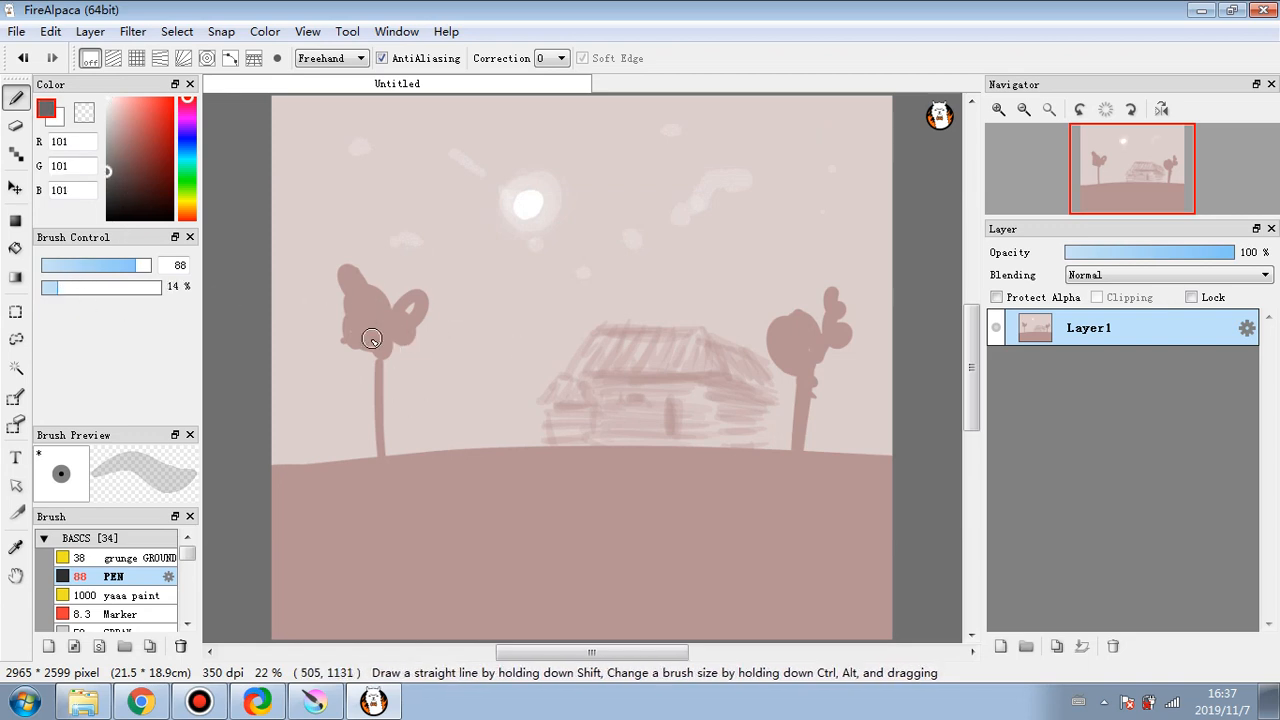
pyautogui.moveTo(366, 334)
pyautogui.mouseDown()
pyautogui.moveTo(346, 317)
pyautogui.moveTo(390, 331)
pyautogui.mouseUp()
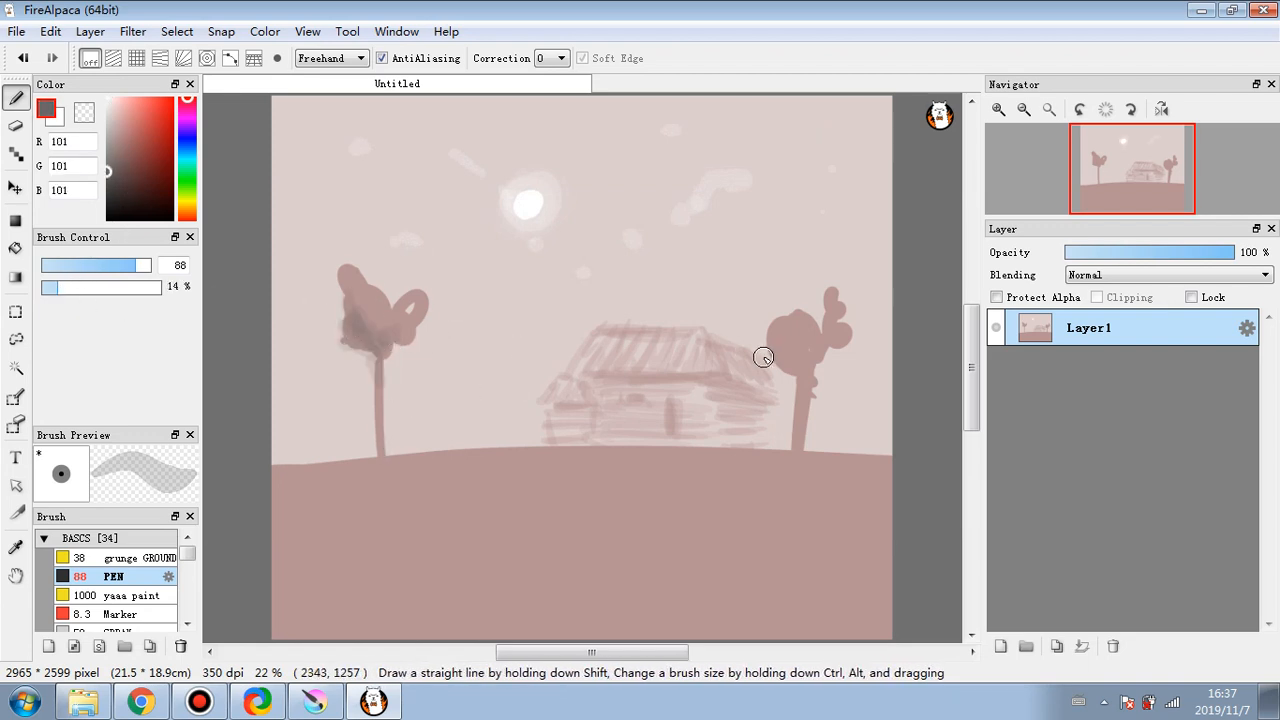
pyautogui.moveTo(763, 354); pyautogui.dragTo(808, 366)
pyautogui.moveTo(53, 292); pyautogui.dragTo(43, 290)
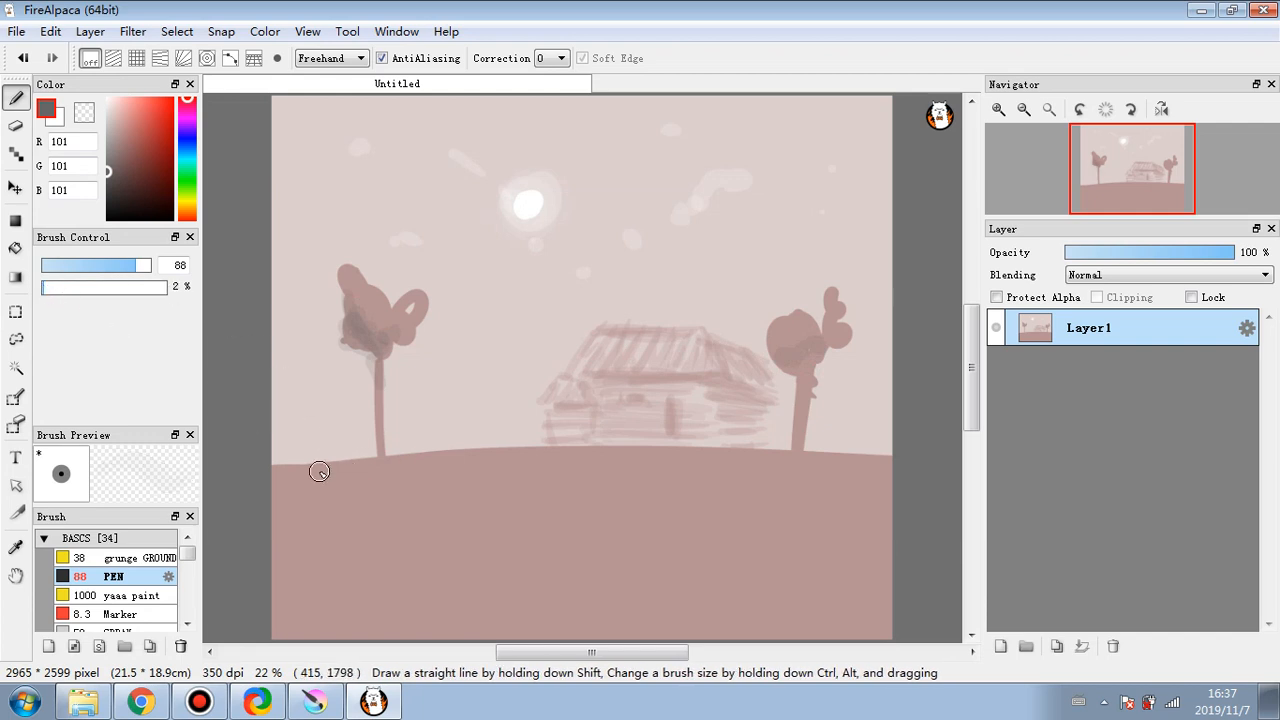
pyautogui.moveTo(396, 469)
pyautogui.mouseDown()
pyautogui.moveTo(746, 467)
pyautogui.moveTo(382, 465)
pyautogui.moveTo(743, 485)
pyautogui.moveTo(490, 507)
pyautogui.moveTo(603, 521)
pyautogui.moveTo(457, 514)
pyautogui.moveTo(394, 533)
pyautogui.moveTo(452, 586)
pyautogui.mouseUp()
# - Paint a grey winding path from the hut down to the hill's lower-right corner at 16% brush opacity
pyautogui.click(60, 288)
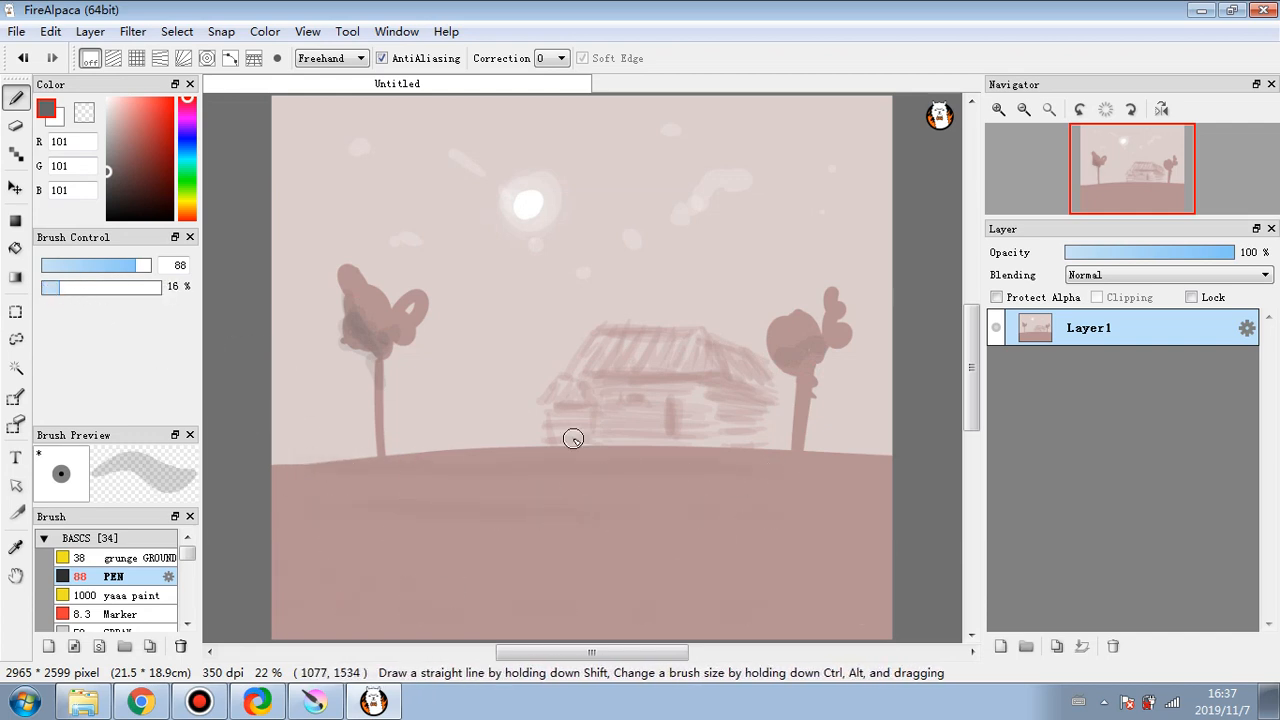
pyautogui.moveTo(598, 453)
pyautogui.mouseDown()
pyautogui.moveTo(662, 426)
pyautogui.moveTo(583, 450)
pyautogui.moveTo(646, 456)
pyautogui.moveTo(536, 477)
pyautogui.moveTo(579, 521)
pyautogui.moveTo(845, 603)
pyautogui.moveTo(613, 535)
pyautogui.moveTo(701, 612)
pyautogui.moveTo(767, 634)
pyautogui.moveTo(693, 560)
pyautogui.moveTo(853, 618)
pyautogui.moveTo(782, 571)
pyautogui.moveTo(547, 507)
pyautogui.moveTo(557, 462)
pyautogui.moveTo(662, 553)
pyautogui.mouseUp()
pyautogui.moveTo(739, 601)
pyautogui.mouseDown()
pyautogui.moveTo(674, 562)
pyautogui.moveTo(831, 629)
pyautogui.moveTo(707, 556)
pyautogui.moveTo(789, 628)
pyautogui.moveTo(607, 553)
pyautogui.moveTo(540, 493)
pyautogui.mouseUp()
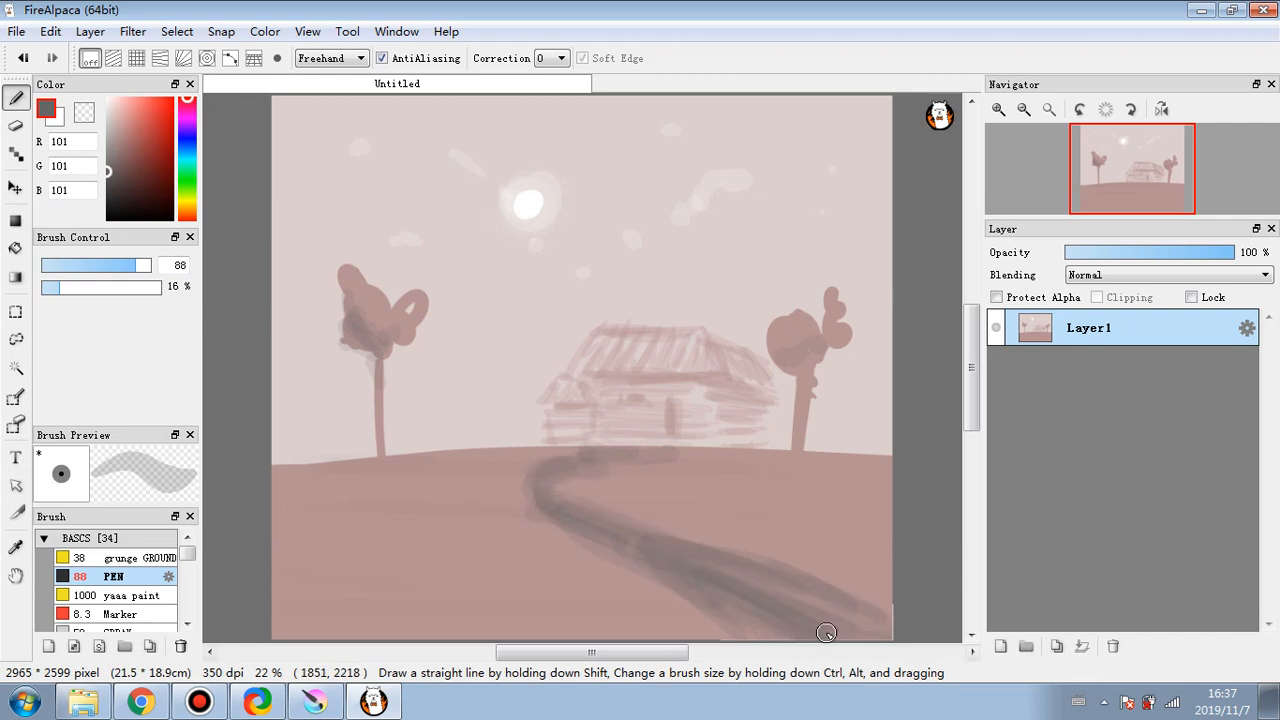
# - Shade the hut's walls and roof with light grey strokes at 7% brush opacity
pyautogui.click(49, 290)
pyautogui.moveTo(583, 420)
pyautogui.mouseDown()
pyautogui.moveTo(666, 435)
pyautogui.moveTo(707, 430)
pyautogui.moveTo(674, 419)
pyautogui.moveTo(728, 414)
pyautogui.mouseUp()
pyautogui.moveTo(663, 379); pyautogui.dragTo(716, 371)
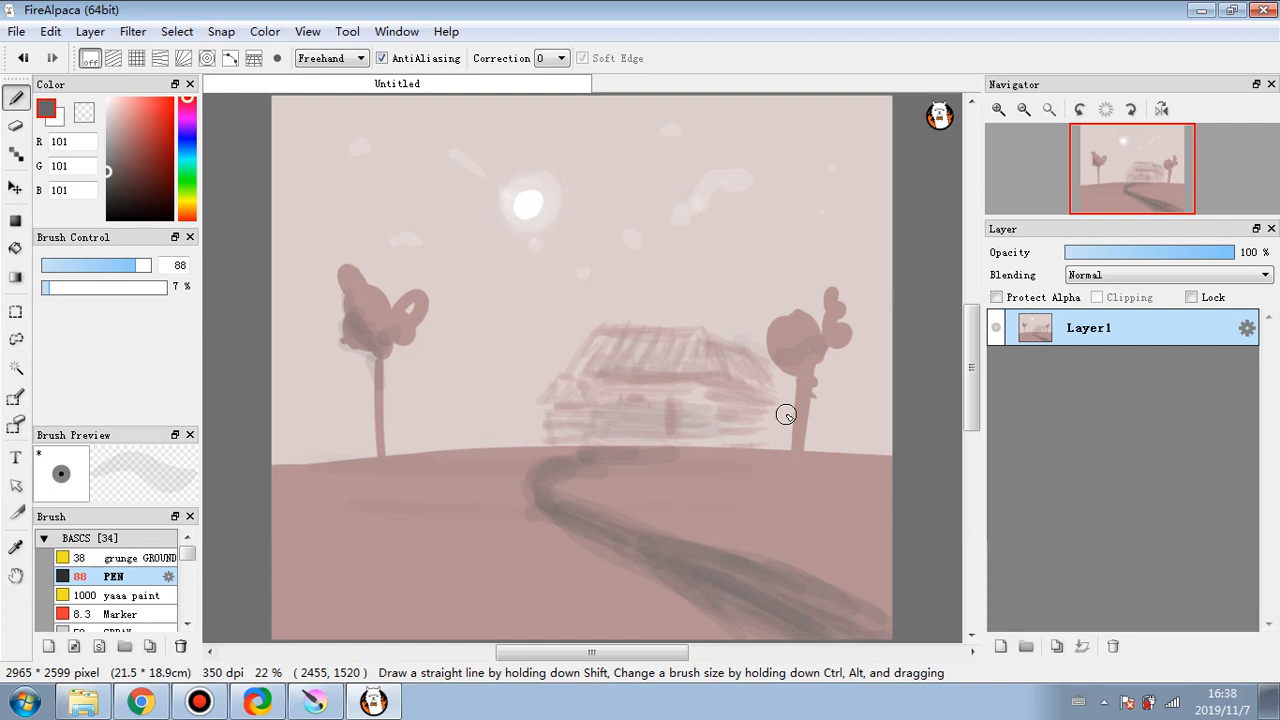
# - Add a new layer and outline a standing figure in the scene's lower-left foreground with a size 40 pen at 100% opacity
pyautogui.click(1000, 646)
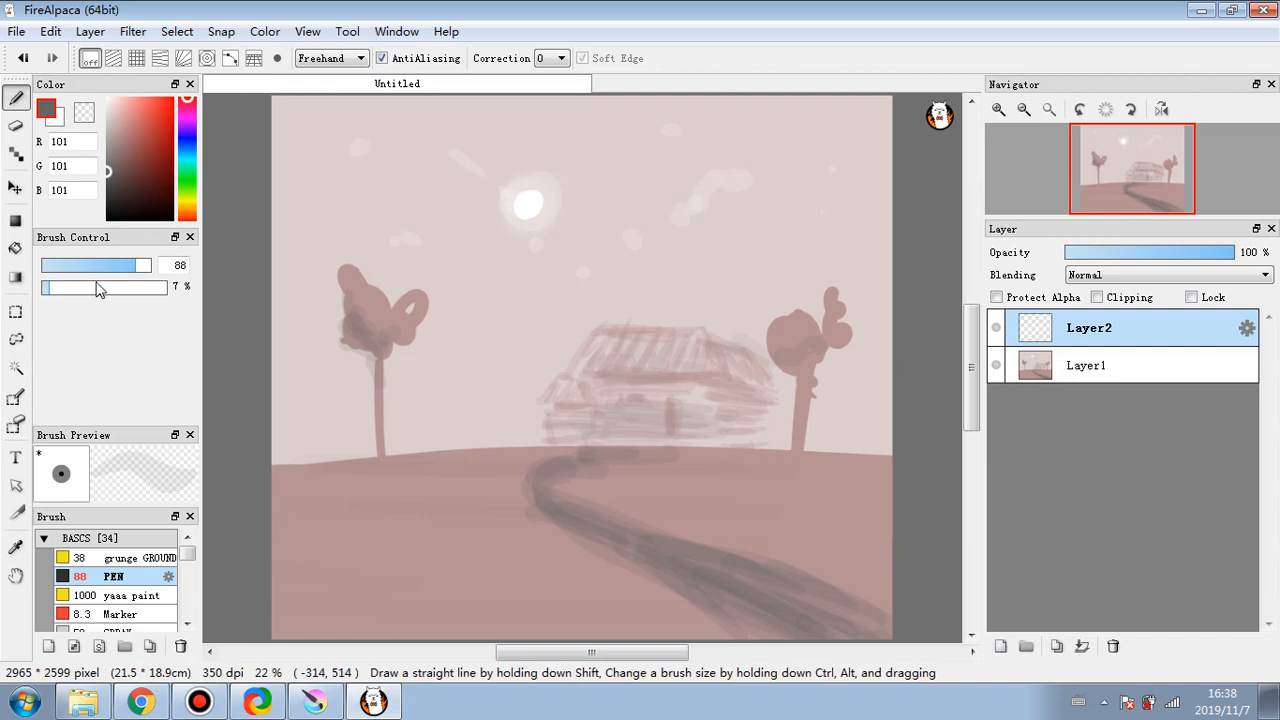
pyautogui.moveTo(78, 290); pyautogui.dragTo(160, 290)
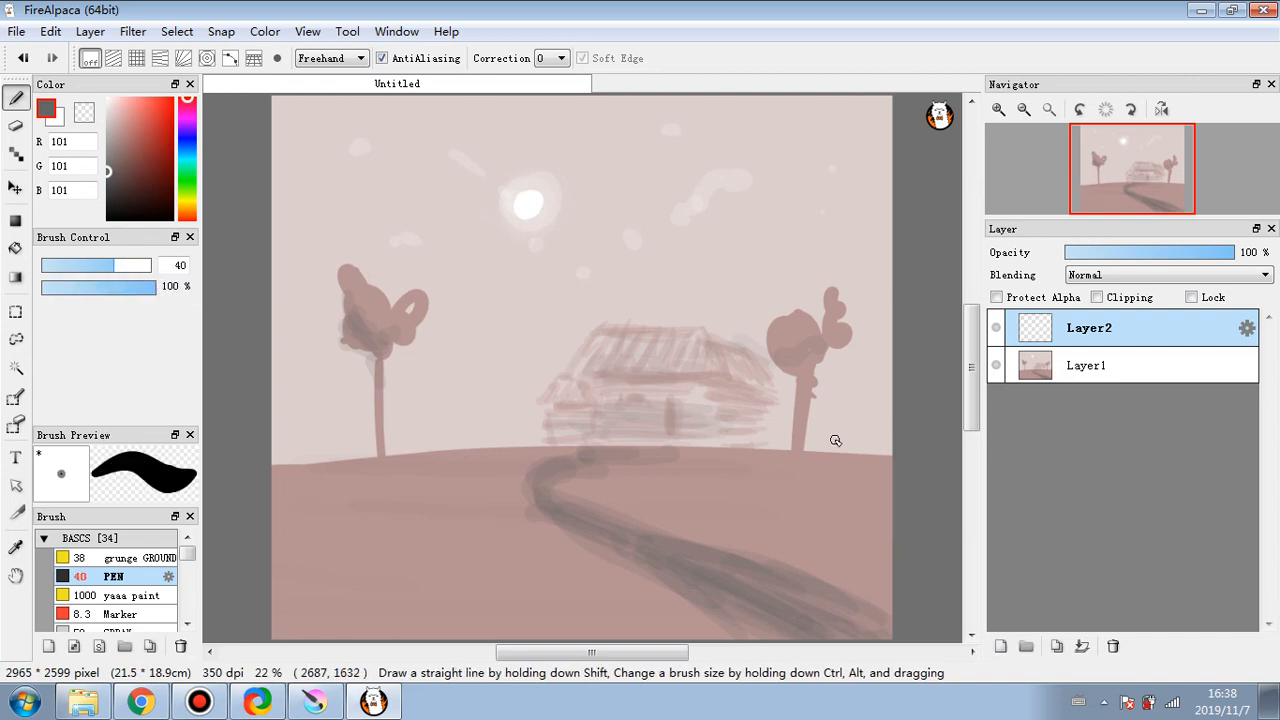
pyautogui.moveTo(358, 482)
pyautogui.mouseDown()
pyautogui.moveTo(349, 406)
pyautogui.moveTo(409, 457)
pyautogui.moveTo(358, 473)
pyautogui.moveTo(421, 567)
pyautogui.mouseUp()
pyautogui.moveTo(340, 500); pyautogui.dragTo(336, 640)
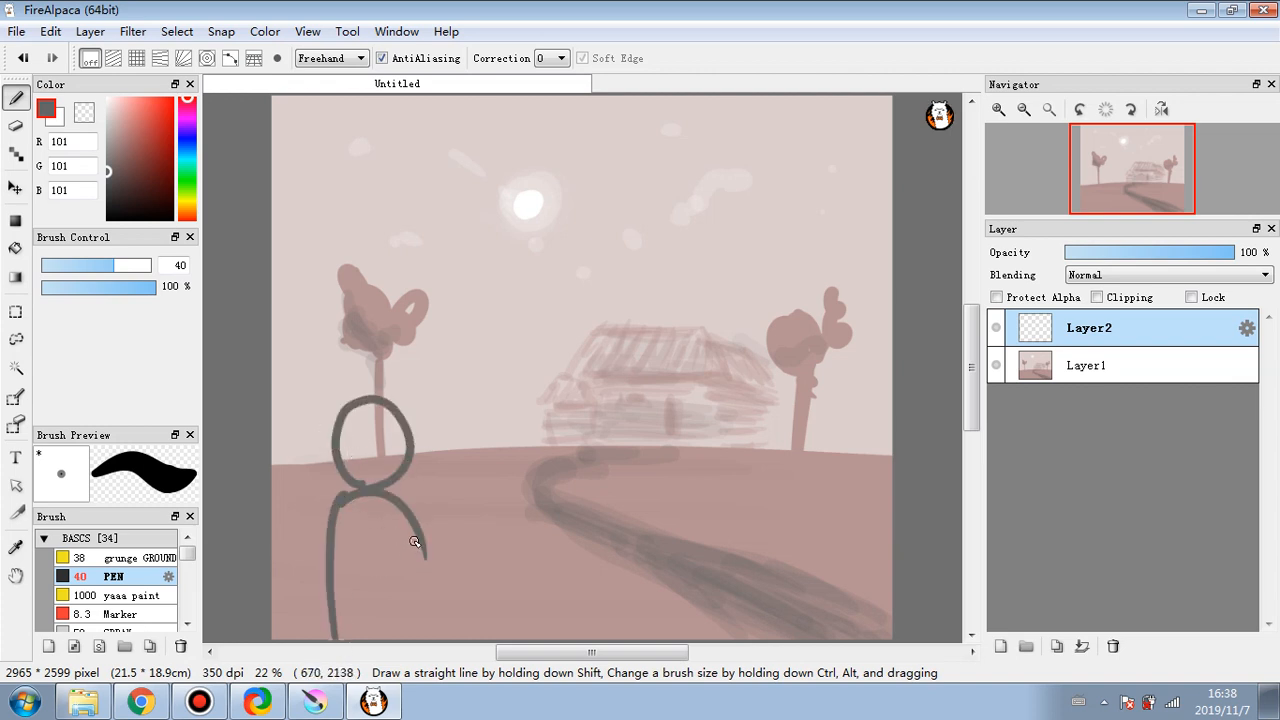
pyautogui.moveTo(416, 540); pyautogui.dragTo(432, 640)
pyautogui.moveTo(338, 528); pyautogui.dragTo(340, 640)
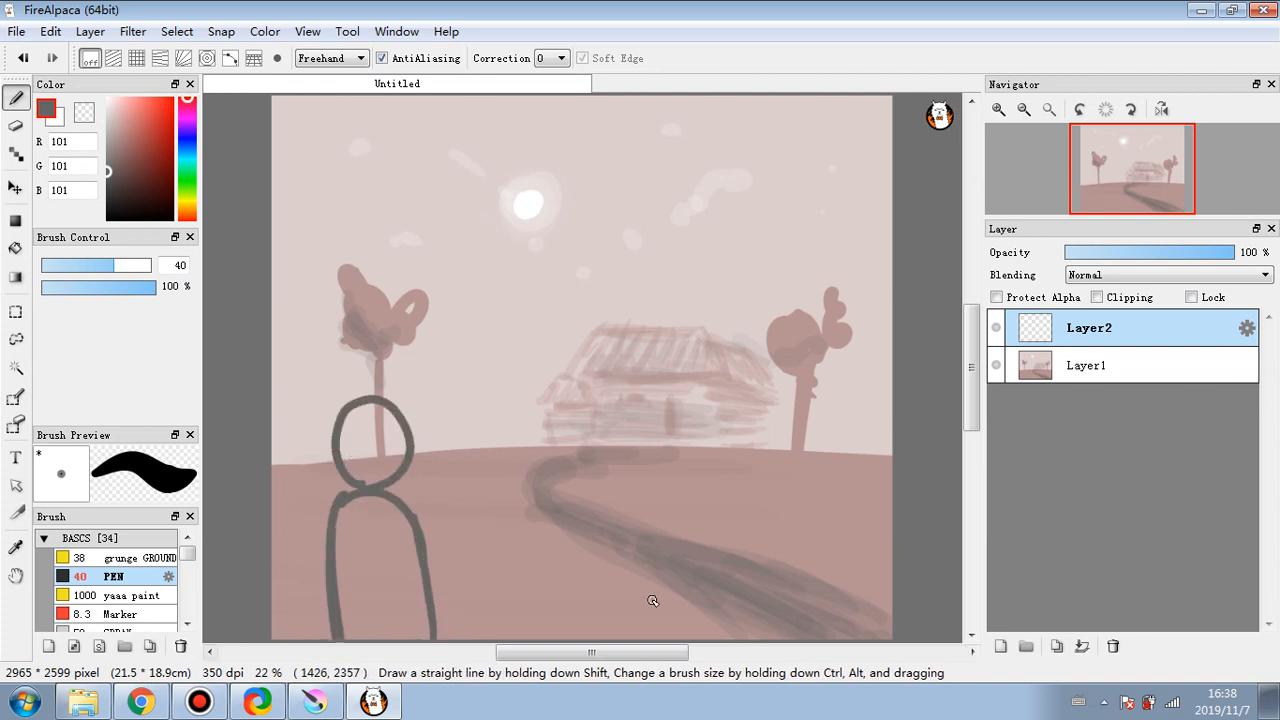
pyautogui.moveTo(393, 535); pyautogui.dragTo(406, 628)
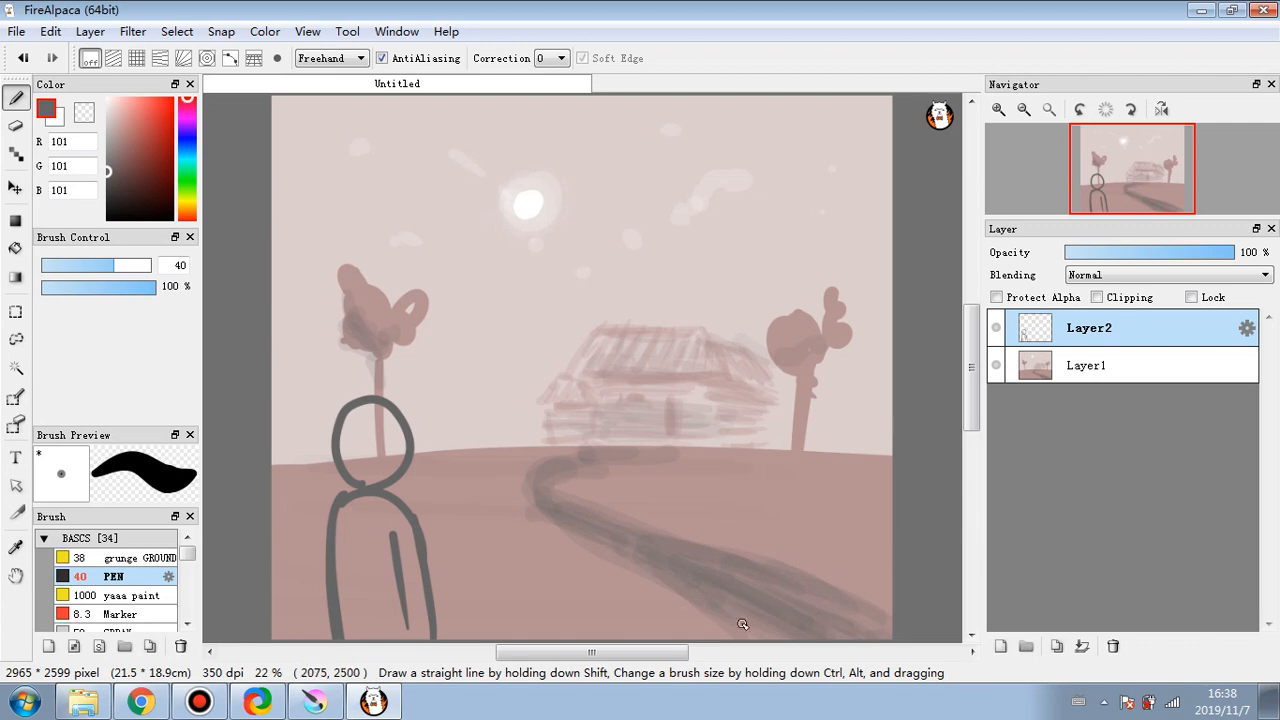
pyautogui.moveTo(788, 613)
pyautogui.mouseDown()
pyautogui.moveTo(606, 466)
pyautogui.moveTo(642, 467)
pyautogui.mouseUp()
pyautogui.click(33, 65)
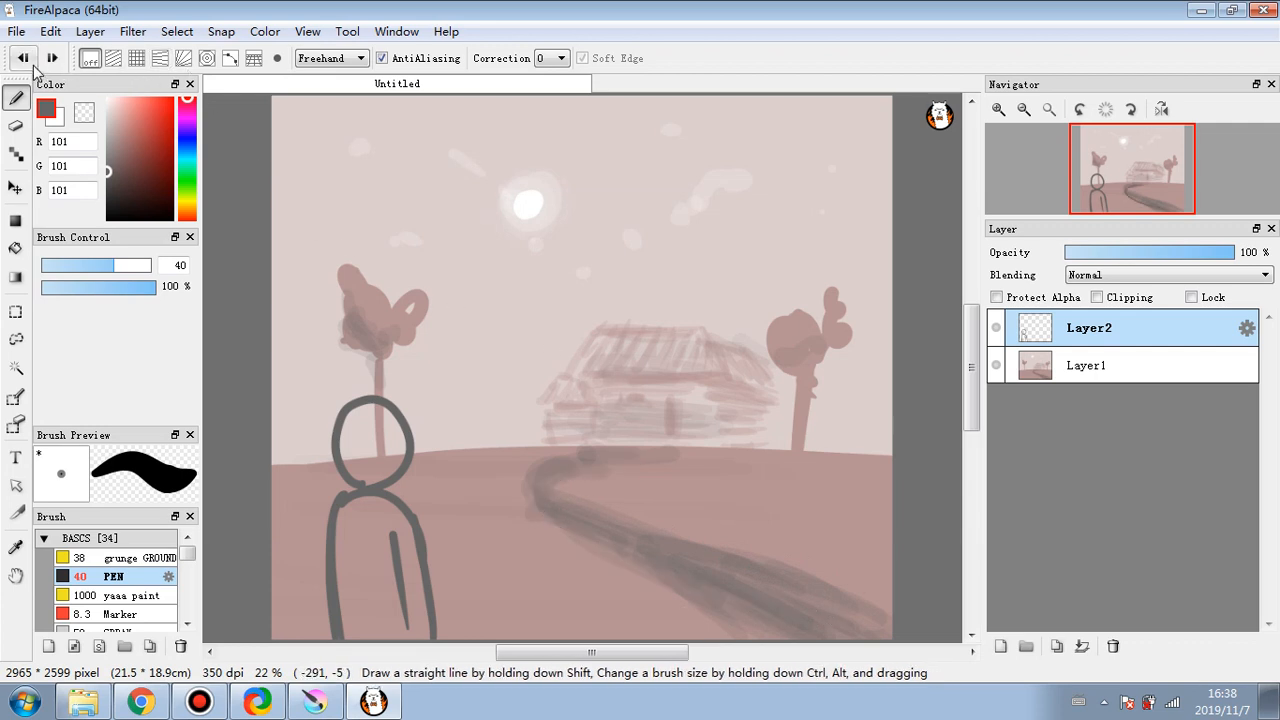
pyautogui.moveTo(466, 607)
pyautogui.mouseDown()
pyautogui.moveTo(566, 482)
pyautogui.moveTo(600, 497)
pyautogui.mouseUp()
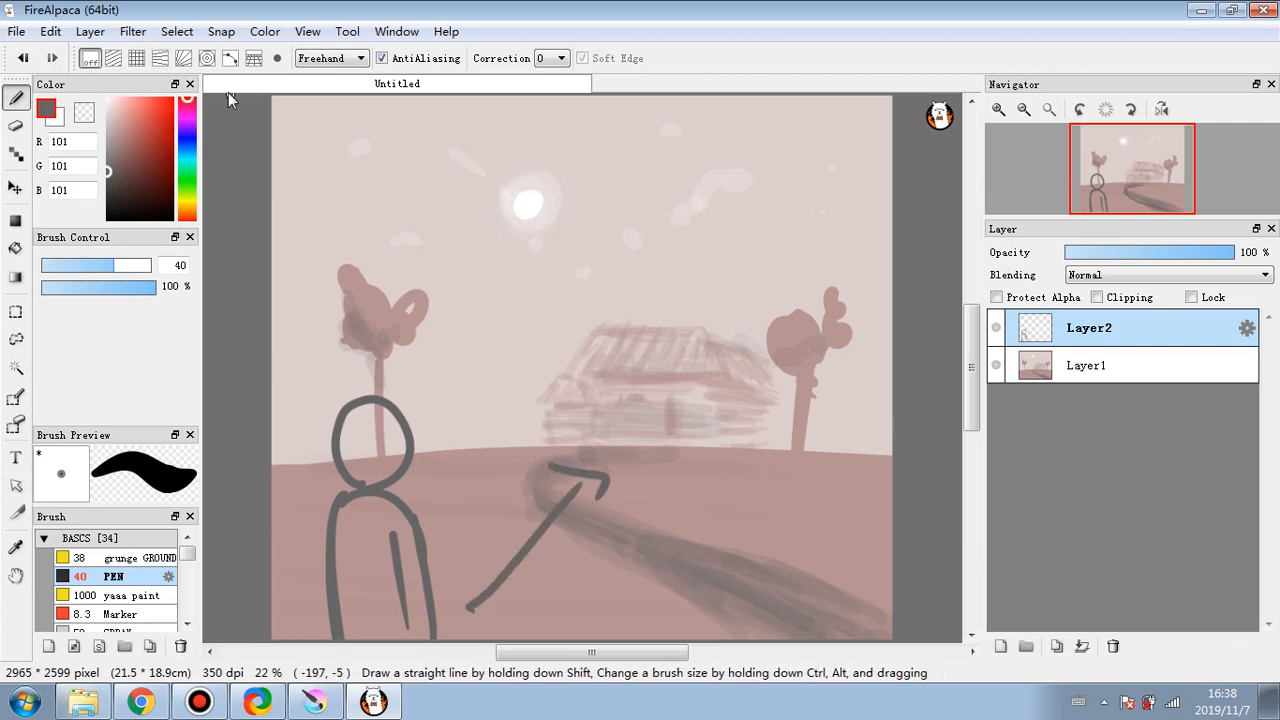
pyautogui.click(28, 62)
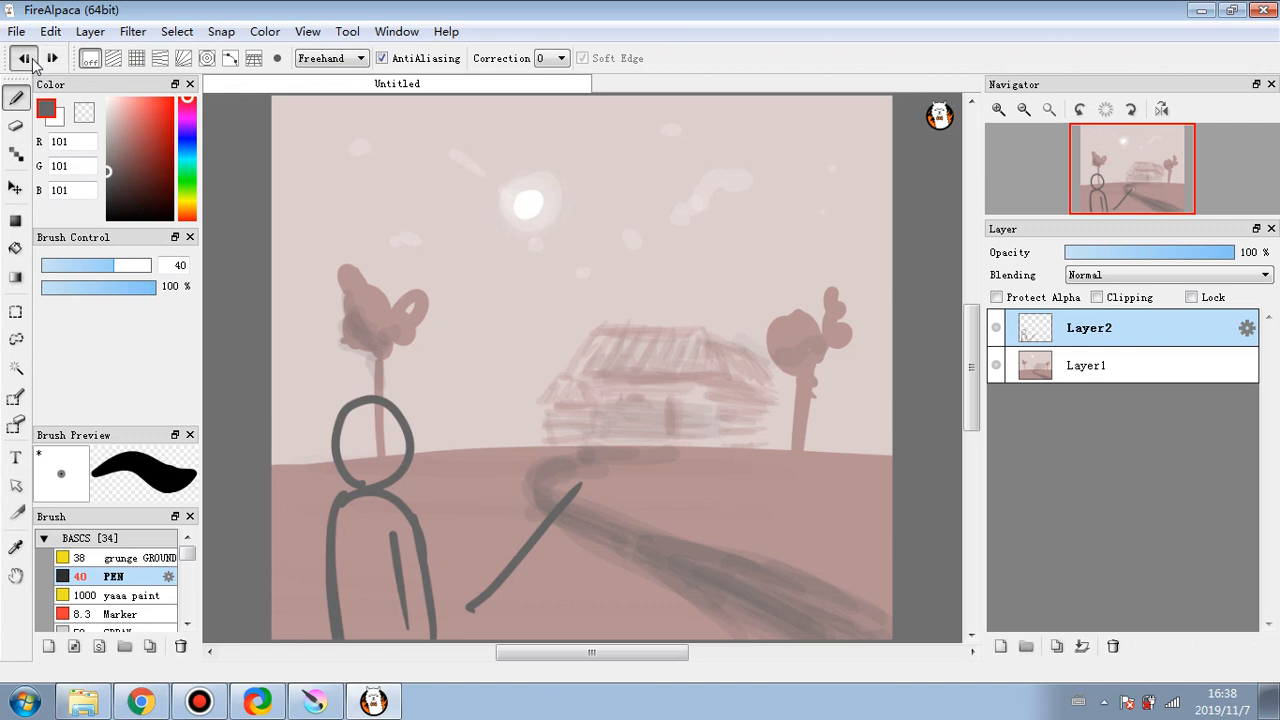
pyautogui.click(23, 58)
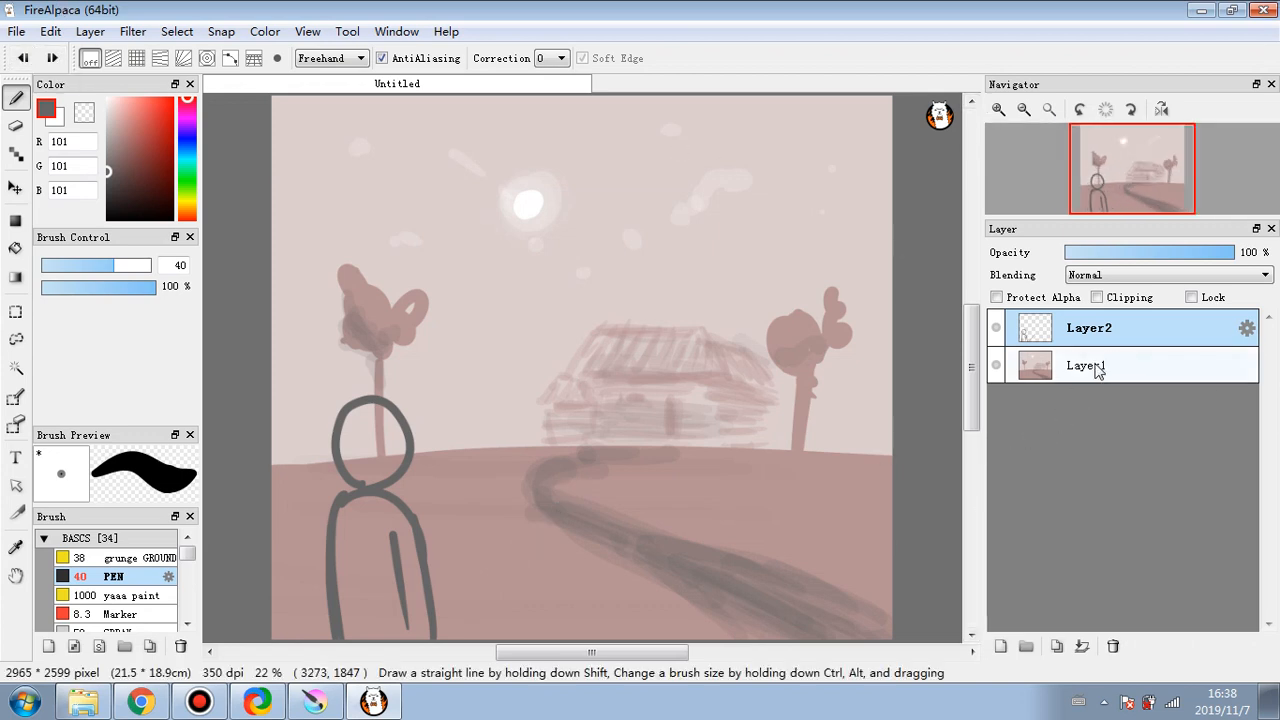
# - Enable Onion Skin Mode and add a new layer above the figure for the second animation frame
pyautogui.click(301, 35)
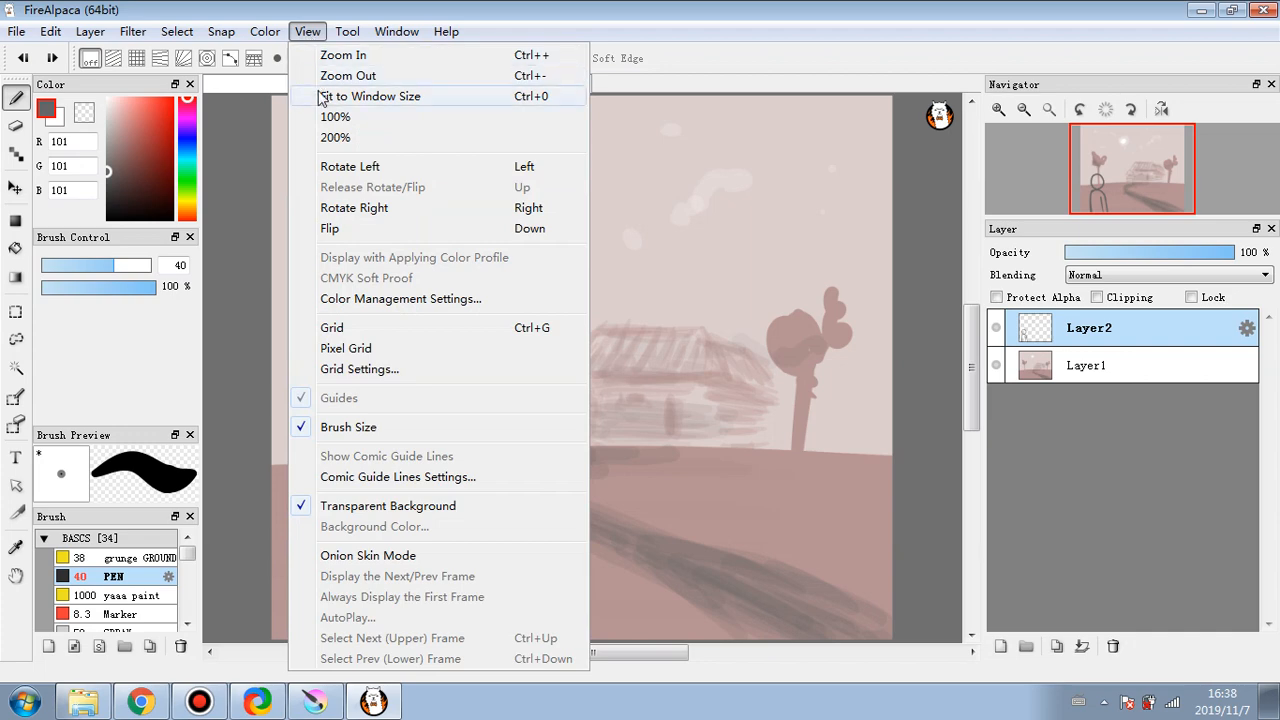
pyautogui.click(354, 559)
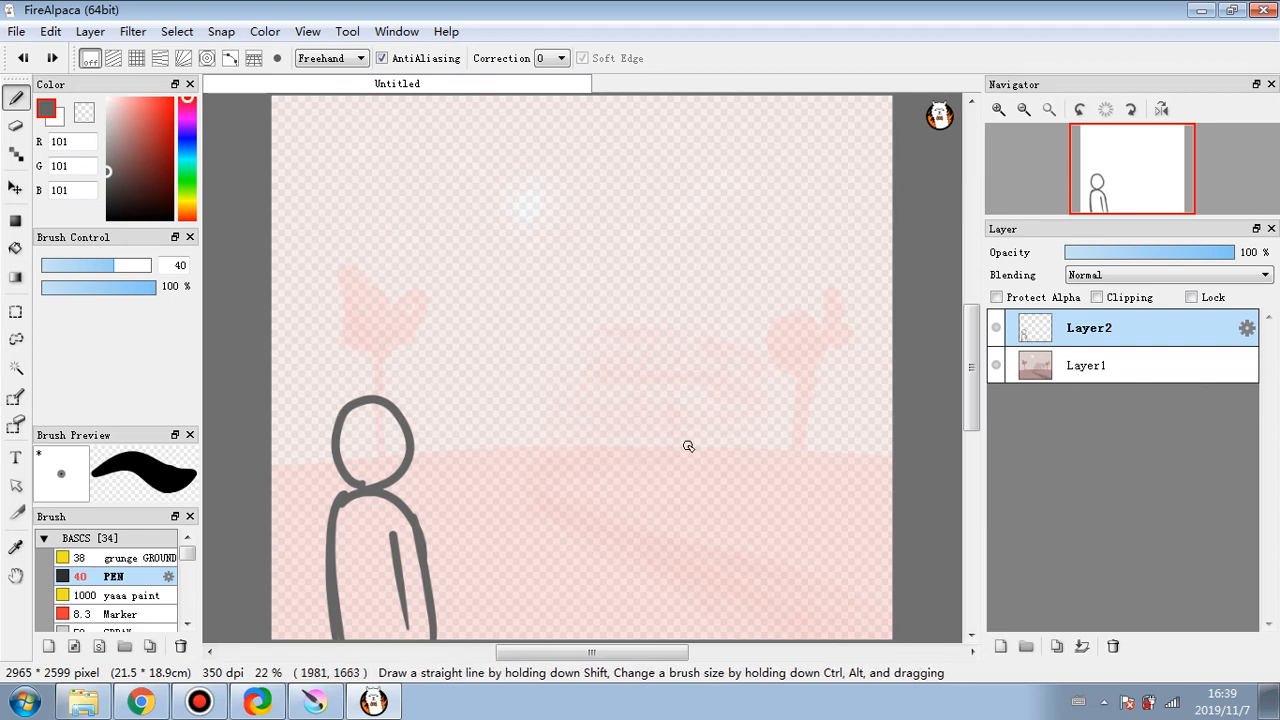
pyautogui.click(1001, 647)
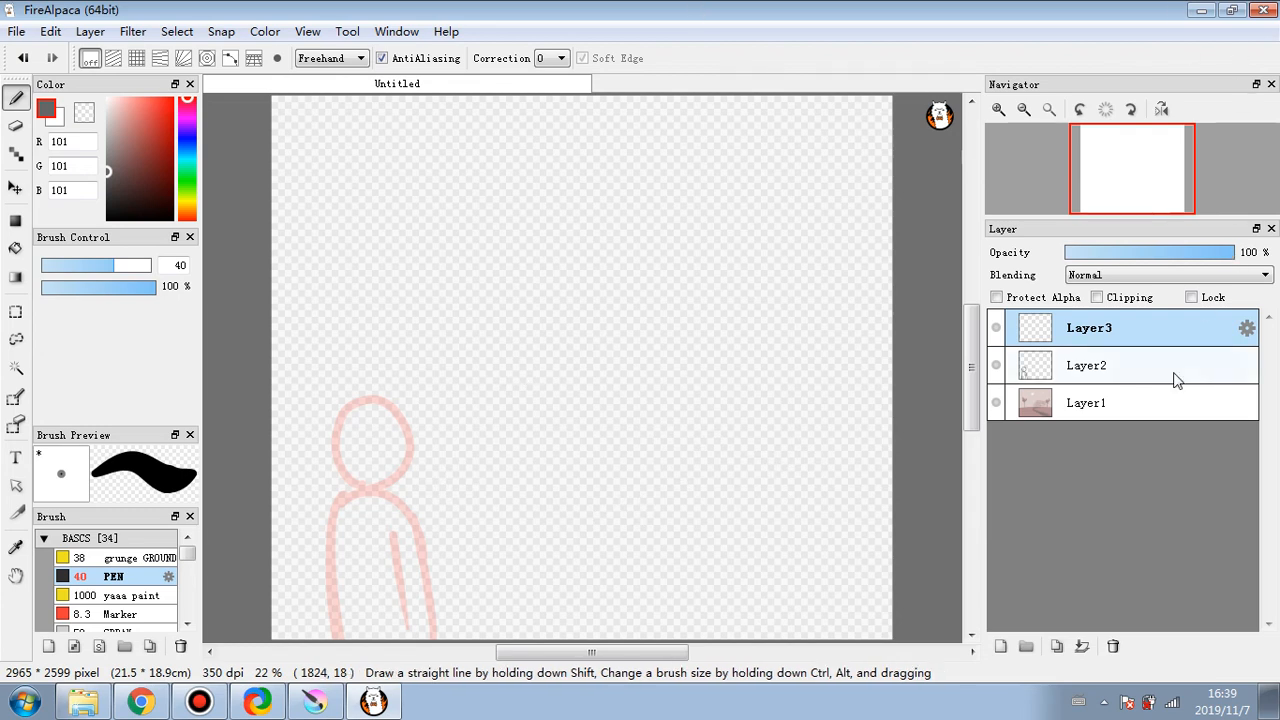
# - Select the landscape layer and set the onion skin to always display the first frame
pyautogui.click(1112, 405)
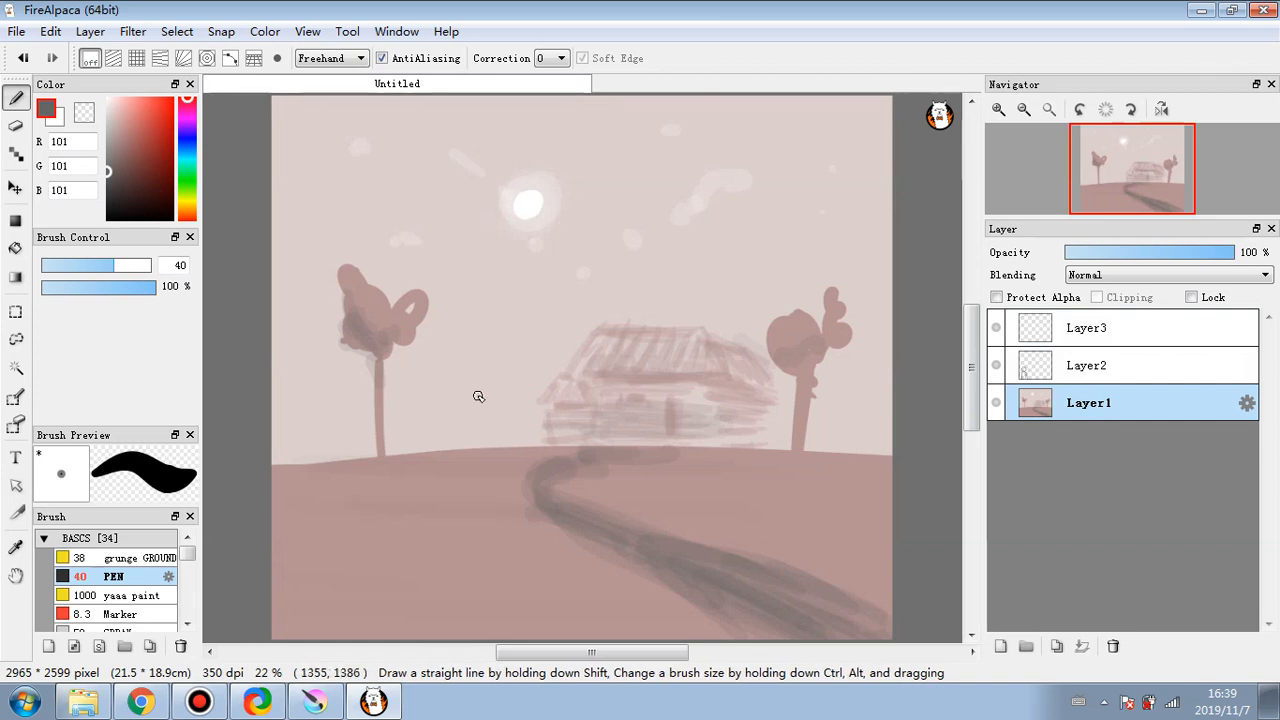
pyautogui.click(308, 32)
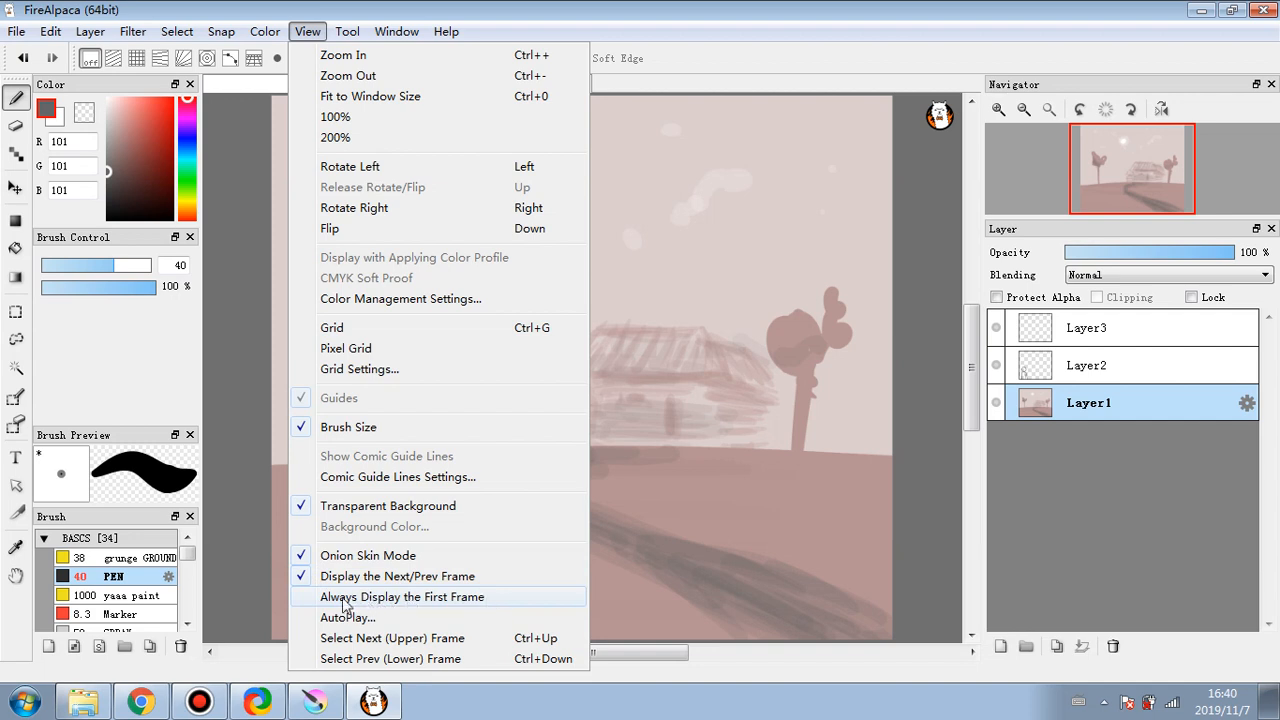
pyautogui.click(302, 598)
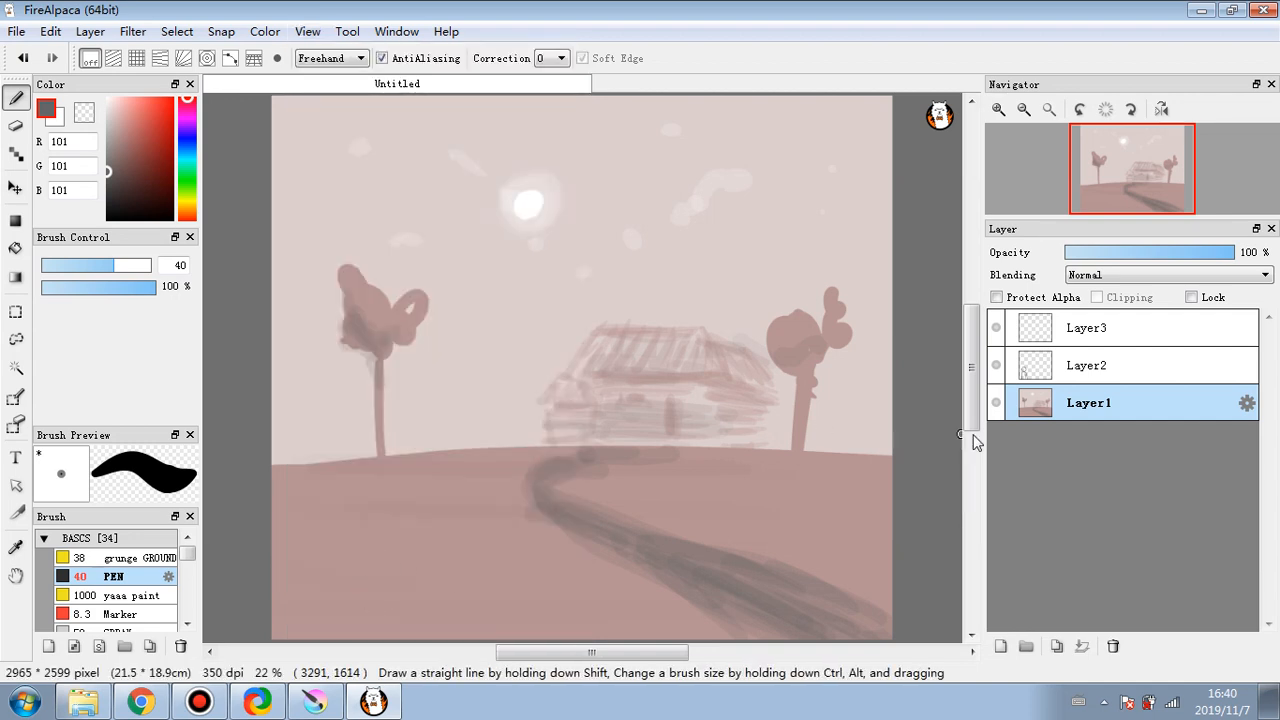
# - Switch between the three layers to check how each frame displays over the landscape
pyautogui.click(1113, 368)
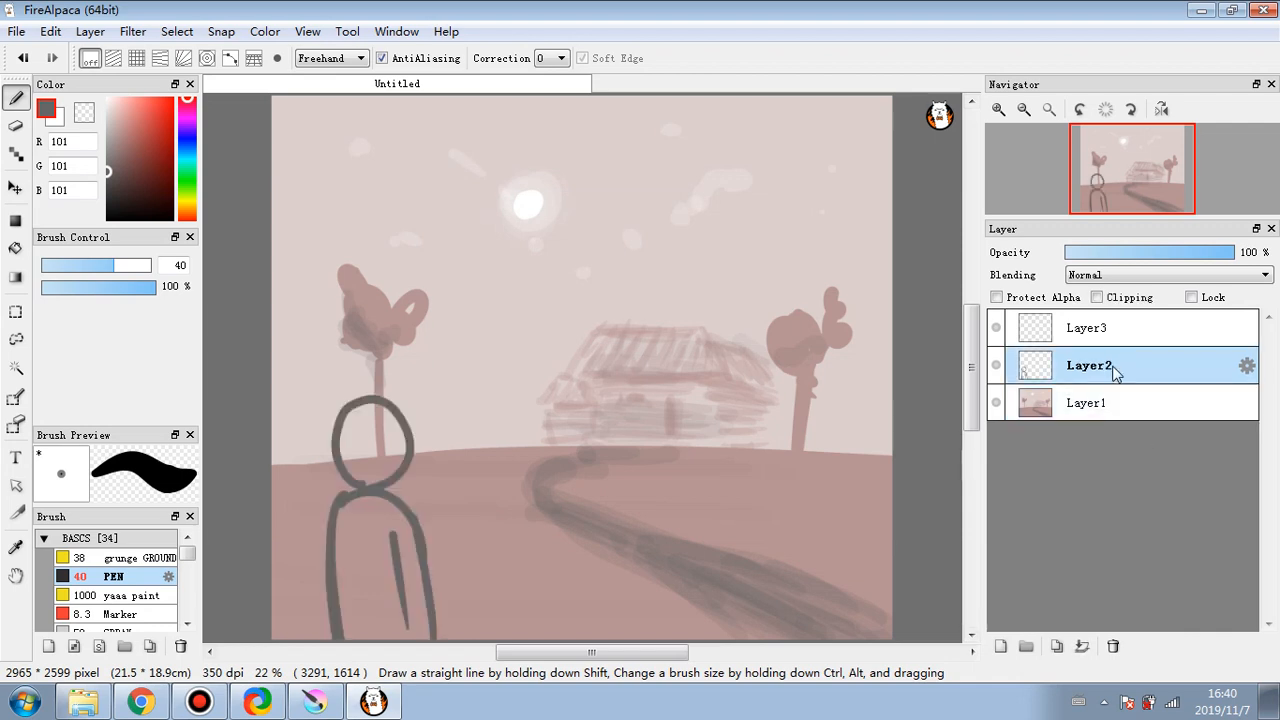
pyautogui.click(1114, 329)
pyautogui.click(1108, 366)
pyautogui.click(1095, 410)
pyautogui.click(1100, 368)
pyautogui.click(1105, 342)
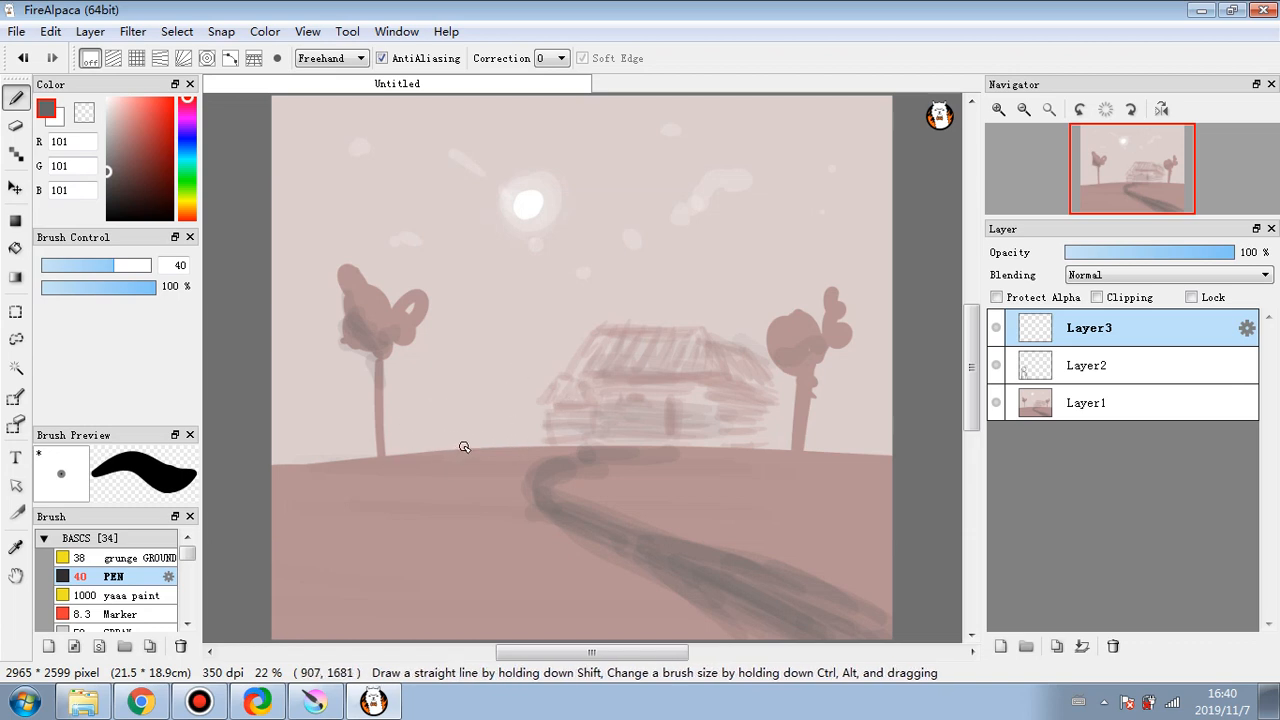
# - Lower the landscape layer's opacity to 48%
pyautogui.click(1113, 402)
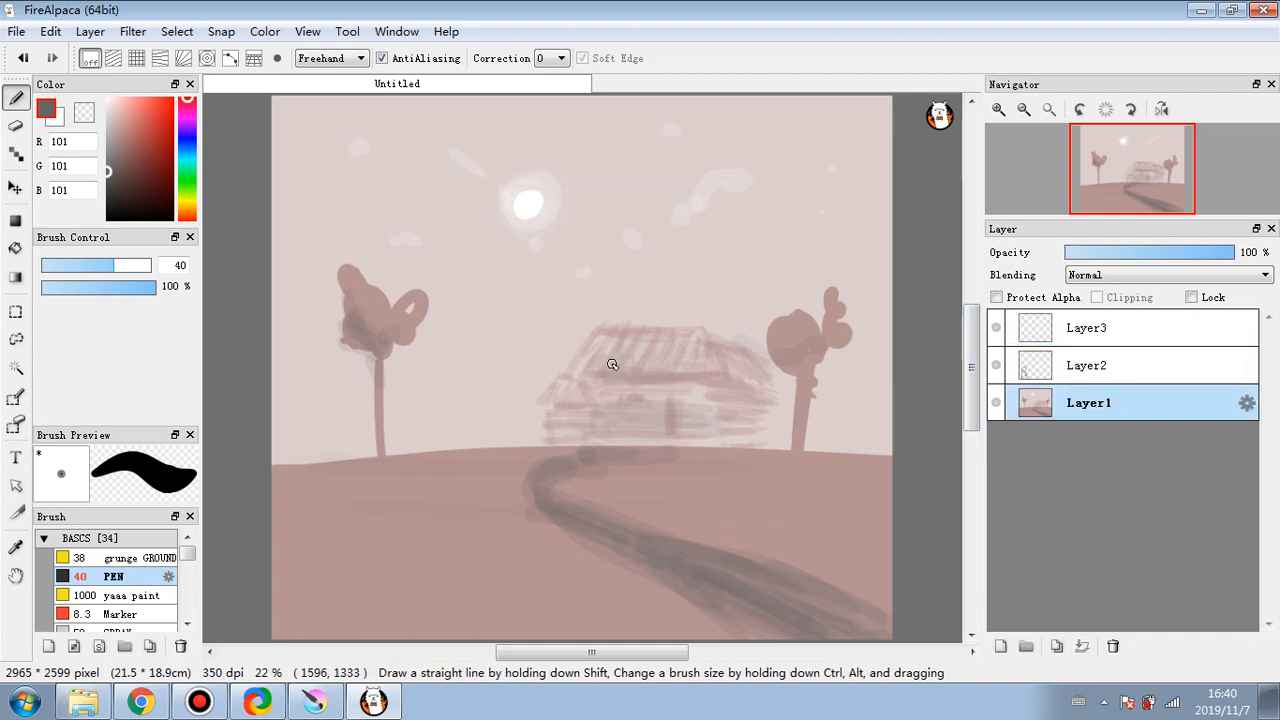
pyautogui.click(1190, 258)
pyautogui.moveTo(1190, 258); pyautogui.dragTo(1137, 258)
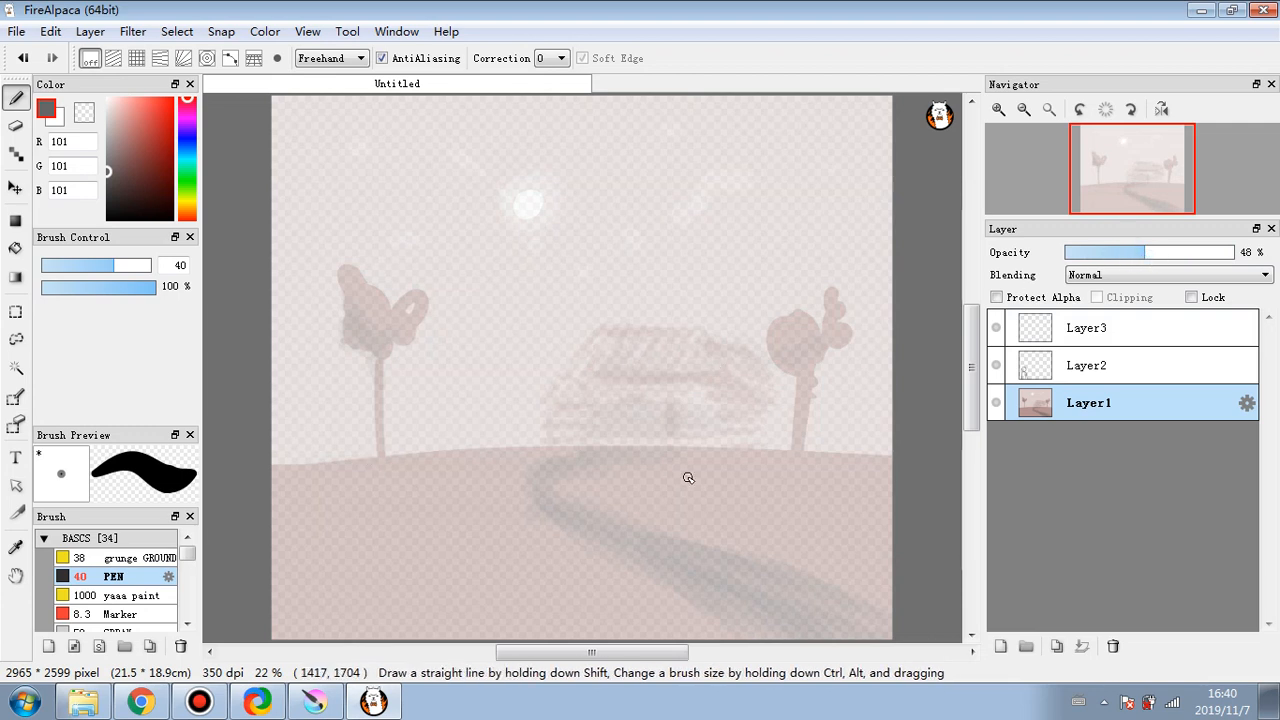
# - Sketch the second walking pose on the empty third layer, just right of the onion-skinned figure, with head, body and bent arm
pyautogui.click(1089, 338)
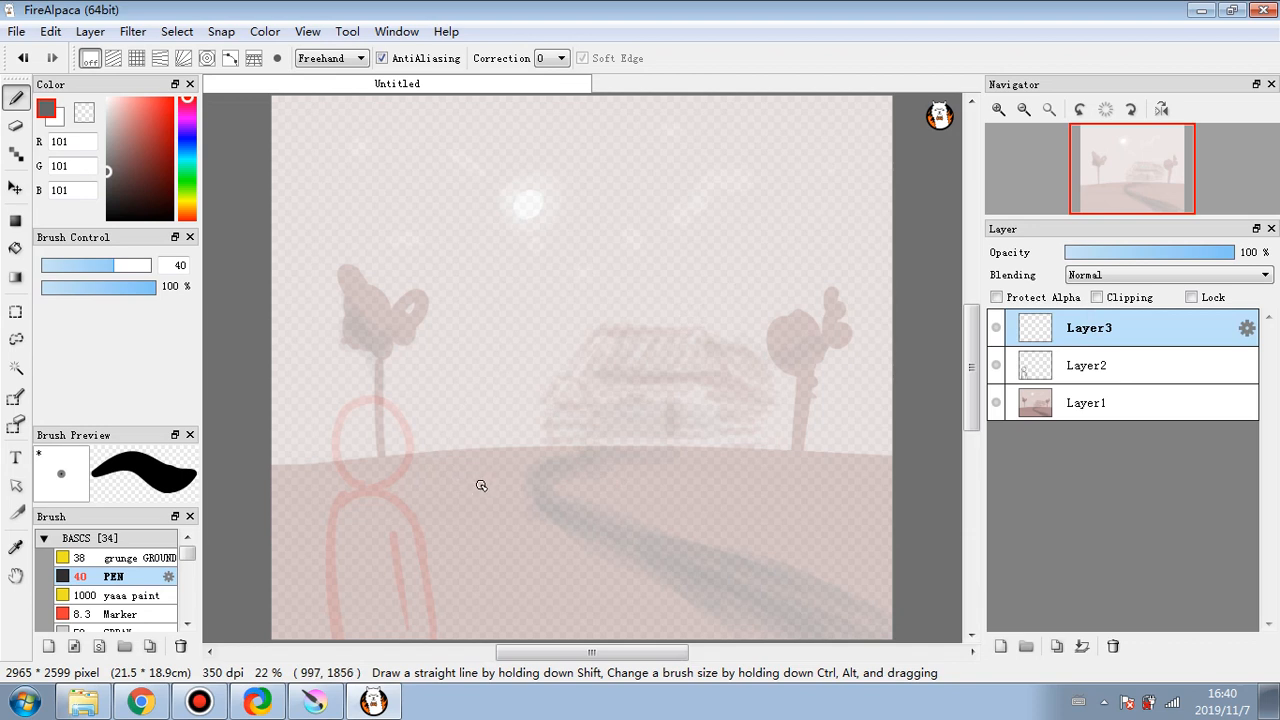
pyautogui.moveTo(481, 485)
pyautogui.mouseDown()
pyautogui.moveTo(452, 433)
pyautogui.moveTo(468, 485)
pyautogui.moveTo(470, 628)
pyautogui.mouseUp()
pyautogui.moveTo(430, 512)
pyautogui.mouseDown()
pyautogui.moveTo(413, 563)
pyautogui.moveTo(417, 628)
pyautogui.mouseUp()
pyautogui.moveTo(484, 588); pyautogui.dragTo(472, 628)
pyautogui.moveTo(448, 535); pyautogui.dragTo(390, 590)
pyautogui.moveTo(492, 602); pyautogui.dragTo(475, 655)
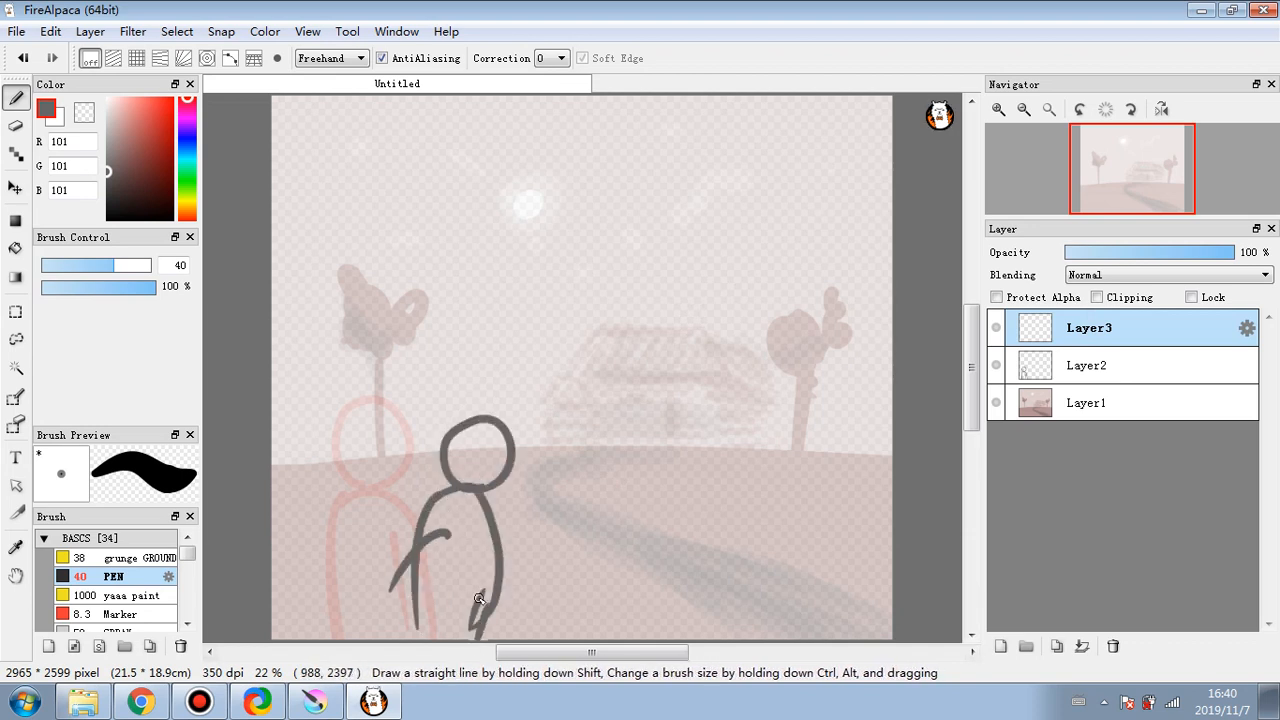
pyautogui.moveTo(441, 541); pyautogui.dragTo(471, 509)
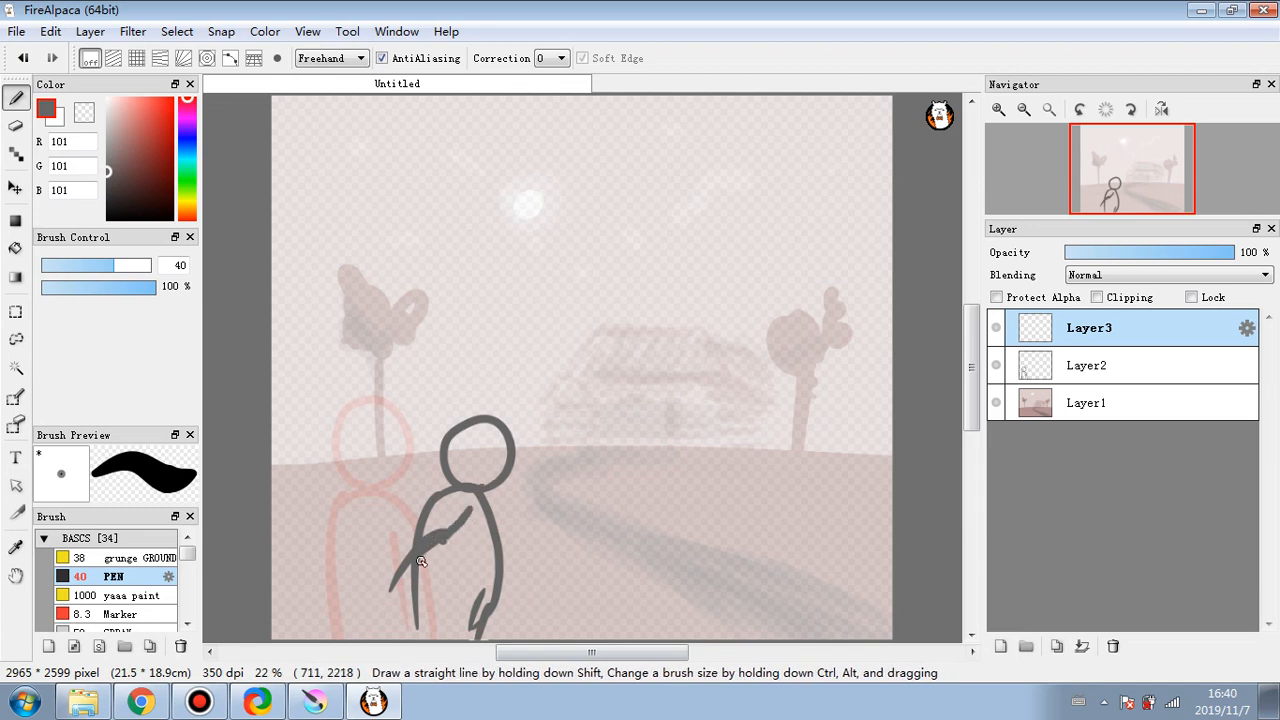
# - Add a frame layer and sketch the figure a step closer to the path, with oval torso, spread legs and one arm
pyautogui.click(1001, 646)
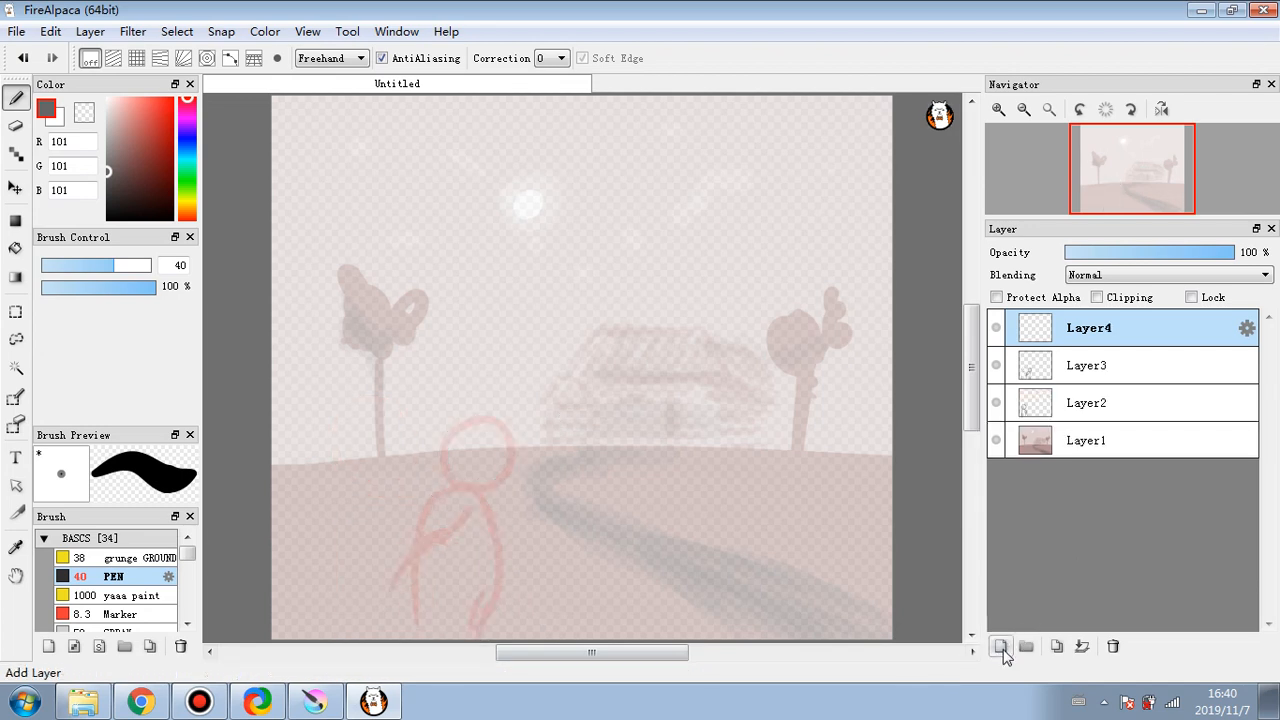
pyautogui.moveTo(525, 477)
pyautogui.mouseDown()
pyautogui.moveTo(509, 493)
pyautogui.moveTo(508, 582)
pyautogui.moveTo(554, 497)
pyautogui.mouseUp()
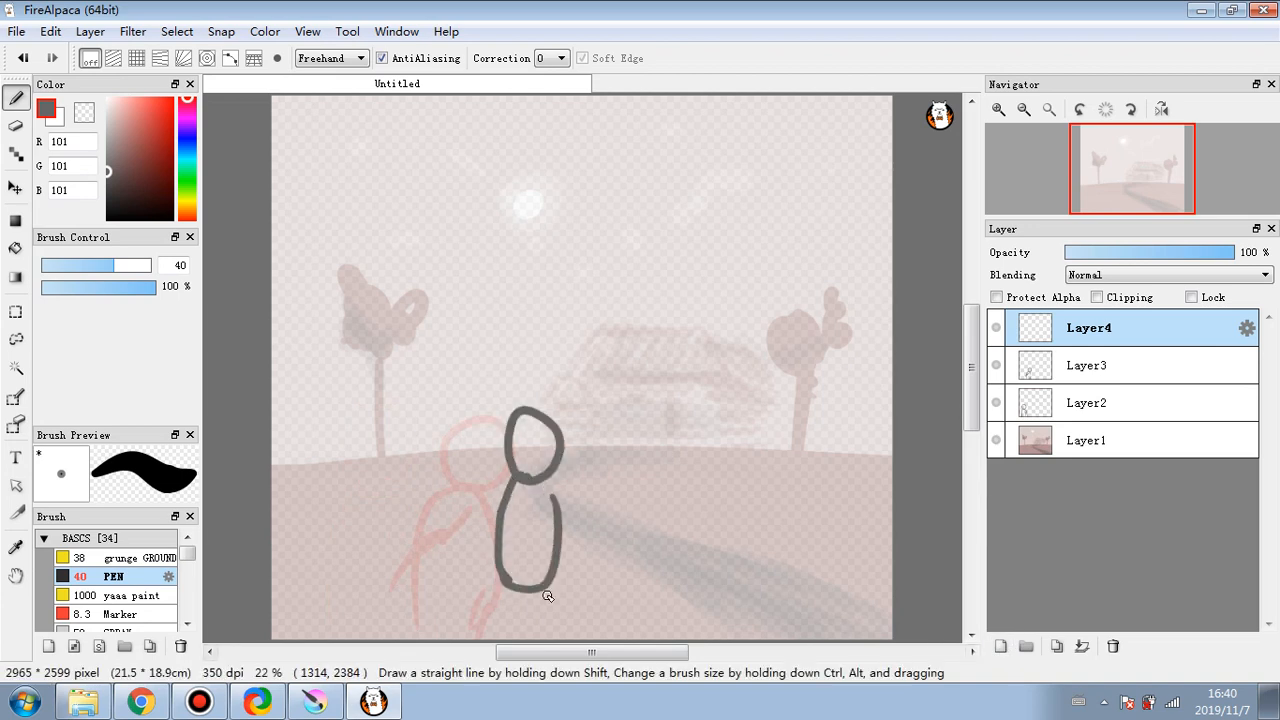
pyautogui.moveTo(540, 581)
pyautogui.mouseDown()
pyautogui.moveTo(560, 633)
pyautogui.moveTo(485, 640)
pyautogui.mouseUp()
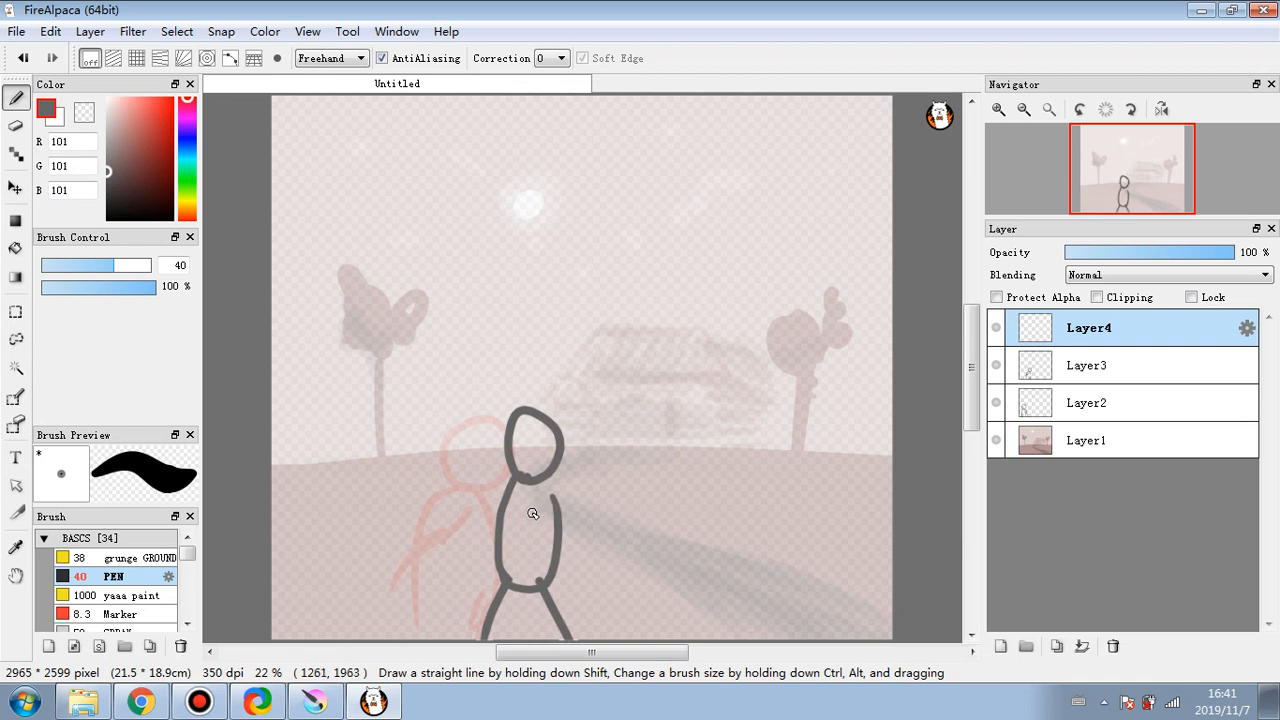
pyautogui.moveTo(540, 500); pyautogui.dragTo(470, 578)
# - Add another frame layer and draw a smaller figure on the path, right of the previous pose, with straight legs
pyautogui.click(1000, 646)
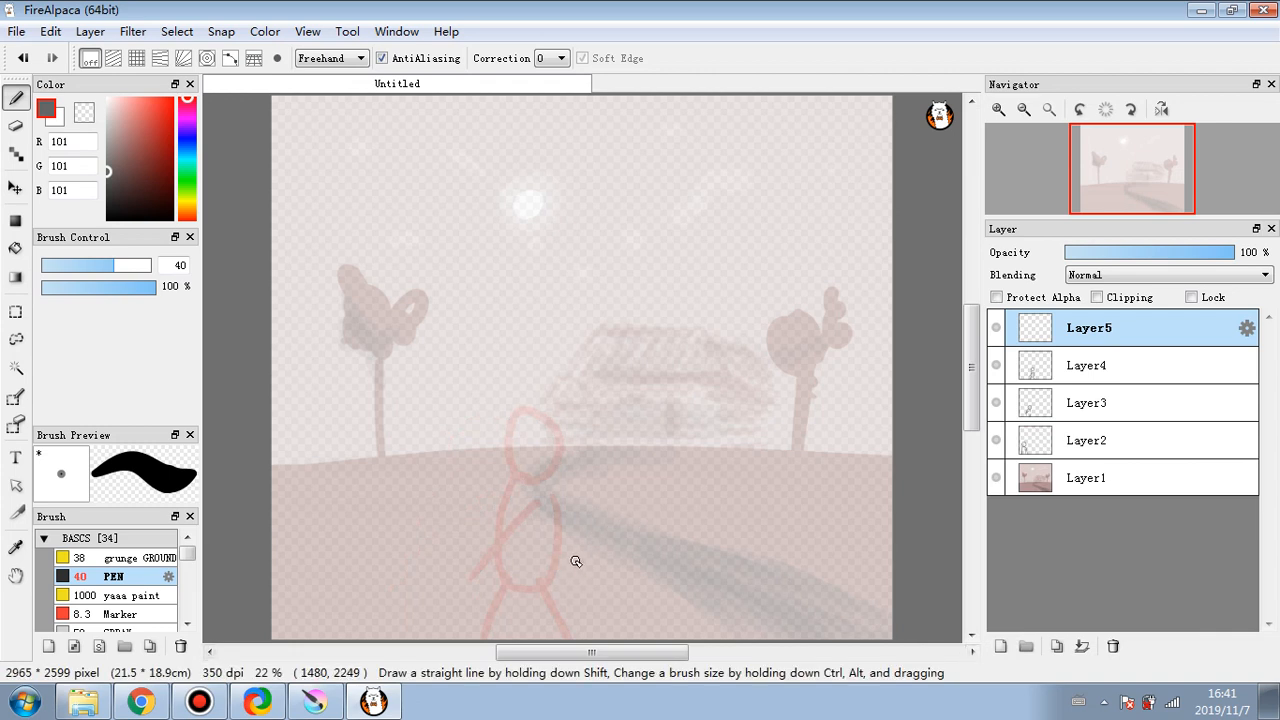
pyautogui.moveTo(585, 488)
pyautogui.mouseDown()
pyautogui.moveTo(601, 551)
pyautogui.moveTo(575, 570)
pyautogui.moveTo(570, 620)
pyautogui.mouseUp()
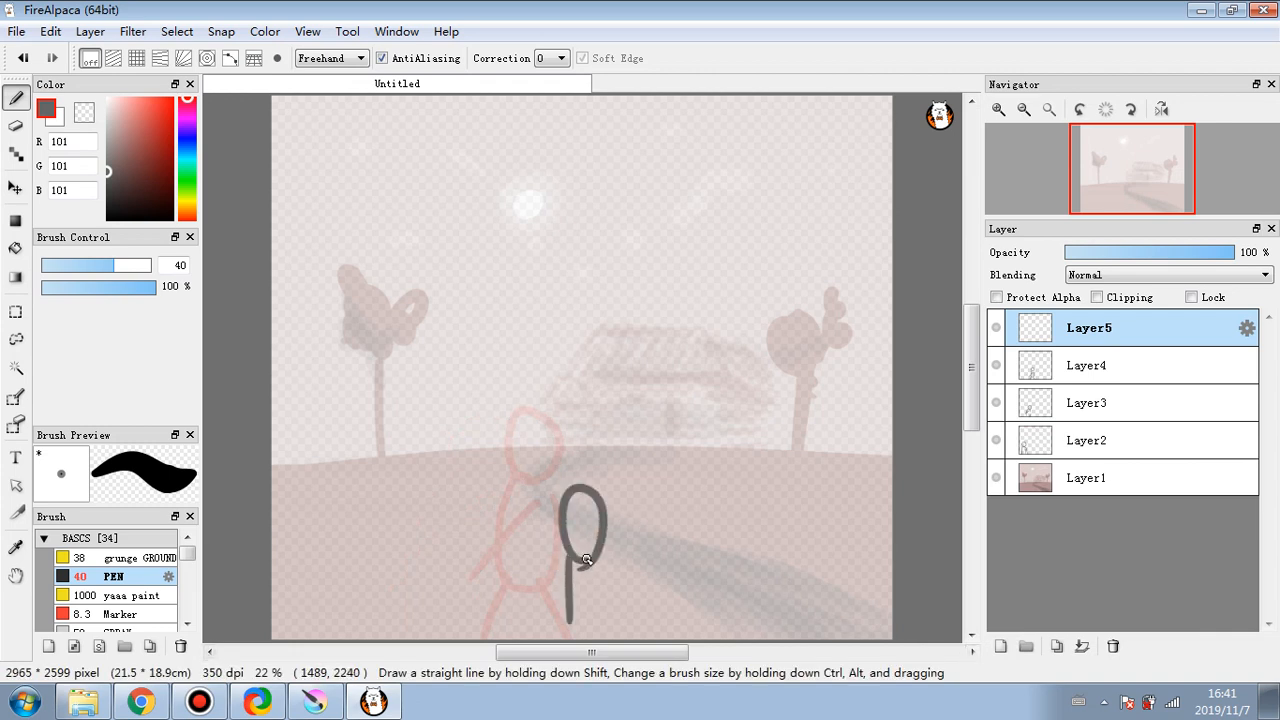
pyautogui.moveTo(587, 560); pyautogui.dragTo(592, 620)
pyautogui.moveTo(593, 504)
pyautogui.mouseDown()
pyautogui.moveTo(593, 544)
pyautogui.moveTo(553, 538)
pyautogui.moveTo(584, 478)
pyautogui.mouseUp()
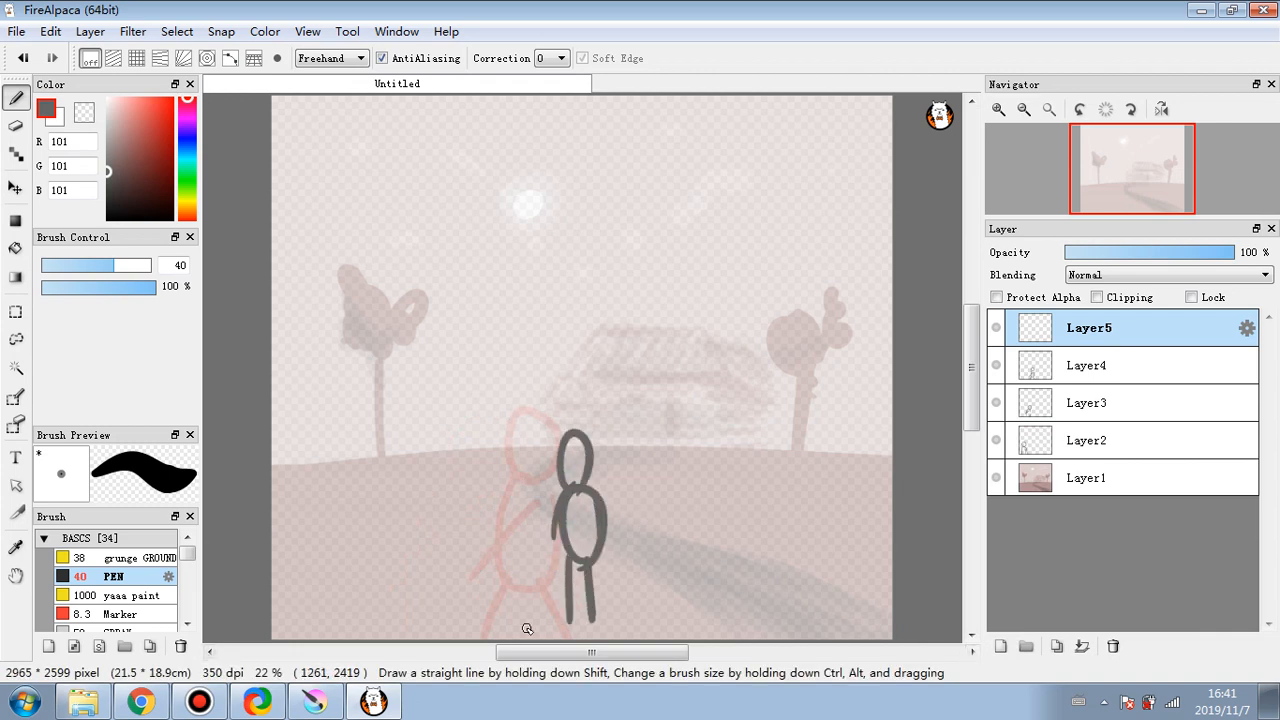
# - Add two more frame layers and draw a progressively smaller walking figure on each, moving up the path
pyautogui.click(1000, 646)
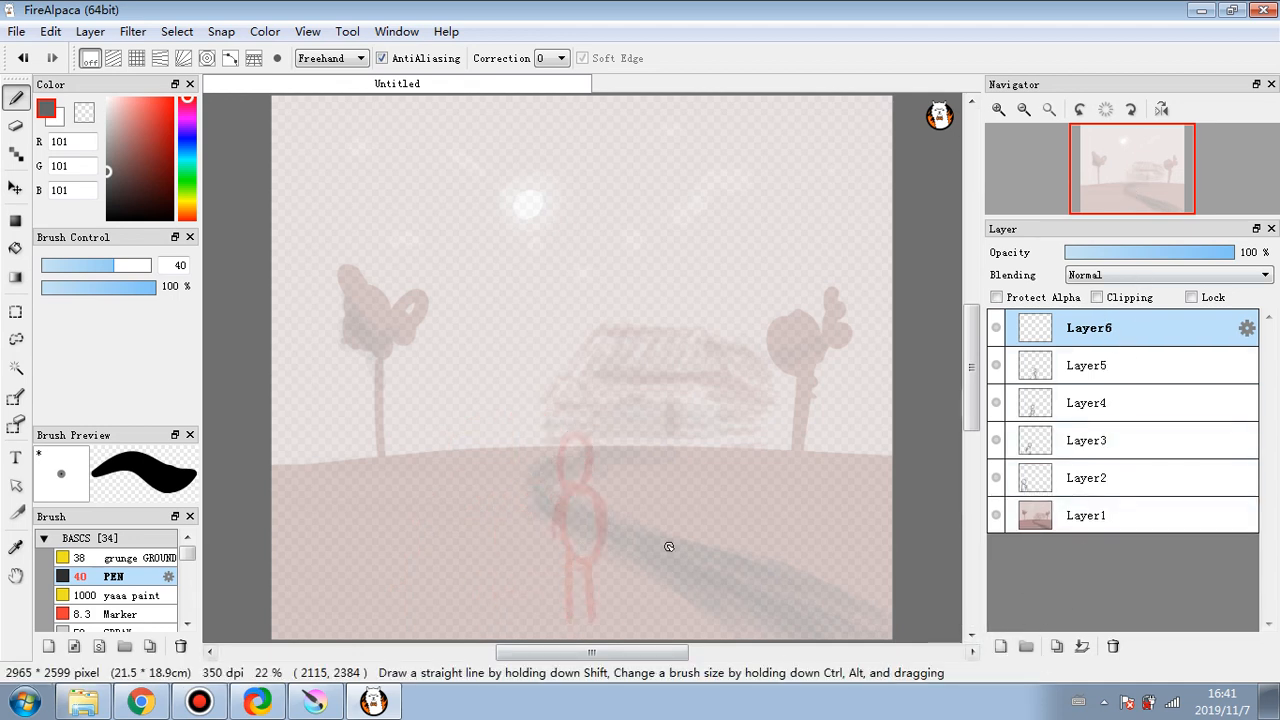
pyautogui.moveTo(580, 481)
pyautogui.mouseDown()
pyautogui.moveTo(579, 438)
pyautogui.moveTo(577, 551)
pyautogui.moveTo(580, 508)
pyautogui.moveTo(568, 502)
pyautogui.moveTo(589, 522)
pyautogui.moveTo(591, 505)
pyautogui.moveTo(571, 551)
pyautogui.moveTo(585, 563)
pyautogui.moveTo(587, 613)
pyautogui.mouseUp()
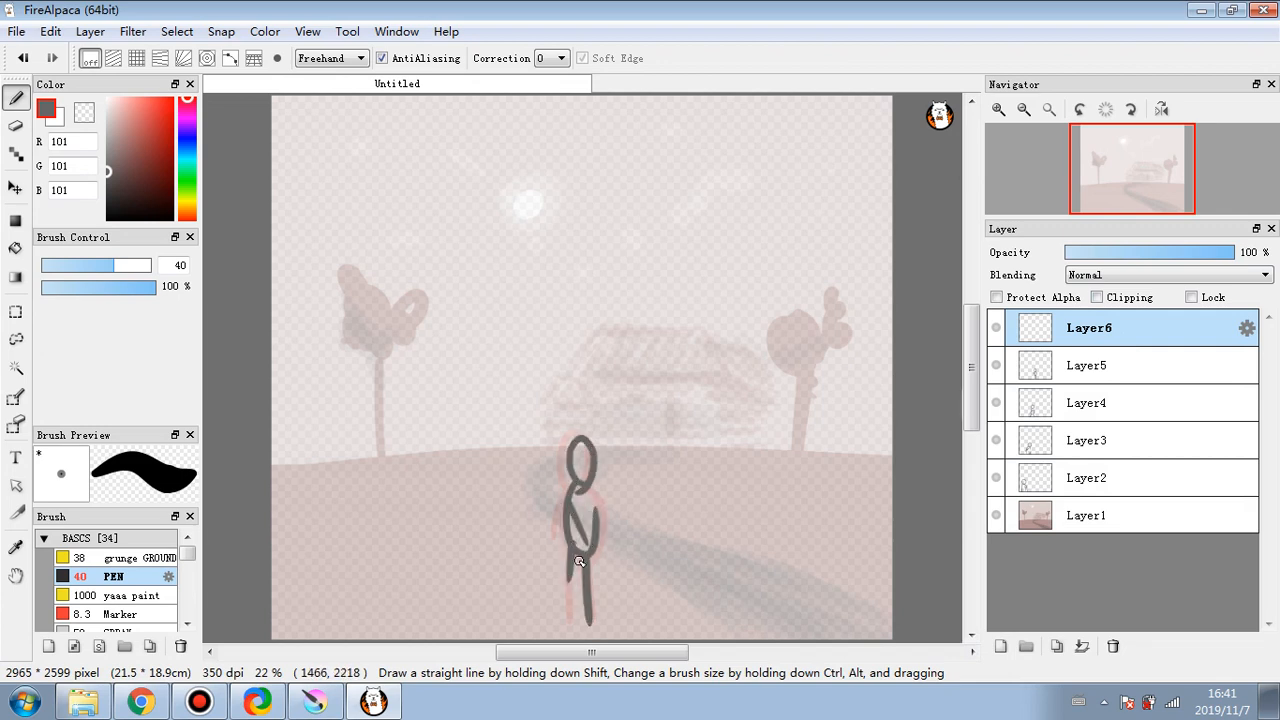
pyautogui.click(1001, 646)
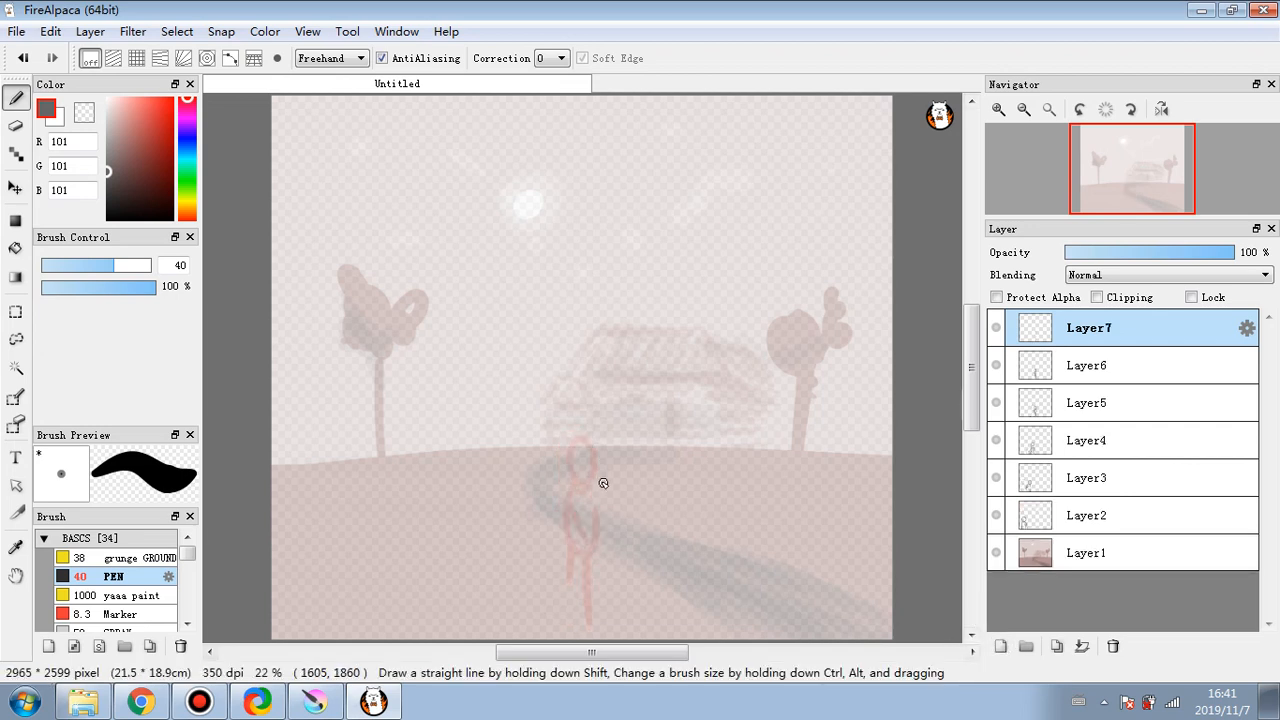
pyautogui.moveTo(574, 466)
pyautogui.mouseDown()
pyautogui.moveTo(565, 515)
pyautogui.moveTo(588, 536)
pyautogui.moveTo(566, 573)
pyautogui.moveTo(583, 566)
pyautogui.mouseUp()
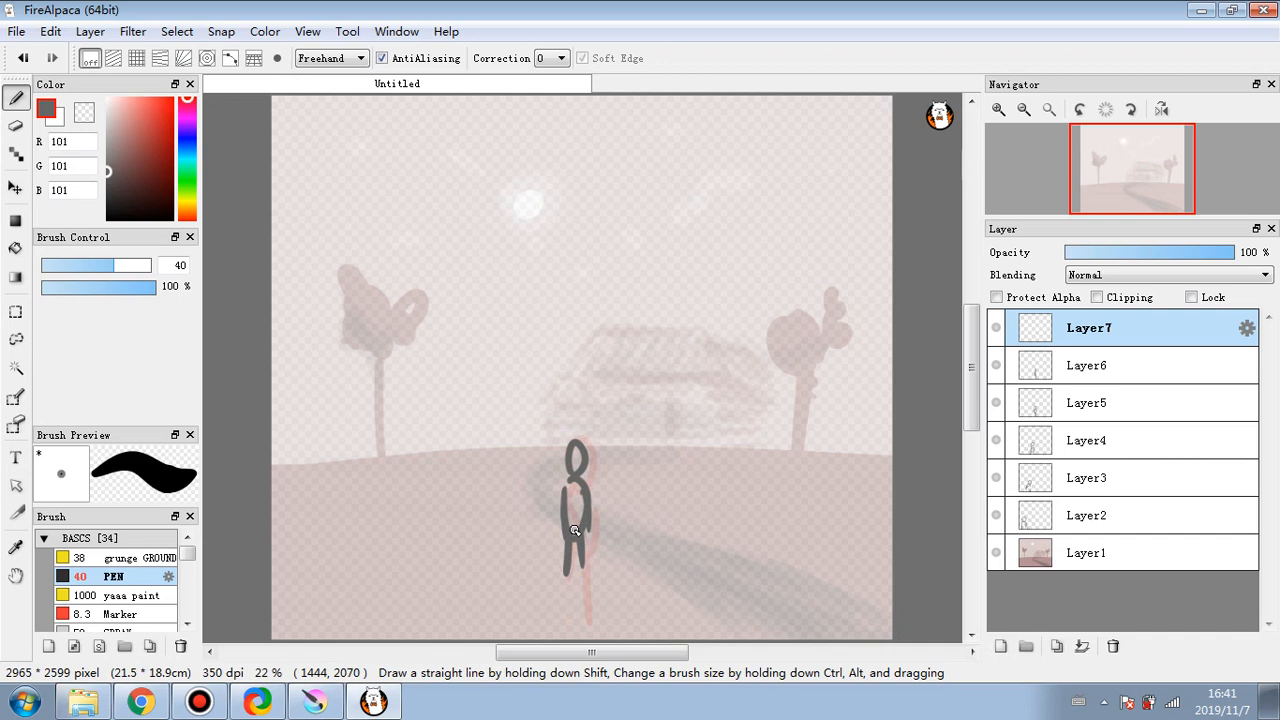
# - Add a further frame layer, draw a small figure at the path's bend, and dismiss the advertisement pop-up
pyautogui.click(1001, 648)
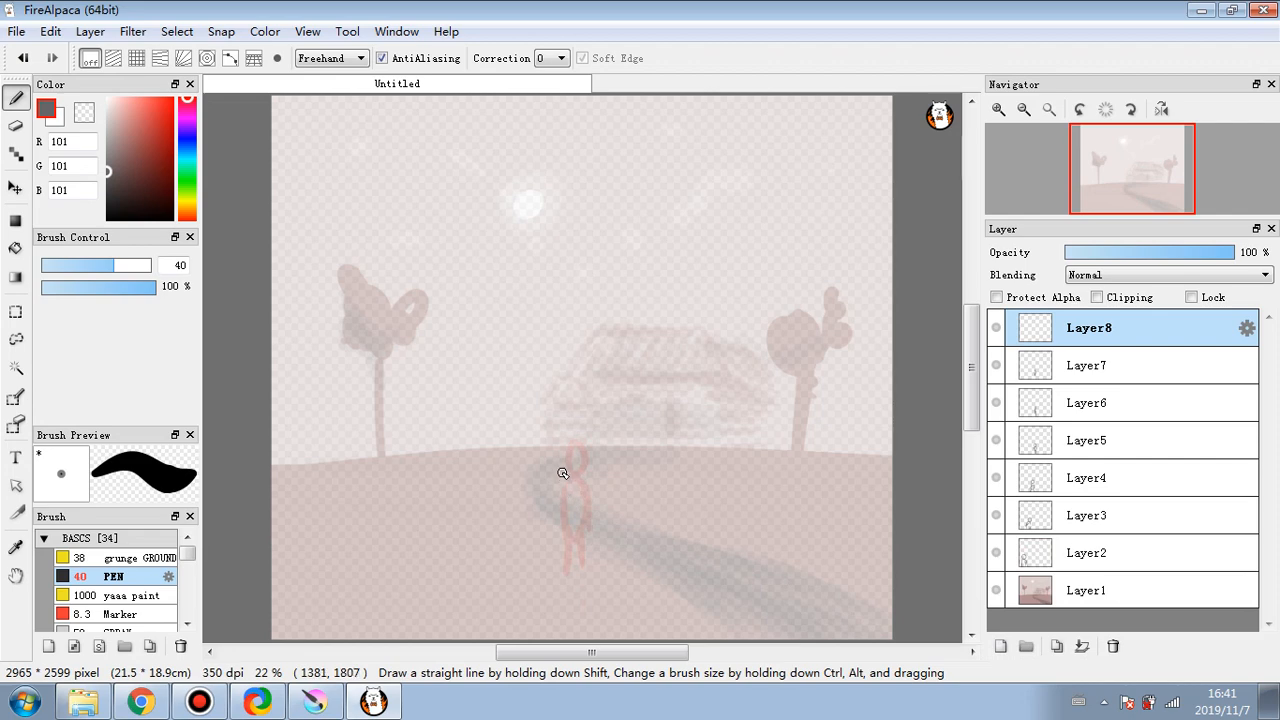
pyautogui.moveTo(563, 473); pyautogui.dragTo(567, 559)
pyautogui.moveTo(572, 485); pyautogui.dragTo(581, 514)
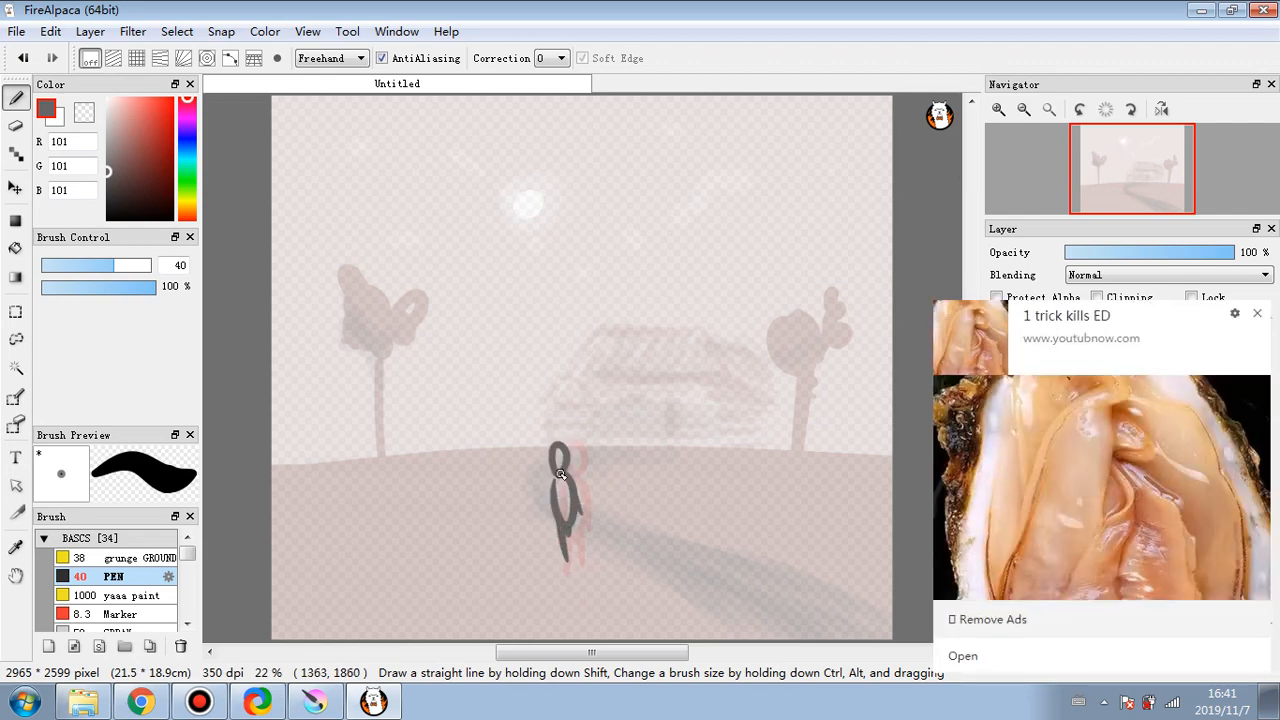
pyautogui.click(1257, 316)
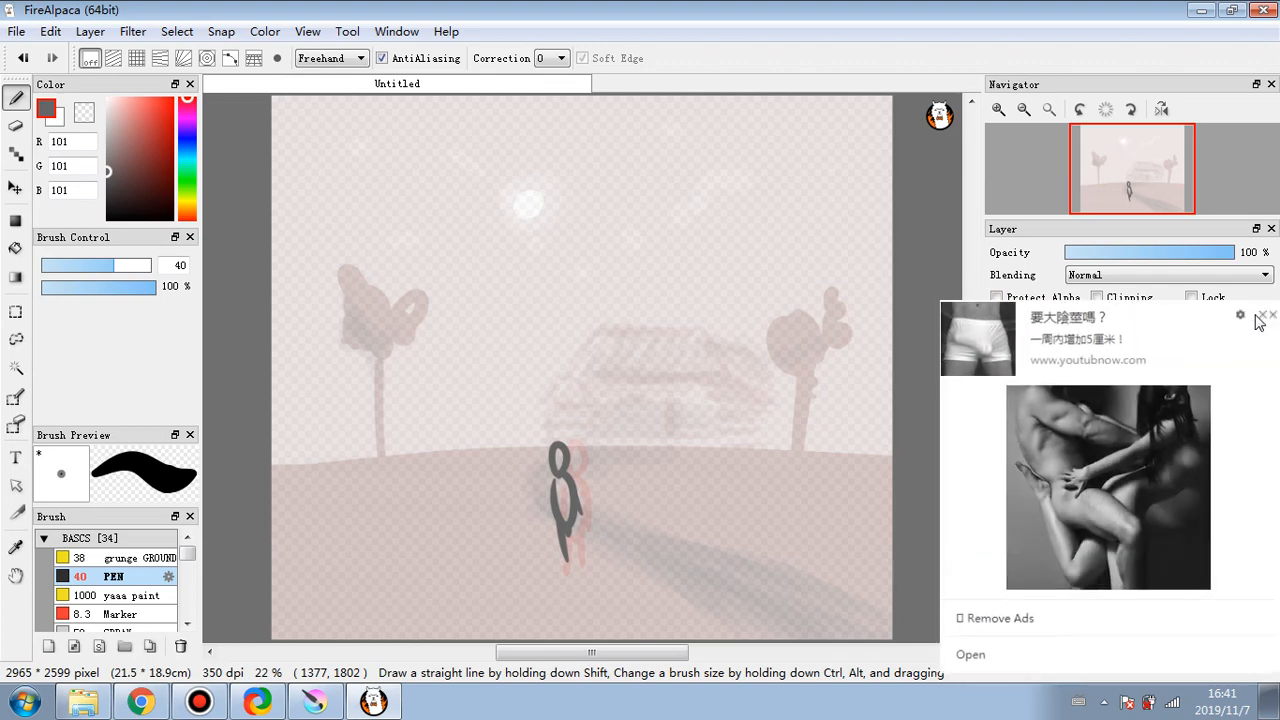
# - Dismiss the advertisement pop-up and restore the background Layer1 to 100% opacity
pyautogui.click(1257, 315)
pyautogui.click(1257, 316)
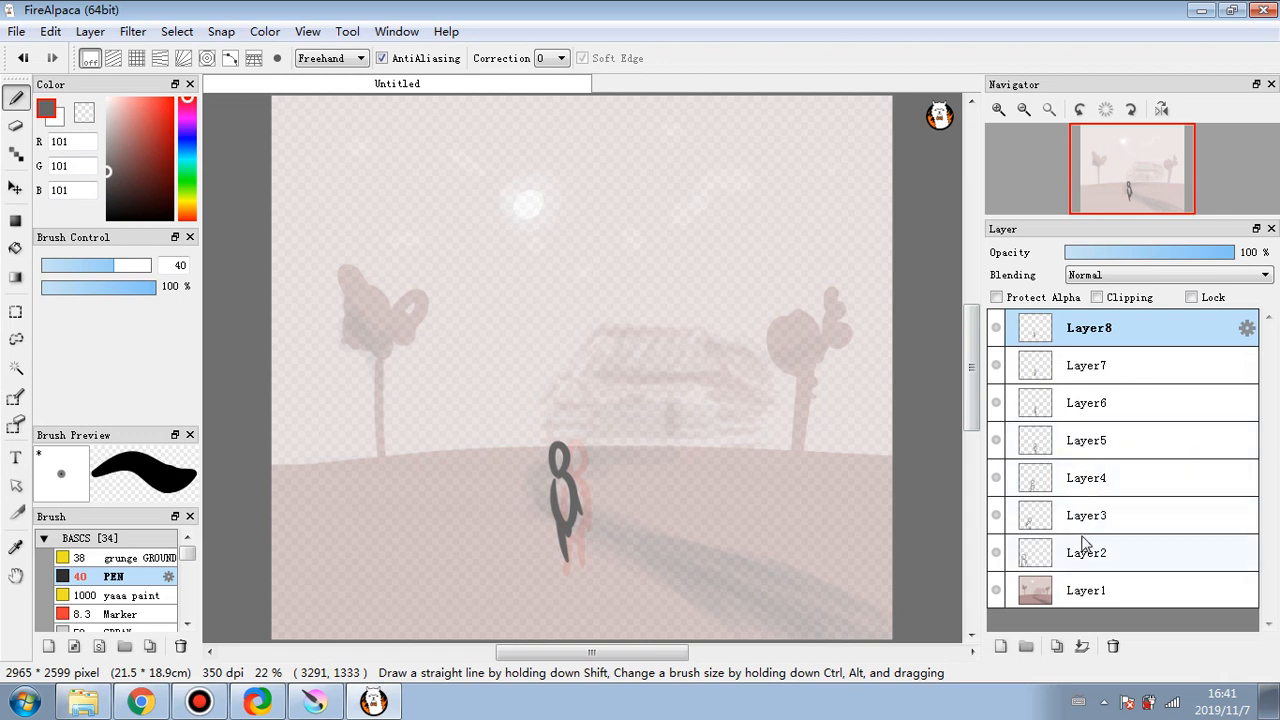
pyautogui.click(1136, 590)
pyautogui.moveTo(1145, 255); pyautogui.dragTo(1236, 255)
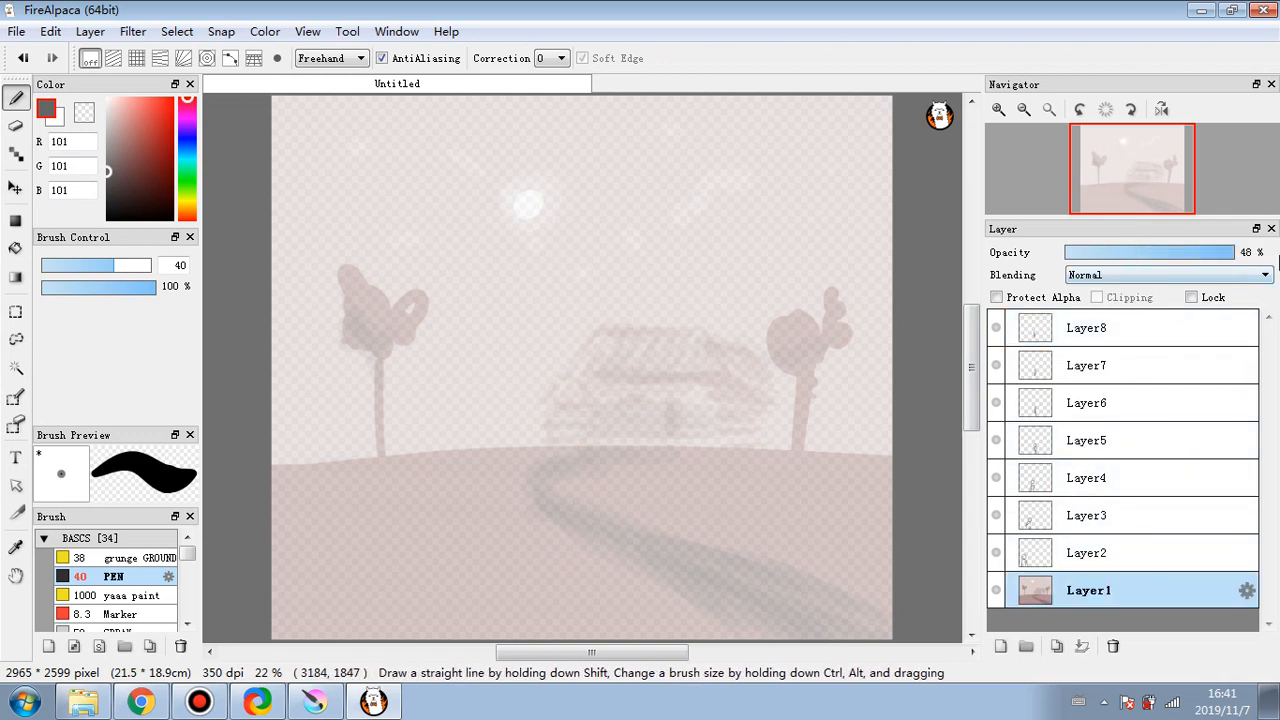
# - Go through the frame layers from Layer2 up to Layer8 to review the figure's walking poses in order
pyautogui.click(1185, 550)
pyautogui.click(1166, 524)
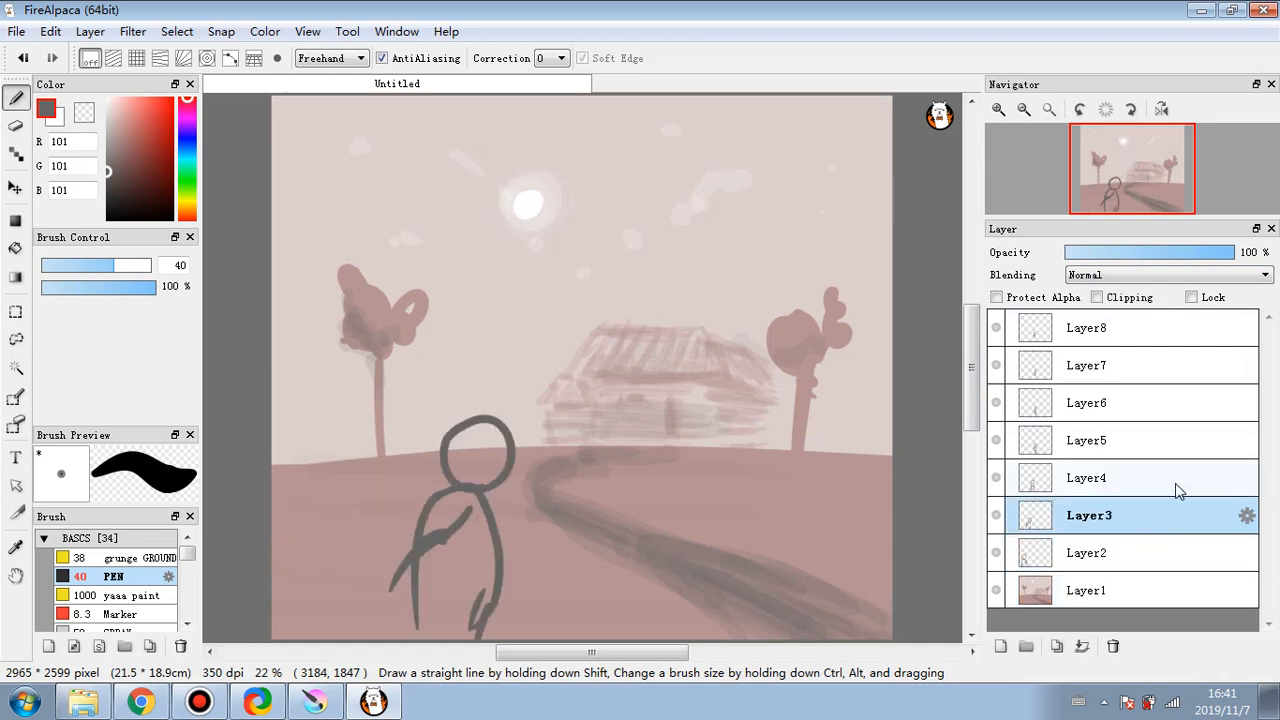
pyautogui.click(1175, 483)
pyautogui.click(1153, 515)
pyautogui.click(1155, 478)
pyautogui.click(1158, 445)
pyautogui.click(1160, 410)
pyautogui.click(1160, 368)
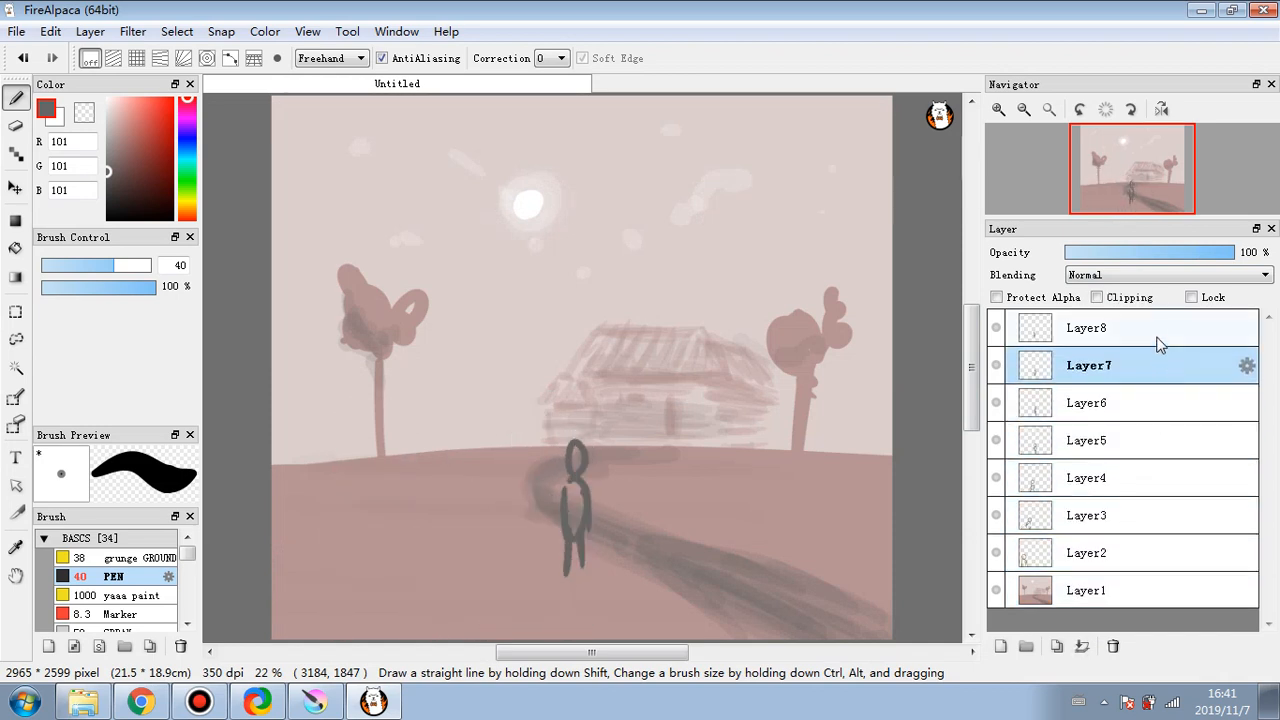
pyautogui.click(1160, 336)
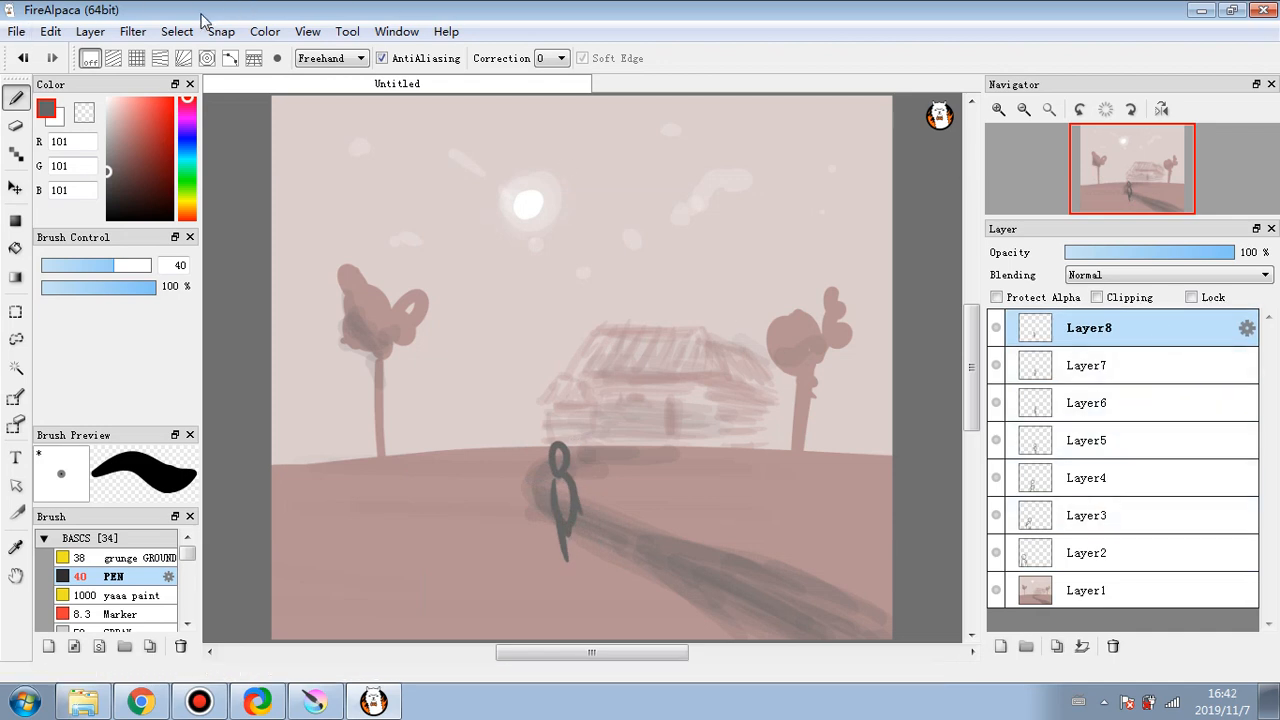
# - Start the AutoPlay preview of the walking animation, then enlarge and reposition its window
pyautogui.click(309, 32)
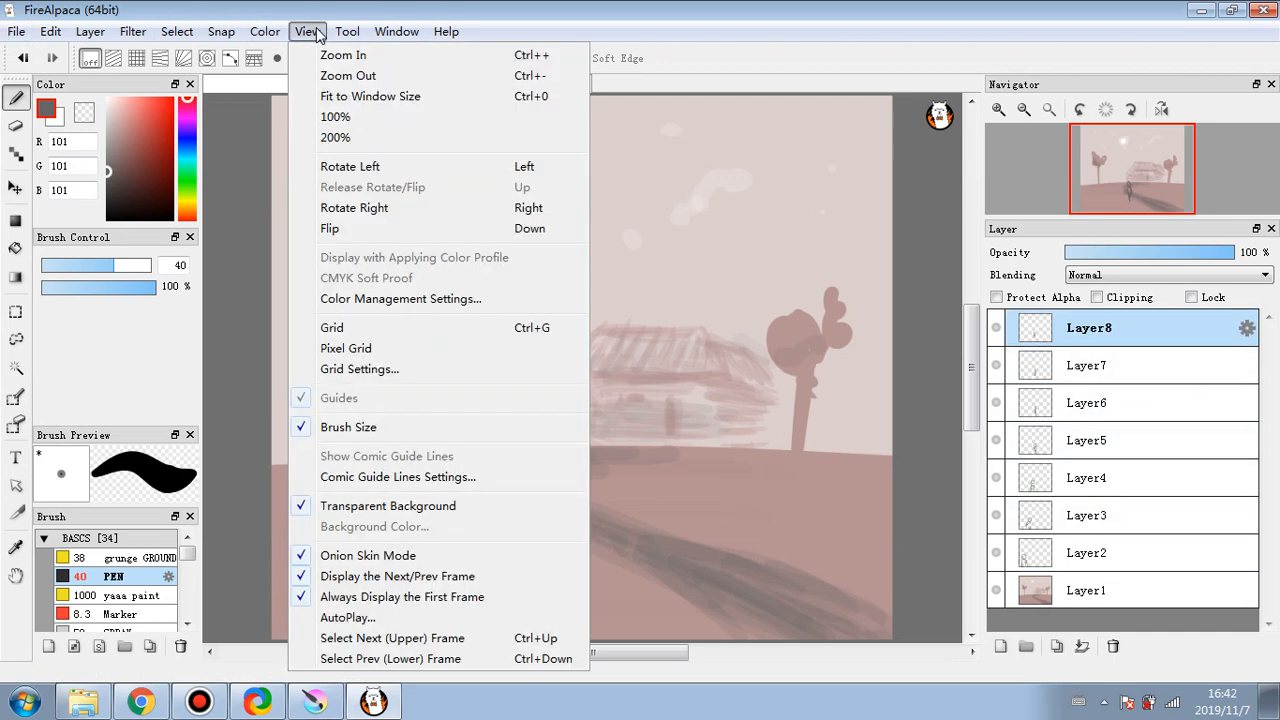
pyautogui.click(335, 618)
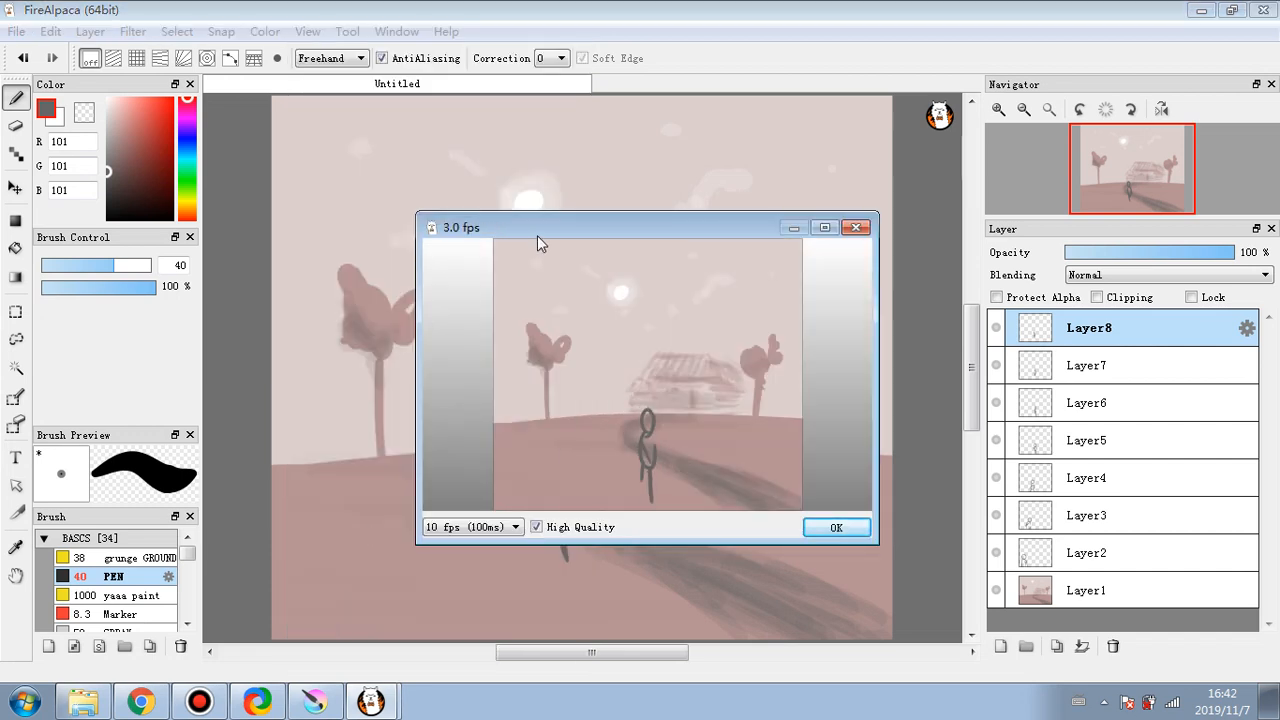
pyautogui.moveTo(537, 237); pyautogui.dragTo(327, 184)
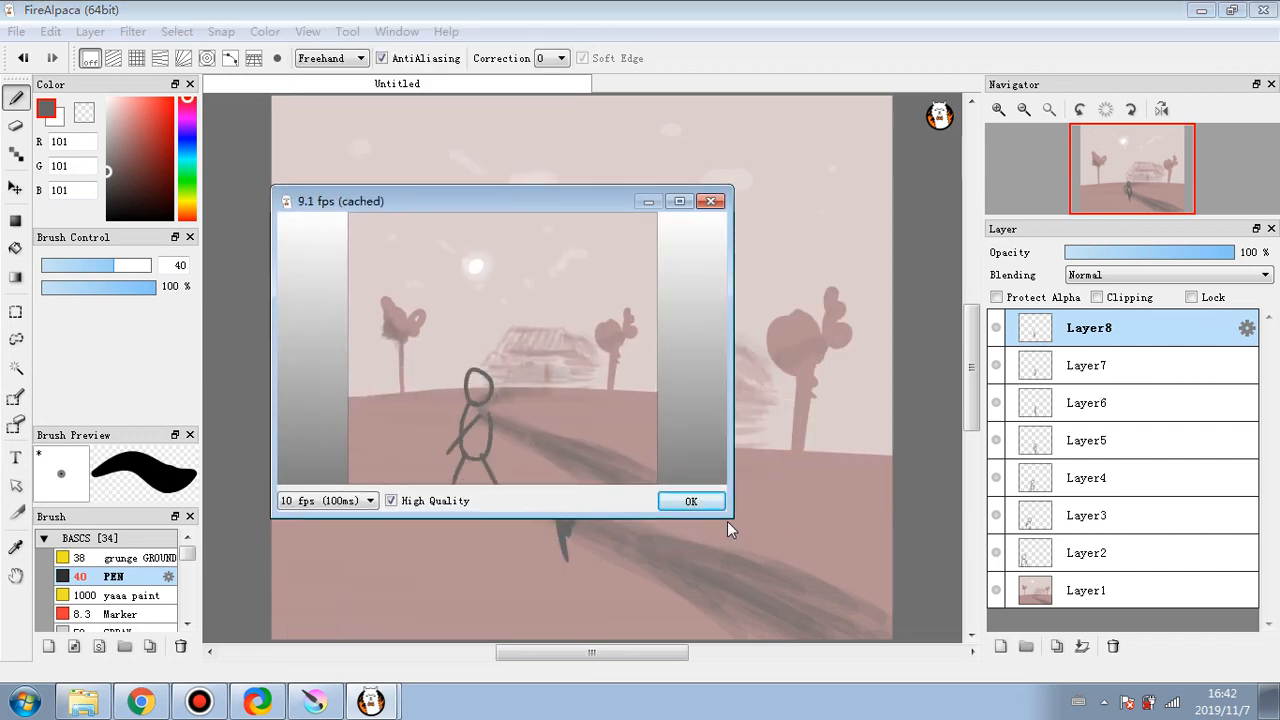
pyautogui.moveTo(726, 519); pyautogui.dragTo(1020, 660)
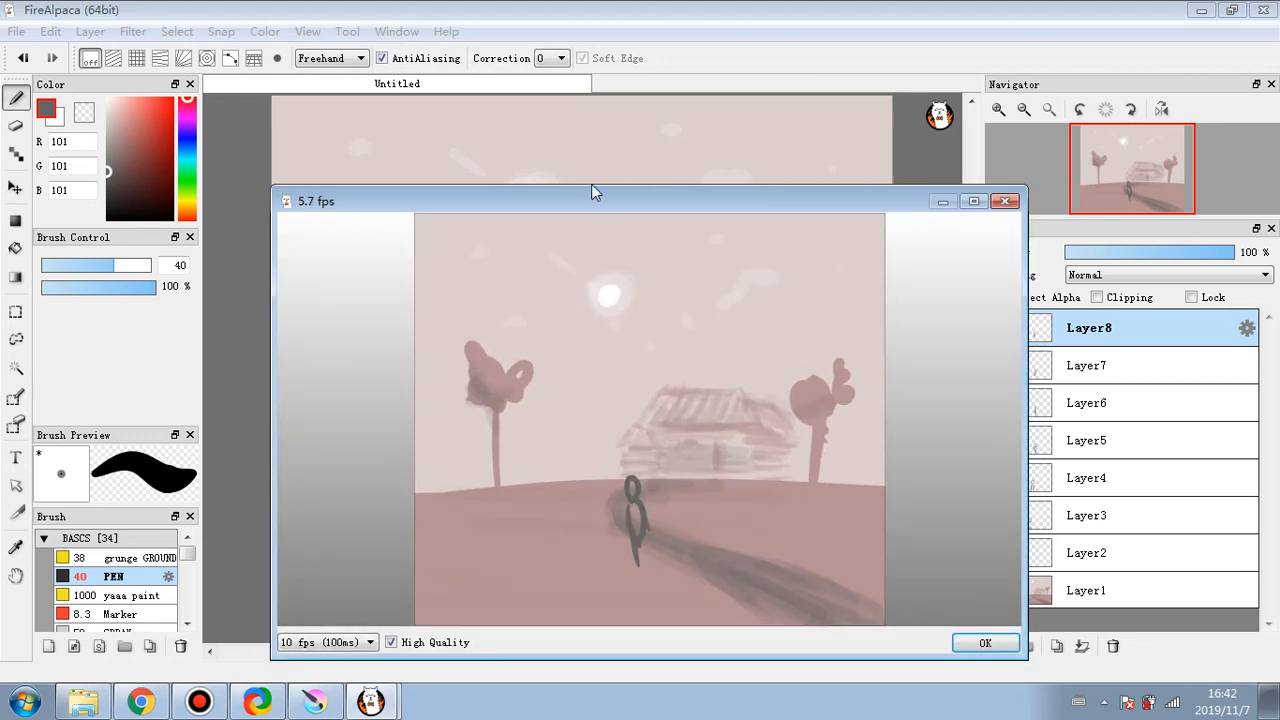
pyautogui.moveTo(535, 197); pyautogui.dragTo(367, 113)
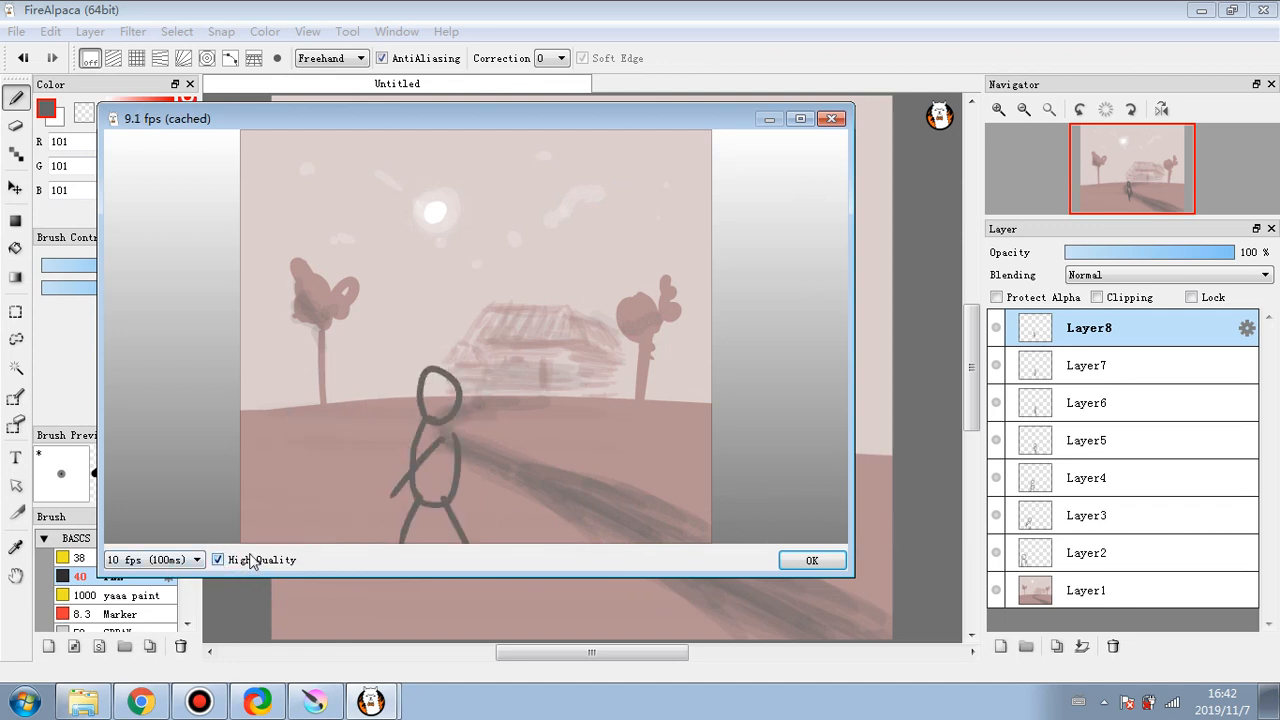
# - Compare the preview at 5, 2, 30, 8 and 10 fps, view it maximized, and close it
pyautogui.click(199, 561)
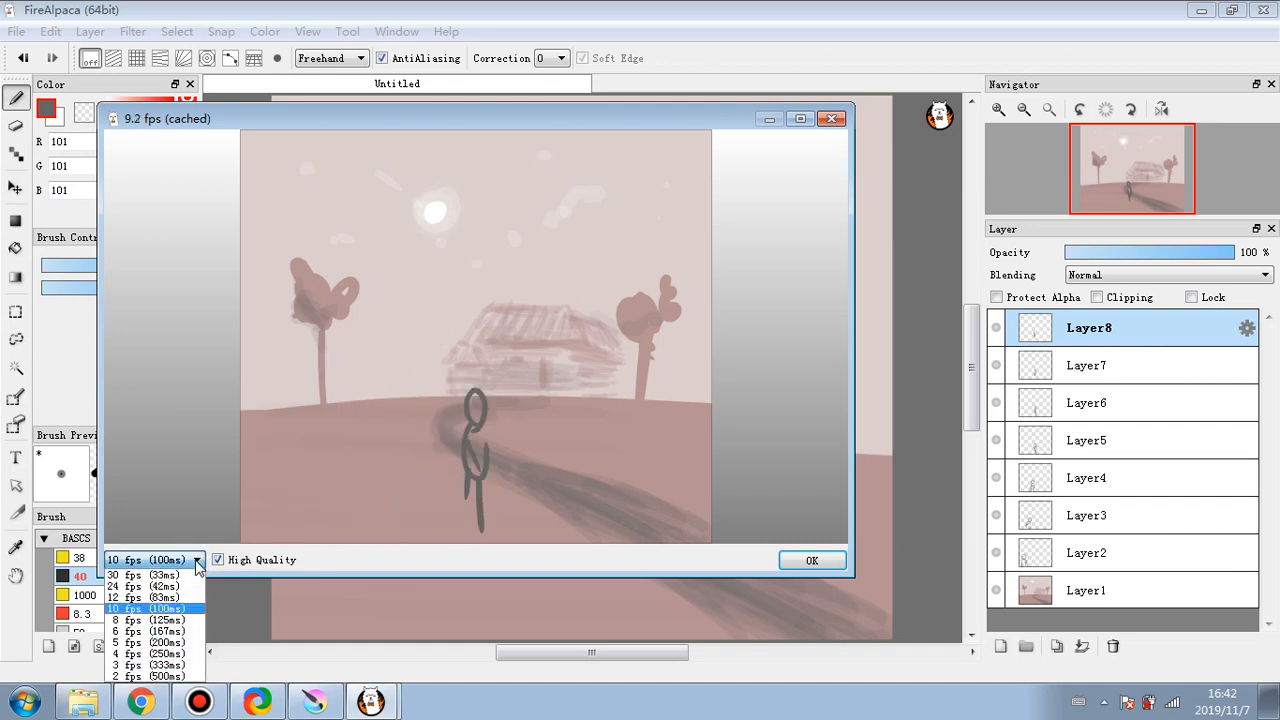
pyautogui.click(160, 642)
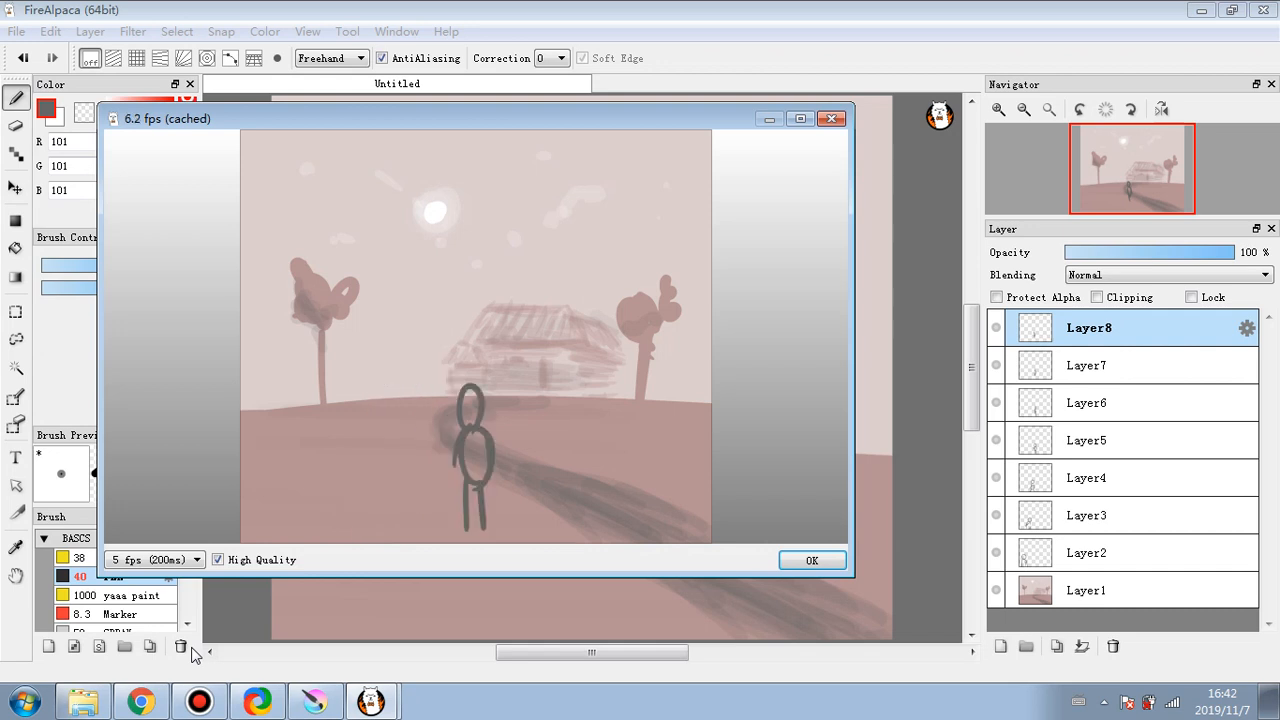
pyautogui.click(197, 560)
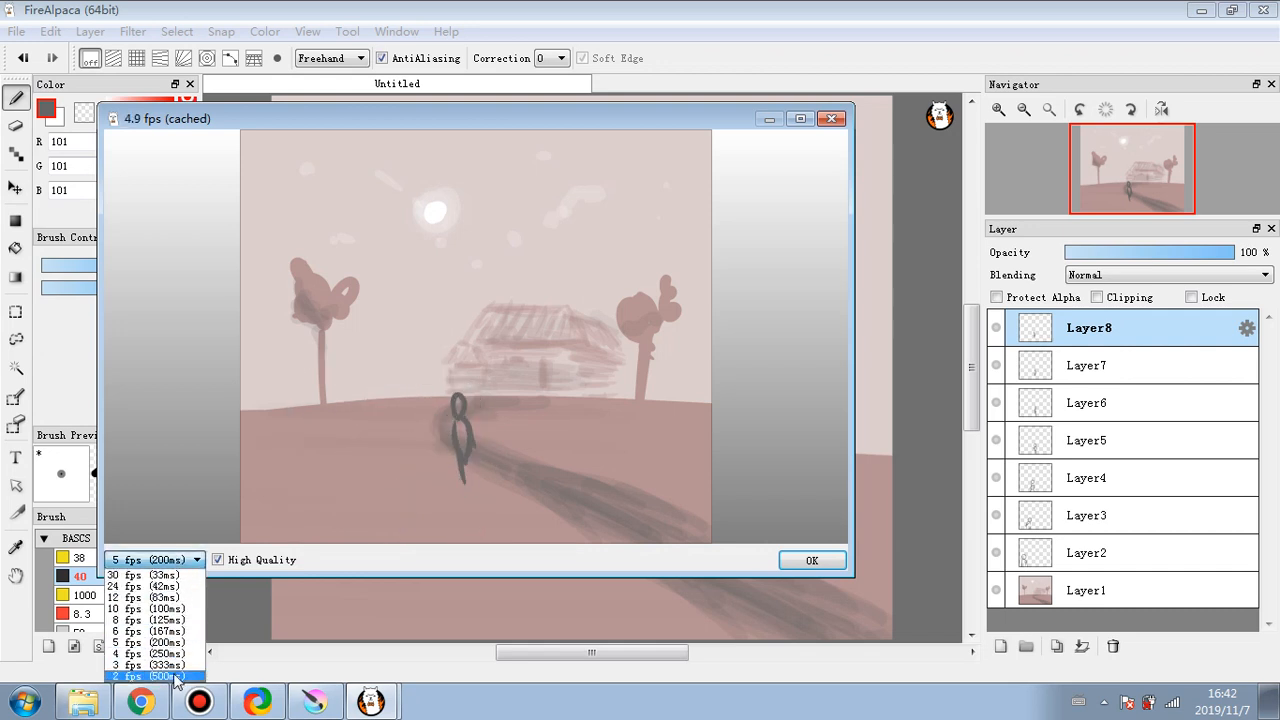
pyautogui.click(186, 650)
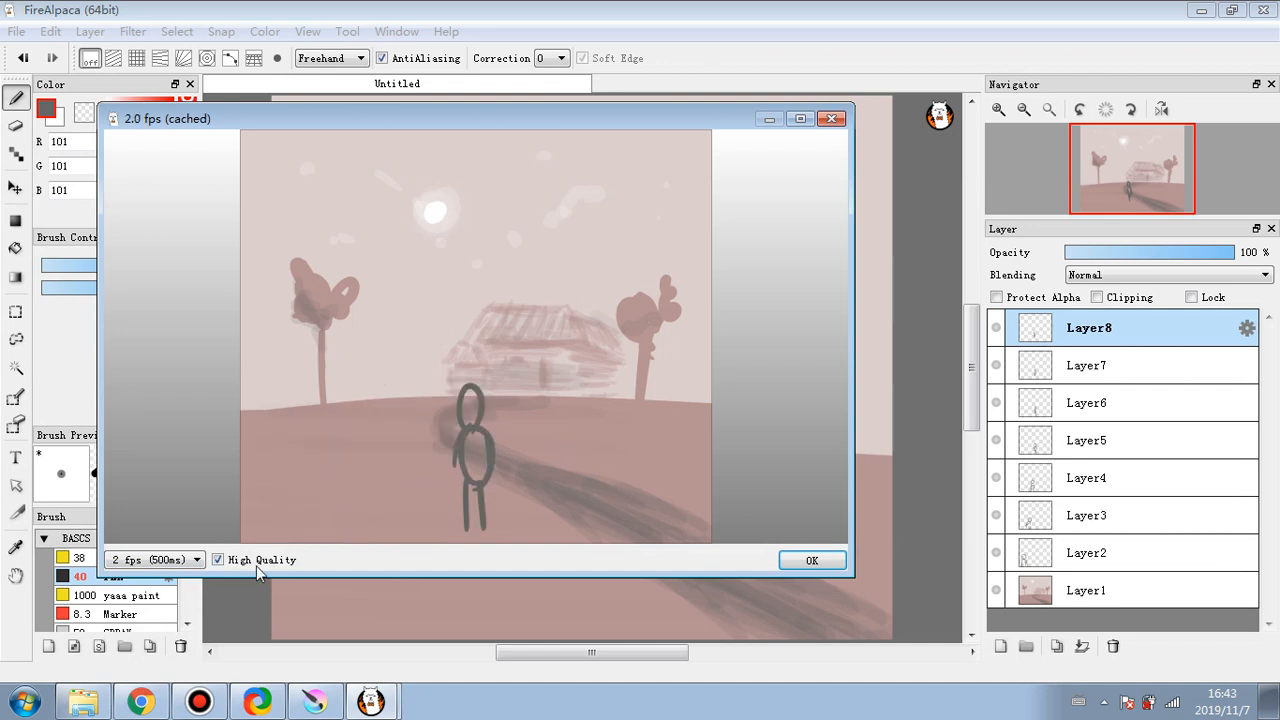
pyautogui.click(195, 562)
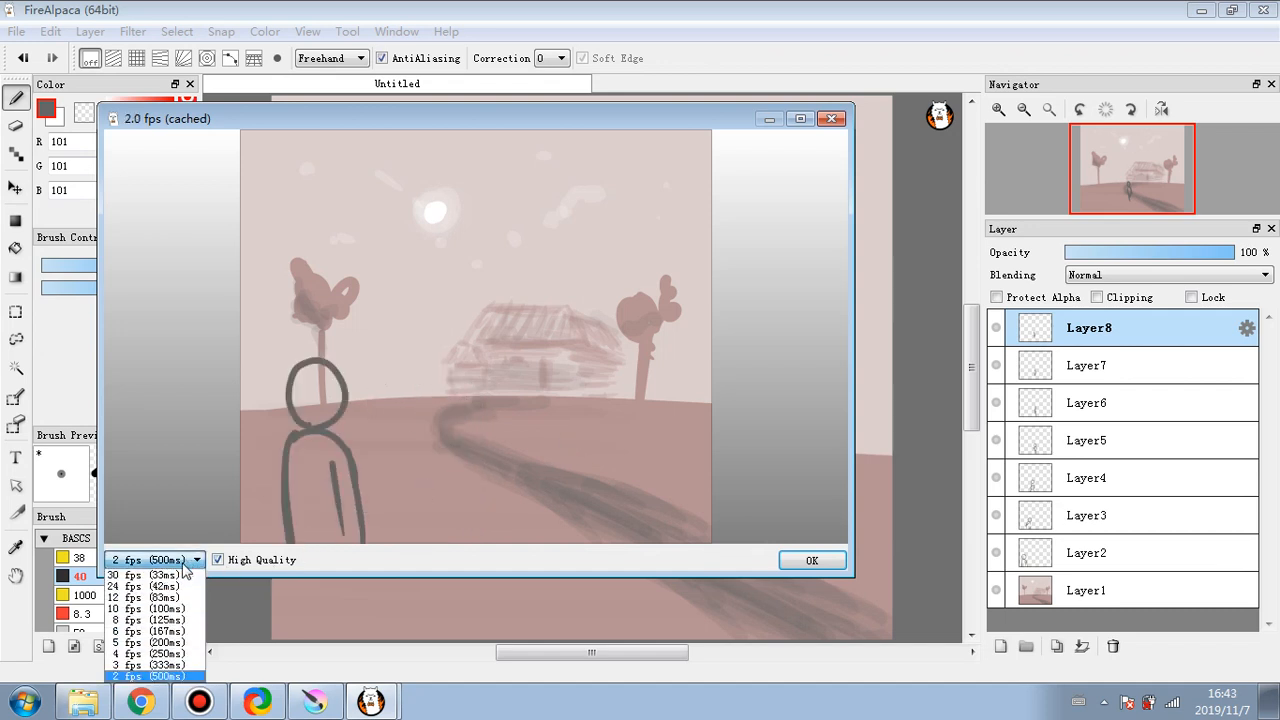
pyautogui.click(182, 577)
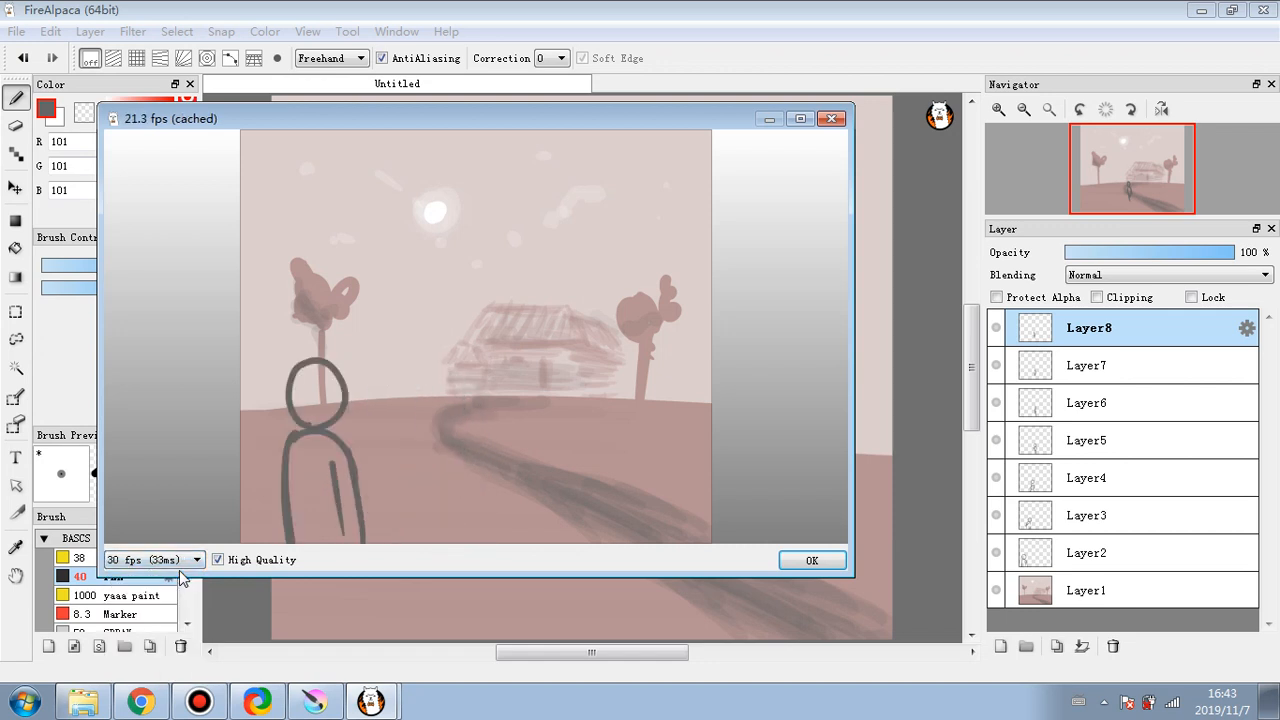
pyautogui.click(181, 566)
pyautogui.click(180, 597)
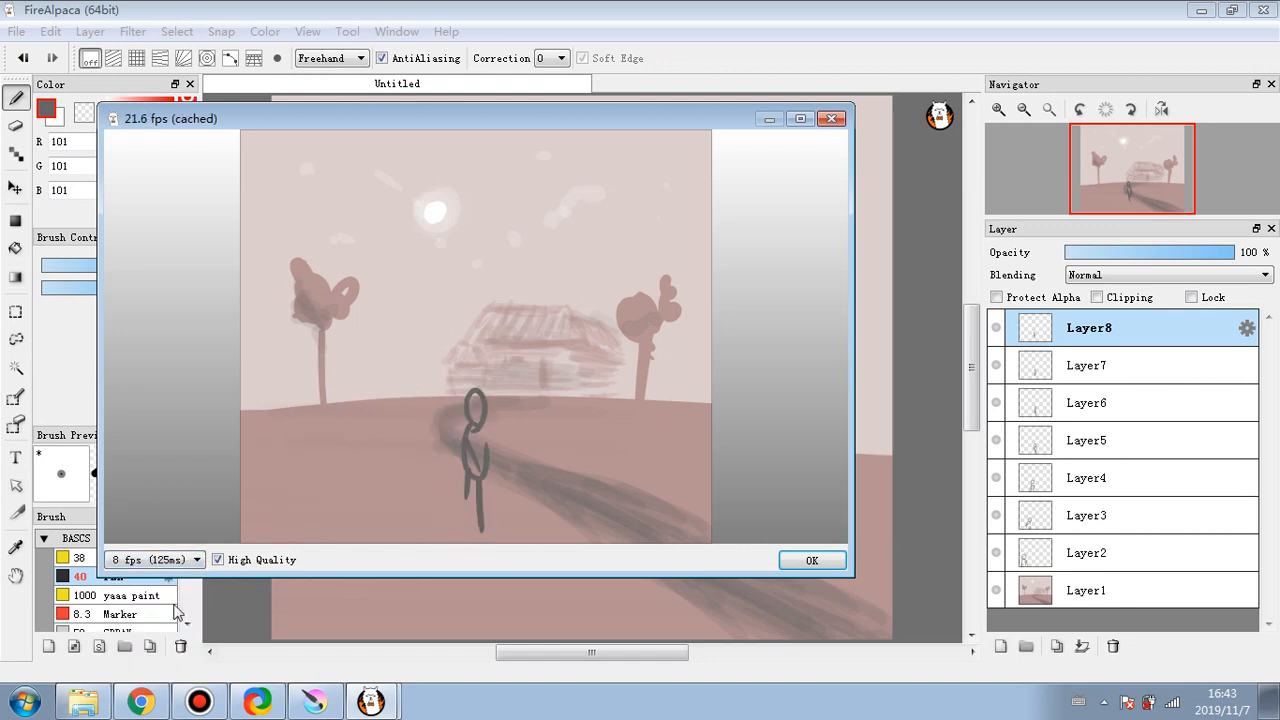
pyautogui.click(180, 561)
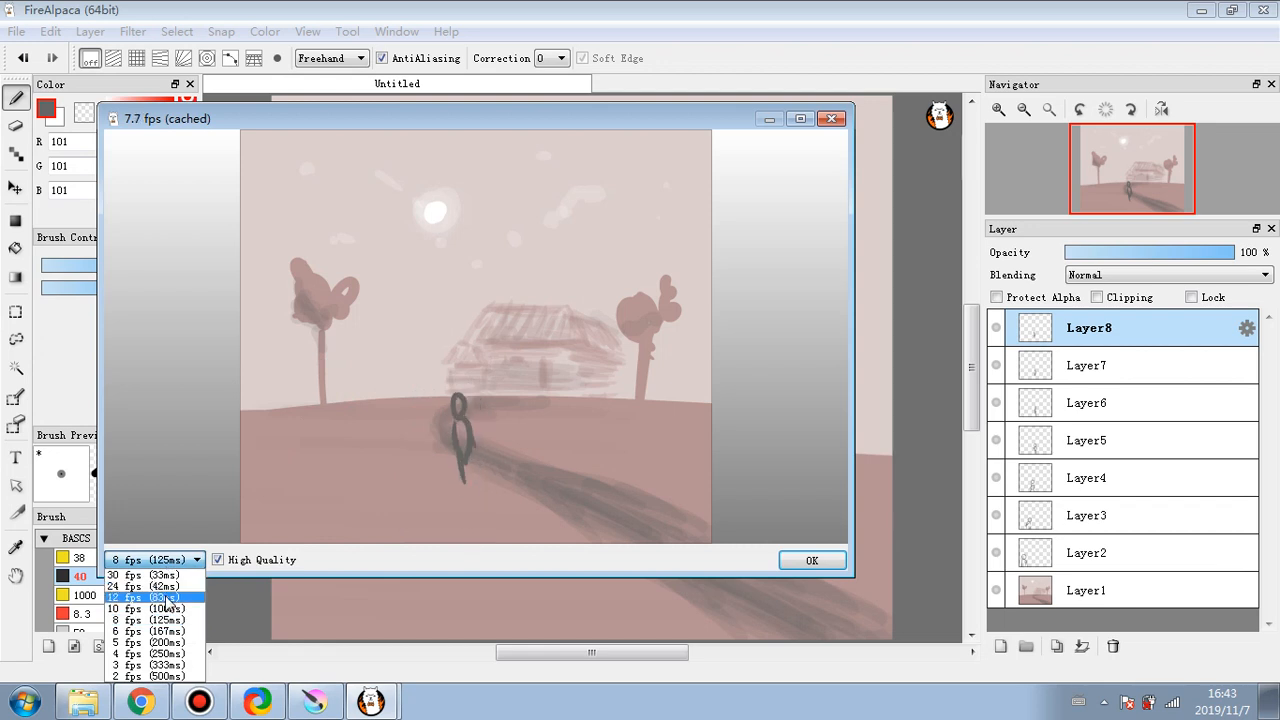
pyautogui.click(167, 612)
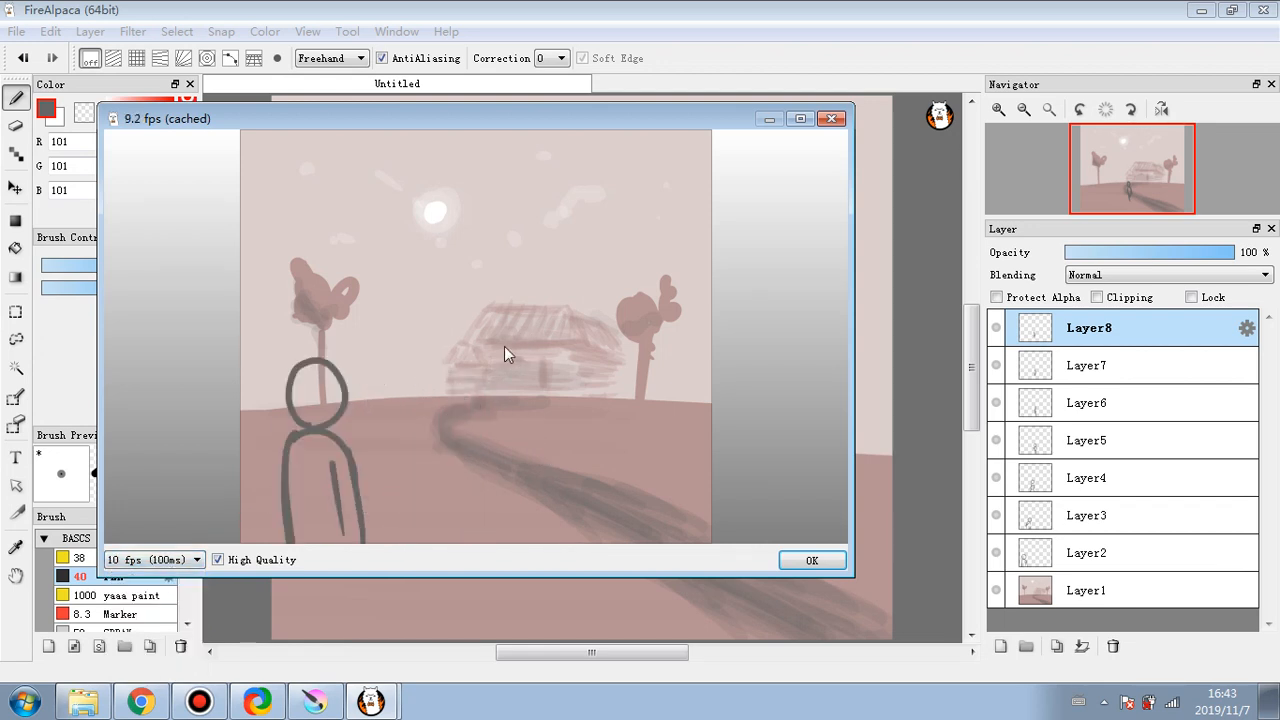
pyautogui.doubleClick(586, 118)
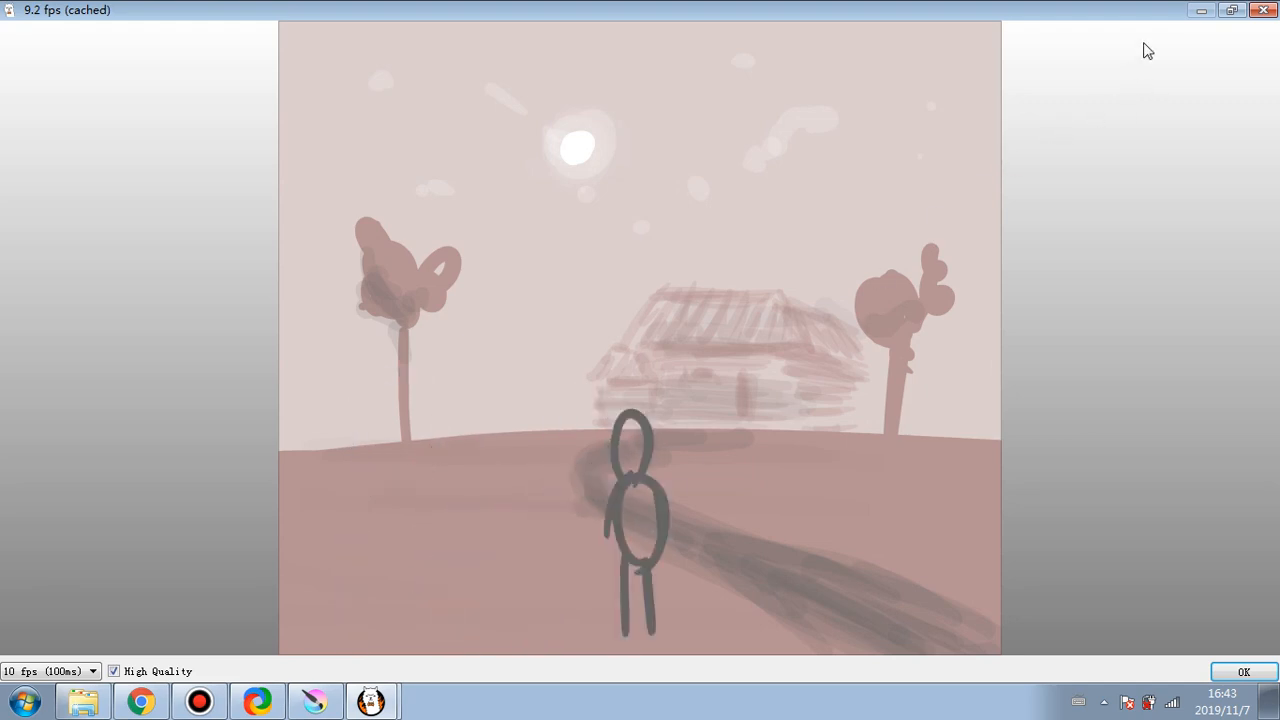
pyautogui.click(1264, 10)
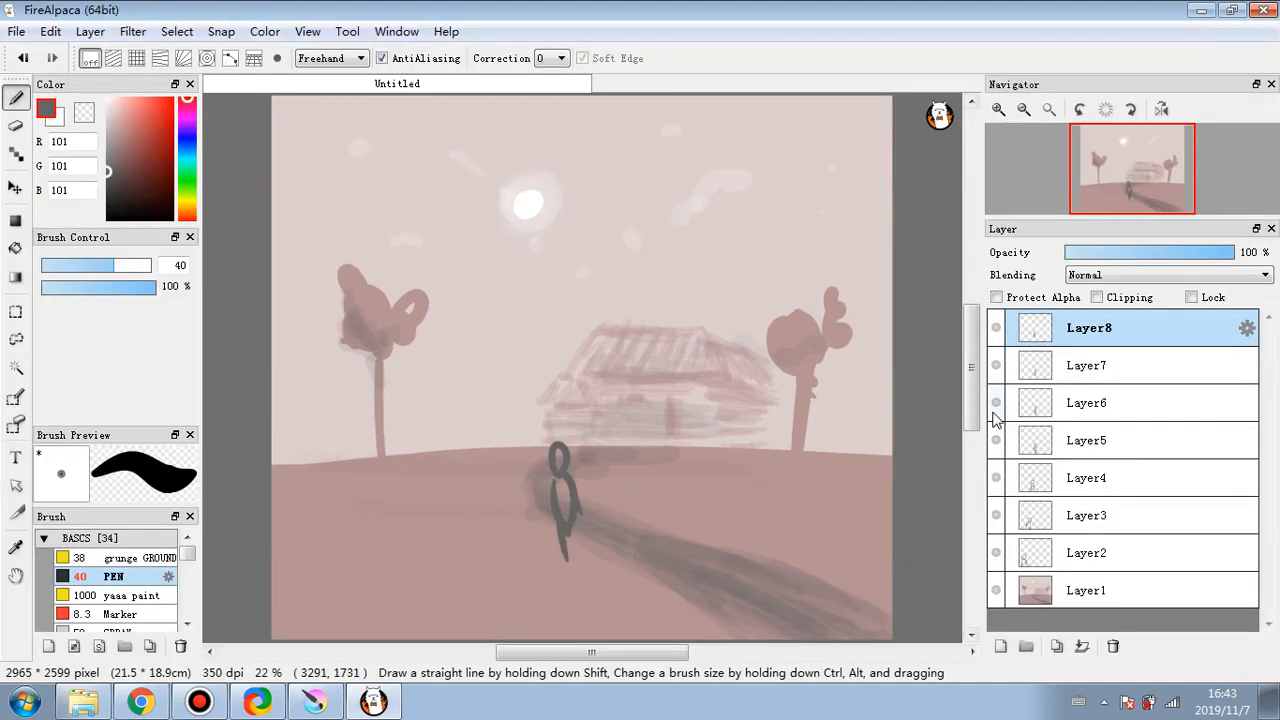
# - Review the poses on Layer2 to Layer5 and duplicate Layer5 several times to hold that pose longer
pyautogui.click(1103, 558)
pyautogui.click(1086, 515)
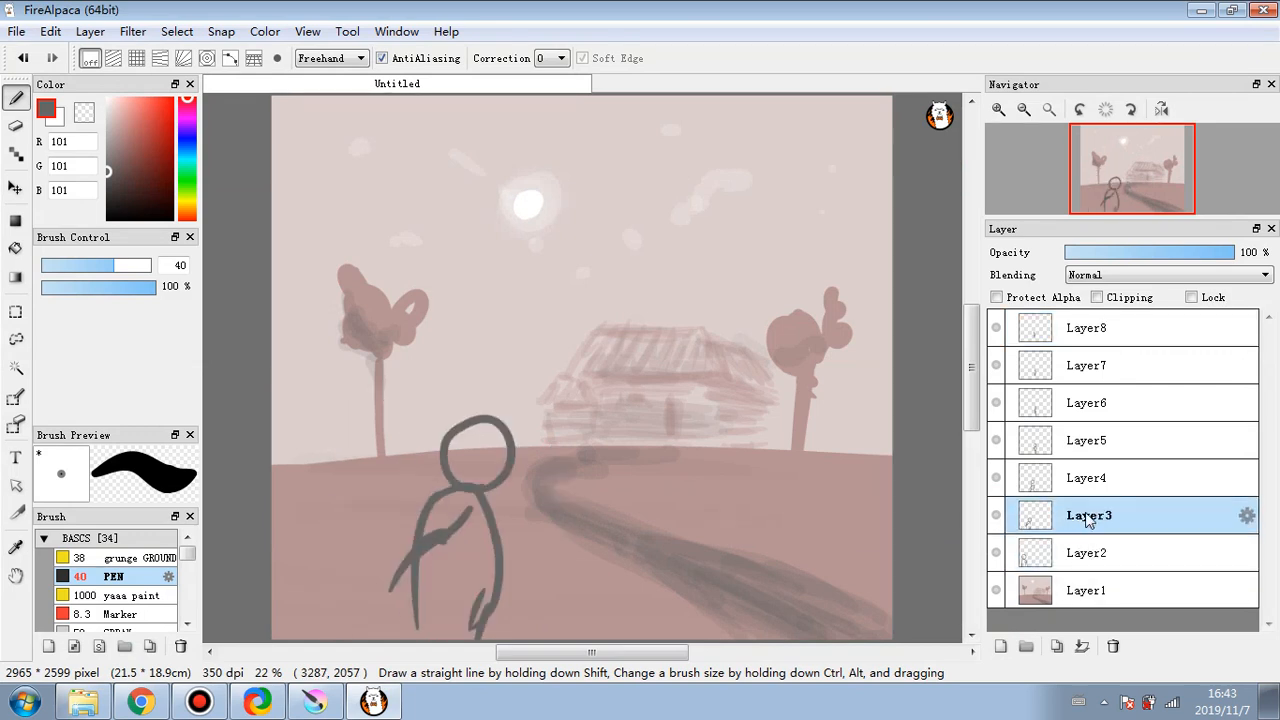
pyautogui.click(1087, 480)
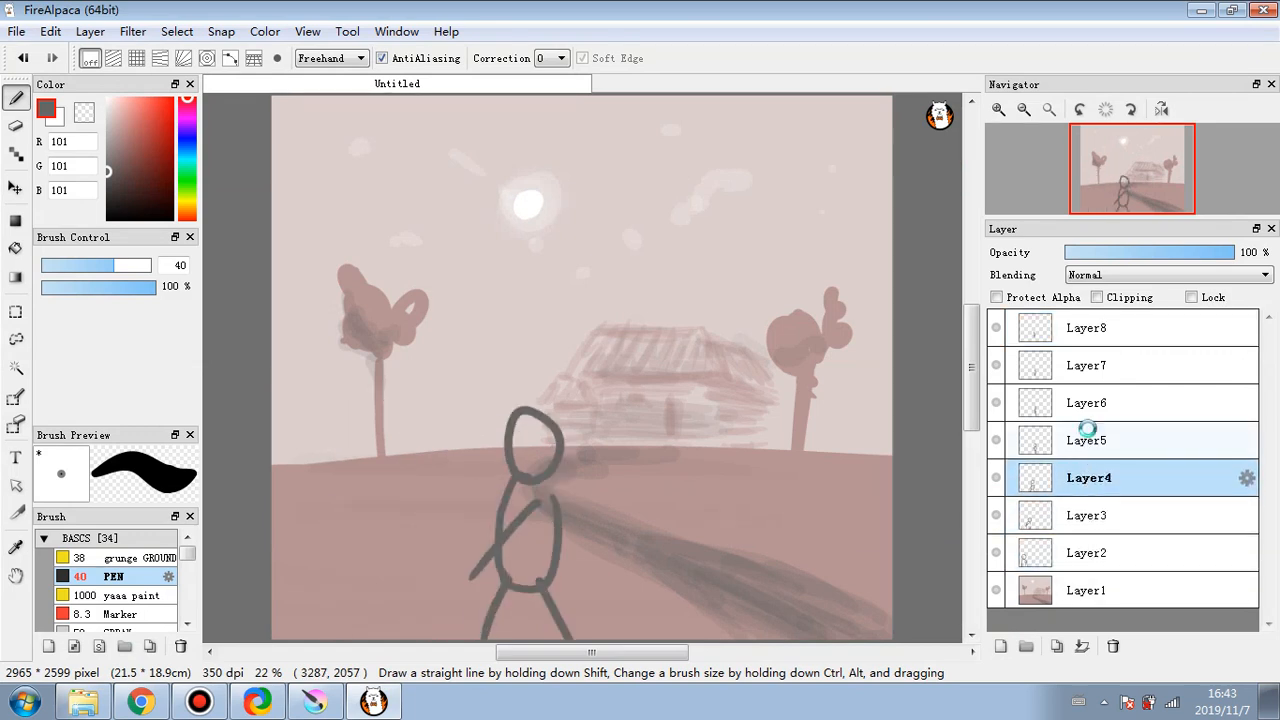
pyautogui.click(1088, 438)
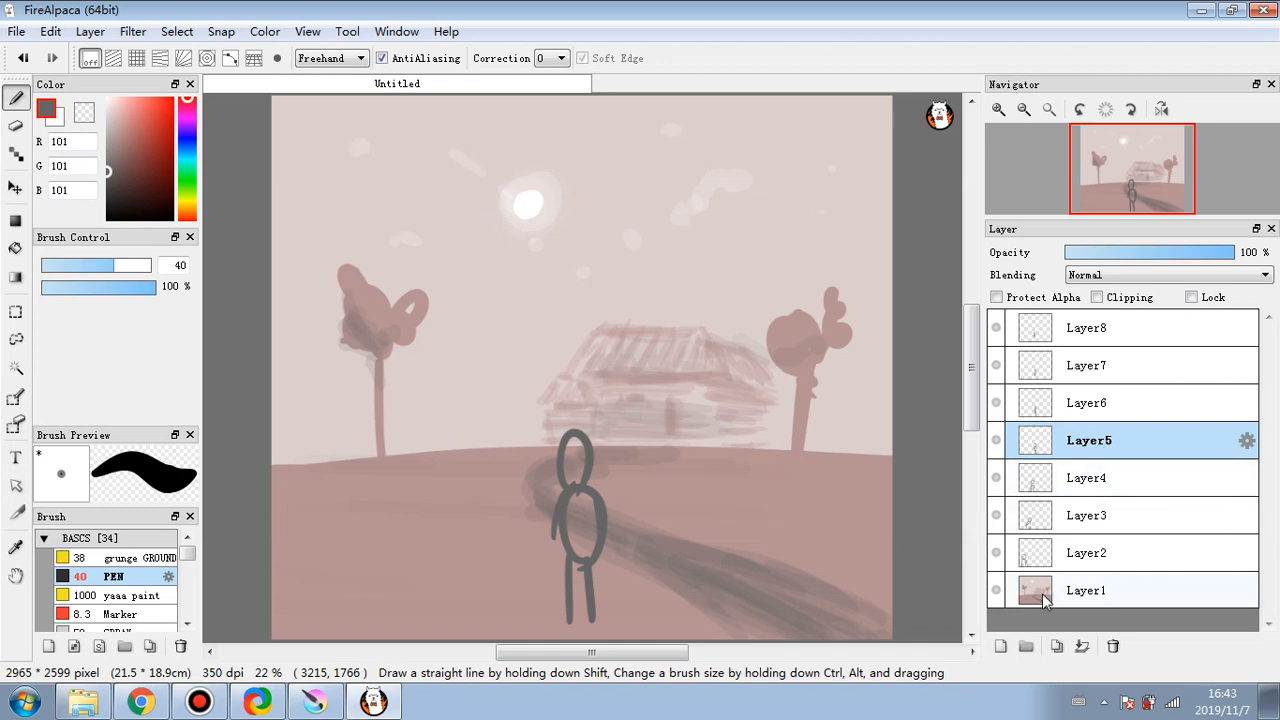
pyautogui.click(1054, 646)
pyautogui.click(1052, 648)
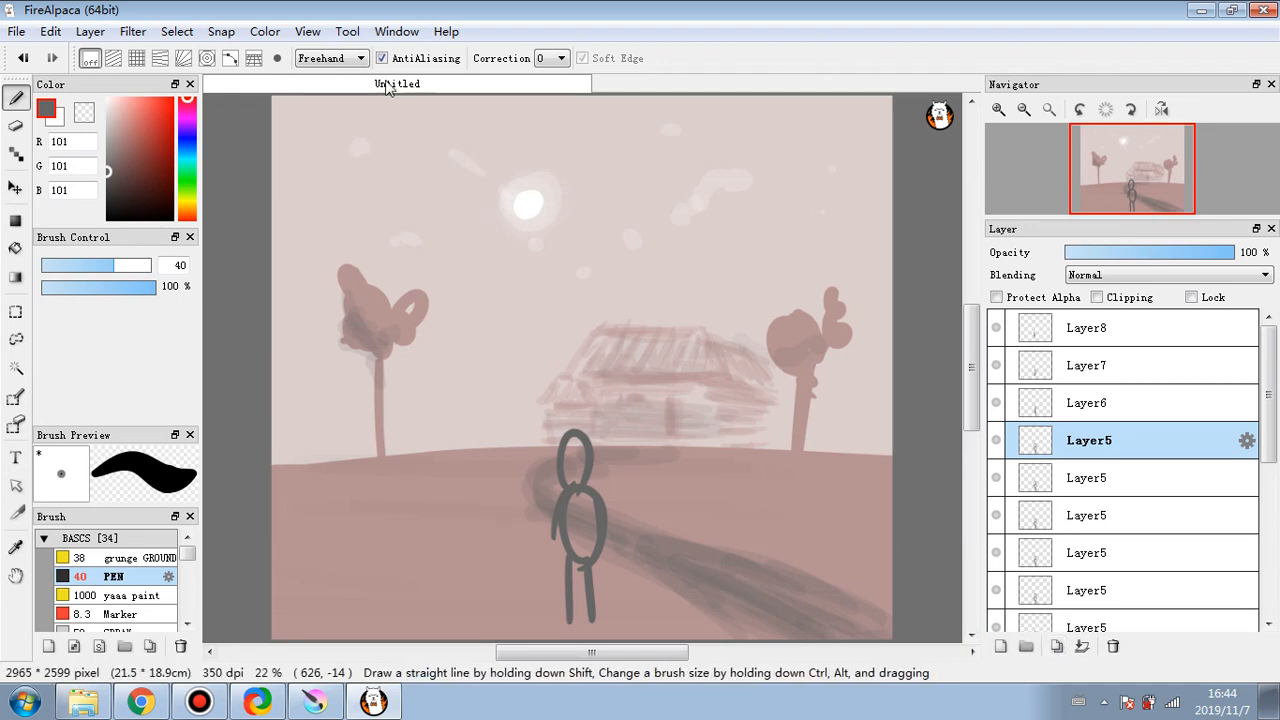
# - Preview the extended animation in a maximized AutoPlay window, slow it to 6 fps, and close the preview
pyautogui.click(305, 32)
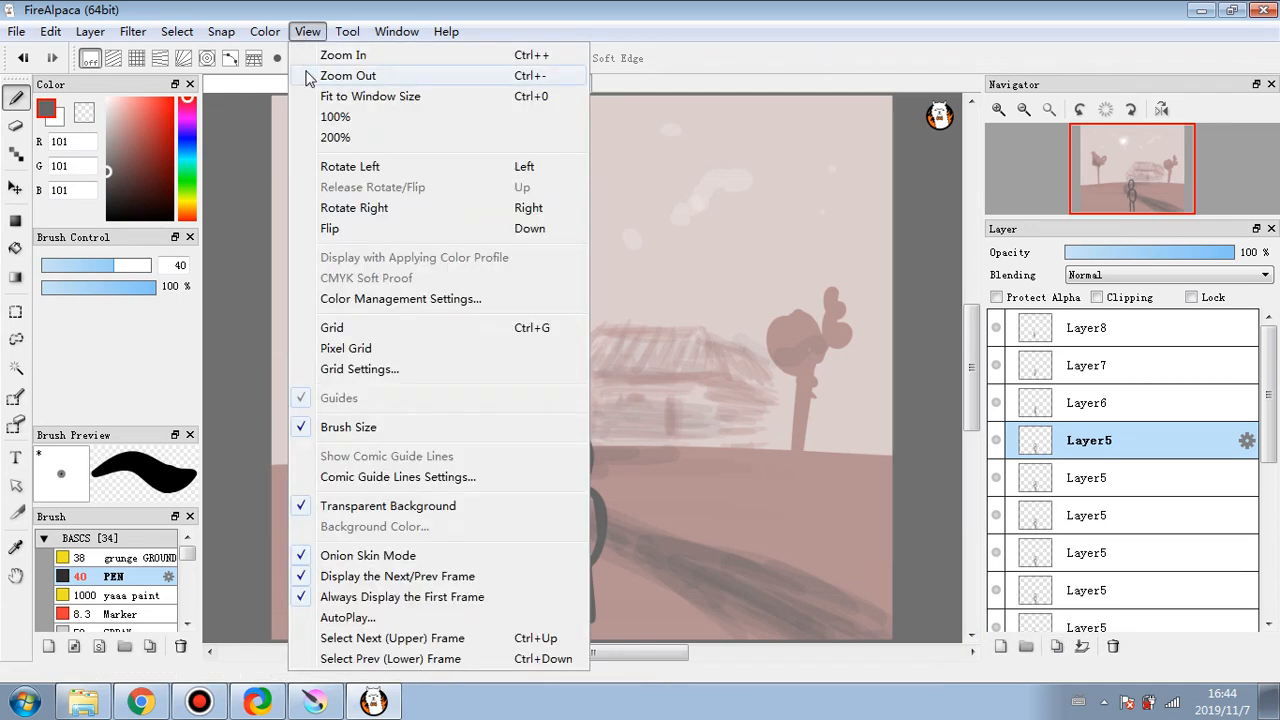
pyautogui.click(345, 617)
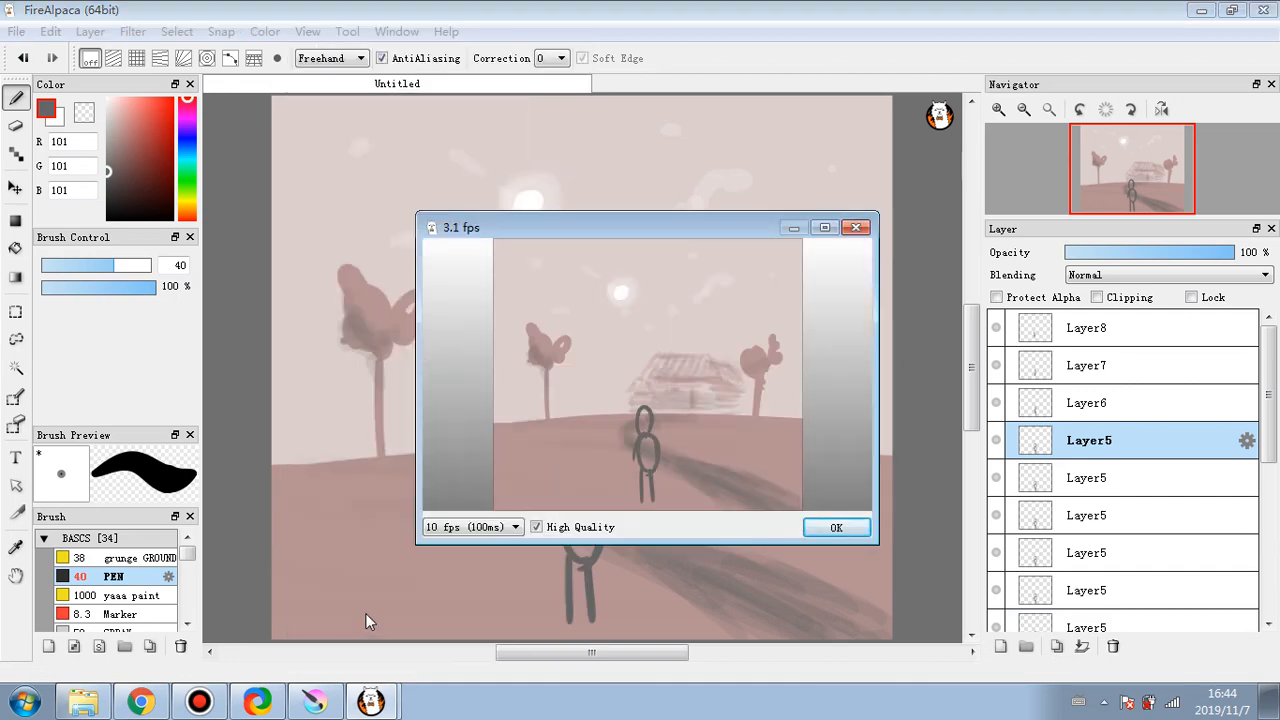
pyautogui.doubleClick(531, 236)
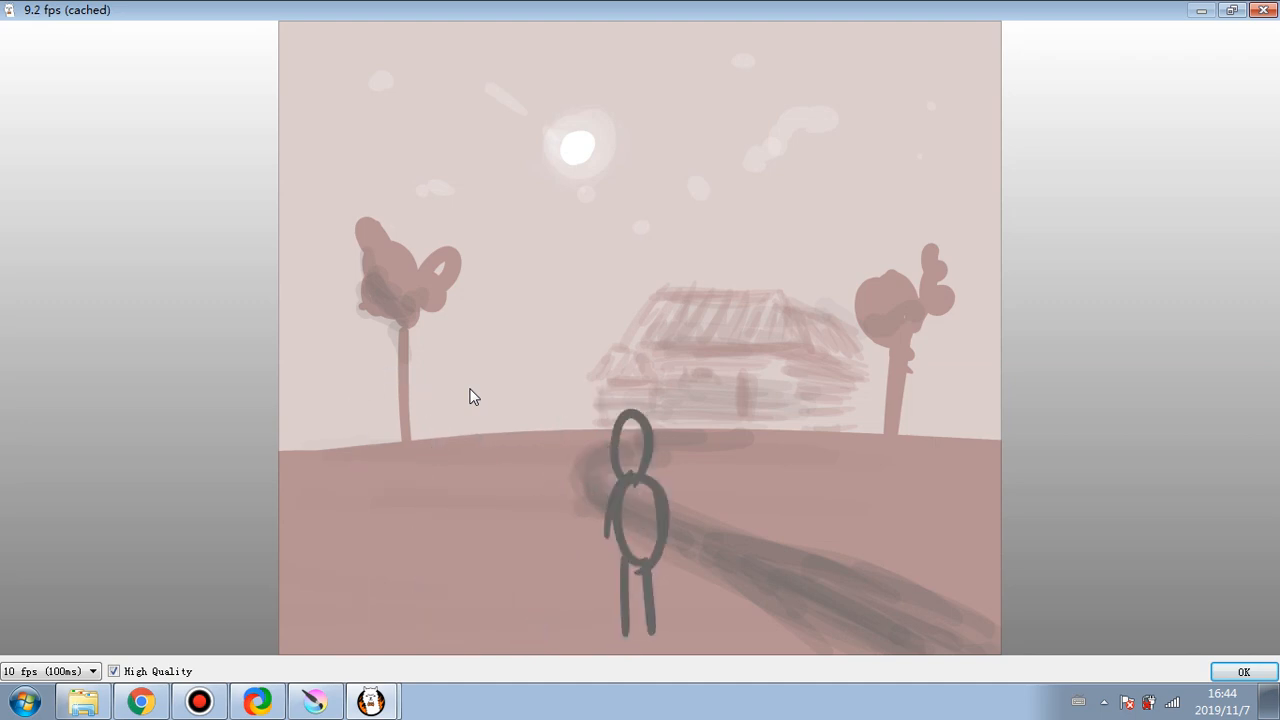
pyautogui.click(87, 688)
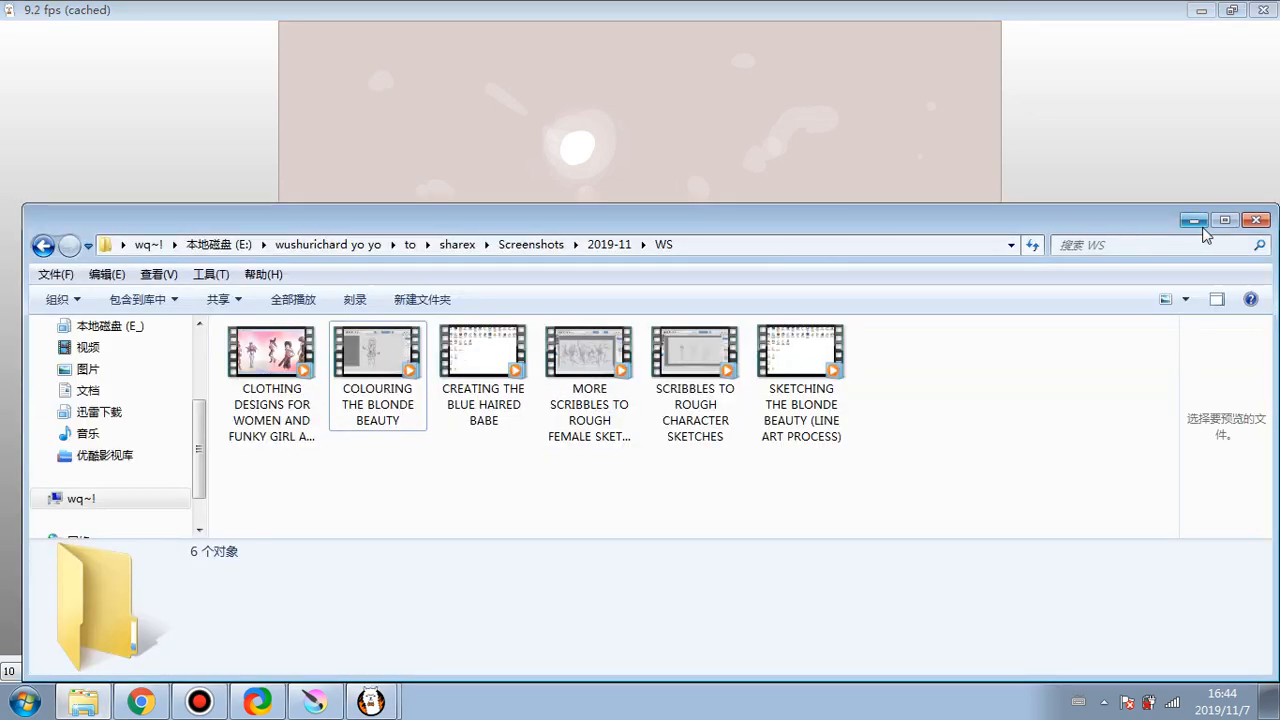
pyautogui.click(1195, 222)
pyautogui.click(88, 671)
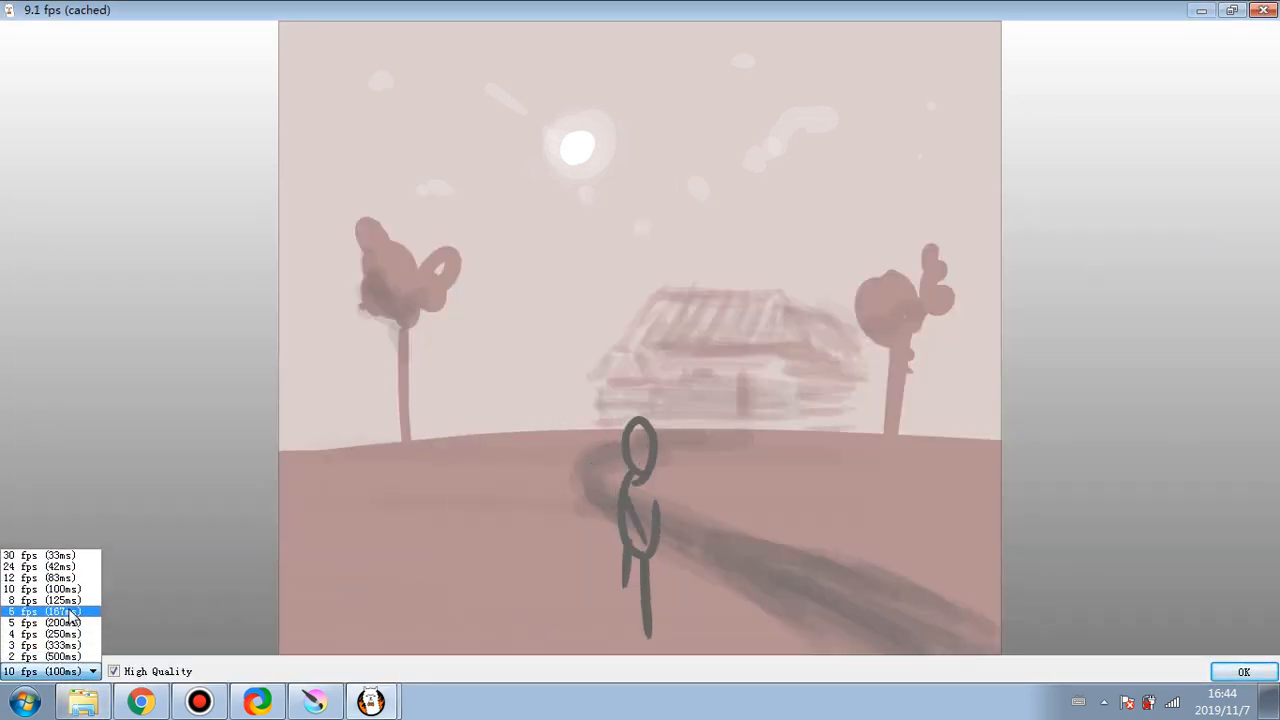
pyautogui.click(70, 612)
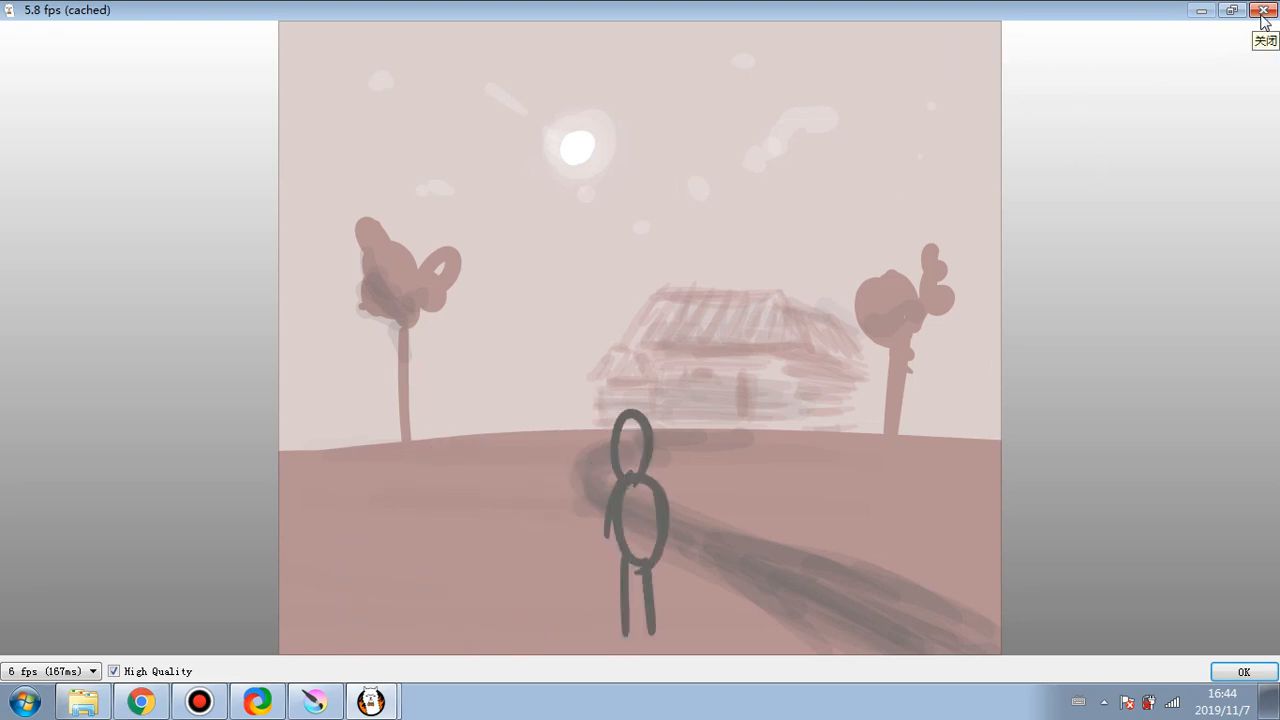
pyautogui.click(1264, 12)
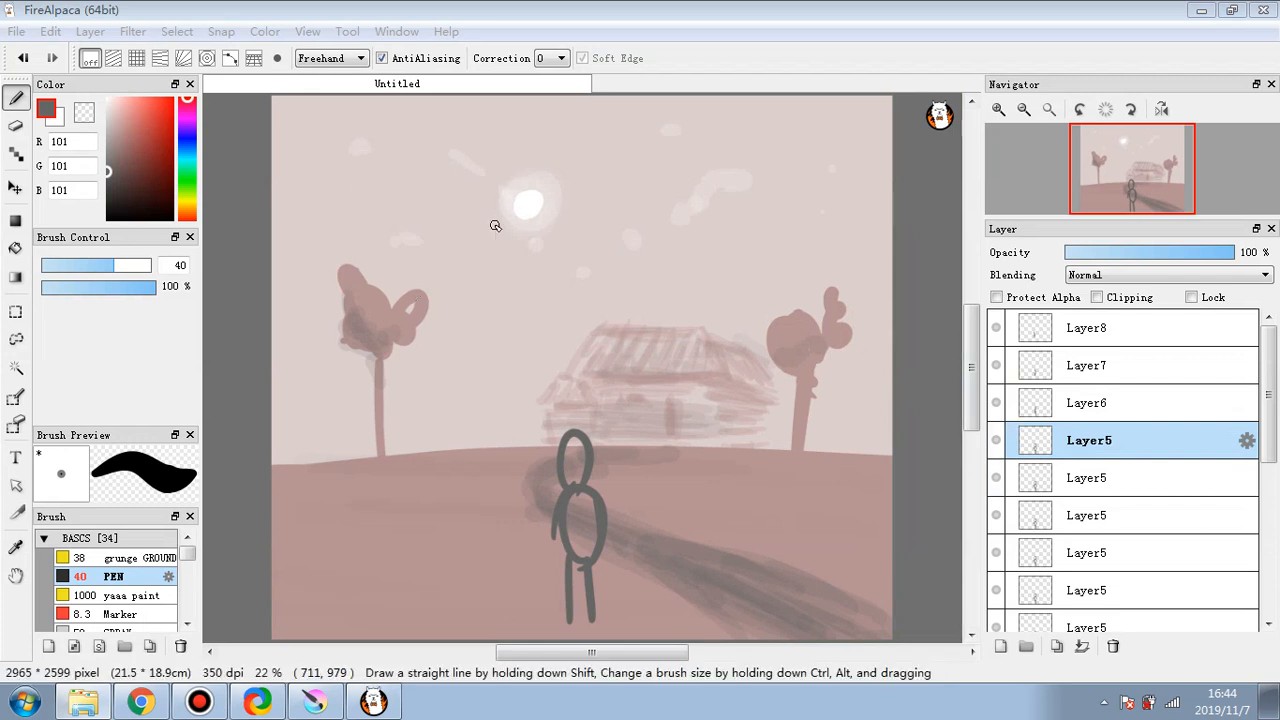
# - Delete all figure frame layers from Layer8 down, keeping only the background Layer1
pyautogui.click(1167, 330)
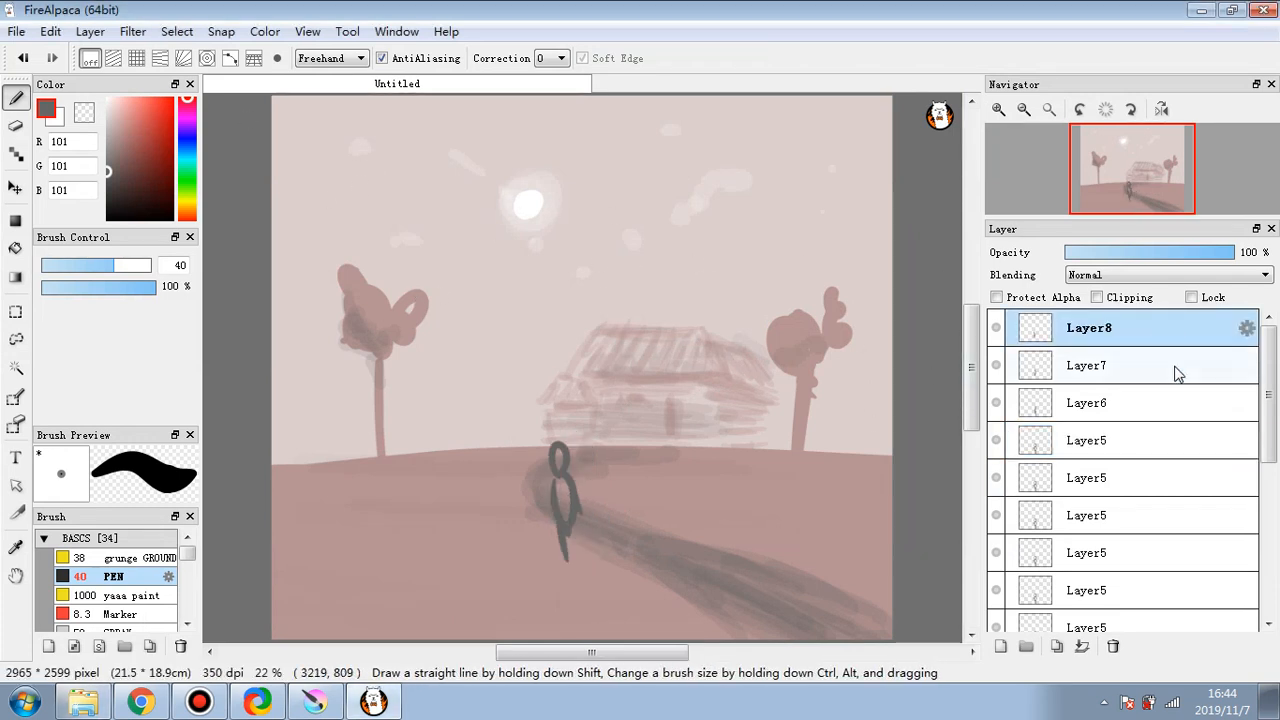
pyautogui.click(1114, 647)
pyautogui.click(1114, 647)
pyautogui.click(1114, 647)
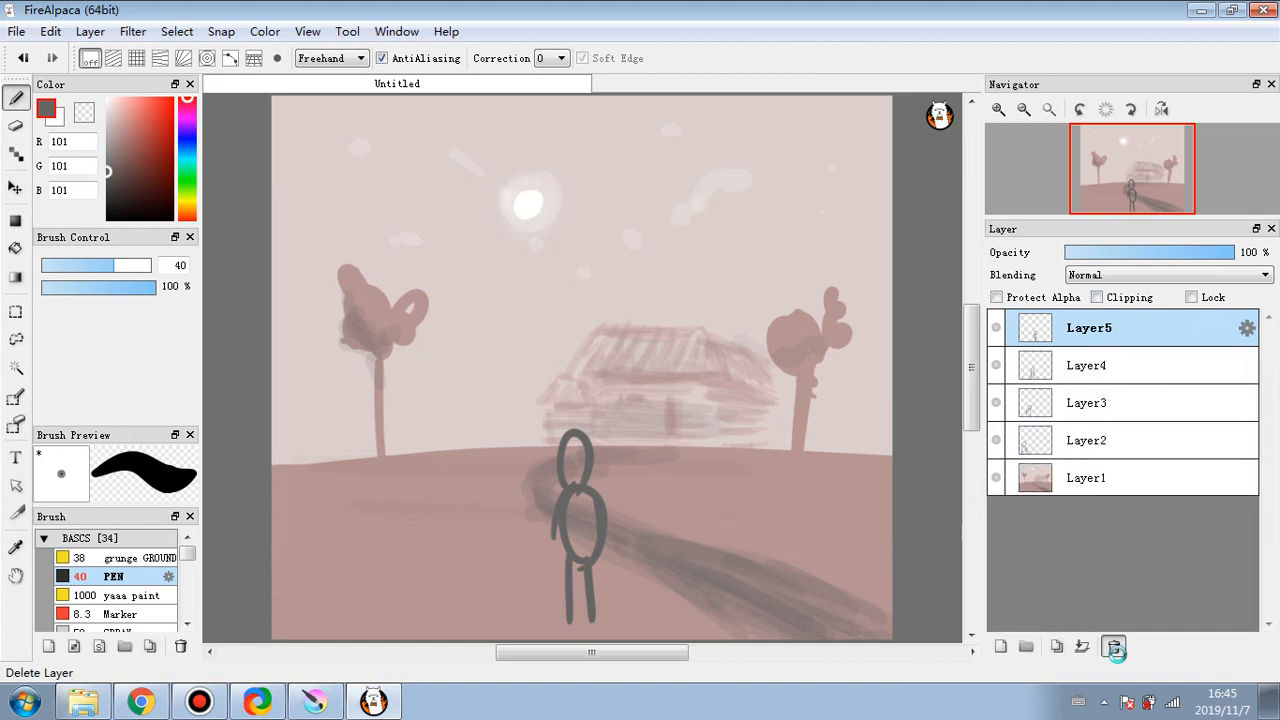
pyautogui.click(1114, 647)
pyautogui.click(1114, 647)
pyautogui.click(1114, 647)
pyautogui.click(1114, 647)
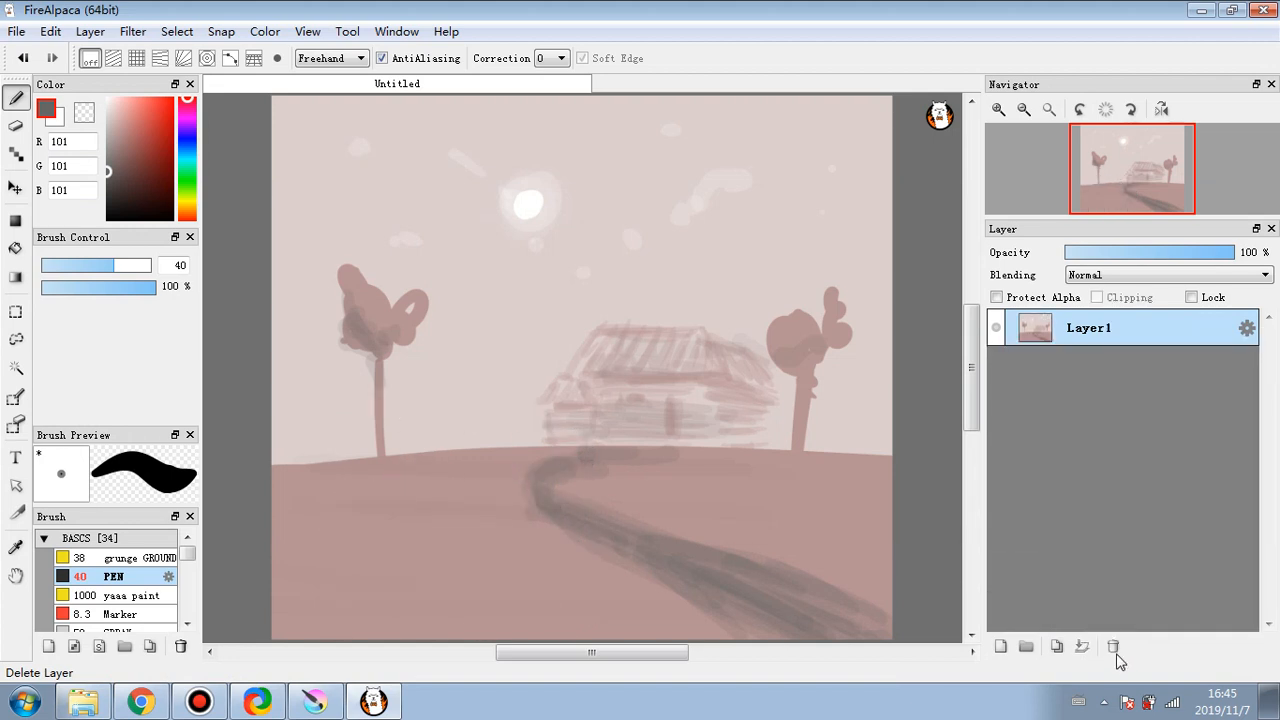
# - Add a new empty layer and delete the painted background Layer1
pyautogui.click(1001, 647)
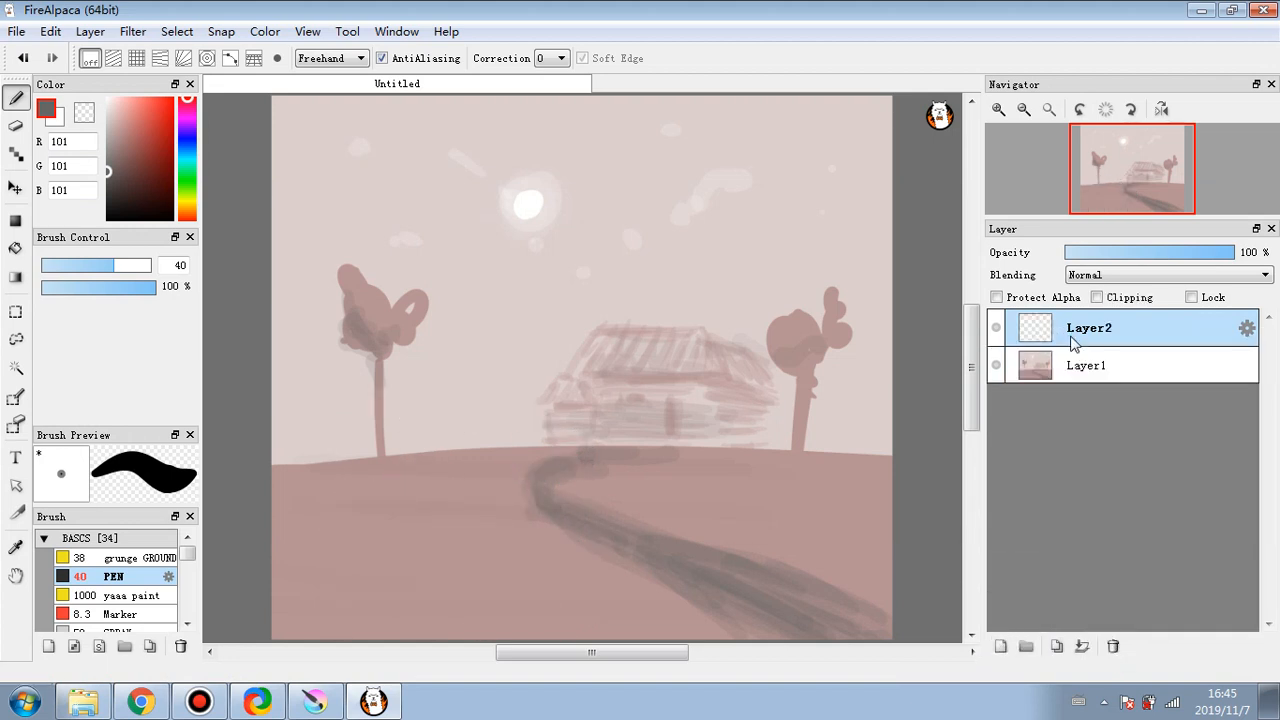
pyautogui.click(1099, 372)
pyautogui.click(1114, 647)
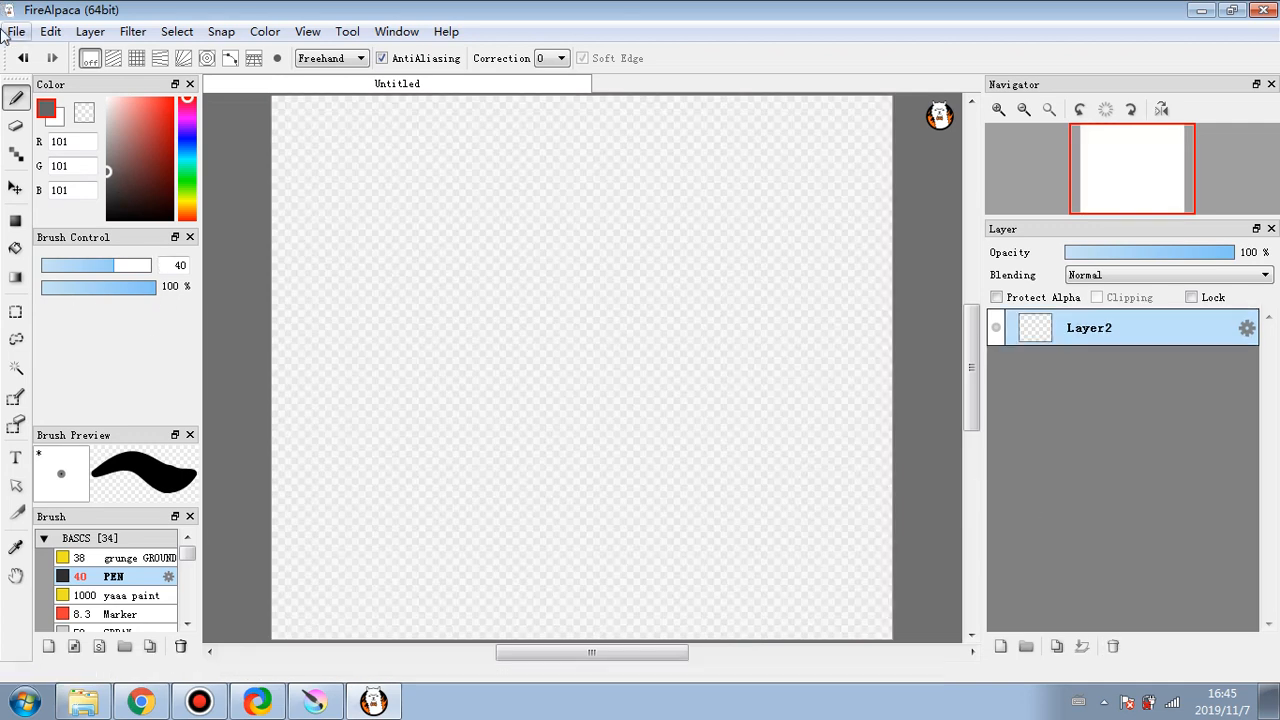
# - Create a new 2965 × 2599 pixel transparent image at 350 dpi and close the old untitled document without saving
pyautogui.click(16, 31)
pyautogui.click(50, 54)
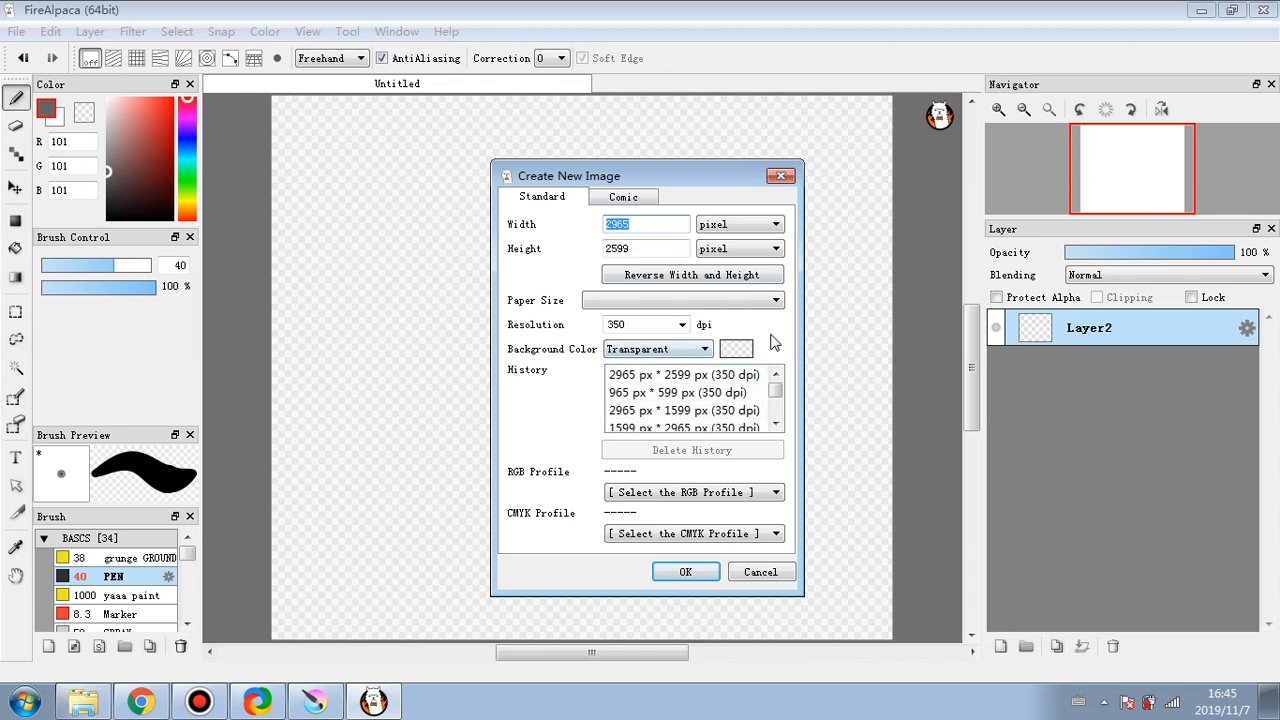
pyautogui.click(683, 570)
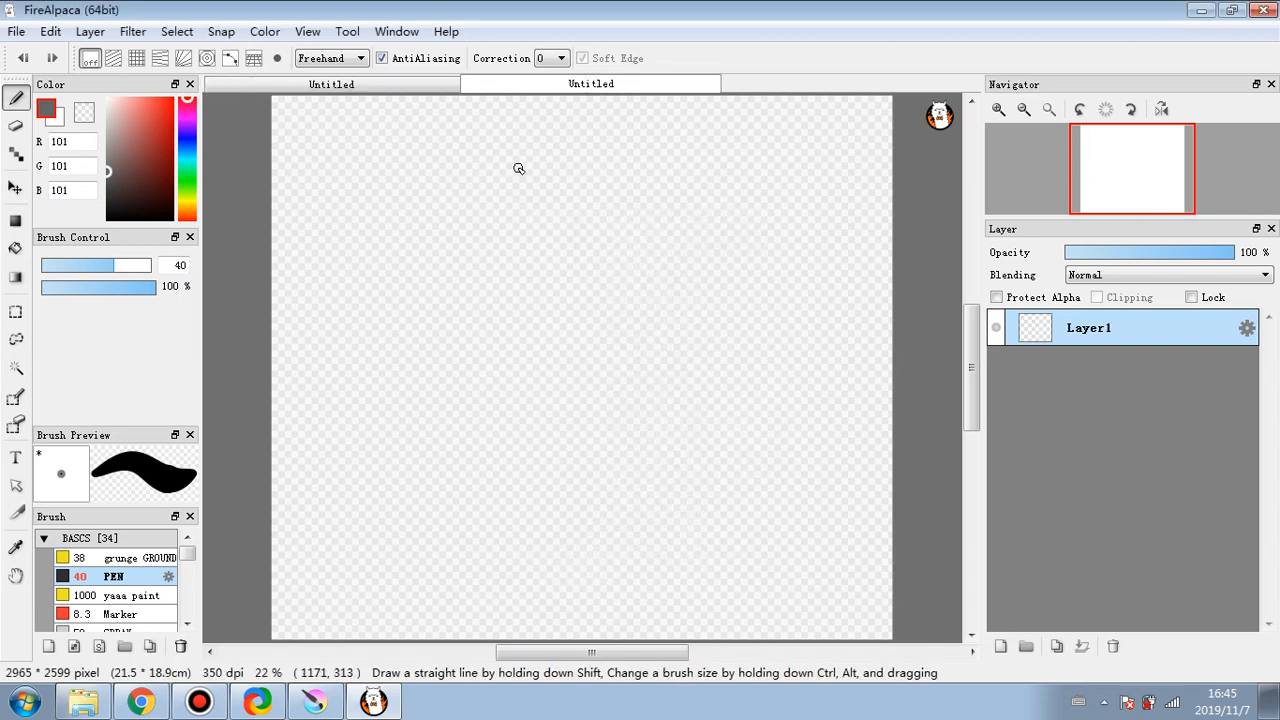
pyautogui.click(360, 86)
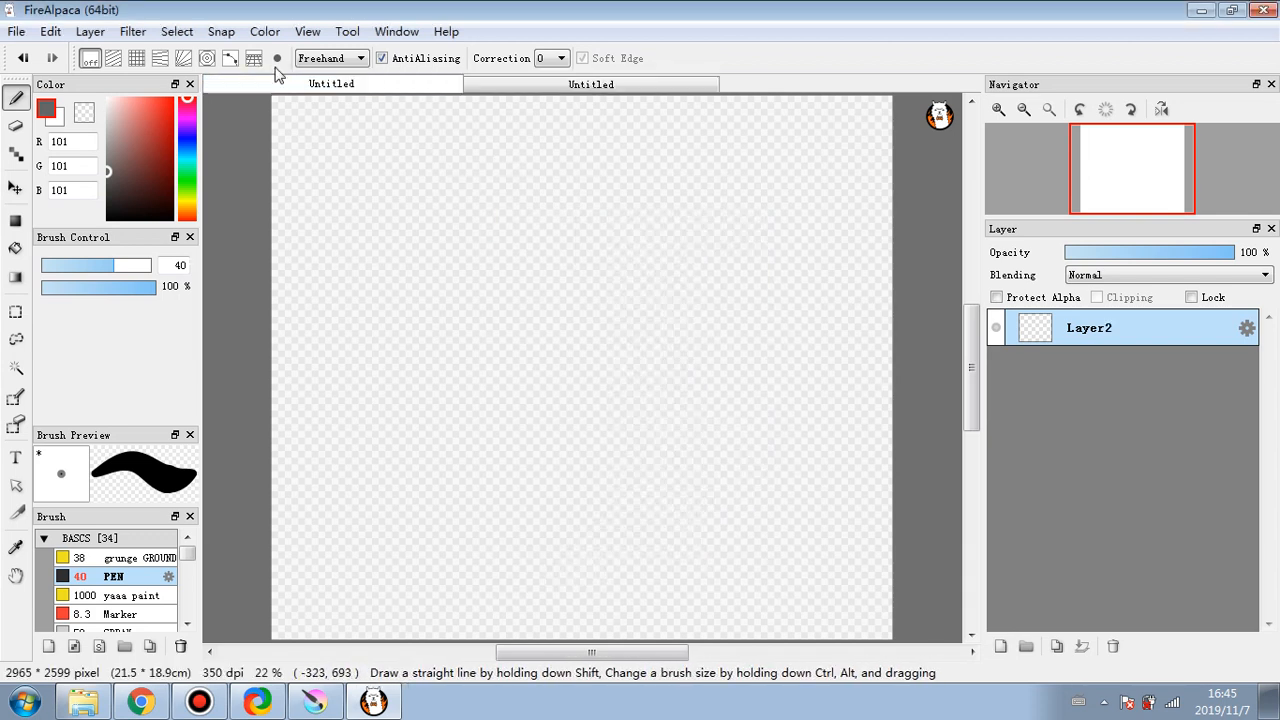
pyautogui.rightClick(432, 94)
pyautogui.click(484, 97)
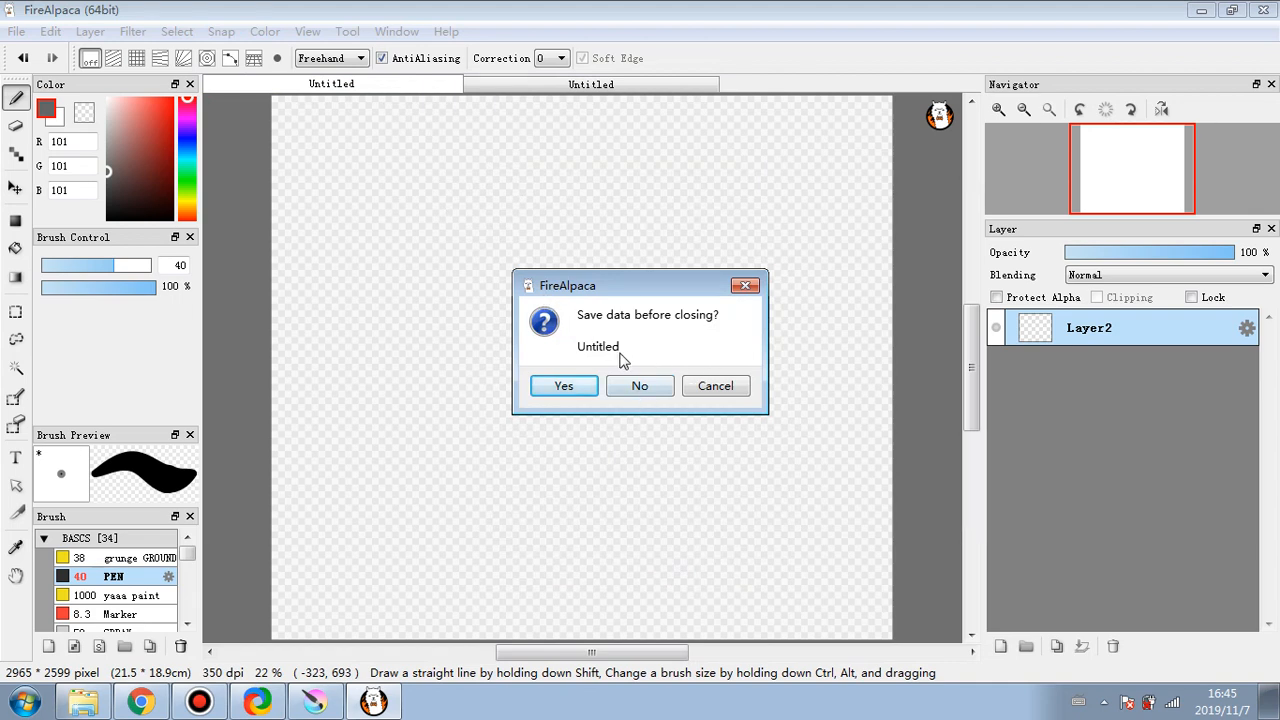
pyautogui.click(640, 390)
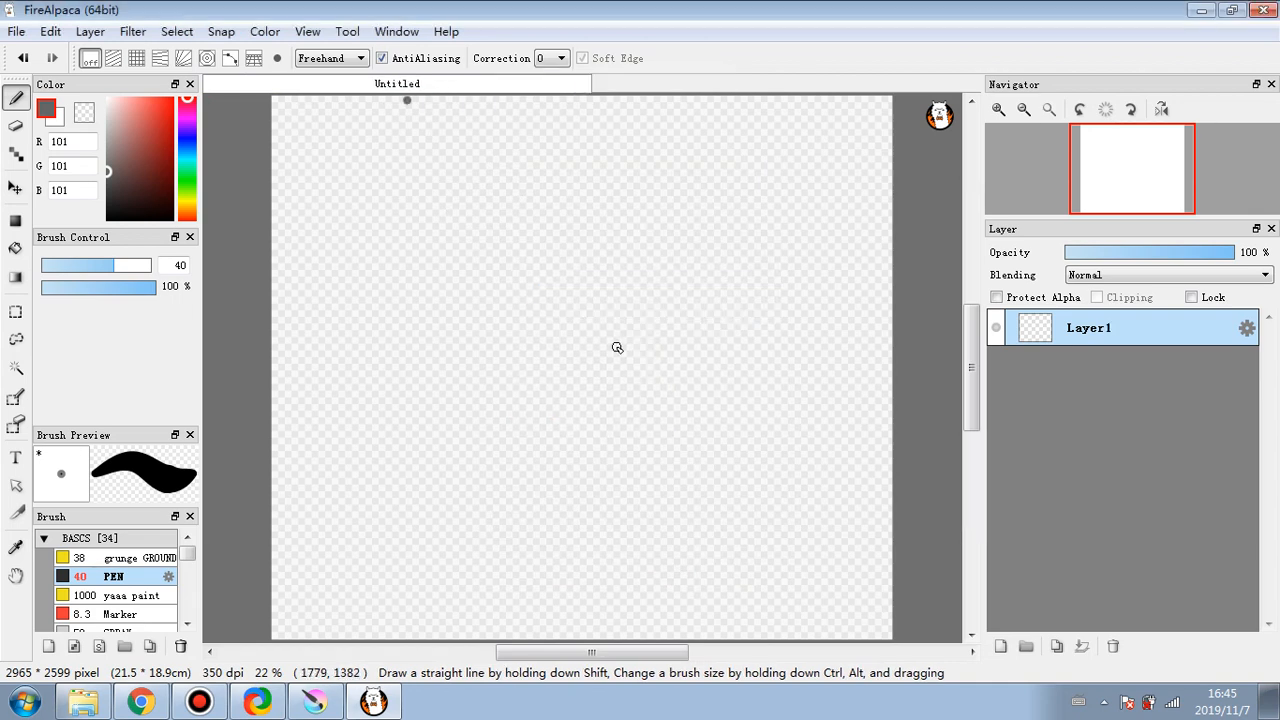
# - Turn on Parallel Snap, with the pen size at 19 and a dark red colour of RGB 140, 0, 0
pyautogui.click(113, 58)
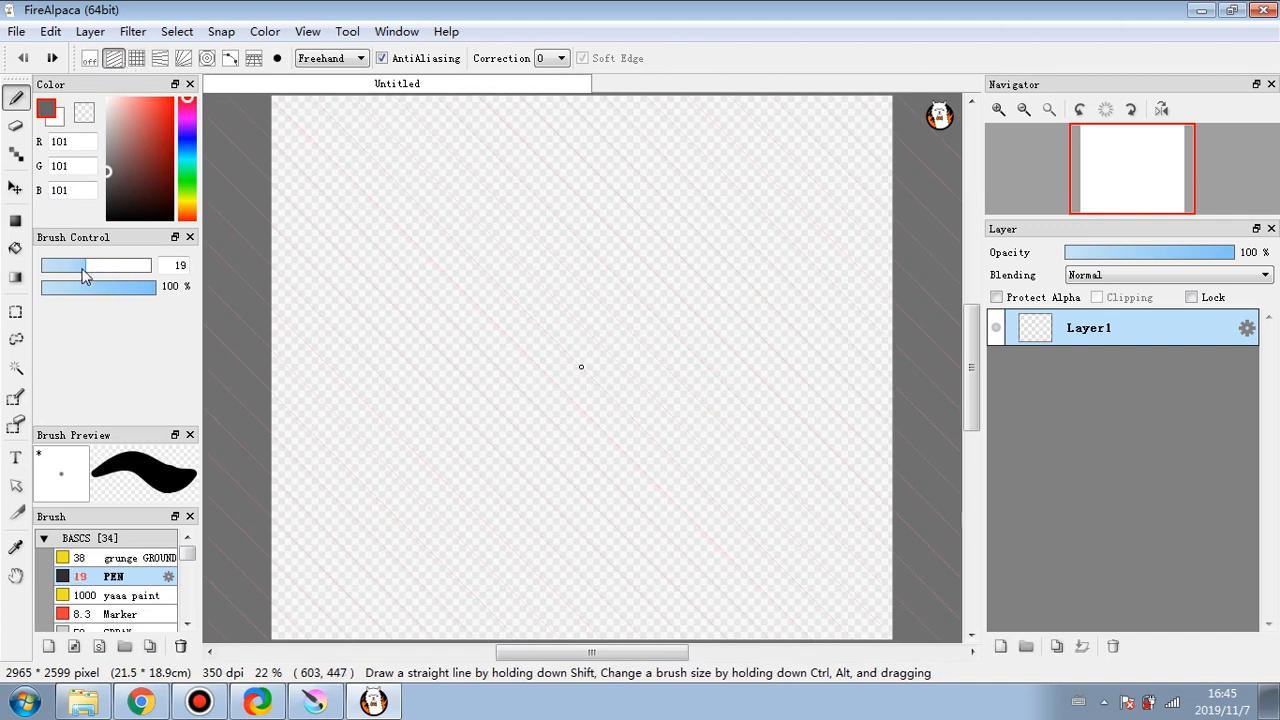
pyautogui.click(172, 152)
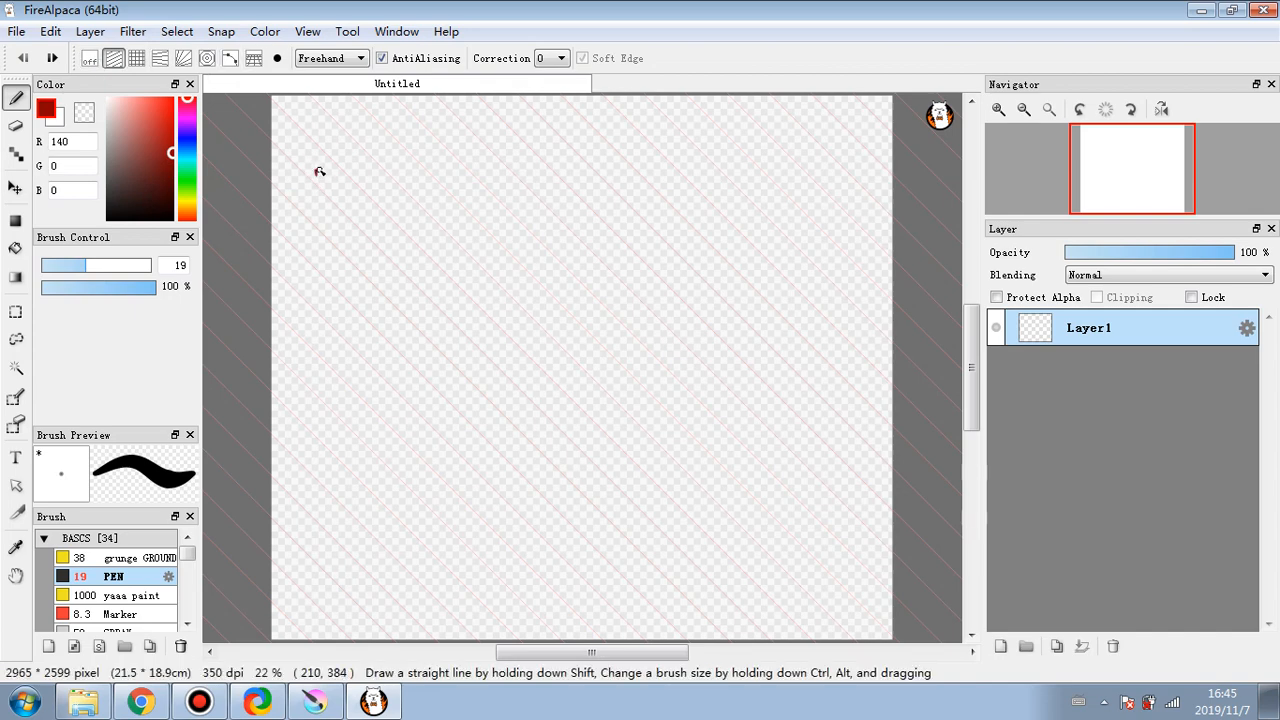
# - Draw a series of parallel red diagonal lines rising to the right across the canvas
pyautogui.moveTo(319, 172); pyautogui.dragTo(397, 97)
pyautogui.moveTo(338, 410); pyautogui.dragTo(613, 138)
pyautogui.moveTo(328, 491); pyautogui.dragTo(597, 225)
pyautogui.moveTo(354, 552); pyautogui.dragTo(500, 408)
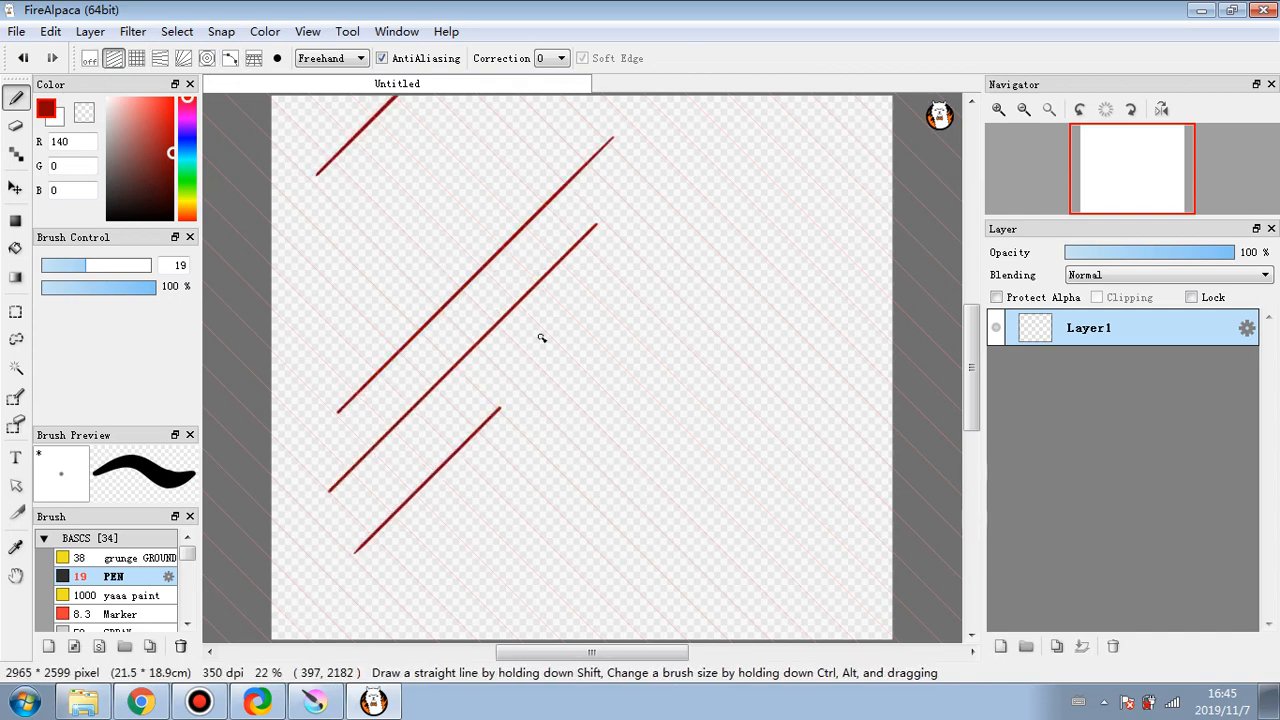
pyautogui.moveTo(541, 338); pyautogui.dragTo(708, 200)
pyautogui.moveTo(398, 580); pyautogui.dragTo(640, 338)
# - Cross the rising diagonals with many perpendicular red lines sloping down to the right, forming a crosshatch
pyautogui.moveTo(349, 274)
pyautogui.mouseDown()
pyautogui.moveTo(648, 604)
pyautogui.moveTo(658, 583)
pyautogui.mouseUp()
pyautogui.moveTo(346, 283); pyautogui.dragTo(480, 434)
pyautogui.moveTo(395, 232); pyautogui.dragTo(715, 552)
pyautogui.moveTo(765, 605); pyautogui.dragTo(411, 253)
pyautogui.moveTo(733, 637); pyautogui.dragTo(828, 545)
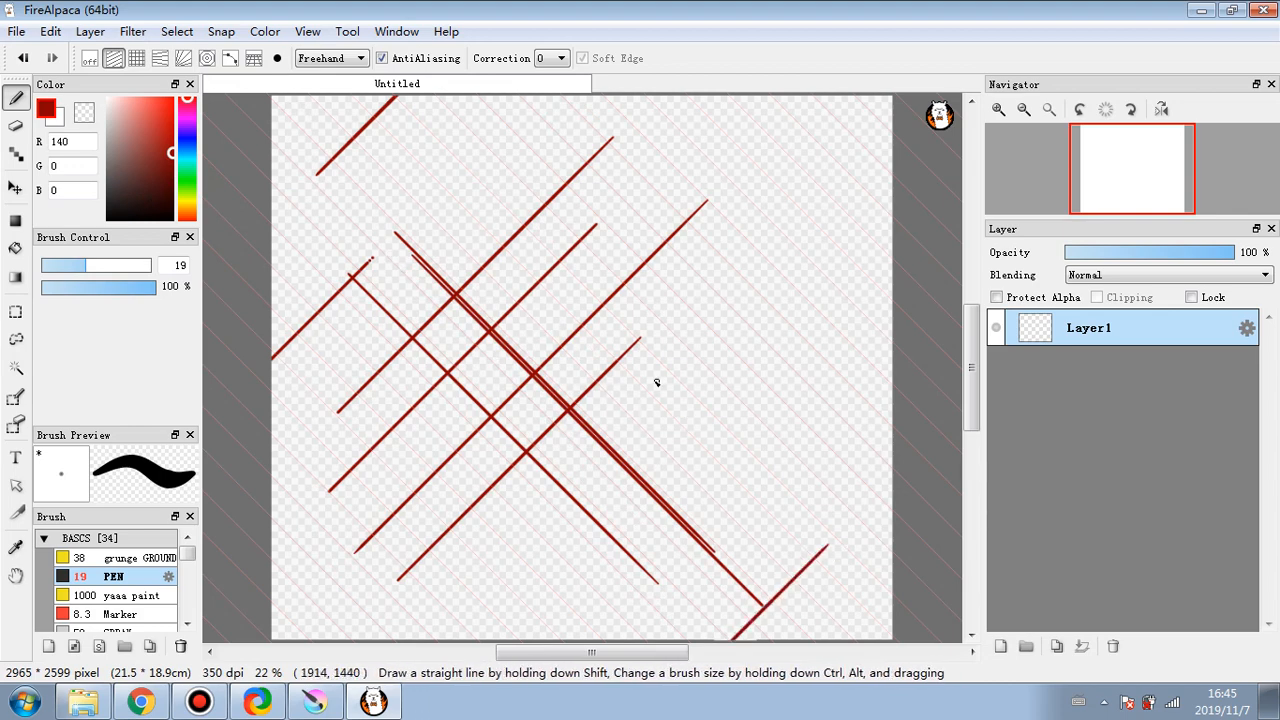
pyautogui.moveTo(492, 268); pyautogui.dragTo(794, 568)
pyautogui.moveTo(484, 170); pyautogui.dragTo(830, 518)
pyautogui.moveTo(860, 437); pyautogui.dragTo(546, 124)
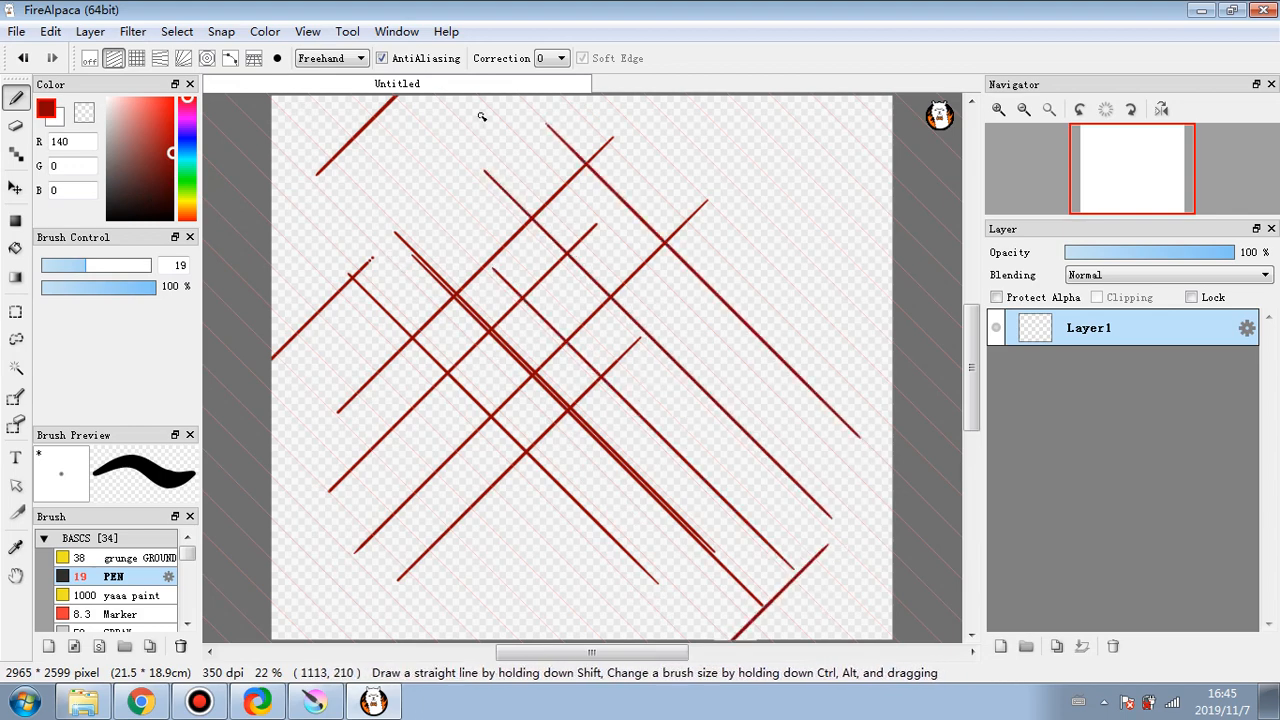
pyautogui.moveTo(664, 177); pyautogui.dragTo(892, 405)
pyautogui.moveTo(494, 116); pyautogui.dragTo(892, 512)
pyautogui.moveTo(352, 386)
pyautogui.mouseDown()
pyautogui.moveTo(583, 616)
pyautogui.moveTo(546, 596)
pyautogui.mouseUp()
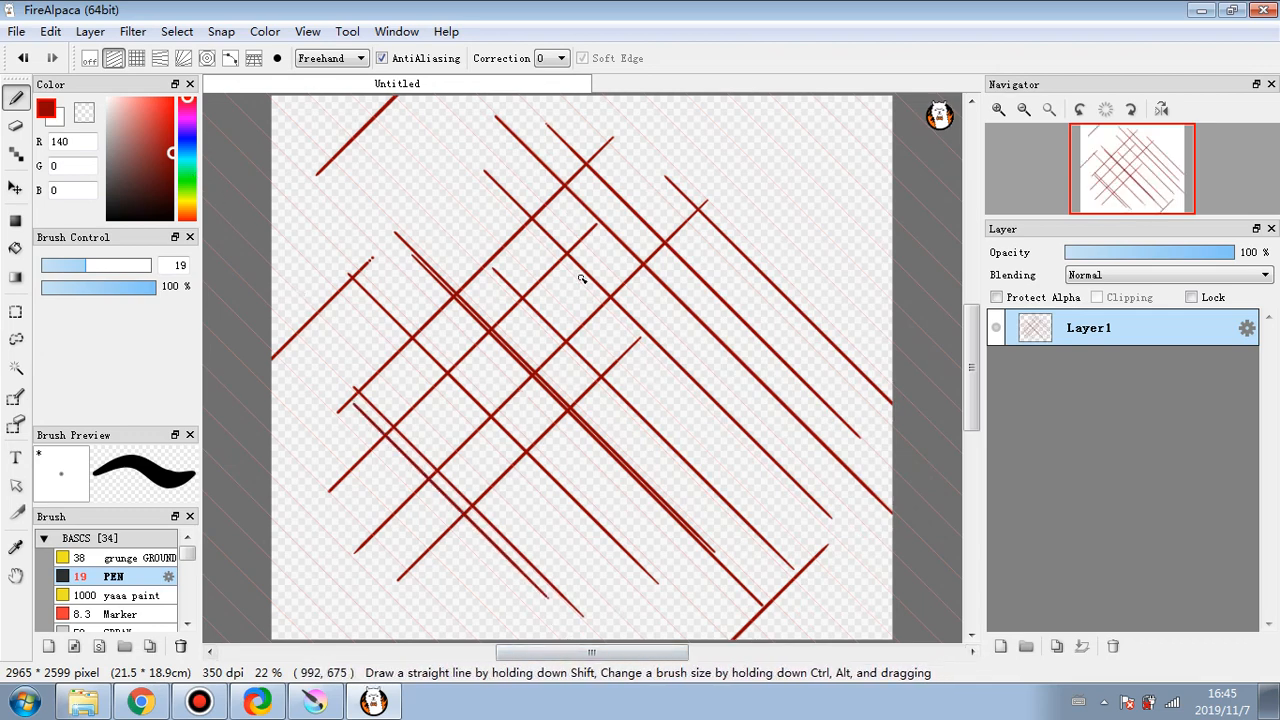
# - Undo all the diagonal crosshatch lines until the canvas is empty
pyautogui.click(23, 58)
pyautogui.click(23, 58)
pyautogui.click(23, 58)
pyautogui.click(23, 58)
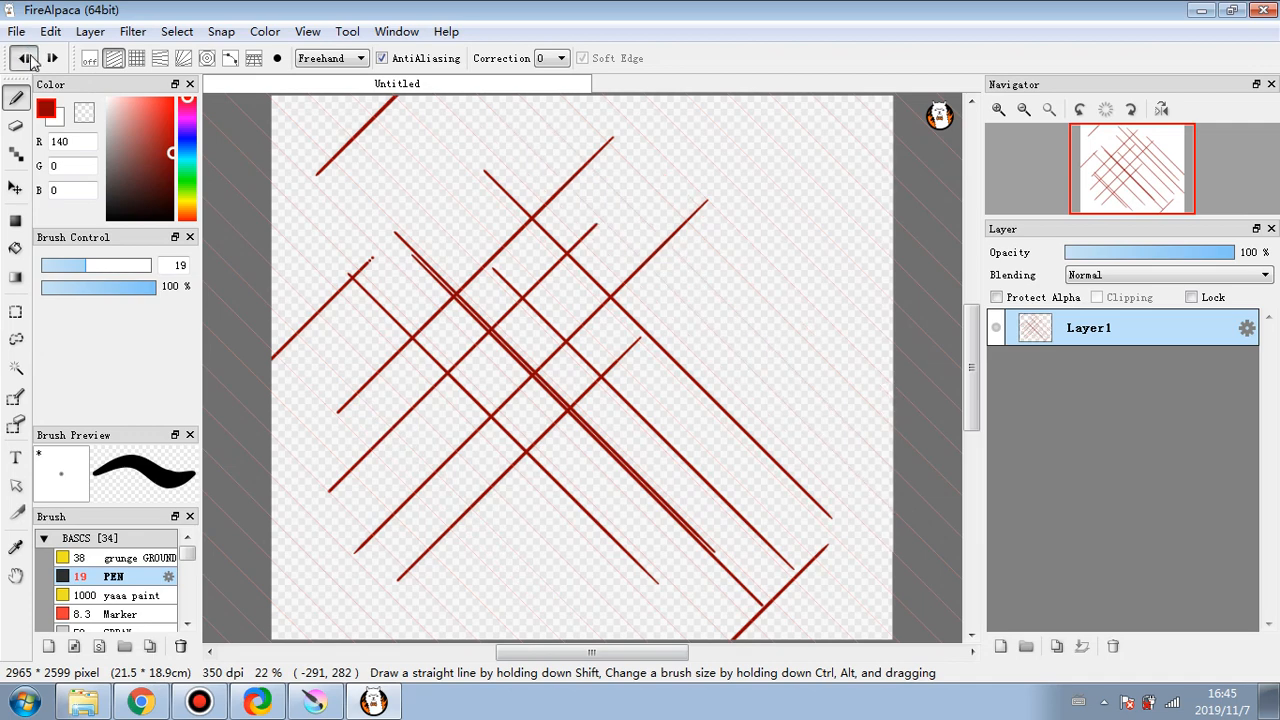
pyautogui.click(23, 58)
pyautogui.click(23, 58)
pyautogui.click(23, 58)
pyautogui.click(23, 58)
pyautogui.click(24, 58)
pyautogui.click(24, 58)
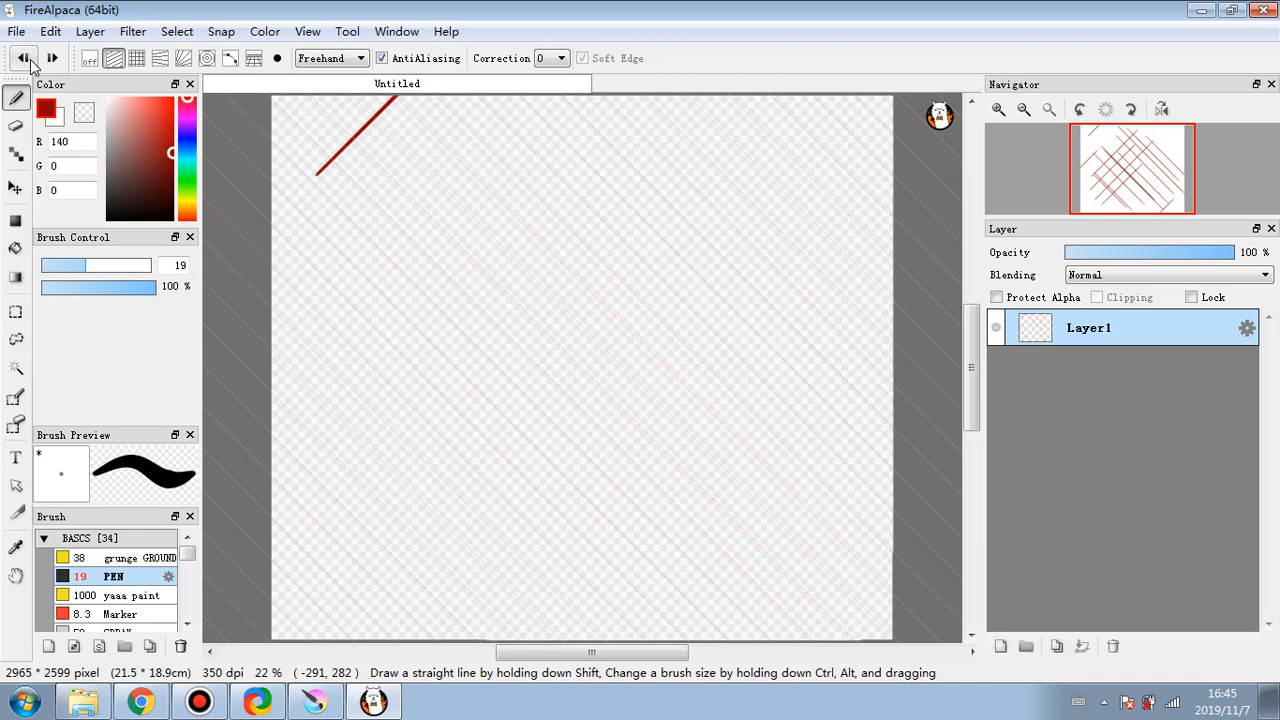
pyautogui.click(24, 58)
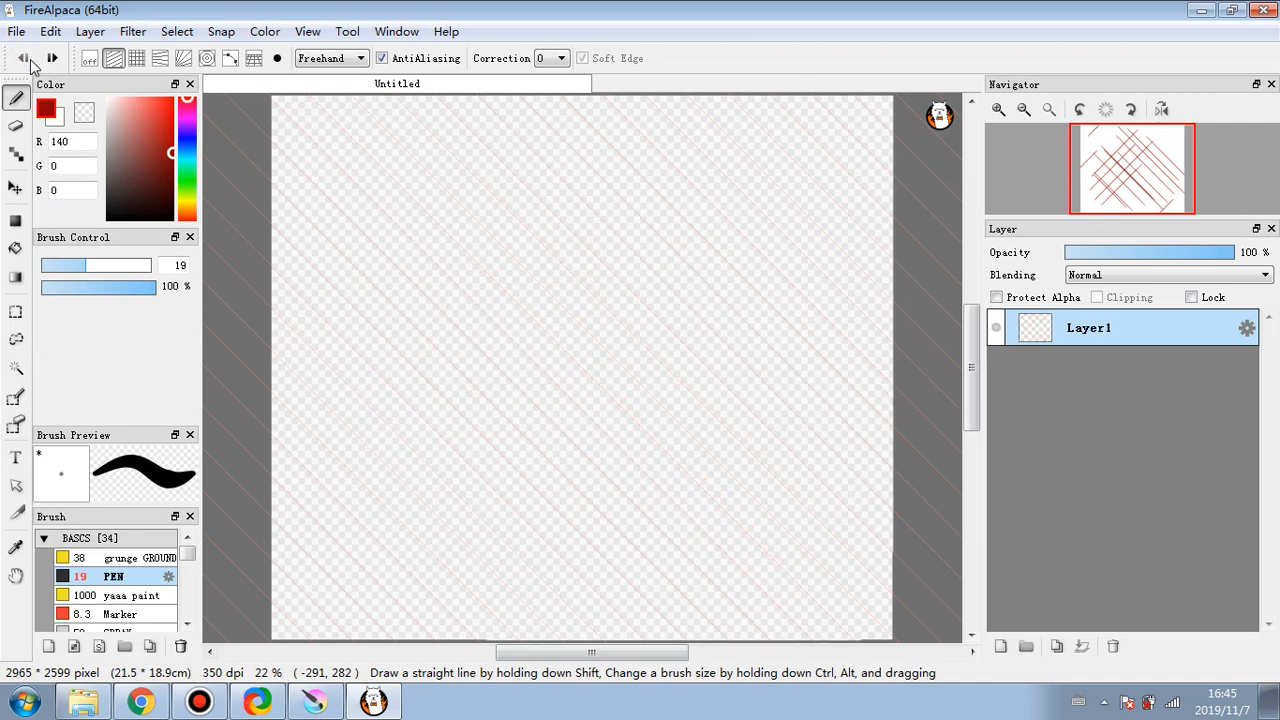
# - Turn on Crisscross Snap and draw several straight horizontal red lines of different lengths across the canvas
pyautogui.click(136, 58)
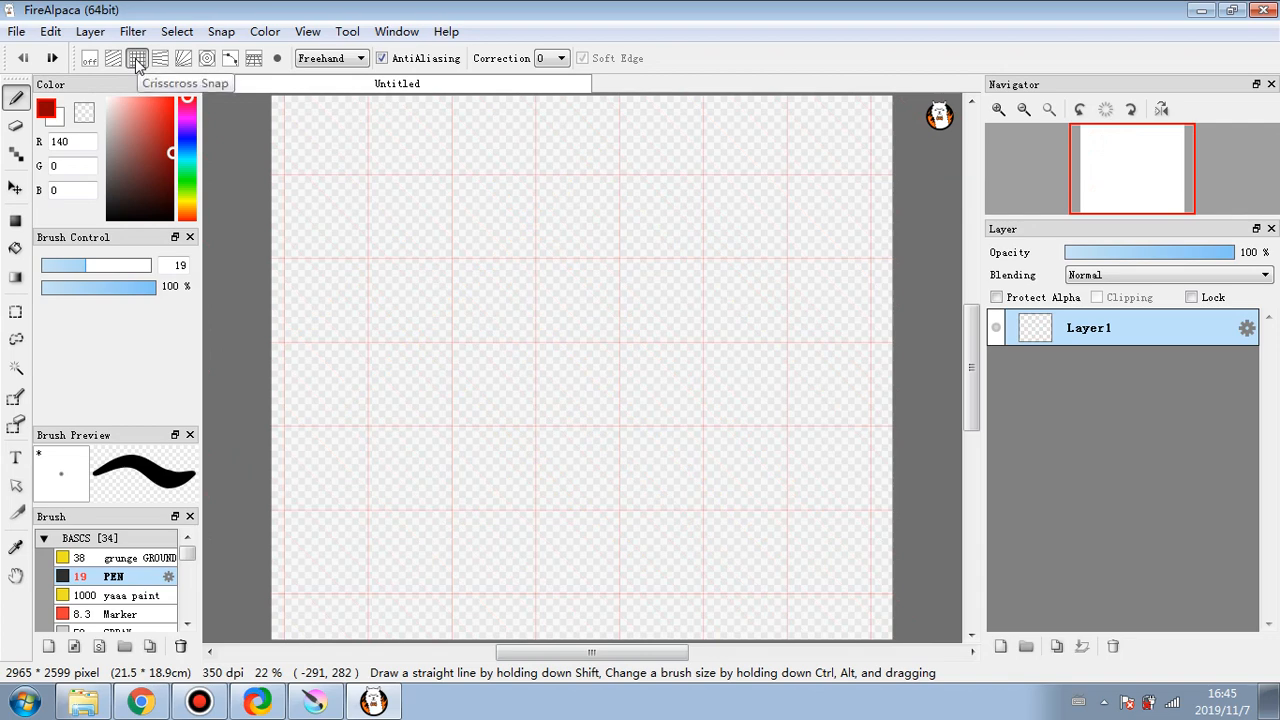
pyautogui.moveTo(339, 342)
pyautogui.mouseDown()
pyautogui.moveTo(784, 342)
pyautogui.moveTo(403, 309)
pyautogui.mouseUp()
pyautogui.moveTo(287, 257); pyautogui.dragTo(651, 257)
pyautogui.moveTo(820, 236); pyautogui.dragTo(653, 236)
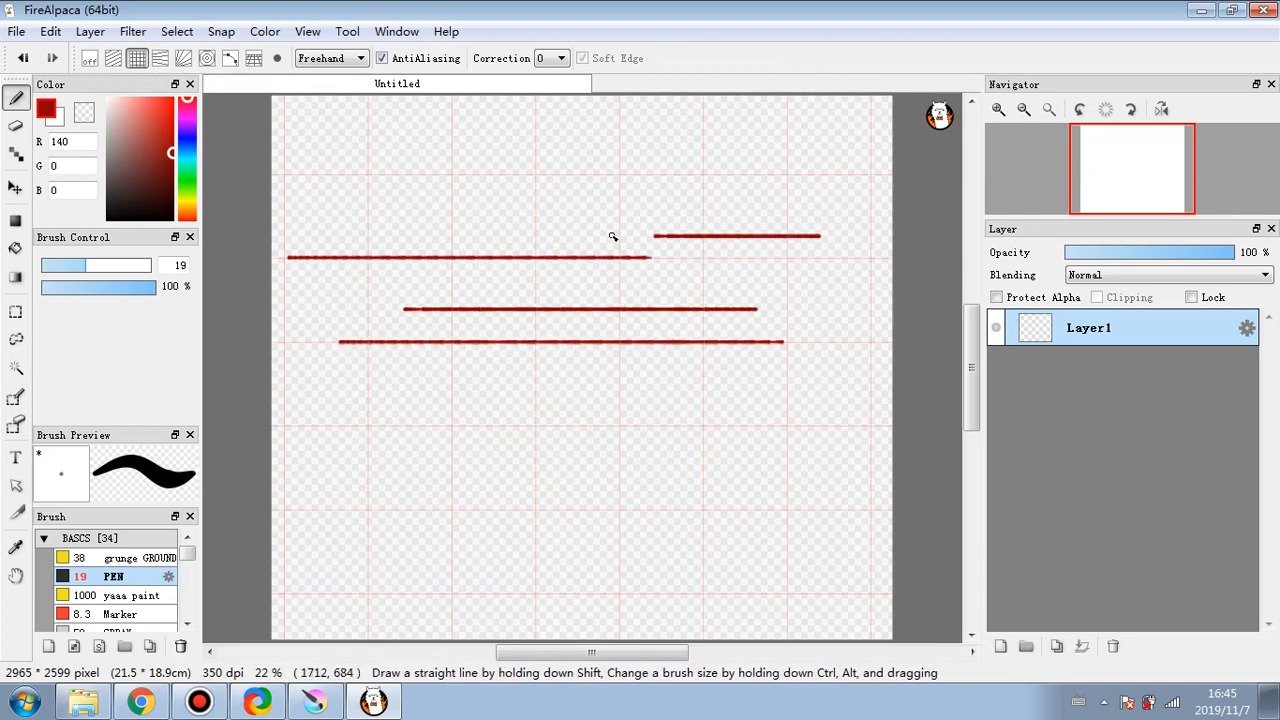
pyautogui.moveTo(403, 216); pyautogui.dragTo(848, 216)
pyautogui.moveTo(719, 404); pyautogui.dragTo(893, 404)
pyautogui.moveTo(736, 432); pyautogui.dragTo(893, 432)
pyautogui.moveTo(376, 488); pyautogui.dragTo(671, 488)
pyautogui.moveTo(496, 496); pyautogui.dragTo(637, 496)
pyautogui.moveTo(337, 189); pyautogui.dragTo(367, 189)
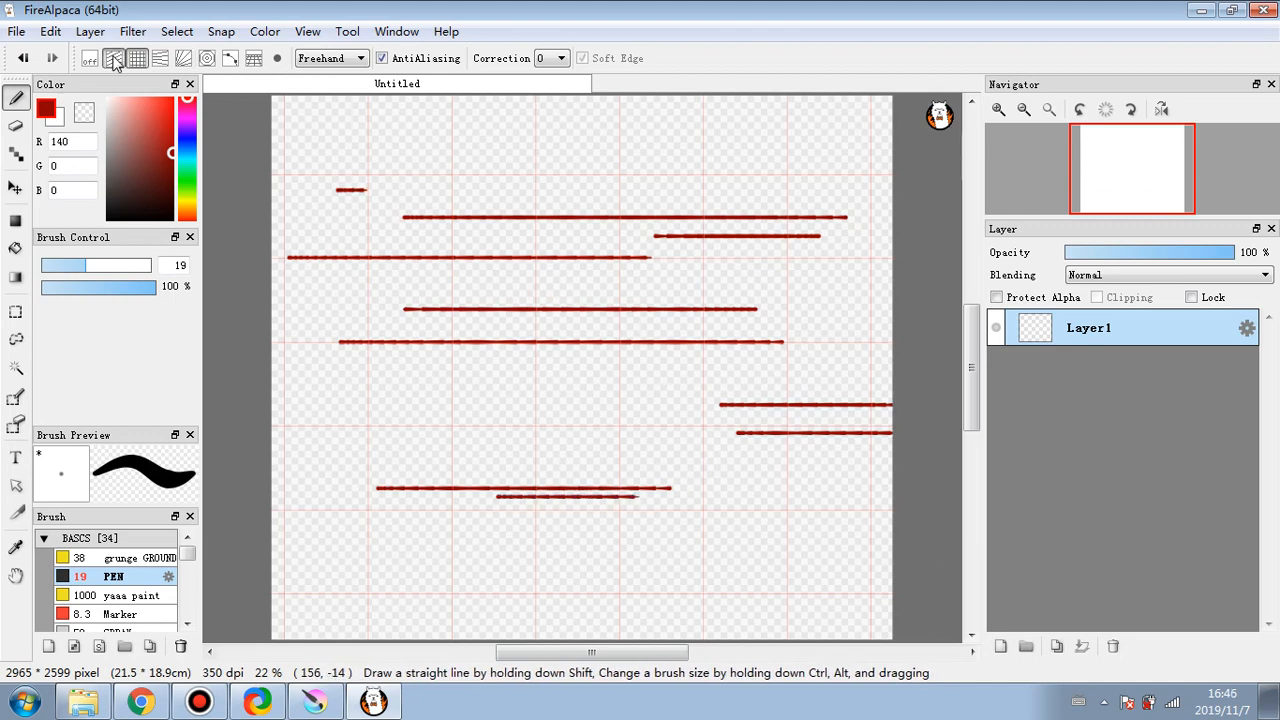
# - Switch to Parallel Snap and redefine its guide direction as a slight upward slope to the right
pyautogui.click(114, 59)
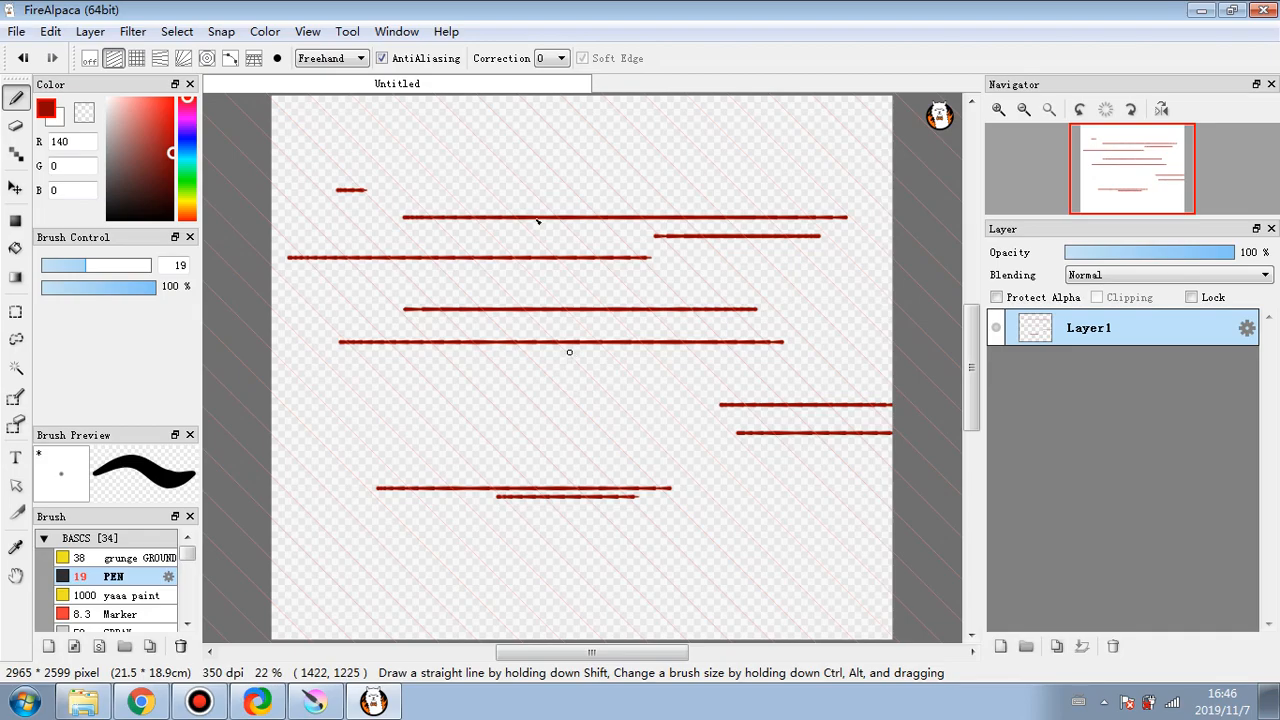
pyautogui.click(277, 58)
pyautogui.moveTo(581, 367)
pyautogui.mouseDown()
pyautogui.moveTo(343, 177)
pyautogui.moveTo(551, 140)
pyautogui.moveTo(772, 318)
pyautogui.moveTo(566, 278)
pyautogui.moveTo(774, 337)
pyautogui.moveTo(790, 390)
pyautogui.moveTo(747, 290)
pyautogui.moveTo(788, 351)
pyautogui.mouseUp()
# - Draw several long red lines that follow the gently tilted parallel guides
pyautogui.moveTo(318, 430); pyautogui.dragTo(900, 382)
pyautogui.moveTo(766, 355)
pyautogui.mouseDown()
pyautogui.moveTo(291, 388)
pyautogui.moveTo(849, 312)
pyautogui.mouseUp()
pyautogui.moveTo(323, 296); pyautogui.dragTo(892, 257)
pyautogui.moveTo(396, 221); pyautogui.dragTo(637, 204)
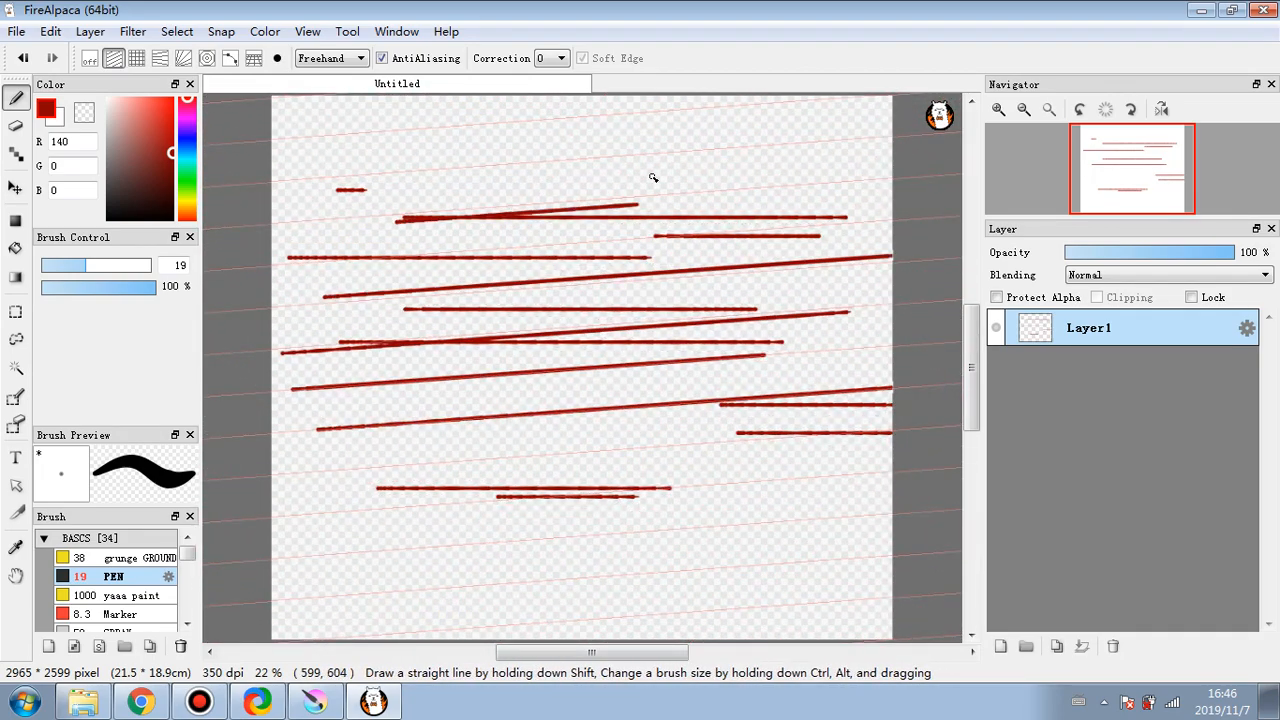
# - Undo the tilted and horizontal red lines until the canvas is empty
pyautogui.tripleClick(23, 58)
pyautogui.tripleClick(23, 58)
pyautogui.doubleClick(23, 58)
pyautogui.click(48, 31)
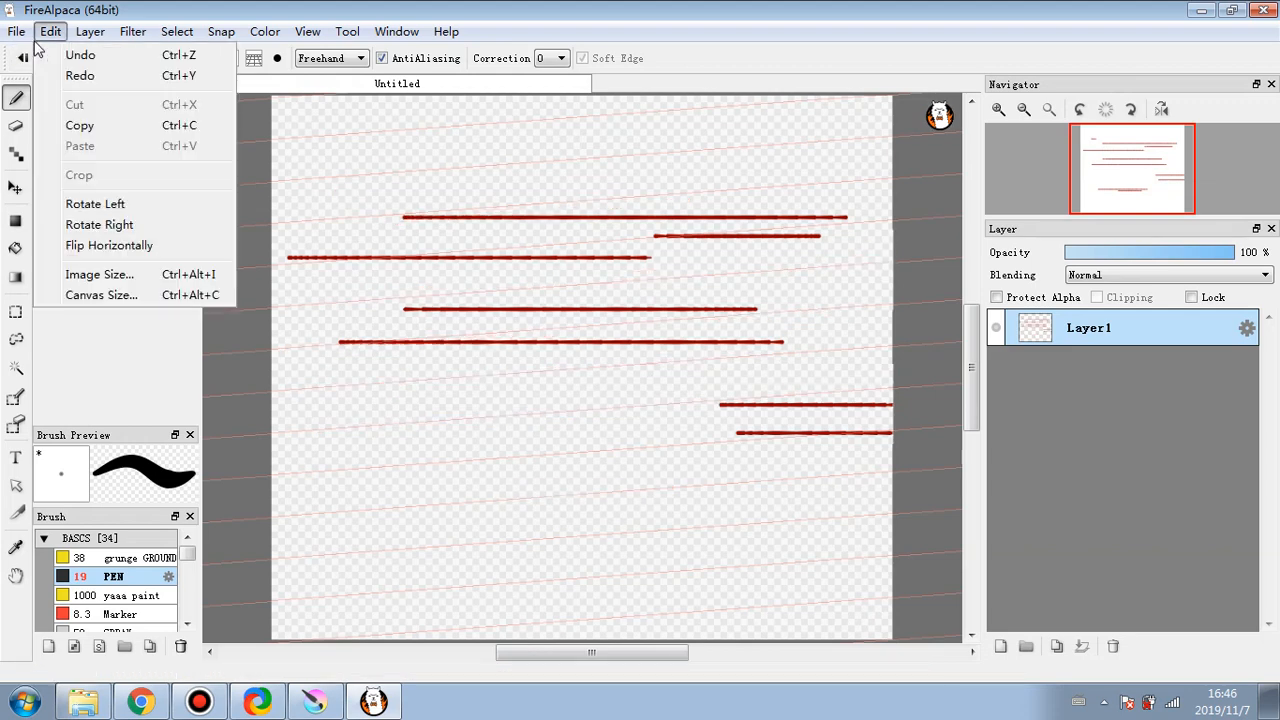
pyautogui.click(31, 59)
pyautogui.click(31, 59)
pyautogui.tripleClick(31, 59)
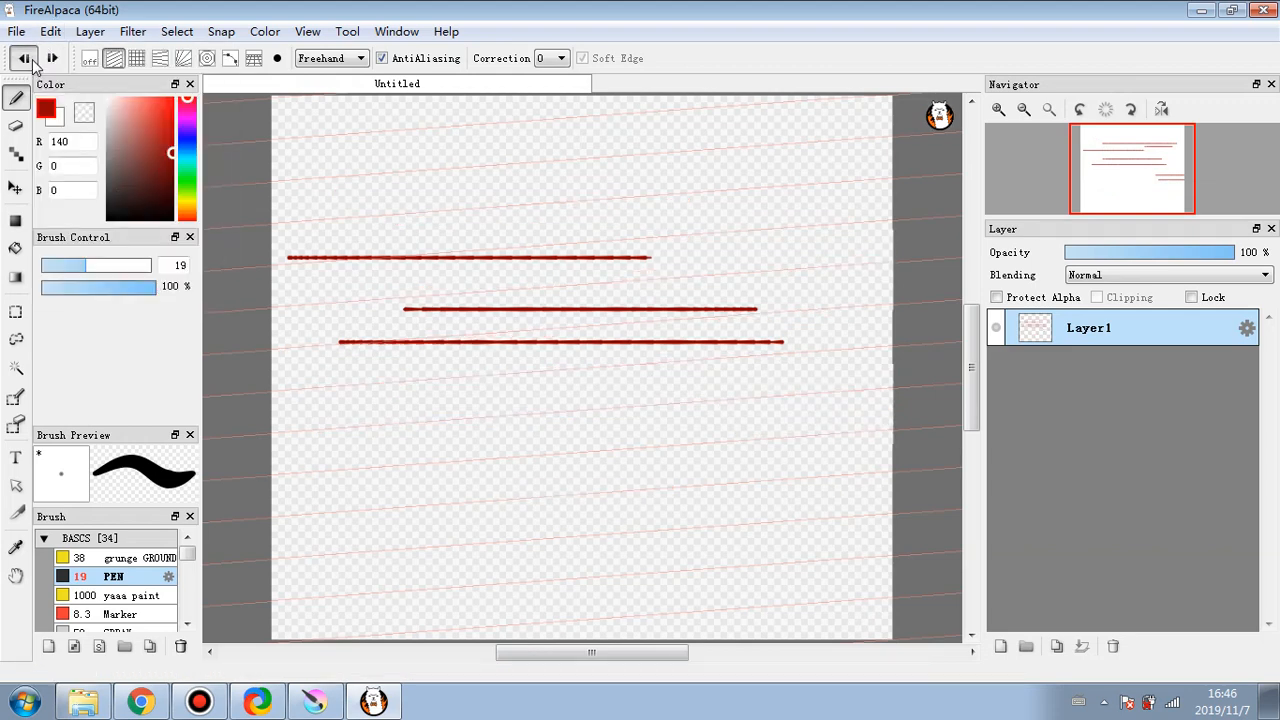
pyautogui.tripleClick(31, 59)
# - Turn on Vanishing Point Snap and define a vanishing point near the canvas's upper-right corner with two guide lines
pyautogui.click(160, 58)
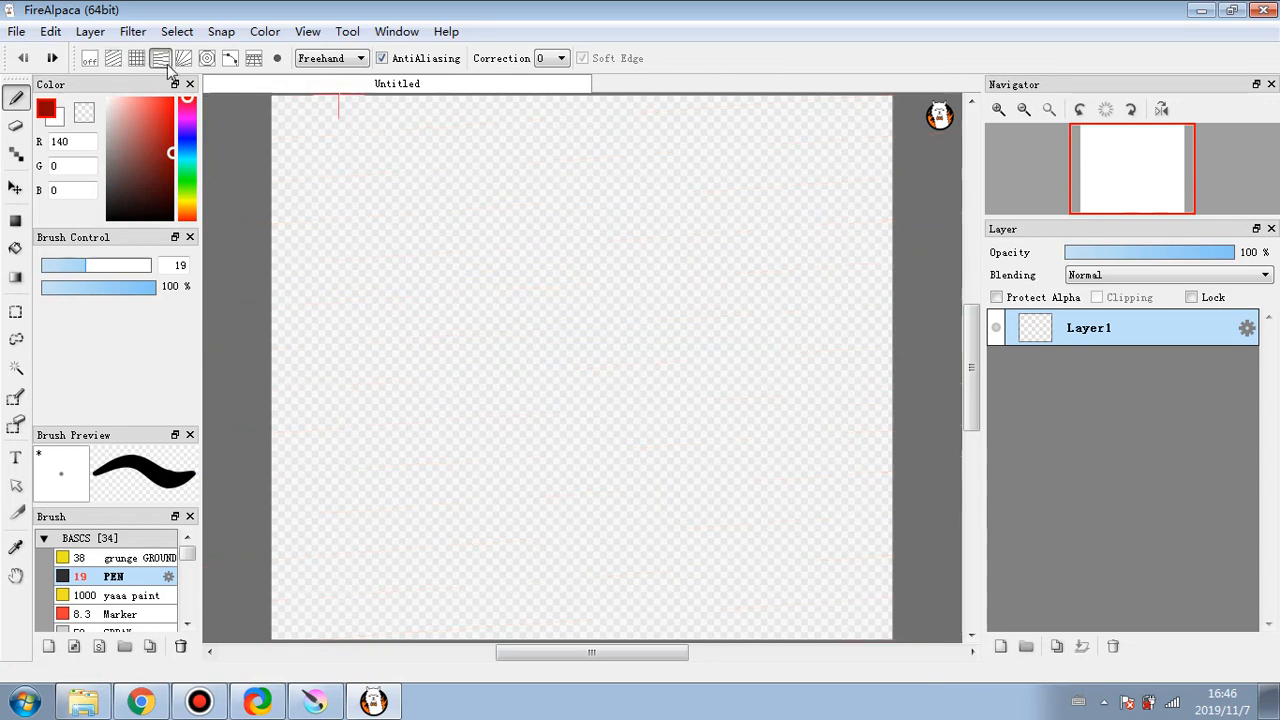
pyautogui.click(364, 313)
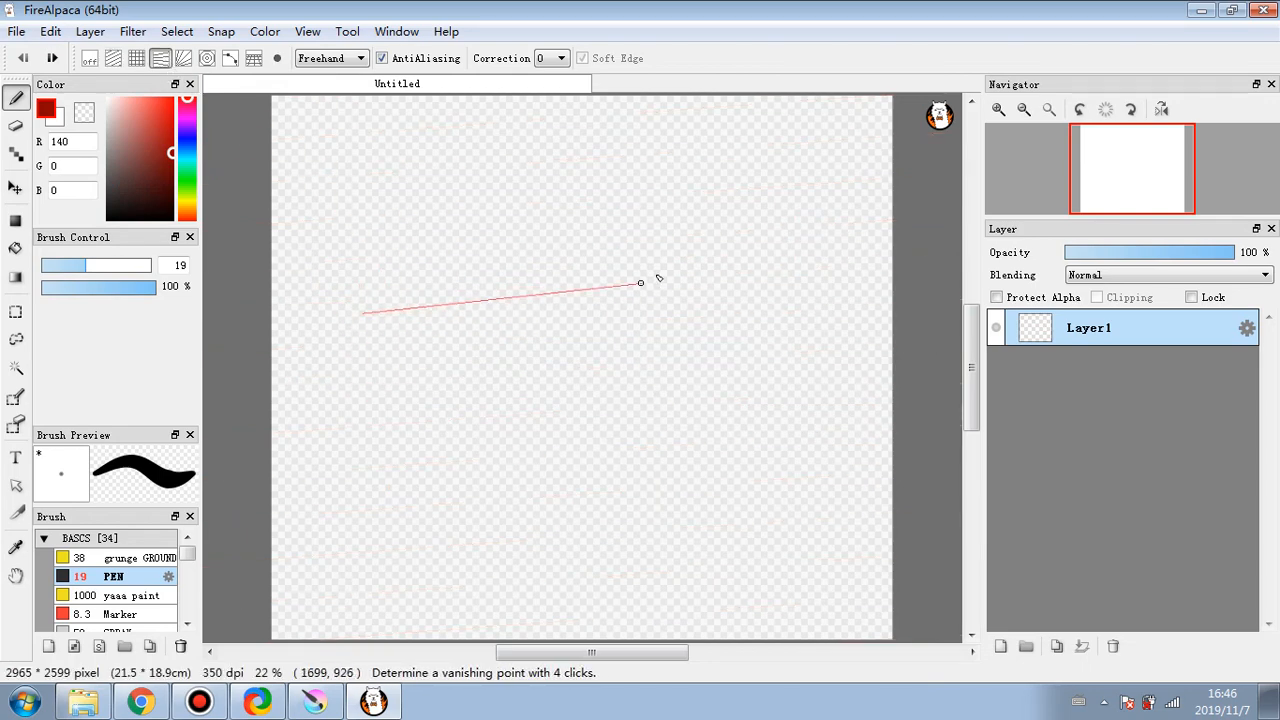
pyautogui.click(748, 202)
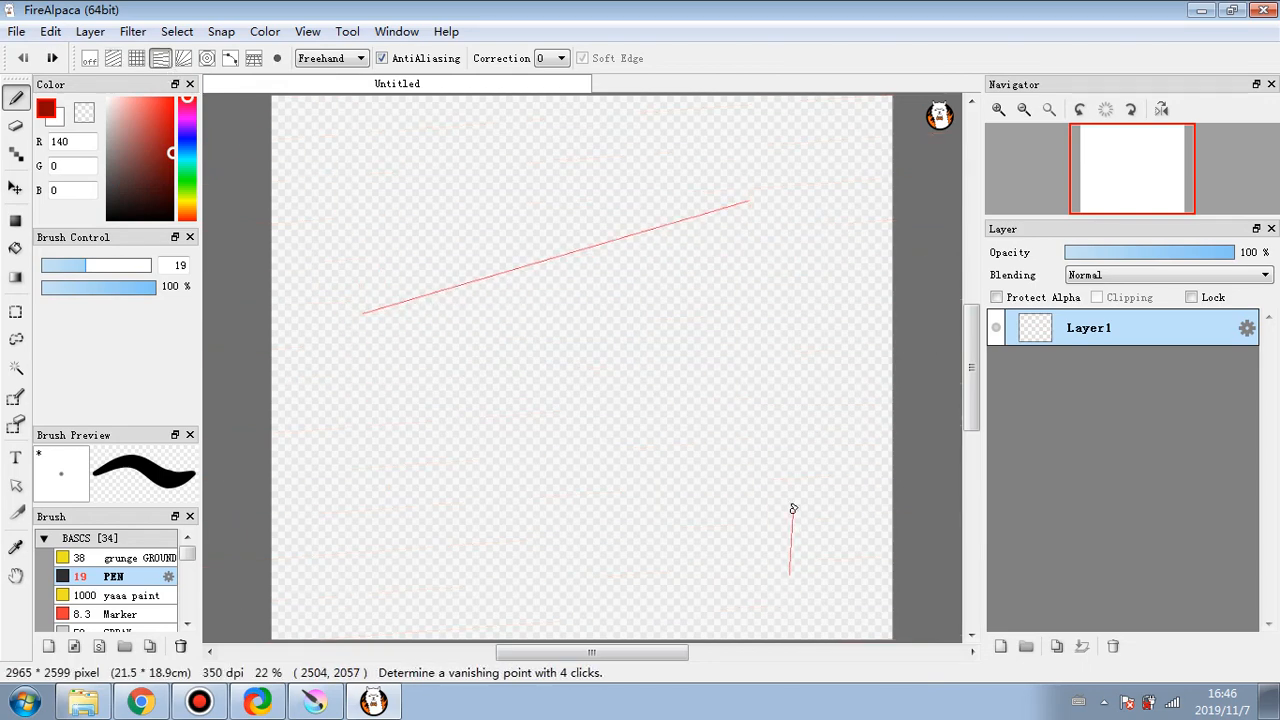
pyautogui.click(837, 251)
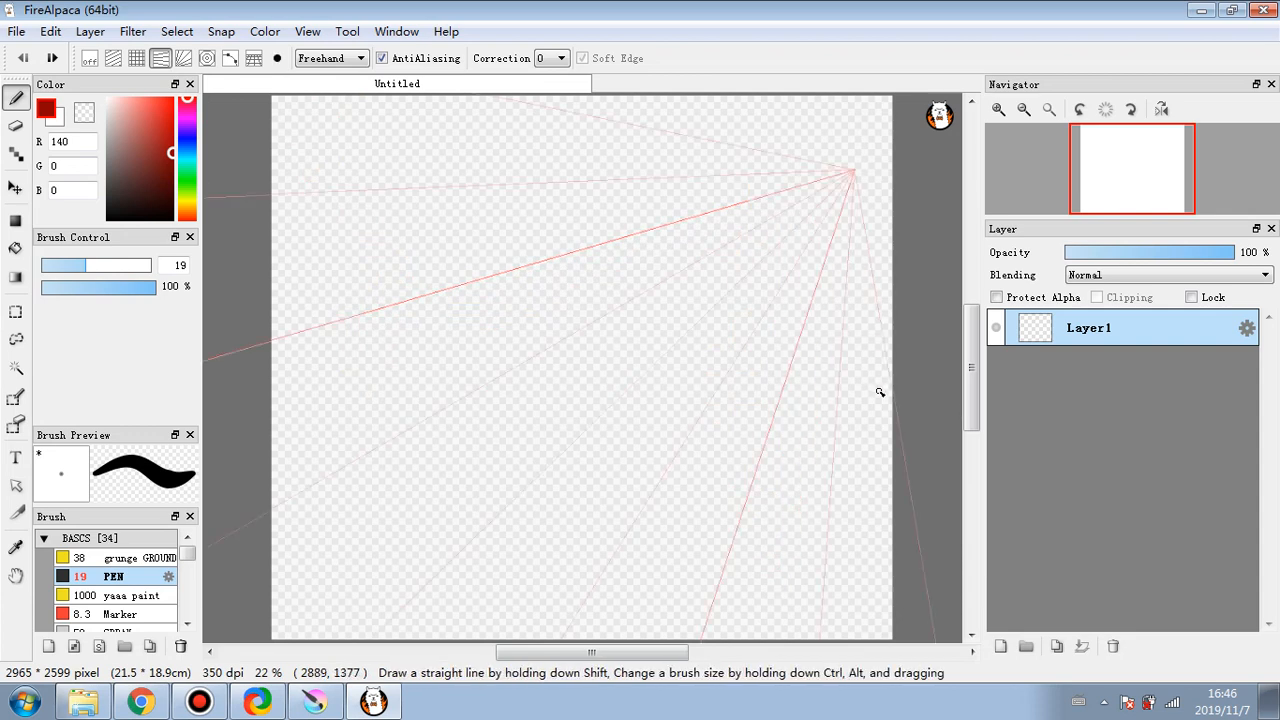
# - Reset the vanishing point with two new guide lines that converge beyond the canvas's left edge
pyautogui.click(277, 60)
pyautogui.click(355, 481)
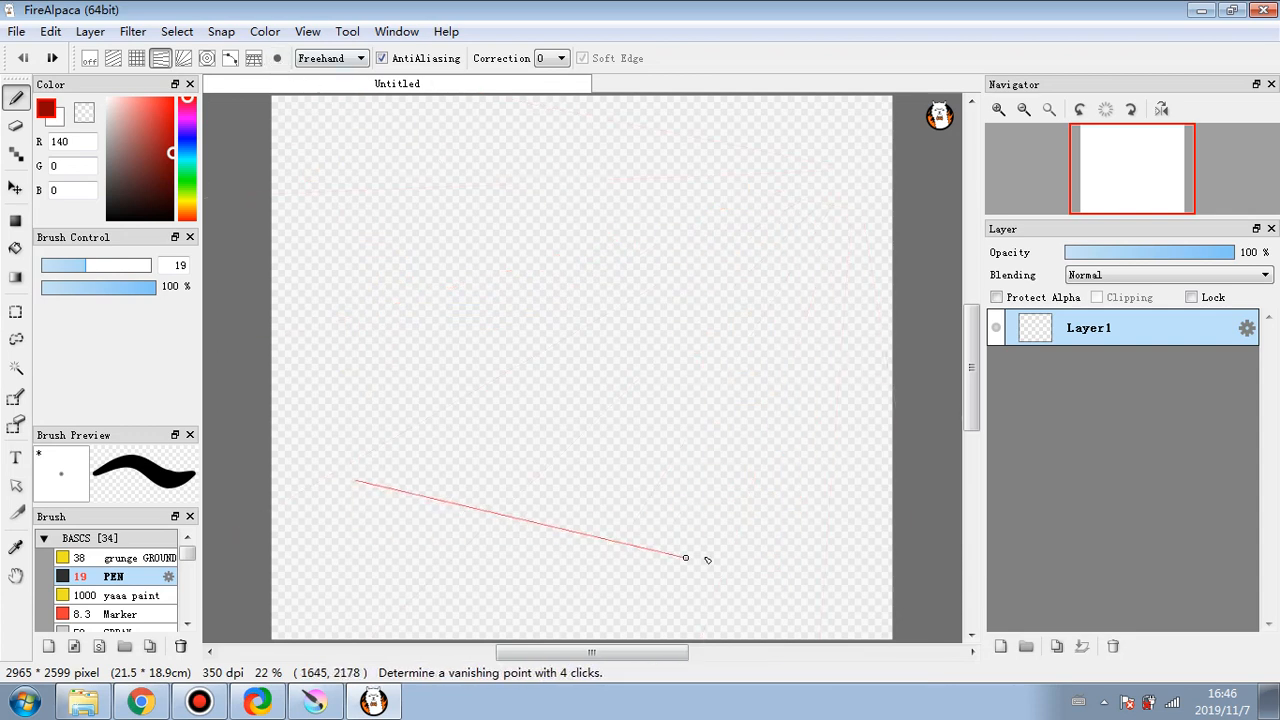
pyautogui.click(812, 524)
pyautogui.click(831, 251)
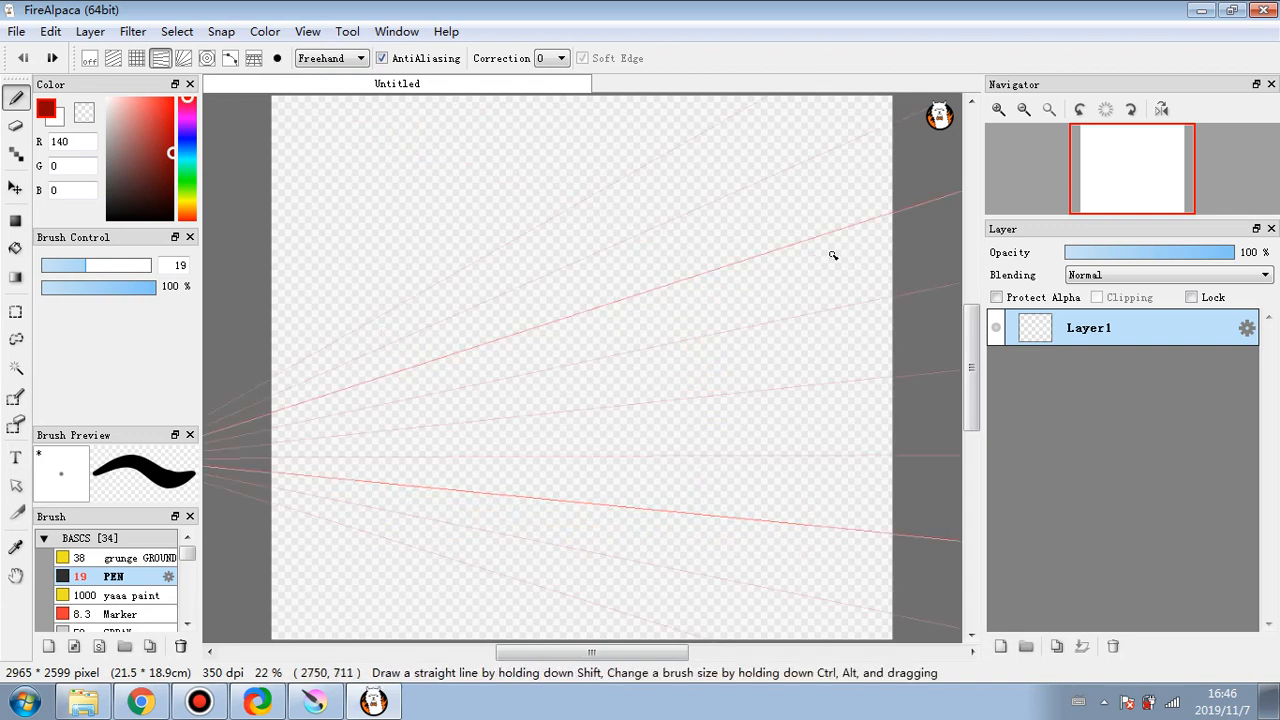
# - Draw five red perspective lines that converge towards the vanishing point beyond the left edge
pyautogui.moveTo(355, 350); pyautogui.dragTo(755, 163)
pyautogui.moveTo(762, 539)
pyautogui.mouseDown()
pyautogui.moveTo(706, 534)
pyautogui.moveTo(200, 472)
pyautogui.mouseUp()
pyautogui.moveTo(879, 479); pyautogui.dragTo(265, 452)
pyautogui.moveTo(808, 280); pyautogui.dragTo(210, 437)
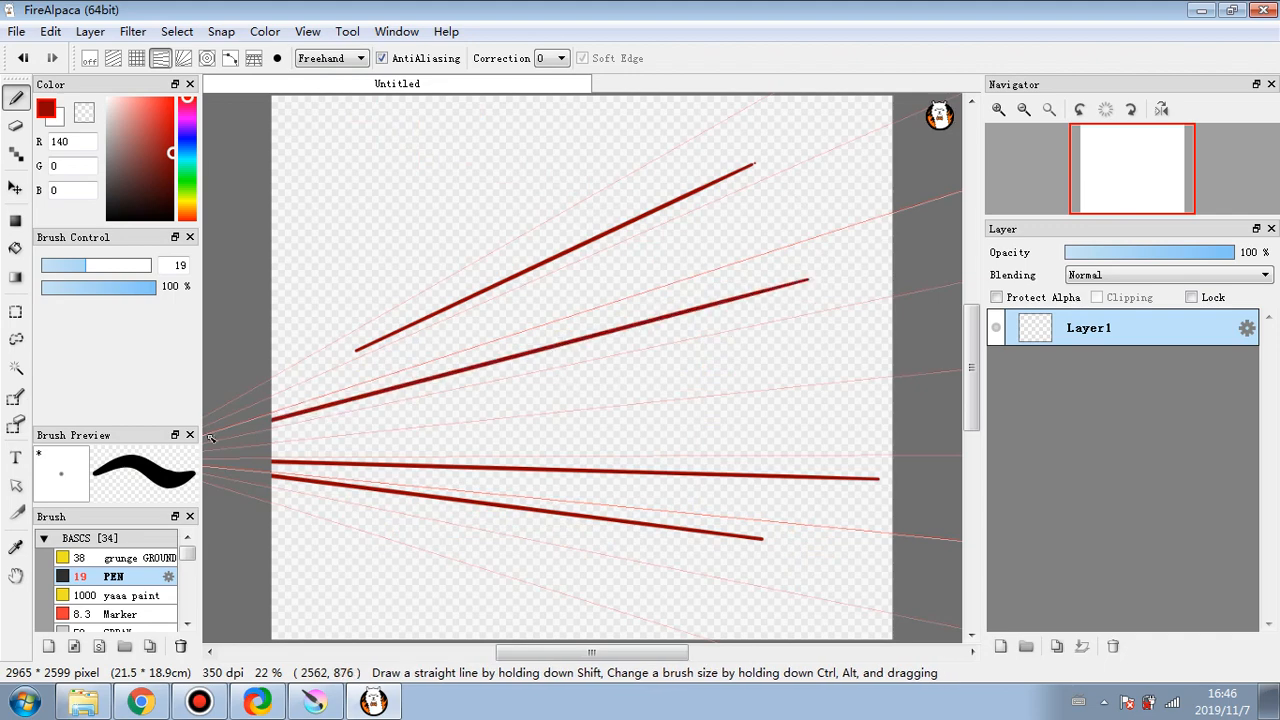
pyautogui.moveTo(649, 148); pyautogui.dragTo(304, 354)
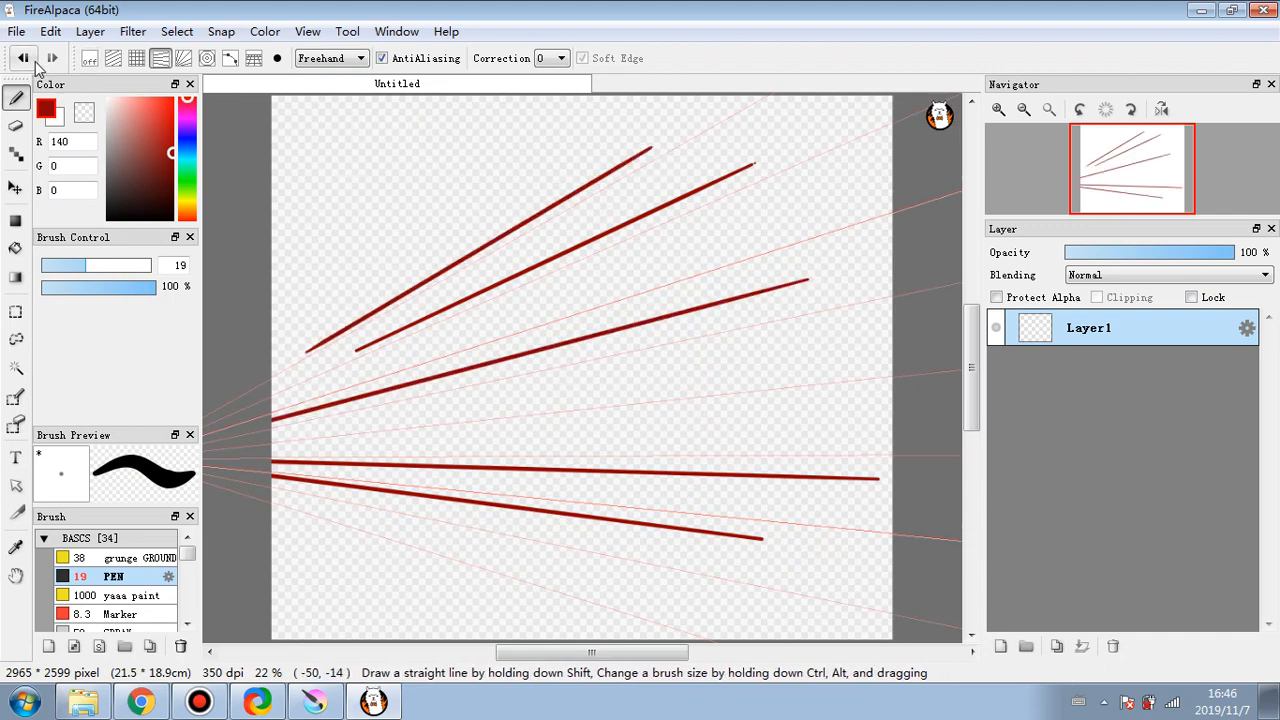
# - Undo all the red perspective lines drawn towards the vanishing point
pyautogui.click(30, 57)
pyautogui.click(30, 57)
pyautogui.click(30, 57)
pyautogui.click(30, 57)
pyautogui.click(36, 53)
pyautogui.click(44, 54)
pyautogui.click(35, 57)
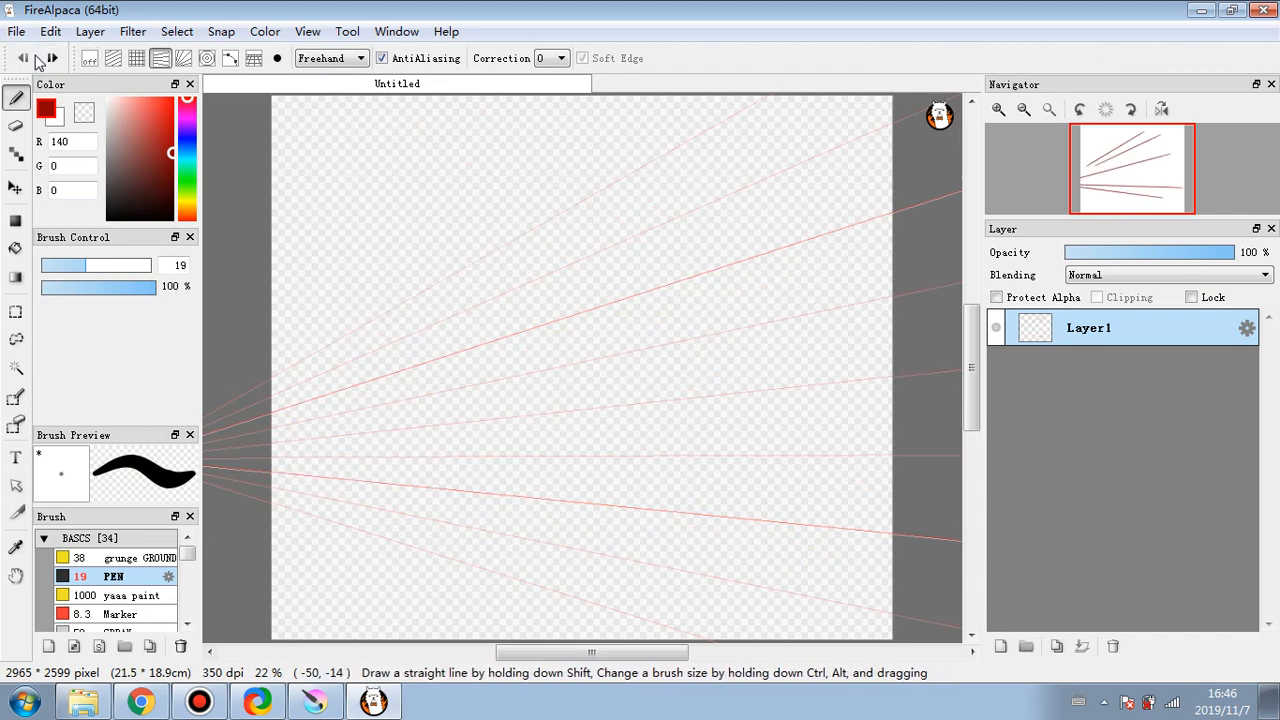
# - Turn on Radial Snap with its centre slightly above and left of the canvas's middle, and close the advertisement pop-up
pyautogui.click(184, 58)
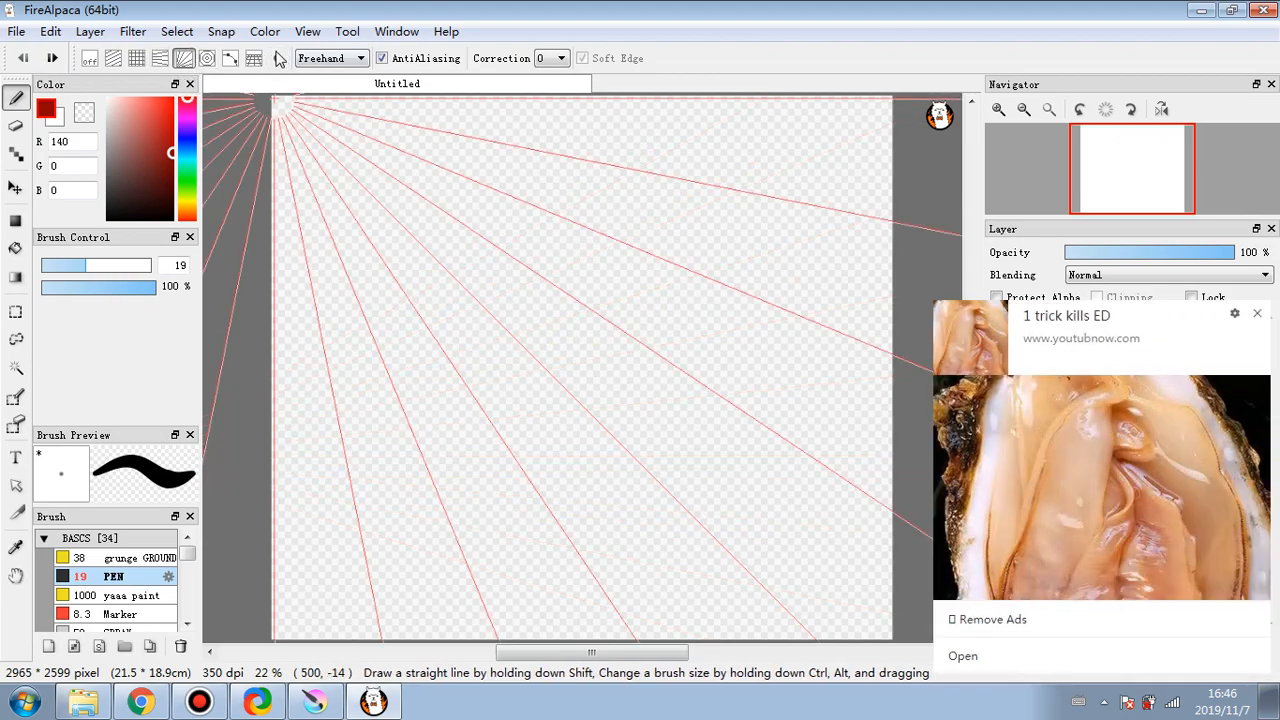
pyautogui.moveTo(277, 98); pyautogui.dragTo(617, 253)
pyautogui.click(603, 403)
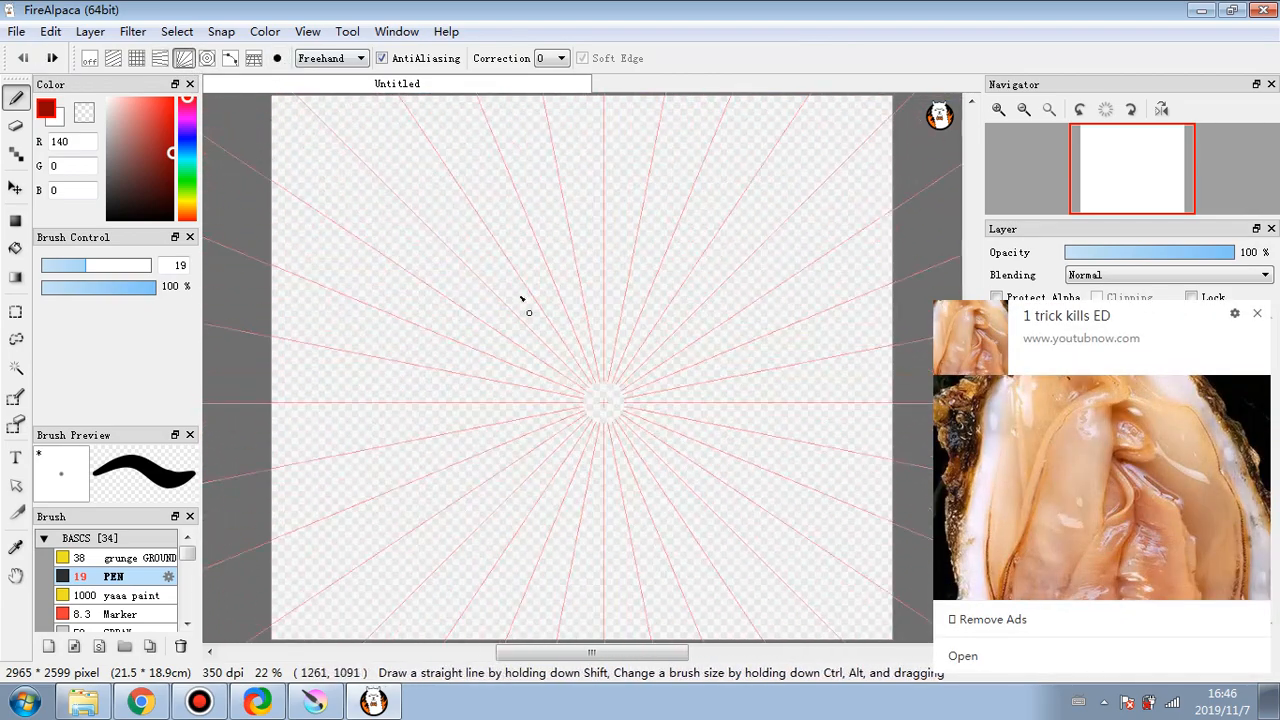
pyautogui.click(279, 59)
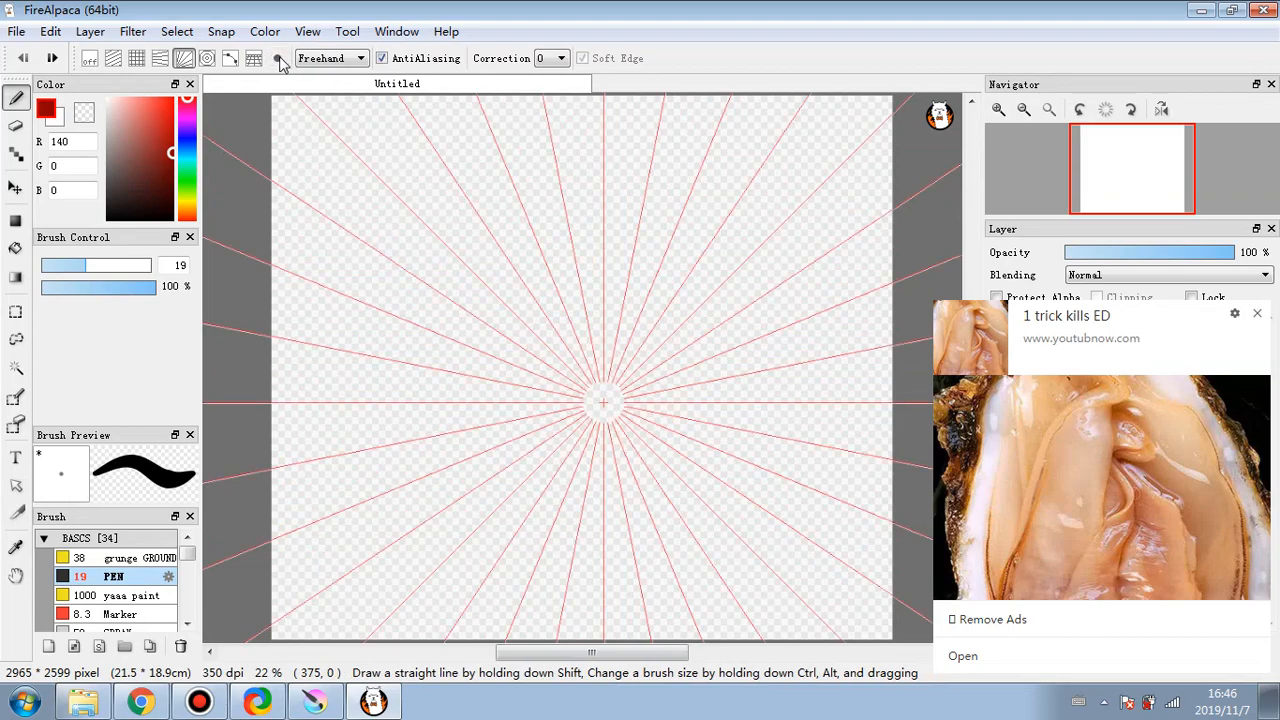
pyautogui.click(523, 357)
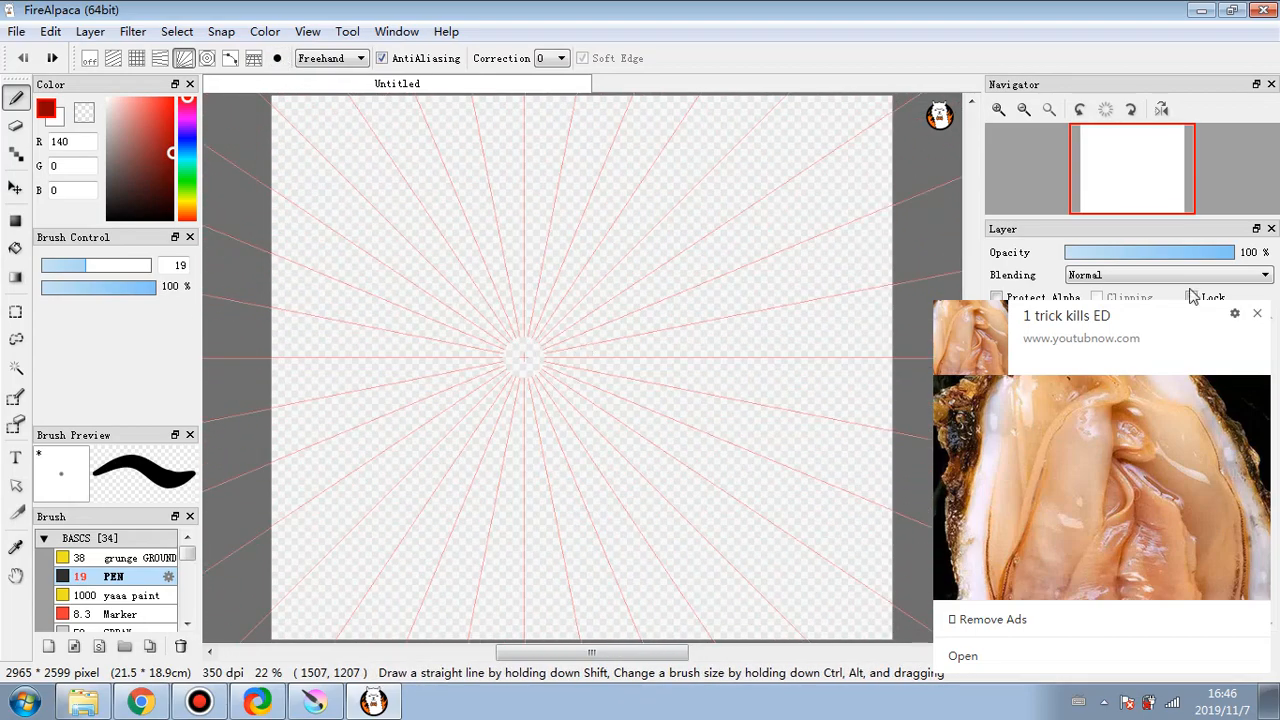
pyautogui.click(1258, 315)
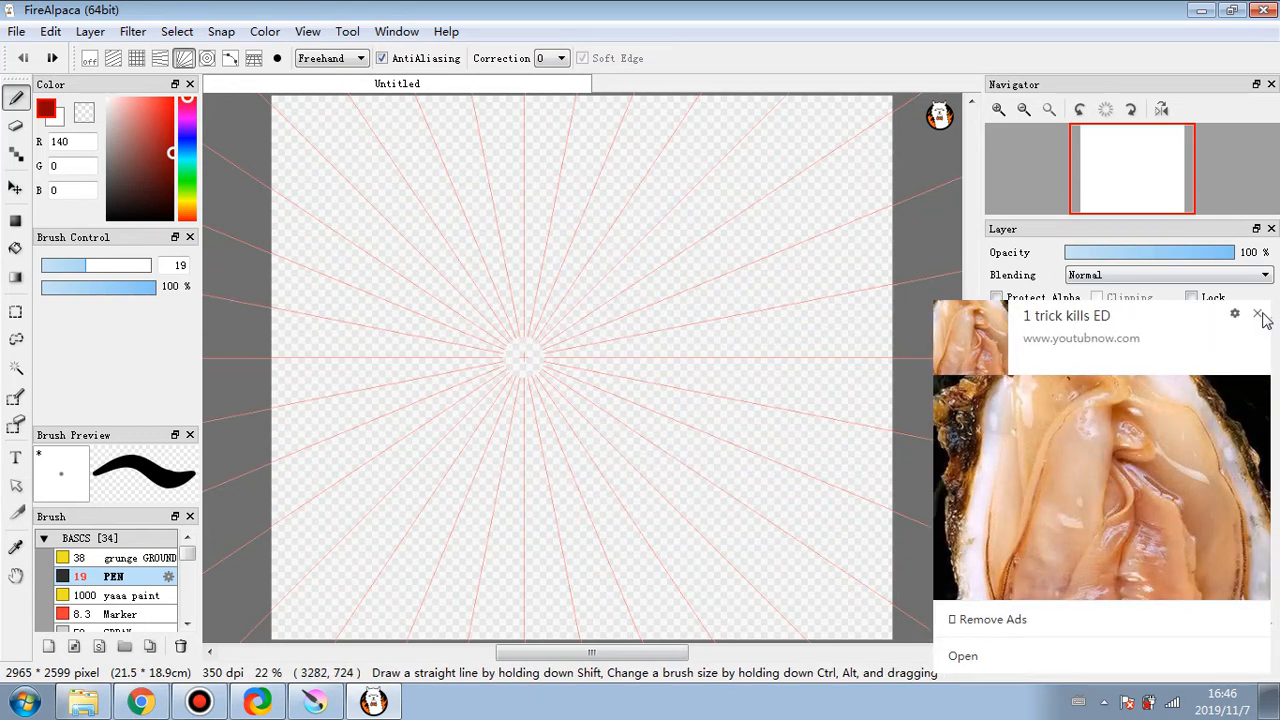
pyautogui.click(1258, 315)
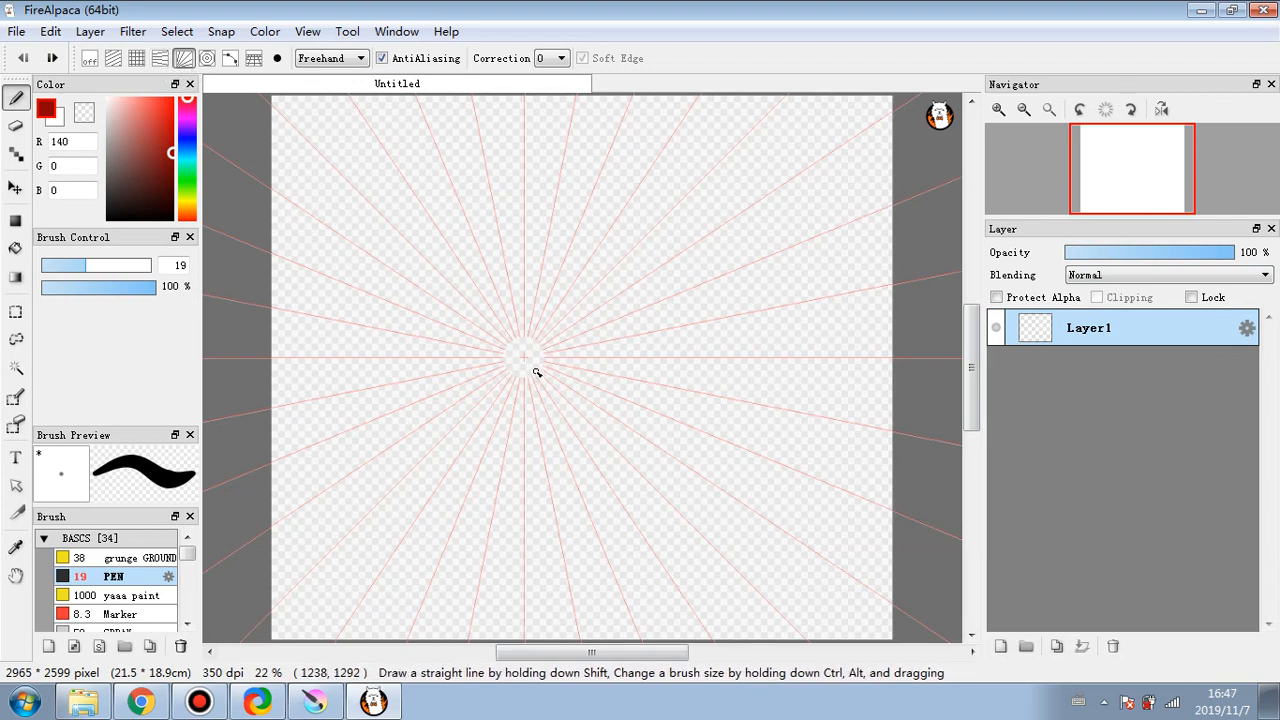
# - Draw about ten straight red pen lines radiating in all directions from the radial guide's centre
pyautogui.moveTo(272, 191)
pyautogui.mouseDown()
pyautogui.moveTo(477, 340)
pyautogui.moveTo(404, 242)
pyautogui.mouseUp()
pyautogui.moveTo(360, 108); pyautogui.dragTo(491, 318)
pyautogui.moveTo(522, 404)
pyautogui.mouseDown()
pyautogui.moveTo(519, 636)
pyautogui.moveTo(560, 617)
pyautogui.moveTo(366, 569)
pyautogui.mouseUp()
pyautogui.moveTo(554, 386); pyautogui.dragTo(830, 636)
pyautogui.moveTo(566, 348); pyautogui.dragTo(892, 285)
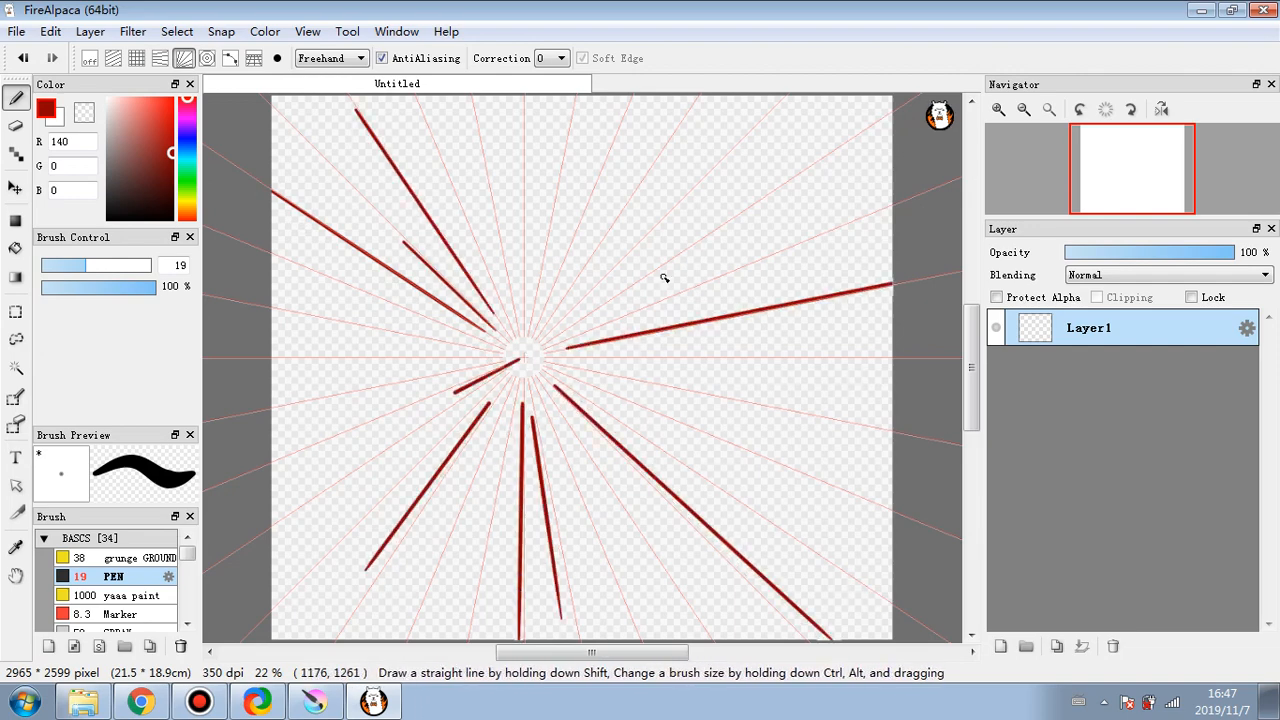
pyautogui.moveTo(520, 359)
pyautogui.mouseDown()
pyautogui.moveTo(272, 488)
pyautogui.moveTo(753, 122)
pyautogui.mouseUp()
pyautogui.moveTo(552, 274); pyautogui.dragTo(610, 97)
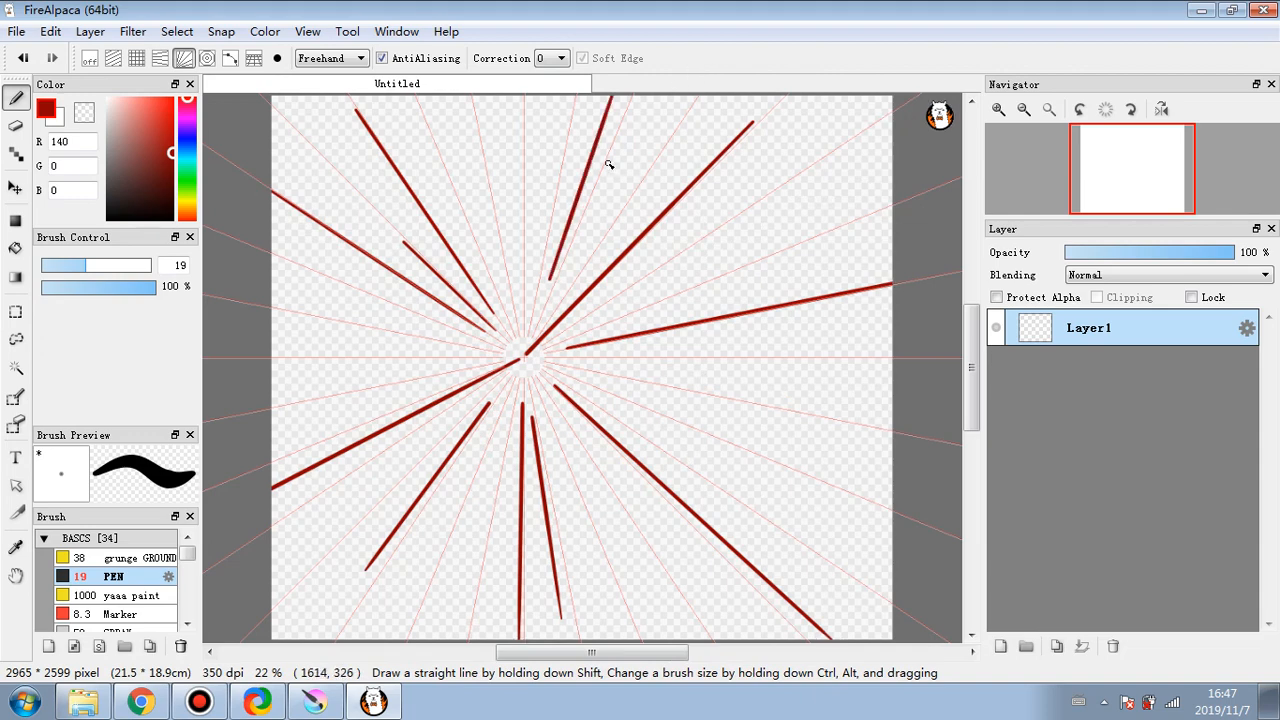
# - Undo all the red lines radiating from the snap centre
pyautogui.click(23, 58)
pyautogui.click(23, 58)
pyautogui.click(23, 58)
pyautogui.click(23, 58)
pyautogui.click(17, 32)
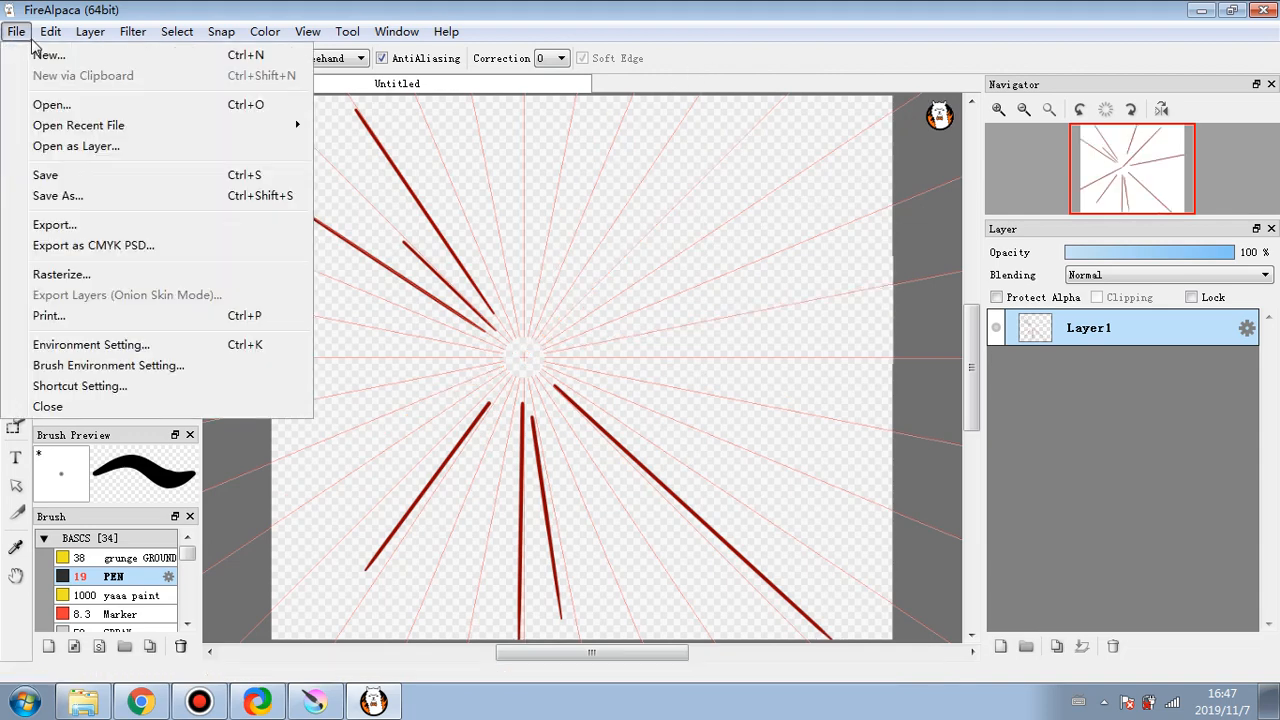
pyautogui.click(28, 38)
pyautogui.click(23, 58)
pyautogui.click(23, 58)
pyautogui.click(23, 58)
pyautogui.click(23, 58)
pyautogui.click(23, 58)
pyautogui.click(23, 58)
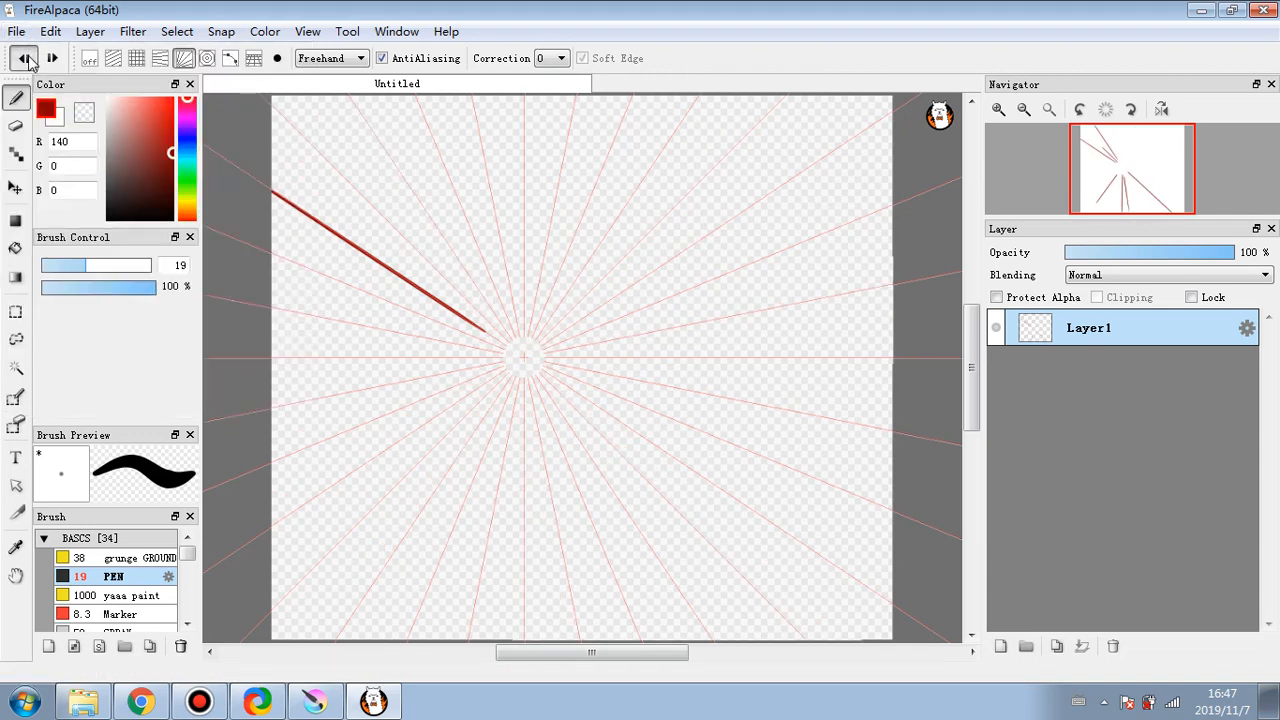
pyautogui.click(23, 58)
# - Turn on the concentric circle snap and reset its centre to a point slightly left of the canvas's middle
pyautogui.click(207, 58)
pyautogui.click(278, 58)
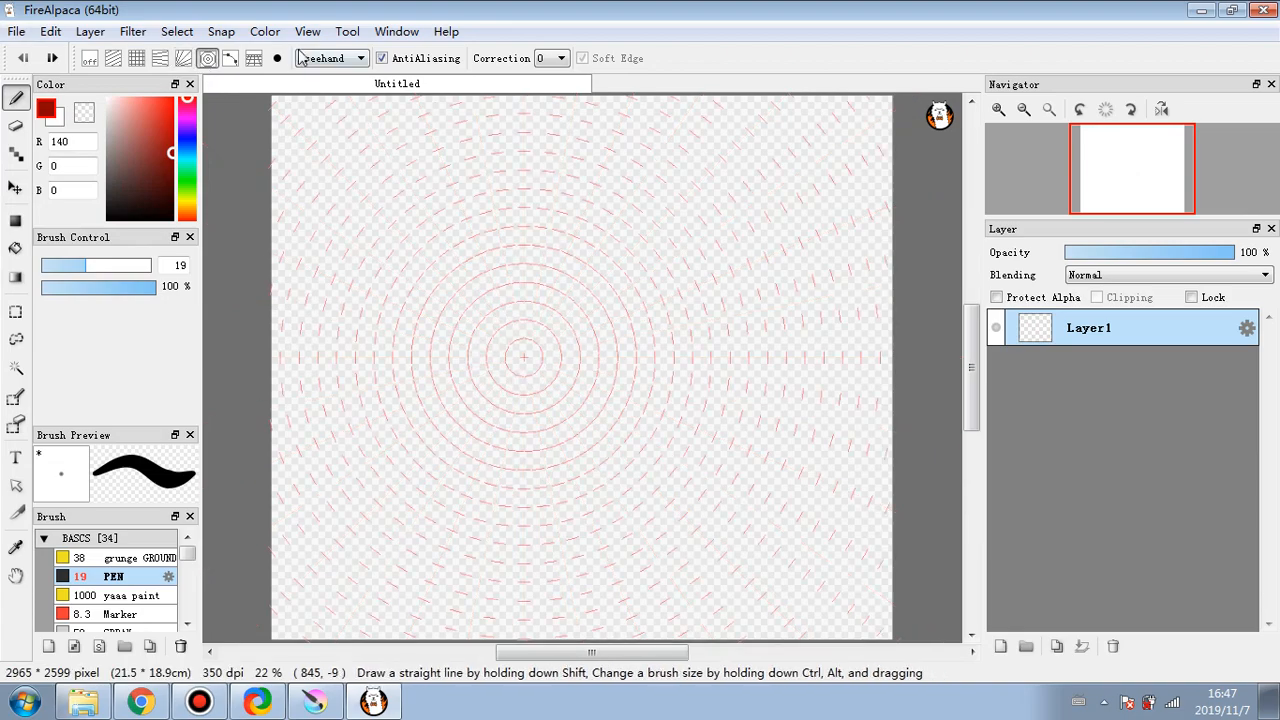
pyautogui.click(500, 380)
# - Draw several concentric red circles and arcs of increasing radius along the circular guides
pyautogui.moveTo(447, 352)
pyautogui.mouseDown()
pyautogui.moveTo(523, 289)
pyautogui.moveTo(527, 511)
pyautogui.moveTo(606, 451)
pyautogui.moveTo(594, 352)
pyautogui.moveTo(579, 364)
pyautogui.moveTo(458, 311)
pyautogui.moveTo(553, 357)
pyautogui.mouseUp()
pyautogui.moveTo(438, 520)
pyautogui.mouseDown()
pyautogui.moveTo(314, 386)
pyautogui.moveTo(616, 480)
pyautogui.mouseUp()
pyautogui.moveTo(355, 232)
pyautogui.mouseDown()
pyautogui.moveTo(731, 442)
pyautogui.moveTo(308, 466)
pyautogui.moveTo(643, 529)
pyautogui.moveTo(395, 242)
pyautogui.mouseUp()
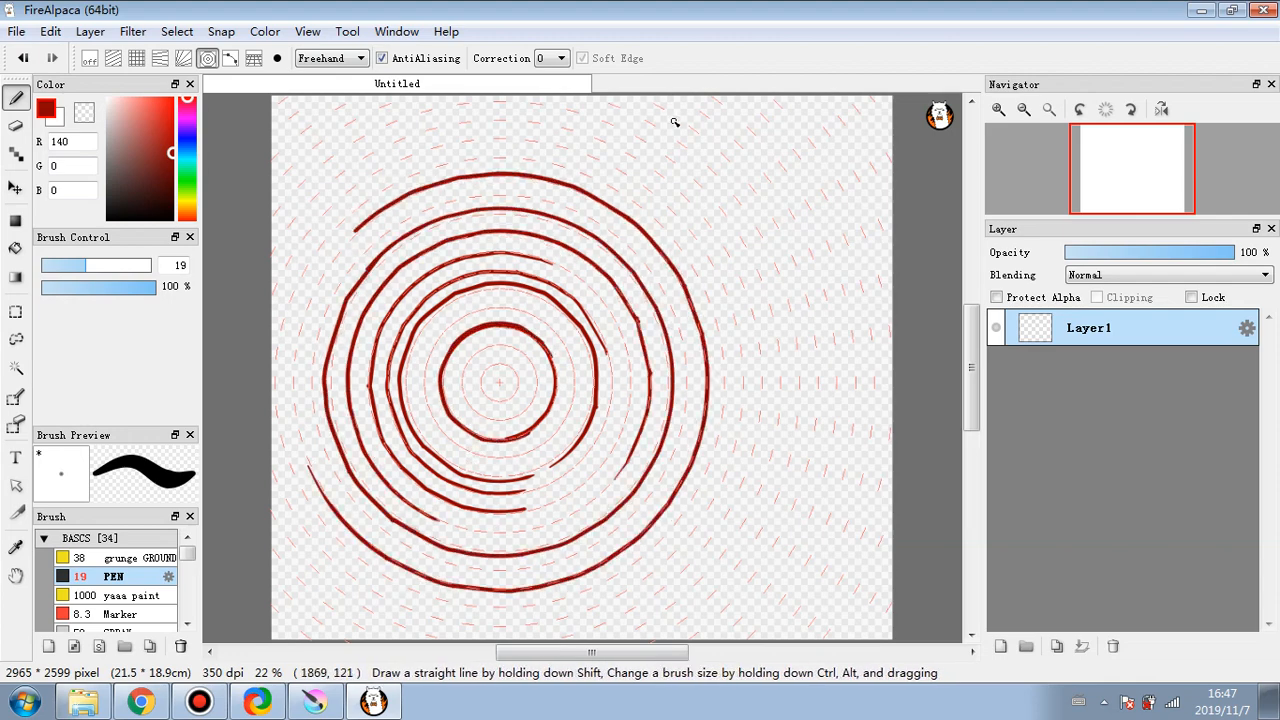
# - Set the pen's stroke correction to 13 and turn snapping off
pyautogui.click(558, 58)
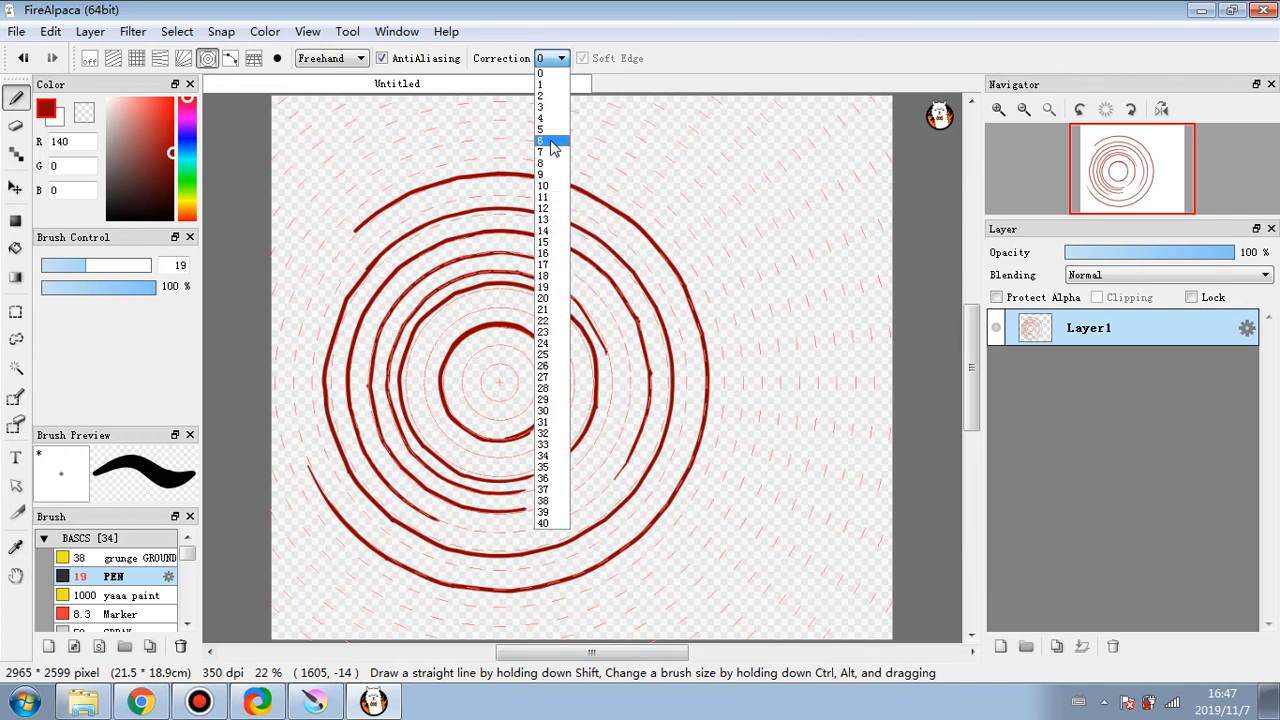
pyautogui.click(555, 219)
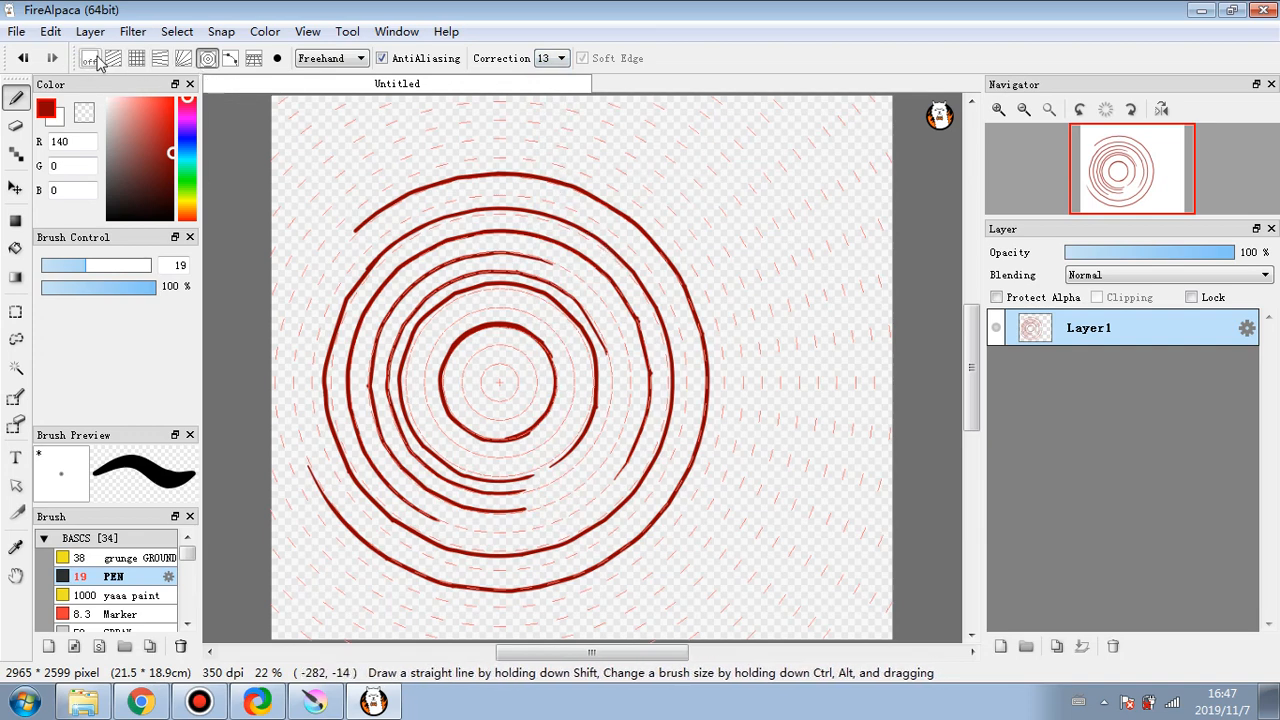
pyautogui.click(89, 60)
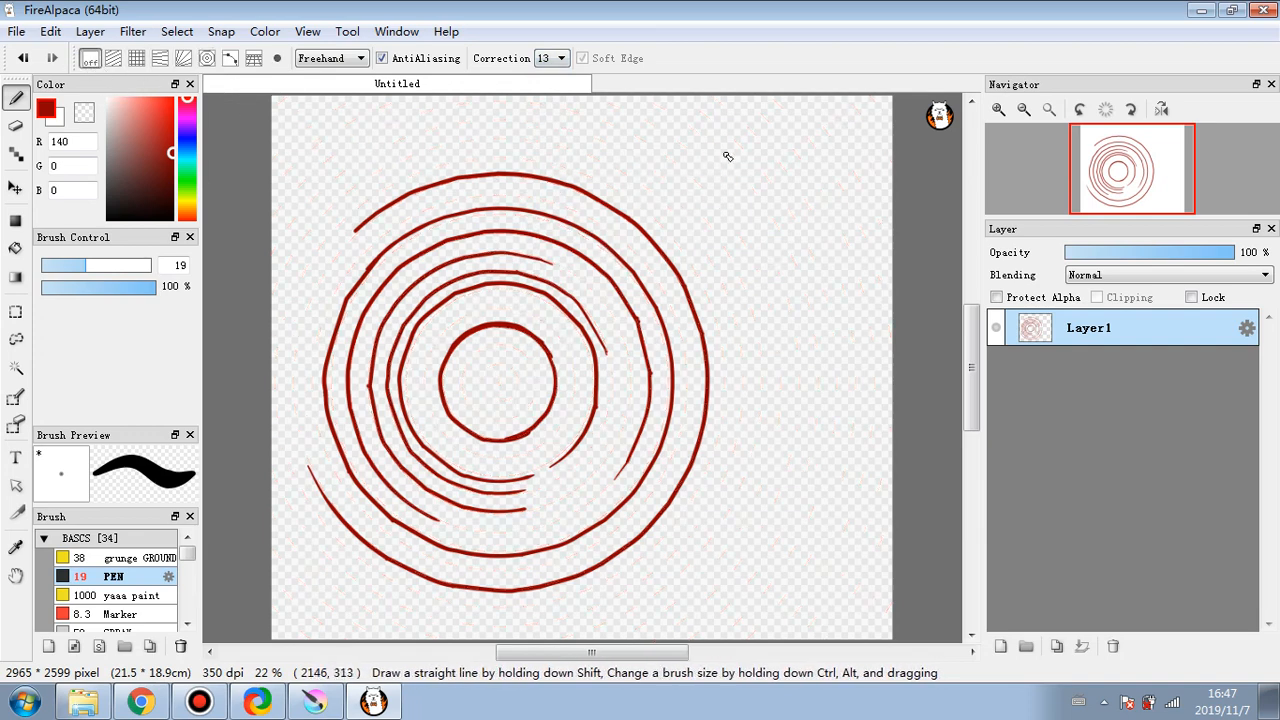
# - Draw two tall S-shaped freehand curves on the right half of the canvas, overlapping the outer circles
pyautogui.moveTo(725, 370)
pyautogui.mouseDown()
pyautogui.moveTo(800, 586)
pyautogui.moveTo(862, 565)
pyautogui.mouseUp()
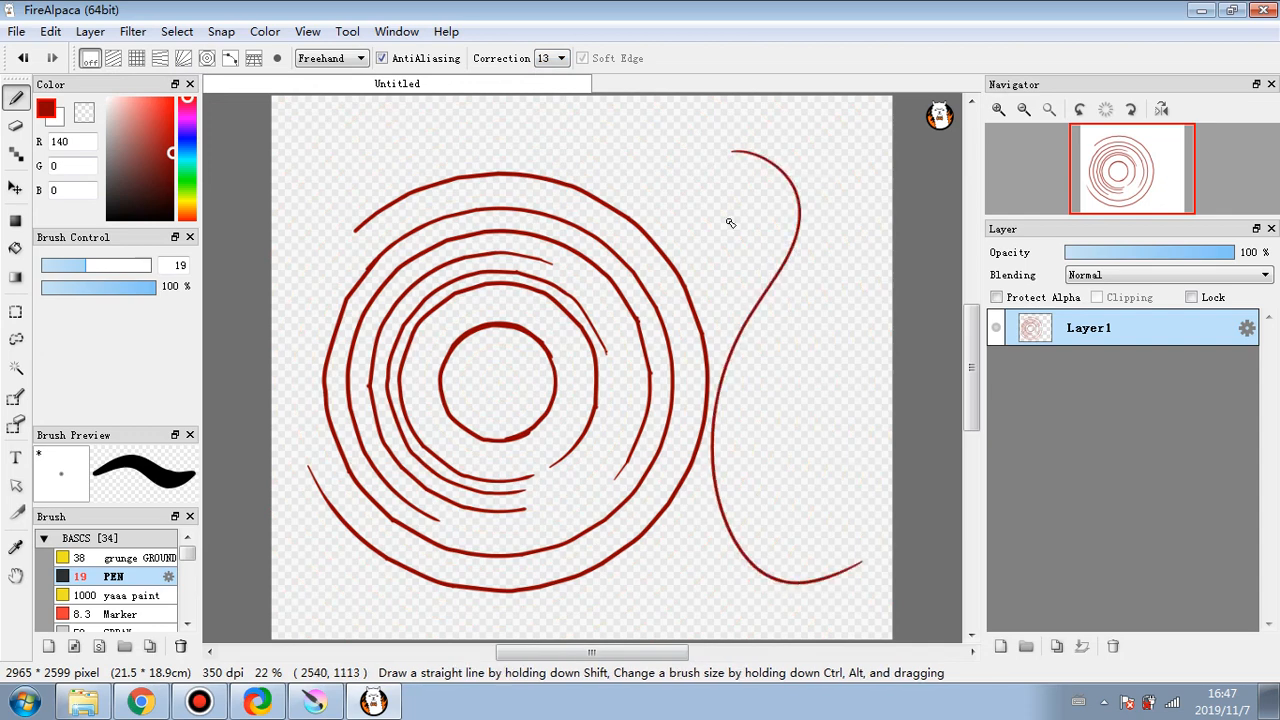
pyautogui.moveTo(633, 143)
pyautogui.mouseDown()
pyautogui.moveTo(691, 137)
pyautogui.moveTo(686, 300)
pyautogui.mouseUp()
pyautogui.moveTo(650, 370); pyautogui.dragTo(745, 605)
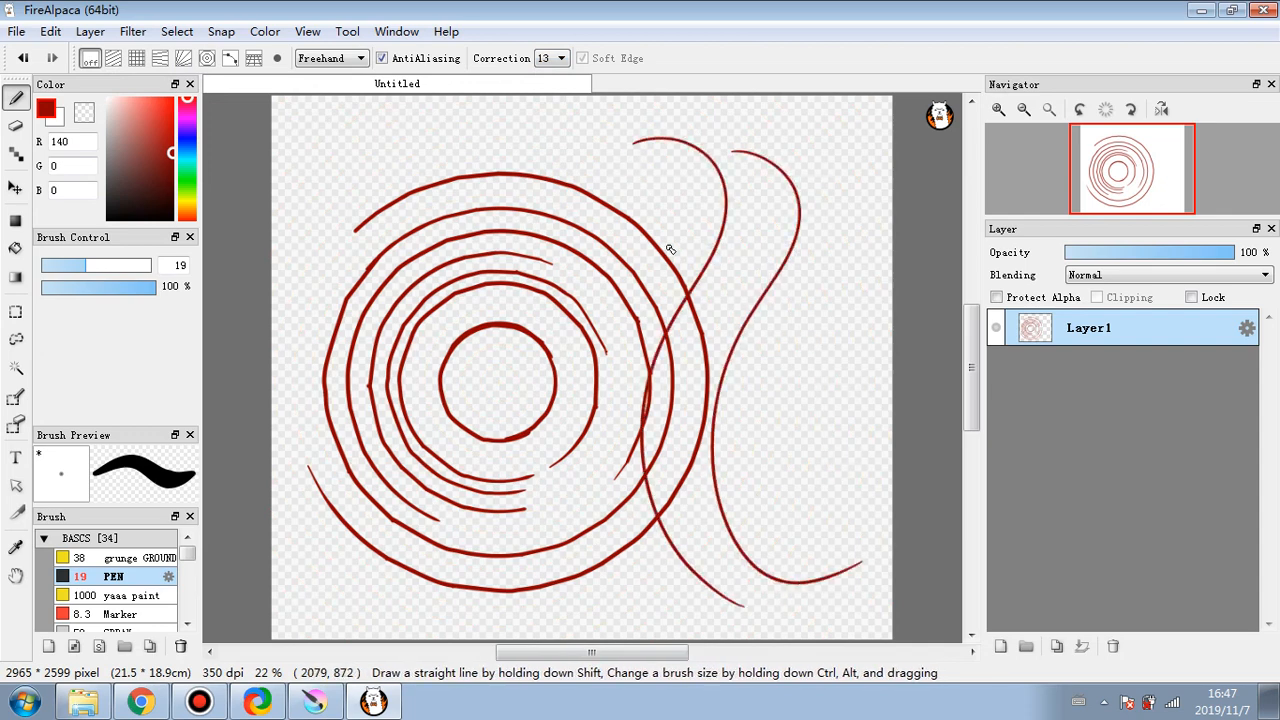
# - Set the stroke correction to 27 and draw looping freehand curves over the right side of the canvas
pyautogui.click(558, 59)
pyautogui.click(543, 355)
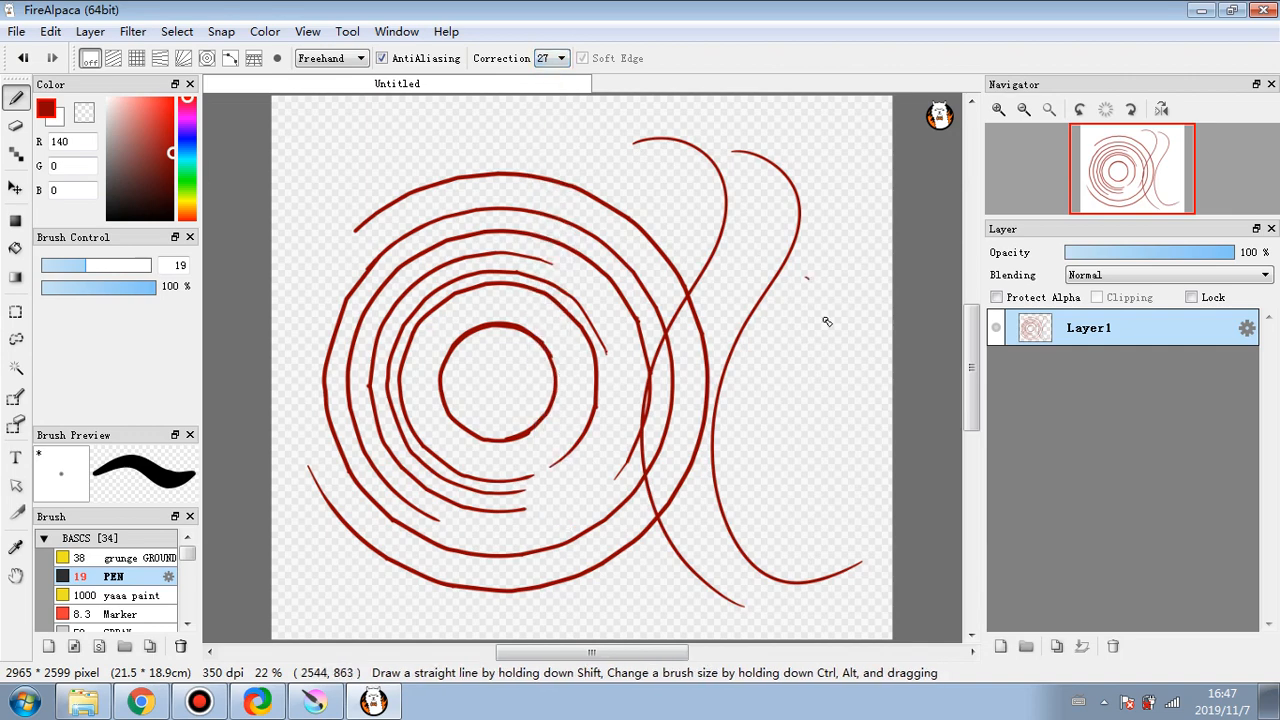
pyautogui.moveTo(808, 280); pyautogui.dragTo(790, 600)
pyautogui.moveTo(805, 430)
pyautogui.mouseDown()
pyautogui.moveTo(797, 172)
pyautogui.moveTo(786, 320)
pyautogui.moveTo(797, 492)
pyautogui.mouseUp()
pyautogui.moveTo(657, 175); pyautogui.dragTo(636, 198)
# - Set the stroke correction back to 0 and draw uneven freehand strokes at the left and right of the circles
pyautogui.click(560, 59)
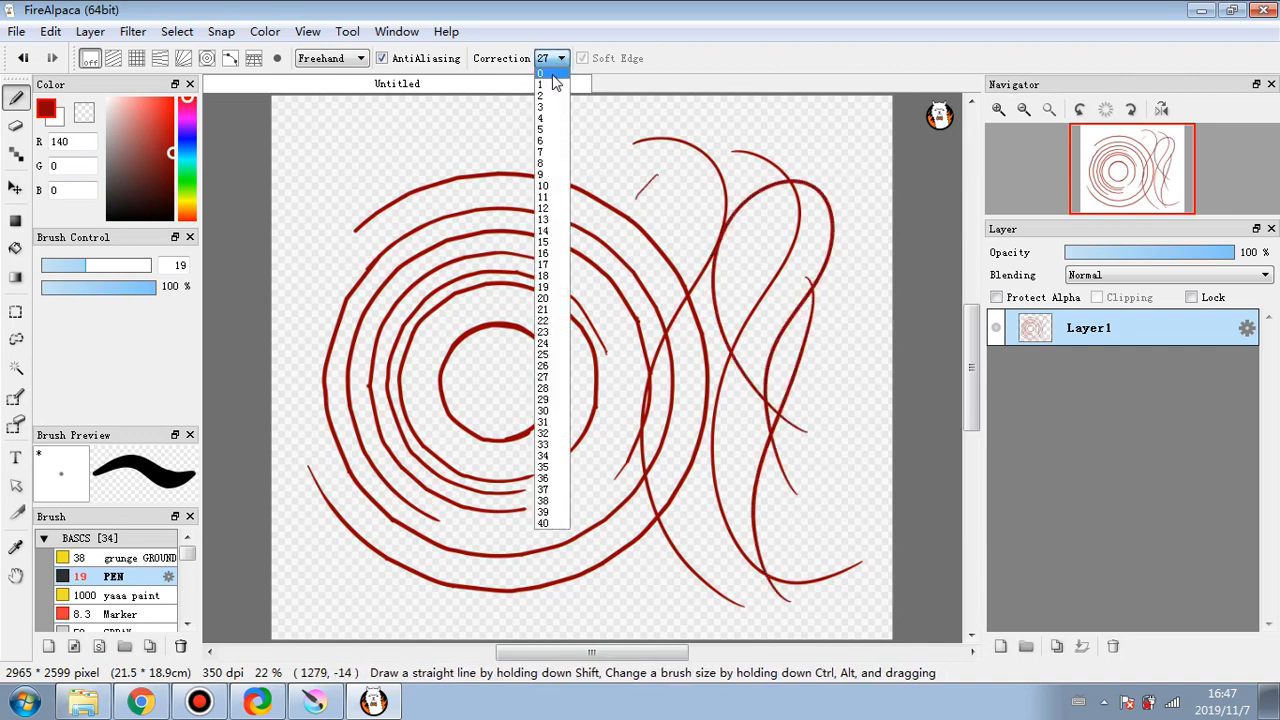
pyautogui.click(552, 74)
pyautogui.moveTo(349, 137); pyautogui.dragTo(328, 300)
pyautogui.moveTo(550, 180)
pyautogui.mouseDown()
pyautogui.moveTo(634, 146)
pyautogui.moveTo(538, 224)
pyautogui.mouseUp()
pyautogui.moveTo(825, 319)
pyautogui.mouseDown()
pyautogui.moveTo(834, 337)
pyautogui.moveTo(806, 432)
pyautogui.mouseUp()
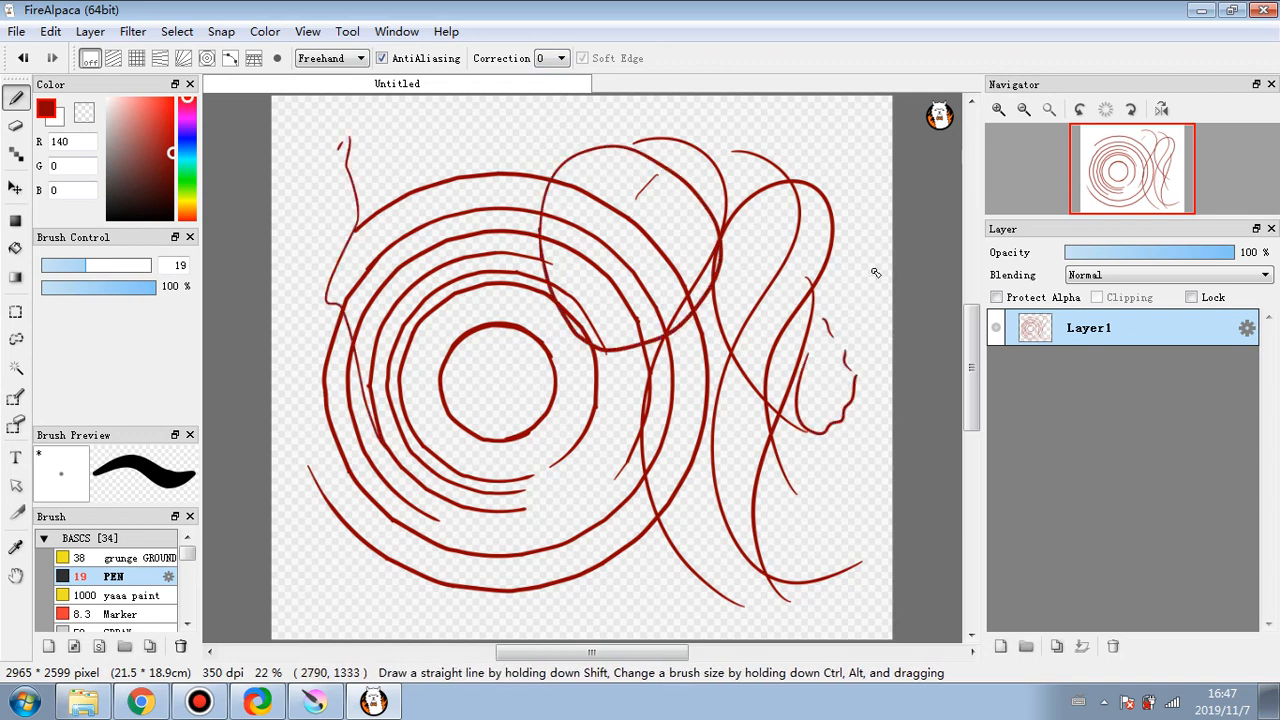
# - Undo all the freehand curves and concentric circles until the canvas is empty
pyautogui.click(362, 58)
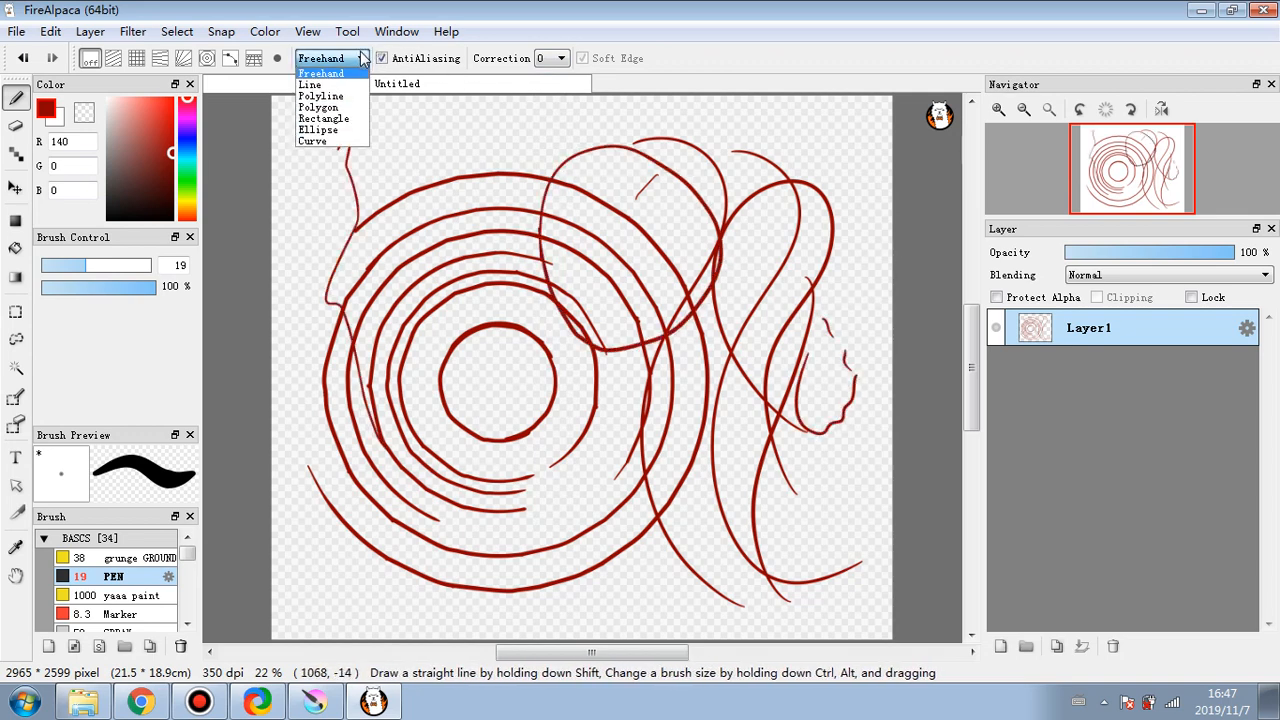
pyautogui.click(24, 58)
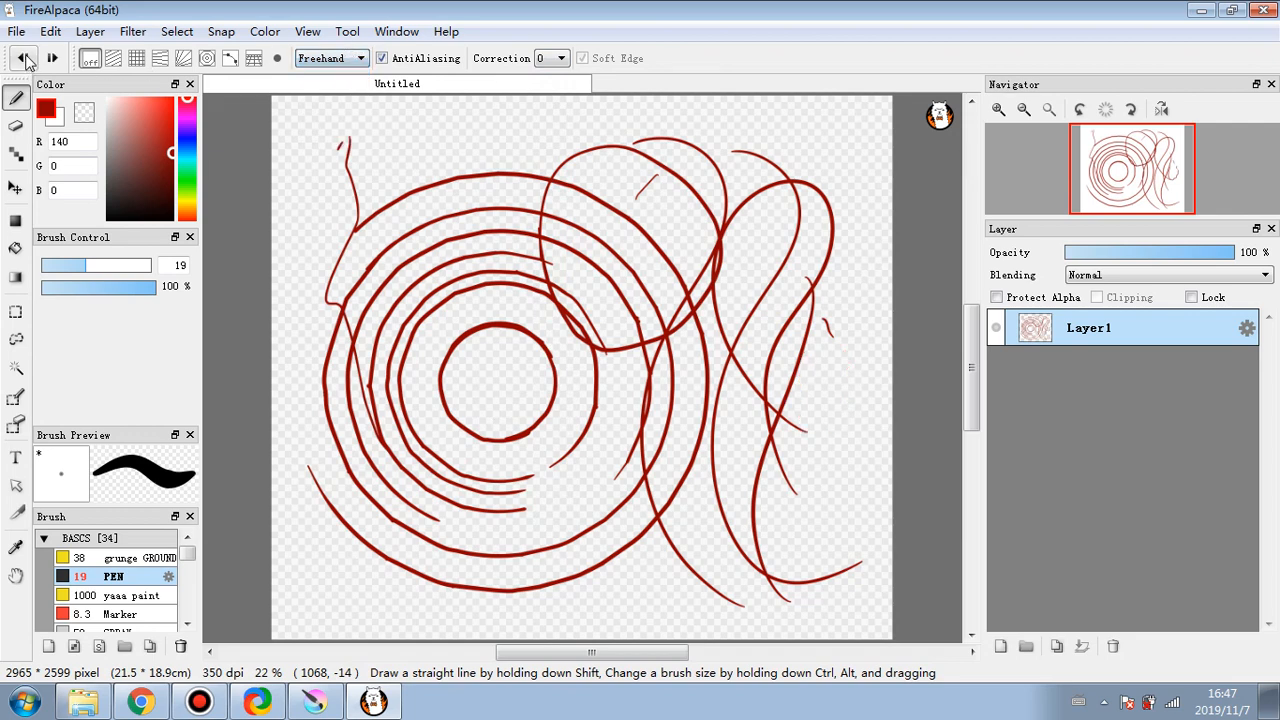
pyautogui.click(24, 58)
pyautogui.click(24, 58)
pyautogui.click(24, 58)
pyautogui.click(24, 58)
pyautogui.click(24, 58)
pyautogui.click(24, 58)
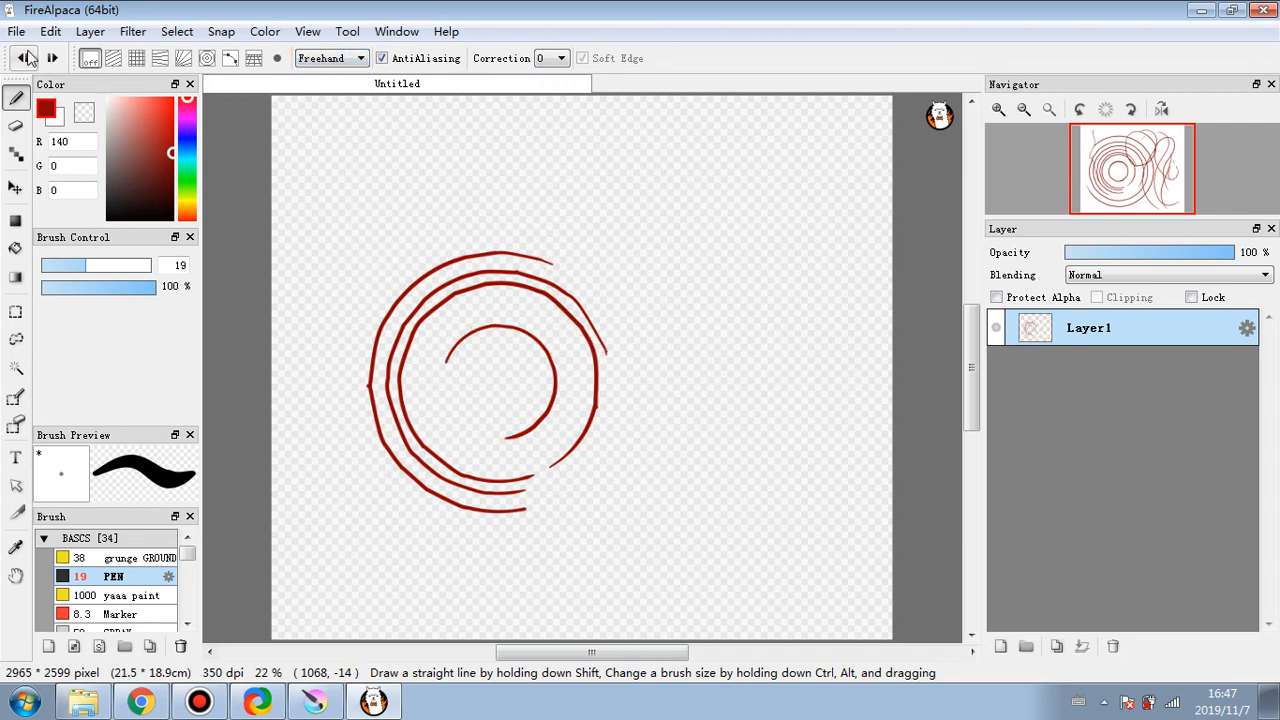
pyautogui.click(24, 58)
pyautogui.click(24, 58)
pyautogui.click(24, 58)
pyautogui.click(24, 58)
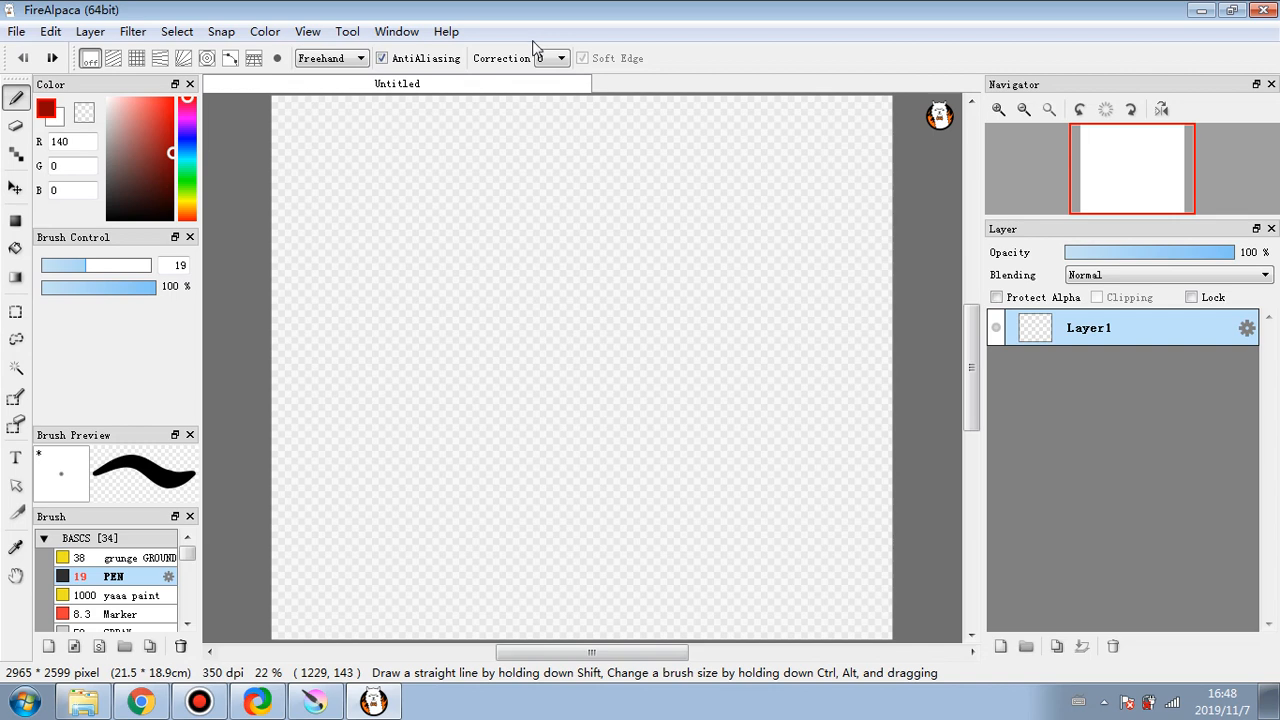
pyautogui.click(359, 58)
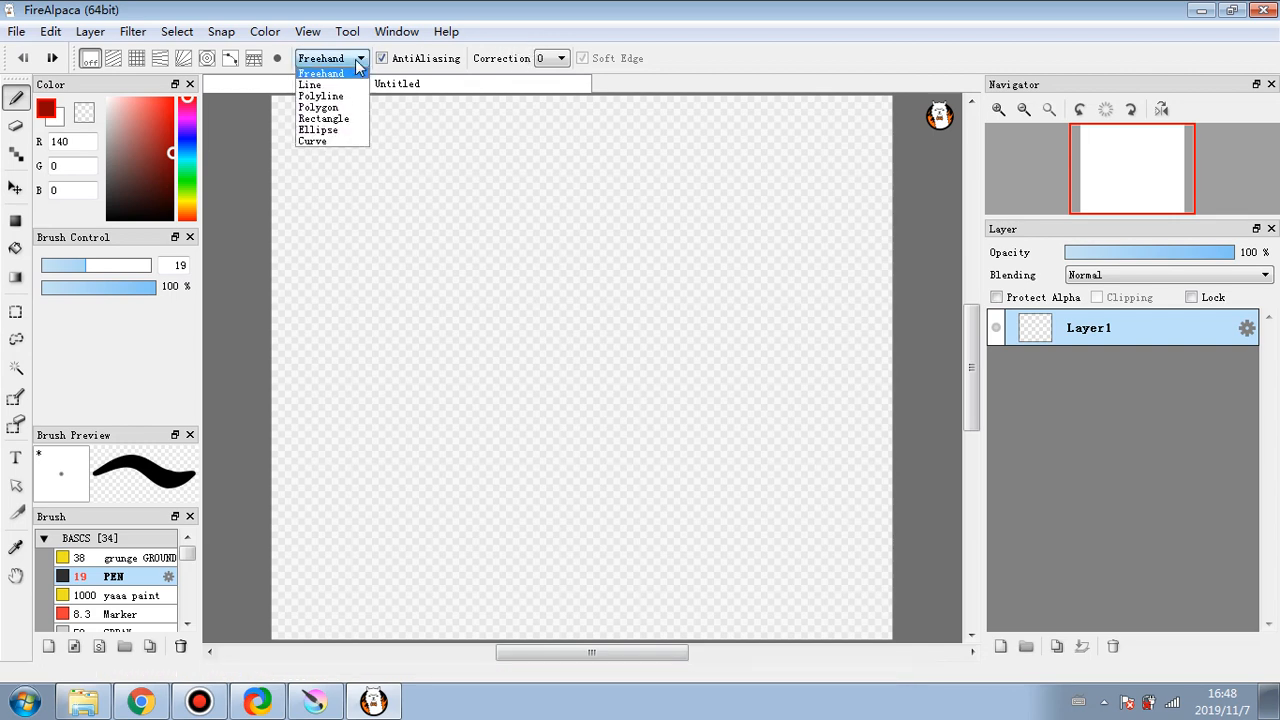
pyautogui.click(359, 60)
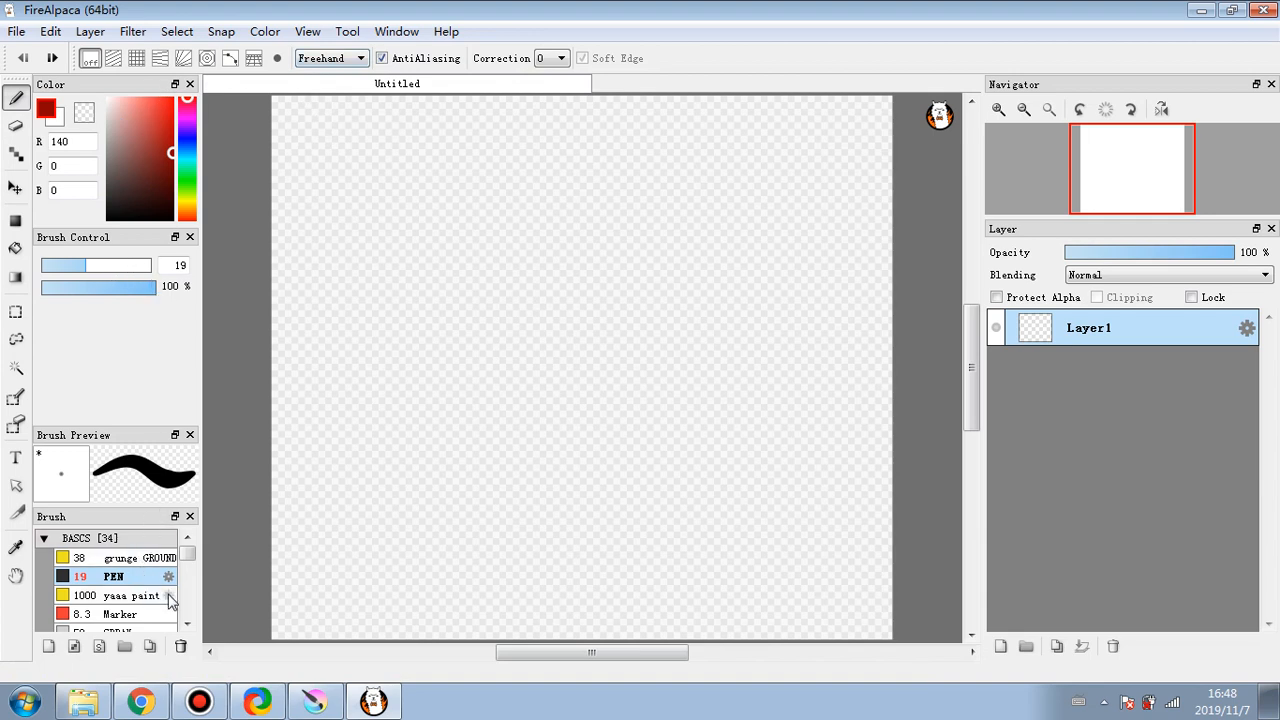
pyautogui.moveTo(187, 557); pyautogui.dragTo(188, 560)
pyautogui.click(361, 59)
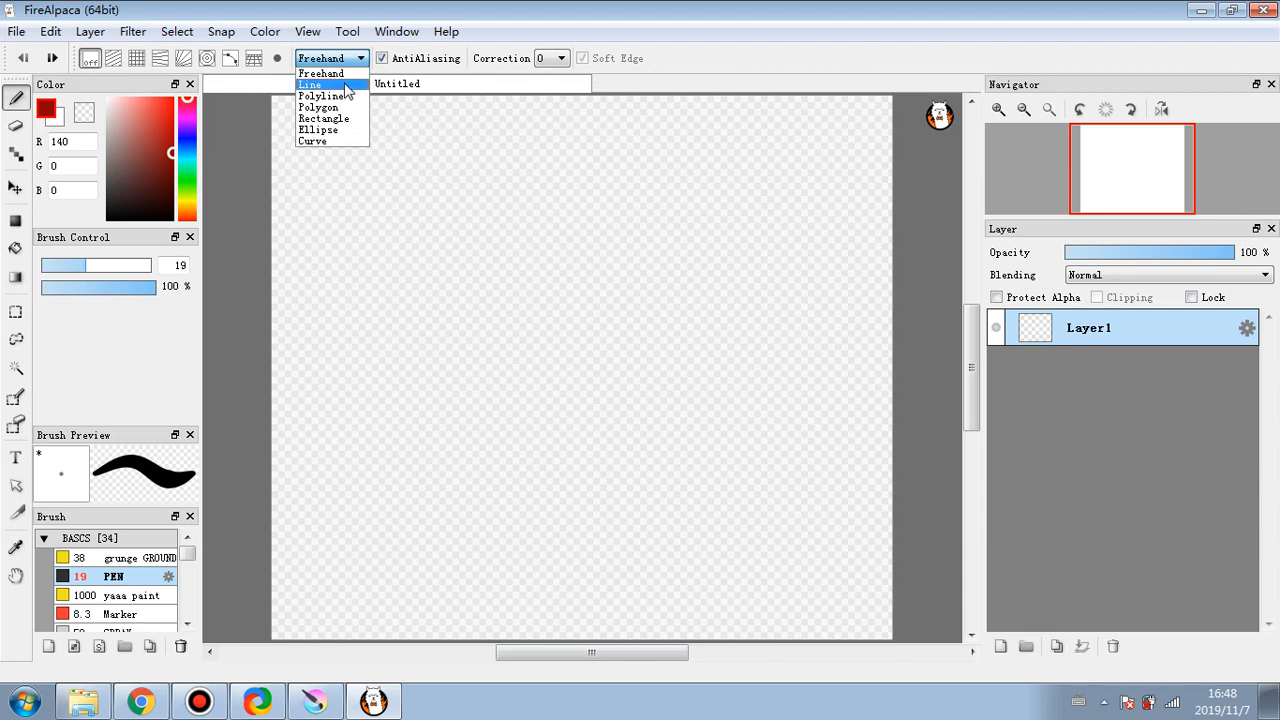
pyautogui.click(363, 163)
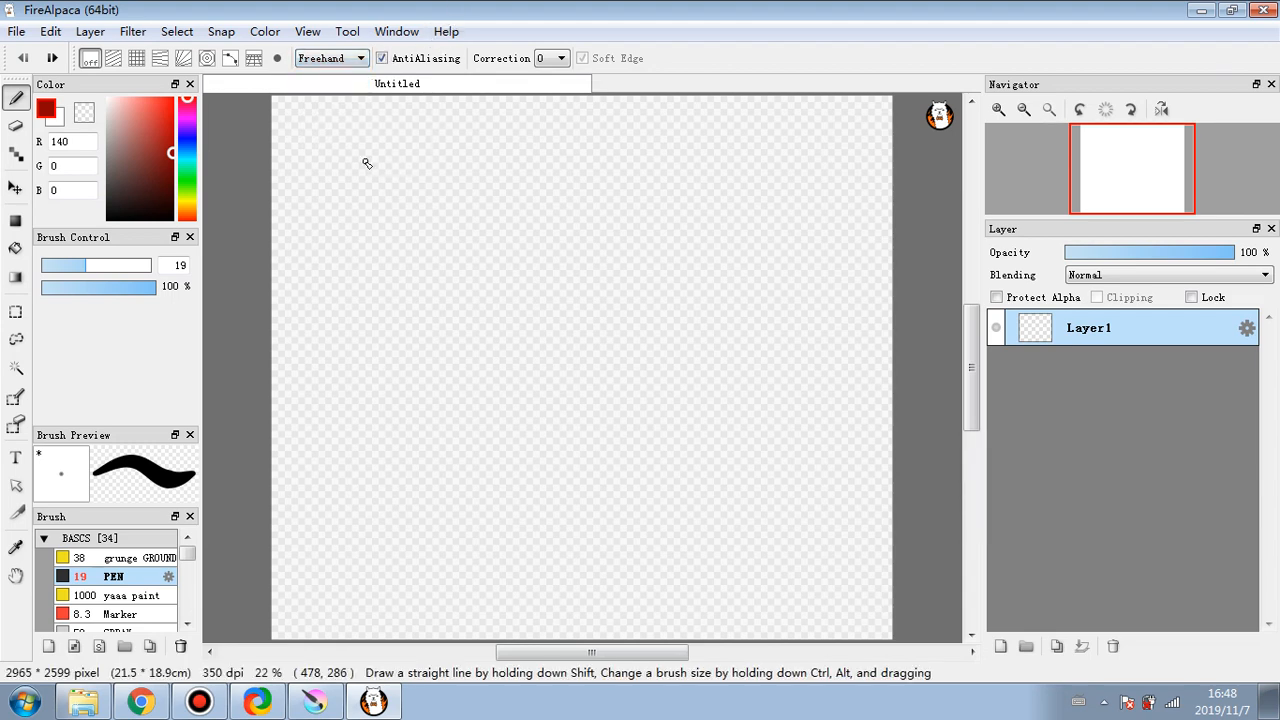
# - Draw a wavy Freehand stroke near the canvas's upper-left corner and a nearly horizontal stroke in Line mode below it
pyautogui.moveTo(366, 167)
pyautogui.mouseDown()
pyautogui.moveTo(470, 185)
pyautogui.moveTo(500, 208)
pyautogui.mouseUp()
pyautogui.click(330, 58)
pyautogui.click(318, 81)
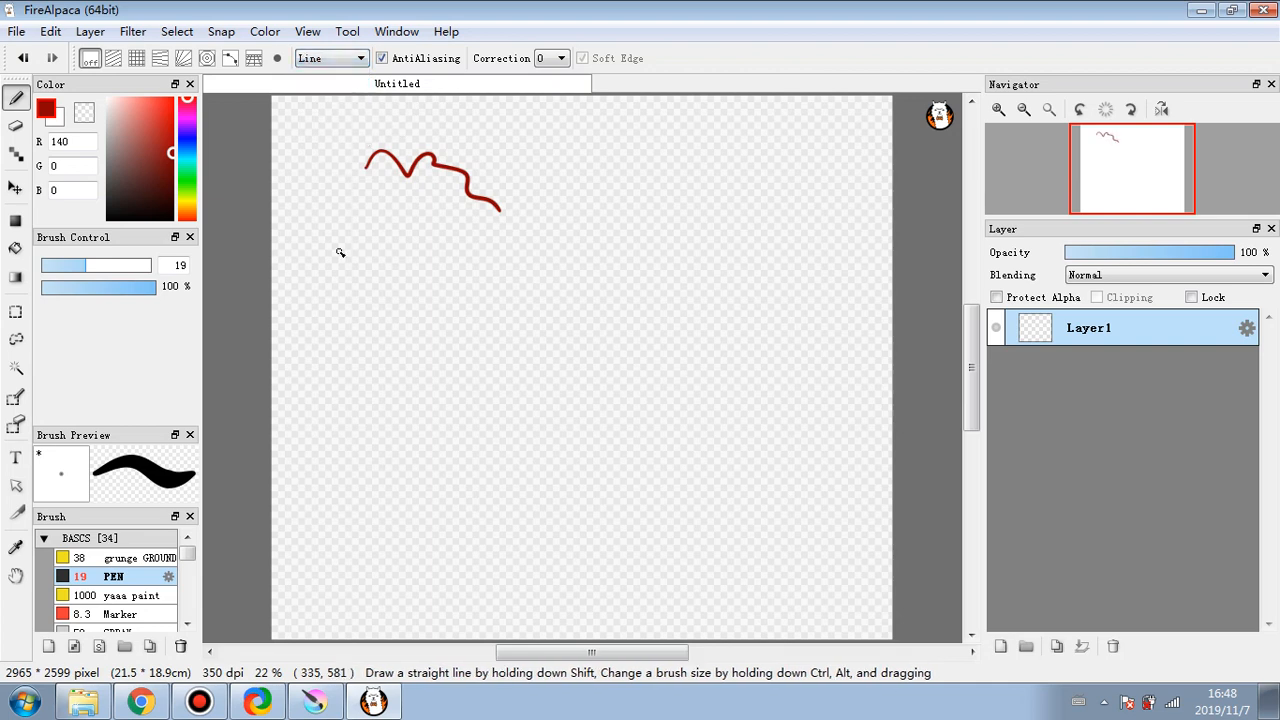
pyautogui.moveTo(338, 247); pyautogui.dragTo(500, 243)
# - Draw an open six-segment zigzag in Polyline mode, starting below the straight line and ending in the canvas's upper right
pyautogui.click(330, 58)
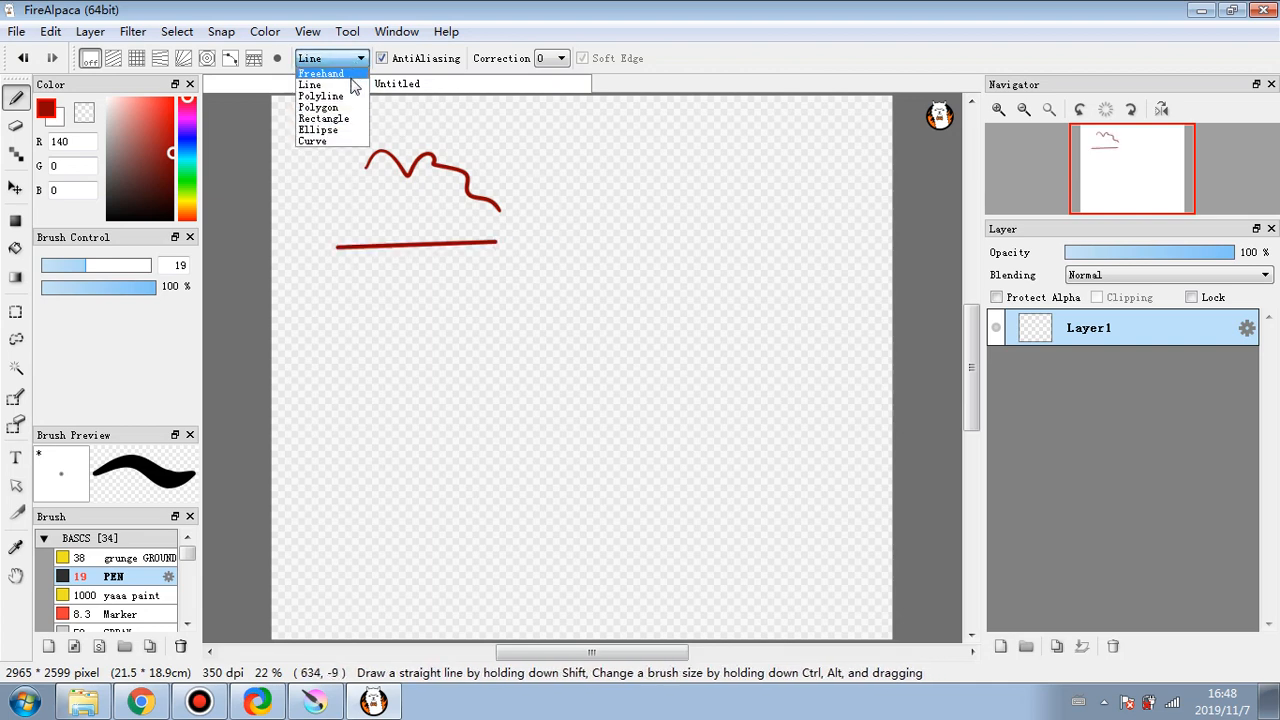
pyautogui.click(320, 94)
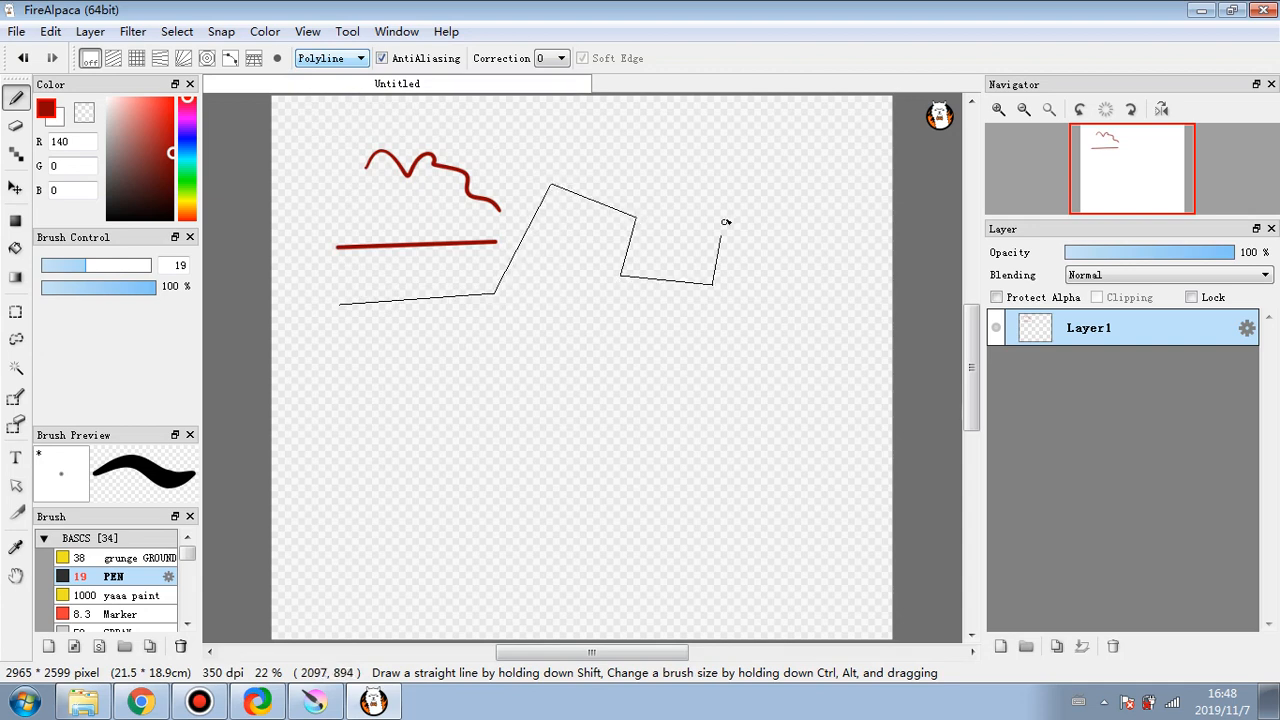
pyautogui.doubleClick(744, 175)
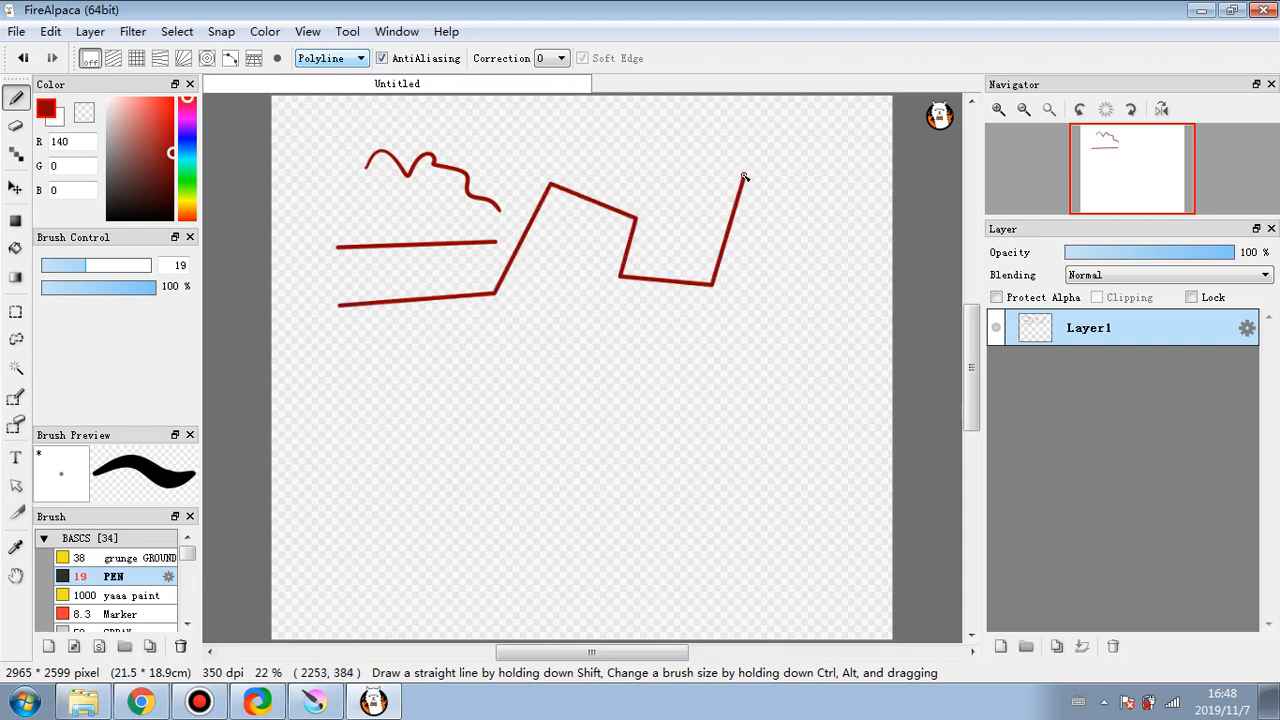
# - Draw a closed five-sided, house-like shape in Polygon mode below the zigzag polyline
pyautogui.click(340, 58)
pyautogui.click(340, 106)
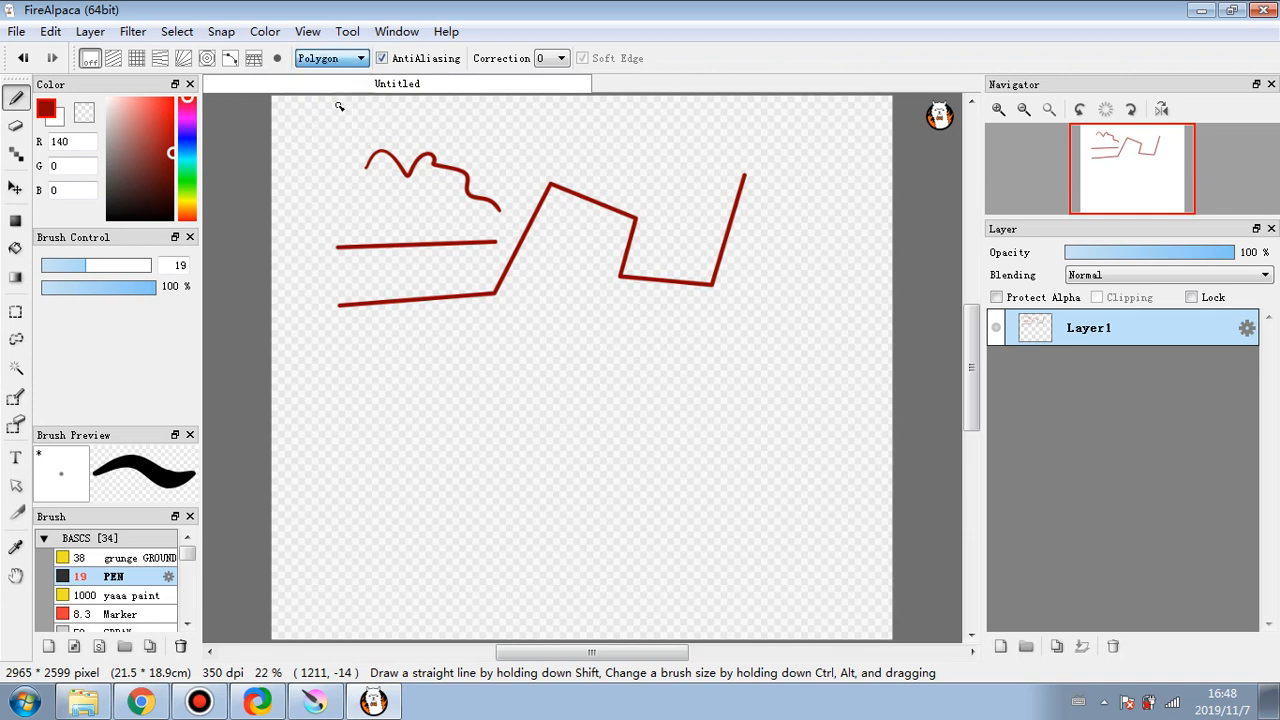
pyautogui.click(385, 366)
pyautogui.click(498, 314)
pyautogui.click(598, 352)
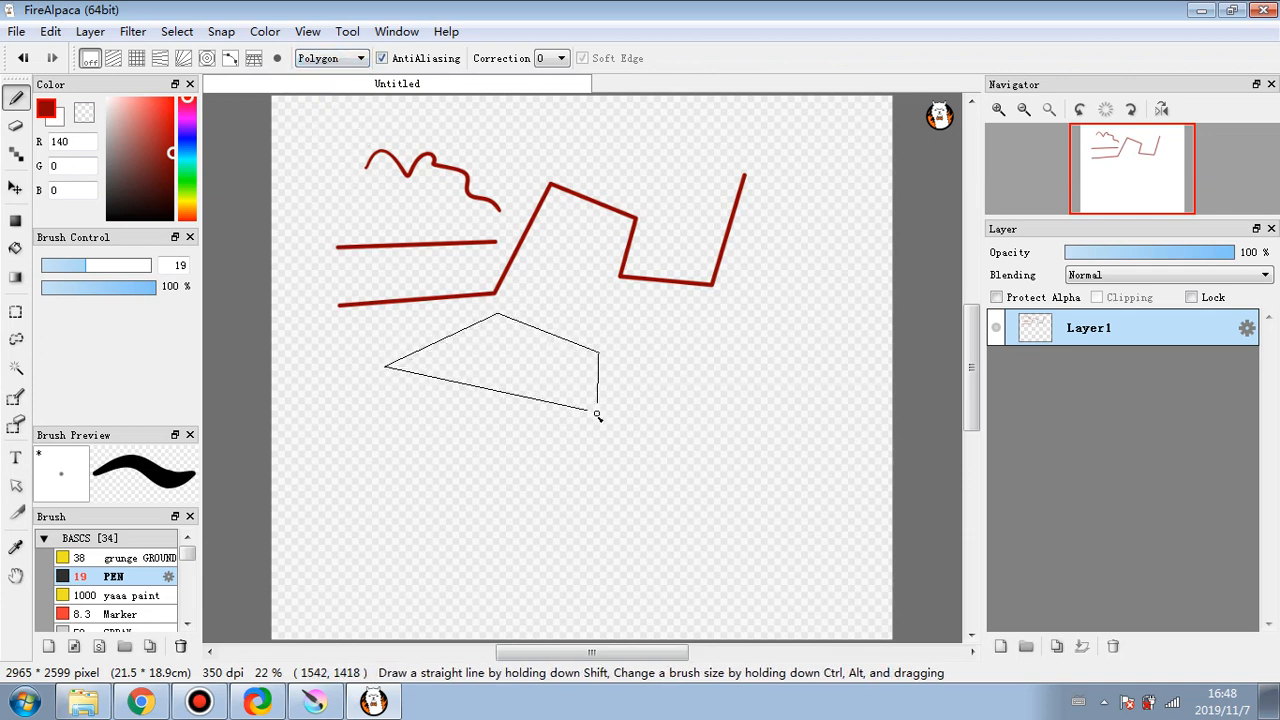
pyautogui.click(588, 472)
pyautogui.doubleClick(368, 455)
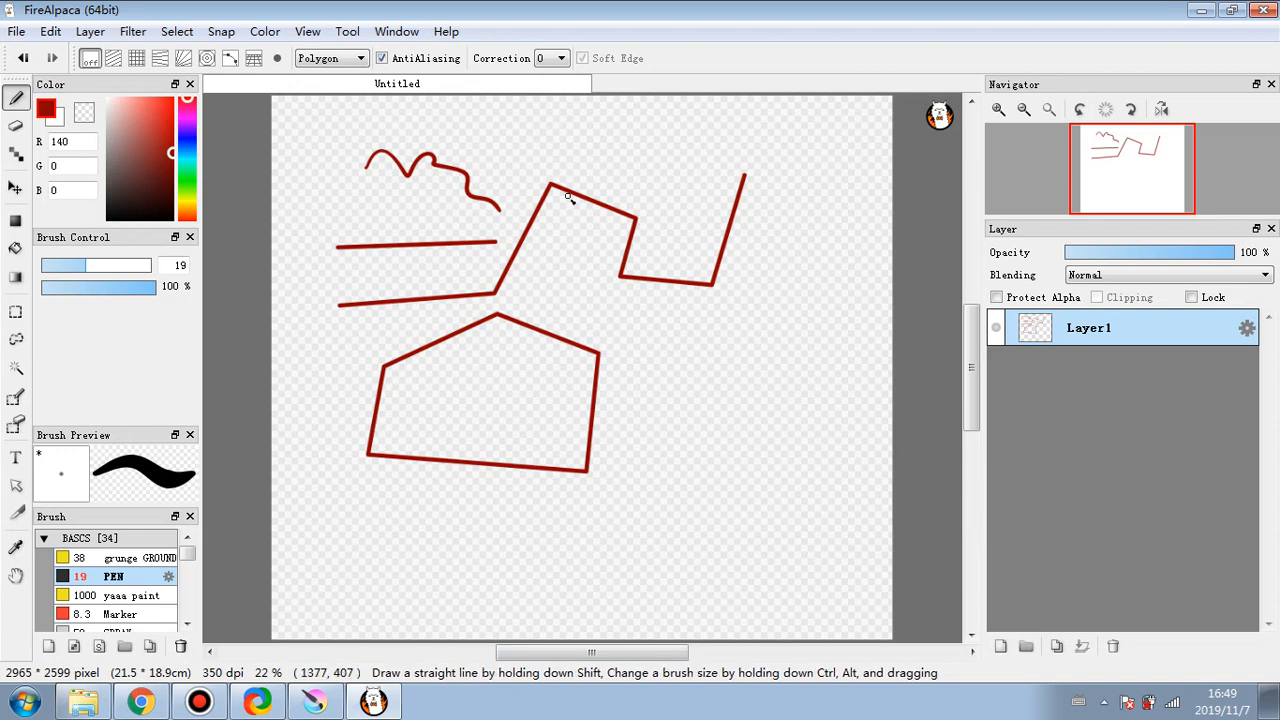
# - Draw a closed four-sided kite-like shape in Polygon mode to the right of the house-like shape
pyautogui.click(651, 350)
pyautogui.click(797, 325)
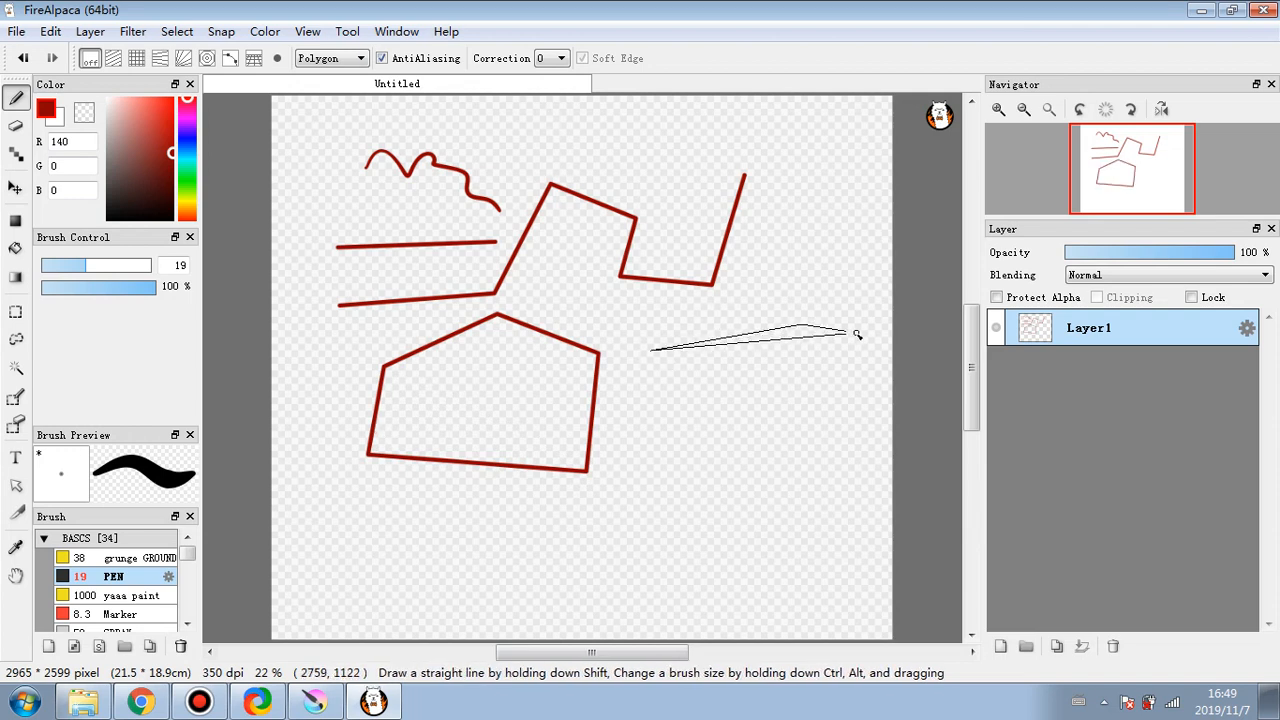
pyautogui.click(874, 326)
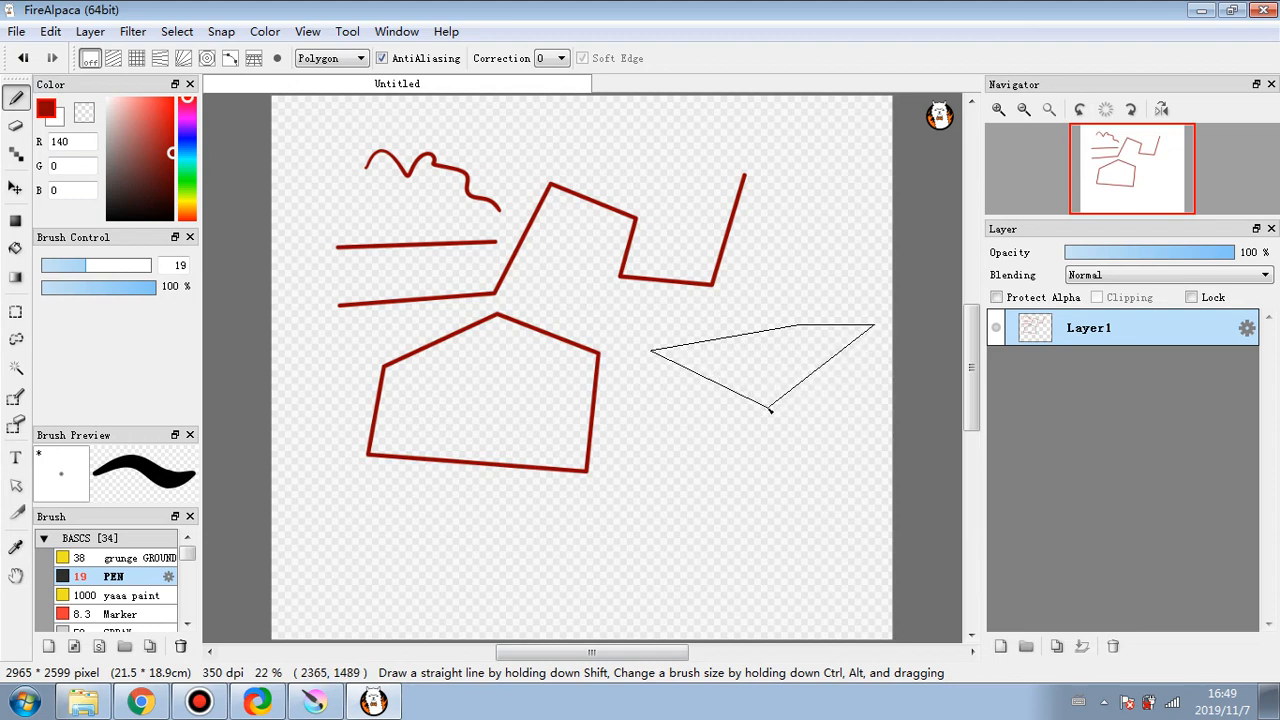
pyautogui.doubleClick(767, 409)
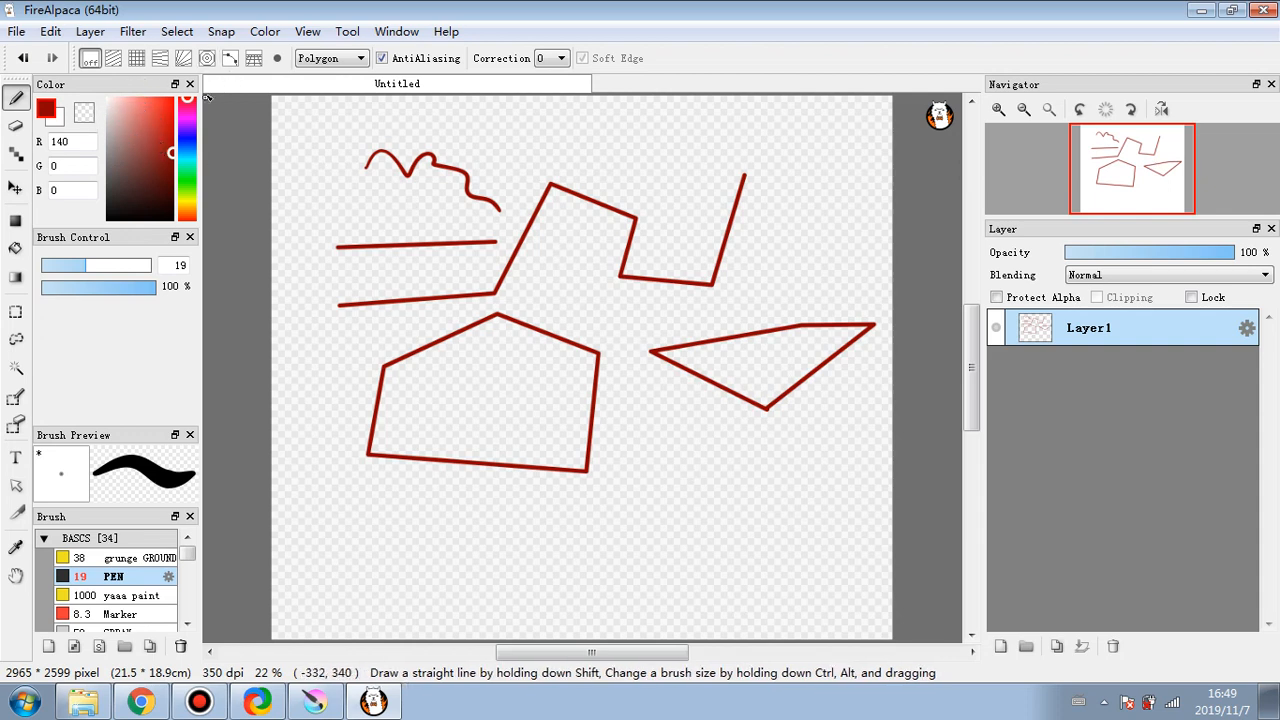
# - In Freehand mode, extend the four-sided polygon into a box with three straight vertical edges and two straight lower edges joining them
pyautogui.click(352, 58)
pyautogui.click(335, 72)
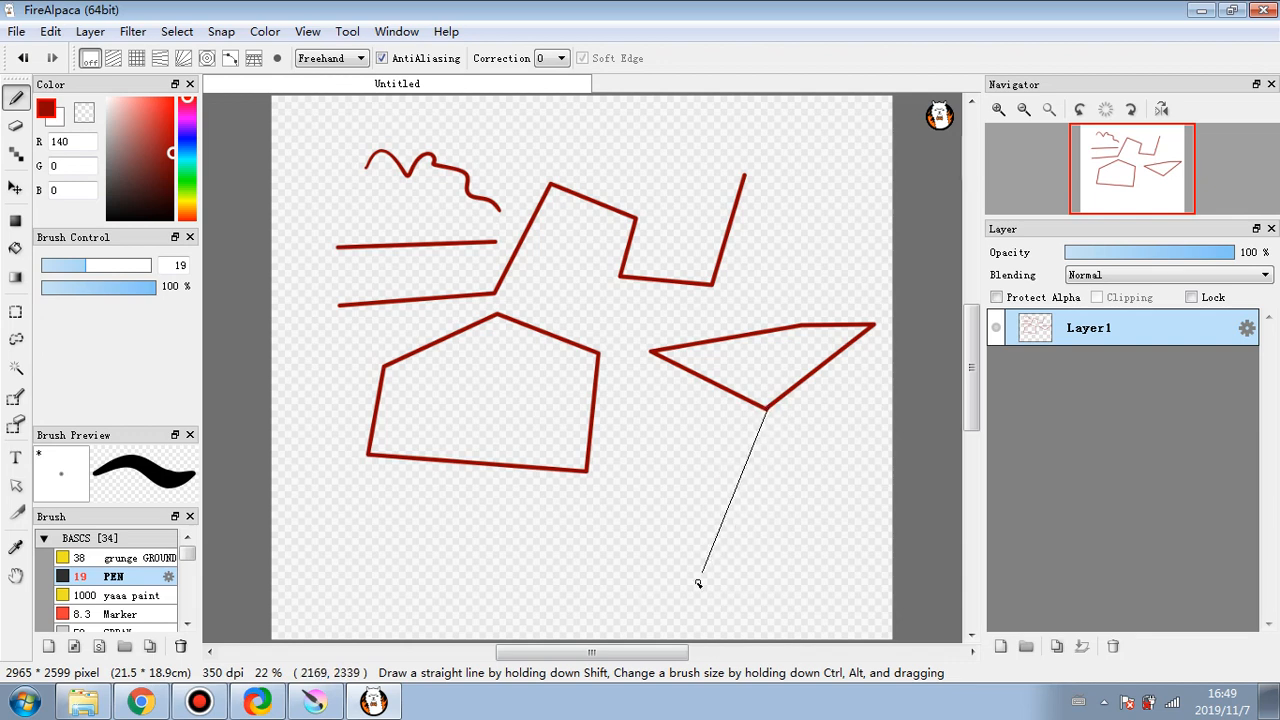
pyautogui.keyDown('shift'); pyautogui.click(766, 575); pyautogui.keyUp('shift')
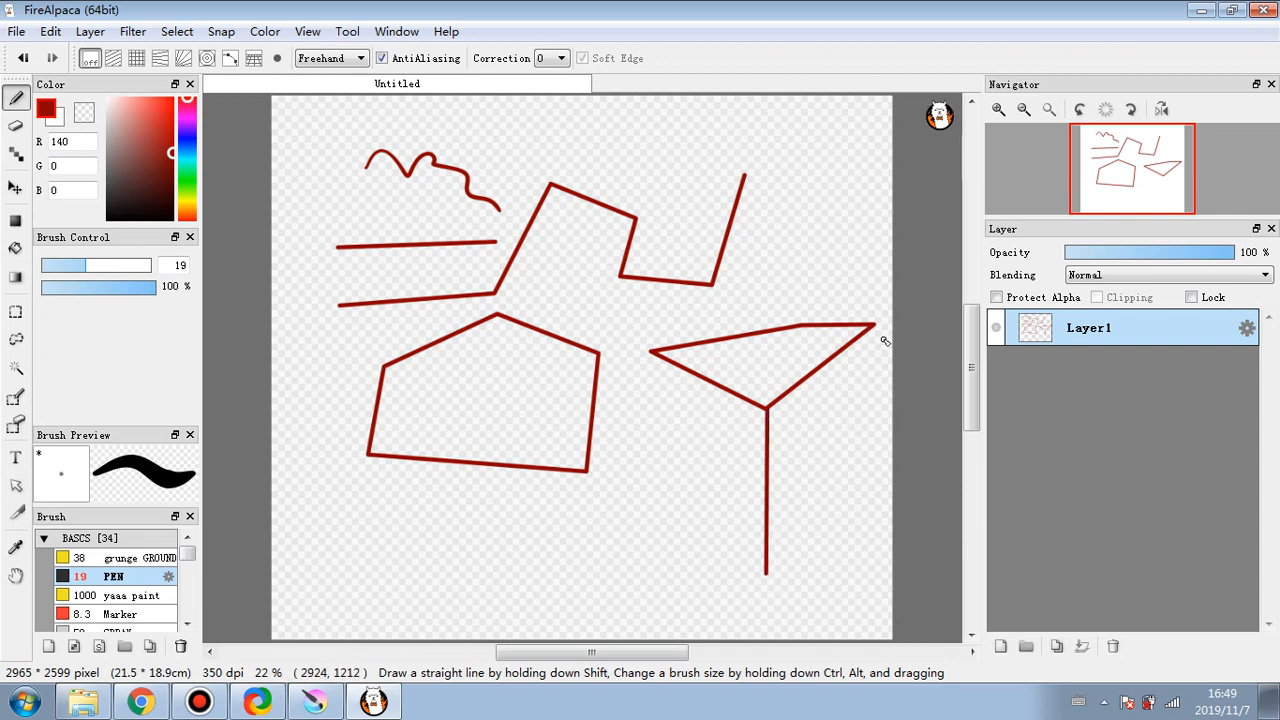
pyautogui.click(874, 328)
pyautogui.keyDown('shift'); pyautogui.click(862, 508); pyautogui.keyUp('shift')
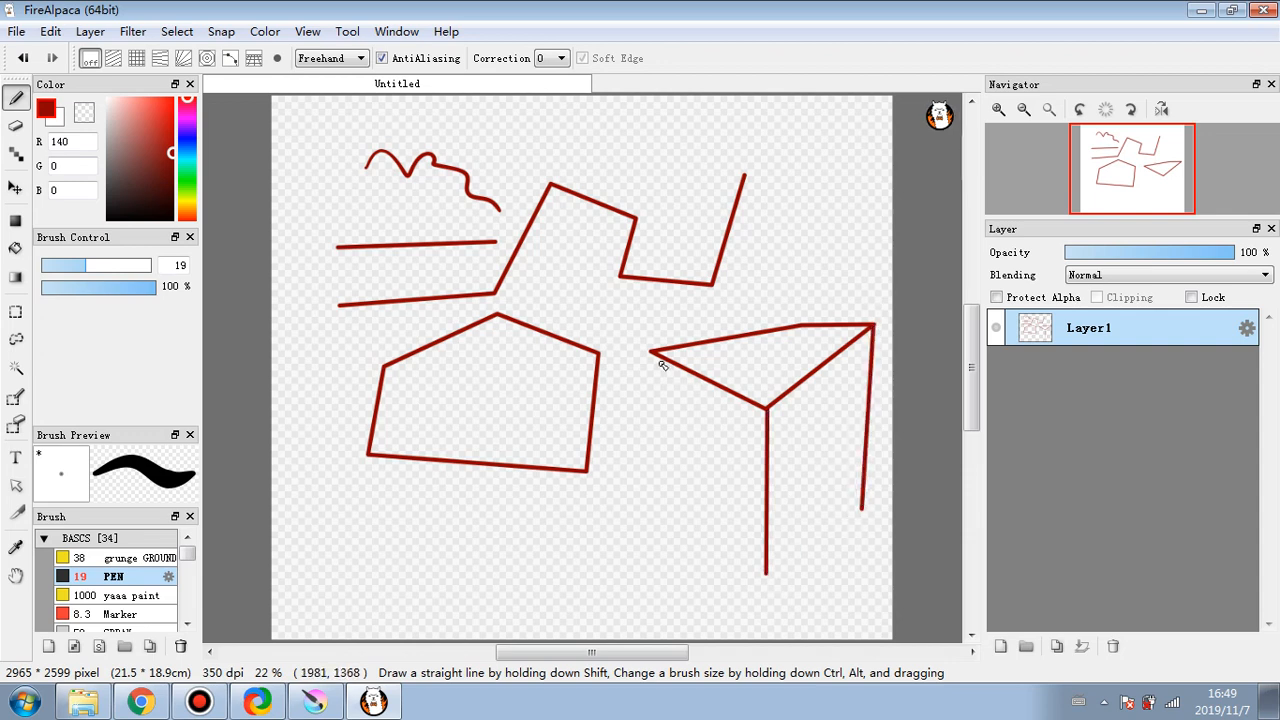
pyautogui.keyDown('shift'); pyautogui.click(658, 509); pyautogui.keyUp('shift')
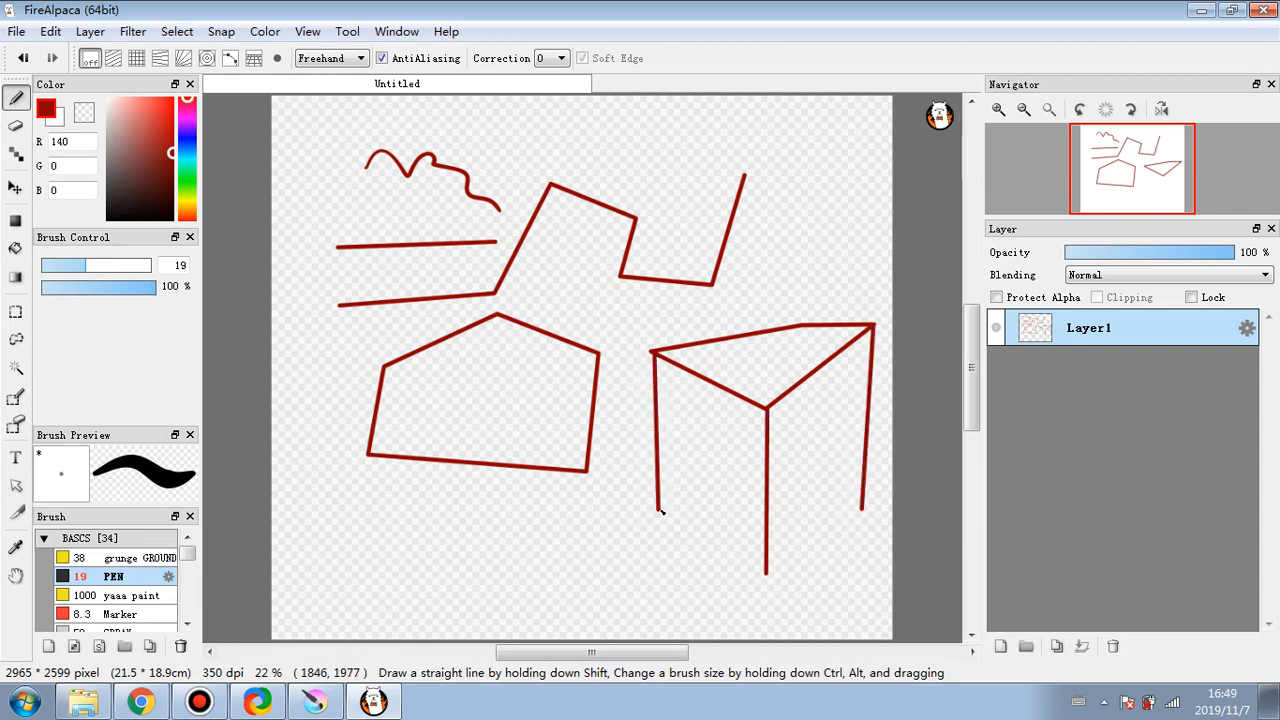
pyautogui.keyDown('shift'); pyautogui.click(766, 575); pyautogui.keyUp('shift')
pyautogui.keyDown('shift'); pyautogui.click(860, 510); pyautogui.keyUp('shift')
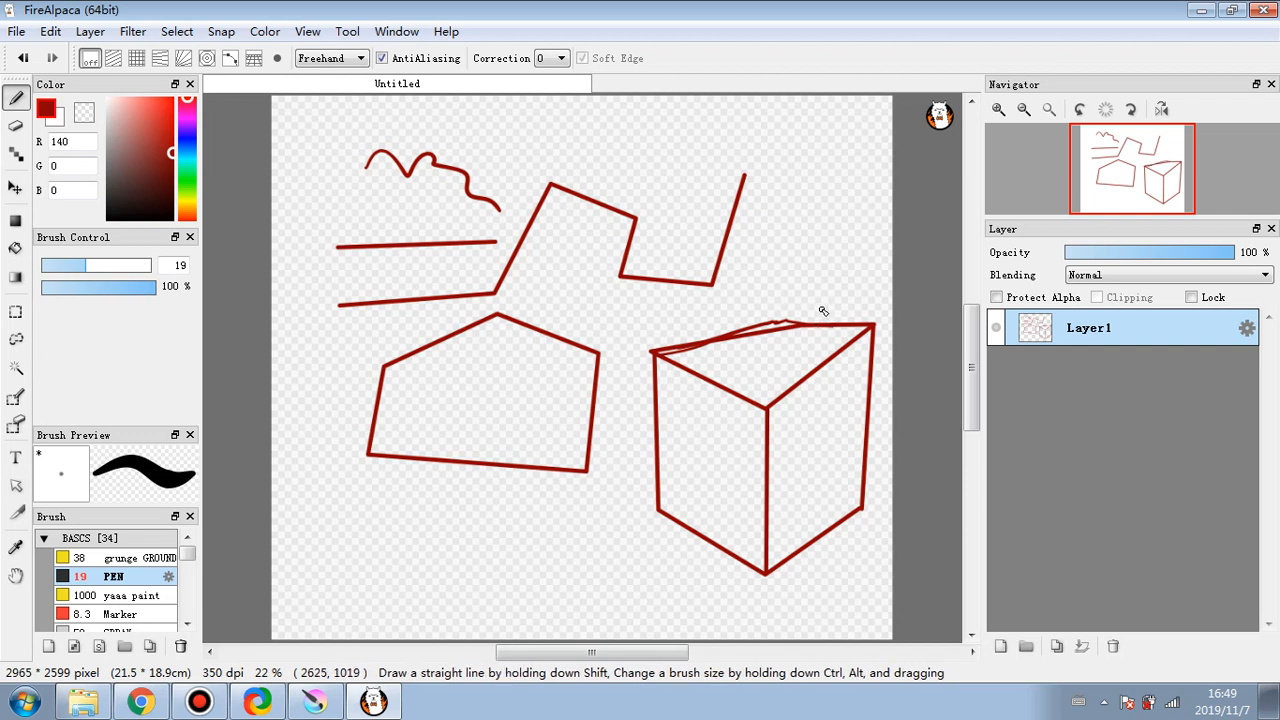
# - Undo the box, the polygons, the polyline and the earlier strokes until the canvas is empty
pyautogui.hotkey('ctrl', 'z')
pyautogui.hotkey('ctrl', 'z')
pyautogui.hotkey('ctrl', 'z')
pyautogui.hotkey('ctrl', 'z')
pyautogui.hotkey('ctrl', 'z')
pyautogui.hotkey('ctrl', 'z')
pyautogui.hotkey('ctrl', 'z')
pyautogui.hotkey('ctrl', 'z')
pyautogui.hotkey('ctrl', 'z')
pyautogui.hotkey('ctrl', 'z')
pyautogui.hotkey('ctrl', 'z')
pyautogui.hotkey('ctrl', 'z')
pyautogui.hotkey('ctrl', 'z')
pyautogui.hotkey('ctrl', 'z')
pyautogui.hotkey('ctrl', 'z')
pyautogui.hotkey('ctrl', 'z')
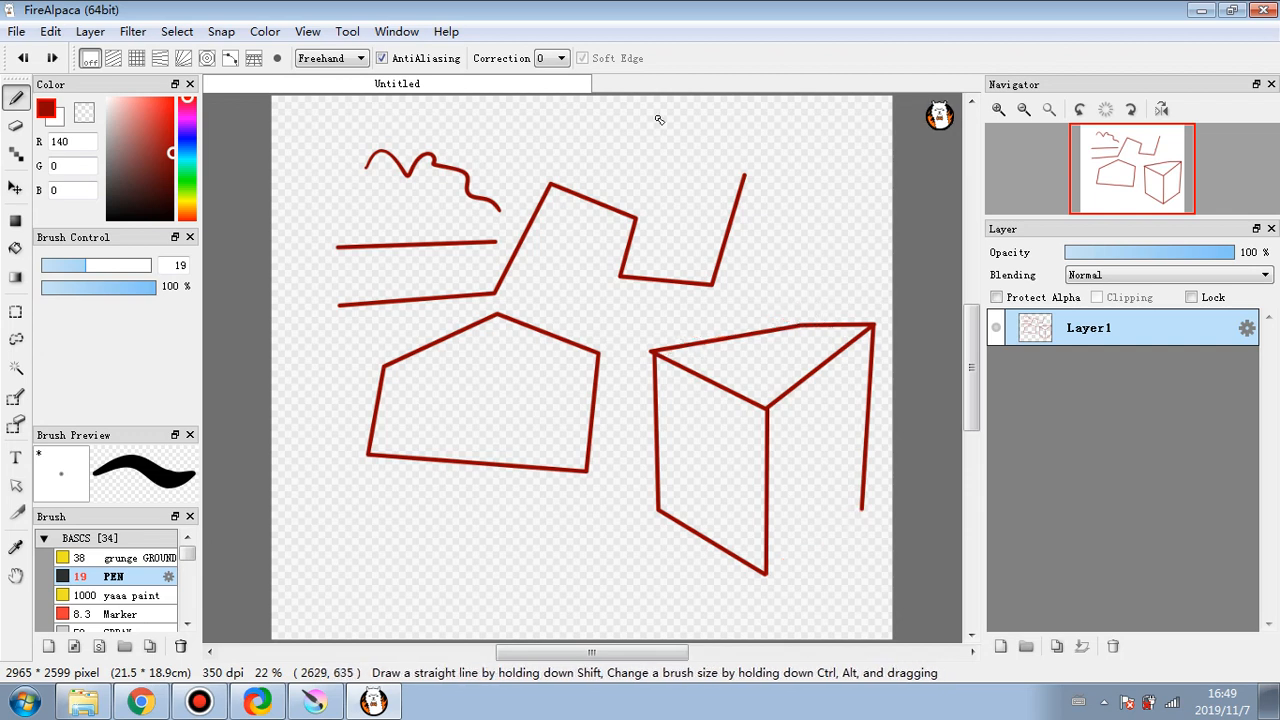
# - Draw two partly overlapping rectangles in Rectangle mode, one in the canvas's upper left and one lower to its right
pyautogui.click(335, 58)
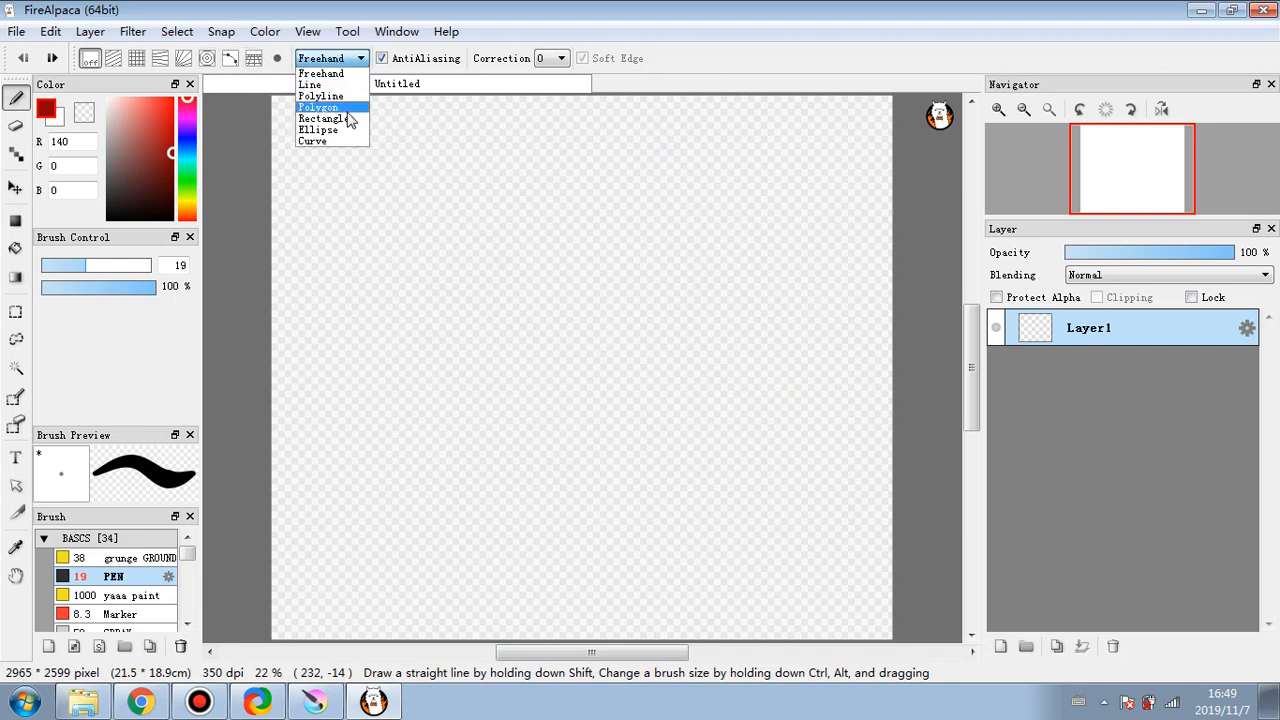
pyautogui.click(323, 118)
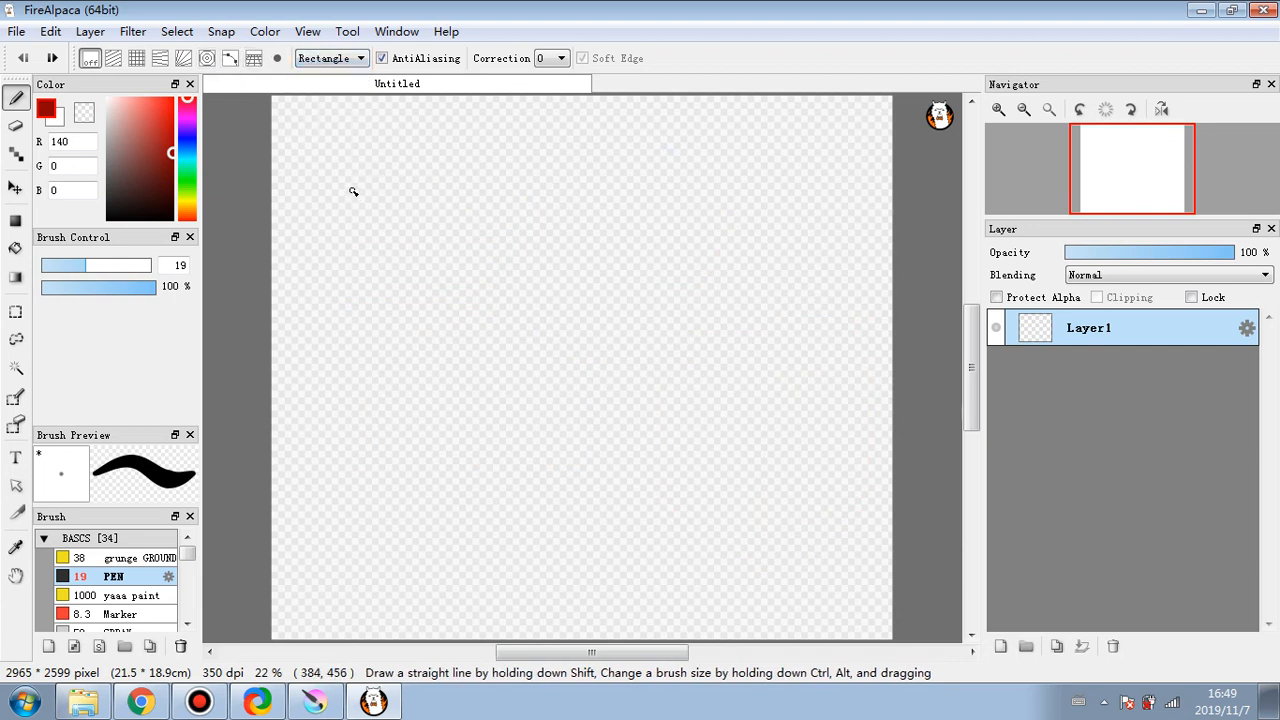
pyautogui.moveTo(346, 162); pyautogui.dragTo(676, 299)
pyautogui.moveTo(560, 228); pyautogui.dragTo(817, 435)
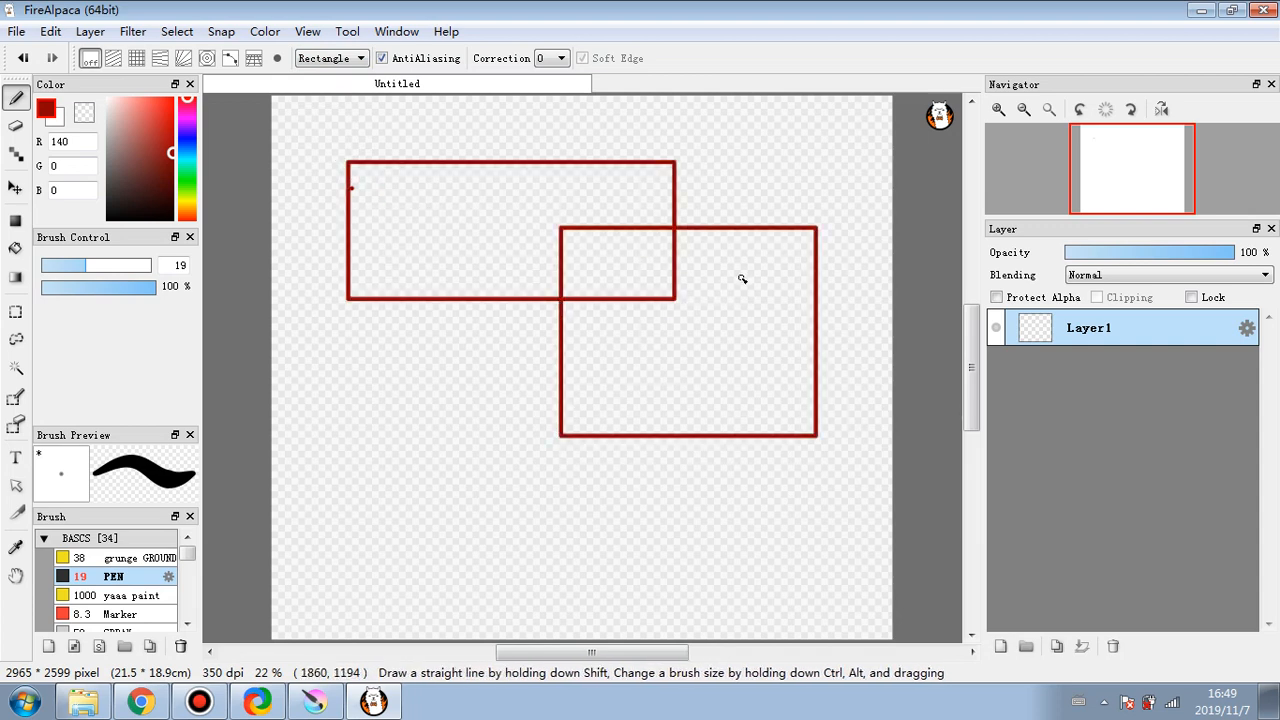
# - Draw a large ellipse overlapping the first rectangle and a small flat ellipse inside the second rectangle in Ellipse mode
pyautogui.click(358, 58)
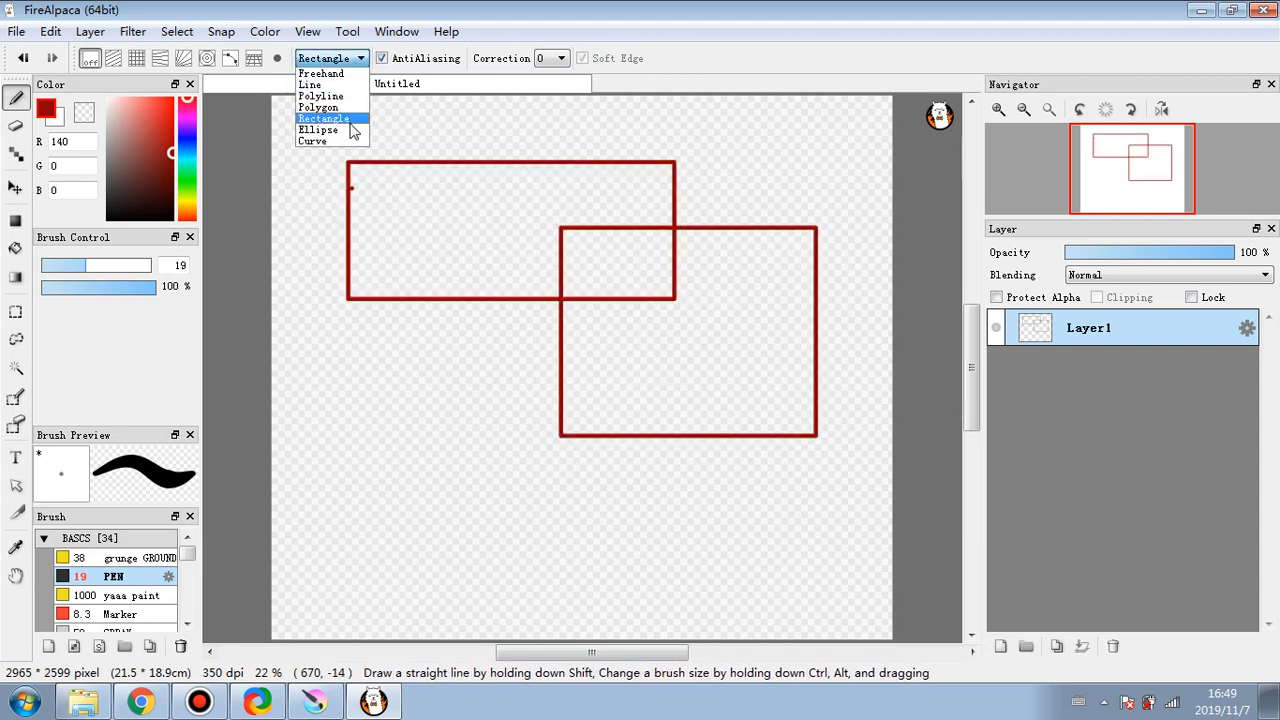
pyautogui.click(318, 129)
pyautogui.moveTo(328, 253); pyautogui.dragTo(550, 438)
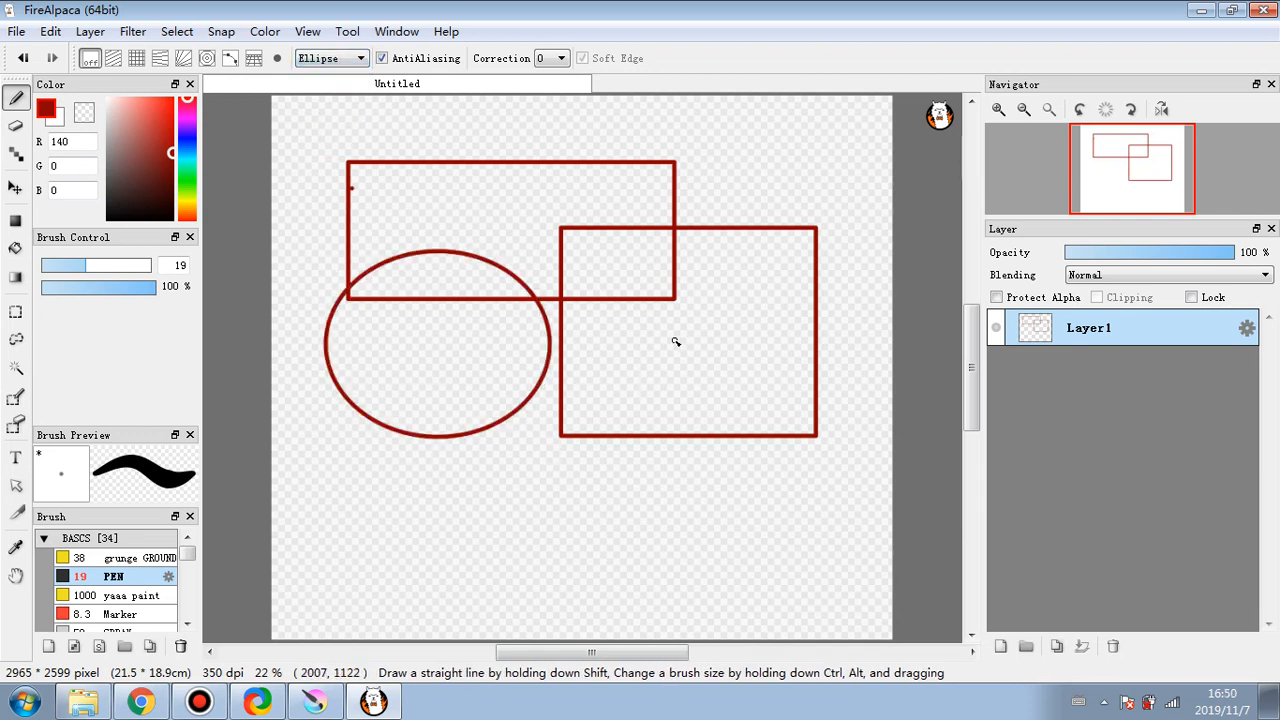
pyautogui.moveTo(670, 344); pyautogui.dragTo(816, 271)
# - Undo both ellipses and both rectangles to clear the canvas
pyautogui.click(318, 60)
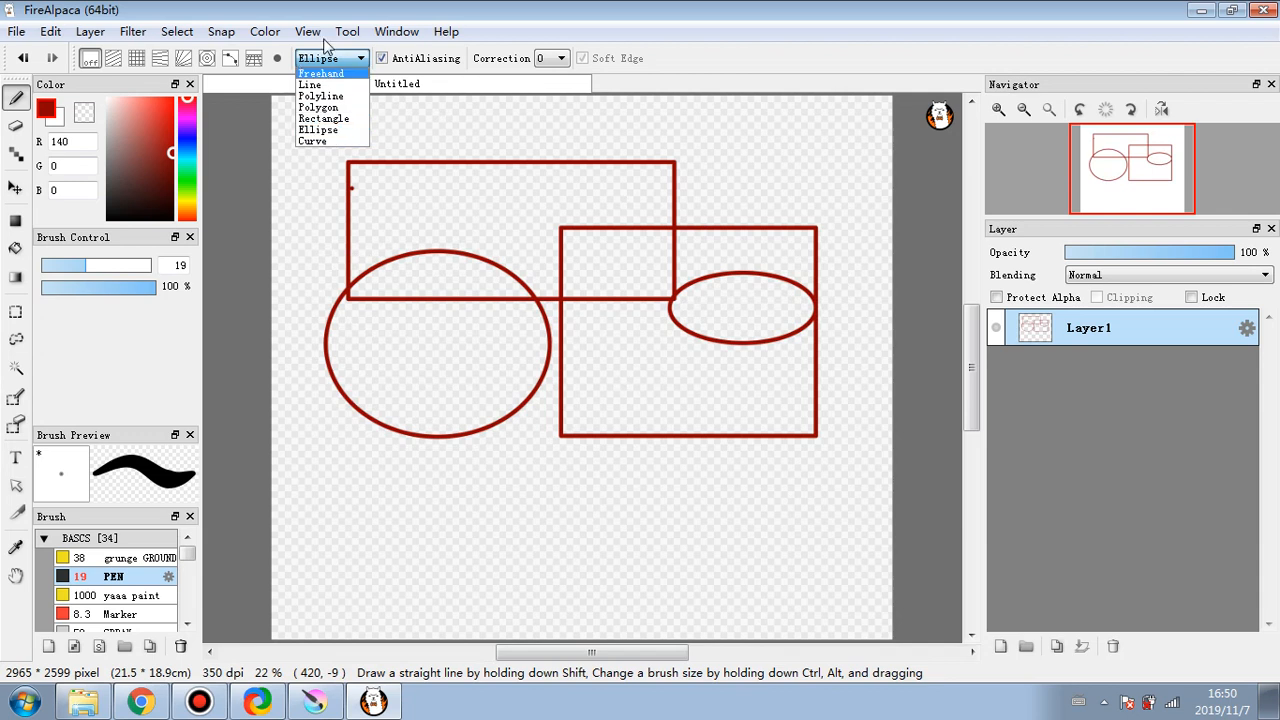
pyautogui.click(386, 14)
pyautogui.hotkey('ctrl', 'z')
pyautogui.hotkey('ctrl', 'z')
pyautogui.hotkey('ctrl', 'z')
pyautogui.hotkey('ctrl', 'z')
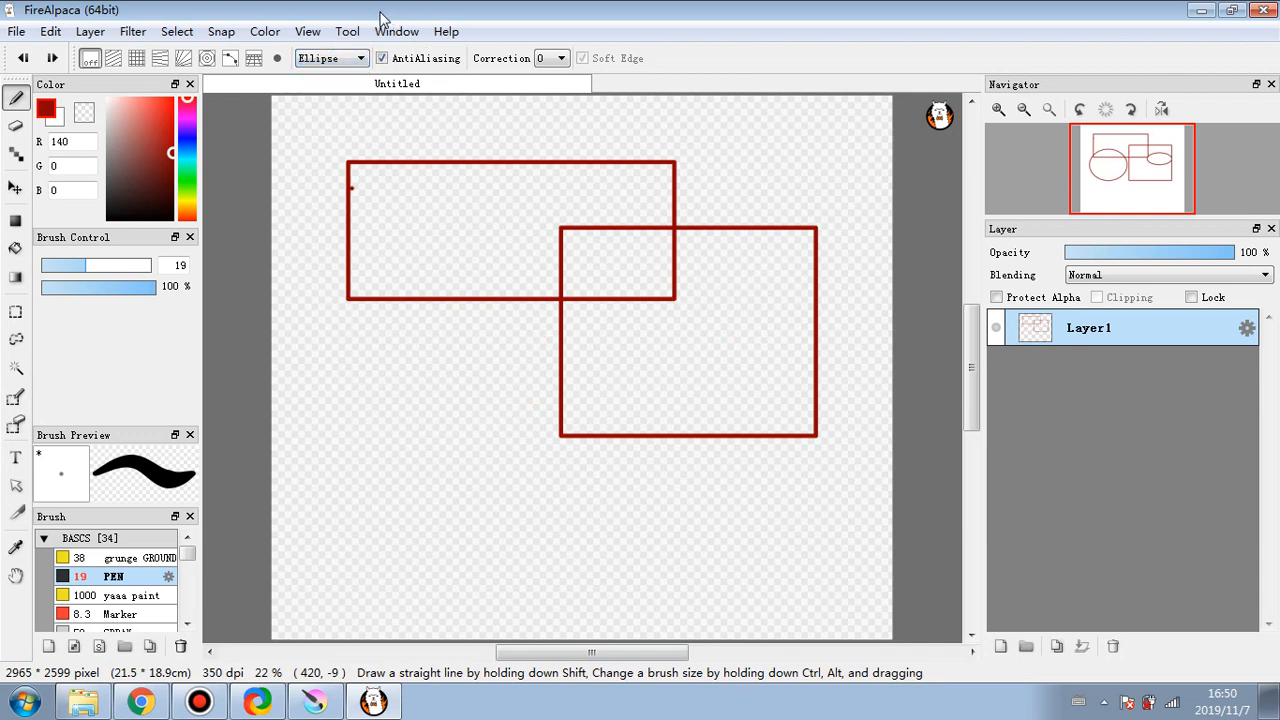
# - Draw an open hook-shaped curve looping around the canvas's right side in Curve mode, and dismiss the pop-up advertisement
pyautogui.click(330, 58)
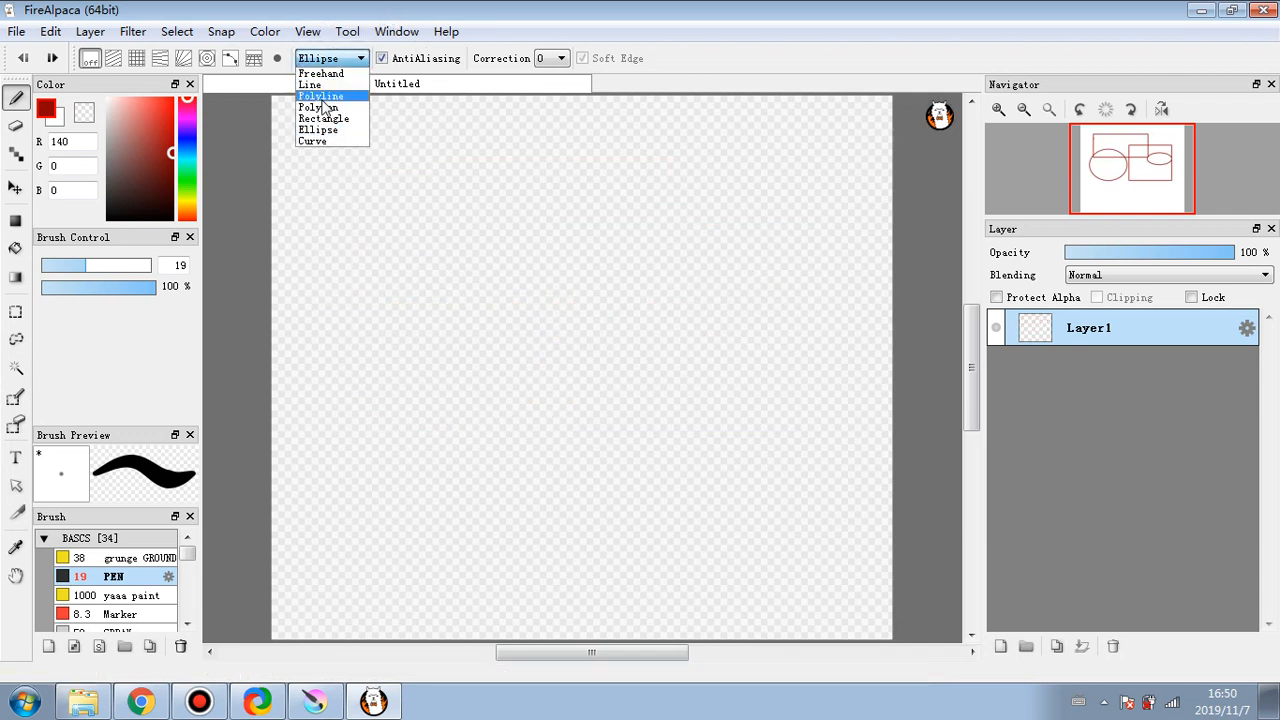
pyautogui.click(325, 143)
pyautogui.click(334, 411)
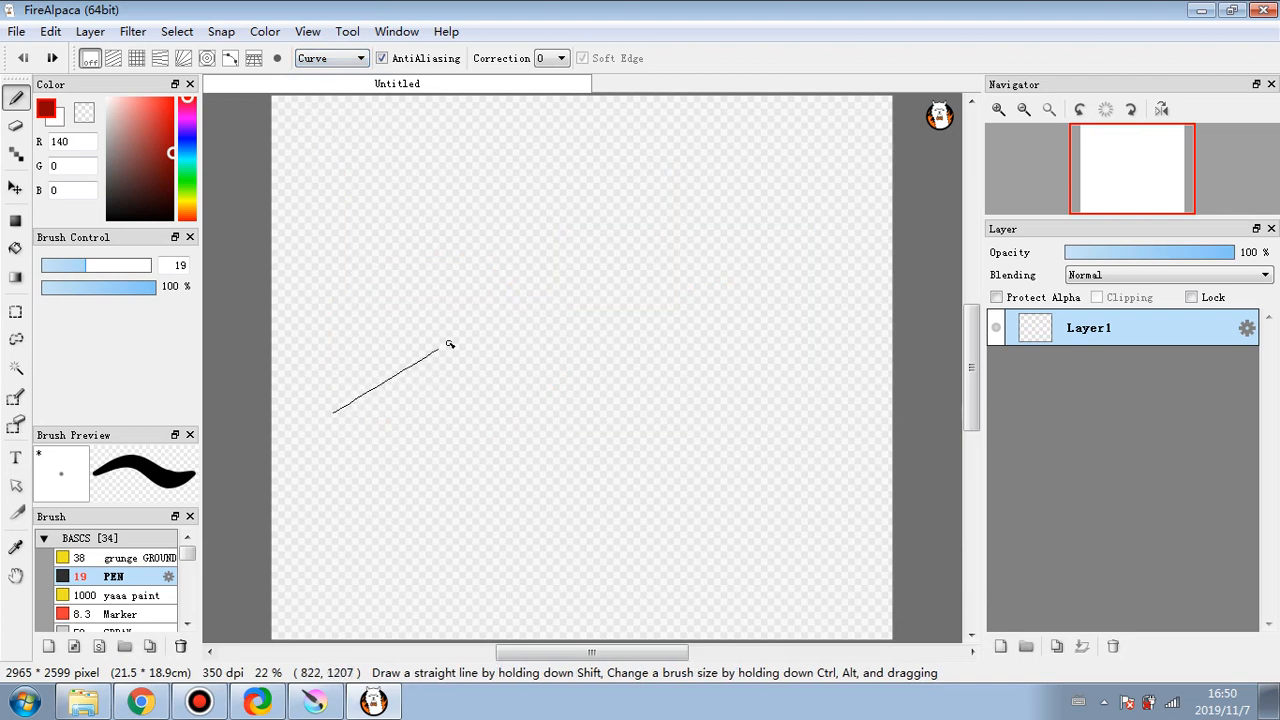
pyautogui.click(616, 268)
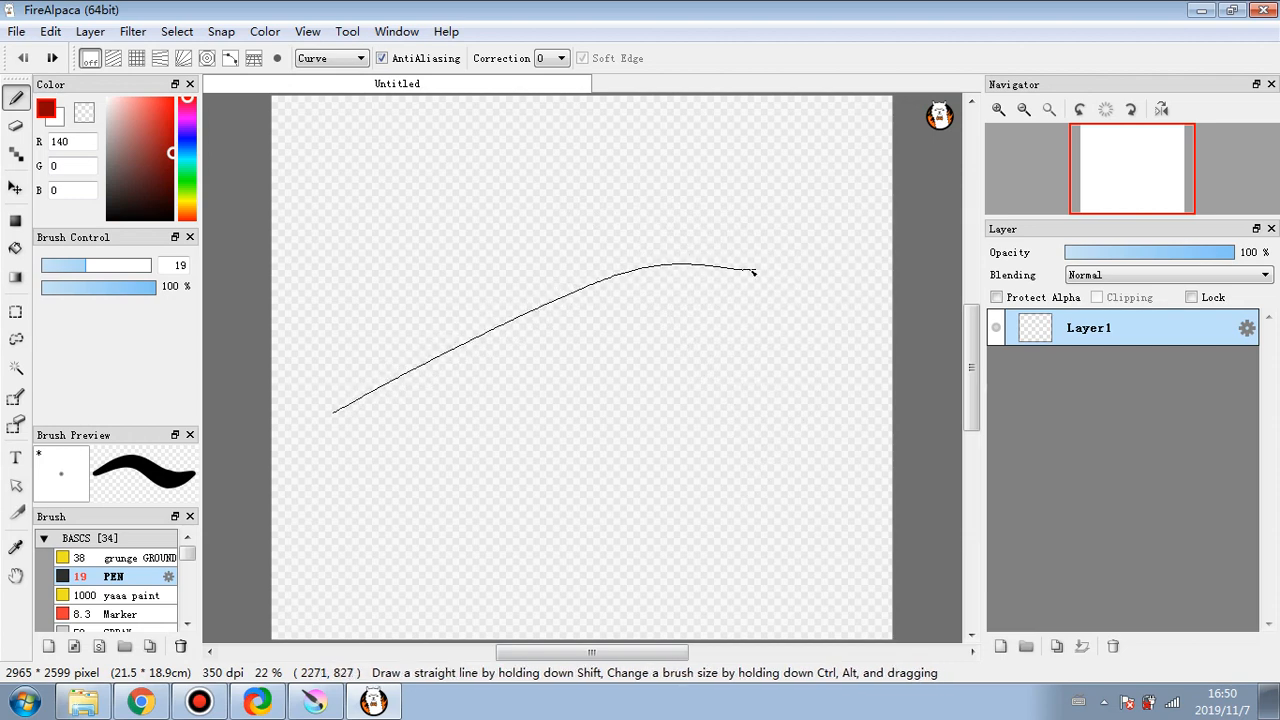
pyautogui.click(817, 444)
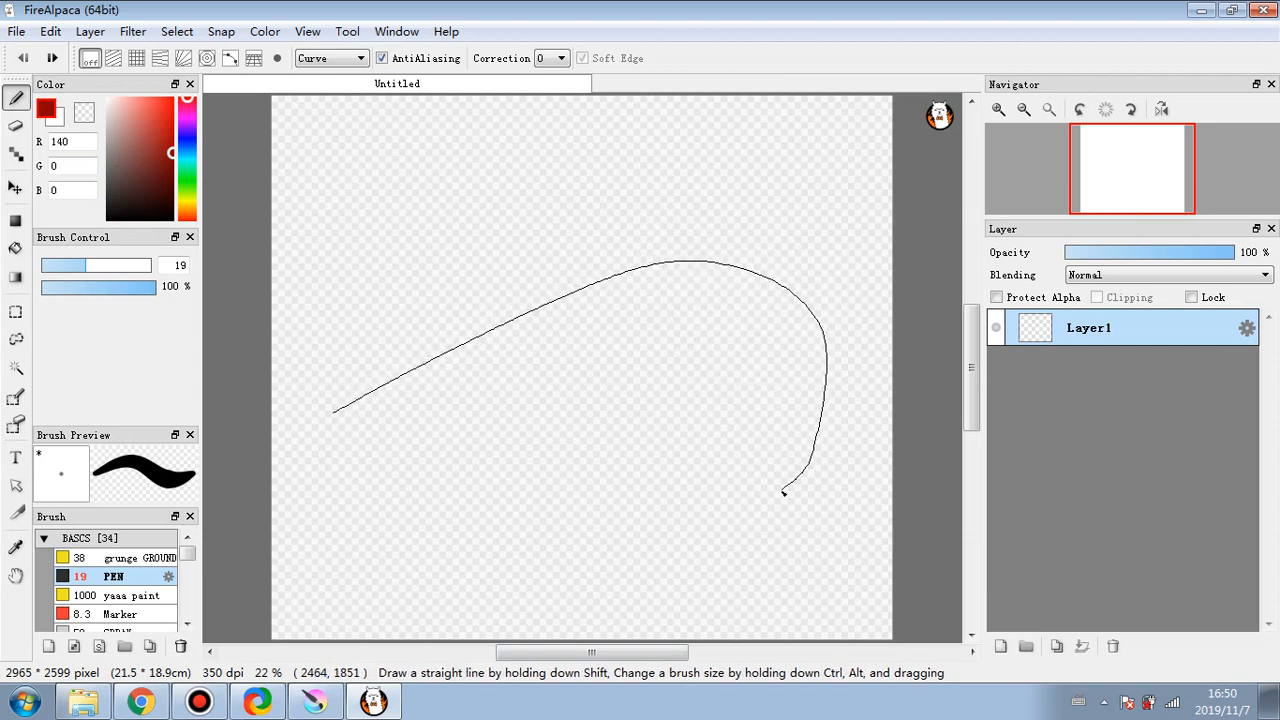
pyautogui.click(690, 541)
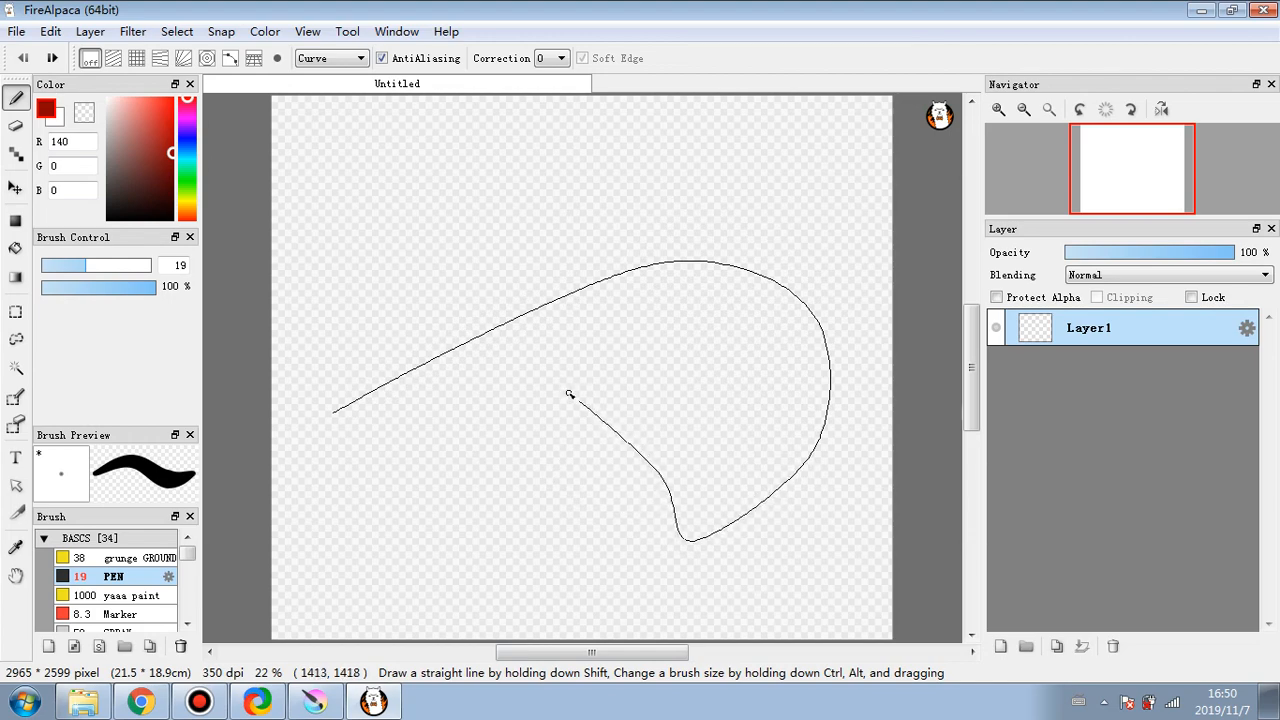
pyautogui.doubleClick(482, 426)
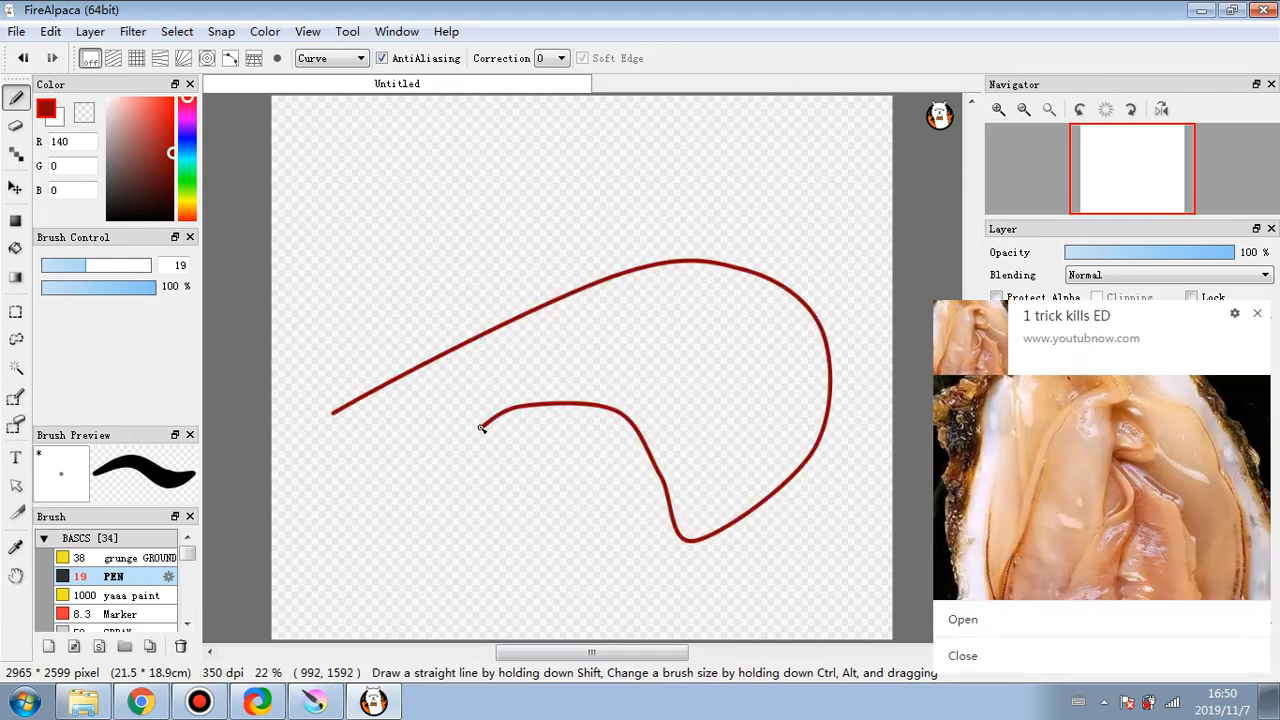
pyautogui.click(1257, 317)
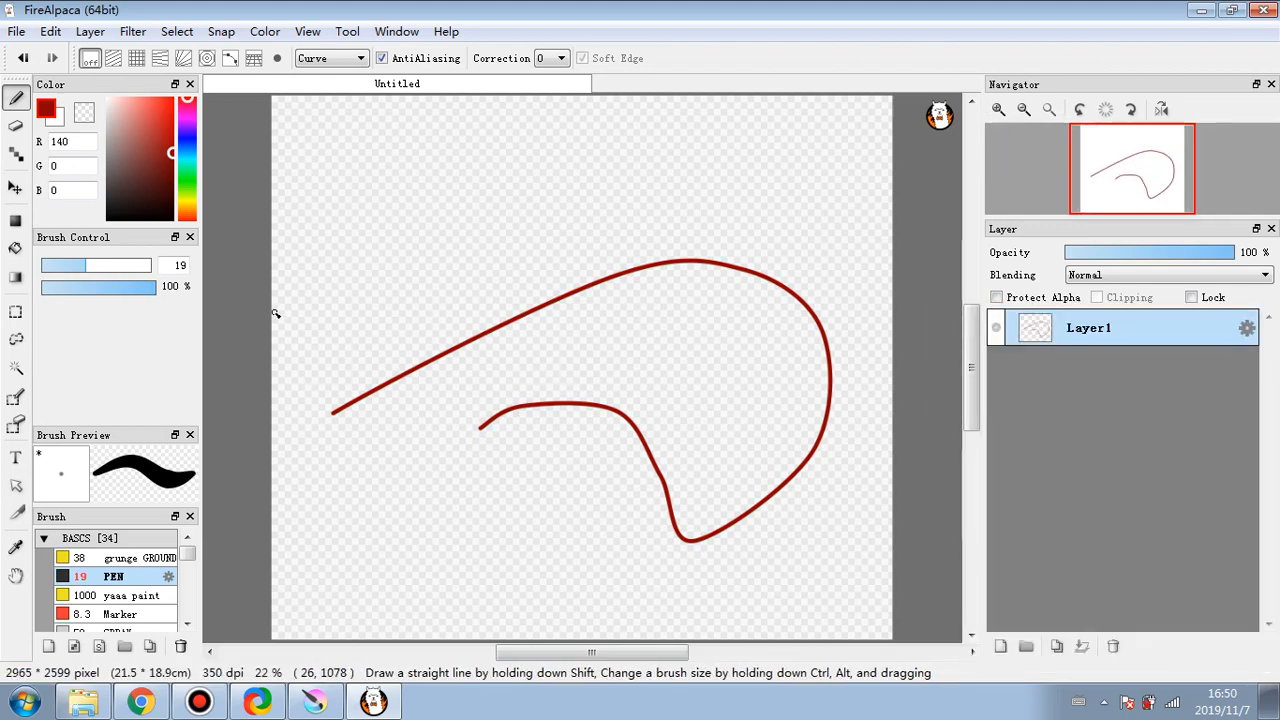
# - Set up the Gradient tool with a pale pink foreground (RGB 203, 160, 153) and a dark blue background (RGB 0, 16, 140)
pyautogui.click(17, 280)
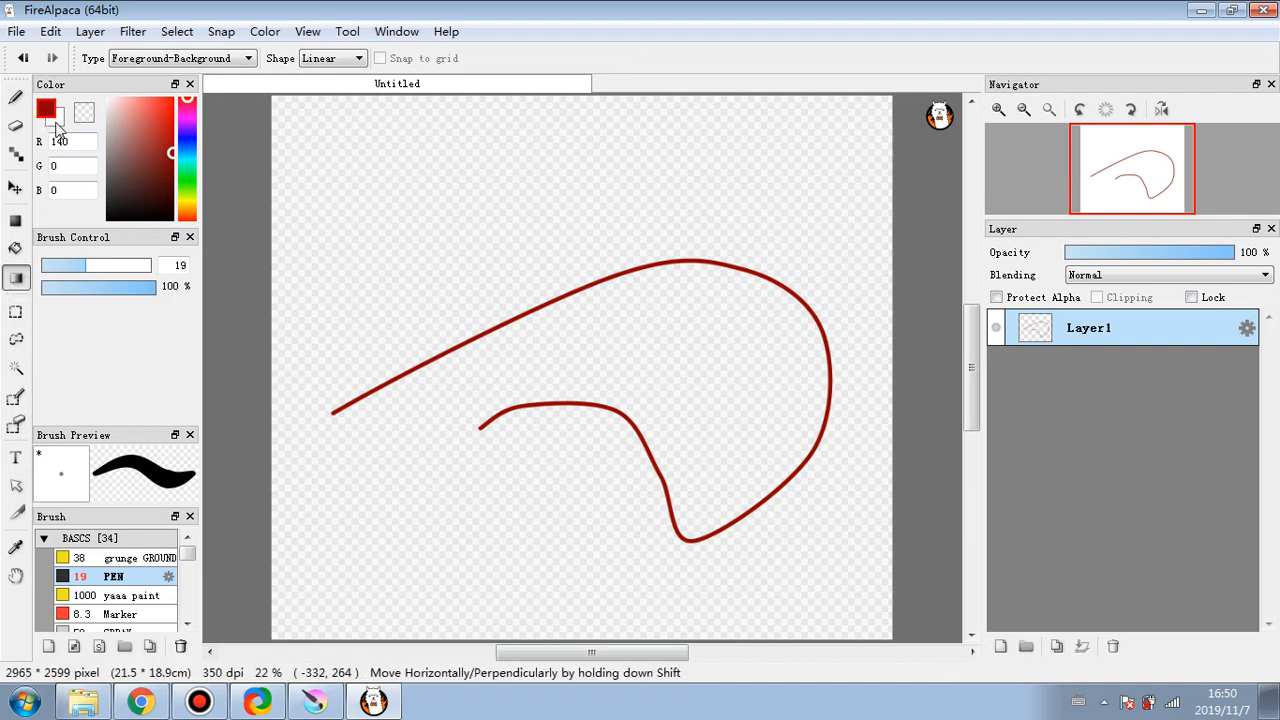
pyautogui.click(188, 141)
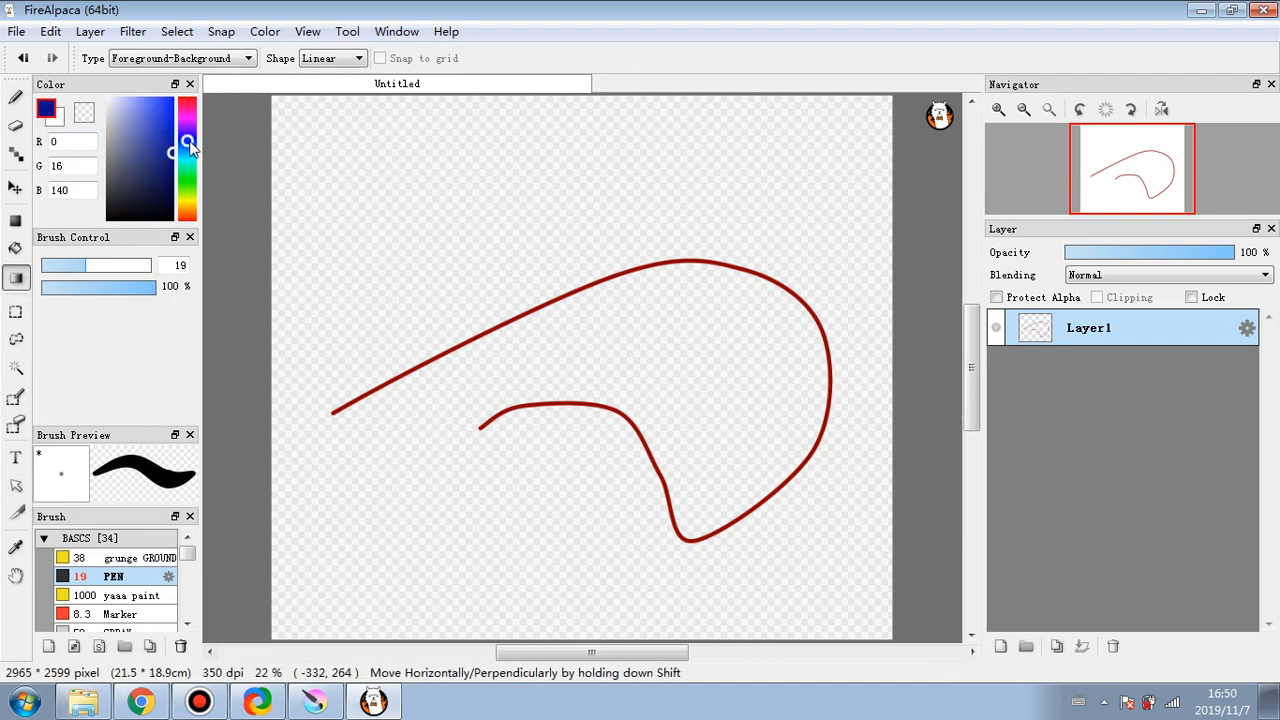
pyautogui.click(55, 121)
pyautogui.click(53, 122)
pyautogui.click(53, 117)
pyautogui.click(123, 122)
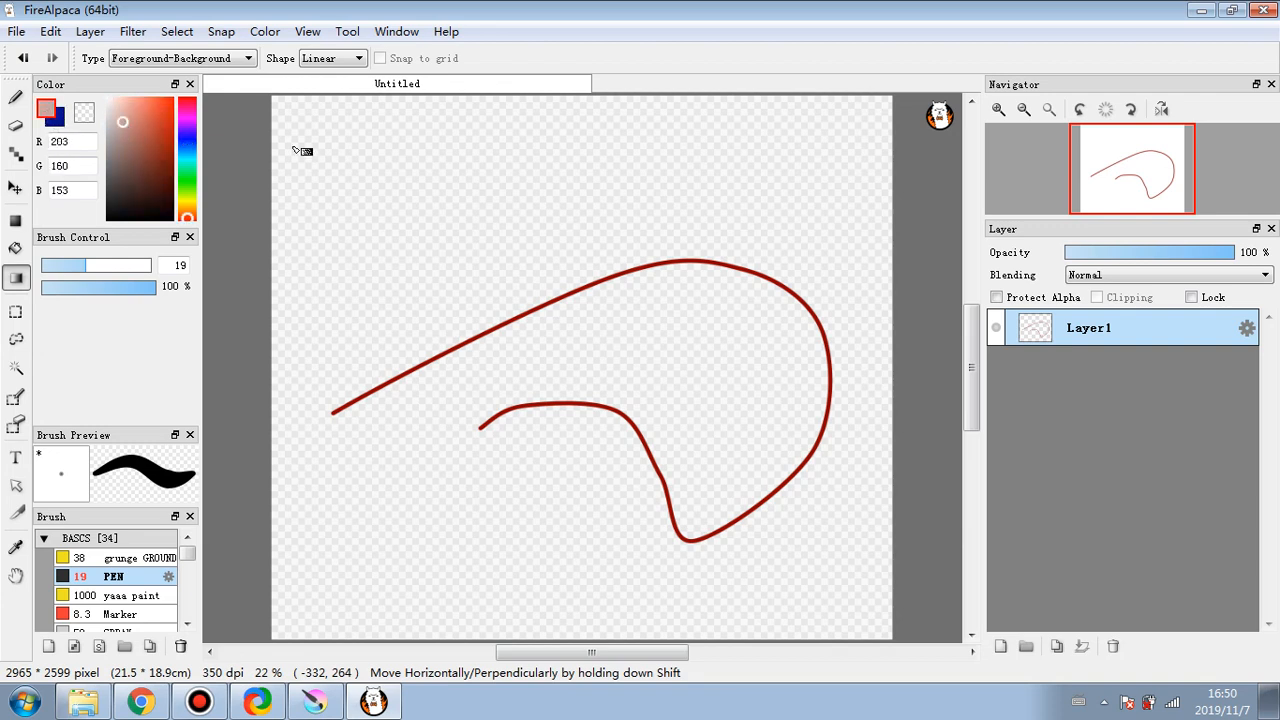
# - Apply several top-to-bottom Linear Foreground-Background gradients over the canvas, ending with pale pink above and dark blue below
pyautogui.moveTo(537, 158); pyautogui.dragTo(545, 497)
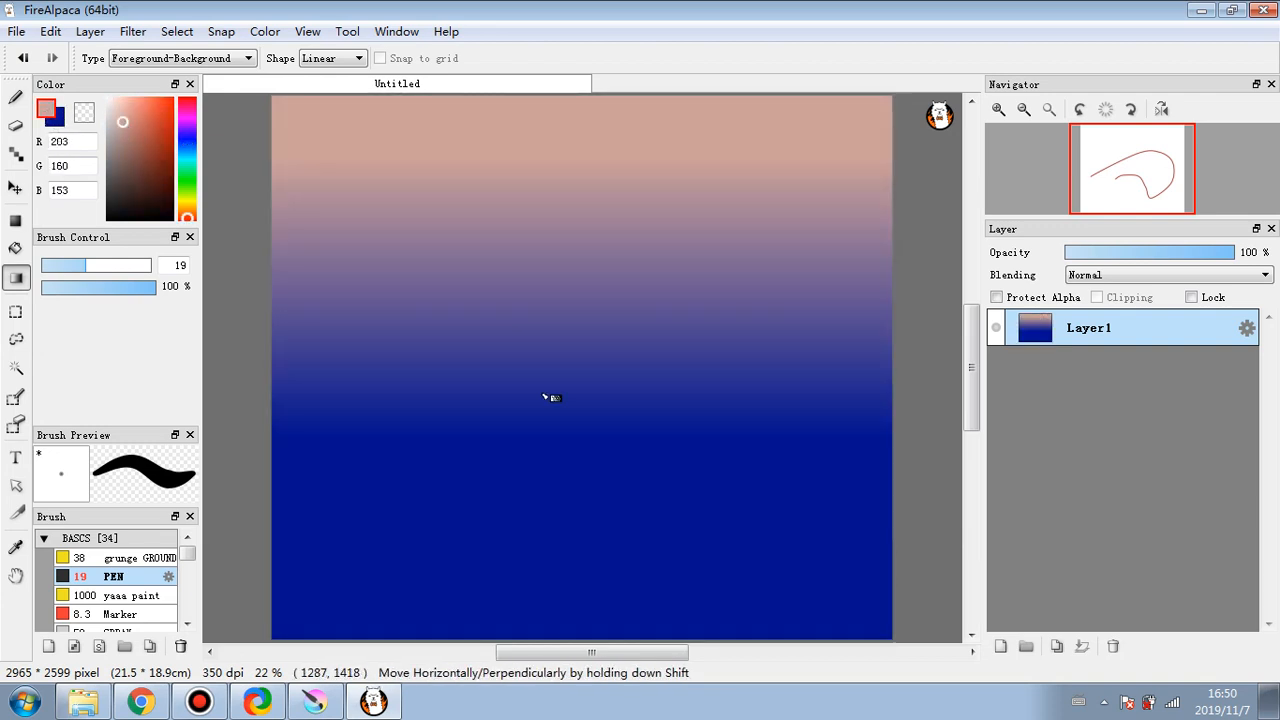
pyautogui.moveTo(543, 342); pyautogui.dragTo(574, 717)
pyautogui.moveTo(503, 204); pyautogui.dragTo(490, 562)
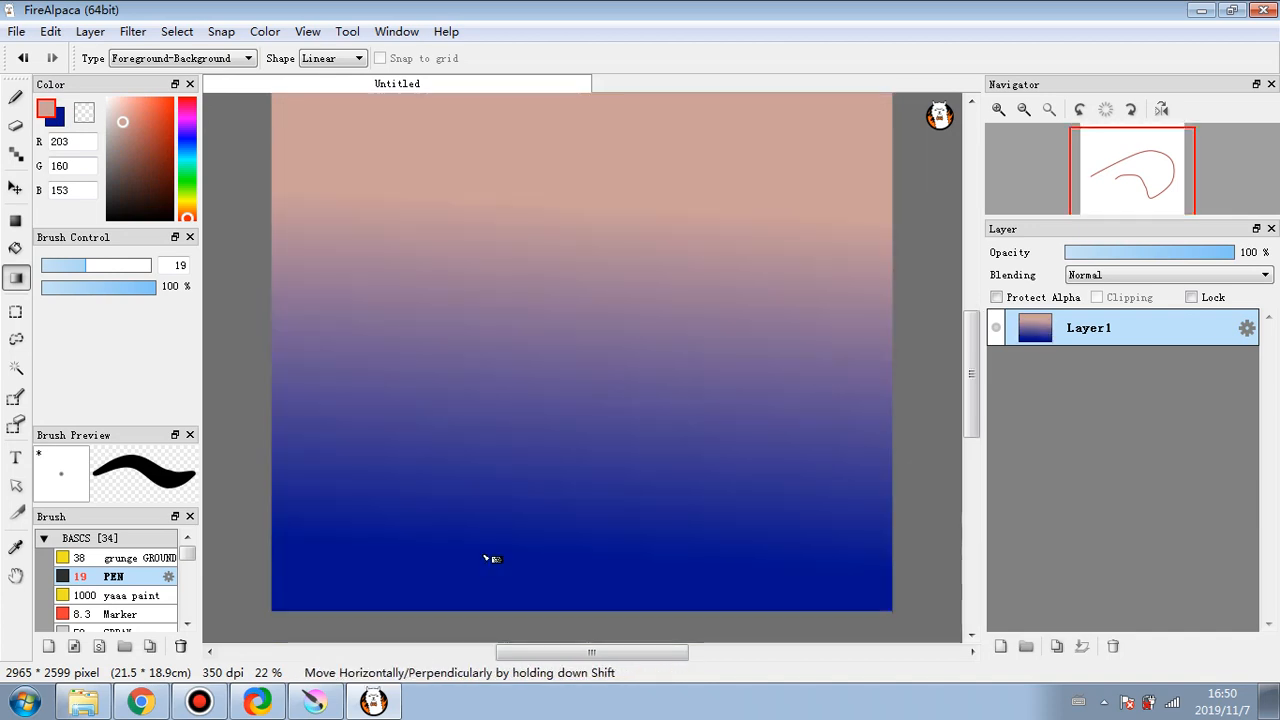
pyautogui.moveTo(503, 163); pyautogui.dragTo(524, 528)
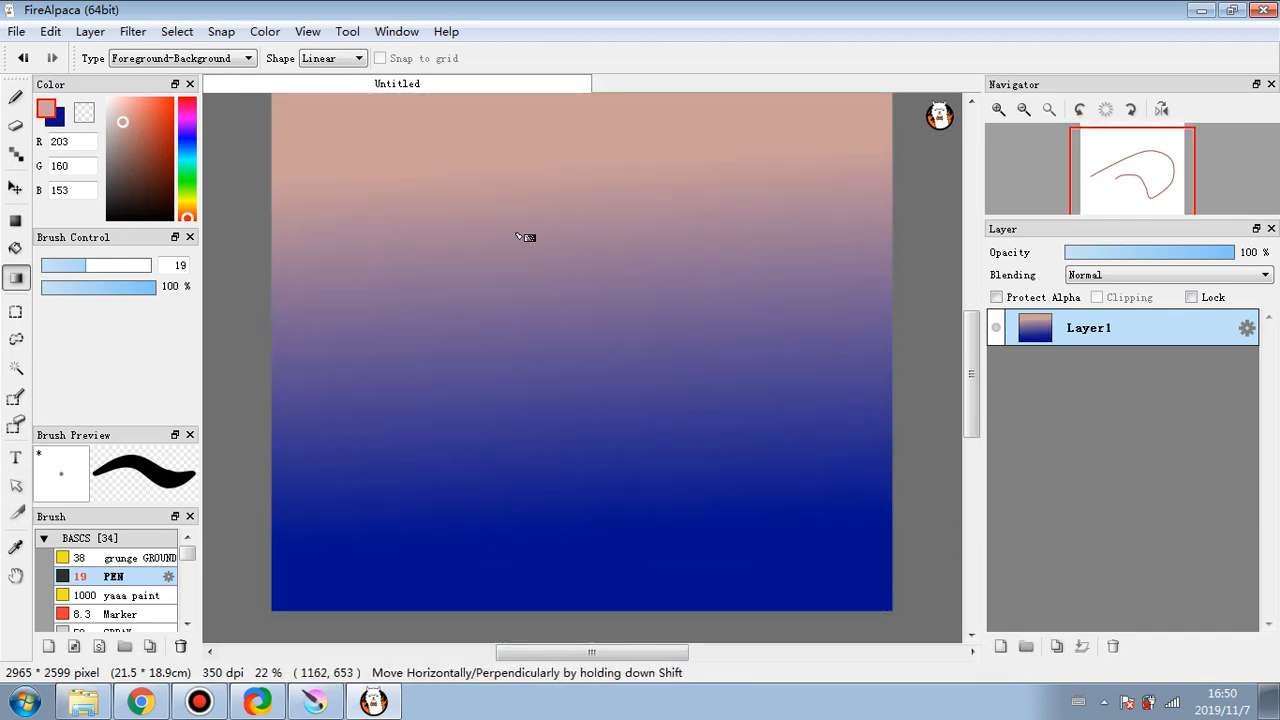
pyautogui.moveTo(519, 220); pyautogui.dragTo(527, 604)
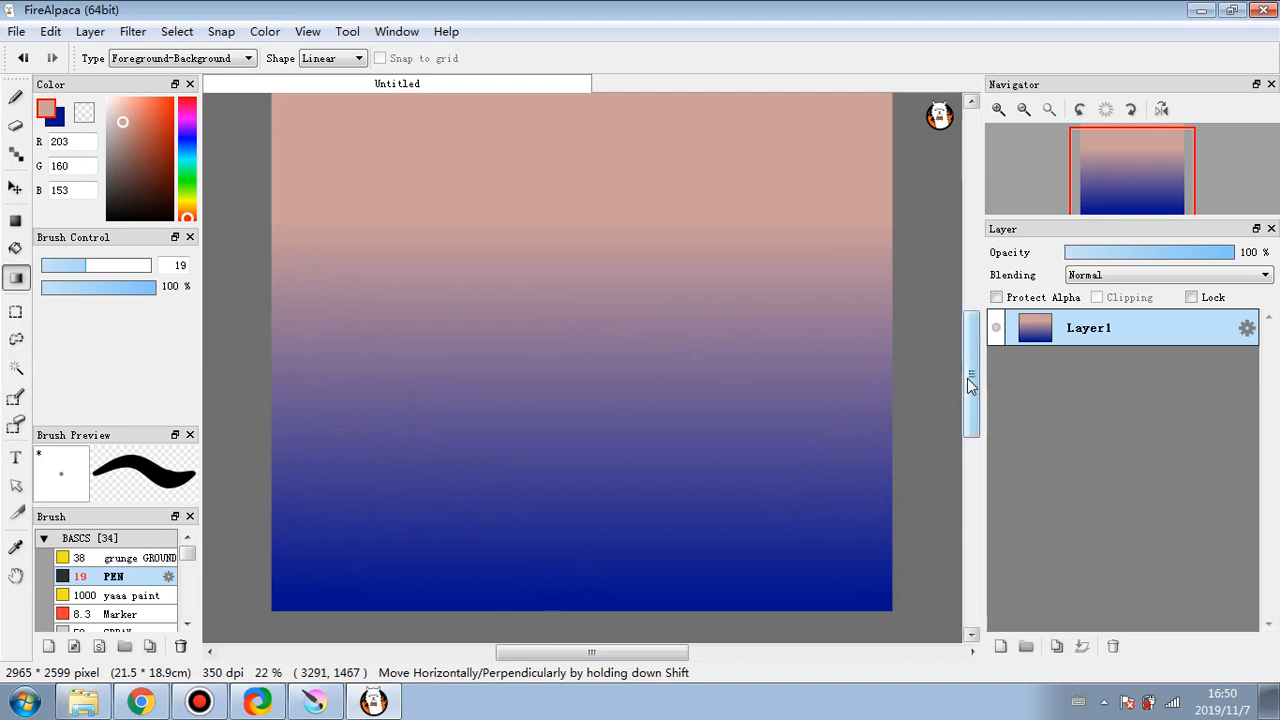
pyautogui.moveTo(973, 376); pyautogui.dragTo(972, 370)
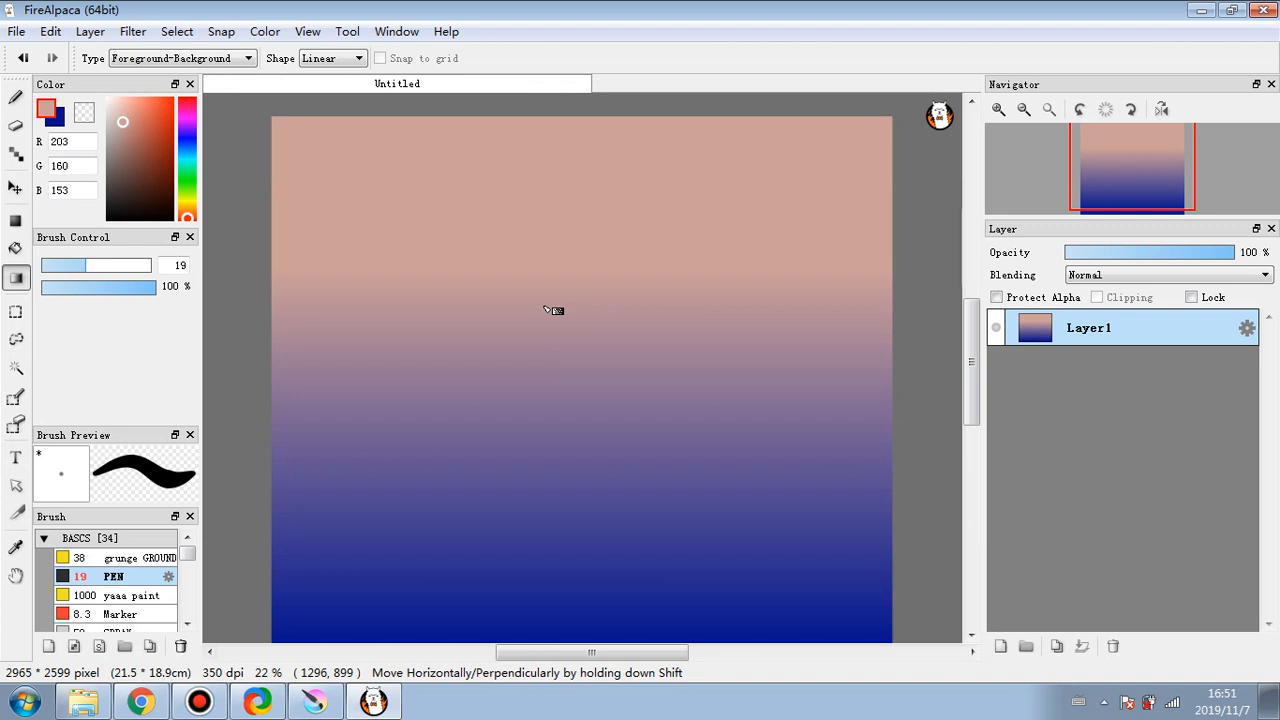
# - Fill the canvas with a Circular Foreground-Background gradient, pale pink at the upper right and dark blue toward the lower left, and return to the Brush tool
pyautogui.click(233, 60)
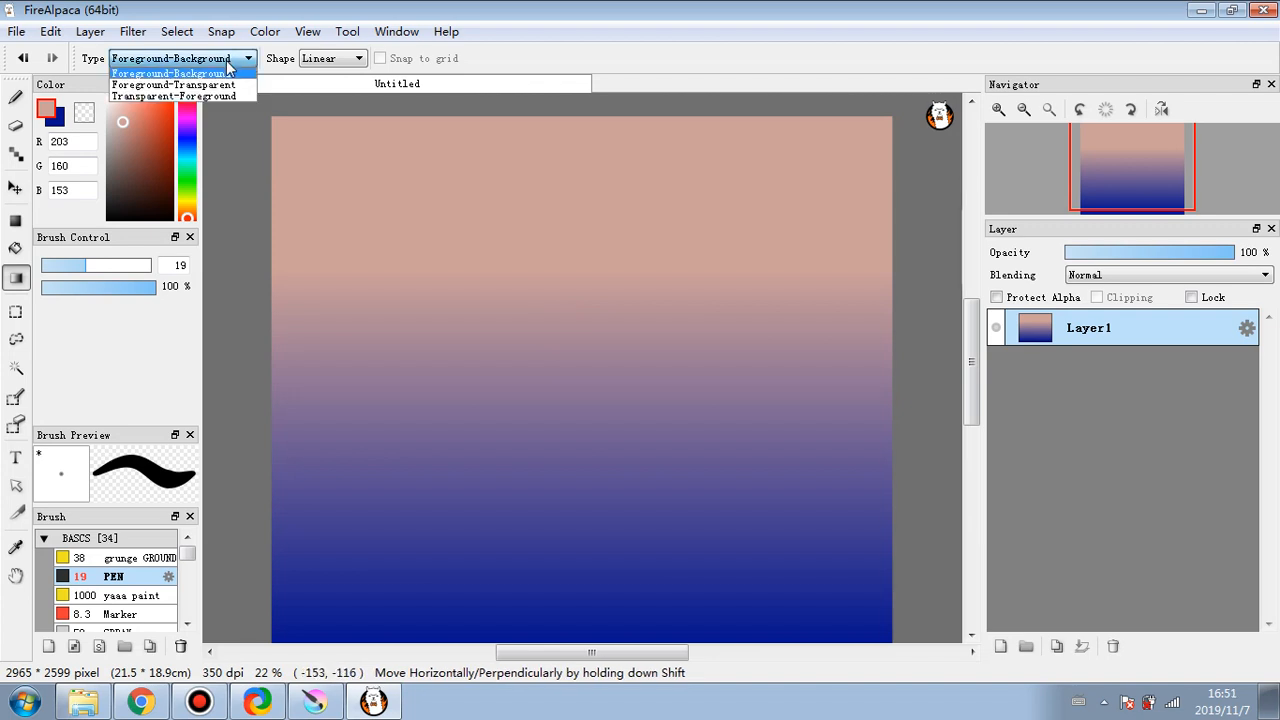
pyautogui.click(235, 62)
pyautogui.click(347, 60)
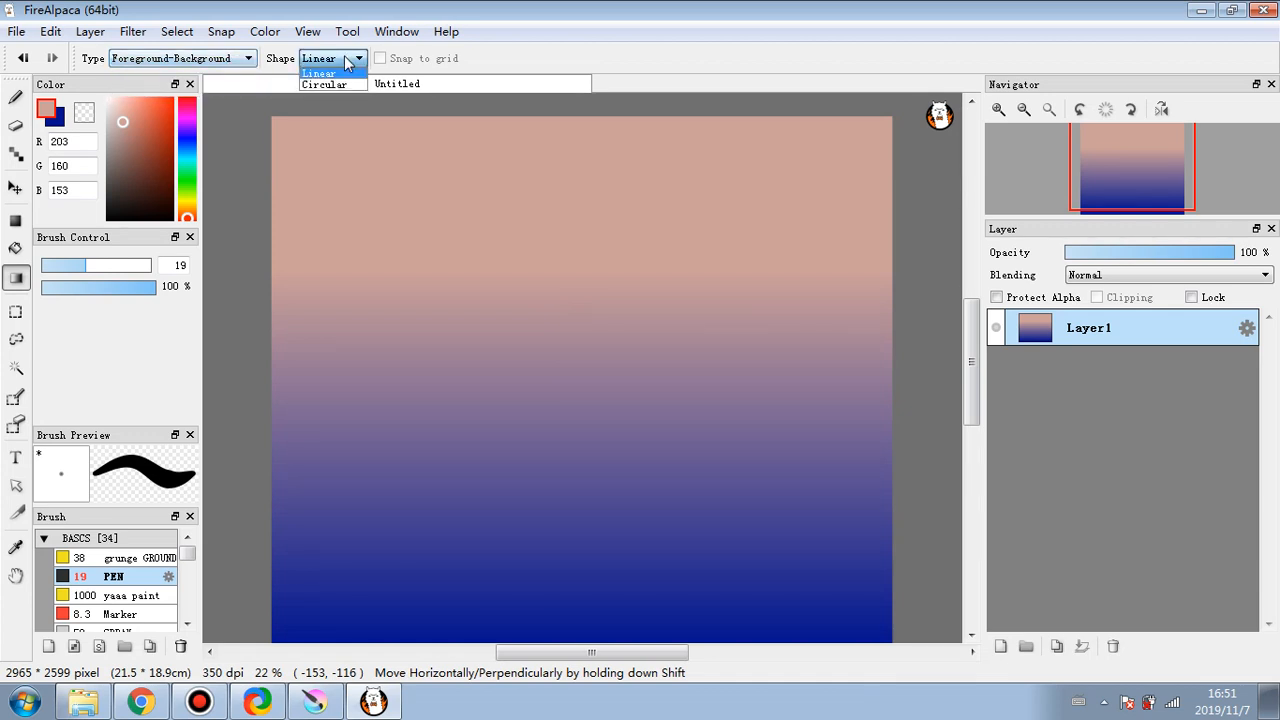
pyautogui.click(345, 85)
pyautogui.moveTo(529, 357)
pyautogui.mouseDown()
pyautogui.moveTo(717, 203)
pyautogui.moveTo(426, 612)
pyautogui.mouseUp()
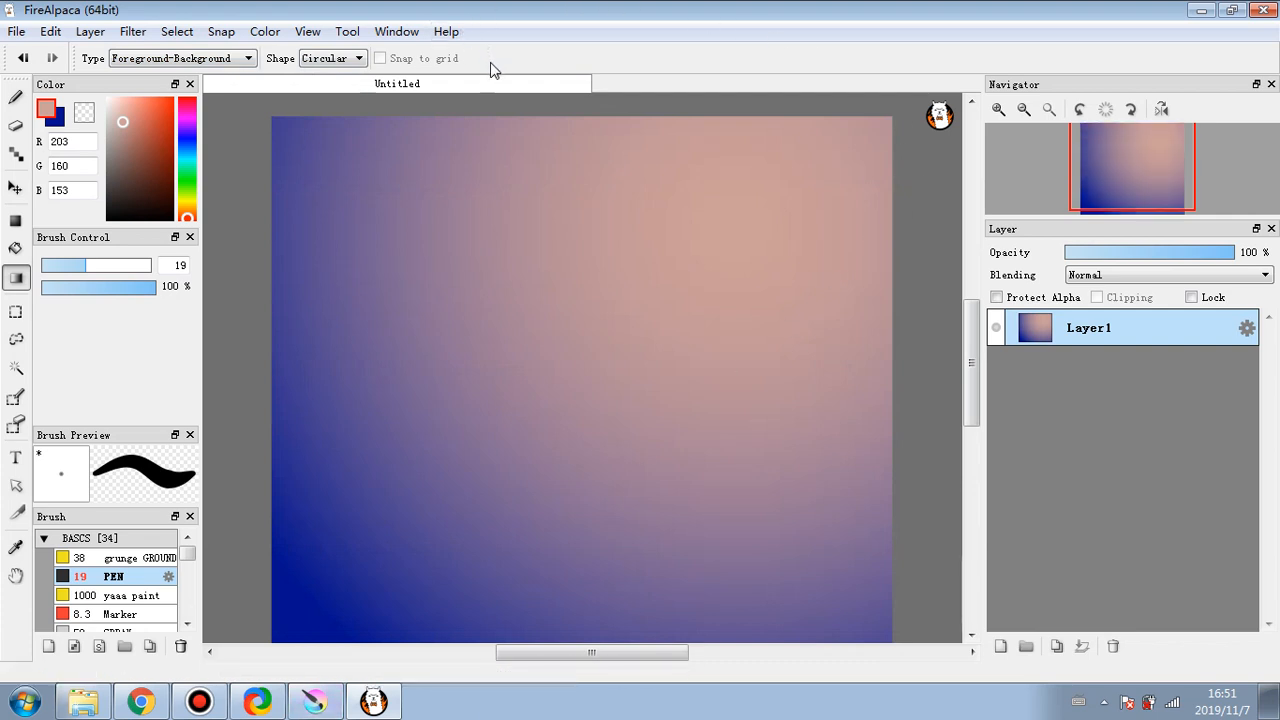
pyautogui.click(15, 97)
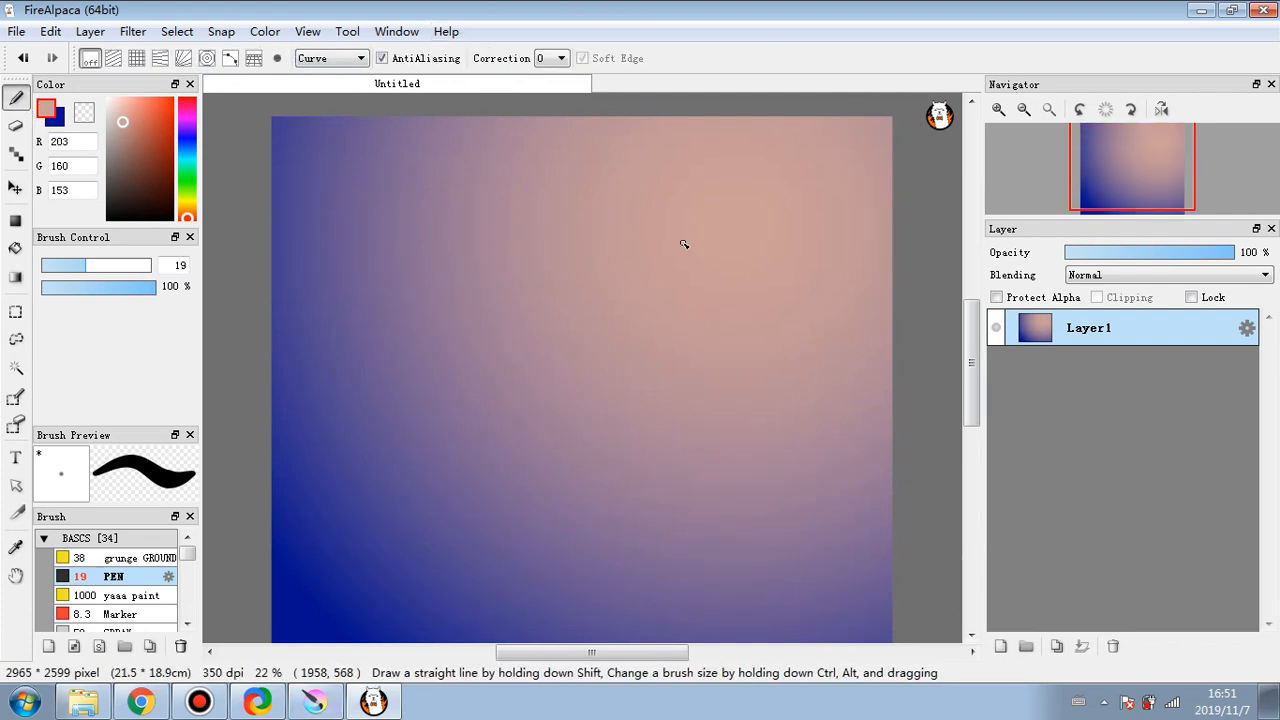
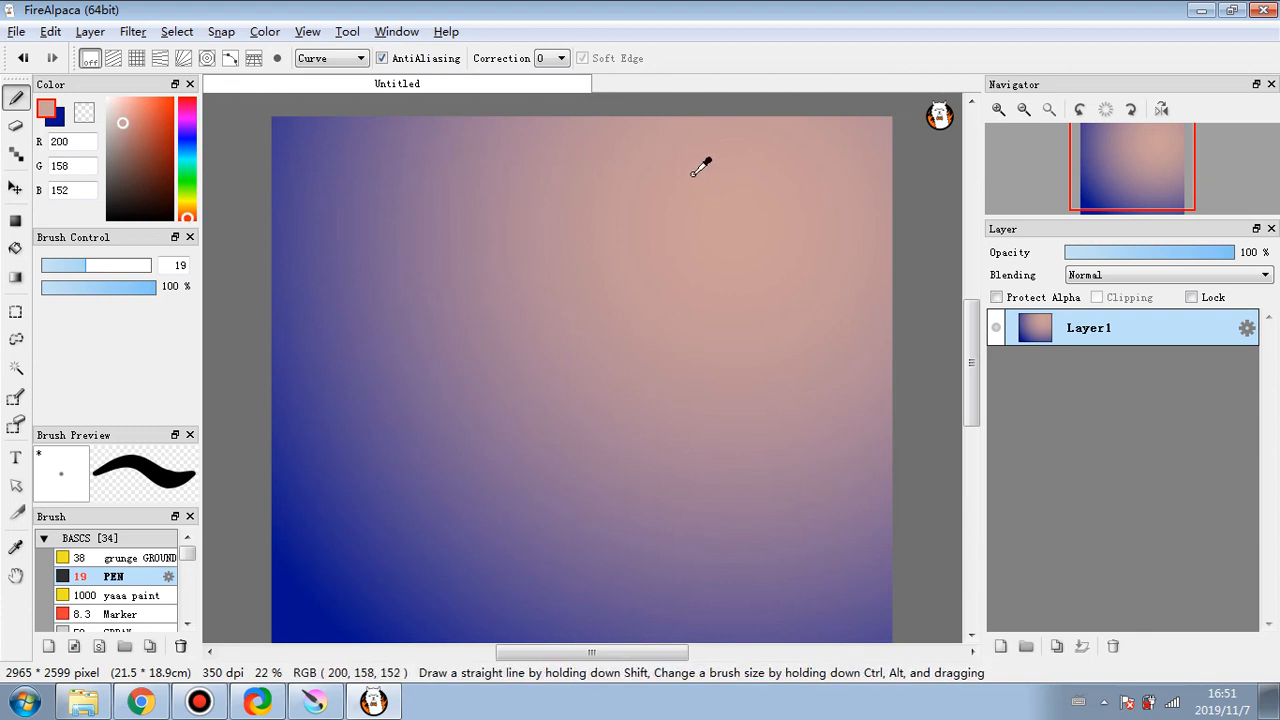
# - Switch the pen to Freehand mode, sample the pale pink (RGB 201, 158, 152), and scribble thin diagonal strokes over the lower-left blue area
pyautogui.moveTo(341, 491); pyautogui.dragTo(388, 499)
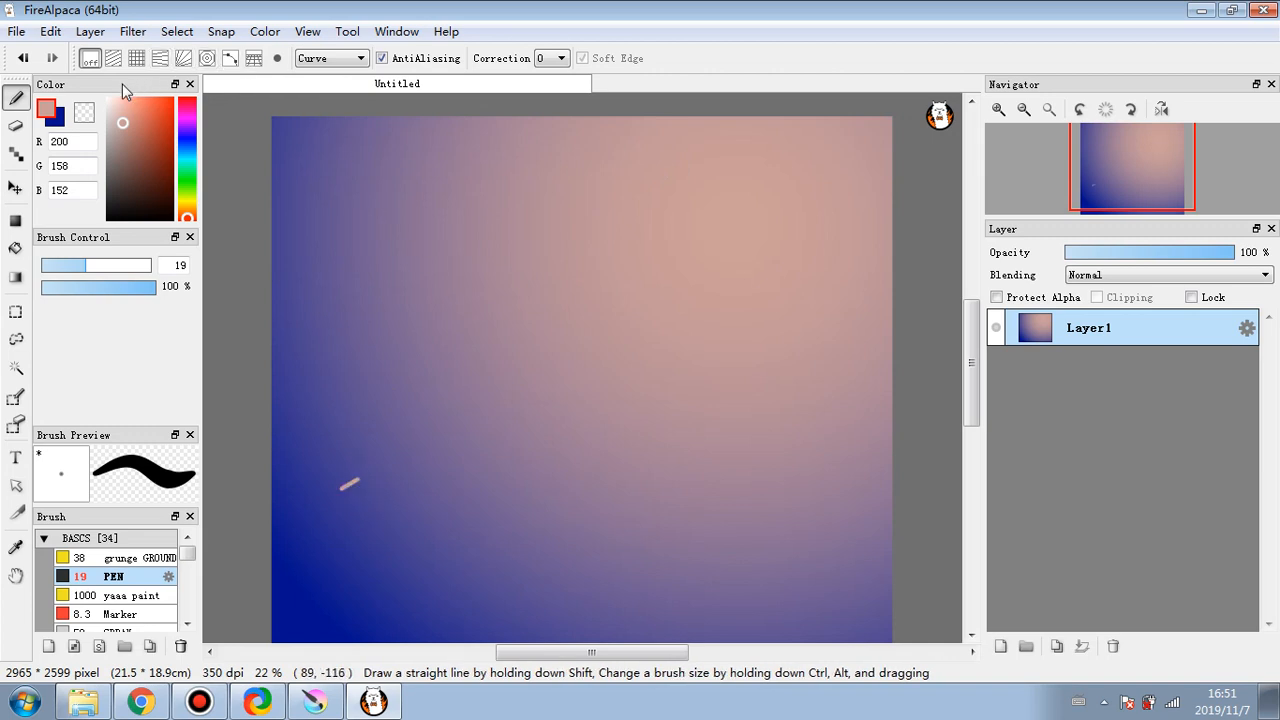
pyautogui.click(345, 59)
pyautogui.click(320, 72)
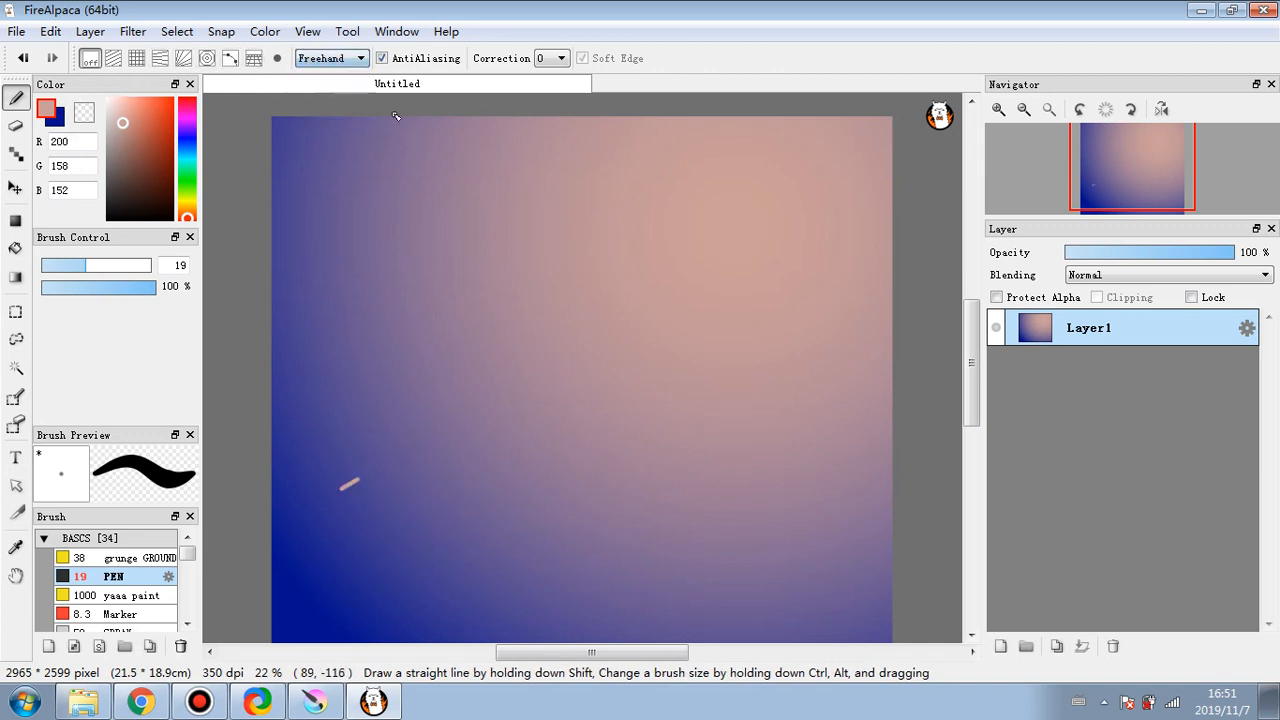
pyautogui.keyDown('alt'); pyautogui.click(668, 248); pyautogui.keyUp('alt')
pyautogui.moveTo(341, 484); pyautogui.dragTo(472, 533)
pyautogui.moveTo(512, 547); pyautogui.dragTo(557, 563)
pyautogui.moveTo(574, 565)
pyautogui.mouseDown()
pyautogui.moveTo(557, 573)
pyautogui.moveTo(393, 494)
pyautogui.mouseUp()
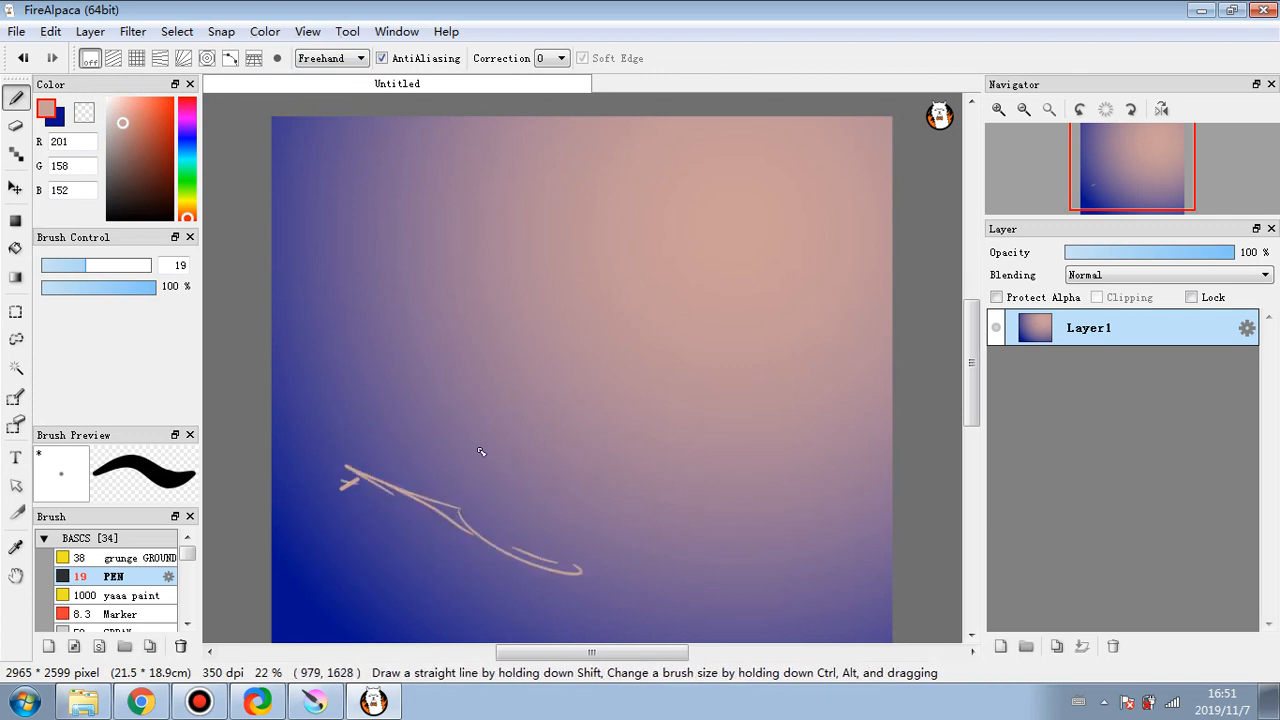
# - Set the pen size to 22 and extend the pale pink scribble with long diagonal strokes across the canvas's lower left
pyautogui.click(92, 267)
pyautogui.moveTo(330, 449); pyautogui.dragTo(490, 545)
pyautogui.moveTo(557, 562)
pyautogui.mouseDown()
pyautogui.moveTo(514, 556)
pyautogui.moveTo(709, 623)
pyautogui.mouseUp()
pyautogui.moveTo(586, 577)
pyautogui.mouseDown()
pyautogui.moveTo(525, 538)
pyautogui.moveTo(292, 464)
pyautogui.mouseUp()
# - Layer translucent strokes over the scribble at 38% opacity with sizes 22 and 46, and at 60% opacity with sizes 46 and 136
pyautogui.moveTo(131, 290); pyautogui.dragTo(87, 287)
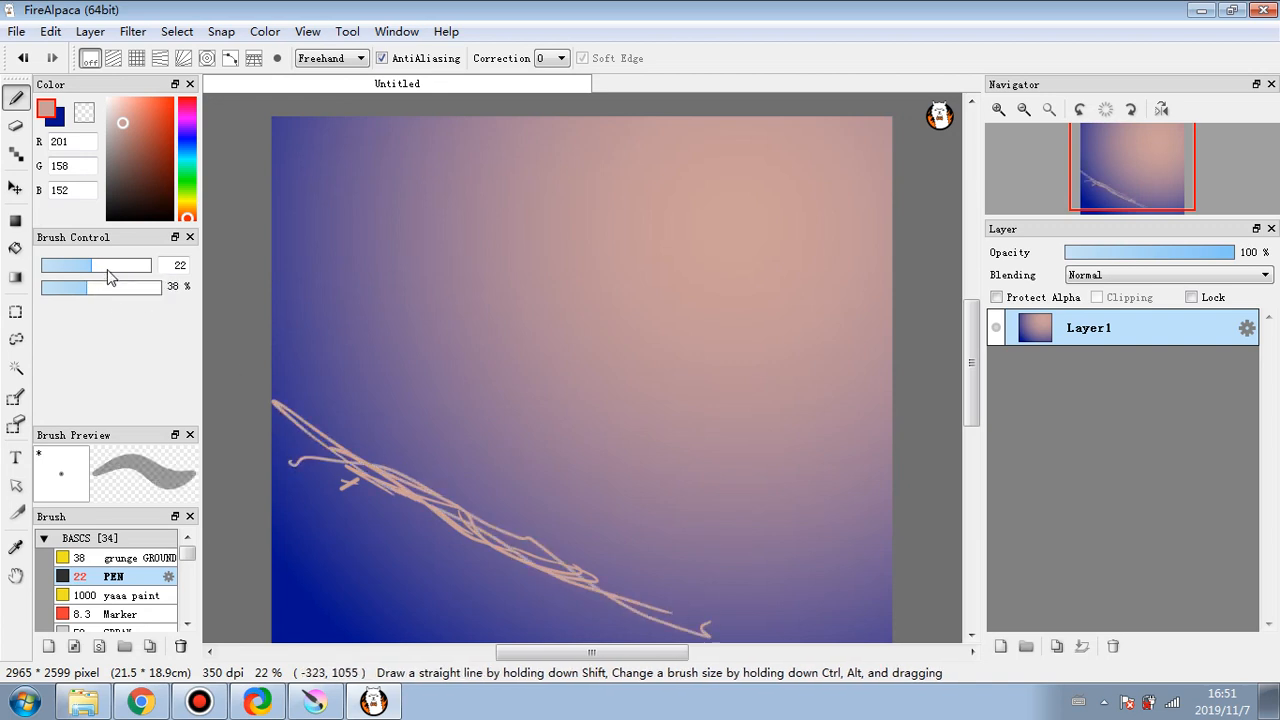
pyautogui.moveTo(318, 390)
pyautogui.mouseDown()
pyautogui.moveTo(376, 450)
pyautogui.moveTo(327, 392)
pyautogui.moveTo(557, 553)
pyautogui.mouseUp()
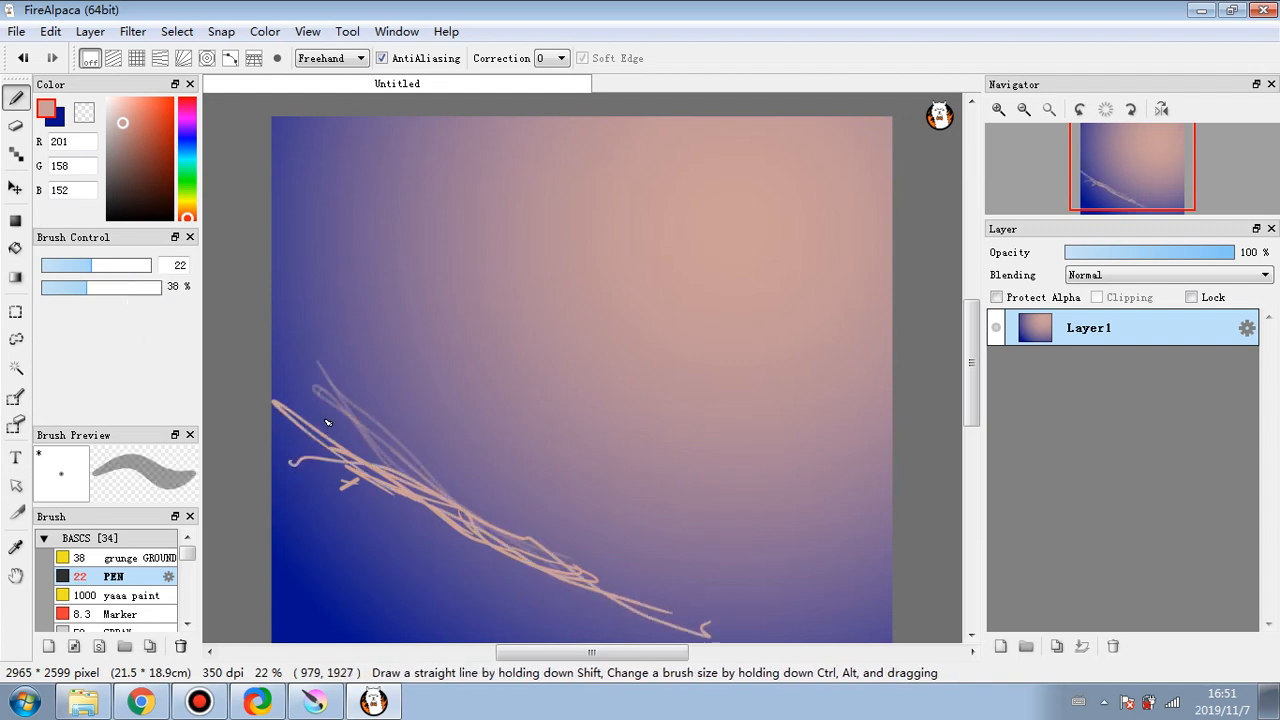
pyautogui.click(121, 267)
pyautogui.moveTo(298, 387)
pyautogui.mouseDown()
pyautogui.moveTo(398, 486)
pyautogui.moveTo(310, 368)
pyautogui.moveTo(678, 615)
pyautogui.mouseUp()
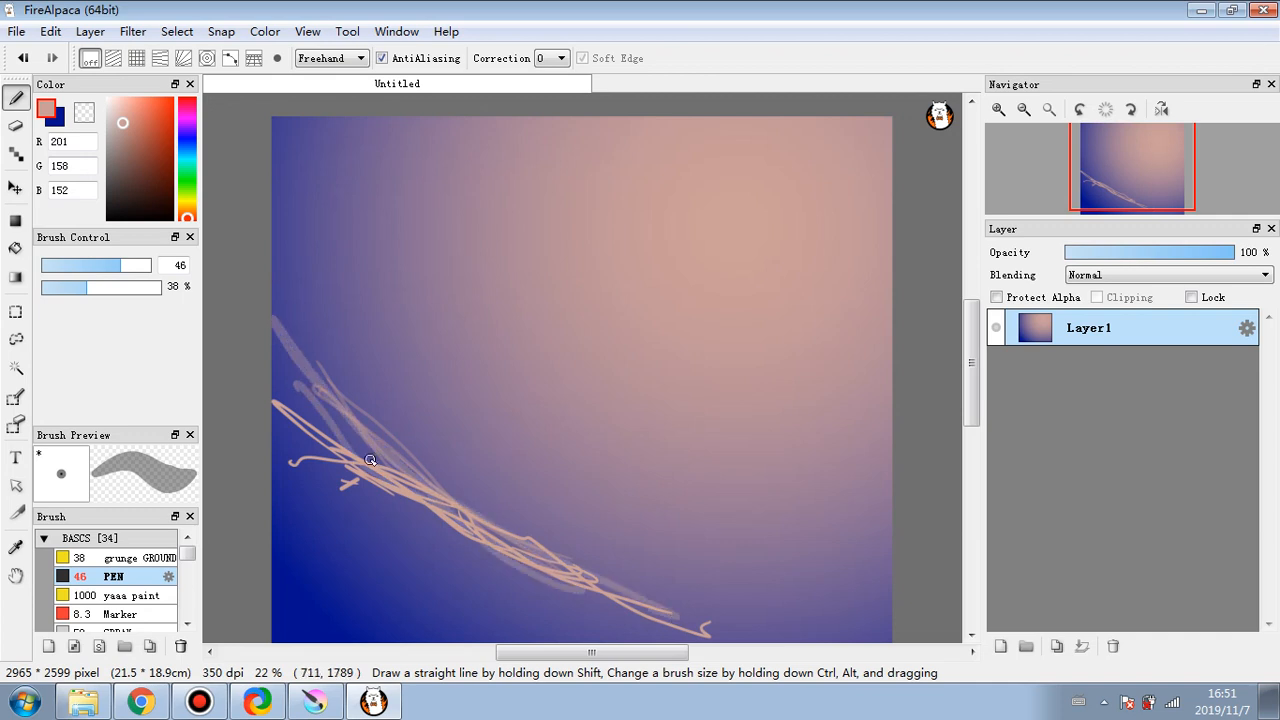
pyautogui.click(114, 288)
pyautogui.moveTo(306, 357)
pyautogui.mouseDown()
pyautogui.moveTo(443, 508)
pyautogui.moveTo(369, 445)
pyautogui.moveTo(402, 474)
pyautogui.mouseUp()
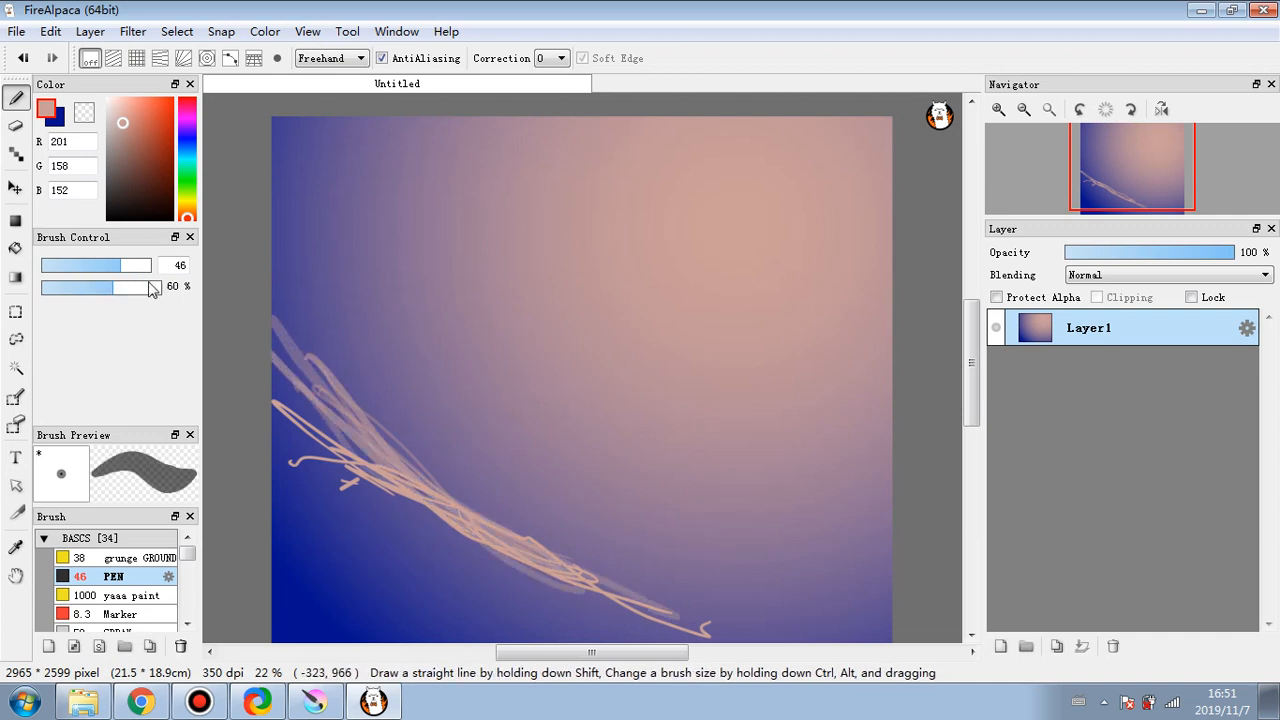
pyautogui.click(149, 266)
pyautogui.moveTo(333, 325)
pyautogui.mouseDown()
pyautogui.moveTo(518, 541)
pyautogui.moveTo(637, 623)
pyautogui.moveTo(271, 340)
pyautogui.moveTo(441, 495)
pyautogui.moveTo(697, 667)
pyautogui.mouseUp()
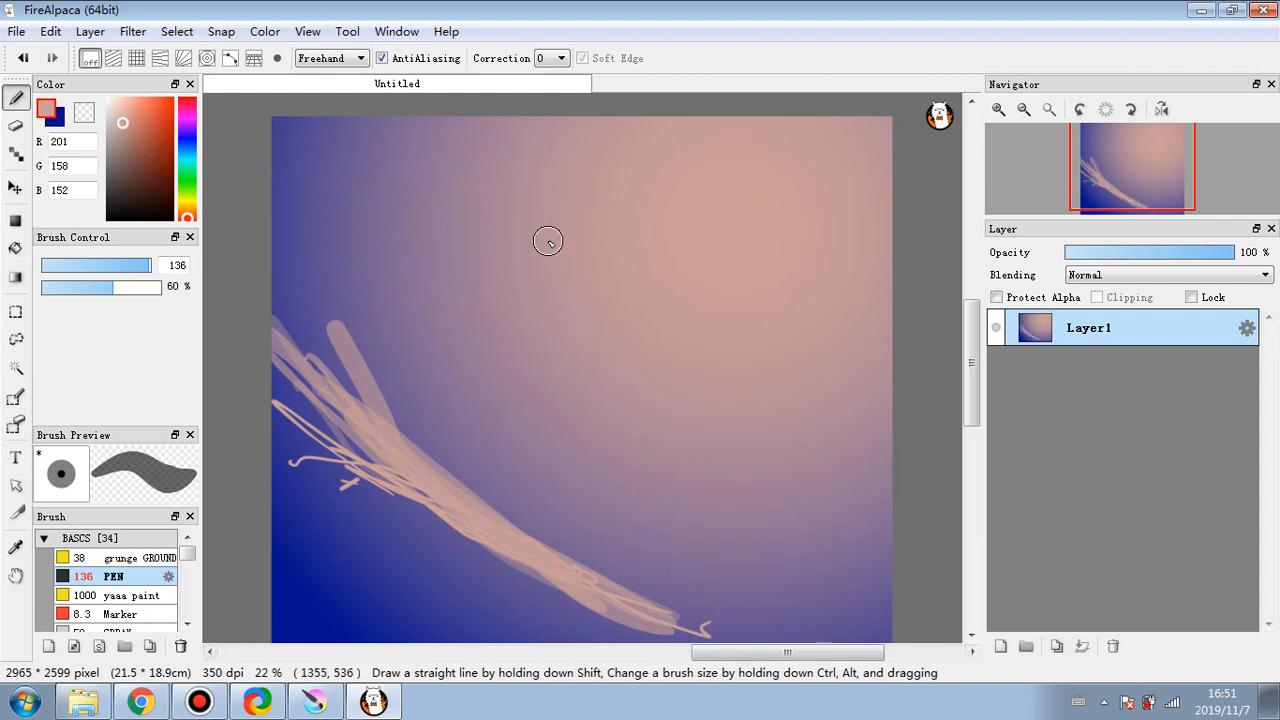
# - Sample the muted purple (RGB 124, 104, 147) and paint overlapping broad diagonal strokes across the upper-right pink area
pyautogui.keyDown('alt'); pyautogui.click(491, 429); pyautogui.keyUp('alt')
pyautogui.moveTo(608, 226)
pyautogui.mouseDown()
pyautogui.moveTo(754, 364)
pyautogui.moveTo(661, 293)
pyautogui.moveTo(739, 382)
pyautogui.moveTo(660, 287)
pyautogui.moveTo(811, 432)
pyautogui.moveTo(624, 185)
pyautogui.mouseUp()
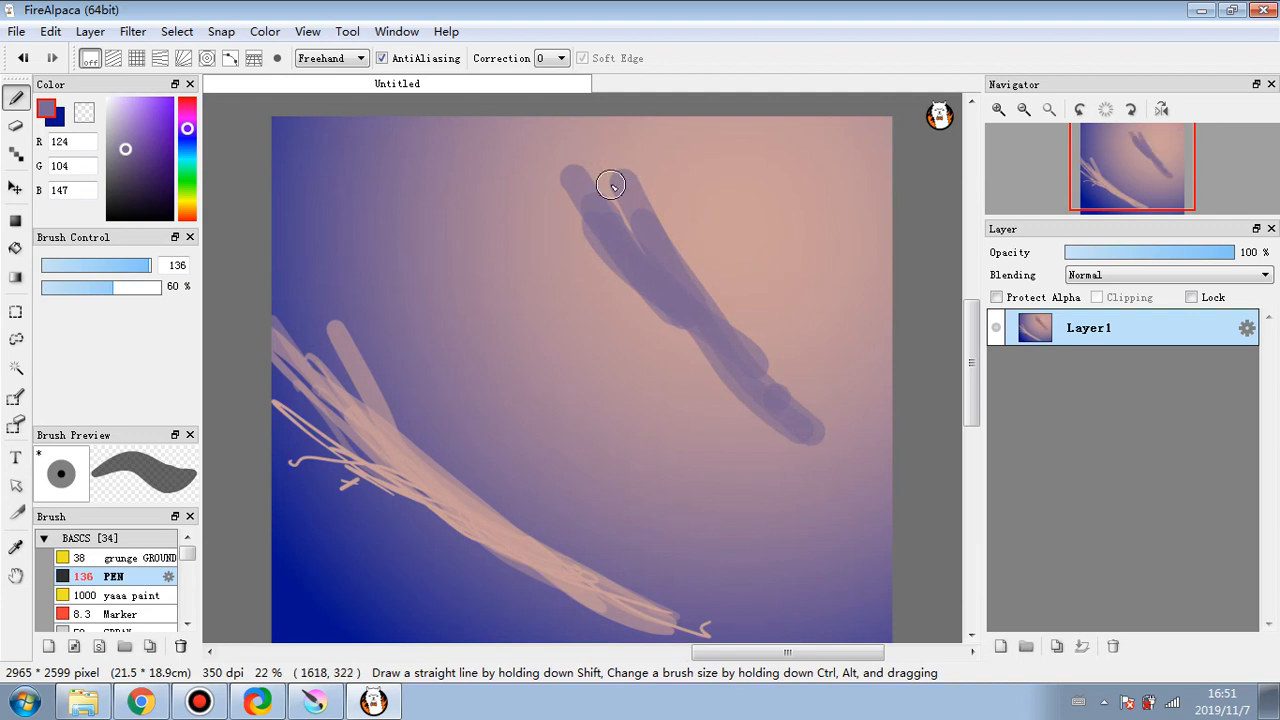
# - Draw two filled purple rectangles, one near the canvas's upper left and one at its upper edge right of centre
pyautogui.click(15, 220)
pyautogui.moveTo(333, 165); pyautogui.dragTo(435, 244)
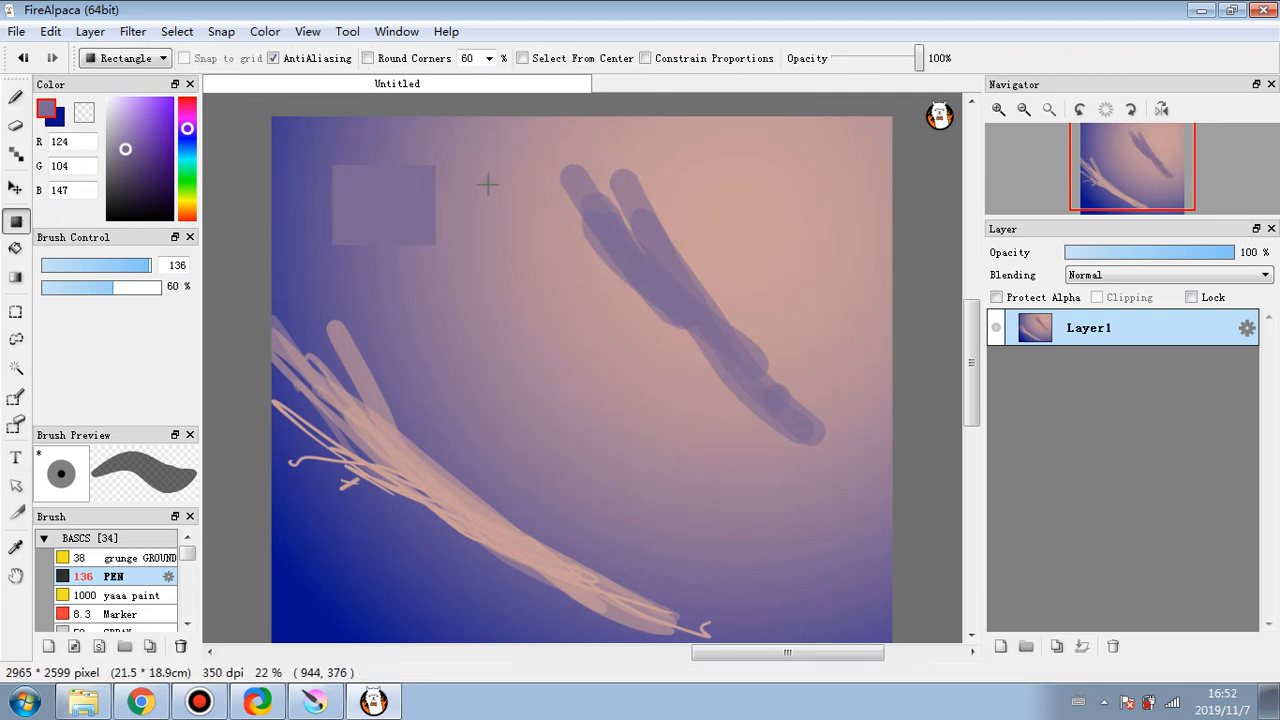
pyautogui.moveTo(672, 205); pyautogui.dragTo(764, 116)
pyautogui.click(158, 59)
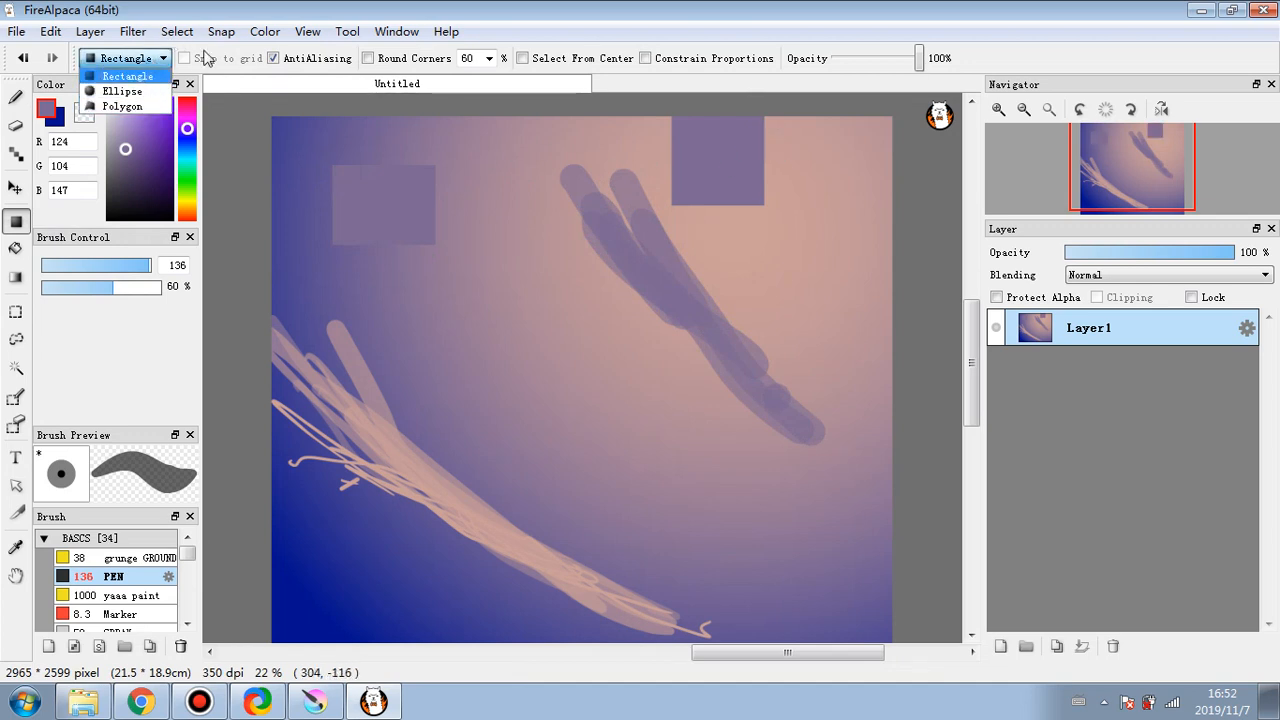
pyautogui.click(700, 38)
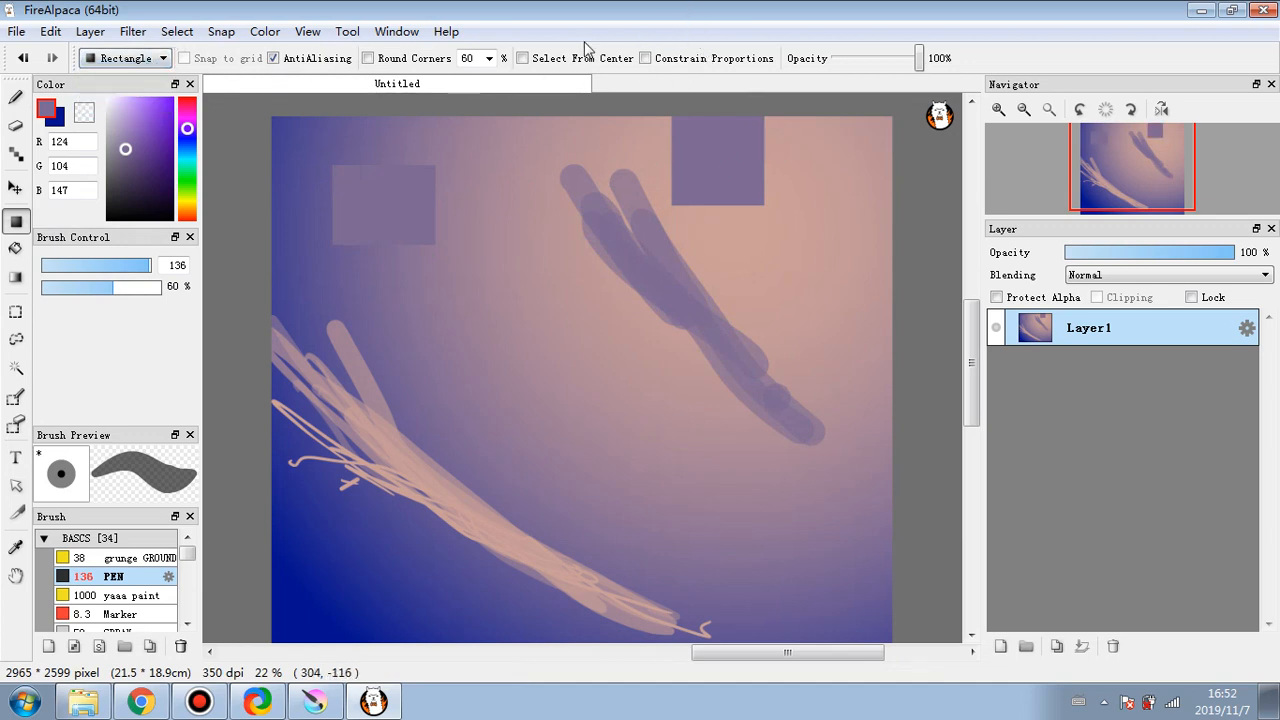
# - Draw 60% round-cornered rectangles, a large opaque one at the centre and a 45% opacity one at the upper right, dismissing the pop-up advertisement
pyautogui.click(368, 58)
pyautogui.moveTo(490, 249); pyautogui.dragTo(728, 438)
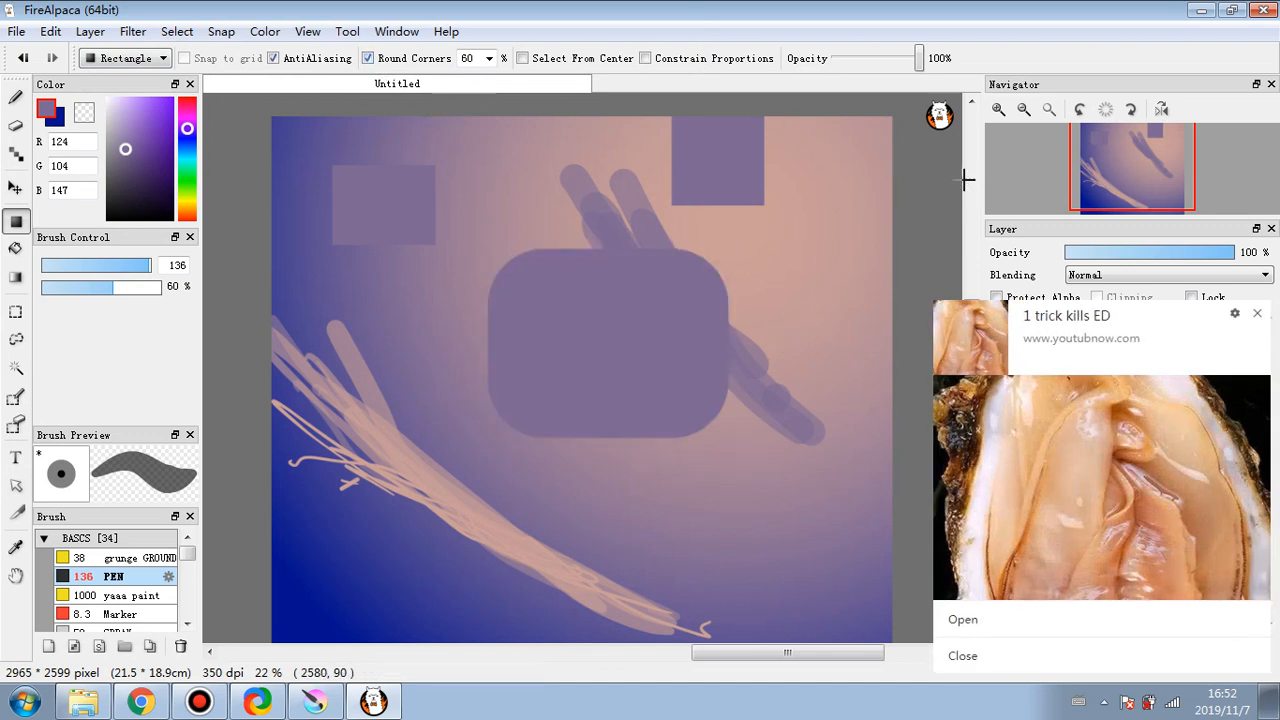
pyautogui.click(1257, 314)
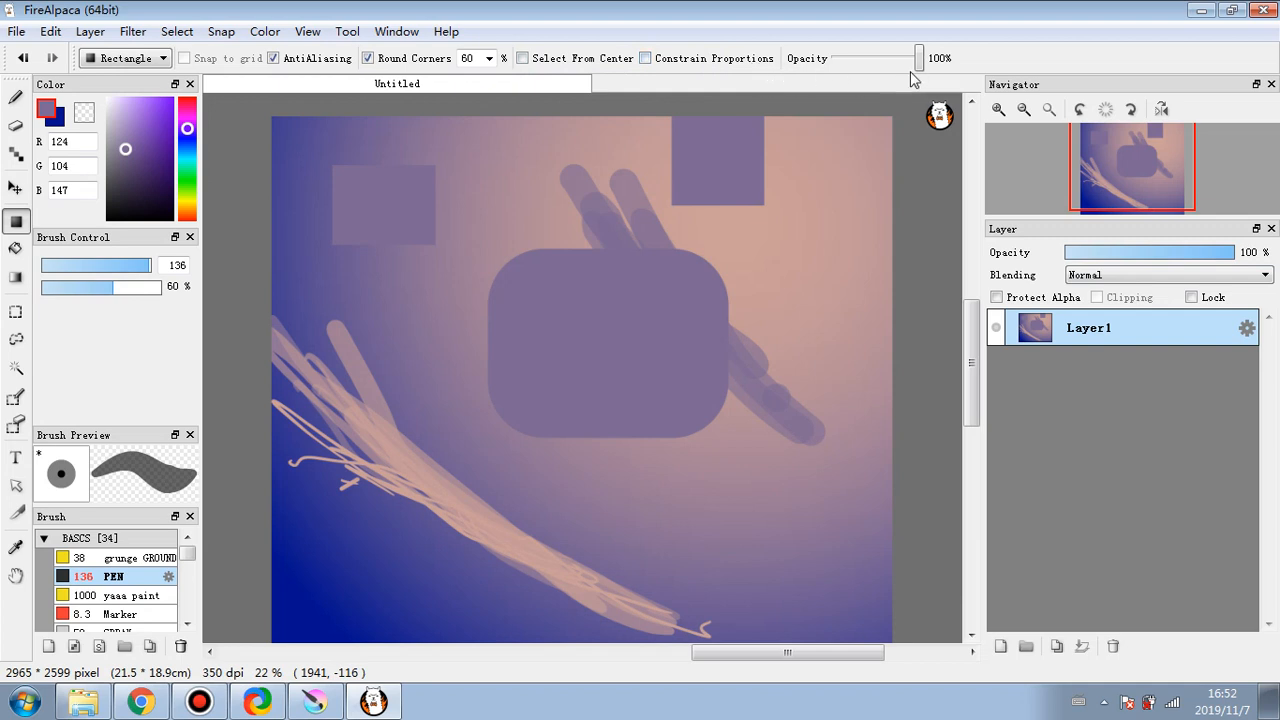
pyautogui.moveTo(916, 58); pyautogui.dragTo(873, 58)
pyautogui.moveTo(840, 179); pyautogui.dragTo(691, 288)
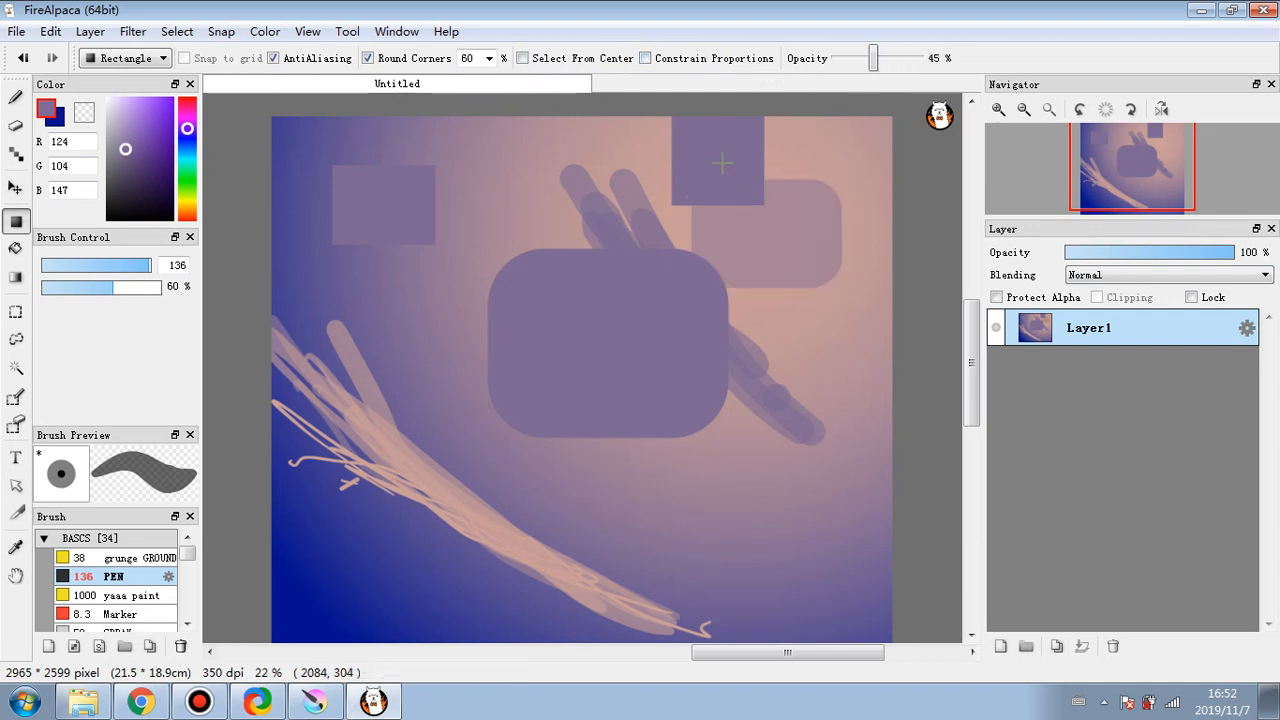
# - Draw overlapping translucent rounded squares around the upper centre with Constrain Proportions enabled, adding Select From Center for the last
pyautogui.click(645, 58)
pyautogui.moveTo(523, 152); pyautogui.dragTo(632, 250)
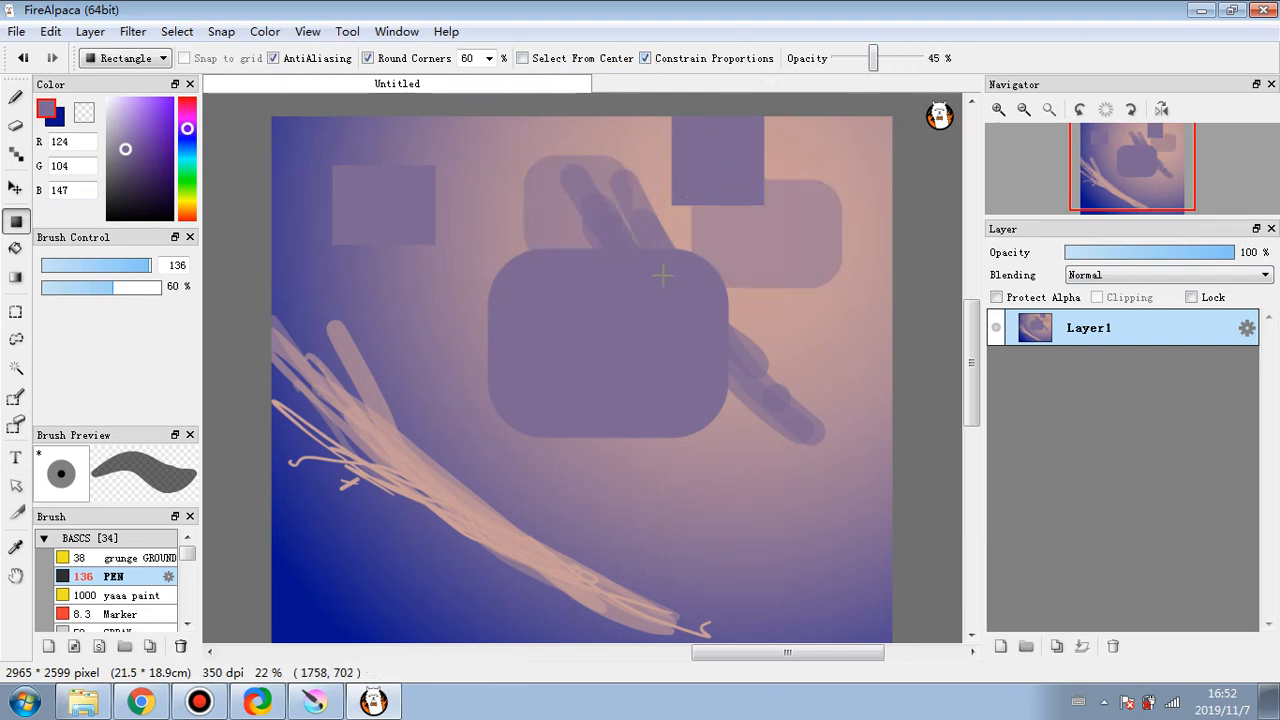
pyautogui.moveTo(411, 389); pyautogui.dragTo(668, 163)
pyautogui.click(530, 58)
pyautogui.moveTo(587, 168); pyautogui.dragTo(652, 172)
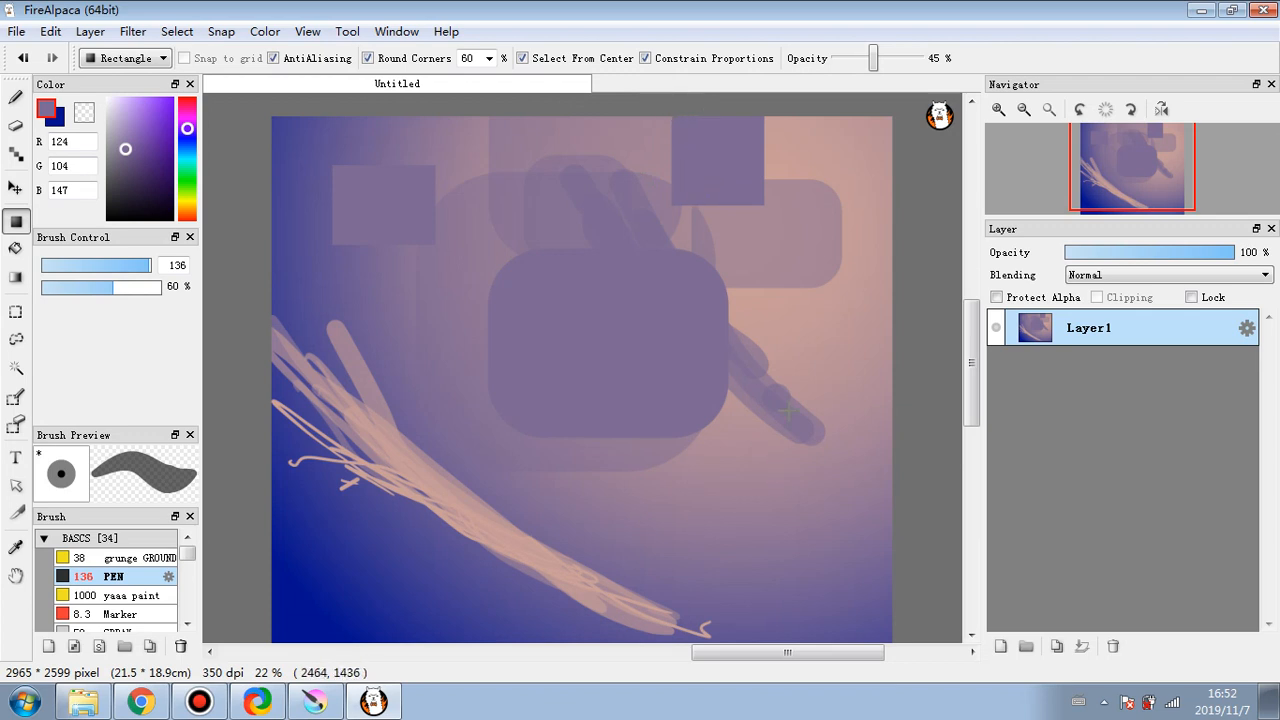
# - Sample the pale pink (RGB 193, 153, 152) and cover most of the canvas with increasingly large translucent rounded squares drawn from their centres
pyautogui.keyDown('alt'); pyautogui.click(821, 320); pyautogui.keyUp('alt')
pyautogui.moveTo(639, 375); pyautogui.dragTo(750, 264)
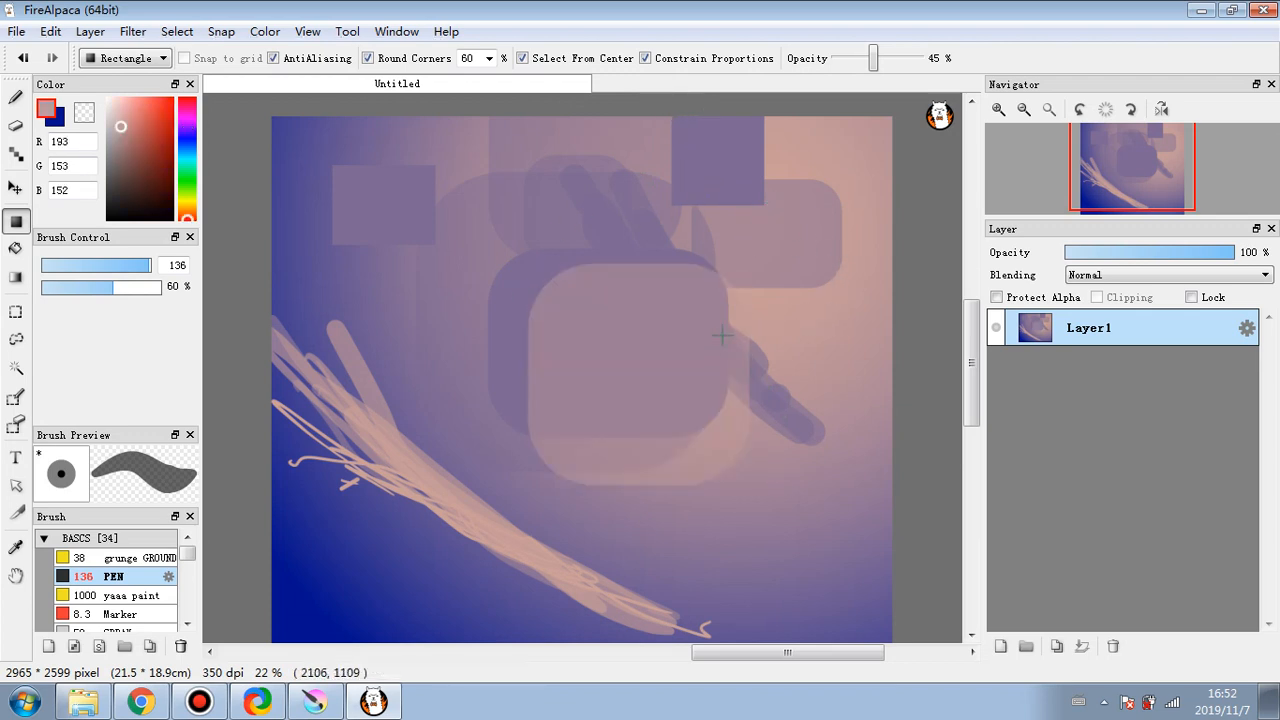
pyautogui.moveTo(622, 414); pyautogui.dragTo(772, 194)
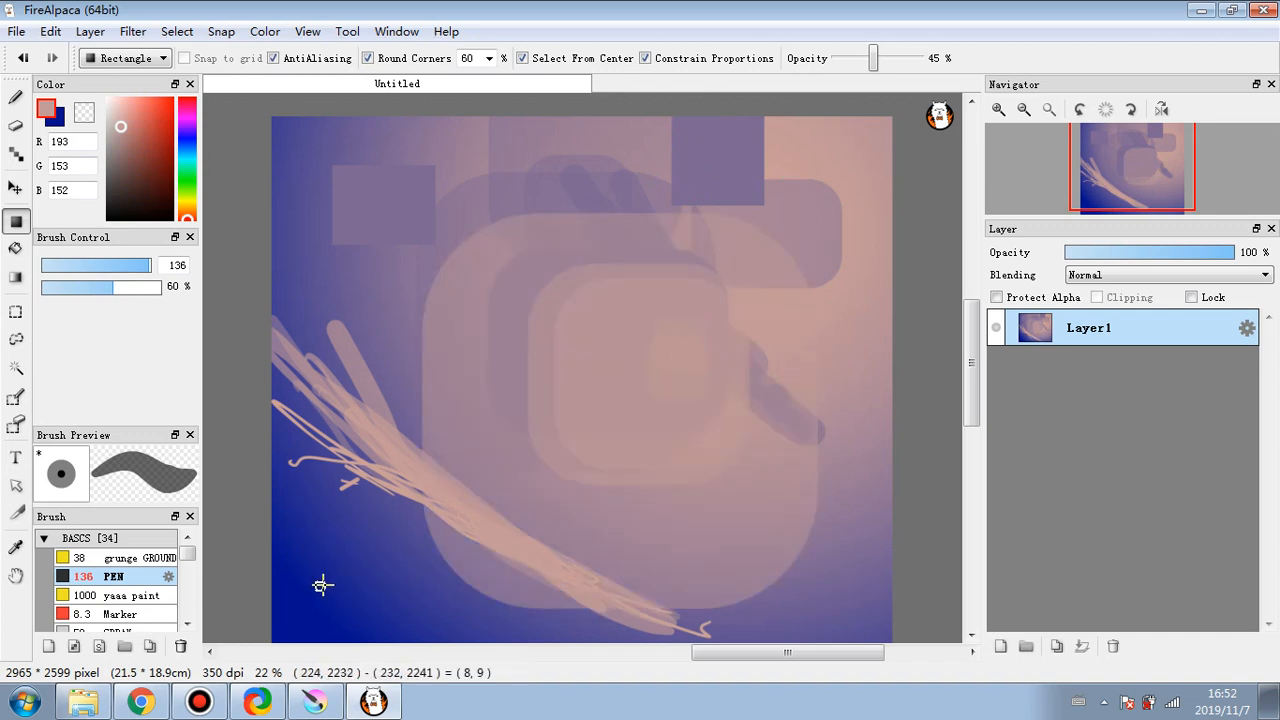
pyautogui.moveTo(323, 583); pyautogui.dragTo(743, 170)
pyautogui.moveTo(523, 476); pyautogui.dragTo(845, 133)
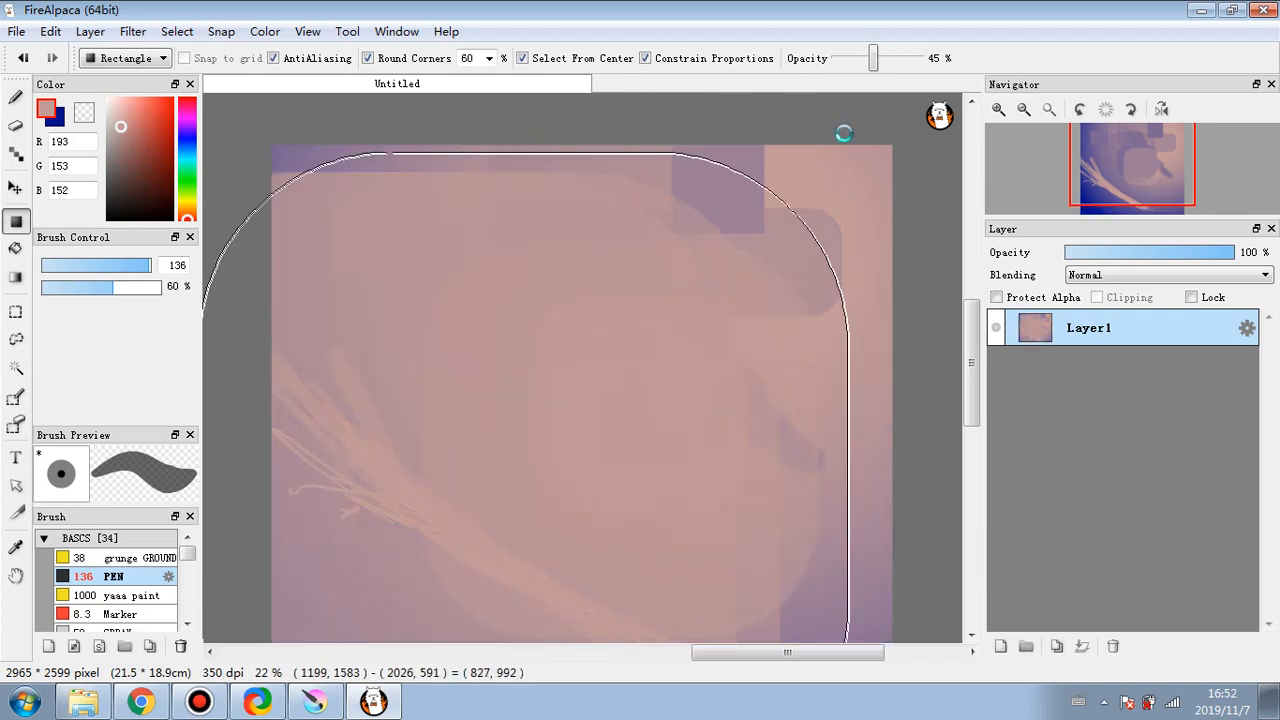
pyautogui.moveTo(660, 425); pyautogui.dragTo(866, 175)
pyautogui.moveTo(384, 483); pyautogui.dragTo(760, 81)
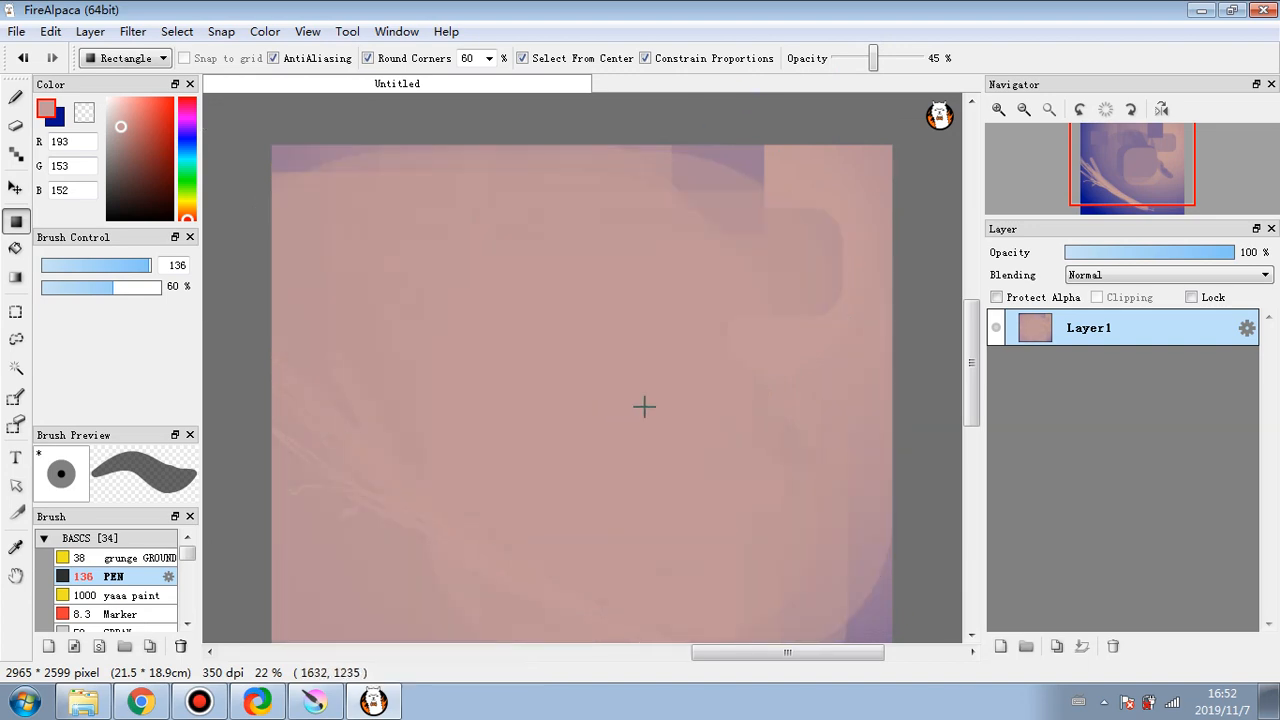
# - Sample the mauve (RGB 156, 126, 149) and draw three nested translucent rounded squares on the canvas's left half
pyautogui.keyDown('alt'); pyautogui.click(294, 147); pyautogui.keyUp('alt')
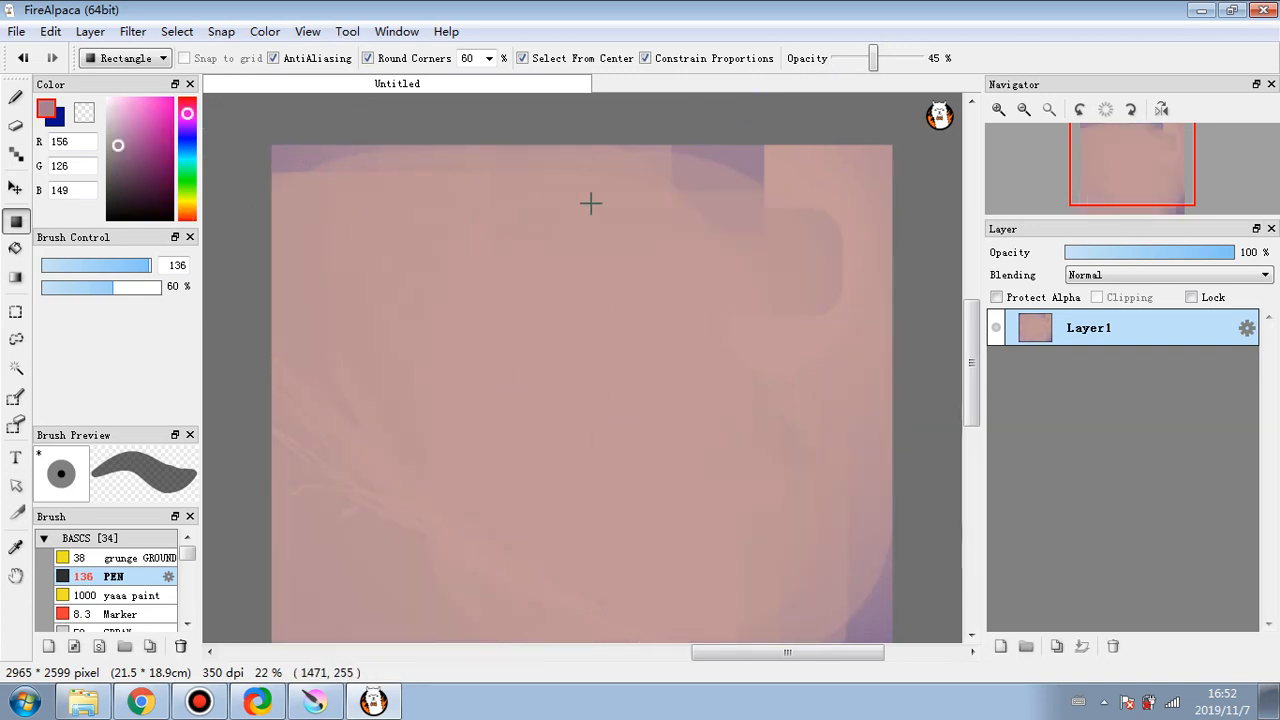
pyautogui.moveTo(565, 370); pyautogui.dragTo(738, 262)
pyautogui.moveTo(494, 434); pyautogui.dragTo(636, 307)
pyautogui.moveTo(432, 478); pyautogui.dragTo(508, 403)
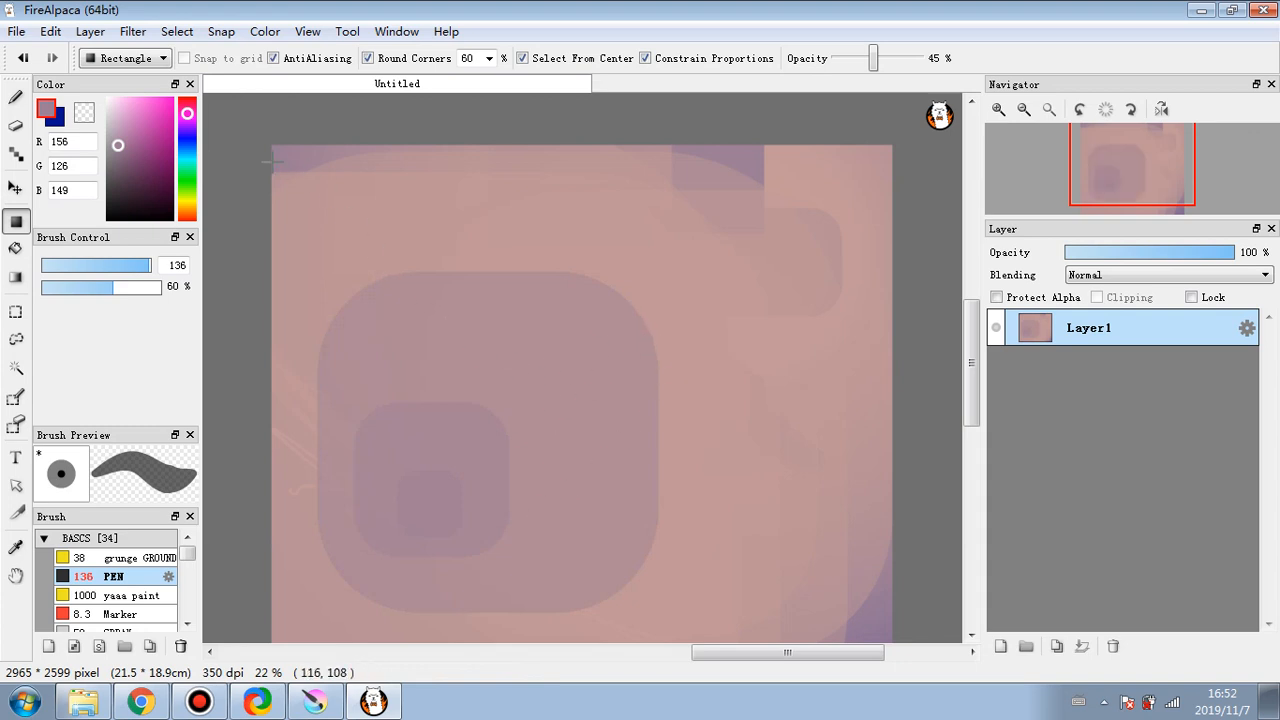
# - Set up the Brush tool with a dark colour (RGB 60, 49, 57), size 33 and 81% opacity
pyautogui.click(15, 97)
pyautogui.click(118, 191)
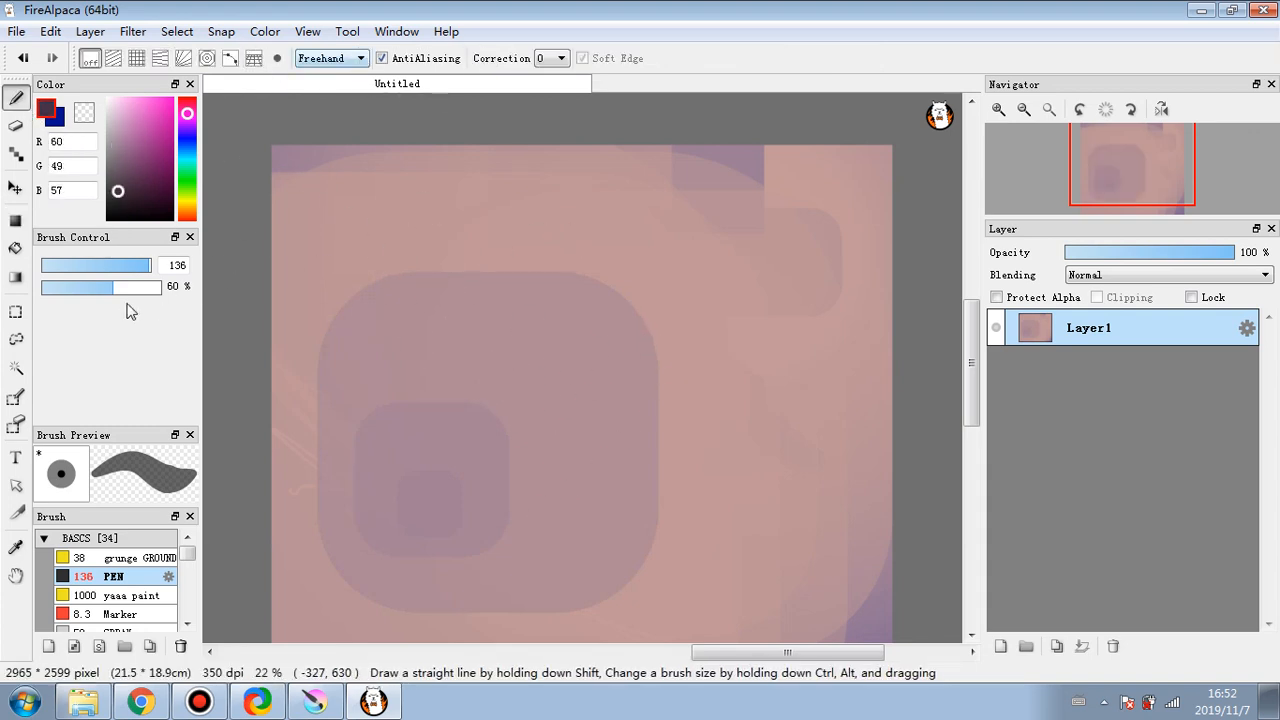
pyautogui.click(106, 265)
pyautogui.click(139, 287)
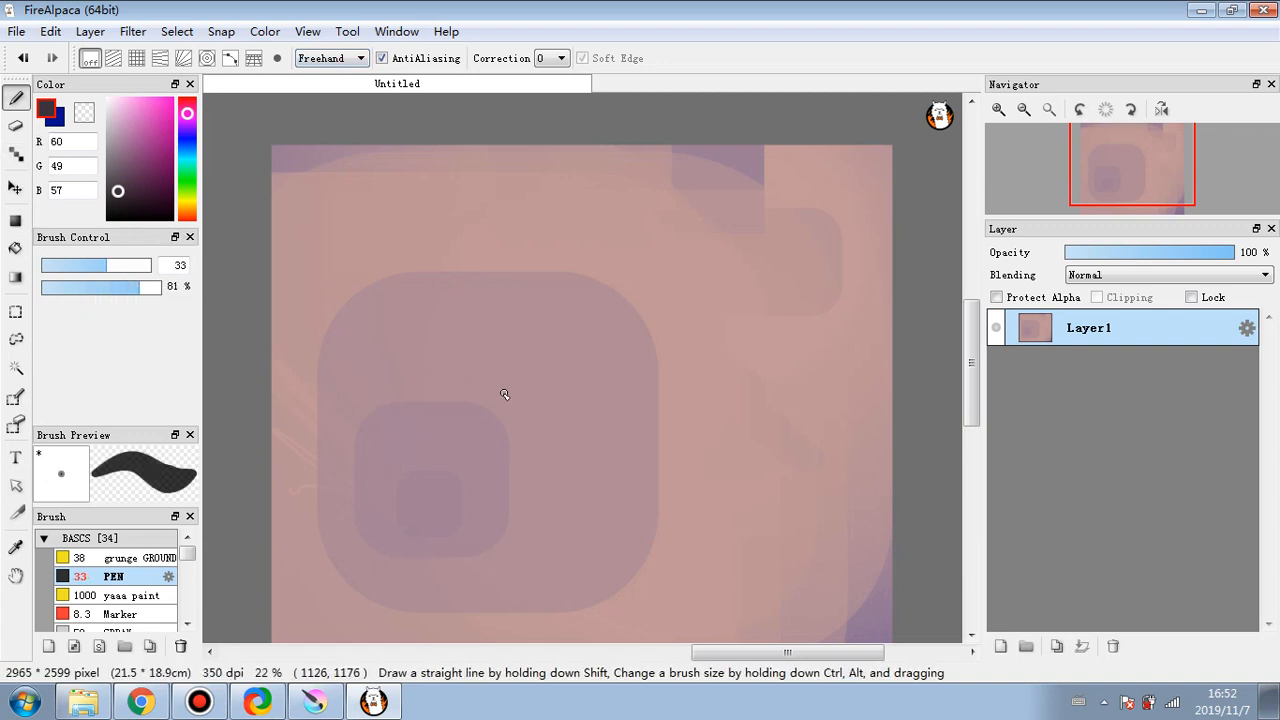
# - Outline the two inner mauve squares freehand and draw four diagonal lines radiating outward from their corners
pyautogui.moveTo(457, 475); pyautogui.dragTo(708, 197)
pyautogui.moveTo(458, 543); pyautogui.dragTo(610, 642)
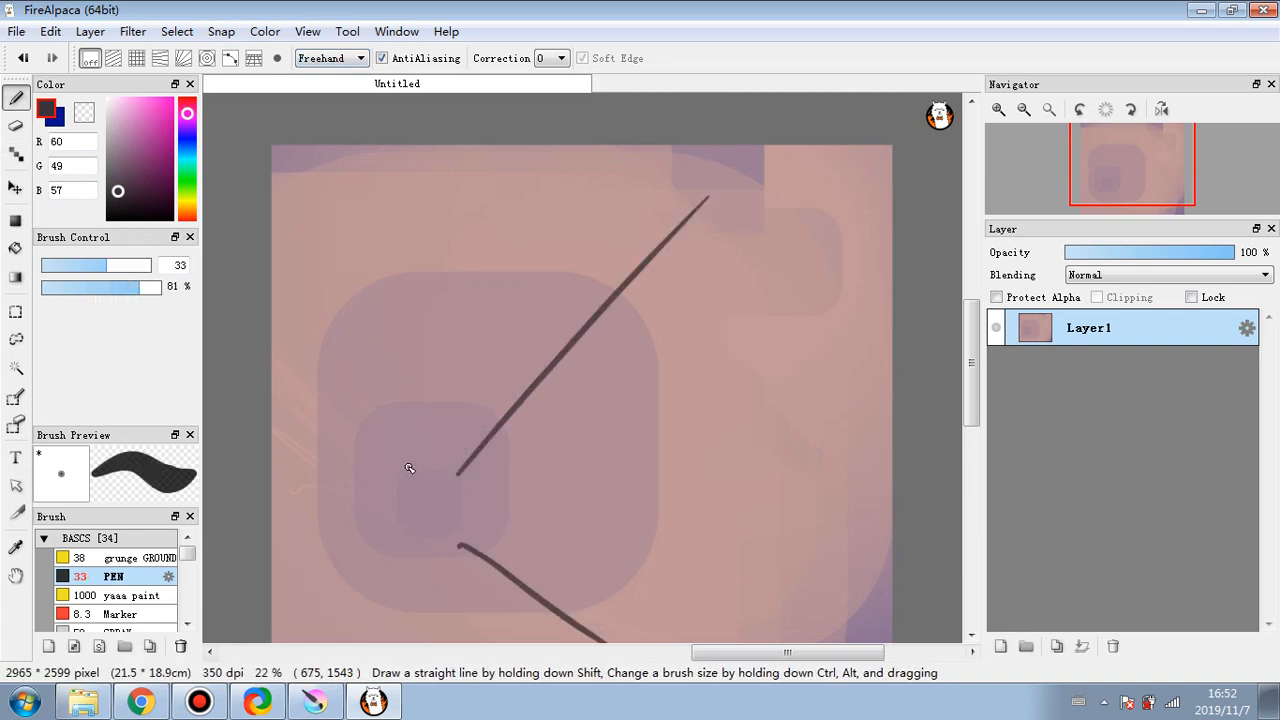
pyautogui.moveTo(408, 467); pyautogui.dragTo(413, 480)
pyautogui.moveTo(355, 524)
pyautogui.mouseDown()
pyautogui.moveTo(498, 409)
pyautogui.moveTo(378, 544)
pyautogui.mouseUp()
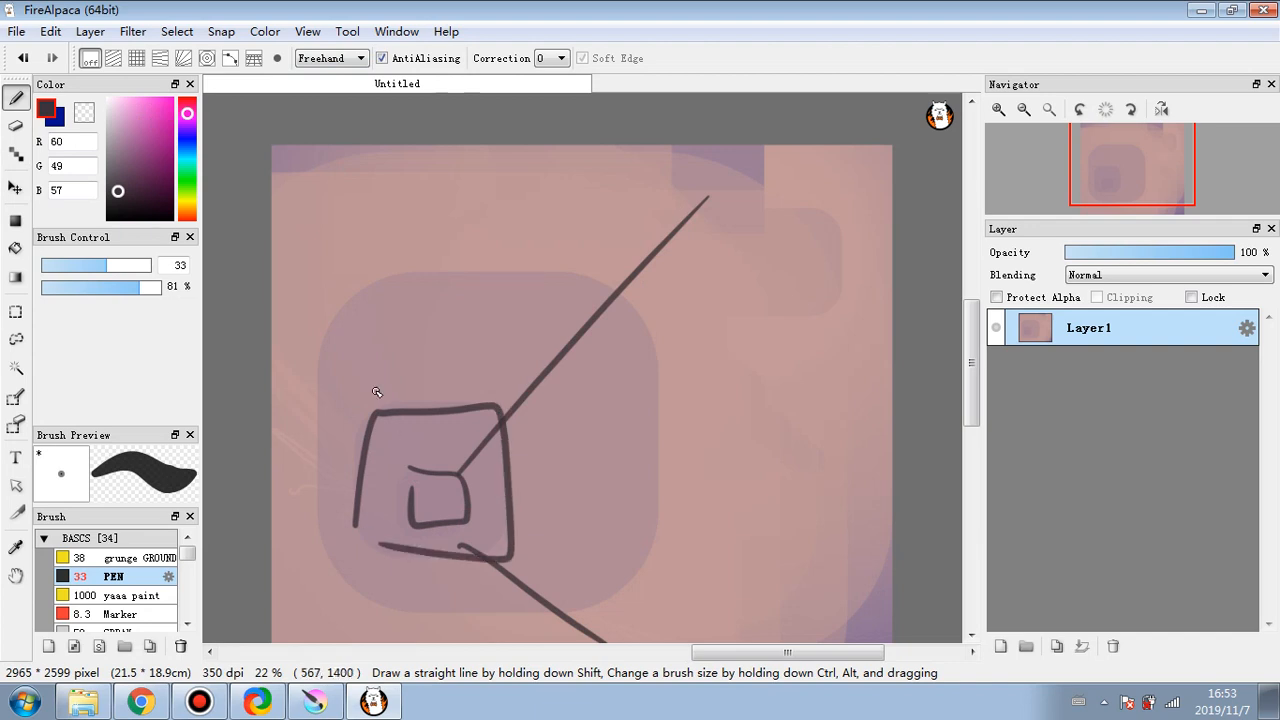
pyautogui.moveTo(373, 414); pyautogui.dragTo(293, 236)
pyautogui.moveTo(370, 540); pyautogui.dragTo(271, 632)
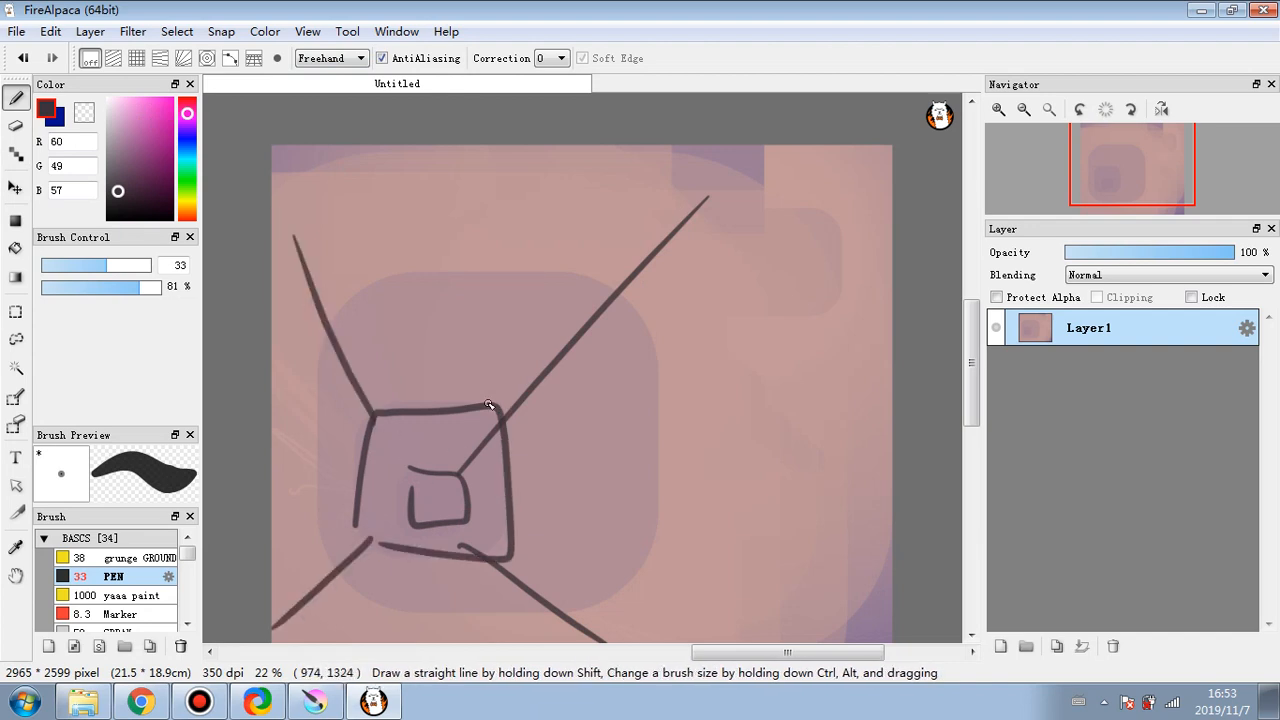
# - Outline the largest mauve square, add outer frame lines above and right of it, and draw a sloping line toward the lower-right corner
pyautogui.moveTo(312, 276); pyautogui.dragTo(558, 280)
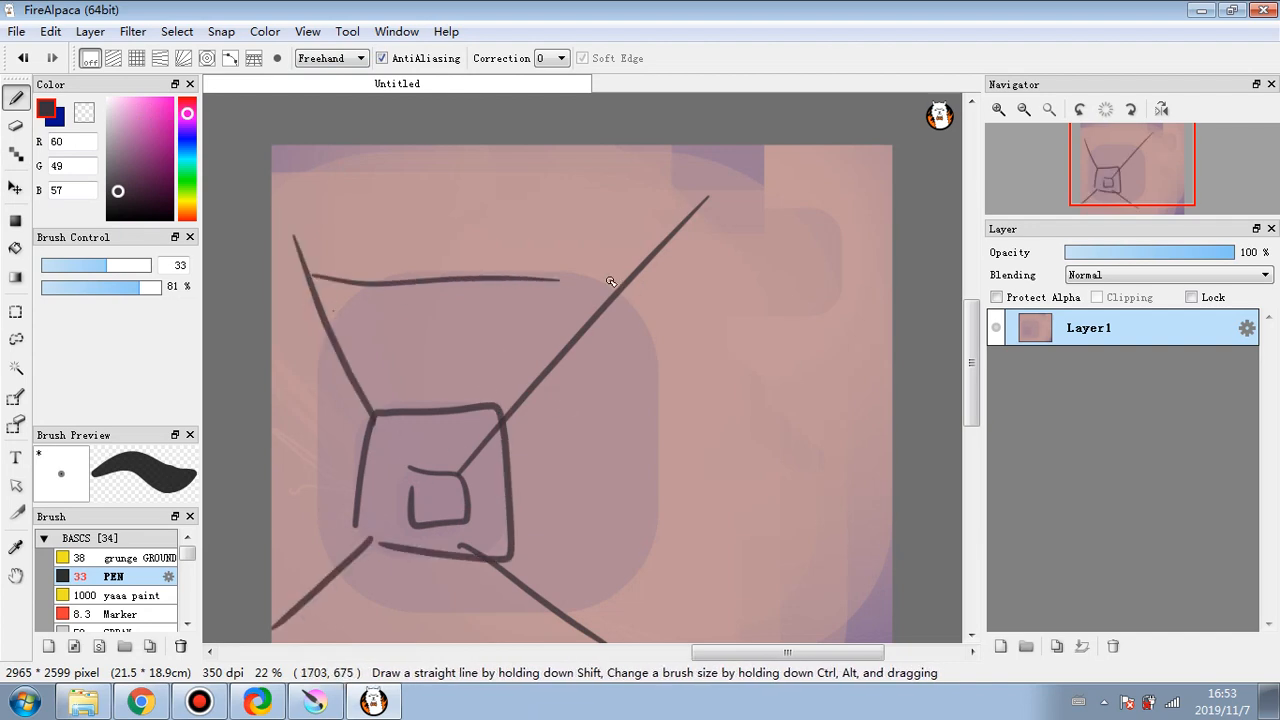
pyautogui.moveTo(639, 292); pyautogui.dragTo(640, 530)
pyautogui.moveTo(314, 300)
pyautogui.mouseDown()
pyautogui.moveTo(322, 578)
pyautogui.moveTo(432, 598)
pyautogui.moveTo(605, 591)
pyautogui.mouseUp()
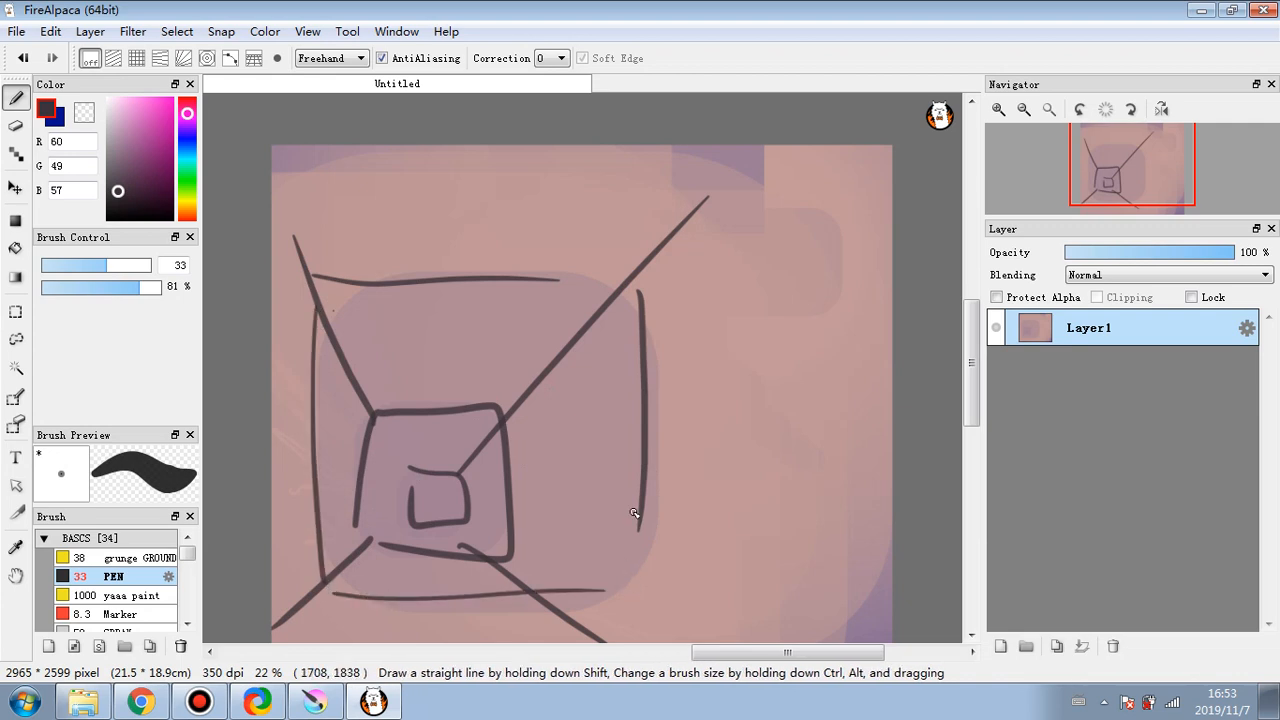
pyautogui.moveTo(632, 512); pyautogui.dragTo(631, 598)
pyautogui.moveTo(265, 200)
pyautogui.mouseDown()
pyautogui.moveTo(465, 201)
pyautogui.moveTo(764, 595)
pyautogui.moveTo(769, 640)
pyautogui.mouseUp()
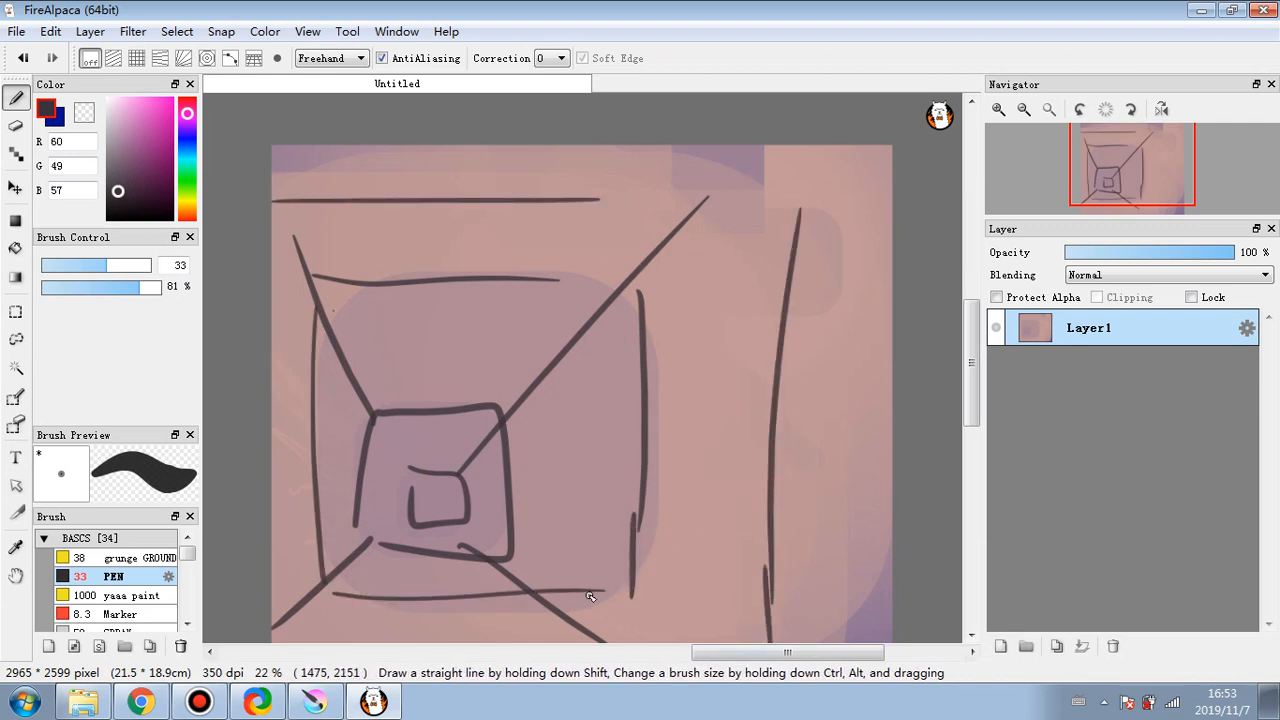
pyautogui.moveTo(502, 558); pyautogui.dragTo(768, 636)
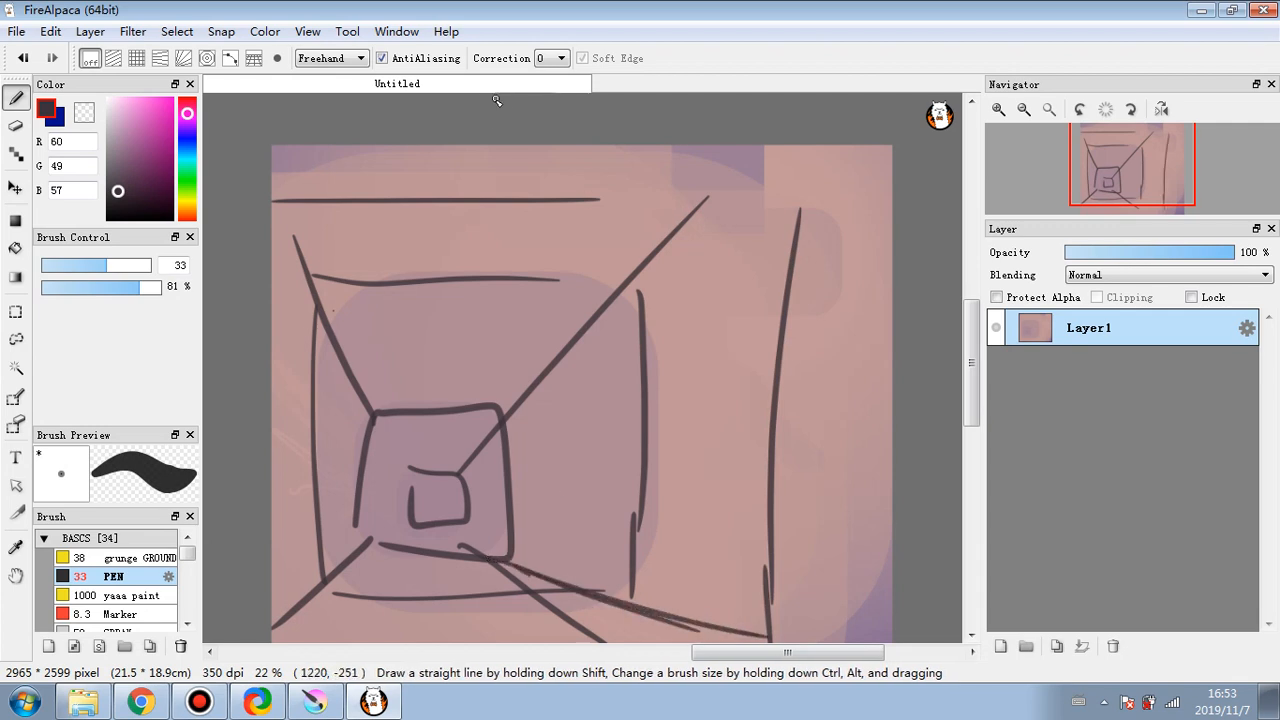
# - Paint over the stray diagonal below the middle square in dusty pink (RGB 193, 153, 152), and fill the strip beneath that square at brush size 55
pyautogui.moveTo(488, 560)
pyautogui.mouseDown()
pyautogui.moveTo(572, 642)
pyautogui.moveTo(500, 565)
pyautogui.moveTo(565, 618)
pyautogui.mouseUp()
pyautogui.rightClick(602, 621)
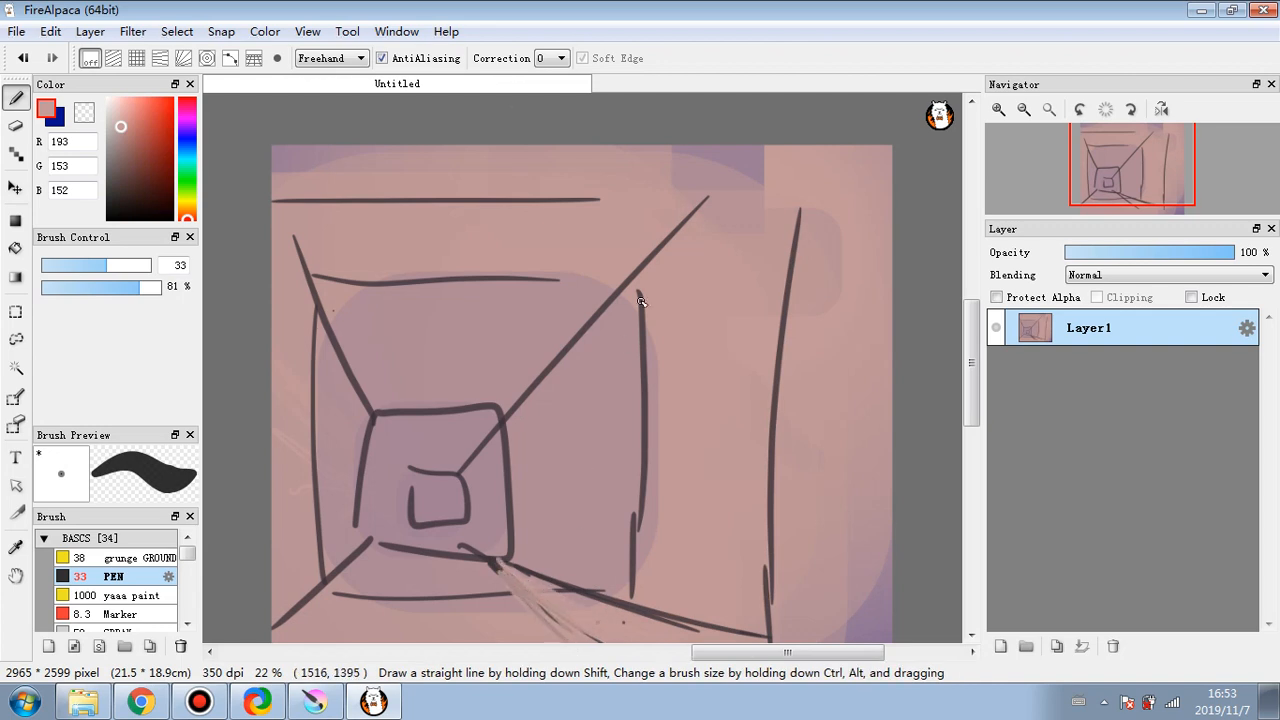
pyautogui.click(126, 266)
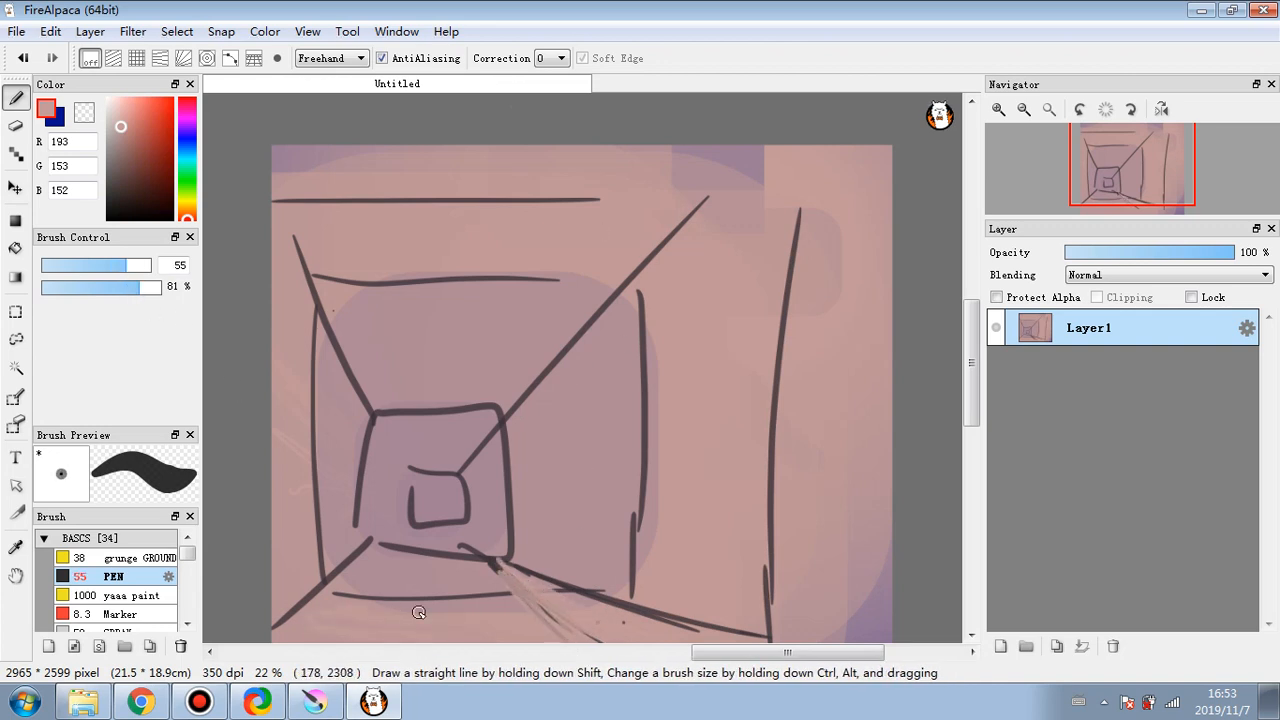
pyautogui.moveTo(393, 577)
pyautogui.mouseDown()
pyautogui.moveTo(420, 566)
pyautogui.moveTo(506, 581)
pyautogui.mouseUp()
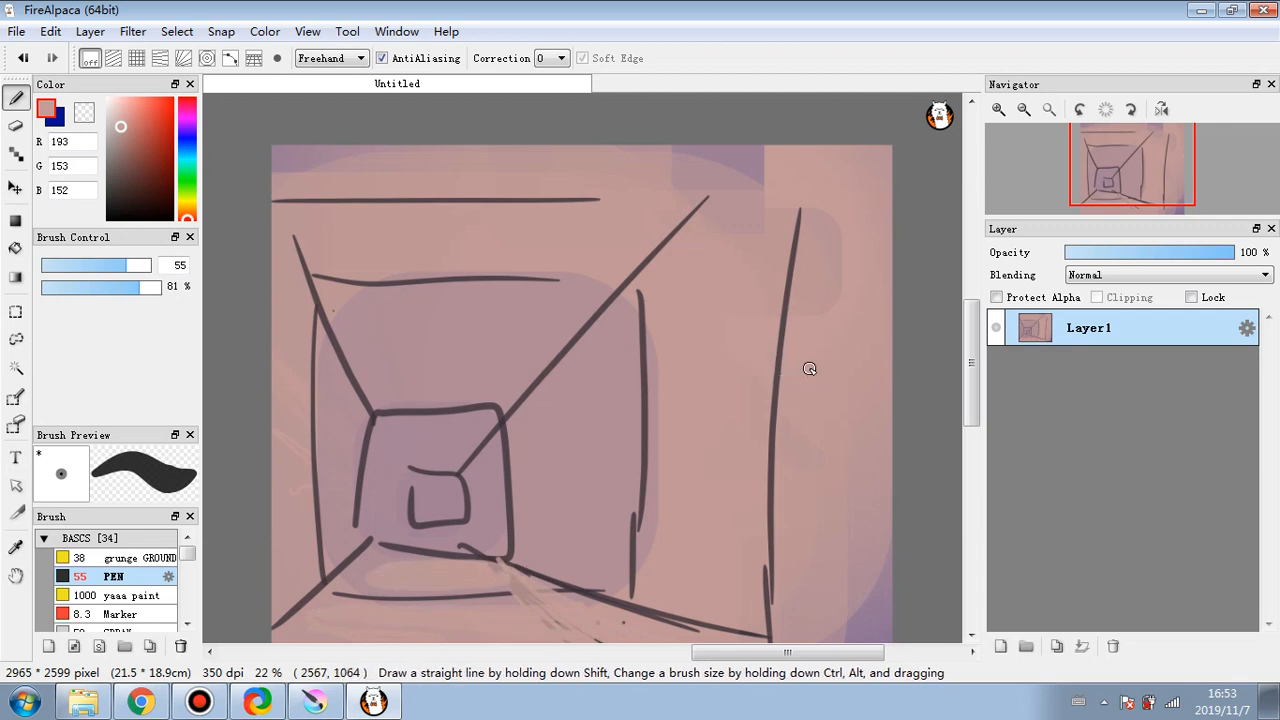
# - Brush translucent green (RGB 169, 194, 152) strokes around the largest square using brush size 155 and 22% opacity
pyautogui.click(70, 287)
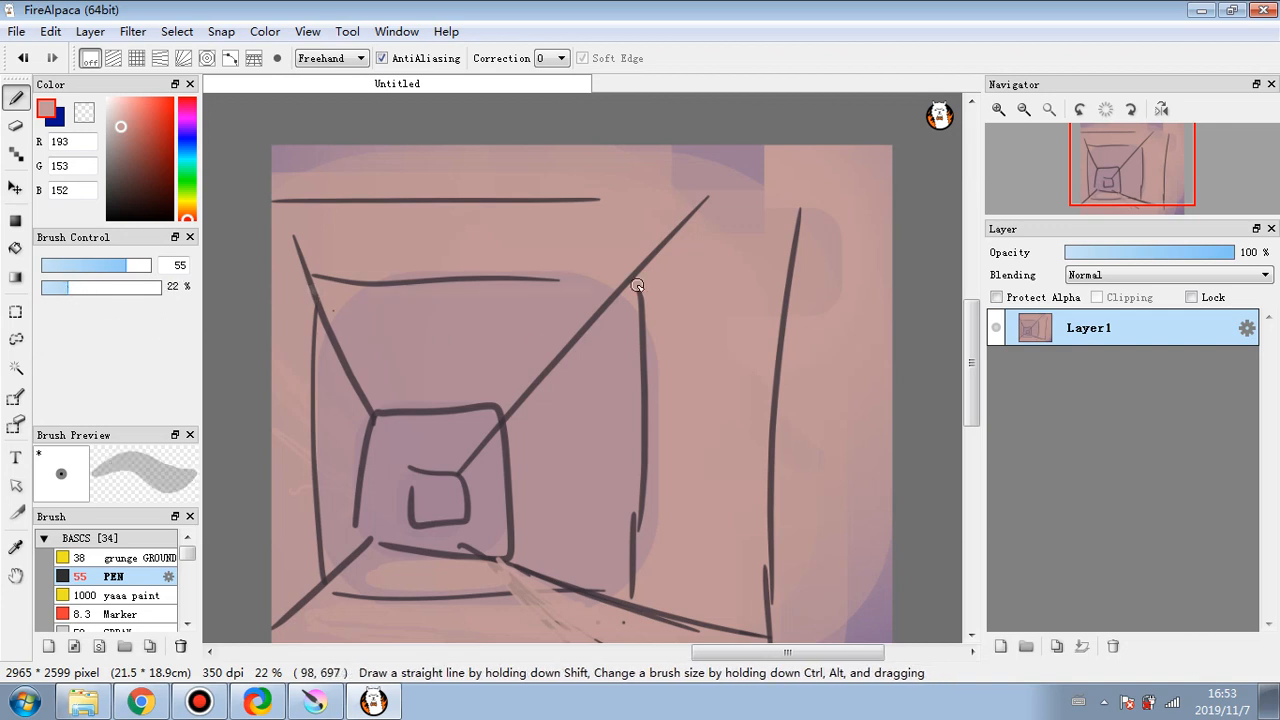
pyautogui.click(188, 189)
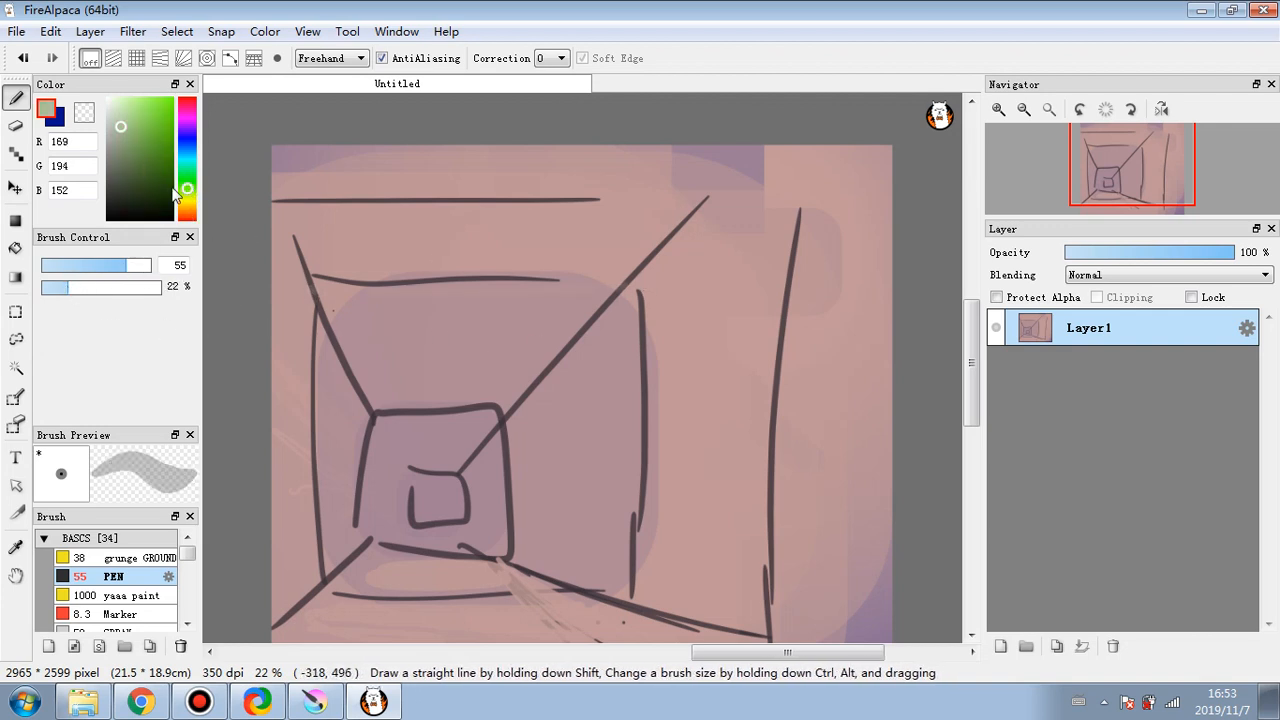
pyautogui.click(151, 267)
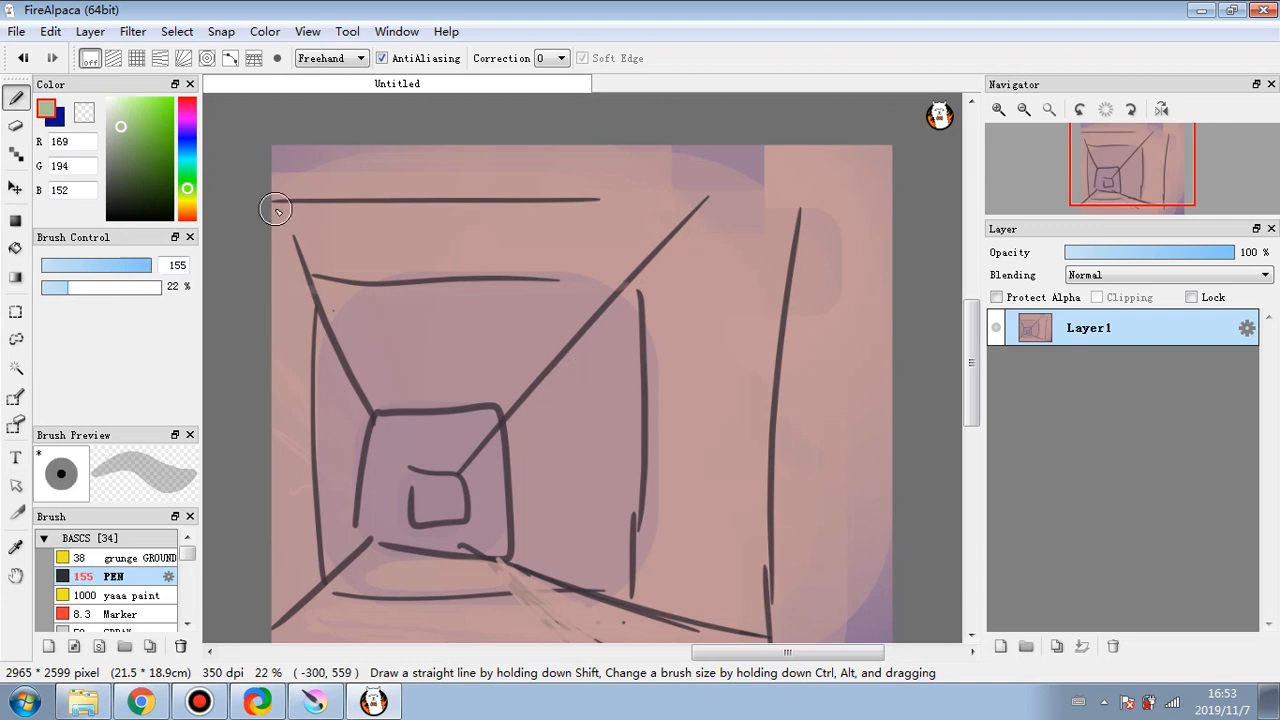
pyautogui.moveTo(316, 230); pyautogui.dragTo(319, 480)
pyautogui.moveTo(345, 262); pyautogui.dragTo(742, 239)
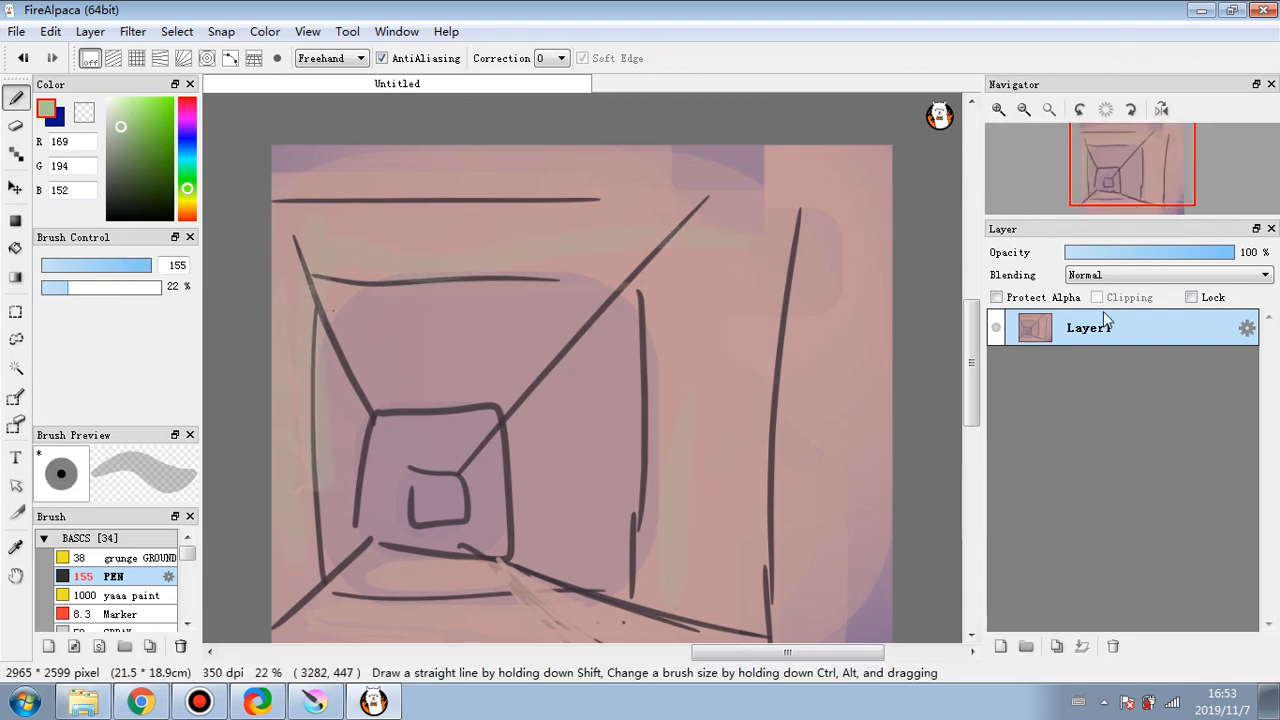
# - Close FireAlpaca without saving the Untitled drawing and try to relaunch it from the desktop
pyautogui.click(1275, 16)
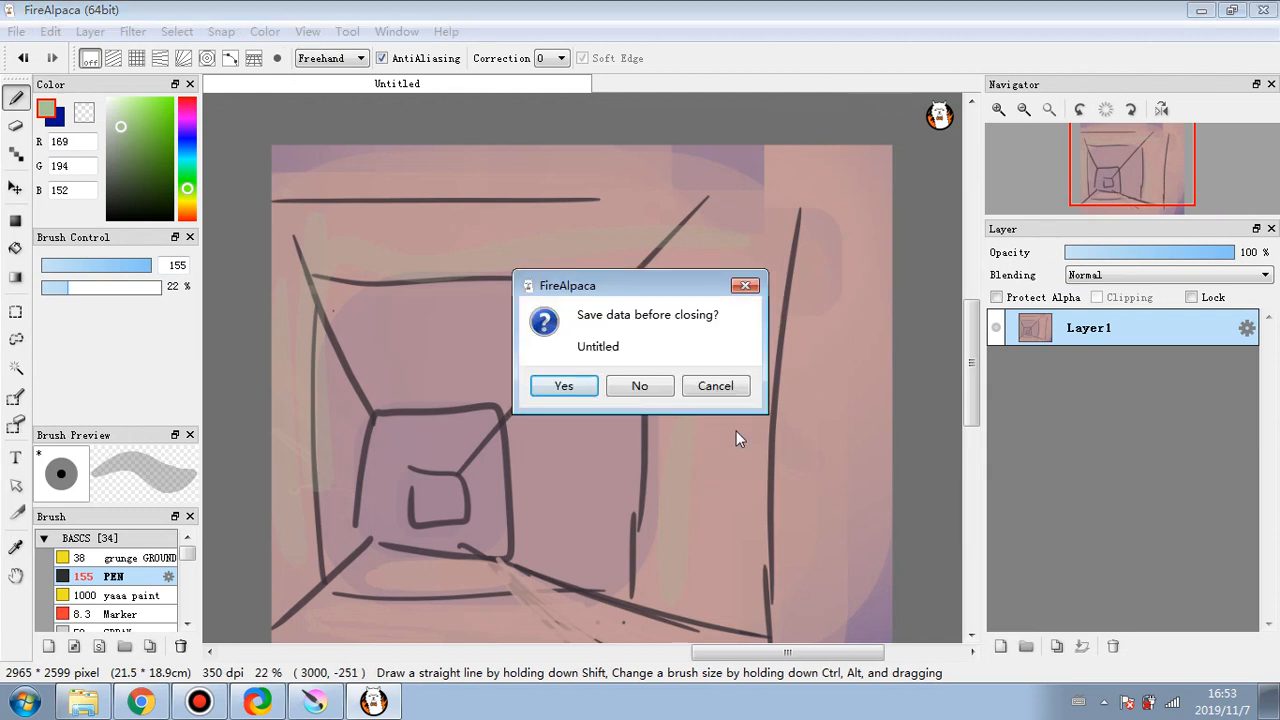
pyautogui.click(651, 386)
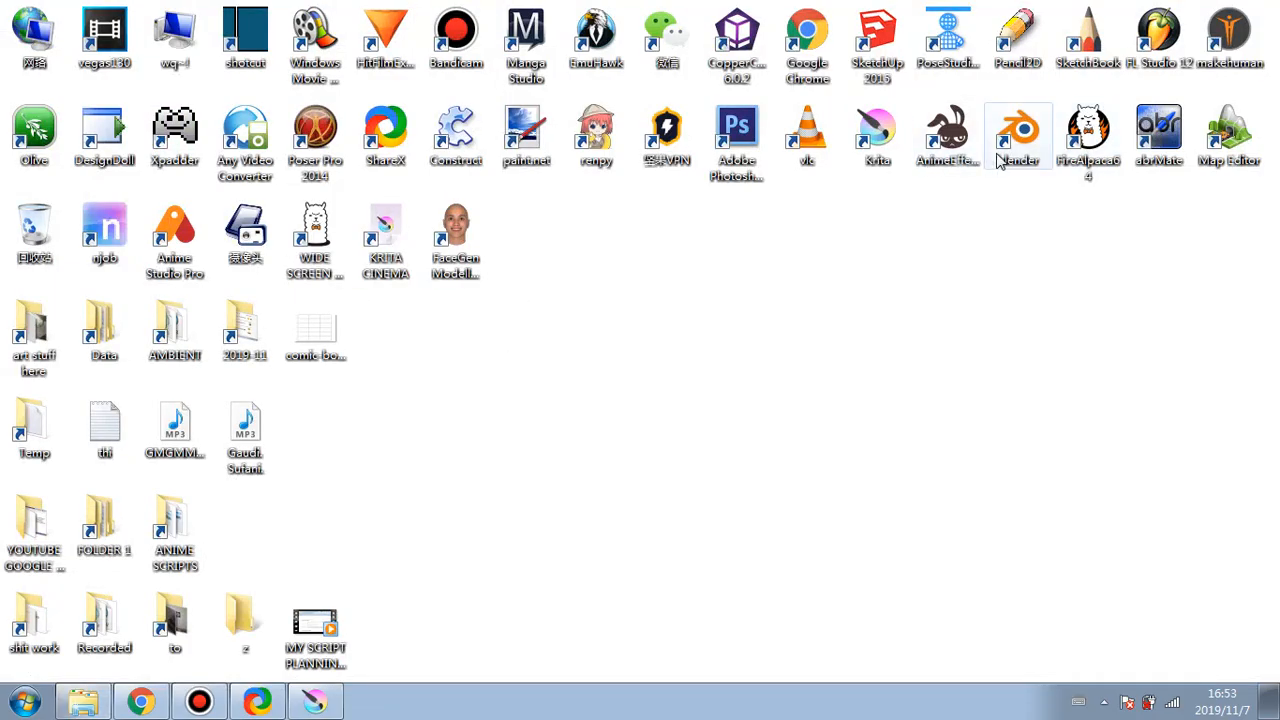
pyautogui.doubleClick(1086, 142)
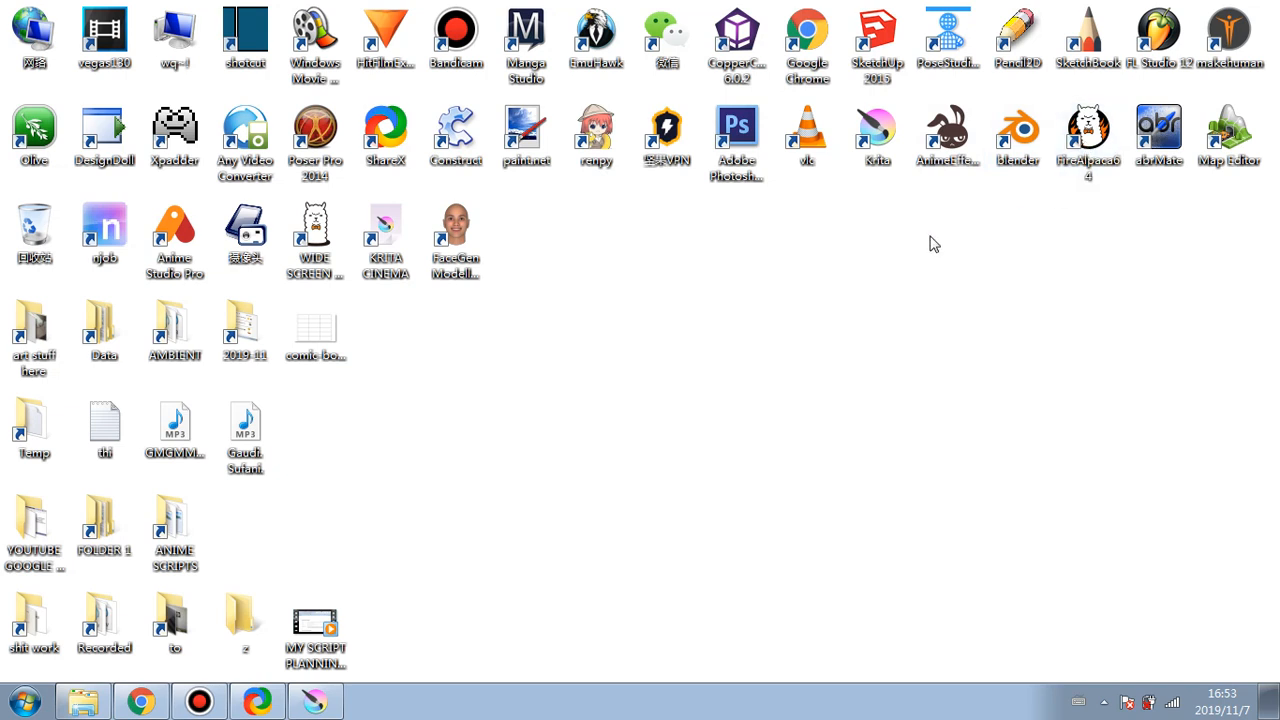
pyautogui.click(1257, 540)
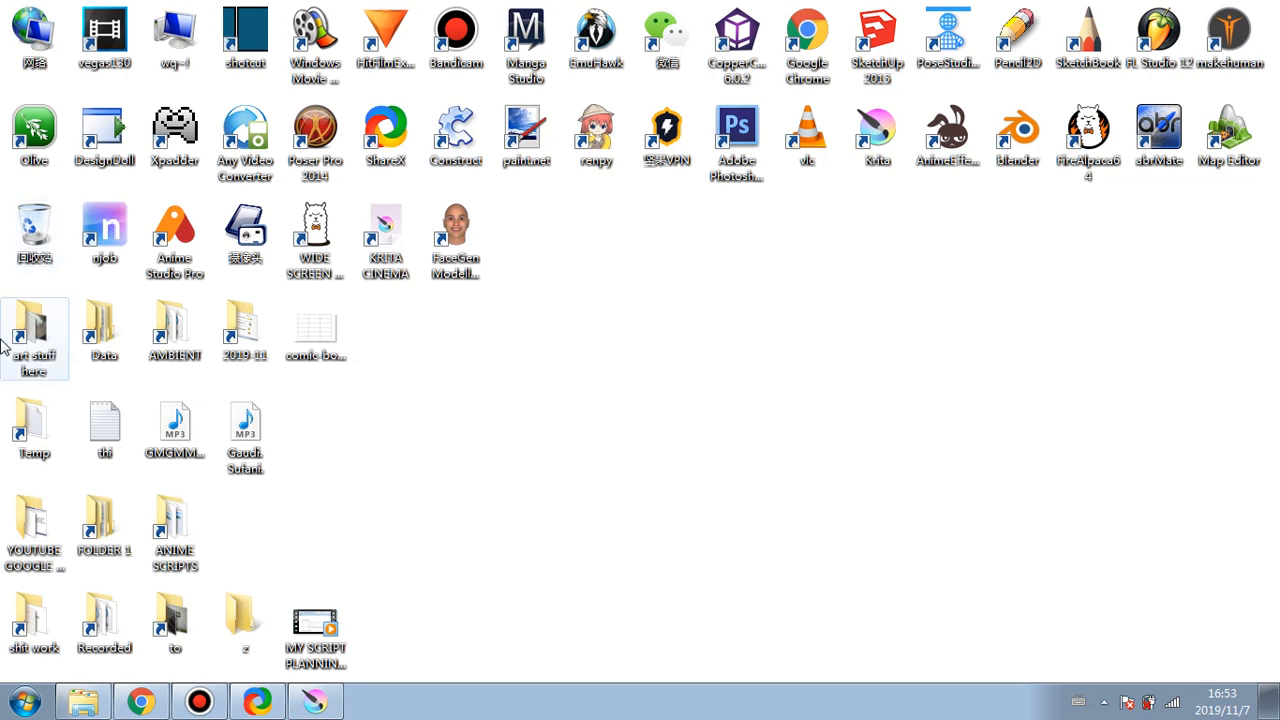
# - View the comic-book-strip image from the desktop and close the photo viewer
pyautogui.click(22, 420)
pyautogui.doubleClick(293, 347)
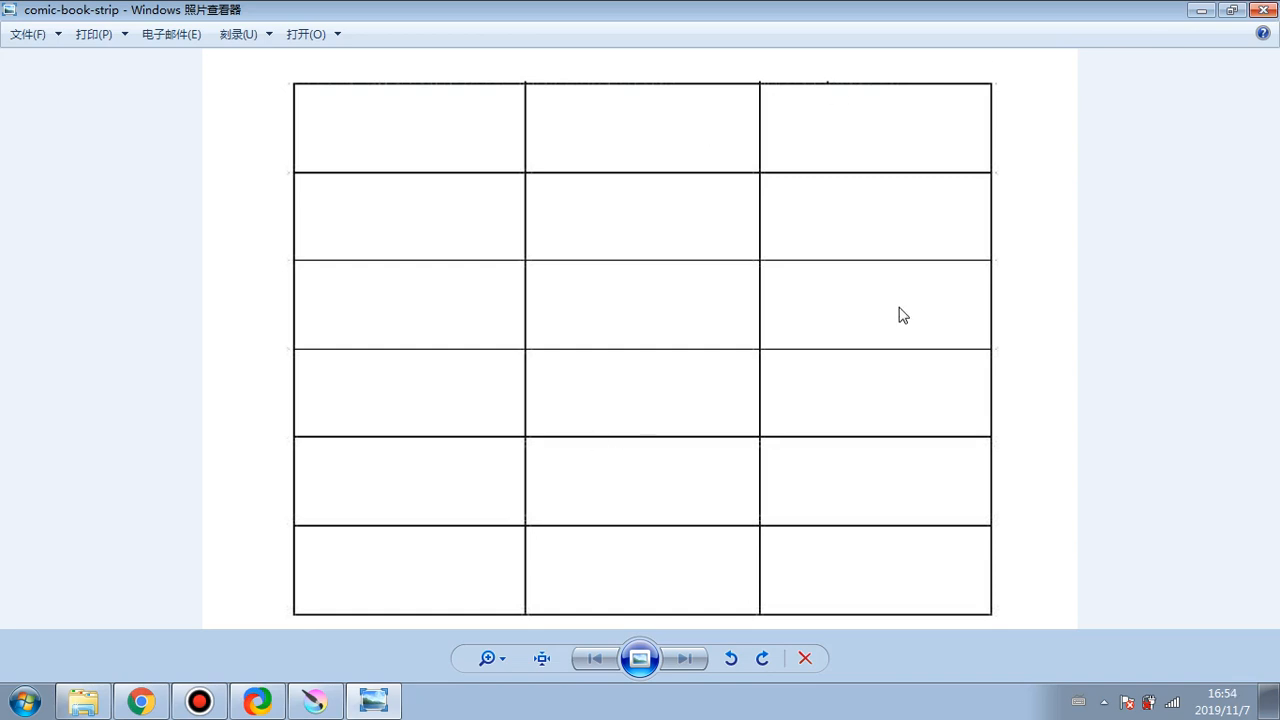
pyautogui.click(1263, 9)
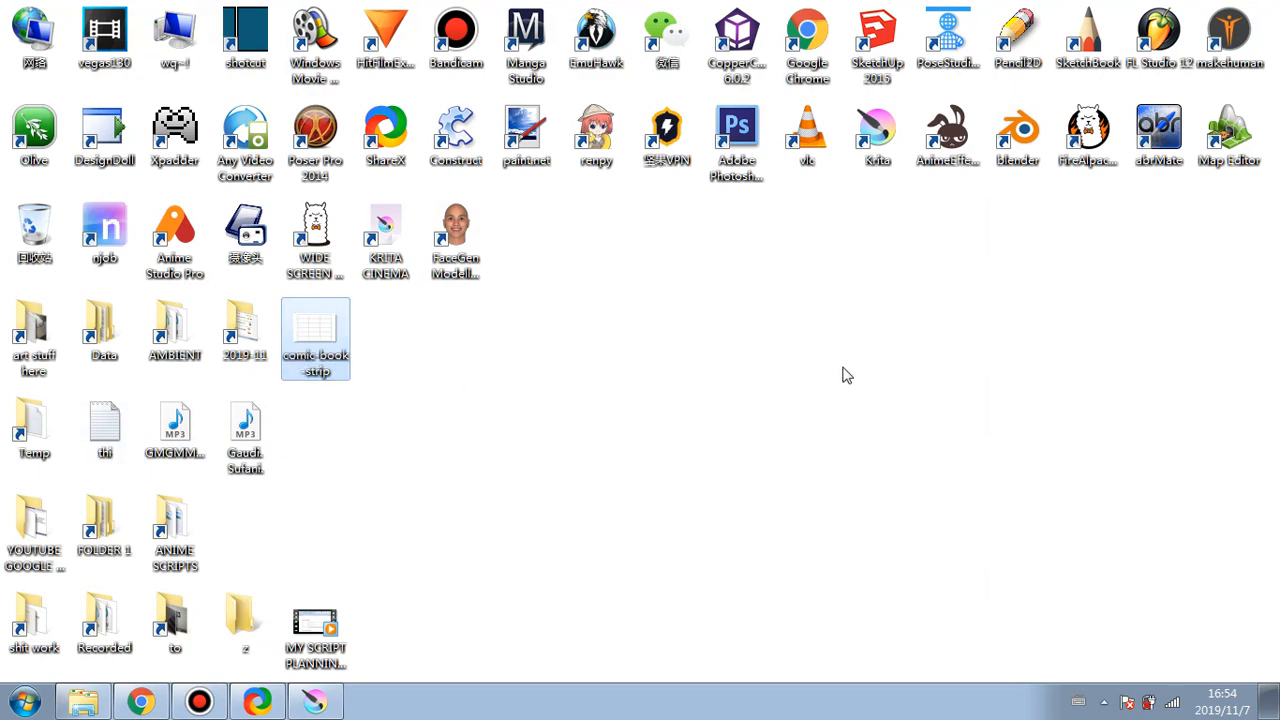
# - Launch FireAlpaca, dismiss the startup ad, and open comic-book-strip.png
pyautogui.doubleClick(1089, 145)
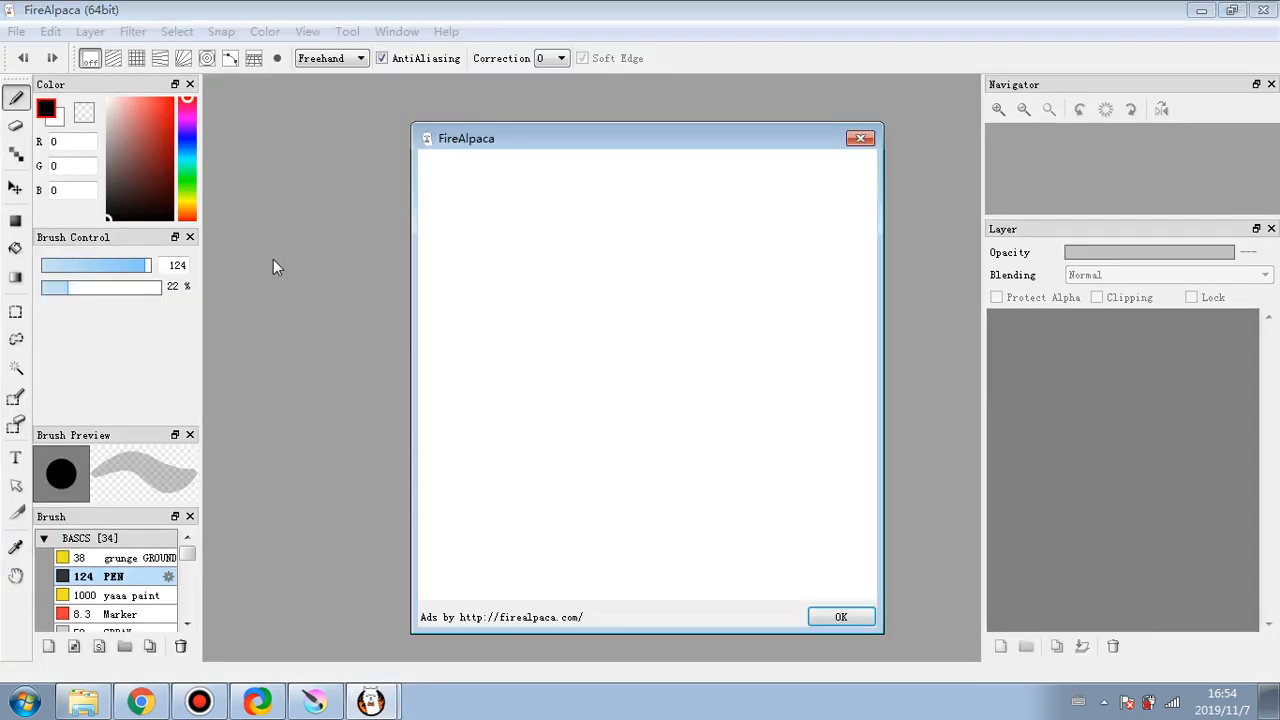
pyautogui.click(862, 139)
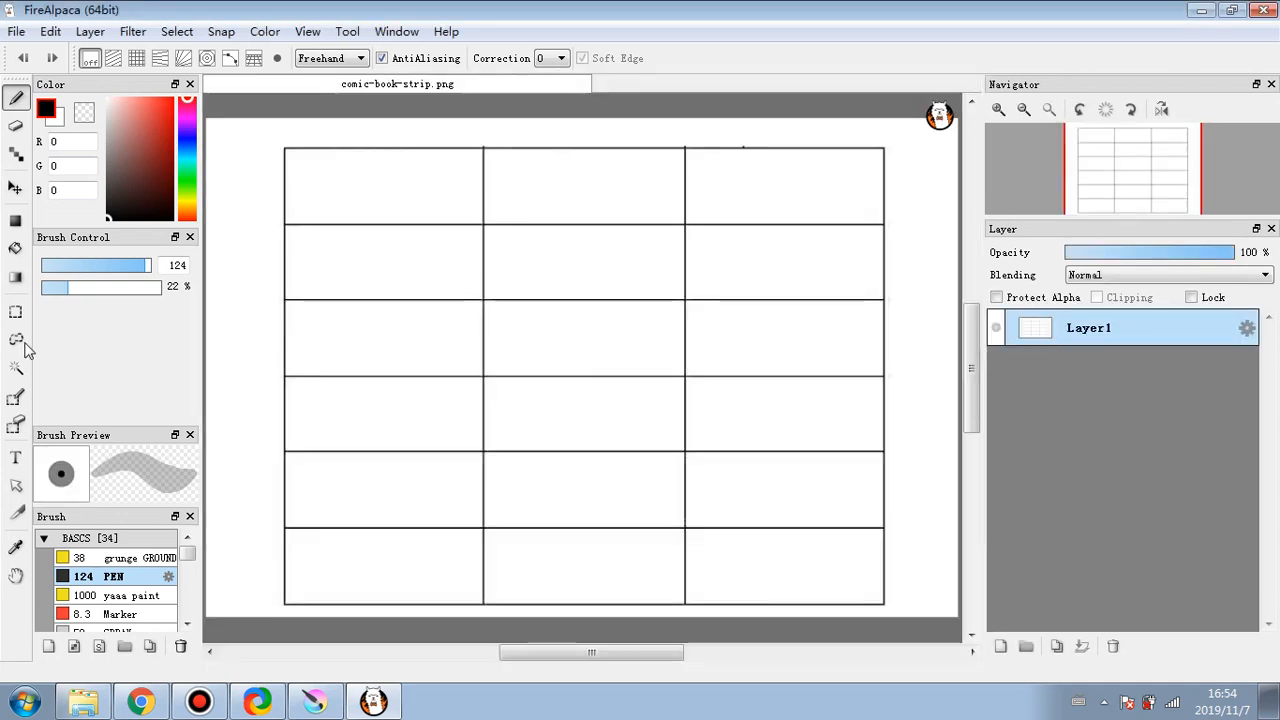
# - Lasso a freehand area across the central panels, try moving it with the Move tool, and undo the changes
pyautogui.click(17, 341)
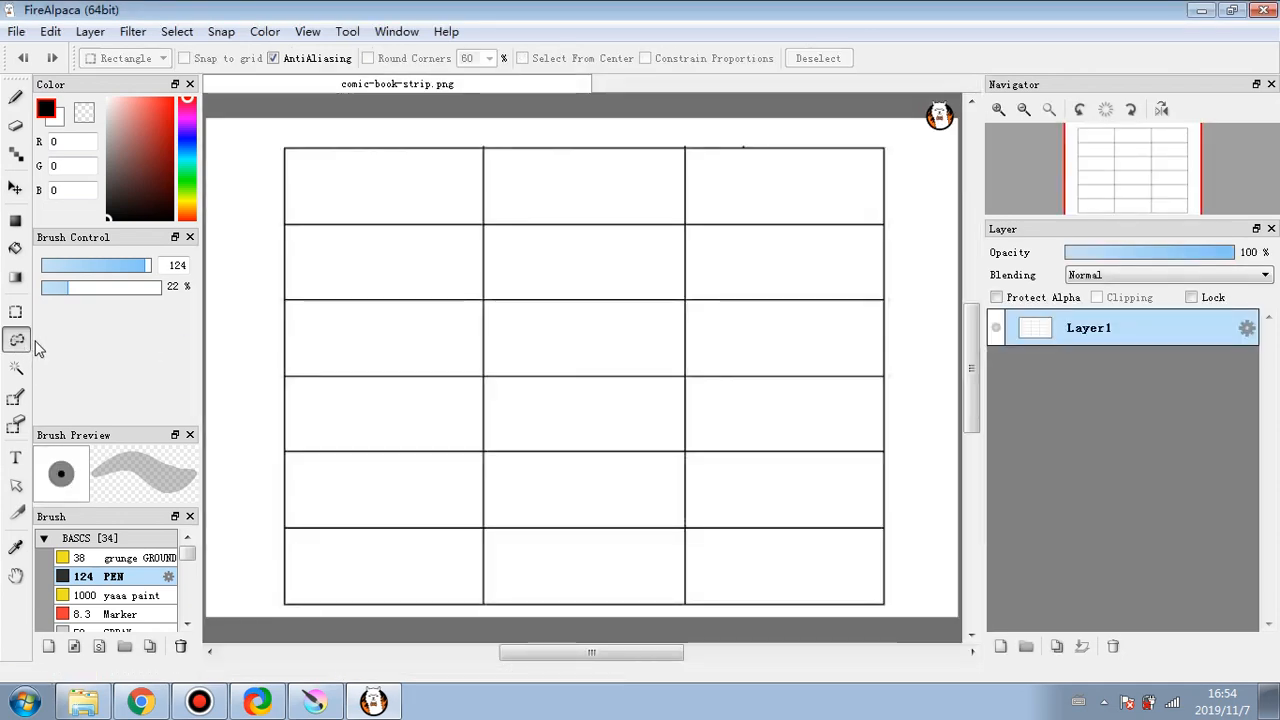
pyautogui.moveTo(416, 350)
pyautogui.mouseDown()
pyautogui.moveTo(497, 338)
pyautogui.moveTo(482, 455)
pyautogui.moveTo(478, 345)
pyautogui.mouseUp()
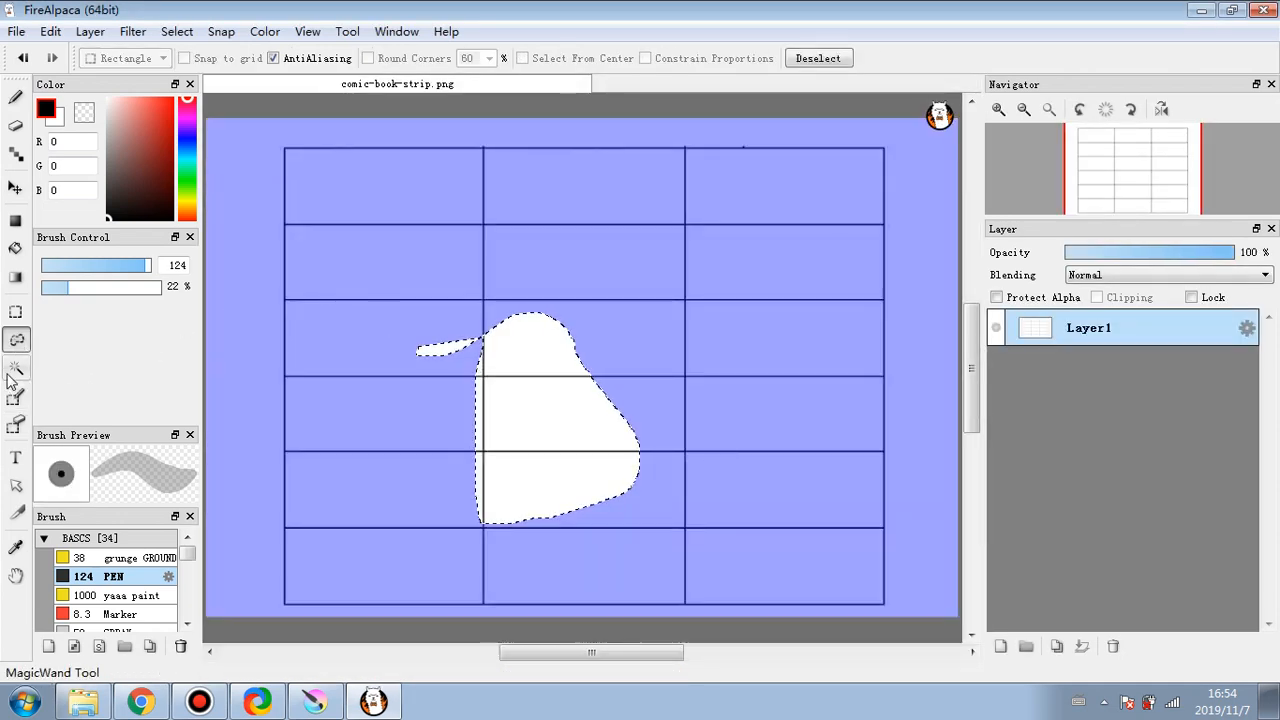
pyautogui.click(15, 187)
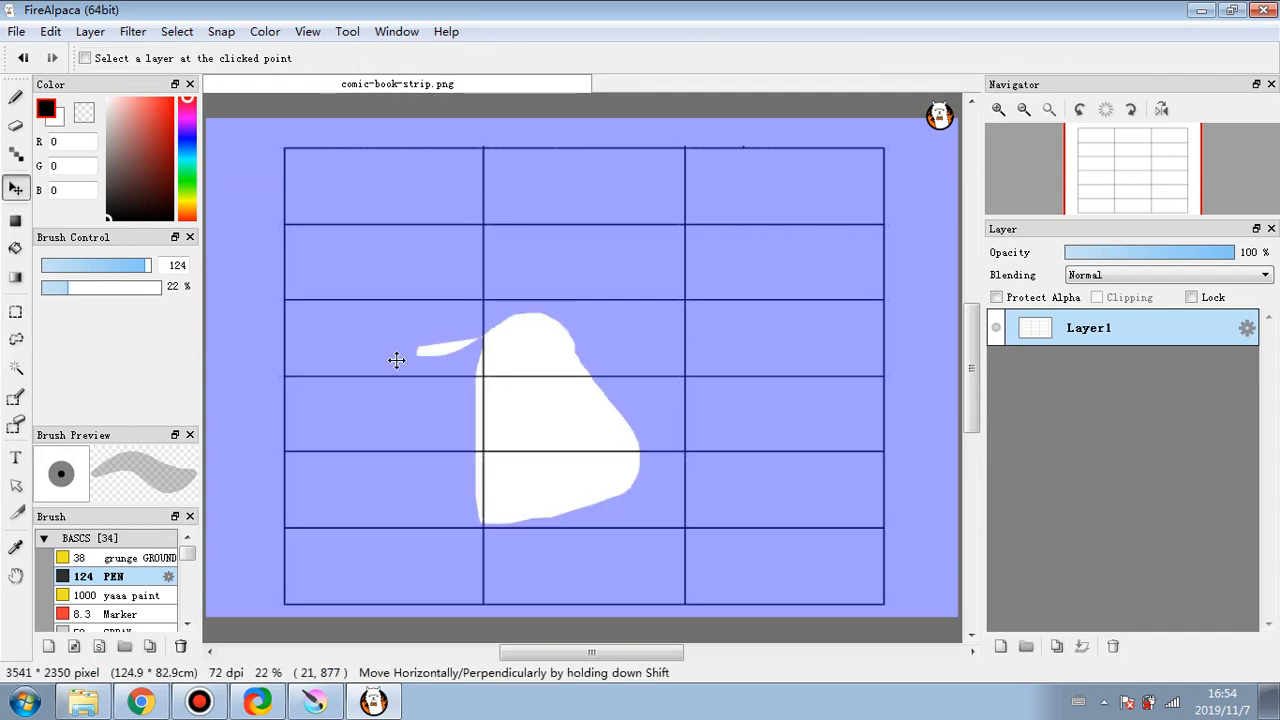
pyautogui.moveTo(400, 357)
pyautogui.mouseDown()
pyautogui.moveTo(603, 449)
pyautogui.moveTo(409, 375)
pyautogui.mouseUp()
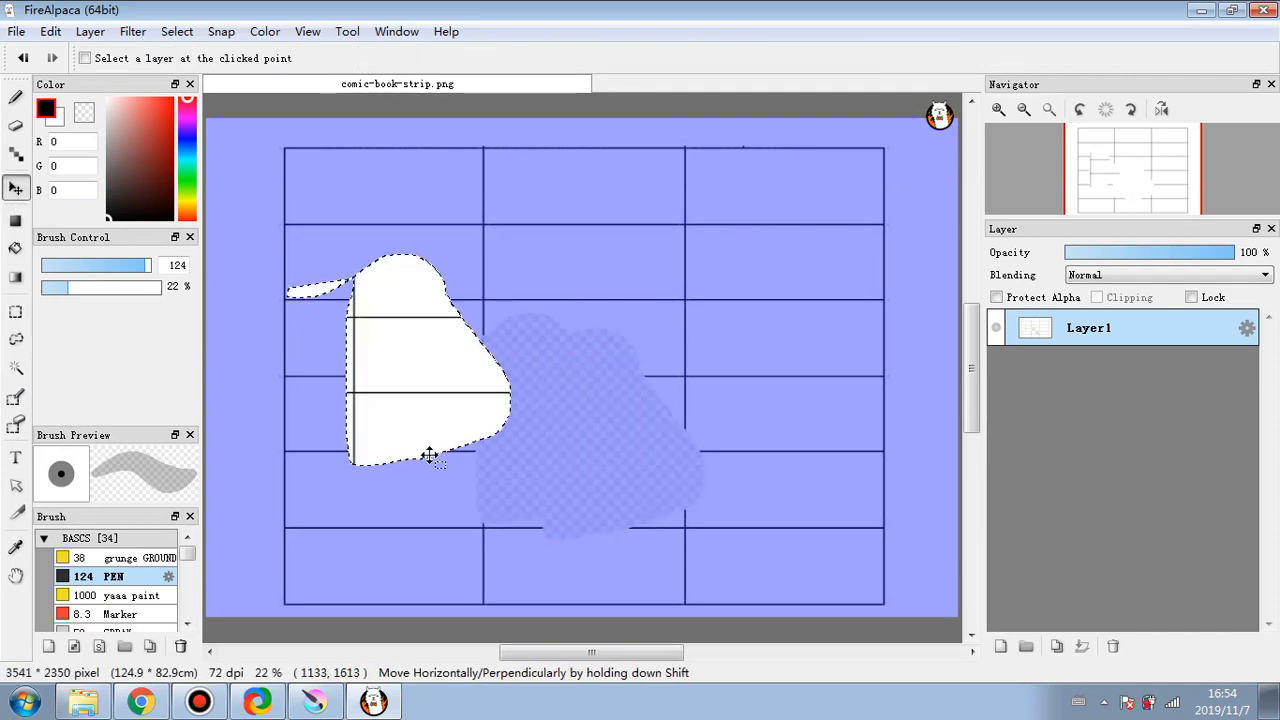
pyautogui.click(23, 58)
pyautogui.click(23, 58)
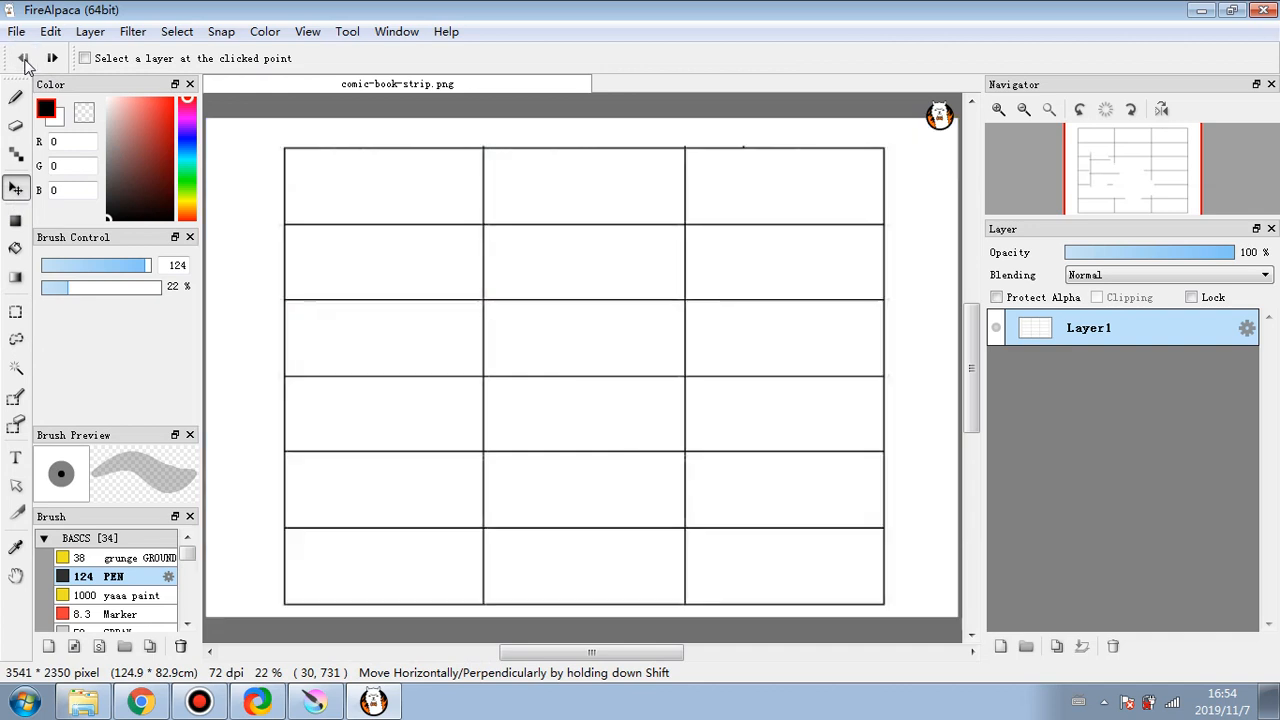
# - Try moving the whole panel grid layer down and to the right, and undo the move
pyautogui.scroll(-1, 671, 369)
pyautogui.scroll(1, 671, 369)
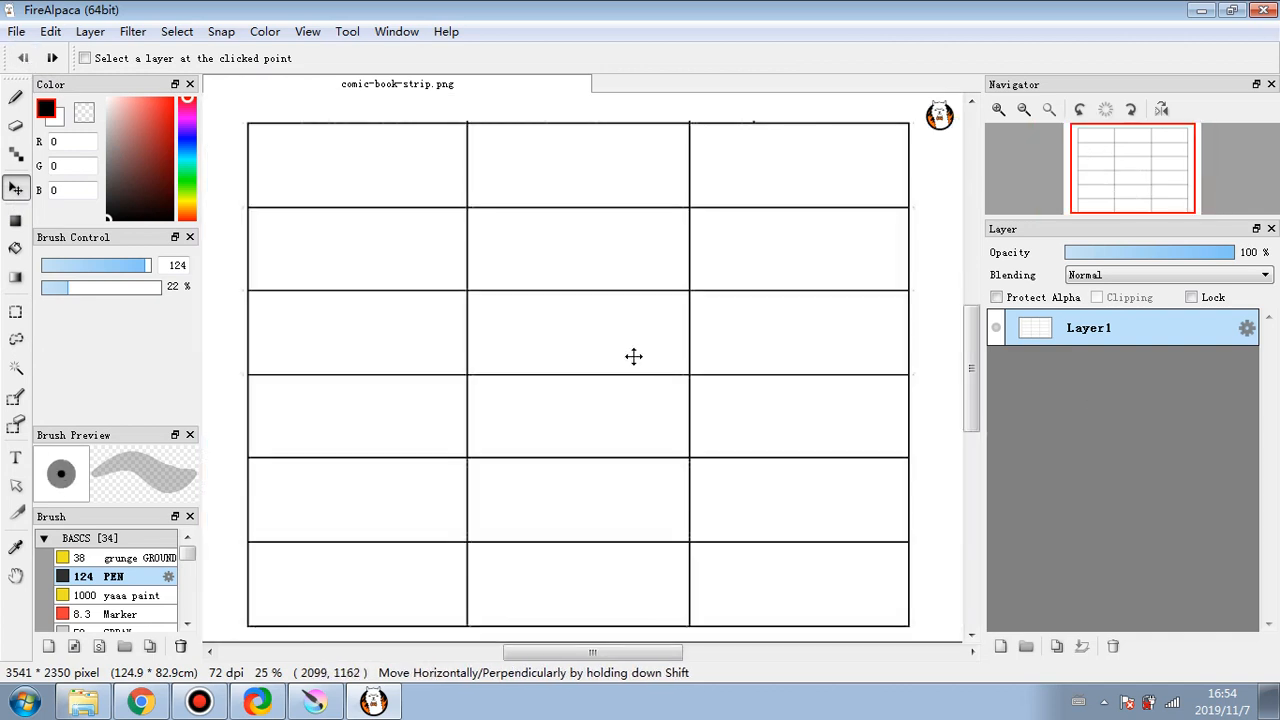
pyautogui.moveTo(634, 354); pyautogui.dragTo(680, 437)
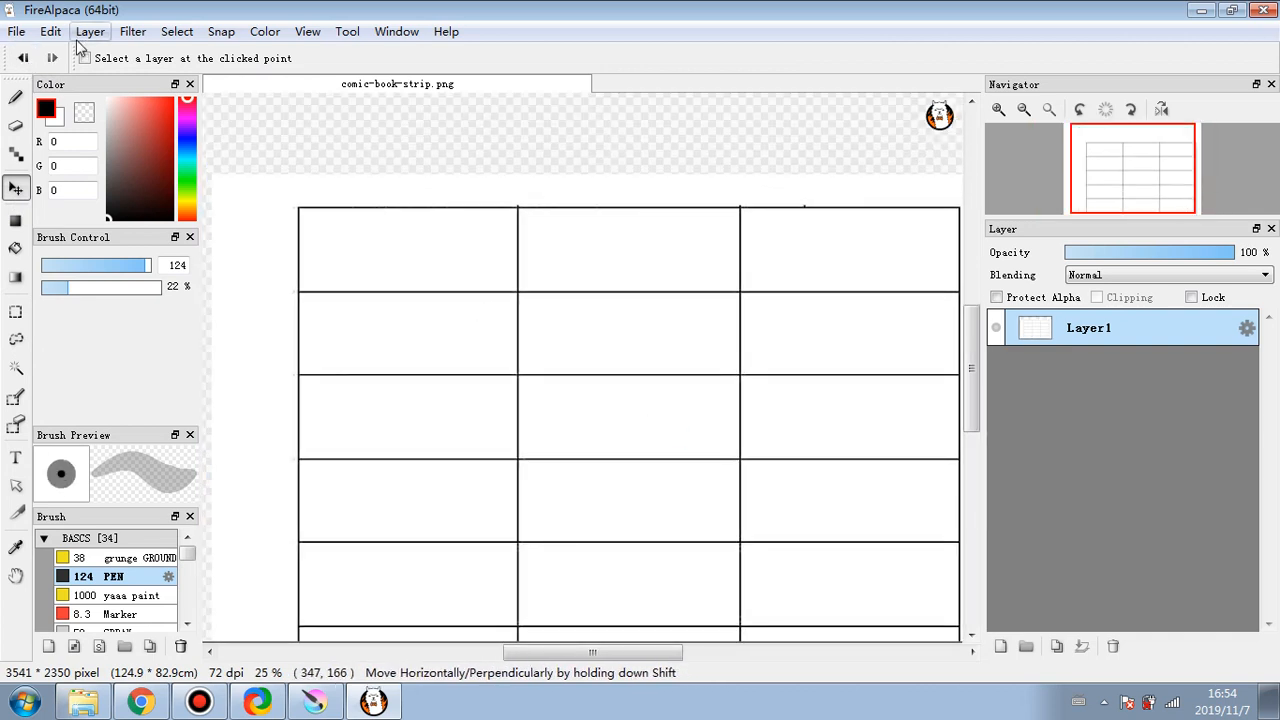
pyautogui.click(23, 58)
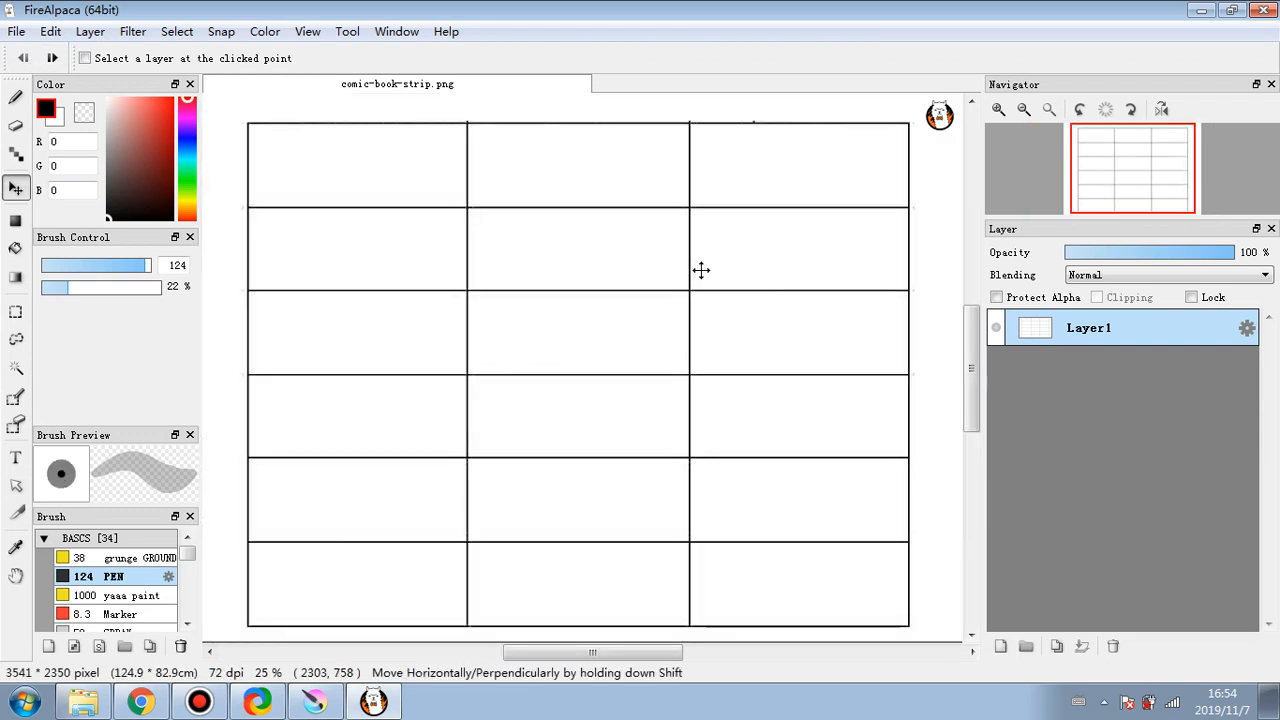
# - Add a new layer above the grid and set the Brush to dark grey (RGB 64, 56, 56), size 43 and 16% opacity
pyautogui.click(1000, 647)
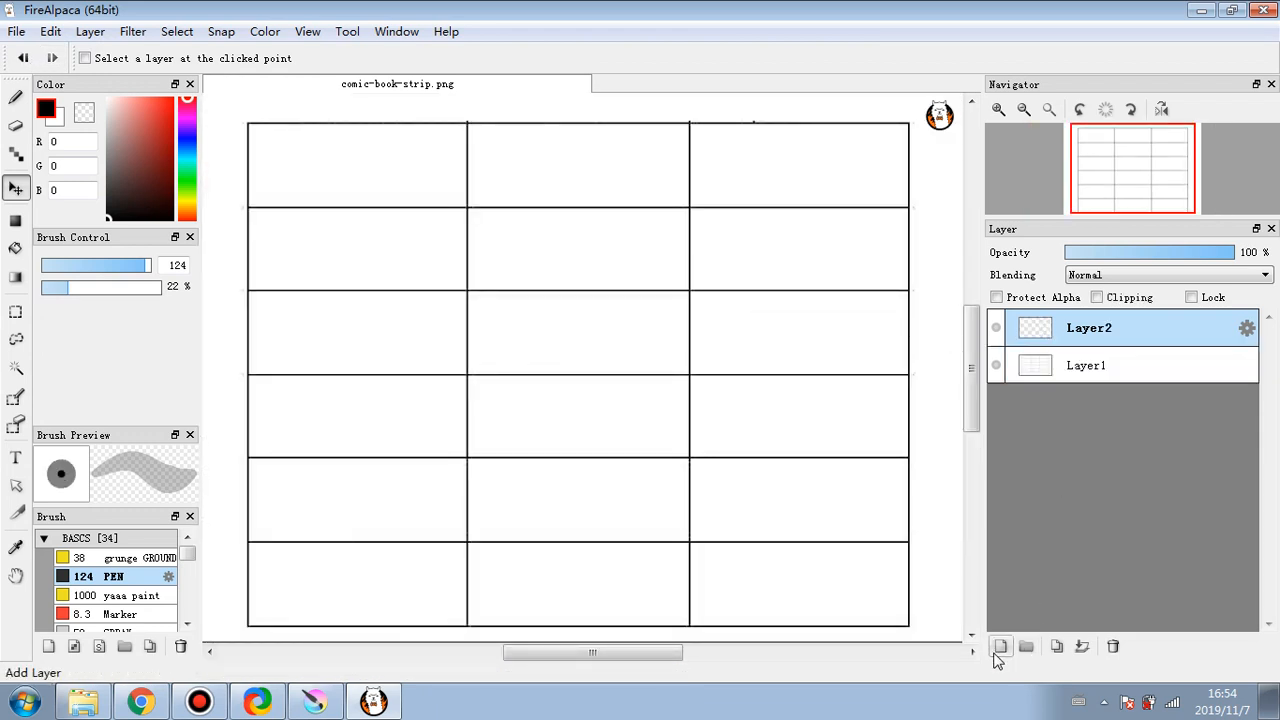
pyautogui.click(15, 97)
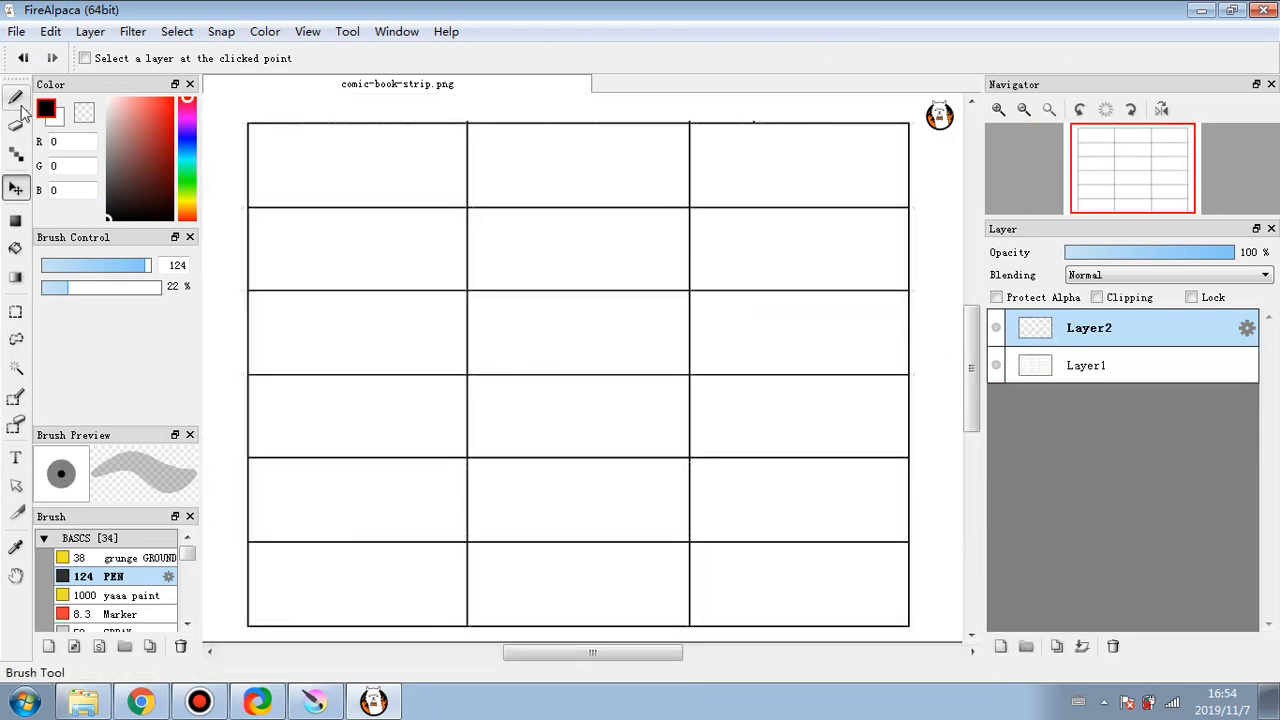
pyautogui.click(114, 190)
pyautogui.click(60, 289)
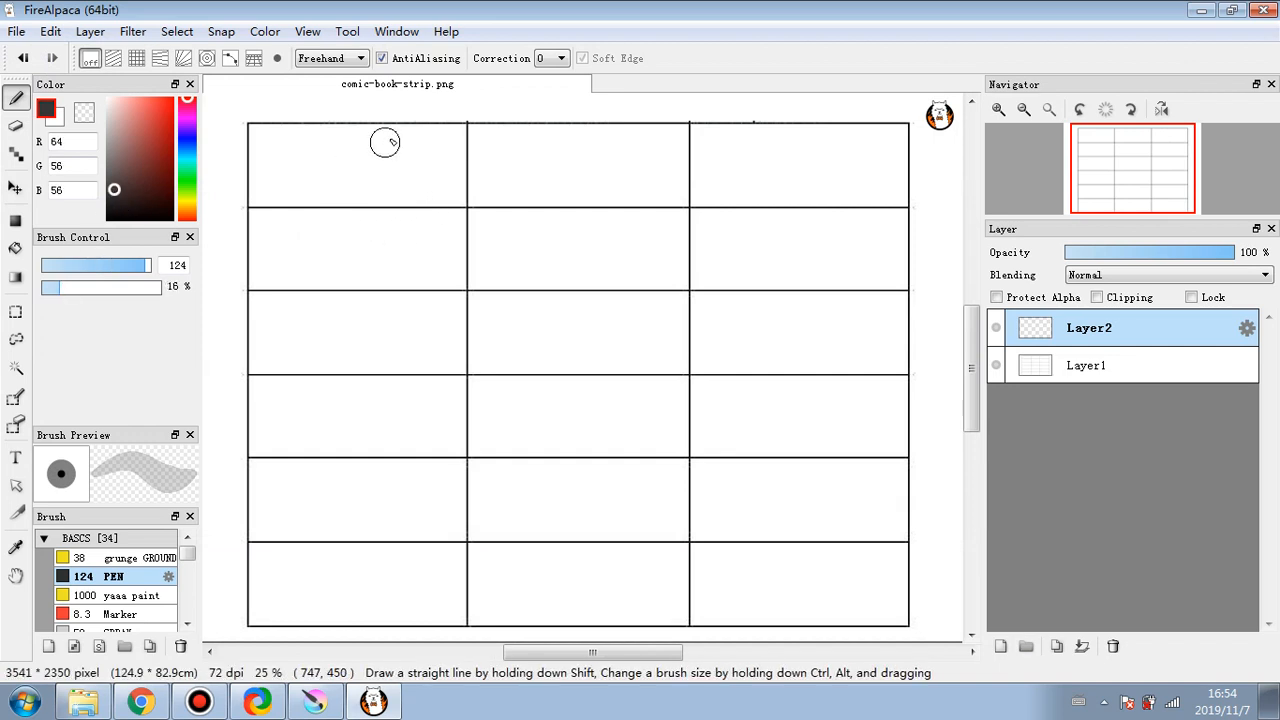
pyautogui.moveTo(130, 267); pyautogui.dragTo(118, 266)
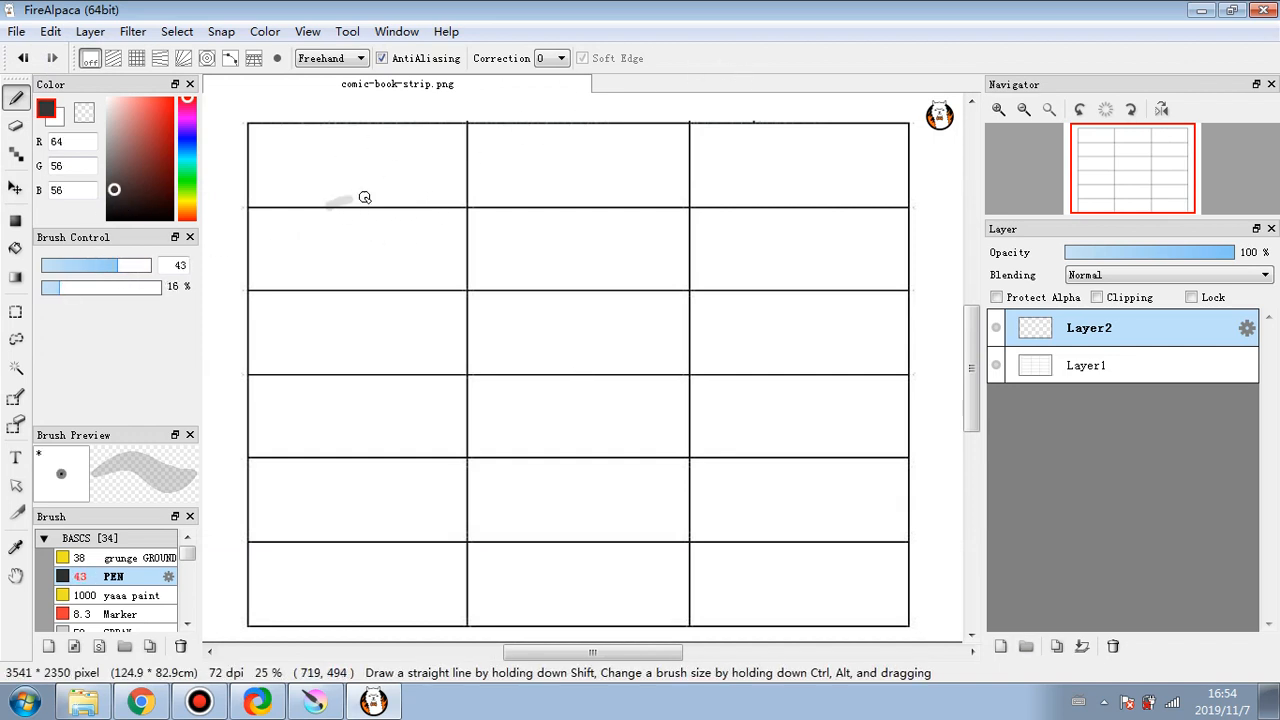
# - Rough out a house on the right side of the first comic panel, and a large and a small figure on its left
pyautogui.moveTo(364, 197)
pyautogui.mouseDown()
pyautogui.moveTo(400, 197)
pyautogui.moveTo(414, 186)
pyautogui.moveTo(386, 180)
pyautogui.moveTo(430, 174)
pyautogui.moveTo(386, 160)
pyautogui.moveTo(394, 146)
pyautogui.mouseUp()
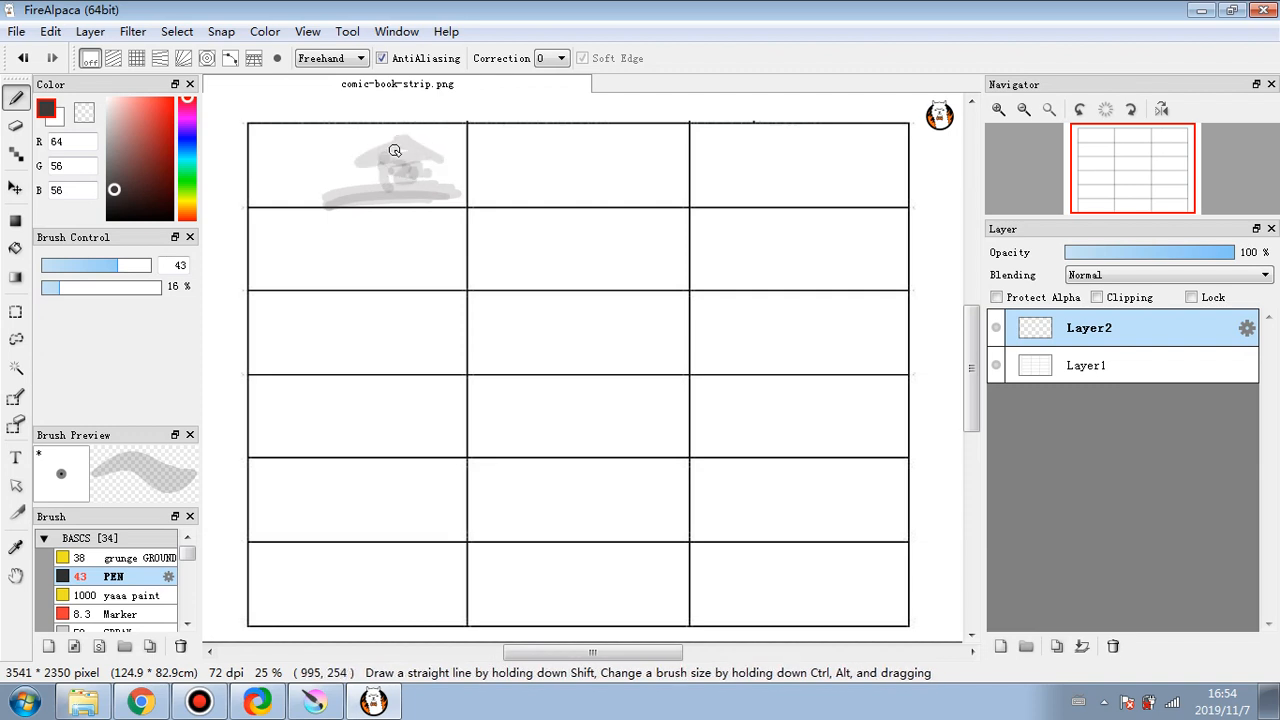
pyautogui.scroll(-1, 500, 178)
pyautogui.scroll(4, 486, 179)
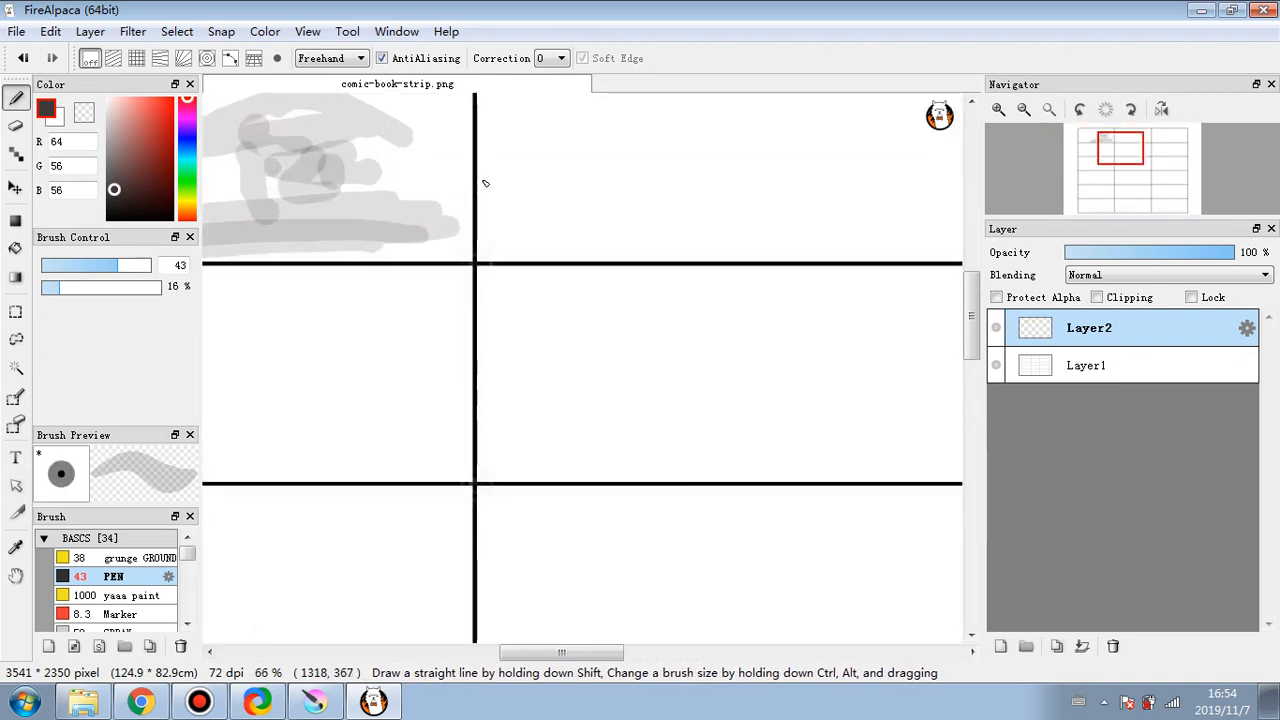
pyautogui.moveTo(563, 652); pyautogui.dragTo(493, 652)
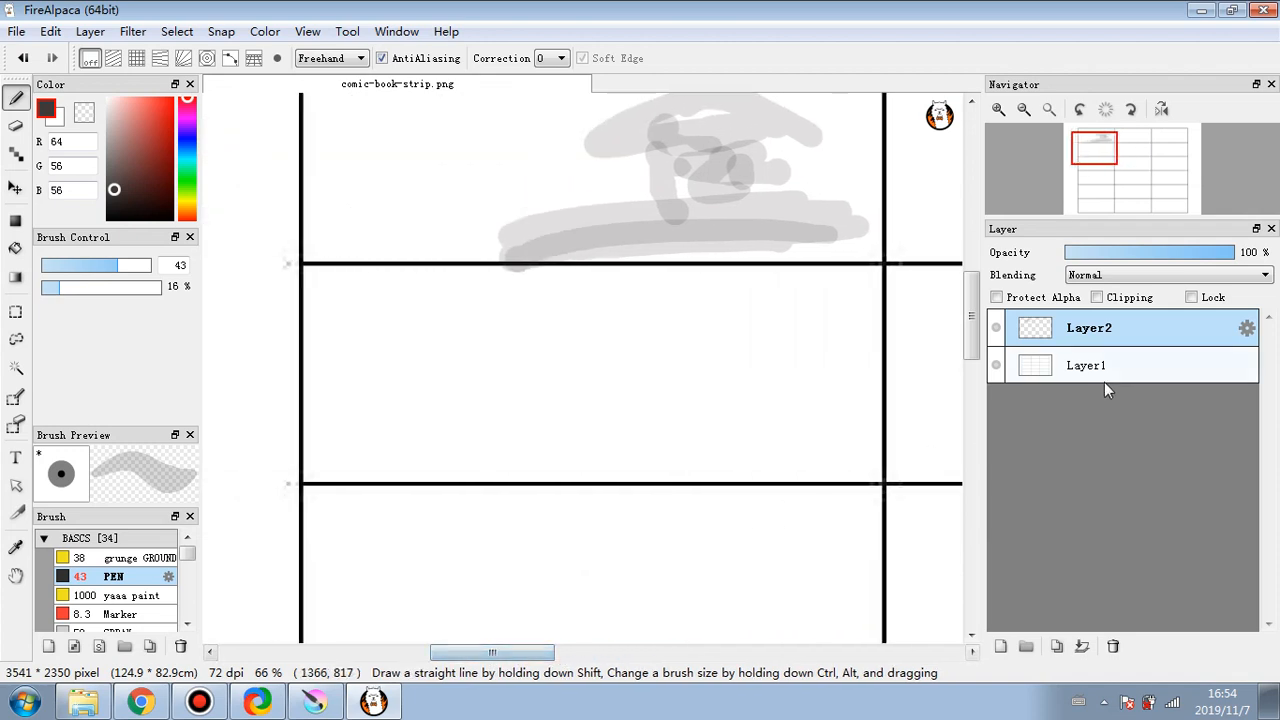
pyautogui.moveTo(973, 348); pyautogui.dragTo(972, 304)
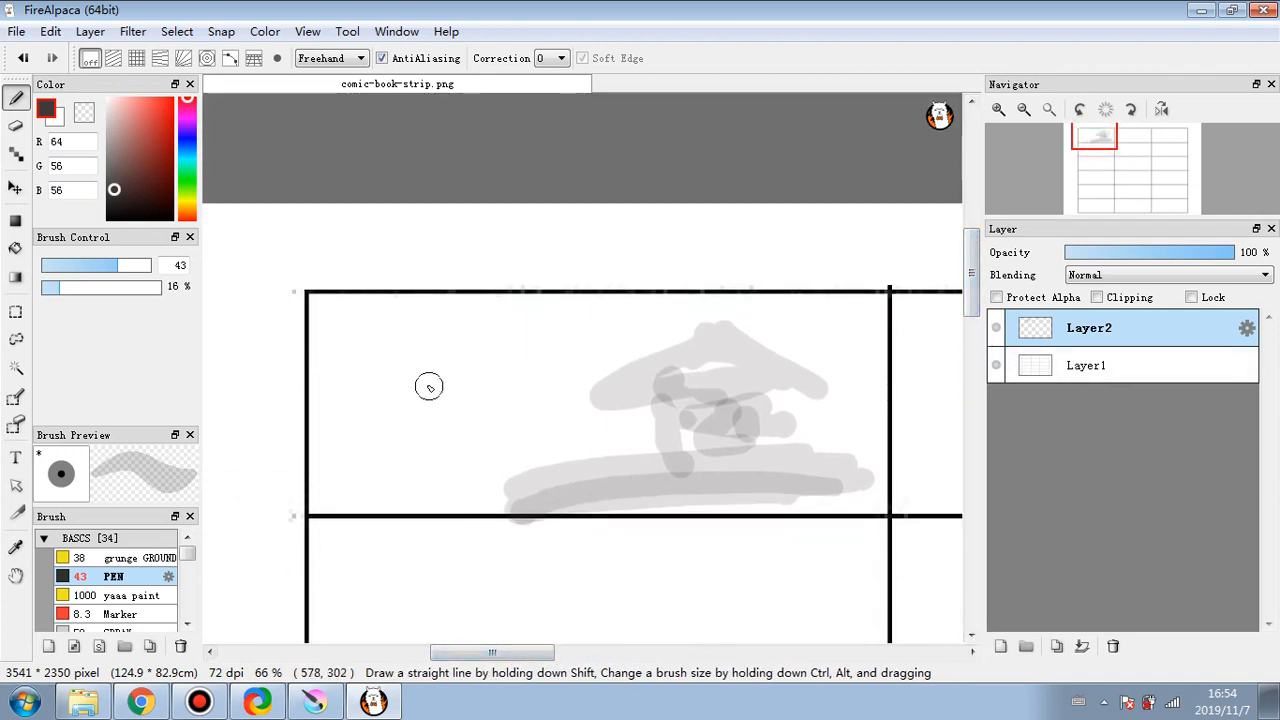
pyautogui.moveTo(426, 377)
pyautogui.mouseDown()
pyautogui.moveTo(396, 391)
pyautogui.moveTo(413, 387)
pyautogui.moveTo(401, 397)
pyautogui.moveTo(415, 426)
pyautogui.moveTo(383, 469)
pyautogui.moveTo(444, 503)
pyautogui.moveTo(418, 459)
pyautogui.moveTo(409, 485)
pyautogui.moveTo(406, 451)
pyautogui.moveTo(404, 495)
pyautogui.moveTo(376, 503)
pyautogui.moveTo(455, 440)
pyautogui.mouseUp()
pyautogui.moveTo(336, 428); pyautogui.dragTo(338, 498)
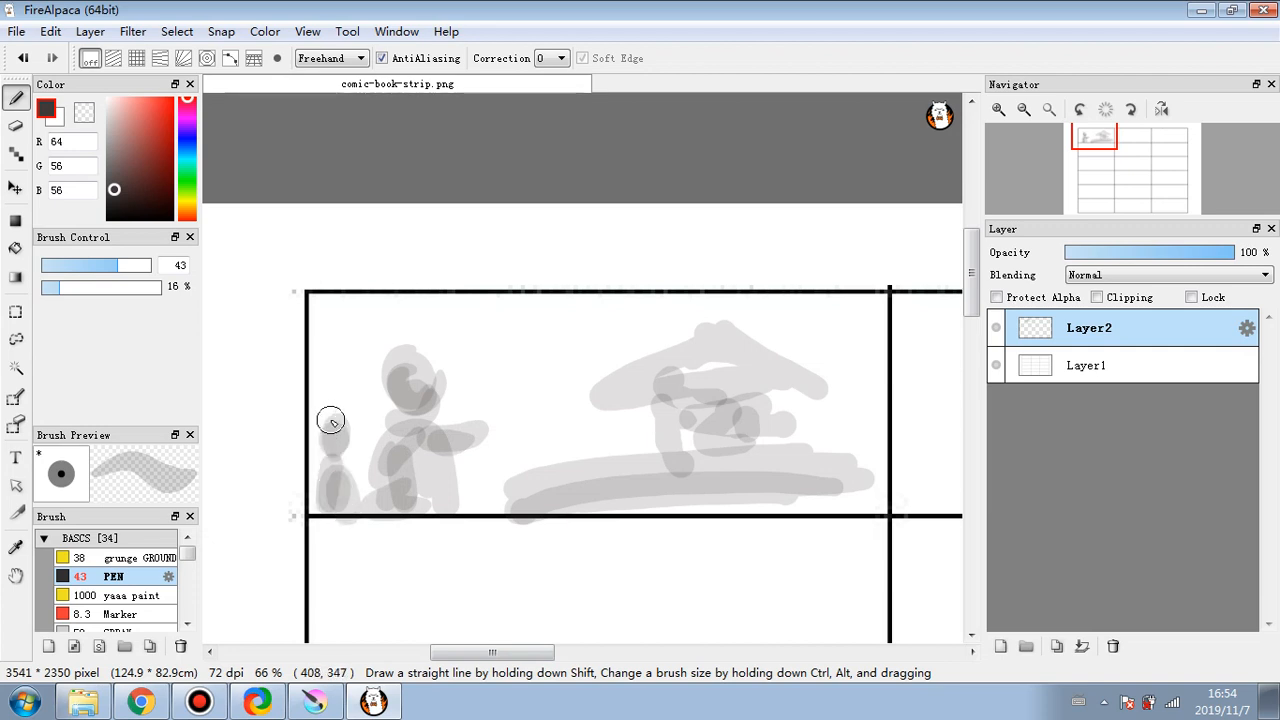
# - Rough out two figures with round heads and simple bodies side by side in the top row's second panel
pyautogui.moveTo(555, 651); pyautogui.dragTo(596, 662)
pyautogui.moveTo(674, 391)
pyautogui.mouseDown()
pyautogui.moveTo(667, 359)
pyautogui.moveTo(675, 395)
pyautogui.mouseUp()
pyautogui.moveTo(846, 397)
pyautogui.mouseDown()
pyautogui.moveTo(851, 437)
pyautogui.moveTo(832, 479)
pyautogui.moveTo(834, 532)
pyautogui.mouseUp()
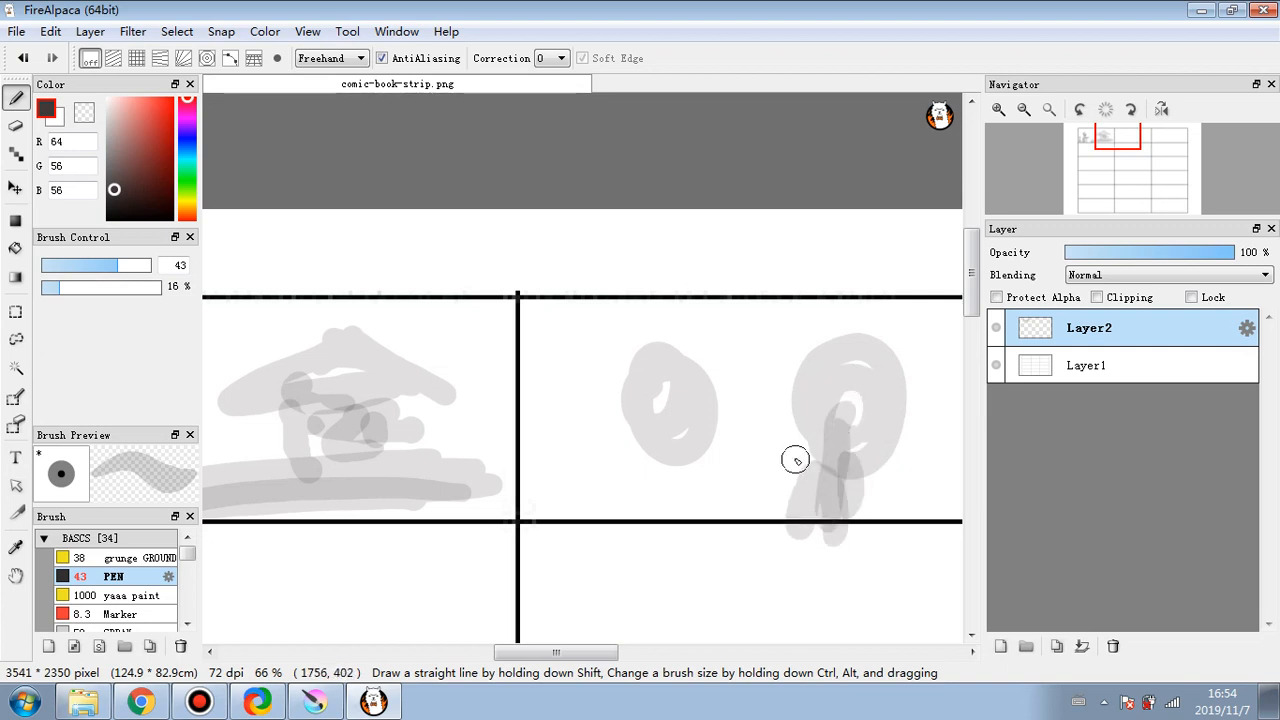
pyautogui.moveTo(797, 486); pyautogui.dragTo(770, 441)
pyautogui.moveTo(657, 472)
pyautogui.mouseDown()
pyautogui.moveTo(676, 503)
pyautogui.moveTo(711, 508)
pyautogui.mouseUp()
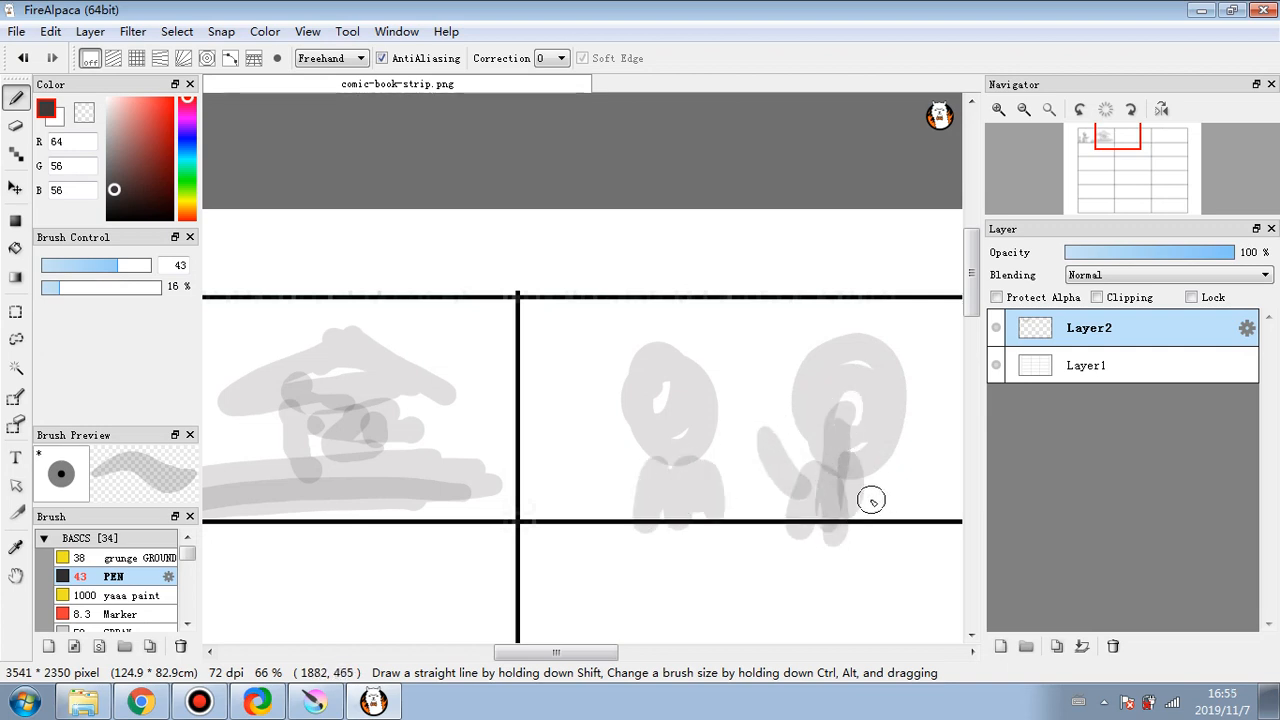
pyautogui.moveTo(870, 496); pyautogui.dragTo(867, 506)
pyautogui.moveTo(575, 663); pyautogui.dragTo(719, 663)
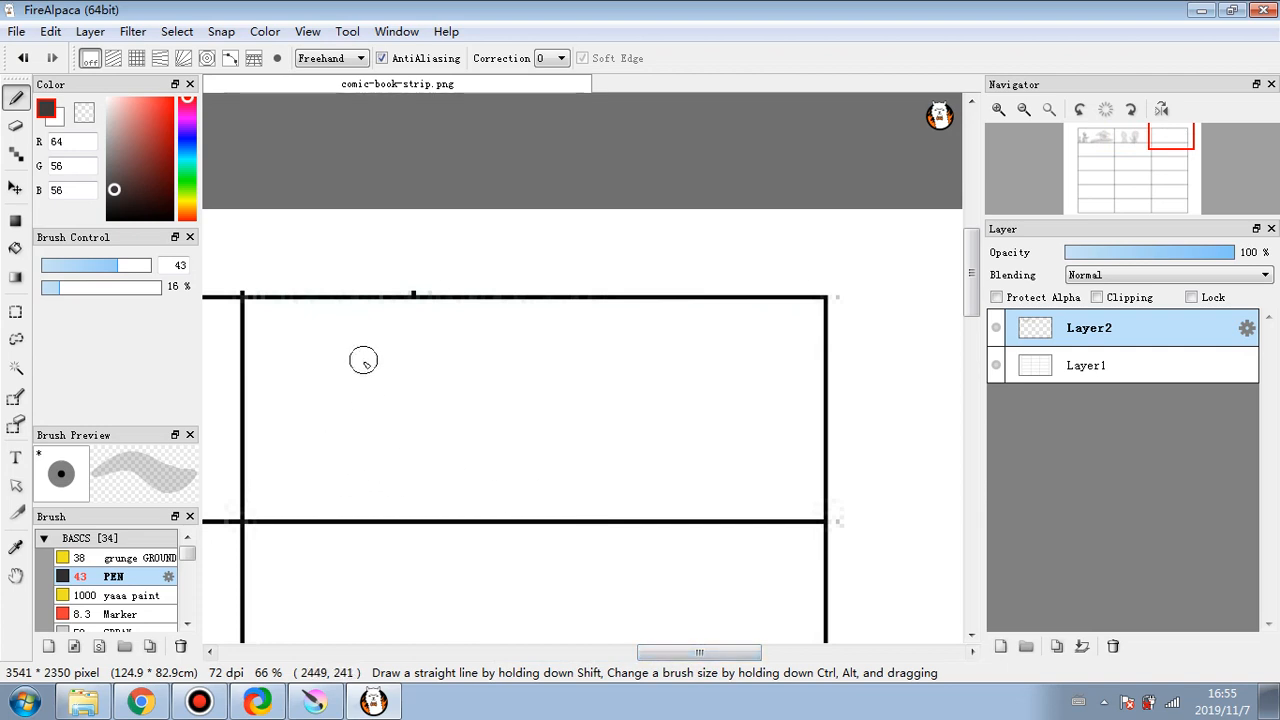
# - Rough out horizontal ground strokes and a tall arched doorway in the top row's third panel, dismissing the pop-up ad
pyautogui.moveTo(348, 495); pyautogui.dragTo(339, 508)
pyautogui.click(358, 475)
pyautogui.moveTo(412, 481); pyautogui.dragTo(601, 478)
pyautogui.moveTo(372, 477); pyautogui.dragTo(578, 485)
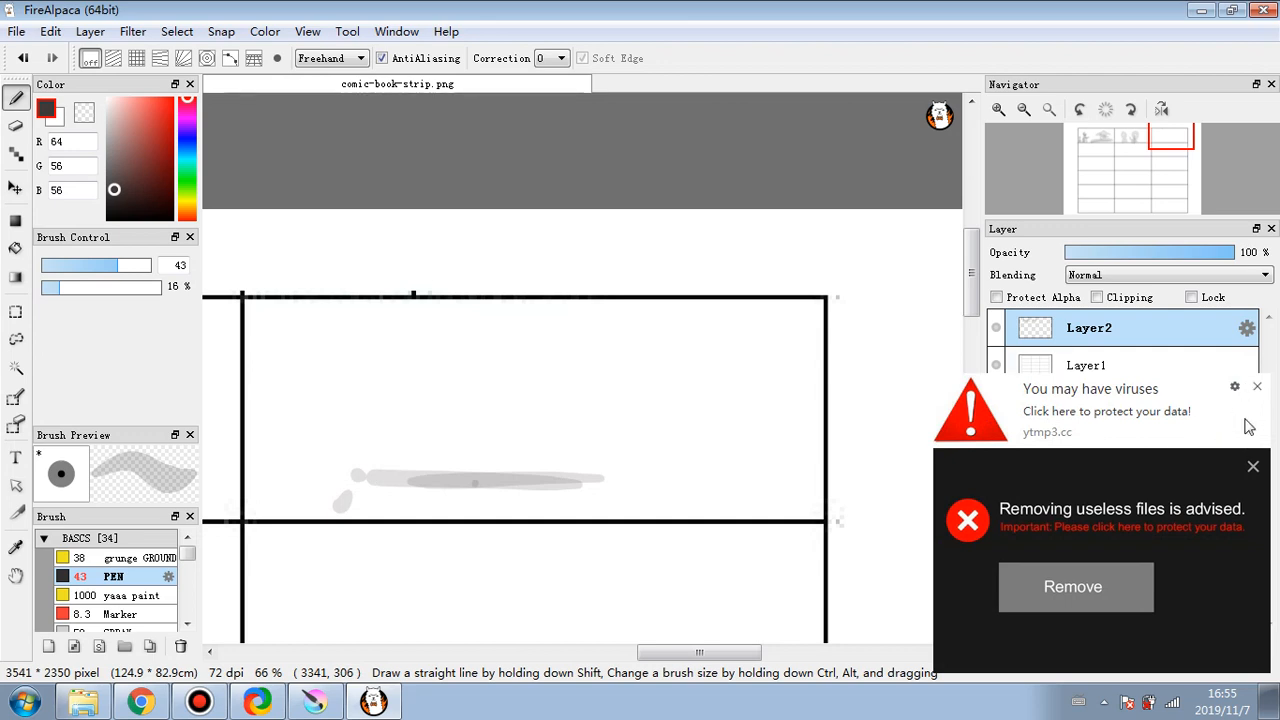
pyautogui.click(1256, 389)
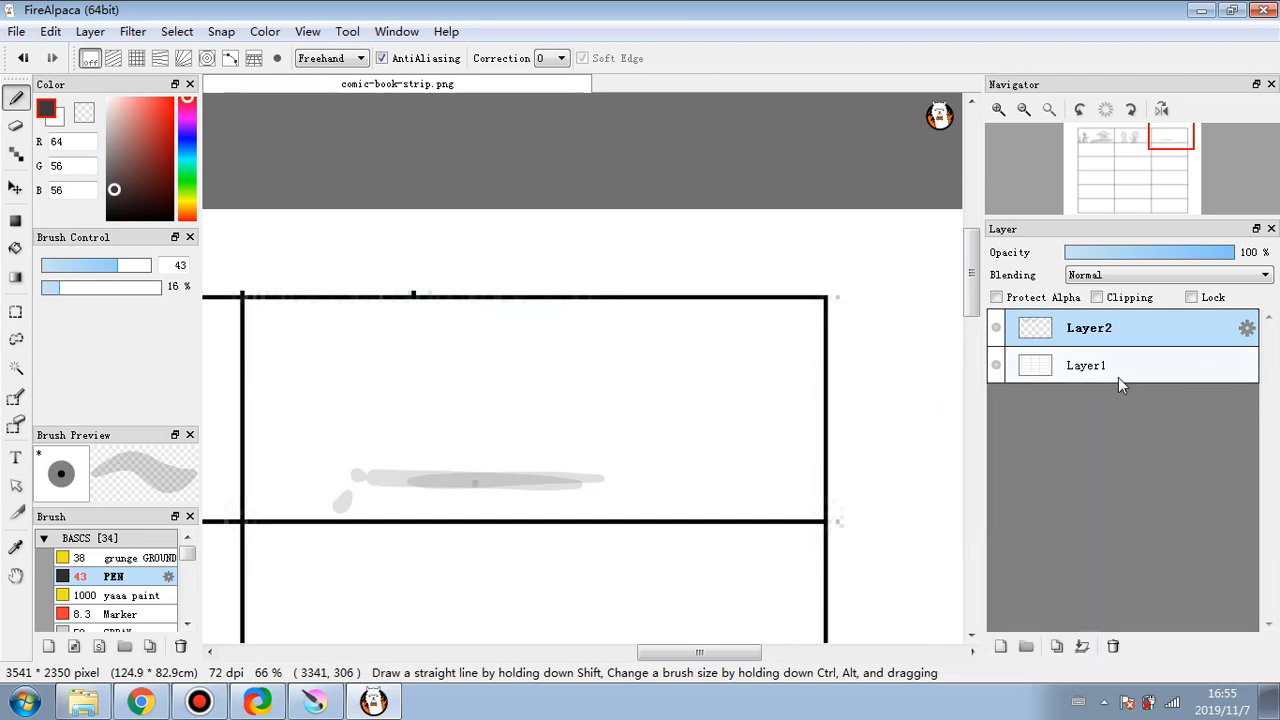
pyautogui.moveTo(409, 466)
pyautogui.mouseDown()
pyautogui.moveTo(637, 437)
pyautogui.moveTo(429, 449)
pyautogui.moveTo(500, 406)
pyautogui.moveTo(524, 341)
pyautogui.moveTo(571, 409)
pyautogui.moveTo(518, 392)
pyautogui.mouseUp()
pyautogui.click(272, 460)
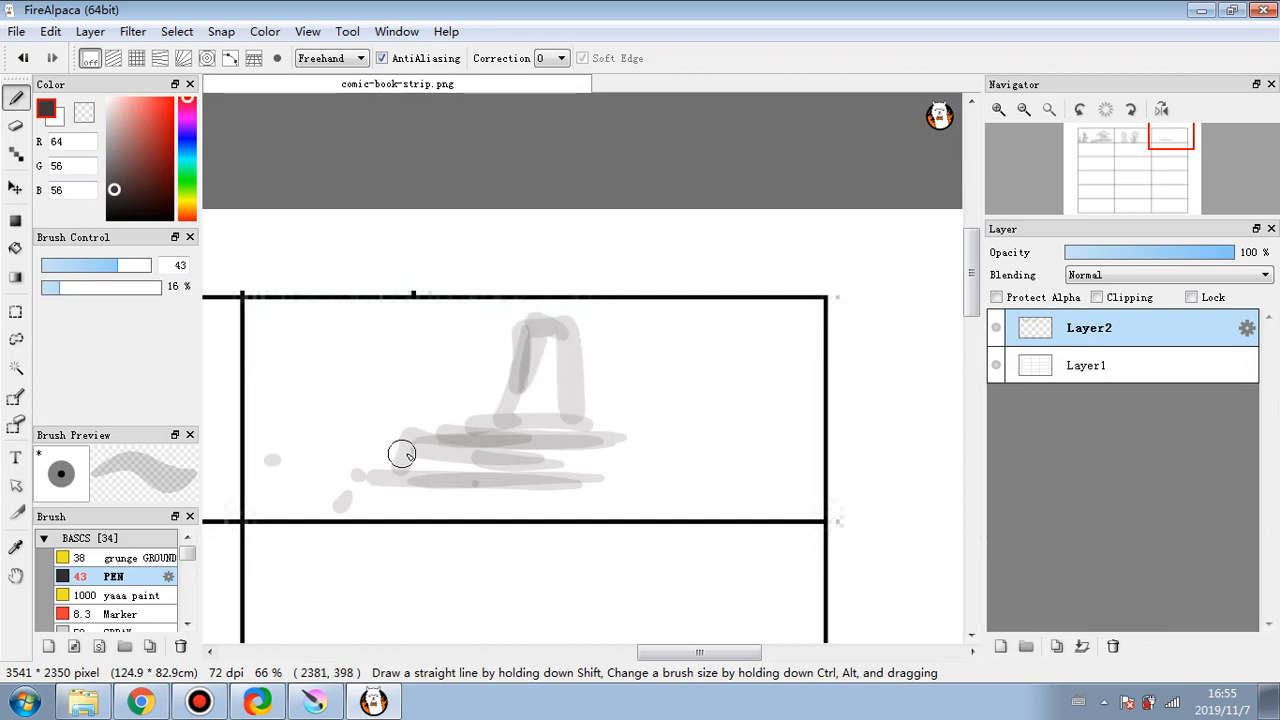
# - Build up a wide, darker stepped base below the third panel's doorway and add cloud-like marks in its upper corners
pyautogui.moveTo(590, 444); pyautogui.dragTo(768, 460)
pyautogui.moveTo(576, 340); pyautogui.dragTo(574, 349)
pyautogui.moveTo(337, 373); pyautogui.dragTo(350, 350)
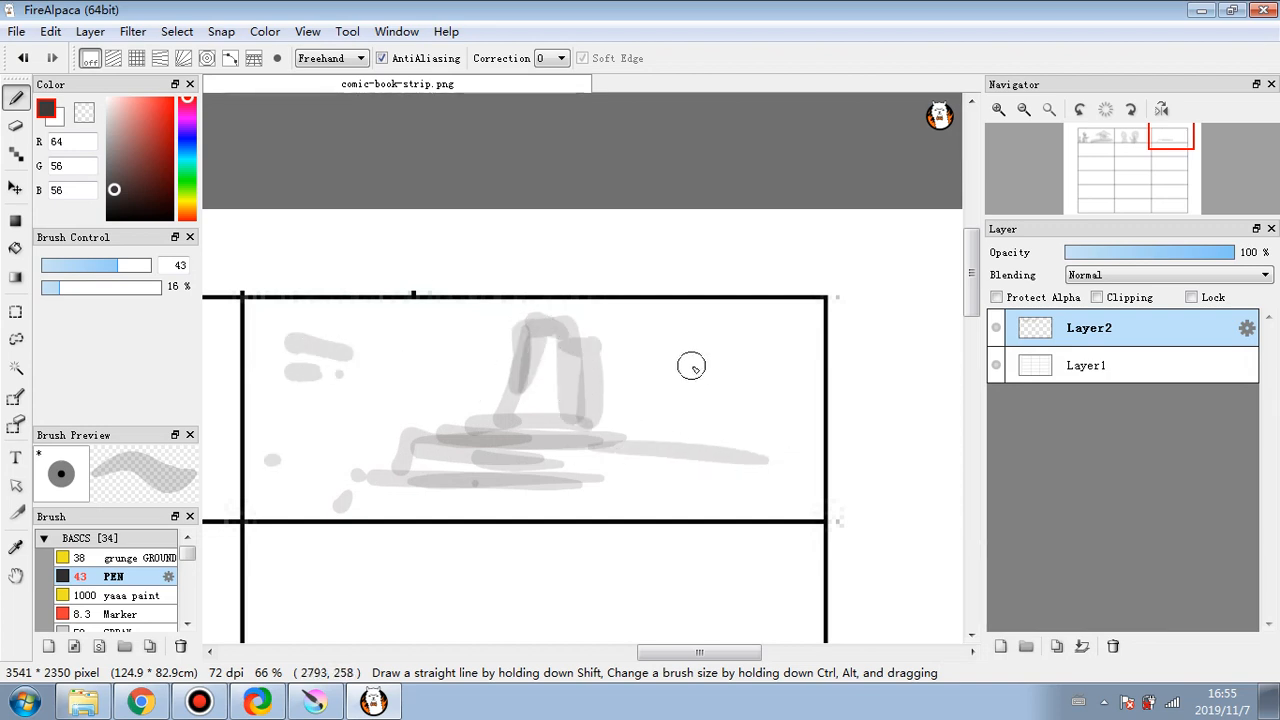
pyautogui.moveTo(689, 363); pyautogui.dragTo(755, 355)
pyautogui.moveTo(449, 423); pyautogui.dragTo(665, 412)
pyautogui.moveTo(451, 456)
pyautogui.mouseDown()
pyautogui.moveTo(418, 471)
pyautogui.moveTo(721, 476)
pyautogui.moveTo(391, 491)
pyautogui.moveTo(563, 489)
pyautogui.moveTo(732, 533)
pyautogui.moveTo(436, 524)
pyautogui.moveTo(503, 498)
pyautogui.moveTo(697, 503)
pyautogui.moveTo(345, 508)
pyautogui.moveTo(729, 501)
pyautogui.moveTo(497, 505)
pyautogui.moveTo(488, 489)
pyautogui.moveTo(434, 486)
pyautogui.mouseUp()
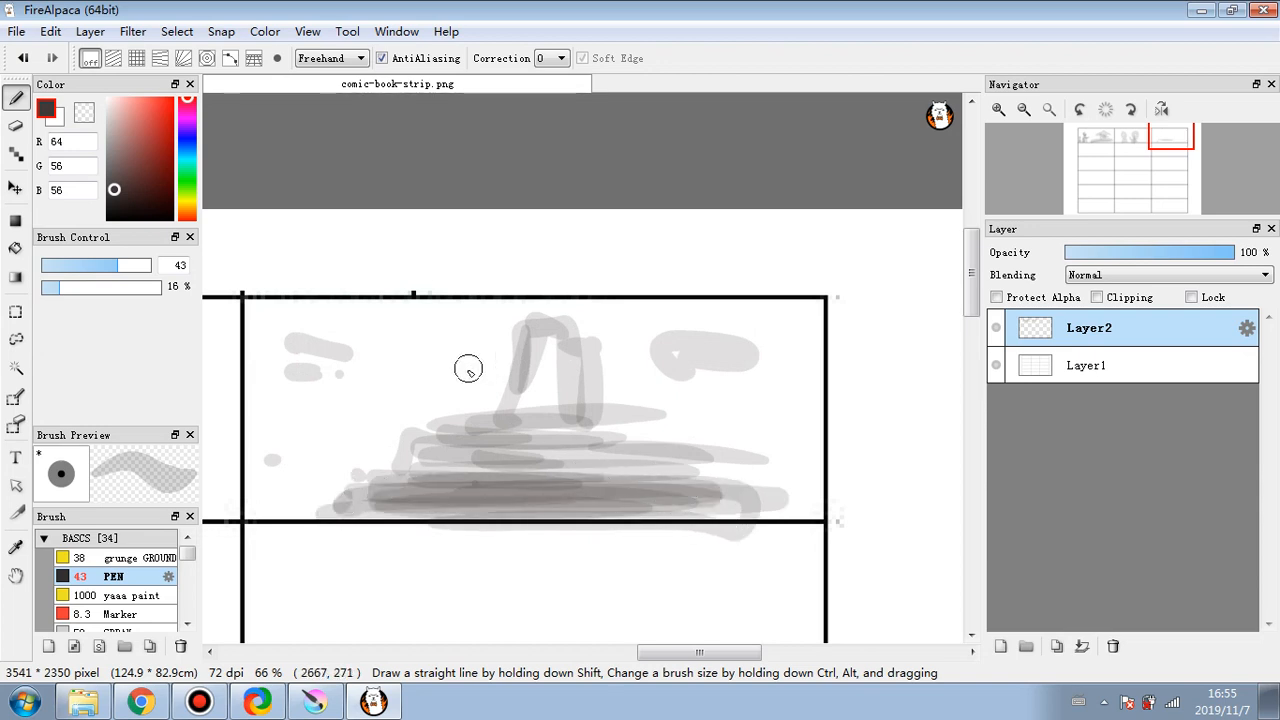
# - Add short uprights beside the third panel's steps and long slanting strokes on both sides of the scene
pyautogui.moveTo(443, 414); pyautogui.dragTo(440, 360)
pyautogui.moveTo(390, 400); pyautogui.dragTo(370, 470)
pyautogui.moveTo(270, 460); pyautogui.dragTo(410, 355)
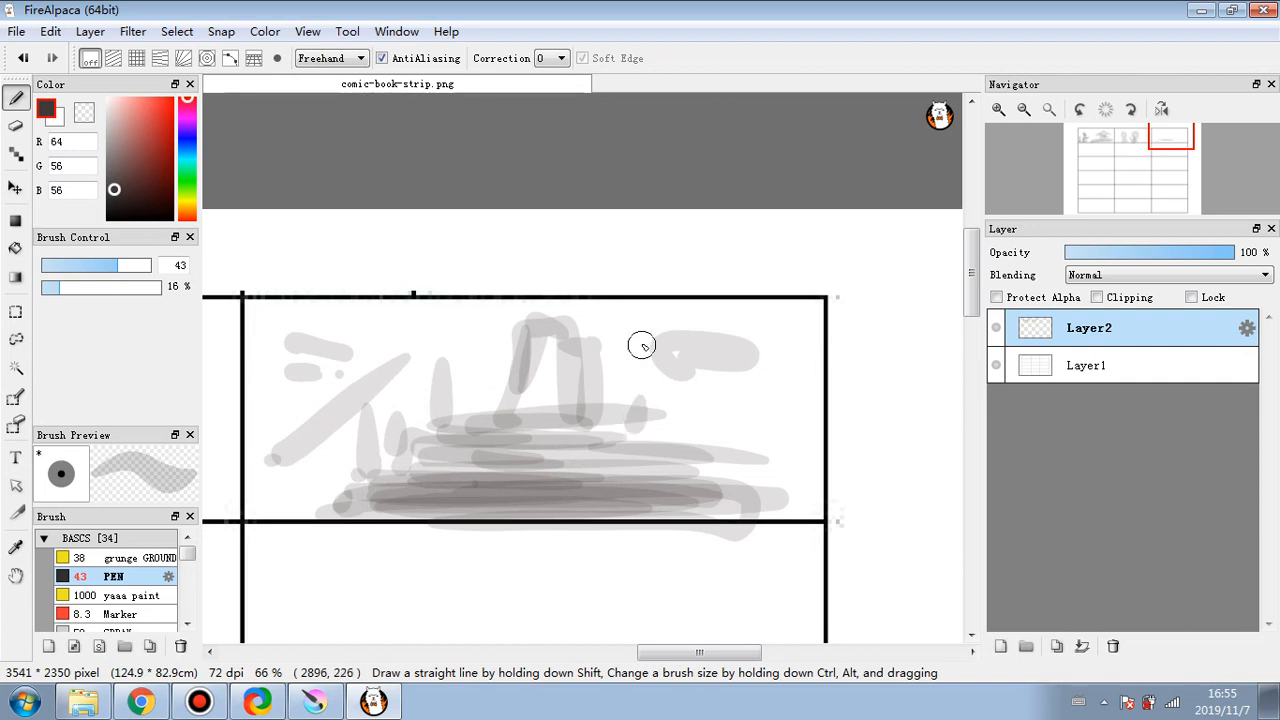
pyautogui.moveTo(640, 343); pyautogui.dragTo(807, 478)
pyautogui.moveTo(640, 417); pyautogui.dragTo(711, 451)
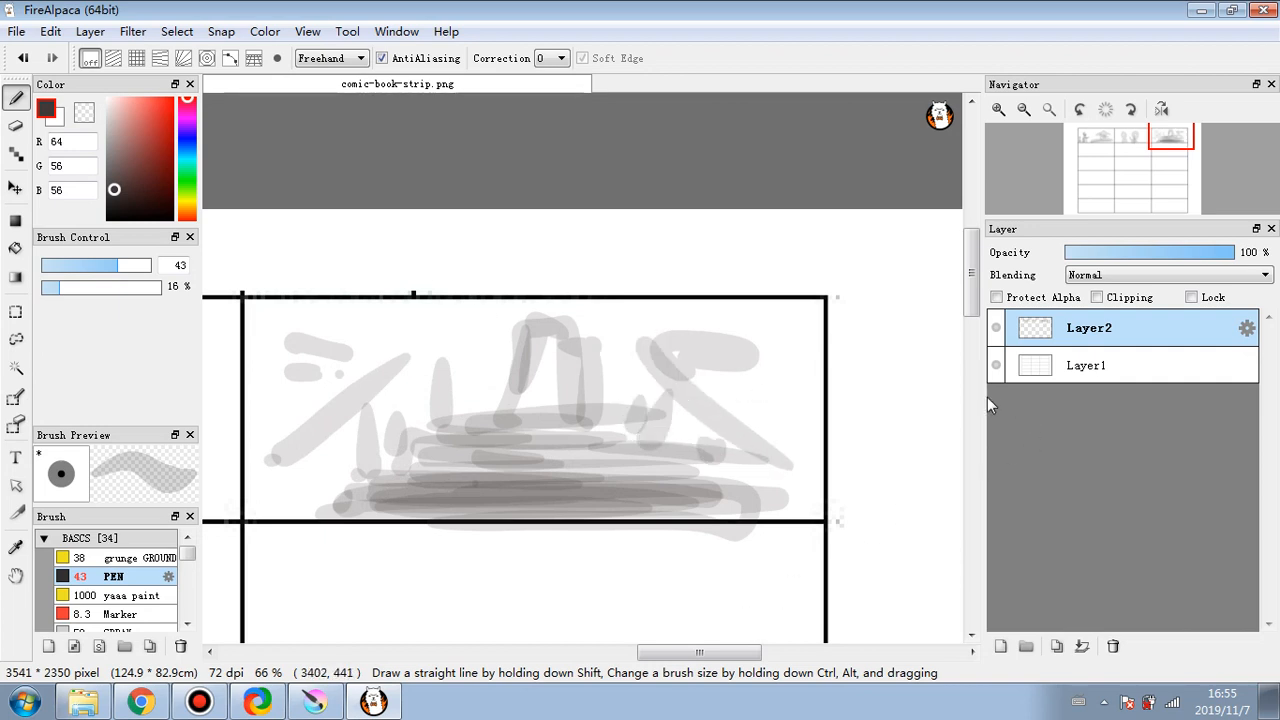
# - Reduce the Brush size to 34 and rough out the sloping ridges of a roof in the second row's first panel
pyautogui.scroll(-3, 785, 575)
pyautogui.moveTo(735, 652)
pyautogui.mouseDown()
pyautogui.moveTo(703, 668)
pyautogui.moveTo(547, 668)
pyautogui.mouseUp()
pyautogui.click(110, 266)
pyautogui.moveTo(110, 266); pyautogui.dragTo(107, 266)
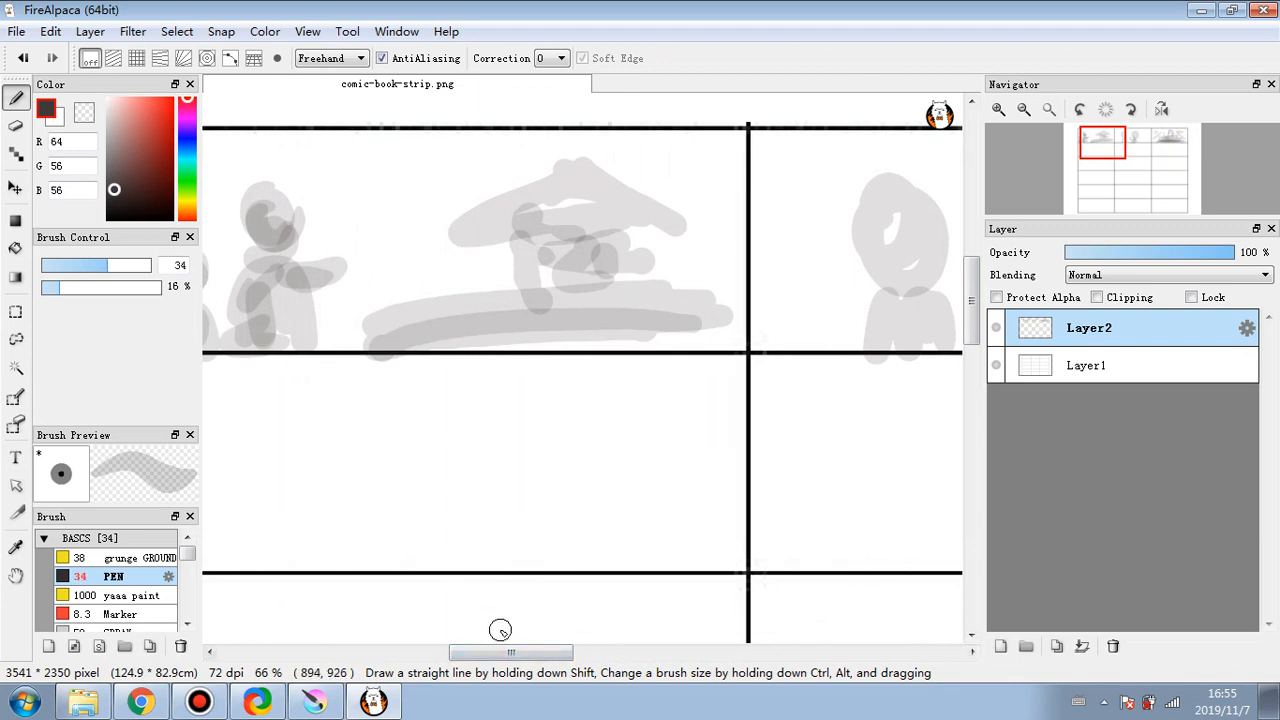
pyautogui.moveTo(505, 652); pyautogui.dragTo(487, 652)
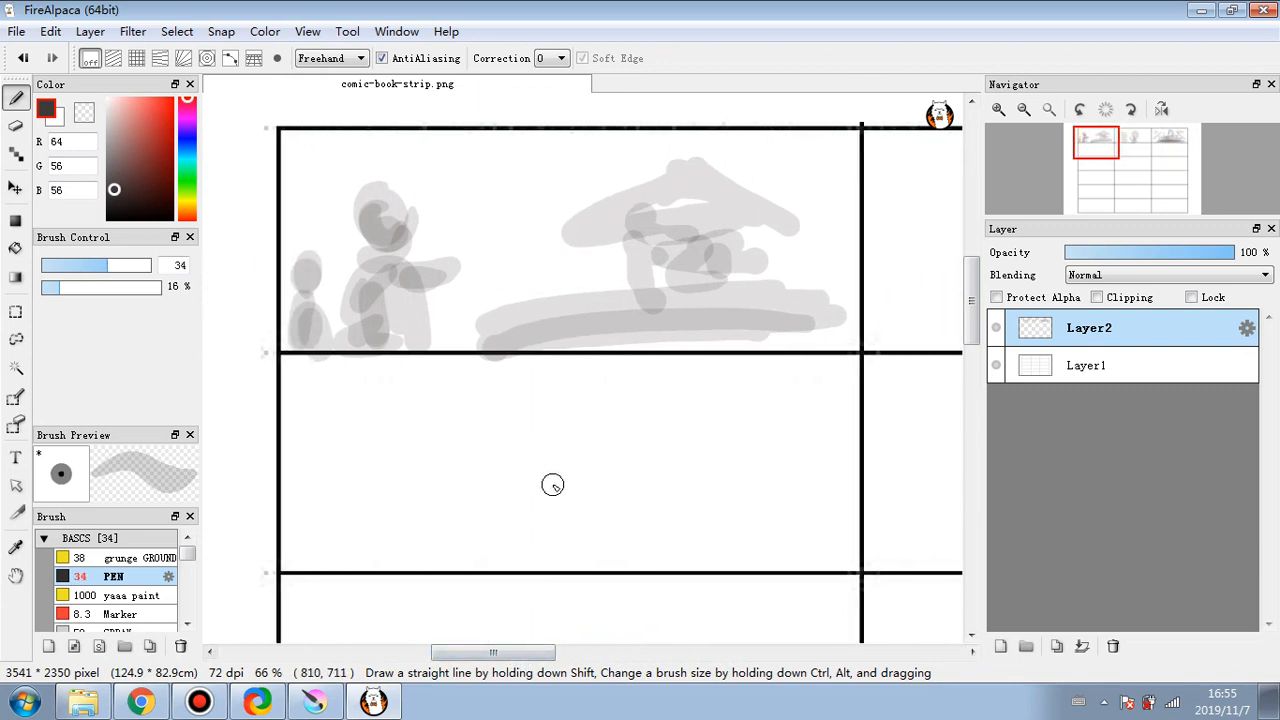
pyautogui.moveTo(458, 488)
pyautogui.mouseDown()
pyautogui.moveTo(503, 451)
pyautogui.moveTo(665, 533)
pyautogui.mouseUp()
pyautogui.click(571, 423)
pyautogui.moveTo(520, 438)
pyautogui.mouseDown()
pyautogui.moveTo(646, 438)
pyautogui.moveTo(756, 531)
pyautogui.mouseUp()
pyautogui.moveTo(582, 478); pyautogui.dragTo(657, 481)
pyautogui.moveTo(585, 467); pyautogui.dragTo(707, 554)
pyautogui.moveTo(607, 461); pyautogui.dragTo(700, 534)
# - Fill the roof's left slope with parallel slanted strokes and draw its lower edge
pyautogui.moveTo(514, 428)
pyautogui.mouseDown()
pyautogui.moveTo(705, 558)
pyautogui.moveTo(472, 508)
pyautogui.mouseUp()
pyautogui.moveTo(537, 452); pyautogui.dragTo(482, 533)
pyautogui.moveTo(563, 474)
pyautogui.mouseDown()
pyautogui.moveTo(502, 540)
pyautogui.moveTo(548, 560)
pyautogui.mouseUp()
pyautogui.moveTo(600, 503); pyautogui.dragTo(588, 567)
pyautogui.moveTo(464, 510); pyautogui.dragTo(548, 586)
# - Add two small marks left of the roof, a bushy shape above them and a rounded bush at the panel's right edge
pyautogui.moveTo(323, 487); pyautogui.dragTo(331, 512)
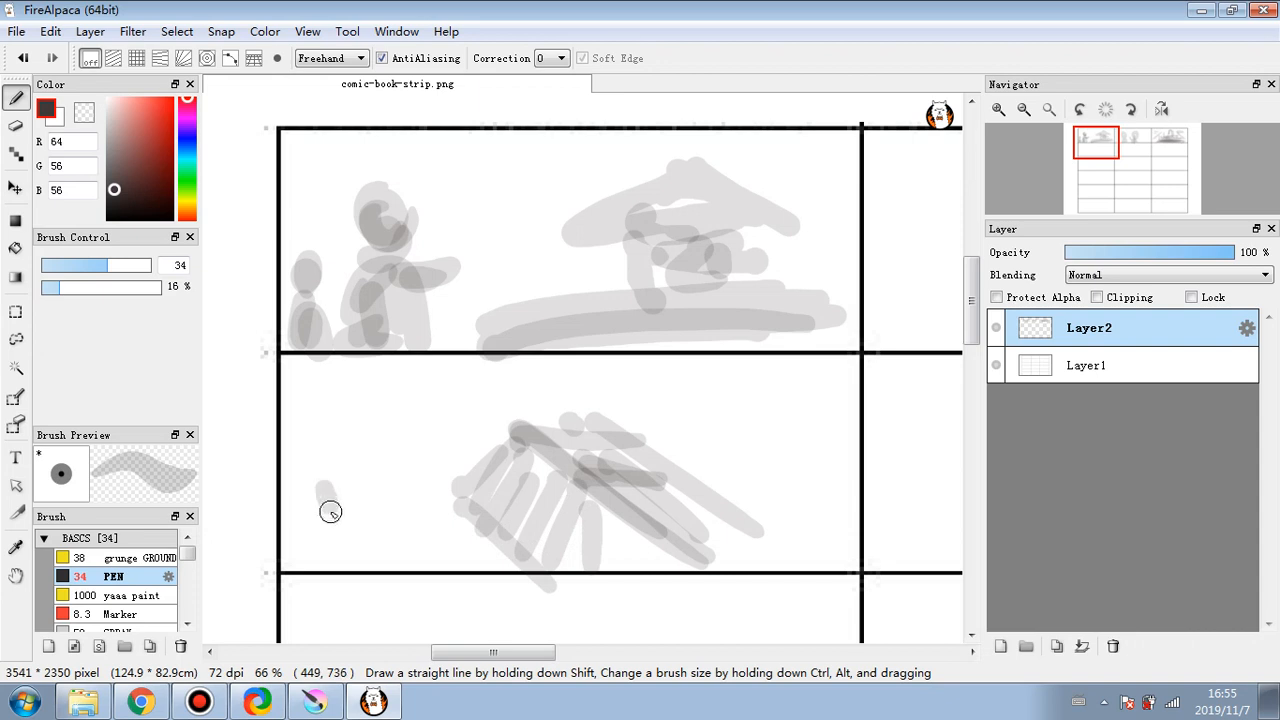
pyautogui.click(367, 540)
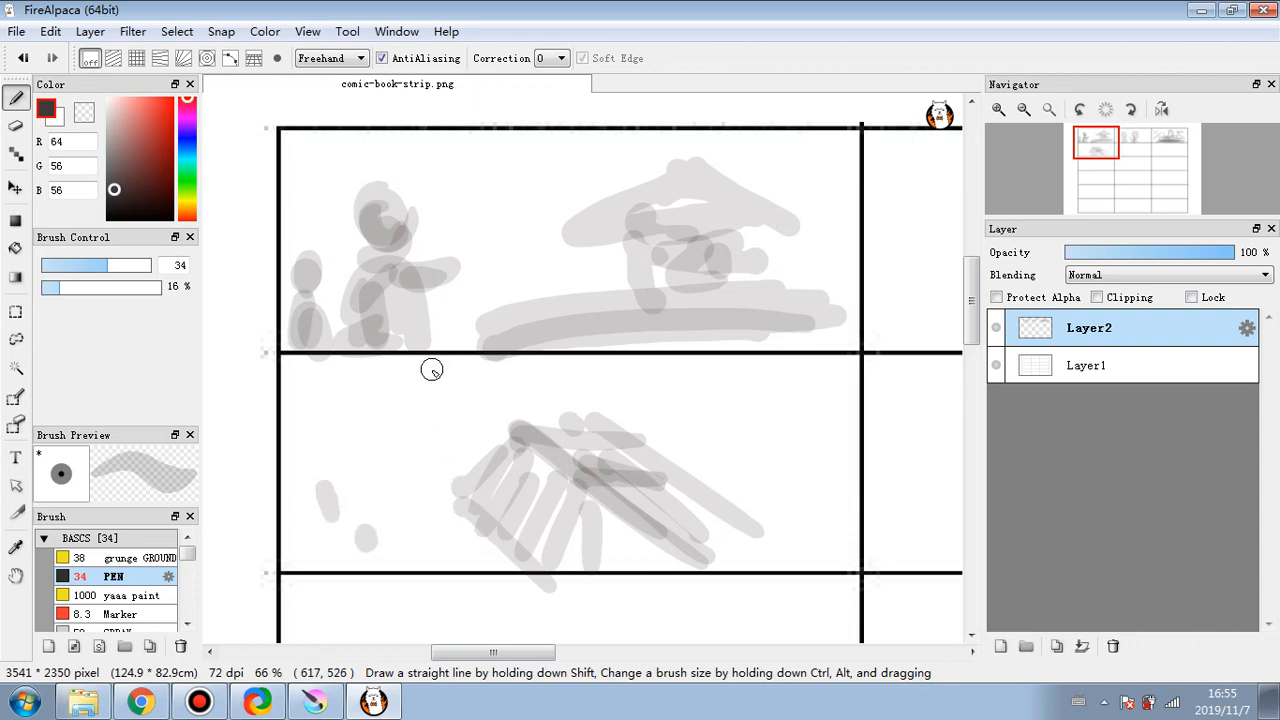
pyautogui.moveTo(372, 363)
pyautogui.mouseDown()
pyautogui.moveTo(443, 411)
pyautogui.moveTo(337, 374)
pyautogui.moveTo(510, 392)
pyautogui.mouseUp()
pyautogui.moveTo(777, 514)
pyautogui.mouseDown()
pyautogui.moveTo(785, 544)
pyautogui.moveTo(778, 507)
pyautogui.moveTo(794, 456)
pyautogui.moveTo(819, 456)
pyautogui.moveTo(839, 544)
pyautogui.moveTo(853, 530)
pyautogui.moveTo(829, 559)
pyautogui.moveTo(806, 508)
pyautogui.mouseUp()
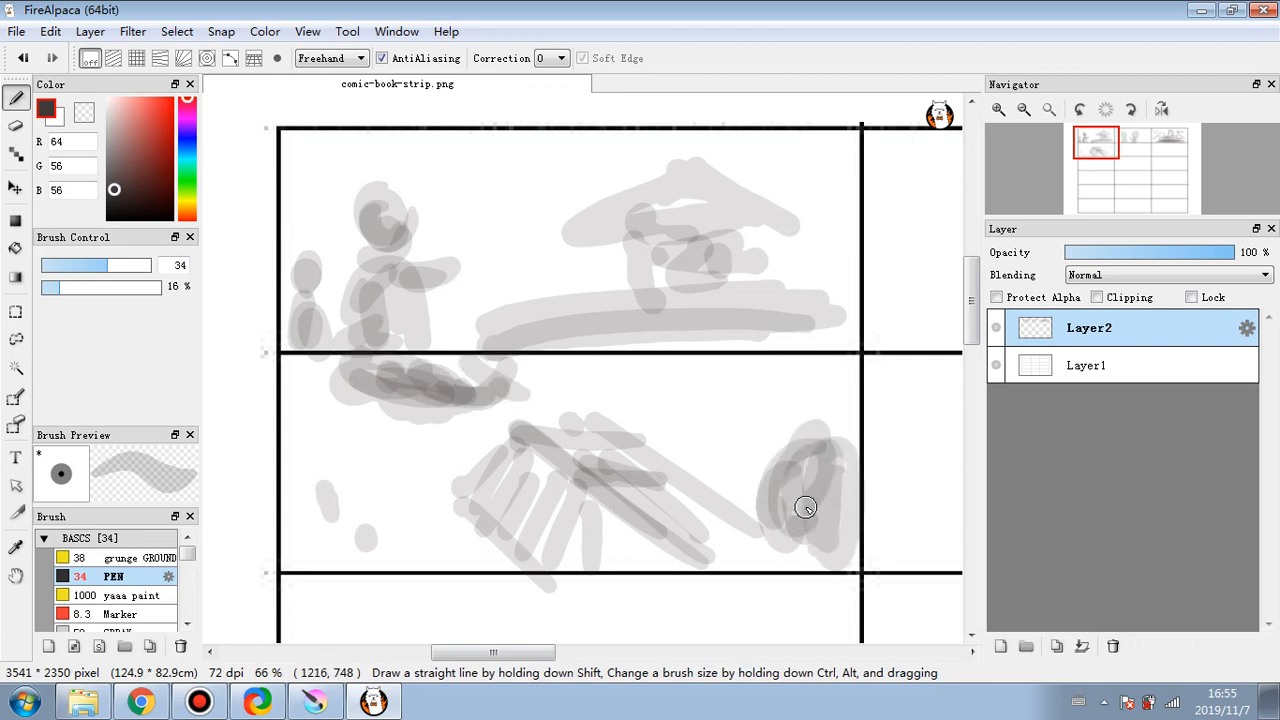
# - Set the Brush to muted red (RGB 213, 122, 122), size 20 and 96% opacity
pyautogui.scroll(1, 806, 508)
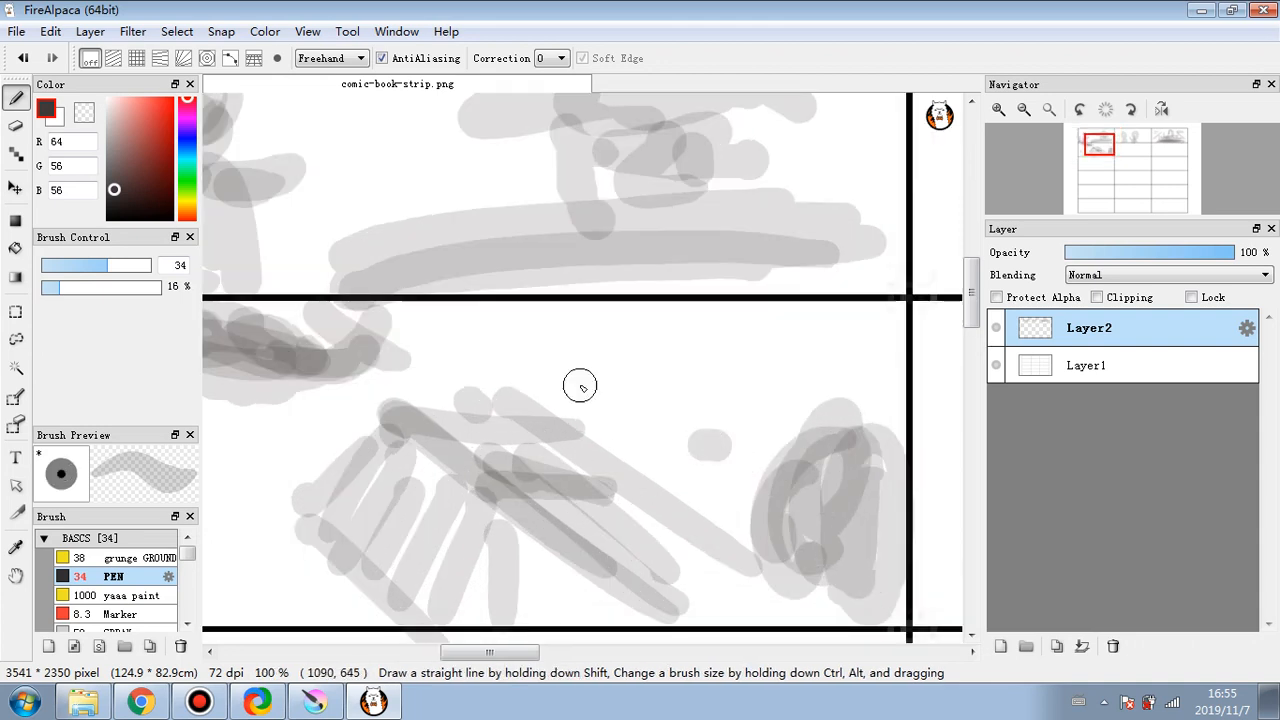
pyautogui.scroll(1, 666, 343)
pyautogui.scroll(-3, 663, 343)
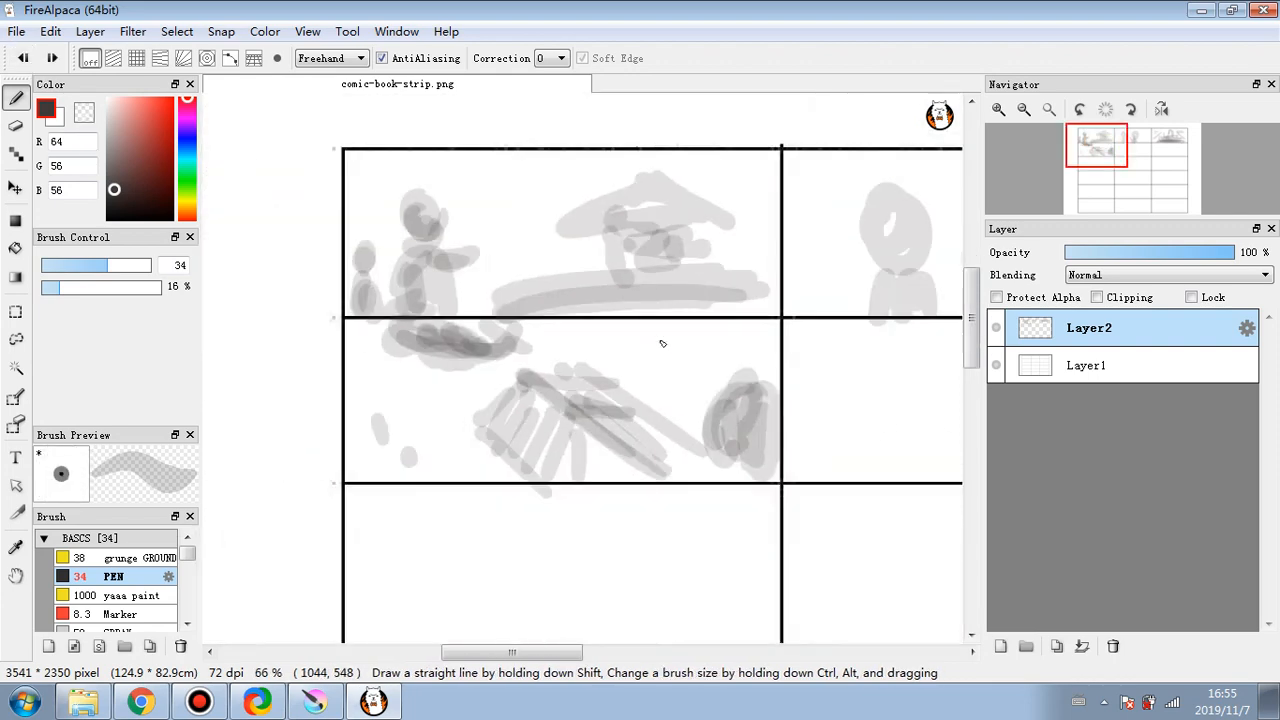
pyautogui.moveTo(512, 652); pyautogui.dragTo(578, 652)
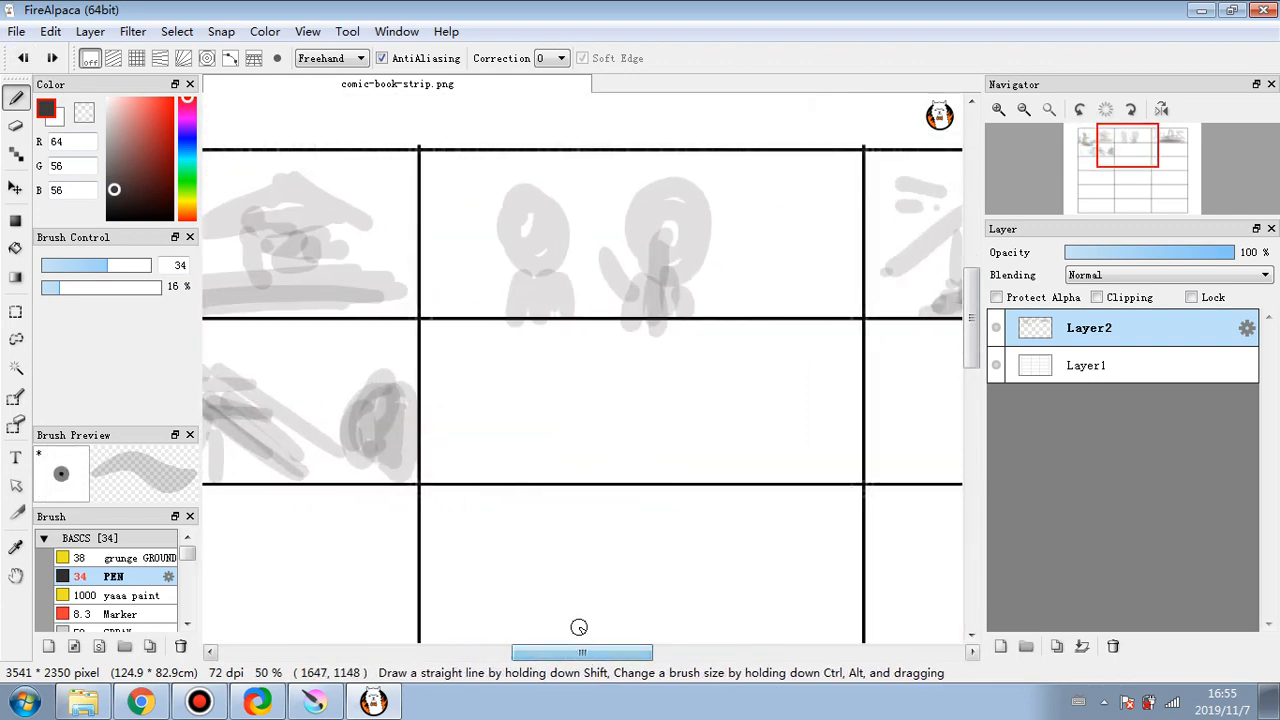
pyautogui.scroll(1, 580, 585)
pyautogui.scroll(-3, 579, 585)
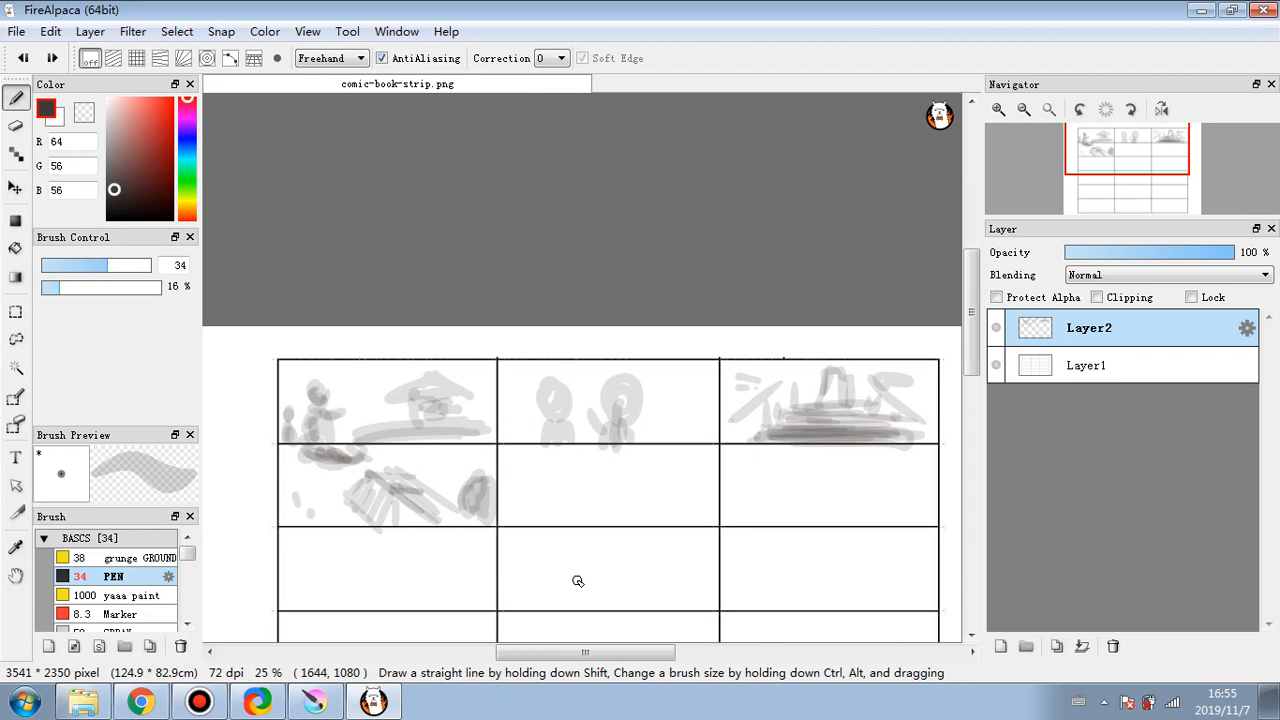
pyautogui.click(134, 117)
pyautogui.click(156, 287)
pyautogui.click(88, 266)
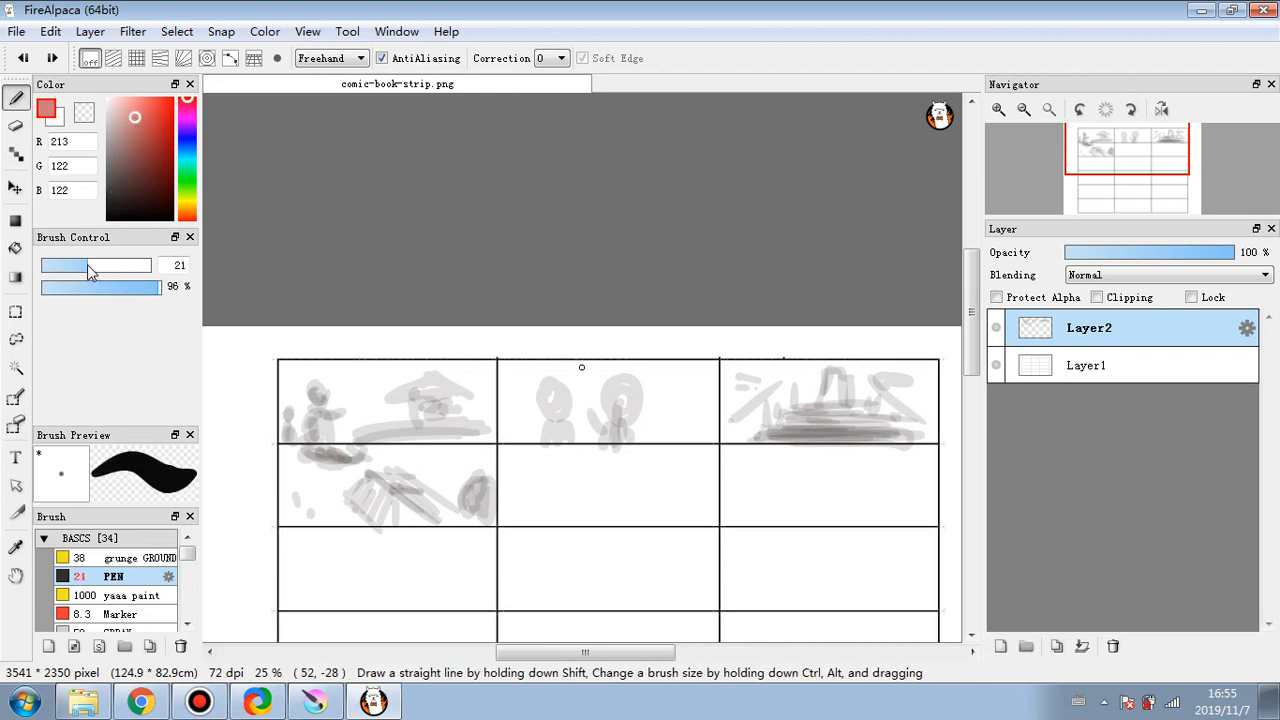
pyautogui.moveTo(88, 266); pyautogui.dragTo(87, 266)
# - Outline in red the figures, house and ground of the first panel and the two figures of the second panel
pyautogui.moveTo(346, 440)
pyautogui.mouseDown()
pyautogui.moveTo(460, 434)
pyautogui.moveTo(412, 424)
pyautogui.moveTo(458, 400)
pyautogui.moveTo(438, 370)
pyautogui.moveTo(474, 400)
pyautogui.mouseUp()
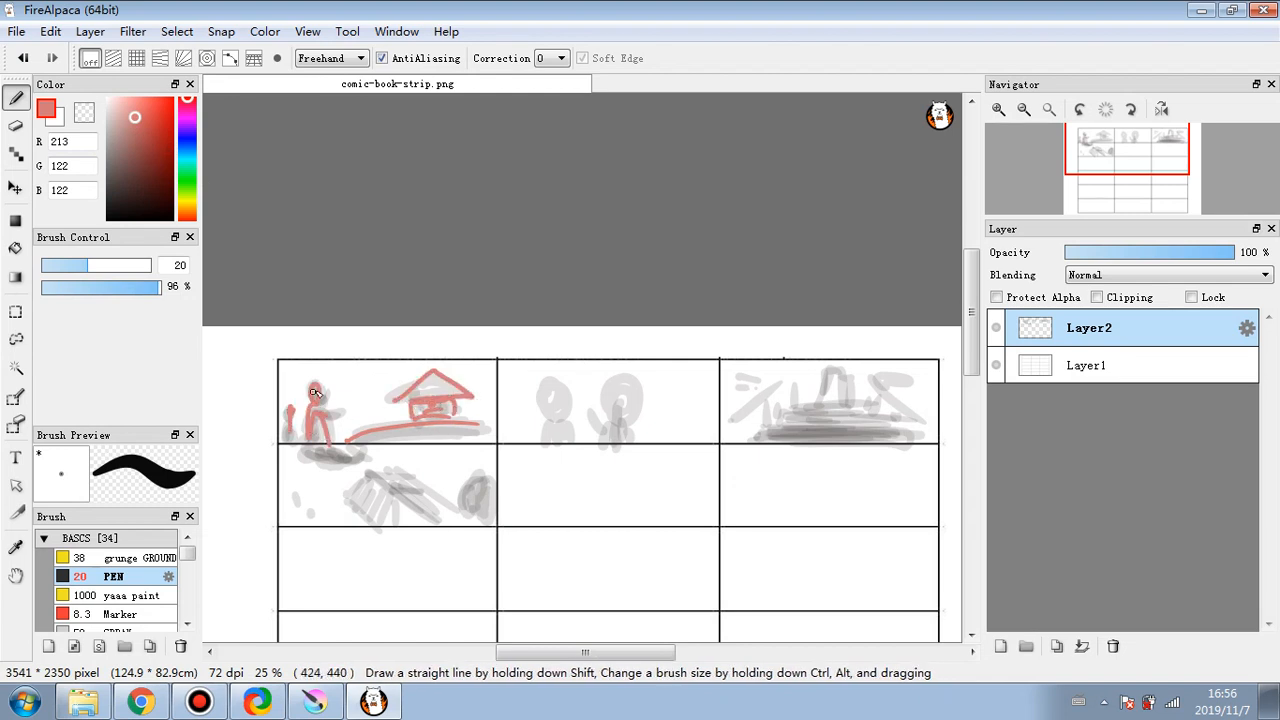
pyautogui.moveTo(549, 402); pyautogui.dragTo(552, 428)
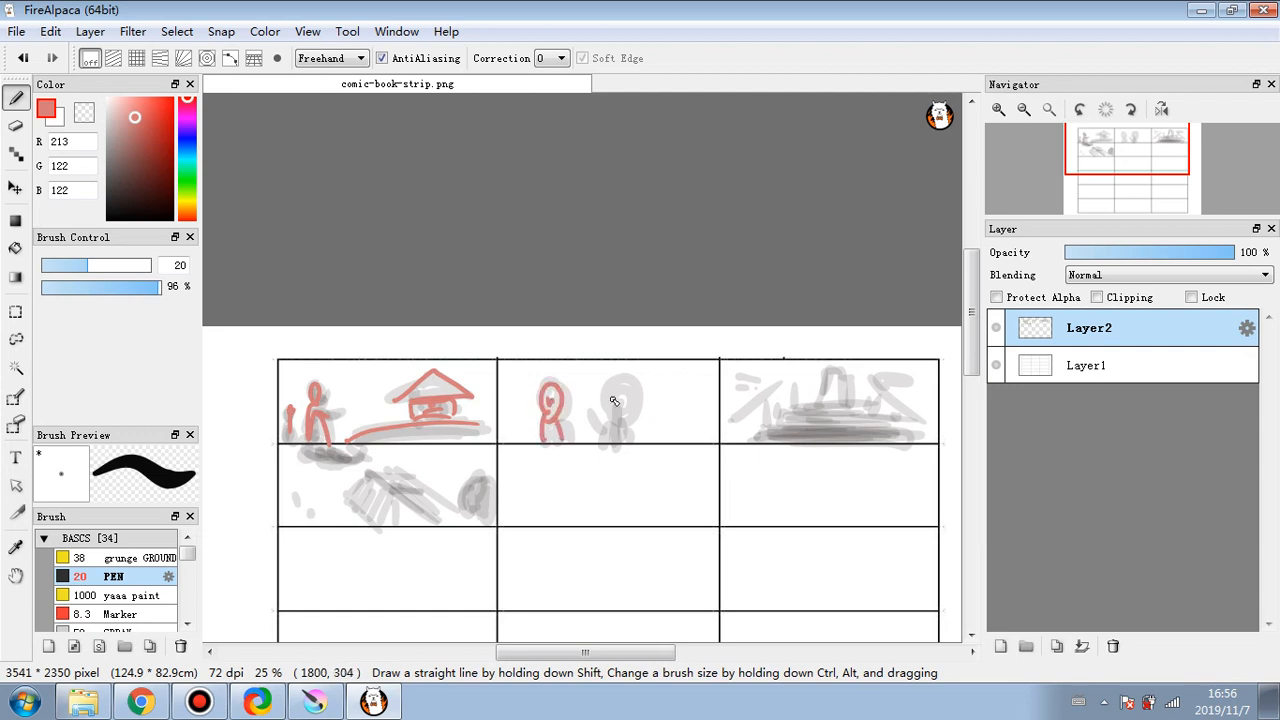
pyautogui.moveTo(608, 422)
pyautogui.mouseDown()
pyautogui.moveTo(629, 436)
pyautogui.moveTo(618, 417)
pyautogui.mouseUp()
pyautogui.click(1258, 599)
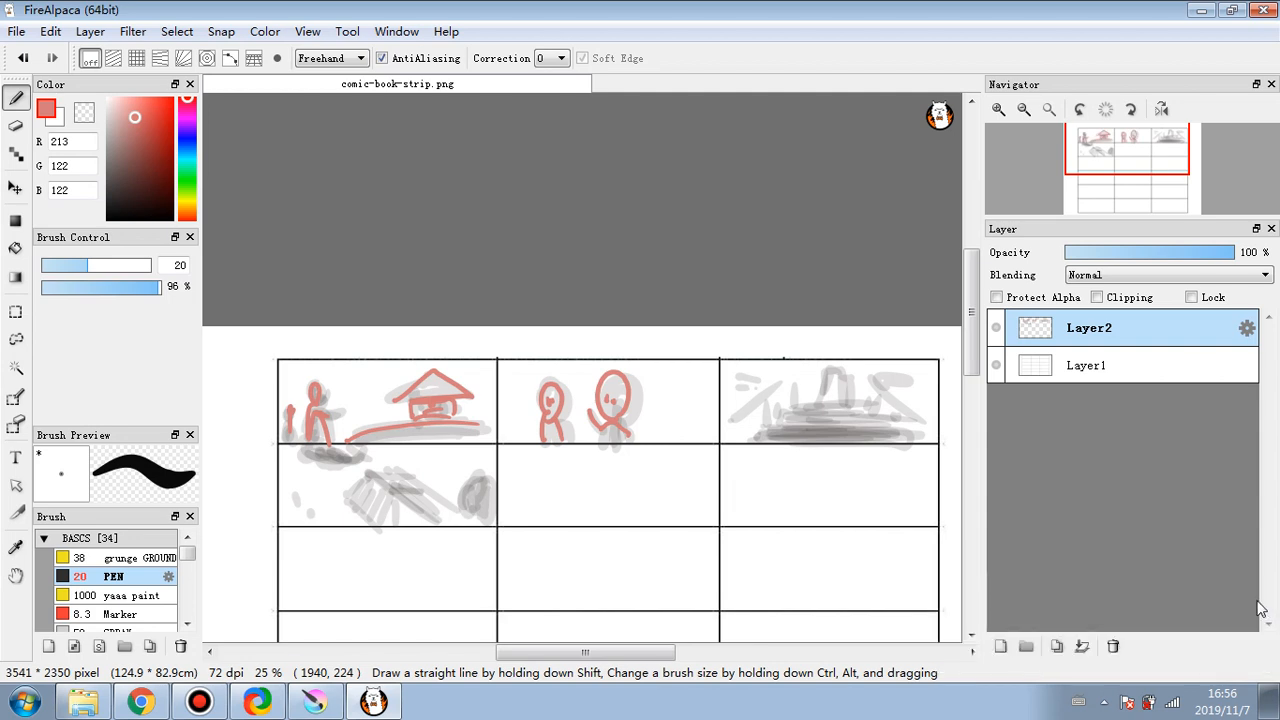
# - Trace in red the third panel's doorway, steps and side shapes, and the roof in the second row's first panel
pyautogui.moveTo(798, 416)
pyautogui.mouseDown()
pyautogui.moveTo(865, 410)
pyautogui.moveTo(781, 424)
pyautogui.moveTo(860, 426)
pyautogui.moveTo(825, 431)
pyautogui.moveTo(763, 413)
pyautogui.moveTo(786, 384)
pyautogui.mouseUp()
pyautogui.moveTo(858, 378); pyautogui.dragTo(899, 414)
pyautogui.moveTo(820, 400); pyautogui.dragTo(843, 407)
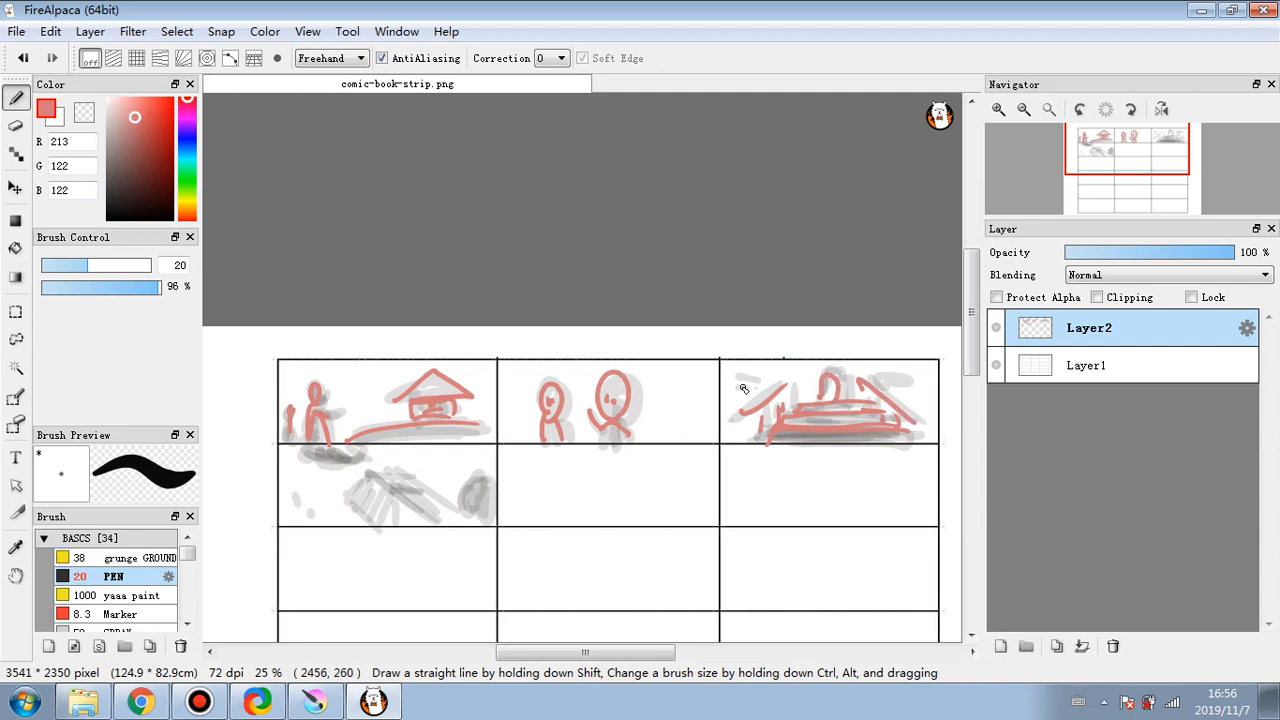
pyautogui.moveTo(731, 370); pyautogui.dragTo(924, 373)
pyautogui.moveTo(346, 494)
pyautogui.mouseDown()
pyautogui.moveTo(376, 472)
pyautogui.moveTo(407, 510)
pyautogui.mouseUp()
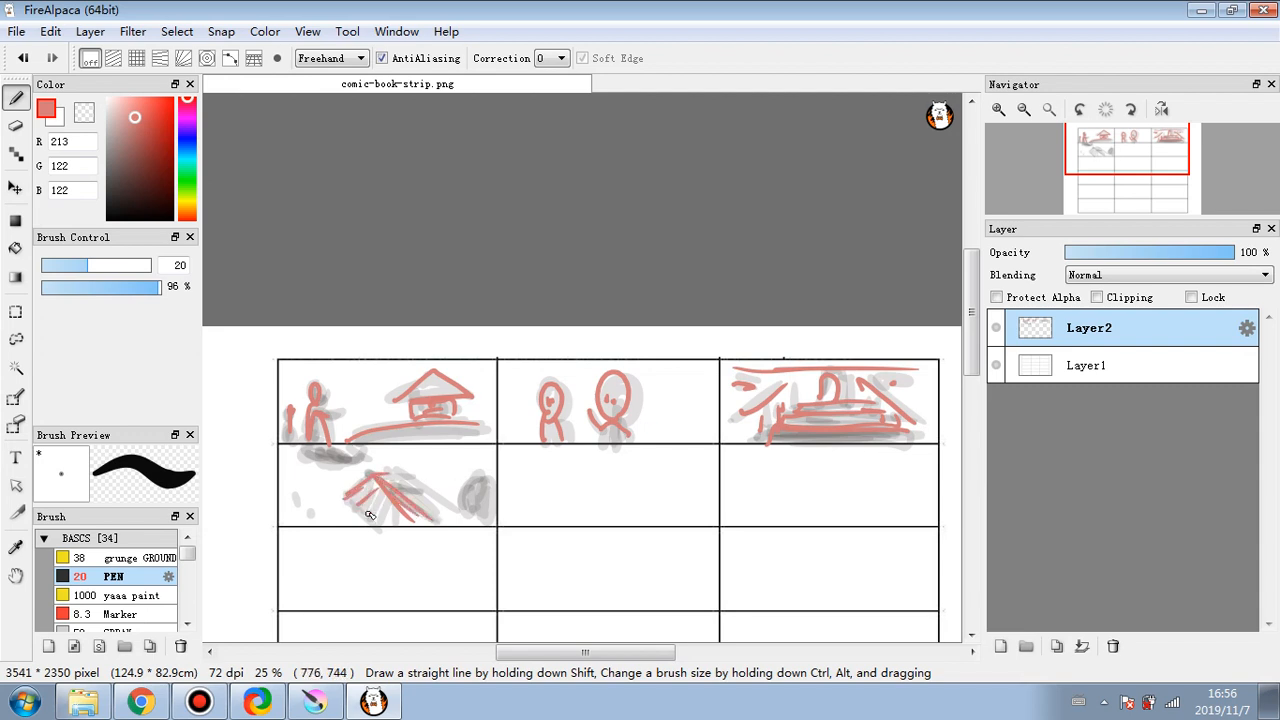
pyautogui.moveTo(405, 487); pyautogui.dragTo(451, 516)
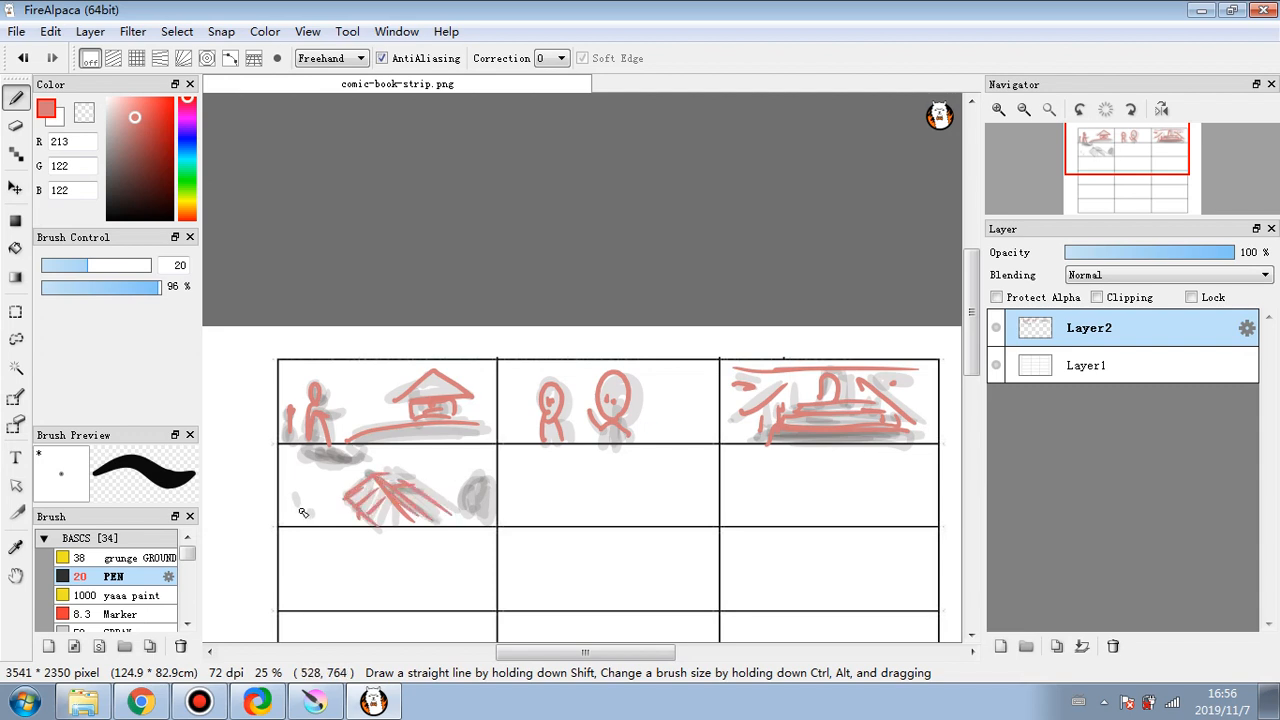
# - Change the colour to green (RGB 107, 151, 110) and paint over the two bushes in the second row's first panel
pyautogui.click(187, 178)
pyautogui.click(125, 147)
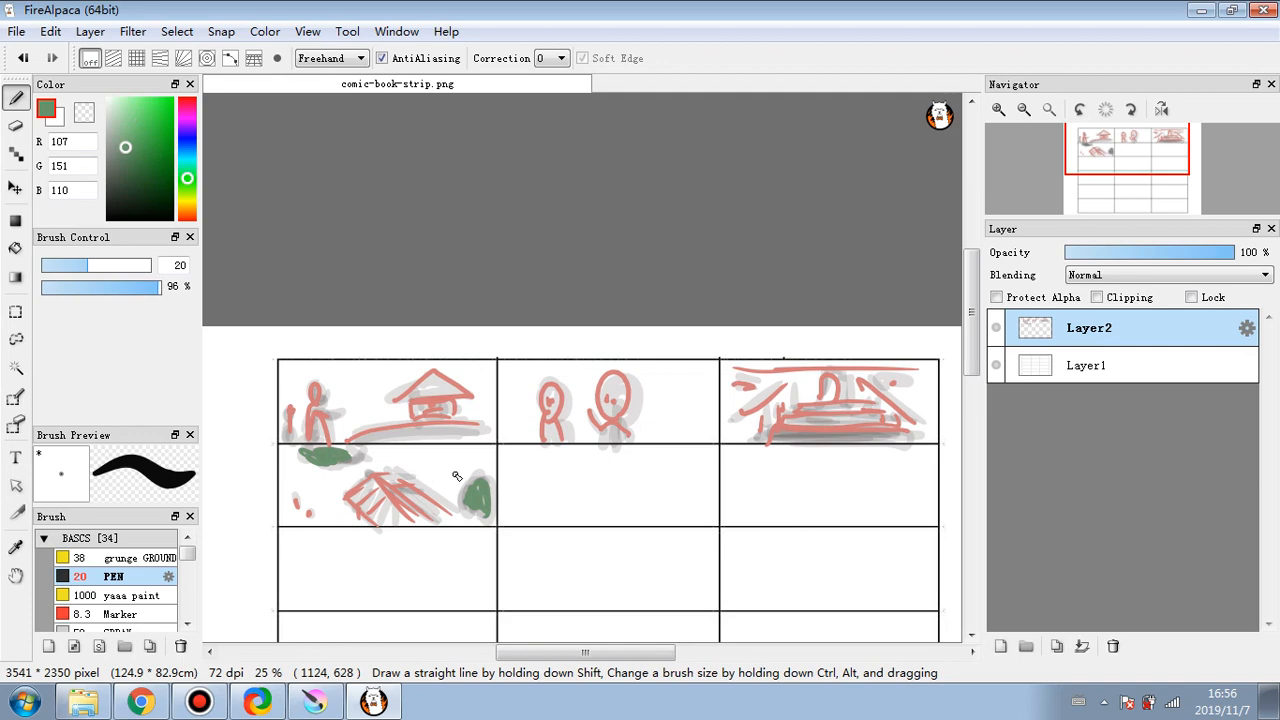
pyautogui.scroll(1, 506, 423)
pyautogui.scroll(-2, 505, 427)
pyautogui.scroll(2, 500, 432)
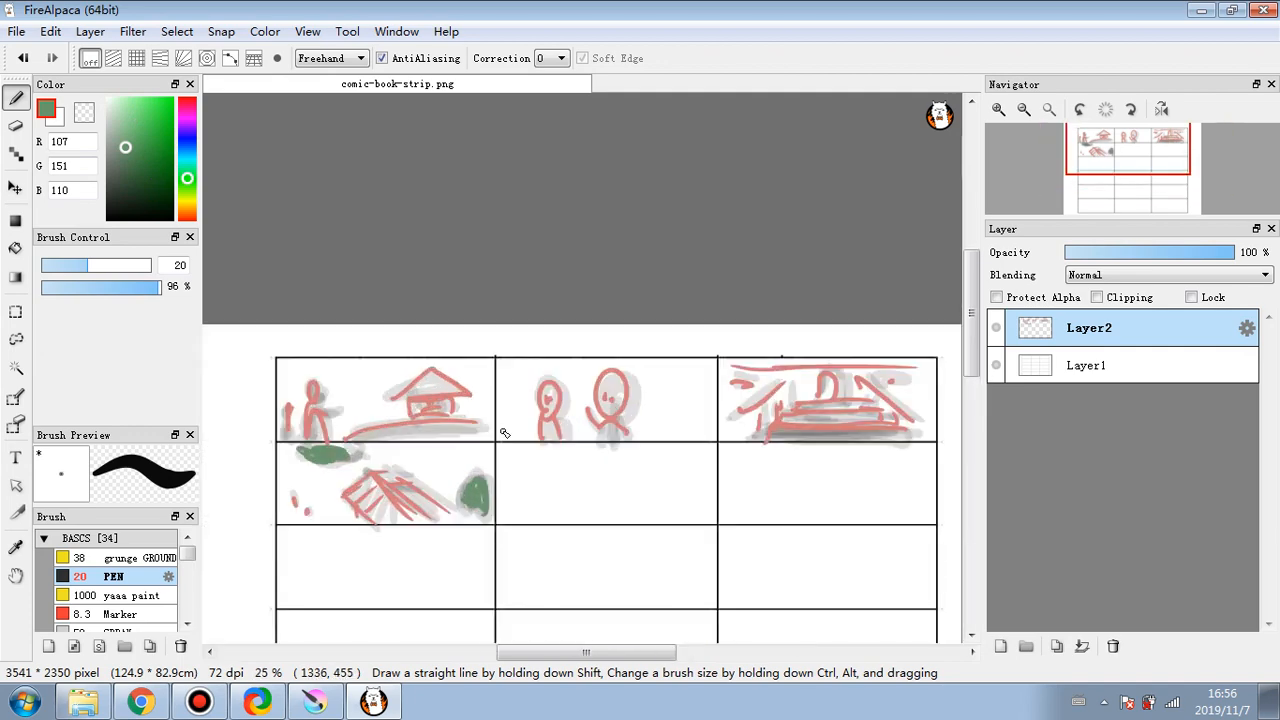
# - Close FireAlpaca without saving comic-book-strip.png
pyautogui.click(1265, 10)
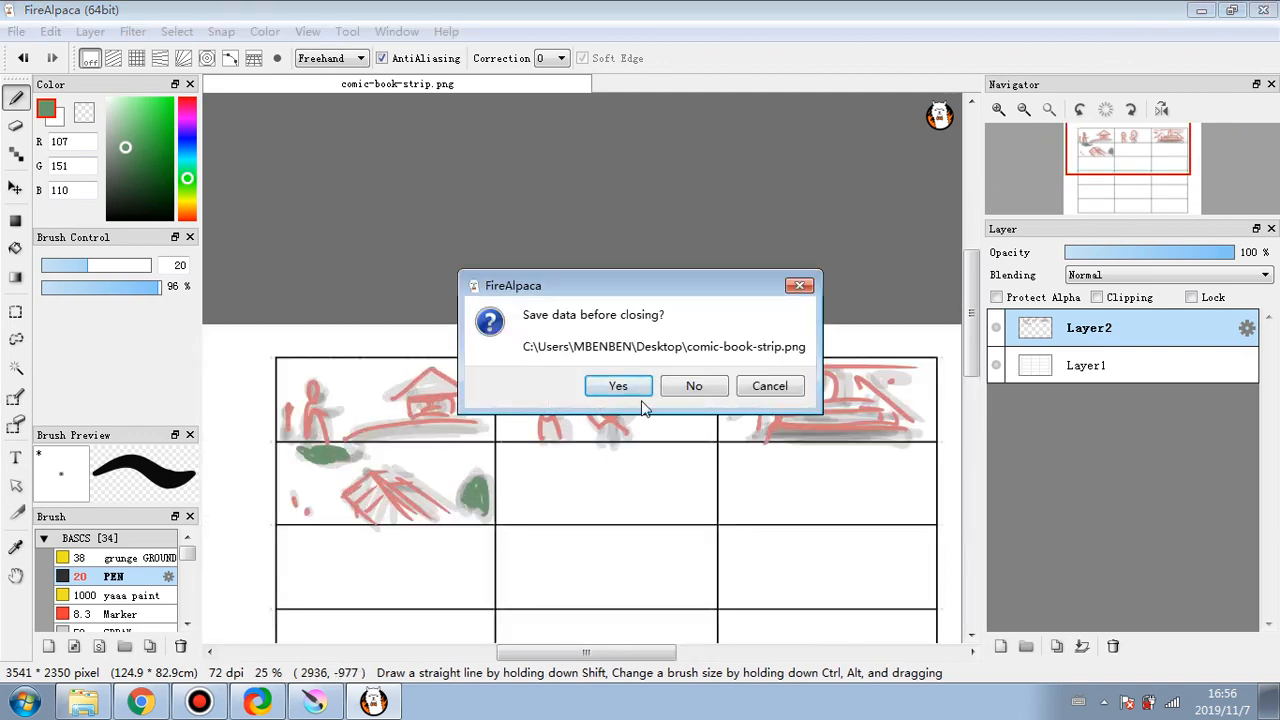
pyautogui.click(690, 386)
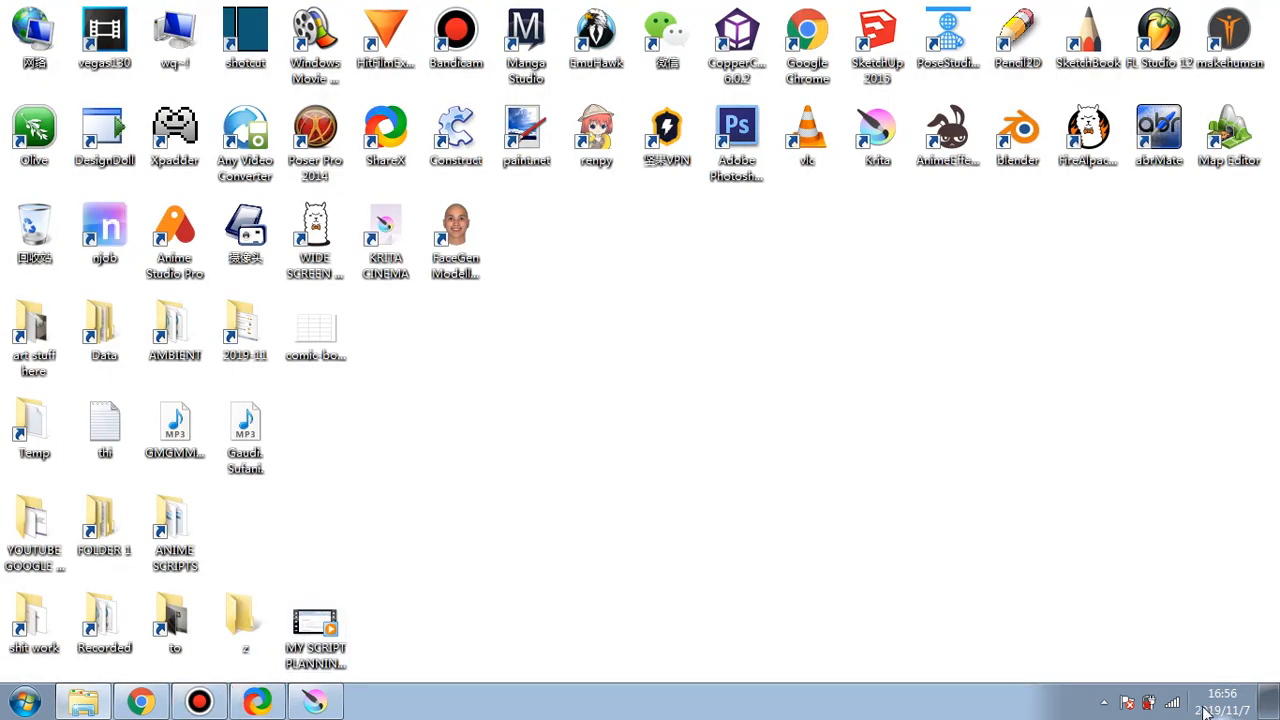
pyautogui.click(1110, 701)
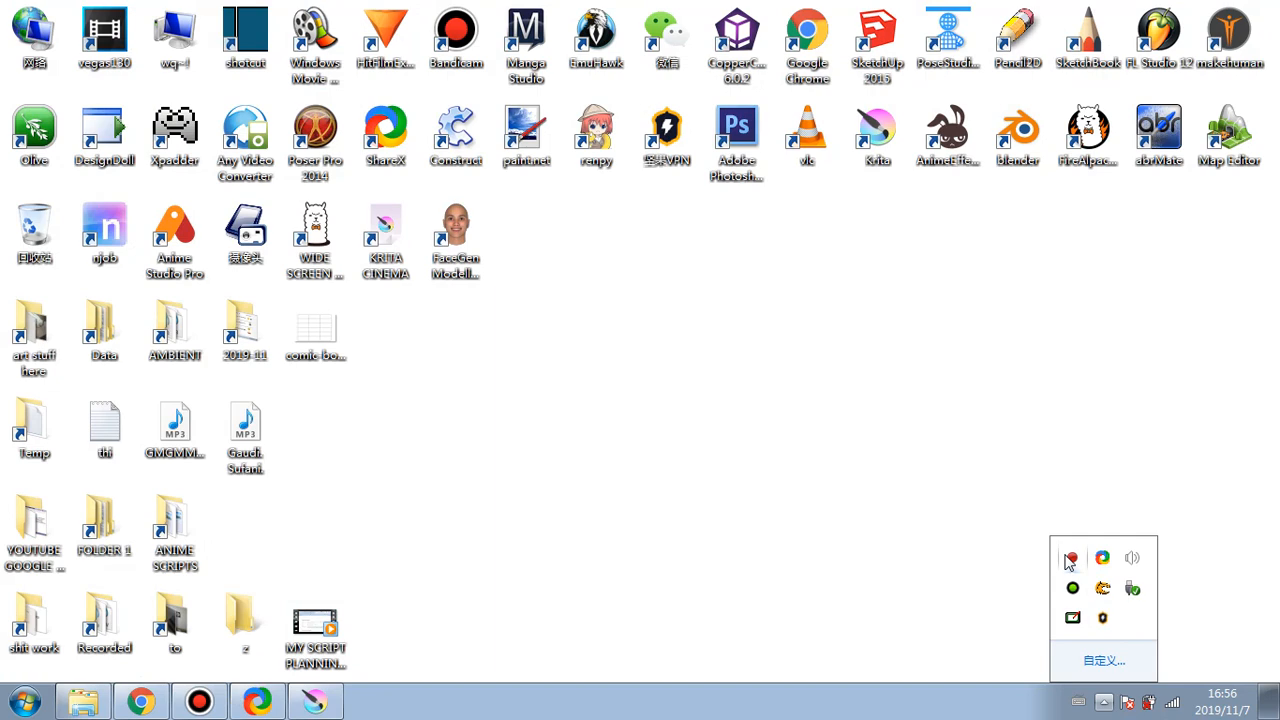
# - Switch to Chrome, check the edit page of the "SKETCHING THE BLONDE BEAUTY LINE ART PROCESS" upload and close its tab
pyautogui.click(141, 701)
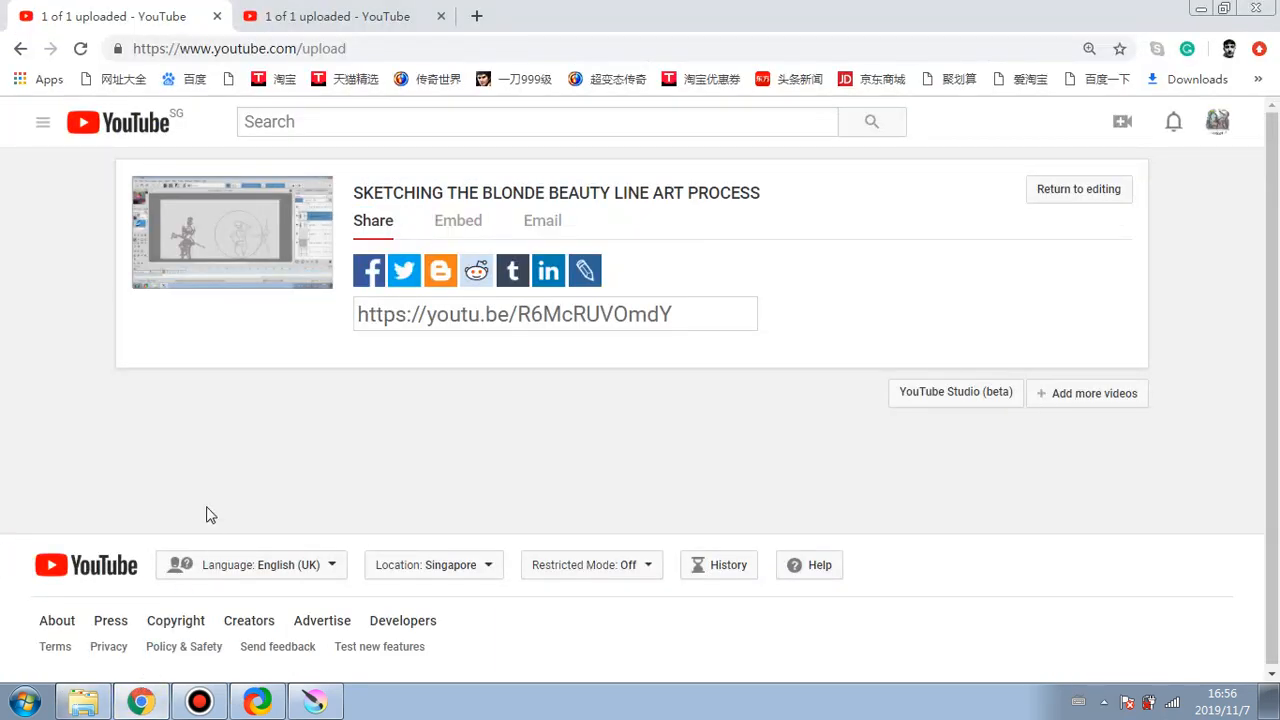
pyautogui.click(1080, 190)
pyautogui.scroll(-10, 683, 357)
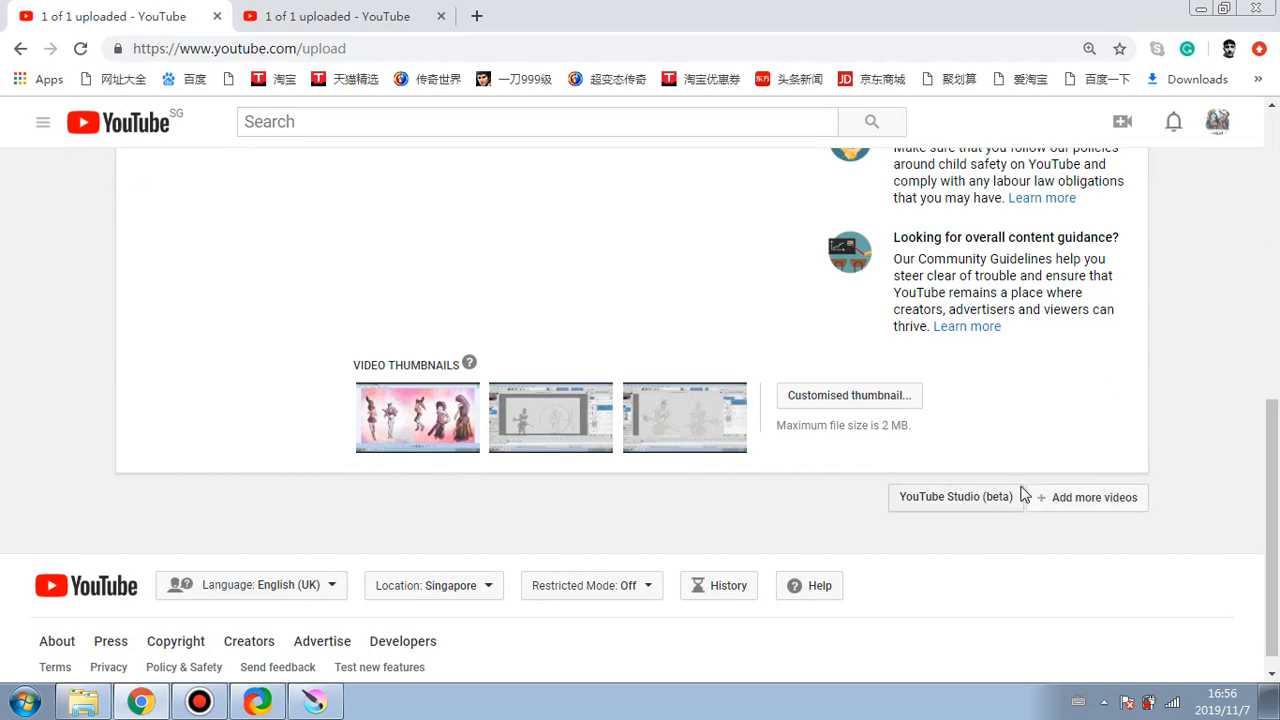
pyautogui.scroll(10, 365, 245)
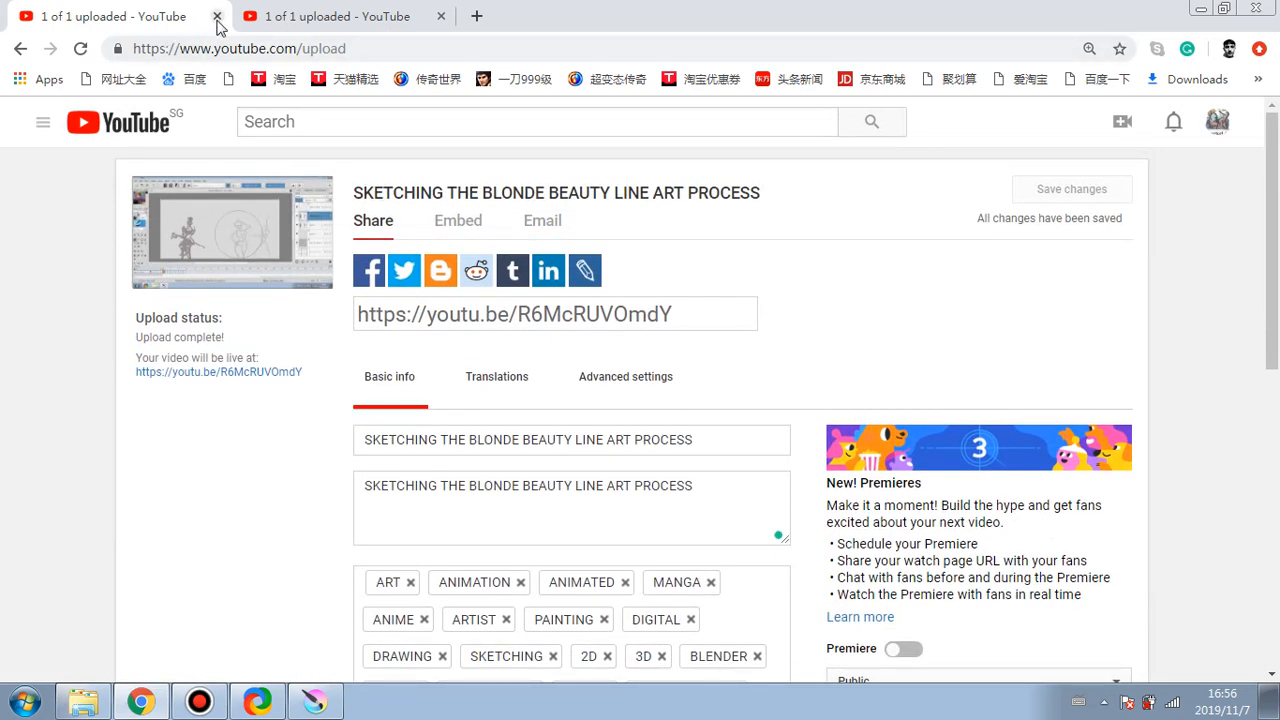
pyautogui.click(217, 17)
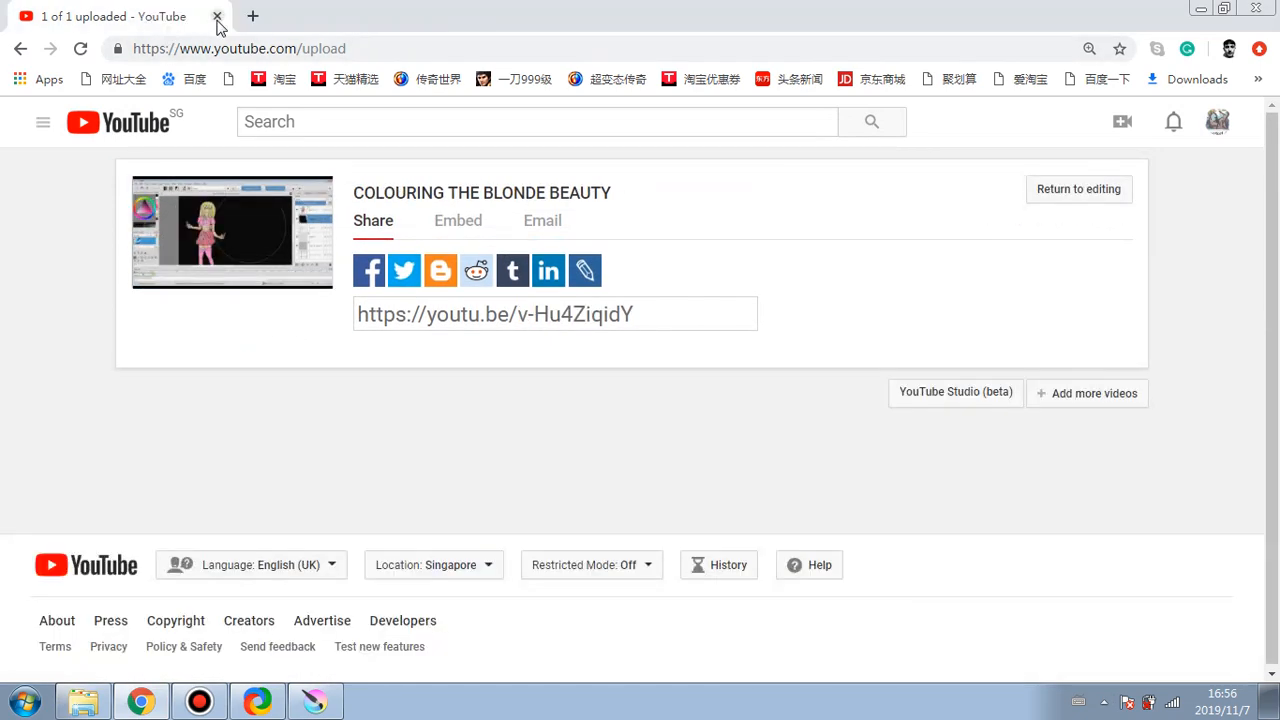
# - Reopen the "COLOURING THE BLONDE BEAUTY" upload for editing and choose its third suggested video thumbnail, dismissing the pop-up ad
pyautogui.click(1059, 190)
pyautogui.scroll(-3, 957, 280)
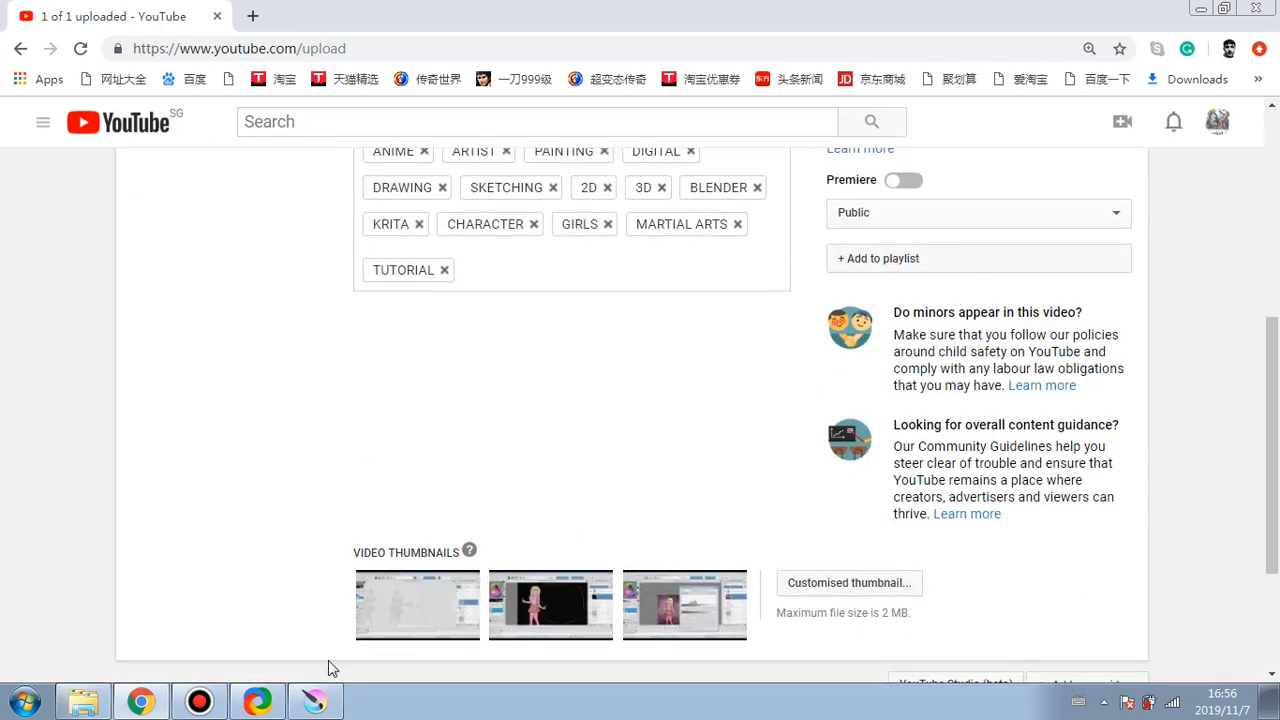
pyautogui.click(1256, 316)
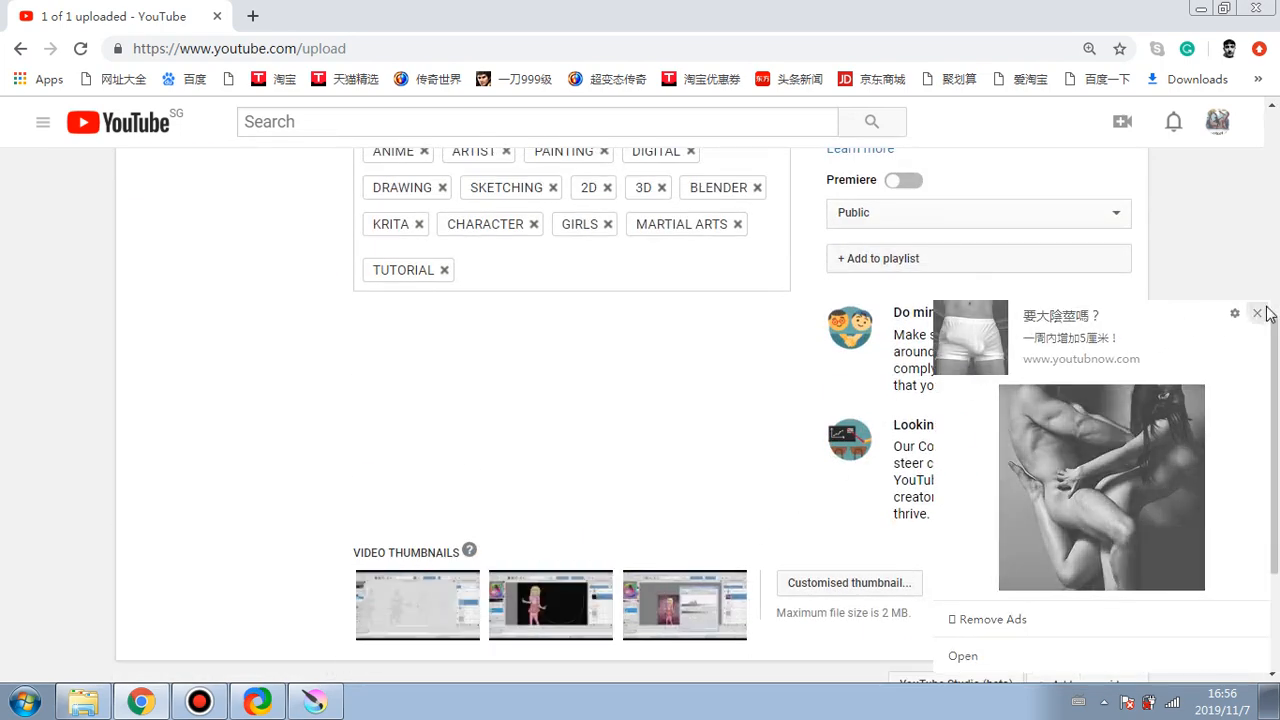
pyautogui.click(698, 618)
pyautogui.scroll(5, 698, 618)
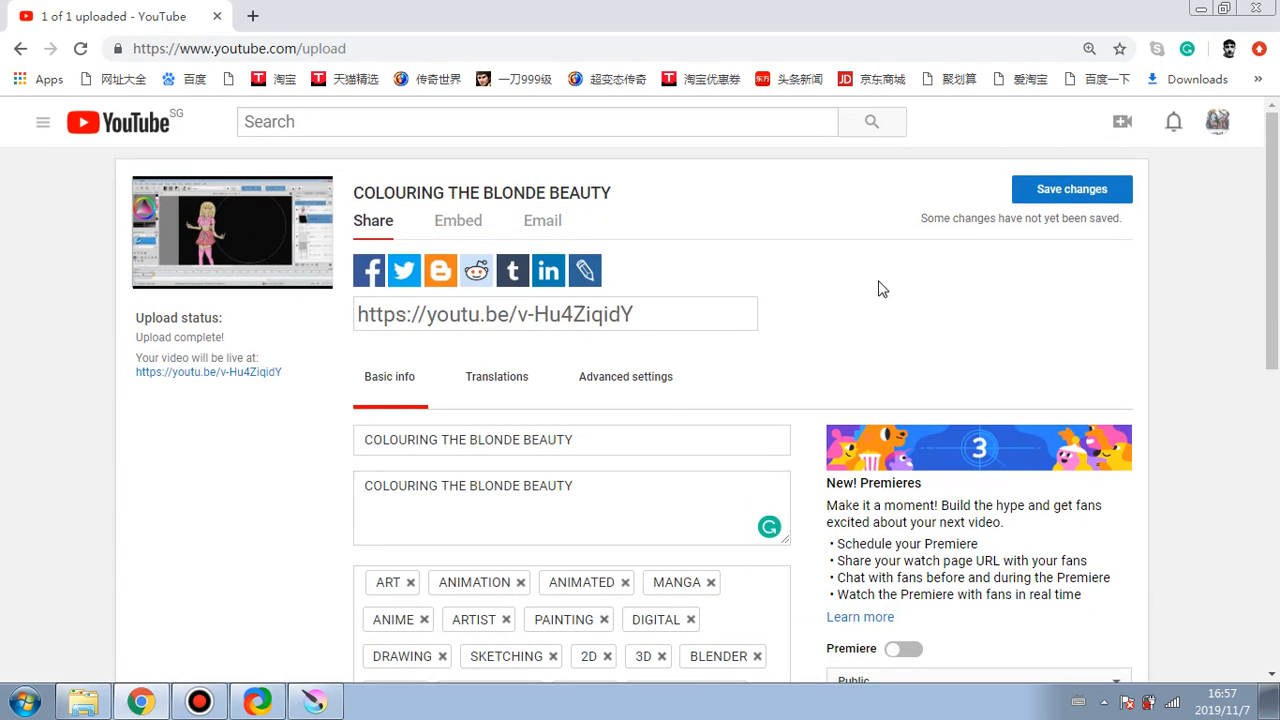
# - Save the changes to the "COLOURING THE BLONDE BEAUTY" upload and go to the My channel page
pyautogui.click(1040, 192)
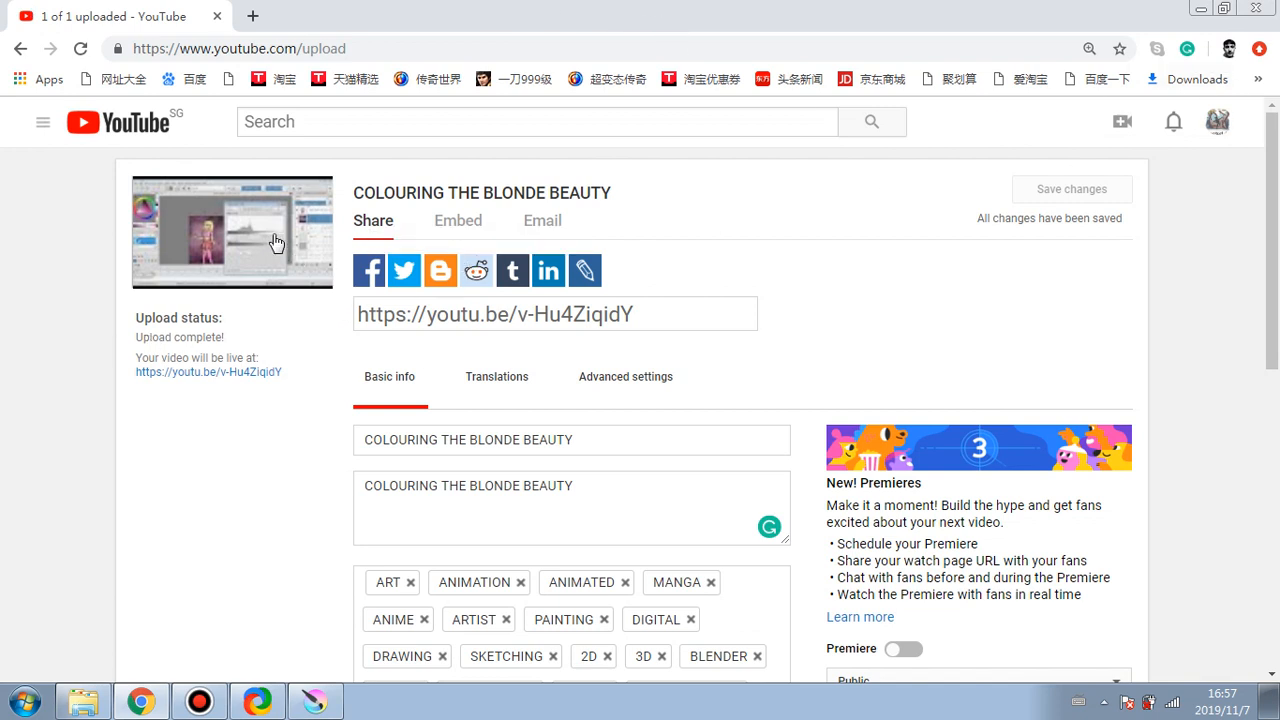
pyautogui.click(41, 128)
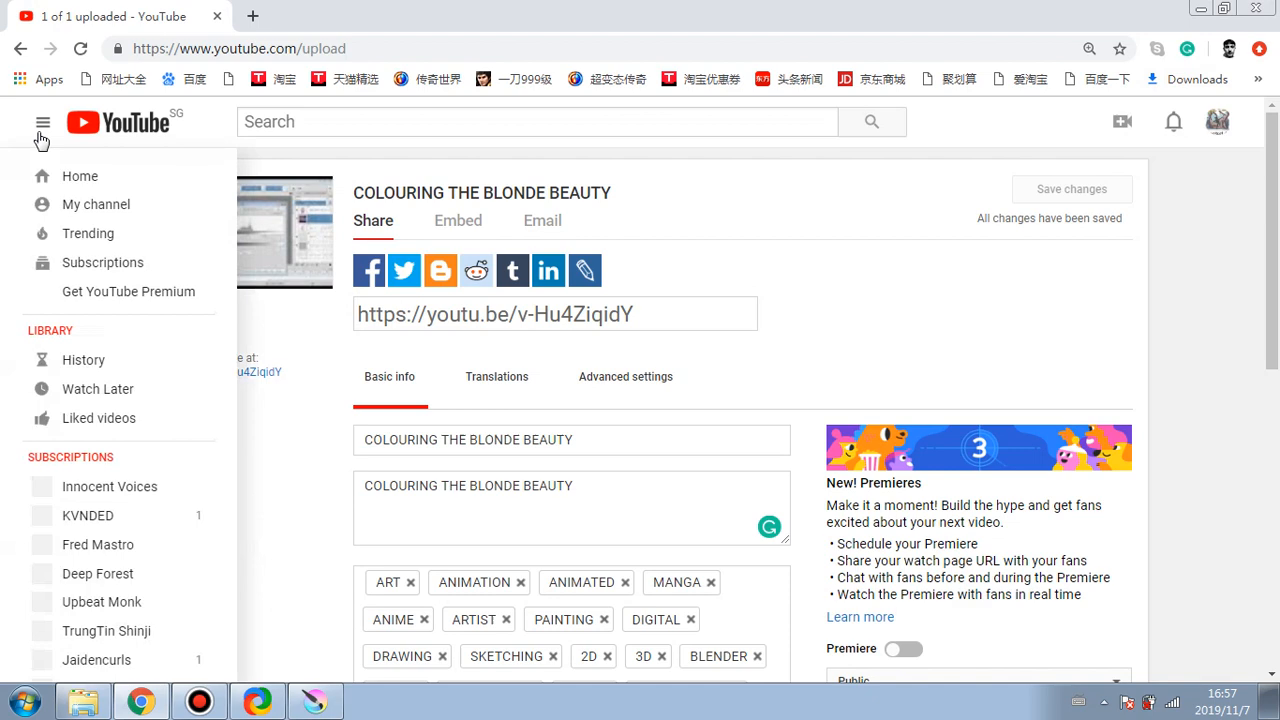
pyautogui.click(66, 206)
# - Minimise Chrome, switch to the WS folder in Windows Explorer and delete all six video files in it
pyautogui.click(1196, 8)
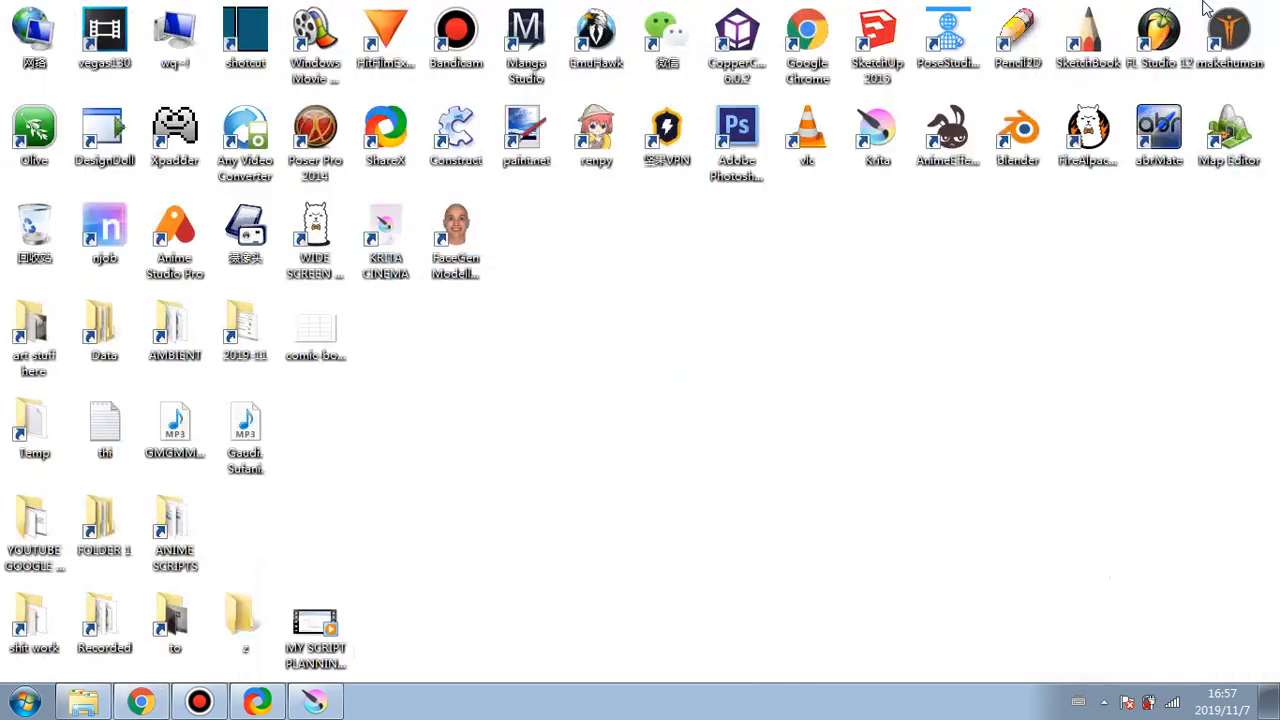
pyautogui.click(83, 700)
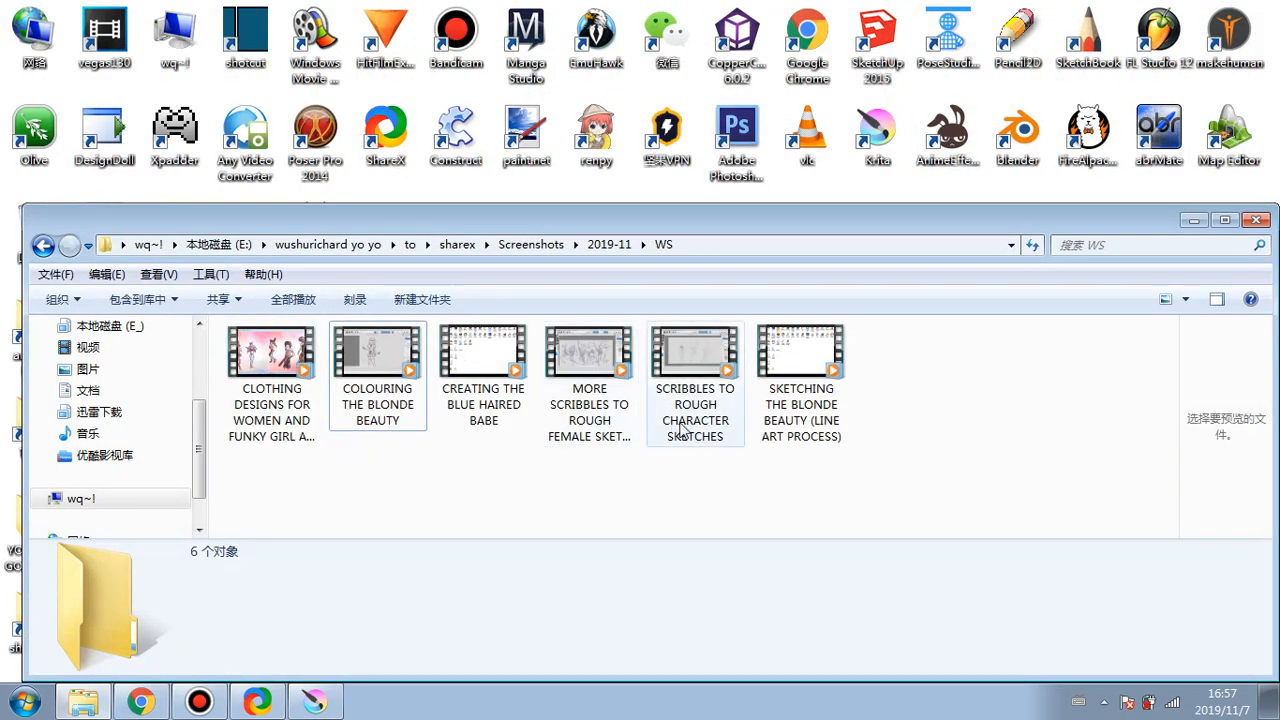
pyautogui.moveTo(829, 483); pyautogui.dragTo(230, 338)
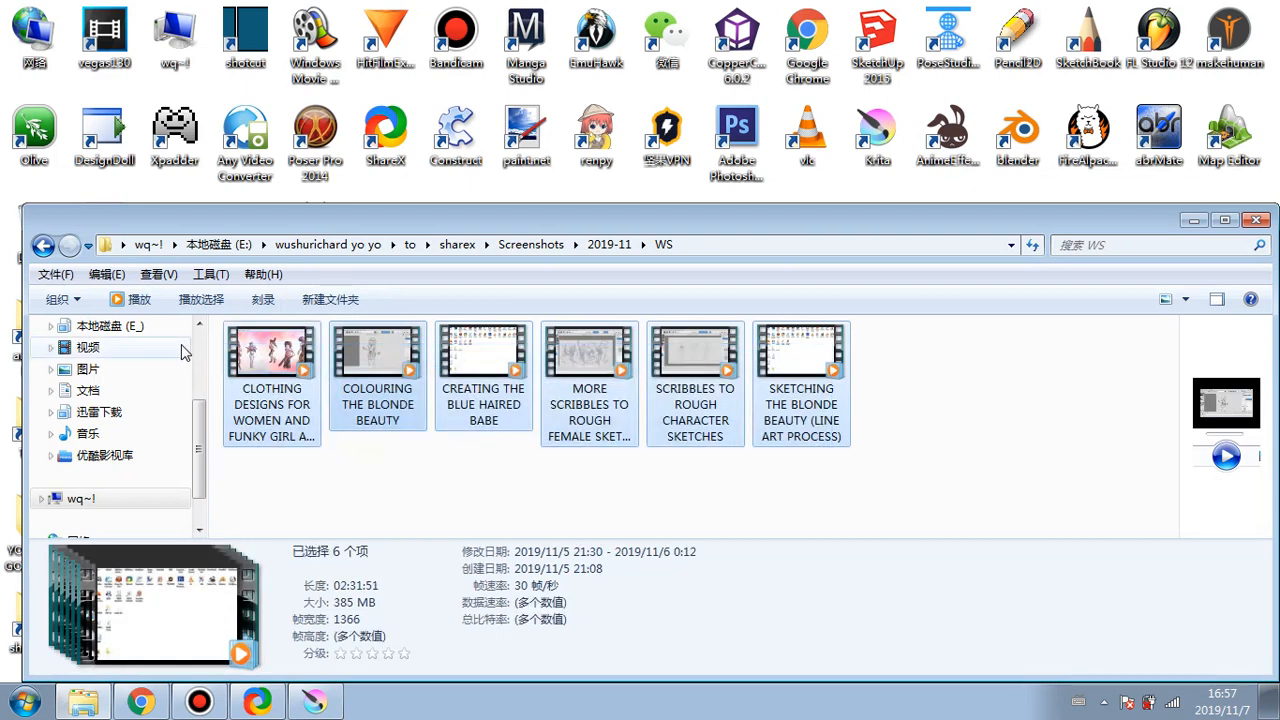
pyautogui.press('Delete')
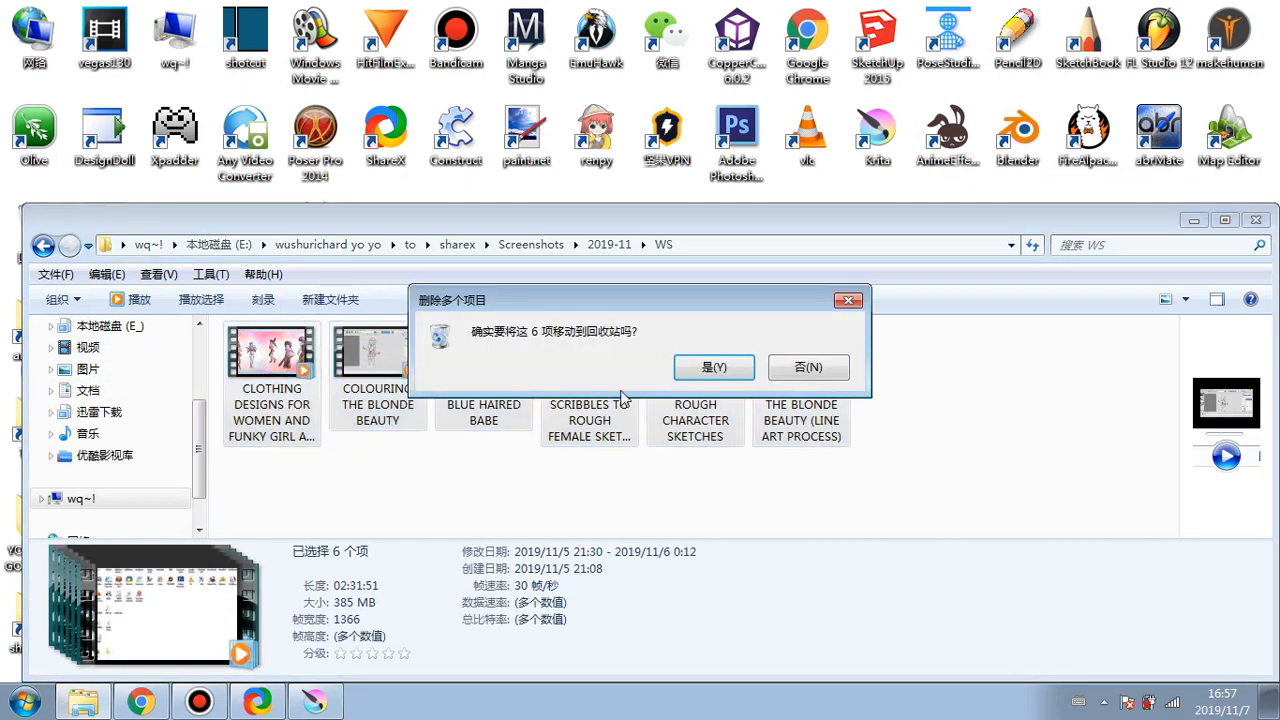
# - Permanently delete the six selected videos from the WS folder, emptying the recycle bin, and close the folder
pyautogui.click(713, 372)
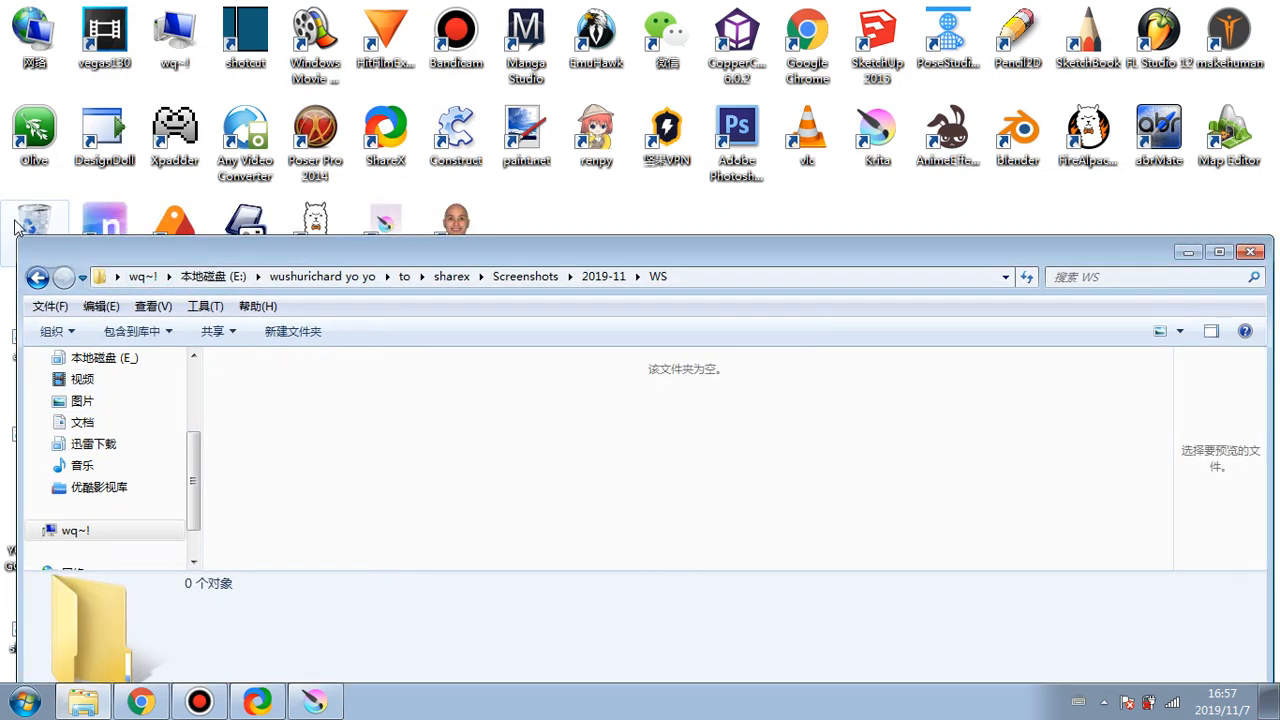
pyautogui.rightClick(30, 222)
pyautogui.click(62, 252)
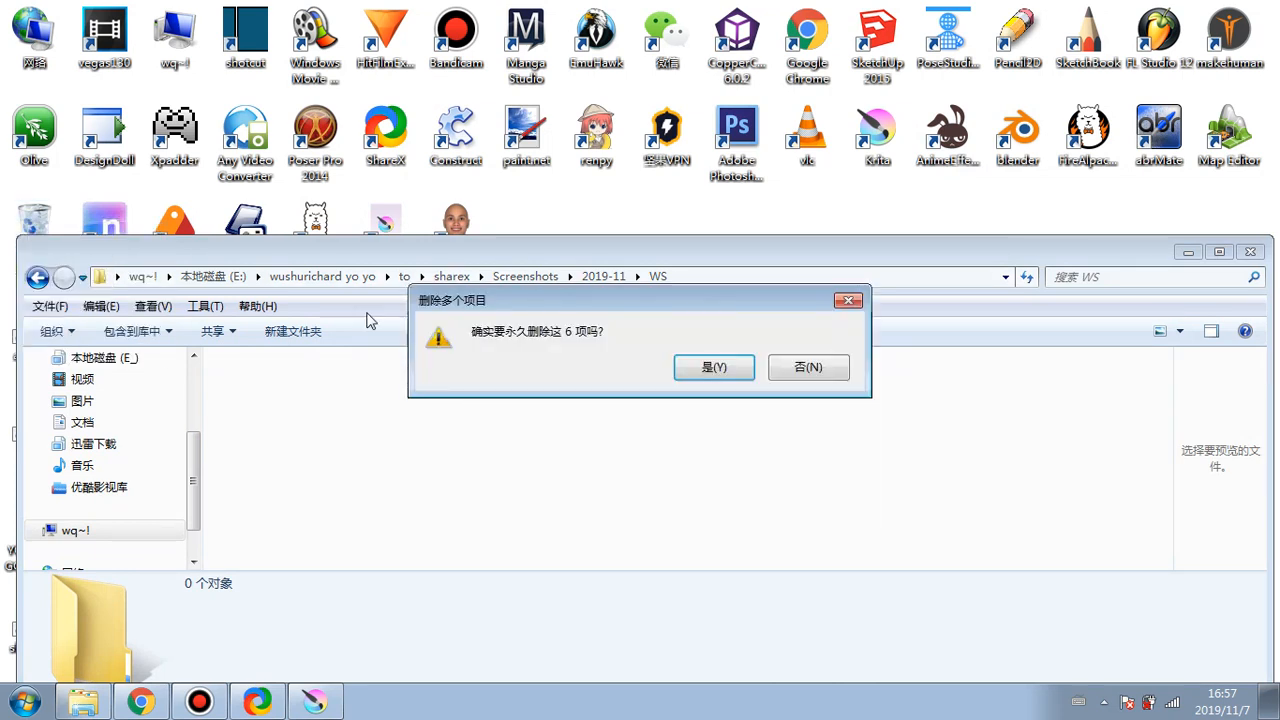
pyautogui.click(692, 368)
pyautogui.click(1253, 254)
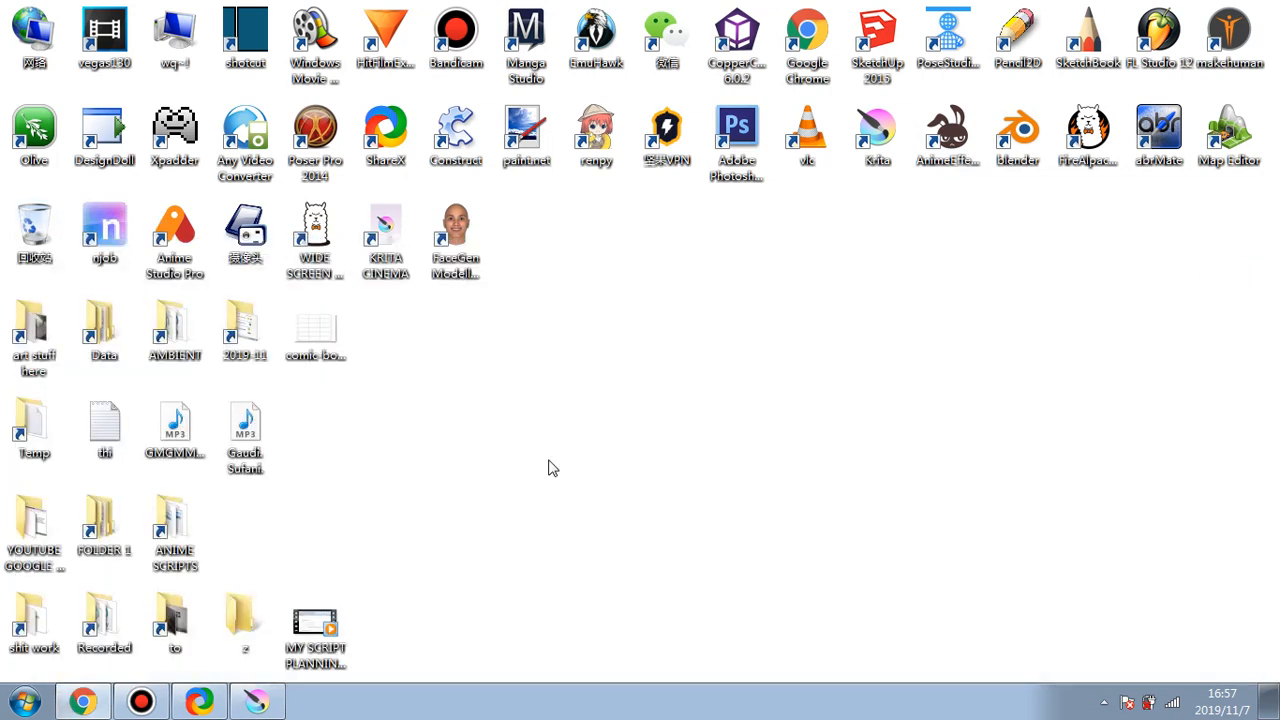
# - Switch to Chrome and look through all uploaded videos on the YouTube channel, then close the browser
pyautogui.click(83, 701)
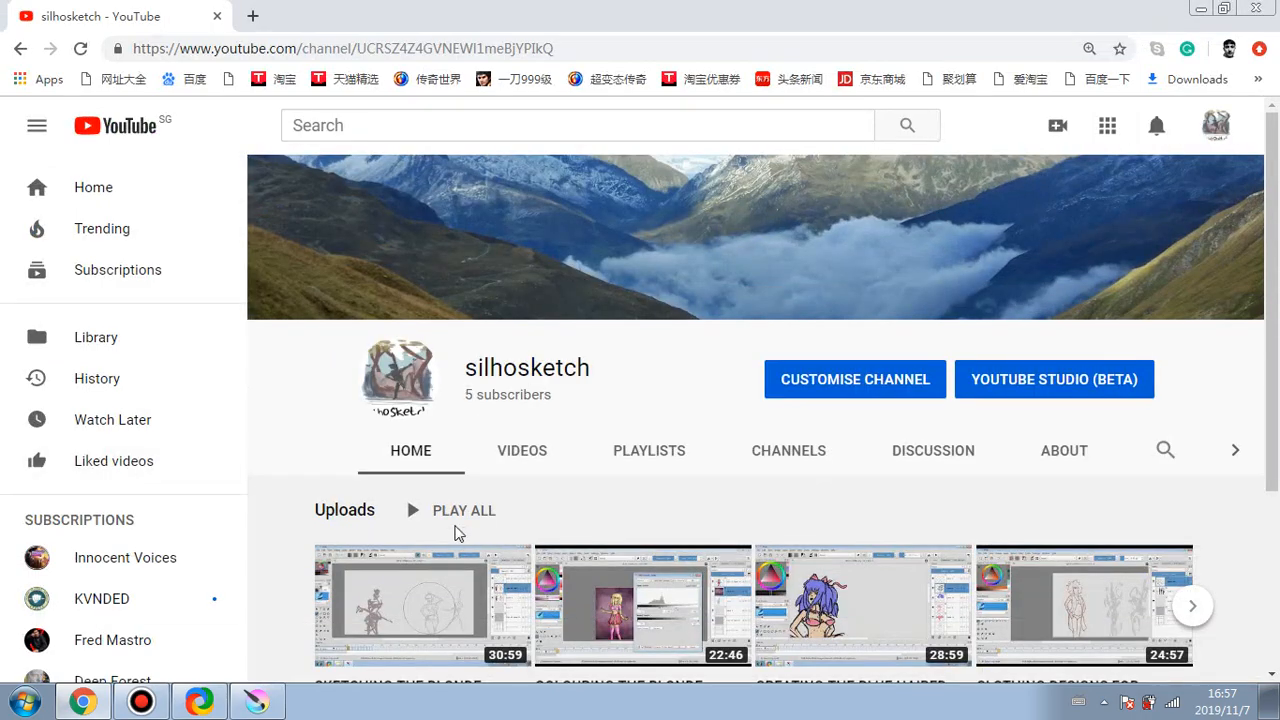
pyautogui.click(522, 452)
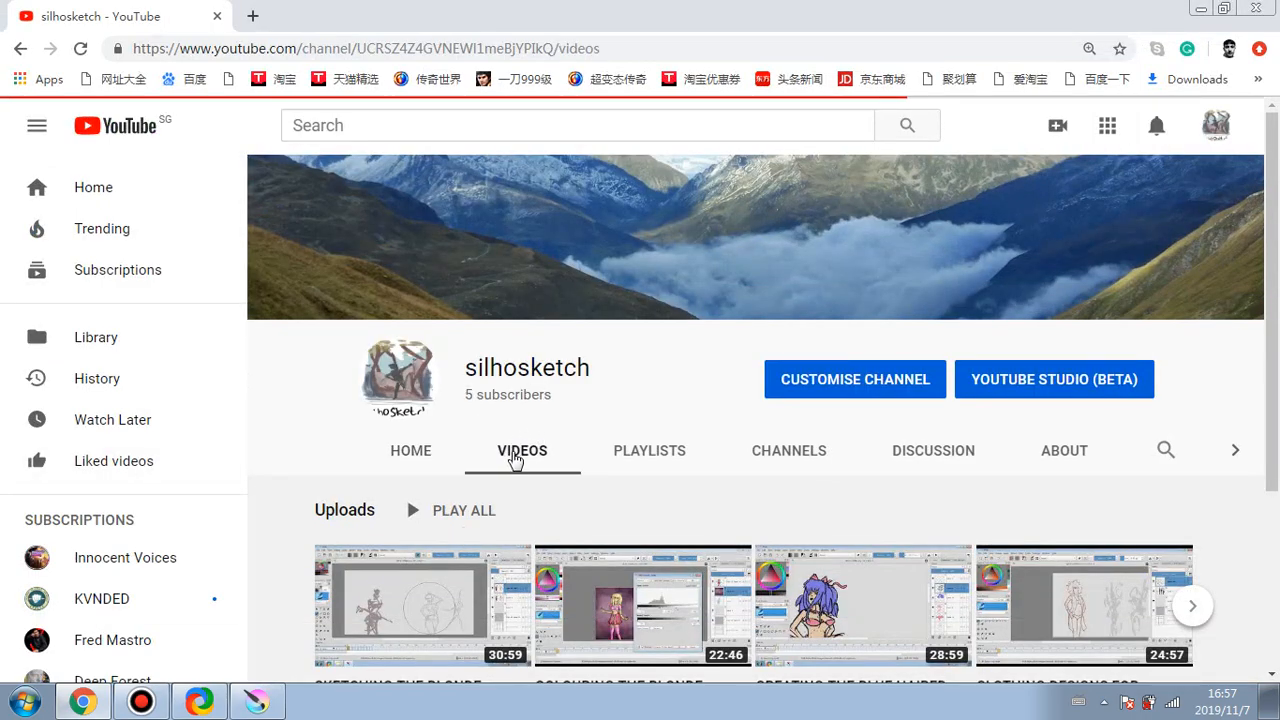
pyautogui.scroll(-3, 672, 446)
pyautogui.scroll(-15, 672, 446)
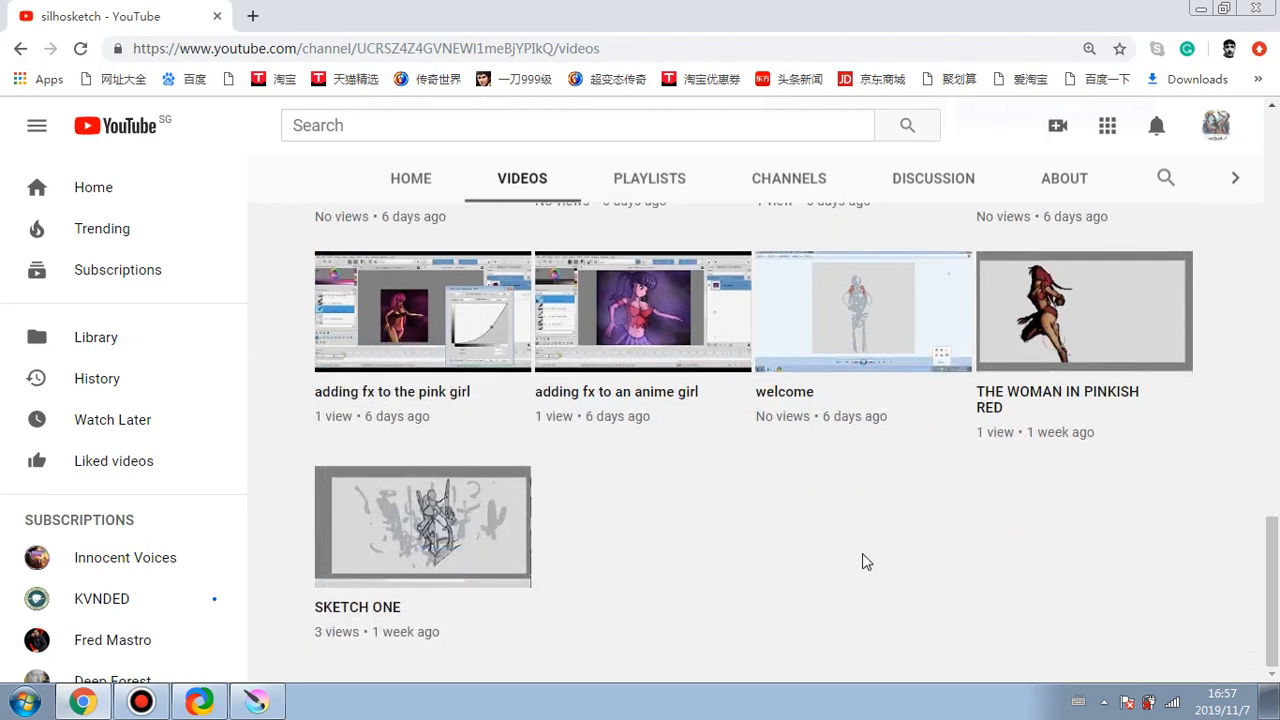
pyautogui.scroll(15, 1088, 570)
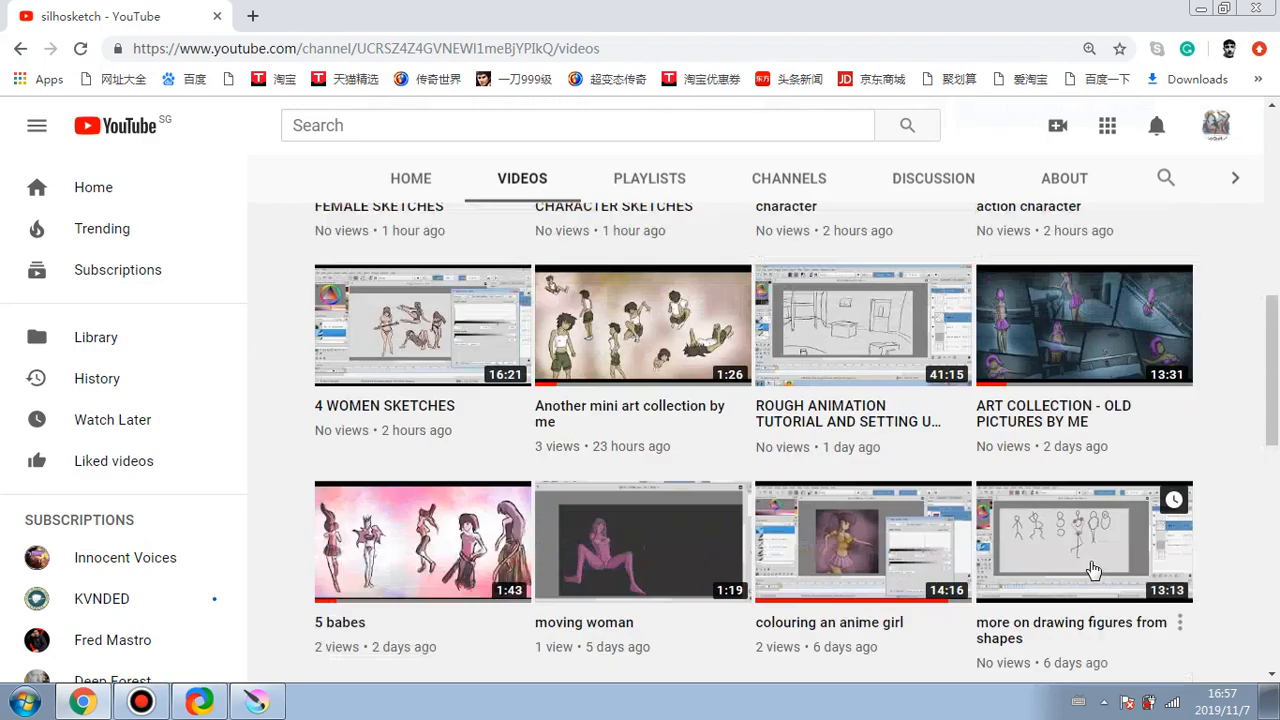
pyautogui.scroll(2, 1090, 572)
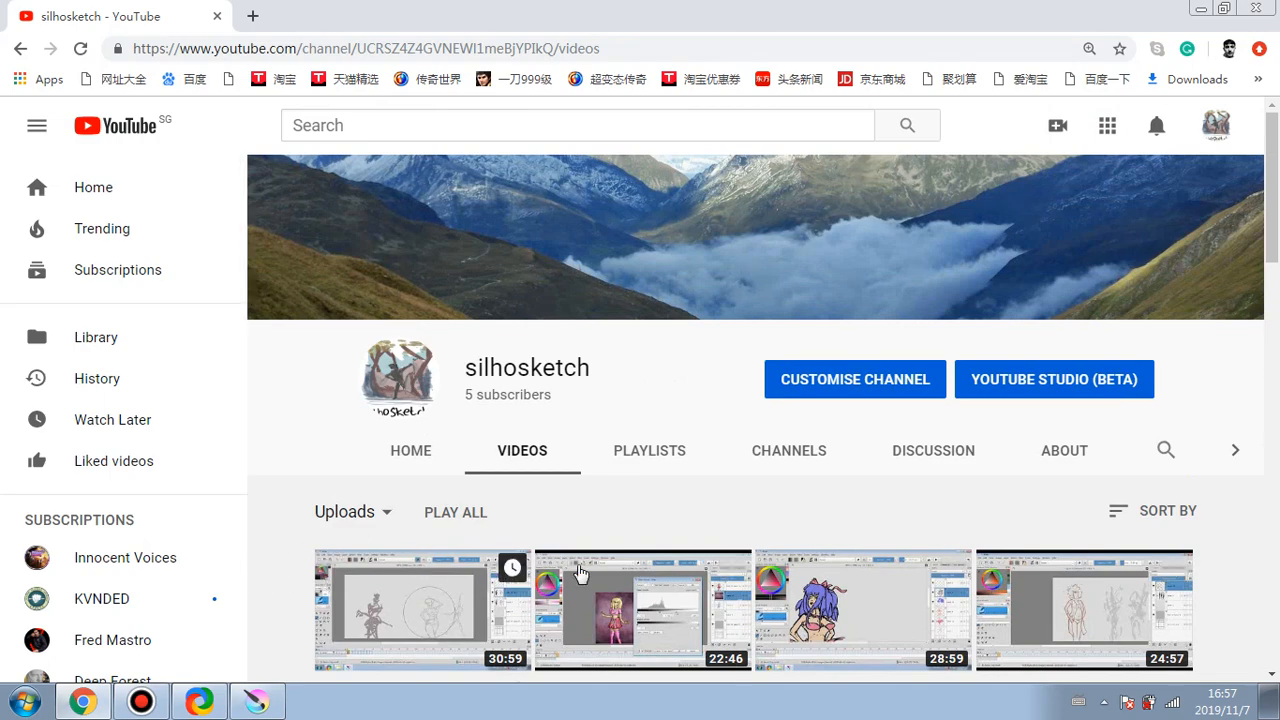
pyautogui.scroll(-5, 1150, 575)
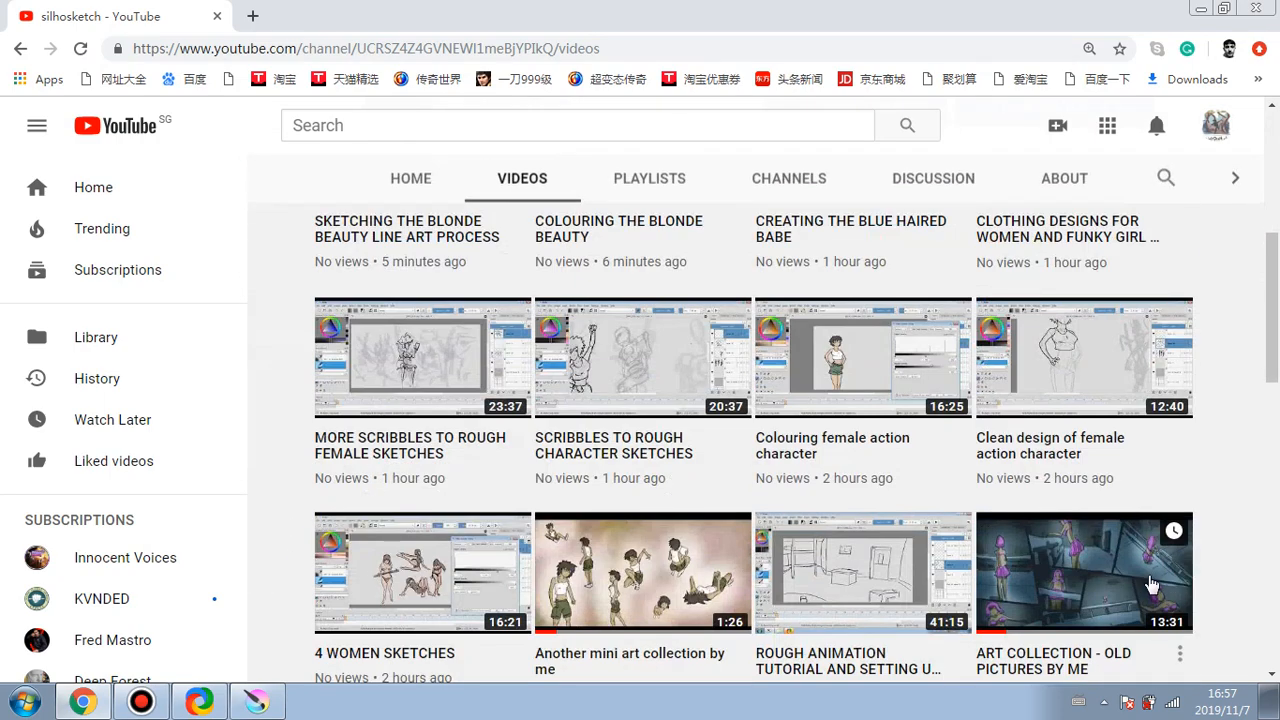
pyautogui.scroll(-2, 1150, 585)
pyautogui.scroll(-1, 1170, 586)
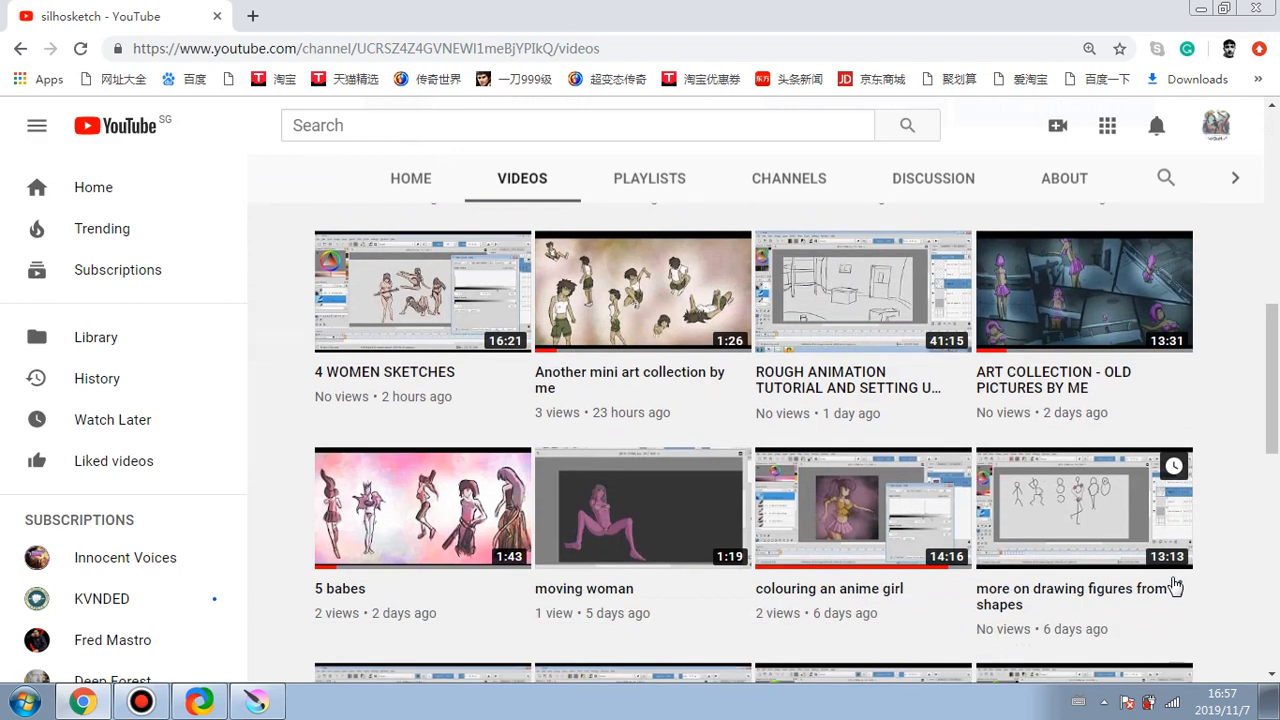
pyautogui.scroll(-8, 1175, 587)
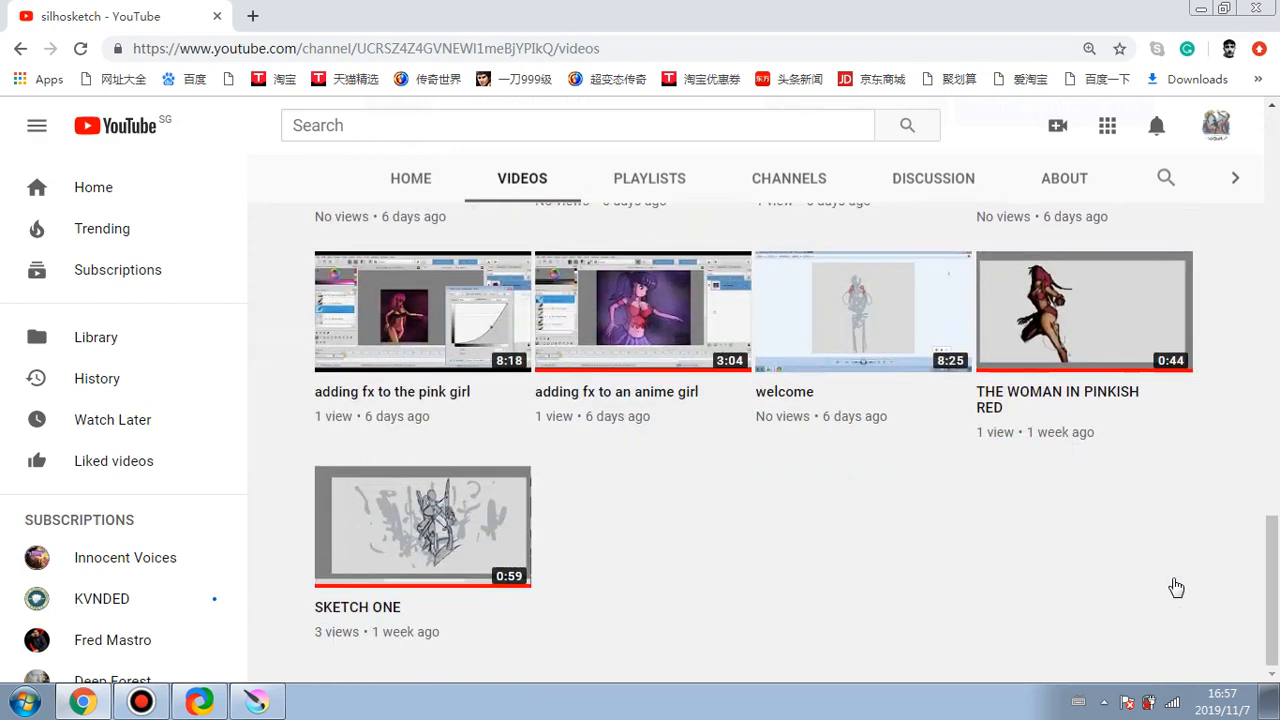
pyautogui.click(1256, 8)
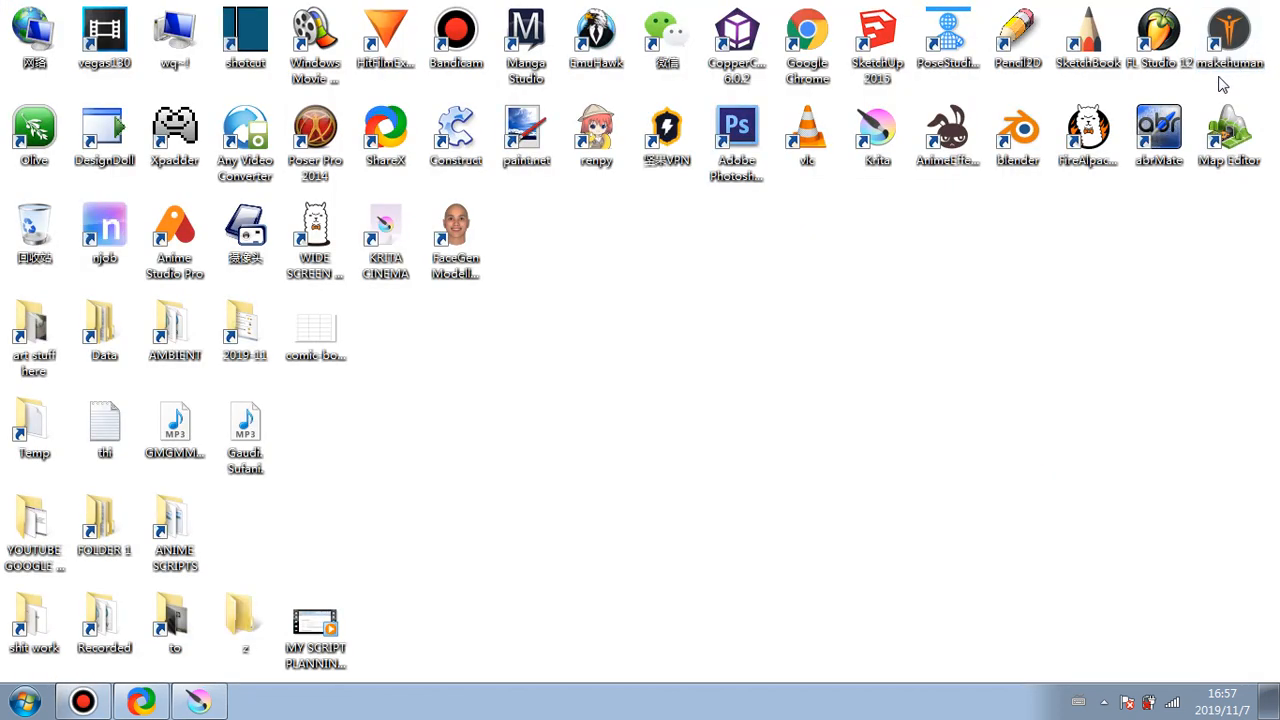
# - Switch to Krita and paint the upper canvas pink with the 600 px Airbrush Soft on a new layer beneath the grid
pyautogui.click(196, 703)
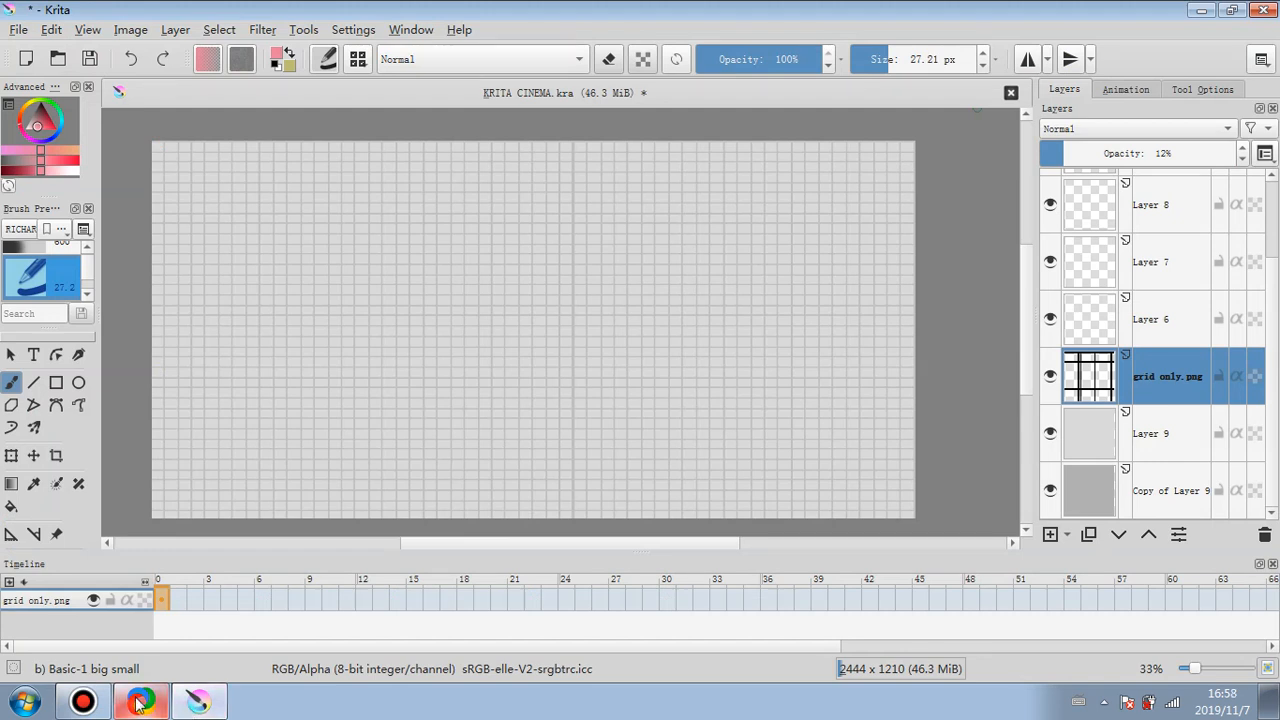
pyautogui.click(19, 458)
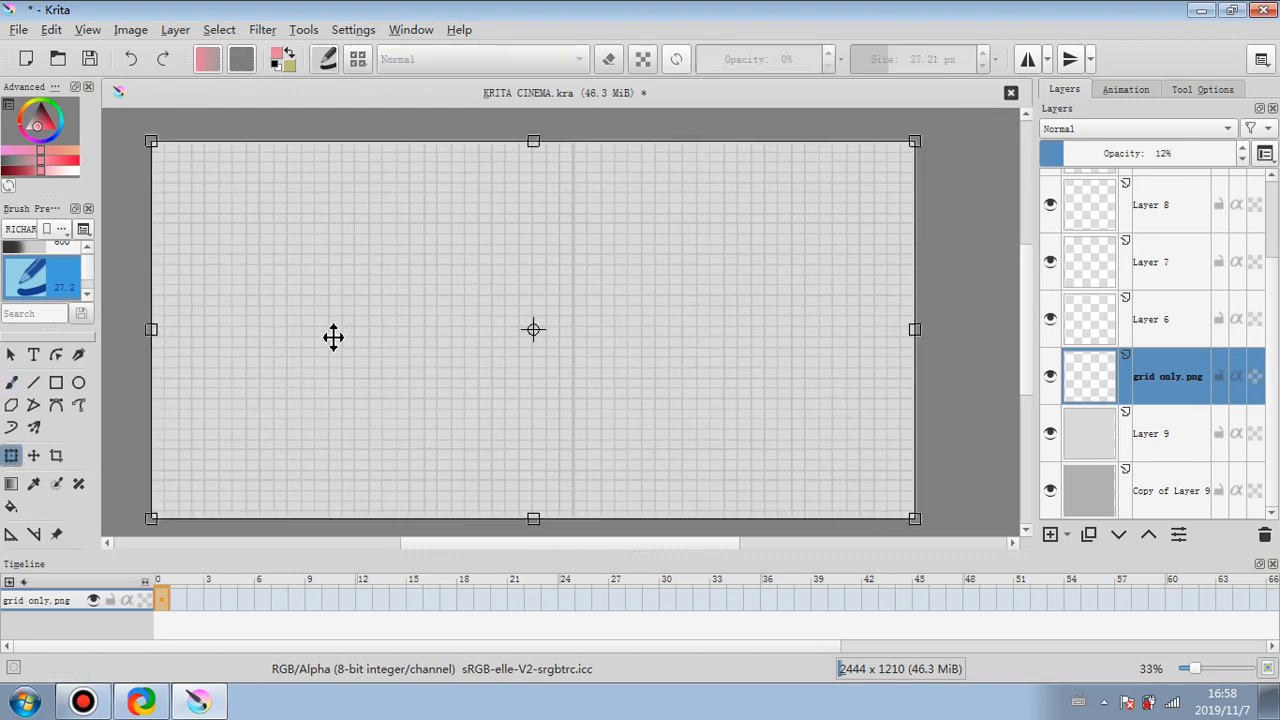
pyautogui.click(1160, 332)
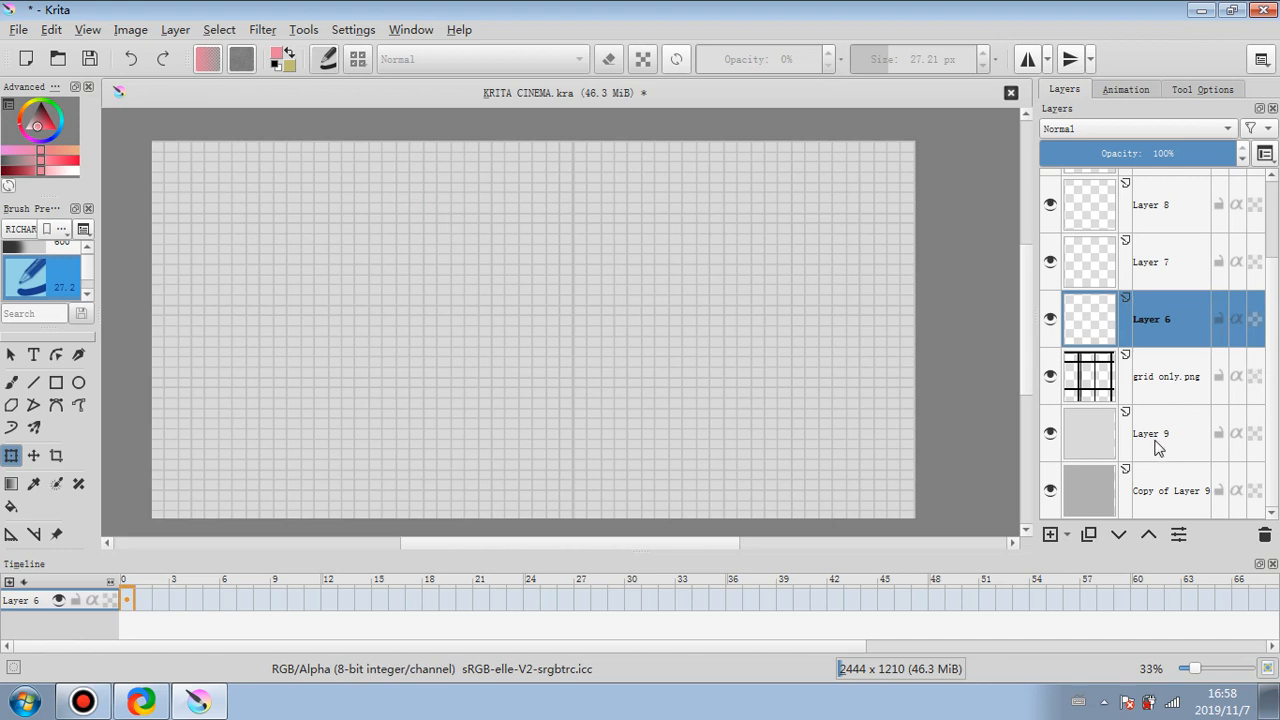
pyautogui.click(1190, 432)
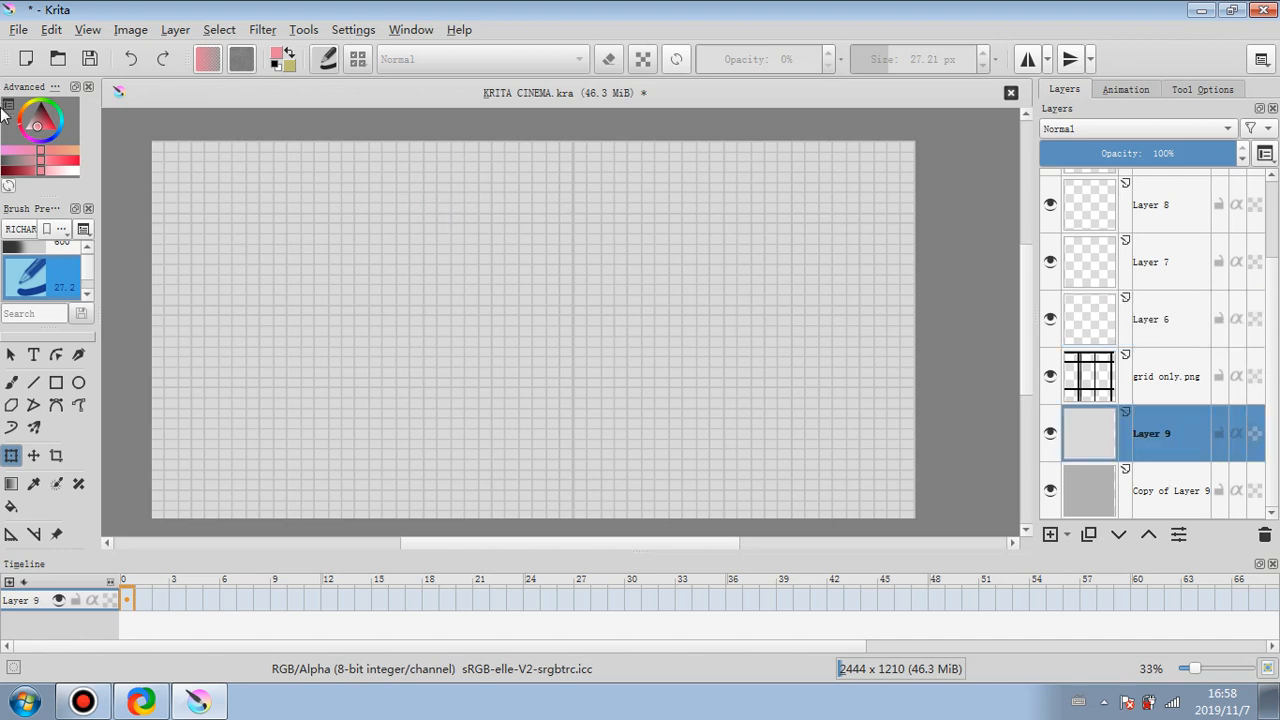
pyautogui.click(12, 382)
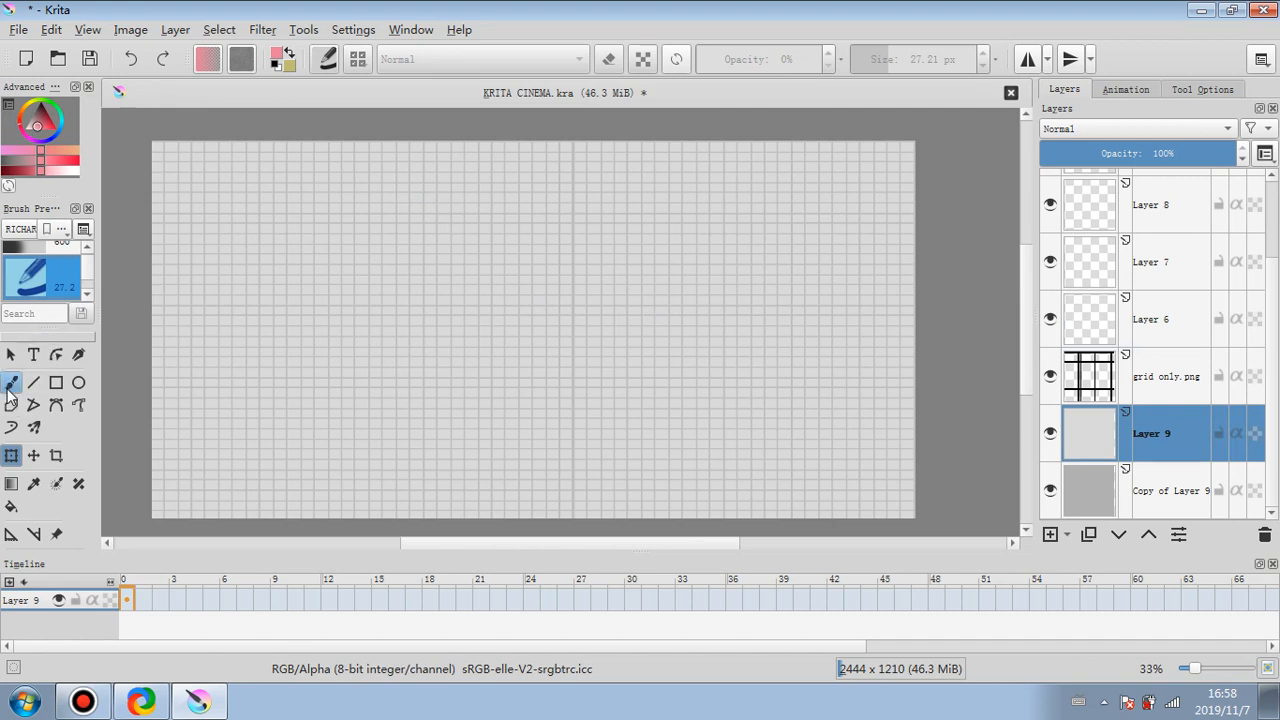
pyautogui.click(62, 245)
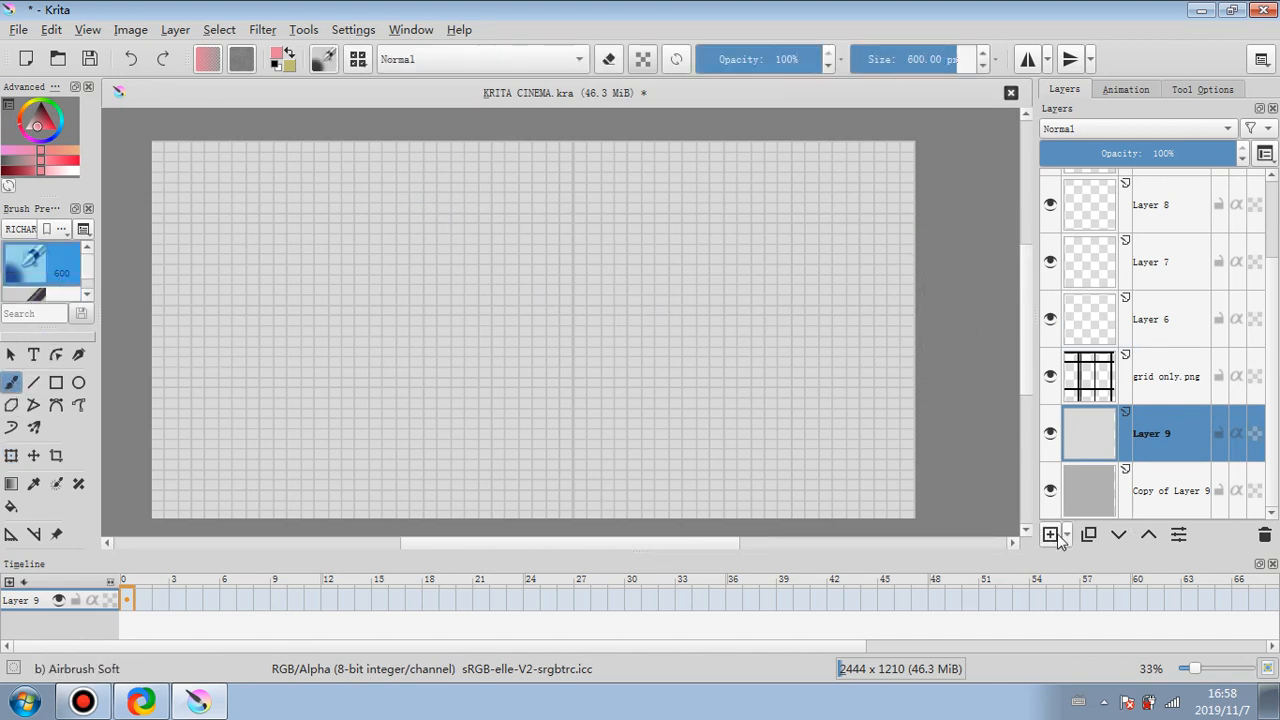
pyautogui.moveTo(771, 166)
pyautogui.mouseDown()
pyautogui.moveTo(150, 270)
pyautogui.moveTo(930, 240)
pyautogui.moveTo(277, 171)
pyautogui.moveTo(1257, 243)
pyautogui.moveTo(200, 314)
pyautogui.moveTo(1205, 215)
pyautogui.mouseUp()
# - Paint the lower canvas in a darker dull red and reduce the painted layer's opacity to 58%
pyautogui.click(40, 124)
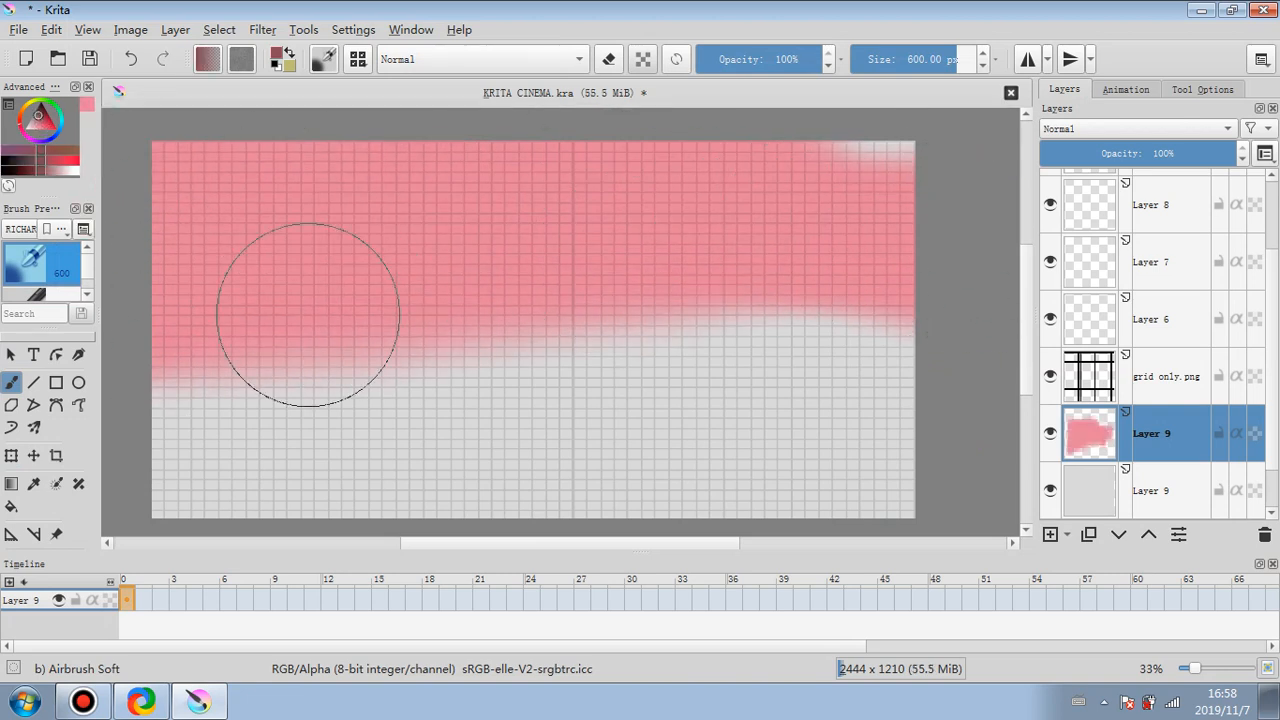
pyautogui.moveTo(309, 309)
pyautogui.mouseDown()
pyautogui.moveTo(657, 391)
pyautogui.moveTo(811, 500)
pyautogui.moveTo(340, 550)
pyautogui.moveTo(870, 540)
pyautogui.moveTo(180, 520)
pyautogui.mouseUp()
pyautogui.moveTo(1208, 160); pyautogui.dragTo(1148, 148)
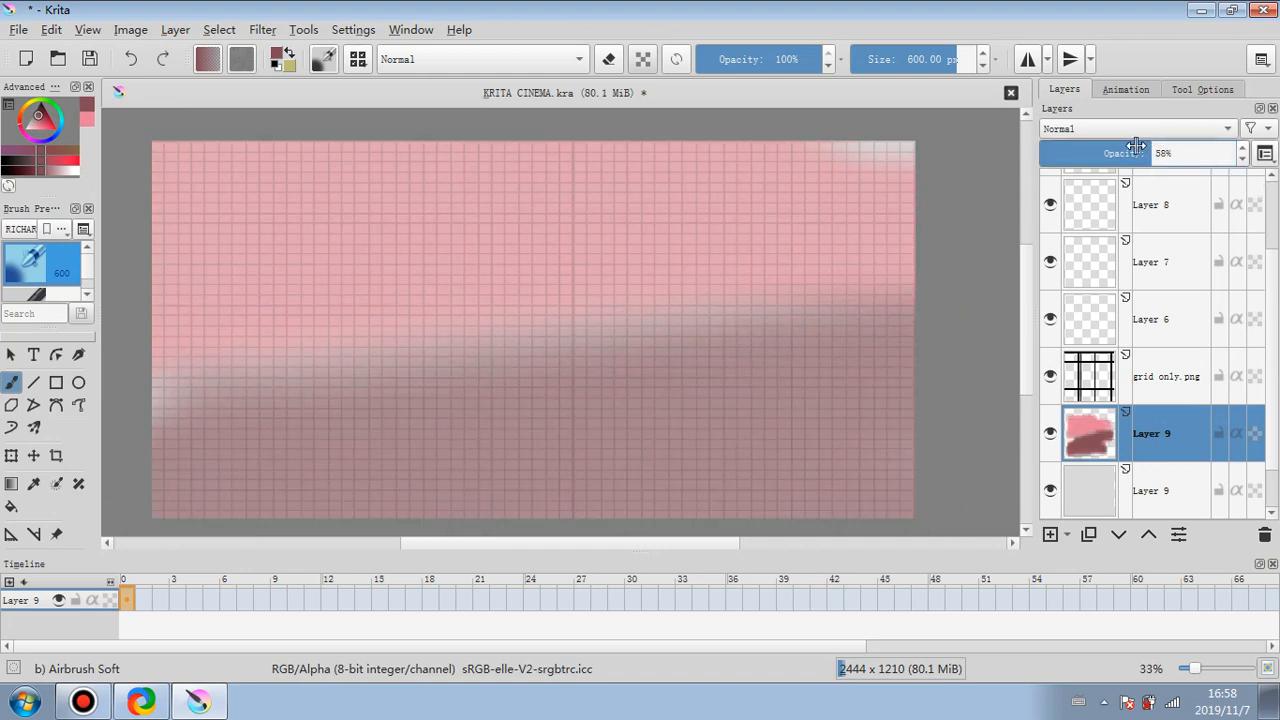
# - Duplicate the grid only.png layer and choose the Basic-1 big small brush preset
pyautogui.click(1147, 384)
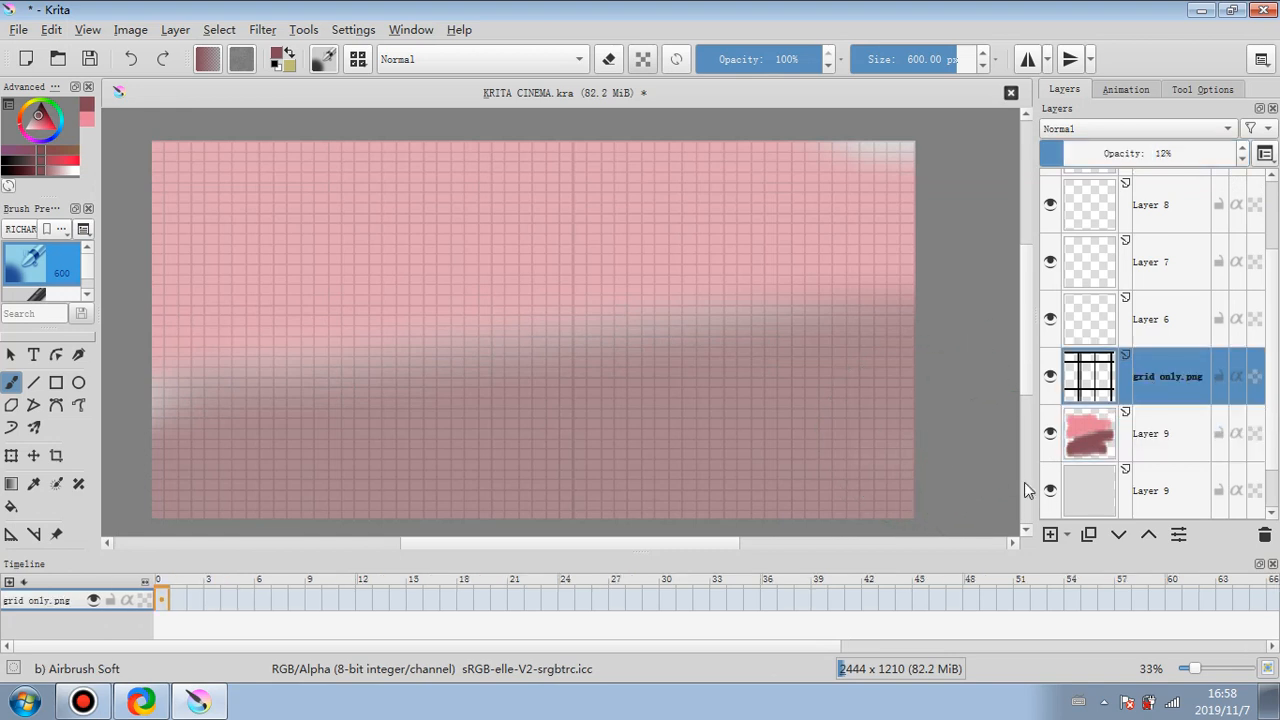
pyautogui.click(1089, 534)
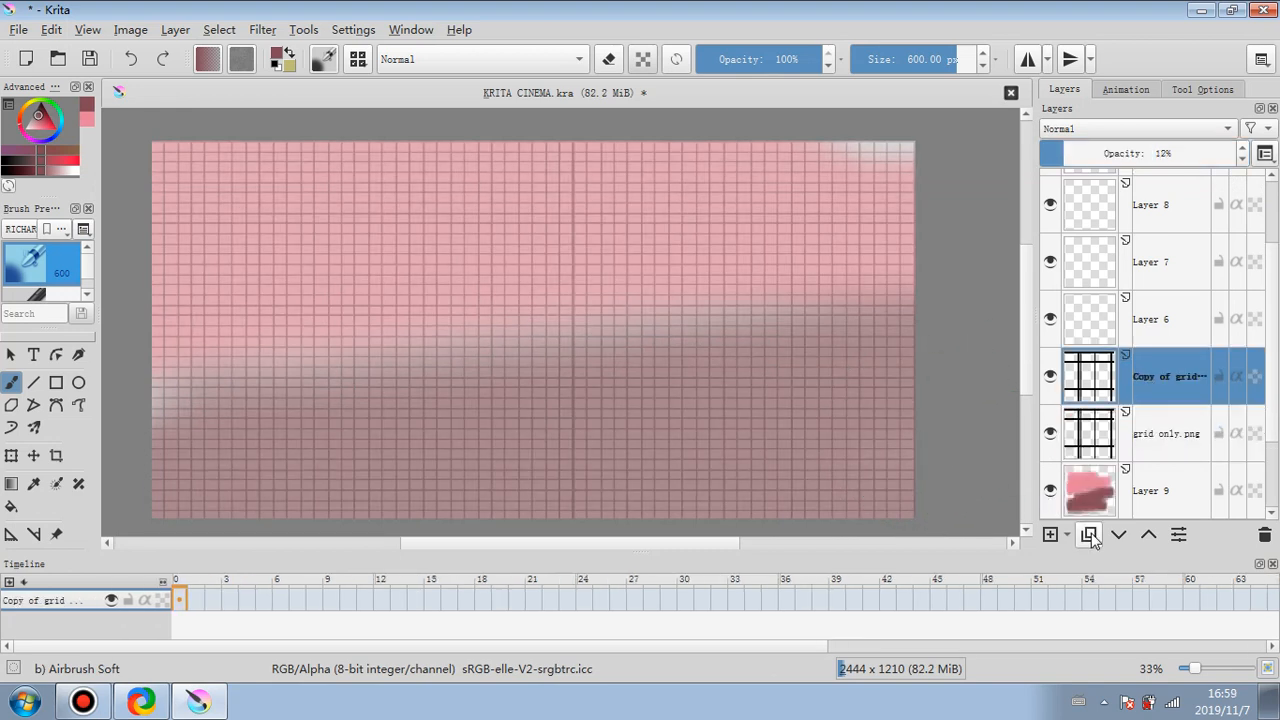
pyautogui.click(43, 300)
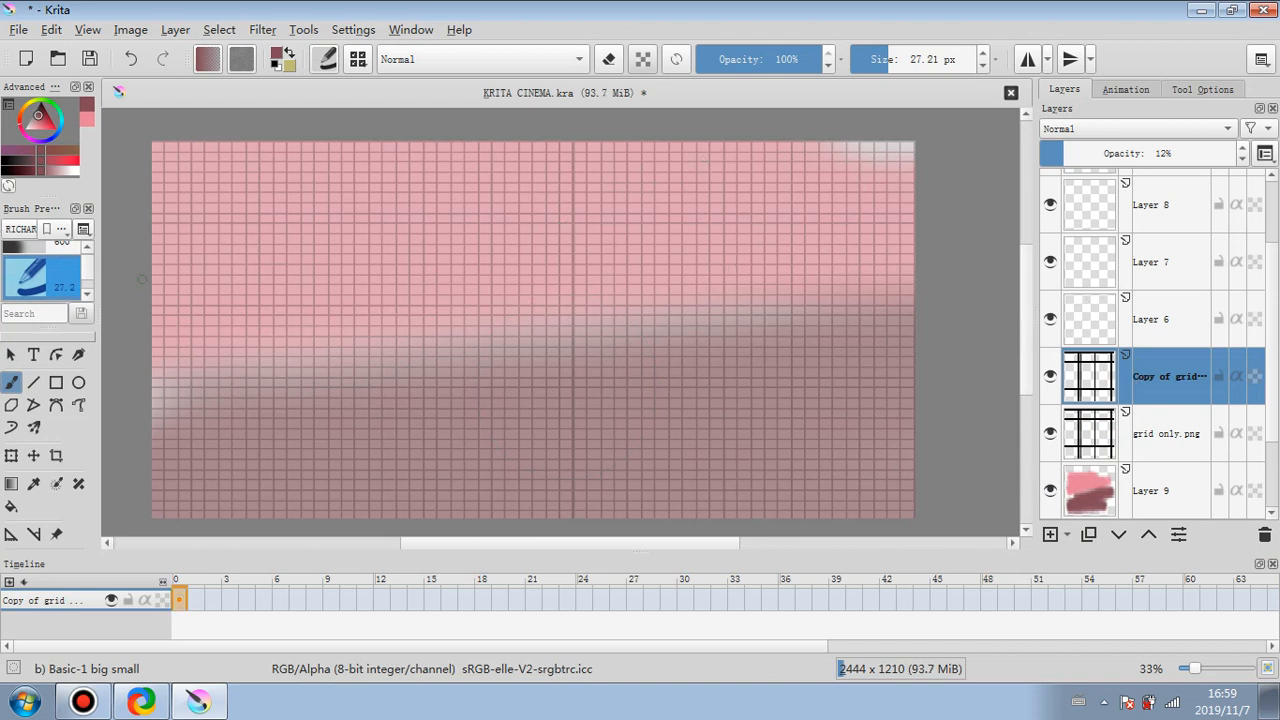
# - Transform the copied grid into a tilted perspective floor covering the dark lower area, widening it past both canvas sides, and apply it
pyautogui.click(14, 457)
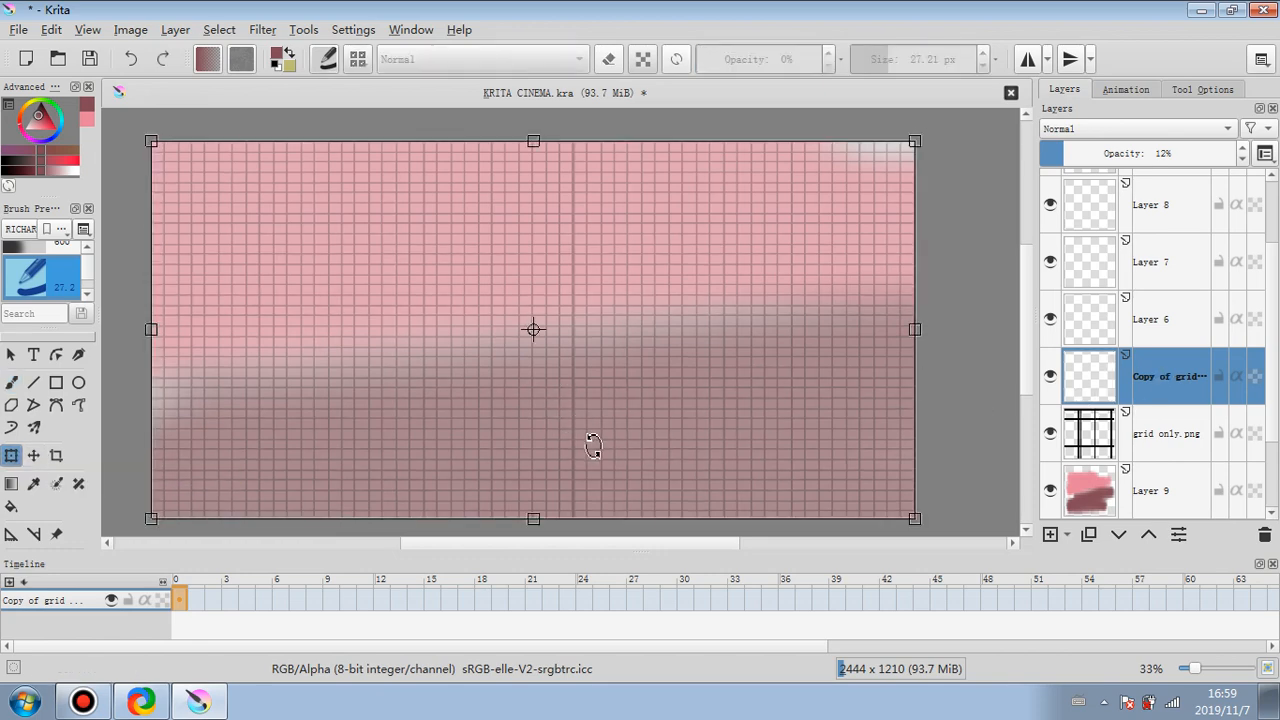
pyautogui.moveTo(591, 446)
pyautogui.mouseDown()
pyautogui.moveTo(555, 386)
pyautogui.moveTo(591, 277)
pyautogui.moveTo(566, 262)
pyautogui.moveTo(591, 351)
pyautogui.moveTo(580, 419)
pyautogui.moveTo(589, 437)
pyautogui.moveTo(609, 437)
pyautogui.moveTo(563, 451)
pyautogui.moveTo(574, 466)
pyautogui.moveTo(574, 451)
pyautogui.mouseUp()
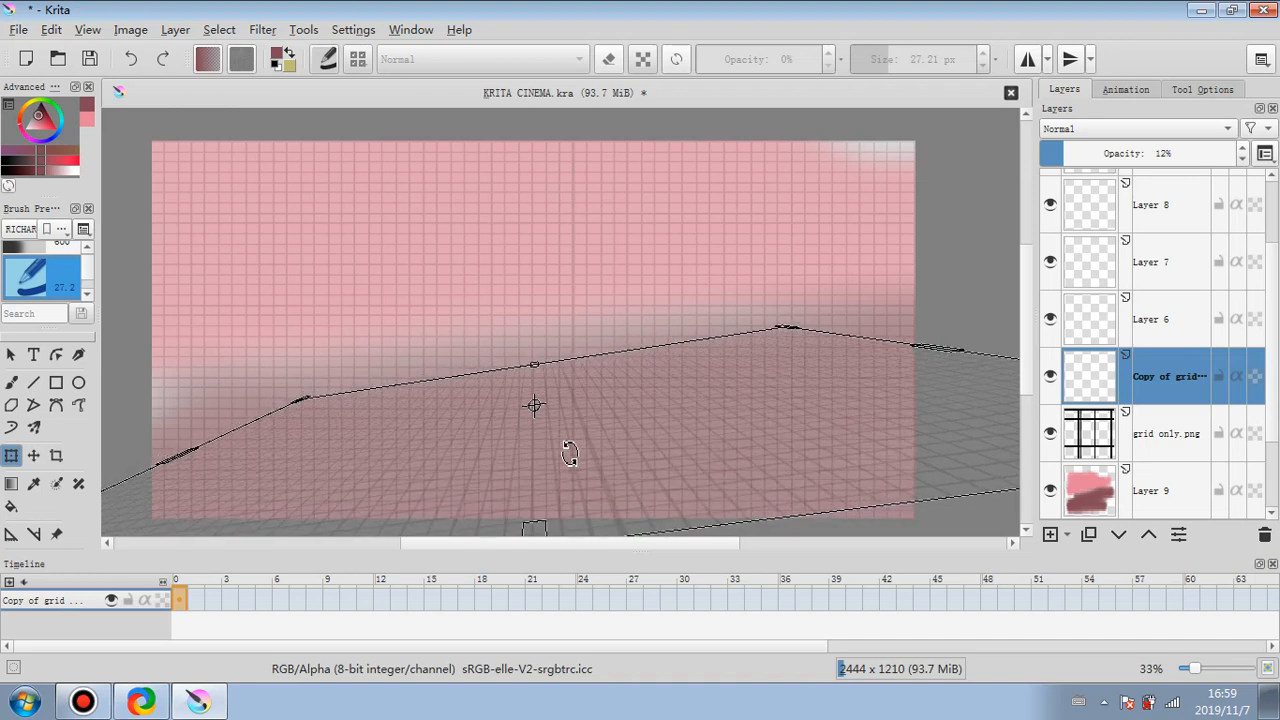
pyautogui.moveTo(303, 400); pyautogui.dragTo(117, 417)
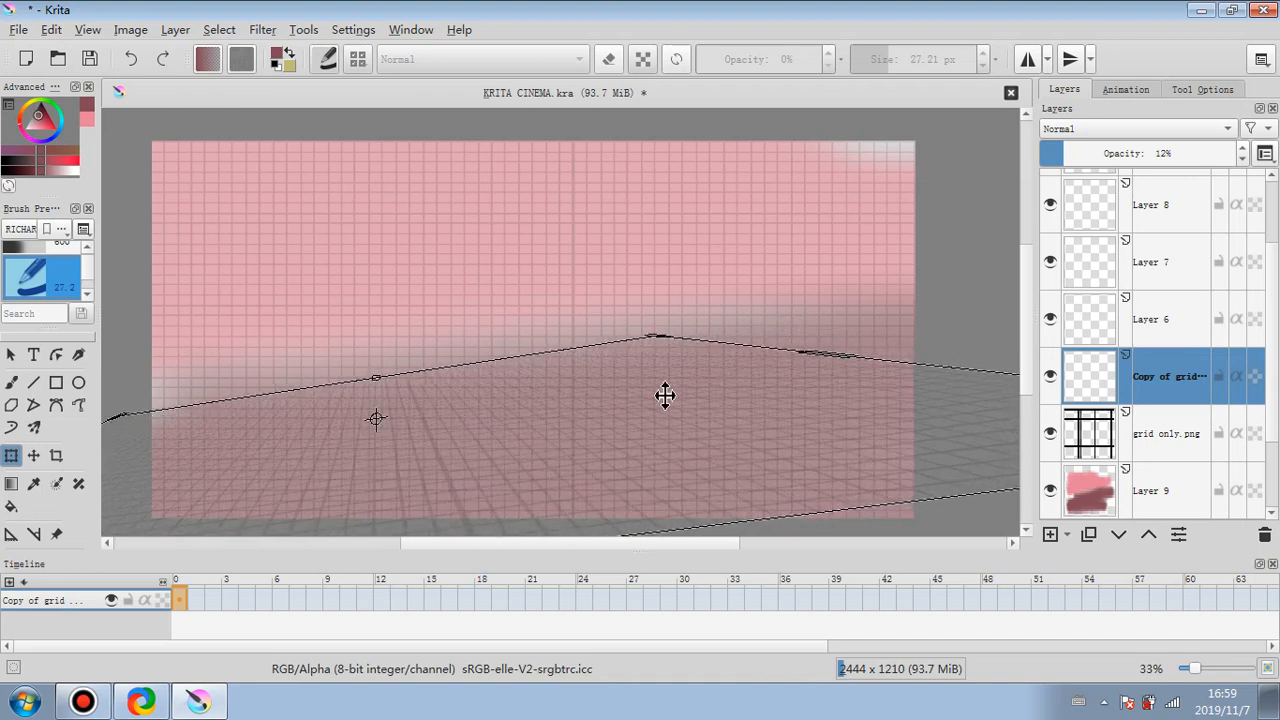
pyautogui.moveTo(652, 333); pyautogui.dragTo(876, 304)
pyautogui.moveTo(210, 399); pyautogui.dragTo(149, 420)
pyautogui.scroll(-2, 380, 431)
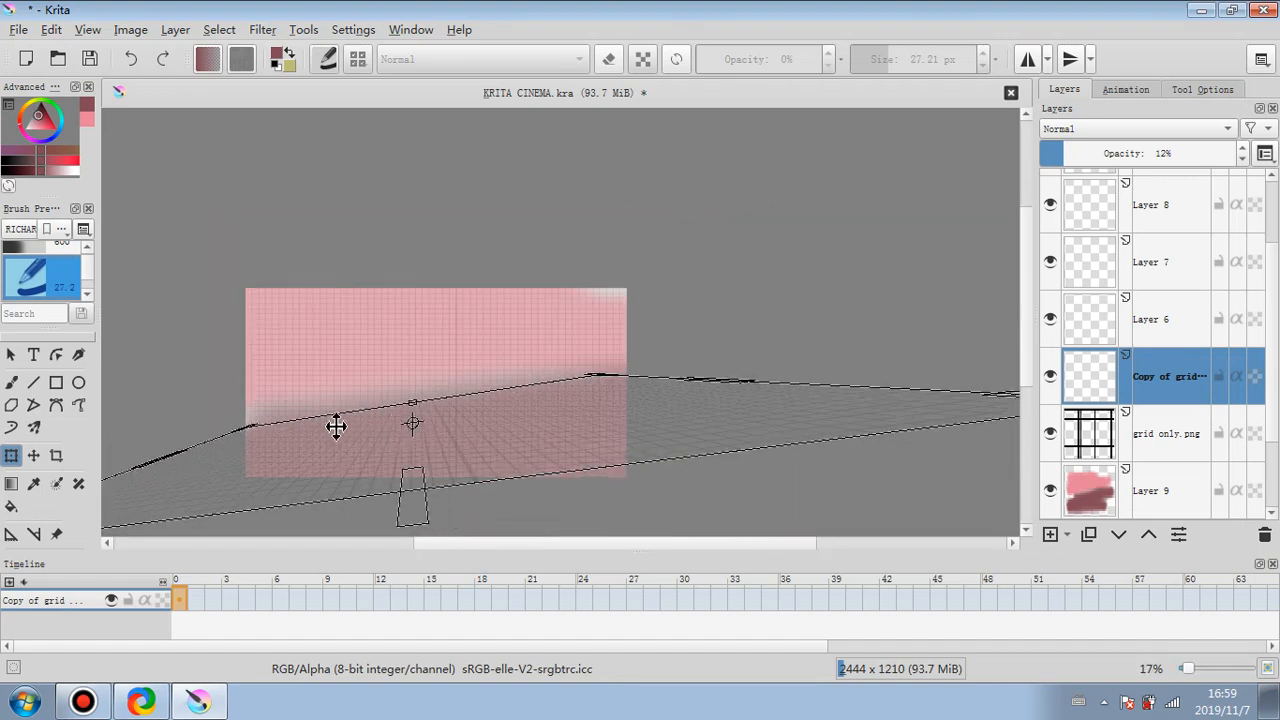
pyautogui.moveTo(491, 423); pyautogui.dragTo(497, 428)
pyautogui.scroll(3, 497, 428)
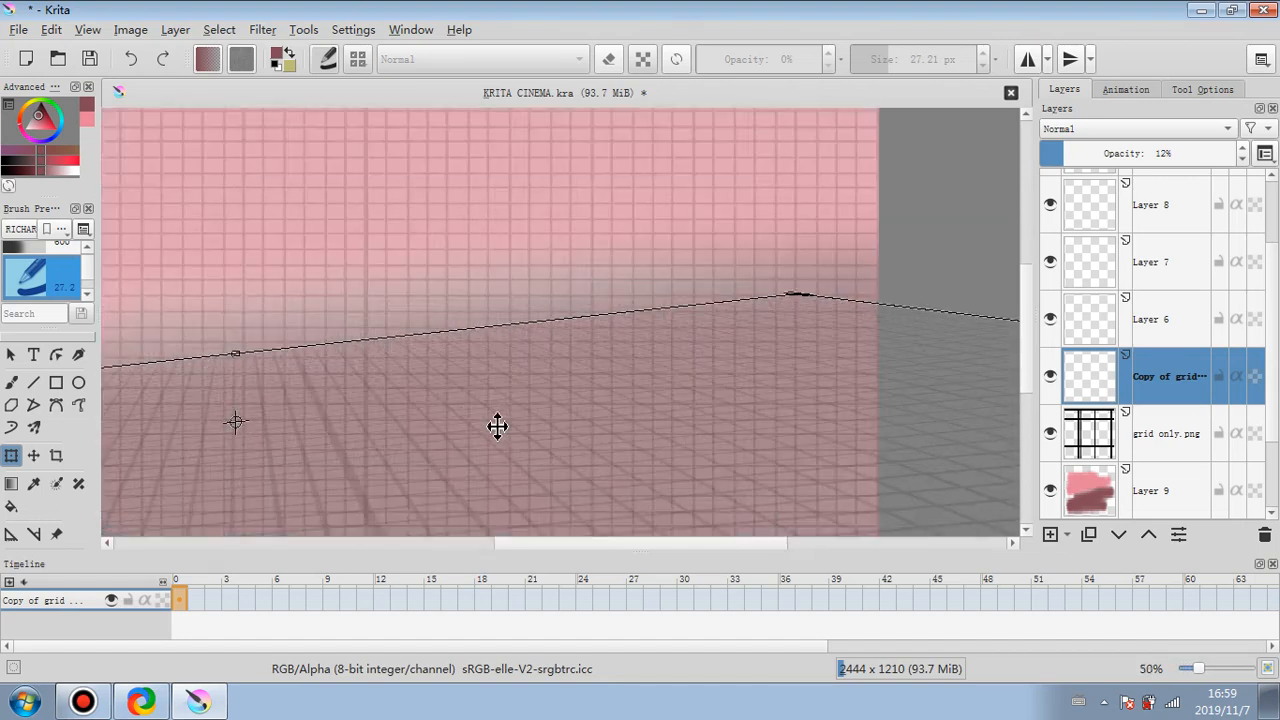
pyautogui.click(1136, 416)
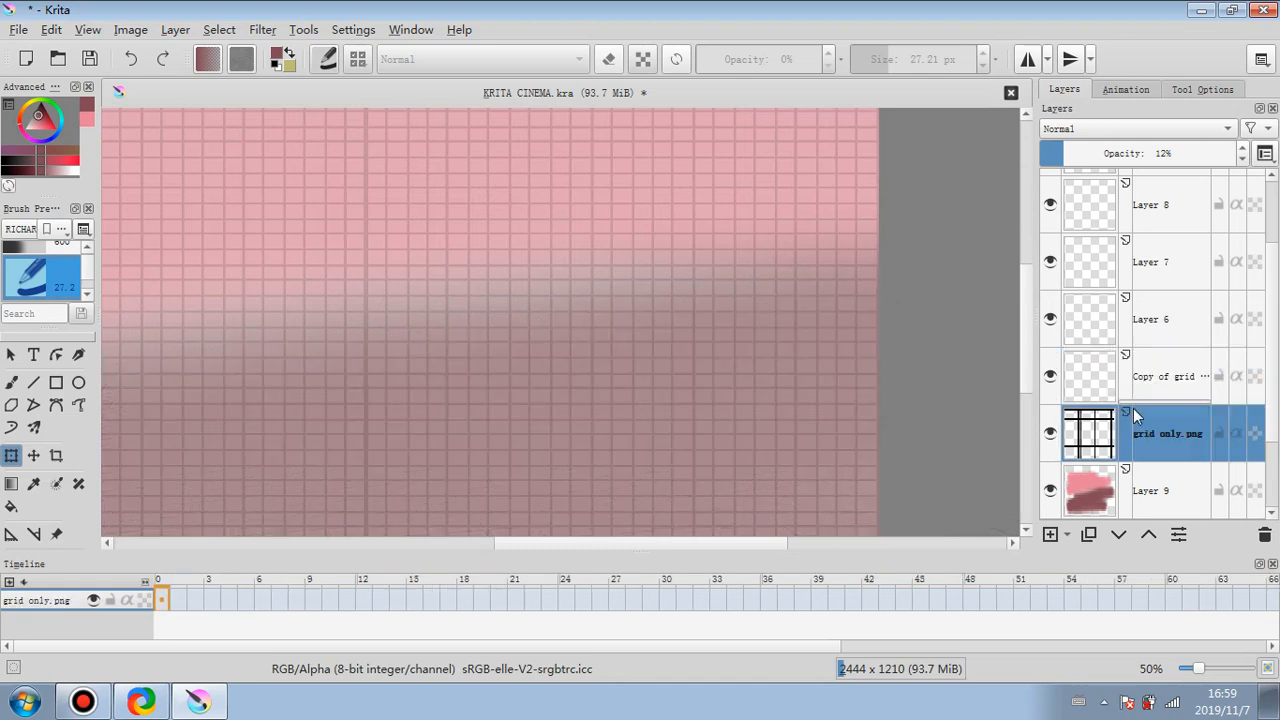
pyautogui.scroll(-3, 711, 383)
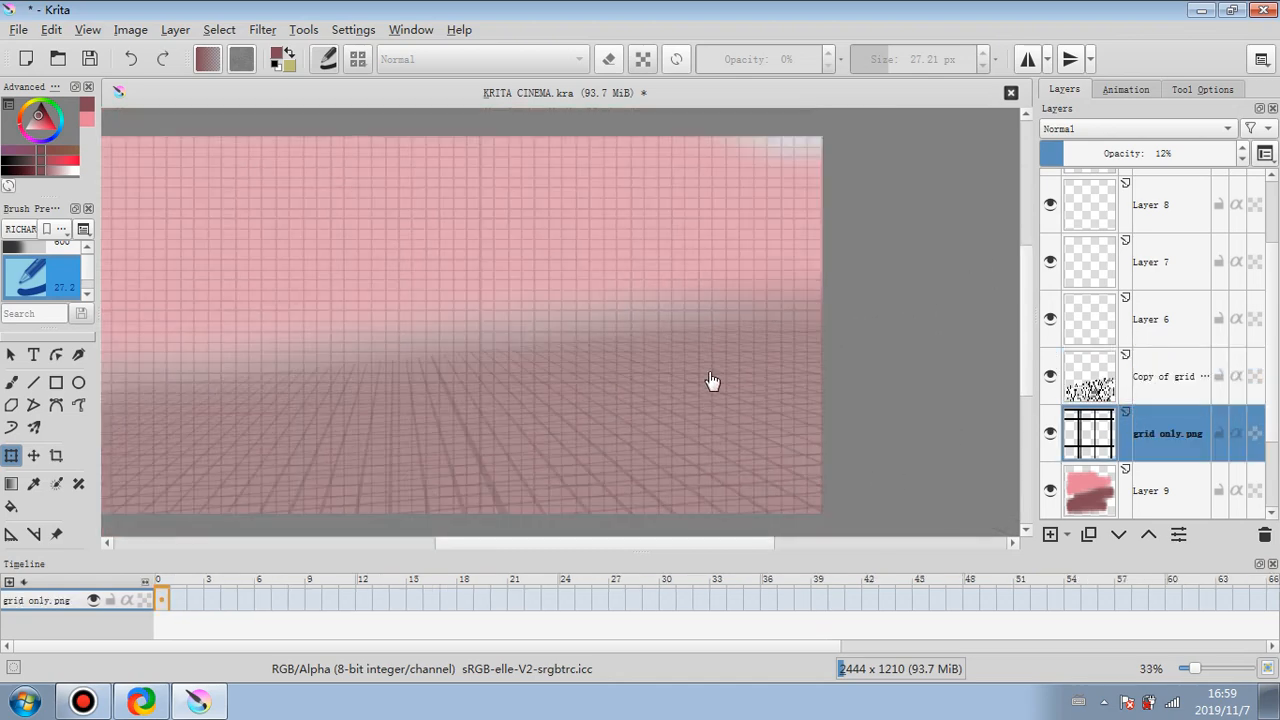
# - Reselect the perspective grid copy, check the floor against the whole canvas, and return to the Freehand Brush tool
pyautogui.click(1120, 377)
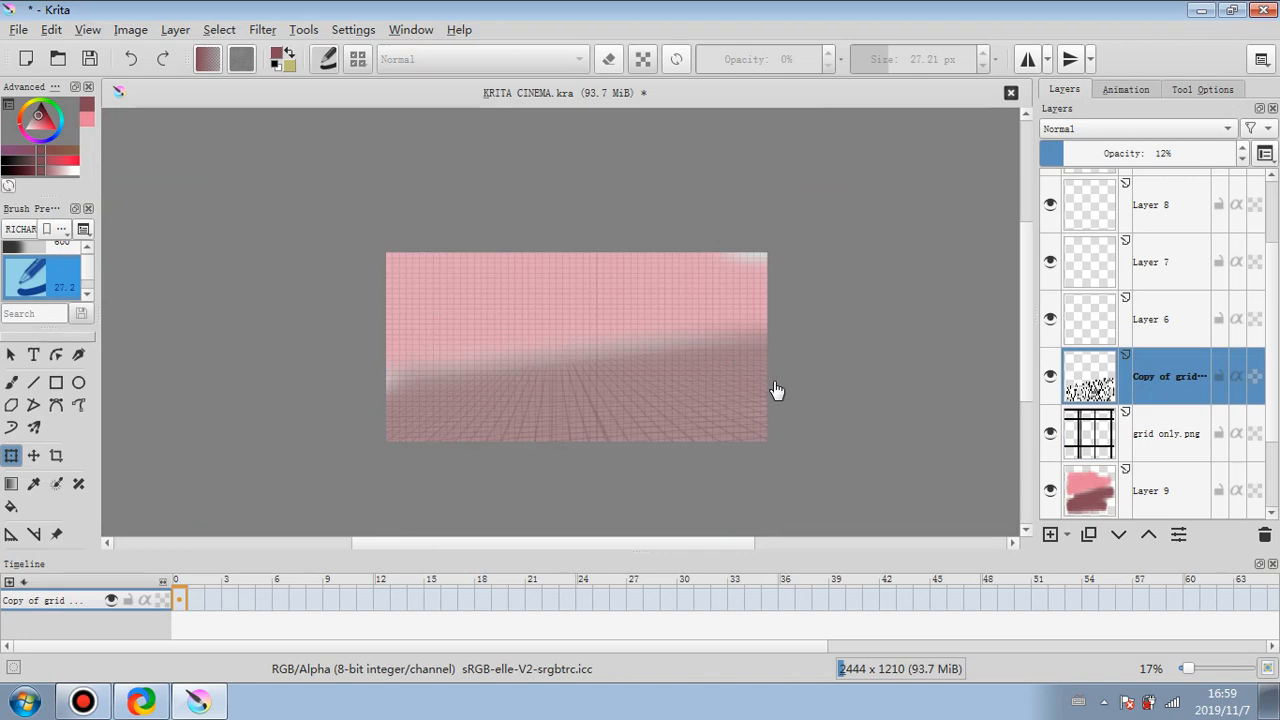
pyautogui.scroll(2, 772, 389)
pyautogui.scroll(-1, 669, 357)
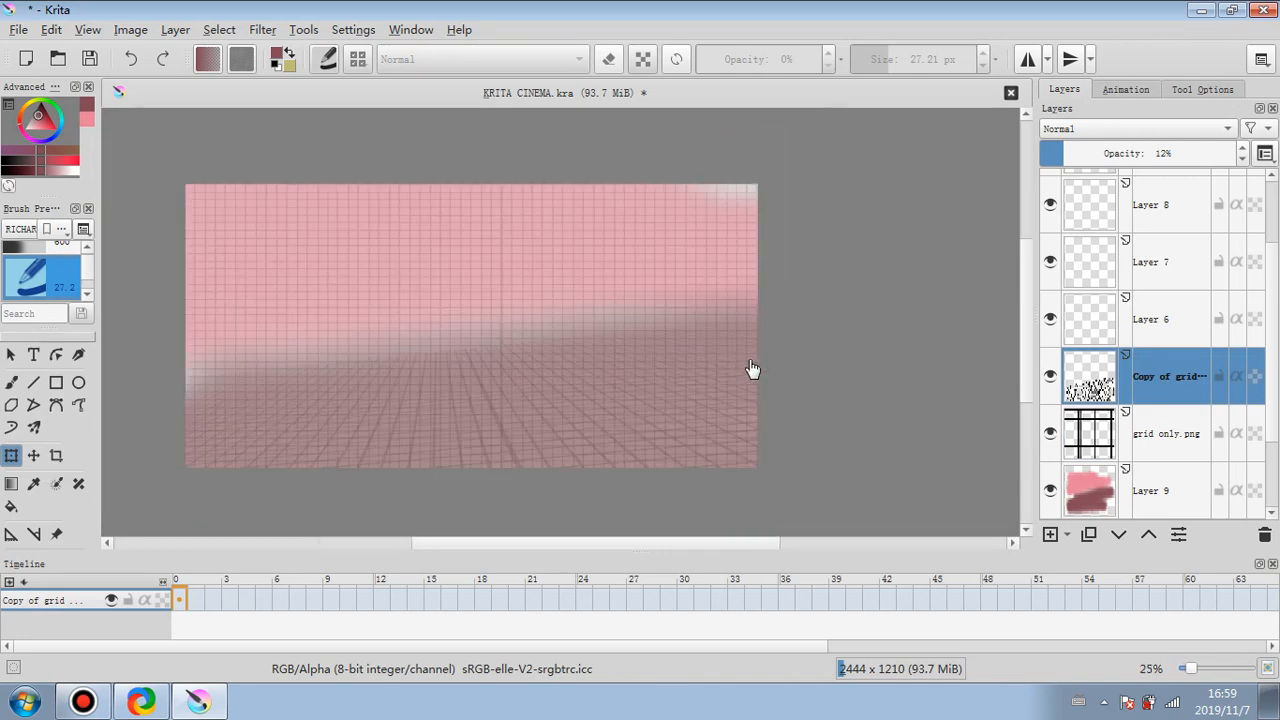
pyautogui.scroll(-1, 790, 378)
pyautogui.scroll(1, 710, 372)
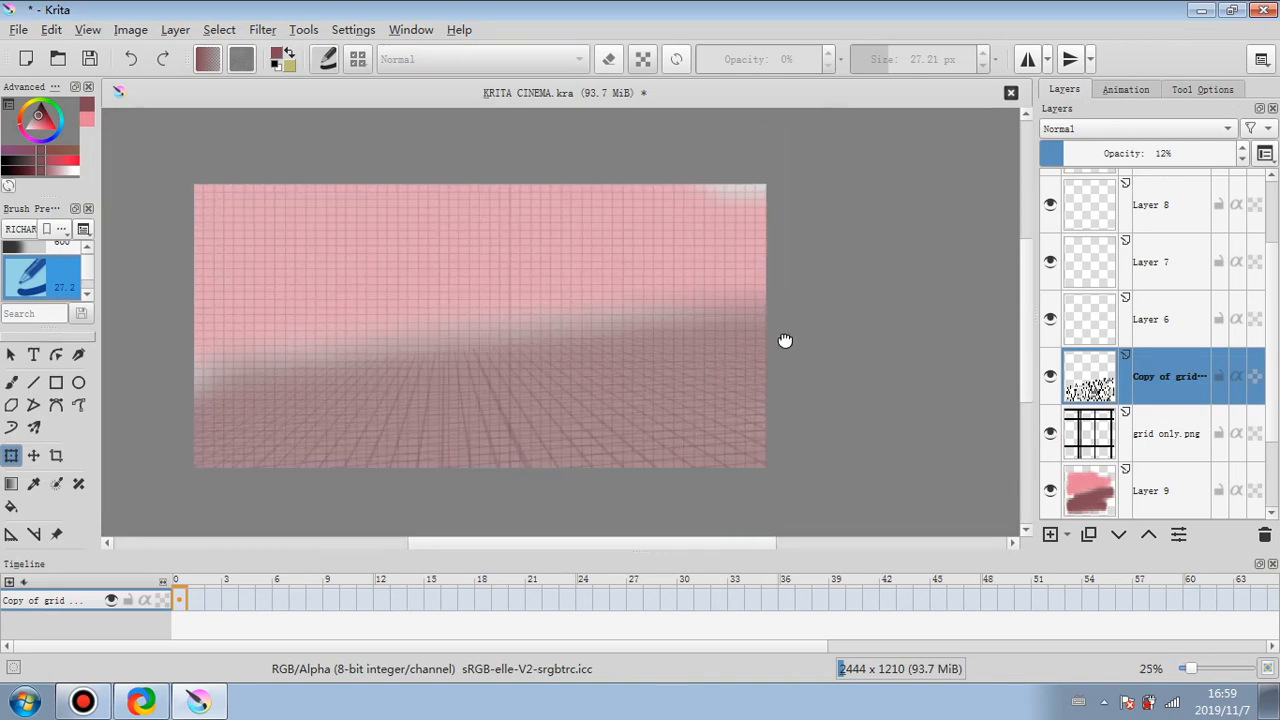
pyautogui.scroll(1, 786, 343)
pyautogui.scroll(-1, 779, 356)
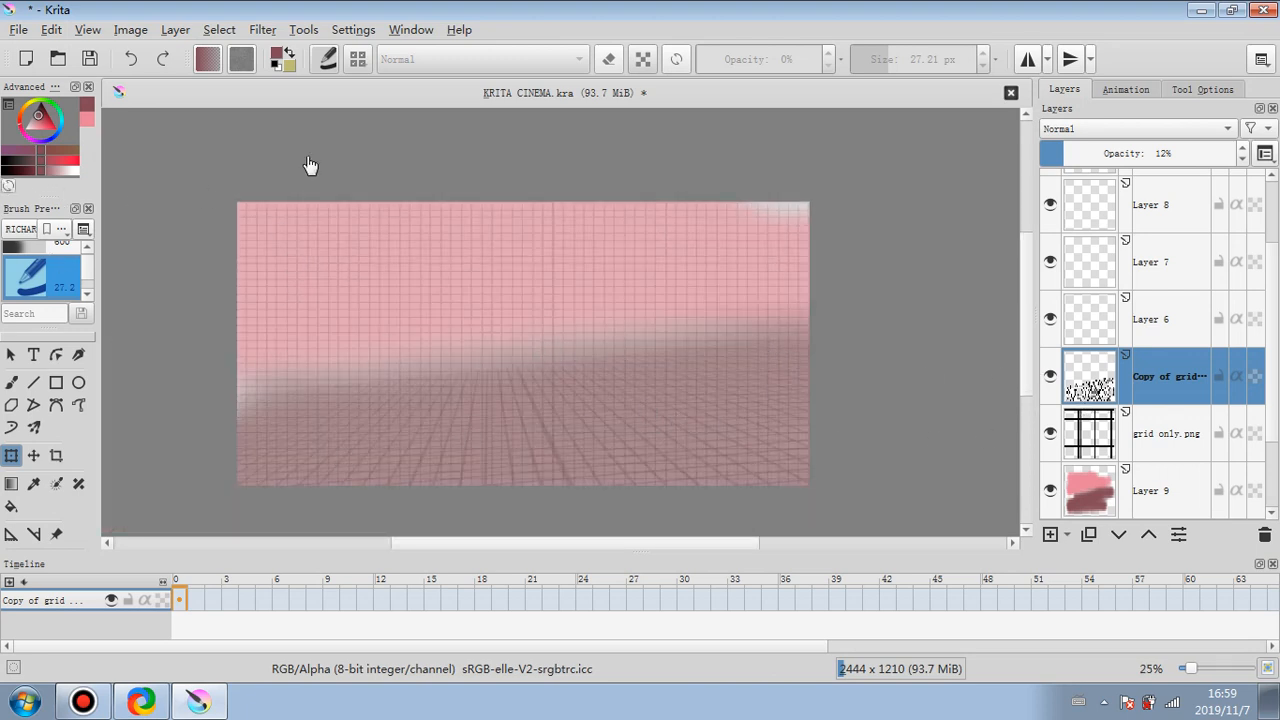
pyautogui.click(11, 382)
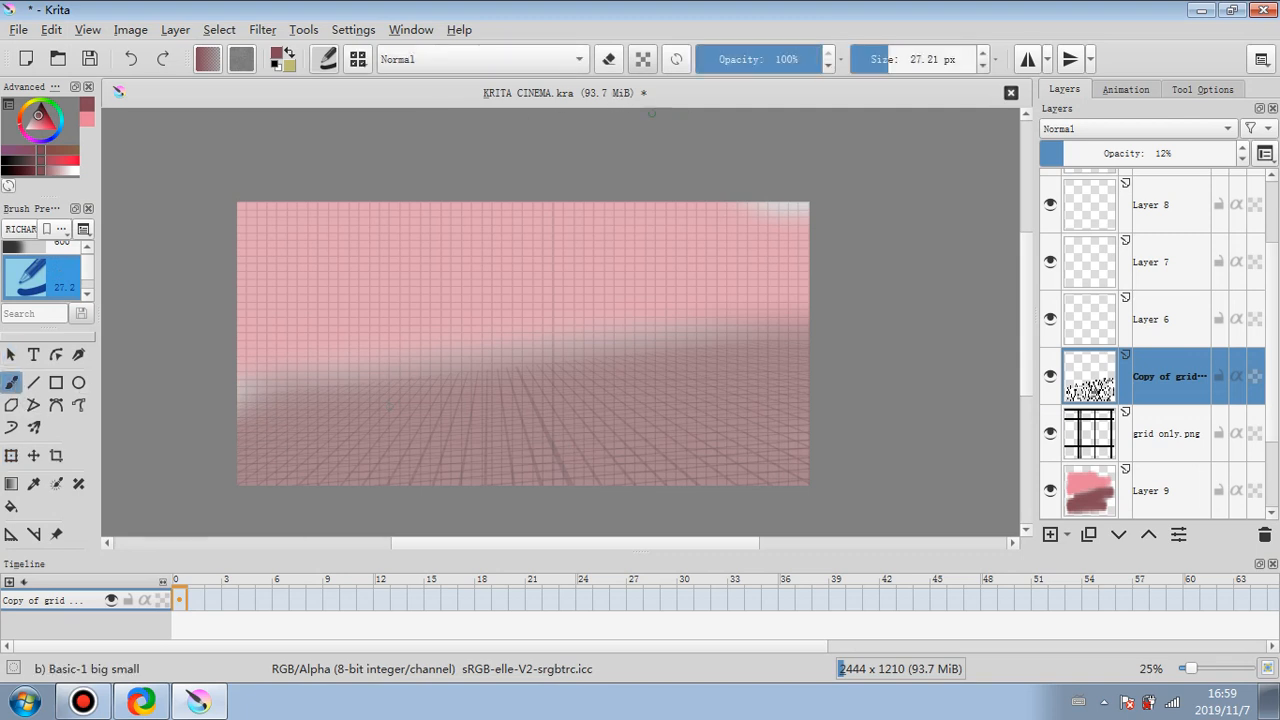
# - Enlarge the brush to 309.87 px and turn on eraser mode
pyautogui.moveTo(887, 59); pyautogui.dragTo(936, 59)
pyautogui.click(608, 59)
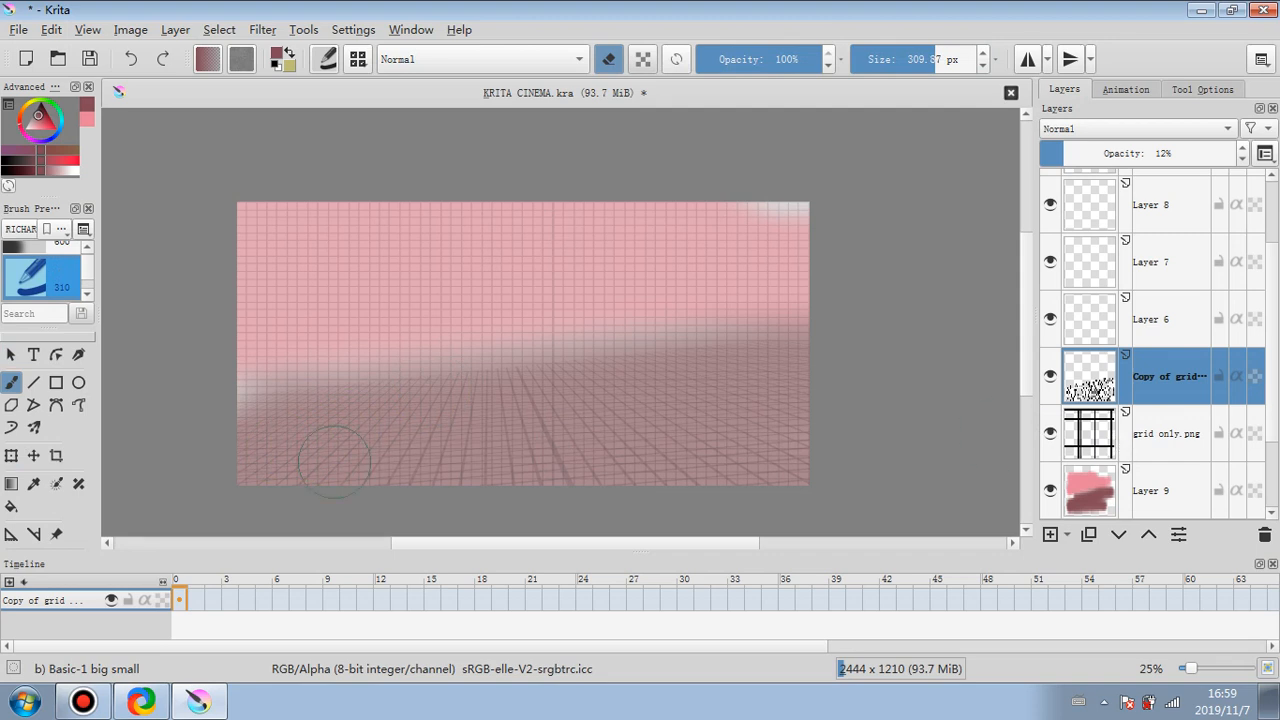
pyautogui.moveTo(270, 466); pyautogui.dragTo(700, 445)
pyautogui.moveTo(180, 488)
pyautogui.mouseDown()
pyautogui.moveTo(311, 446)
pyautogui.moveTo(516, 416)
pyautogui.mouseUp()
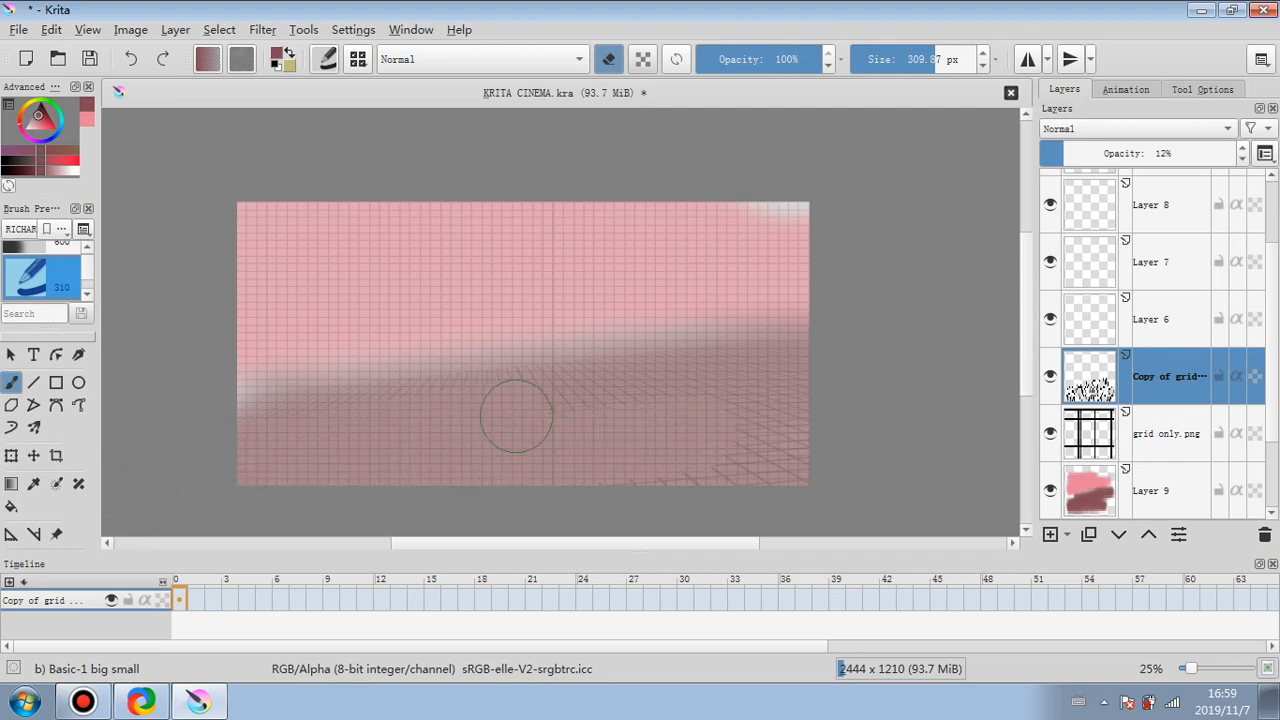
pyautogui.hotkey('ctrl', 'z')
pyautogui.hotkey('ctrl', 'z')
# - Erase the flat grid over the whole floor area on the grid only.png layer
pyautogui.click(1157, 434)
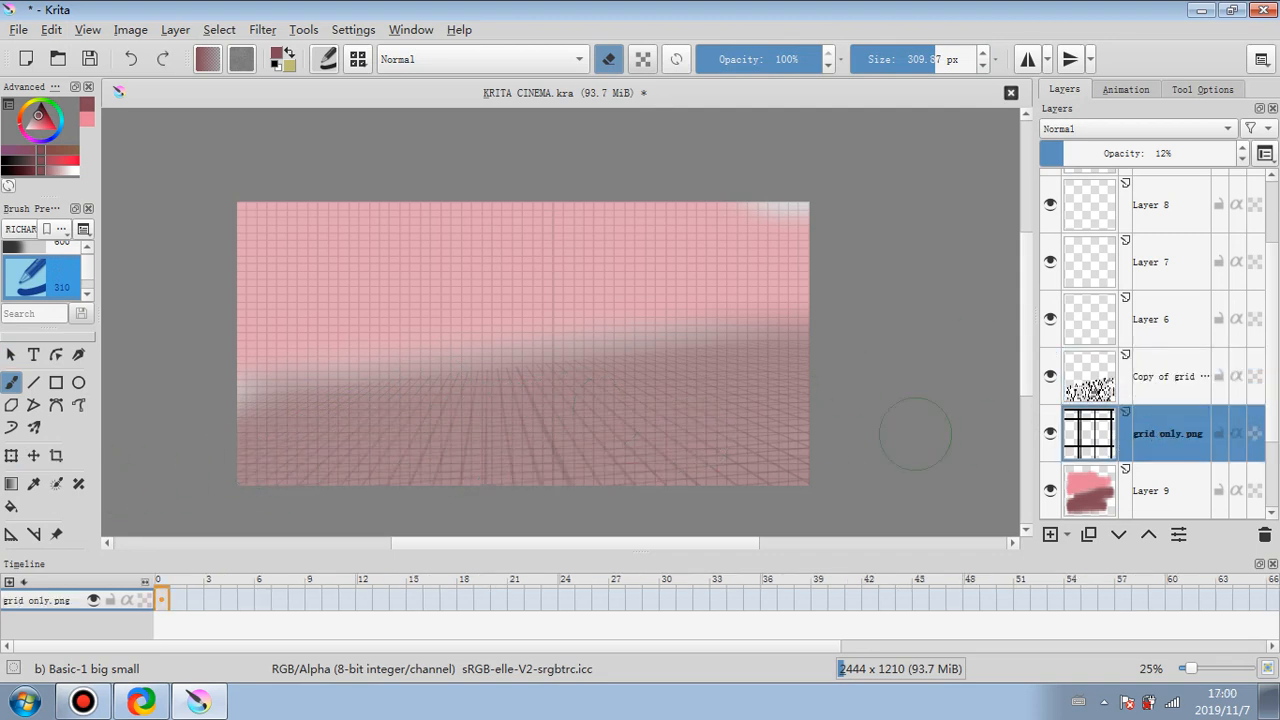
pyautogui.moveTo(840, 434)
pyautogui.mouseDown()
pyautogui.moveTo(340, 487)
pyautogui.moveTo(337, 448)
pyautogui.moveTo(228, 437)
pyautogui.moveTo(543, 397)
pyautogui.moveTo(800, 340)
pyautogui.mouseUp()
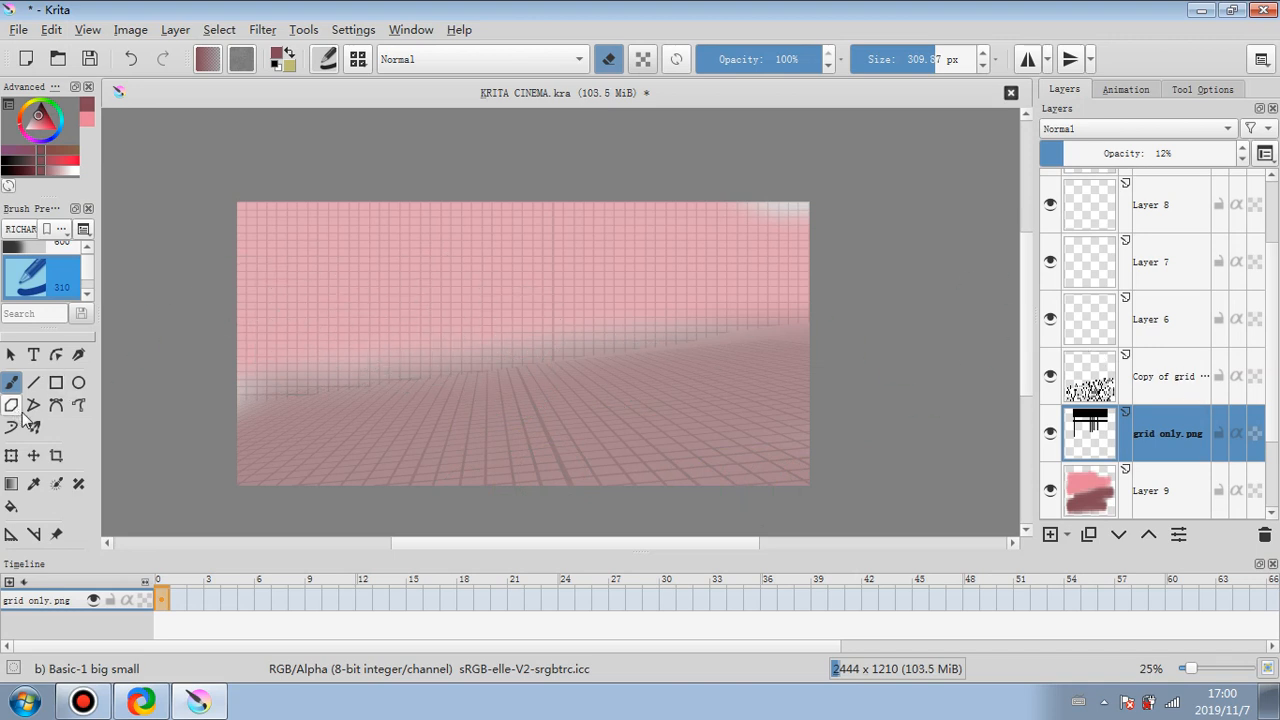
pyautogui.click(11, 455)
pyautogui.moveTo(171, 343); pyautogui.dragTo(166, 390)
pyautogui.hotkey('ctrl', 'z')
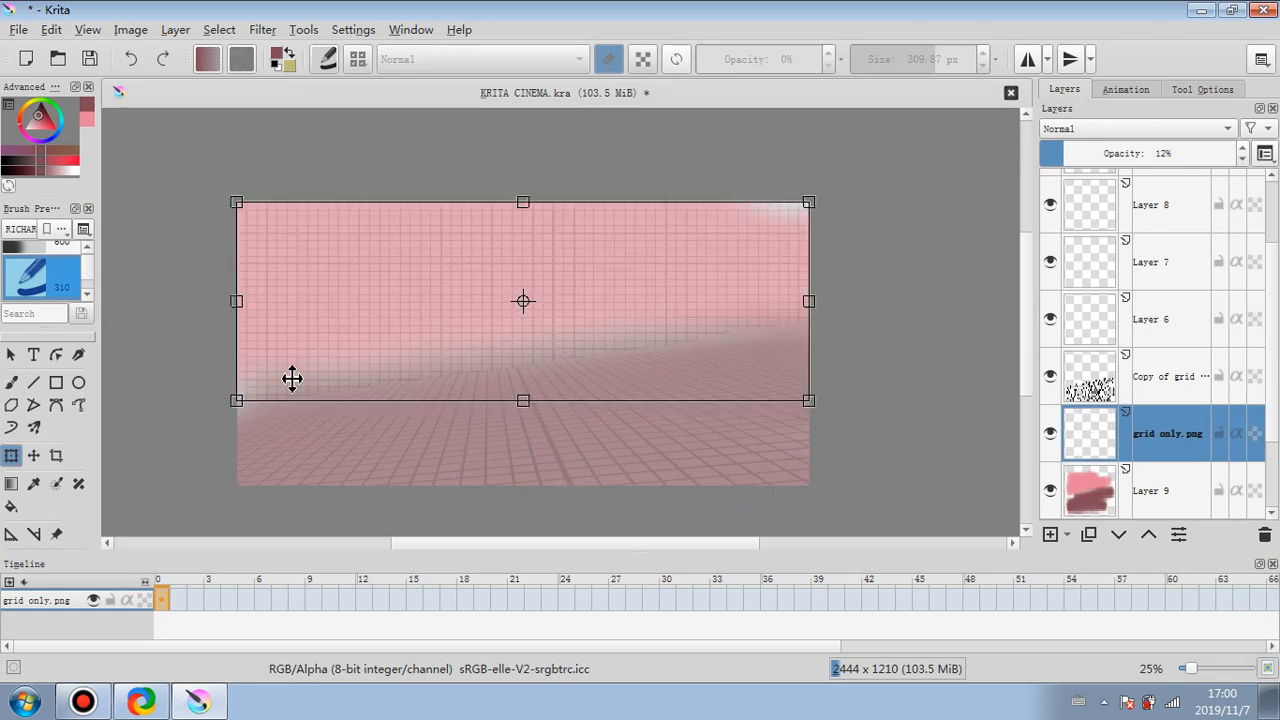
pyautogui.scroll(2, 346, 380)
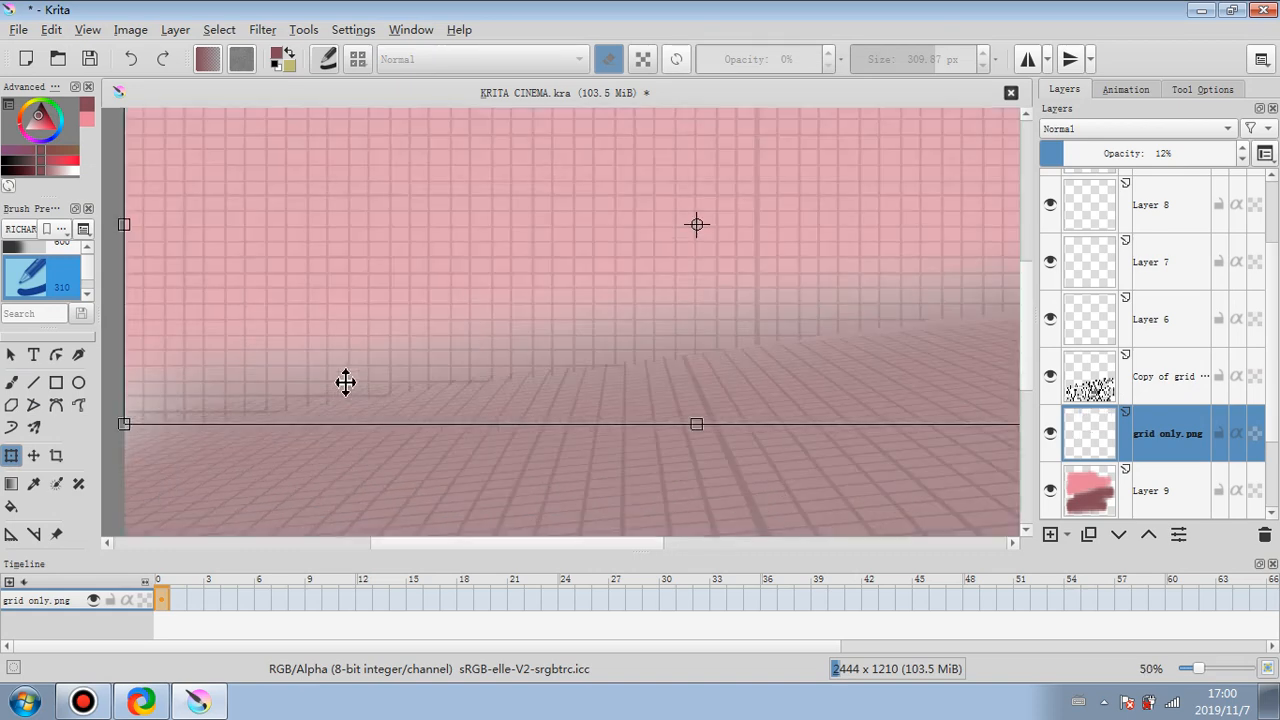
pyautogui.click(220, 30)
pyautogui.click(220, 30)
pyautogui.click(1175, 497)
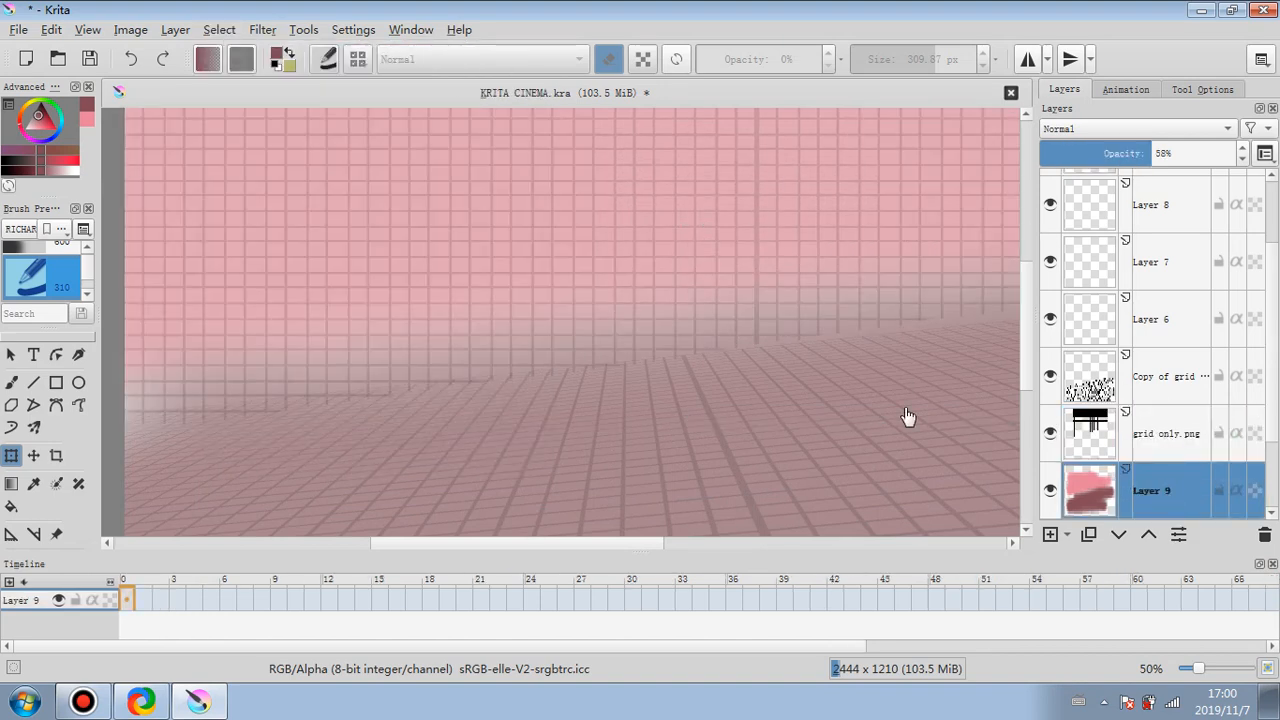
pyautogui.scroll(-2, 906, 420)
pyautogui.moveTo(806, 398); pyautogui.dragTo(507, 396)
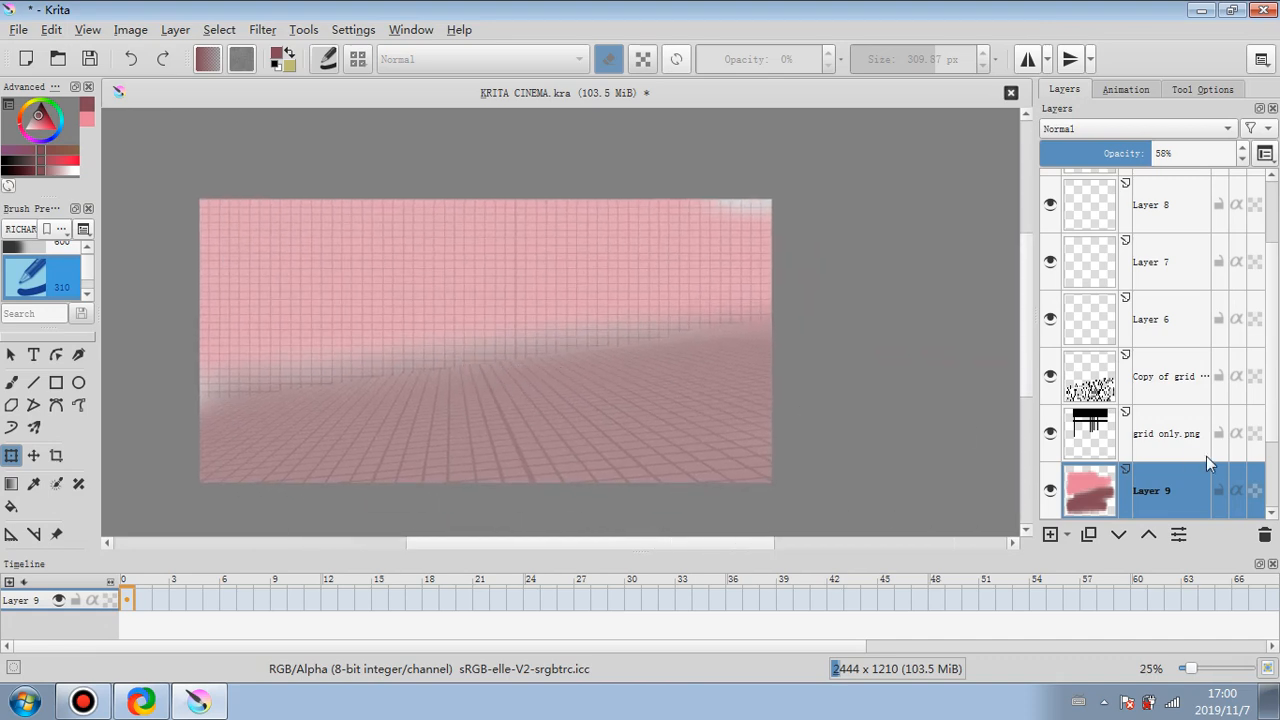
# - Raise both the perspective grid copy and the grid only.png layer to 100% opacity
pyautogui.click(1172, 389)
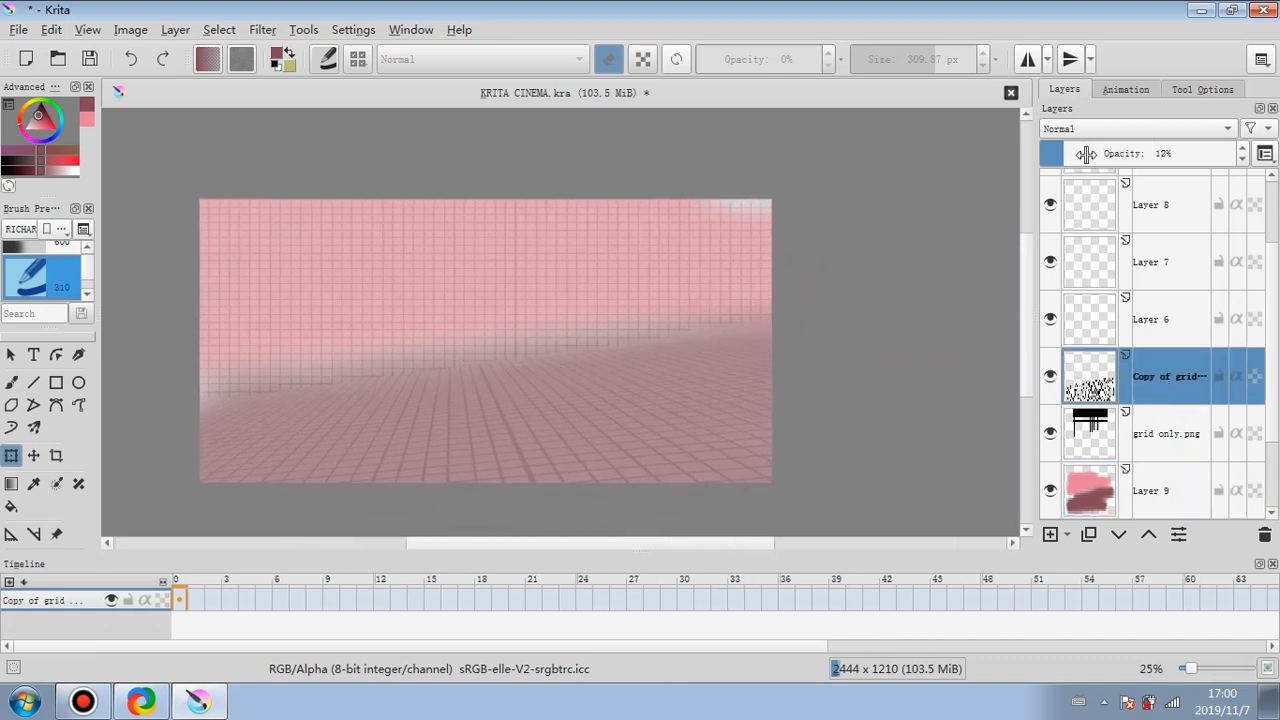
pyautogui.moveTo(1086, 155); pyautogui.dragTo(1240, 167)
pyautogui.click(1162, 432)
pyautogui.moveTo(1119, 140); pyautogui.dragTo(1270, 166)
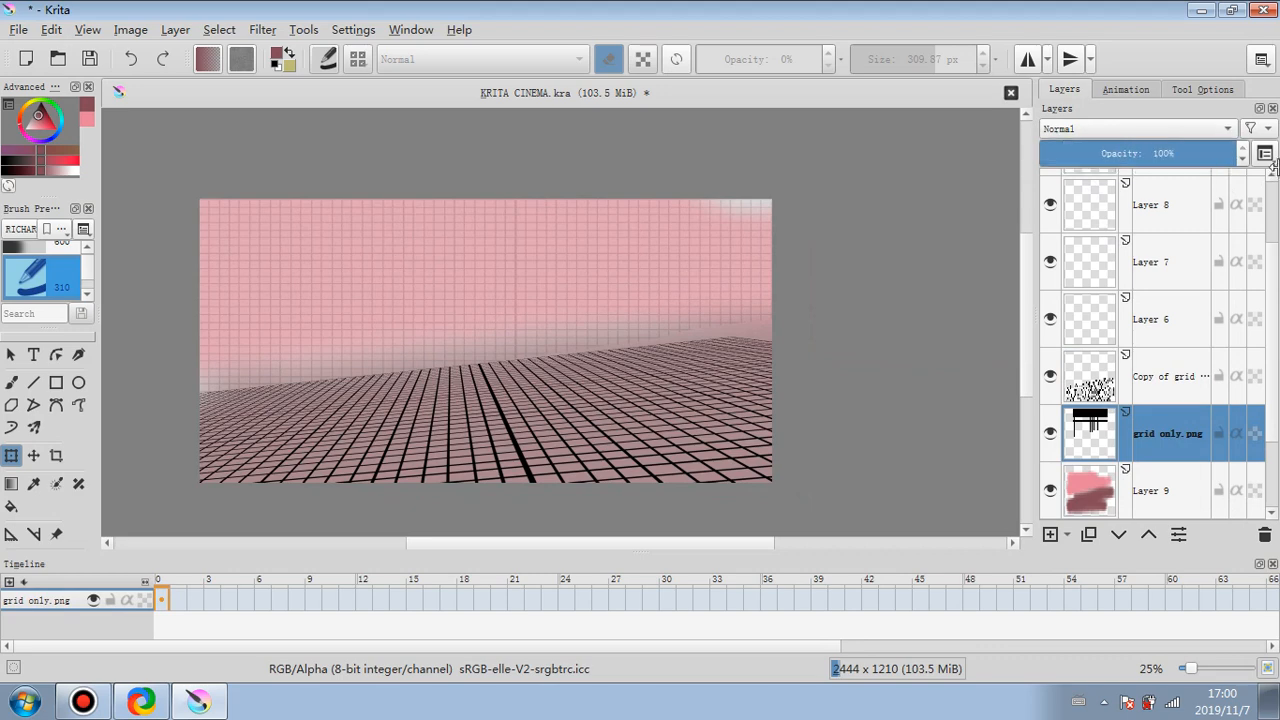
# - Merge the perspective grid copy into the grid only.png layer below and set the merged layer's opacity to 16%
pyautogui.click(1140, 390)
pyautogui.rightClick(1142, 380)
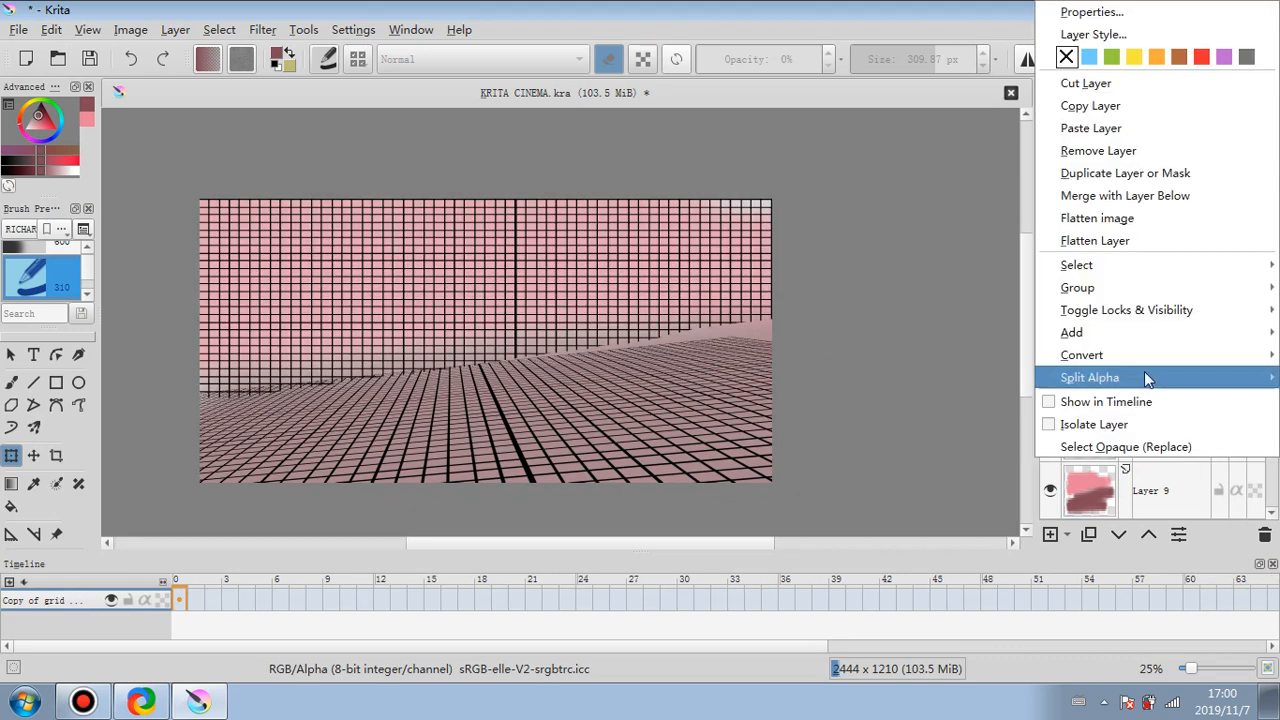
pyautogui.click(1158, 200)
pyautogui.moveTo(1168, 154); pyautogui.dragTo(1072, 156)
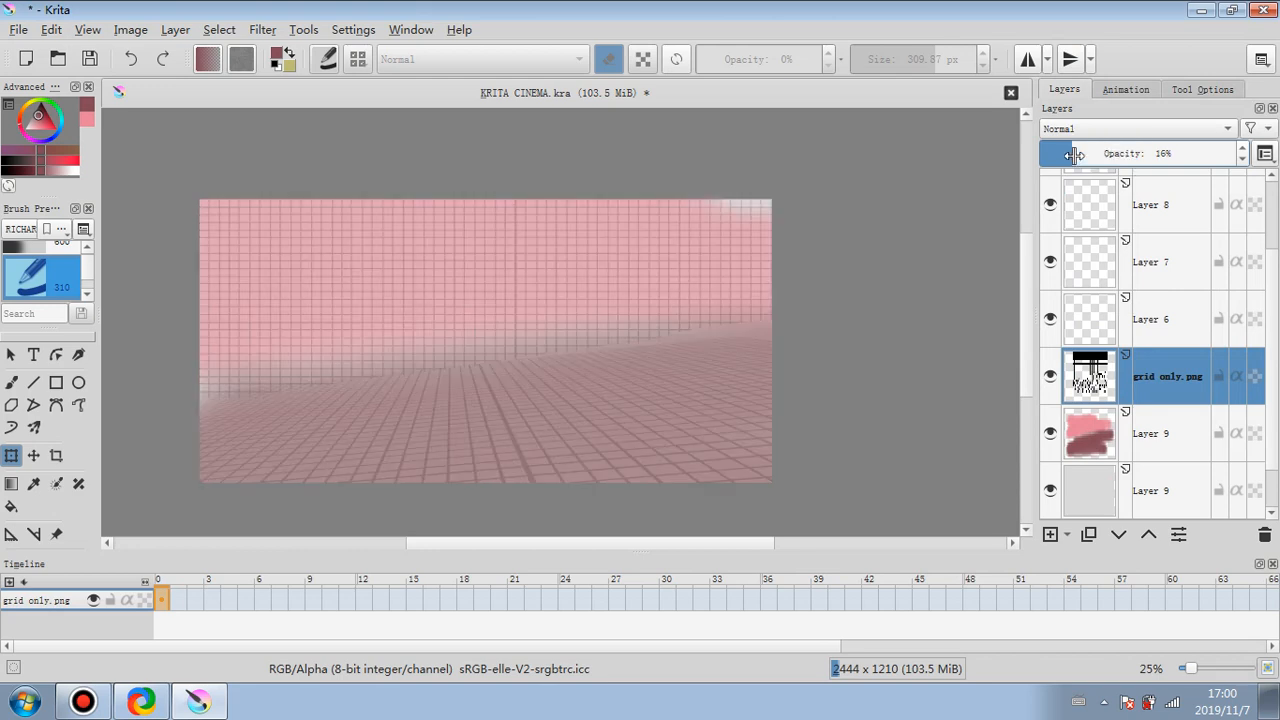
# - Compare fainter settings for the merged grid only.png layer and set its opacity to 13%
pyautogui.scroll(1, 683, 411)
pyautogui.moveTo(727, 415); pyautogui.dragTo(802, 415)
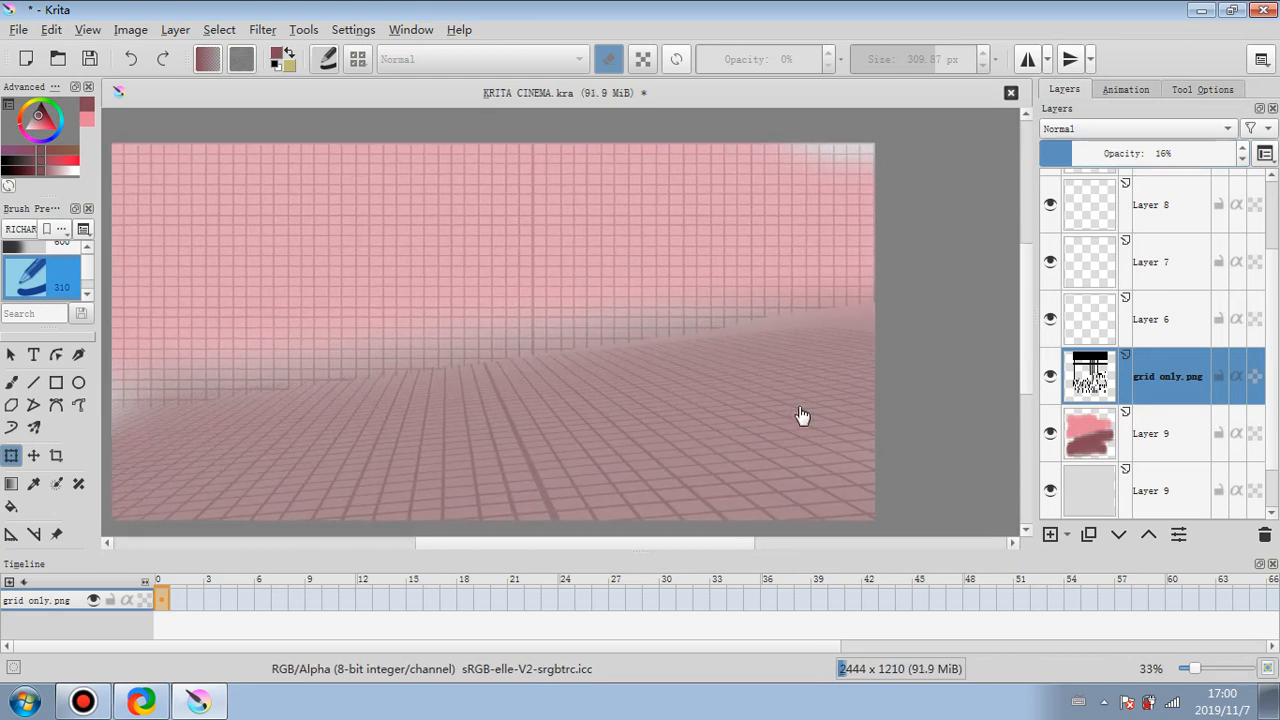
pyautogui.click(1175, 339)
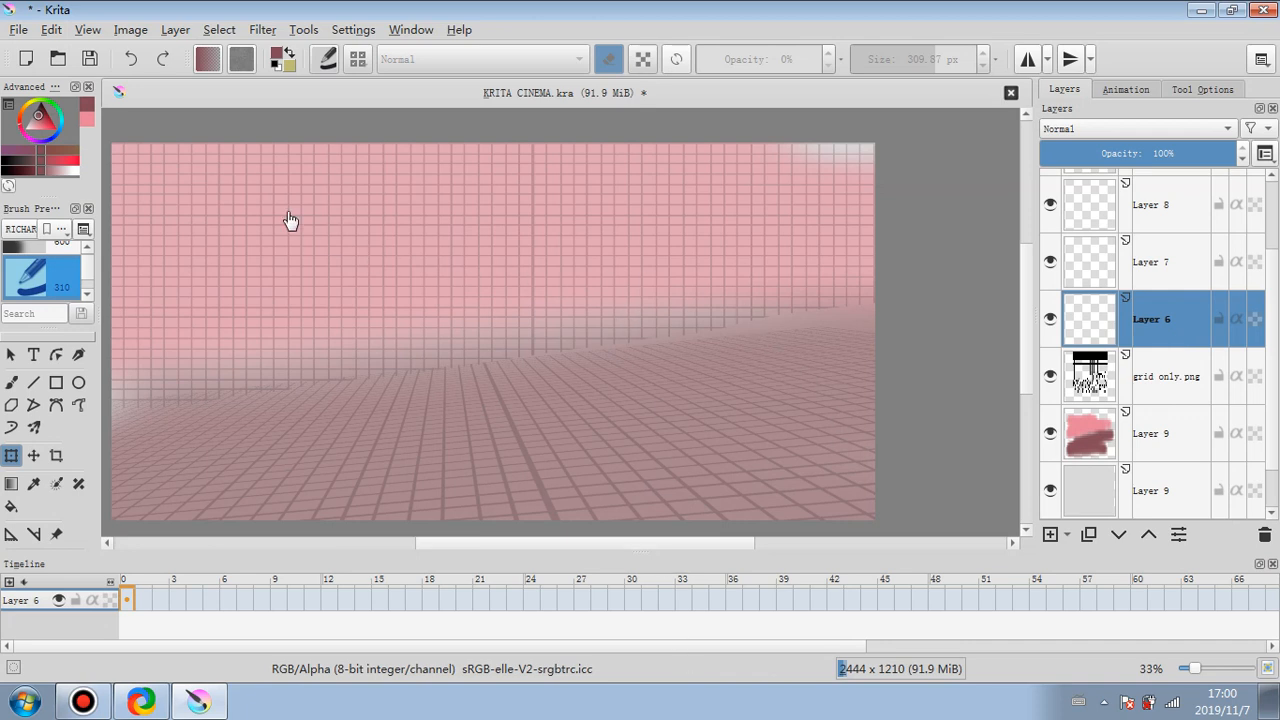
pyautogui.click(1147, 366)
pyautogui.click(1056, 154)
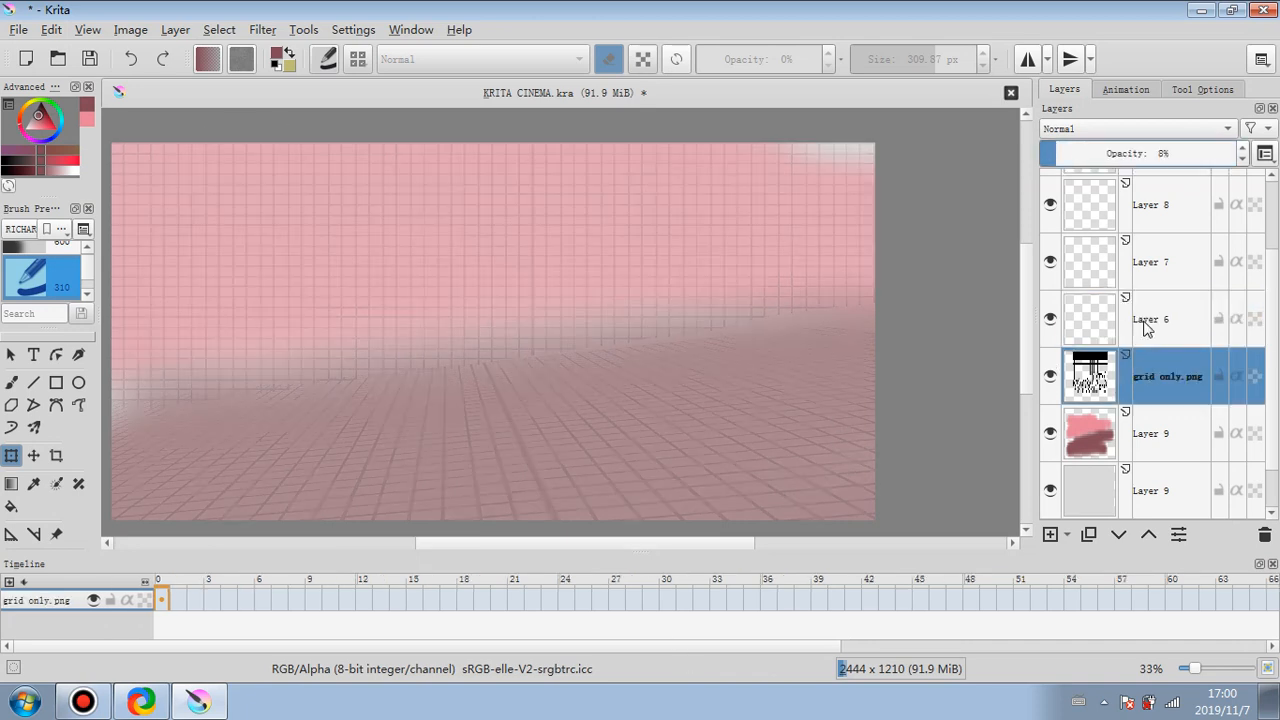
pyautogui.click(1147, 324)
pyautogui.click(1158, 388)
pyautogui.moveTo(1066, 155); pyautogui.dragTo(1094, 214)
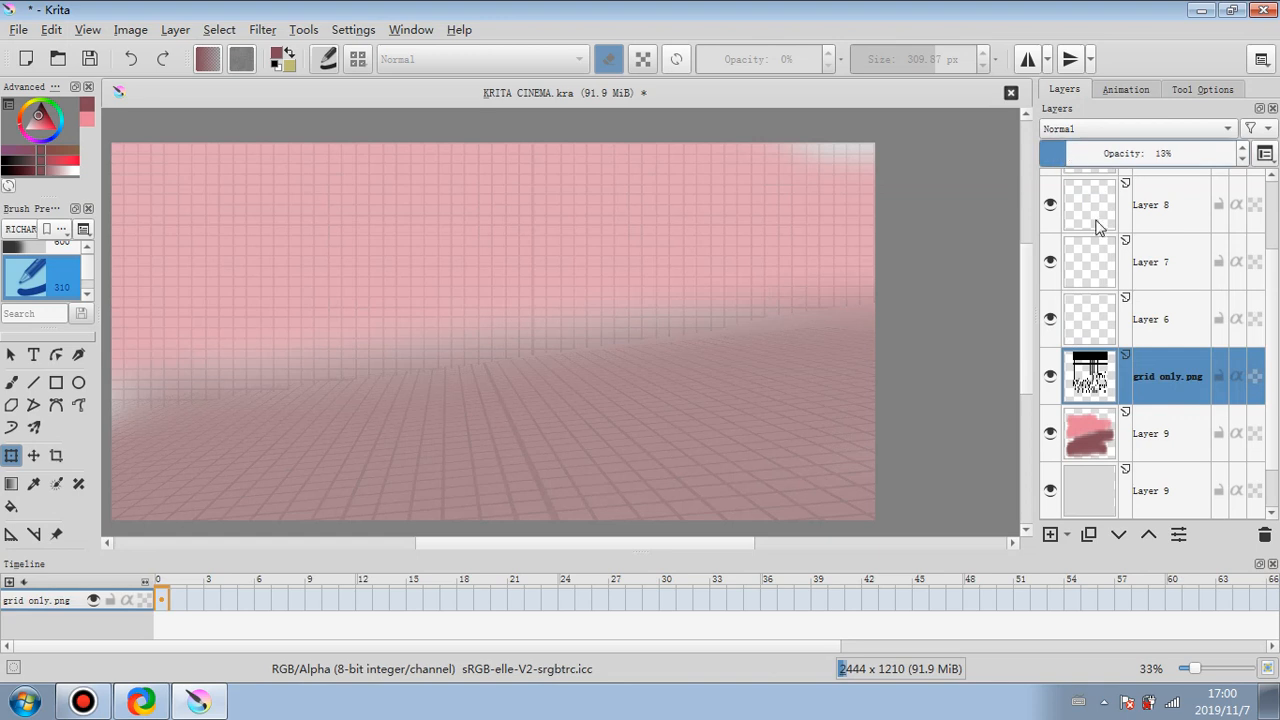
# - On Layer 6, set up the Freehand Brush with a dark maroon colour, eraser mode off and a size of 3.41 px
pyautogui.click(1160, 318)
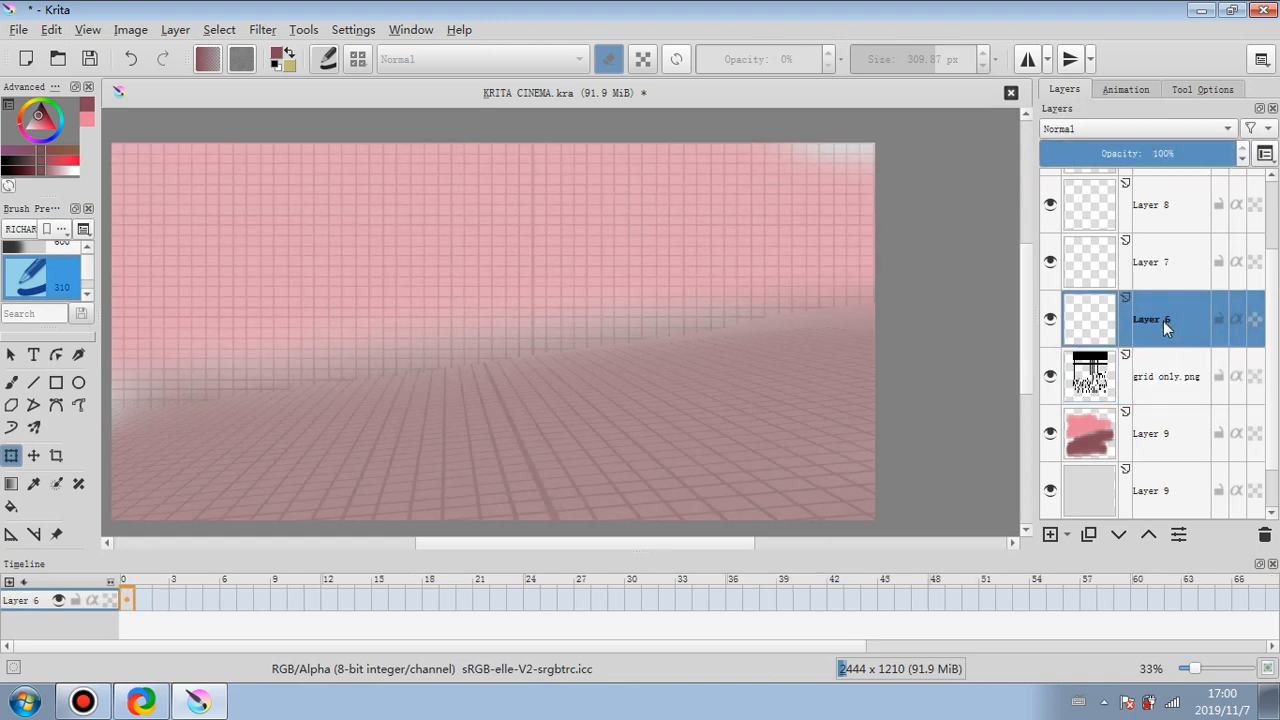
pyautogui.click(41, 110)
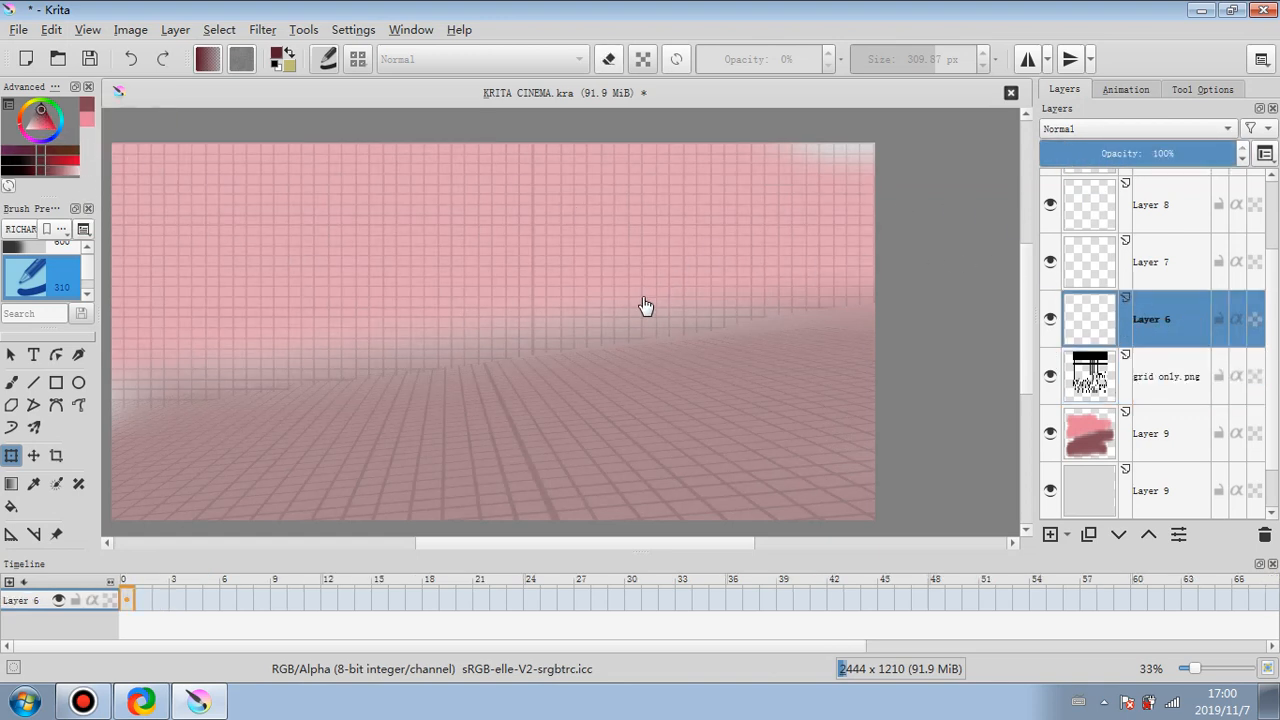
pyautogui.click(12, 382)
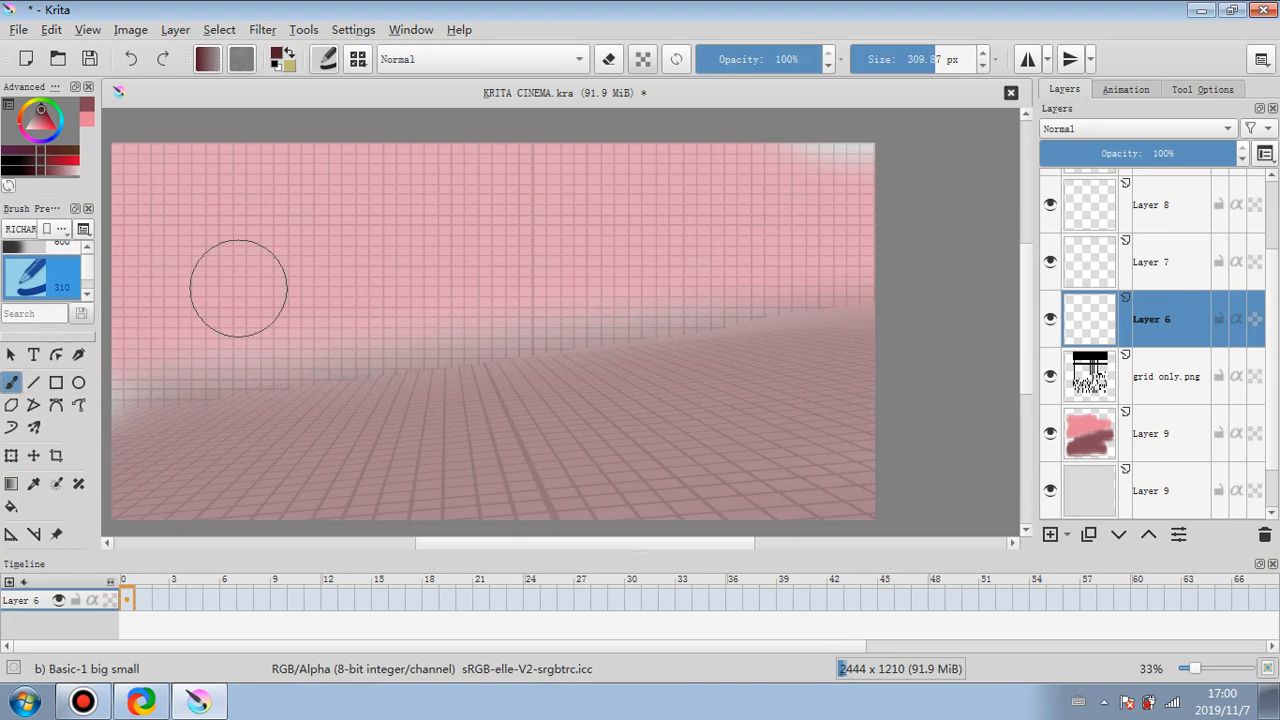
pyautogui.moveTo(925, 62); pyautogui.dragTo(880, 61)
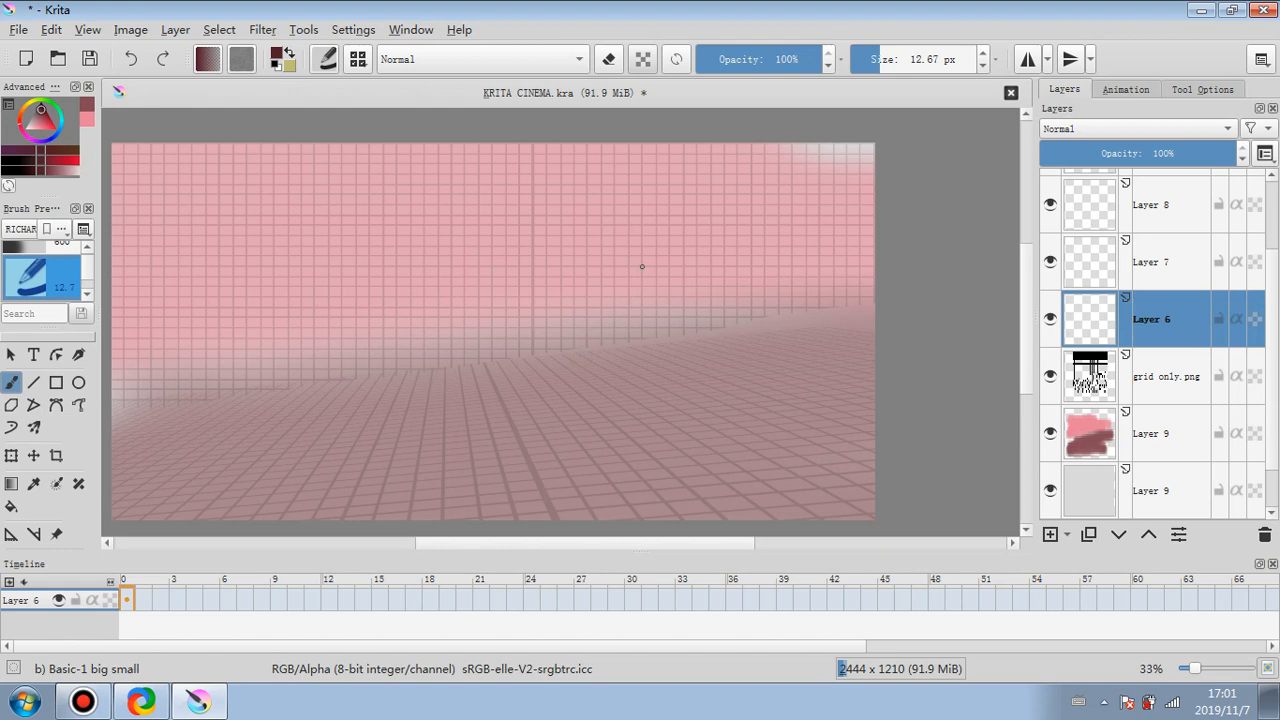
pyautogui.click(862, 60)
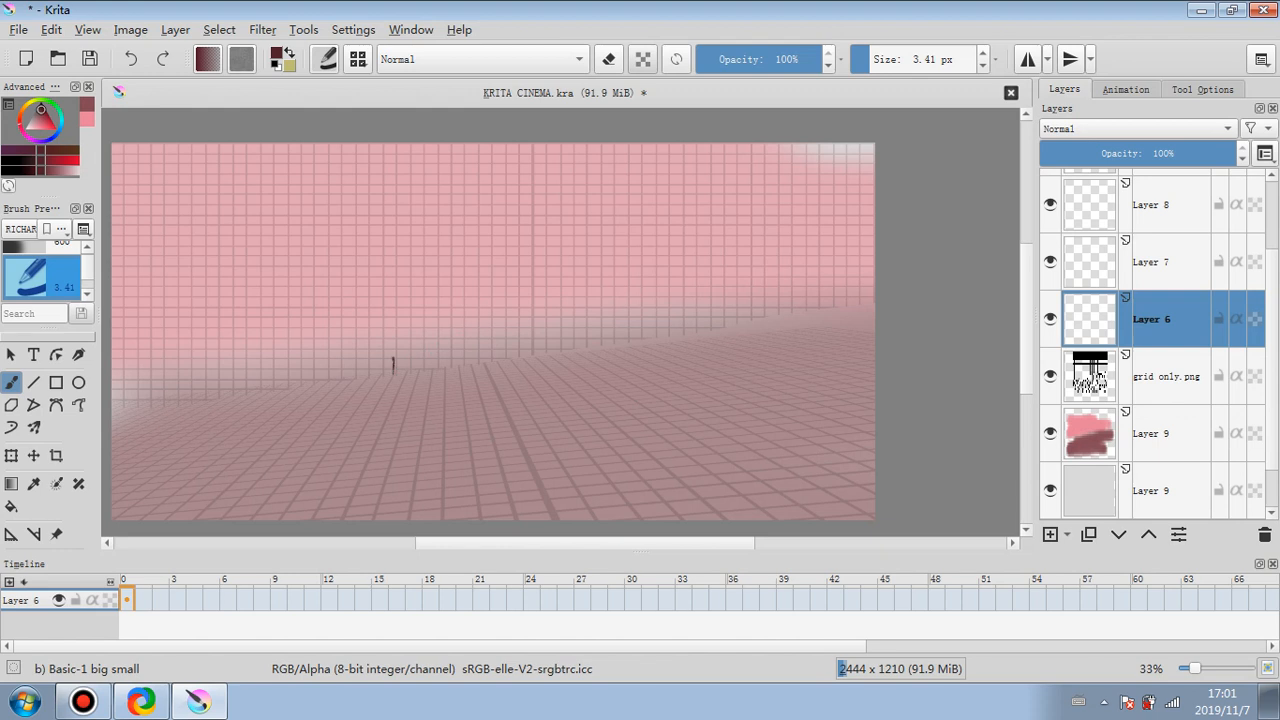
# - Sketch a stack of narrowing steps on the horizon left of centre, with a slanted line beside them
pyautogui.moveTo(393, 356); pyautogui.dragTo(478, 355)
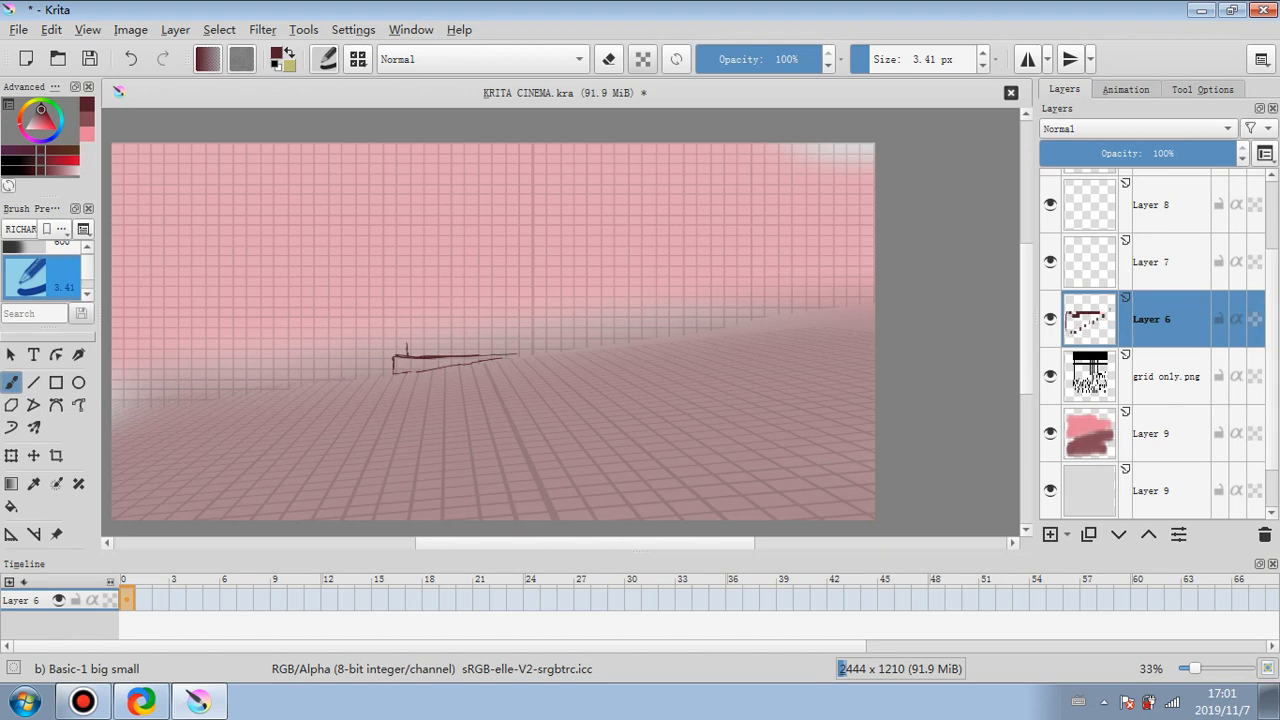
pyautogui.moveTo(408, 341); pyautogui.dragTo(460, 341)
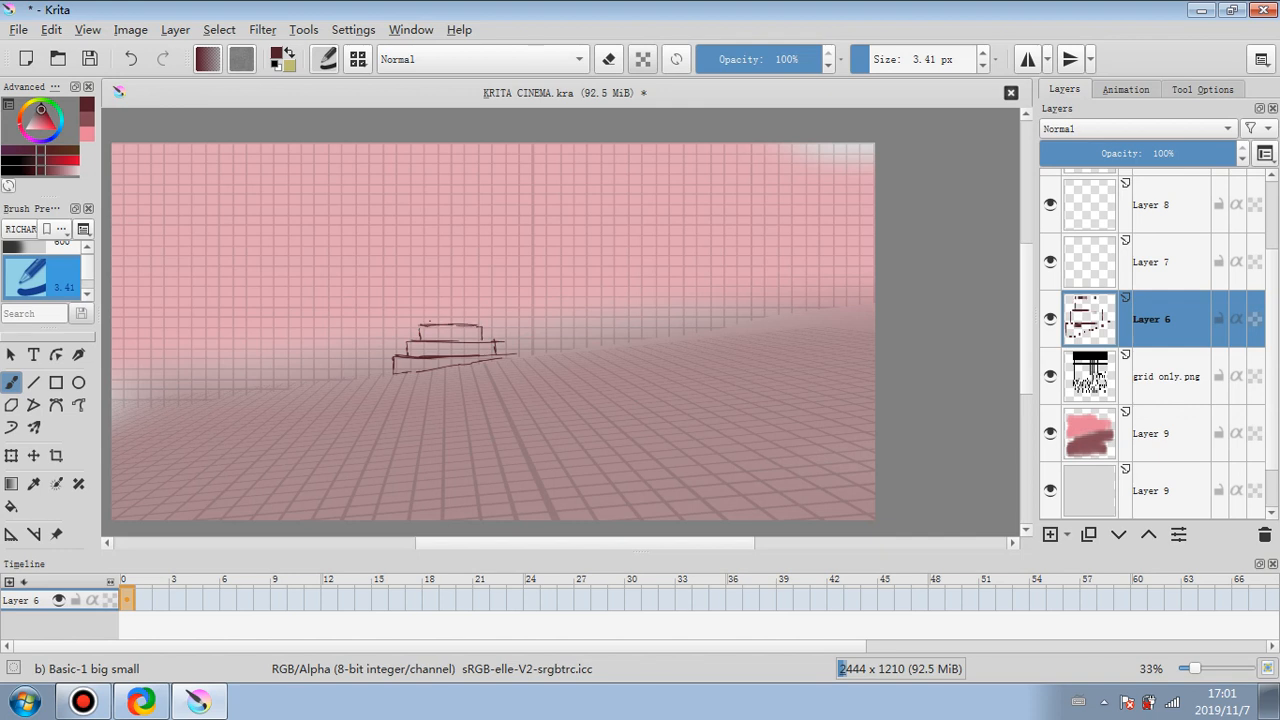
pyautogui.moveTo(440, 312); pyautogui.dragTo(472, 312)
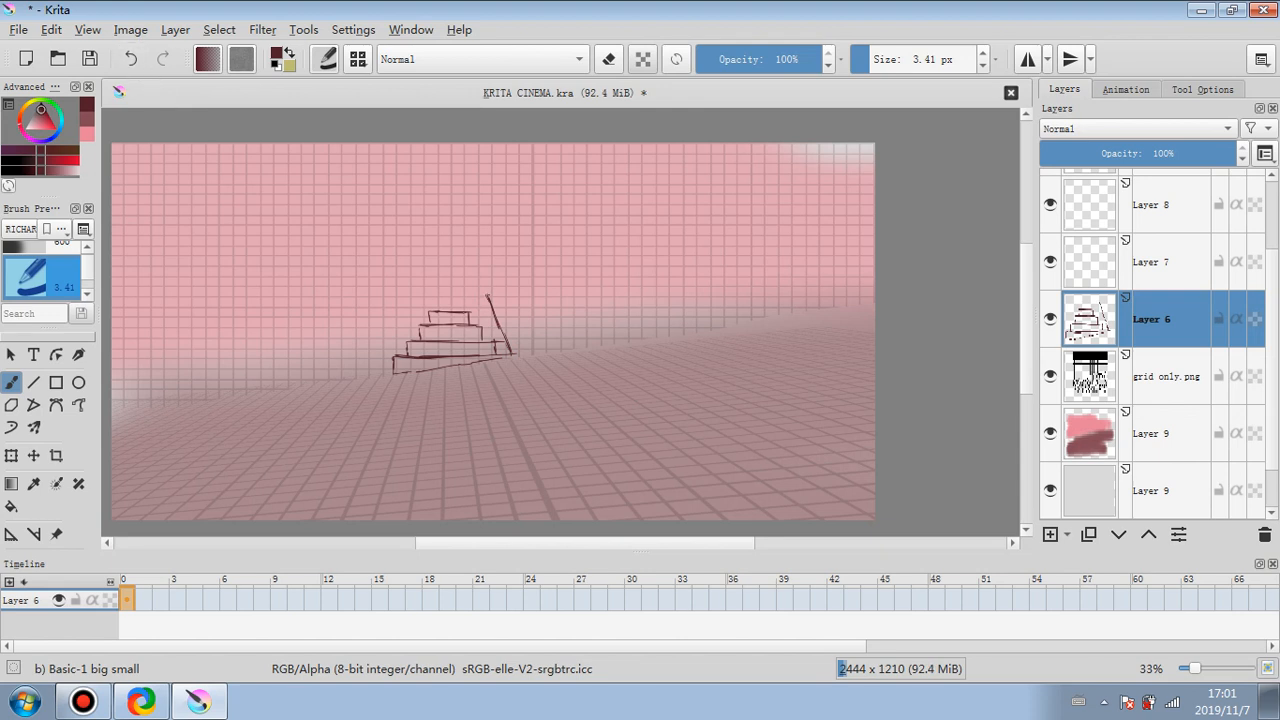
# - Sketch a horizontal beam from the top of the slanted line to a tall upright post, reinforcing the post at 8.37 px
pyautogui.moveTo(570, 296); pyautogui.dragTo(655, 298)
pyautogui.moveTo(524, 294); pyautogui.dragTo(610, 290)
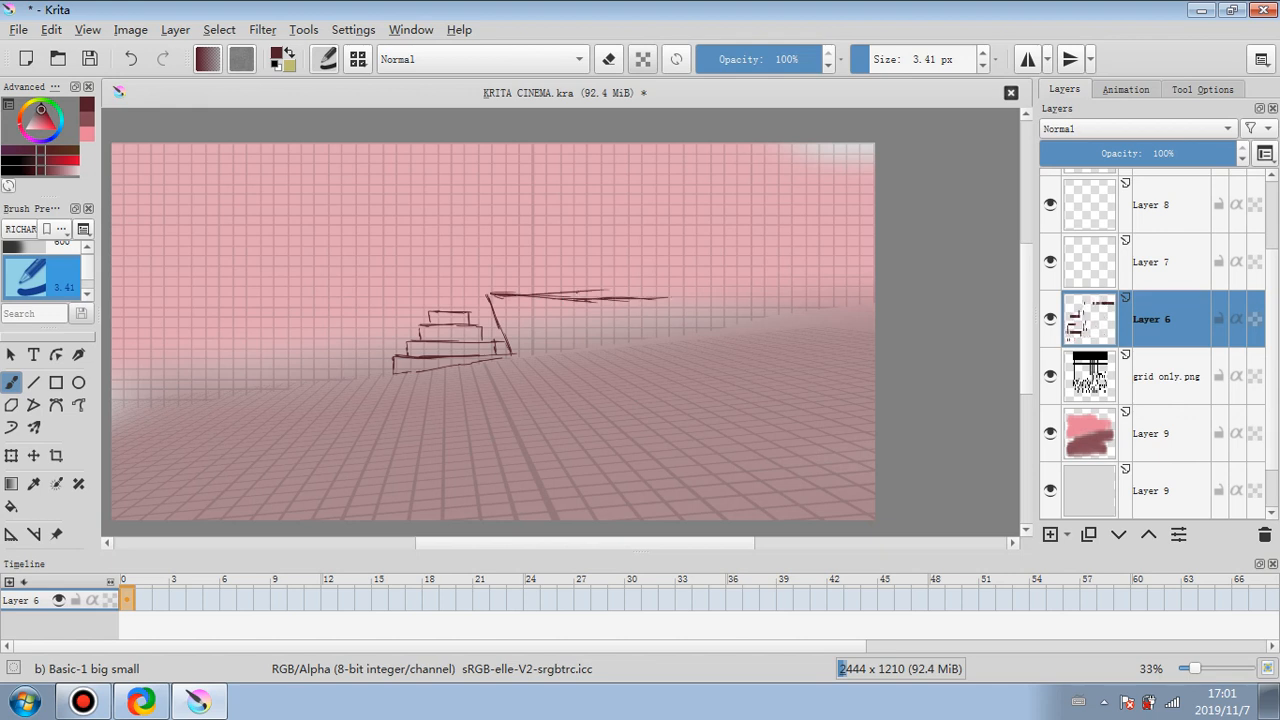
pyautogui.moveTo(672, 208); pyautogui.dragTo(660, 340)
pyautogui.moveTo(677, 185); pyautogui.dragTo(663, 322)
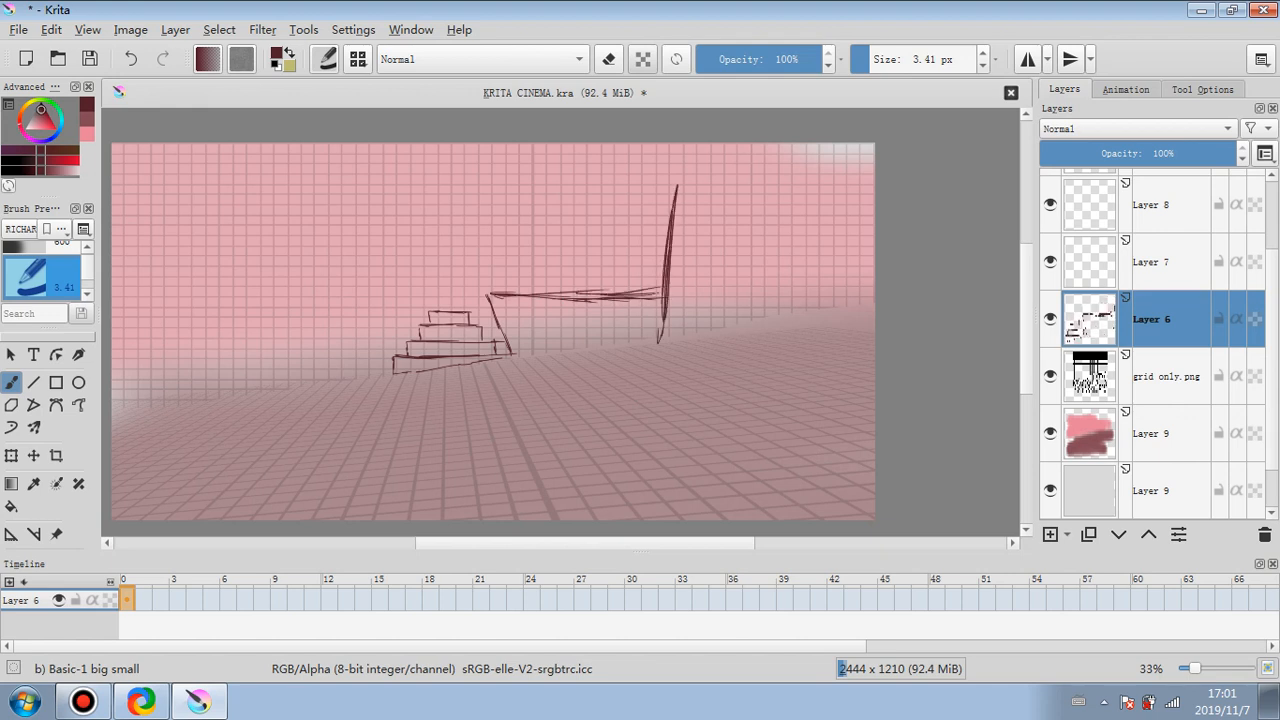
pyautogui.moveTo(859, 59); pyautogui.dragTo(875, 59)
pyautogui.moveTo(675, 188); pyautogui.dragTo(663, 286)
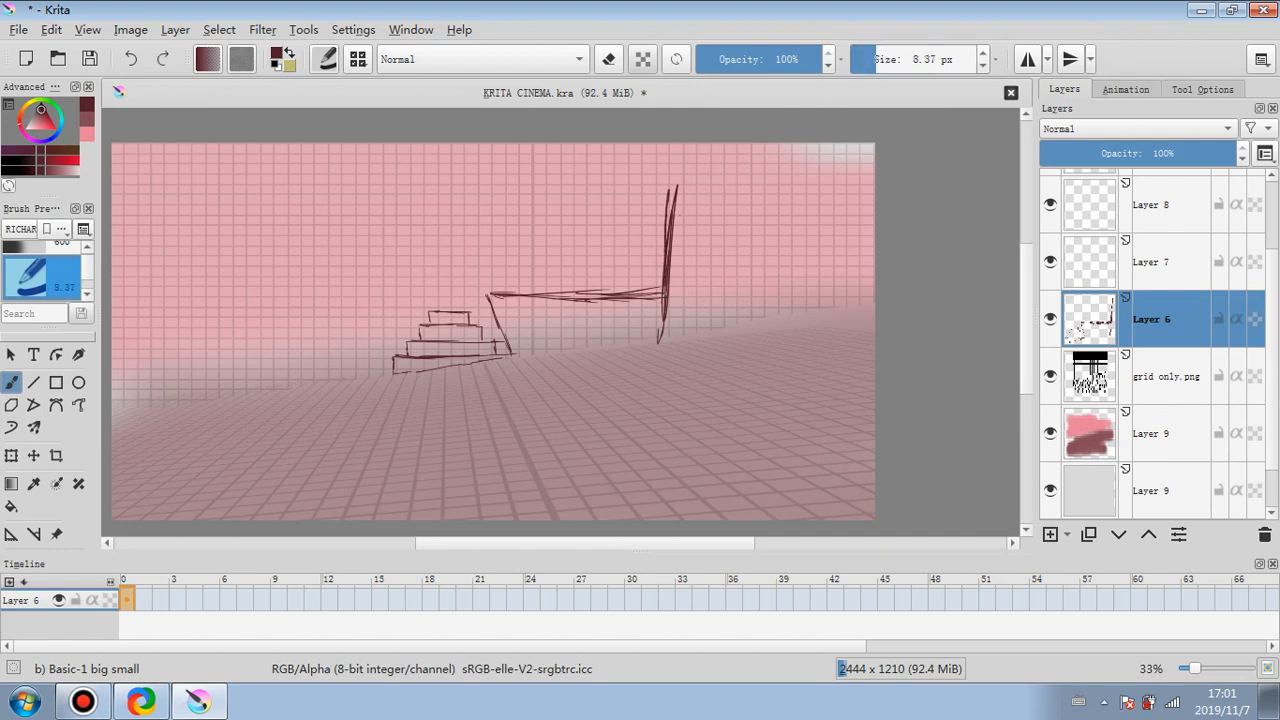
# - Lower Layer 6's opacity to 81% and thicken the horizontal beam and slanted line with a 33.80 px brush
pyautogui.click(1200, 153)
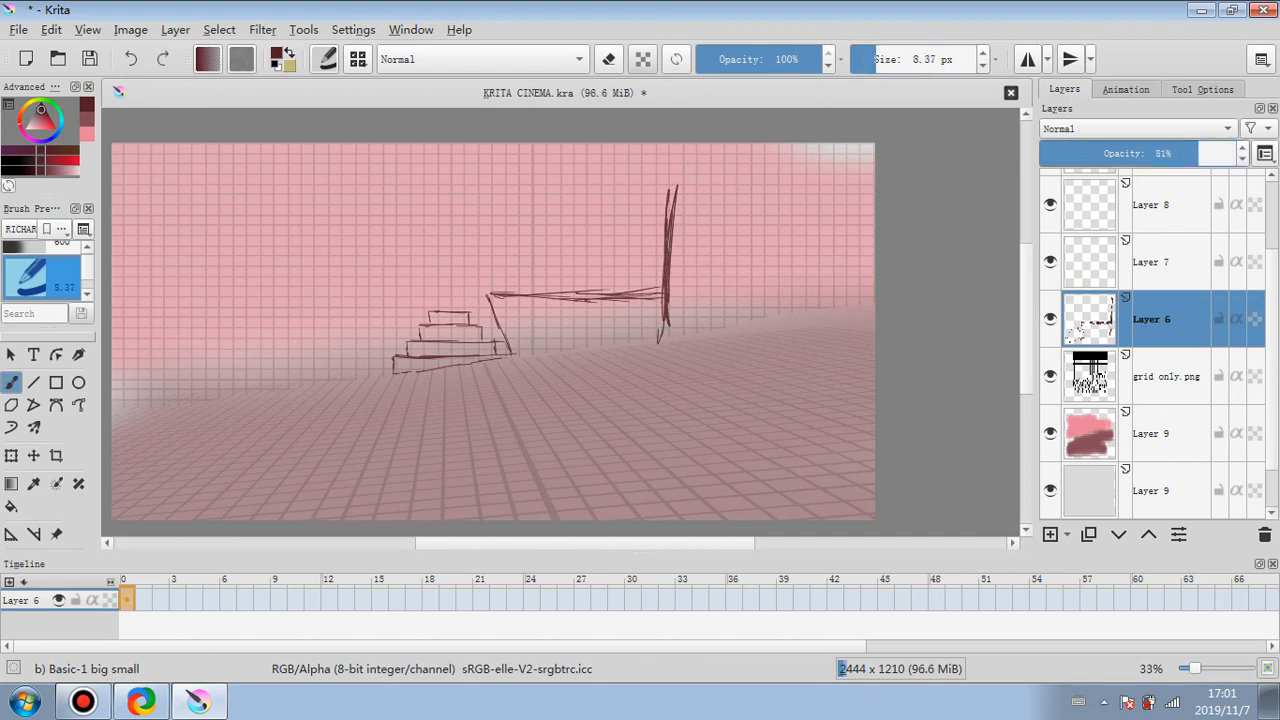
pyautogui.click(896, 59)
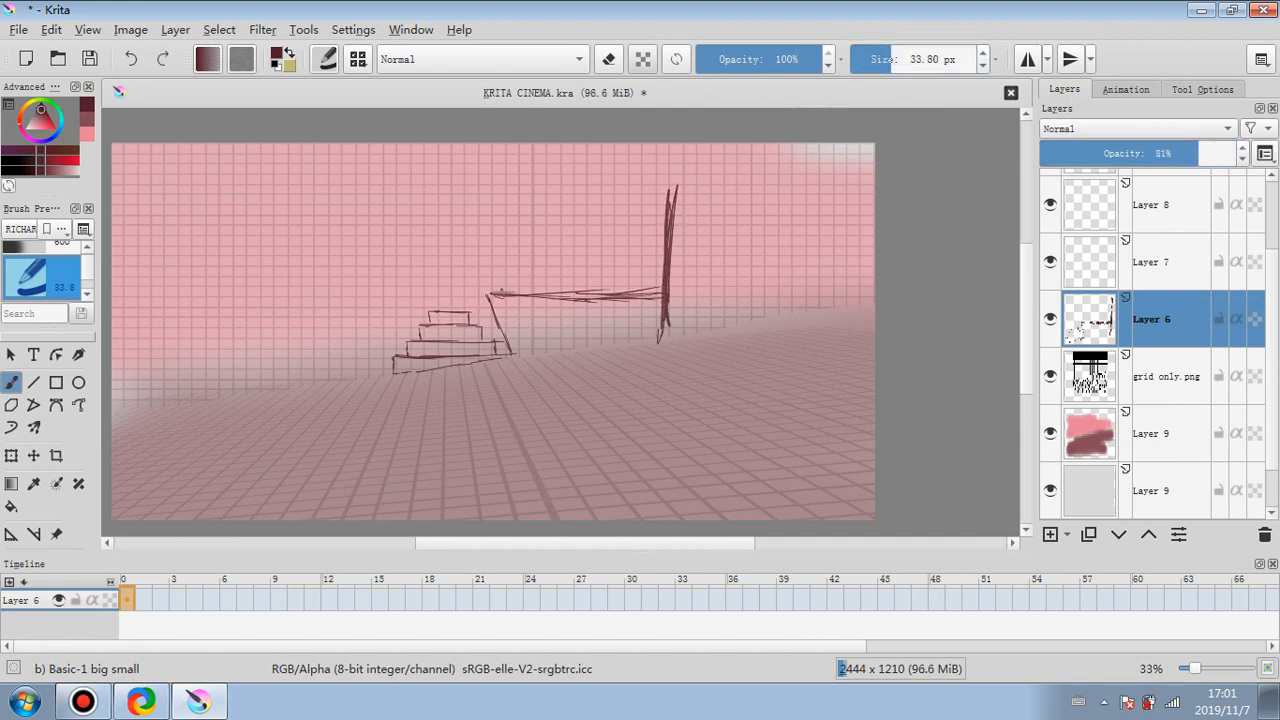
pyautogui.moveTo(497, 293); pyautogui.dragTo(611, 292)
pyautogui.moveTo(503, 298); pyautogui.dragTo(509, 346)
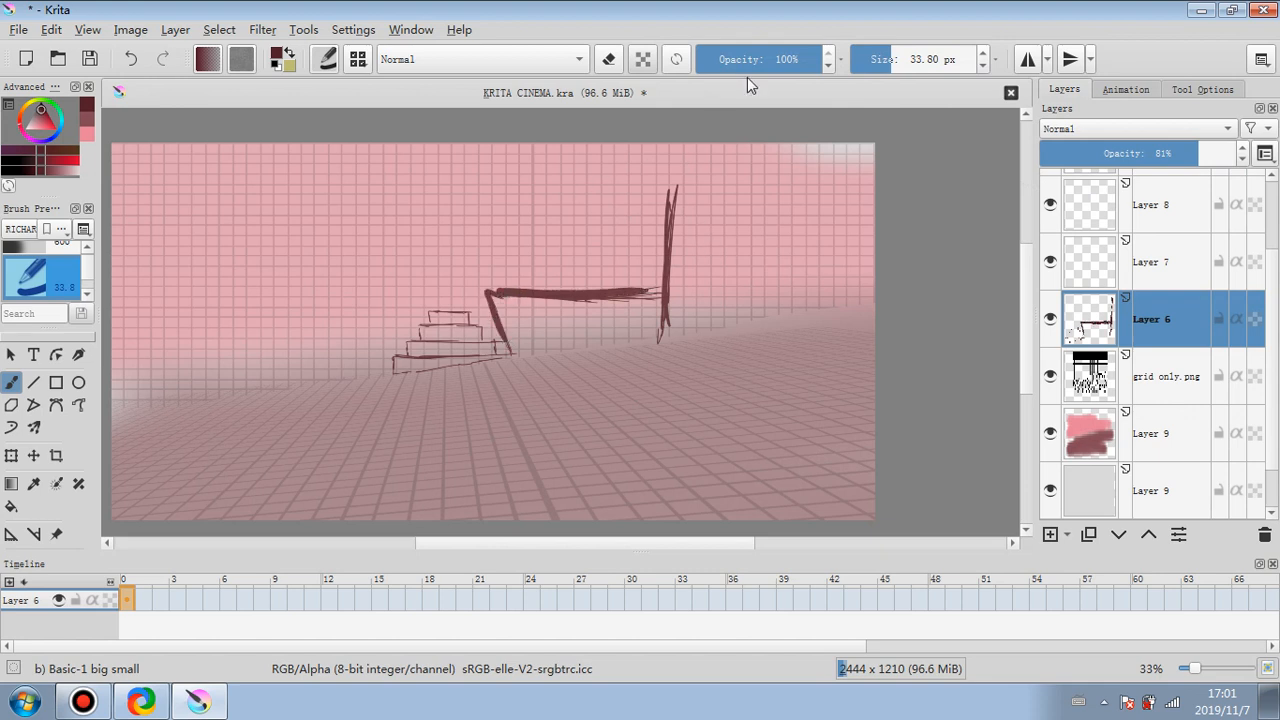
# - With a 12.67 px brush, darken the tall post and sketch a double-line ledge with slanted uprights rising from it to the canvas's upper edge
pyautogui.click(880, 62)
pyautogui.moveTo(672, 184); pyautogui.dragTo(663, 260)
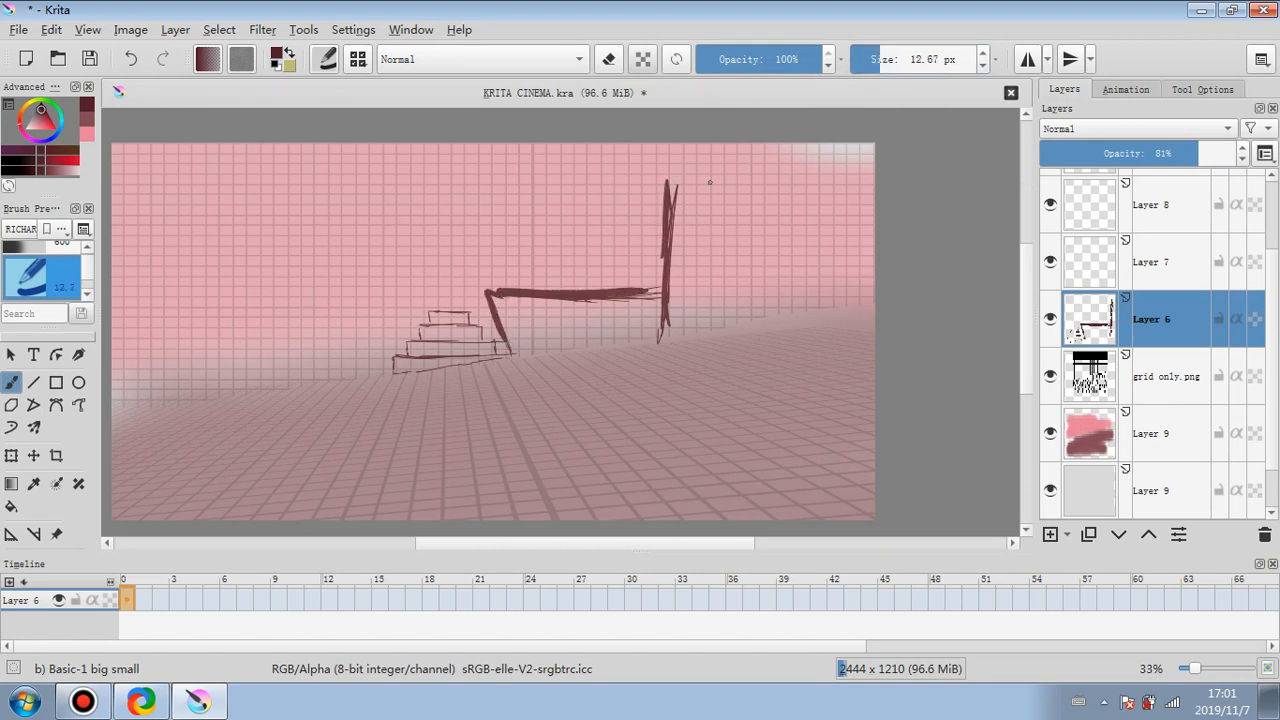
pyautogui.moveTo(652, 183)
pyautogui.mouseDown()
pyautogui.moveTo(702, 205)
pyautogui.moveTo(872, 205)
pyautogui.mouseUp()
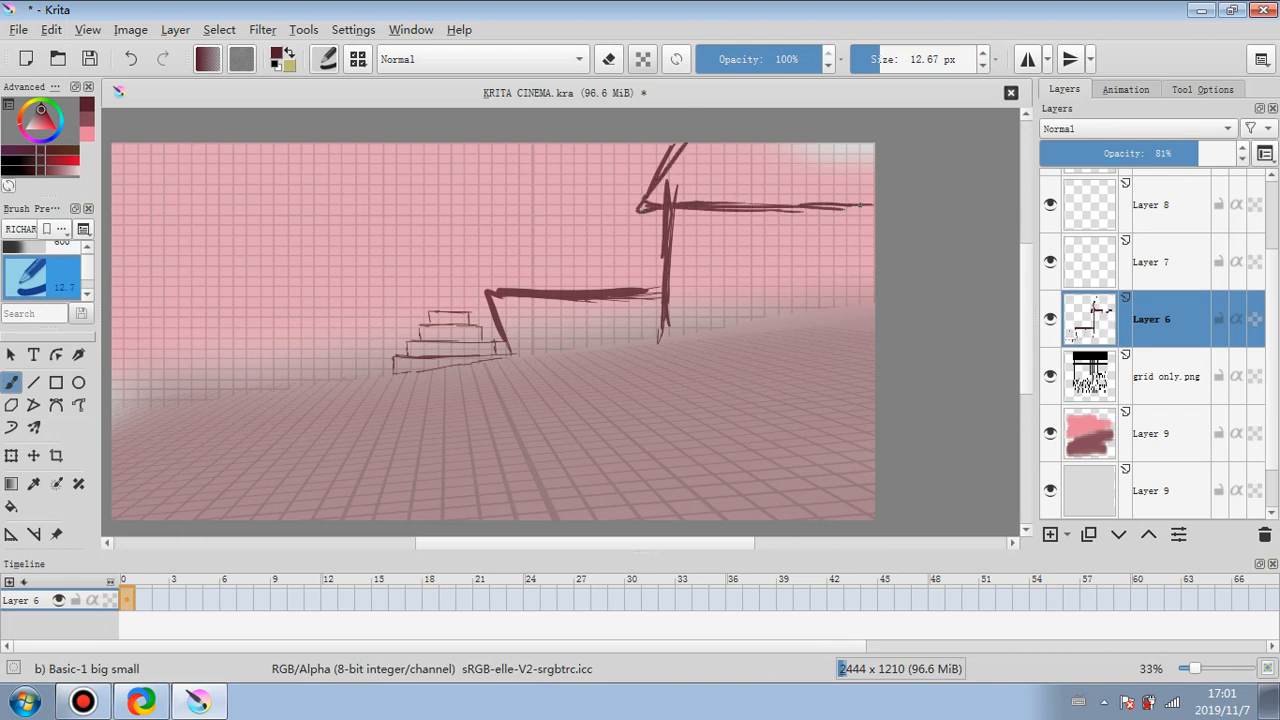
pyautogui.moveTo(643, 216)
pyautogui.mouseDown()
pyautogui.moveTo(708, 231)
pyautogui.moveTo(854, 227)
pyautogui.mouseUp()
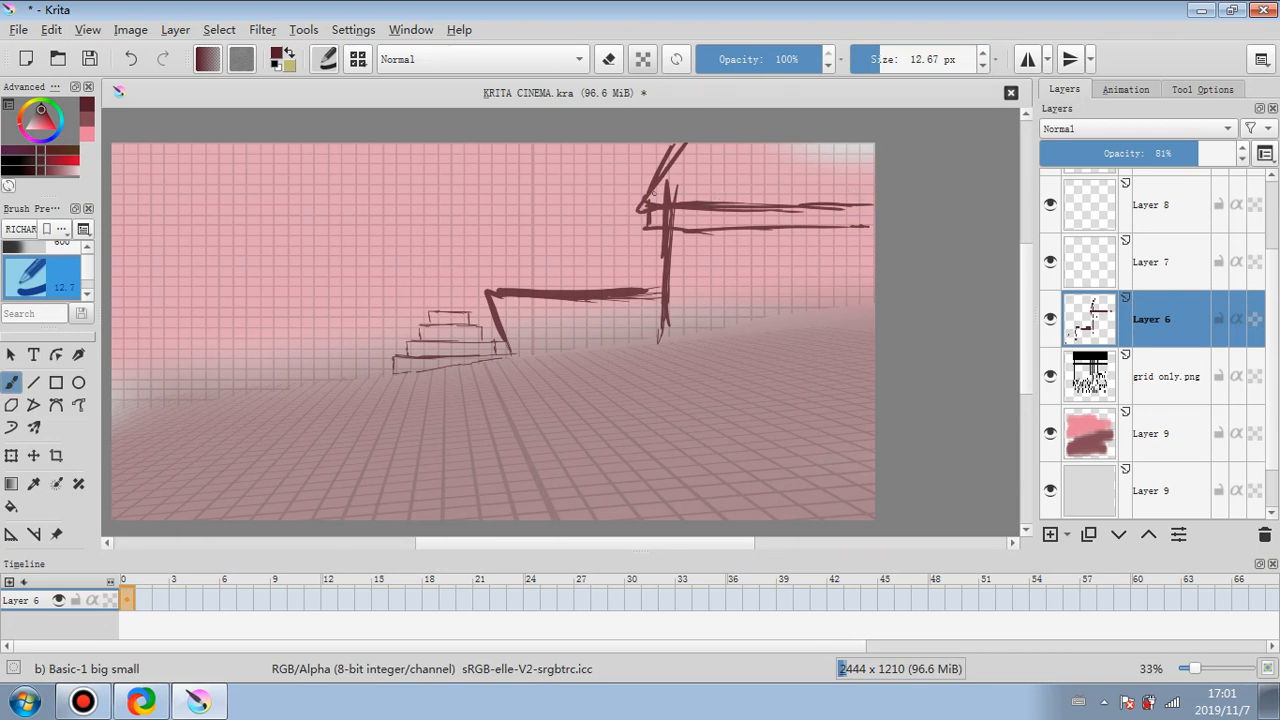
pyautogui.moveTo(770, 226); pyautogui.dragTo(788, 143)
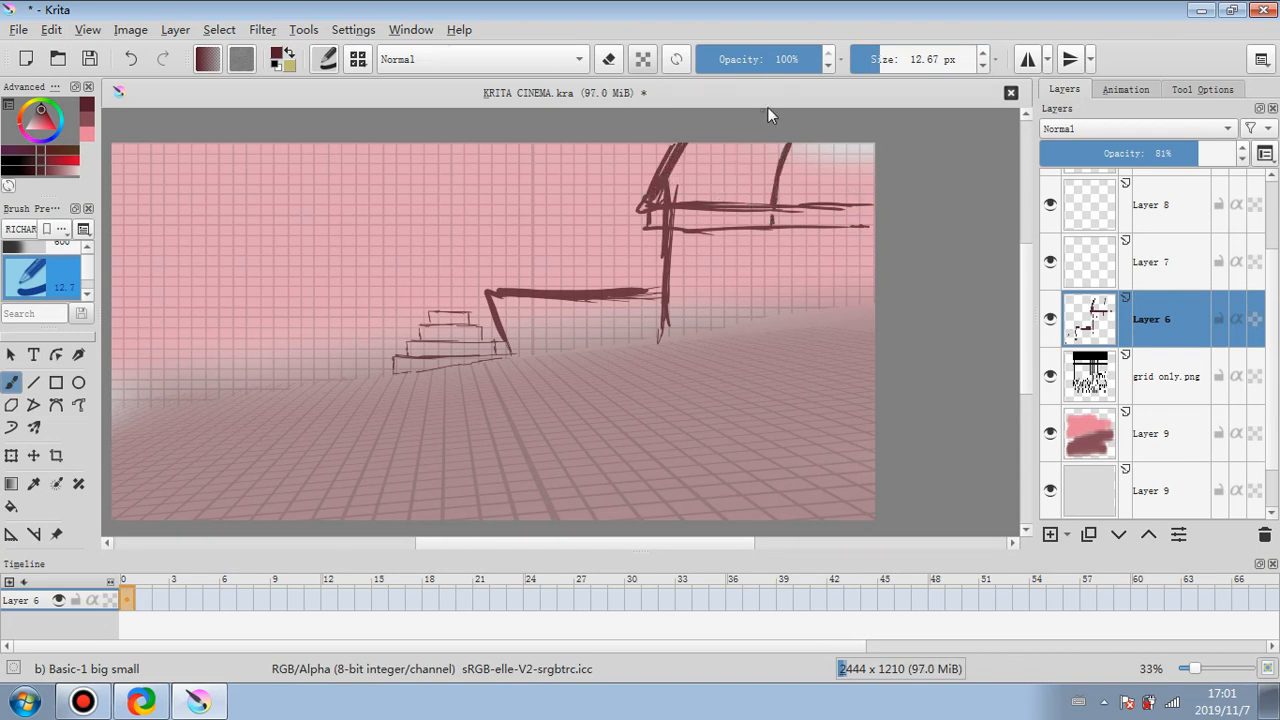
pyautogui.moveTo(770, 206); pyautogui.dragTo(780, 142)
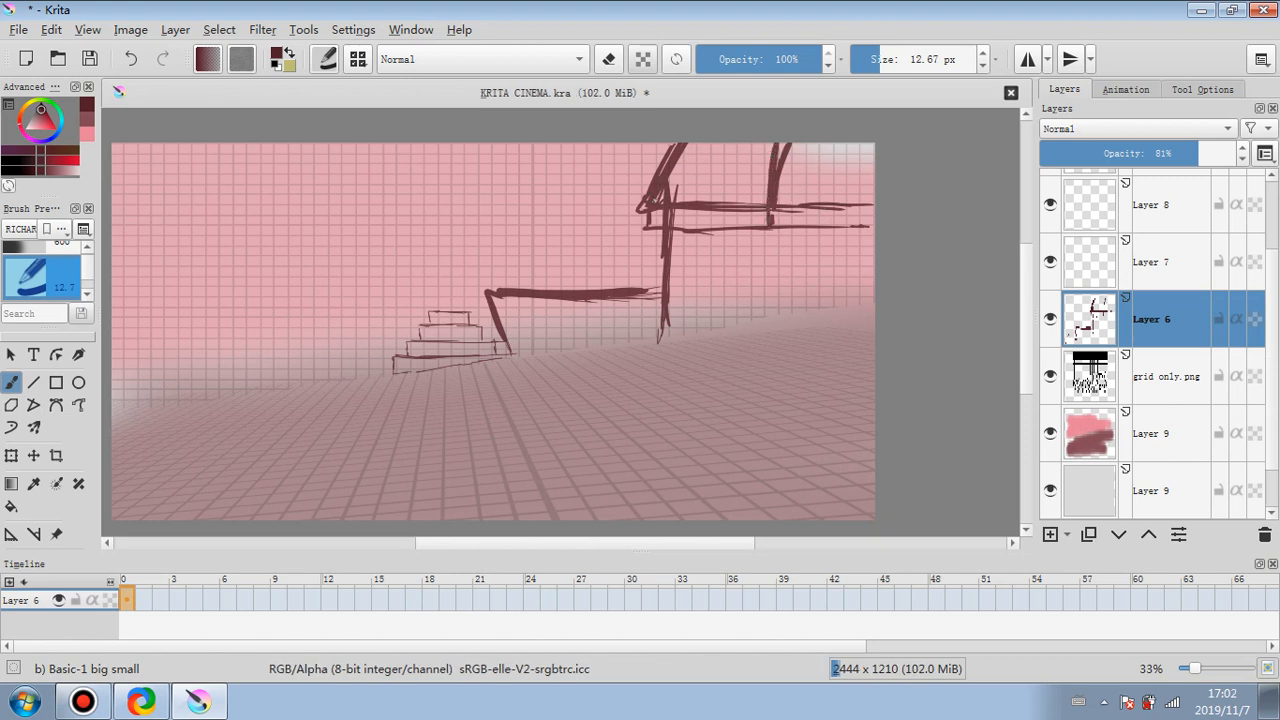
# - Erase the overlapping strokes where the tall post and the first slanted upright cross above the double-line ledge
pyautogui.moveTo(648, 196)
pyautogui.mouseDown()
pyautogui.moveTo(656, 148)
pyautogui.moveTo(670, 162)
pyautogui.moveTo(655, 195)
pyautogui.moveTo(683, 145)
pyautogui.moveTo(672, 215)
pyautogui.mouseUp()
pyautogui.click(609, 62)
pyautogui.click(609, 60)
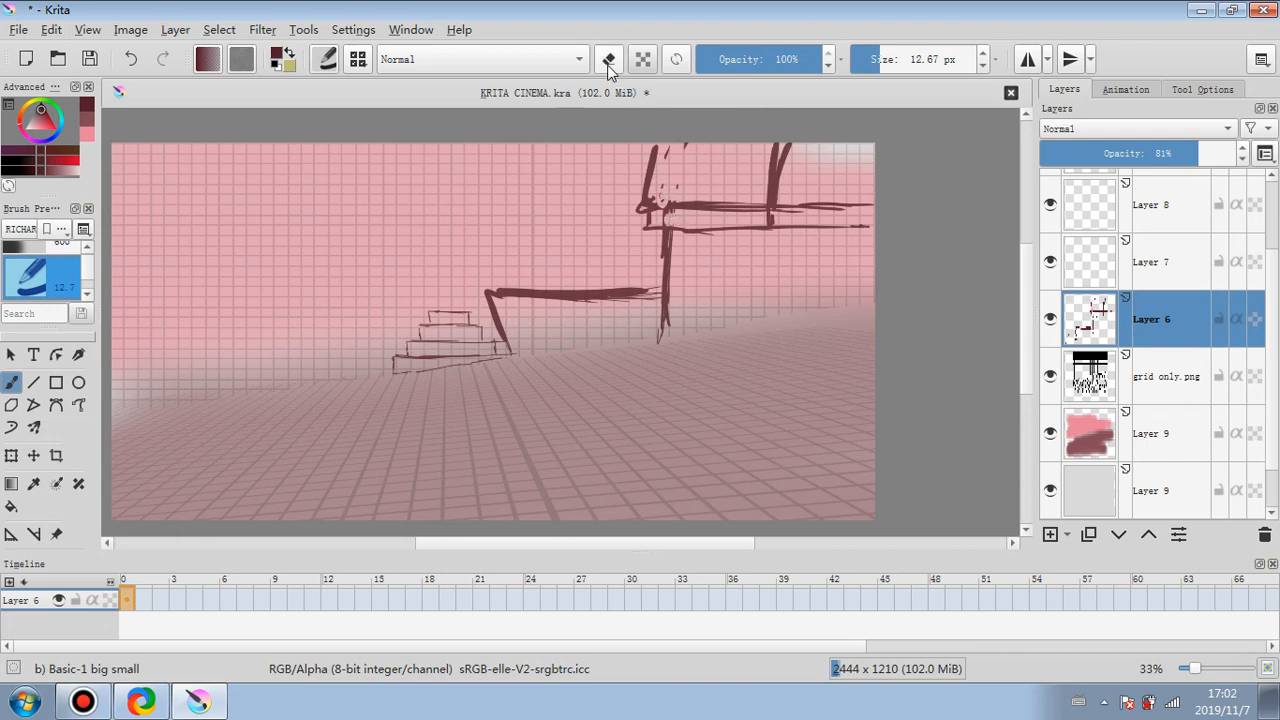
# - Sketch a doorway and a window corner beneath the double-line ledge, and a rising ground line from the steps to the canvas's right edge
pyautogui.moveTo(707, 326)
pyautogui.mouseDown()
pyautogui.moveTo(705, 236)
pyautogui.moveTo(704, 307)
pyautogui.mouseUp()
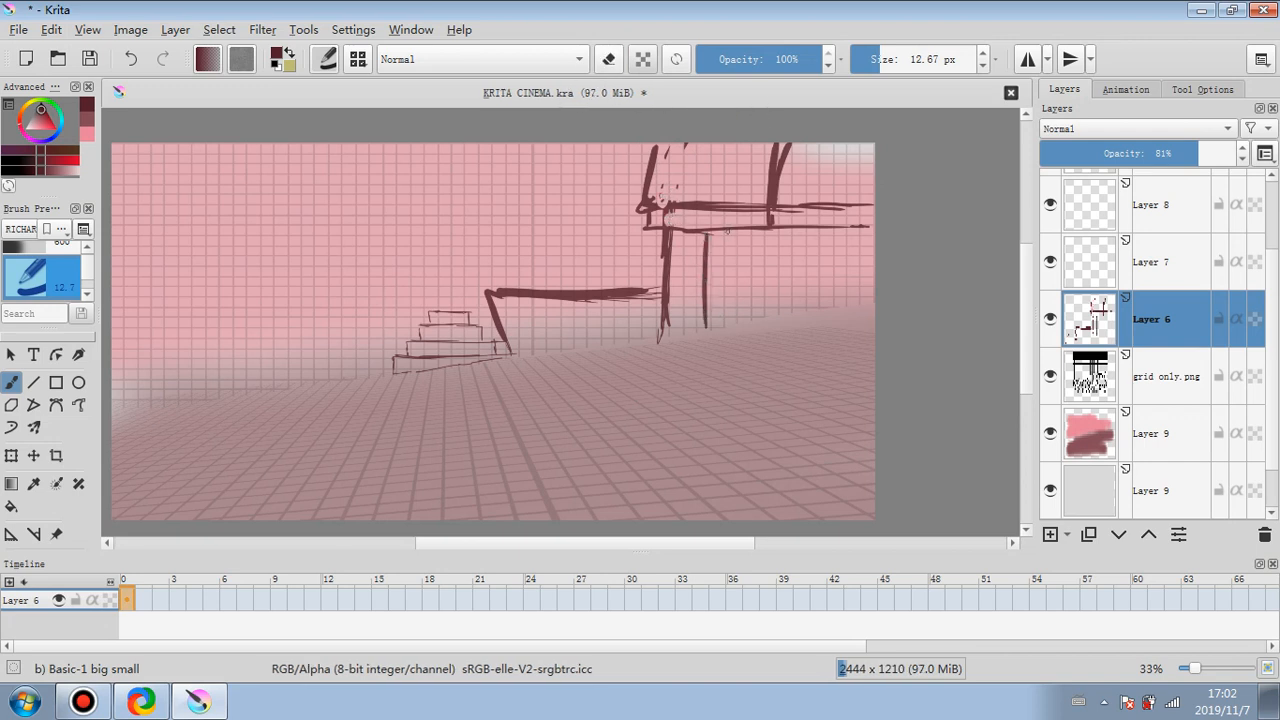
pyautogui.moveTo(710, 240)
pyautogui.mouseDown()
pyautogui.moveTo(807, 228)
pyautogui.moveTo(776, 264)
pyautogui.moveTo(771, 321)
pyautogui.mouseUp()
pyautogui.moveTo(808, 238)
pyautogui.mouseDown()
pyautogui.moveTo(868, 237)
pyautogui.moveTo(796, 302)
pyautogui.moveTo(864, 296)
pyautogui.moveTo(817, 298)
pyautogui.mouseUp()
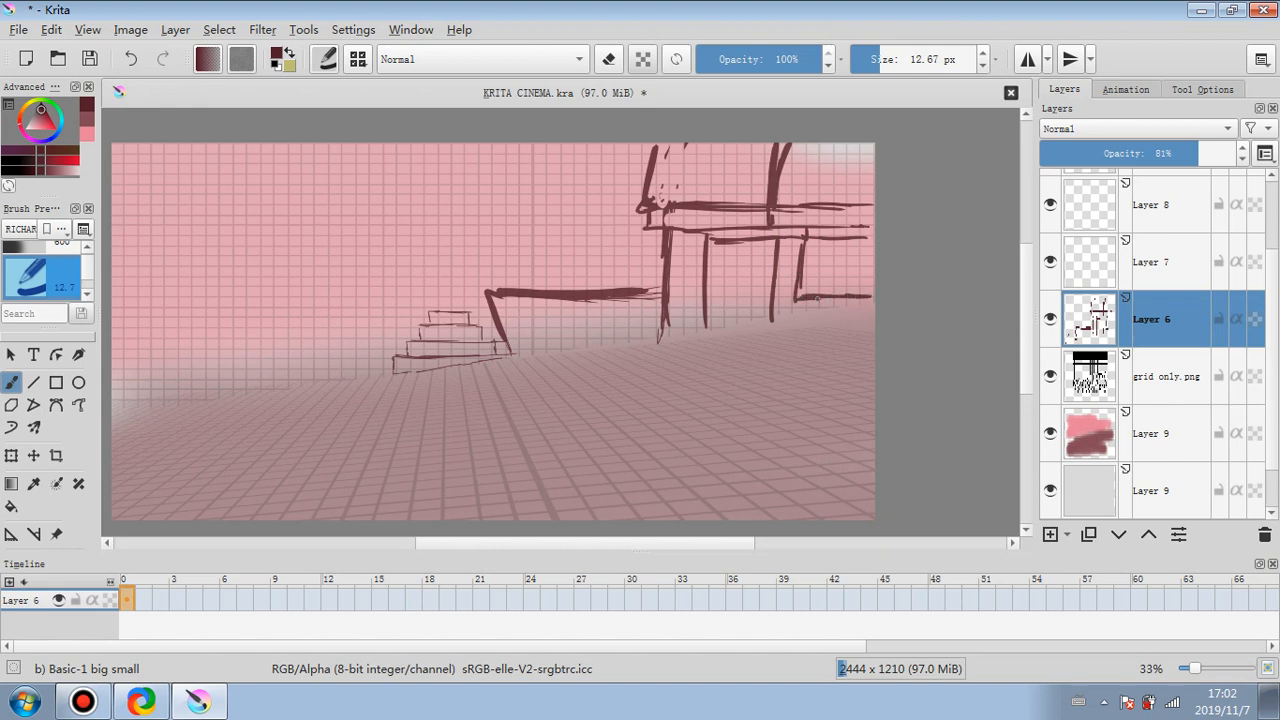
pyautogui.moveTo(665, 336); pyautogui.dragTo(860, 308)
pyautogui.moveTo(525, 353); pyautogui.dragTo(820, 304)
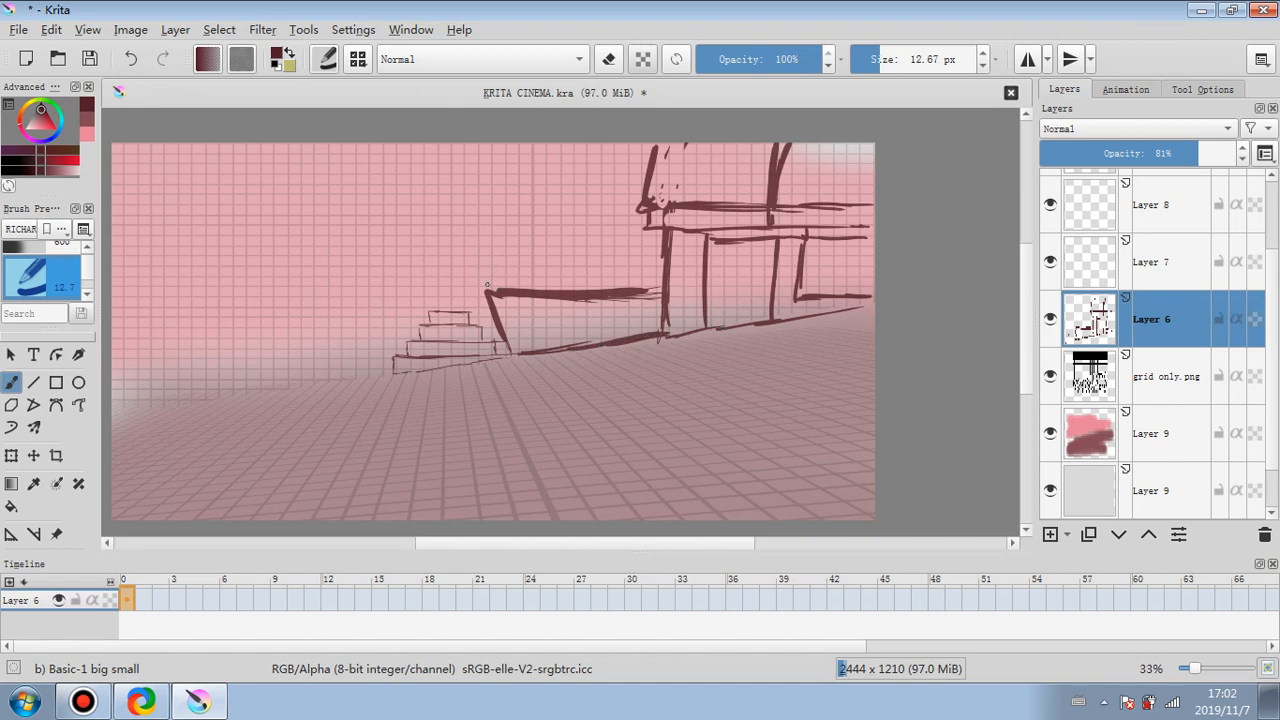
# - Redraw the wall top beside the steps as a higher double-line ledge and erase the old thick beam below it
pyautogui.moveTo(487, 288)
pyautogui.mouseDown()
pyautogui.moveTo(487, 260)
pyautogui.moveTo(652, 256)
pyautogui.mouseUp()
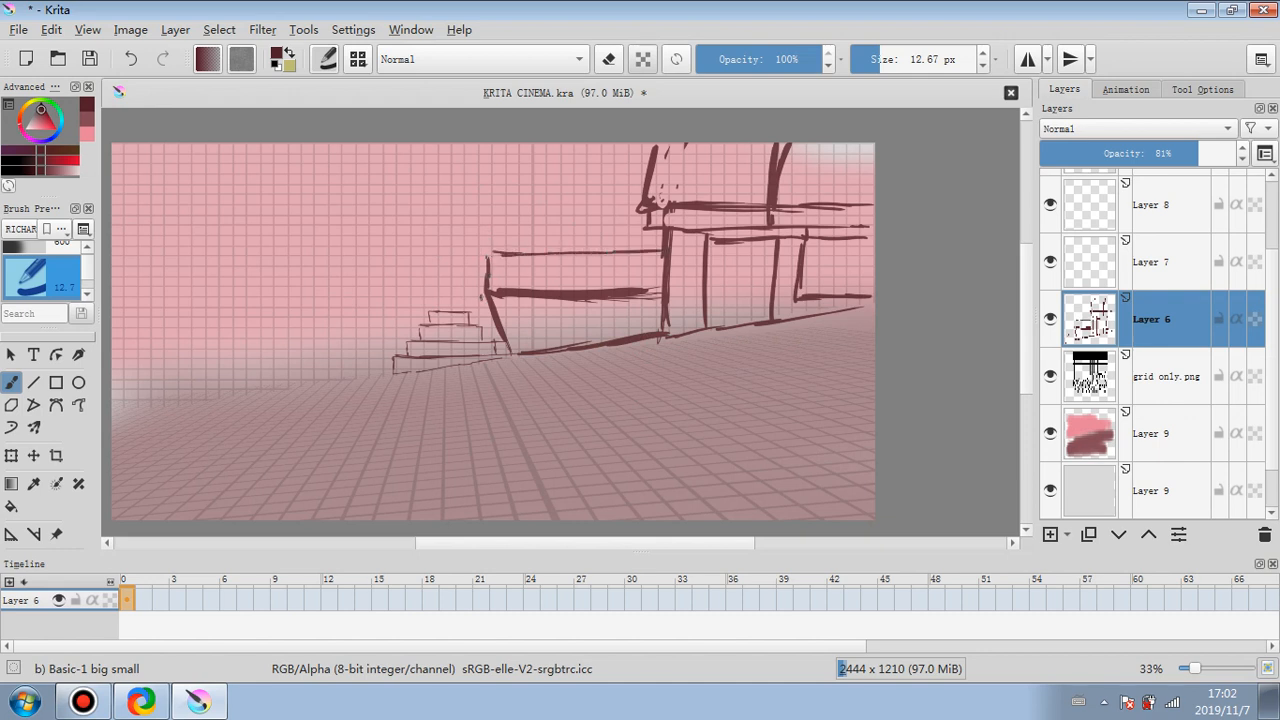
pyautogui.moveTo(488, 309); pyautogui.dragTo(469, 272)
pyautogui.moveTo(491, 253)
pyautogui.mouseDown()
pyautogui.moveTo(468, 254)
pyautogui.moveTo(470, 272)
pyautogui.moveTo(654, 266)
pyautogui.mouseUp()
pyautogui.click(608, 59)
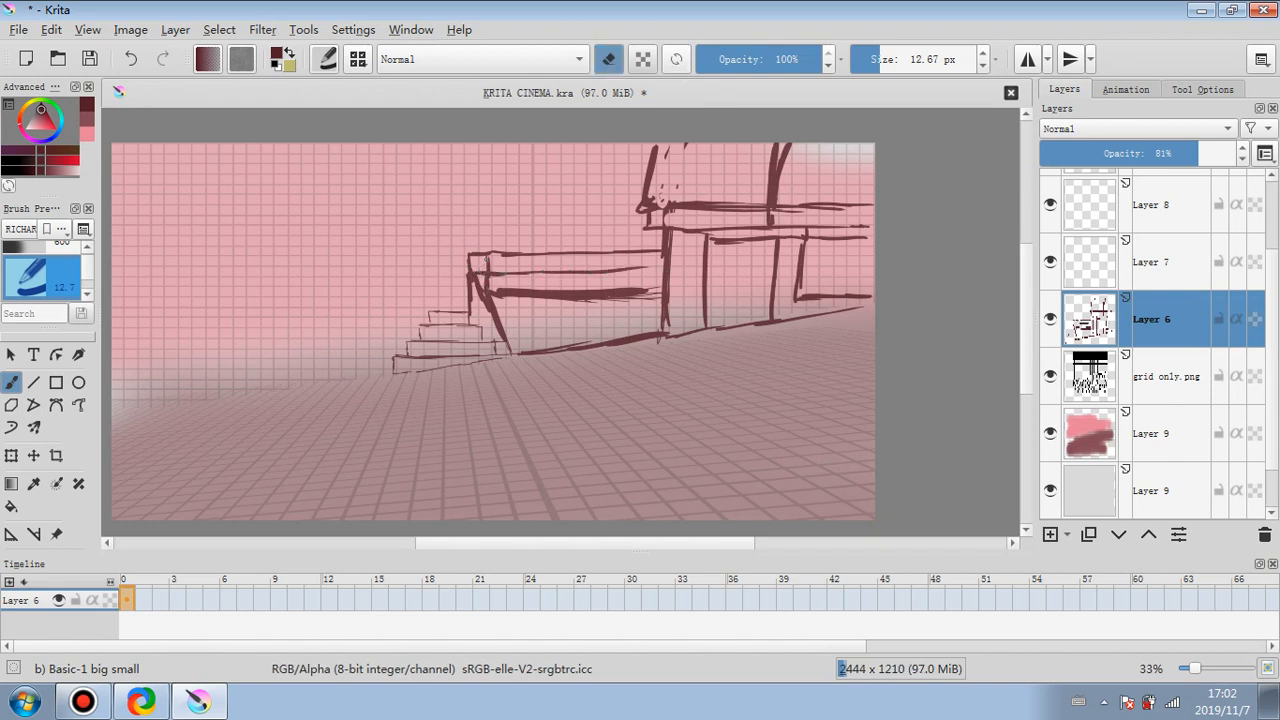
pyautogui.moveTo(487, 283)
pyautogui.mouseDown()
pyautogui.moveTo(657, 292)
pyautogui.moveTo(548, 294)
pyautogui.mouseUp()
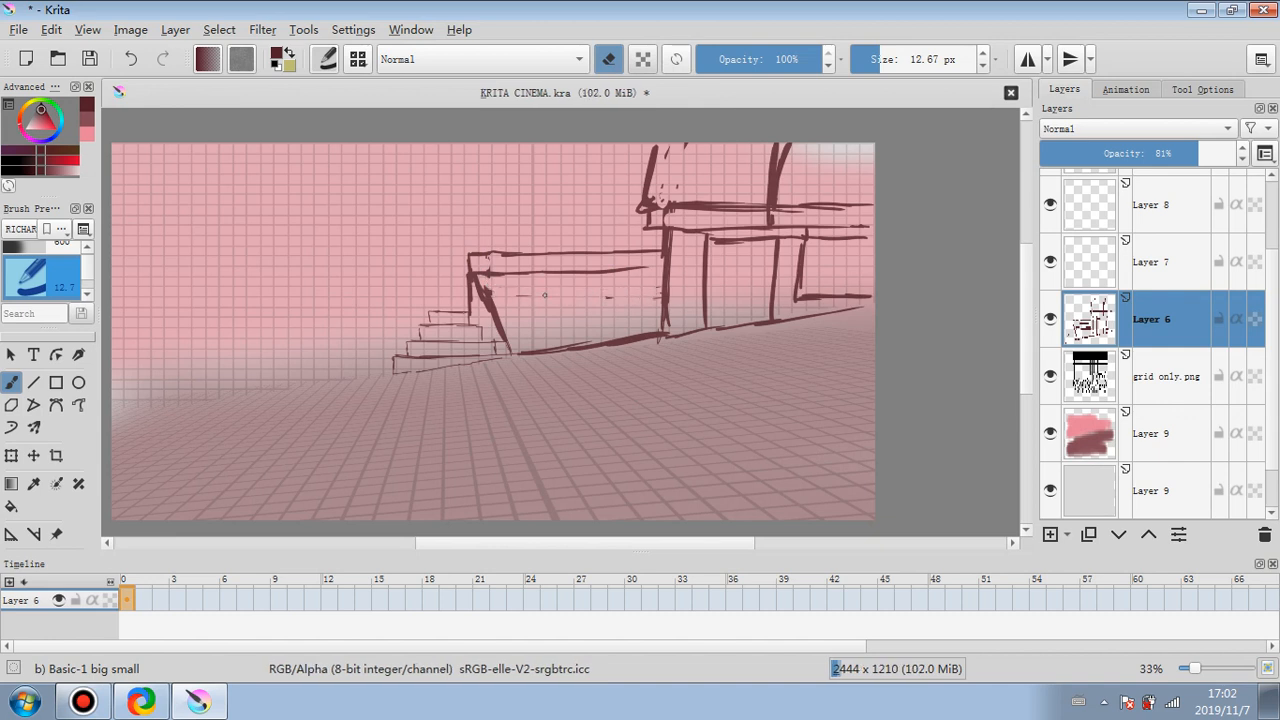
pyautogui.click(612, 62)
pyautogui.moveTo(624, 271); pyautogui.dragTo(668, 268)
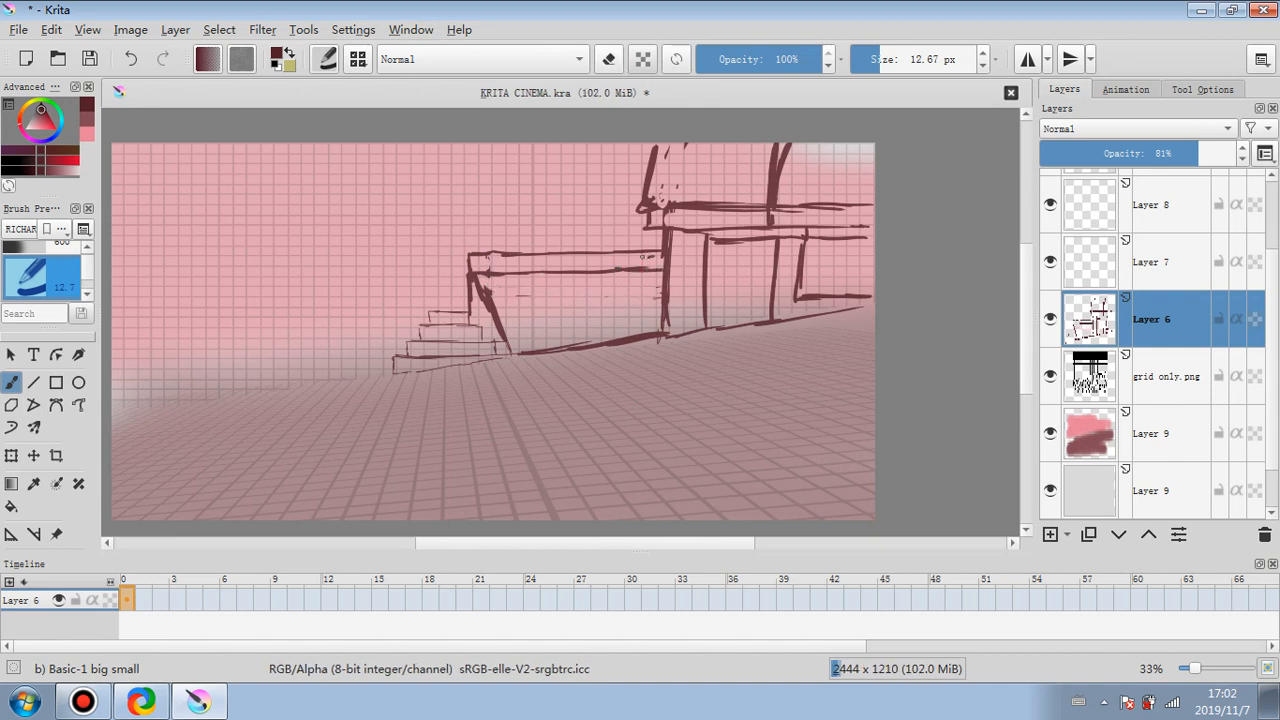
# - Sketch the stairway's left slanted side, a matching double-line ledge beside it, and a line sloping down to the canvas's left edge
pyautogui.moveTo(467, 314); pyautogui.dragTo(466, 259)
pyautogui.moveTo(429, 312)
pyautogui.mouseDown()
pyautogui.moveTo(430, 268)
pyautogui.moveTo(428, 310)
pyautogui.moveTo(425, 285)
pyautogui.moveTo(371, 372)
pyautogui.mouseUp()
pyautogui.moveTo(428, 275)
pyautogui.mouseDown()
pyautogui.moveTo(358, 273)
pyautogui.moveTo(112, 335)
pyautogui.mouseUp()
pyautogui.moveTo(267, 298)
pyautogui.mouseDown()
pyautogui.moveTo(266, 284)
pyautogui.moveTo(340, 273)
pyautogui.moveTo(282, 256)
pyautogui.moveTo(420, 256)
pyautogui.mouseUp()
pyautogui.moveTo(310, 262); pyautogui.dragTo(309, 275)
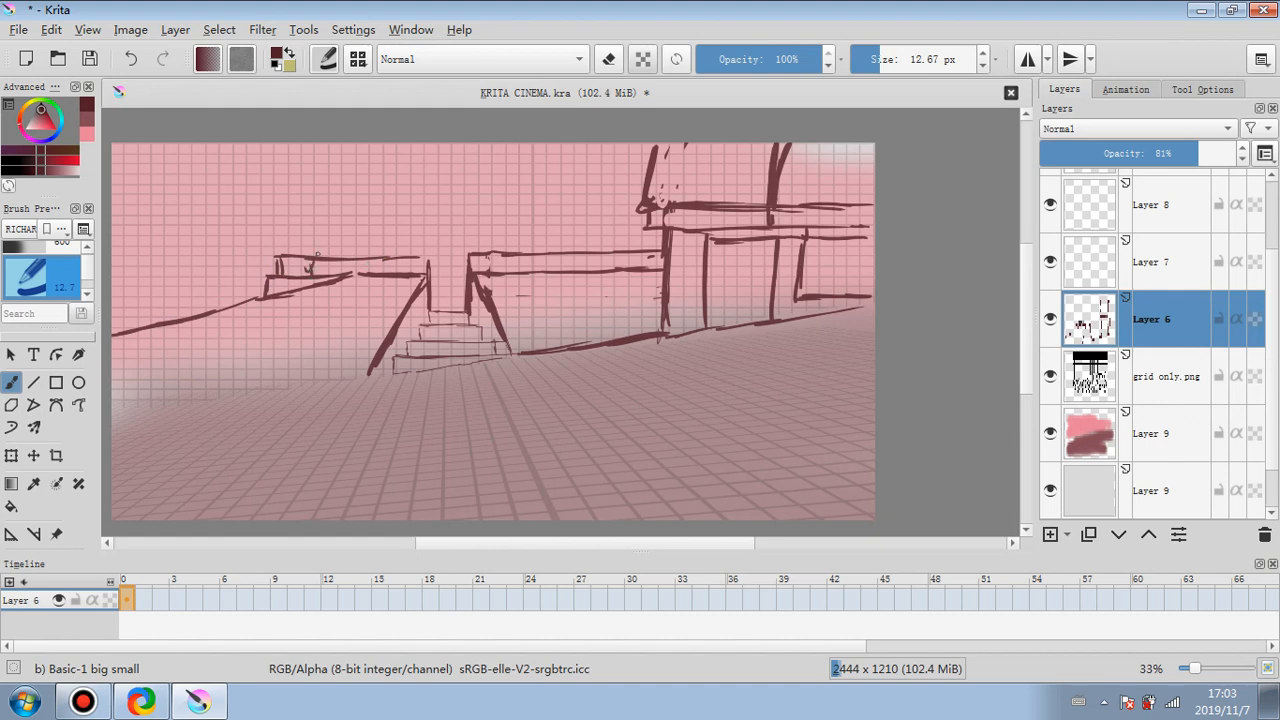
# - Add short block divisions to the ledge right of the stairway and strengthen its upper line
pyautogui.moveTo(502, 258); pyautogui.dragTo(502, 272)
pyautogui.moveTo(603, 262); pyautogui.dragTo(603, 272)
pyautogui.moveTo(518, 253); pyautogui.dragTo(623, 253)
# - Sketch a leafy tree with rounded foliage clumps above the ledge left of the stairway
pyautogui.moveTo(313, 224)
pyautogui.mouseDown()
pyautogui.moveTo(316, 276)
pyautogui.moveTo(316, 252)
pyautogui.moveTo(286, 218)
pyautogui.moveTo(319, 207)
pyautogui.moveTo(348, 235)
pyautogui.mouseUp()
pyautogui.moveTo(300, 207); pyautogui.dragTo(279, 204)
pyautogui.moveTo(265, 196)
pyautogui.mouseDown()
pyautogui.moveTo(271, 175)
pyautogui.moveTo(315, 188)
pyautogui.mouseUp()
pyautogui.moveTo(316, 180); pyautogui.dragTo(320, 155)
pyautogui.moveTo(355, 192); pyautogui.dragTo(364, 190)
pyautogui.moveTo(338, 149); pyautogui.dragTo(322, 184)
pyautogui.moveTo(342, 159)
pyautogui.mouseDown()
pyautogui.moveTo(346, 148)
pyautogui.moveTo(376, 167)
pyautogui.mouseUp()
pyautogui.moveTo(345, 194); pyautogui.dragTo(358, 197)
pyautogui.moveTo(354, 201)
pyautogui.mouseDown()
pyautogui.moveTo(337, 231)
pyautogui.moveTo(323, 219)
pyautogui.mouseUp()
pyautogui.moveTo(314, 219); pyautogui.dragTo(288, 198)
pyautogui.moveTo(309, 202)
pyautogui.mouseDown()
pyautogui.moveTo(304, 180)
pyautogui.moveTo(316, 191)
pyautogui.mouseUp()
pyautogui.moveTo(307, 186); pyautogui.dragTo(269, 144)
# - Sketch a second leafy tree with a forked trunk above the ledge right of the stairway
pyautogui.moveTo(584, 266)
pyautogui.mouseDown()
pyautogui.moveTo(587, 224)
pyautogui.moveTo(552, 200)
pyautogui.mouseUp()
pyautogui.moveTo(580, 220)
pyautogui.mouseDown()
pyautogui.moveTo(586, 232)
pyautogui.moveTo(600, 218)
pyautogui.mouseUp()
pyautogui.moveTo(598, 198)
pyautogui.mouseDown()
pyautogui.moveTo(604, 212)
pyautogui.moveTo(614, 186)
pyautogui.mouseUp()
pyautogui.moveTo(584, 196)
pyautogui.mouseDown()
pyautogui.moveTo(596, 210)
pyautogui.moveTo(556, 146)
pyautogui.mouseUp()
pyautogui.moveTo(578, 186); pyautogui.dragTo(584, 144)
pyautogui.moveTo(584, 176); pyautogui.dragTo(640, 156)
pyautogui.moveTo(574, 146)
pyautogui.mouseDown()
pyautogui.moveTo(568, 198)
pyautogui.moveTo(548, 192)
pyautogui.mouseUp()
pyautogui.moveTo(558, 178)
pyautogui.mouseDown()
pyautogui.moveTo(550, 158)
pyautogui.moveTo(582, 220)
pyautogui.moveTo(588, 198)
pyautogui.mouseUp()
pyautogui.moveTo(576, 218); pyautogui.dragTo(588, 222)
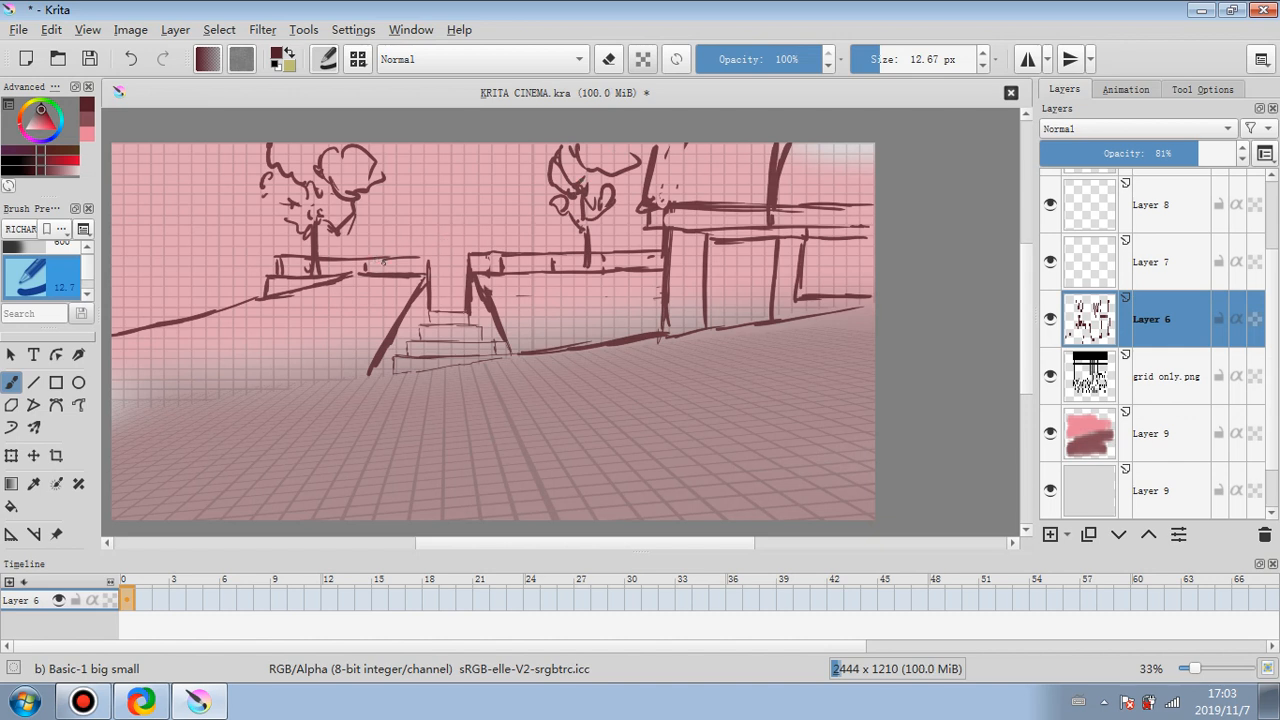
# - Sketch a house between the two trees with side walls, a double-line eave, a gable roof and a small gable window
pyautogui.click(857, 63)
pyautogui.moveTo(368, 232)
pyautogui.mouseDown()
pyautogui.moveTo(368, 258)
pyautogui.moveTo(400, 222)
pyautogui.moveTo(428, 224)
pyautogui.moveTo(408, 224)
pyautogui.mouseUp()
pyautogui.moveTo(434, 226); pyautogui.dragTo(522, 216)
pyautogui.moveTo(394, 222); pyautogui.dragTo(528, 219)
pyautogui.click(866, 63)
pyautogui.click(884, 61)
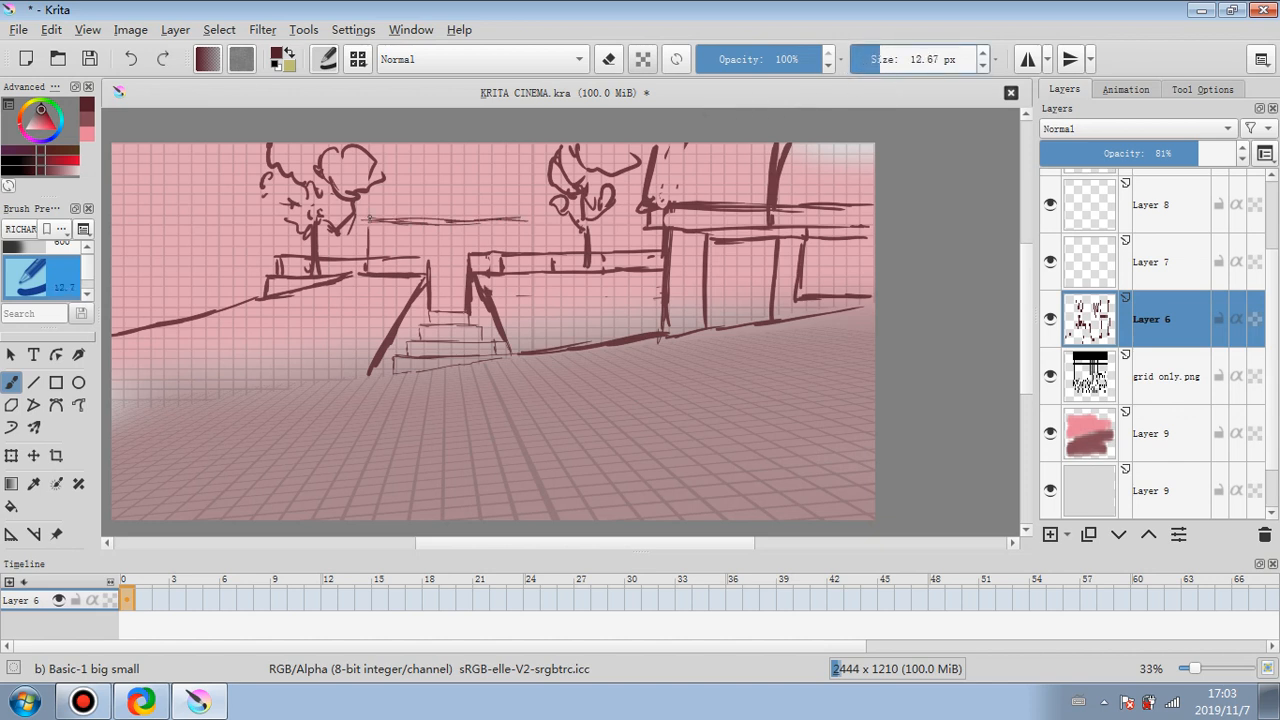
pyautogui.moveTo(366, 220)
pyautogui.mouseDown()
pyautogui.moveTo(540, 222)
pyautogui.moveTo(521, 272)
pyautogui.mouseUp()
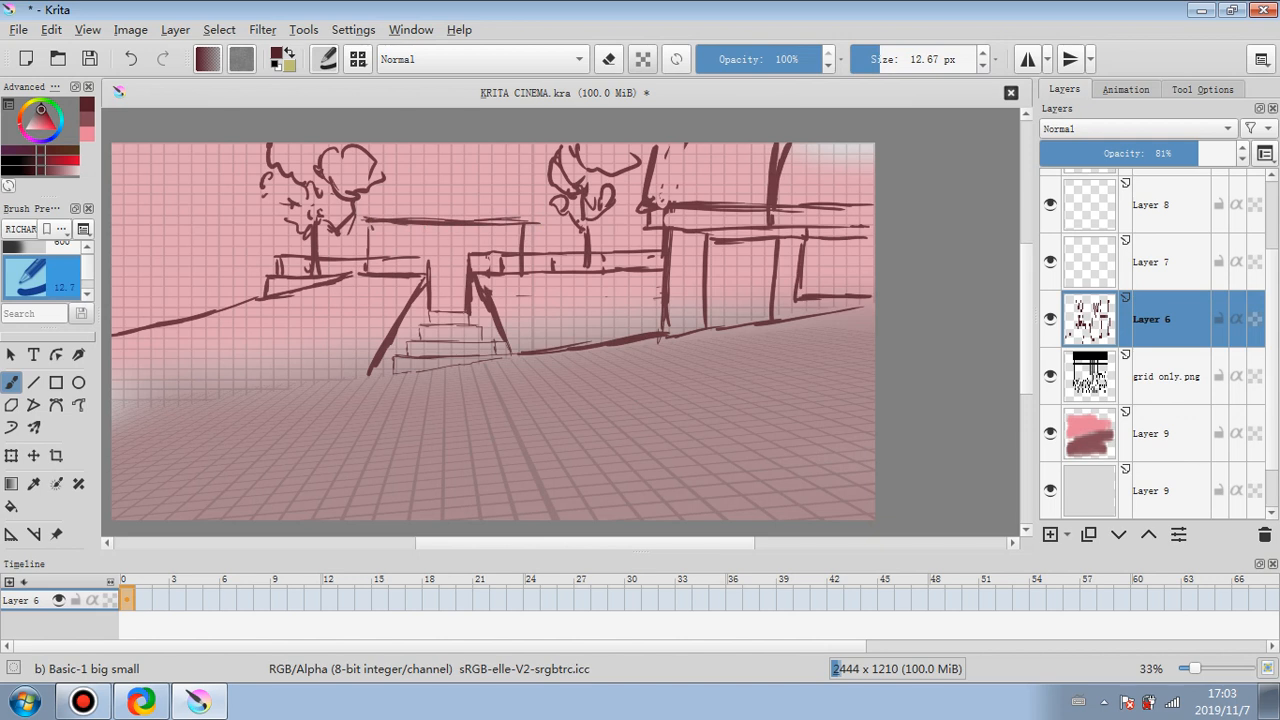
pyautogui.moveTo(354, 204); pyautogui.dragTo(542, 212)
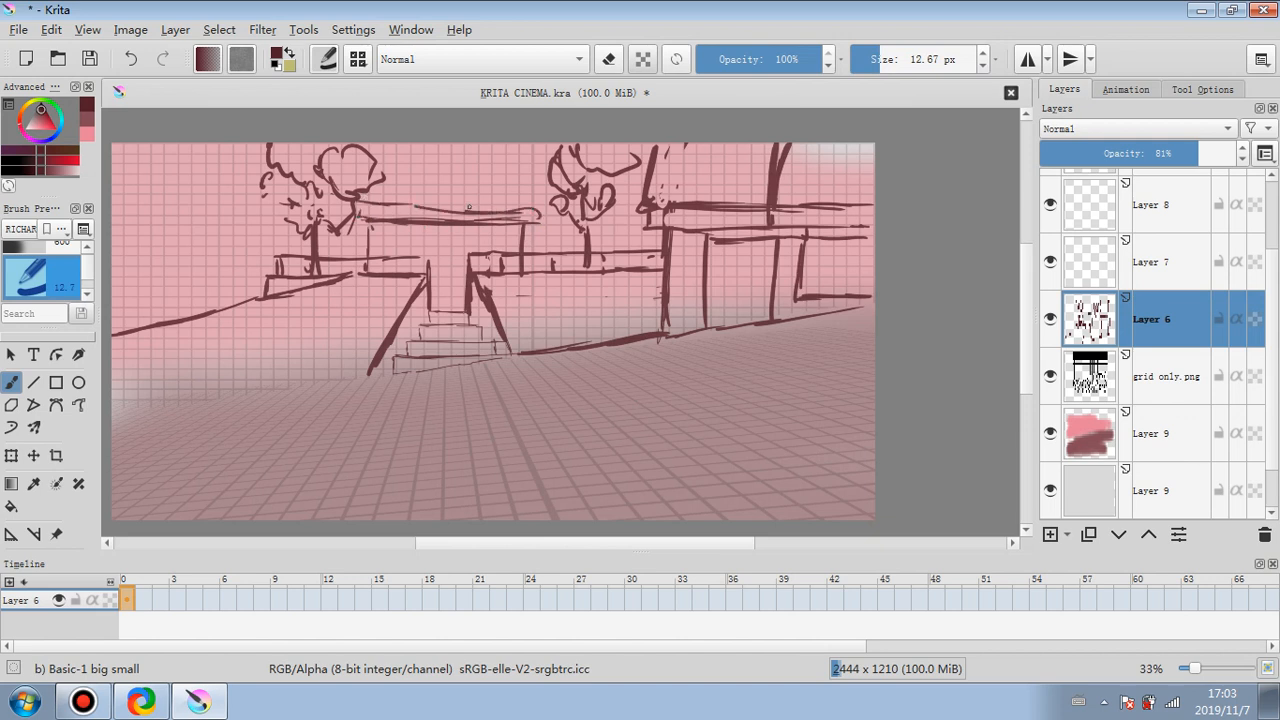
pyautogui.moveTo(398, 208)
pyautogui.mouseDown()
pyautogui.moveTo(424, 206)
pyautogui.moveTo(444, 175)
pyautogui.moveTo(432, 169)
pyautogui.moveTo(458, 162)
pyautogui.moveTo(510, 205)
pyautogui.moveTo(436, 201)
pyautogui.mouseUp()
# - Sketch a double door with a threshold at the top of the steps, and a framed window inside the right building's doorway
pyautogui.moveTo(420, 254); pyautogui.dragTo(420, 274)
pyautogui.moveTo(421, 253)
pyautogui.mouseDown()
pyautogui.moveTo(449, 253)
pyautogui.moveTo(451, 293)
pyautogui.mouseUp()
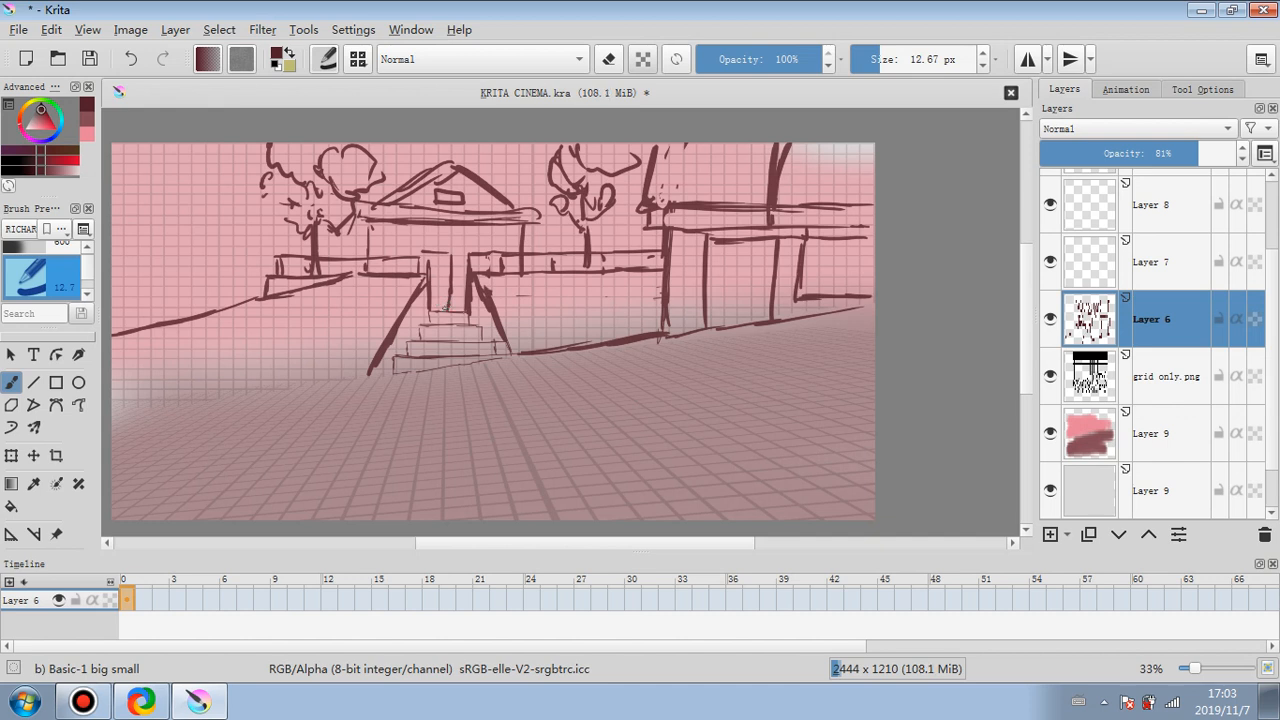
pyautogui.moveTo(431, 307); pyautogui.dragTo(468, 305)
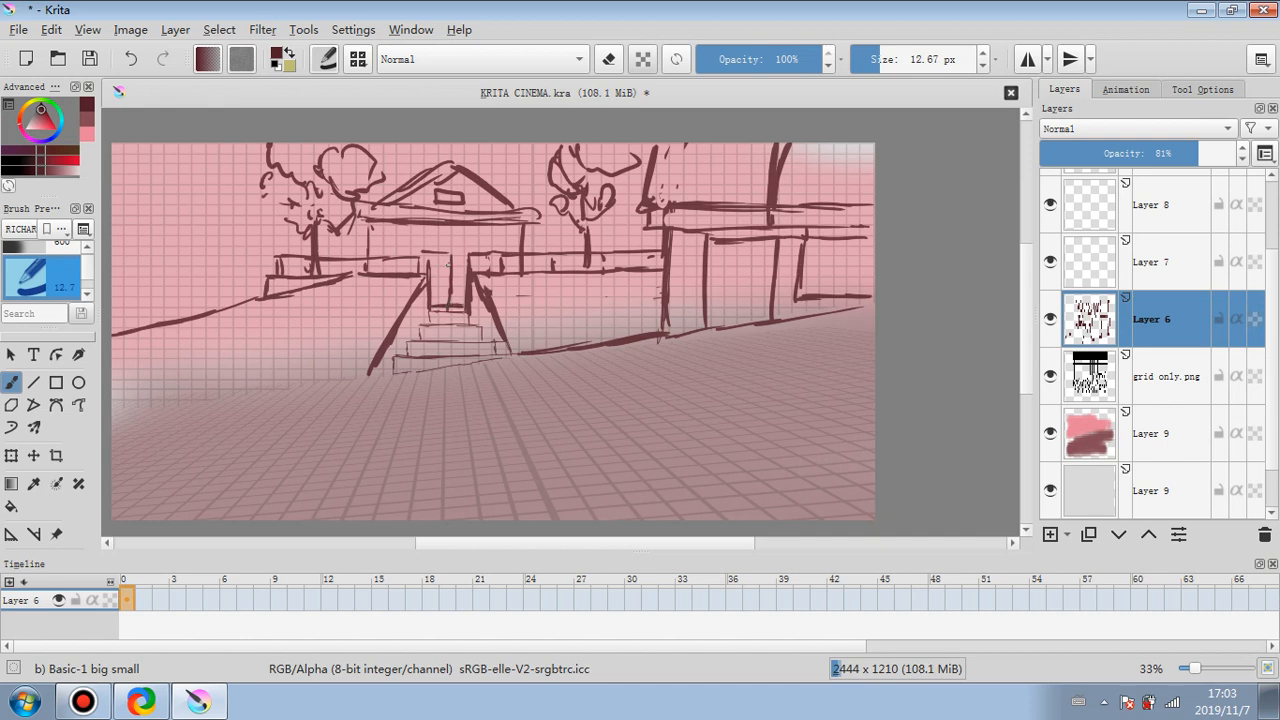
pyautogui.click(610, 60)
pyautogui.press('e')
pyautogui.moveTo(432, 313); pyautogui.dragTo(463, 316)
pyautogui.moveTo(715, 243)
pyautogui.mouseDown()
pyautogui.moveTo(718, 267)
pyautogui.moveTo(760, 269)
pyautogui.mouseUp()
pyautogui.moveTo(768, 250); pyautogui.dragTo(766, 274)
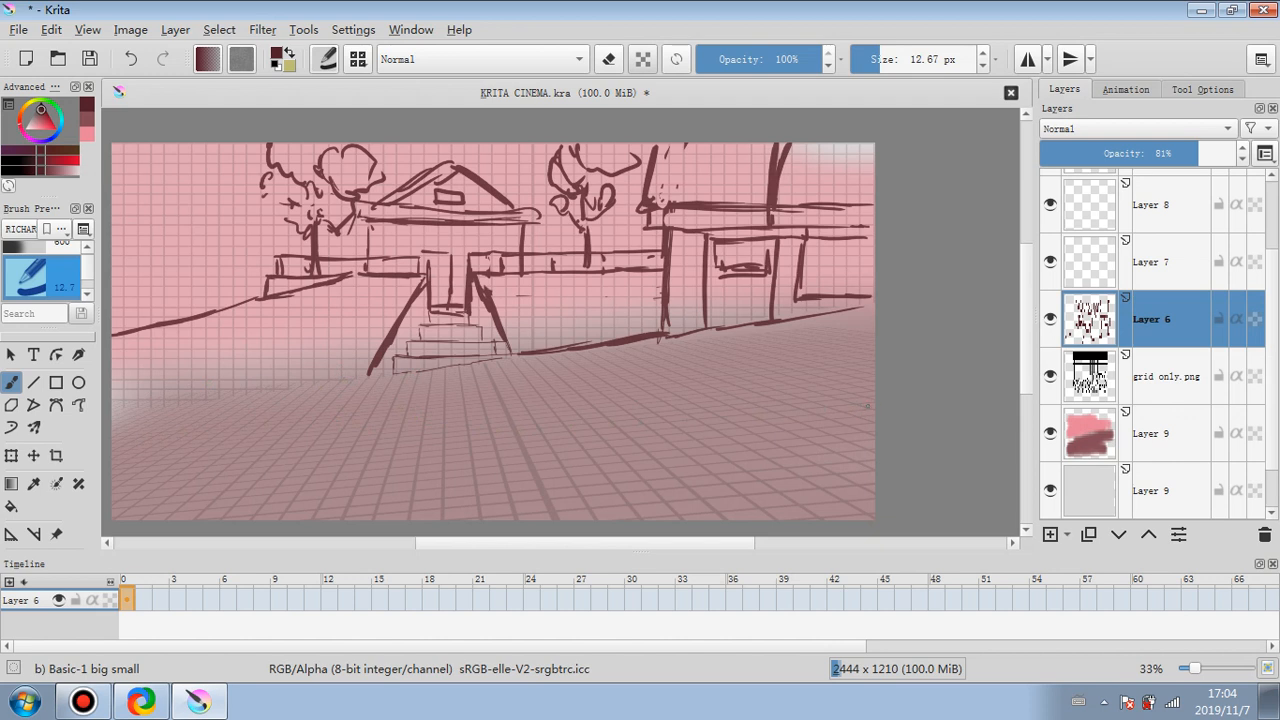
# - Sketch a long rising double-line rail across the floor grid in the foreground, reaching the canvas's right edge
pyautogui.moveTo(867, 406); pyautogui.dragTo(376, 476)
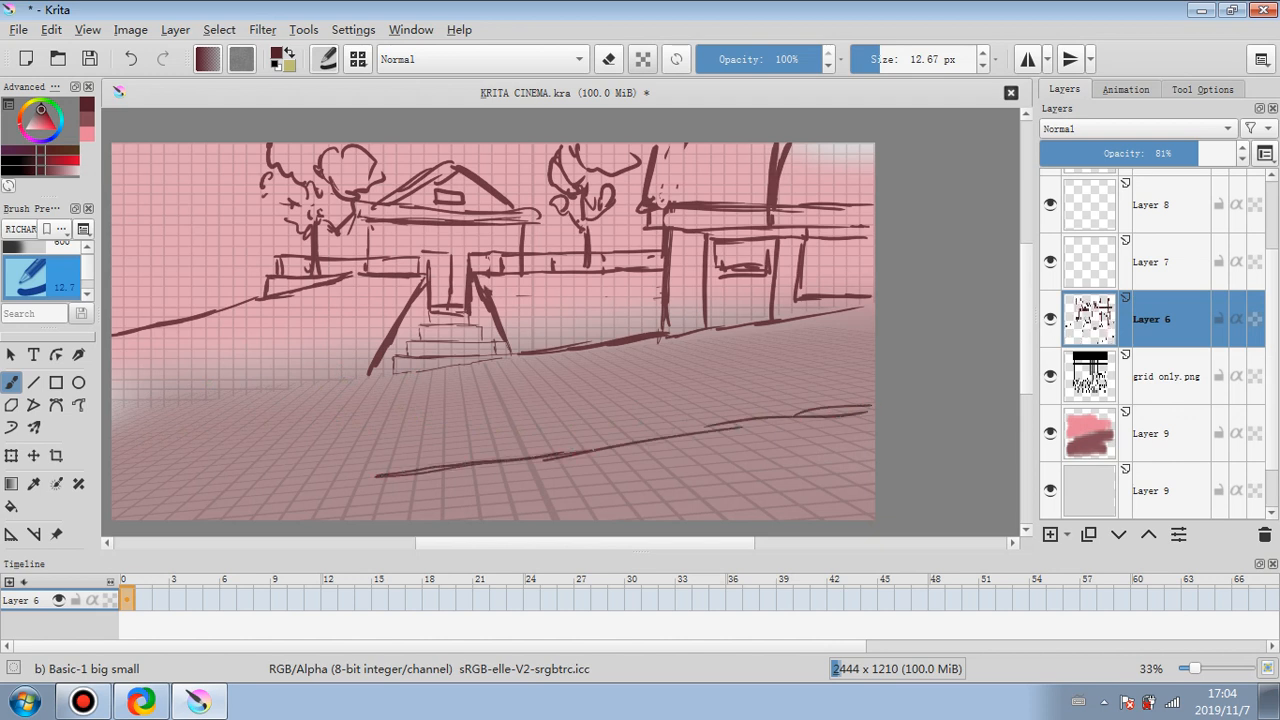
pyautogui.moveTo(612, 448); pyautogui.dragTo(862, 421)
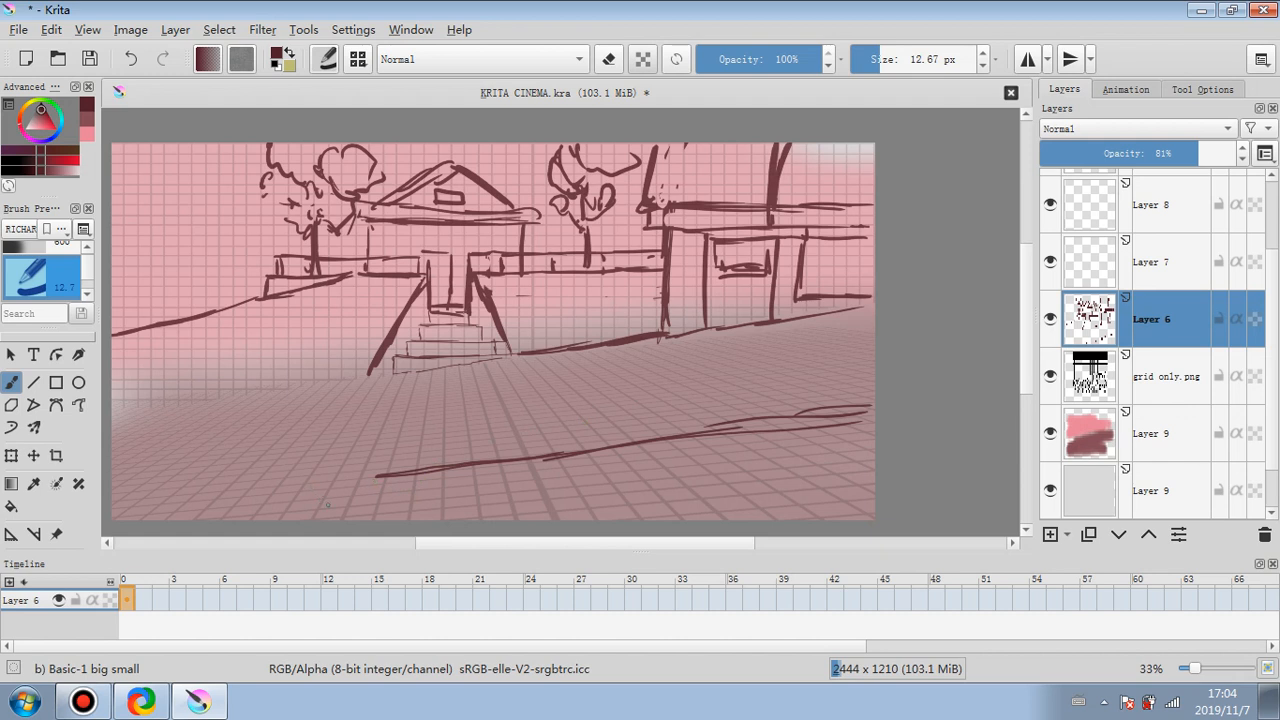
pyautogui.moveTo(274, 435); pyautogui.dragTo(386, 520)
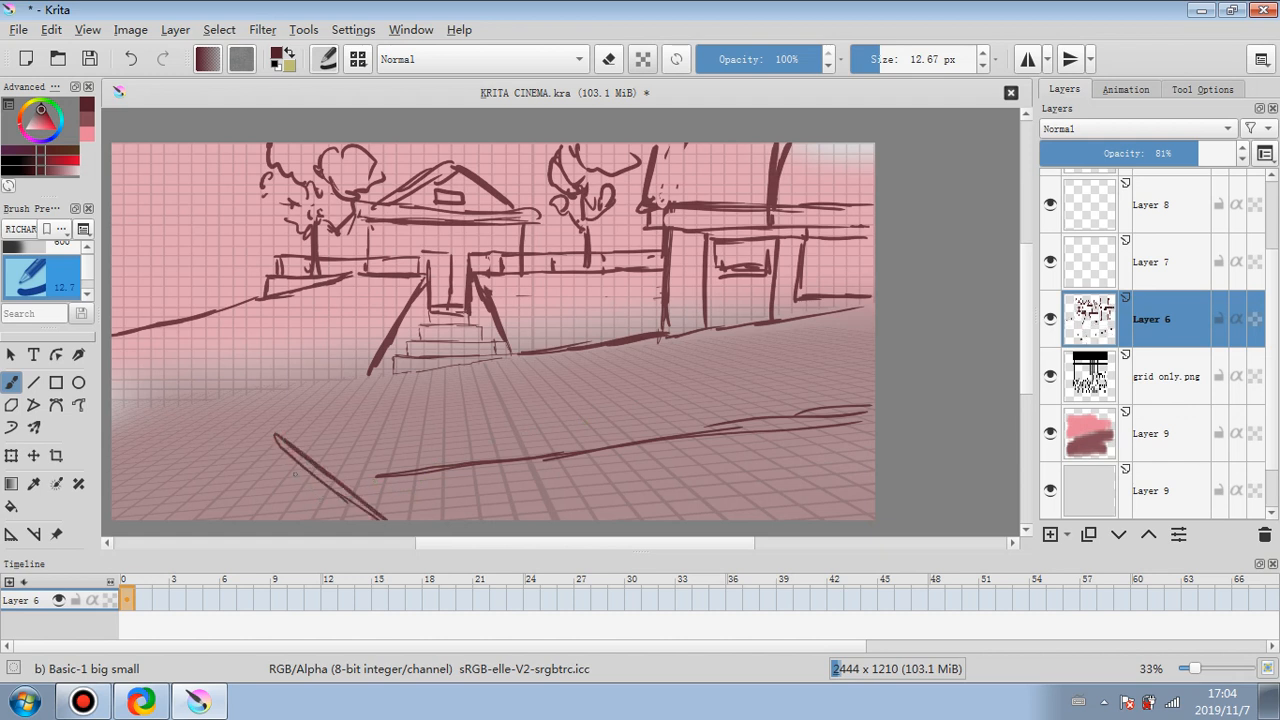
pyautogui.moveTo(293, 464)
pyautogui.mouseDown()
pyautogui.moveTo(298, 518)
pyautogui.moveTo(338, 520)
pyautogui.mouseUp()
pyautogui.moveTo(272, 446)
pyautogui.mouseDown()
pyautogui.moveTo(212, 447)
pyautogui.moveTo(276, 435)
pyautogui.moveTo(250, 518)
pyautogui.moveTo(247, 485)
pyautogui.moveTo(248, 517)
pyautogui.mouseUp()
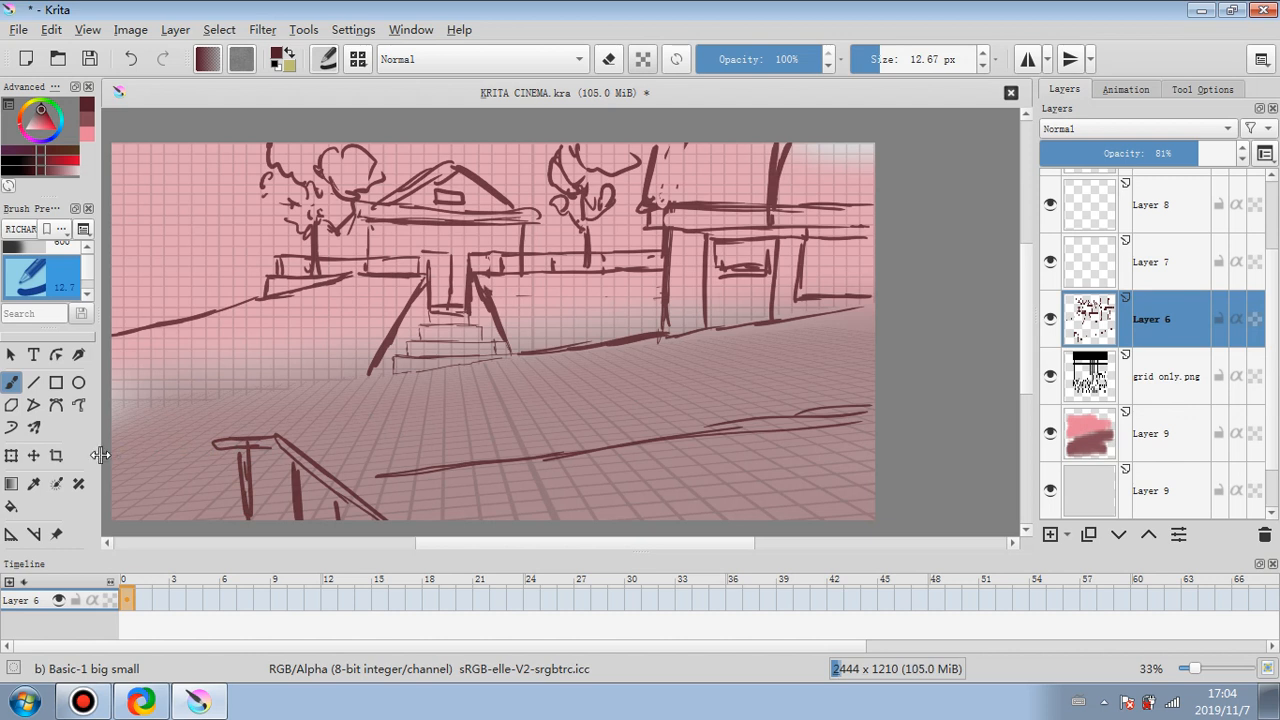
pyautogui.moveTo(114, 456); pyautogui.dragTo(206, 520)
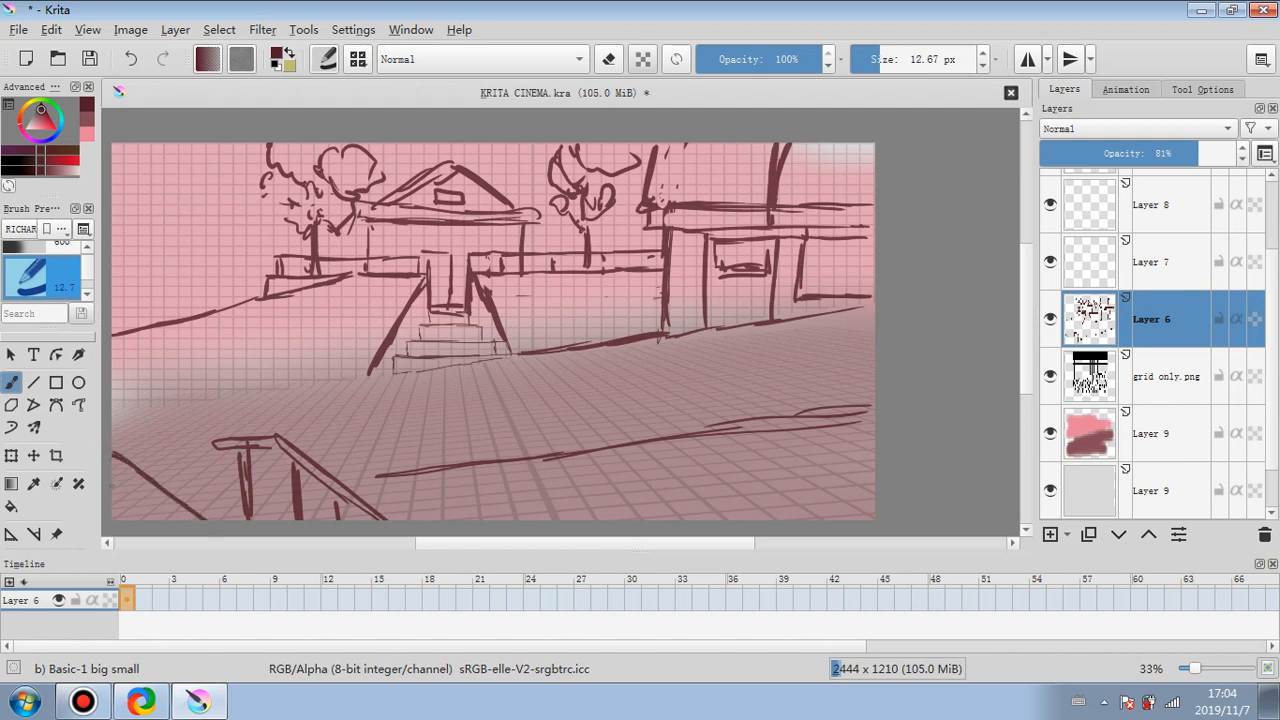
pyautogui.click(608, 59)
pyautogui.moveTo(241, 505); pyautogui.dragTo(241, 452)
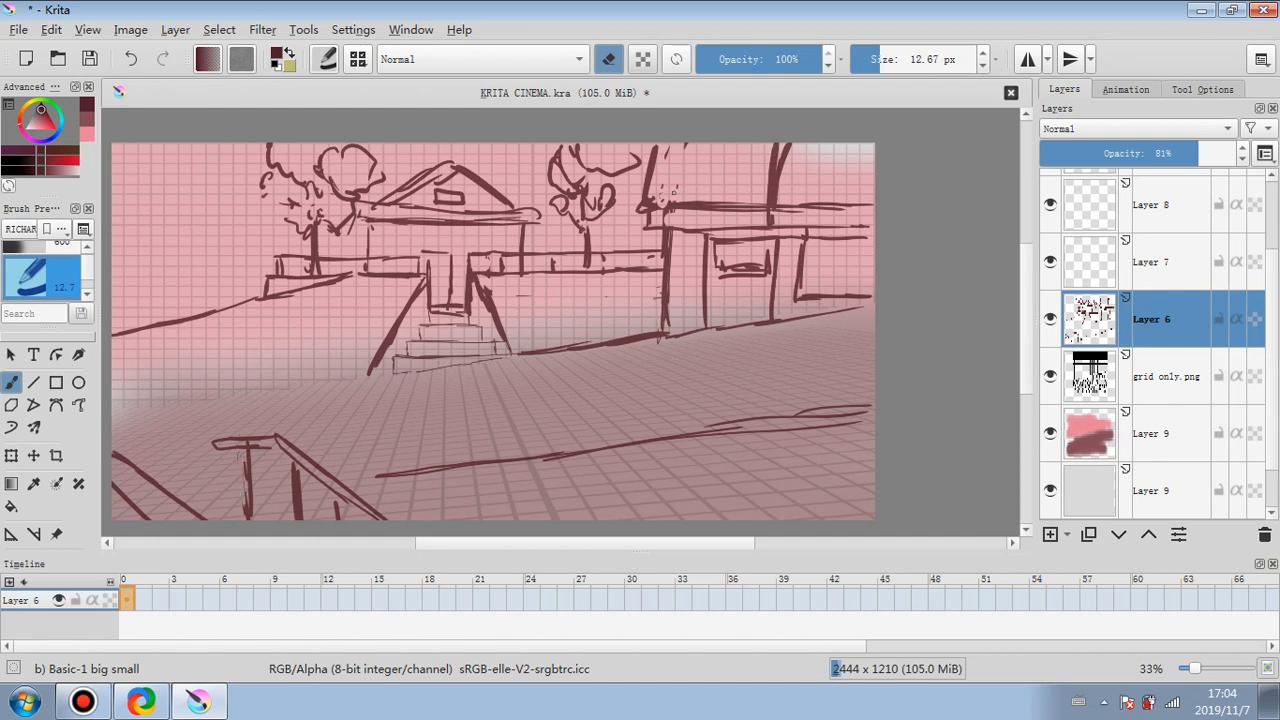
pyautogui.moveTo(889, 59); pyautogui.dragTo(905, 59)
pyautogui.moveTo(220, 444)
pyautogui.mouseDown()
pyautogui.moveTo(303, 508)
pyautogui.moveTo(245, 497)
pyautogui.moveTo(285, 440)
pyautogui.mouseUp()
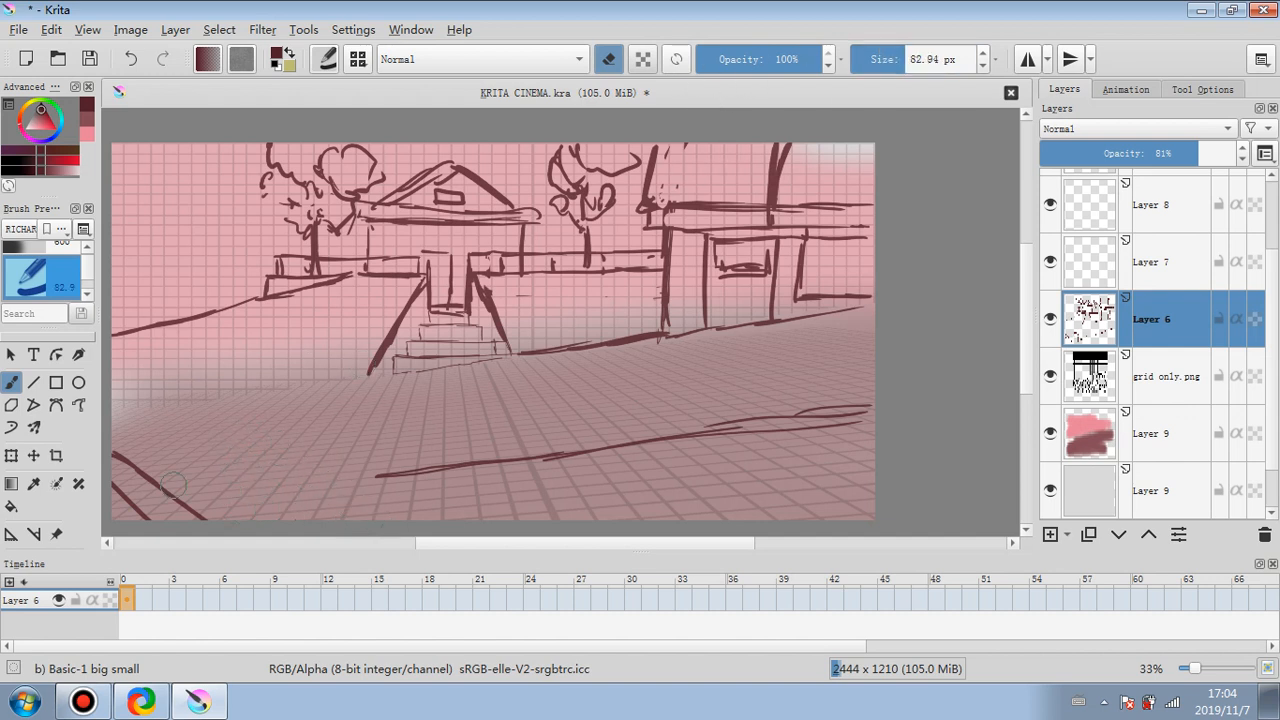
pyautogui.moveTo(172, 485); pyautogui.dragTo(156, 496)
# - With a 7.48 px brush, sketch a lower slanted handrail with a support at the canvas's lower left, linked to the corner rail
pyautogui.click(610, 62)
pyautogui.moveTo(897, 65); pyautogui.dragTo(873, 62)
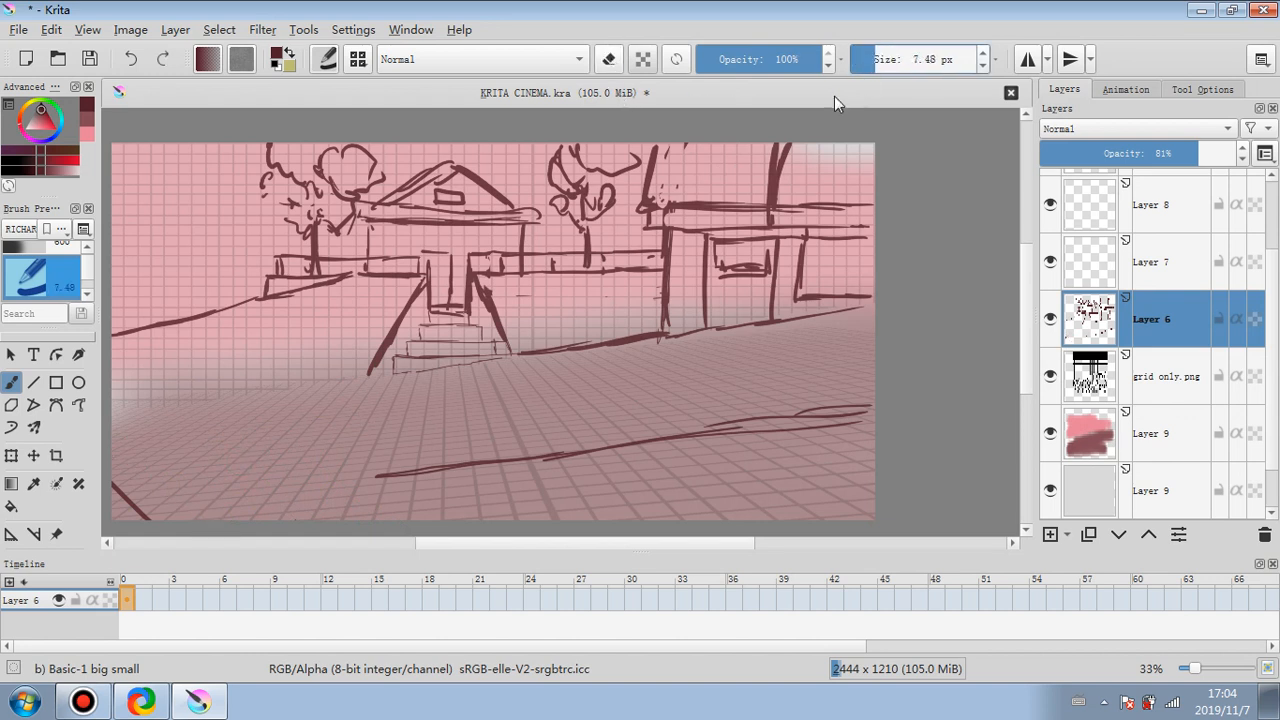
pyautogui.moveTo(302, 517)
pyautogui.mouseDown()
pyautogui.moveTo(250, 464)
pyautogui.moveTo(319, 521)
pyautogui.mouseUp()
pyautogui.moveTo(112, 490); pyautogui.dragTo(138, 520)
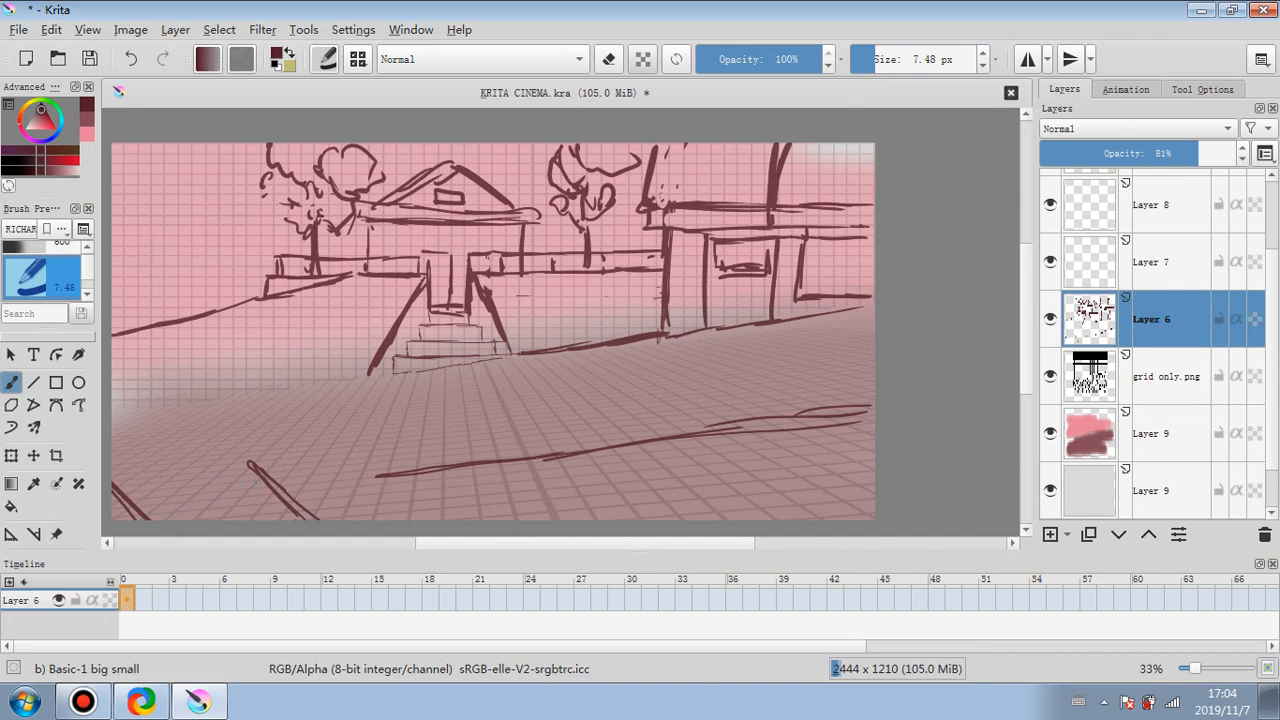
pyautogui.moveTo(254, 480); pyautogui.dragTo(264, 520)
pyautogui.moveTo(168, 520); pyautogui.dragTo(242, 508)
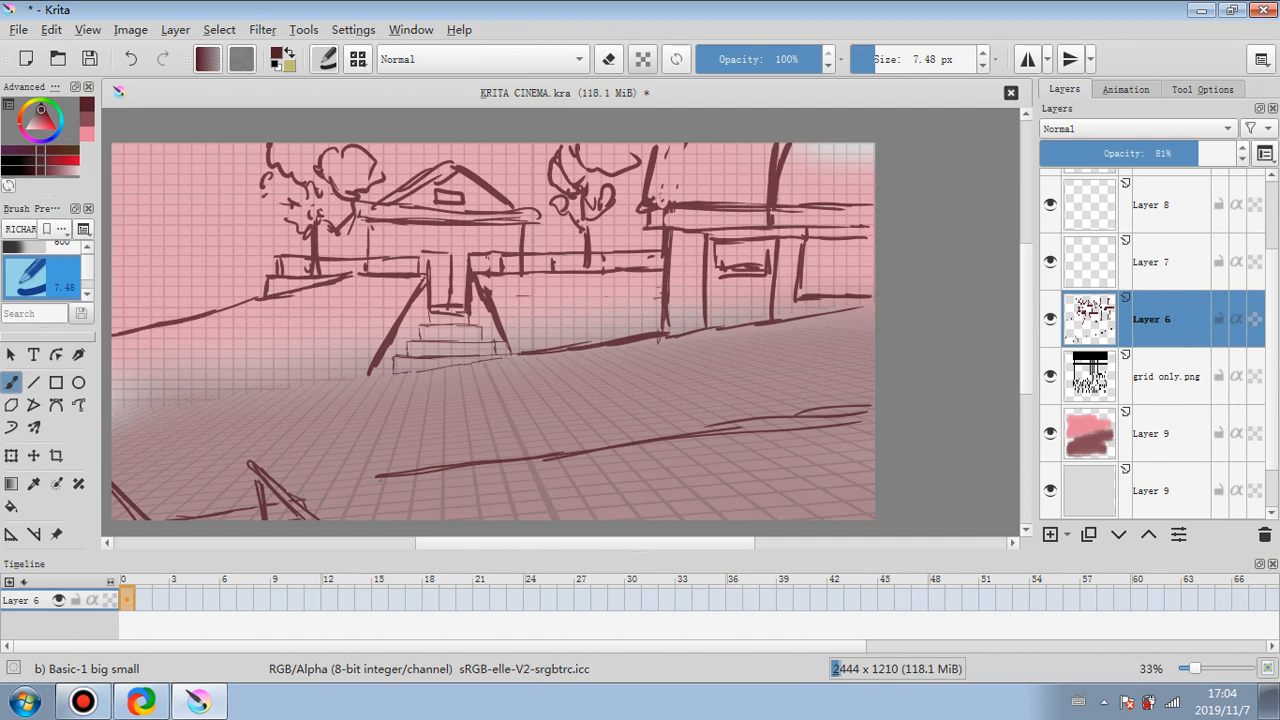
# - Extend the foreground rail to the slanted handrail and sketch paired fence posts down to the canvas's lower edge
pyautogui.moveTo(372, 478)
pyautogui.mouseDown()
pyautogui.moveTo(280, 490)
pyautogui.moveTo(339, 519)
pyautogui.moveTo(405, 512)
pyautogui.mouseUp()
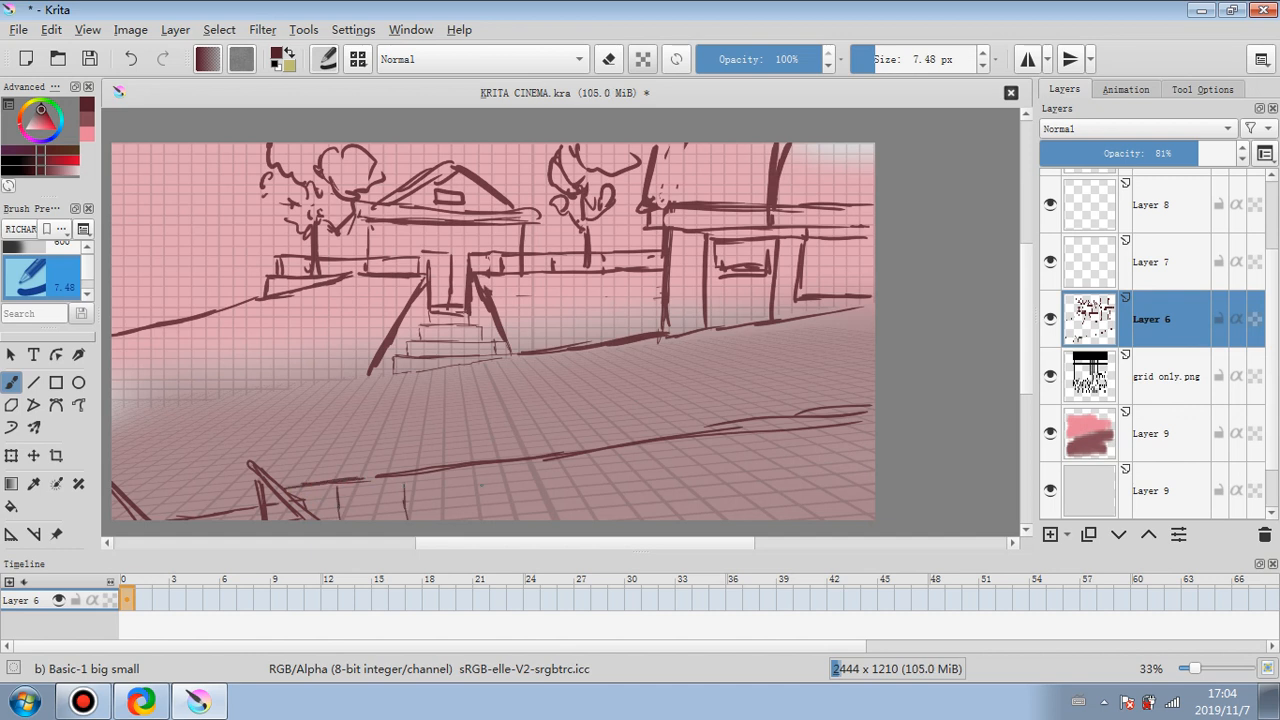
pyautogui.moveTo(508, 466); pyautogui.dragTo(517, 518)
pyautogui.moveTo(547, 468); pyautogui.dragTo(551, 500)
pyautogui.moveTo(676, 444); pyautogui.dragTo(686, 518)
pyautogui.moveTo(750, 430); pyautogui.dragTo(776, 520)
pyautogui.moveTo(824, 420); pyautogui.dragTo(860, 518)
pyautogui.moveTo(757, 438); pyautogui.dragTo(796, 520)
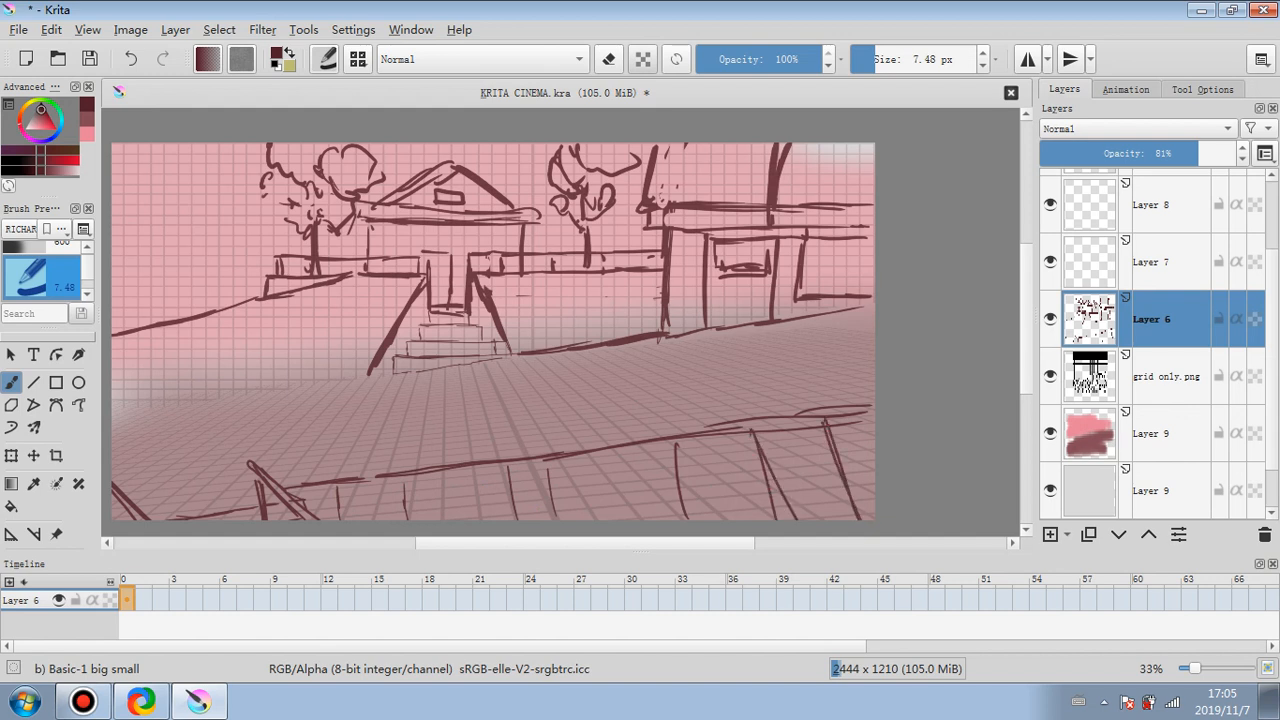
pyautogui.moveTo(668, 443); pyautogui.dragTo(704, 519)
pyautogui.moveTo(675, 448); pyautogui.dragTo(702, 519)
pyautogui.moveTo(534, 464)
pyautogui.mouseDown()
pyautogui.moveTo(566, 519)
pyautogui.moveTo(522, 518)
pyautogui.mouseUp()
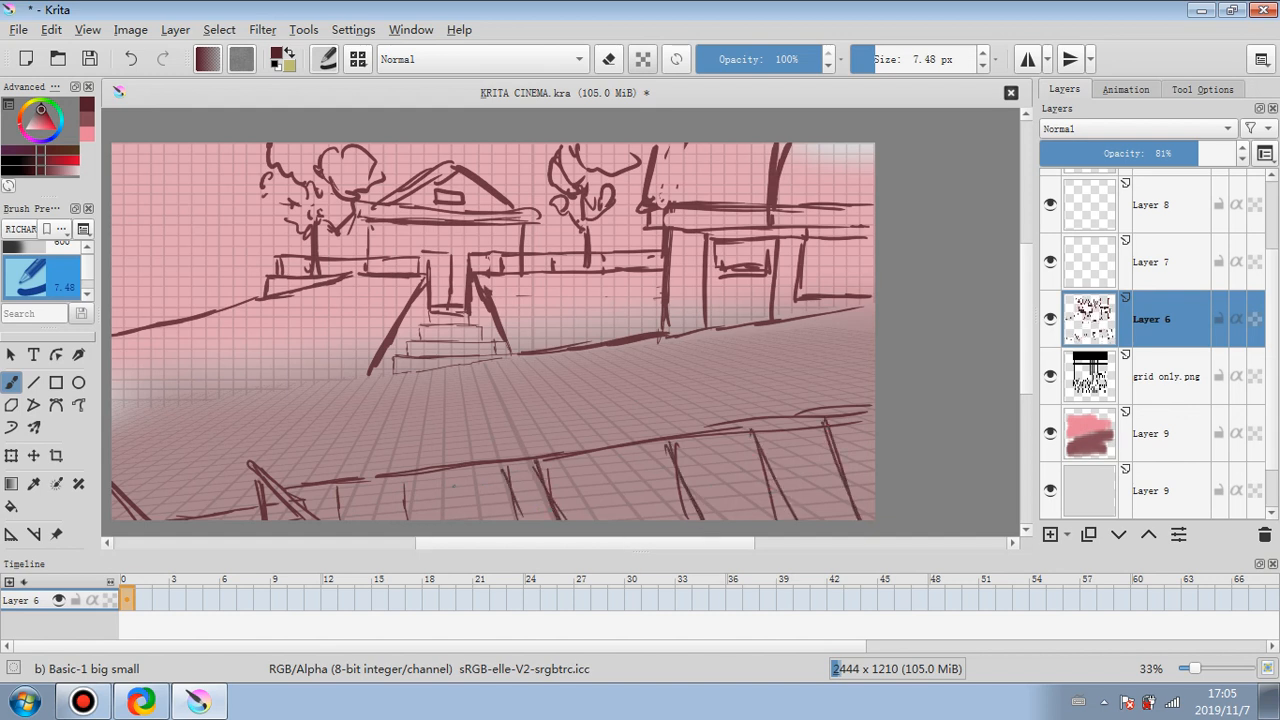
pyautogui.moveTo(391, 476); pyautogui.dragTo(406, 519)
# - Sketch tufts of grass and a rectangular signboard on two posts on the ground left of the steps
pyautogui.moveTo(162, 406)
pyautogui.mouseDown()
pyautogui.moveTo(186, 404)
pyautogui.moveTo(180, 378)
pyautogui.moveTo(232, 398)
pyautogui.moveTo(222, 402)
pyautogui.mouseUp()
pyautogui.moveTo(268, 392); pyautogui.dragTo(284, 378)
pyautogui.moveTo(284, 388); pyautogui.dragTo(302, 384)
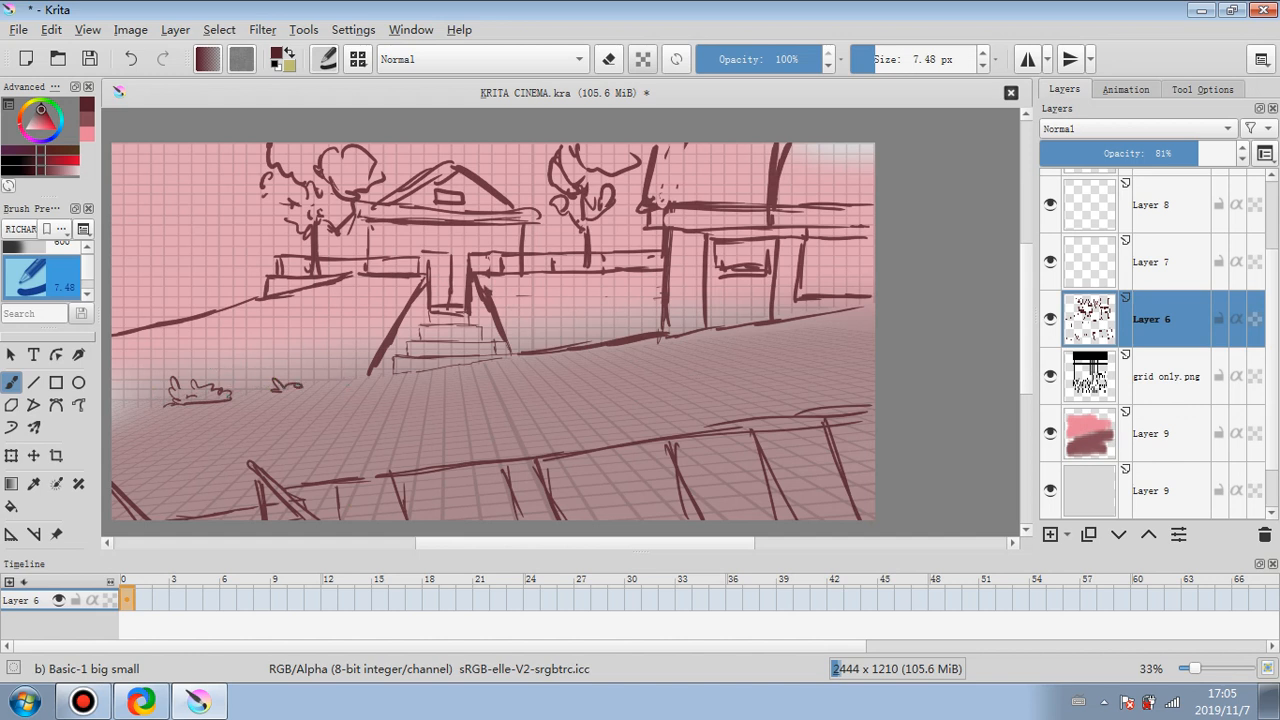
pyautogui.moveTo(229, 369)
pyautogui.mouseDown()
pyautogui.moveTo(225, 397)
pyautogui.moveTo(280, 388)
pyautogui.moveTo(278, 369)
pyautogui.moveTo(292, 367)
pyautogui.mouseUp()
pyautogui.moveTo(208, 370)
pyautogui.mouseDown()
pyautogui.moveTo(292, 368)
pyautogui.moveTo(210, 332)
pyautogui.mouseUp()
pyautogui.moveTo(212, 328)
pyautogui.mouseDown()
pyautogui.moveTo(292, 370)
pyautogui.moveTo(244, 366)
pyautogui.moveTo(294, 326)
pyautogui.mouseUp()
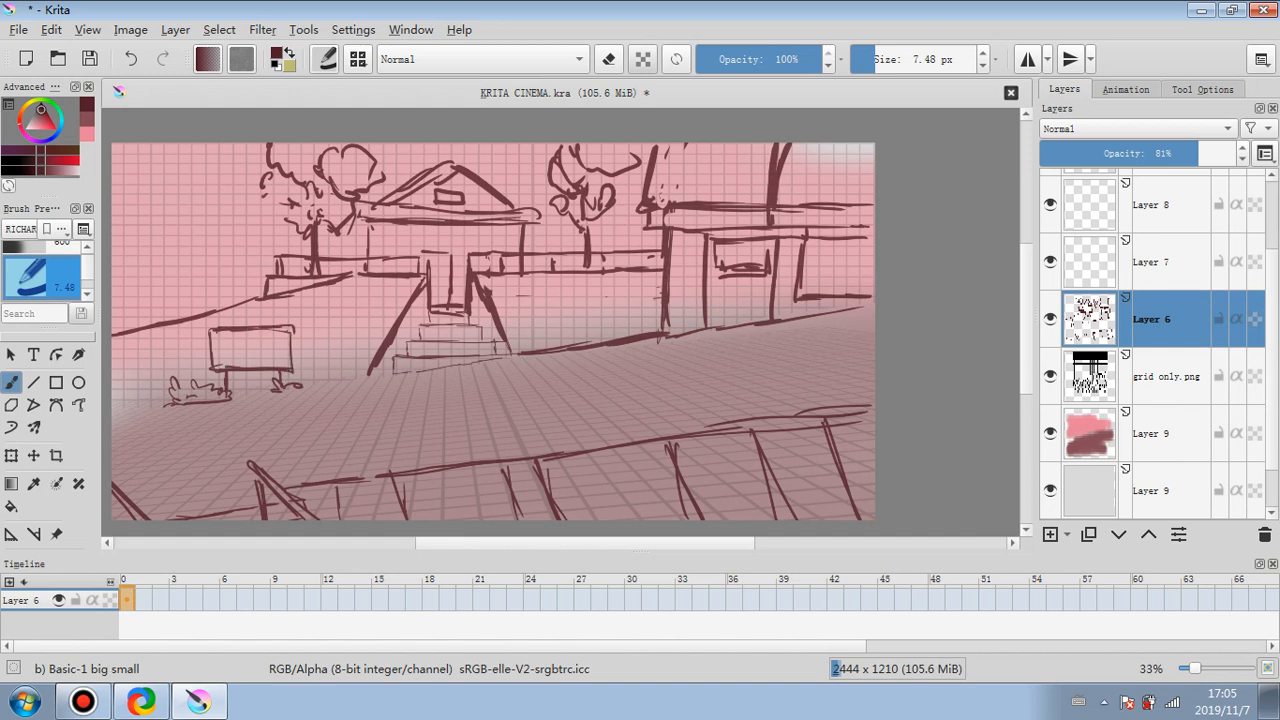
pyautogui.moveTo(216, 334)
pyautogui.mouseDown()
pyautogui.moveTo(242, 334)
pyautogui.moveTo(254, 362)
pyautogui.moveTo(274, 362)
pyautogui.mouseUp()
# - Sketch a group of thin trees with loose foliage above the sloping wall line near the canvas's left edge
pyautogui.moveTo(143, 326)
pyautogui.mouseDown()
pyautogui.moveTo(148, 282)
pyautogui.moveTo(143, 316)
pyautogui.mouseUp()
pyautogui.moveTo(124, 244)
pyautogui.mouseDown()
pyautogui.moveTo(138, 276)
pyautogui.moveTo(189, 316)
pyautogui.mouseUp()
pyautogui.moveTo(186, 256)
pyautogui.mouseDown()
pyautogui.moveTo(187, 282)
pyautogui.moveTo(219, 310)
pyautogui.moveTo(172, 324)
pyautogui.moveTo(174, 238)
pyautogui.moveTo(158, 246)
pyautogui.mouseUp()
pyautogui.moveTo(160, 256)
pyautogui.mouseDown()
pyautogui.moveTo(196, 242)
pyautogui.moveTo(170, 230)
pyautogui.mouseUp()
pyautogui.moveTo(166, 230); pyautogui.dragTo(172, 200)
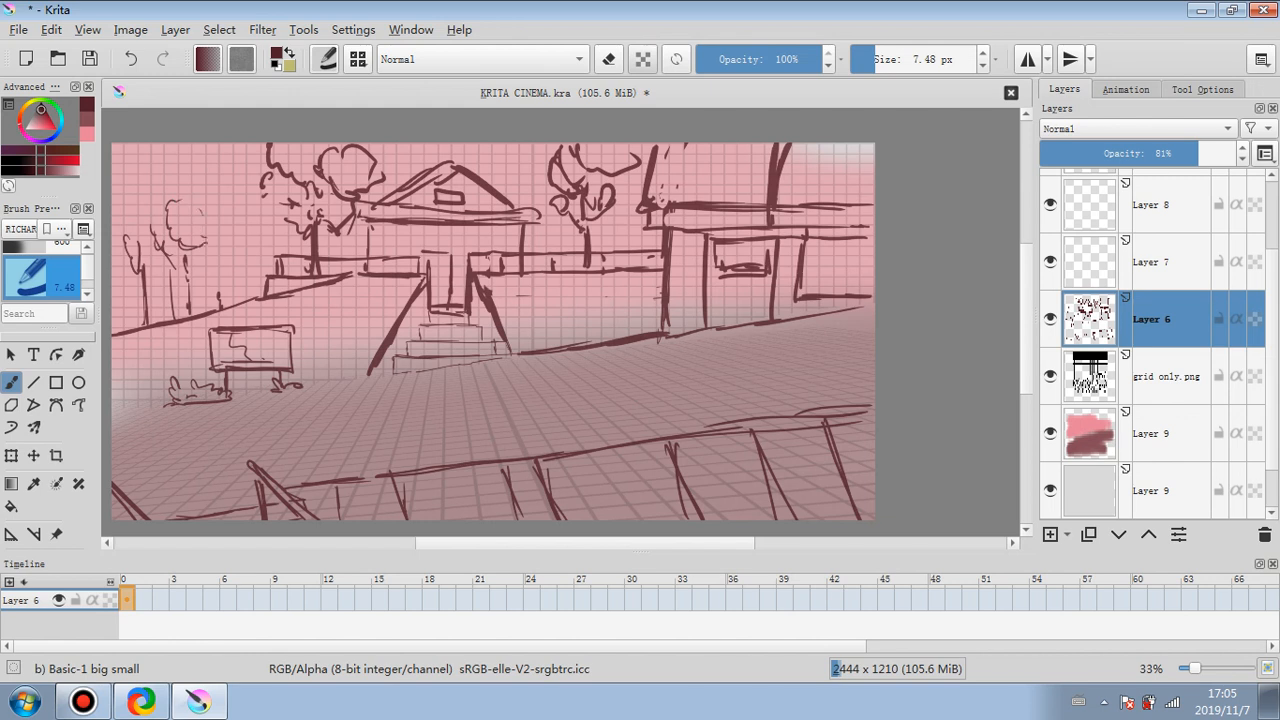
pyautogui.moveTo(206, 243); pyautogui.dragTo(198, 267)
pyautogui.moveTo(188, 200); pyautogui.dragTo(196, 223)
# - Draw the ground line from the base of the steps past the signboard to the canvas's left edge
pyautogui.moveTo(226, 398); pyautogui.dragTo(394, 374)
pyautogui.moveTo(164, 404); pyautogui.dragTo(111, 411)
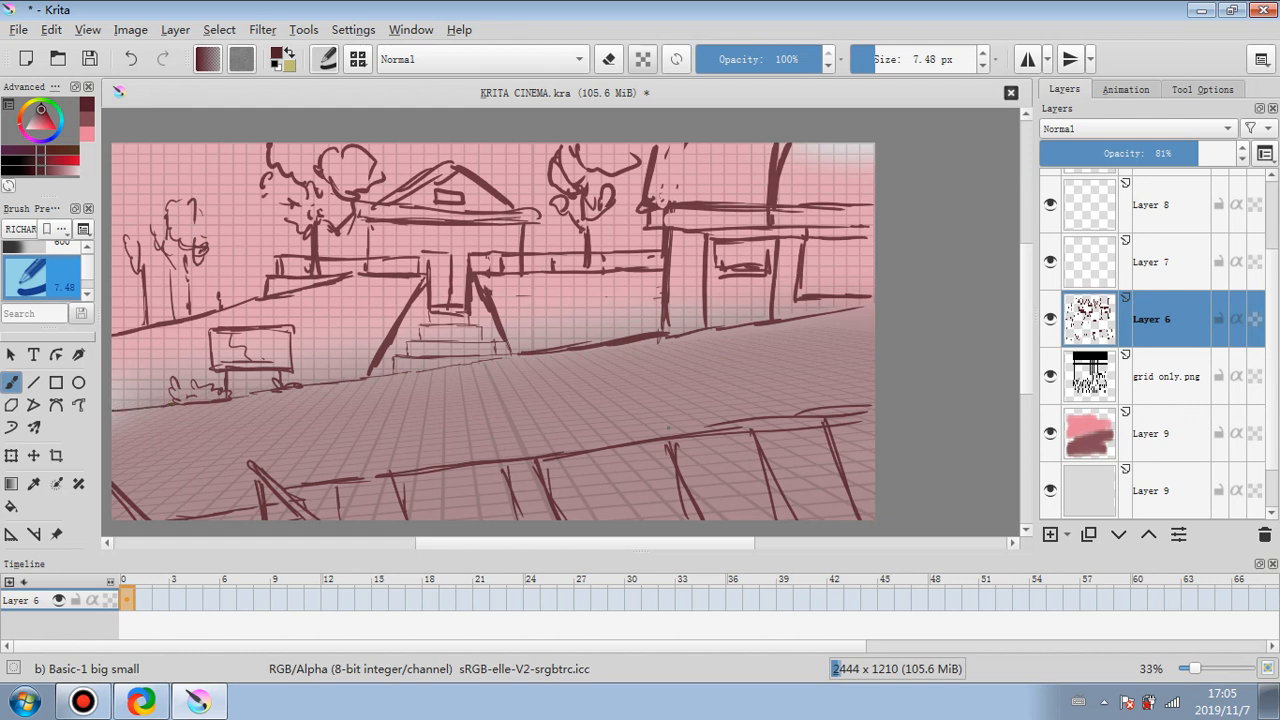
pyautogui.press('e')
pyautogui.press('e')
# - Fill the wall between the steps and the tall post with irregular stone outlines
pyautogui.moveTo(506, 292)
pyautogui.mouseDown()
pyautogui.moveTo(516, 325)
pyautogui.moveTo(518, 292)
pyautogui.moveTo(503, 290)
pyautogui.moveTo(540, 305)
pyautogui.mouseUp()
pyautogui.moveTo(514, 304)
pyautogui.mouseDown()
pyautogui.moveTo(548, 283)
pyautogui.moveTo(556, 301)
pyautogui.moveTo(549, 291)
pyautogui.moveTo(541, 304)
pyautogui.moveTo(554, 302)
pyautogui.moveTo(561, 330)
pyautogui.moveTo(598, 313)
pyautogui.mouseUp()
pyautogui.moveTo(576, 305)
pyautogui.mouseDown()
pyautogui.moveTo(582, 320)
pyautogui.moveTo(598, 316)
pyautogui.mouseUp()
pyautogui.moveTo(562, 298)
pyautogui.mouseDown()
pyautogui.moveTo(573, 306)
pyautogui.moveTo(586, 292)
pyautogui.mouseUp()
pyautogui.moveTo(582, 294)
pyautogui.mouseDown()
pyautogui.moveTo(600, 286)
pyautogui.moveTo(582, 295)
pyautogui.moveTo(610, 327)
pyautogui.moveTo(625, 313)
pyautogui.mouseUp()
pyautogui.moveTo(603, 310)
pyautogui.mouseDown()
pyautogui.moveTo(628, 294)
pyautogui.moveTo(622, 274)
pyautogui.mouseUp()
pyautogui.moveTo(622, 288)
pyautogui.mouseDown()
pyautogui.moveTo(625, 273)
pyautogui.moveTo(640, 329)
pyautogui.mouseUp()
pyautogui.moveTo(640, 309); pyautogui.dragTo(655, 305)
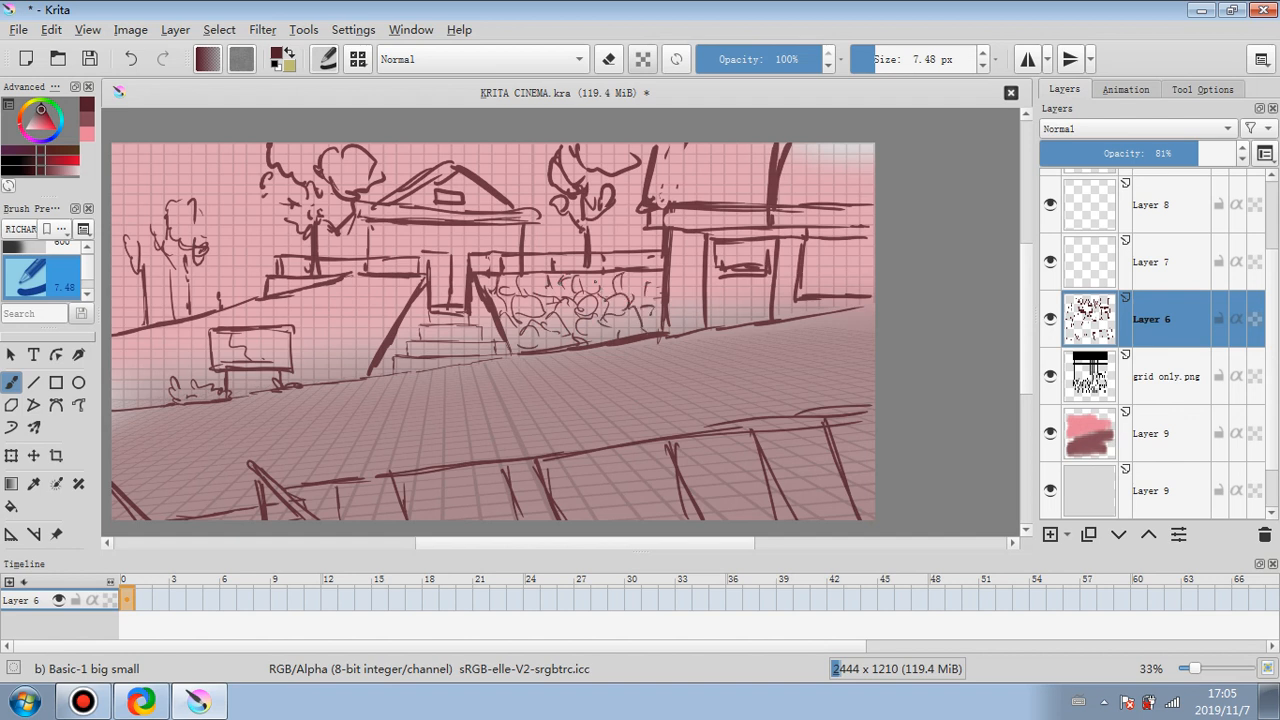
# - Fill the wall left of the steps, around the signboard, with irregular stone outlines
pyautogui.moveTo(391, 289)
pyautogui.mouseDown()
pyautogui.moveTo(401, 307)
pyautogui.moveTo(381, 303)
pyautogui.mouseUp()
pyautogui.moveTo(369, 277)
pyautogui.mouseDown()
pyautogui.moveTo(391, 292)
pyautogui.moveTo(367, 319)
pyautogui.mouseUp()
pyautogui.moveTo(367, 318); pyautogui.dragTo(384, 334)
pyautogui.moveTo(354, 281); pyautogui.dragTo(377, 306)
pyautogui.moveTo(366, 302)
pyautogui.mouseDown()
pyautogui.moveTo(342, 350)
pyautogui.moveTo(338, 332)
pyautogui.mouseUp()
pyautogui.moveTo(338, 298)
pyautogui.mouseDown()
pyautogui.moveTo(326, 318)
pyautogui.moveTo(344, 318)
pyautogui.mouseUp()
pyautogui.moveTo(334, 286); pyautogui.dragTo(336, 342)
pyautogui.moveTo(318, 348)
pyautogui.mouseDown()
pyautogui.moveTo(302, 362)
pyautogui.moveTo(354, 378)
pyautogui.mouseUp()
pyautogui.moveTo(328, 318)
pyautogui.mouseDown()
pyautogui.moveTo(316, 330)
pyautogui.moveTo(334, 368)
pyautogui.mouseUp()
pyautogui.moveTo(322, 363); pyautogui.dragTo(315, 383)
pyautogui.moveTo(324, 310)
pyautogui.mouseDown()
pyautogui.moveTo(304, 326)
pyautogui.moveTo(276, 316)
pyautogui.moveTo(294, 310)
pyautogui.mouseUp()
pyautogui.moveTo(322, 303); pyautogui.dragTo(251, 321)
pyautogui.moveTo(269, 376); pyautogui.dragTo(242, 390)
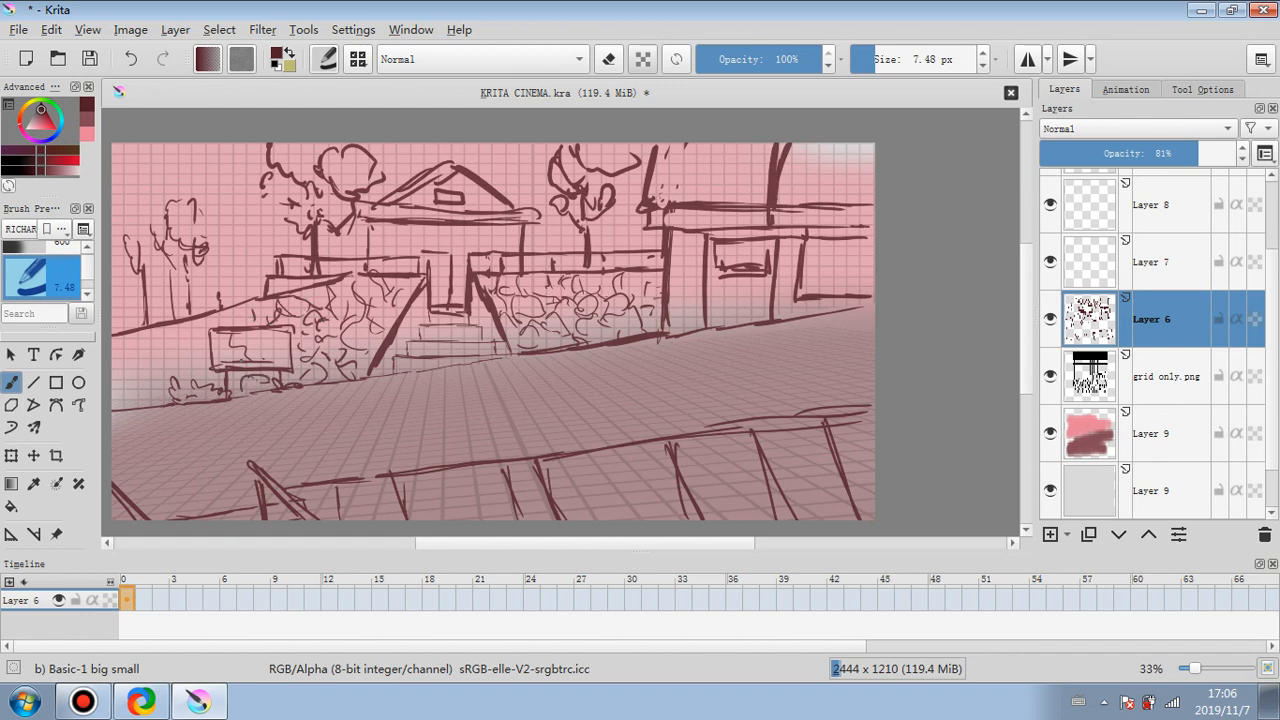
# - Extend the irregular stone outlines over the remaining bare wall around the signboard to the canvas's left edge
pyautogui.moveTo(247, 311); pyautogui.dragTo(235, 319)
pyautogui.moveTo(257, 317)
pyautogui.mouseDown()
pyautogui.moveTo(184, 338)
pyautogui.moveTo(194, 378)
pyautogui.mouseUp()
pyautogui.moveTo(182, 331); pyautogui.dragTo(167, 343)
pyautogui.moveTo(169, 337); pyautogui.dragTo(167, 370)
pyautogui.moveTo(167, 345)
pyautogui.mouseDown()
pyautogui.moveTo(163, 367)
pyautogui.moveTo(141, 349)
pyautogui.mouseUp()
pyautogui.moveTo(161, 349)
pyautogui.mouseDown()
pyautogui.moveTo(137, 357)
pyautogui.moveTo(133, 375)
pyautogui.moveTo(128, 355)
pyautogui.mouseUp()
pyautogui.moveTo(133, 345)
pyautogui.mouseDown()
pyautogui.moveTo(113, 357)
pyautogui.moveTo(117, 373)
pyautogui.mouseUp()
pyautogui.moveTo(139, 373); pyautogui.dragTo(125, 397)
pyautogui.moveTo(135, 387)
pyautogui.mouseDown()
pyautogui.moveTo(113, 407)
pyautogui.moveTo(133, 411)
pyautogui.mouseUp()
pyautogui.moveTo(160, 375)
pyautogui.mouseDown()
pyautogui.moveTo(147, 403)
pyautogui.moveTo(149, 379)
pyautogui.mouseUp()
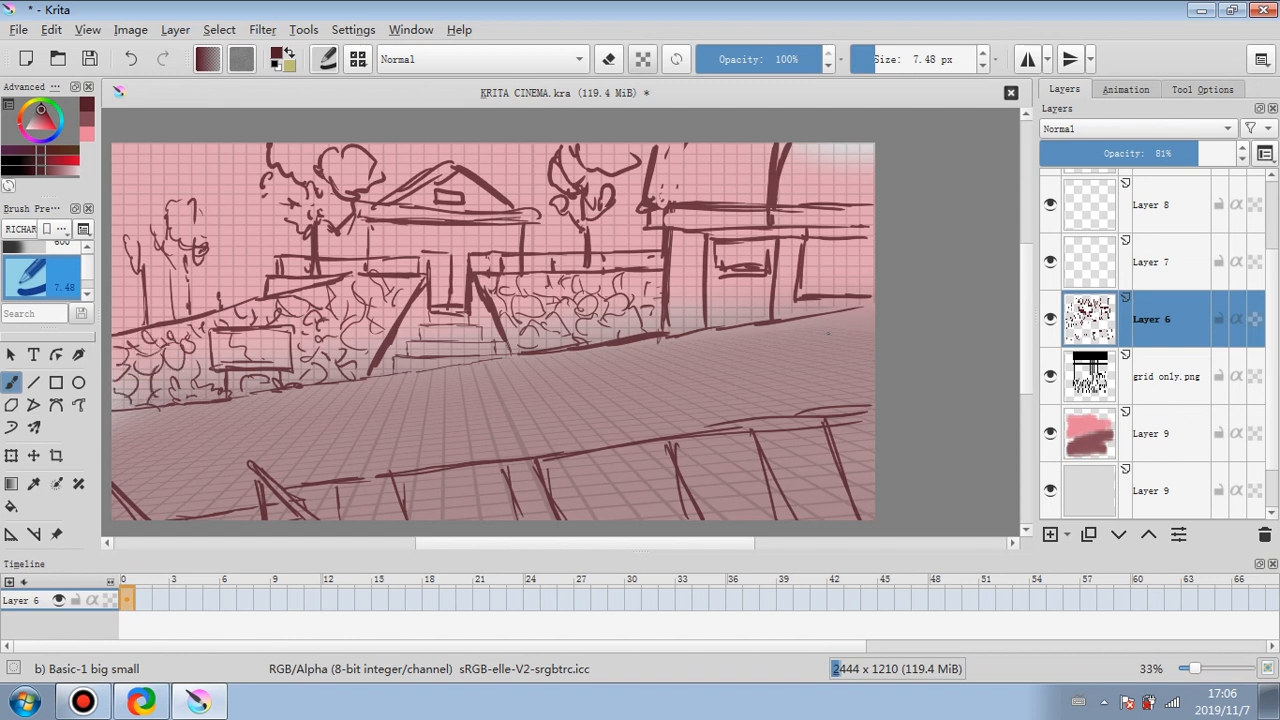
# - Fill the foreground wall below the sloping top line with large irregular stone outlines across its length
pyautogui.moveTo(327, 503); pyautogui.dragTo(313, 507)
pyautogui.moveTo(333, 487)
pyautogui.mouseDown()
pyautogui.moveTo(340, 517)
pyautogui.moveTo(371, 519)
pyautogui.mouseUp()
pyautogui.moveTo(361, 487)
pyautogui.mouseDown()
pyautogui.moveTo(342, 513)
pyautogui.moveTo(356, 507)
pyautogui.mouseUp()
pyautogui.moveTo(370, 504)
pyautogui.mouseDown()
pyautogui.moveTo(392, 518)
pyautogui.moveTo(440, 474)
pyautogui.mouseUp()
pyautogui.moveTo(426, 494)
pyautogui.mouseDown()
pyautogui.moveTo(452, 474)
pyautogui.moveTo(476, 516)
pyautogui.mouseUp()
pyautogui.moveTo(456, 518); pyautogui.dragTo(504, 490)
pyautogui.moveTo(512, 522); pyautogui.dragTo(542, 482)
pyautogui.moveTo(544, 488); pyautogui.dragTo(556, 474)
pyautogui.moveTo(460, 500); pyautogui.dragTo(474, 470)
pyautogui.moveTo(482, 508); pyautogui.dragTo(508, 472)
pyautogui.moveTo(566, 520); pyautogui.dragTo(584, 492)
pyautogui.moveTo(584, 518); pyautogui.dragTo(626, 462)
pyautogui.moveTo(570, 508)
pyautogui.mouseDown()
pyautogui.moveTo(590, 474)
pyautogui.moveTo(622, 466)
pyautogui.mouseUp()
pyautogui.moveTo(622, 518)
pyautogui.mouseDown()
pyautogui.moveTo(642, 486)
pyautogui.moveTo(672, 496)
pyautogui.mouseUp()
pyautogui.moveTo(630, 494); pyautogui.dragTo(650, 458)
pyautogui.moveTo(646, 458); pyautogui.dragTo(590, 454)
pyautogui.moveTo(620, 456); pyautogui.dragTo(654, 446)
pyautogui.moveTo(684, 520); pyautogui.dragTo(688, 452)
pyautogui.moveTo(688, 452)
pyautogui.mouseDown()
pyautogui.moveTo(712, 504)
pyautogui.moveTo(770, 504)
pyautogui.mouseUp()
pyautogui.moveTo(758, 450)
pyautogui.mouseDown()
pyautogui.moveTo(730, 504)
pyautogui.moveTo(782, 482)
pyautogui.mouseUp()
pyautogui.moveTo(768, 486); pyautogui.dragTo(832, 518)
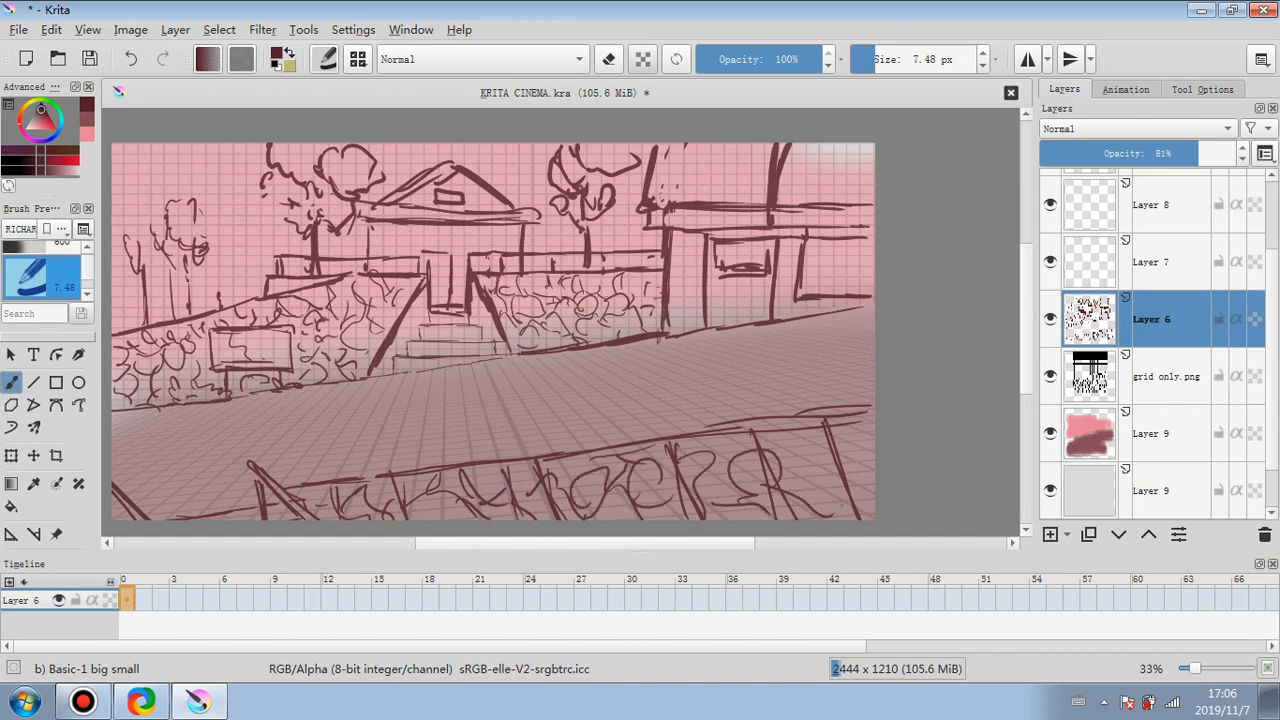
pyautogui.moveTo(796, 450); pyautogui.dragTo(824, 498)
pyautogui.moveTo(812, 508); pyautogui.dragTo(842, 506)
pyautogui.moveTo(778, 440); pyautogui.dragTo(826, 462)
pyautogui.moveTo(742, 436)
pyautogui.mouseDown()
pyautogui.moveTo(756, 440)
pyautogui.moveTo(729, 458)
pyautogui.mouseUp()
pyautogui.moveTo(847, 481); pyautogui.dragTo(835, 516)
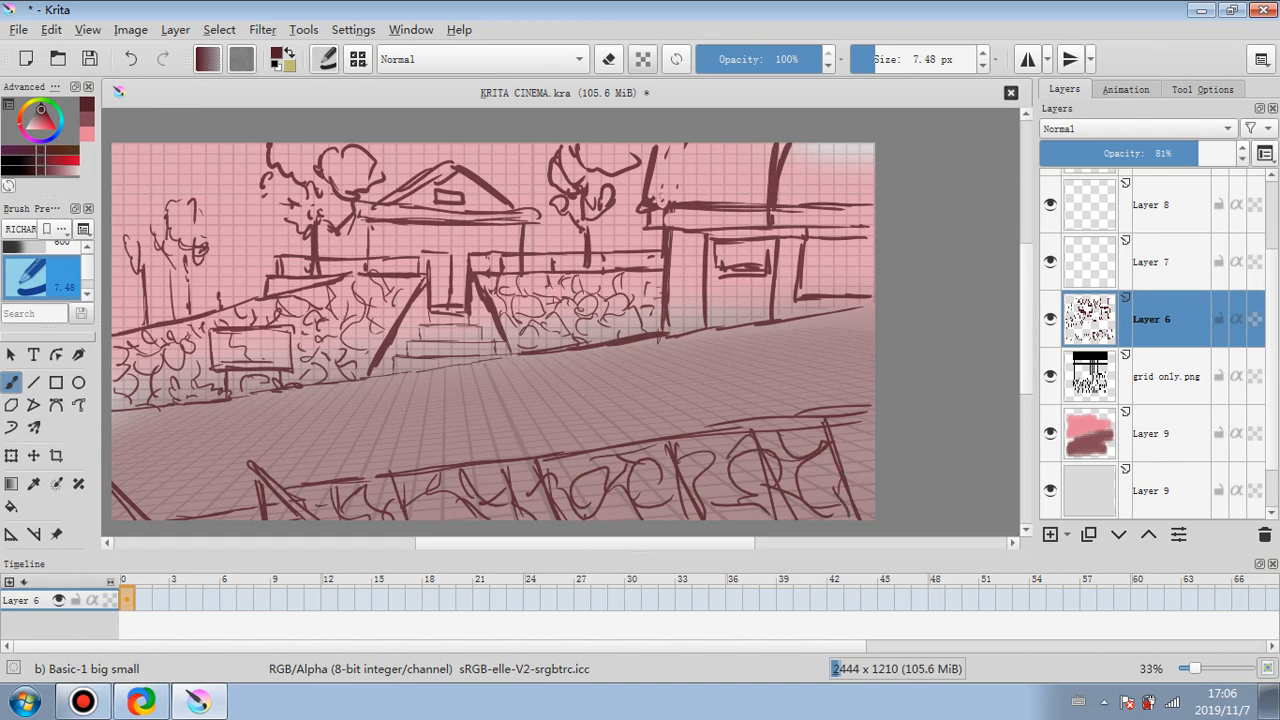
# - Erase the slanted fence posts between the foreground stones with an 82.94 px eraser
pyautogui.click(617, 62)
pyautogui.click(905, 62)
pyautogui.moveTo(691, 446); pyautogui.dragTo(684, 520)
pyautogui.moveTo(760, 434); pyautogui.dragTo(790, 516)
pyautogui.moveTo(828, 448); pyautogui.dragTo(834, 512)
pyautogui.moveTo(550, 468); pyautogui.dragTo(546, 518)
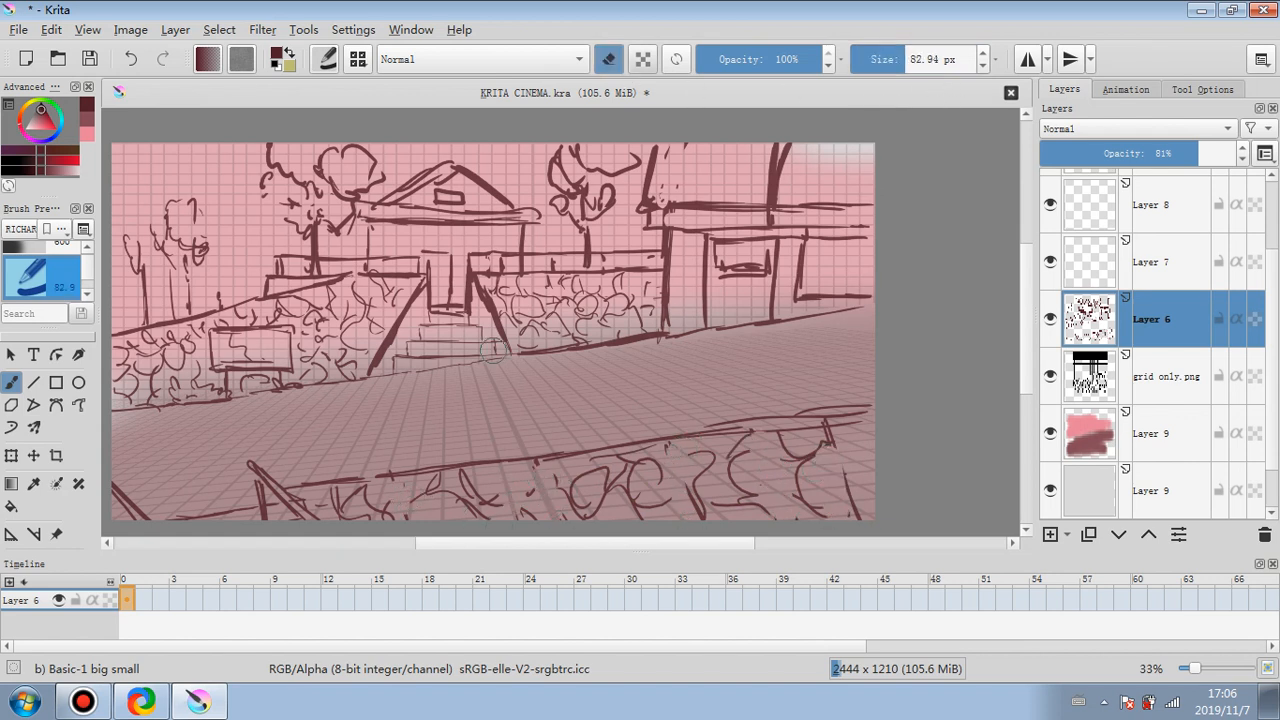
# - Return to painting with an 8.37 px brush and touch up the foreground stone outlines where posts were erased
pyautogui.moveTo(902, 69); pyautogui.dragTo(890, 66)
pyautogui.click(609, 62)
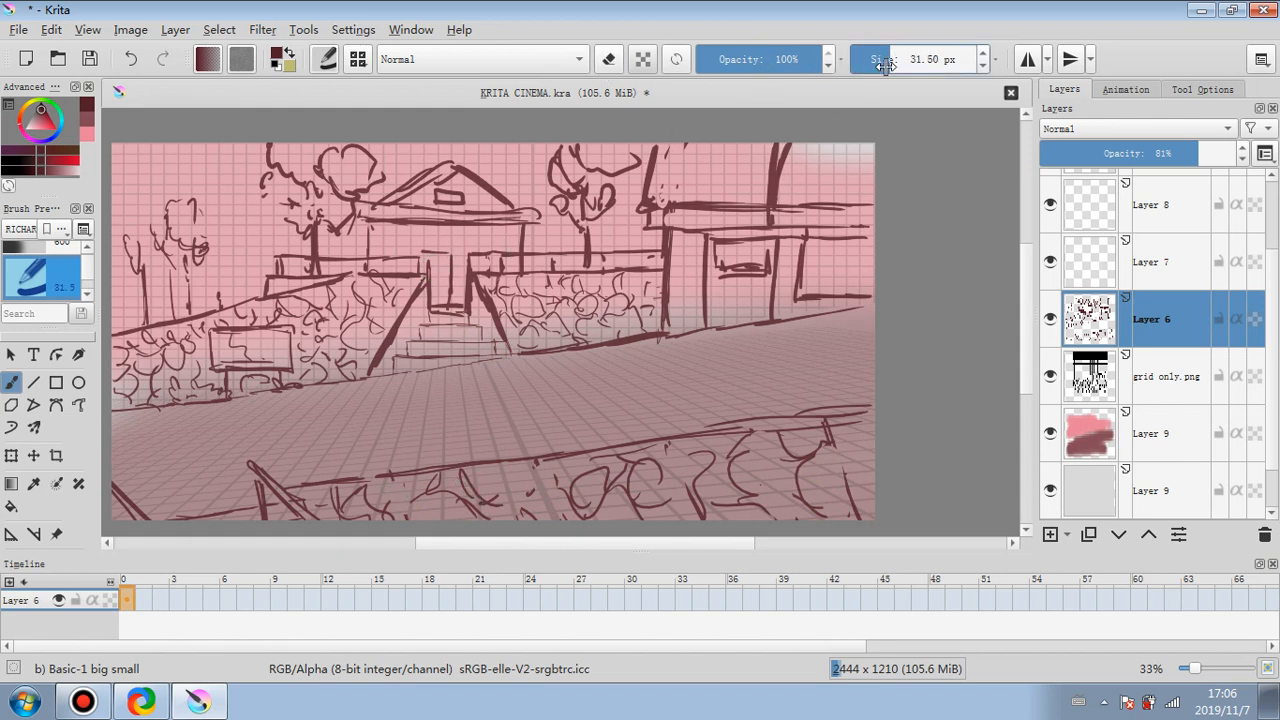
pyautogui.moveTo(882, 65); pyautogui.dragTo(852, 65)
pyautogui.click(872, 66)
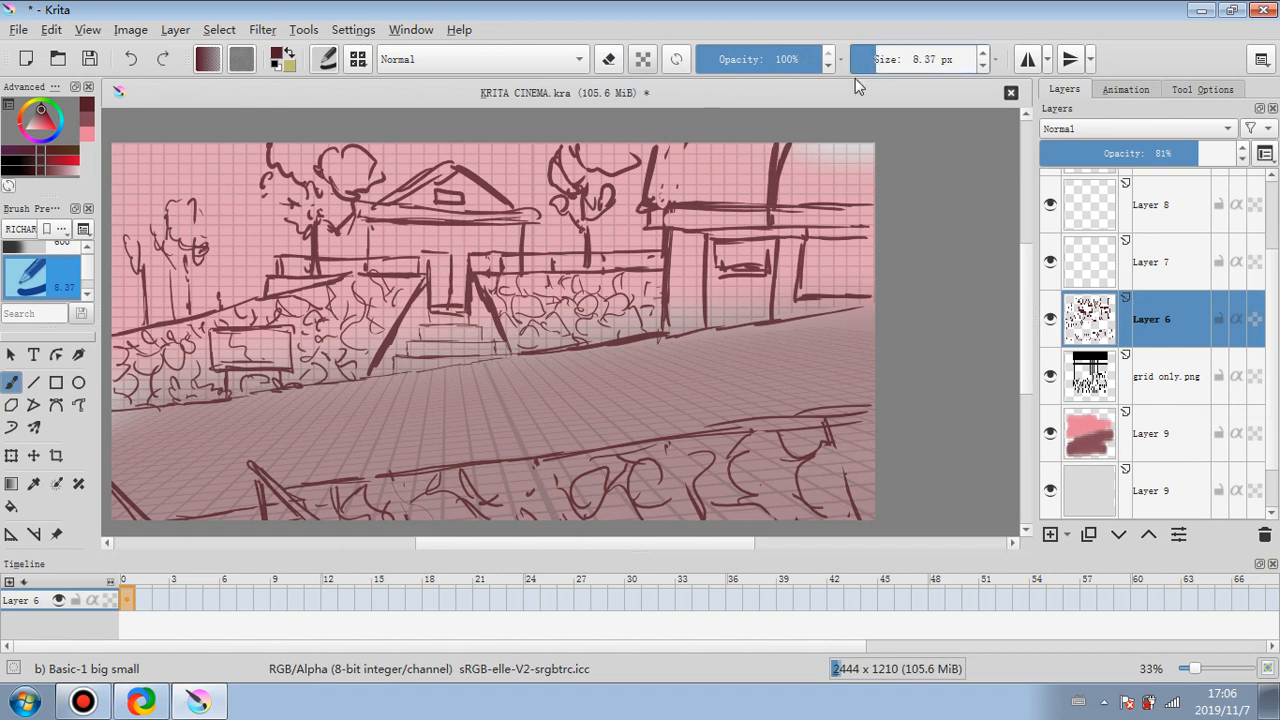
pyautogui.moveTo(425, 491); pyautogui.dragTo(411, 513)
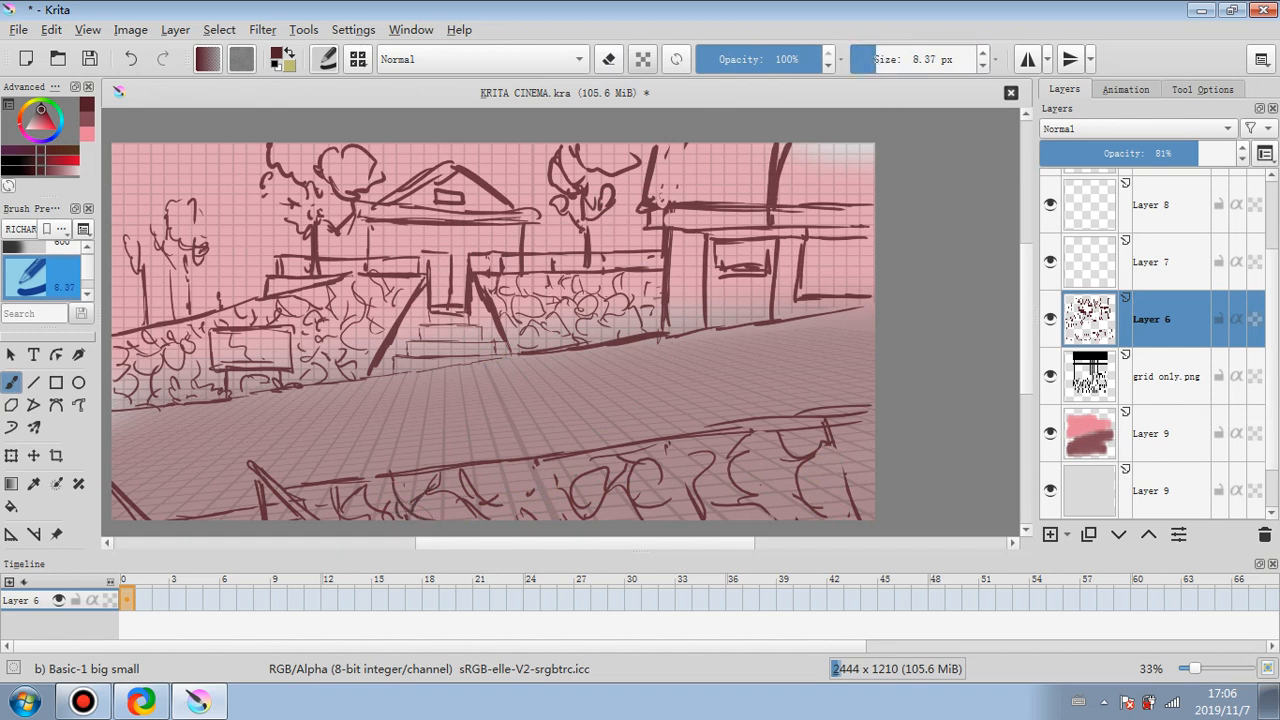
pyautogui.moveTo(538, 470)
pyautogui.mouseDown()
pyautogui.moveTo(564, 496)
pyautogui.moveTo(478, 506)
pyautogui.mouseUp()
# - Draw the railing's end at the foreground wall's corner and a doubled top rail running to the canvas's right edge
pyautogui.moveTo(260, 480)
pyautogui.mouseDown()
pyautogui.moveTo(222, 442)
pyautogui.moveTo(238, 508)
pyautogui.mouseUp()
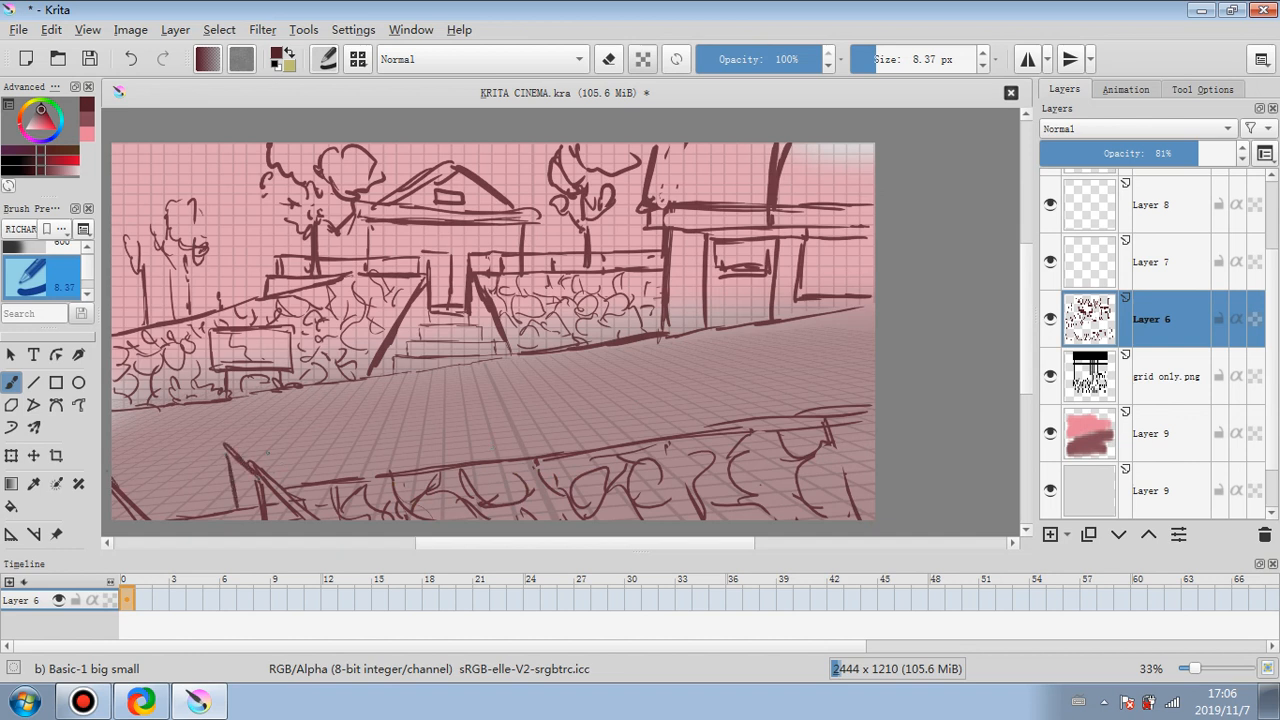
pyautogui.moveTo(262, 448)
pyautogui.mouseDown()
pyautogui.moveTo(274, 480)
pyautogui.moveTo(314, 432)
pyautogui.moveTo(874, 361)
pyautogui.mouseUp()
pyautogui.moveTo(280, 442); pyautogui.dragTo(874, 362)
pyautogui.moveTo(280, 486); pyautogui.dragTo(320, 483)
# - Add short upright posts along the whole foreground railing between the top rail and the stone wall
pyautogui.moveTo(321, 445); pyautogui.dragTo(322, 483)
pyautogui.moveTo(386, 437)
pyautogui.mouseDown()
pyautogui.moveTo(389, 473)
pyautogui.moveTo(440, 462)
pyautogui.mouseUp()
pyautogui.moveTo(440, 431); pyautogui.dragTo(441, 460)
pyautogui.moveTo(500, 420); pyautogui.dragTo(504, 452)
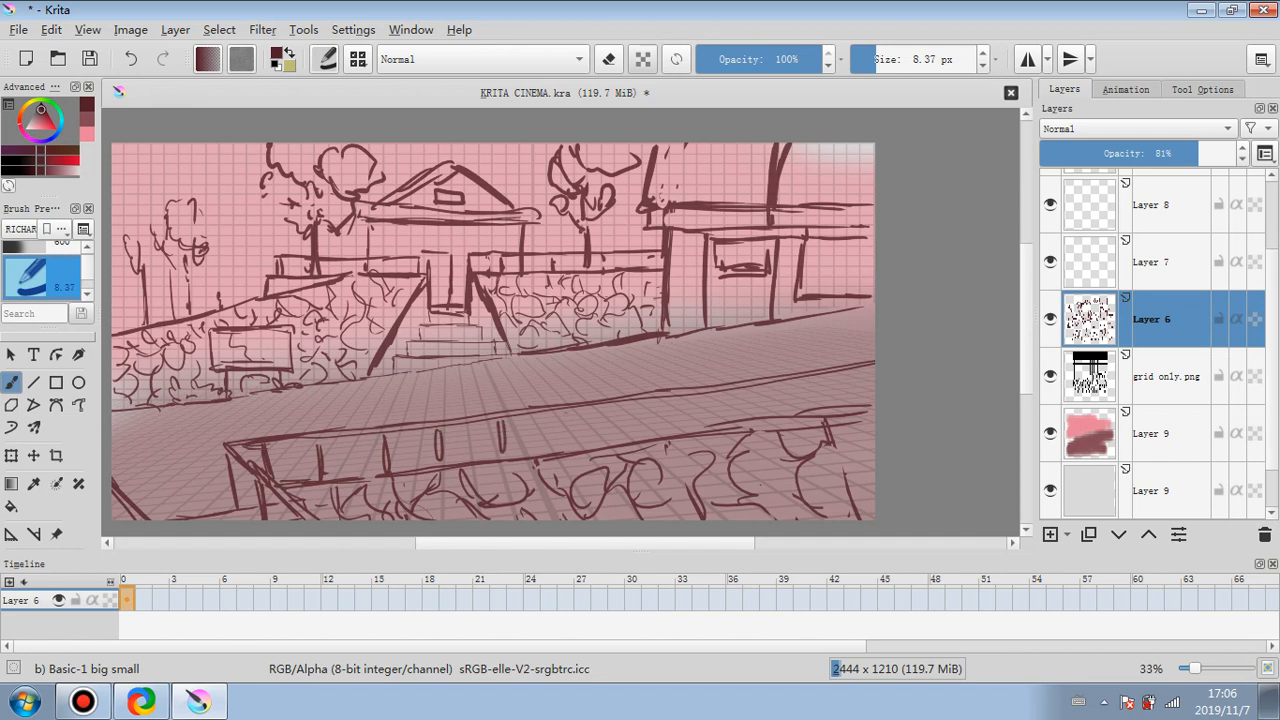
pyautogui.moveTo(566, 408); pyautogui.dragTo(568, 442)
pyautogui.moveTo(569, 404); pyautogui.dragTo(570, 444)
pyautogui.moveTo(635, 403); pyautogui.dragTo(637, 433)
pyautogui.moveTo(688, 397); pyautogui.dragTo(693, 423)
pyautogui.moveTo(748, 391); pyautogui.dragTo(749, 417)
pyautogui.moveTo(817, 379); pyautogui.dragTo(822, 398)
# - Sketch a rectangular signboard on two supports rising above the middle of the foreground railing
pyautogui.moveTo(678, 375); pyautogui.dragTo(680, 423)
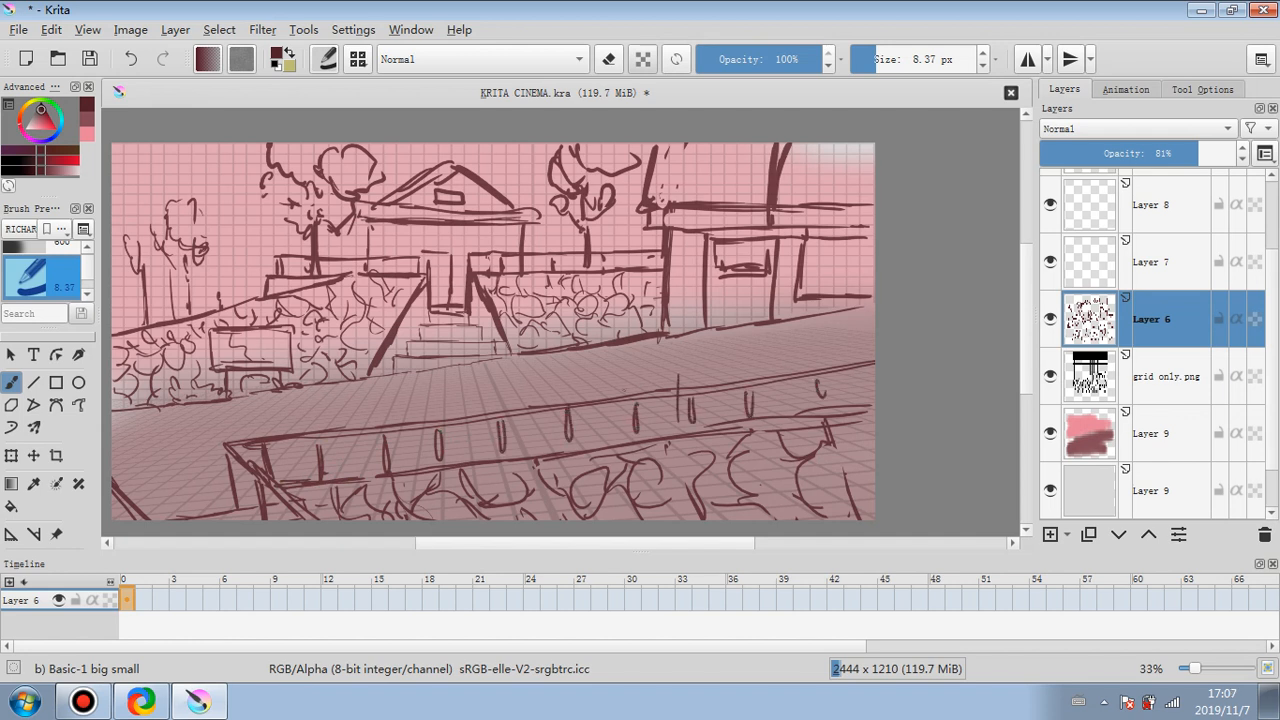
pyautogui.moveTo(599, 406); pyautogui.dragTo(601, 437)
pyautogui.moveTo(600, 393)
pyautogui.mouseDown()
pyautogui.moveTo(678, 381)
pyautogui.moveTo(597, 322)
pyautogui.moveTo(681, 314)
pyautogui.moveTo(680, 380)
pyautogui.mouseUp()
pyautogui.moveTo(591, 348)
pyautogui.mouseDown()
pyautogui.moveTo(592, 394)
pyautogui.moveTo(593, 380)
pyautogui.moveTo(676, 388)
pyautogui.mouseUp()
pyautogui.moveTo(596, 372); pyautogui.dragTo(596, 392)
pyautogui.moveTo(588, 327)
pyautogui.mouseDown()
pyautogui.moveTo(674, 330)
pyautogui.moveTo(674, 378)
pyautogui.mouseUp()
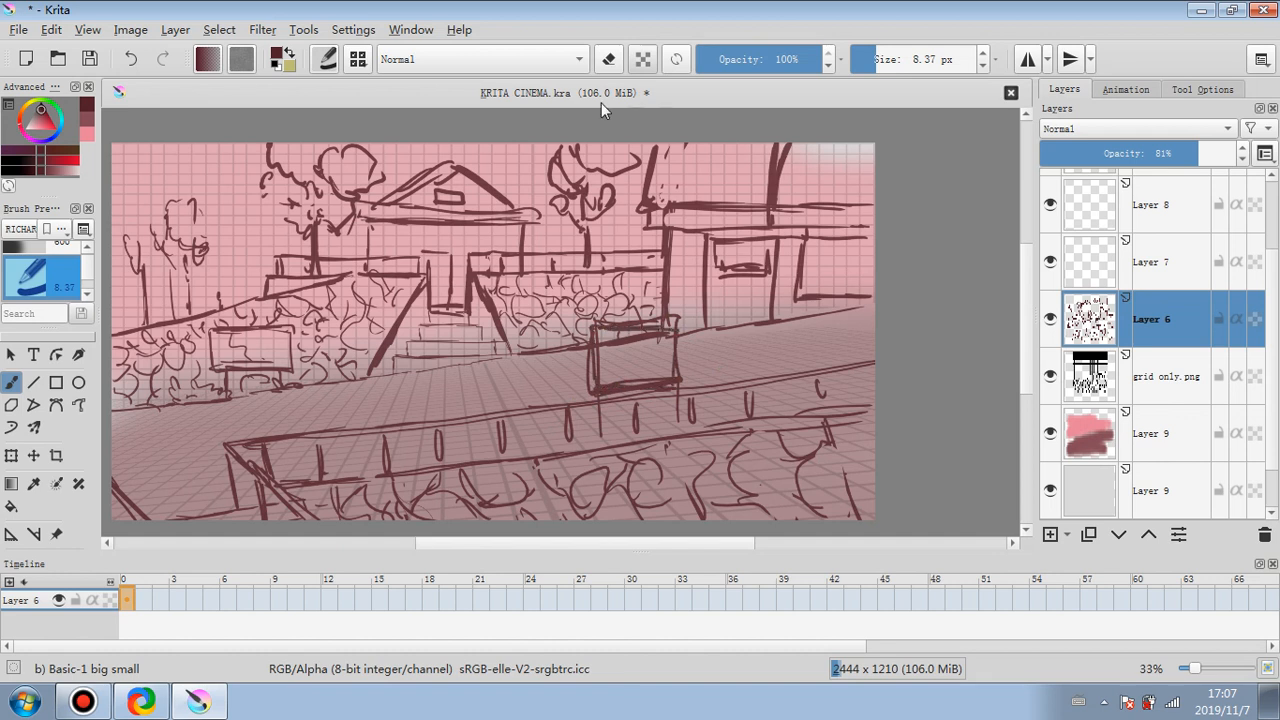
# - Erase the heavy right and lower edges of the signboard above the railing
pyautogui.click(608, 60)
pyautogui.moveTo(656, 322)
pyautogui.mouseDown()
pyautogui.moveTo(634, 324)
pyautogui.moveTo(681, 322)
pyautogui.moveTo(616, 325)
pyautogui.moveTo(609, 346)
pyautogui.moveTo(668, 335)
pyautogui.moveTo(600, 347)
pyautogui.moveTo(588, 394)
pyautogui.moveTo(657, 384)
pyautogui.mouseUp()
pyautogui.moveTo(618, 383)
pyautogui.mouseDown()
pyautogui.moveTo(678, 384)
pyautogui.moveTo(664, 378)
pyautogui.moveTo(677, 373)
pyautogui.moveTo(656, 390)
pyautogui.moveTo(676, 389)
pyautogui.mouseUp()
pyautogui.click(610, 66)
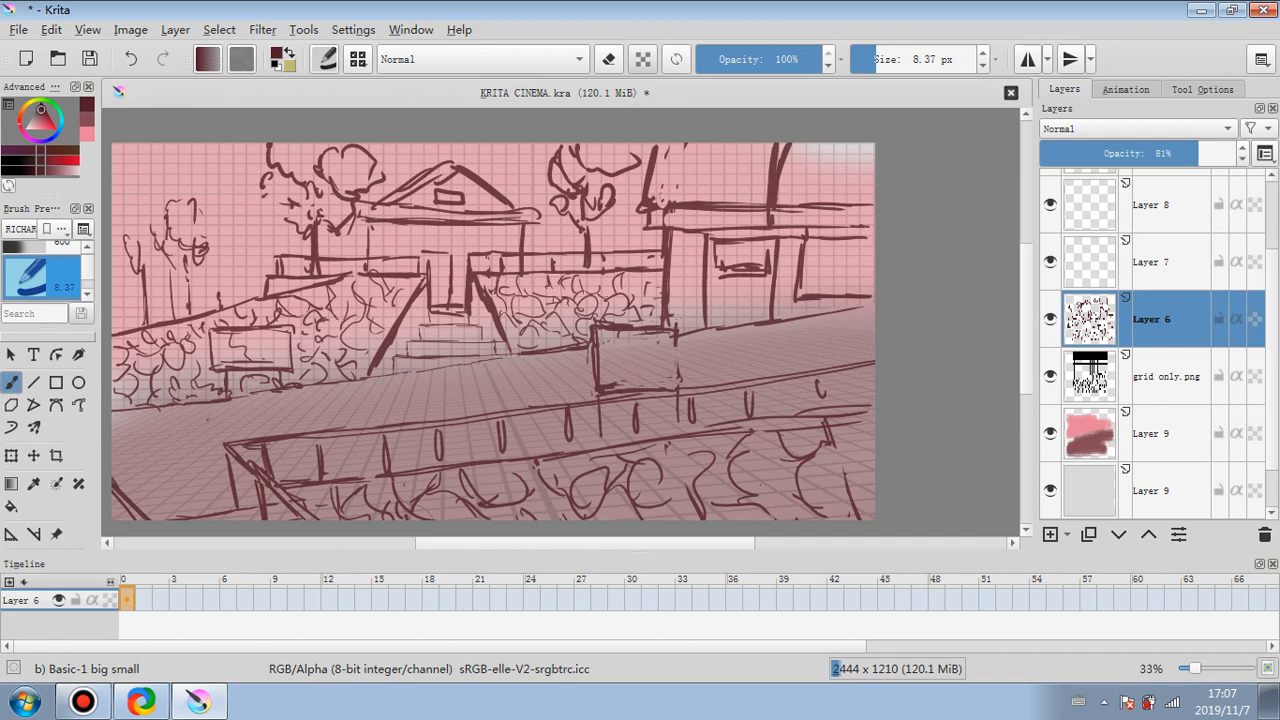
# - Draw the long street edge lines and diagonal paving lines, and retouch the railing signboard's right edge
pyautogui.moveTo(112, 428); pyautogui.dragTo(856, 324)
pyautogui.moveTo(672, 346); pyautogui.dragTo(672, 374)
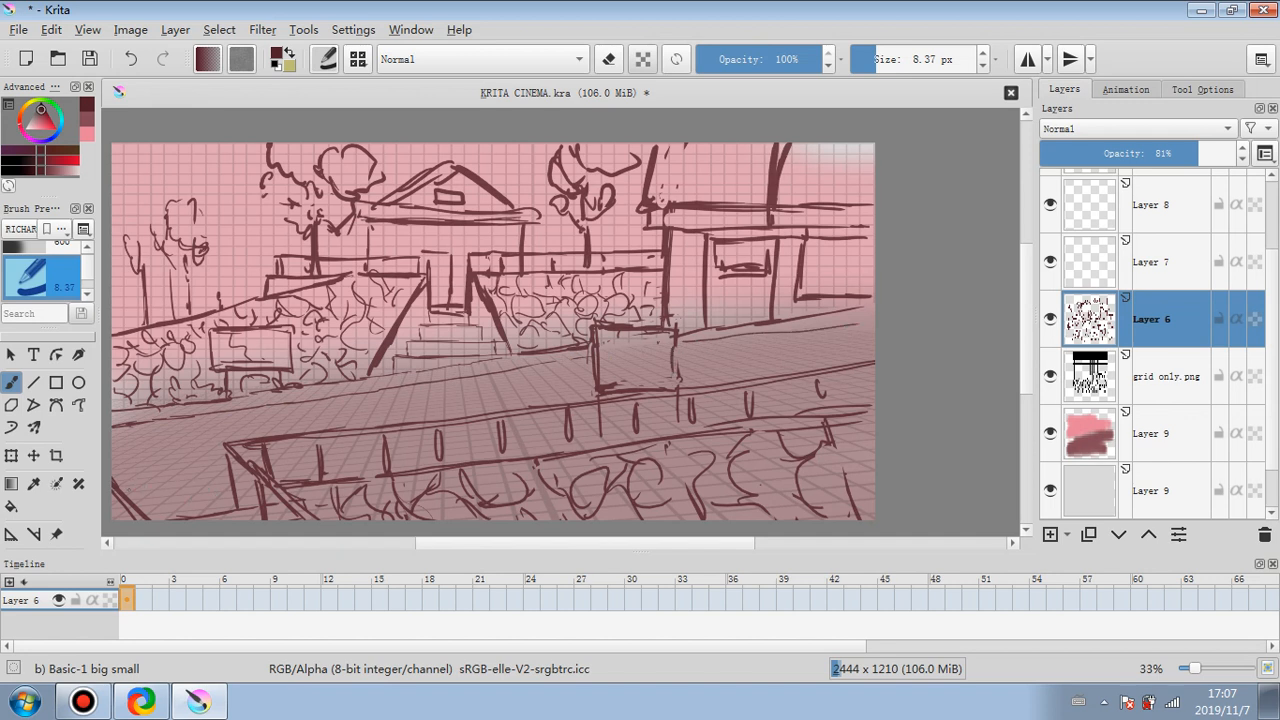
pyautogui.moveTo(130, 489); pyautogui.dragTo(868, 400)
pyautogui.moveTo(408, 466); pyautogui.dragTo(500, 450)
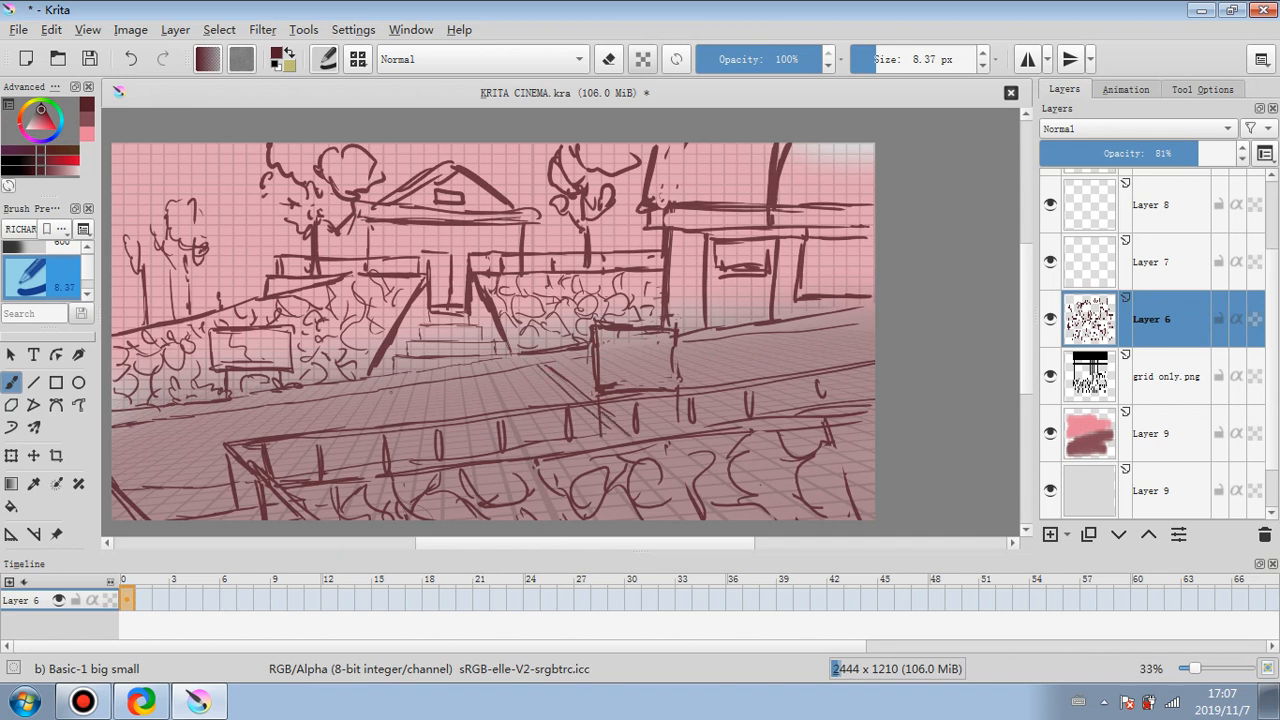
pyautogui.moveTo(292, 464)
pyautogui.mouseDown()
pyautogui.moveTo(342, 398)
pyautogui.moveTo(328, 406)
pyautogui.mouseUp()
pyautogui.click(130, 59)
pyautogui.moveTo(114, 470); pyautogui.dragTo(168, 428)
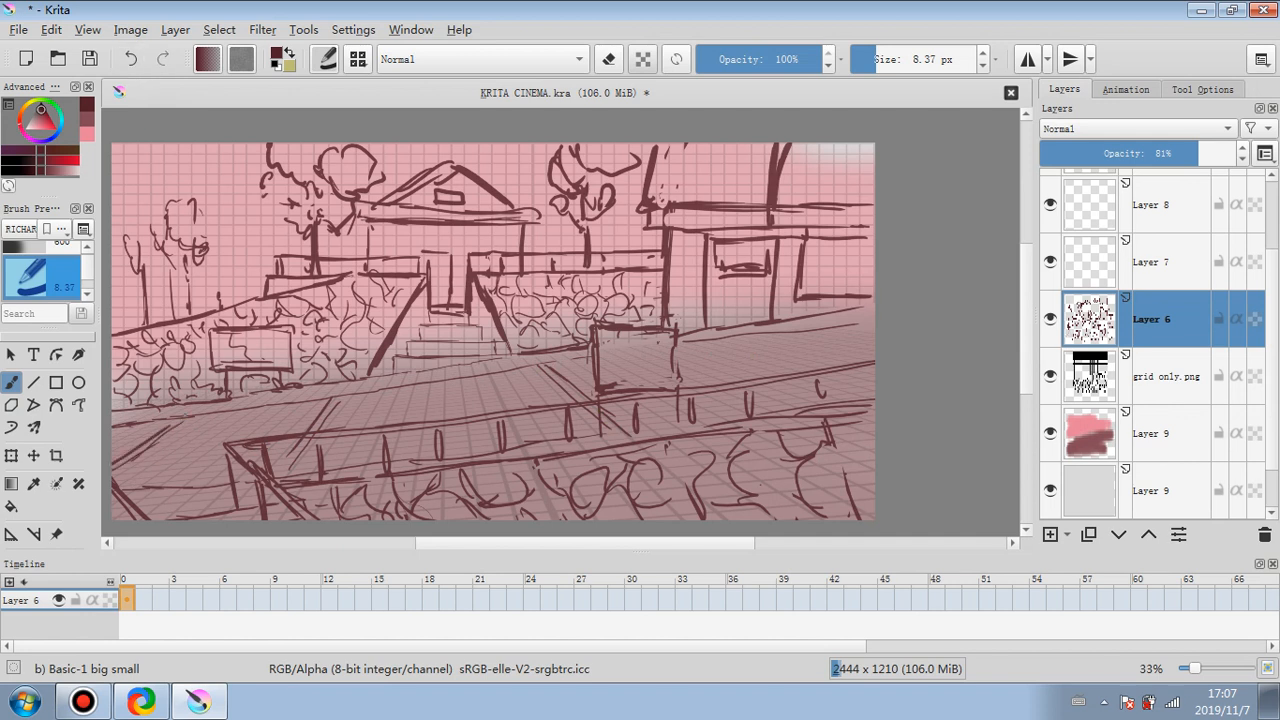
# - Add a rounded nameplate above the house doorway and outline distant buildings behind the left-hand trees
pyautogui.moveTo(384, 248)
pyautogui.mouseDown()
pyautogui.moveTo(403, 262)
pyautogui.moveTo(470, 249)
pyautogui.mouseUp()
pyautogui.moveTo(403, 243)
pyautogui.mouseDown()
pyautogui.moveTo(452, 228)
pyautogui.moveTo(496, 238)
pyautogui.moveTo(460, 250)
pyautogui.mouseUp()
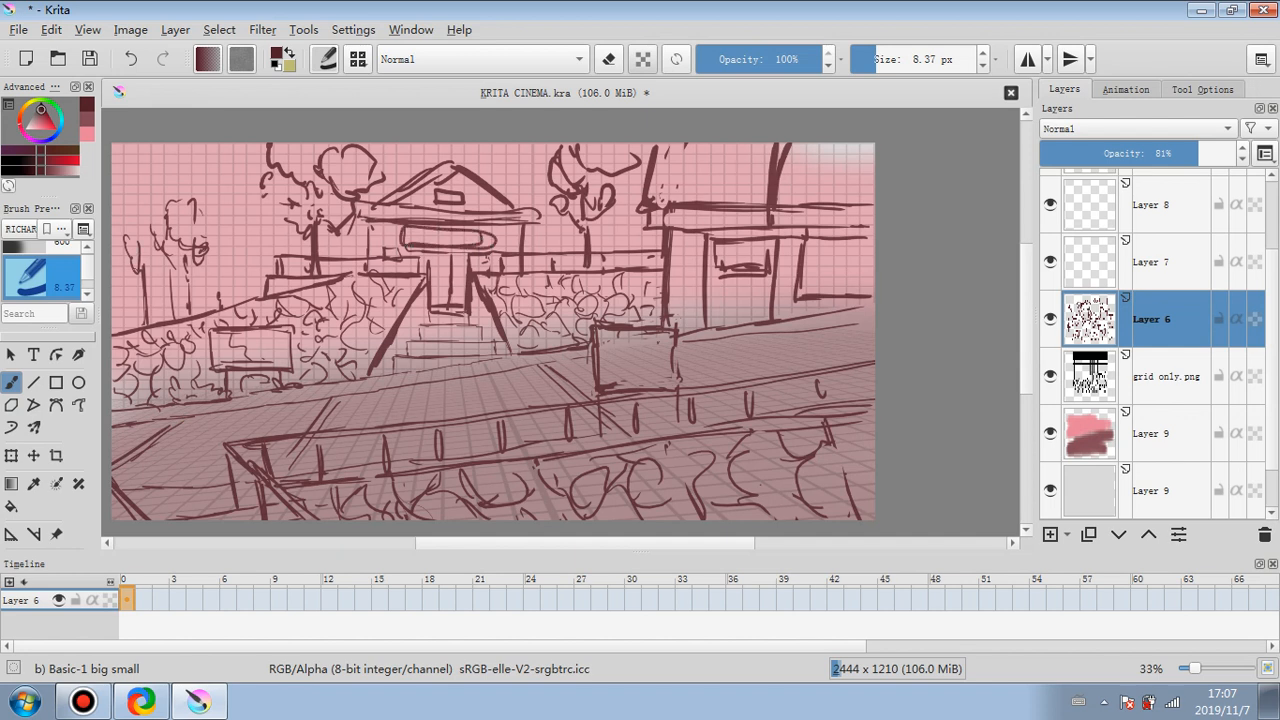
pyautogui.moveTo(114, 206); pyautogui.dragTo(128, 206)
pyautogui.moveTo(130, 206)
pyautogui.mouseDown()
pyautogui.moveTo(129, 287)
pyautogui.moveTo(118, 284)
pyautogui.moveTo(172, 316)
pyautogui.moveTo(236, 291)
pyautogui.moveTo(262, 257)
pyautogui.moveTo(240, 255)
pyautogui.mouseUp()
pyautogui.moveTo(240, 255)
pyautogui.mouseDown()
pyautogui.moveTo(223, 256)
pyautogui.moveTo(243, 251)
pyautogui.moveTo(238, 232)
pyautogui.mouseUp()
pyautogui.moveTo(267, 235)
pyautogui.mouseDown()
pyautogui.moveTo(219, 234)
pyautogui.moveTo(300, 234)
pyautogui.mouseUp()
pyautogui.moveTo(240, 232); pyautogui.dragTo(287, 214)
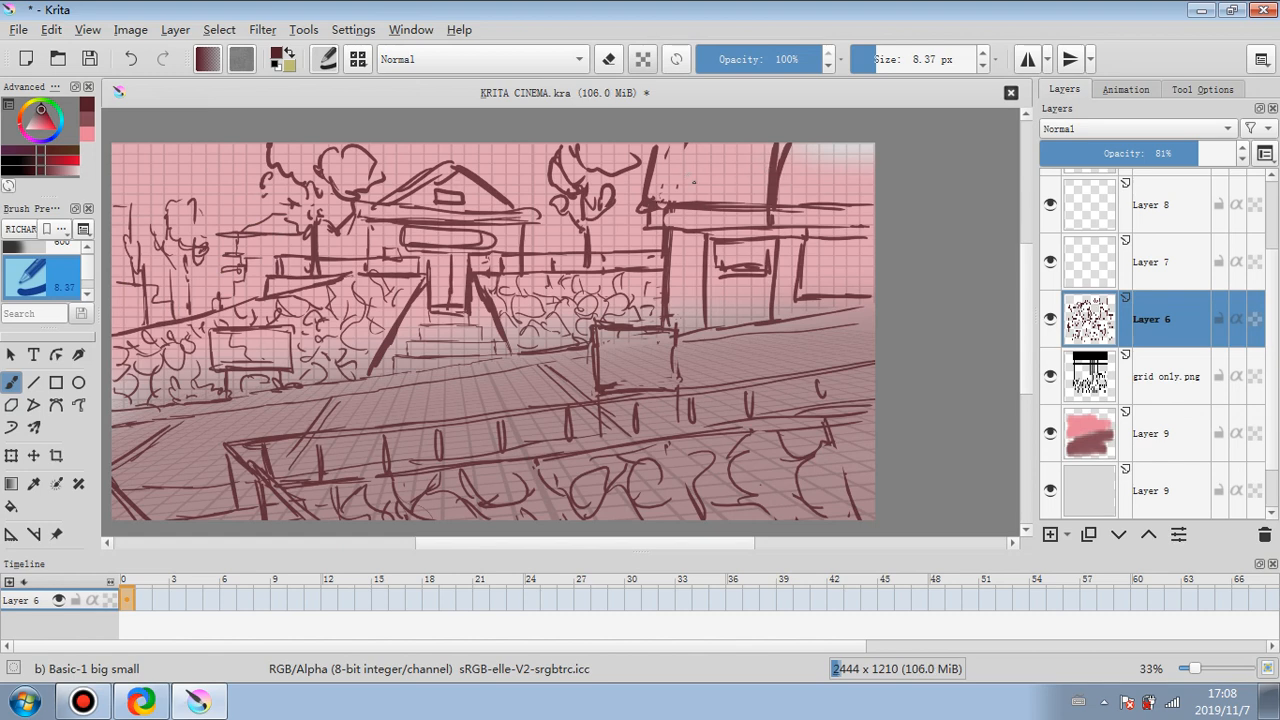
# - Add a round sign and scribbled marks to the right-hand building's upper floor and detail its far-right window
pyautogui.moveTo(694, 182); pyautogui.dragTo(704, 158)
pyautogui.moveTo(802, 163)
pyautogui.mouseDown()
pyautogui.moveTo(802, 188)
pyautogui.moveTo(803, 177)
pyautogui.moveTo(835, 184)
pyautogui.mouseUp()
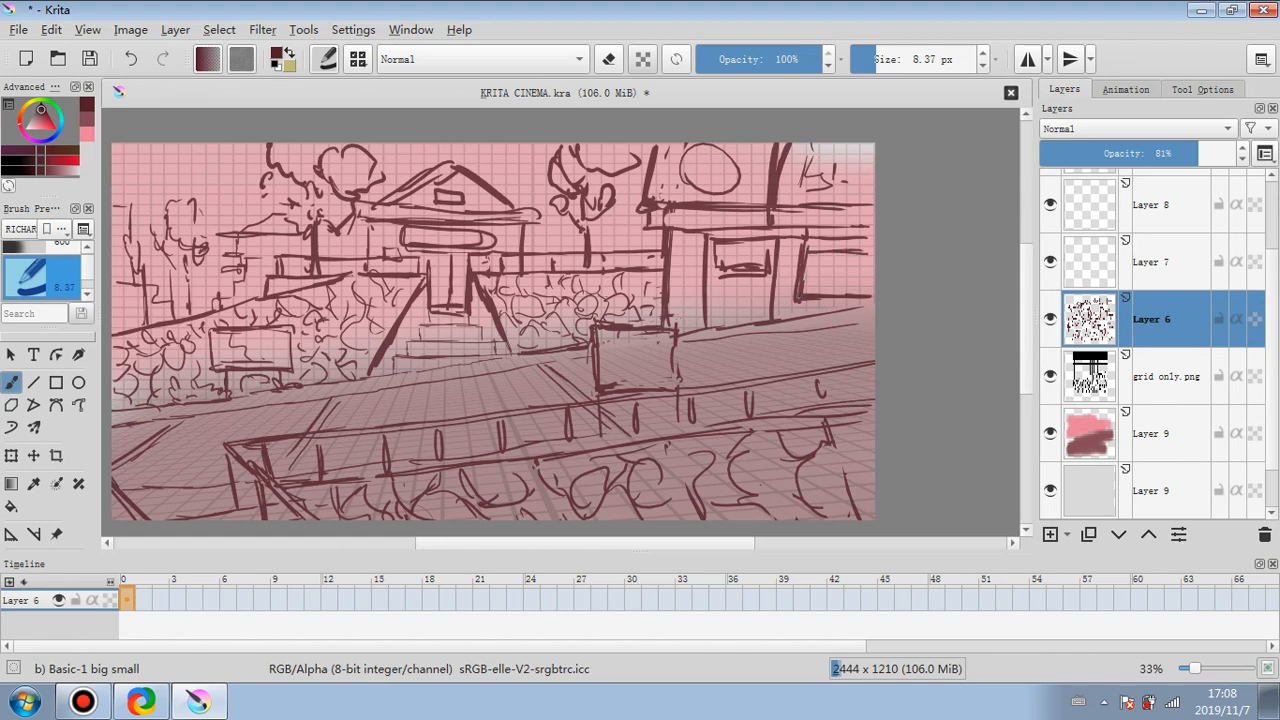
pyautogui.moveTo(824, 253); pyautogui.dragTo(831, 296)
# - Redraw the railing signboard's lower-right corner and add detail lines to the doorway and brick steps
pyautogui.moveTo(675, 356); pyautogui.dragTo(678, 388)
pyautogui.moveTo(657, 388); pyautogui.dragTo(677, 386)
pyautogui.moveTo(431, 275); pyautogui.dragTo(465, 280)
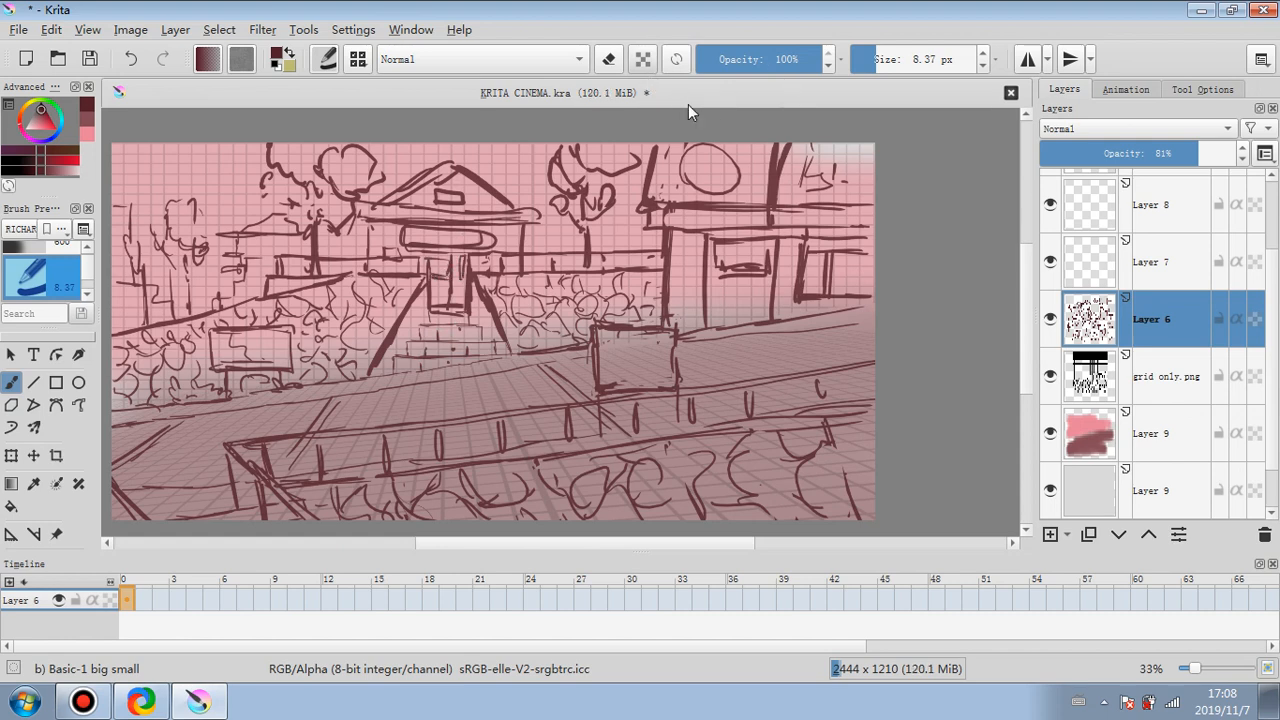
# - Delete the grid only.png layer and set the opacity of sketch Layer 6 to 54%
pyautogui.click(1264, 534)
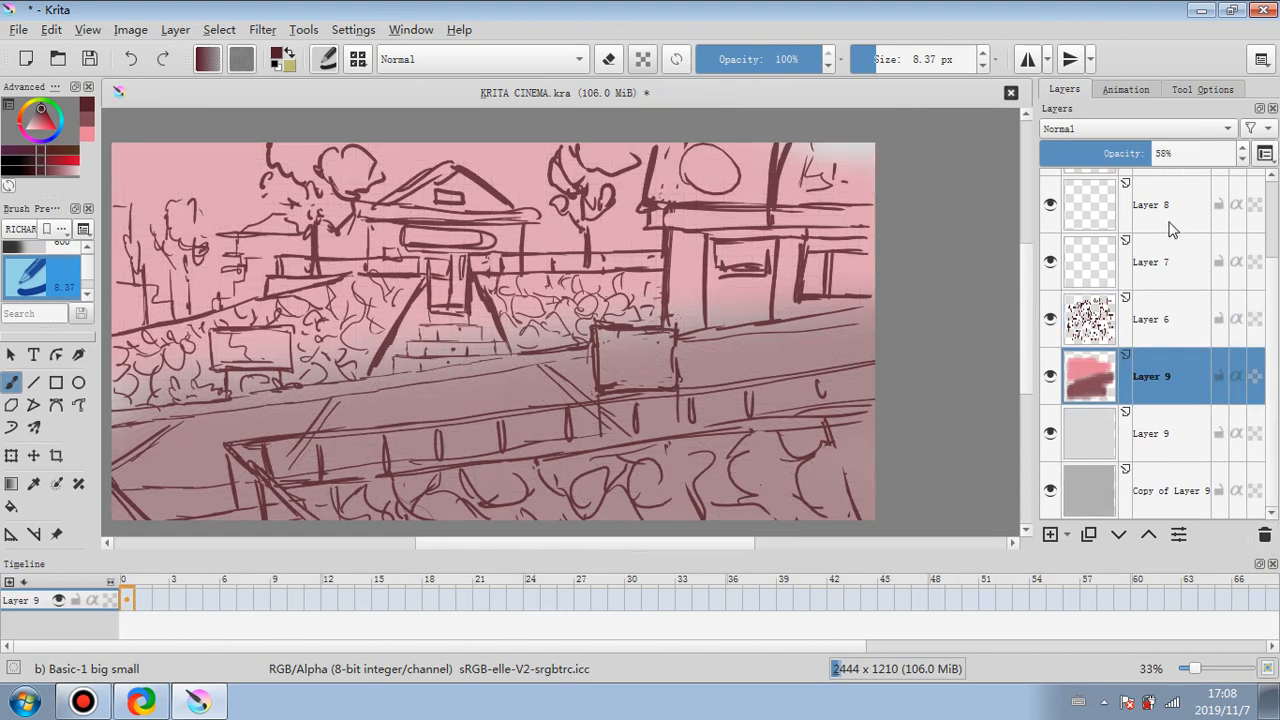
pyautogui.click(1171, 341)
pyautogui.click(1150, 152)
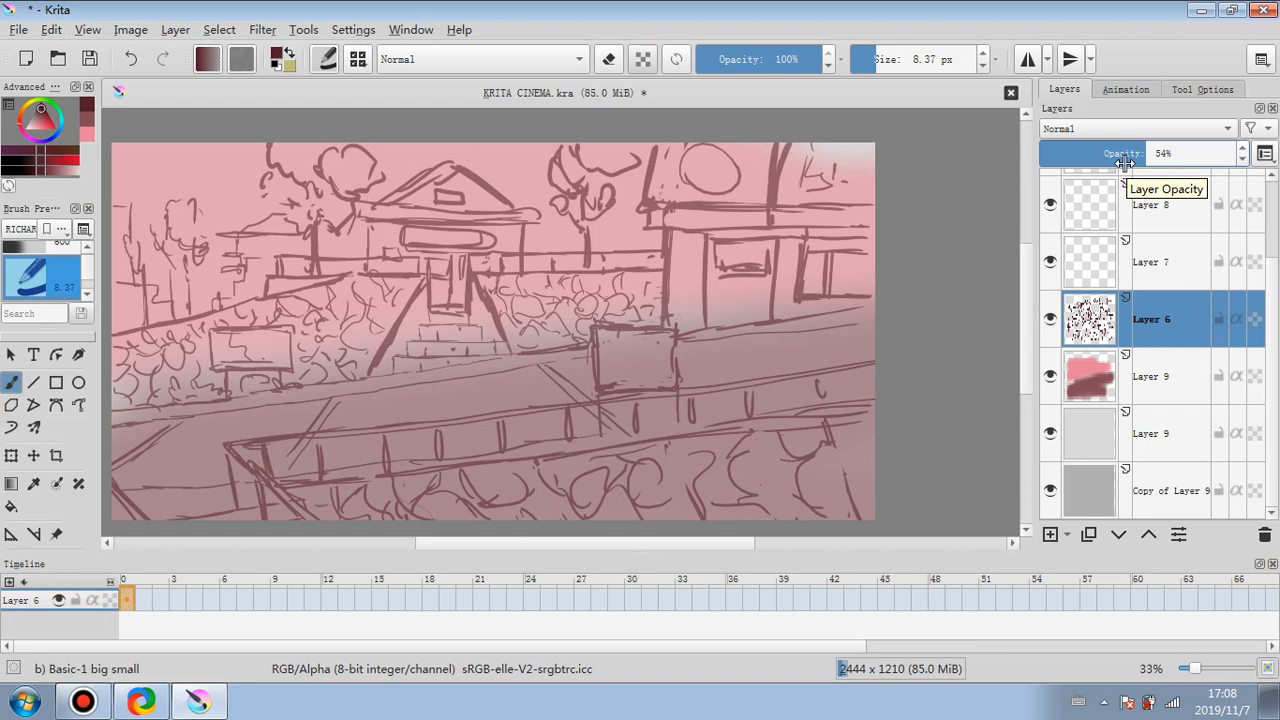
# - Add a layer above the pink-painted Layer 9 and paint a light grey 70.72 px stroke on the street's left end
pyautogui.click(1171, 378)
pyautogui.click(1050, 534)
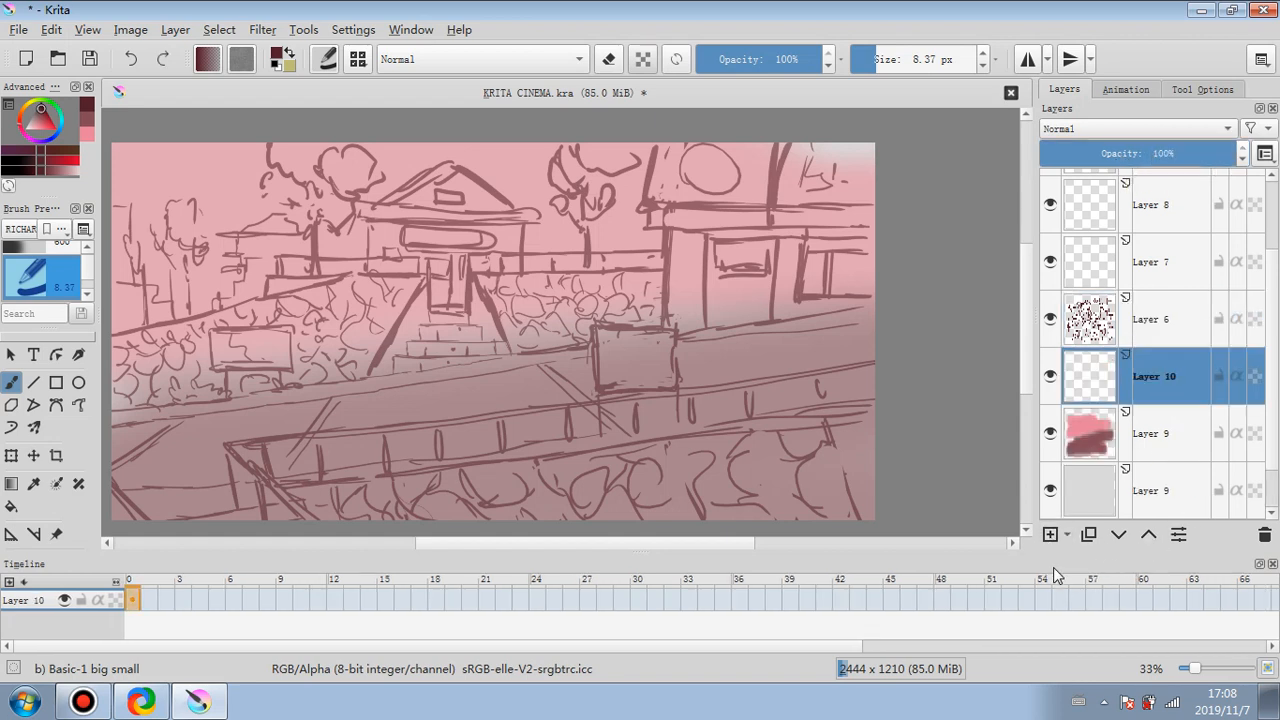
pyautogui.moveTo(46, 121); pyautogui.dragTo(27, 123)
pyautogui.click(888, 58)
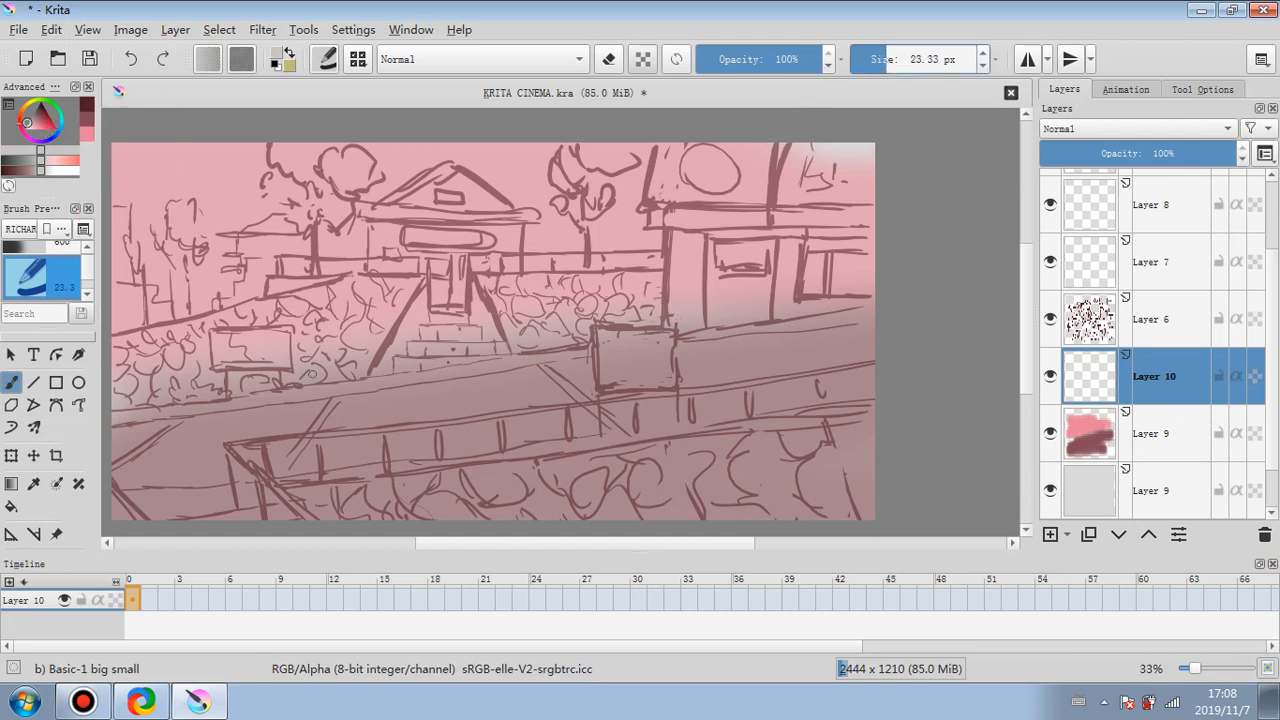
pyautogui.press(']')
pyautogui.press(']')
pyautogui.press(']')
pyautogui.press(']')
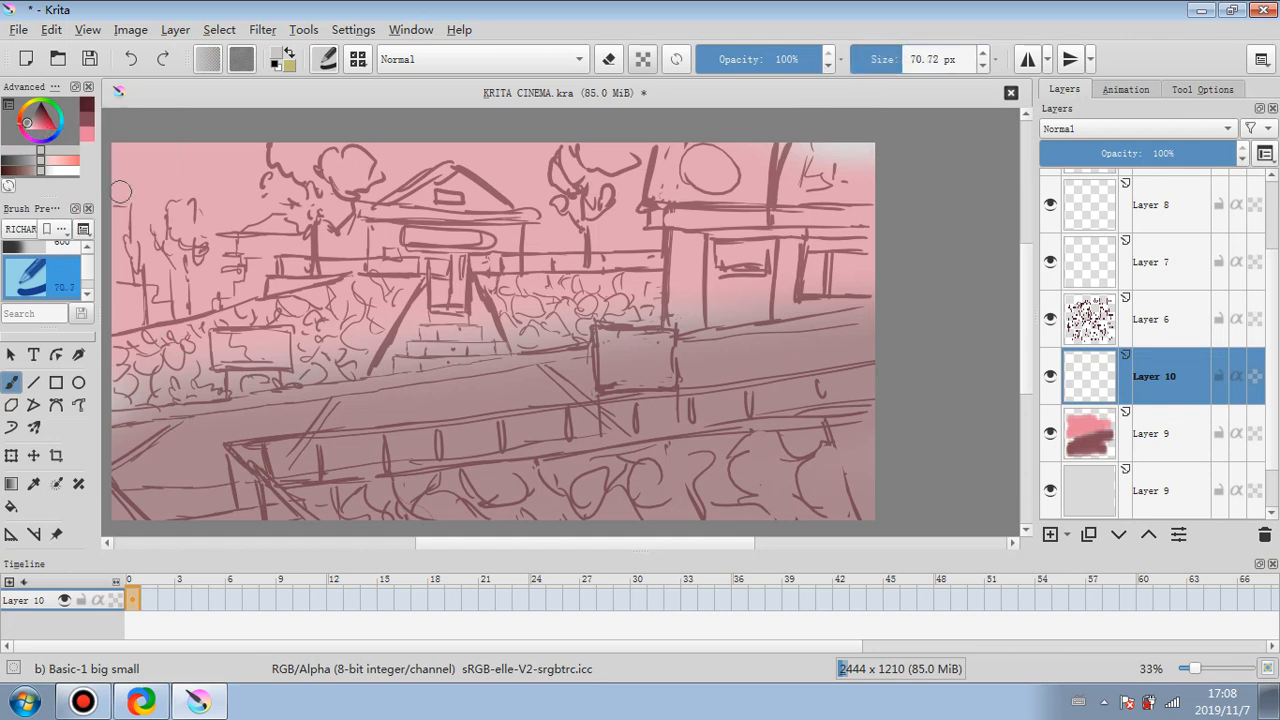
pyautogui.moveTo(128, 450)
pyautogui.mouseDown()
pyautogui.moveTo(259, 431)
pyautogui.moveTo(136, 446)
pyautogui.mouseUp()
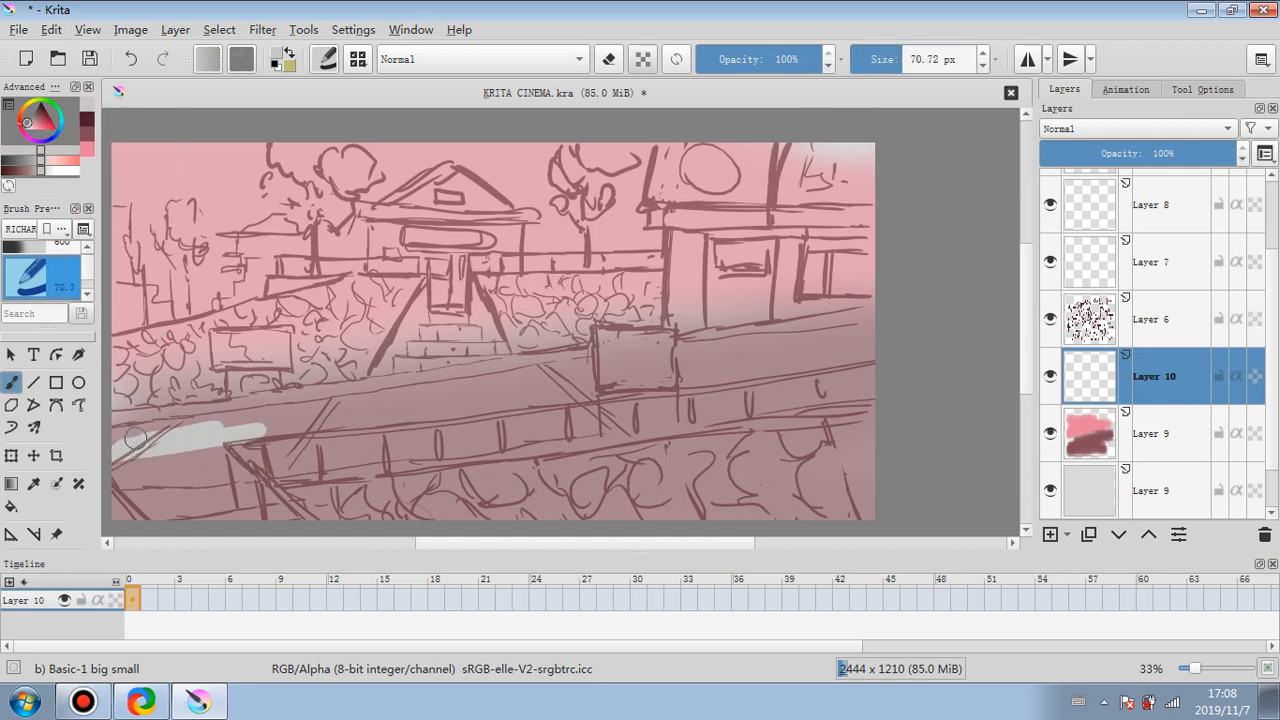
# - Block in the street band with a 106.29 px brush in mid-grey and repaint it in dark brownish grey
pyautogui.moveTo(43, 123); pyautogui.dragTo(32, 117)
pyautogui.press(']')
pyautogui.press(']')
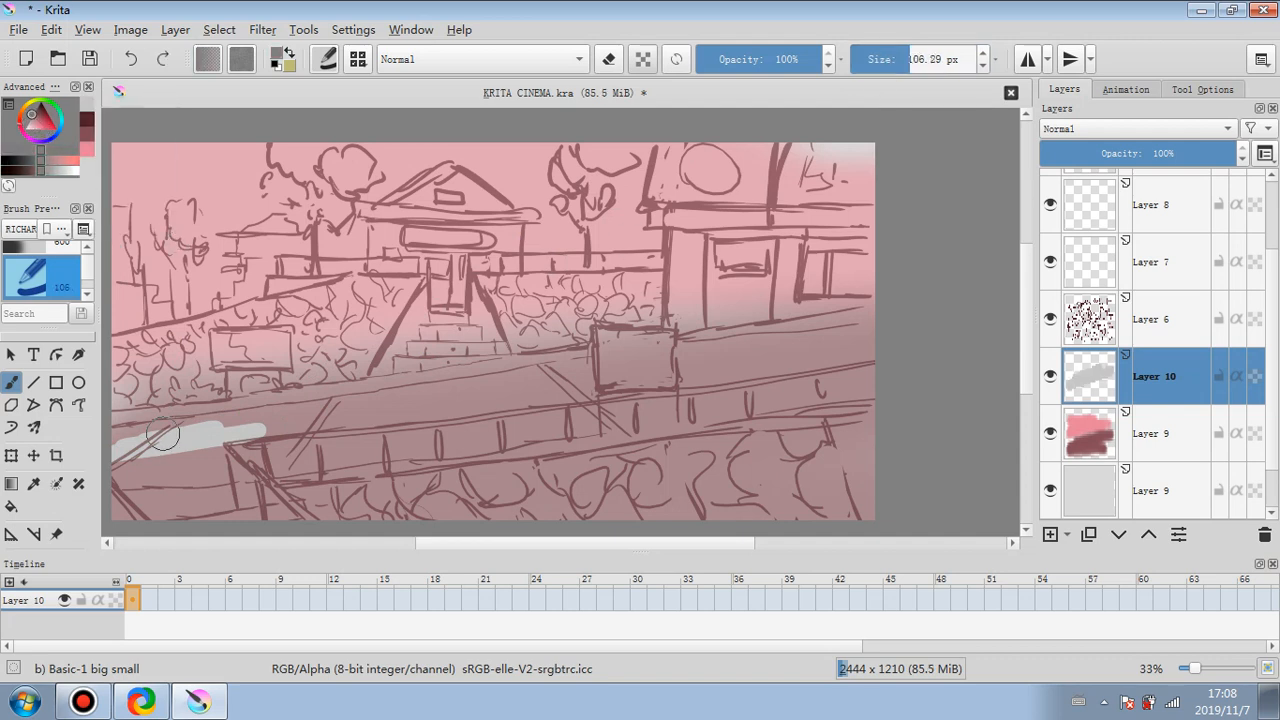
pyautogui.moveTo(115, 452); pyautogui.dragTo(422, 393)
pyautogui.moveTo(342, 400)
pyautogui.mouseDown()
pyautogui.moveTo(834, 338)
pyautogui.moveTo(738, 345)
pyautogui.moveTo(308, 452)
pyautogui.moveTo(652, 419)
pyautogui.moveTo(855, 365)
pyautogui.moveTo(860, 335)
pyautogui.mouseUp()
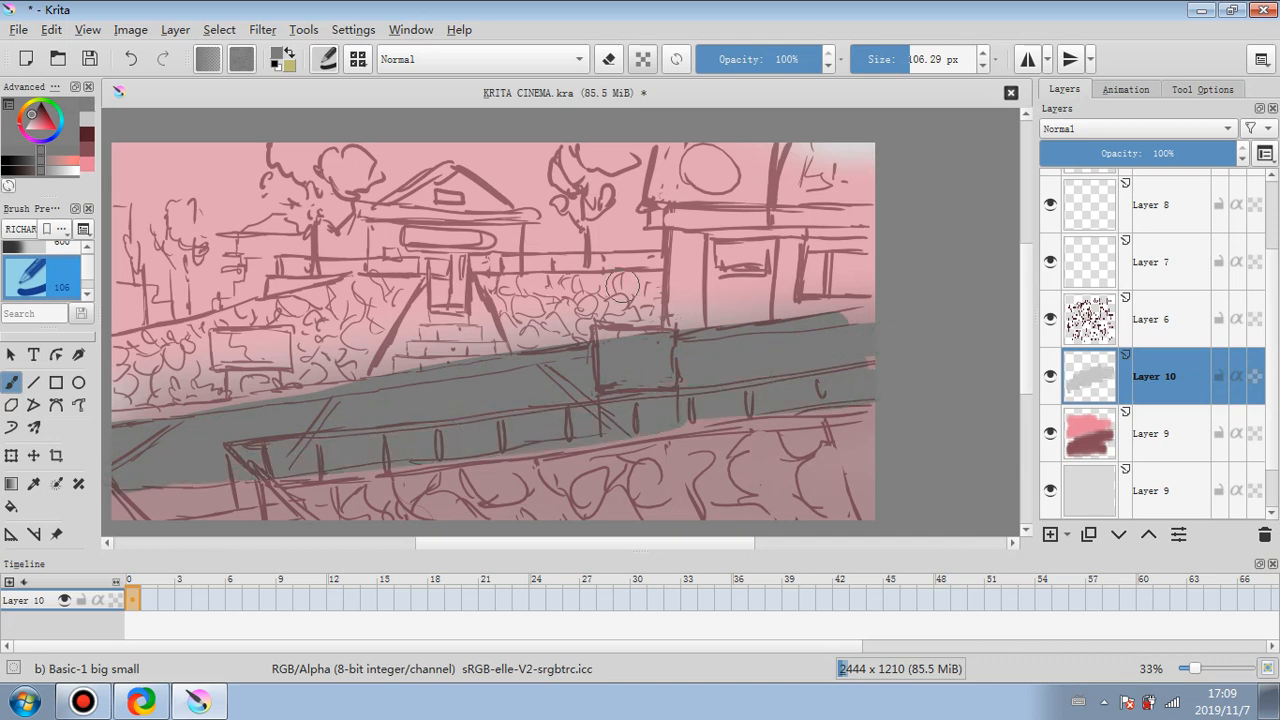
pyautogui.moveTo(40, 125); pyautogui.dragTo(38, 121)
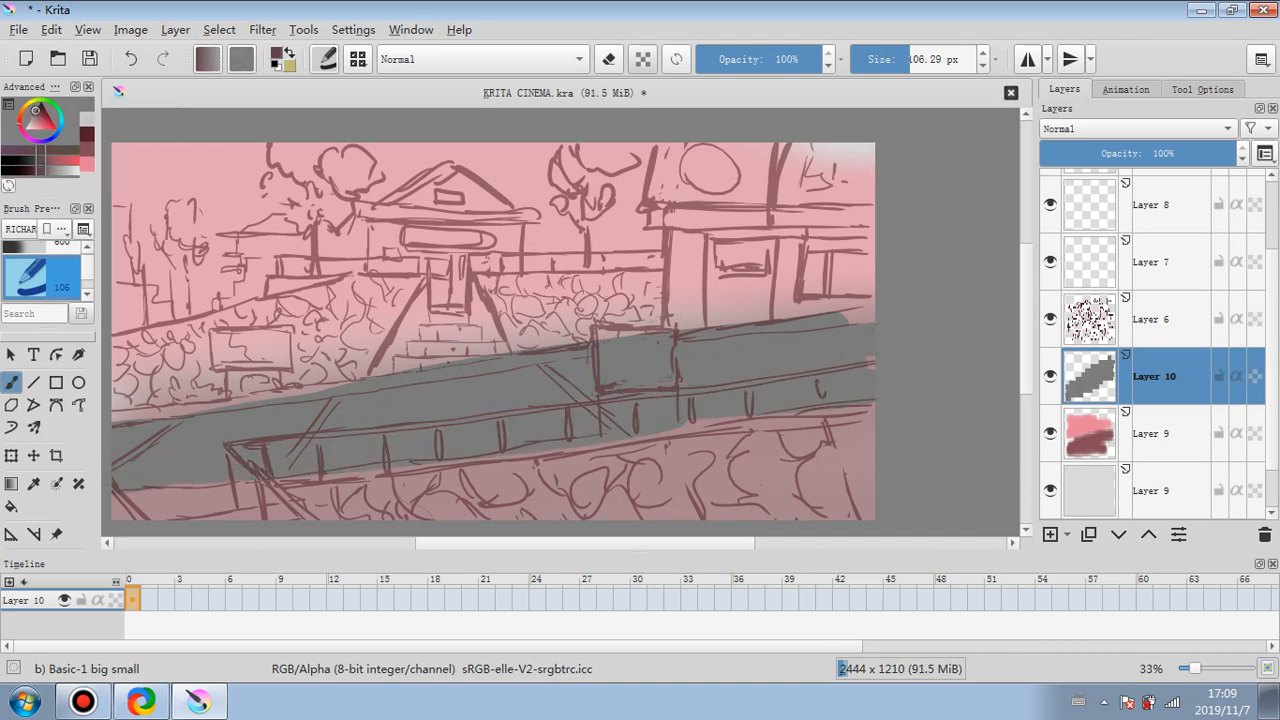
pyautogui.moveTo(215, 432)
pyautogui.mouseDown()
pyautogui.moveTo(130, 433)
pyautogui.moveTo(733, 328)
pyautogui.moveTo(348, 436)
pyautogui.moveTo(850, 345)
pyautogui.moveTo(566, 394)
pyautogui.moveTo(820, 388)
pyautogui.moveTo(706, 412)
pyautogui.moveTo(857, 325)
pyautogui.moveTo(782, 318)
pyautogui.mouseUp()
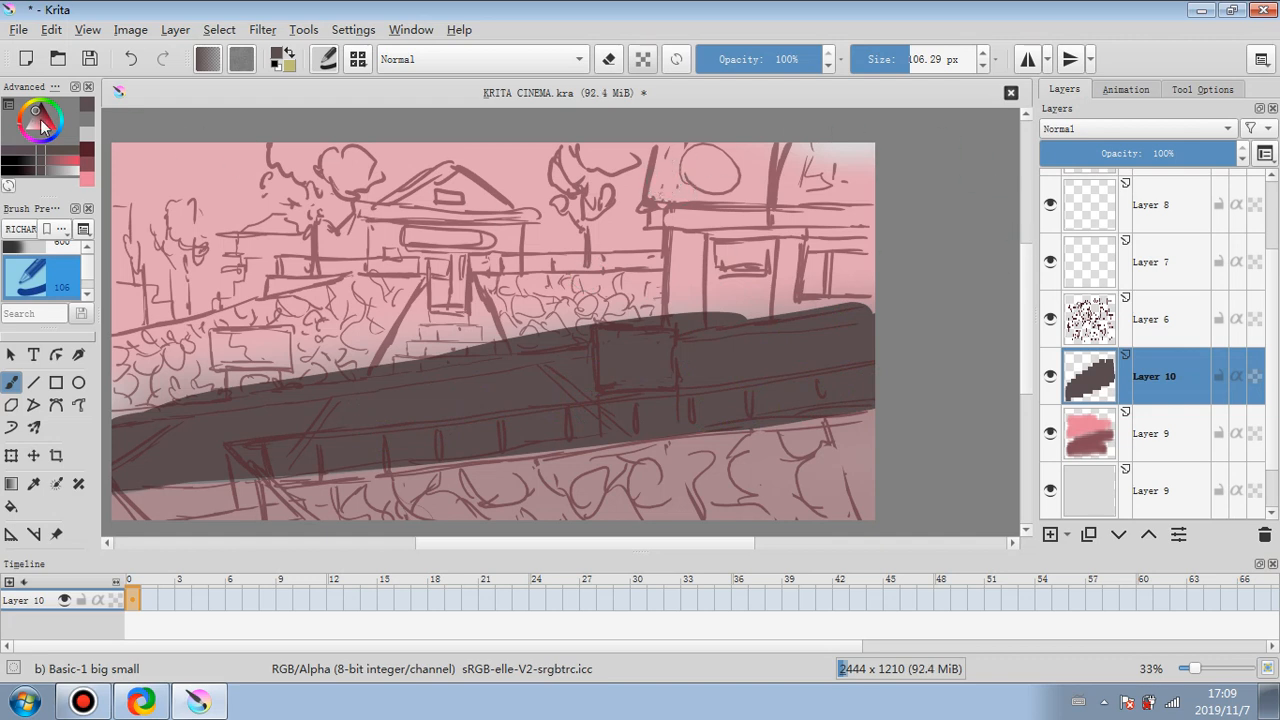
# - Paint the stone wall left of the steps, including the signboard area, in flat mid-grey
pyautogui.moveTo(39, 117); pyautogui.dragTo(30, 118)
pyautogui.moveTo(120, 402)
pyautogui.mouseDown()
pyautogui.moveTo(200, 378)
pyautogui.moveTo(185, 353)
pyautogui.moveTo(122, 366)
pyautogui.moveTo(215, 335)
pyautogui.mouseUp()
pyautogui.moveTo(140, 345)
pyautogui.mouseDown()
pyautogui.moveTo(395, 290)
pyautogui.moveTo(362, 325)
pyautogui.moveTo(385, 310)
pyautogui.moveTo(362, 338)
pyautogui.mouseUp()
pyautogui.moveTo(200, 388); pyautogui.dragTo(300, 340)
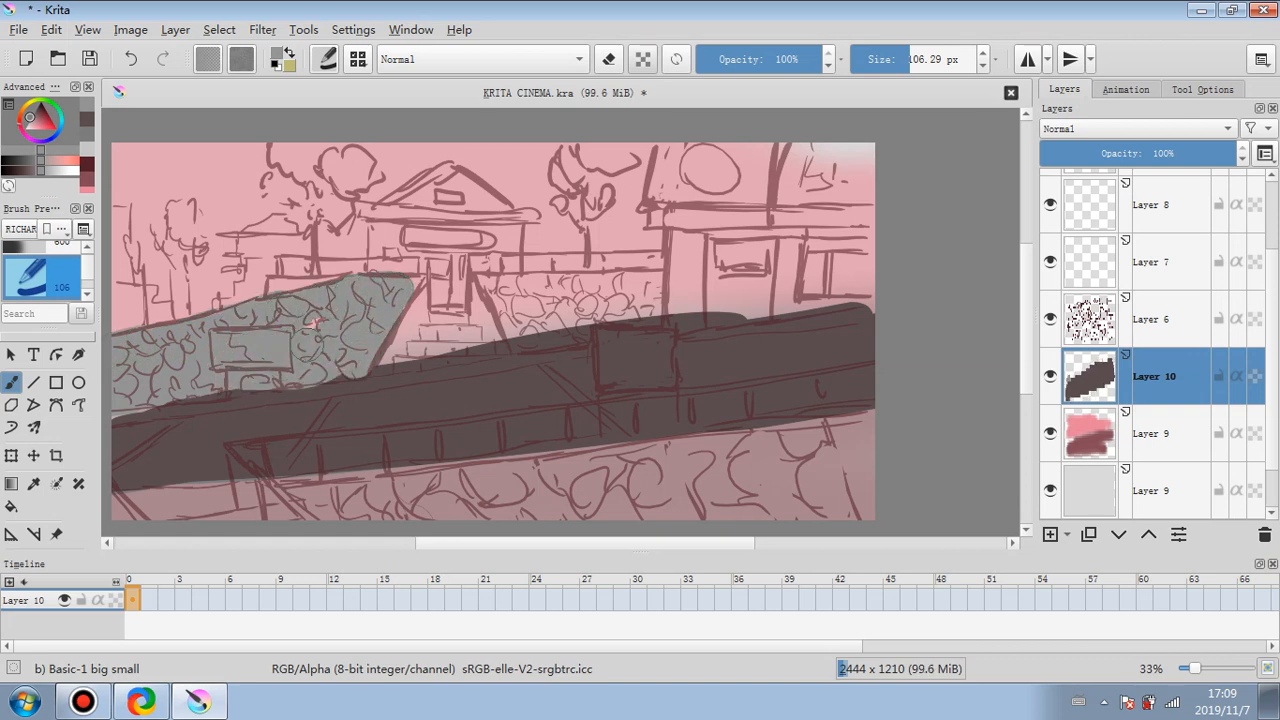
# - Paint the stair side walls and the stone wall right of the steps mid-grey with a 33.80 px brush
pyautogui.moveTo(889, 72); pyautogui.dragTo(877, 72)
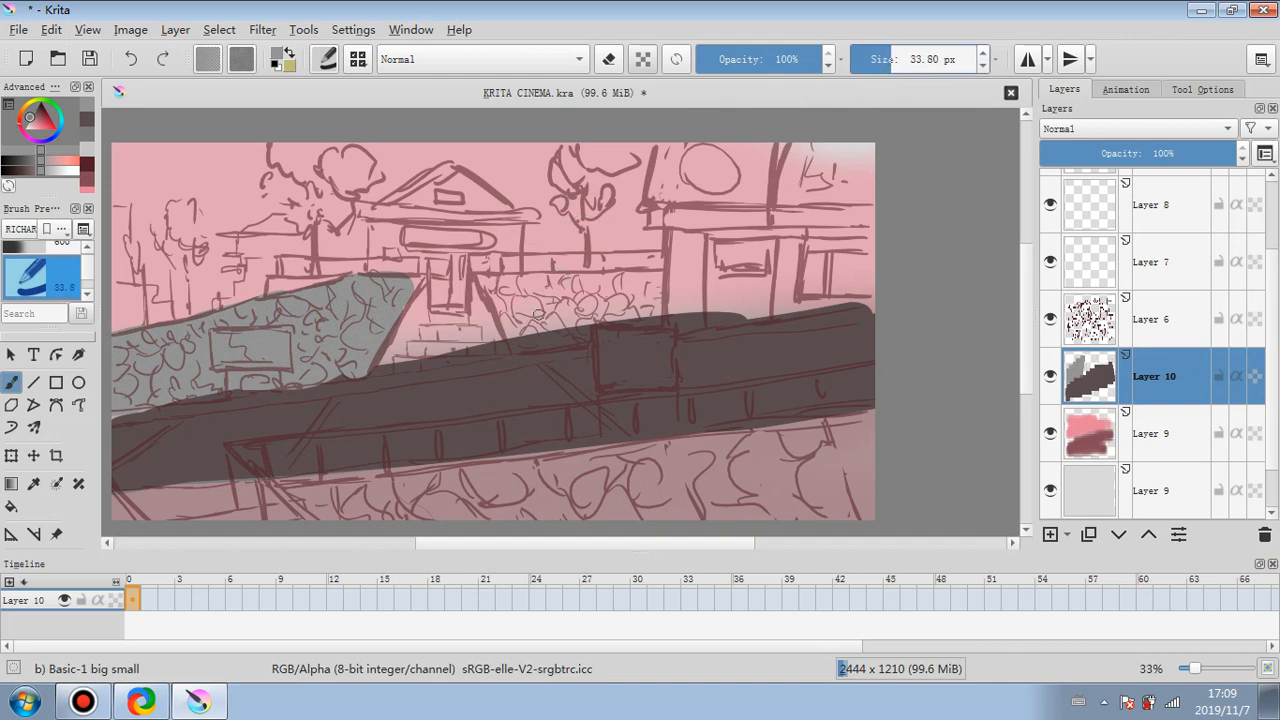
pyautogui.moveTo(486, 292)
pyautogui.mouseDown()
pyautogui.moveTo(516, 340)
pyautogui.moveTo(492, 296)
pyautogui.mouseUp()
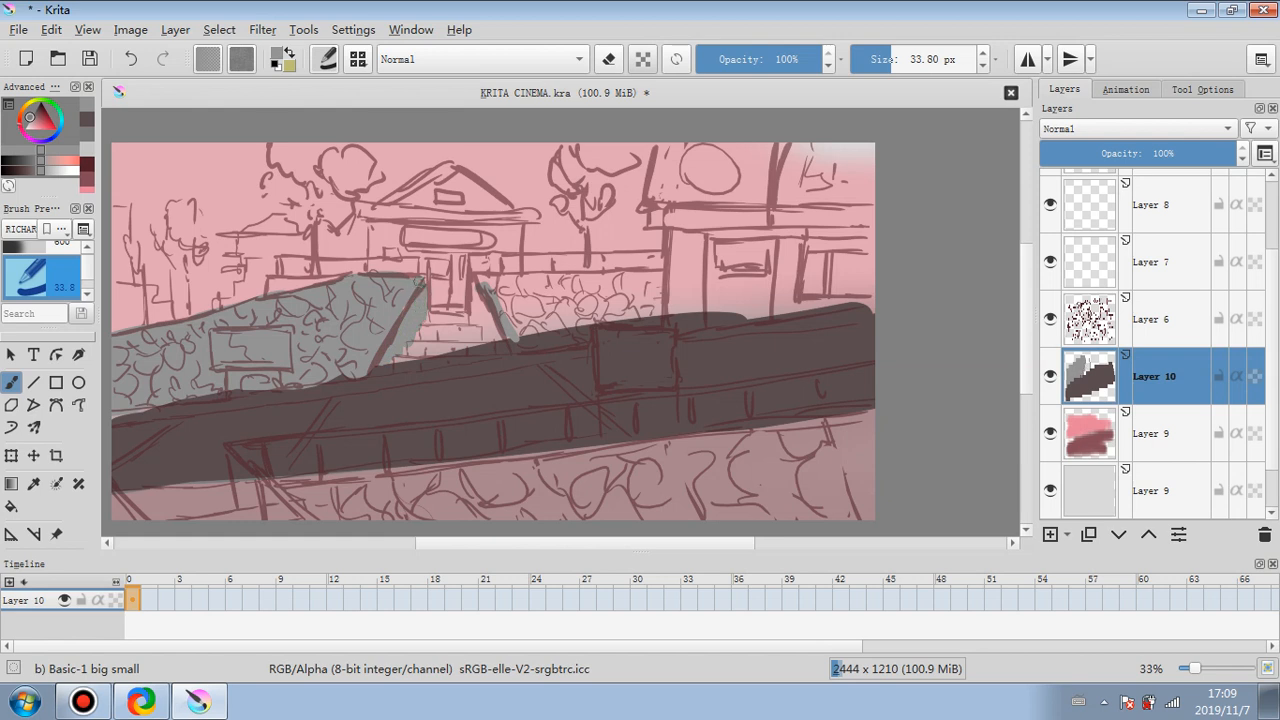
pyautogui.moveTo(484, 288)
pyautogui.mouseDown()
pyautogui.moveTo(519, 283)
pyautogui.moveTo(530, 318)
pyautogui.moveTo(566, 304)
pyautogui.moveTo(540, 326)
pyautogui.moveTo(575, 296)
pyautogui.moveTo(520, 280)
pyautogui.moveTo(632, 278)
pyautogui.moveTo(645, 300)
pyautogui.moveTo(605, 318)
pyautogui.mouseUp()
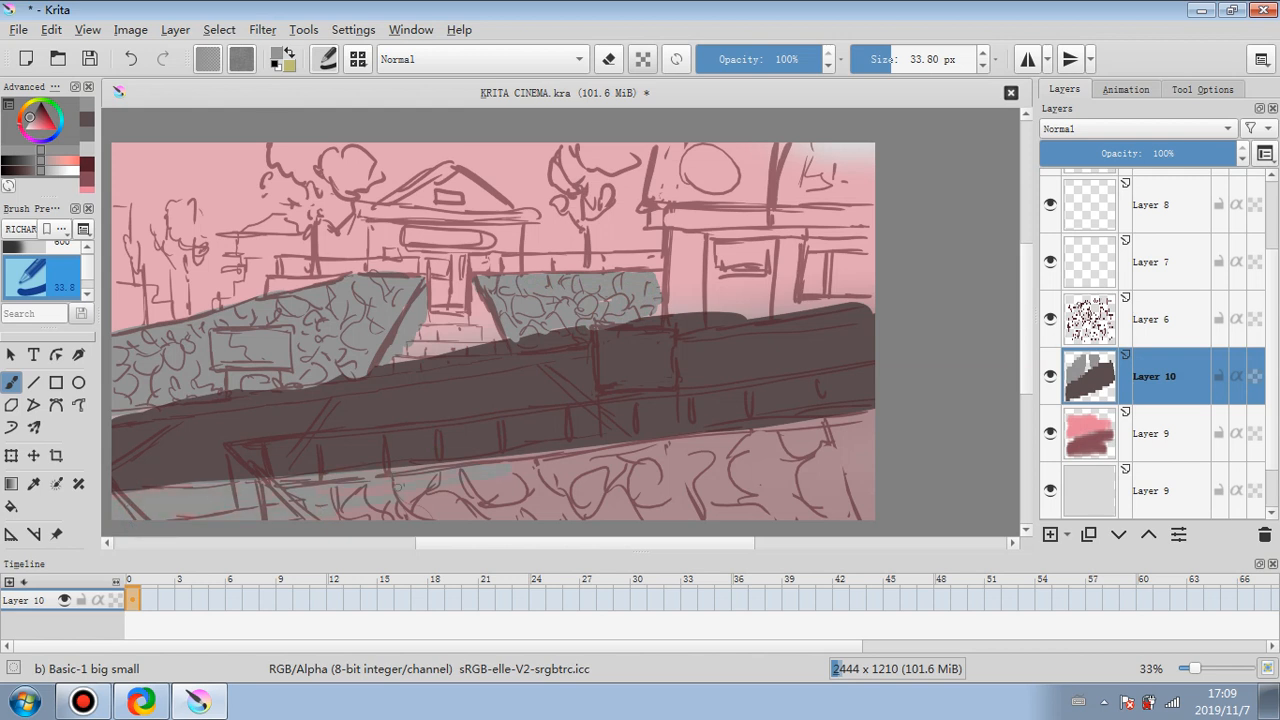
# - Paint the whole foreground stone wall below the street flat mid-grey with a 116.73 px brush
pyautogui.moveTo(905, 66); pyautogui.dragTo(911, 67)
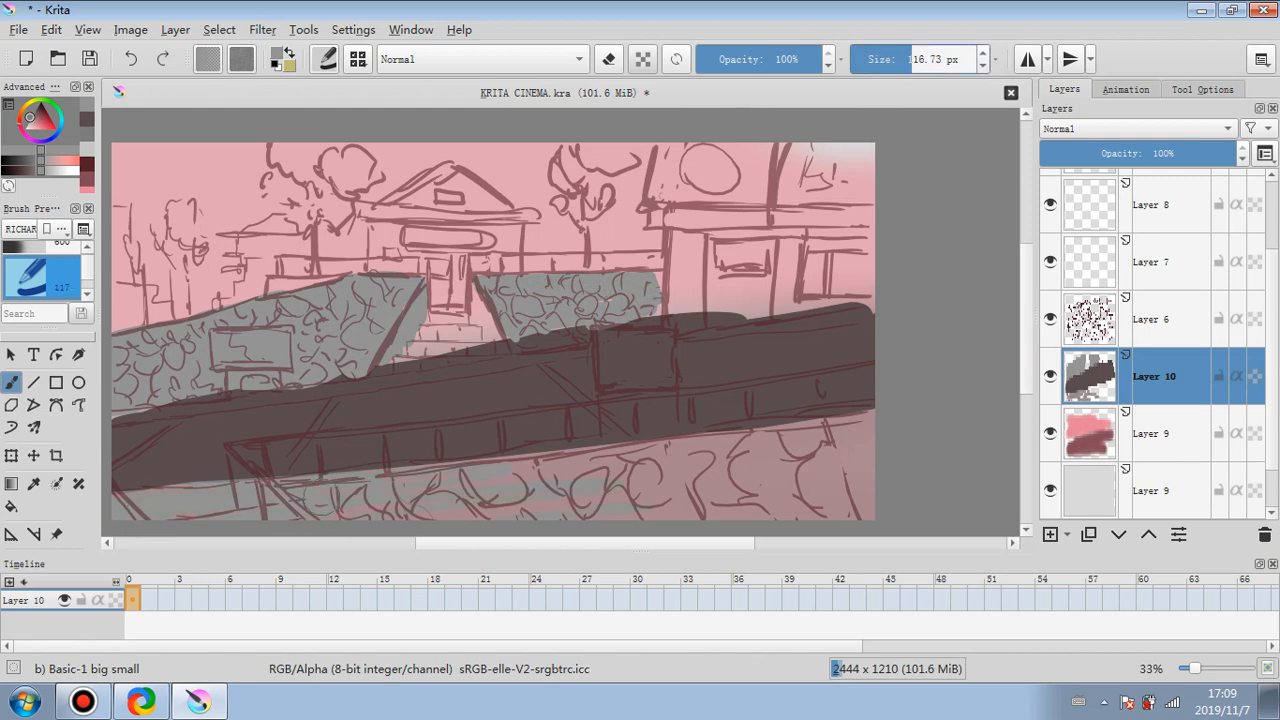
pyautogui.moveTo(323, 505)
pyautogui.mouseDown()
pyautogui.moveTo(412, 485)
pyautogui.moveTo(394, 497)
pyautogui.mouseUp()
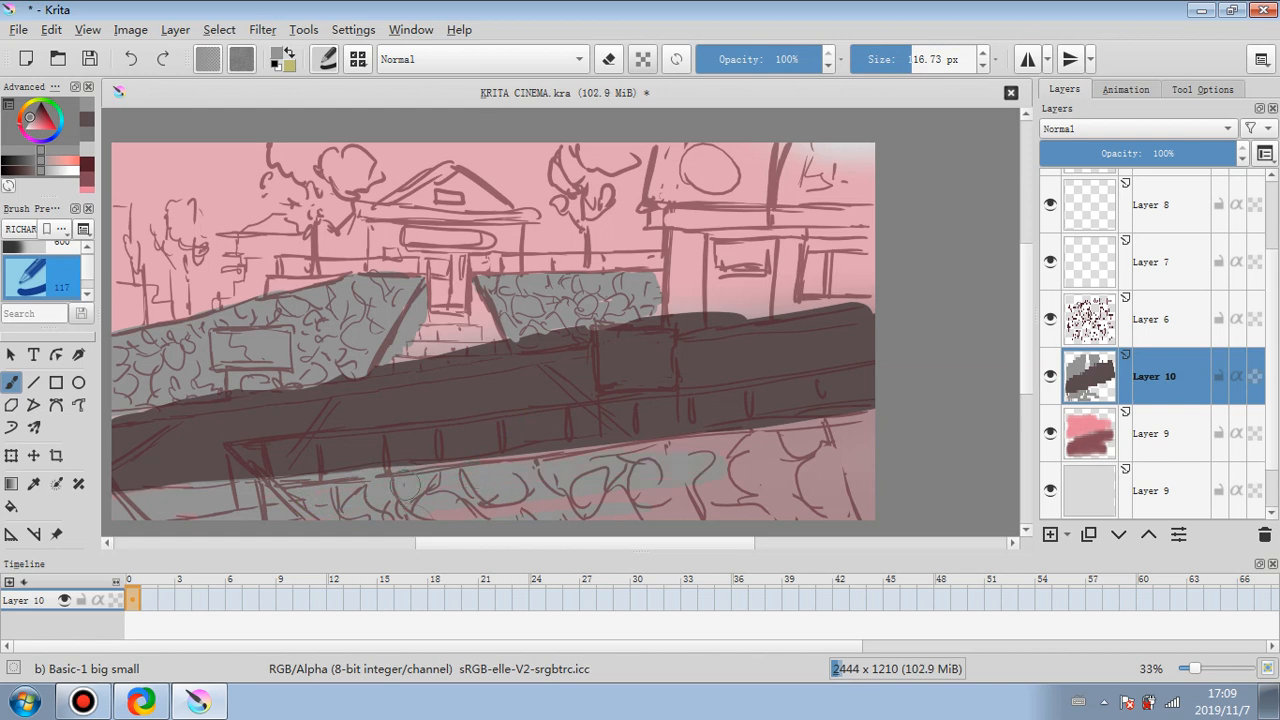
pyautogui.moveTo(548, 470)
pyautogui.mouseDown()
pyautogui.moveTo(846, 441)
pyautogui.moveTo(638, 503)
pyautogui.moveTo(448, 504)
pyautogui.moveTo(855, 499)
pyautogui.moveTo(807, 506)
pyautogui.moveTo(813, 466)
pyautogui.moveTo(827, 461)
pyautogui.moveTo(843, 483)
pyautogui.moveTo(866, 470)
pyautogui.moveTo(875, 440)
pyautogui.moveTo(837, 437)
pyautogui.moveTo(880, 390)
pyautogui.mouseUp()
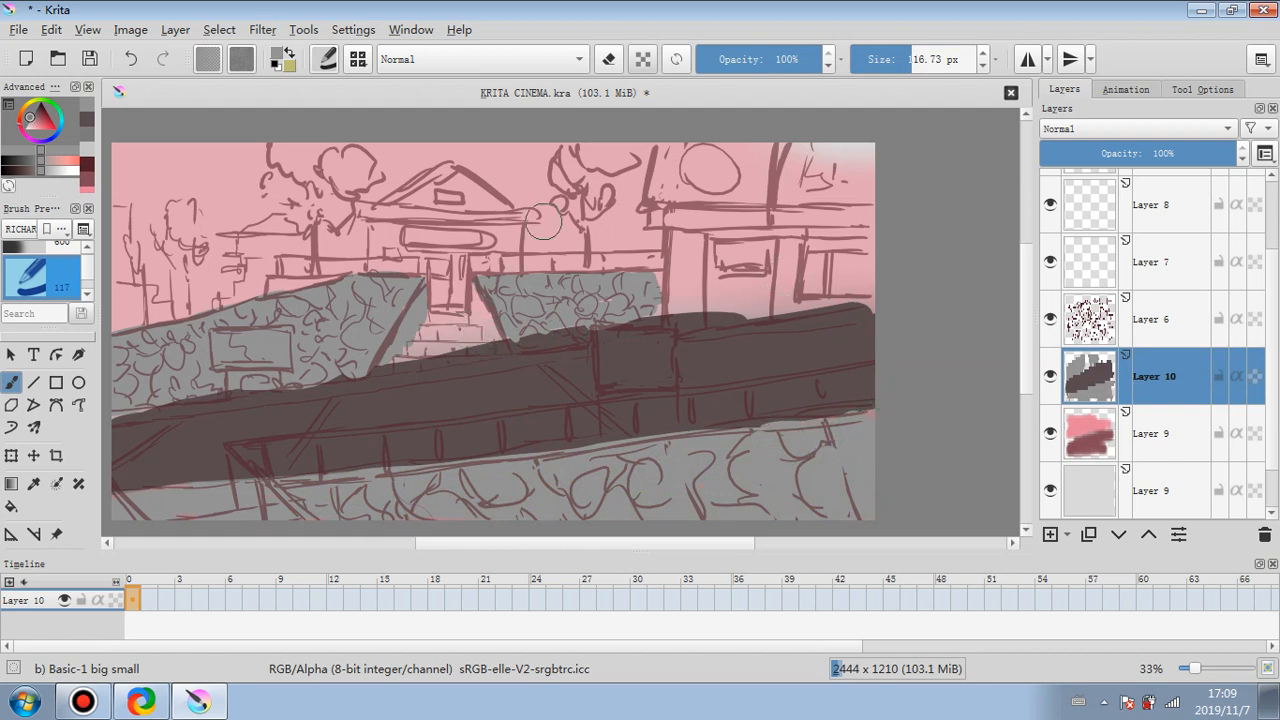
# - Paint the stair treads pale pink with a 31.50 px brush and touch up the landing and right stair wall in grey
pyautogui.moveTo(887, 60); pyautogui.dragTo(890, 59)
pyautogui.moveTo(36, 123); pyautogui.dragTo(29, 128)
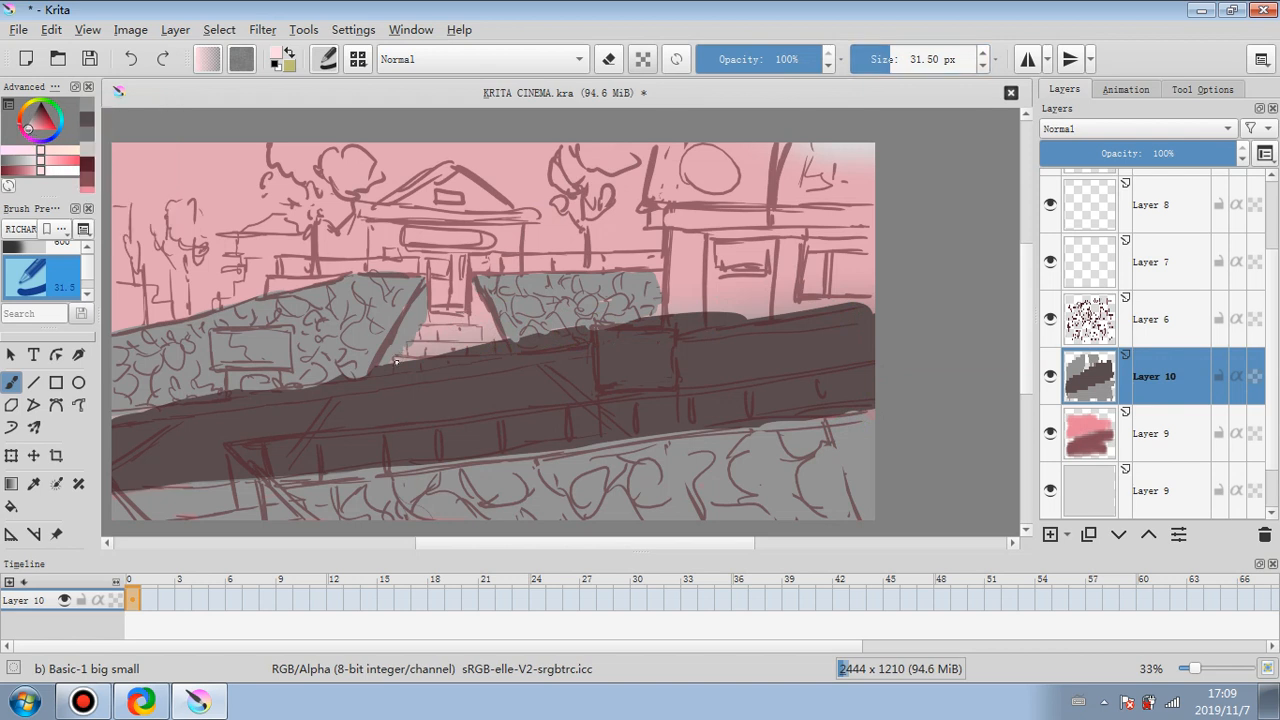
pyautogui.moveTo(405, 368)
pyautogui.mouseDown()
pyautogui.moveTo(481, 361)
pyautogui.moveTo(413, 349)
pyautogui.moveTo(496, 349)
pyautogui.moveTo(476, 352)
pyautogui.mouseUp()
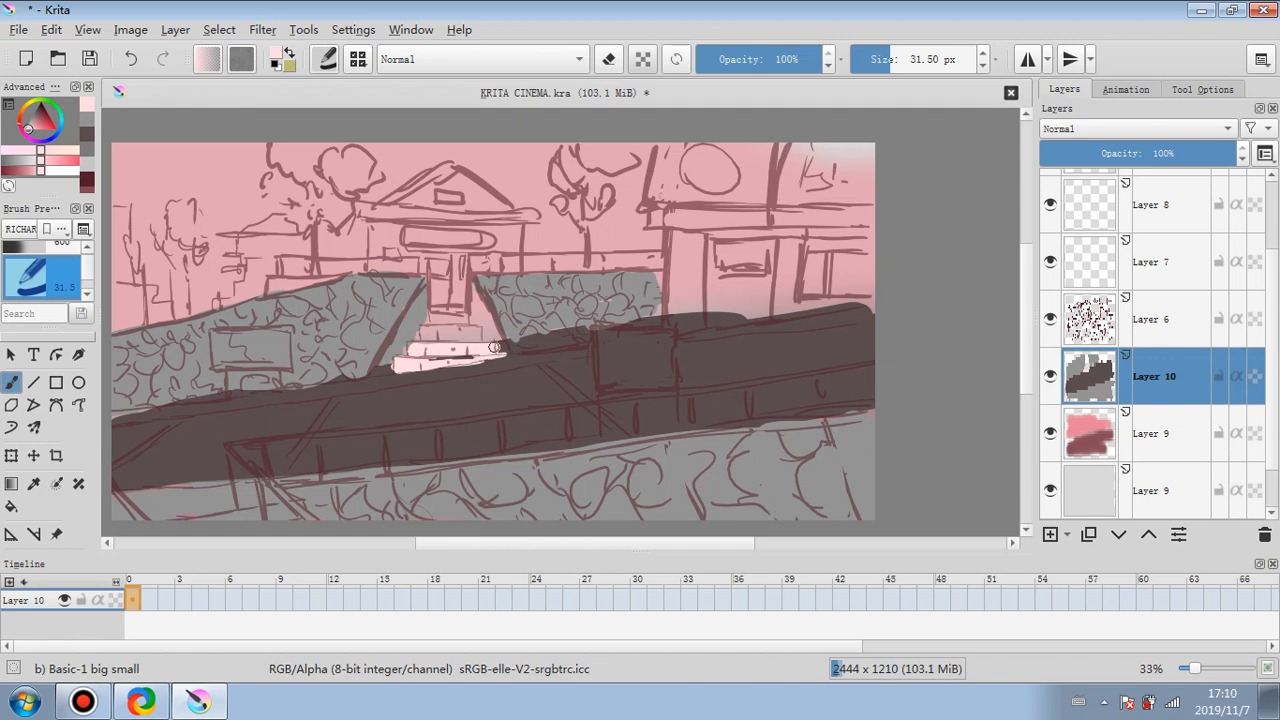
pyautogui.moveTo(425, 333)
pyautogui.mouseDown()
pyautogui.moveTo(472, 336)
pyautogui.moveTo(456, 331)
pyautogui.mouseUp()
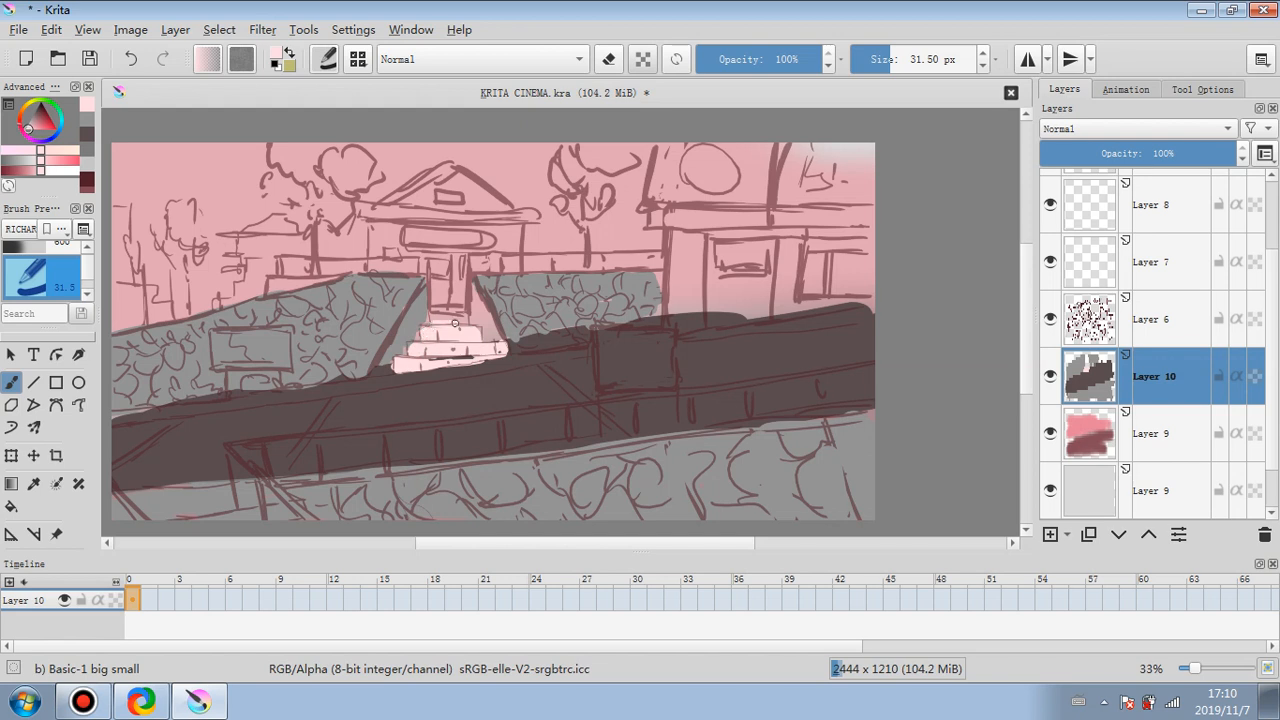
pyautogui.keyDown('ctrl'); pyautogui.click(461, 322); pyautogui.keyUp('ctrl')
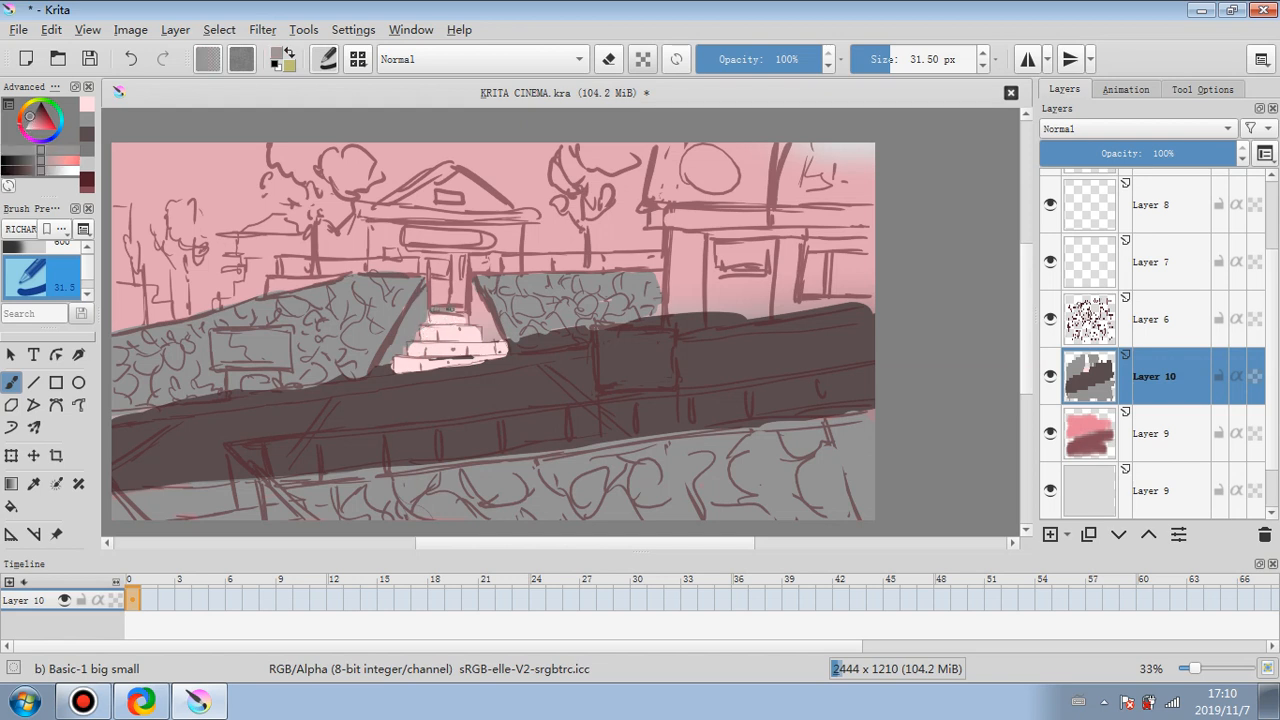
pyautogui.moveTo(480, 314); pyautogui.dragTo(484, 326)
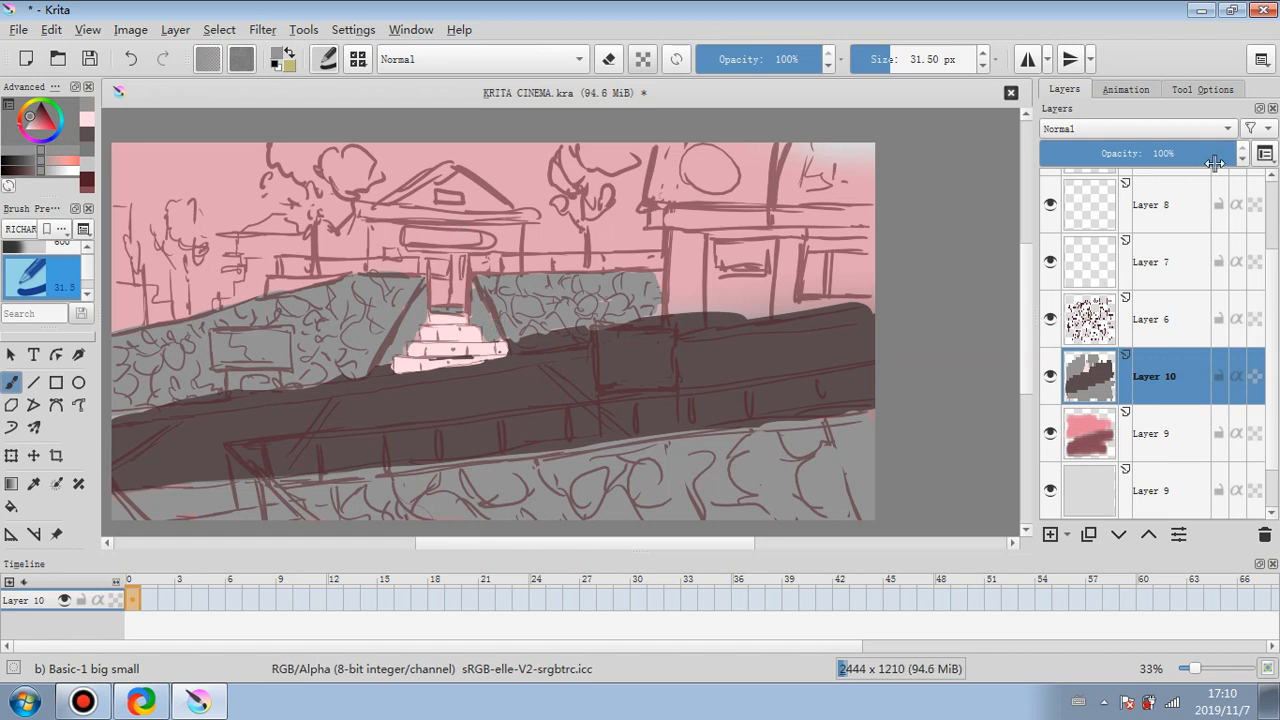
# - Set Layer 10's opacity to 89% and paint the wall signboard, entrance sign, street box and small post behind it pale pink
pyautogui.moveTo(1214, 162); pyautogui.dragTo(1192, 157)
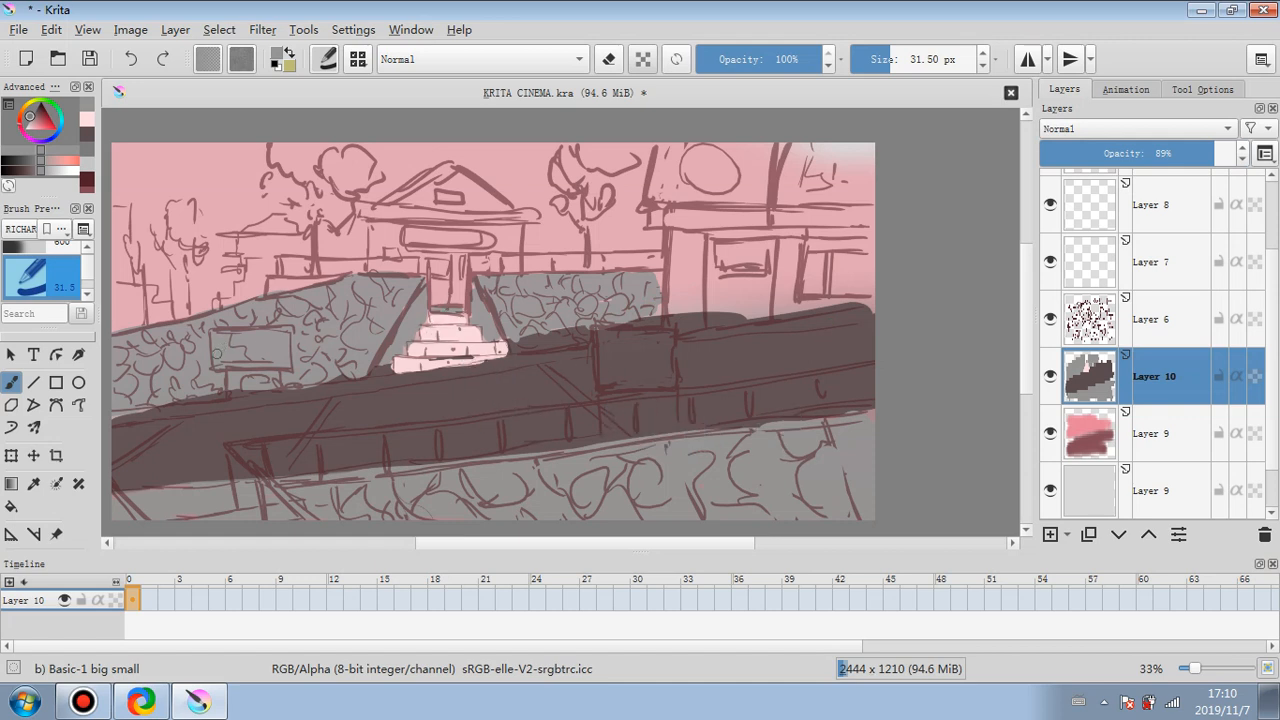
pyautogui.keyDown('ctrl'); pyautogui.click(451, 330); pyautogui.keyUp('ctrl')
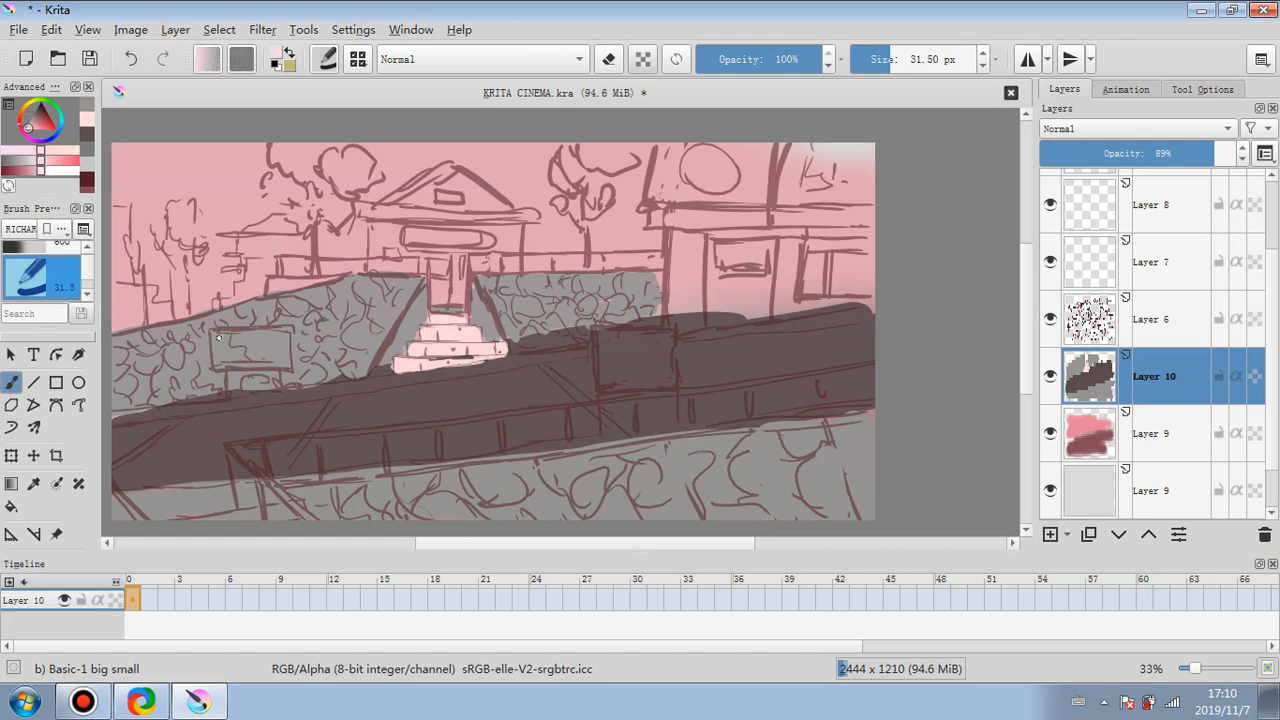
pyautogui.moveTo(217, 338)
pyautogui.mouseDown()
pyautogui.moveTo(262, 338)
pyautogui.moveTo(226, 364)
pyautogui.moveTo(240, 341)
pyautogui.moveTo(262, 362)
pyautogui.moveTo(288, 332)
pyautogui.moveTo(273, 362)
pyautogui.mouseUp()
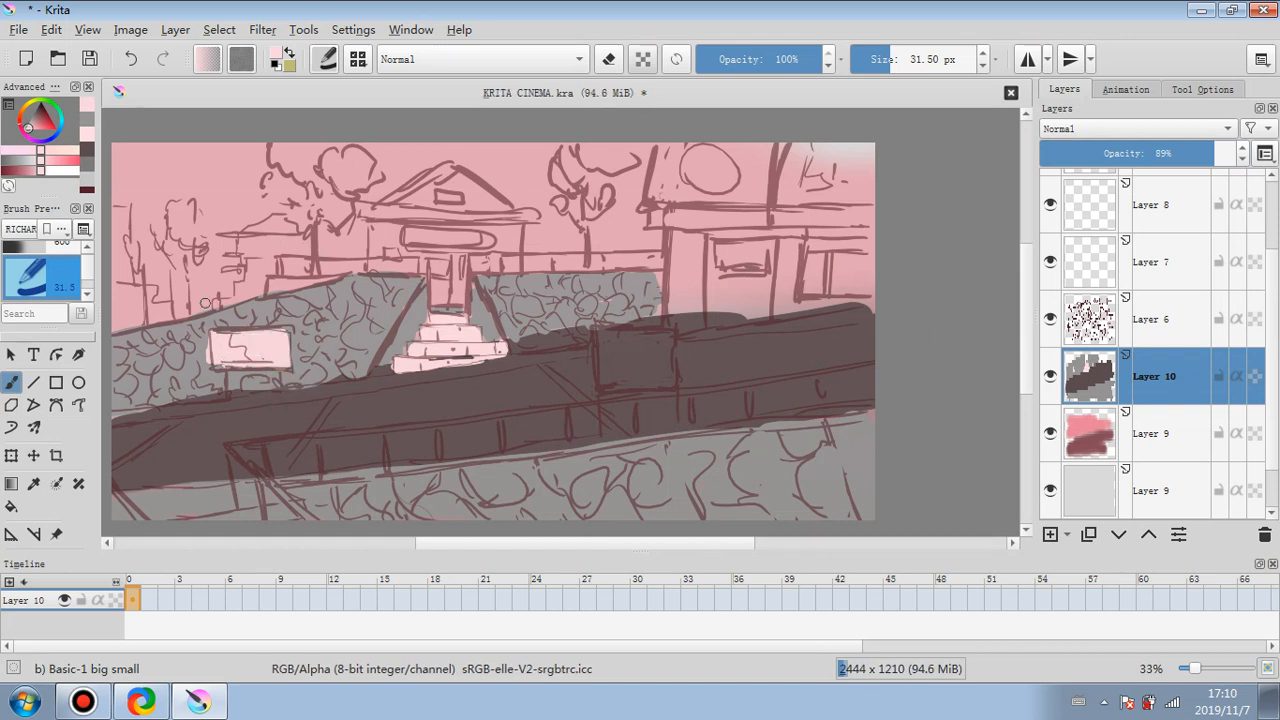
pyautogui.moveTo(412, 232); pyautogui.dragTo(484, 238)
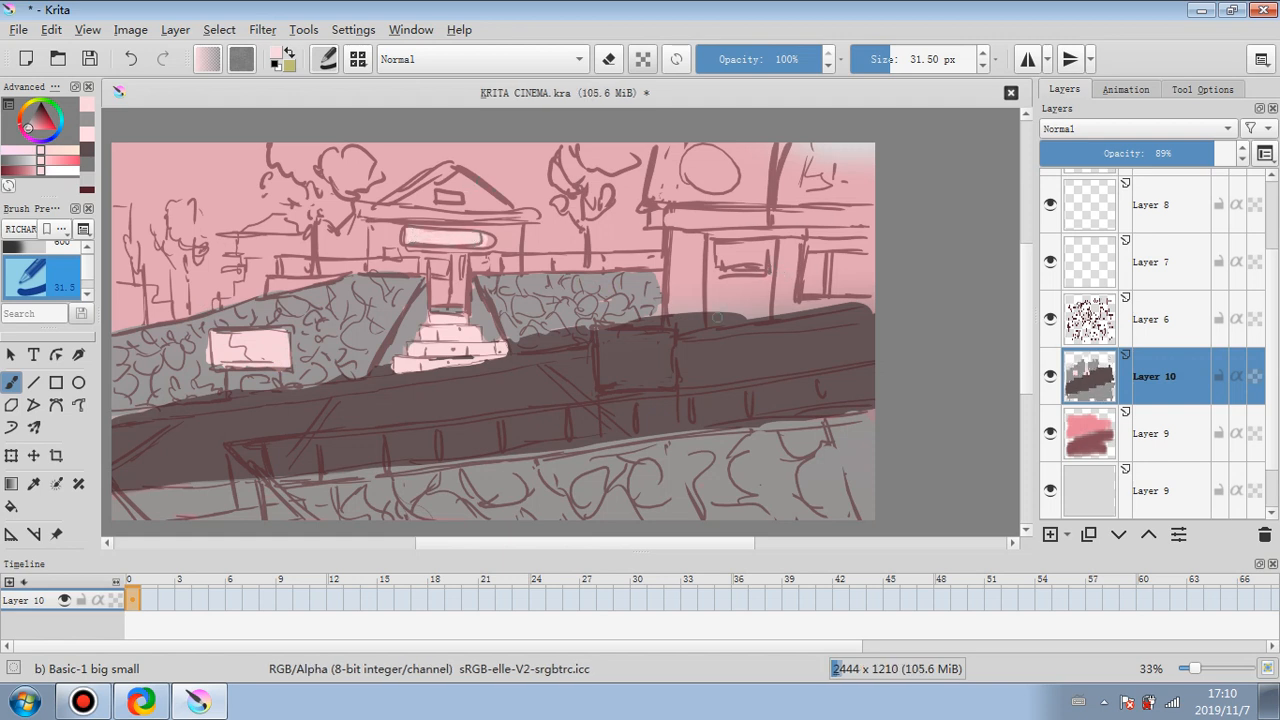
pyautogui.moveTo(670, 296)
pyautogui.mouseDown()
pyautogui.moveTo(608, 337)
pyautogui.moveTo(602, 381)
pyautogui.moveTo(633, 383)
pyautogui.moveTo(616, 352)
pyautogui.moveTo(645, 348)
pyautogui.moveTo(616, 338)
pyautogui.moveTo(656, 367)
pyautogui.moveTo(614, 383)
pyautogui.moveTo(670, 366)
pyautogui.mouseUp()
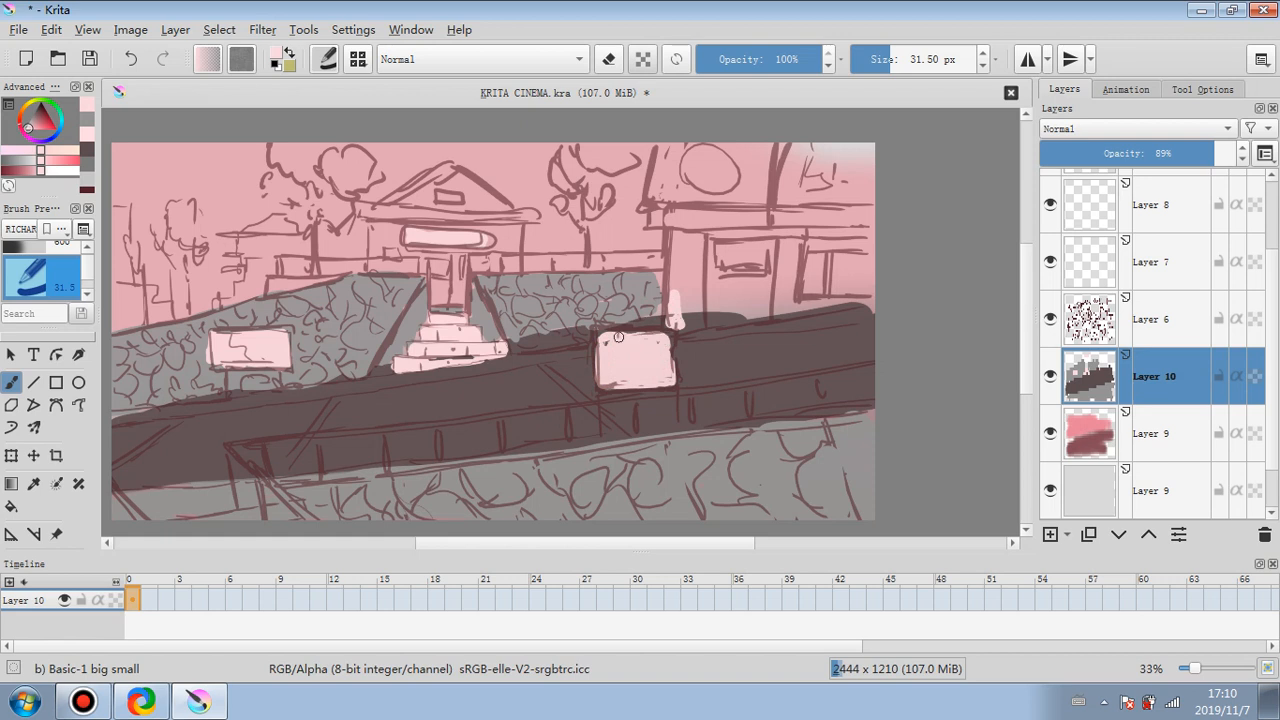
# - Paint the foreground railing pale pink, covering the long handrail, its balusters, the left corner posts and the descending rails
pyautogui.moveTo(236, 451)
pyautogui.mouseDown()
pyautogui.moveTo(871, 363)
pyautogui.moveTo(818, 405)
pyautogui.moveTo(745, 409)
pyautogui.mouseUp()
pyautogui.moveTo(632, 404)
pyautogui.mouseDown()
pyautogui.moveTo(631, 429)
pyautogui.moveTo(383, 464)
pyautogui.mouseUp()
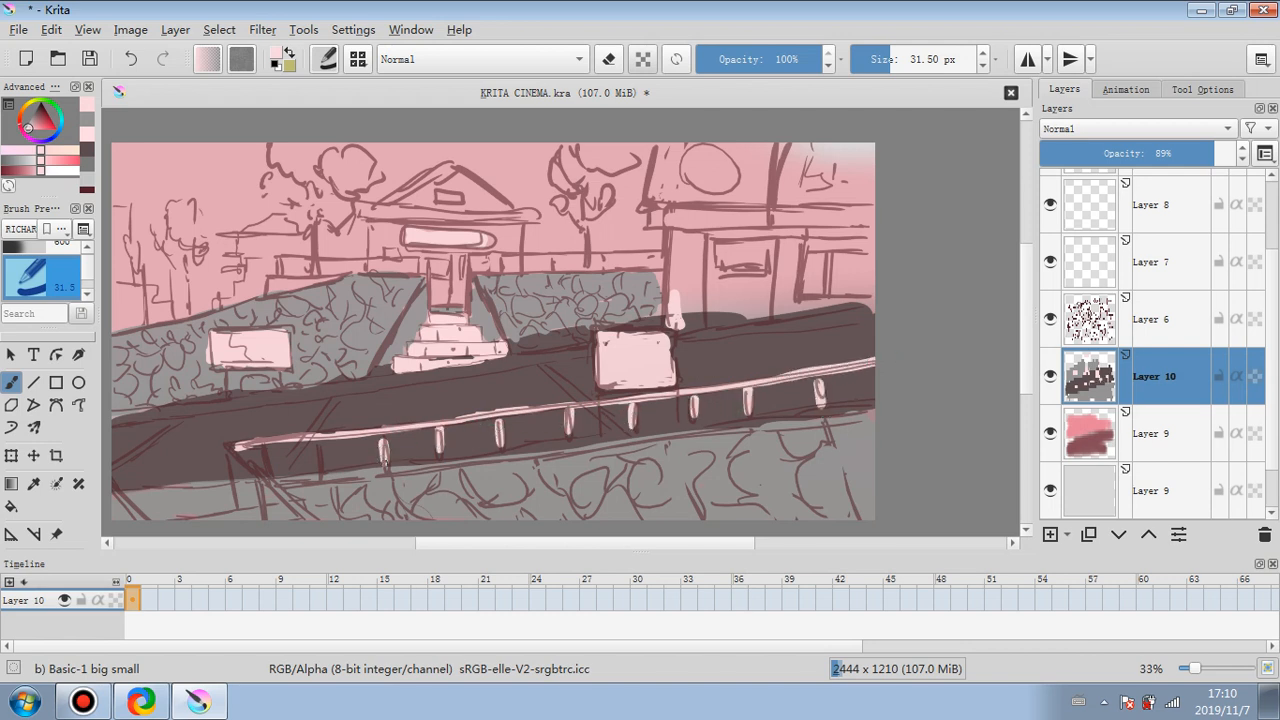
pyautogui.moveTo(236, 452); pyautogui.dragTo(316, 519)
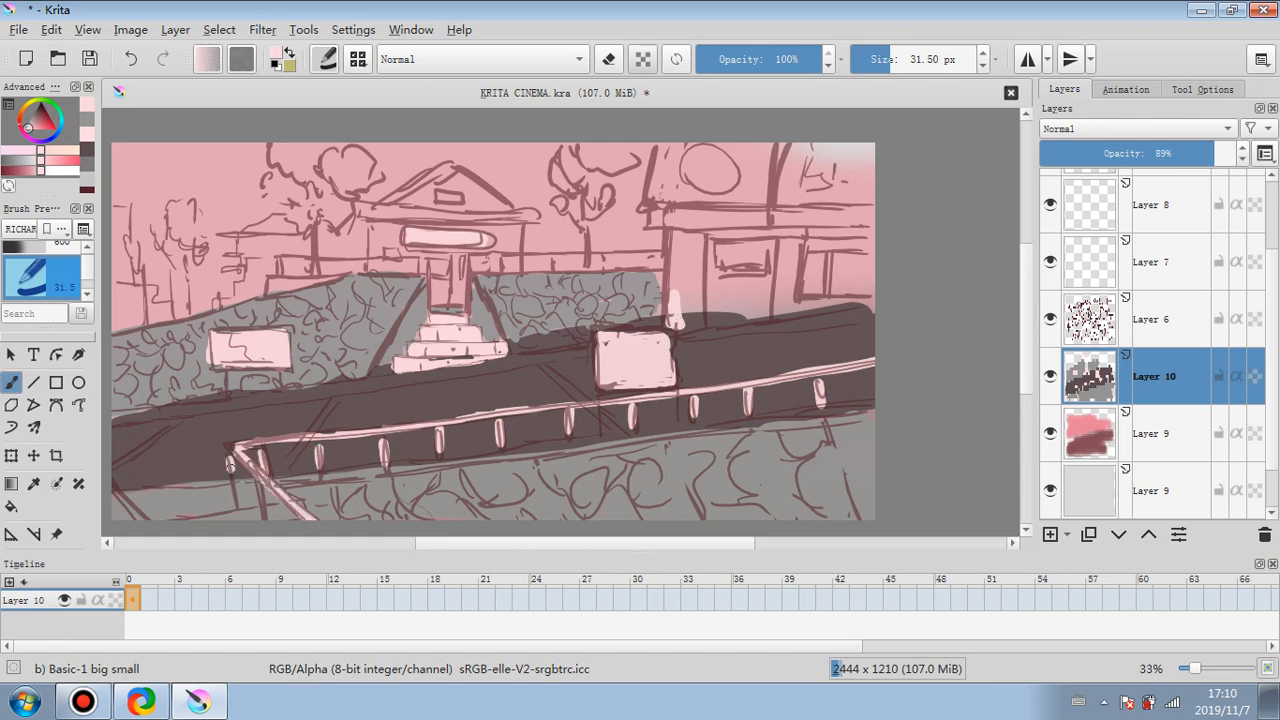
pyautogui.moveTo(229, 465); pyautogui.dragTo(240, 508)
pyautogui.moveTo(253, 483); pyautogui.dragTo(264, 518)
pyautogui.moveTo(113, 487); pyautogui.dragTo(141, 513)
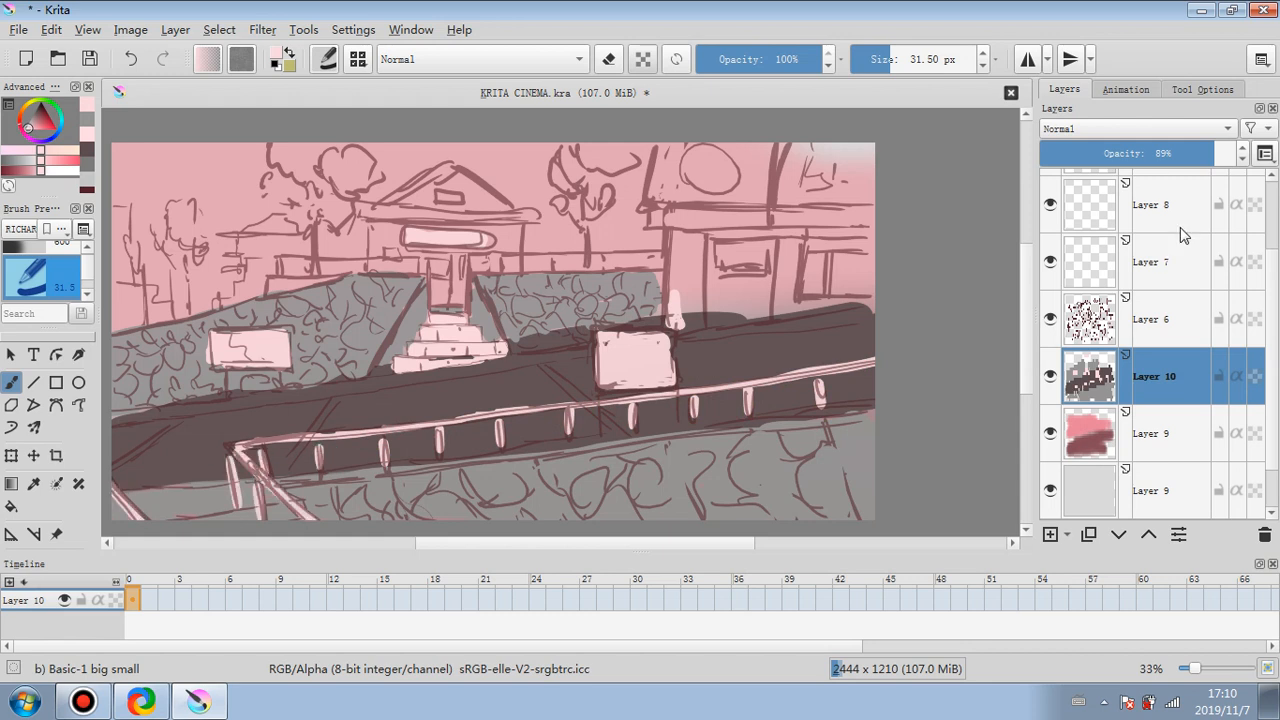
# - Lower the line-sketch Layer 6 to 36% opacity and make Layer 10 active again
pyautogui.click(1185, 305)
pyautogui.click(1131, 155)
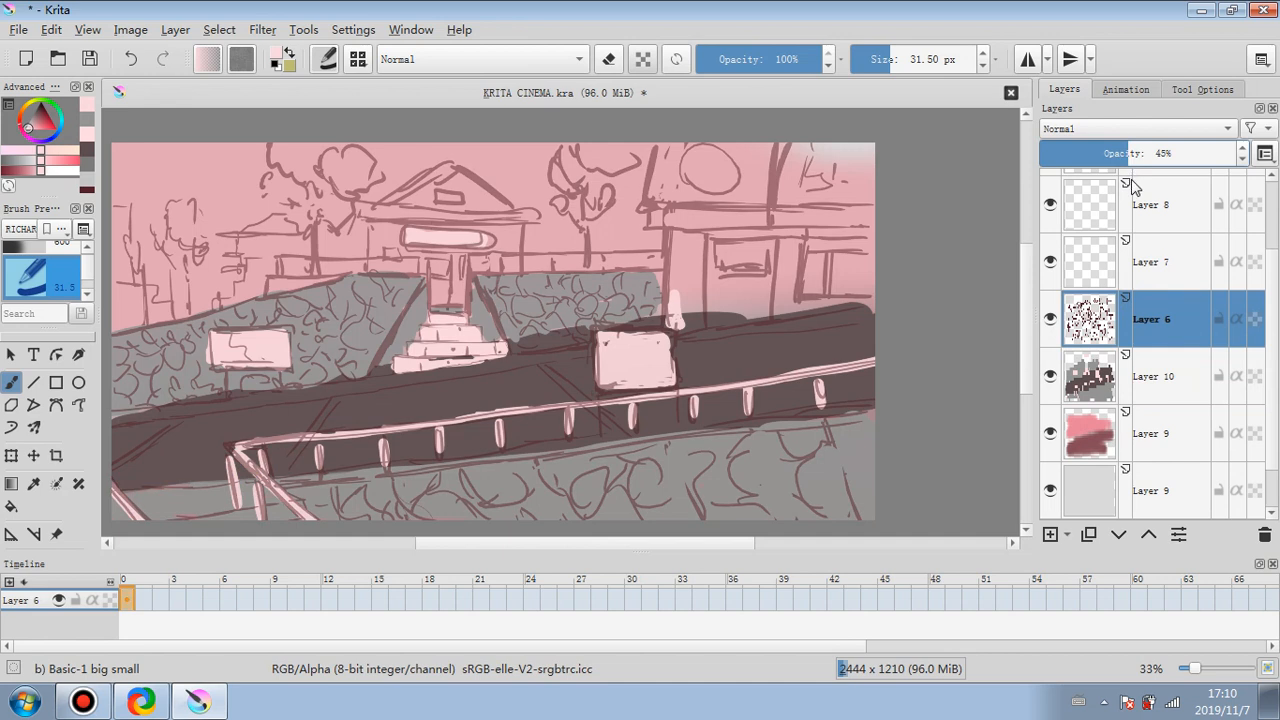
pyautogui.click(1112, 153)
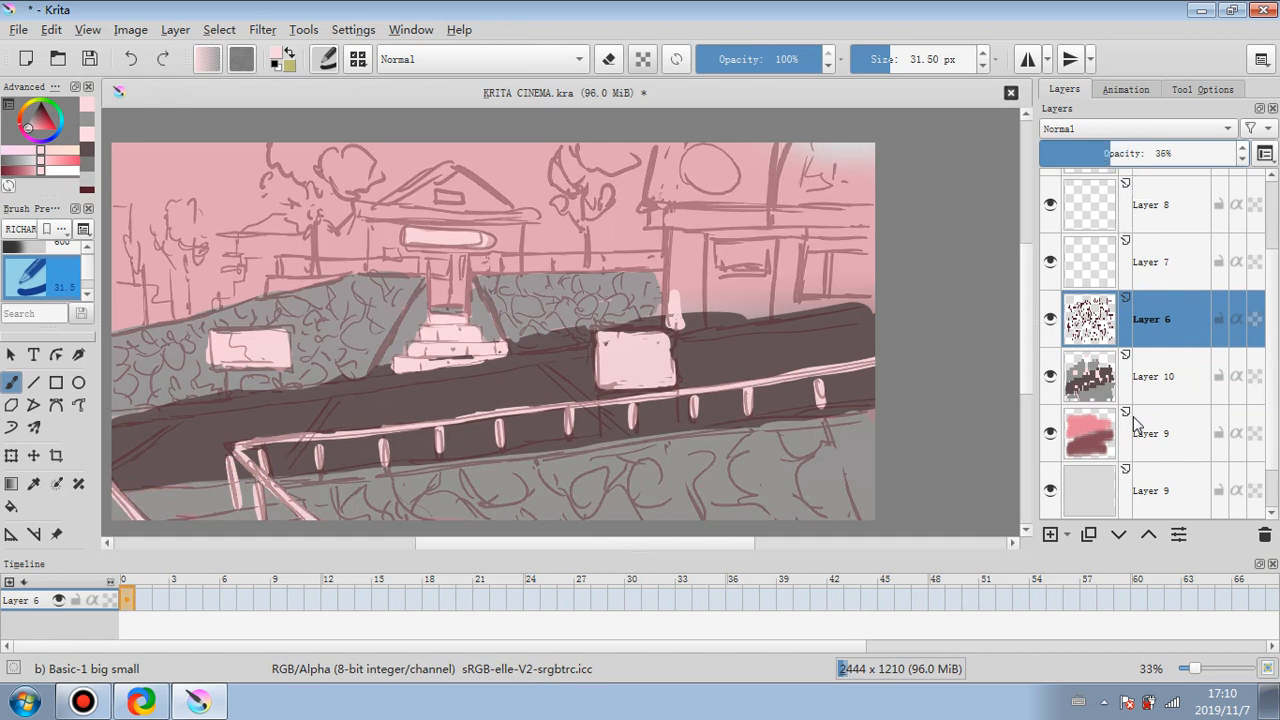
pyautogui.click(1163, 379)
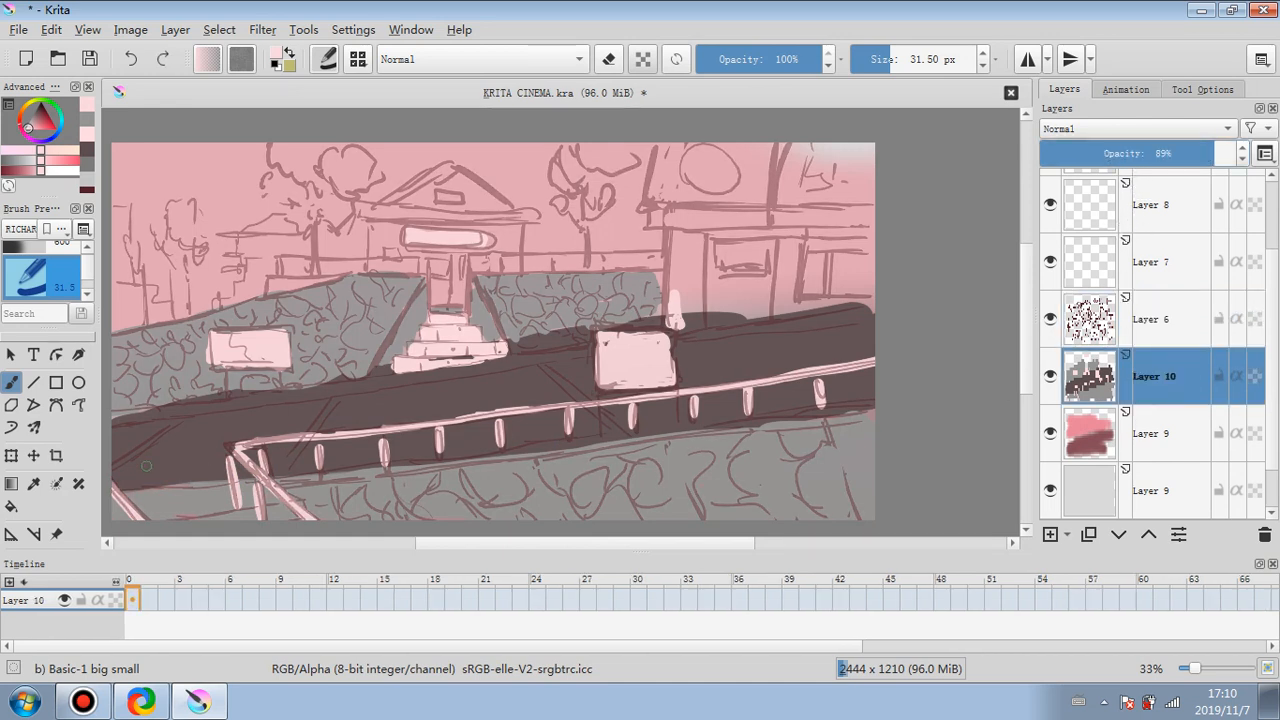
pyautogui.moveTo(119, 468); pyautogui.dragTo(181, 423)
pyautogui.moveTo(288, 462); pyautogui.dragTo(322, 428)
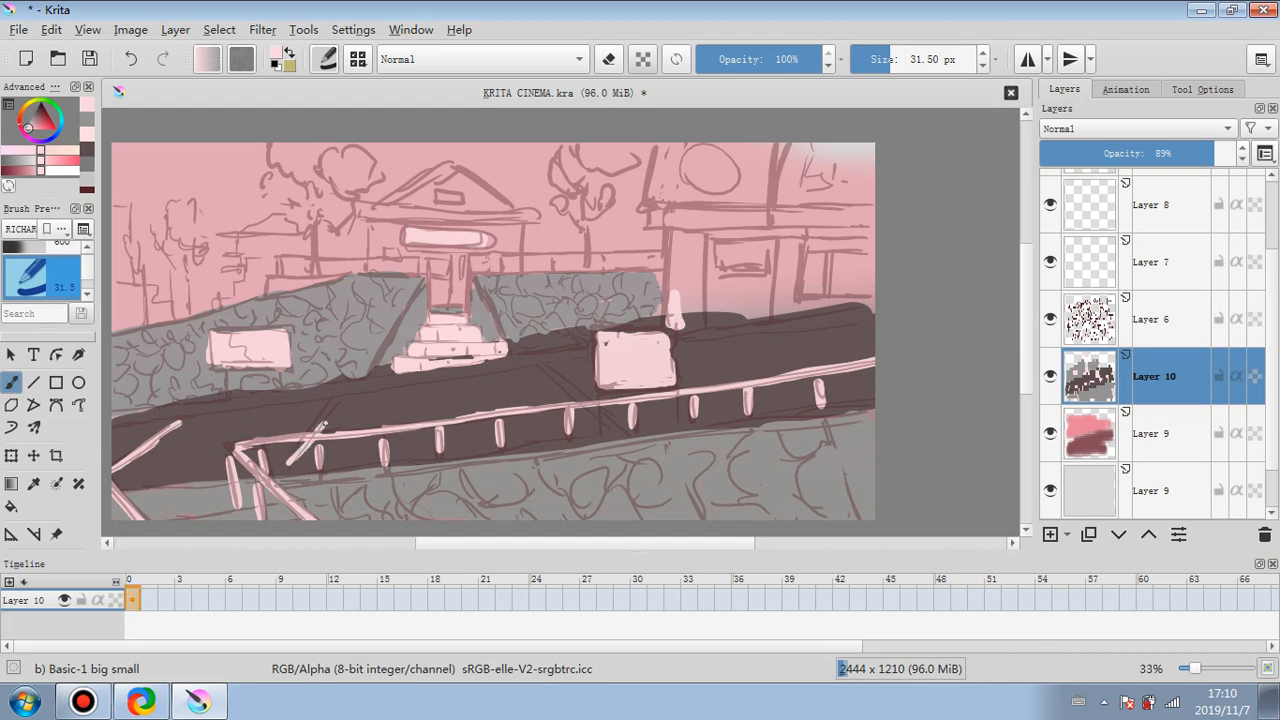
pyautogui.hotkey('ctrl', 'z')
pyautogui.hotkey('ctrl', 'z')
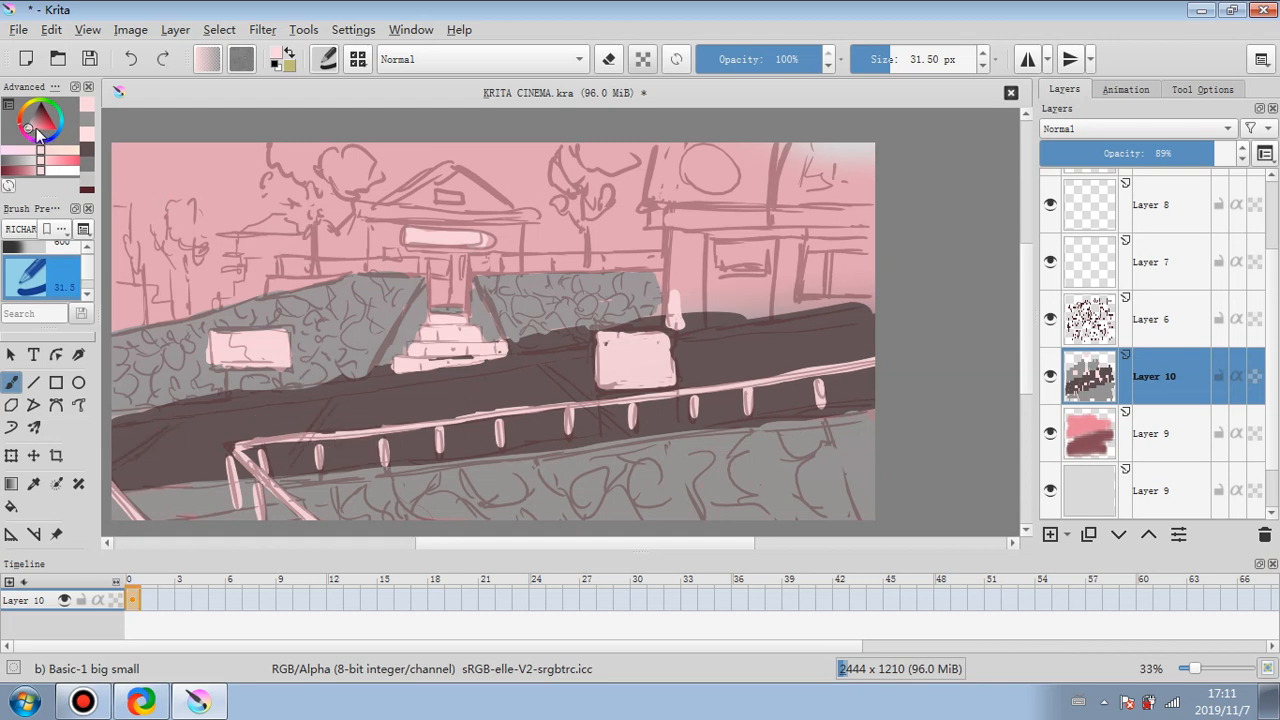
# - Paint the diagonal road markings across the street in light grey, at the left end, behind the railing and beside the street box
pyautogui.click(37, 130)
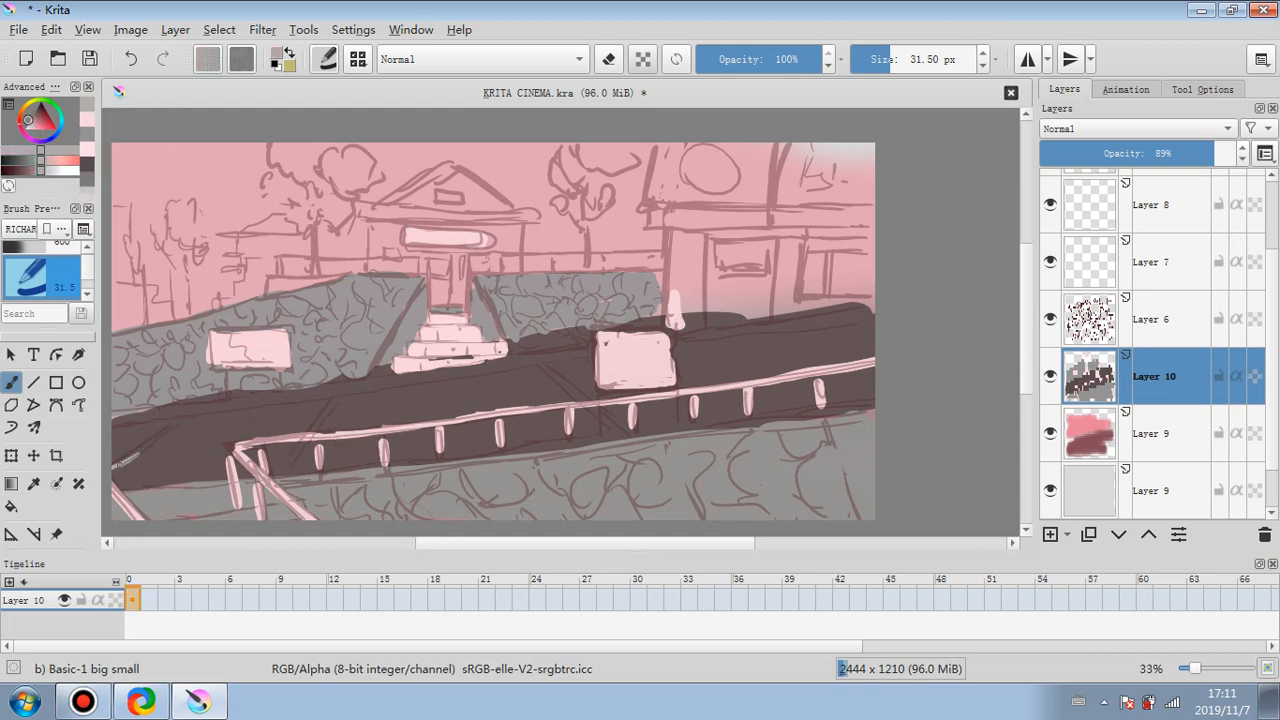
pyautogui.moveTo(119, 463); pyautogui.dragTo(181, 421)
pyautogui.moveTo(314, 430); pyautogui.dragTo(350, 398)
pyautogui.moveTo(308, 452); pyautogui.dragTo(290, 467)
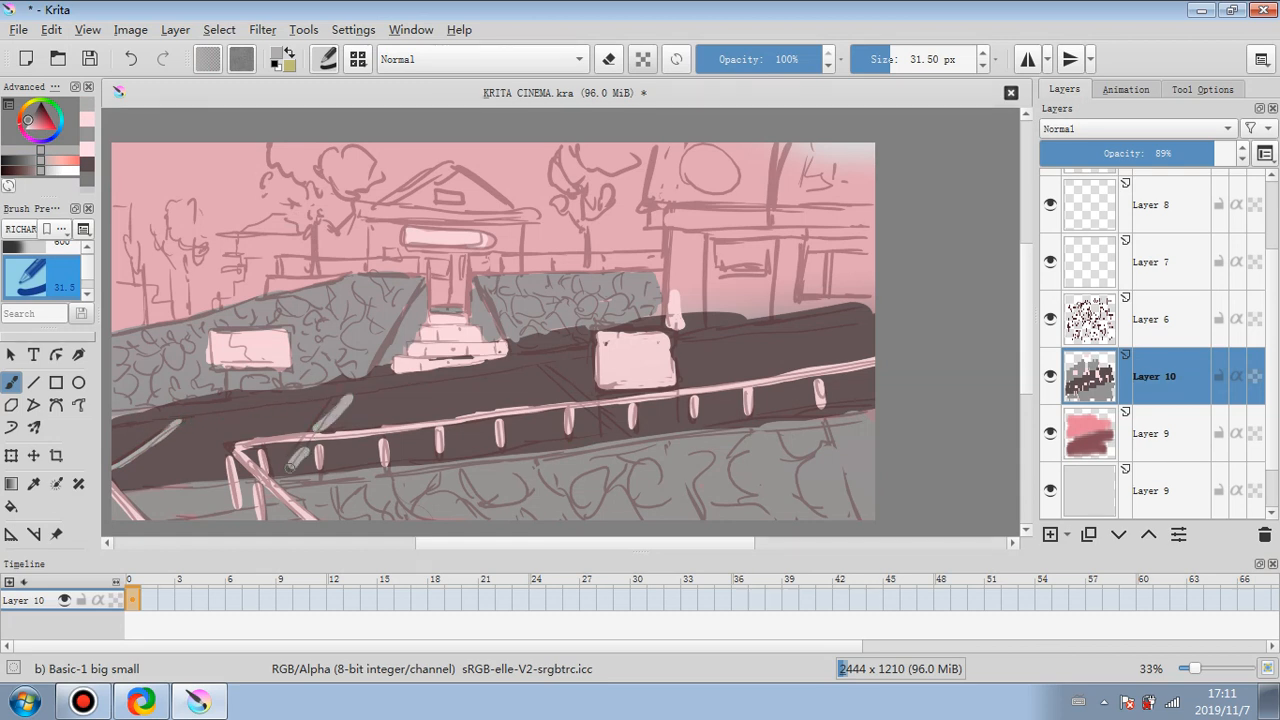
pyautogui.moveTo(540, 370); pyautogui.dragTo(586, 404)
pyautogui.moveTo(598, 413); pyautogui.dragTo(624, 434)
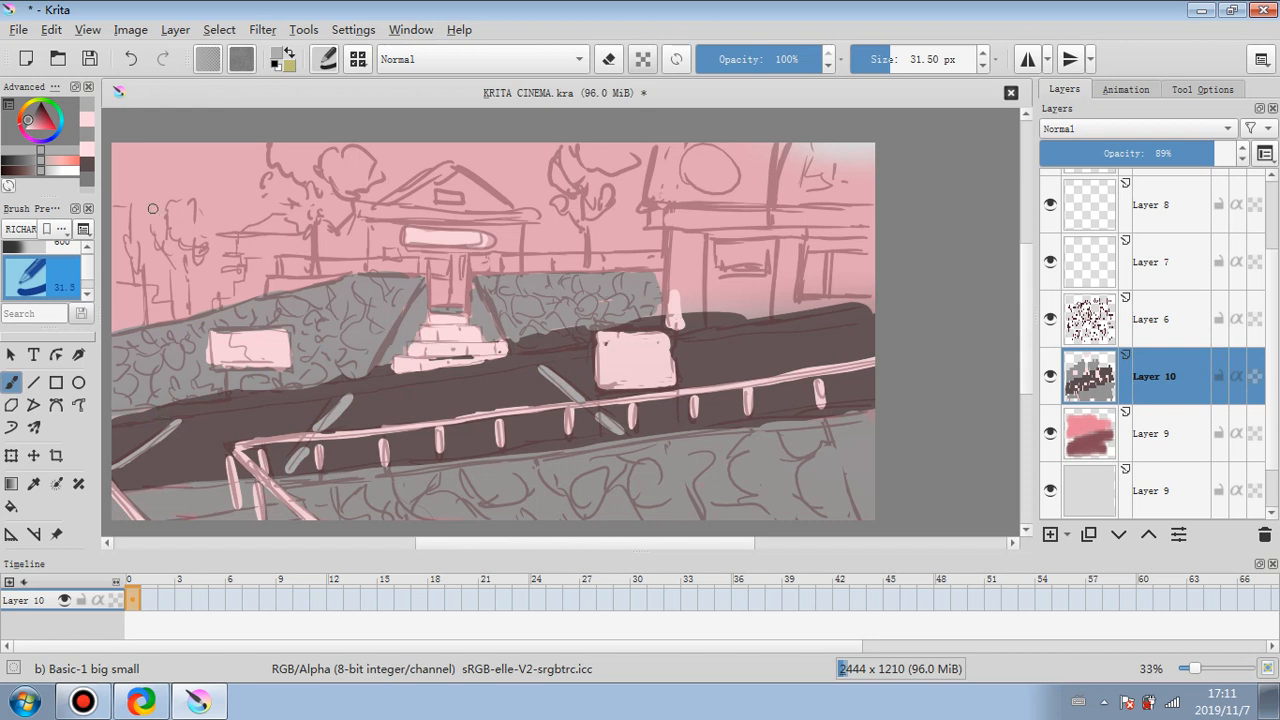
# - Paint a mauve-grey kerb strip along the street's far edge and a darker brown line along its near edge
pyautogui.moveTo(33, 123); pyautogui.dragTo(33, 118)
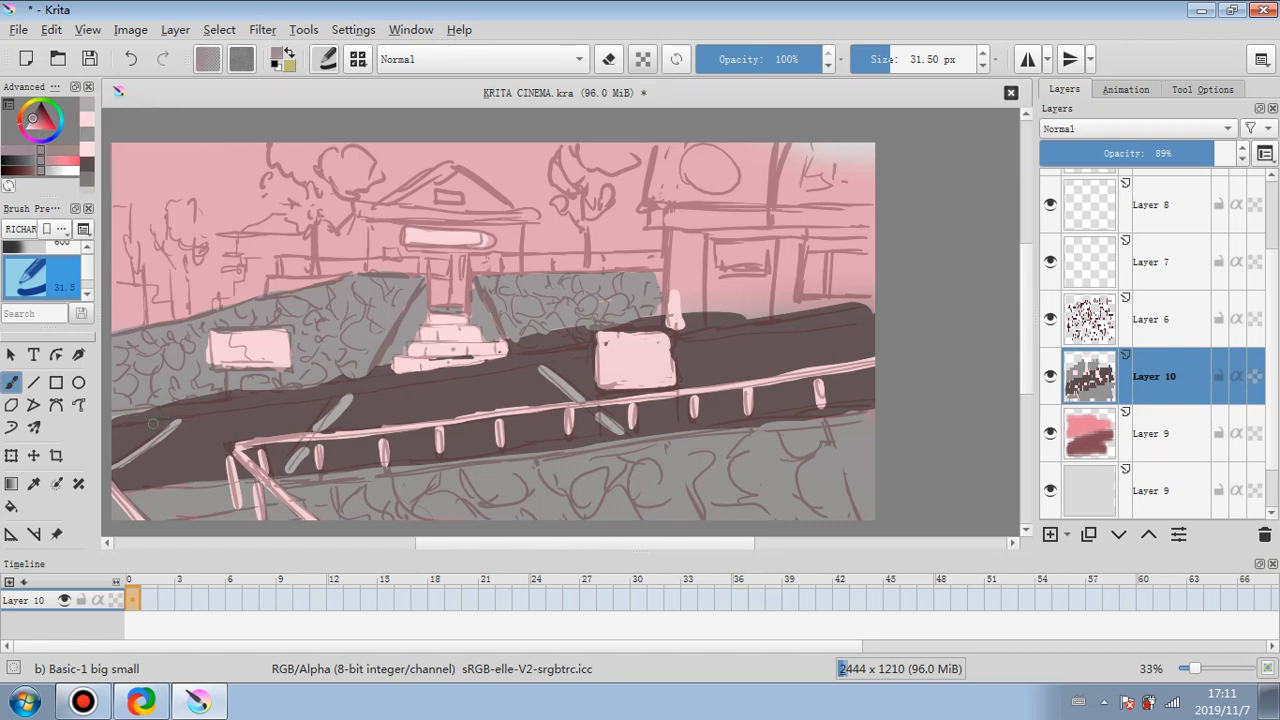
pyautogui.moveTo(114, 425); pyautogui.dragTo(594, 349)
pyautogui.moveTo(678, 333); pyautogui.dragTo(860, 312)
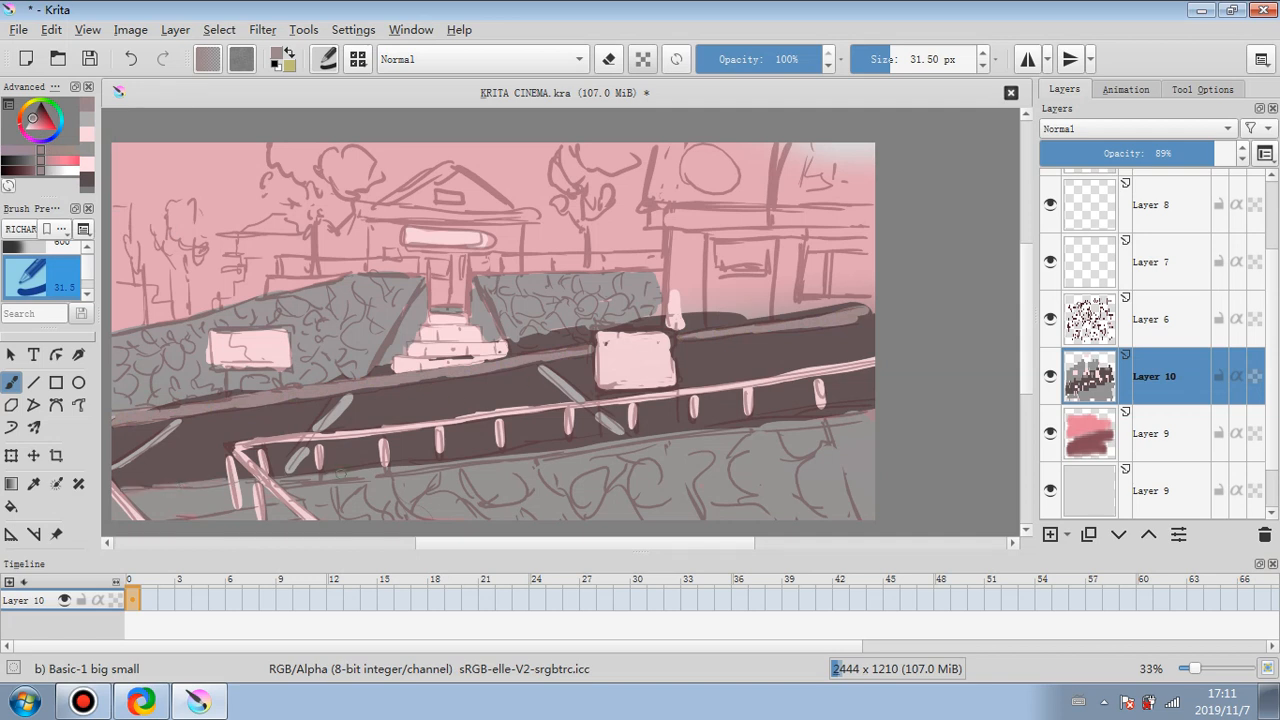
pyautogui.moveTo(420, 465); pyautogui.dragTo(866, 407)
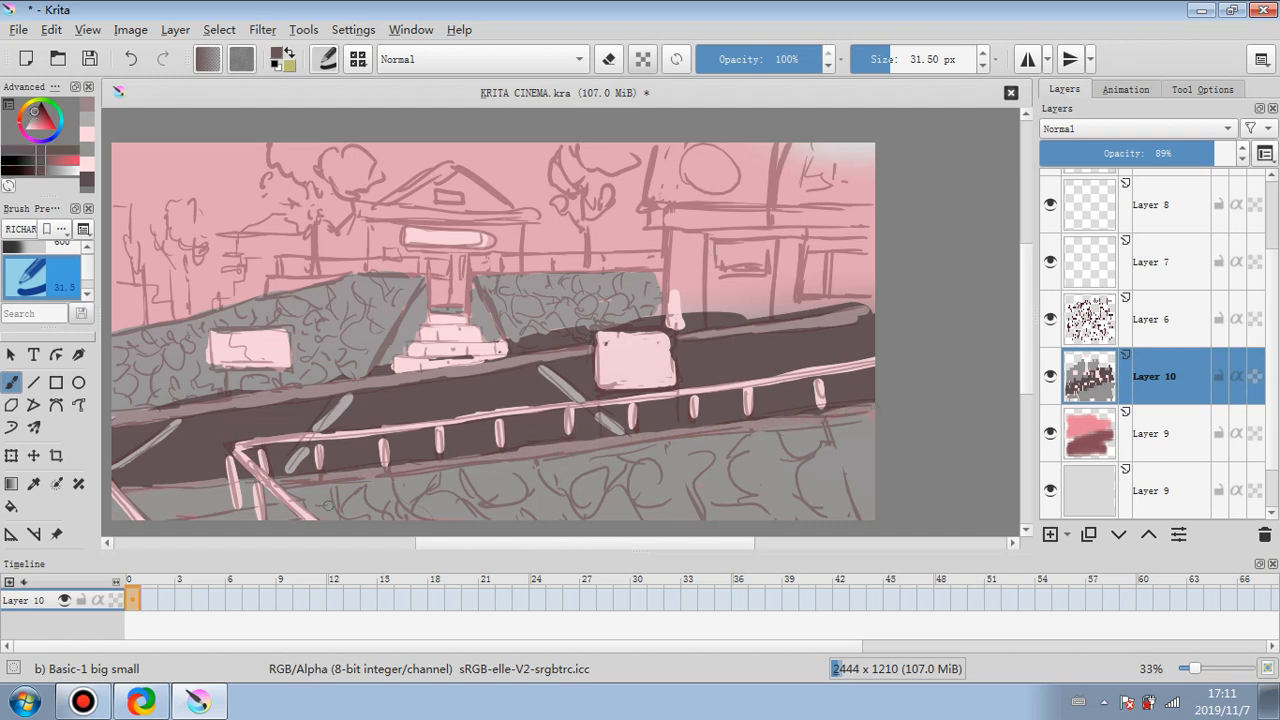
pyautogui.click(32, 117)
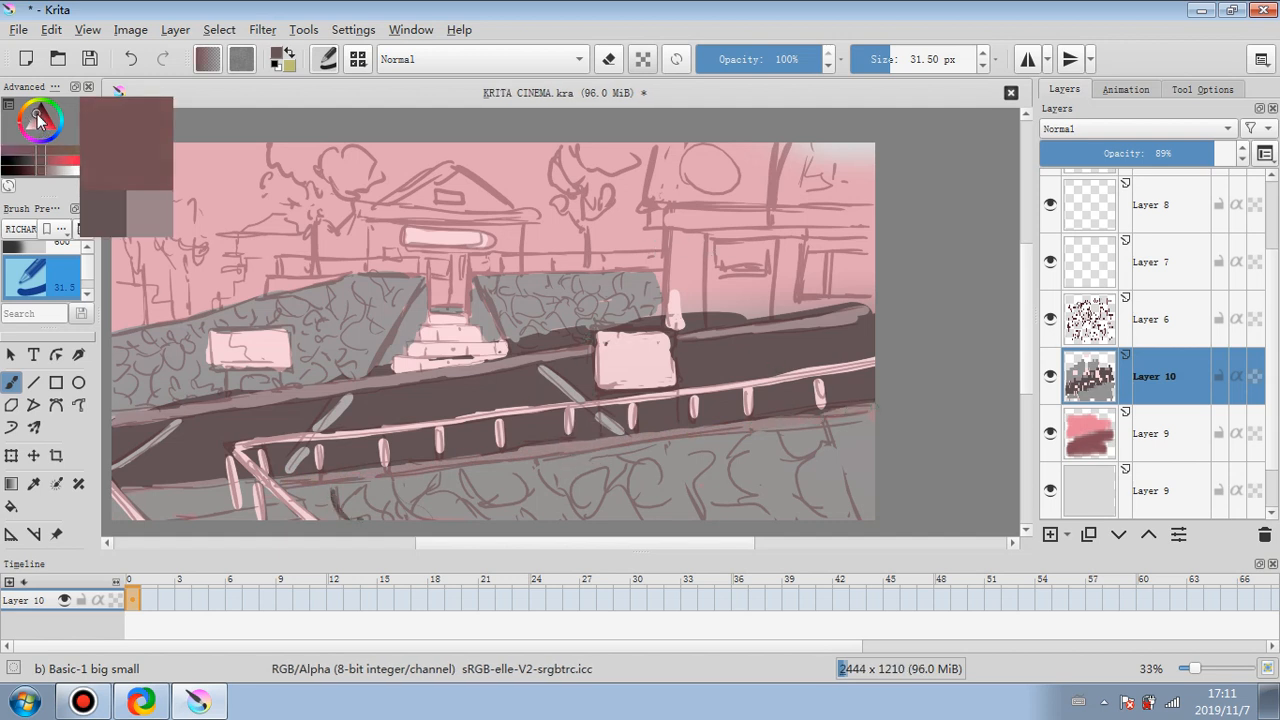
pyautogui.moveTo(347, 497); pyautogui.dragTo(359, 490)
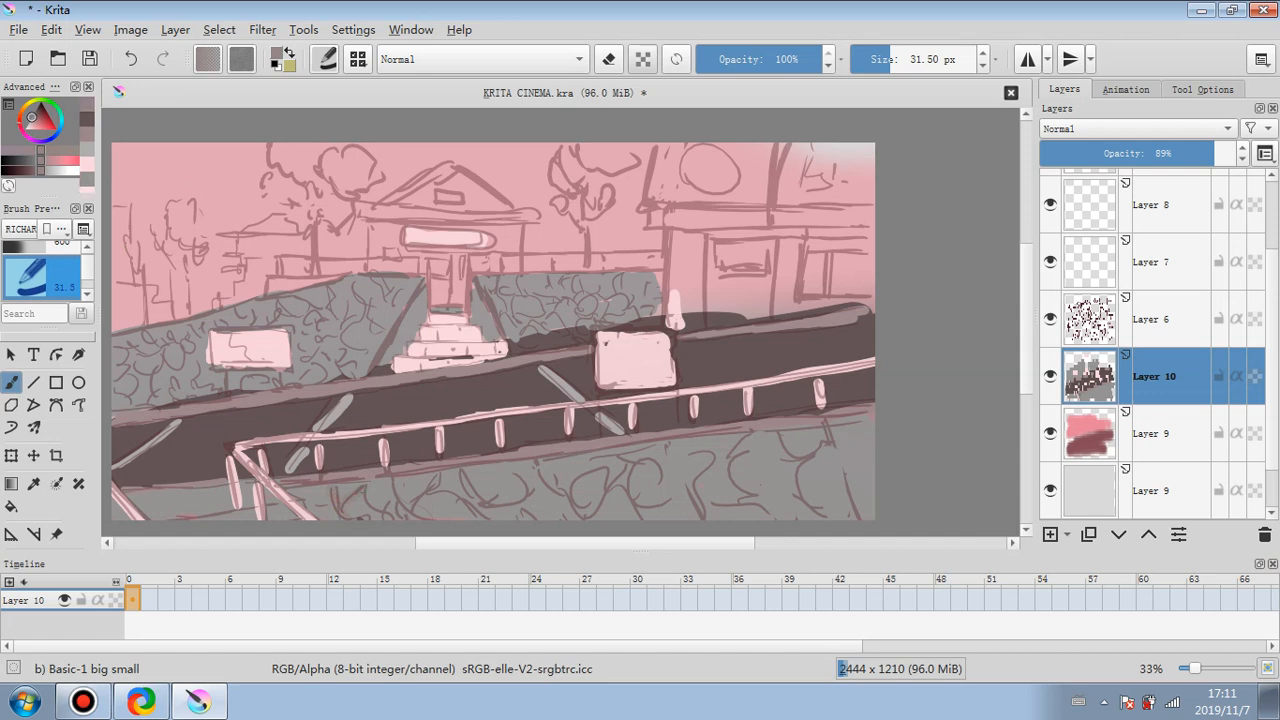
pyautogui.moveTo(33, 119); pyautogui.dragTo(34, 114)
pyautogui.moveTo(334, 486); pyautogui.dragTo(343, 517)
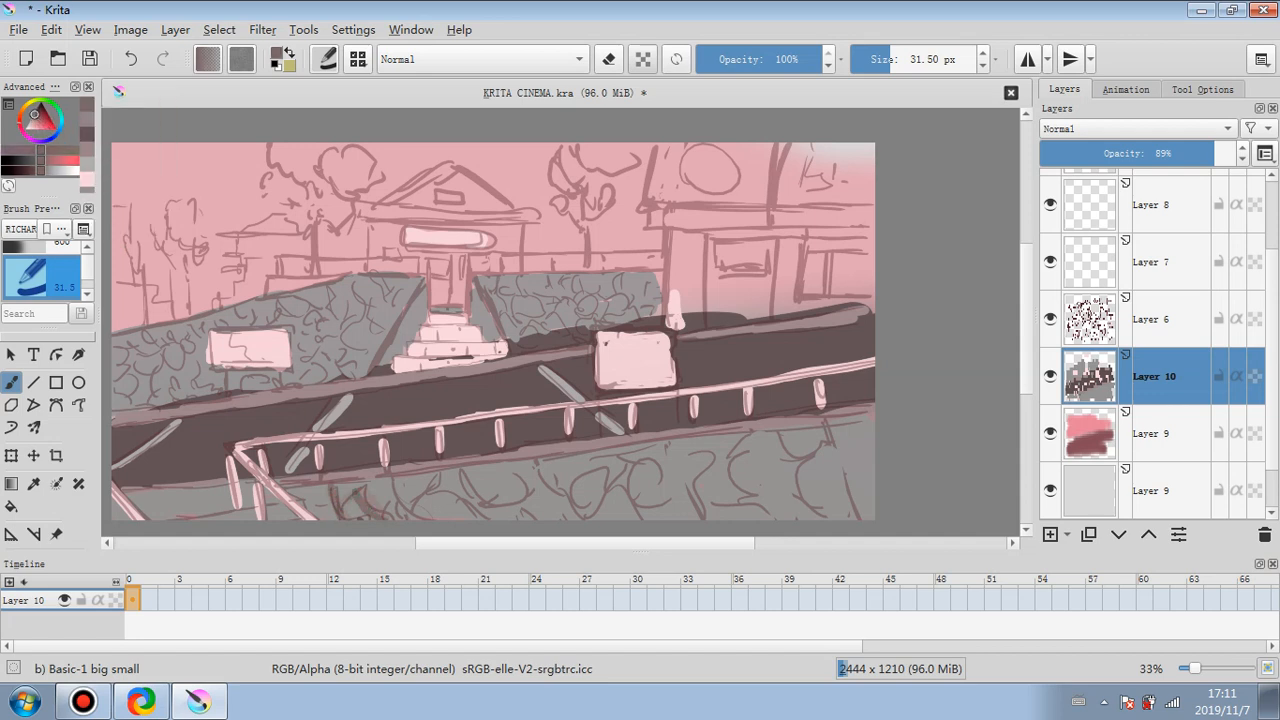
pyautogui.moveTo(437, 494)
pyautogui.mouseDown()
pyautogui.moveTo(475, 518)
pyautogui.moveTo(473, 507)
pyautogui.mouseUp()
# - Paint the stone joints of the foreground wall in ochre brown and lower Layer 10's opacity to 75%
pyautogui.moveTo(41, 115)
pyautogui.mouseDown()
pyautogui.moveTo(25, 103)
pyautogui.moveTo(36, 116)
pyautogui.mouseUp()
pyautogui.moveTo(334, 487)
pyautogui.mouseDown()
pyautogui.moveTo(342, 516)
pyautogui.moveTo(526, 484)
pyautogui.moveTo(572, 516)
pyautogui.moveTo(604, 510)
pyautogui.moveTo(646, 470)
pyautogui.moveTo(650, 516)
pyautogui.moveTo(680, 456)
pyautogui.mouseUp()
pyautogui.moveTo(676, 510)
pyautogui.mouseDown()
pyautogui.moveTo(694, 452)
pyautogui.moveTo(760, 520)
pyautogui.mouseUp()
pyautogui.moveTo(732, 450); pyautogui.dragTo(816, 516)
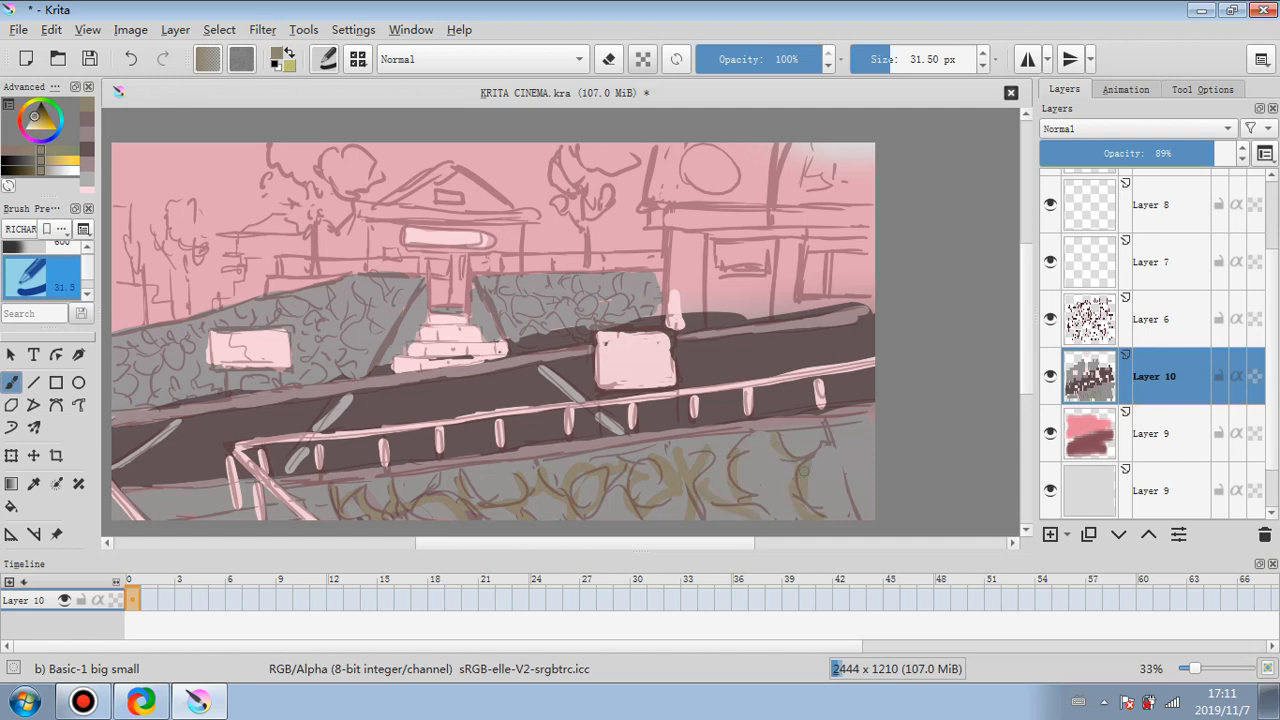
pyautogui.moveTo(818, 456); pyautogui.dragTo(840, 505)
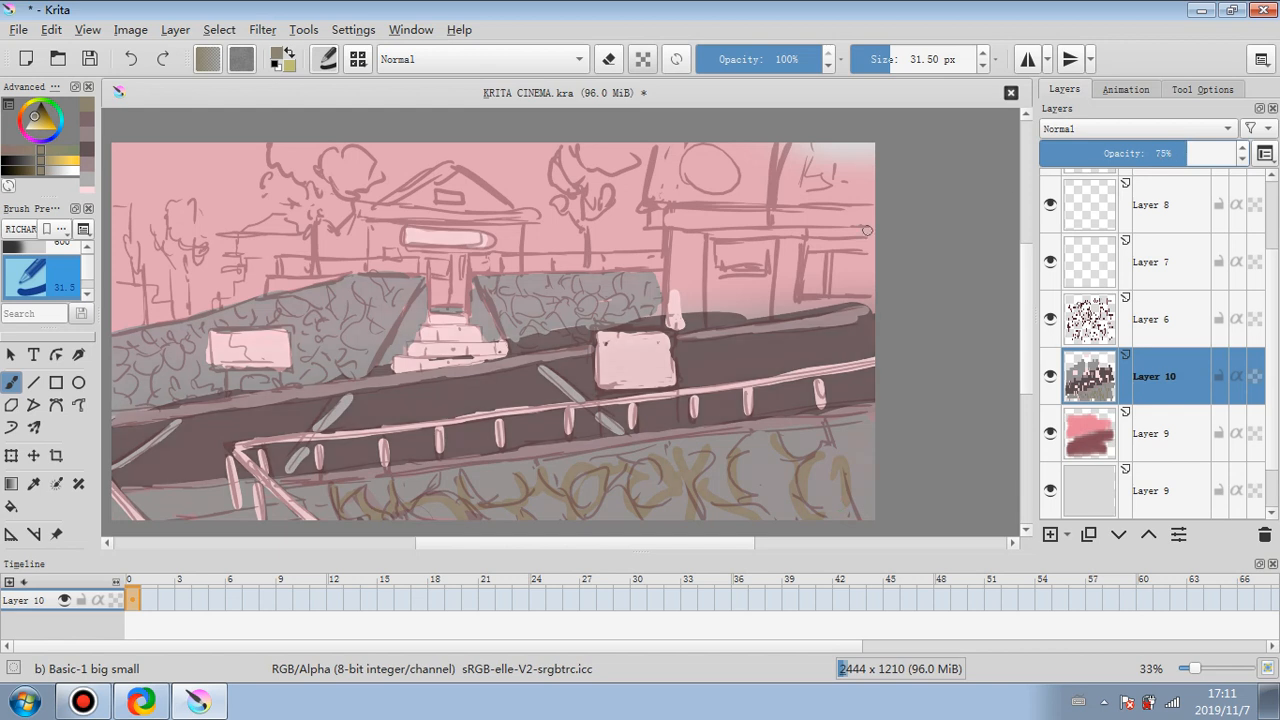
# - Paint ochre-brown stone joints over the wall left of the steps, around the signboard
pyautogui.moveTo(138, 378); pyautogui.dragTo(148, 398)
pyautogui.moveTo(126, 348)
pyautogui.mouseDown()
pyautogui.moveTo(138, 372)
pyautogui.moveTo(194, 396)
pyautogui.mouseUp()
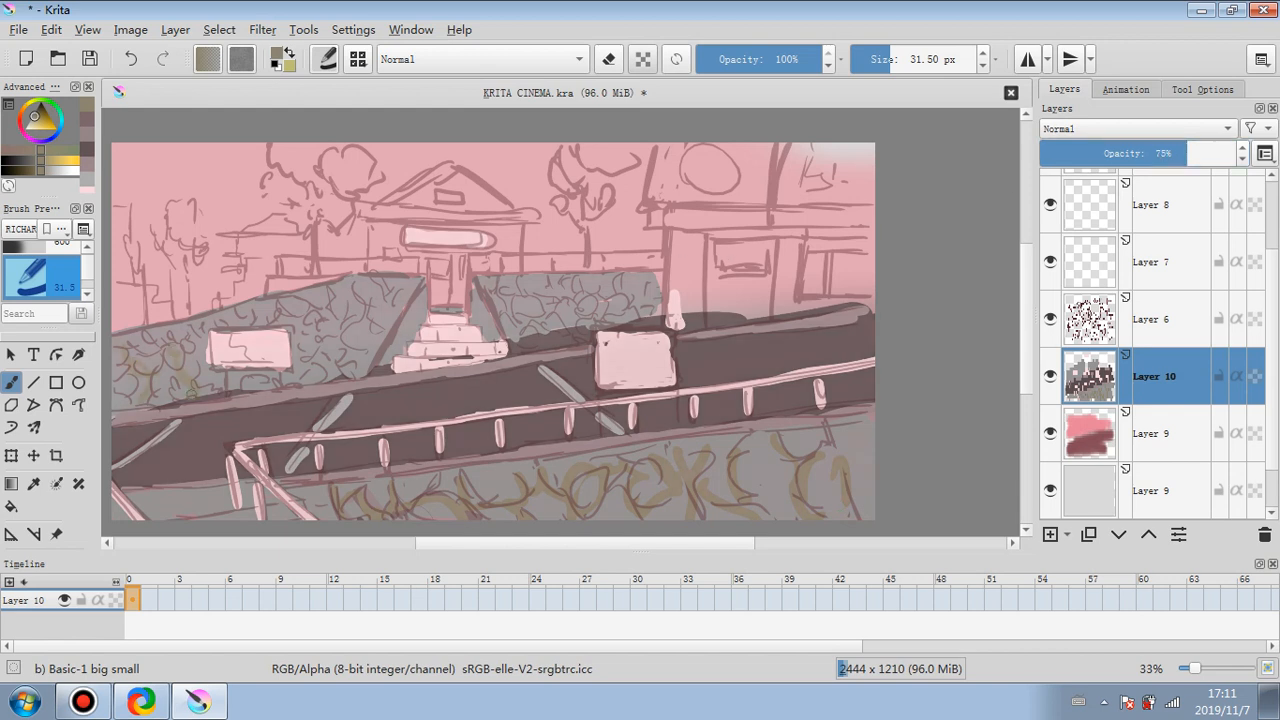
pyautogui.moveTo(186, 350); pyautogui.dragTo(198, 332)
pyautogui.moveTo(262, 308); pyautogui.dragTo(296, 320)
pyautogui.moveTo(296, 320); pyautogui.dragTo(372, 346)
pyautogui.moveTo(292, 350); pyautogui.dragTo(322, 364)
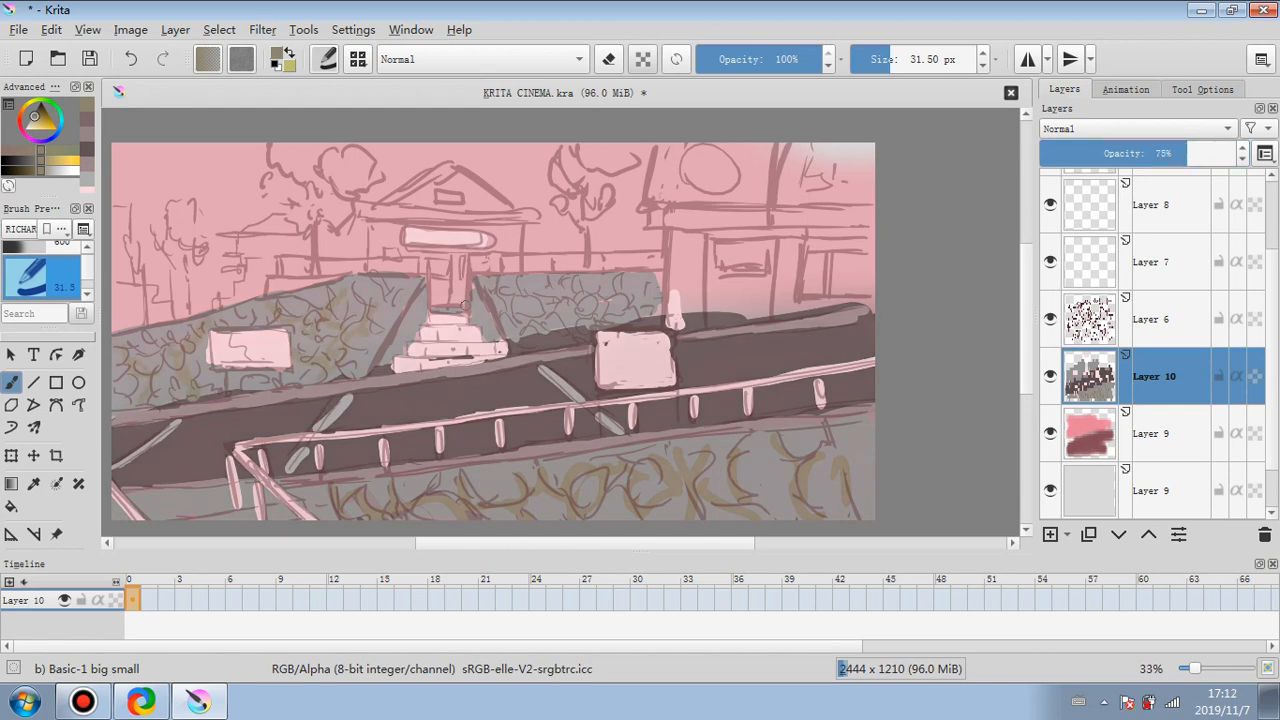
# - Paint ochre-brown stone joints over the wall right of the steps
pyautogui.moveTo(462, 302); pyautogui.dragTo(526, 294)
pyautogui.moveTo(506, 316); pyautogui.dragTo(530, 336)
pyautogui.moveTo(572, 290)
pyautogui.mouseDown()
pyautogui.moveTo(624, 324)
pyautogui.moveTo(648, 294)
pyautogui.mouseUp()
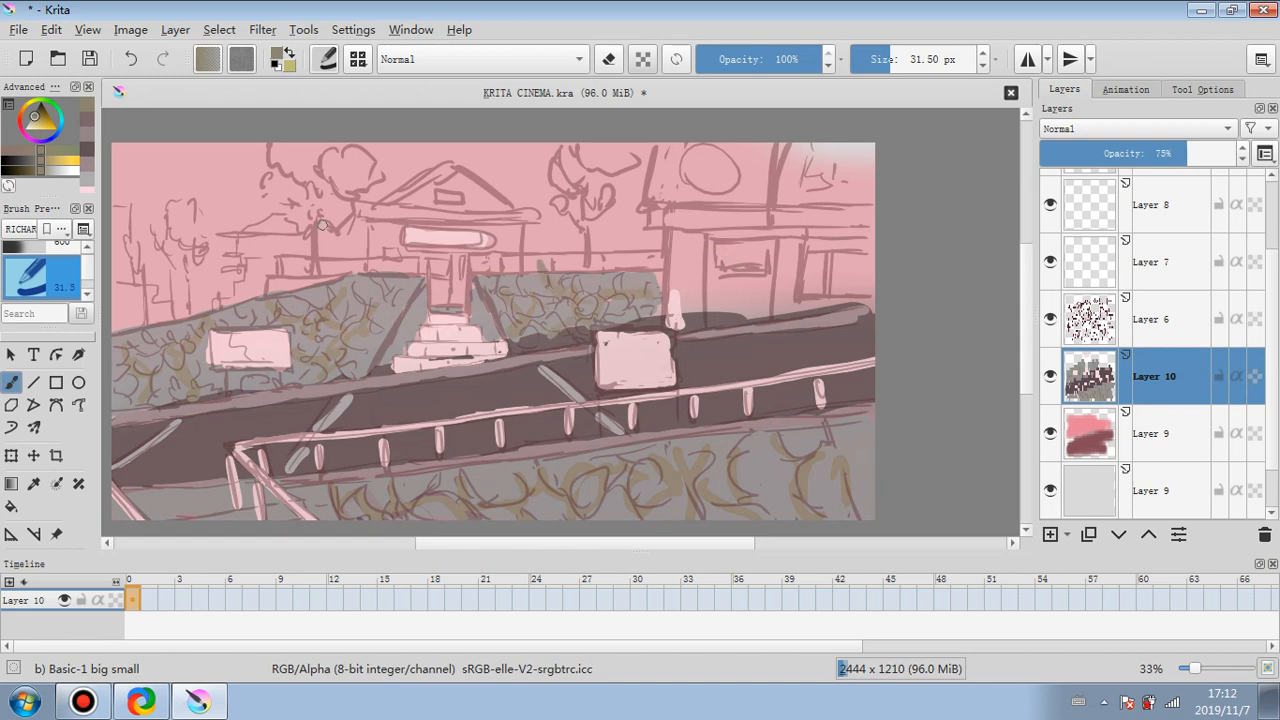
# - Add a layer above Layer 10 at 64% opacity and paint the central house's walls, gable and adjoining low wall olive-brown
pyautogui.click(1050, 534)
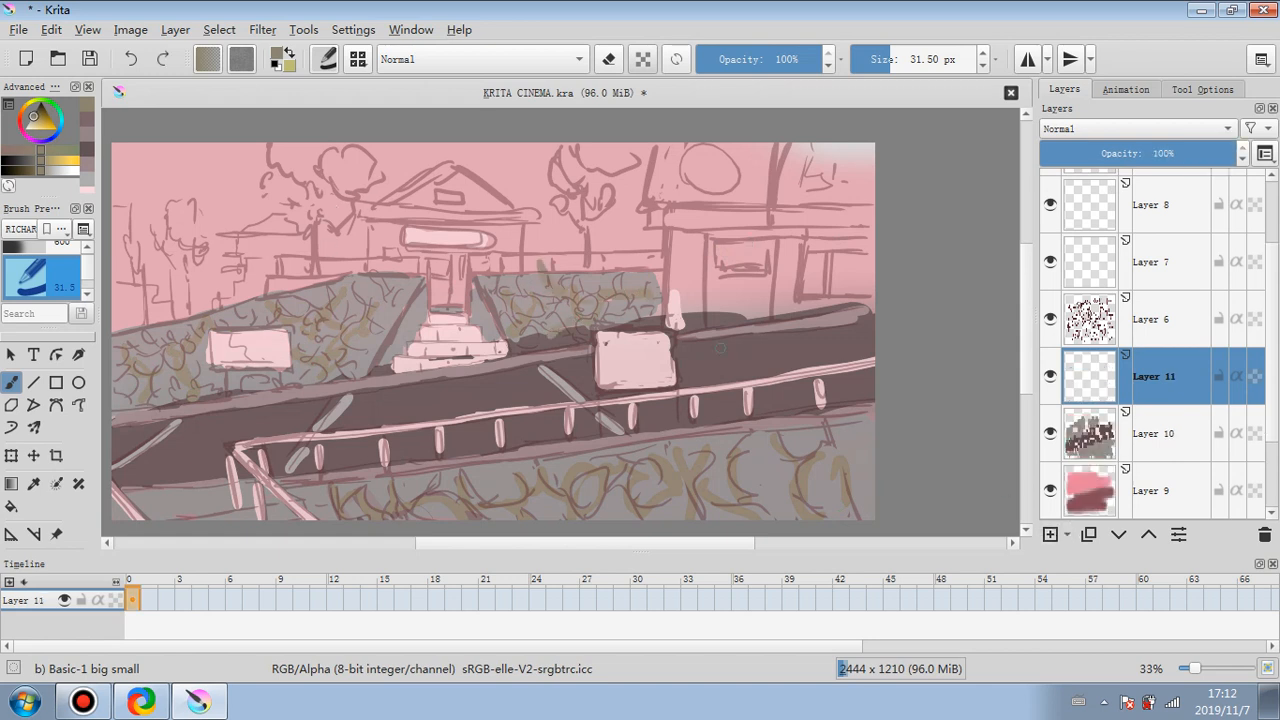
pyautogui.moveTo(270, 287); pyautogui.dragTo(344, 276)
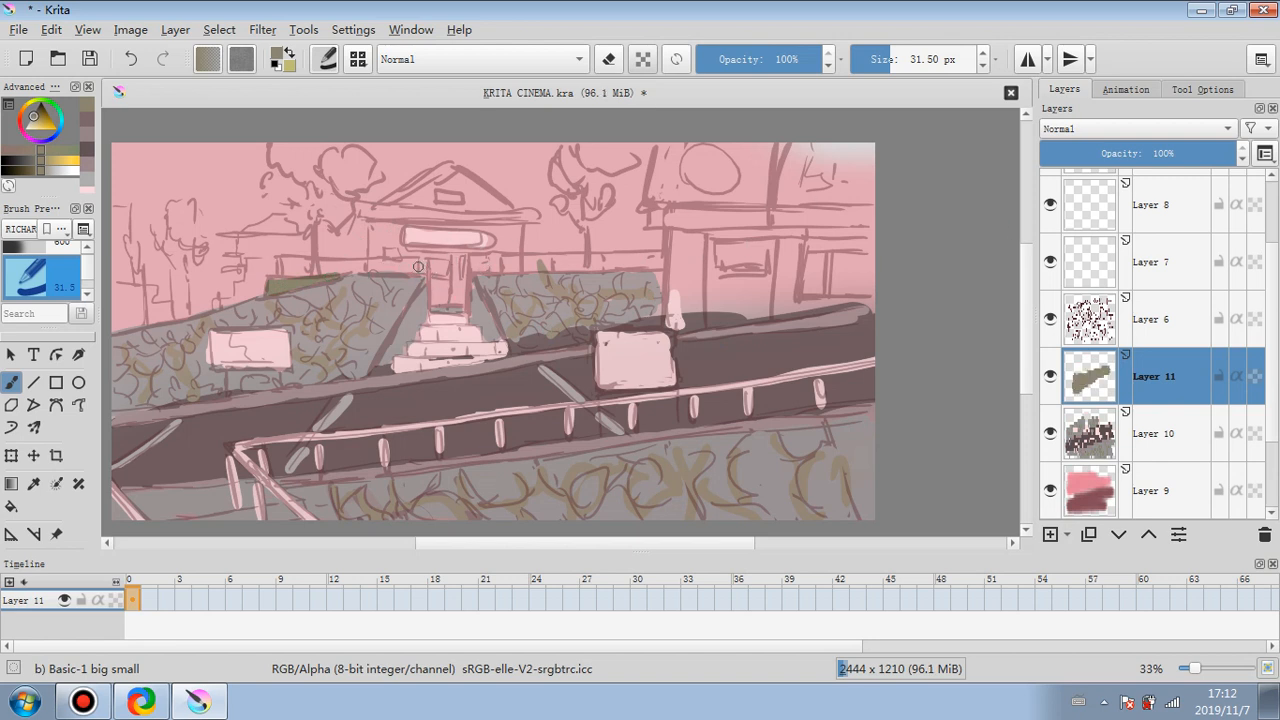
pyautogui.click(1166, 153)
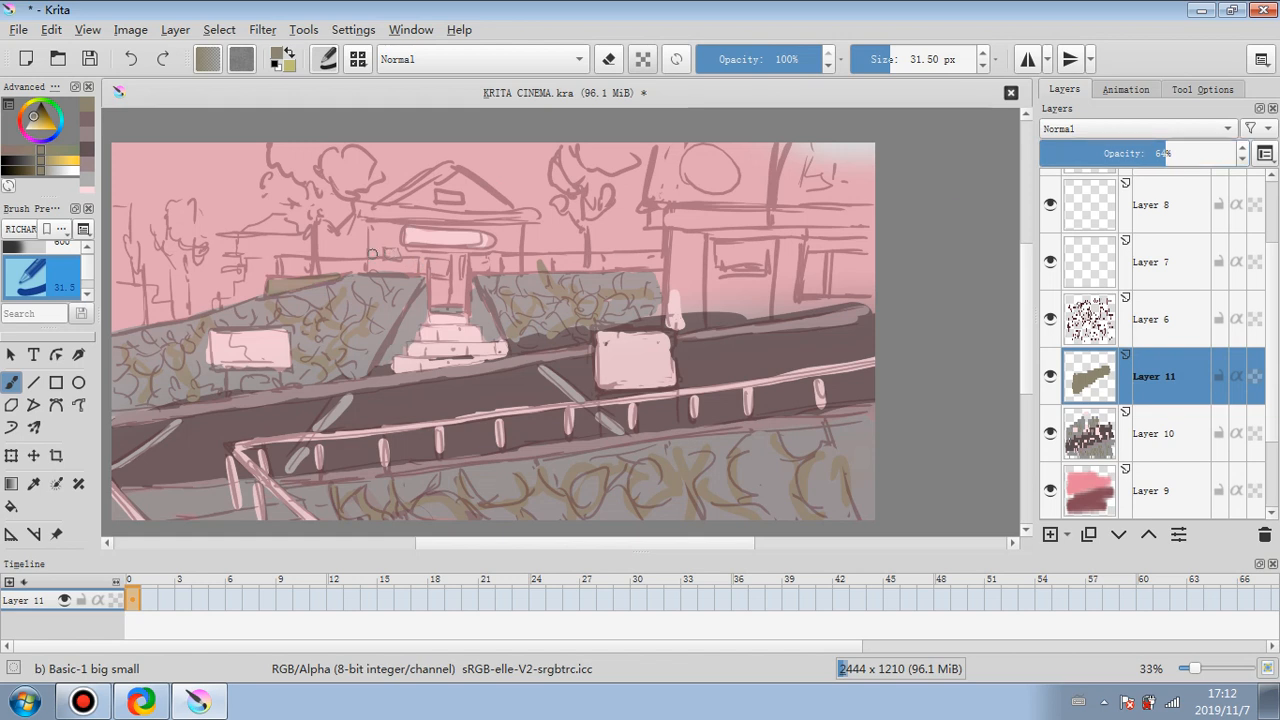
pyautogui.moveTo(371, 254)
pyautogui.mouseDown()
pyautogui.moveTo(402, 266)
pyautogui.moveTo(368, 258)
pyautogui.moveTo(373, 228)
pyautogui.moveTo(380, 246)
pyautogui.moveTo(394, 233)
pyautogui.moveTo(418, 253)
pyautogui.moveTo(467, 251)
pyautogui.moveTo(411, 264)
pyautogui.moveTo(450, 277)
pyautogui.moveTo(453, 294)
pyautogui.moveTo(466, 253)
pyautogui.moveTo(498, 263)
pyautogui.moveTo(498, 250)
pyautogui.moveTo(513, 265)
pyautogui.moveTo(490, 240)
pyautogui.mouseUp()
pyautogui.moveTo(409, 228)
pyautogui.mouseDown()
pyautogui.moveTo(462, 222)
pyautogui.moveTo(446, 227)
pyautogui.moveTo(499, 229)
pyautogui.mouseUp()
pyautogui.moveTo(412, 196)
pyautogui.mouseDown()
pyautogui.moveTo(456, 207)
pyautogui.moveTo(407, 201)
pyautogui.moveTo(468, 192)
pyautogui.moveTo(461, 174)
pyautogui.moveTo(489, 205)
pyautogui.mouseUp()
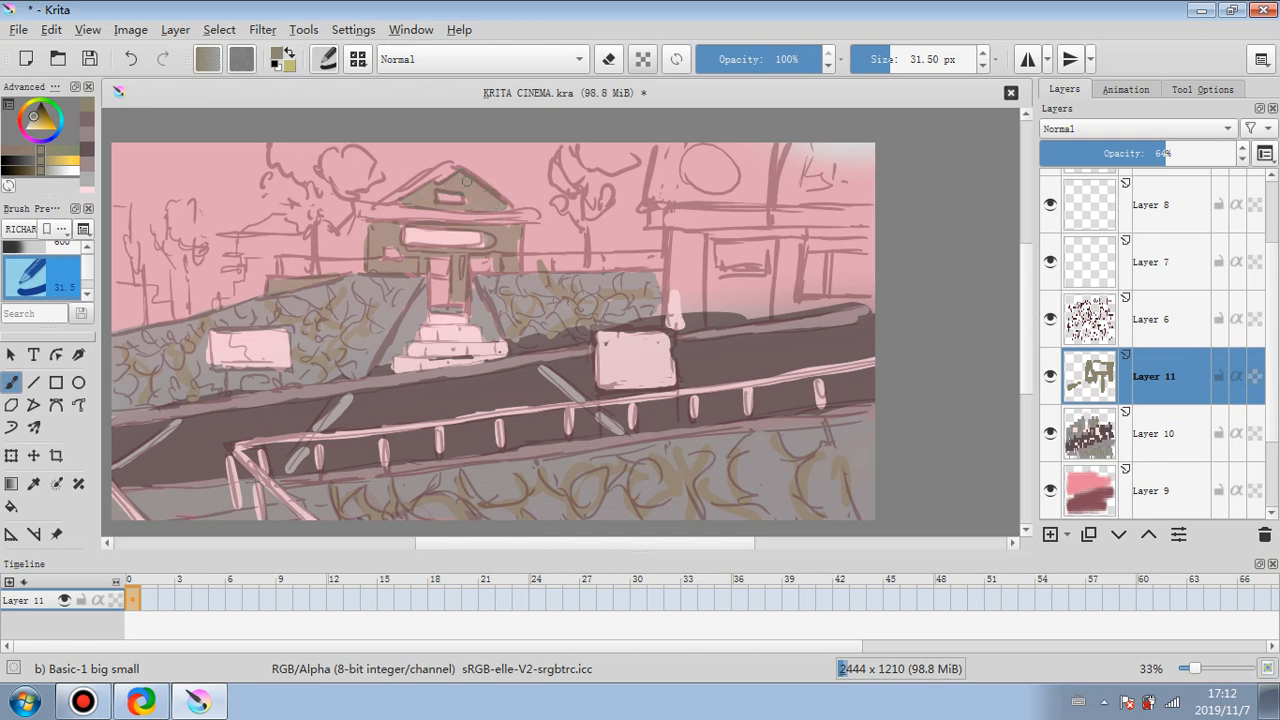
# - Paint the pillars, lintel and lower wall of the shop building beside the street in olive-brown
pyautogui.moveTo(663, 296); pyautogui.dragTo(663, 272)
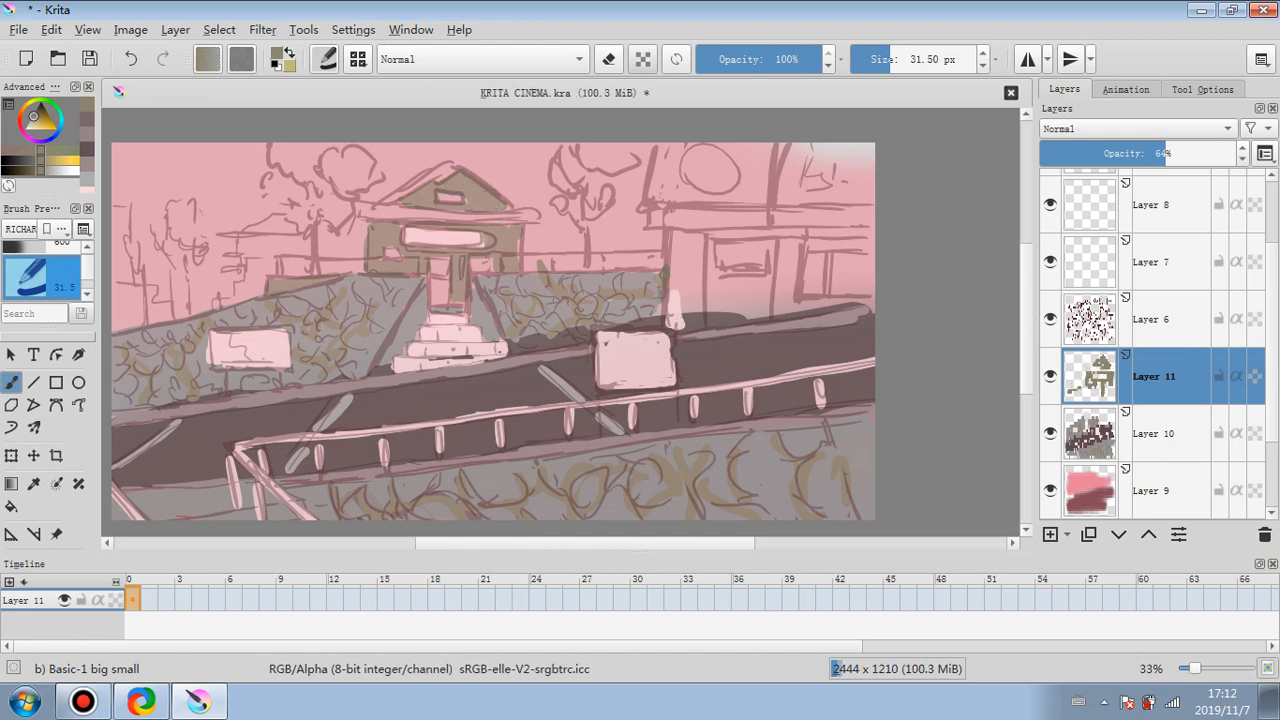
pyautogui.moveTo(668, 316)
pyautogui.mouseDown()
pyautogui.moveTo(668, 238)
pyautogui.moveTo(680, 300)
pyautogui.moveTo(690, 240)
pyautogui.moveTo(680, 322)
pyautogui.moveTo(693, 254)
pyautogui.mouseUp()
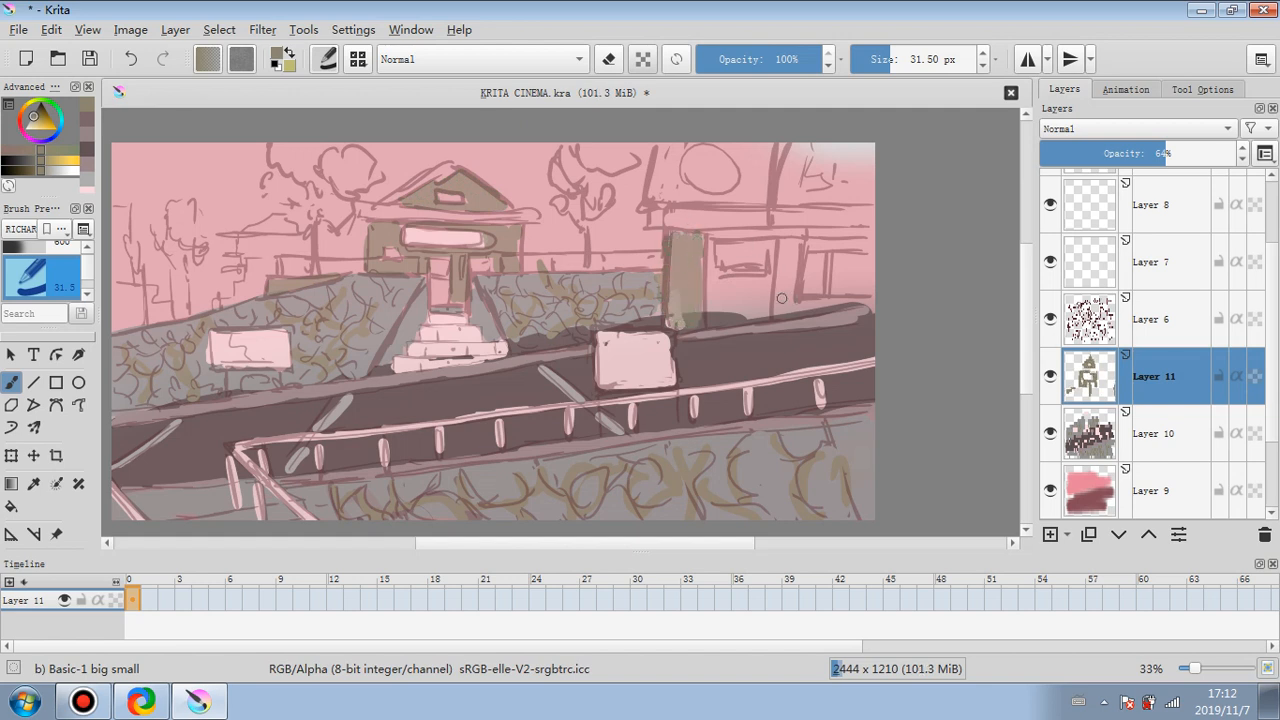
pyautogui.moveTo(781, 297)
pyautogui.mouseDown()
pyautogui.moveTo(791, 242)
pyautogui.moveTo(784, 296)
pyautogui.mouseUp()
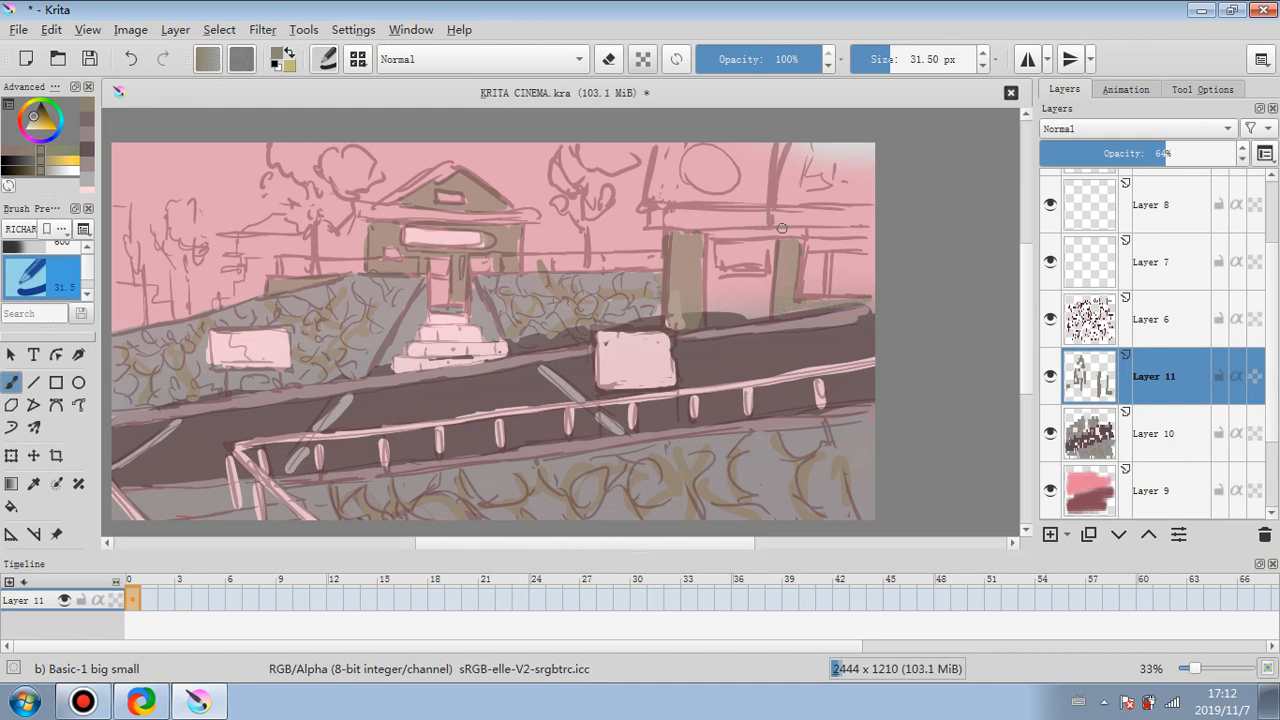
pyautogui.moveTo(706, 234)
pyautogui.mouseDown()
pyautogui.moveTo(855, 232)
pyautogui.moveTo(840, 233)
pyautogui.mouseUp()
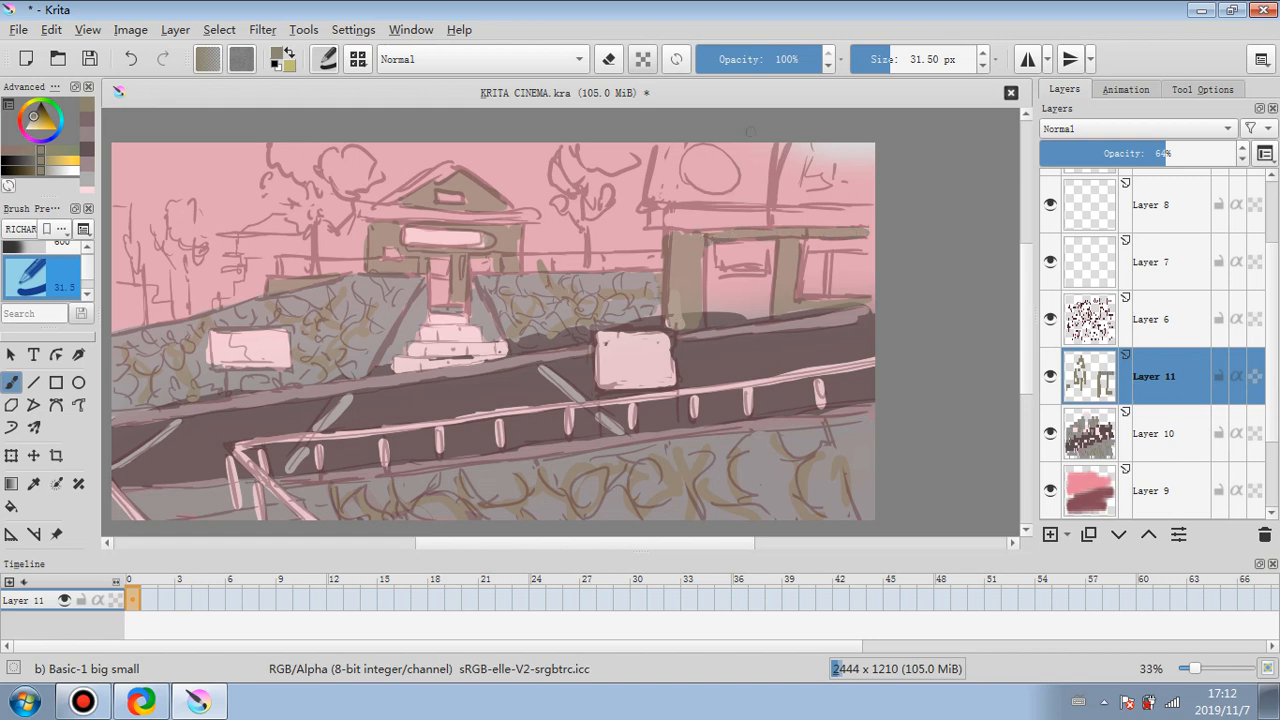
# - Paint the shop building's door light grey and cover it and its top frame with red
pyautogui.moveTo(35, 128); pyautogui.dragTo(28, 122)
pyautogui.moveTo(720, 236)
pyautogui.mouseDown()
pyautogui.moveTo(764, 232)
pyautogui.moveTo(711, 262)
pyautogui.moveTo(708, 312)
pyautogui.moveTo(709, 279)
pyautogui.moveTo(735, 277)
pyautogui.moveTo(717, 281)
pyautogui.moveTo(725, 317)
pyautogui.moveTo(737, 276)
pyautogui.moveTo(747, 302)
pyautogui.moveTo(757, 285)
pyautogui.moveTo(761, 309)
pyautogui.moveTo(769, 243)
pyautogui.mouseUp()
pyautogui.click(19, 124)
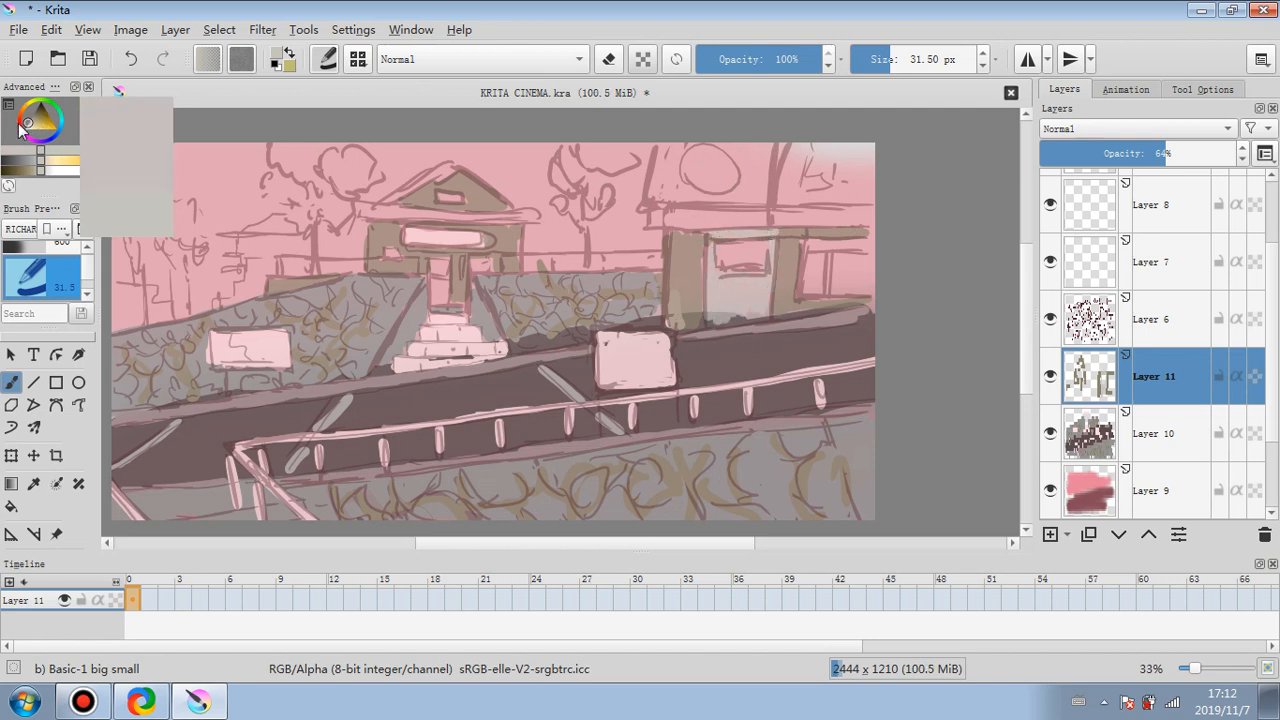
pyautogui.click(40, 124)
pyautogui.moveTo(714, 318)
pyautogui.mouseDown()
pyautogui.moveTo(712, 249)
pyautogui.moveTo(754, 276)
pyautogui.moveTo(729, 298)
pyautogui.moveTo(734, 311)
pyautogui.moveTo(750, 296)
pyautogui.moveTo(736, 277)
pyautogui.moveTo(758, 312)
pyautogui.moveTo(767, 288)
pyautogui.moveTo(739, 307)
pyautogui.moveTo(760, 313)
pyautogui.moveTo(769, 236)
pyautogui.moveTo(723, 233)
pyautogui.moveTo(780, 237)
pyautogui.mouseUp()
# - Add a new layer directly above Layer 10 and paint the shop building's large roof blue
pyautogui.click(1180, 436)
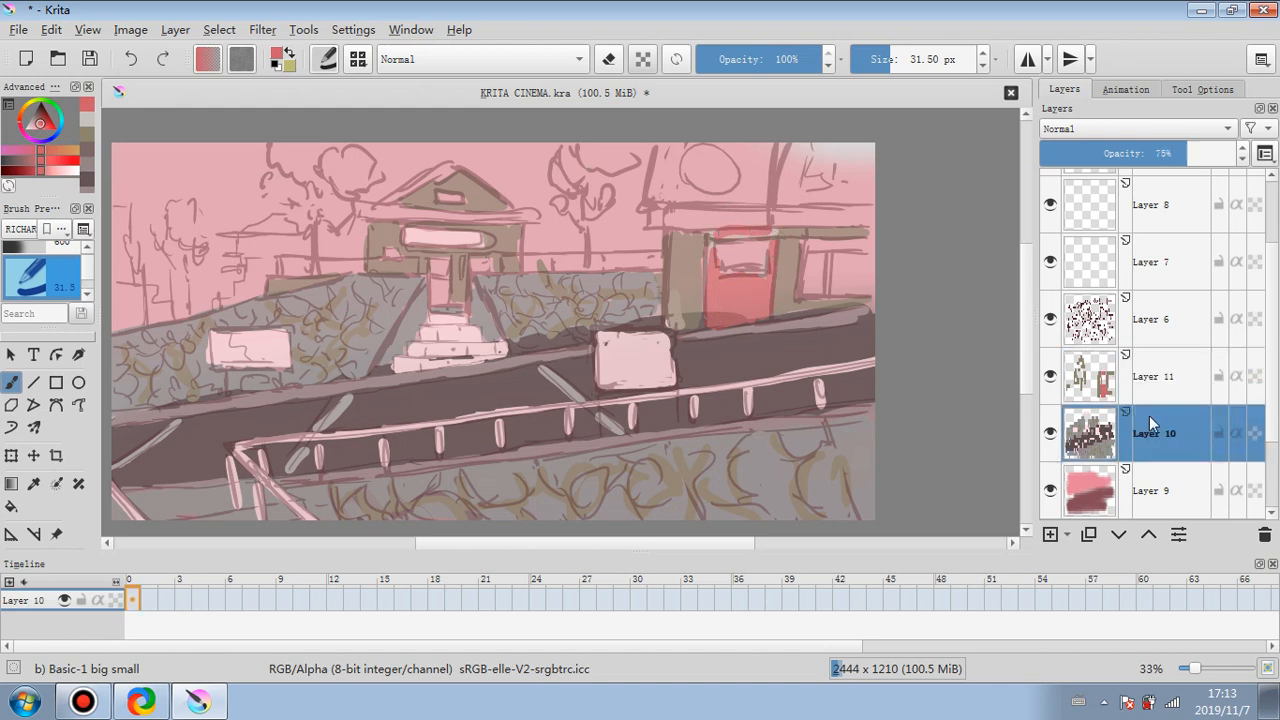
pyautogui.keyDown('ctrl'); pyautogui.click(533, 330); pyautogui.keyUp('ctrl')
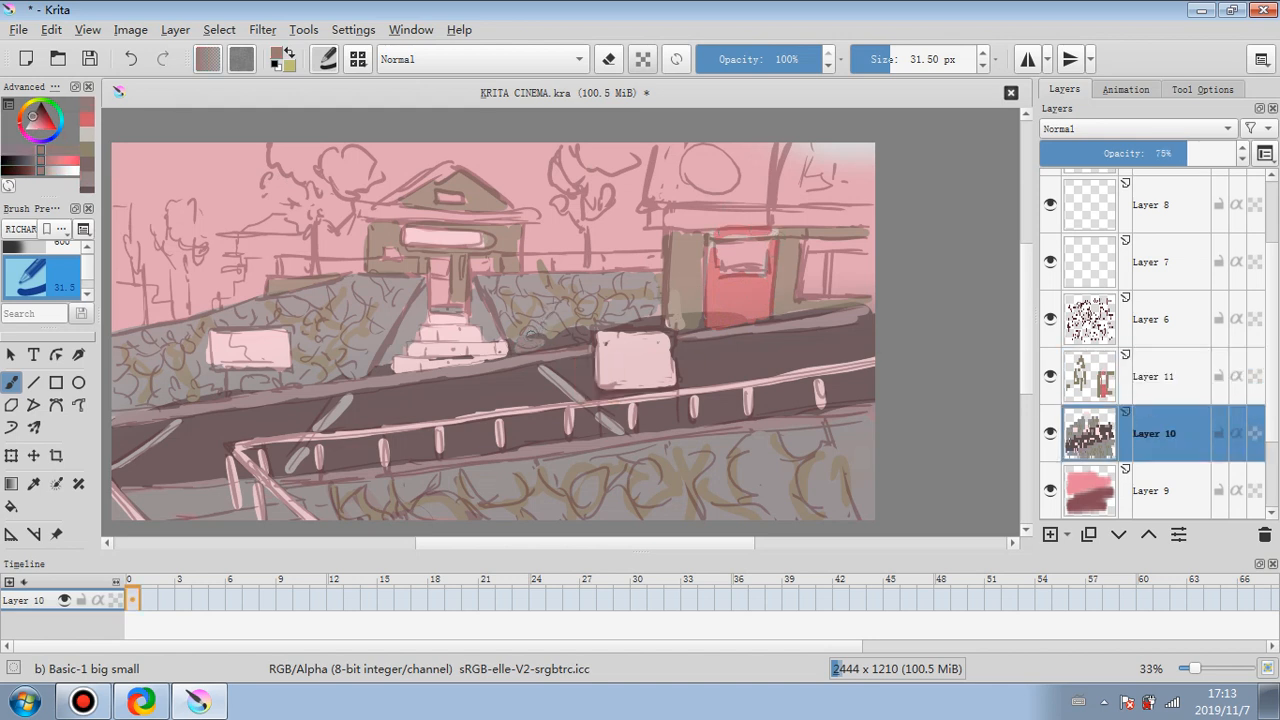
pyautogui.click(1050, 534)
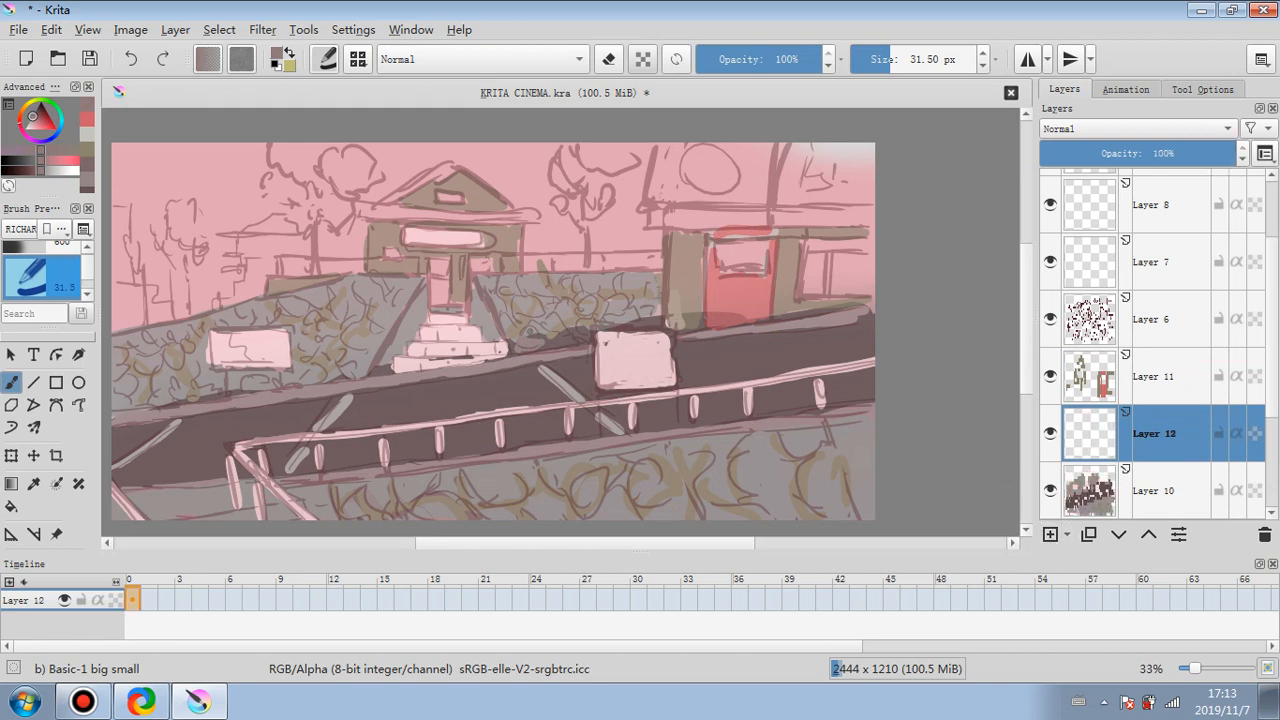
pyautogui.hotkey('ctrl', 'z')
pyautogui.click(58, 128)
pyautogui.click(42, 125)
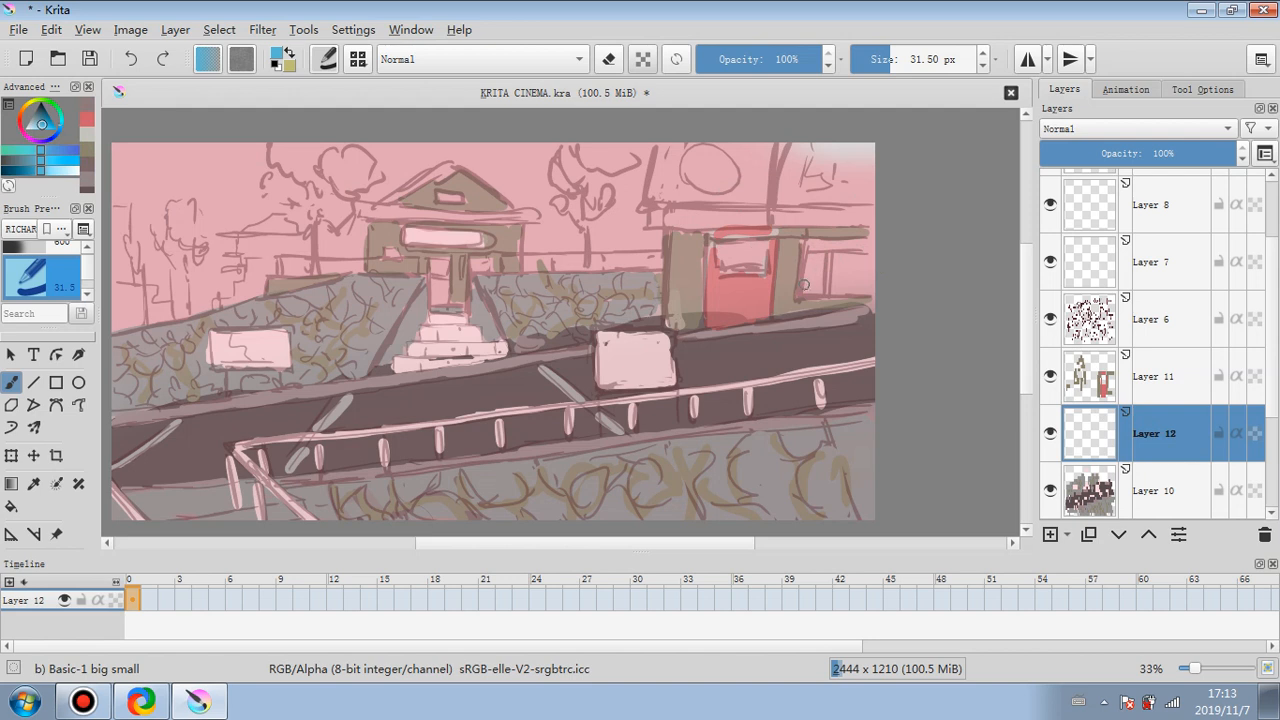
pyautogui.moveTo(669, 216)
pyautogui.mouseDown()
pyautogui.moveTo(658, 174)
pyautogui.moveTo(653, 194)
pyautogui.moveTo(677, 229)
pyautogui.moveTo(660, 222)
pyautogui.moveTo(662, 154)
pyautogui.moveTo(686, 218)
pyautogui.moveTo(679, 151)
pyautogui.moveTo(713, 186)
pyautogui.moveTo(705, 136)
pyautogui.moveTo(677, 146)
pyautogui.moveTo(764, 145)
pyautogui.moveTo(687, 161)
pyautogui.moveTo(681, 192)
pyautogui.moveTo(729, 220)
pyautogui.moveTo(802, 216)
pyautogui.moveTo(726, 199)
pyautogui.moveTo(779, 213)
pyautogui.moveTo(766, 186)
pyautogui.moveTo(824, 209)
pyautogui.moveTo(803, 167)
pyautogui.moveTo(852, 209)
pyautogui.moveTo(803, 161)
pyautogui.moveTo(849, 177)
pyautogui.moveTo(856, 161)
pyautogui.moveTo(868, 187)
pyautogui.moveTo(819, 217)
pyautogui.moveTo(867, 217)
pyautogui.mouseUp()
# - Paint the central house's sloping roof edges and its eaves in a duller blue
pyautogui.click(33, 122)
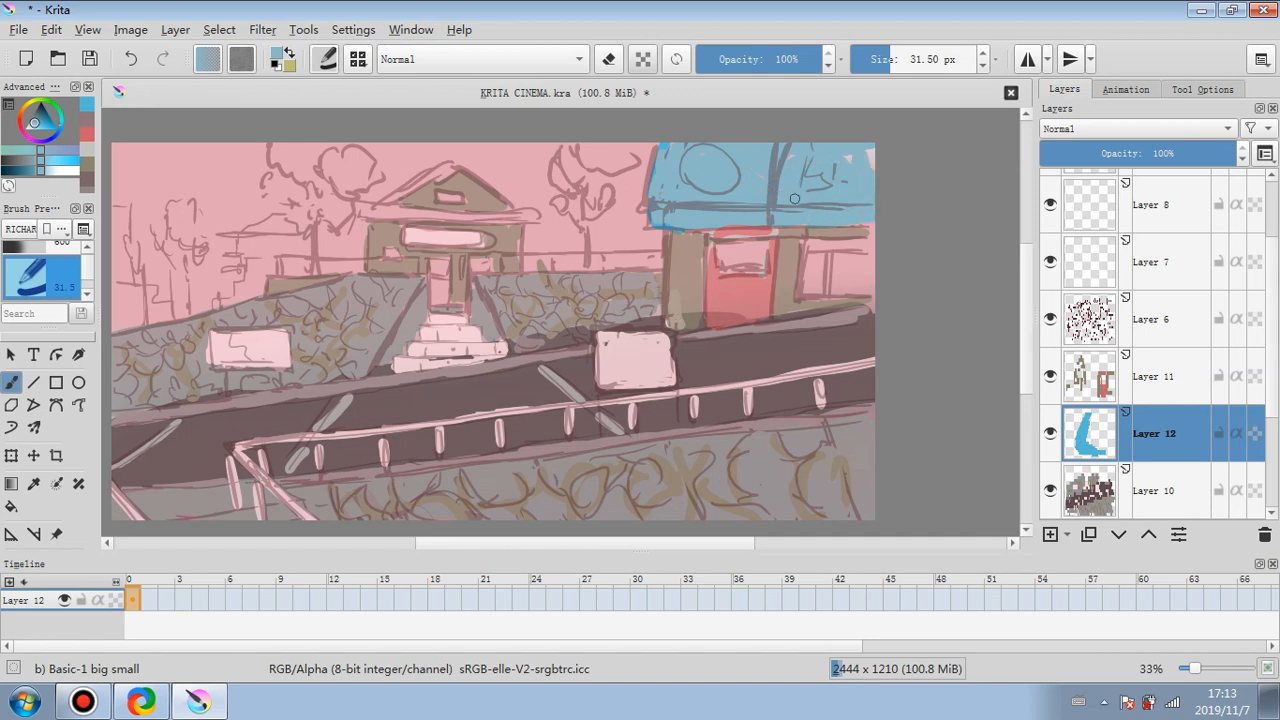
pyautogui.moveTo(386, 204); pyautogui.dragTo(456, 166)
pyautogui.moveTo(363, 211); pyautogui.dragTo(534, 212)
# - Paint the fence on both sides of the central house and patches on both signboards in pale blue
pyautogui.moveTo(37, 124); pyautogui.dragTo(27, 128)
pyautogui.moveTo(277, 258)
pyautogui.mouseDown()
pyautogui.moveTo(279, 274)
pyautogui.moveTo(380, 258)
pyautogui.mouseUp()
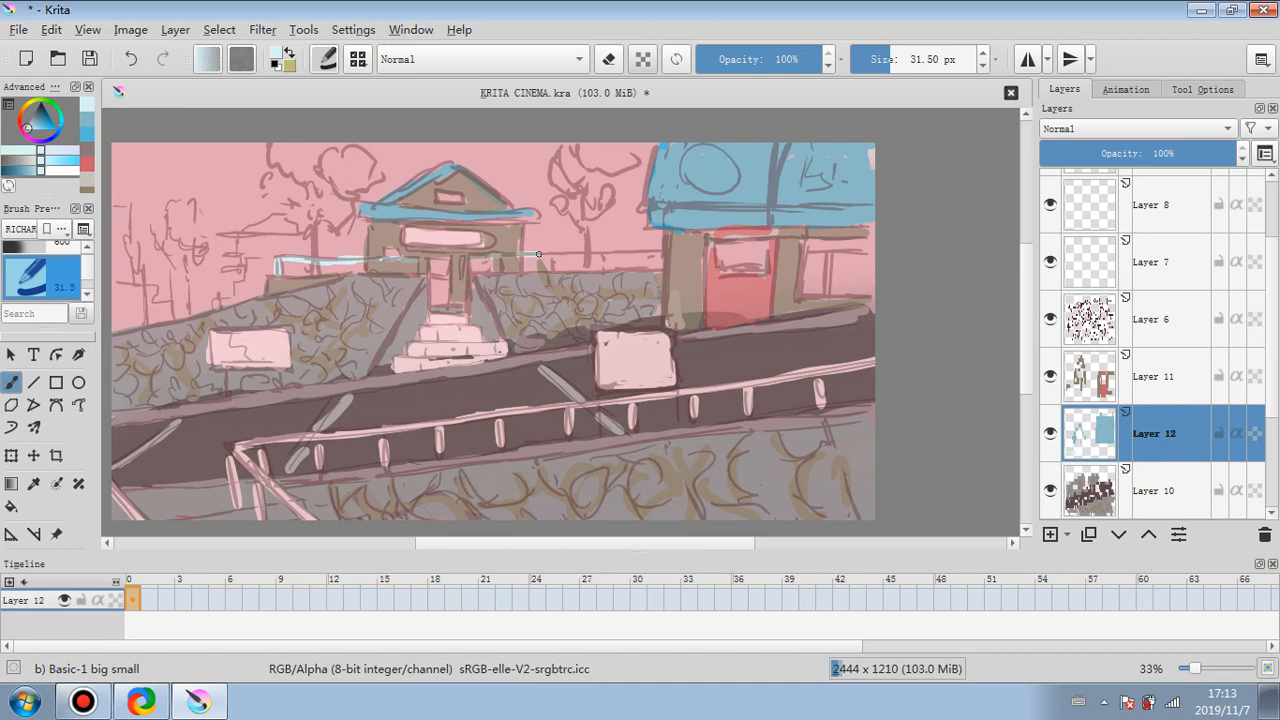
pyautogui.moveTo(538, 254); pyautogui.dragTo(648, 256)
pyautogui.moveTo(502, 255)
pyautogui.mouseDown()
pyautogui.moveTo(502, 275)
pyautogui.moveTo(593, 276)
pyautogui.mouseUp()
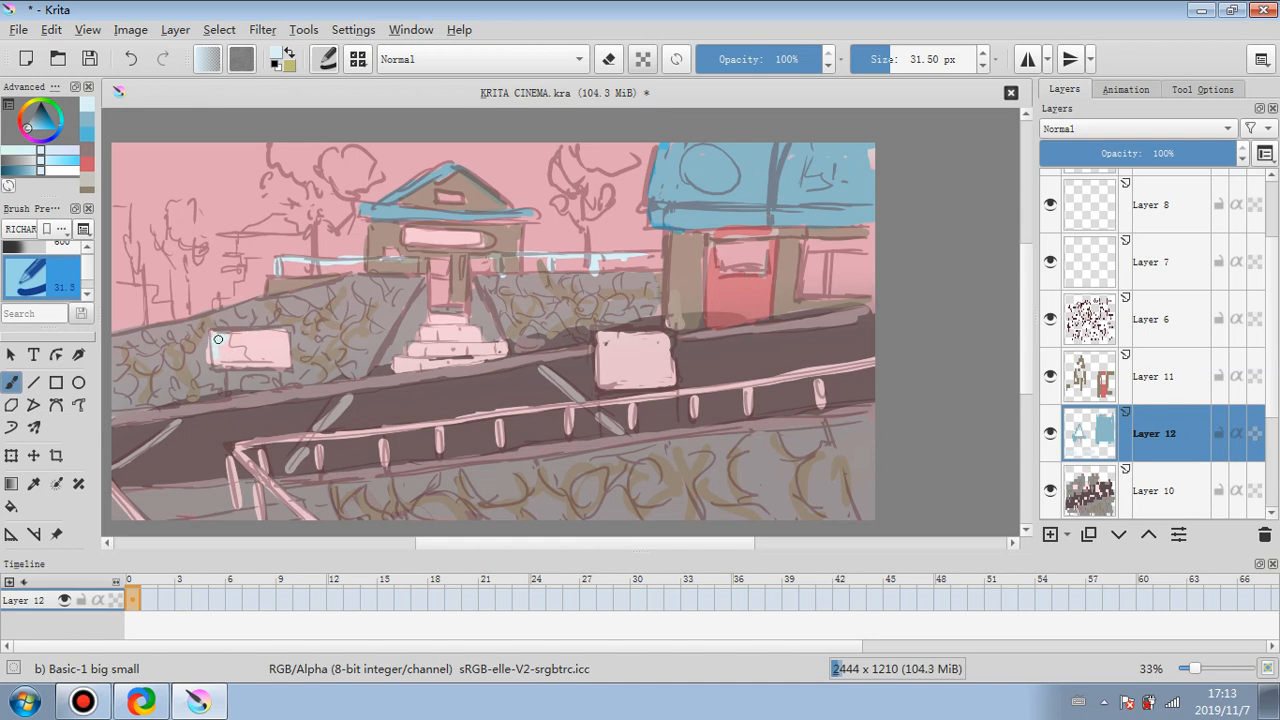
pyautogui.moveTo(218, 339); pyautogui.dragTo(238, 360)
pyautogui.moveTo(608, 382)
pyautogui.mouseDown()
pyautogui.moveTo(603, 342)
pyautogui.moveTo(662, 340)
pyautogui.moveTo(673, 378)
pyautogui.mouseUp()
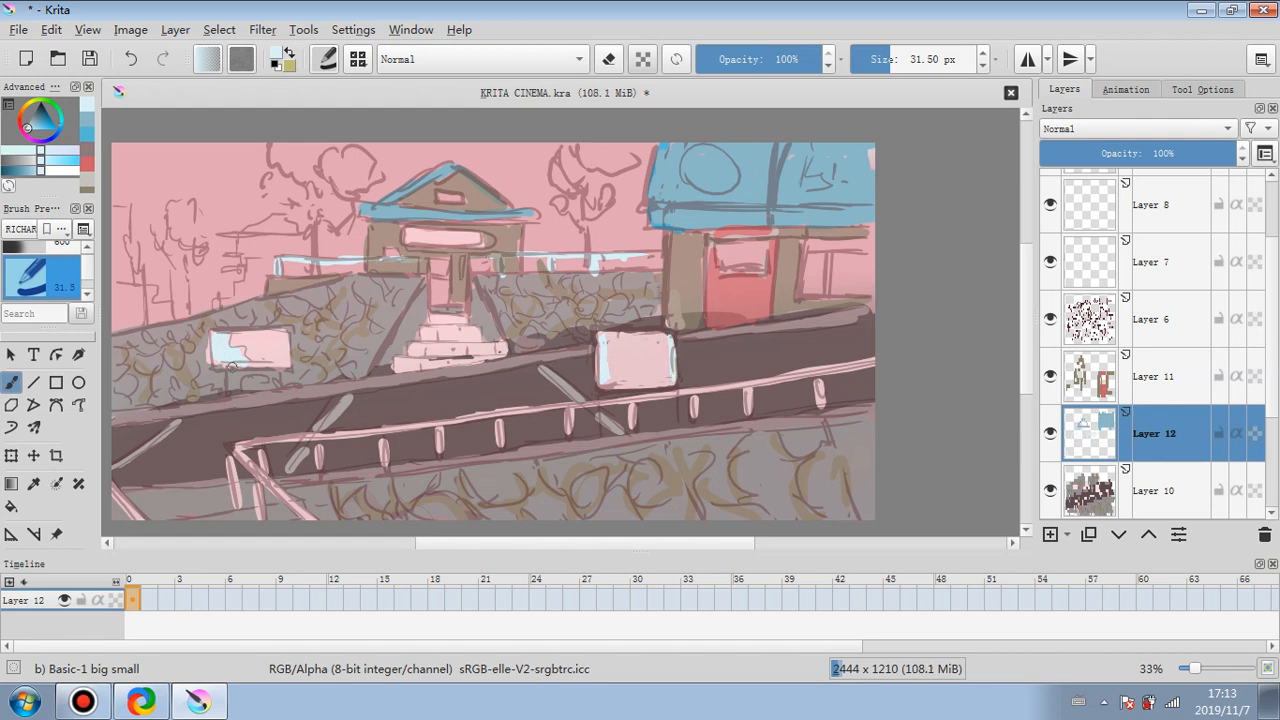
# - Lower the brush opacity to 27% and tint the distant buildings behind the far wall in pale and greyish blue
pyautogui.click(737, 64)
pyautogui.moveTo(244, 233)
pyautogui.mouseDown()
pyautogui.moveTo(293, 238)
pyautogui.moveTo(256, 245)
pyautogui.mouseUp()
pyautogui.click(731, 61)
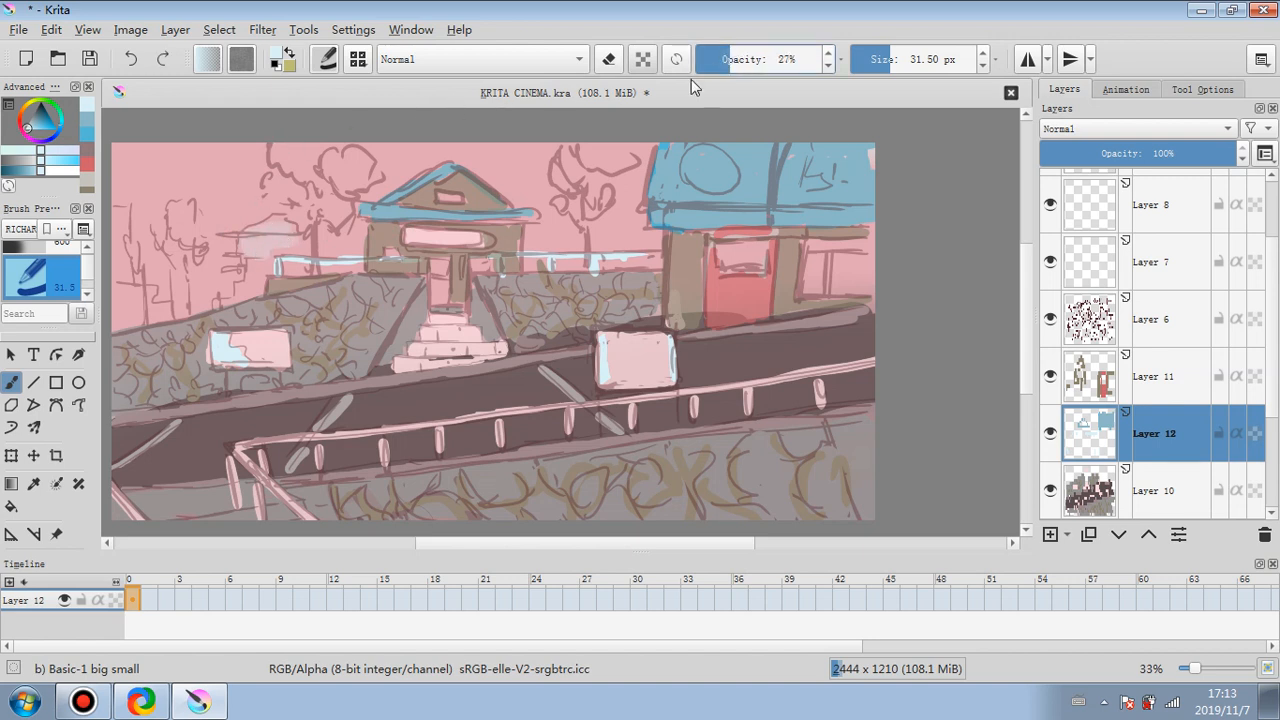
pyautogui.click(37, 120)
pyautogui.moveTo(266, 236)
pyautogui.mouseDown()
pyautogui.moveTo(295, 231)
pyautogui.moveTo(256, 248)
pyautogui.moveTo(284, 246)
pyautogui.moveTo(237, 289)
pyautogui.moveTo(260, 279)
pyautogui.mouseUp()
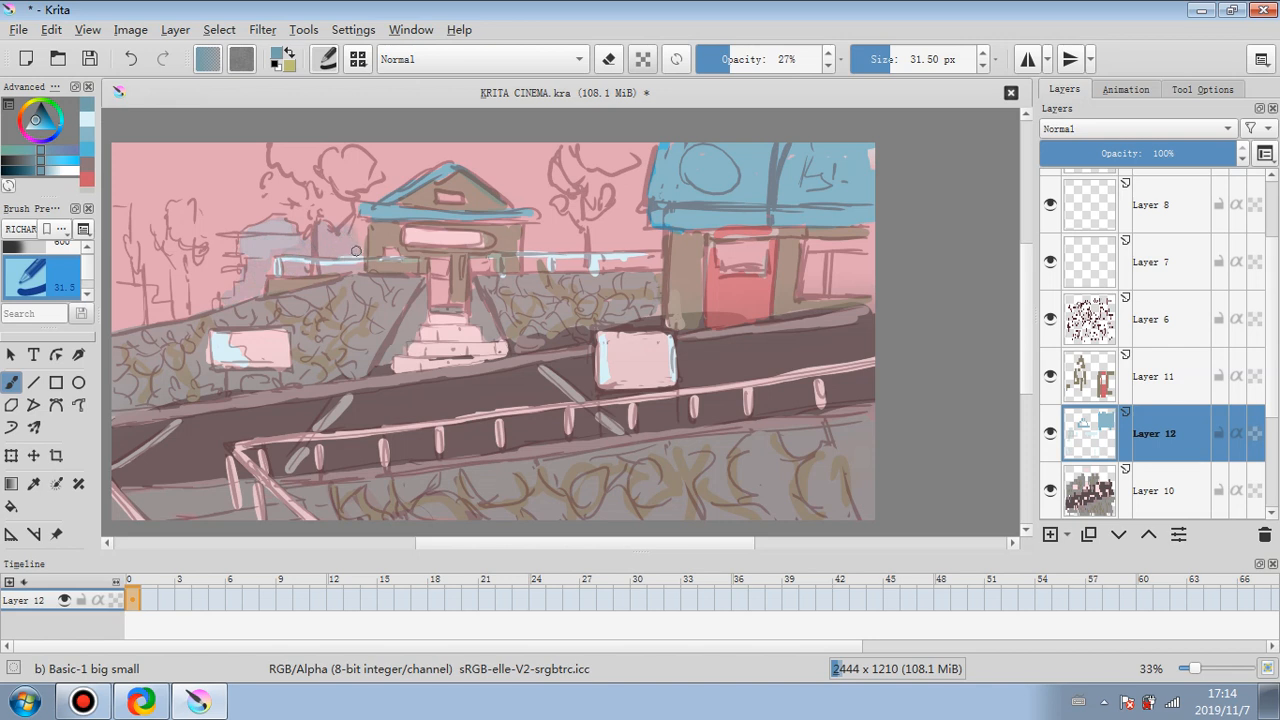
pyautogui.moveTo(117, 290)
pyautogui.mouseDown()
pyautogui.moveTo(114, 304)
pyautogui.moveTo(115, 210)
pyautogui.moveTo(133, 317)
pyautogui.mouseUp()
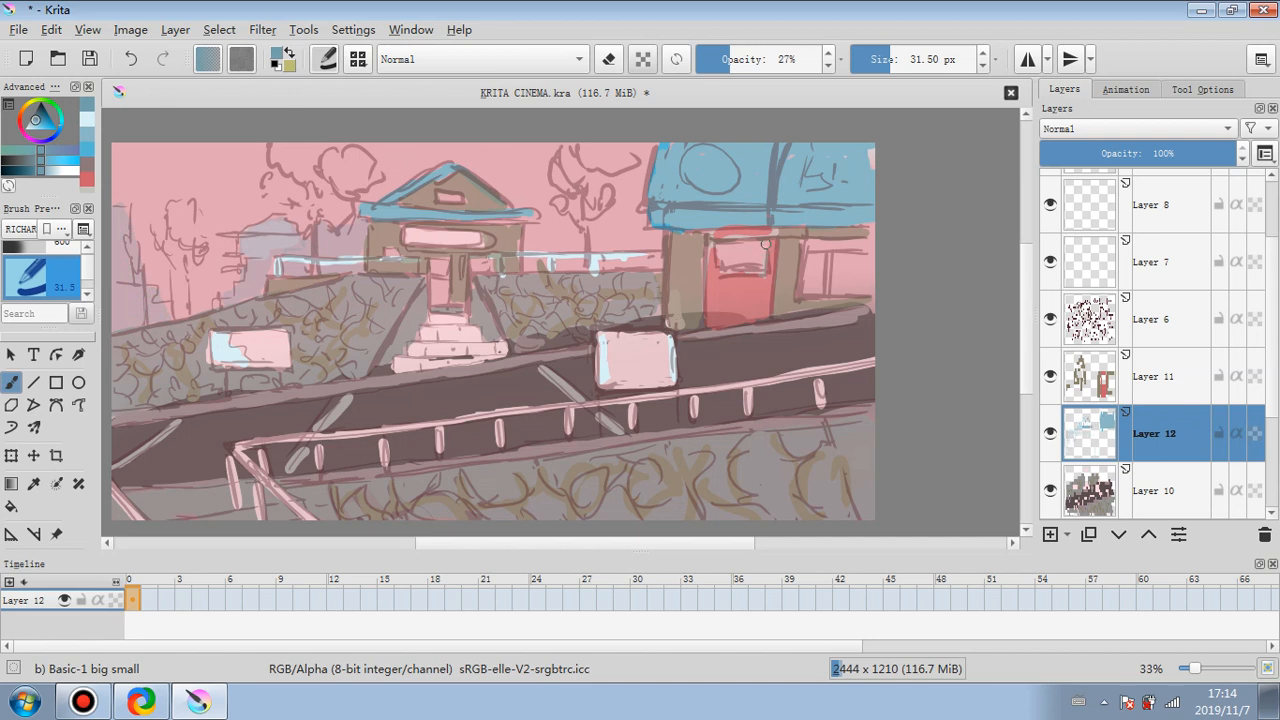
# - Paint the small distant tree's foliage green, raise the brush opacity to 54%, and fill the crowns of the two larger trees
pyautogui.click(39, 116)
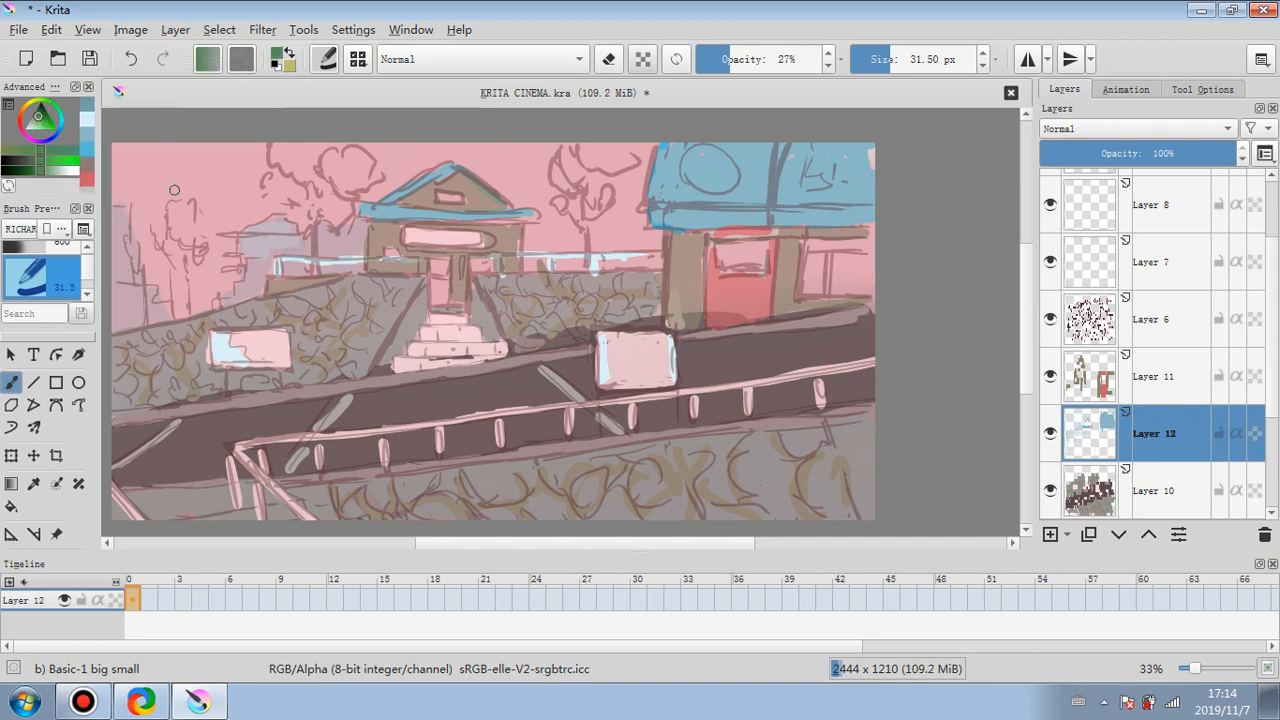
pyautogui.moveTo(174, 190)
pyautogui.mouseDown()
pyautogui.moveTo(163, 240)
pyautogui.moveTo(177, 253)
pyautogui.moveTo(184, 217)
pyautogui.moveTo(162, 244)
pyautogui.moveTo(184, 219)
pyautogui.moveTo(181, 244)
pyautogui.moveTo(161, 222)
pyautogui.moveTo(186, 239)
pyautogui.moveTo(182, 186)
pyautogui.moveTo(203, 211)
pyautogui.moveTo(171, 243)
pyautogui.moveTo(169, 218)
pyautogui.moveTo(183, 245)
pyautogui.moveTo(165, 207)
pyautogui.mouseUp()
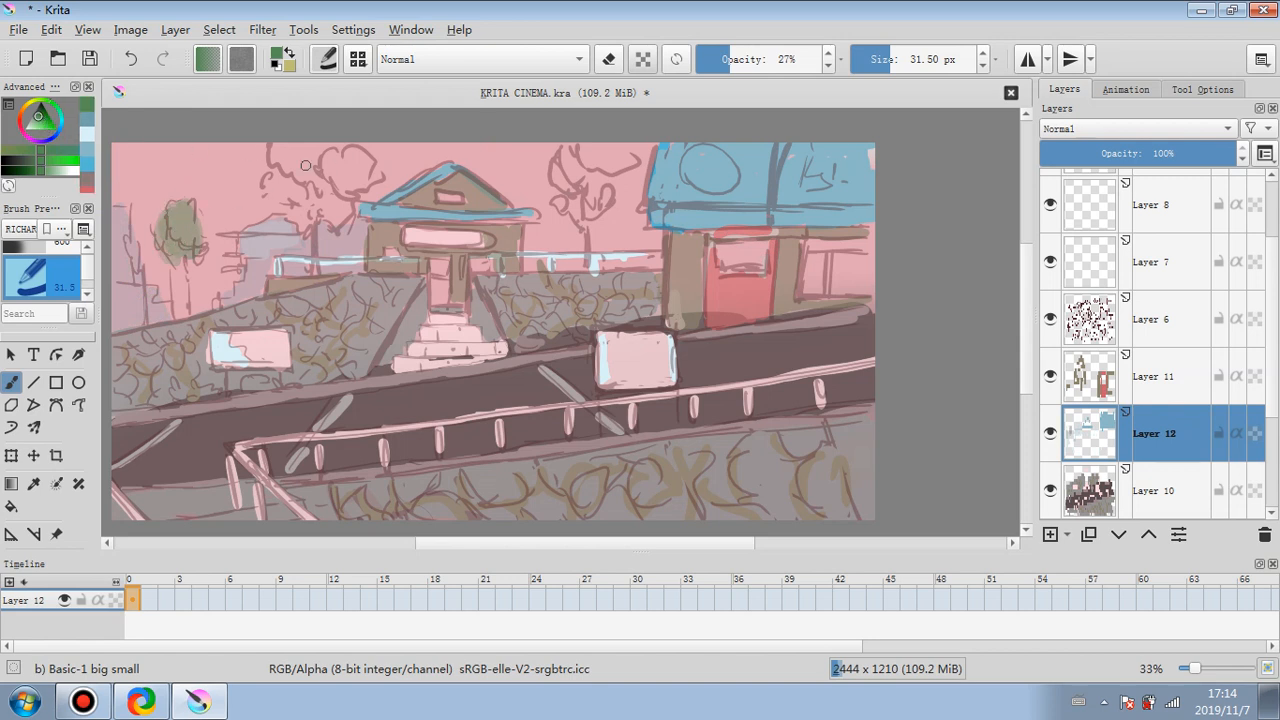
pyautogui.click(764, 59)
pyautogui.moveTo(271, 186)
pyautogui.mouseDown()
pyautogui.moveTo(313, 154)
pyautogui.moveTo(300, 145)
pyautogui.moveTo(340, 177)
pyautogui.moveTo(350, 150)
pyautogui.moveTo(349, 182)
pyautogui.moveTo(324, 210)
pyautogui.moveTo(301, 189)
pyautogui.moveTo(339, 210)
pyautogui.moveTo(304, 212)
pyautogui.mouseUp()
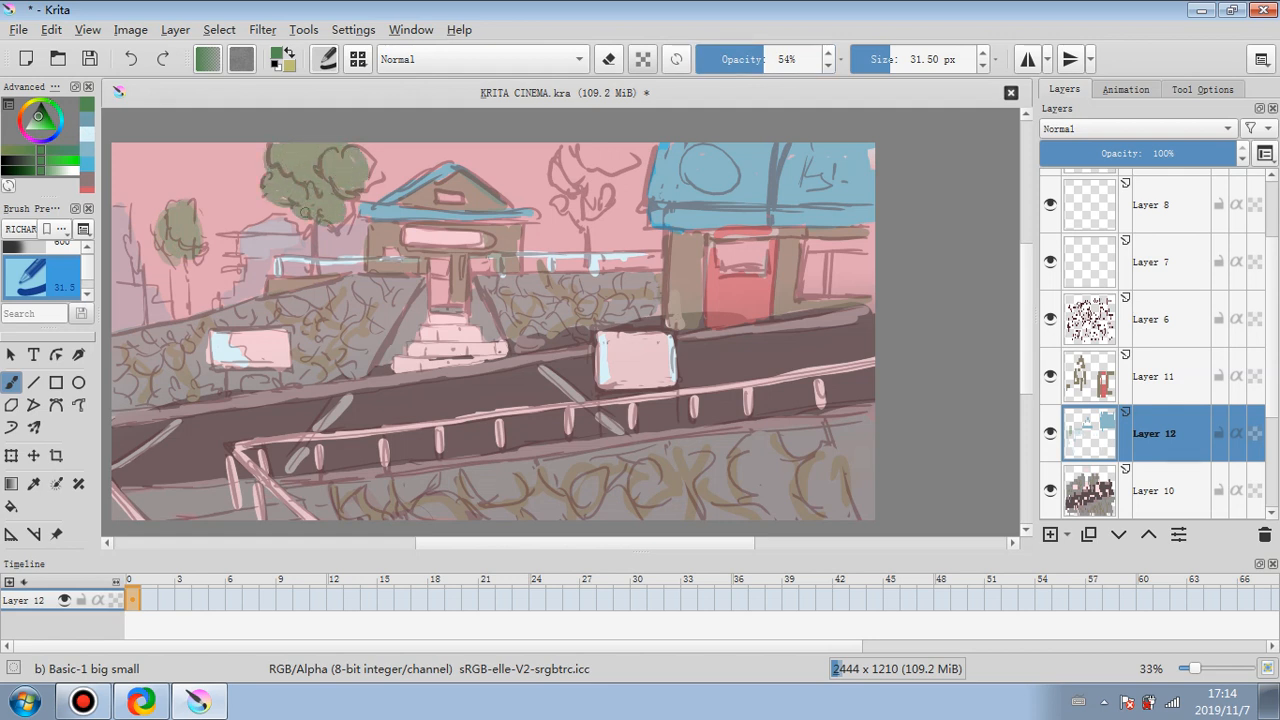
pyautogui.moveTo(578, 204)
pyautogui.mouseDown()
pyautogui.moveTo(550, 177)
pyautogui.moveTo(587, 158)
pyautogui.moveTo(597, 172)
pyautogui.moveTo(592, 147)
pyautogui.moveTo(617, 157)
pyautogui.moveTo(614, 146)
pyautogui.moveTo(590, 158)
pyautogui.moveTo(623, 155)
pyautogui.moveTo(603, 195)
pyautogui.mouseUp()
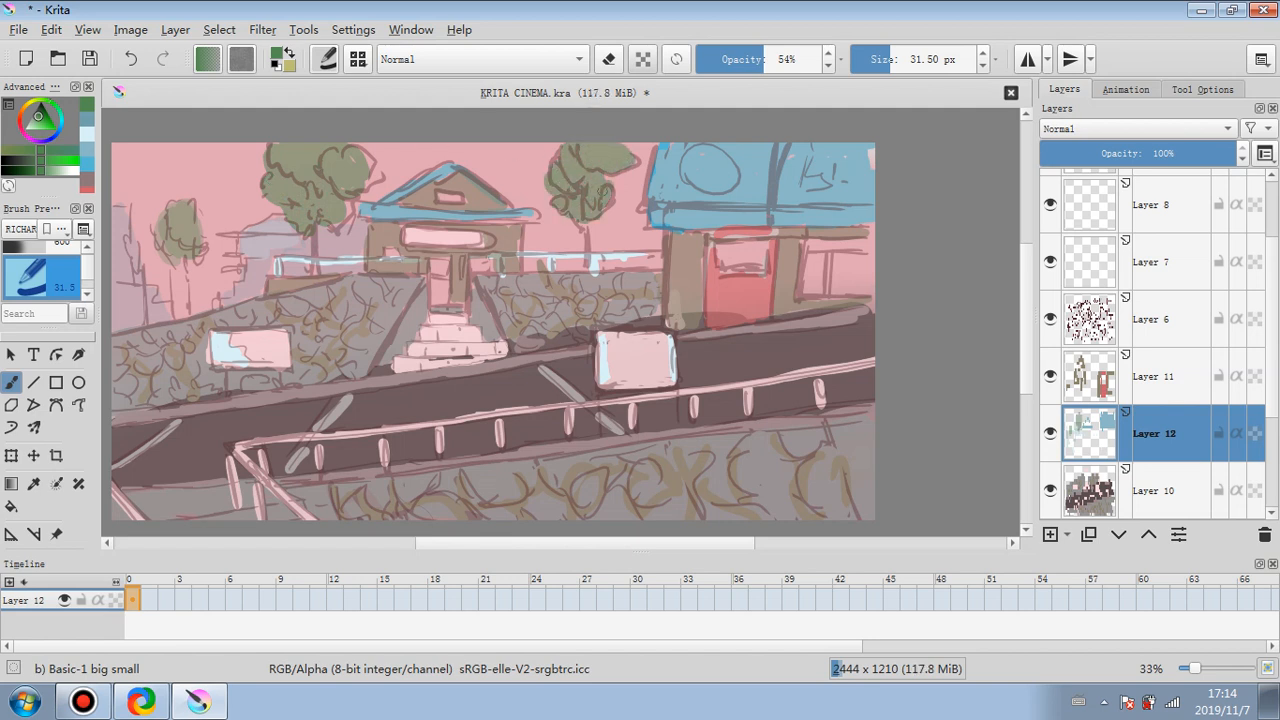
# - Paint the circle and lettering on the blue roof yellow and add yellow streaks to the street signboard
pyautogui.moveTo(37, 122)
pyautogui.mouseDown()
pyautogui.moveTo(28, 105)
pyautogui.moveTo(40, 130)
pyautogui.mouseUp()
pyautogui.moveTo(688, 186)
pyautogui.mouseDown()
pyautogui.moveTo(700, 158)
pyautogui.moveTo(727, 180)
pyautogui.moveTo(721, 159)
pyautogui.mouseUp()
pyautogui.moveTo(820, 184); pyautogui.dragTo(805, 174)
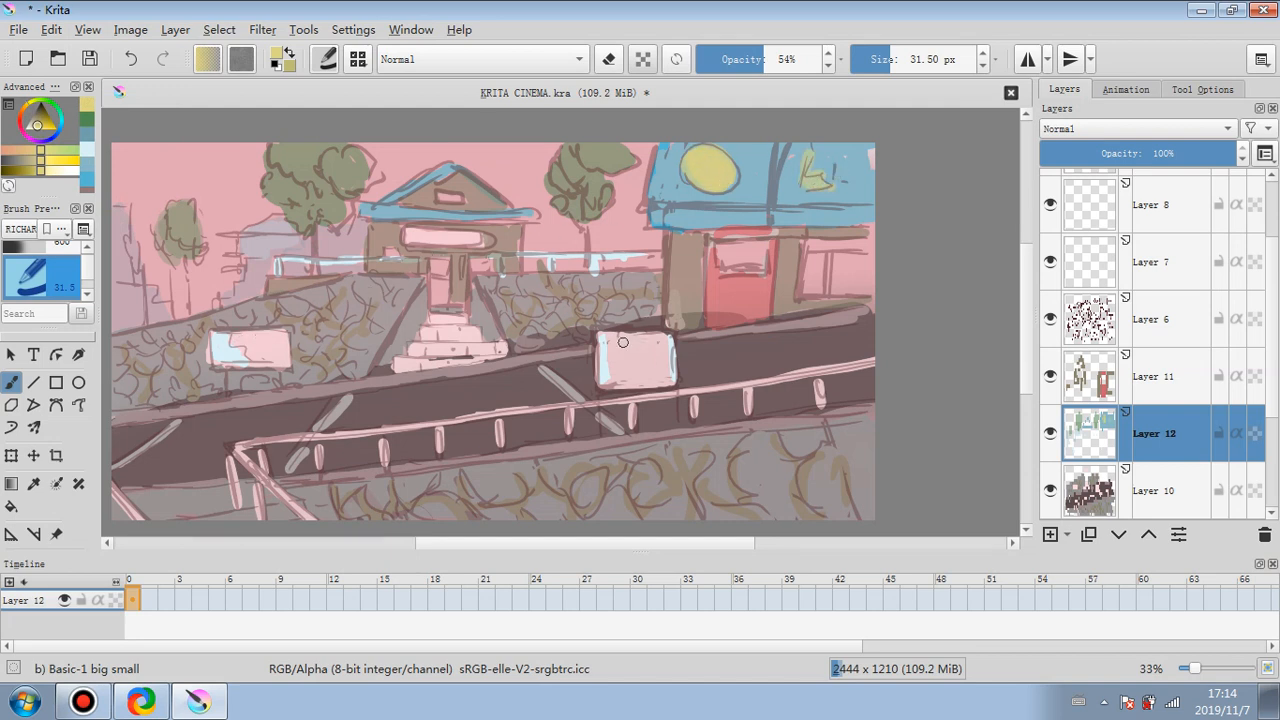
pyautogui.moveTo(622, 342)
pyautogui.mouseDown()
pyautogui.moveTo(654, 360)
pyautogui.moveTo(659, 337)
pyautogui.mouseUp()
# - Paint the ground behind the foreground railing's corner in dark olive
pyautogui.moveTo(38, 122); pyautogui.dragTo(37, 111)
pyautogui.moveTo(144, 502)
pyautogui.mouseDown()
pyautogui.moveTo(225, 506)
pyautogui.moveTo(175, 494)
pyautogui.moveTo(214, 487)
pyautogui.moveTo(121, 519)
pyautogui.mouseUp()
pyautogui.moveTo(214, 518)
pyautogui.mouseDown()
pyautogui.moveTo(250, 515)
pyautogui.moveTo(241, 484)
pyautogui.moveTo(286, 500)
pyautogui.moveTo(173, 514)
pyautogui.moveTo(147, 502)
pyautogui.moveTo(211, 500)
pyautogui.mouseUp()
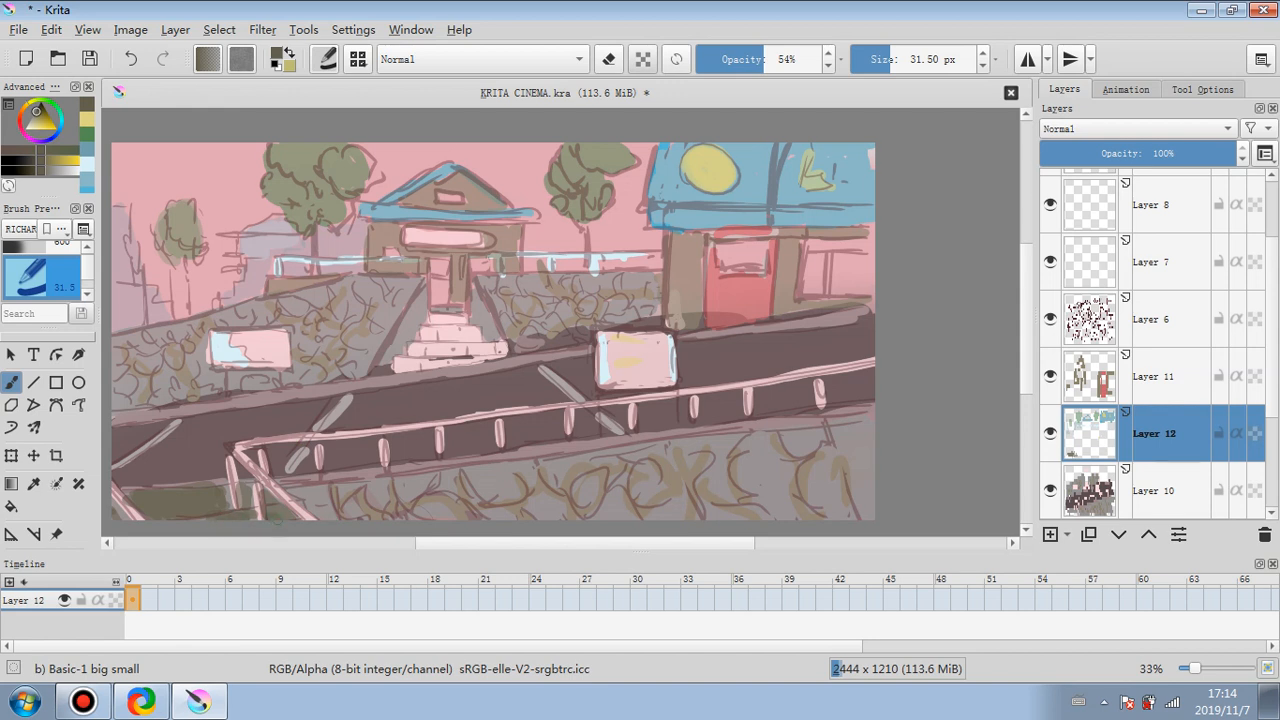
pyautogui.moveTo(294, 496); pyautogui.dragTo(306, 508)
# - Fill the windows of the shop building and central house with dark olive, and paint the house's door pale beige
pyautogui.moveTo(723, 262)
pyautogui.mouseDown()
pyautogui.moveTo(758, 248)
pyautogui.moveTo(745, 268)
pyautogui.mouseUp()
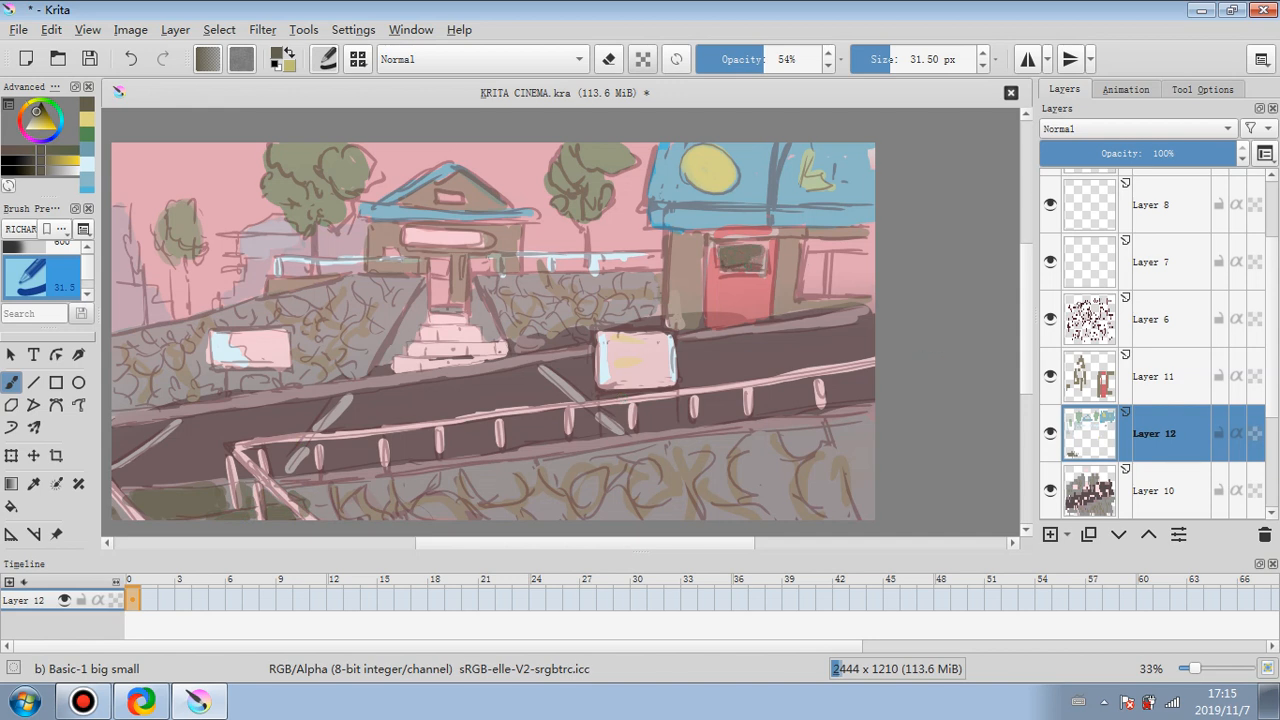
pyautogui.moveTo(815, 250)
pyautogui.mouseDown()
pyautogui.moveTo(865, 245)
pyautogui.moveTo(808, 294)
pyautogui.moveTo(864, 256)
pyautogui.moveTo(840, 290)
pyautogui.moveTo(868, 262)
pyautogui.moveTo(829, 280)
pyautogui.mouseUp()
pyautogui.moveTo(818, 264)
pyautogui.mouseDown()
pyautogui.moveTo(815, 299)
pyautogui.moveTo(850, 245)
pyautogui.mouseUp()
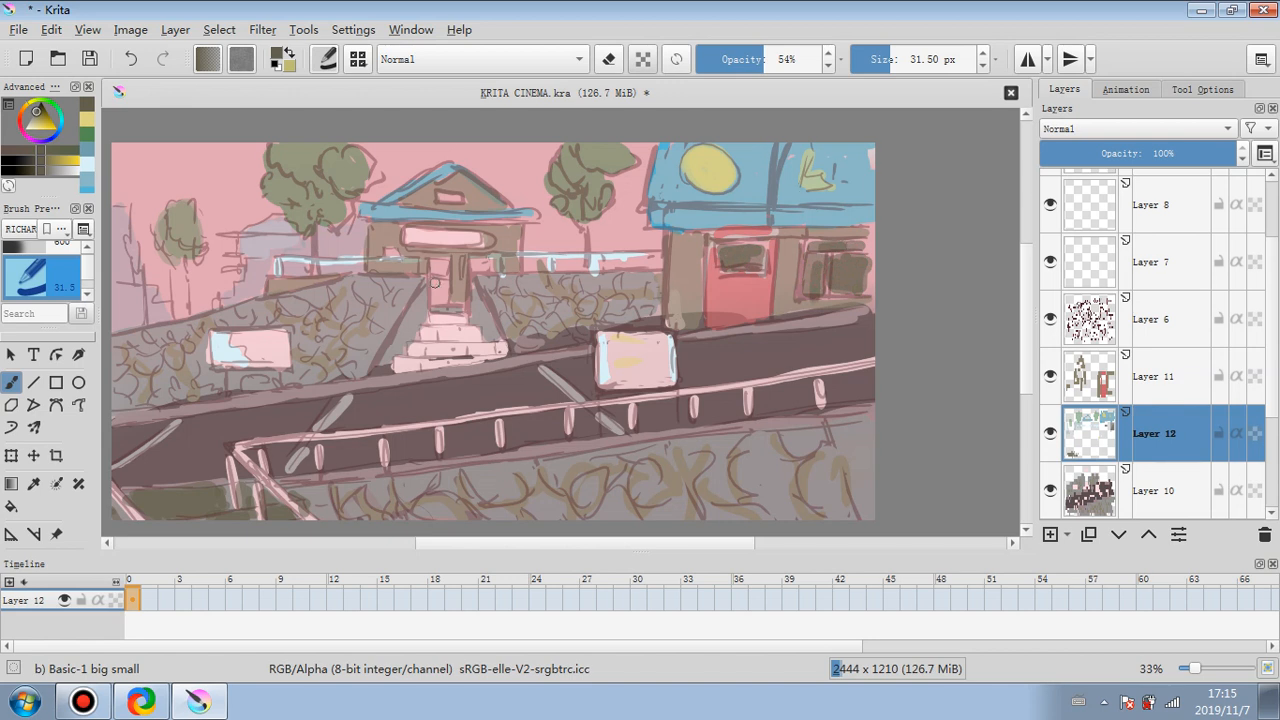
pyautogui.moveTo(474, 262)
pyautogui.mouseDown()
pyautogui.moveTo(488, 268)
pyautogui.moveTo(446, 272)
pyautogui.mouseUp()
pyautogui.moveTo(438, 195); pyautogui.dragTo(460, 198)
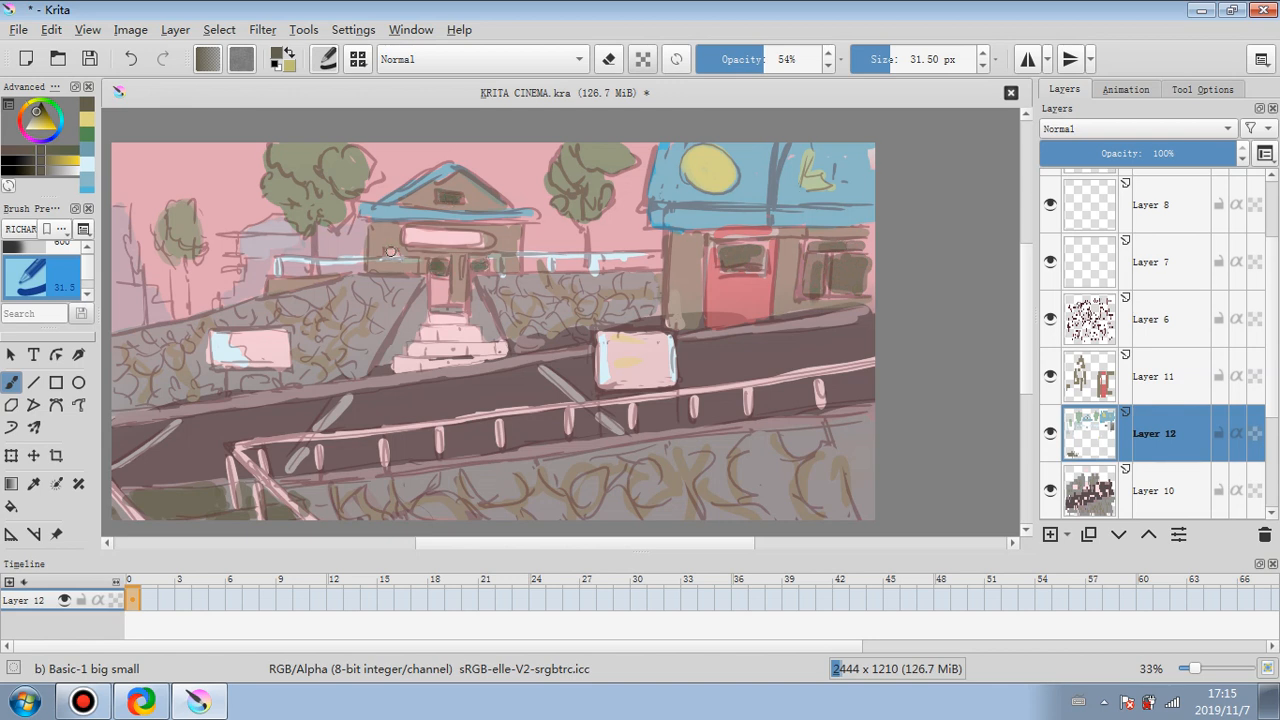
pyautogui.moveTo(389, 252); pyautogui.dragTo(396, 252)
pyautogui.moveTo(43, 126); pyautogui.dragTo(29, 125)
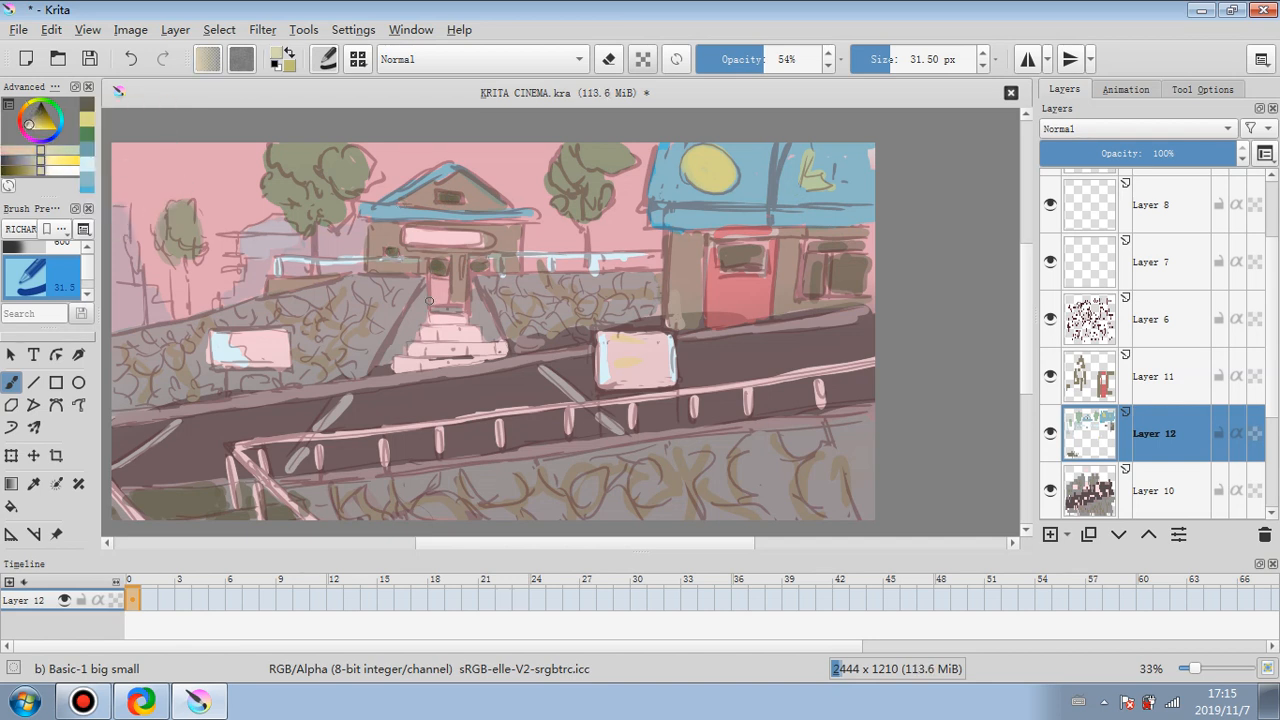
pyautogui.moveTo(429, 300)
pyautogui.mouseDown()
pyautogui.moveTo(438, 282)
pyautogui.moveTo(445, 297)
pyautogui.mouseUp()
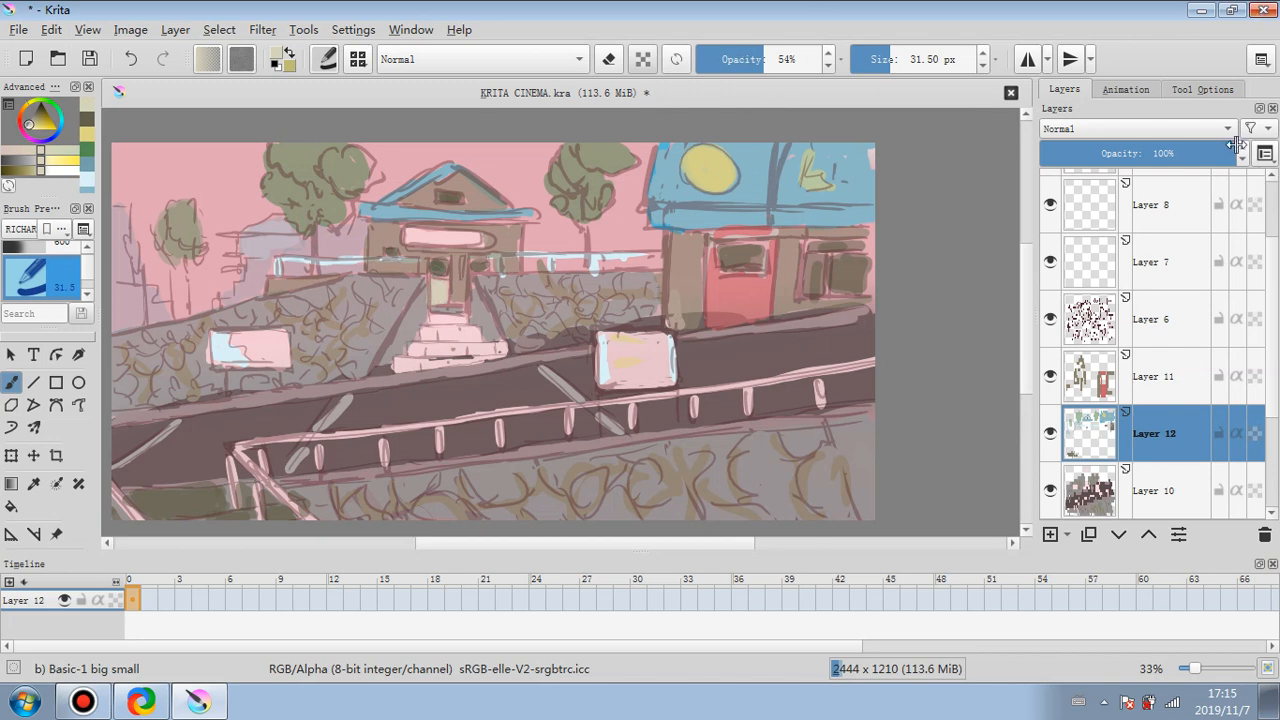
# - Set Layer 12's opacity to 75% and Layer 6's opacity to 43%
pyautogui.moveTo(1240, 150); pyautogui.dragTo(1188, 157)
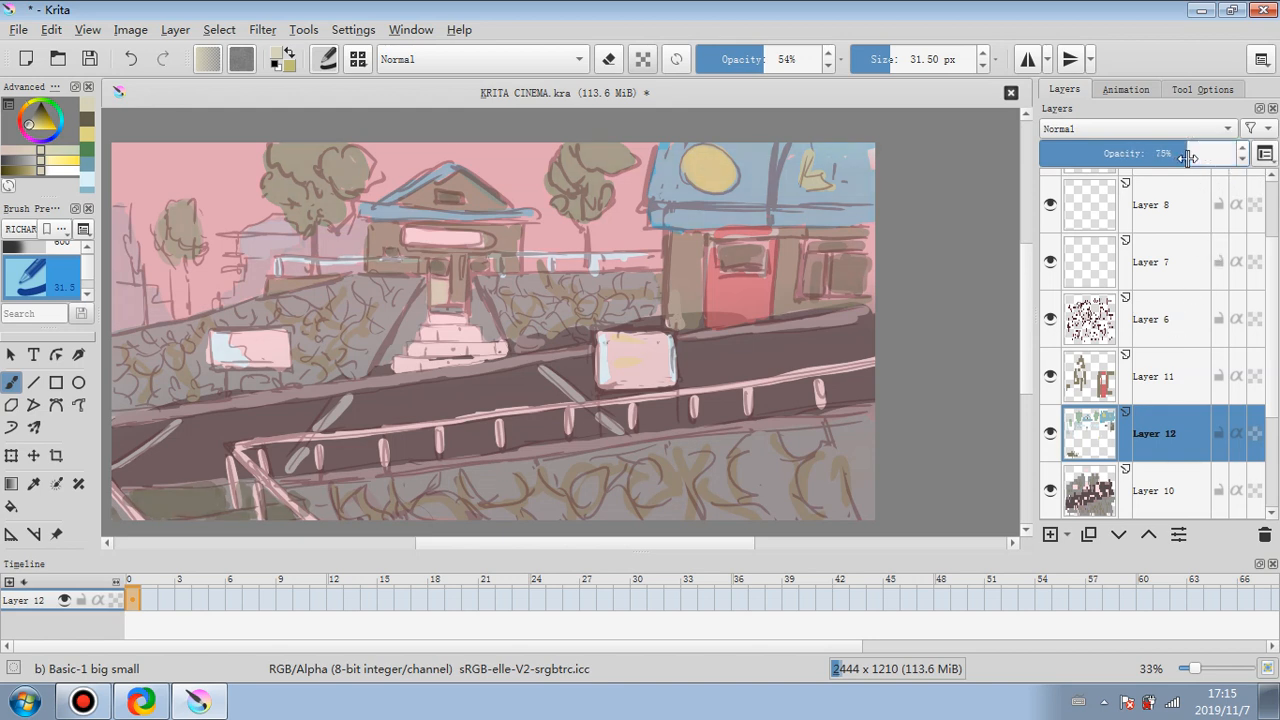
pyautogui.click(1160, 324)
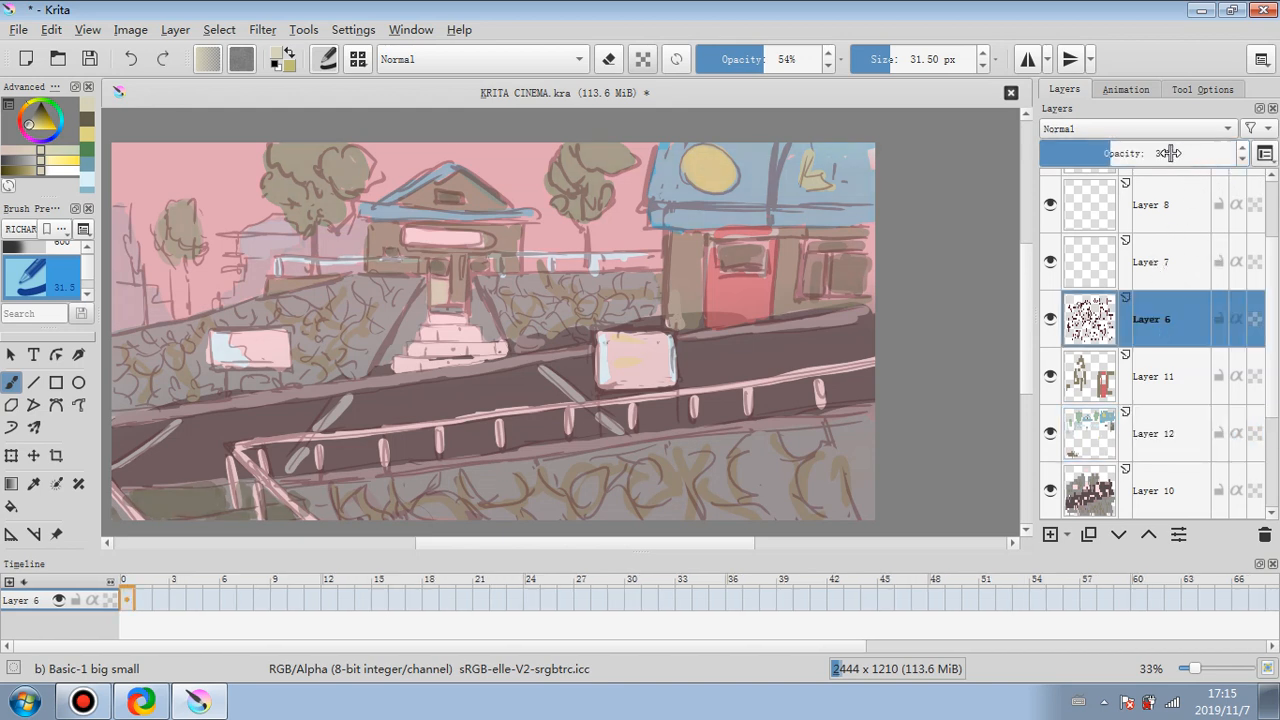
pyautogui.click(1092, 152)
pyautogui.moveTo(1092, 152); pyautogui.dragTo(1096, 152)
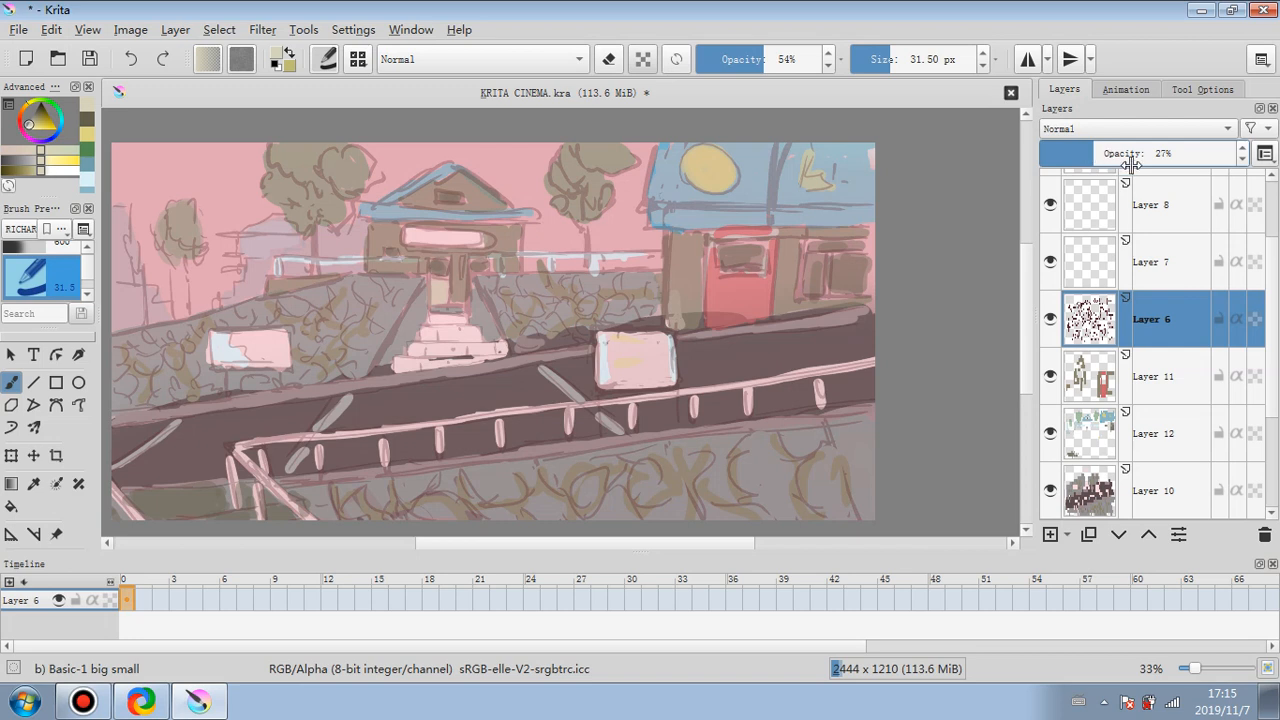
pyautogui.click(1116, 153)
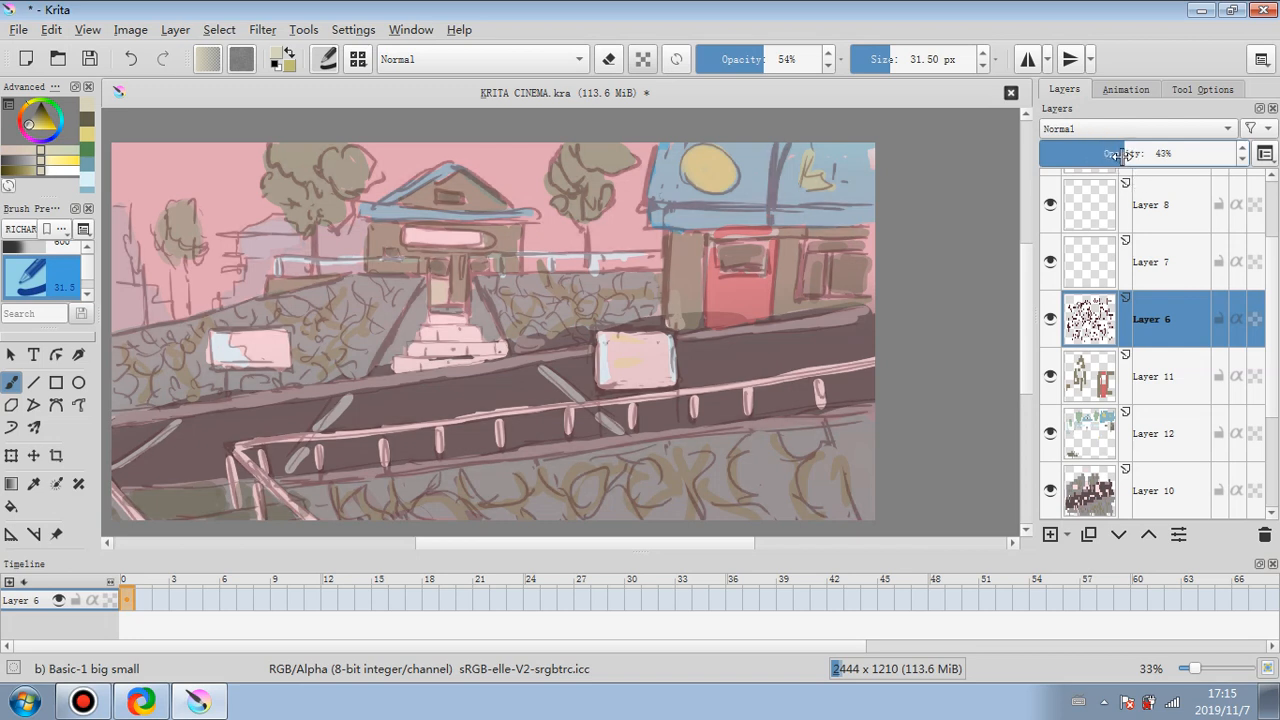
# - Flatten the image so all sketch and colour layers become a single layer
pyautogui.moveTo(1116, 154); pyautogui.dragTo(1126, 154)
pyautogui.rightClick(1165, 212)
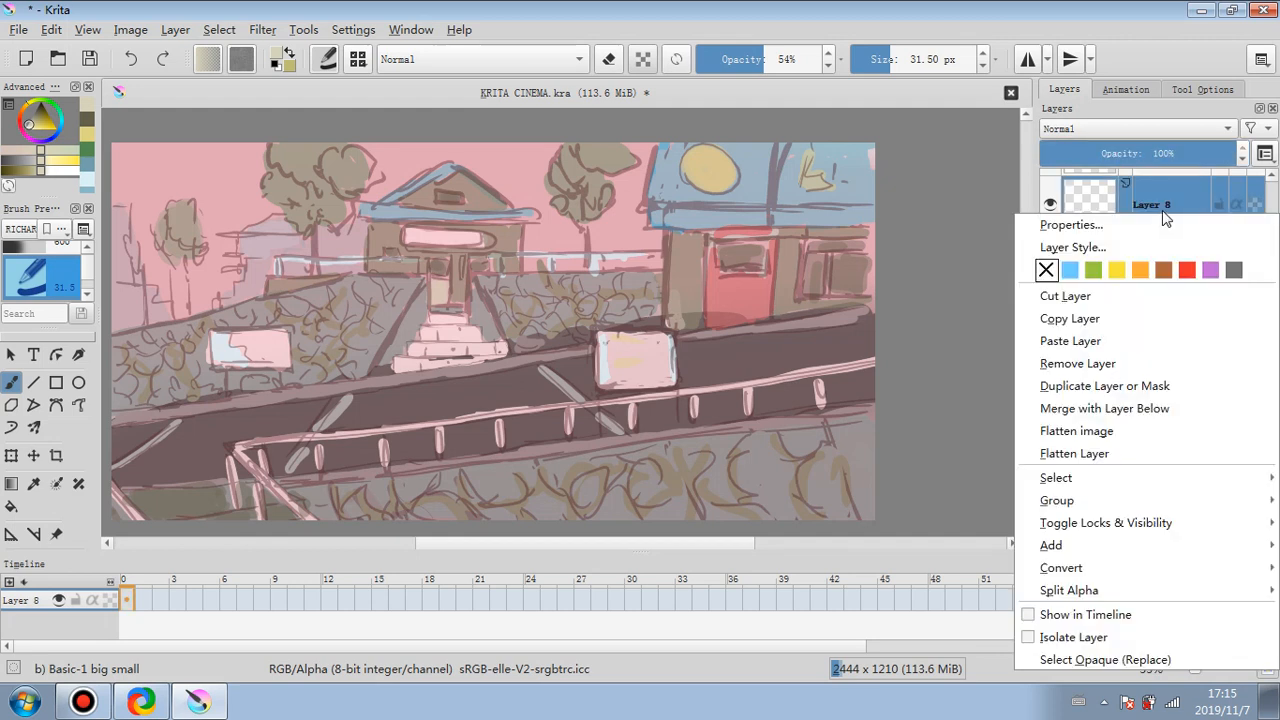
pyautogui.click(1108, 431)
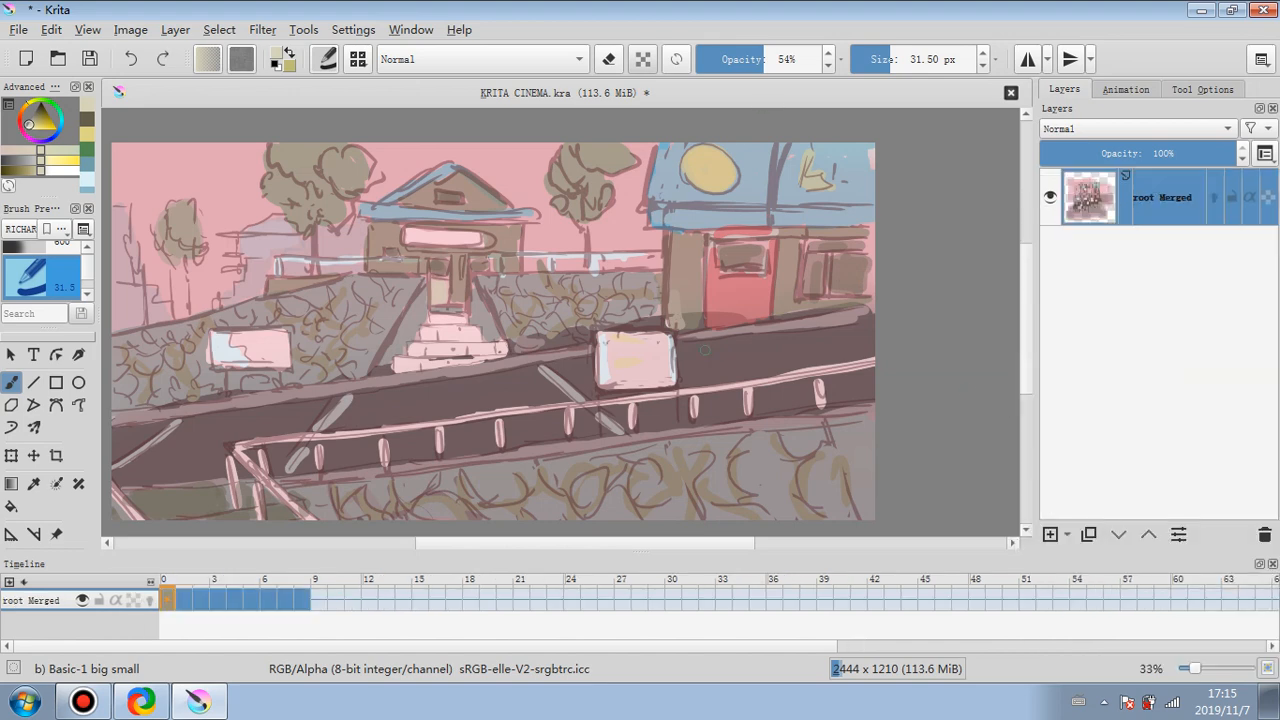
# - Paint over the dark smudge at the base of the shop's red door with its sampled red at 100% brush opacity
pyautogui.keyDown('ctrl'); pyautogui.click(716, 306); pyautogui.keyUp('ctrl')
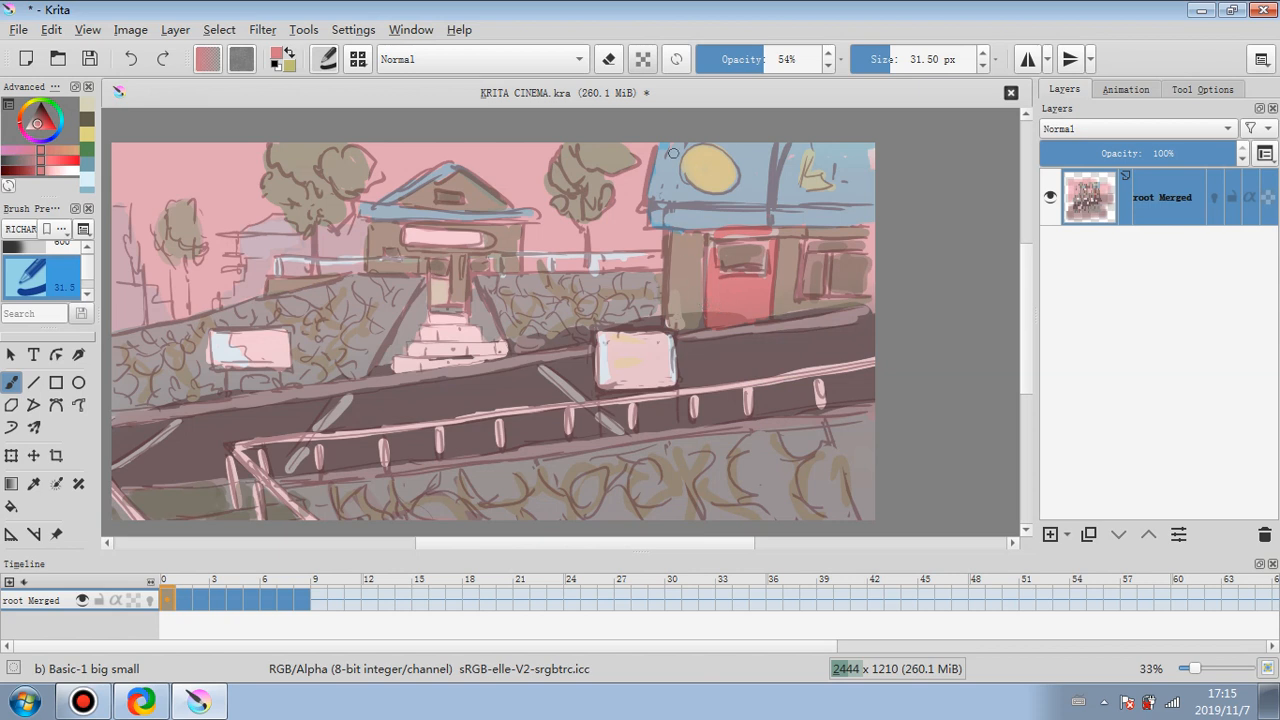
pyautogui.moveTo(724, 54); pyautogui.dragTo(842, 54)
pyautogui.moveTo(707, 309)
pyautogui.mouseDown()
pyautogui.moveTo(710, 322)
pyautogui.moveTo(758, 320)
pyautogui.mouseUp()
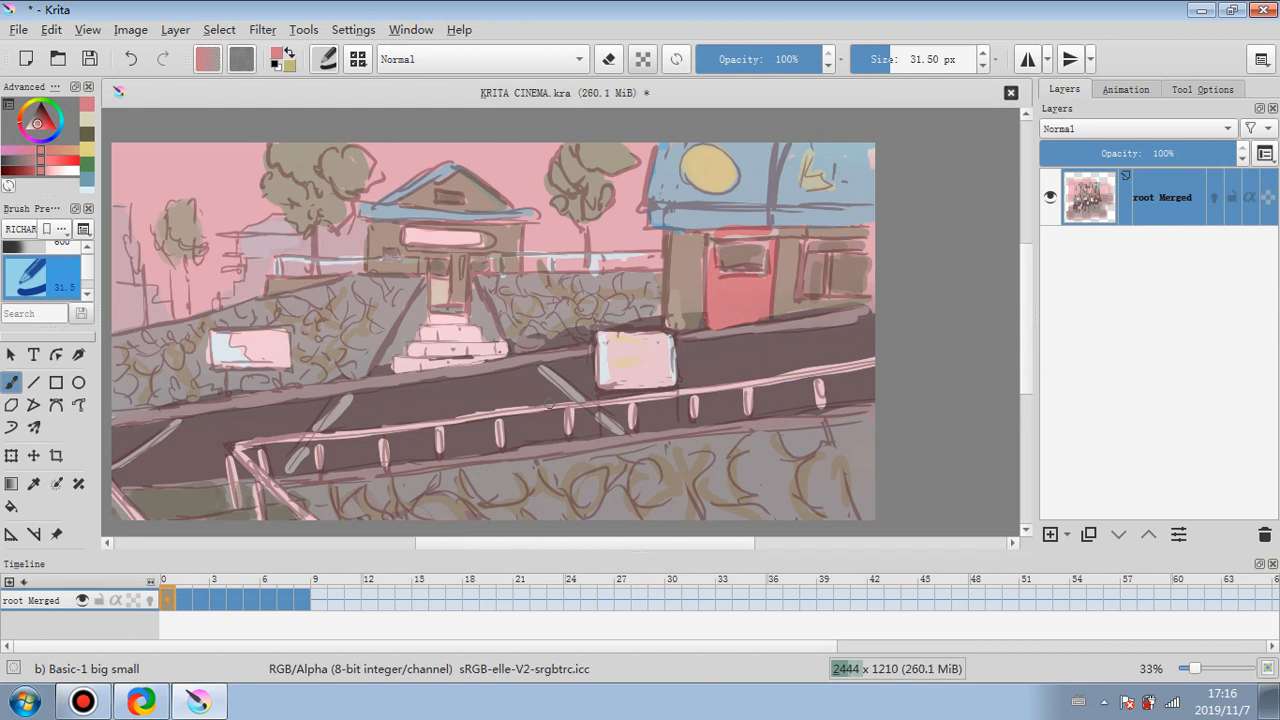
# - Retouch the foreground railing's rails and corner posts with its sampled colours, using a 10.37 px brush
pyautogui.click(877, 60)
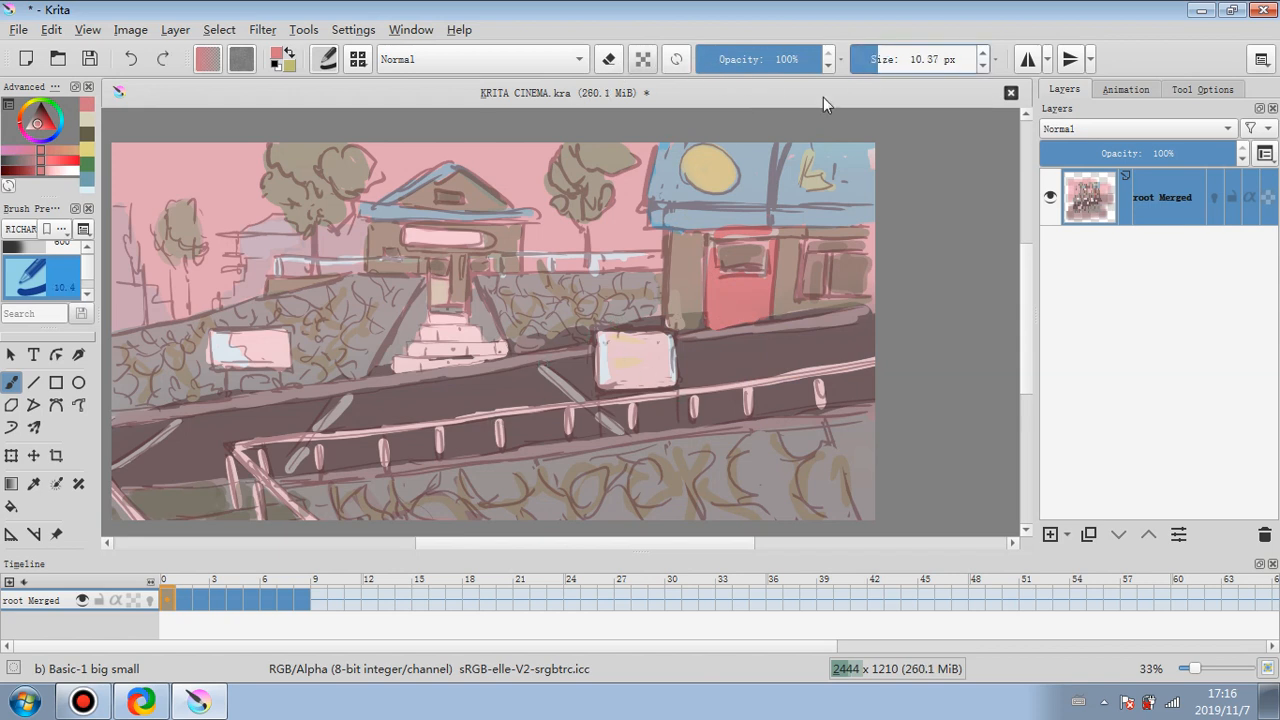
pyautogui.keyDown('ctrl'); pyautogui.click(392, 430); pyautogui.keyUp('ctrl')
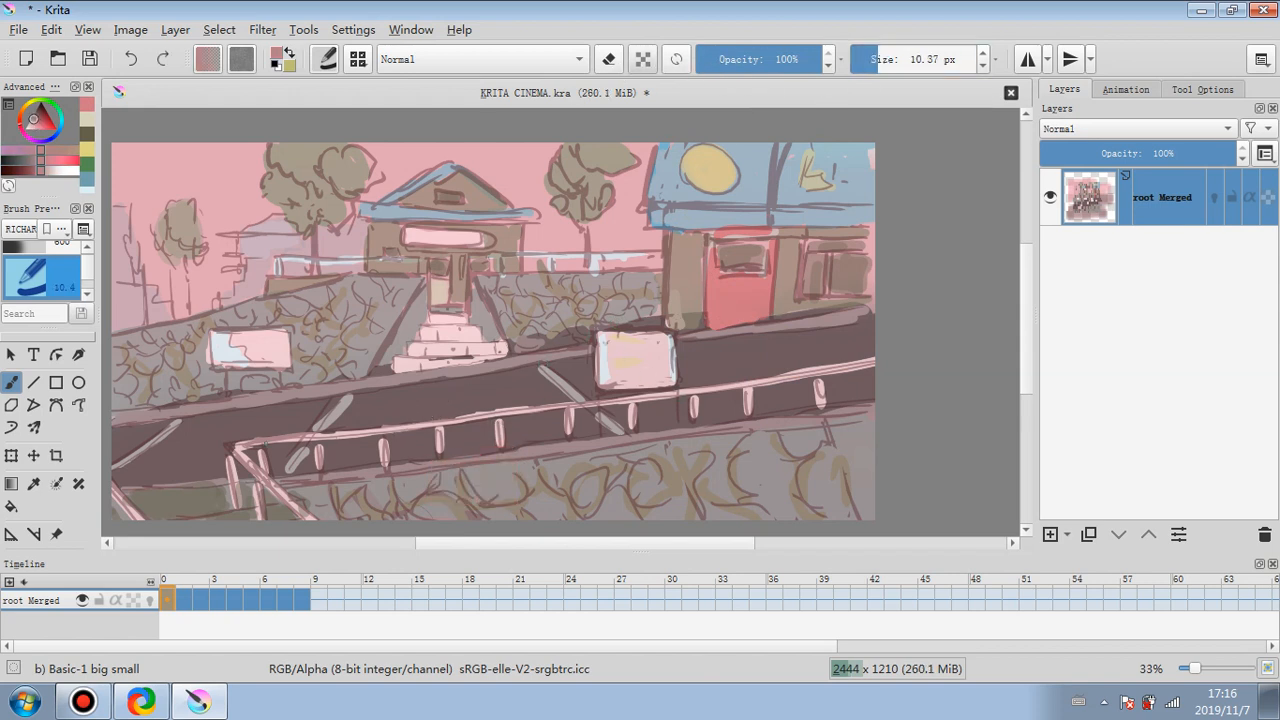
pyautogui.moveTo(388, 432); pyautogui.dragTo(400, 430)
pyautogui.keyDown('ctrl'); pyautogui.click(352, 437); pyautogui.keyUp('ctrl')
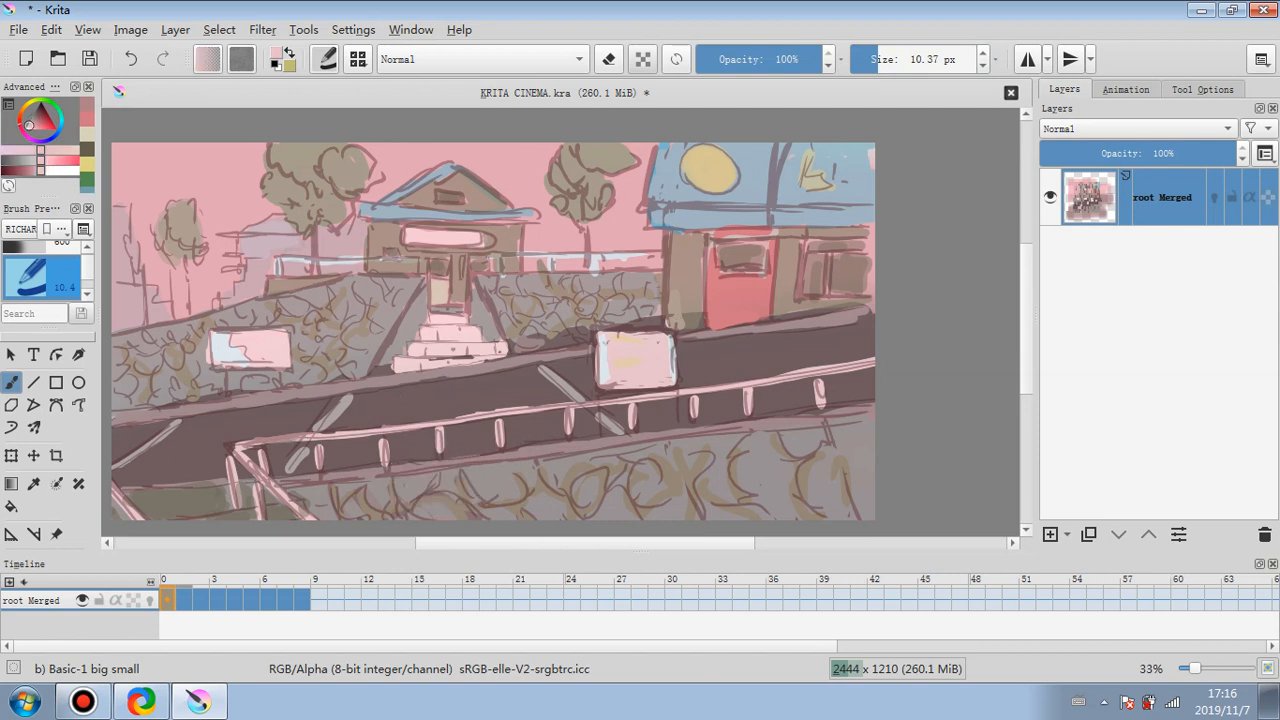
pyautogui.moveTo(284, 443); pyautogui.dragTo(301, 440)
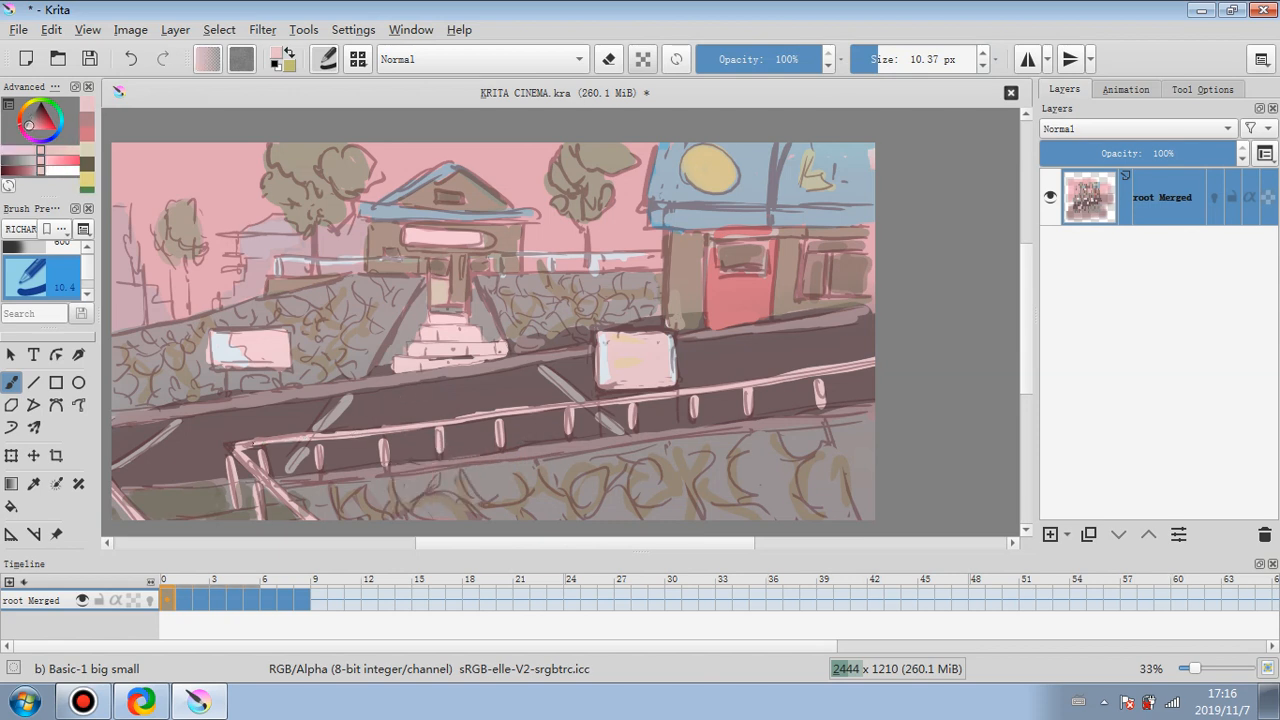
pyautogui.moveTo(262, 478); pyautogui.dragTo(290, 506)
pyautogui.moveTo(227, 465); pyautogui.dragTo(235, 499)
pyautogui.moveTo(466, 419); pyautogui.dragTo(611, 400)
pyautogui.moveTo(775, 378); pyautogui.dragTo(873, 361)
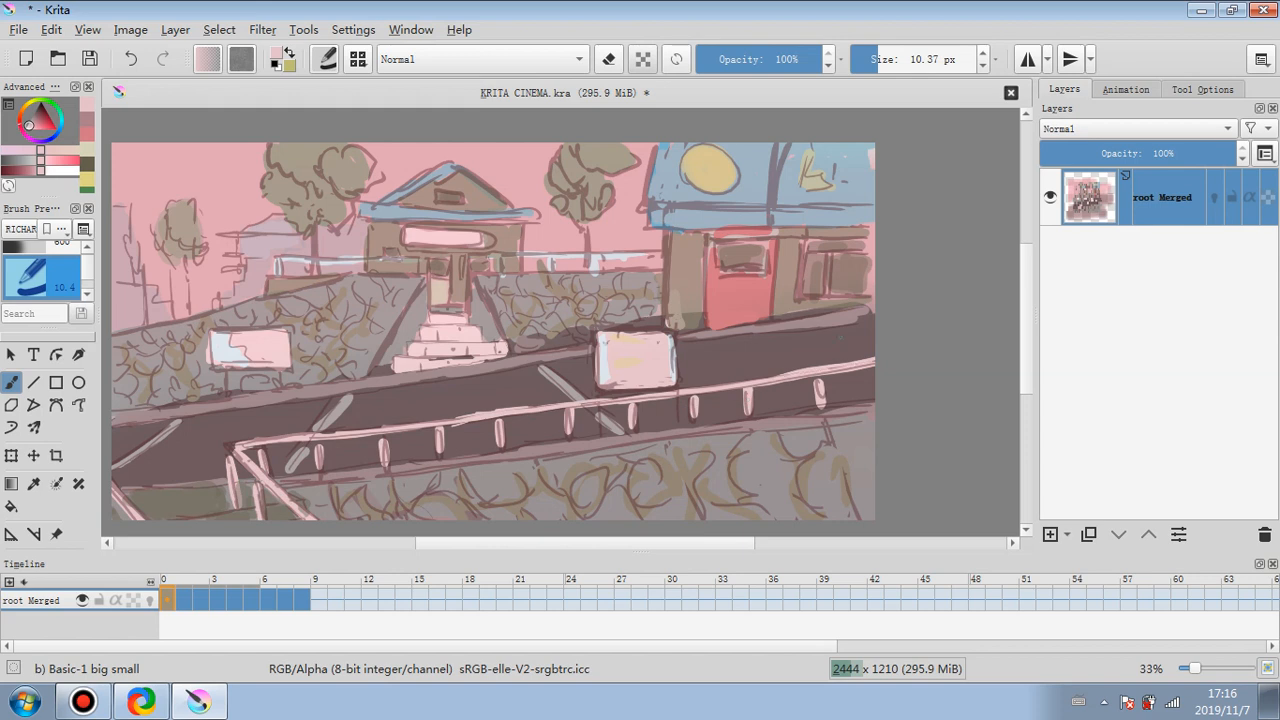
pyautogui.click(37, 124)
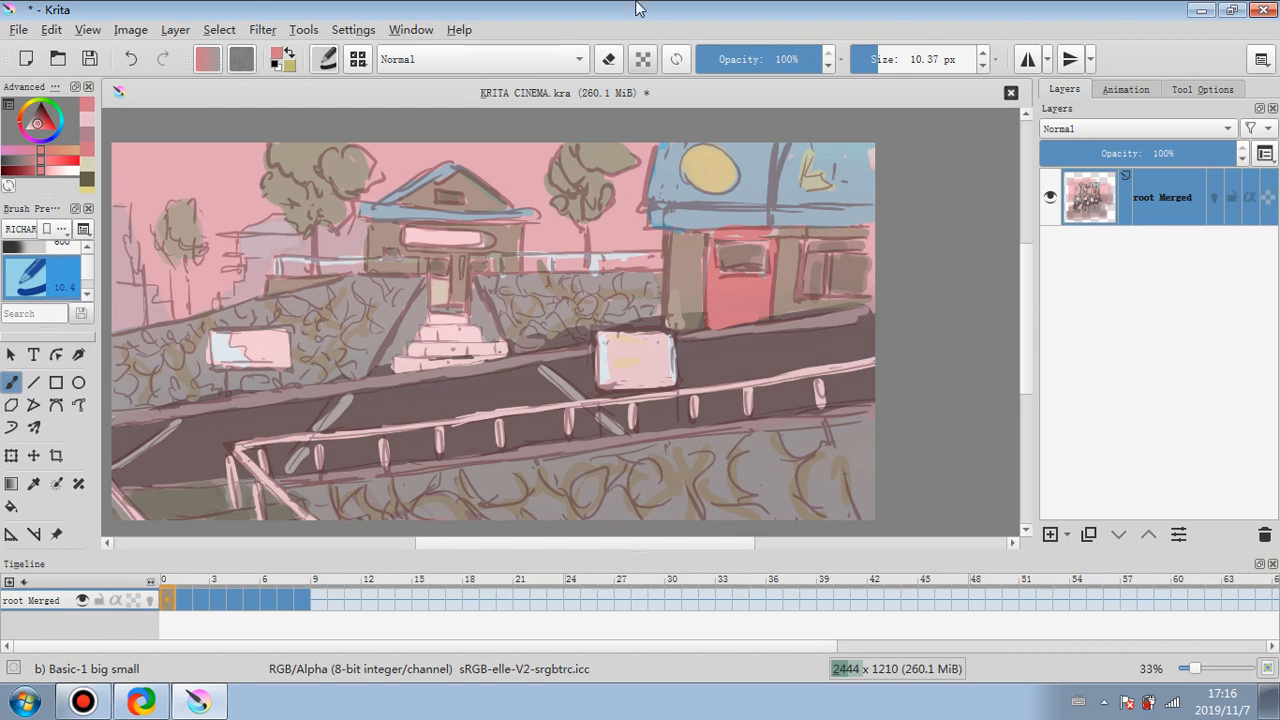
# - Duplicate the merged layer and darken the copy with a Levels adjustment, setting the input midtone to 0.631
pyautogui.click(1088, 535)
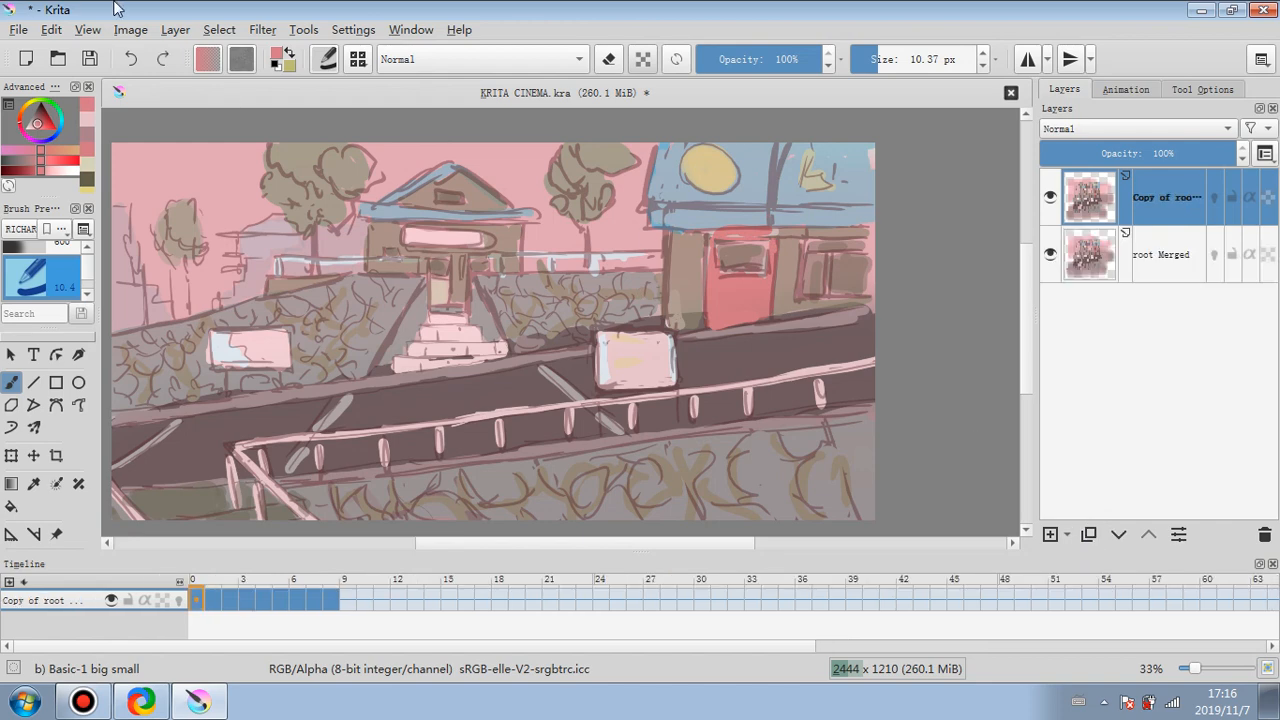
pyautogui.click(219, 30)
pyautogui.moveTo(268, 33)
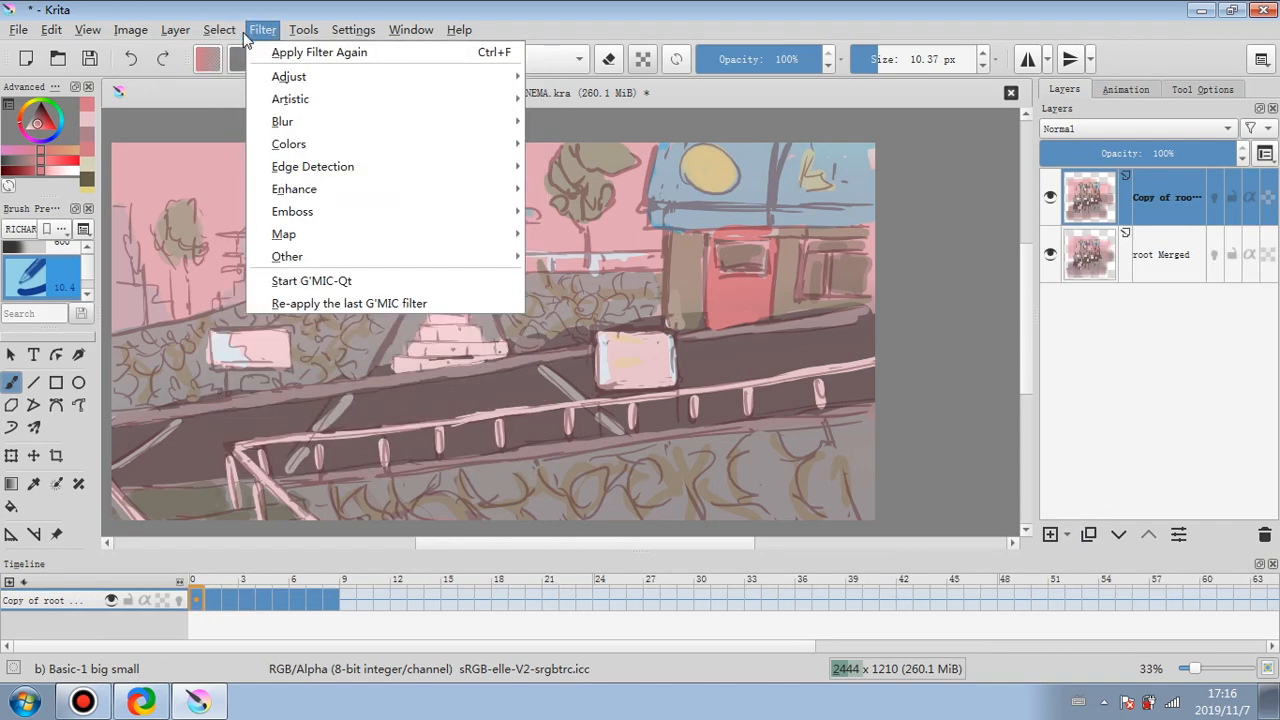
pyautogui.moveTo(434, 78)
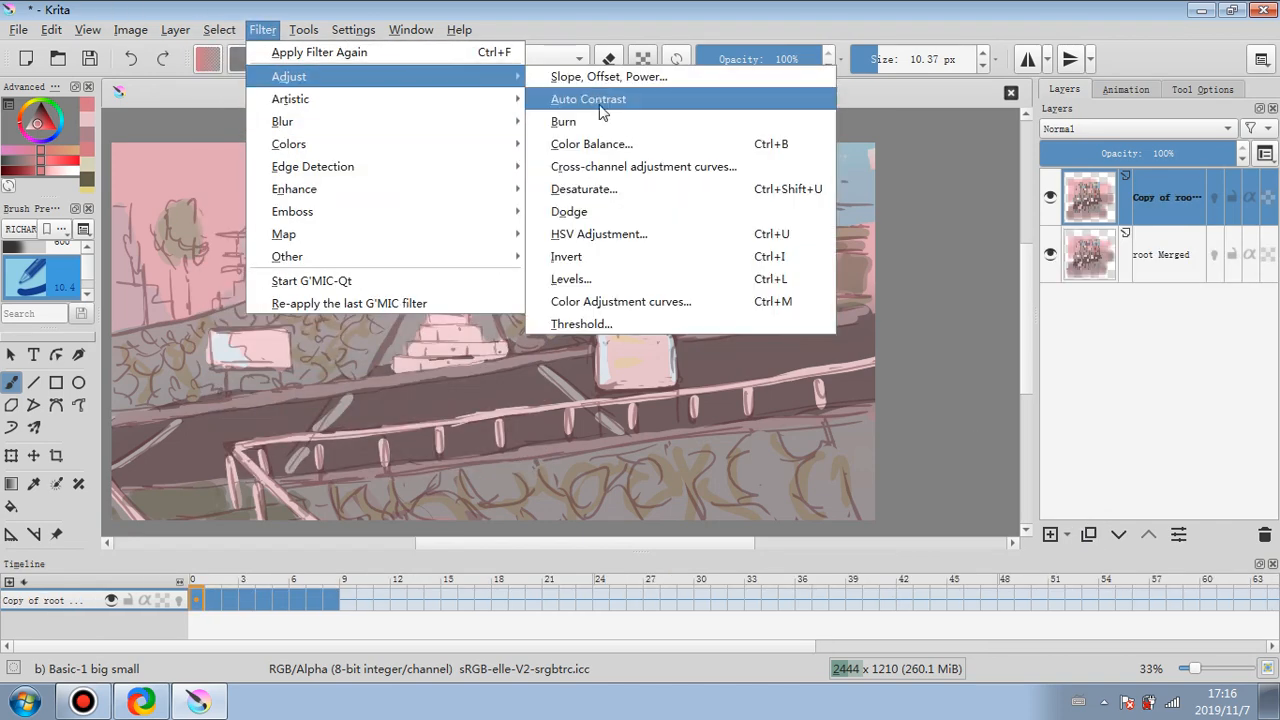
pyautogui.click(612, 283)
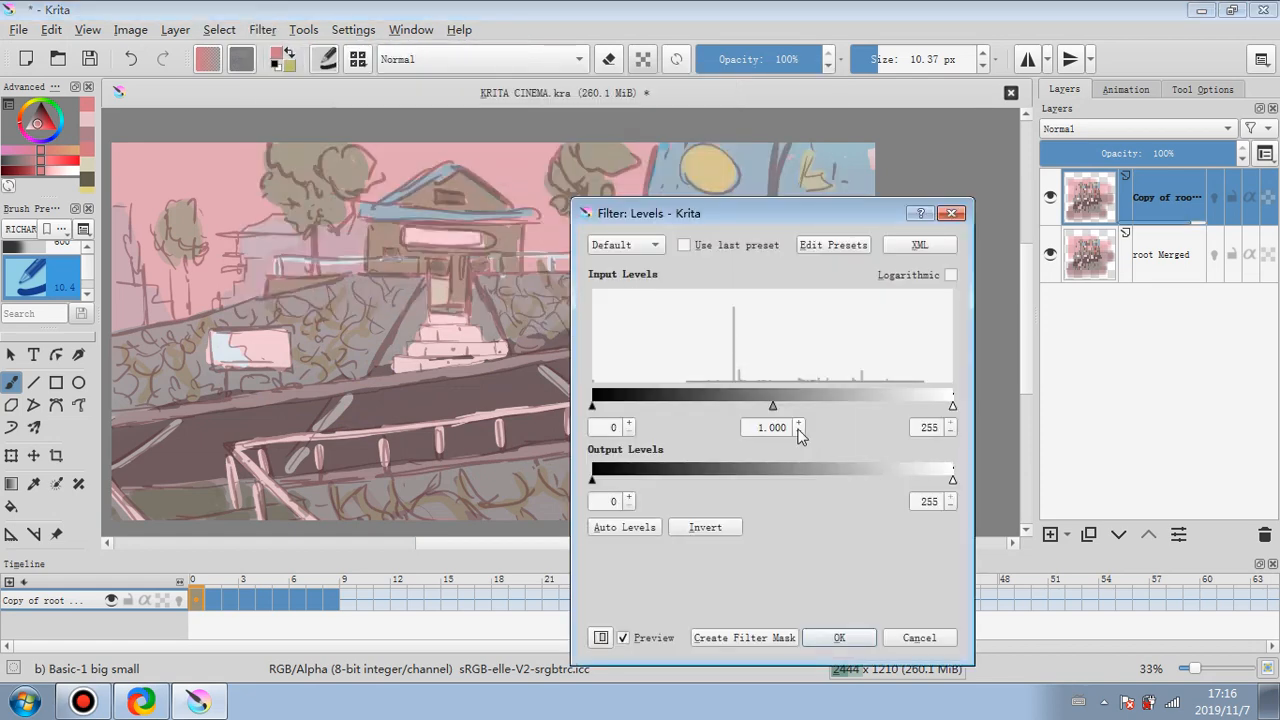
pyautogui.moveTo(773, 404); pyautogui.dragTo(809, 409)
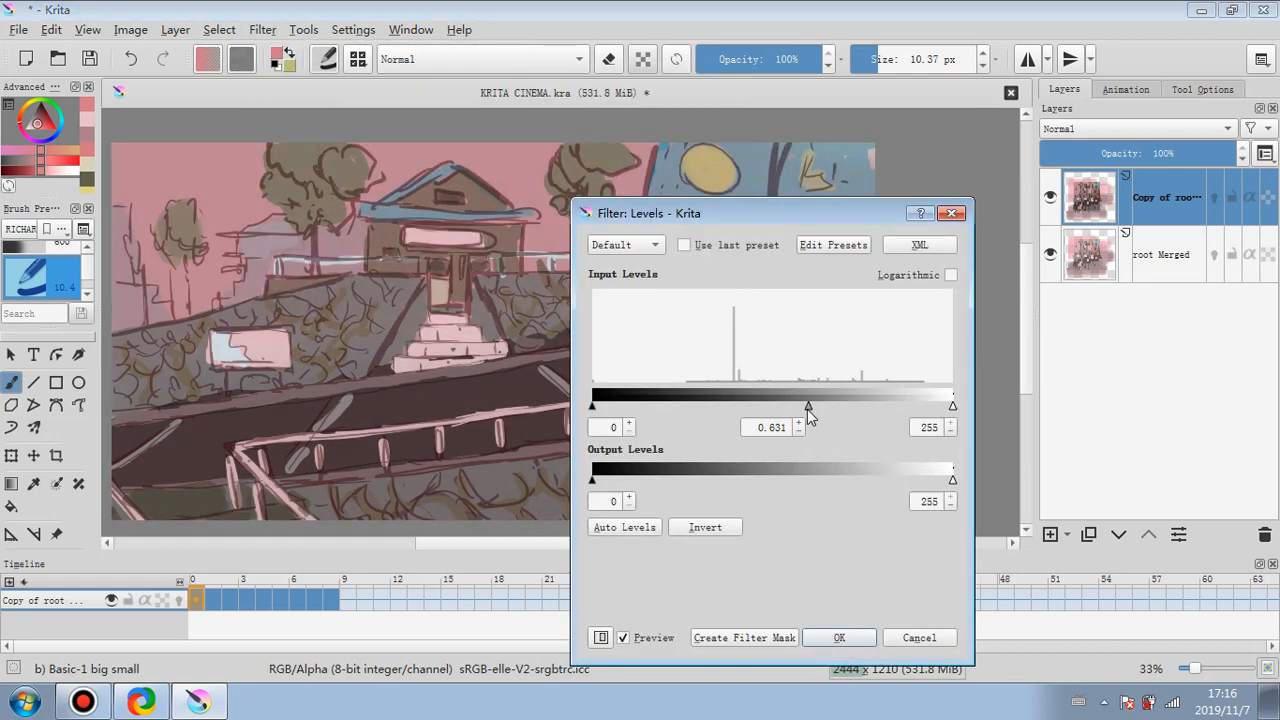
pyautogui.click(864, 640)
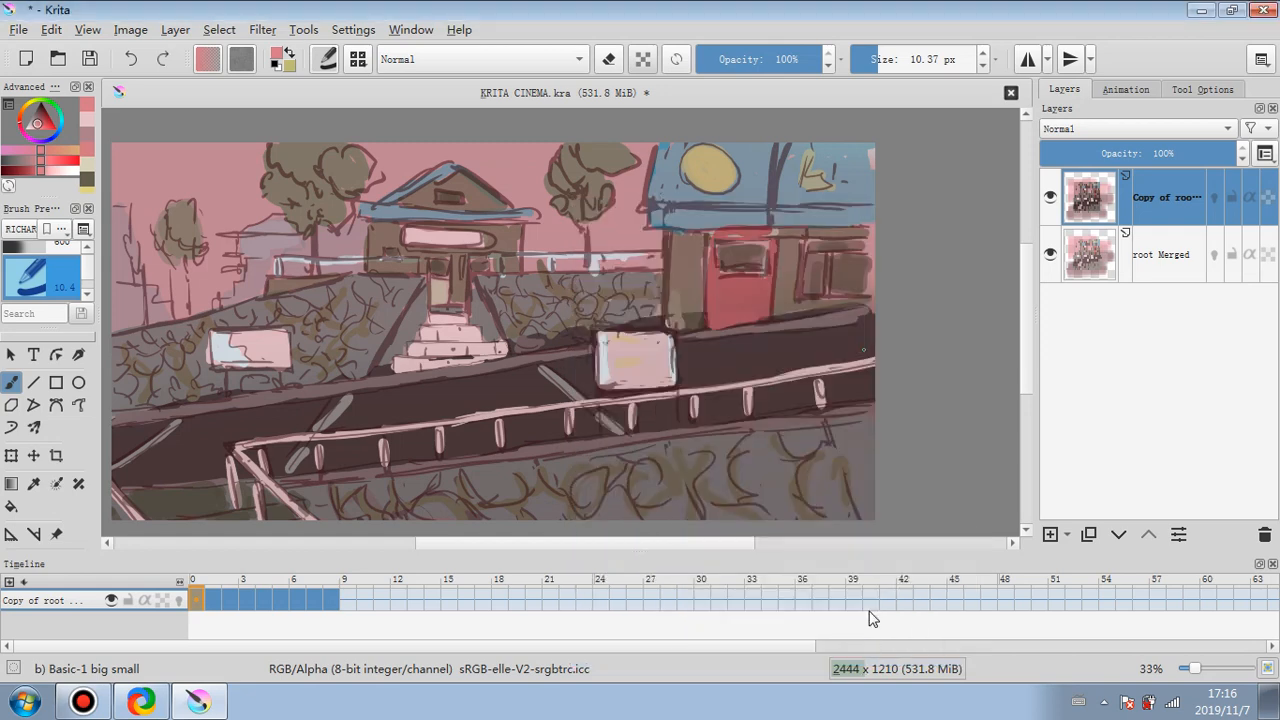
# - Place the darkened copy beneath root Merged, and erase a shadow strip under the shop's blue roof with a 25.22 px eraser
pyautogui.moveTo(1169, 225); pyautogui.dragTo(1160, 295)
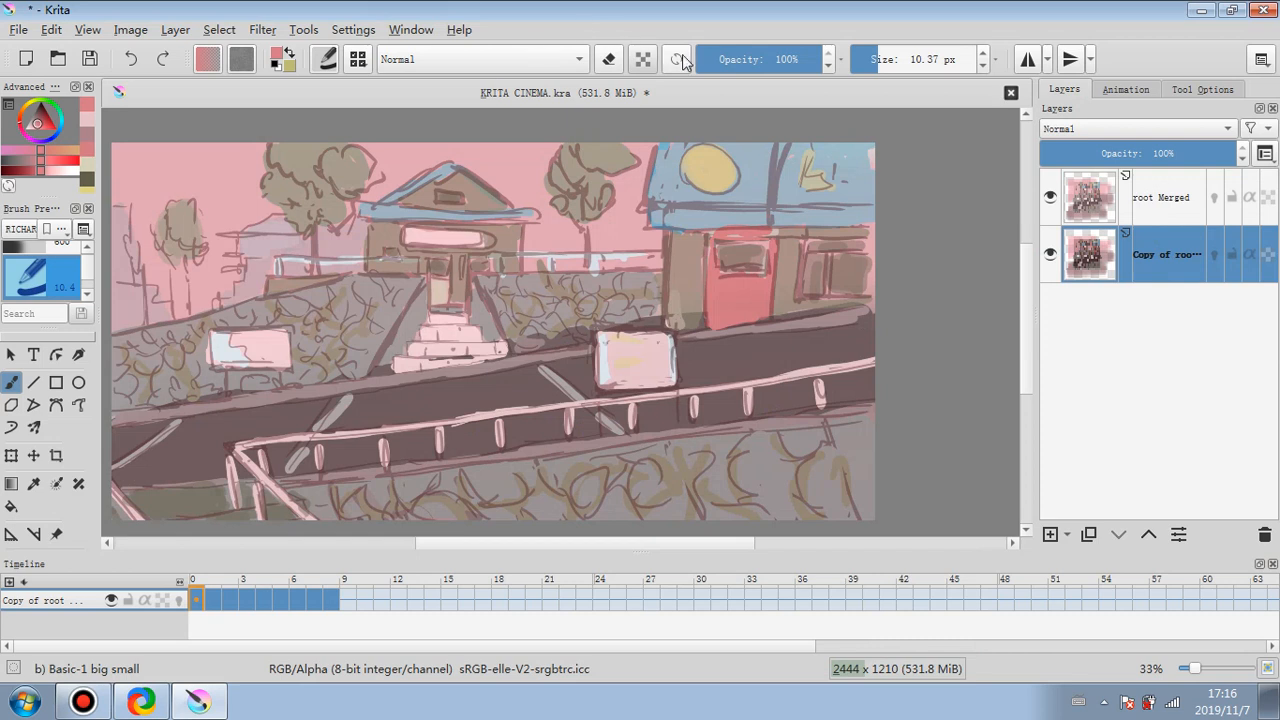
pyautogui.click(608, 59)
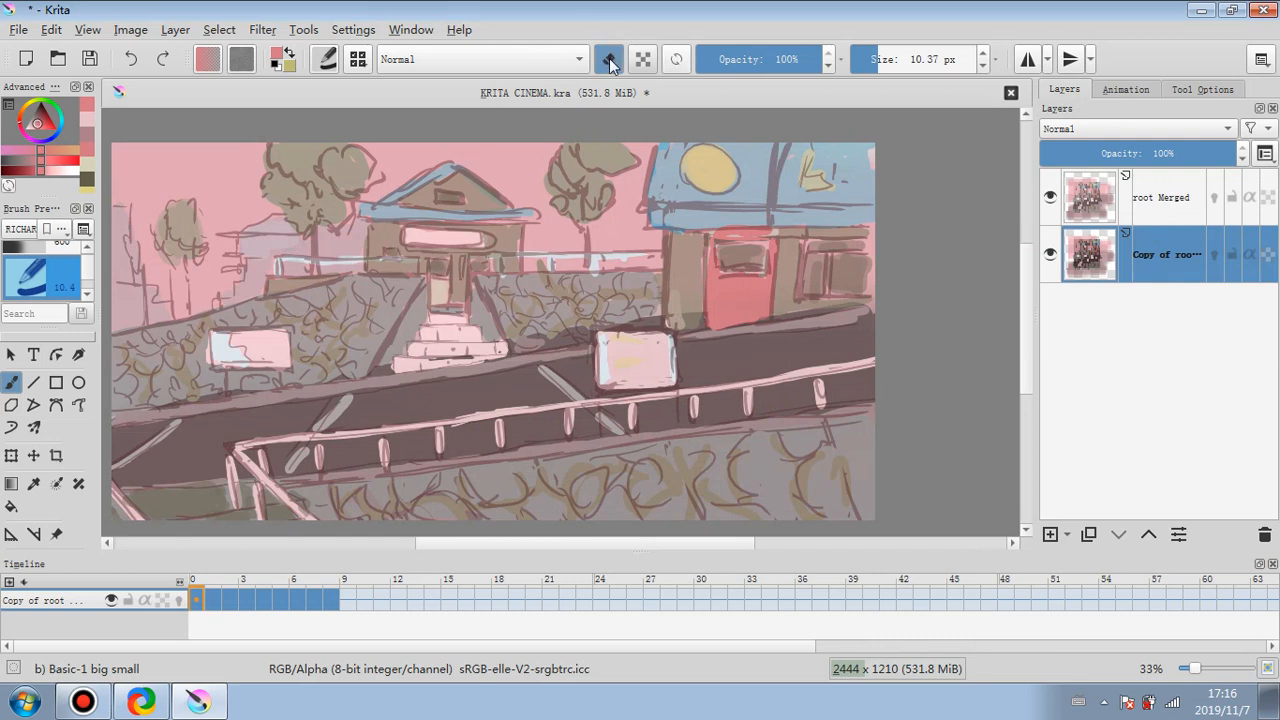
pyautogui.click(887, 58)
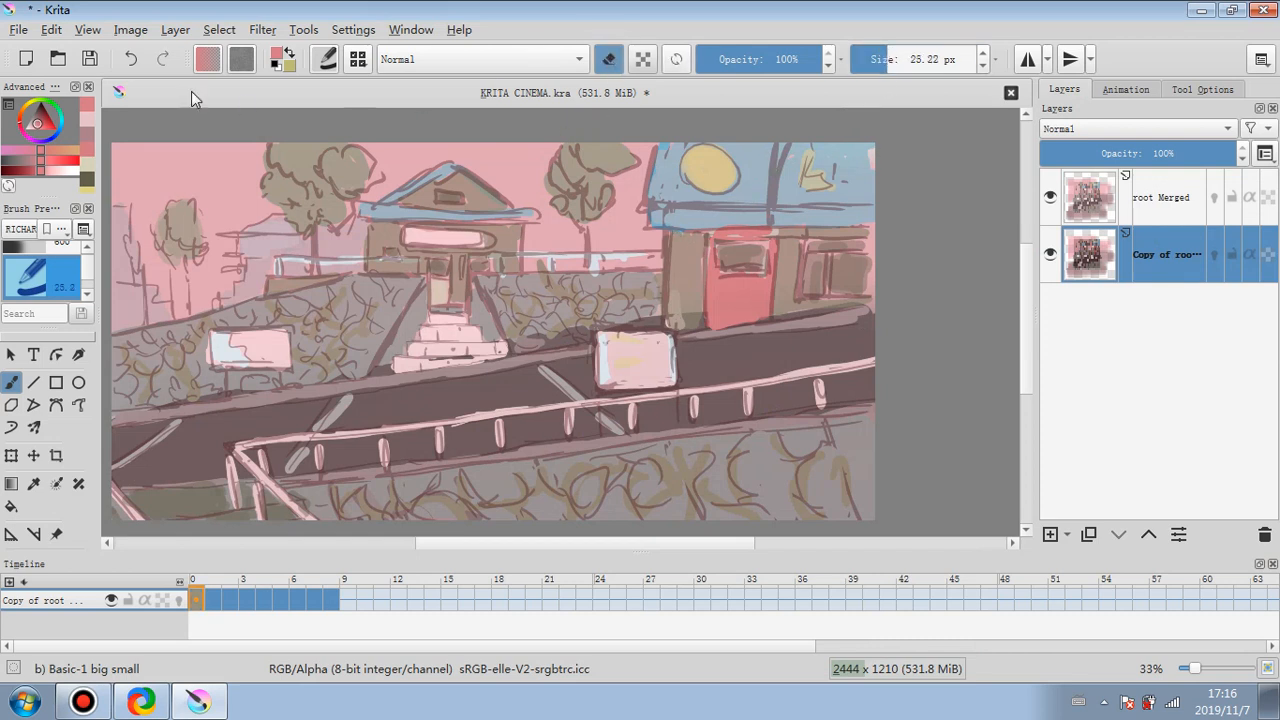
pyautogui.click(1145, 195)
pyautogui.moveTo(685, 246)
pyautogui.mouseDown()
pyautogui.moveTo(762, 233)
pyautogui.moveTo(867, 241)
pyautogui.mouseUp()
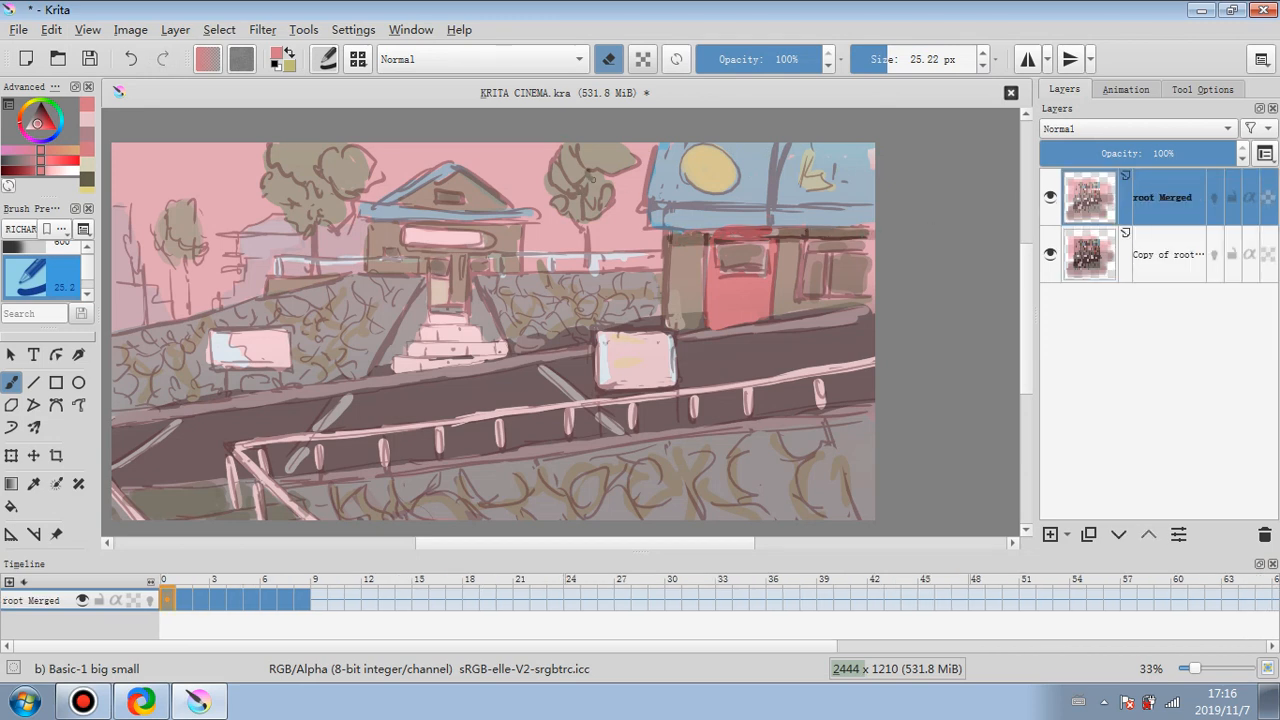
# - Erase shadow areas from root Merged on the tree beside the shop, the central house's facade and the walls flanking the stairway
pyautogui.moveTo(580, 150)
pyautogui.mouseDown()
pyautogui.moveTo(611, 172)
pyautogui.moveTo(596, 150)
pyautogui.moveTo(563, 175)
pyautogui.moveTo(566, 190)
pyautogui.moveTo(604, 181)
pyautogui.moveTo(576, 211)
pyautogui.moveTo(597, 214)
pyautogui.mouseUp()
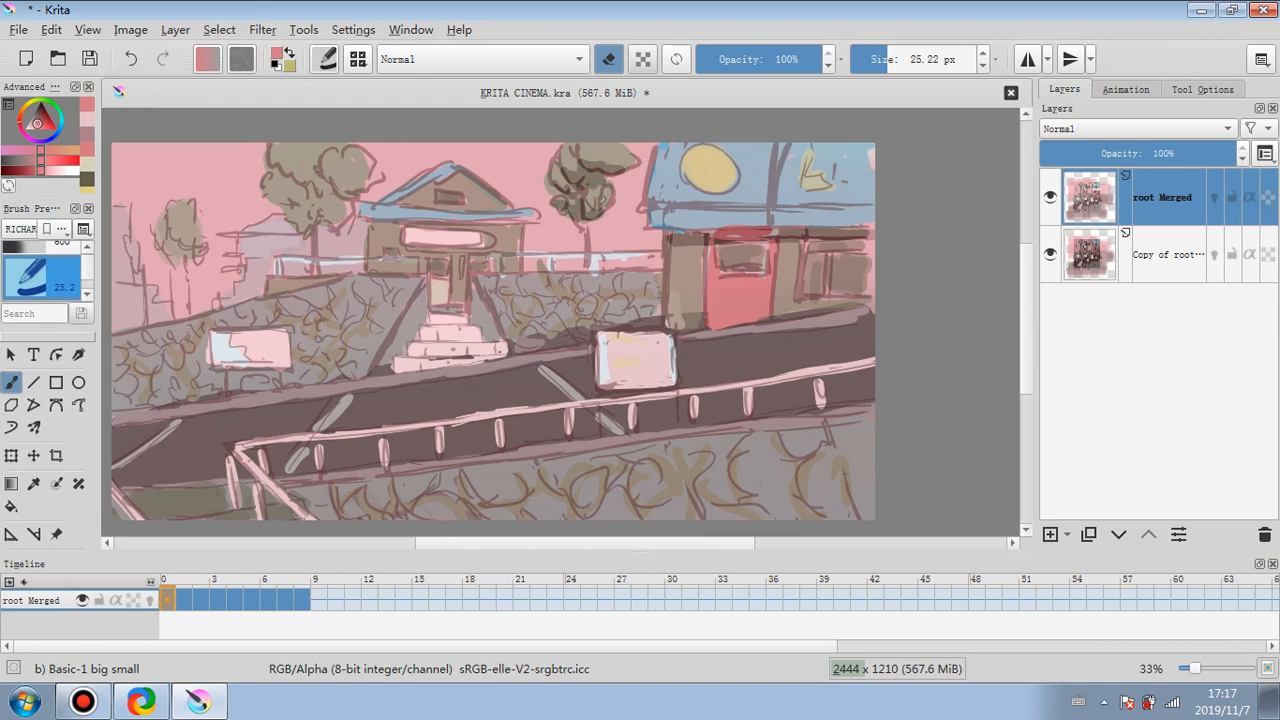
pyautogui.moveTo(436, 196)
pyautogui.mouseDown()
pyautogui.moveTo(498, 204)
pyautogui.moveTo(402, 206)
pyautogui.moveTo(390, 224)
pyautogui.moveTo(520, 225)
pyautogui.mouseUp()
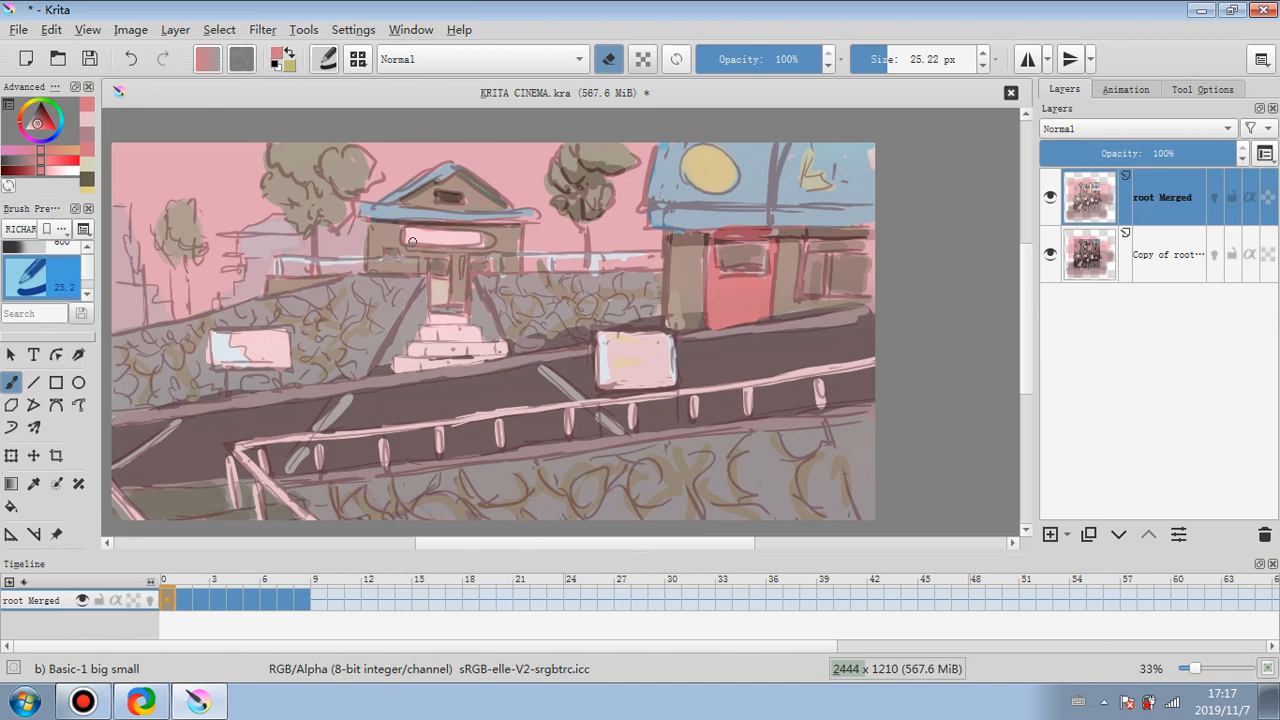
pyautogui.moveTo(410, 247); pyautogui.dragTo(474, 249)
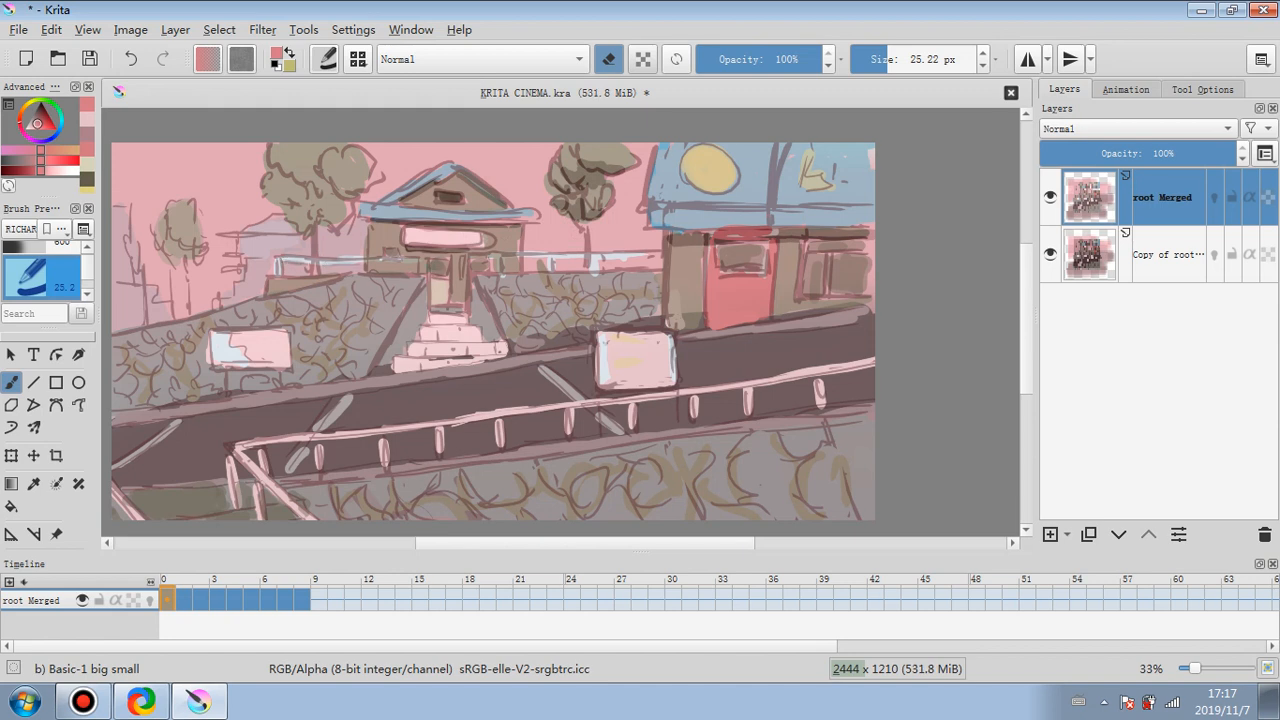
pyautogui.moveTo(520, 257); pyautogui.dragTo(634, 261)
pyautogui.moveTo(388, 366)
pyautogui.mouseDown()
pyautogui.moveTo(406, 303)
pyautogui.moveTo(395, 332)
pyautogui.mouseUp()
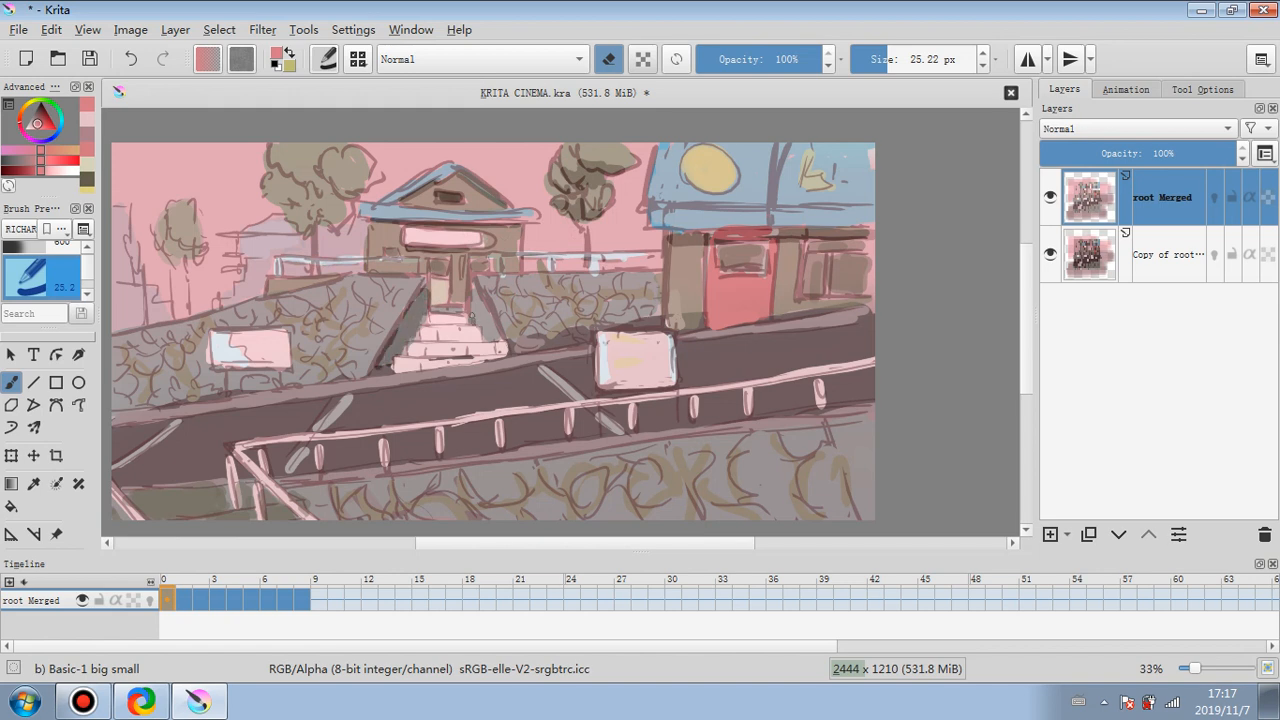
pyautogui.moveTo(470, 290); pyautogui.dragTo(498, 346)
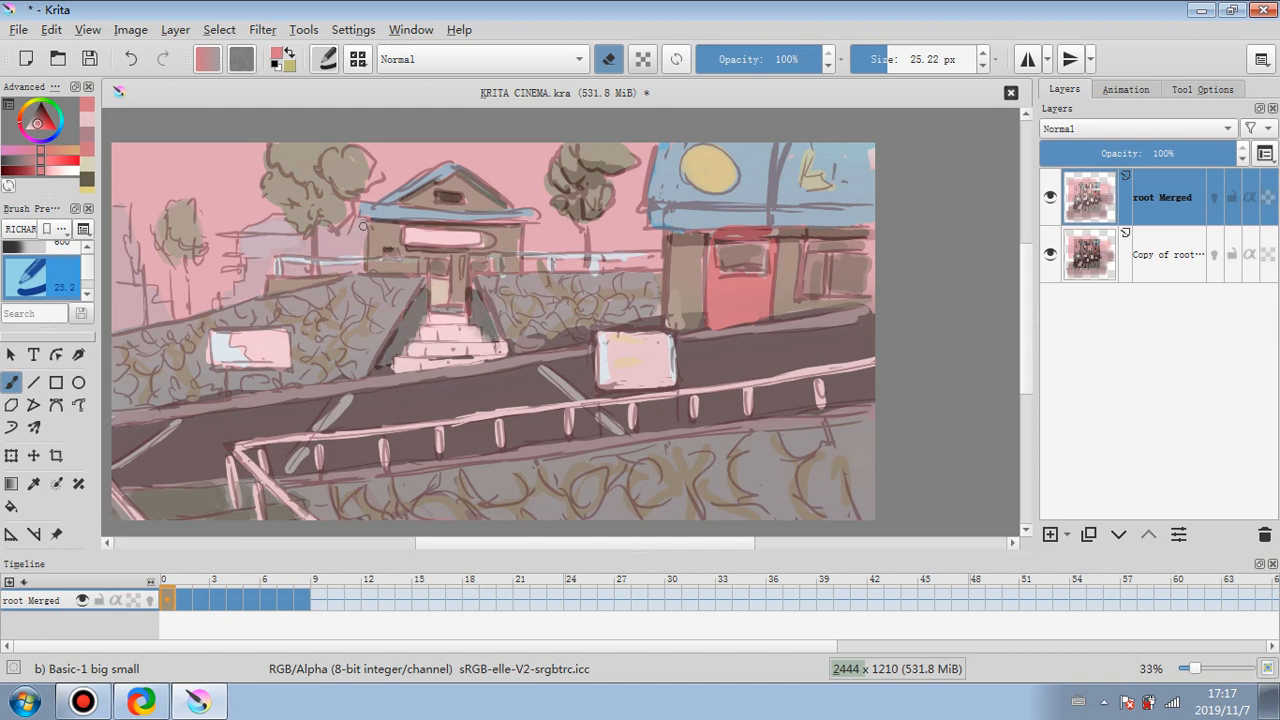
# - Erase shadow areas in the foliage of the two trees left of the house and under the distant rooftops
pyautogui.moveTo(281, 174)
pyautogui.mouseDown()
pyautogui.moveTo(304, 196)
pyautogui.moveTo(296, 178)
pyautogui.moveTo(350, 192)
pyautogui.moveTo(362, 180)
pyautogui.moveTo(325, 209)
pyautogui.mouseUp()
pyautogui.moveTo(290, 200)
pyautogui.mouseDown()
pyautogui.moveTo(310, 230)
pyautogui.moveTo(307, 219)
pyautogui.mouseUp()
pyautogui.moveTo(304, 206)
pyautogui.mouseDown()
pyautogui.moveTo(328, 226)
pyautogui.moveTo(349, 212)
pyautogui.mouseUp()
pyautogui.moveTo(277, 193); pyautogui.dragTo(287, 201)
pyautogui.moveTo(241, 237); pyautogui.dragTo(300, 236)
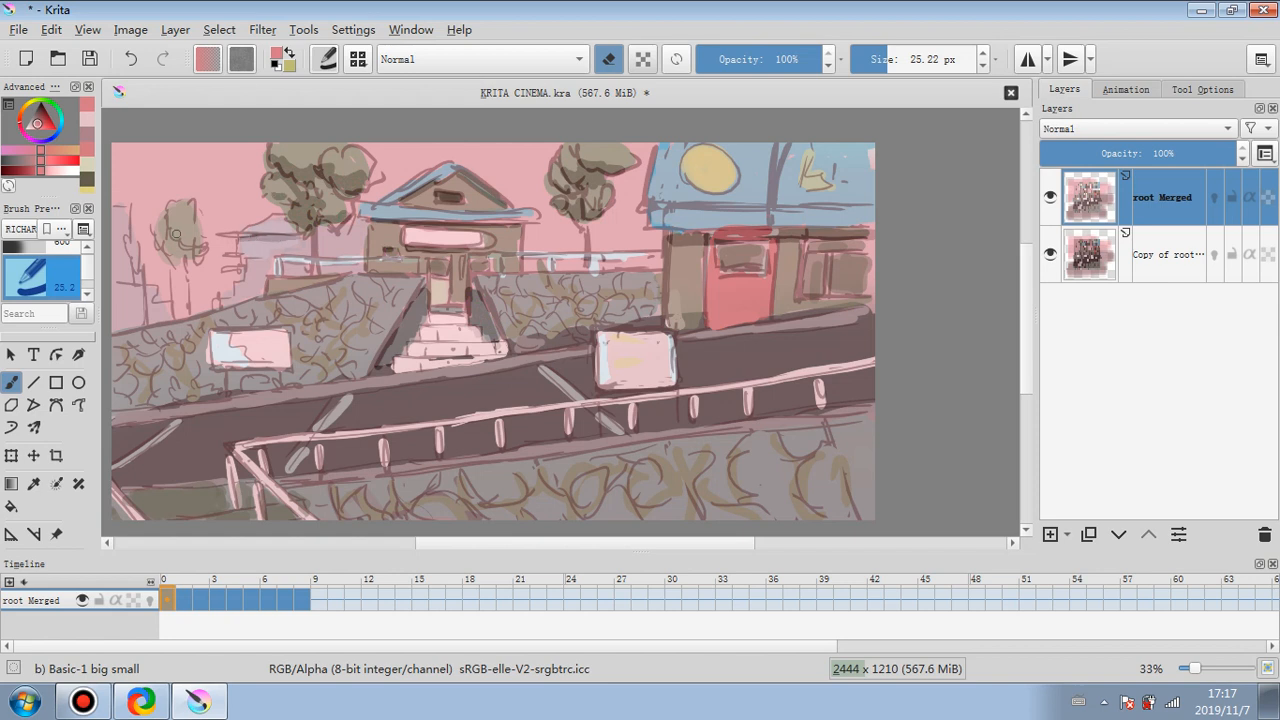
pyautogui.moveTo(162, 238)
pyautogui.mouseDown()
pyautogui.moveTo(196, 244)
pyautogui.moveTo(166, 244)
pyautogui.mouseUp()
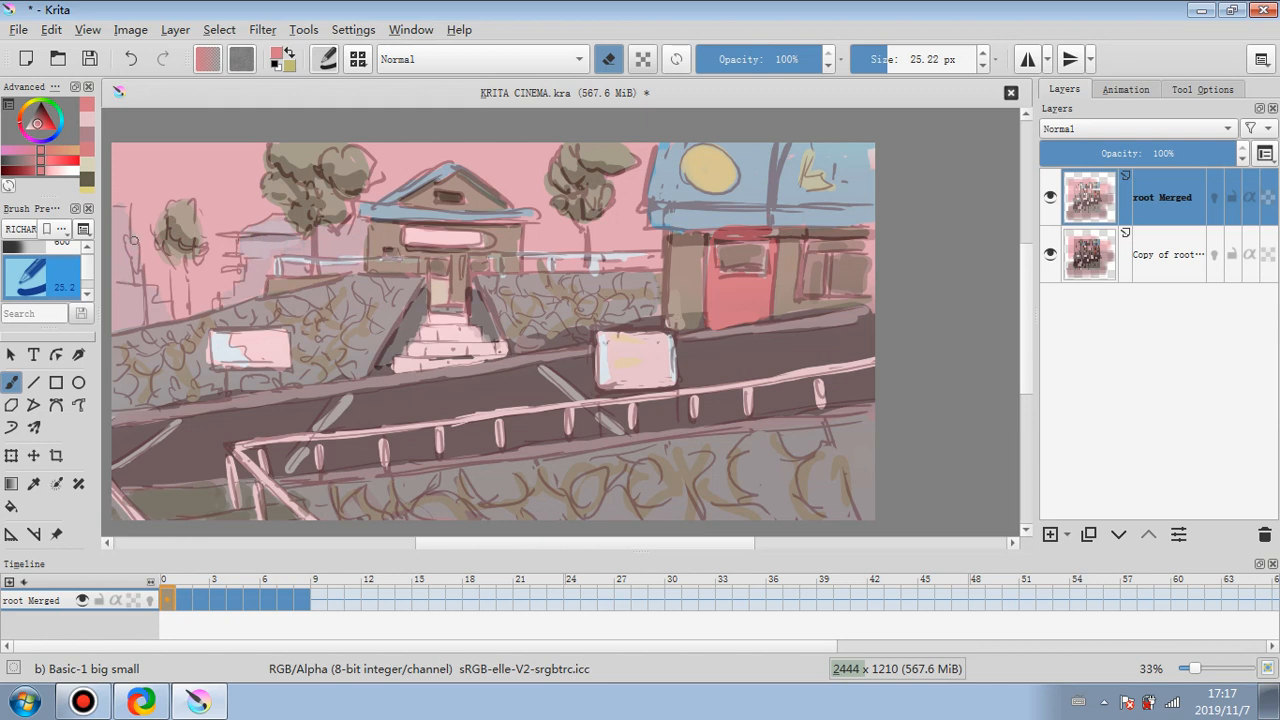
# - Erase shading on the leftmost distant building, the stone wall signboard's lower edge and the stair steps
pyautogui.moveTo(131, 266); pyautogui.dragTo(128, 240)
pyautogui.moveTo(214, 364); pyautogui.dragTo(280, 364)
pyautogui.moveTo(401, 363)
pyautogui.mouseDown()
pyautogui.moveTo(491, 349)
pyautogui.moveTo(433, 338)
pyautogui.moveTo(470, 339)
pyautogui.moveTo(430, 335)
pyautogui.moveTo(448, 328)
pyautogui.moveTo(427, 321)
pyautogui.moveTo(439, 335)
pyautogui.moveTo(415, 362)
pyautogui.moveTo(446, 359)
pyautogui.mouseUp()
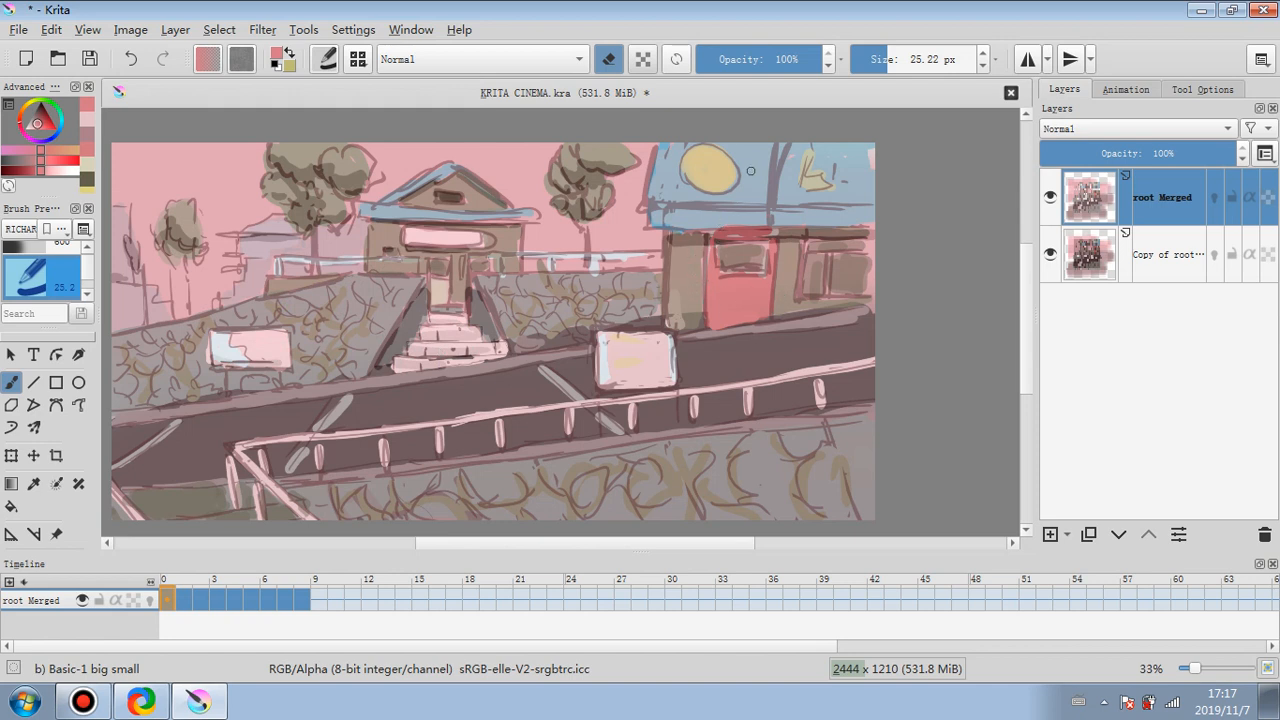
# - Erase the panes of the shop's door and window and the central house's windows to darken them
pyautogui.moveTo(811, 250); pyautogui.dragTo(856, 246)
pyautogui.moveTo(722, 248); pyautogui.dragTo(858, 256)
pyautogui.moveTo(729, 267)
pyautogui.mouseDown()
pyautogui.moveTo(810, 263)
pyautogui.moveTo(814, 287)
pyautogui.moveTo(856, 260)
pyautogui.moveTo(872, 288)
pyautogui.mouseUp()
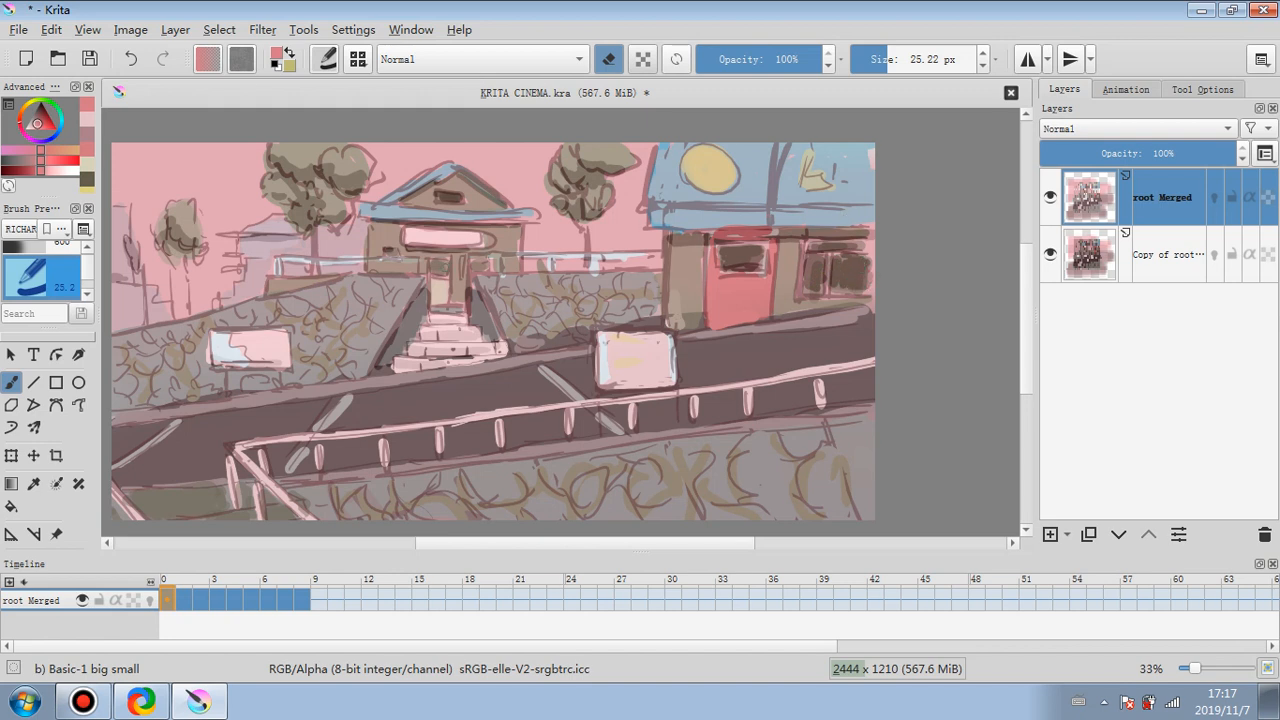
pyautogui.moveTo(430, 262); pyautogui.dragTo(485, 270)
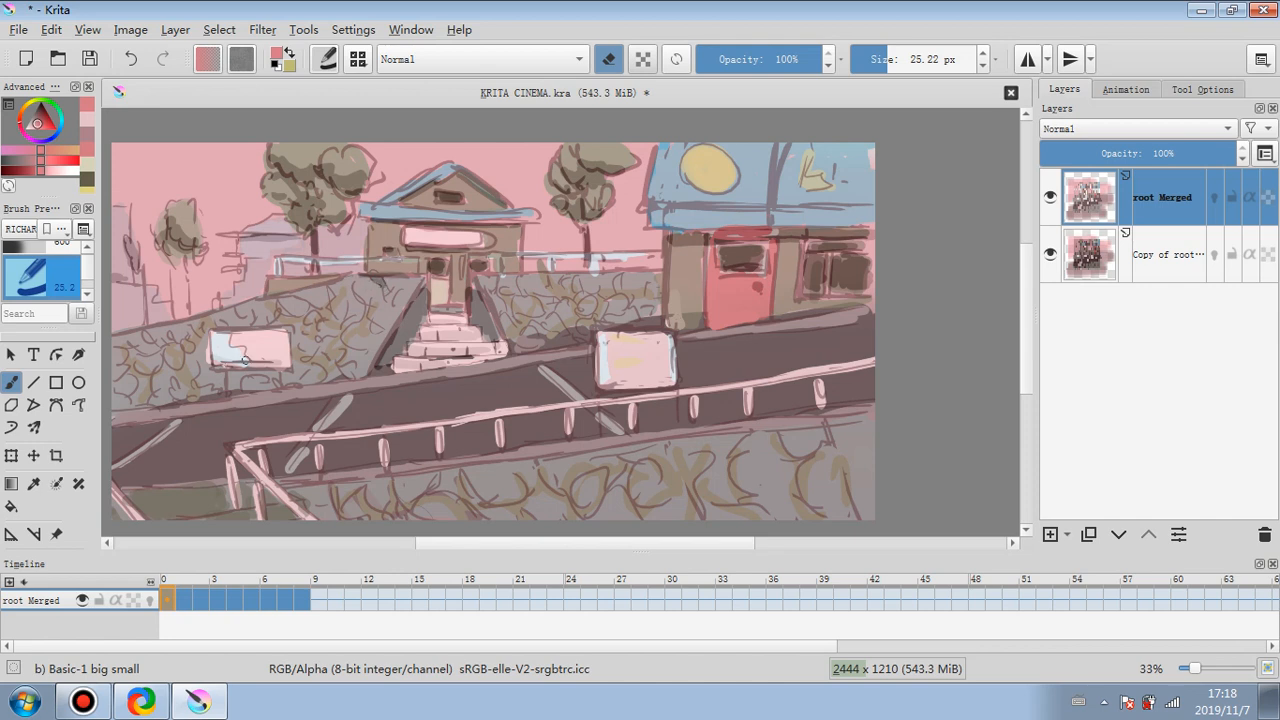
# - Erase cast shadows beneath the two signboards and beside the foreground railing's corner
pyautogui.moveTo(221, 367)
pyautogui.mouseDown()
pyautogui.moveTo(265, 369)
pyautogui.moveTo(285, 386)
pyautogui.mouseUp()
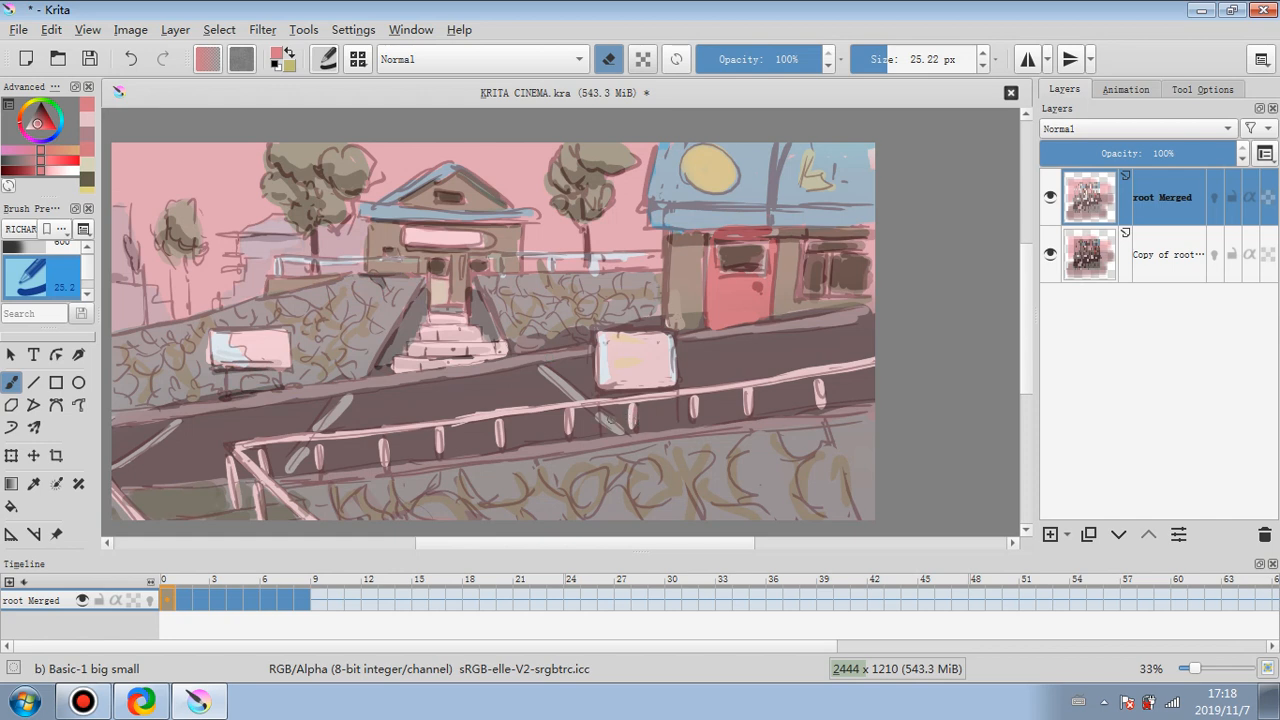
pyautogui.moveTo(645, 421); pyautogui.dragTo(662, 421)
pyautogui.moveTo(316, 512); pyautogui.dragTo(298, 495)
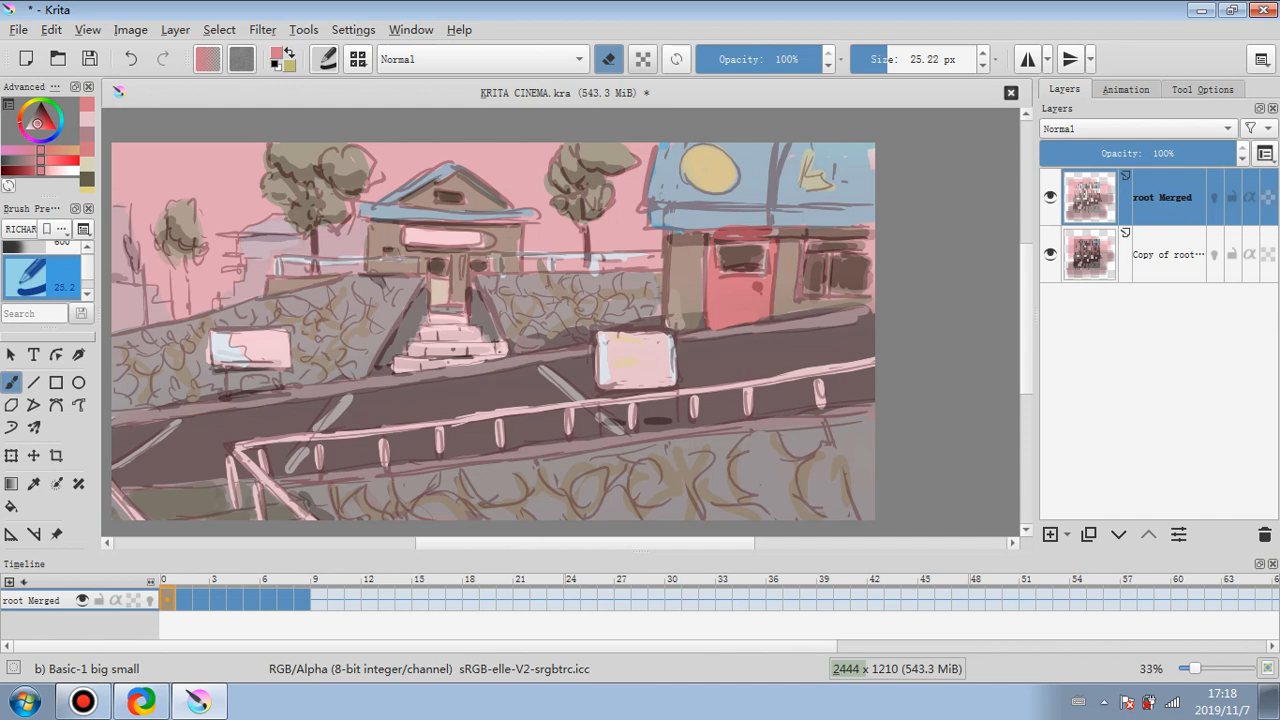
# - Sample the signboard's pink with eraser mode off, merge root Merged with the darkened copy below, and add a new layer on top
pyautogui.keyDown('ctrl'); pyautogui.click(655, 360); pyautogui.keyUp('ctrl')
pyautogui.press('e')
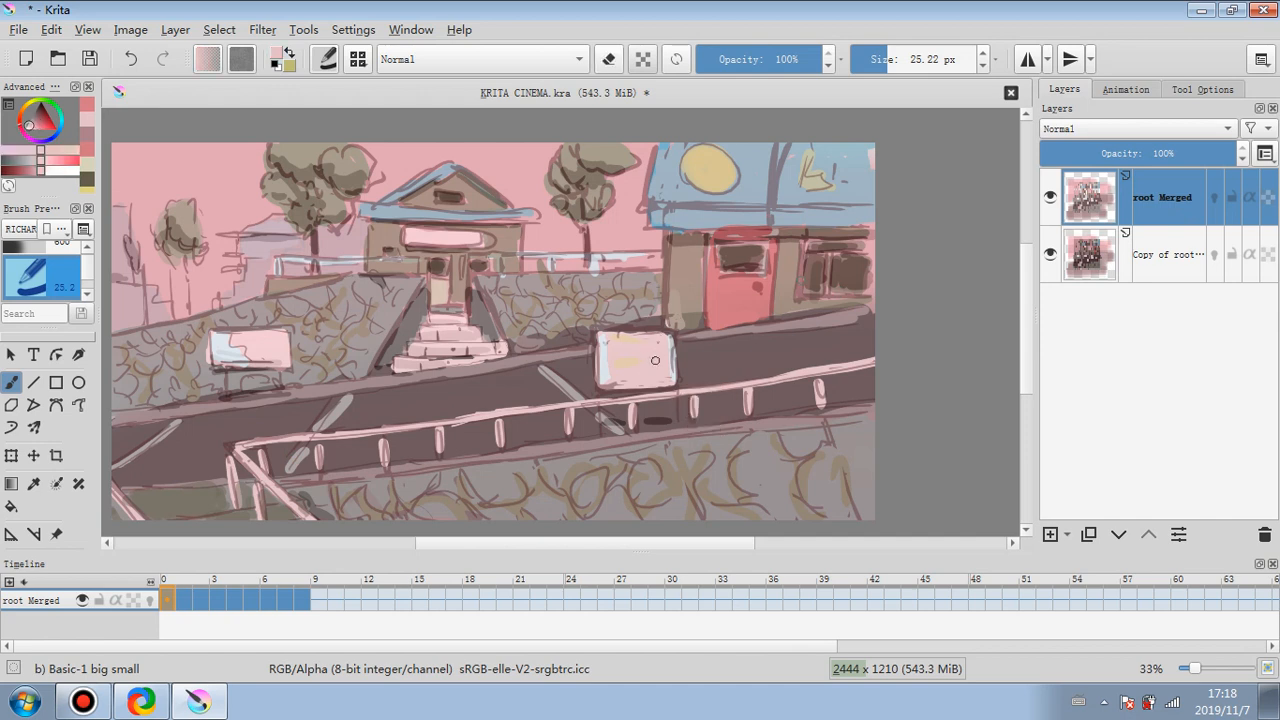
pyautogui.rightClick(1186, 197)
pyautogui.click(1145, 402)
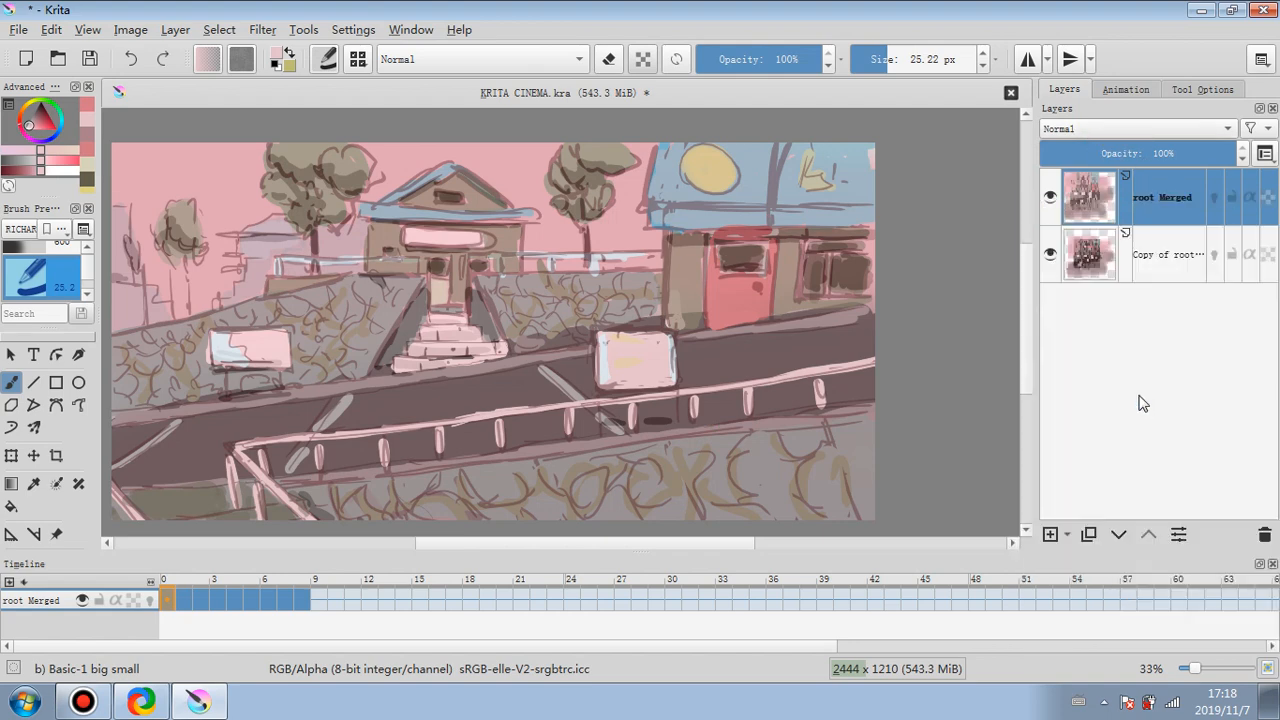
pyautogui.hotkey('shift', 'Delete')
pyautogui.click(1052, 534)
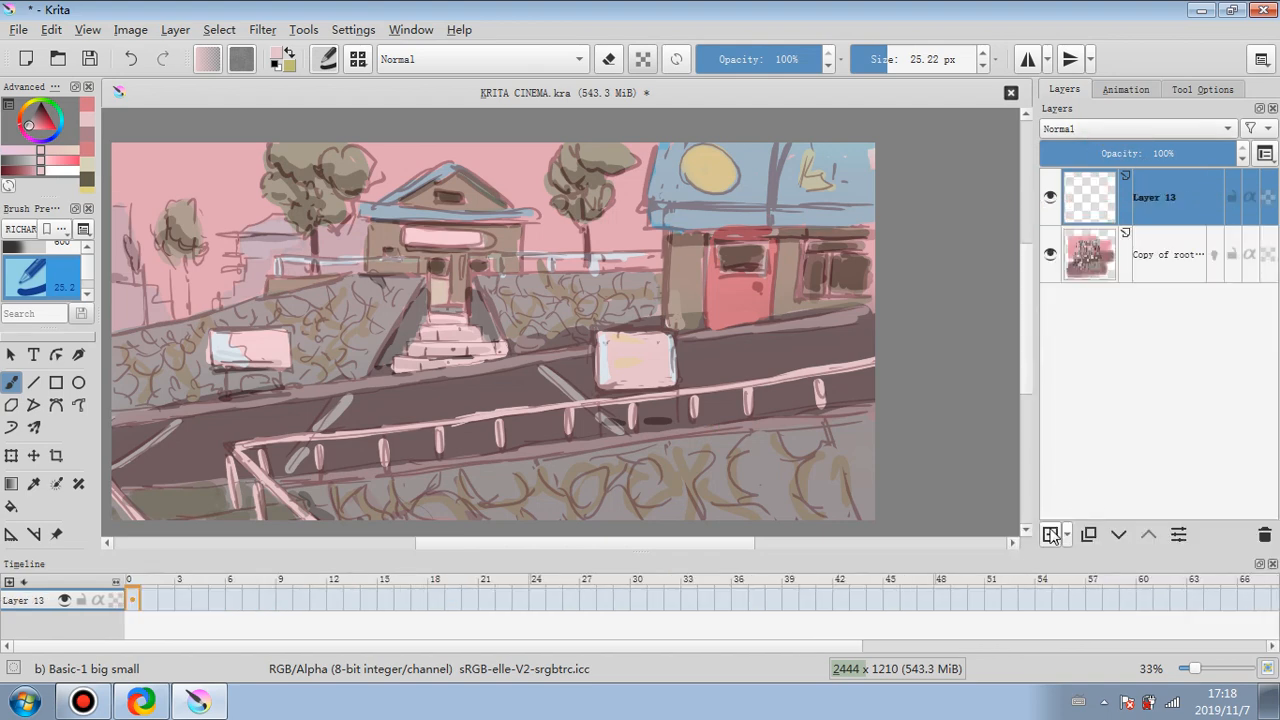
pyautogui.moveTo(767, 59); pyautogui.dragTo(737, 59)
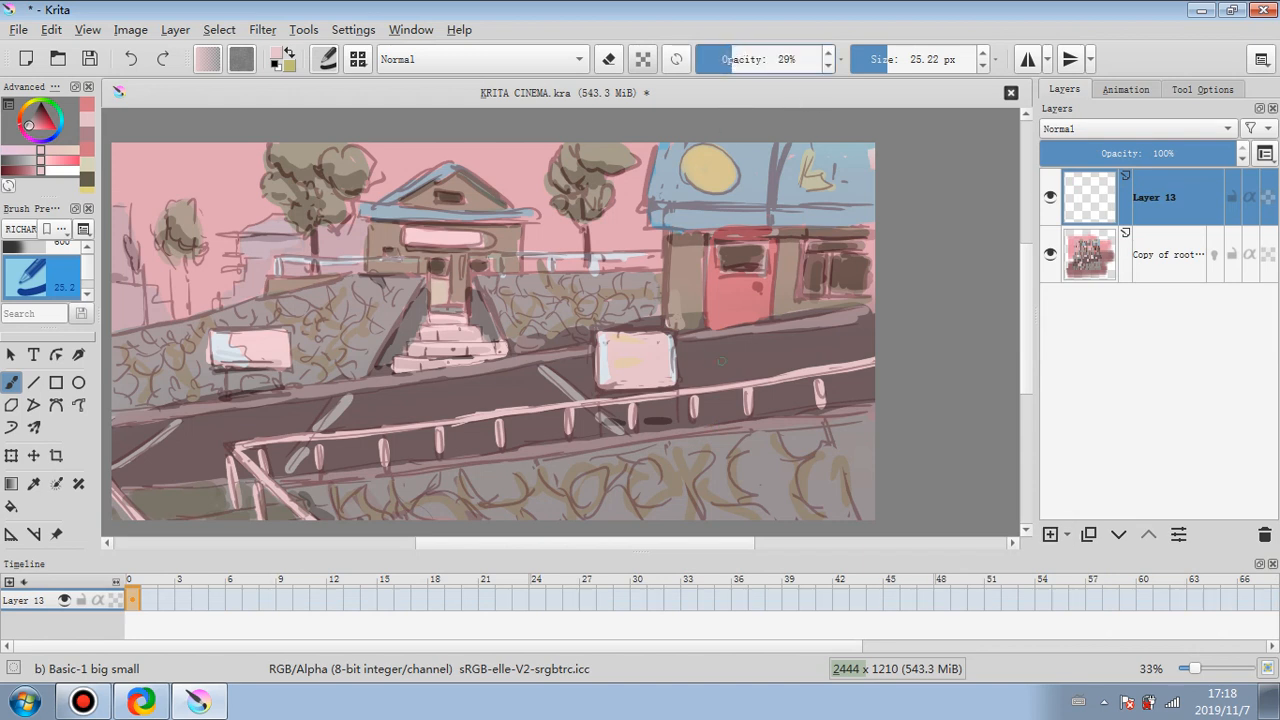
pyautogui.moveTo(724, 364); pyautogui.dragTo(754, 381)
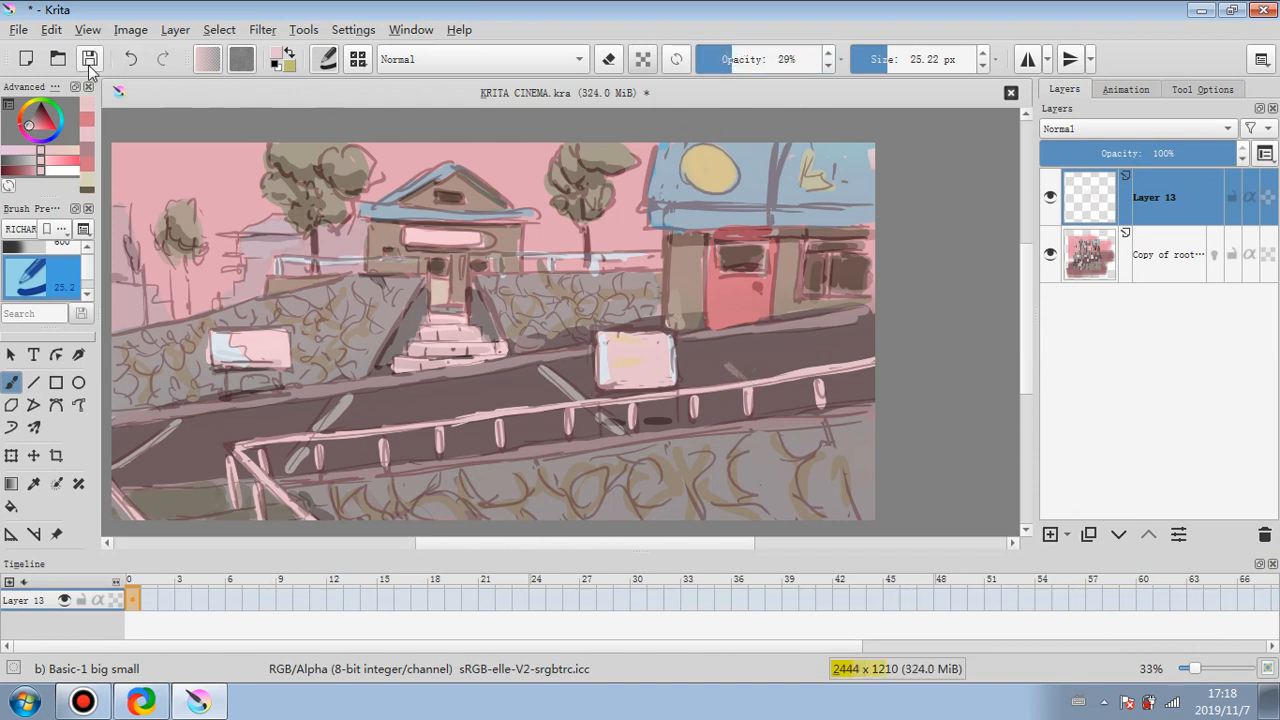
pyautogui.click(130, 59)
pyautogui.click(130, 59)
# - Brush faint pale strokes over the road at 6% opacity, and switch to the eraser at 28% opacity
pyautogui.moveTo(733, 47); pyautogui.dragTo(704, 59)
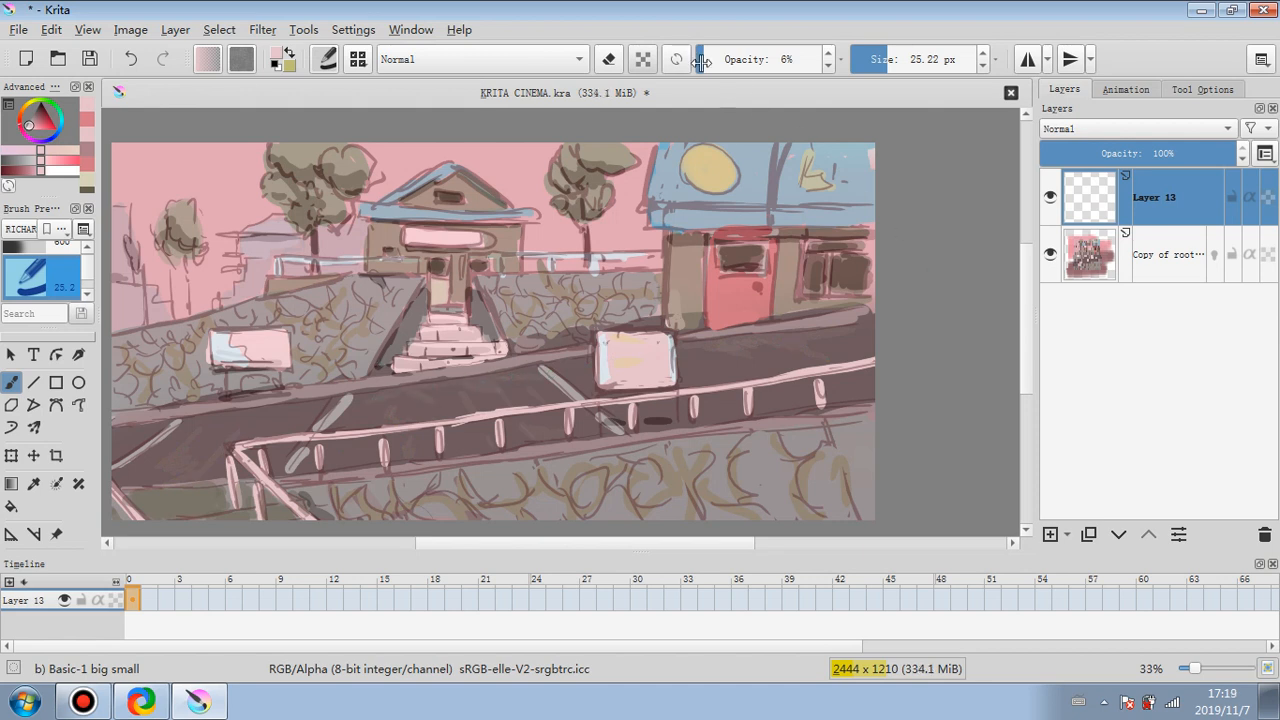
pyautogui.press('e')
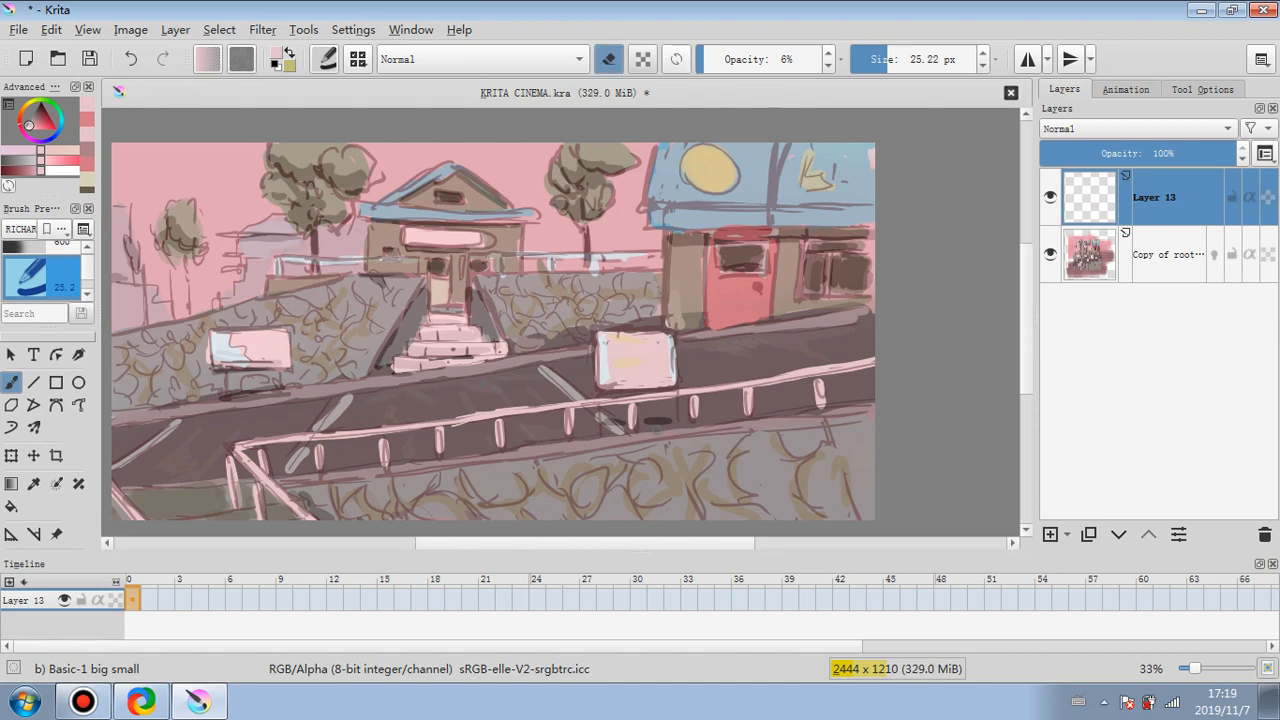
pyautogui.click(732, 59)
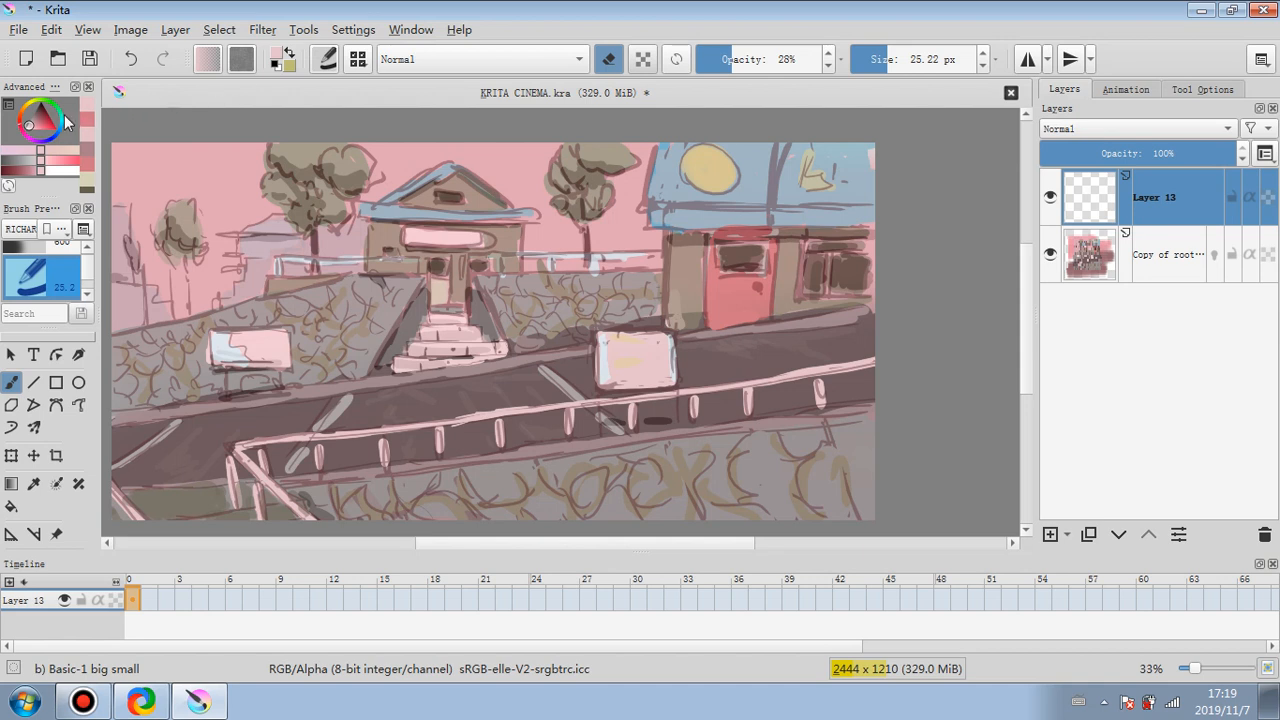
# - Pick a dark grey-brown and shade the shop's blue roof below and beside the yellow circle at 22% opacity with eraser mode off
pyautogui.moveTo(37, 122); pyautogui.dragTo(33, 112)
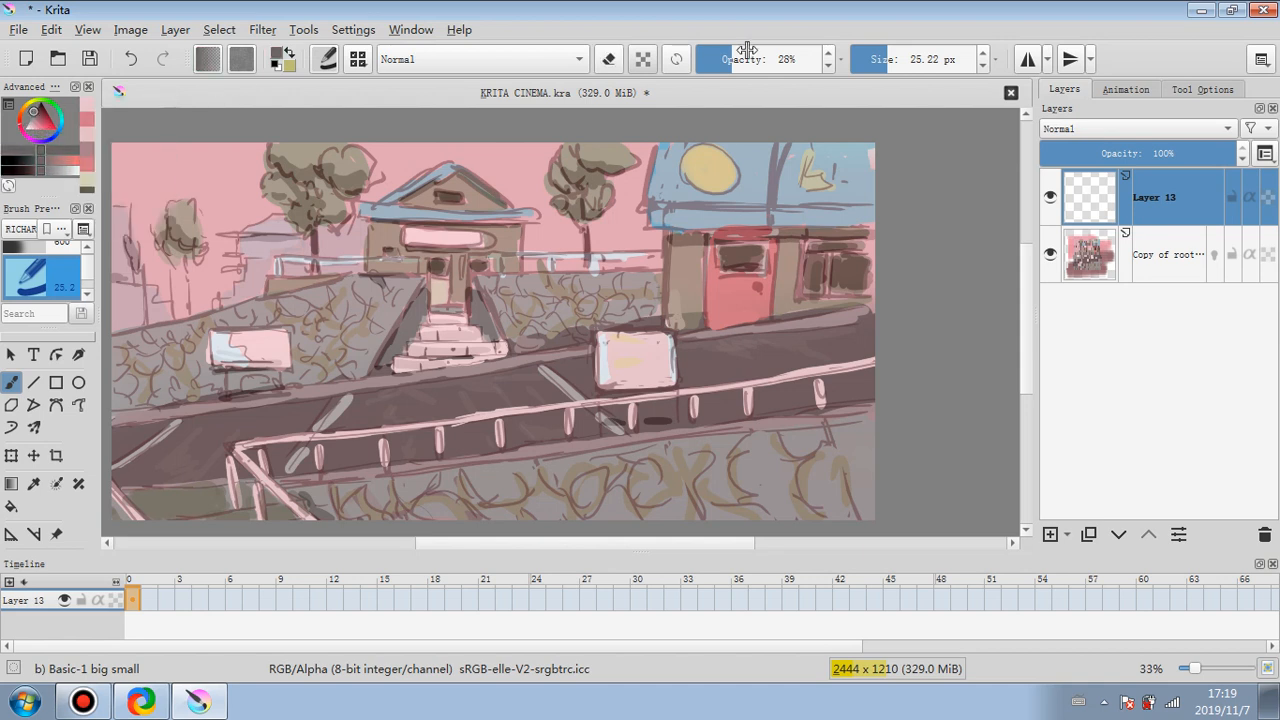
pyautogui.moveTo(747, 50); pyautogui.dragTo(723, 87)
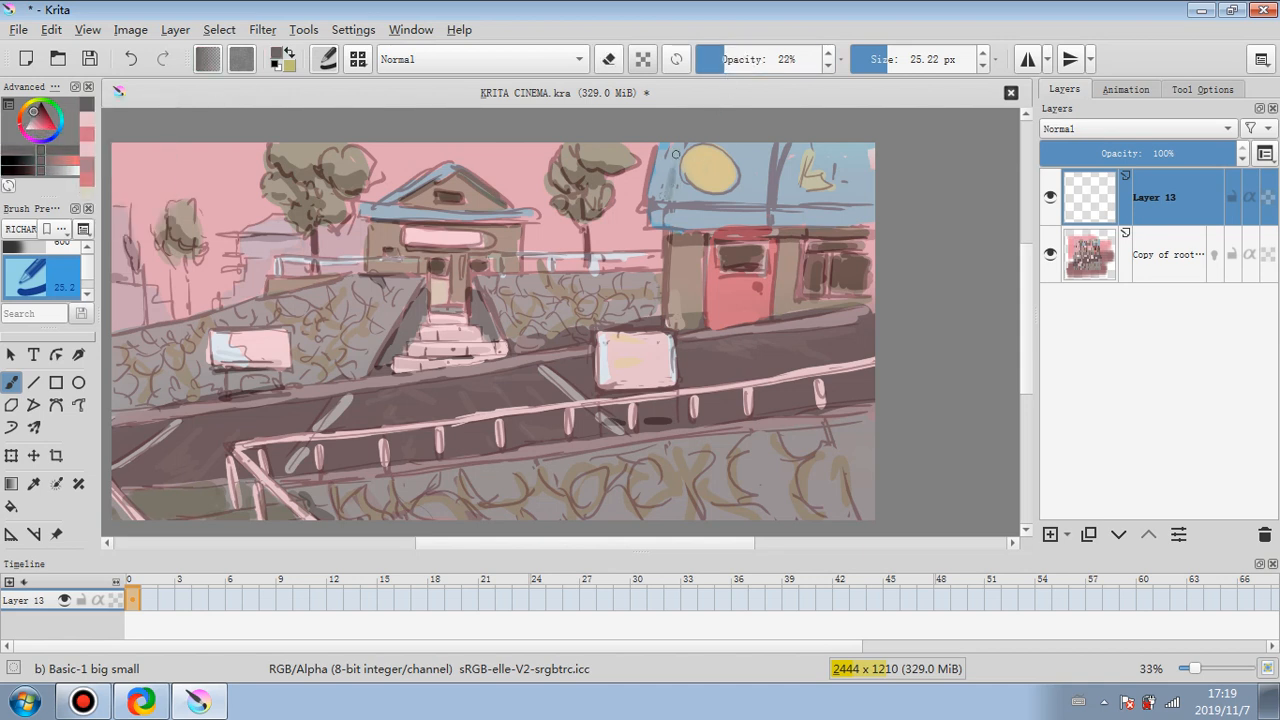
pyautogui.moveTo(730, 217)
pyautogui.mouseDown()
pyautogui.moveTo(762, 213)
pyautogui.moveTo(758, 200)
pyautogui.mouseUp()
pyautogui.moveTo(757, 144); pyautogui.dragTo(760, 206)
pyautogui.moveTo(768, 161); pyautogui.dragTo(725, 203)
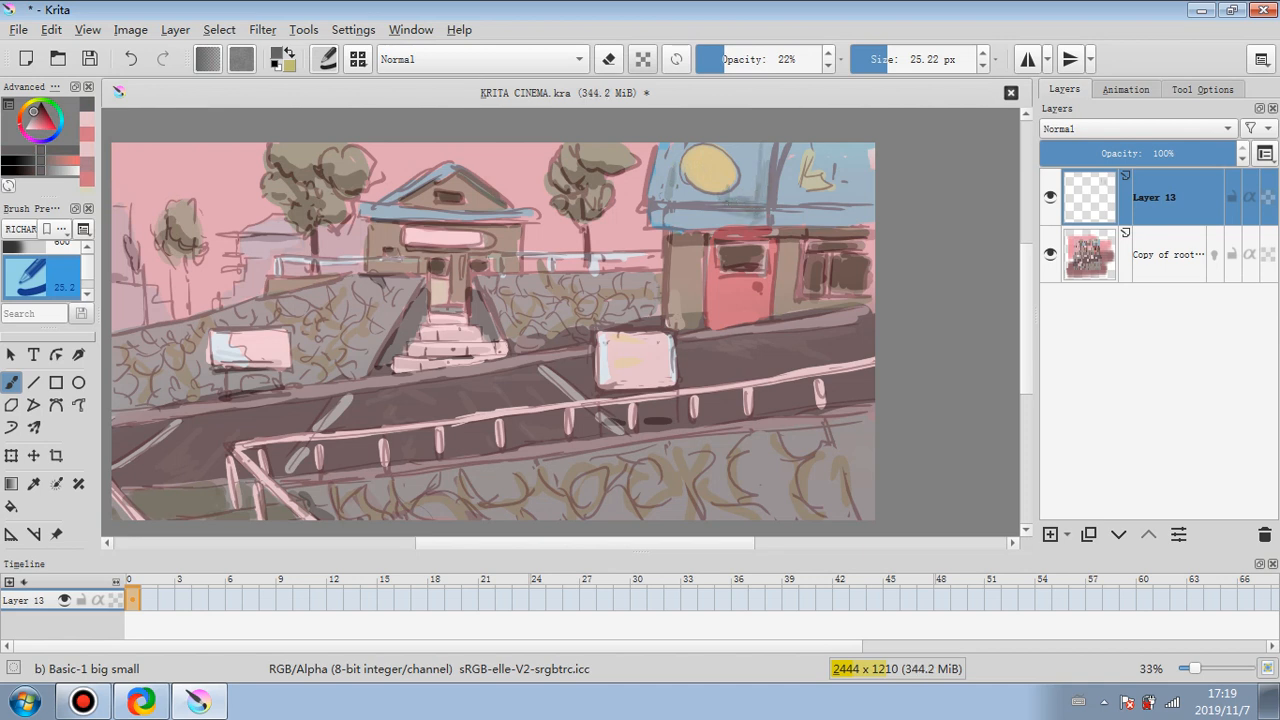
# - Shade the shop's left wall, the right section of its blue roof and the central house's left eave
pyautogui.moveTo(675, 256); pyautogui.dragTo(674, 322)
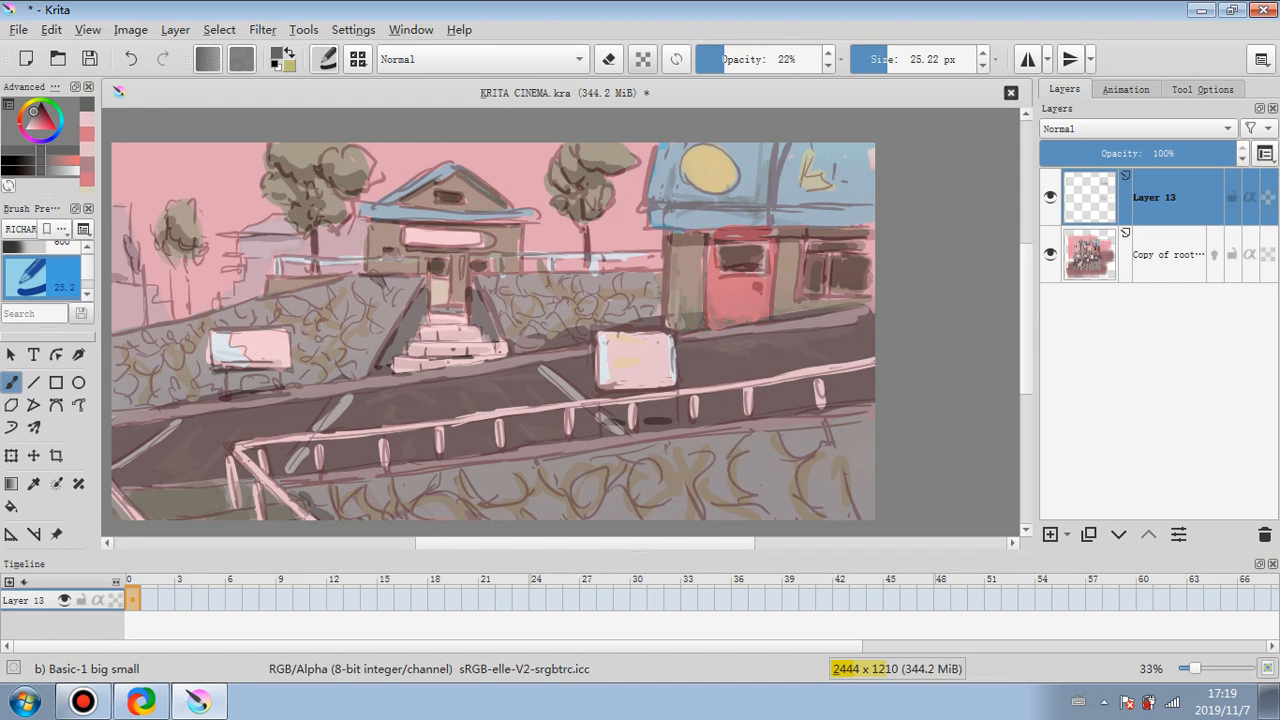
pyautogui.moveTo(781, 197)
pyautogui.mouseDown()
pyautogui.moveTo(823, 208)
pyautogui.moveTo(792, 208)
pyautogui.moveTo(858, 190)
pyautogui.mouseUp()
pyautogui.moveTo(376, 208); pyautogui.dragTo(406, 210)
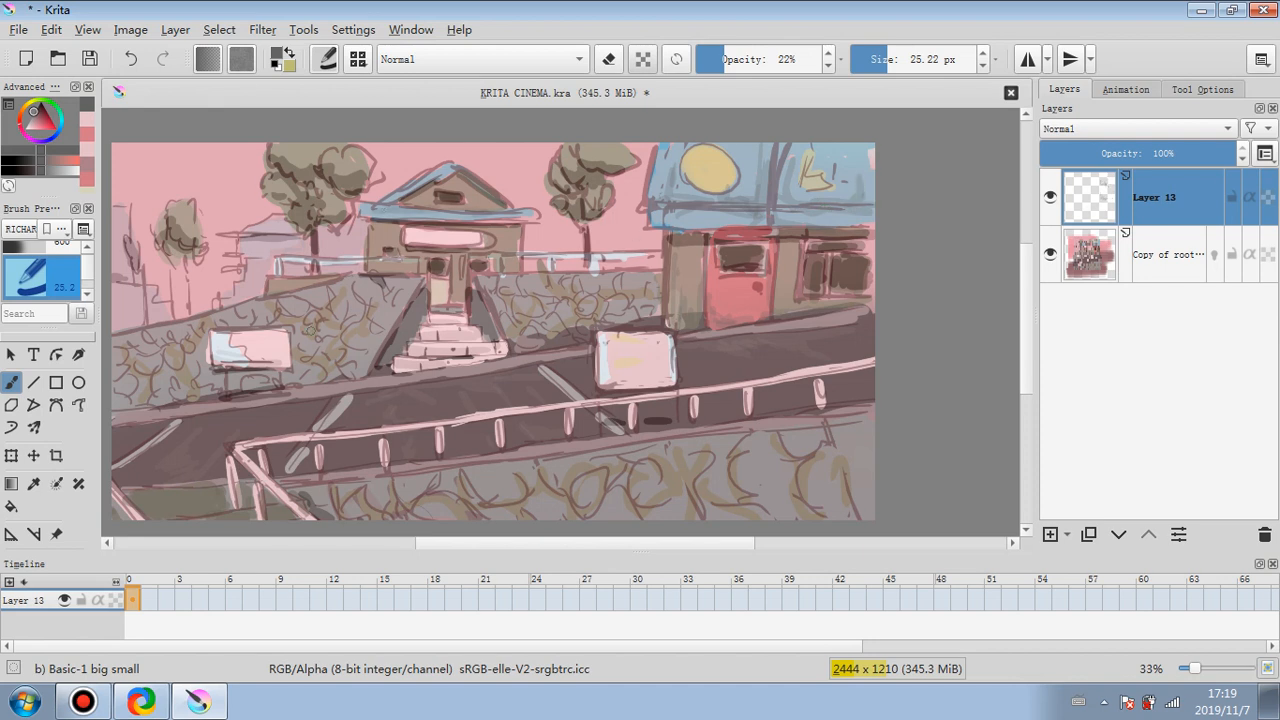
# - Merge Layer 13 with the layer below and duplicate the merged layer
pyautogui.click(726, 60)
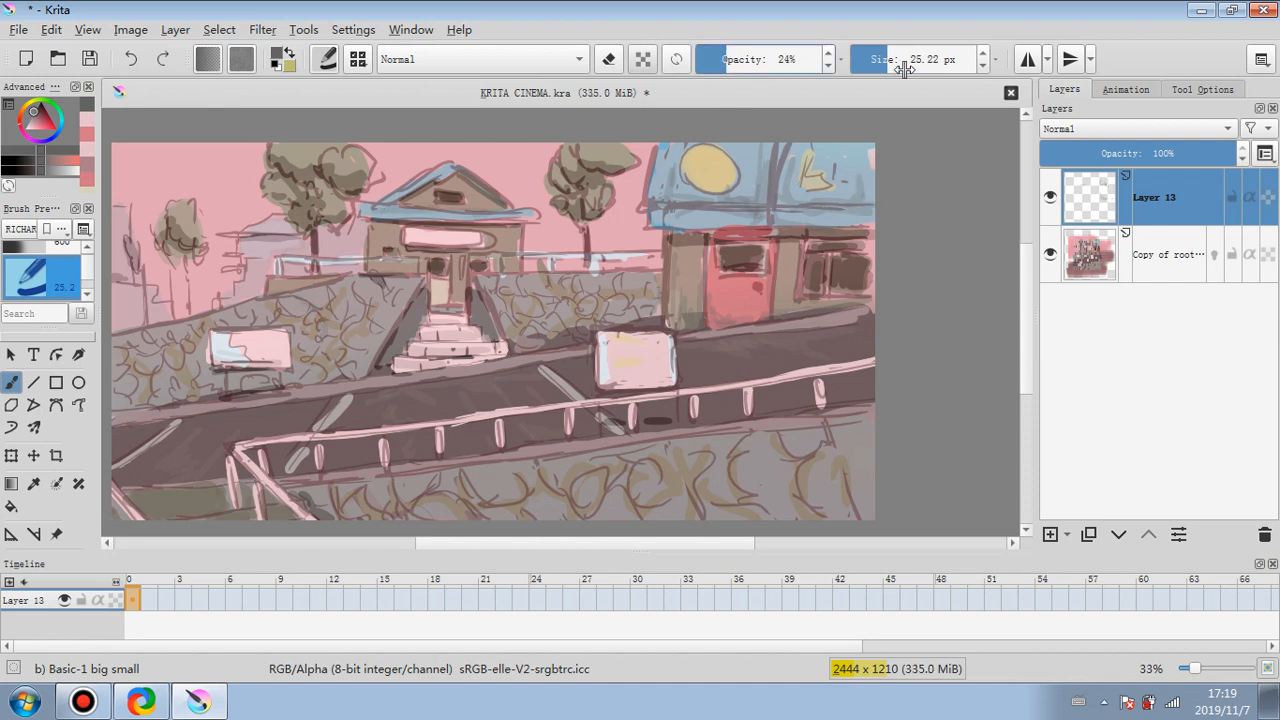
pyautogui.click(897, 63)
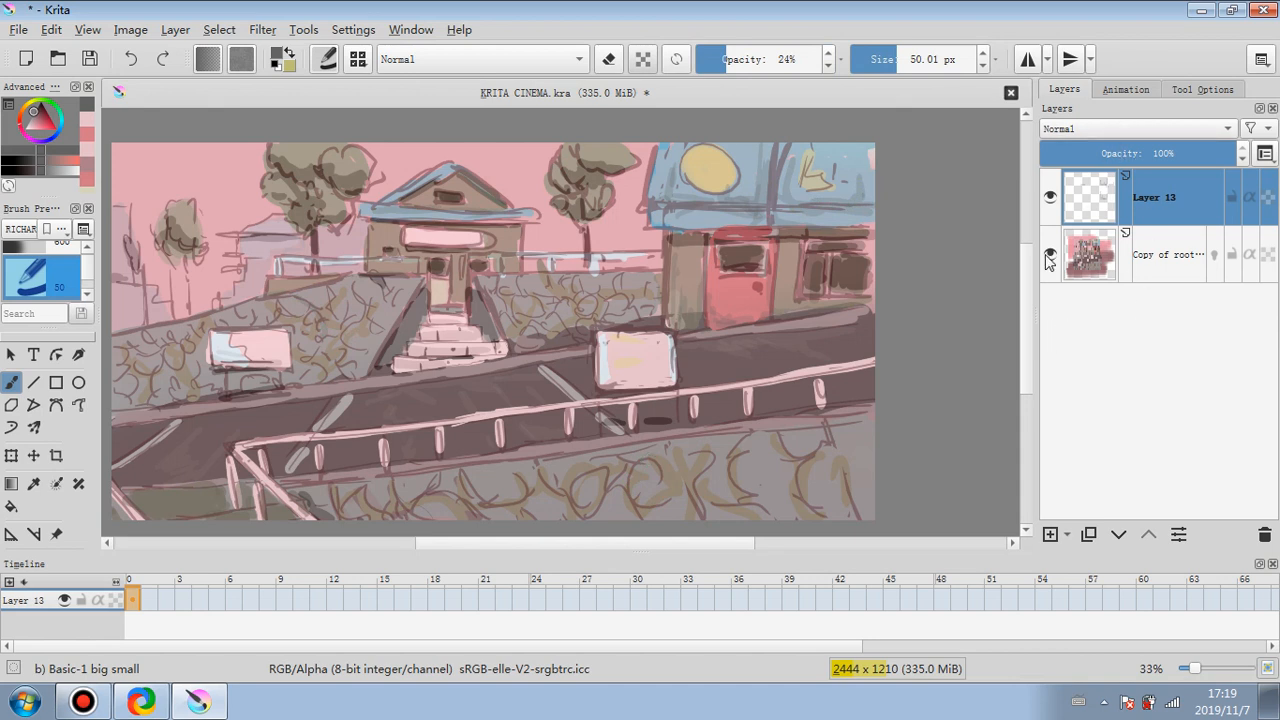
pyautogui.rightClick(1169, 193)
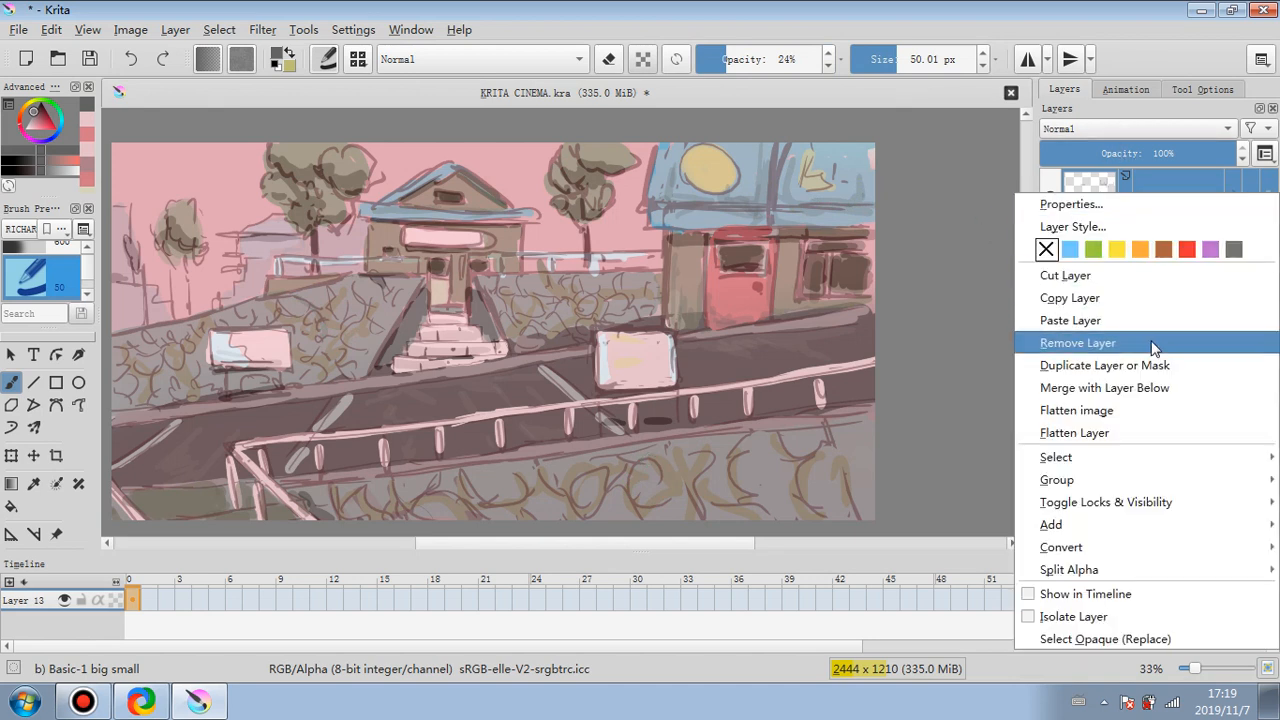
pyautogui.click(1144, 384)
pyautogui.click(1088, 533)
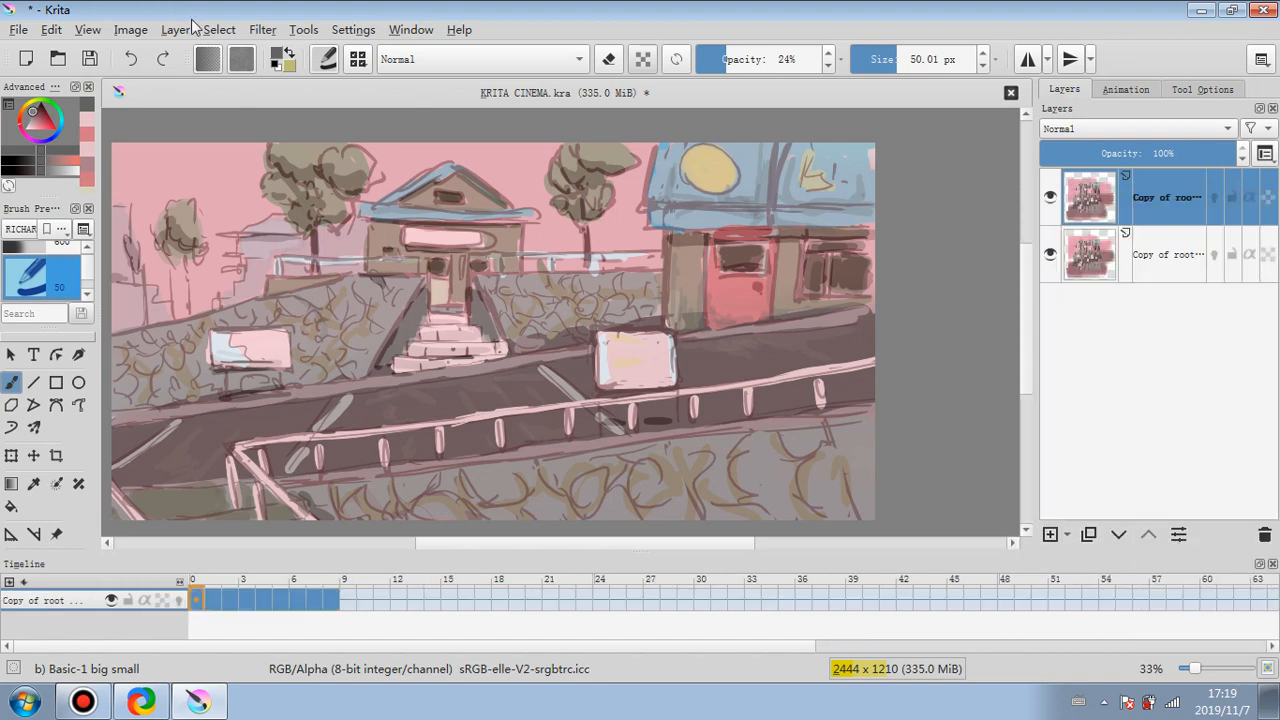
# - Darken the duplicate with Levels at a midtone value of 0.547, move it below the lighter layer, and select the lighter layer
pyautogui.click(262, 29)
pyautogui.moveTo(340, 78)
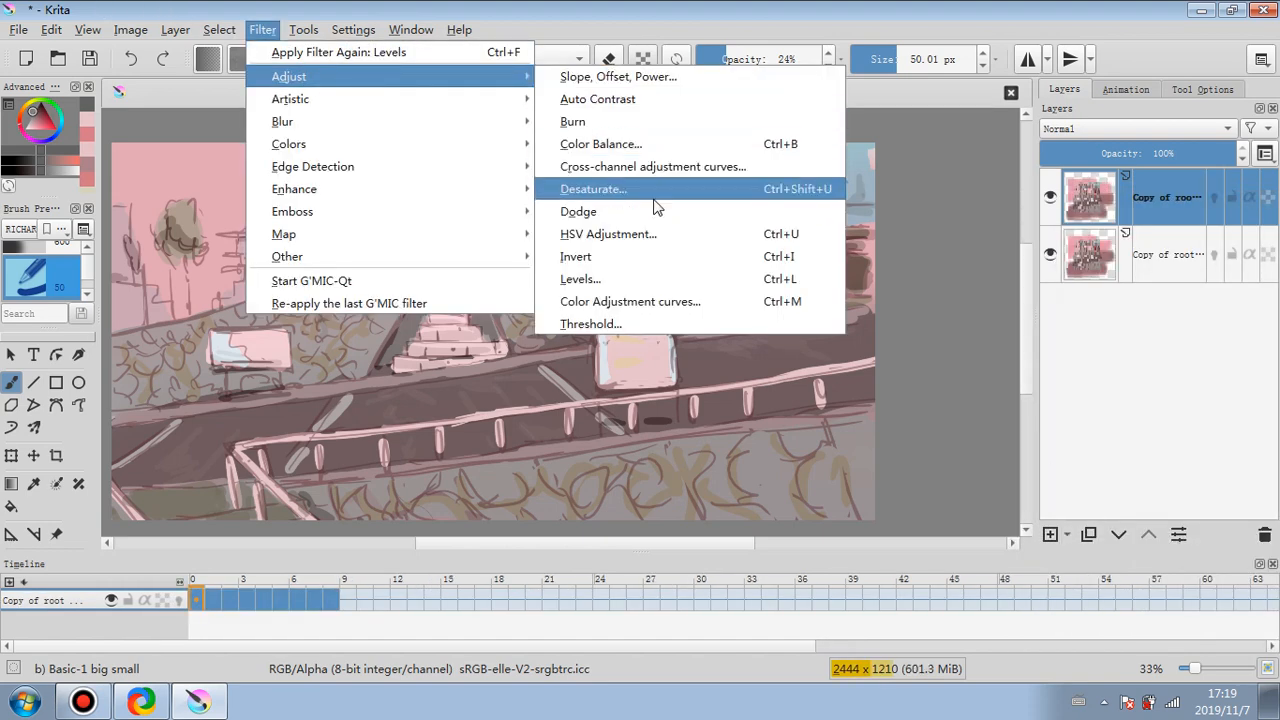
pyautogui.click(614, 279)
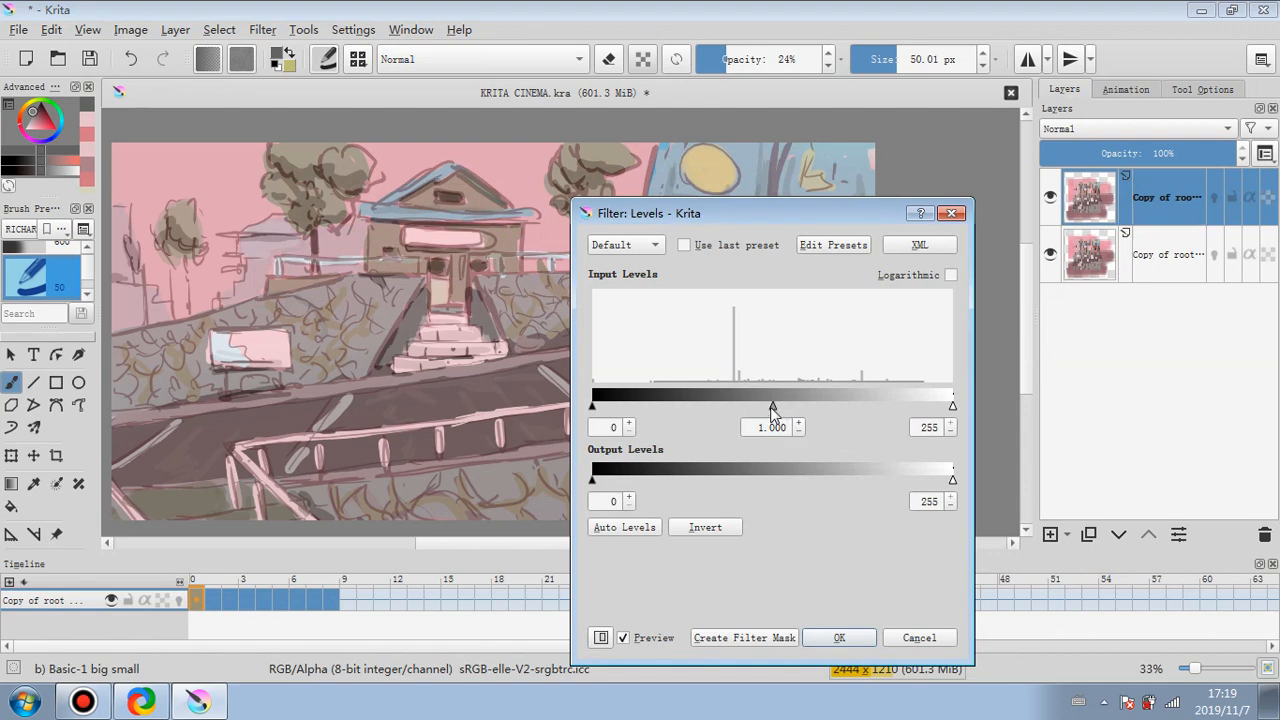
pyautogui.moveTo(773, 406); pyautogui.dragTo(820, 407)
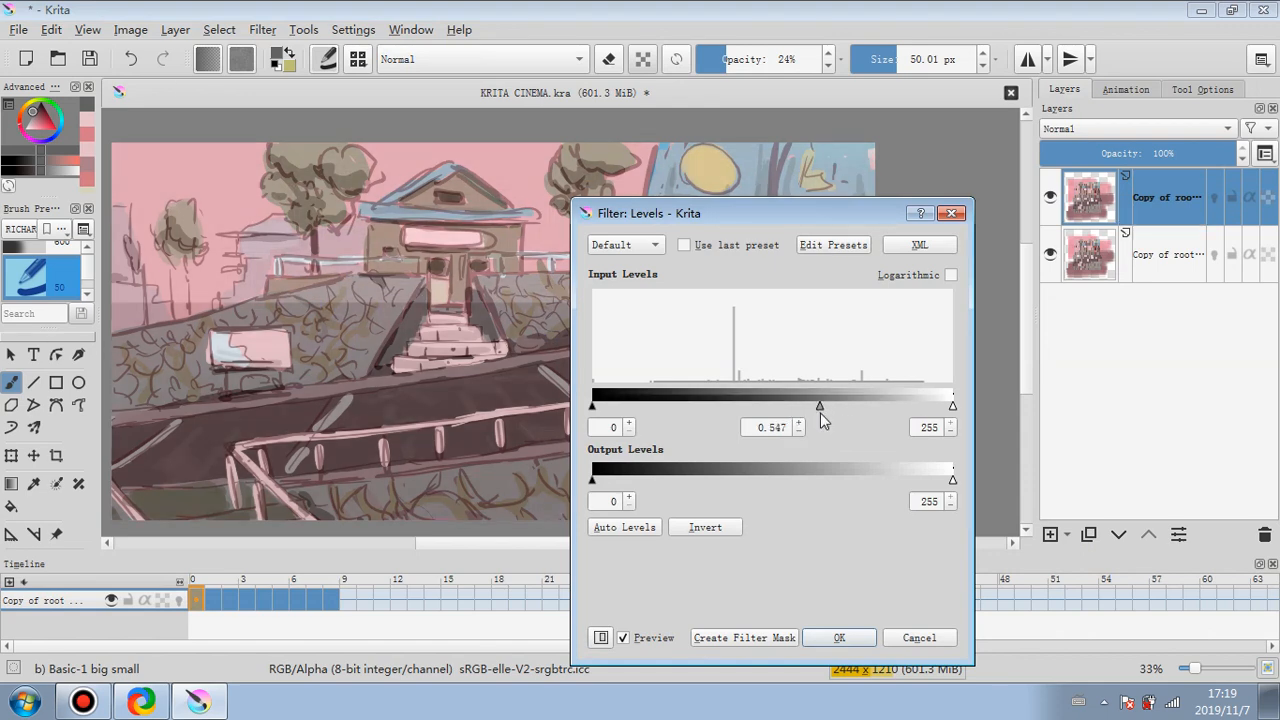
pyautogui.click(840, 638)
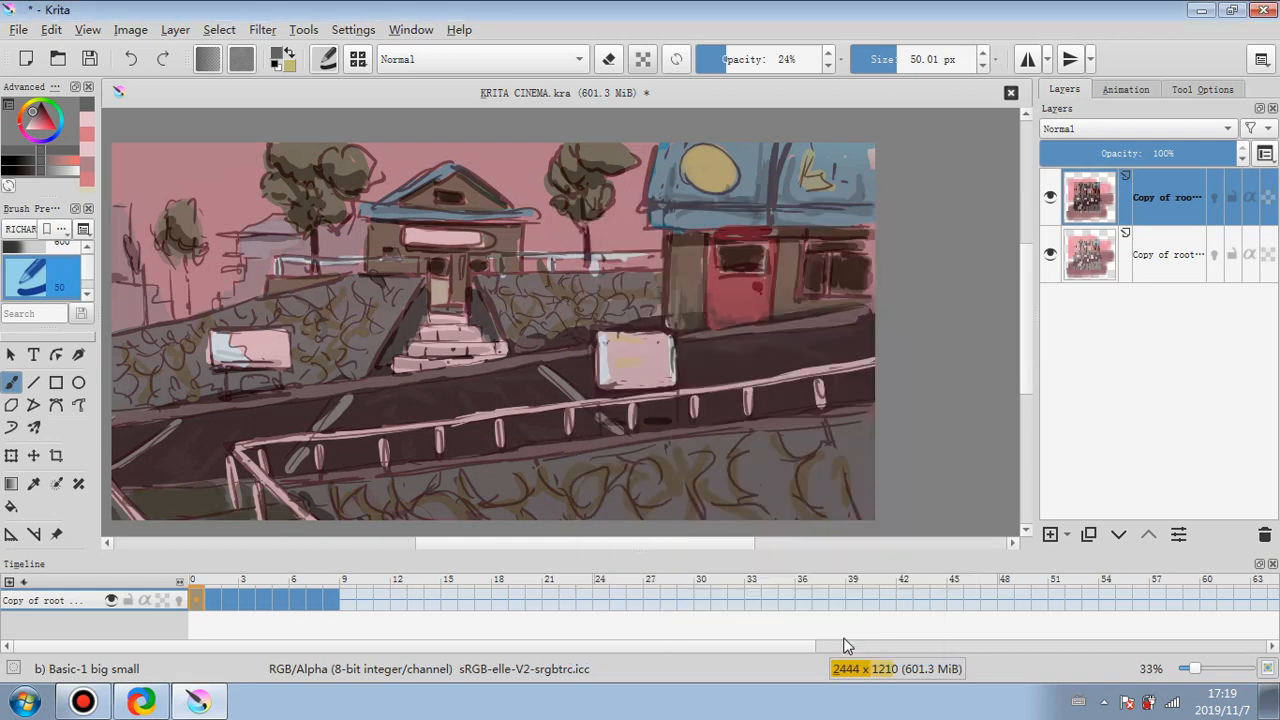
pyautogui.click(1172, 256)
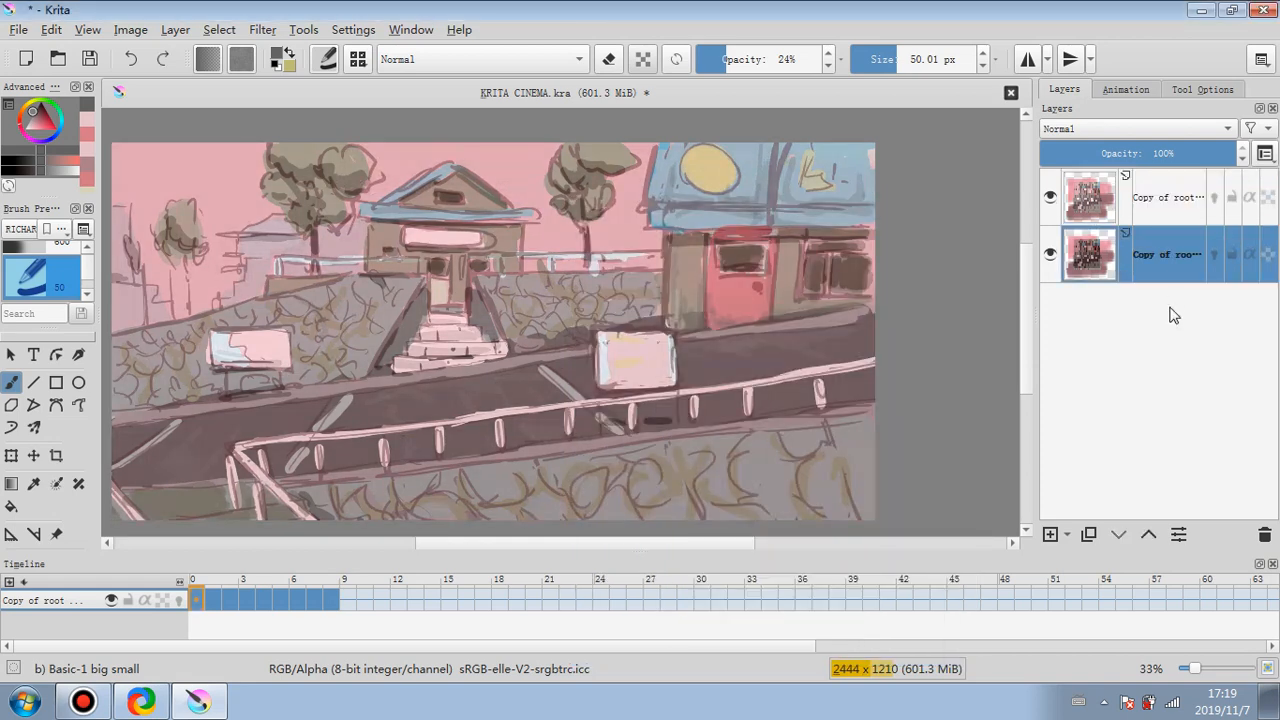
pyautogui.click(1176, 202)
# - Shade the lower edge and right end of the foreground stone wall with the brush at 15% opacity and 70.72 px
pyautogui.click(714, 60)
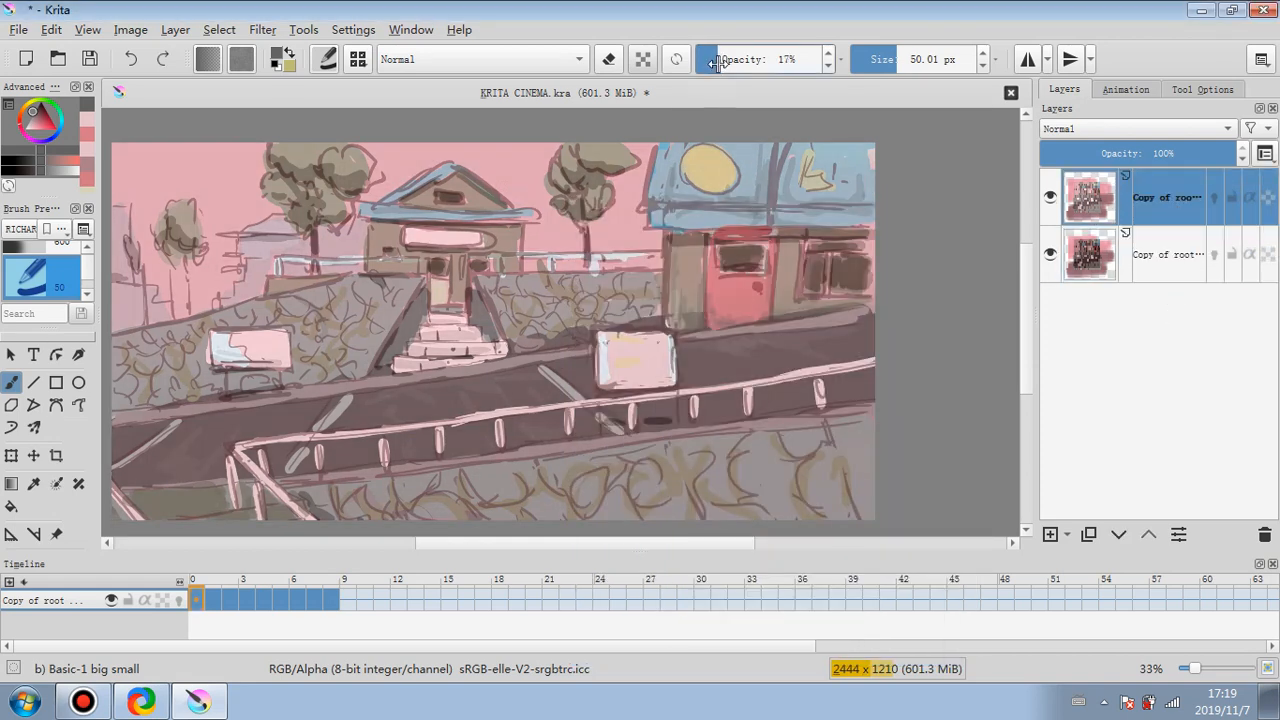
pyautogui.click(902, 63)
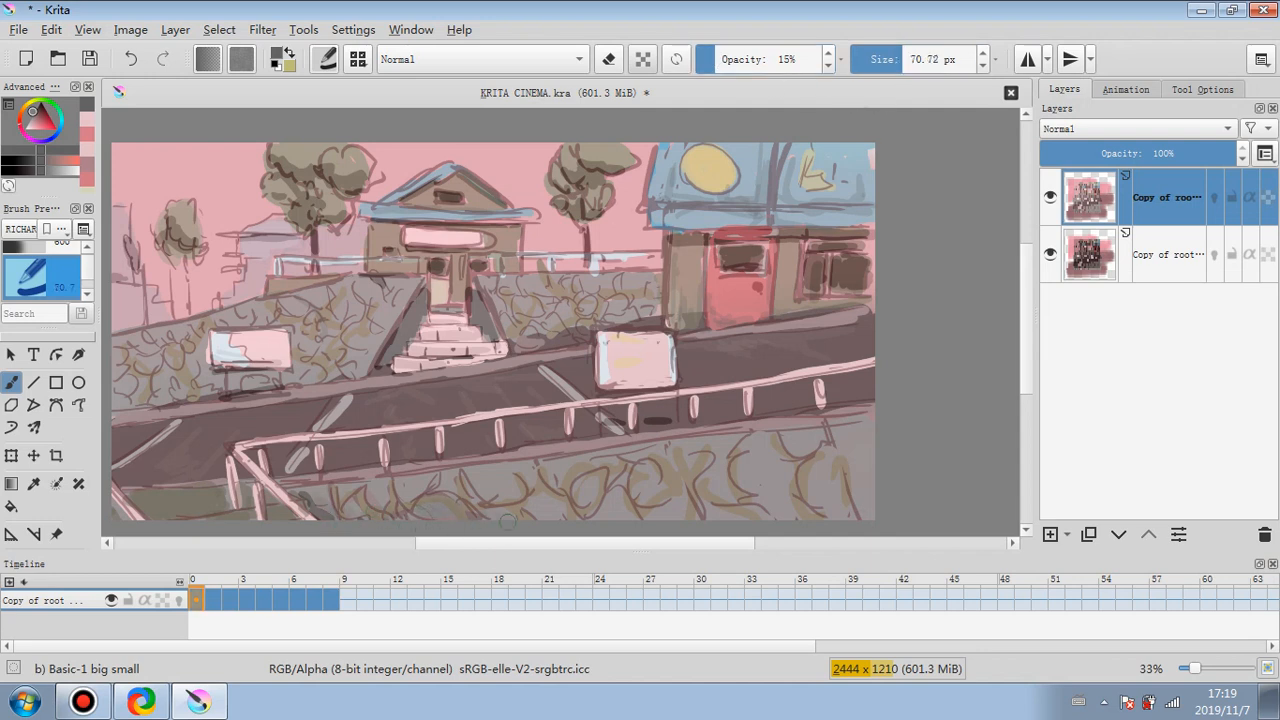
pyautogui.moveTo(604, 521); pyautogui.dragTo(680, 518)
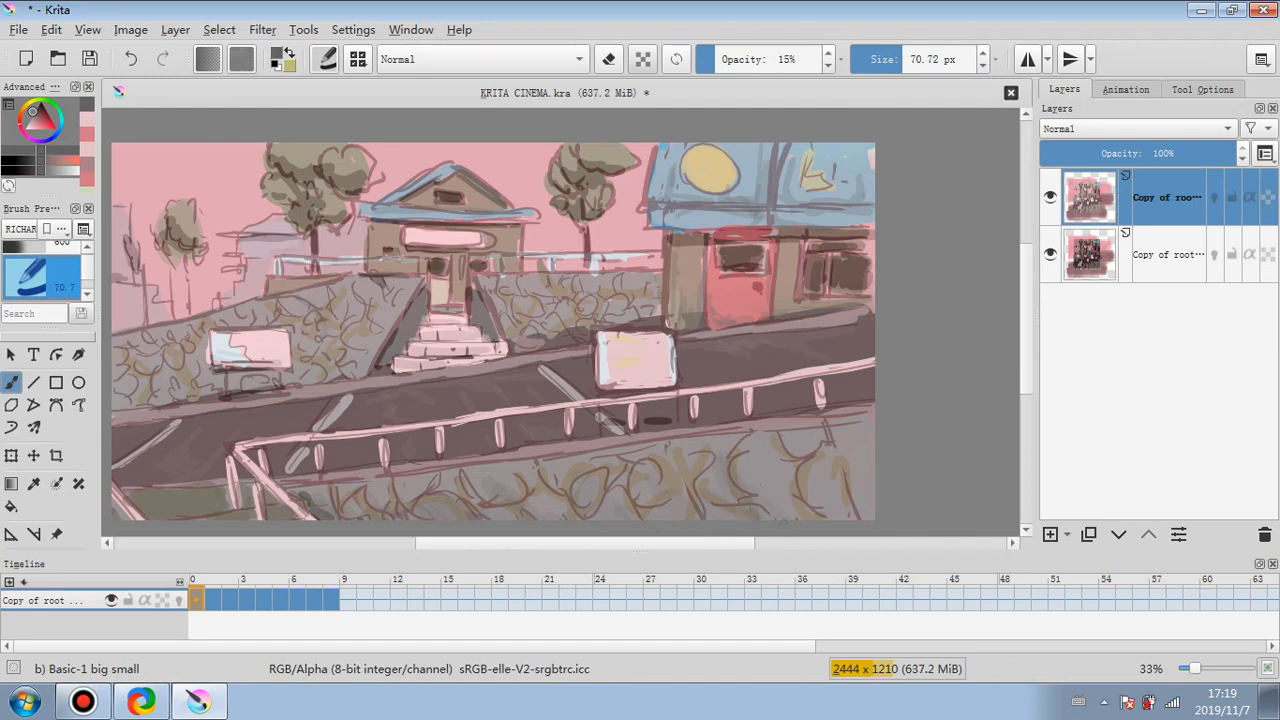
pyautogui.moveTo(866, 478); pyautogui.dragTo(864, 516)
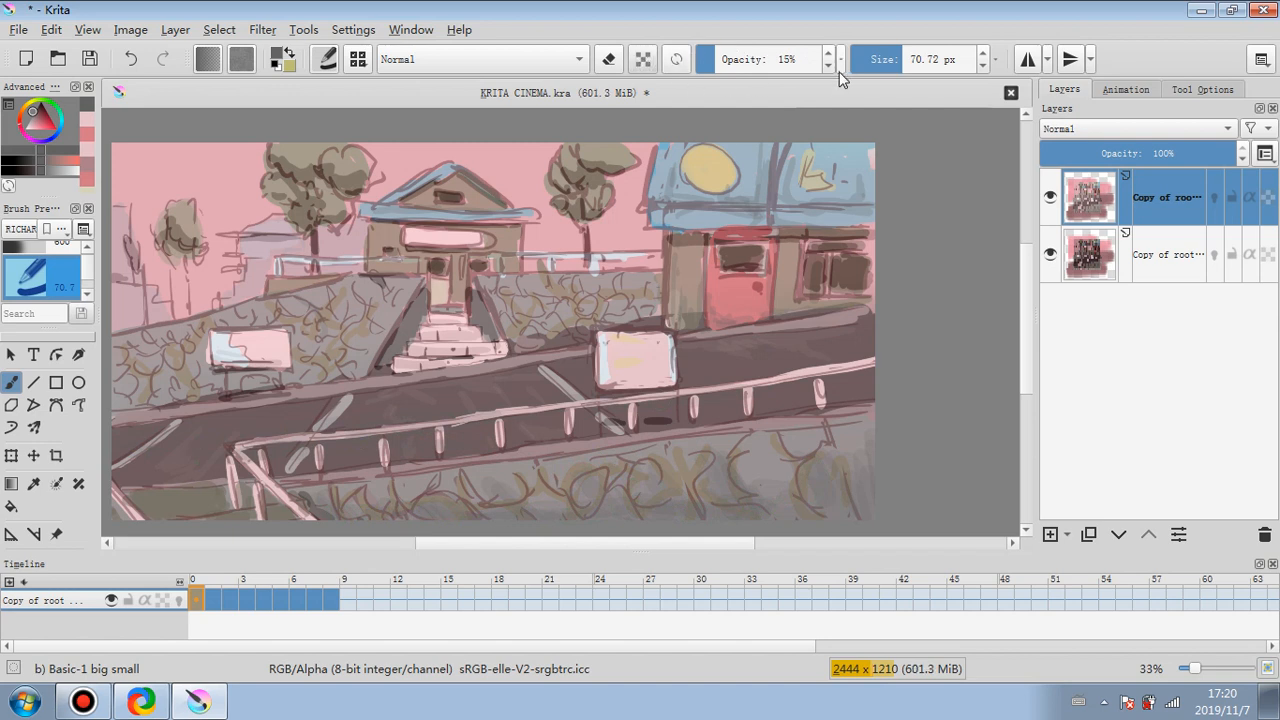
# - Erase softly along the foreground stone wall's lower edge at 10% opacity and 194.05 px, then set 20% and 106.29 px for more shading
pyautogui.click(608, 59)
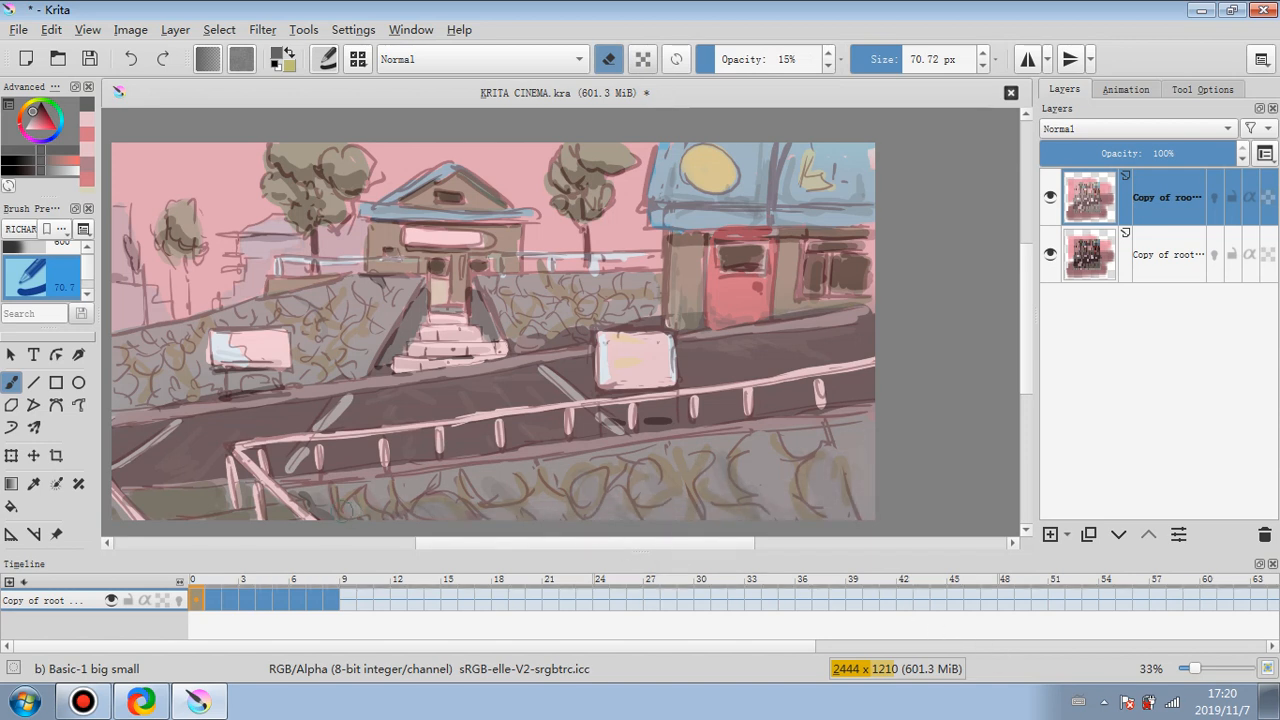
pyautogui.click(709, 65)
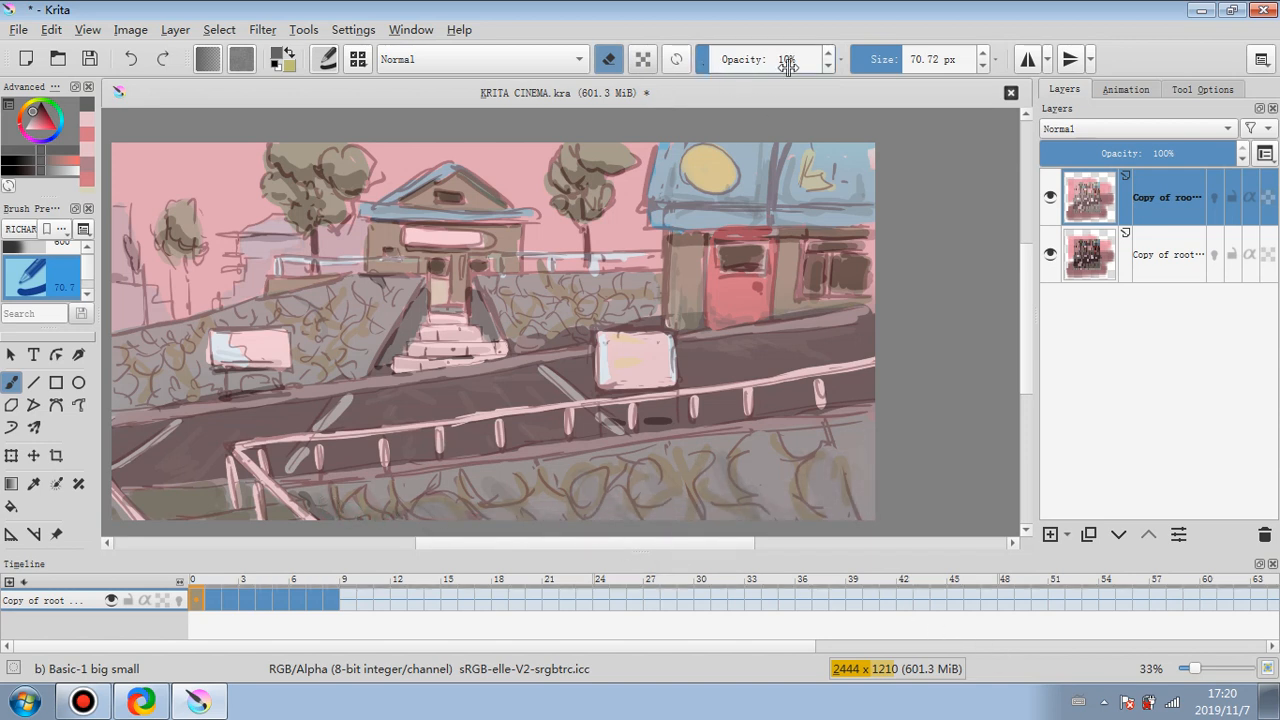
pyautogui.click(924, 60)
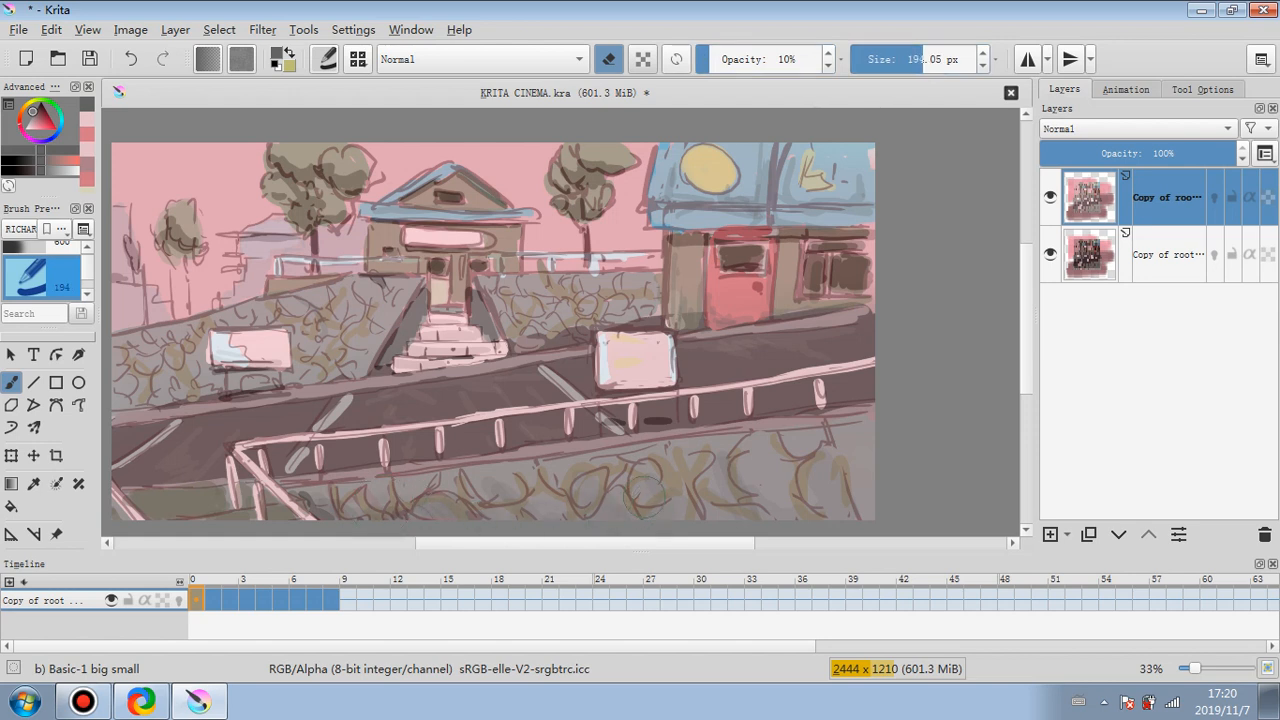
pyautogui.moveTo(765, 505)
pyautogui.mouseDown()
pyautogui.moveTo(803, 502)
pyautogui.moveTo(812, 483)
pyautogui.moveTo(855, 505)
pyautogui.moveTo(860, 493)
pyautogui.moveTo(812, 510)
pyautogui.mouseUp()
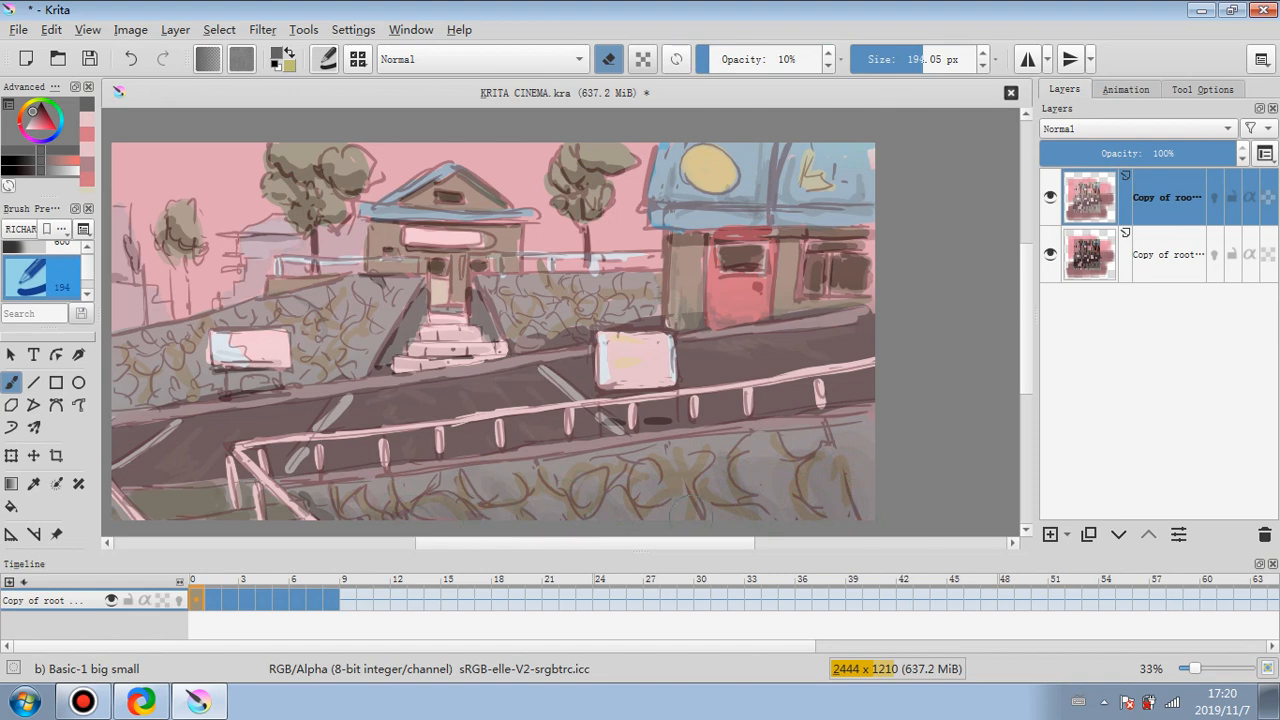
pyautogui.click(721, 68)
pyautogui.click(909, 68)
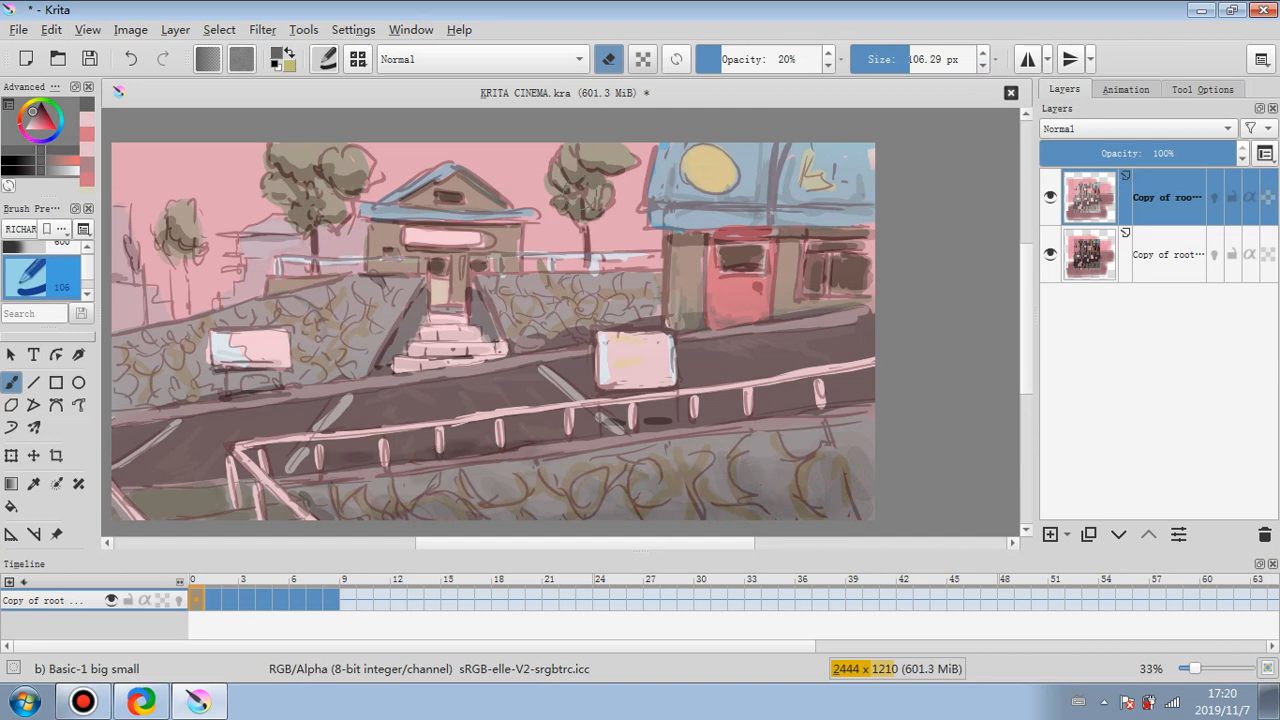
# - Erase shading into the foreground signboard at 11% opacity, and around the stone wall signboard at 21% opacity with a 33.80 px eraser
pyautogui.click(709, 60)
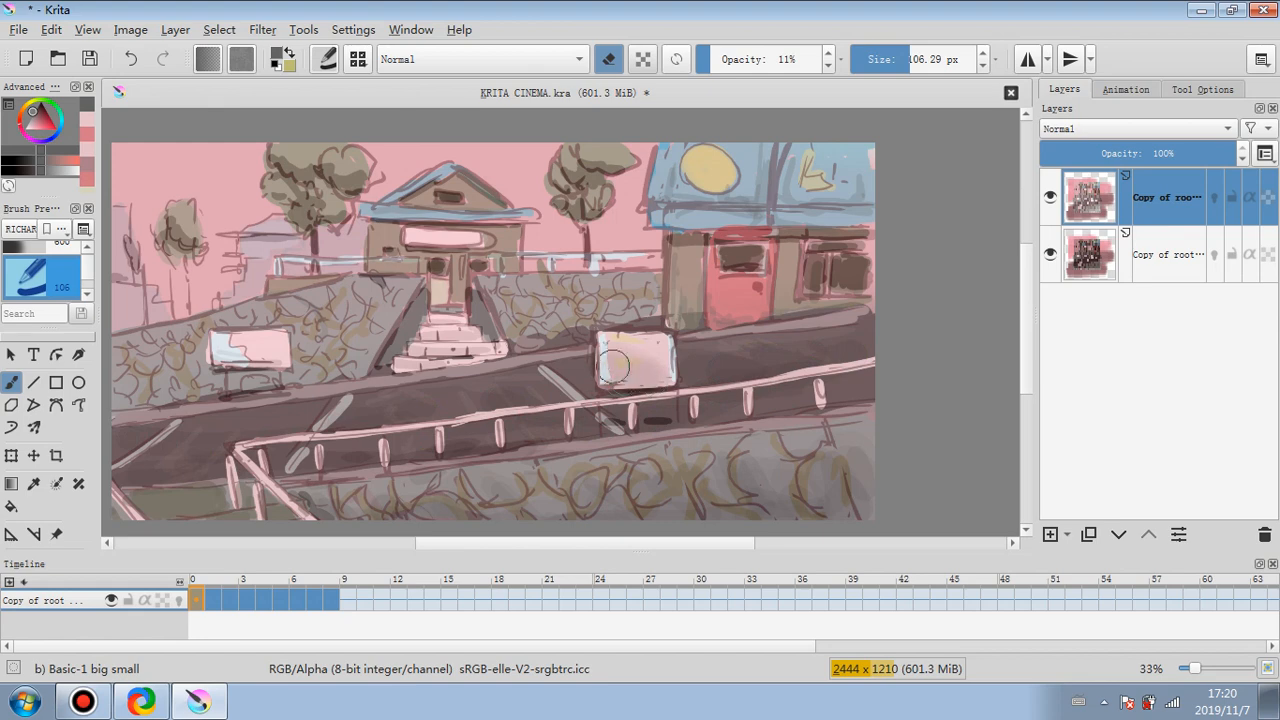
pyautogui.moveTo(604, 358); pyautogui.dragTo(662, 379)
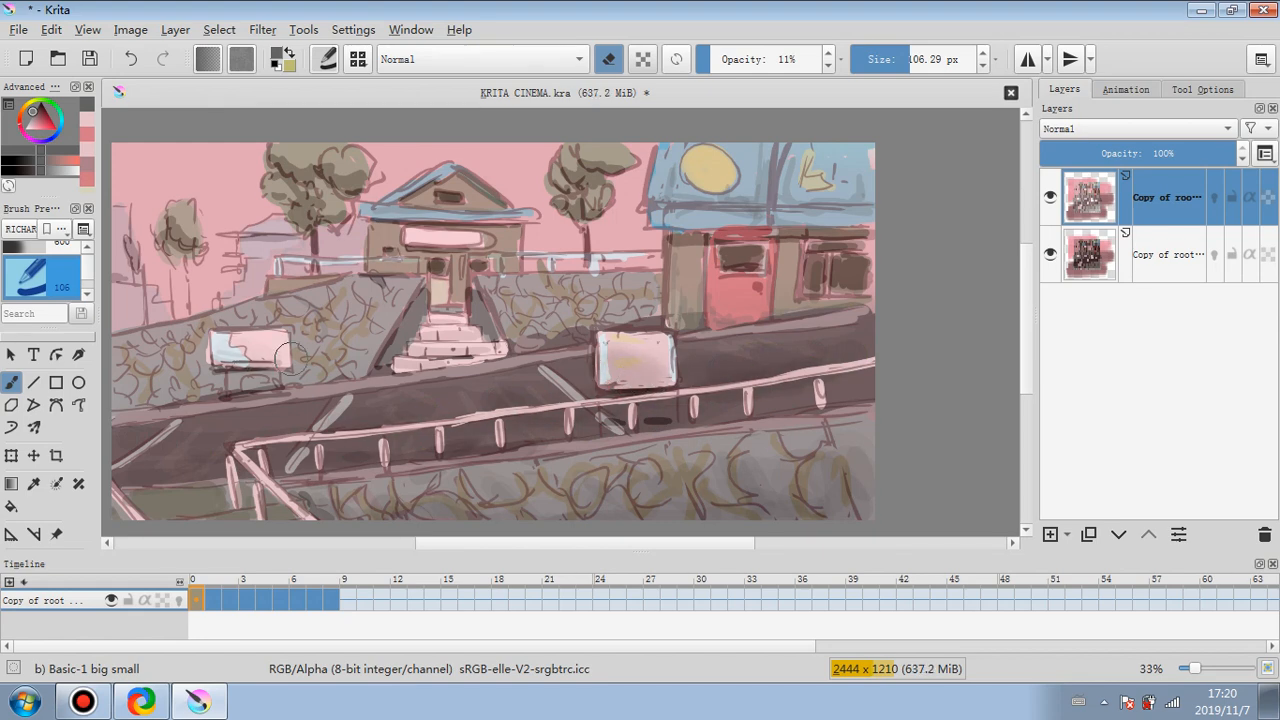
pyautogui.click(723, 59)
pyautogui.moveTo(916, 63); pyautogui.dragTo(890, 62)
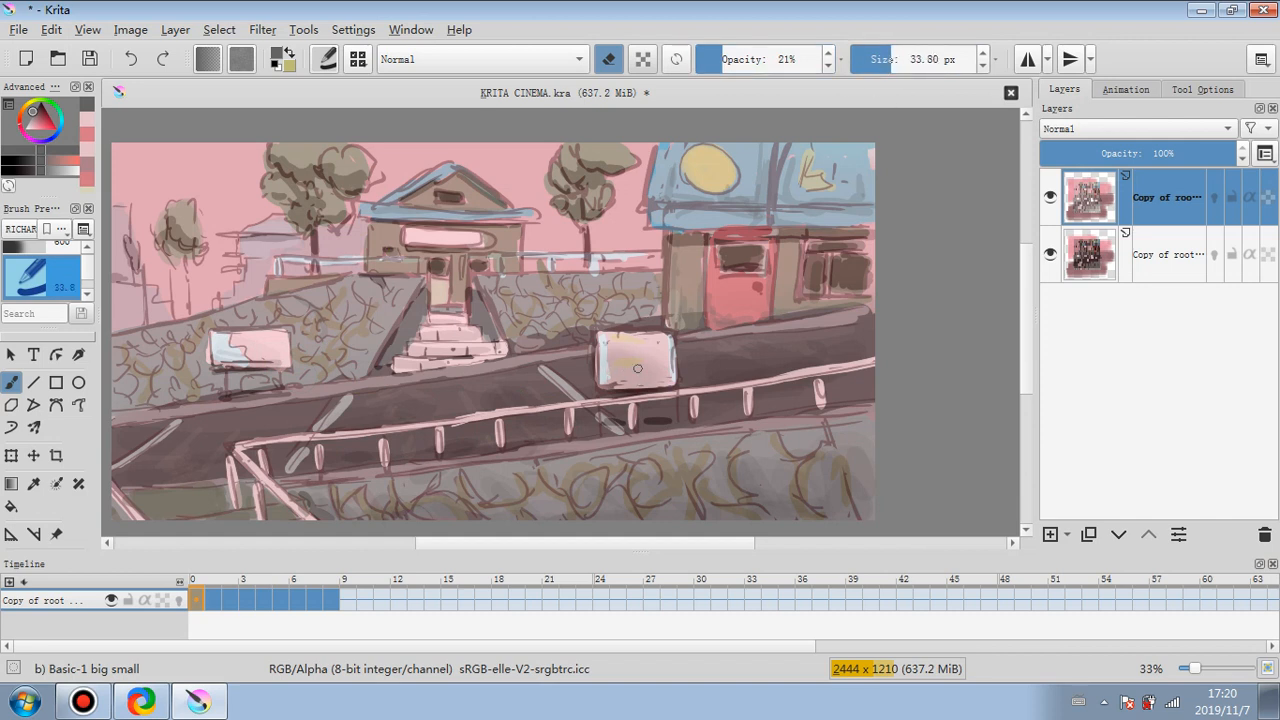
pyautogui.moveTo(240, 406); pyautogui.dragTo(350, 384)
pyautogui.moveTo(222, 346); pyautogui.dragTo(204, 367)
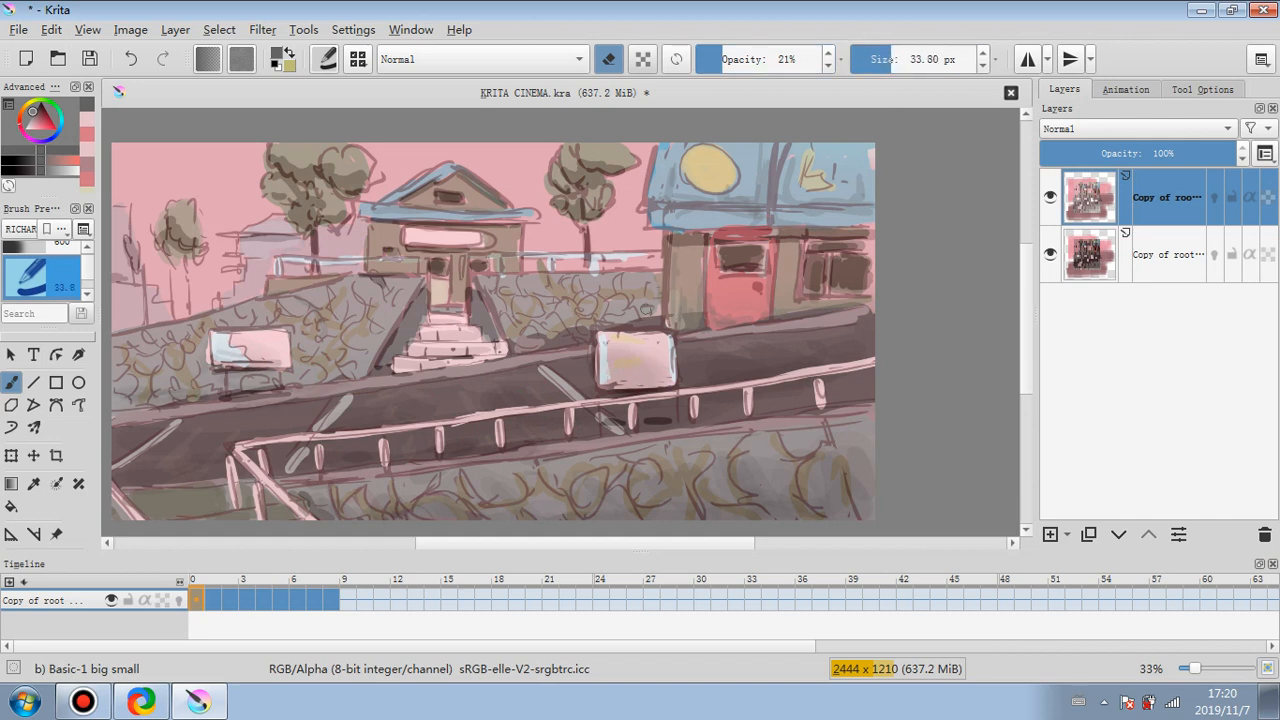
# - Erase soft shading across the base of the shop's red door and adjoining wall at 13% opacity and 66.94 px
pyautogui.moveTo(729, 58); pyautogui.dragTo(714, 58)
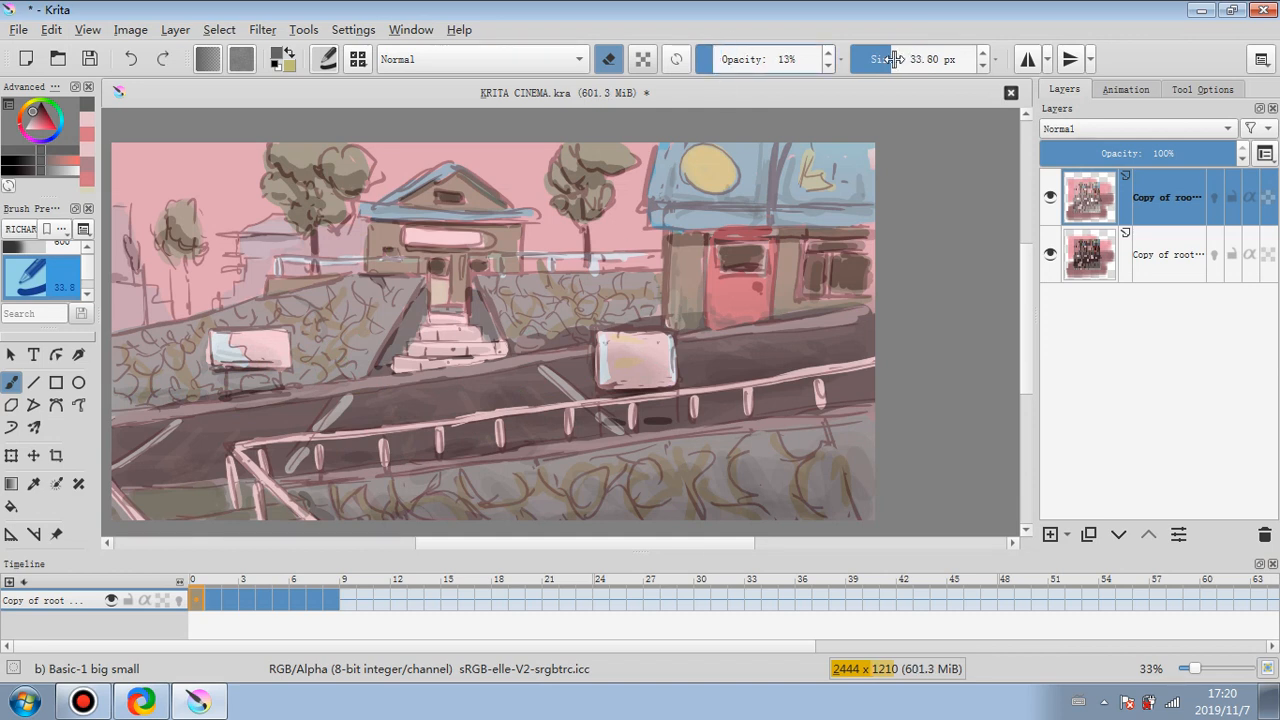
pyautogui.moveTo(895, 60); pyautogui.dragTo(918, 60)
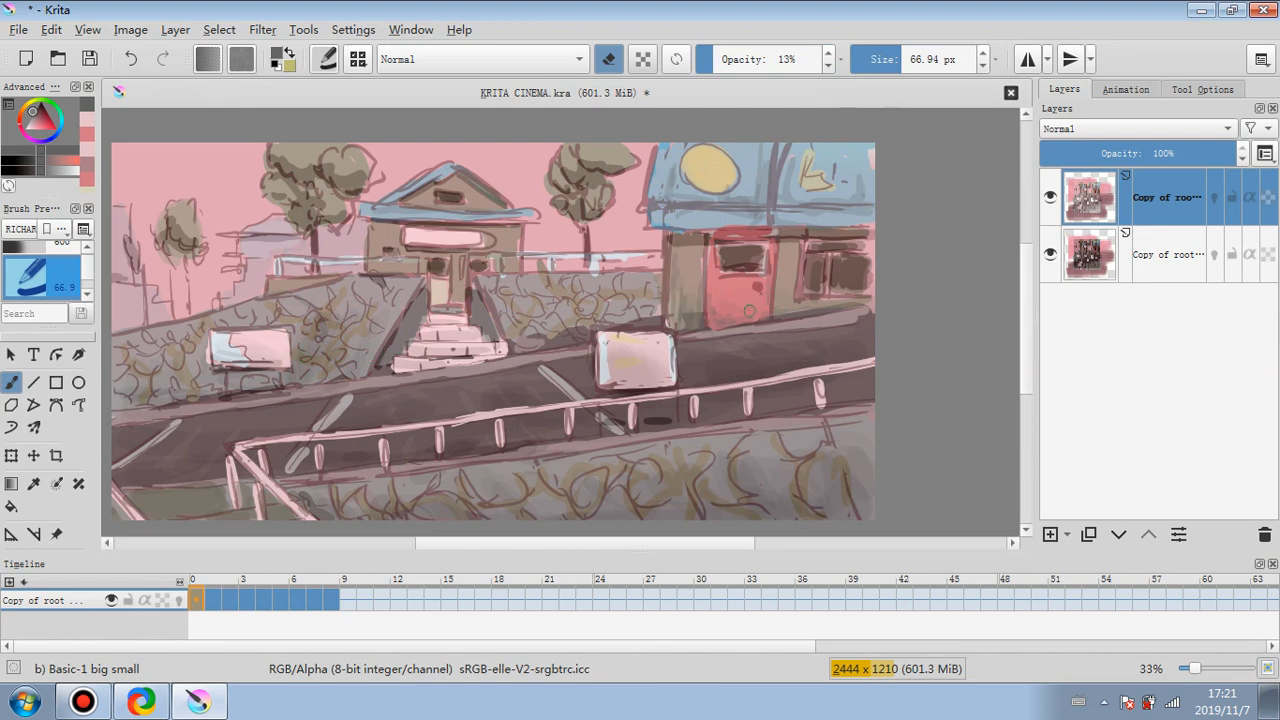
pyautogui.moveTo(749, 311); pyautogui.dragTo(787, 310)
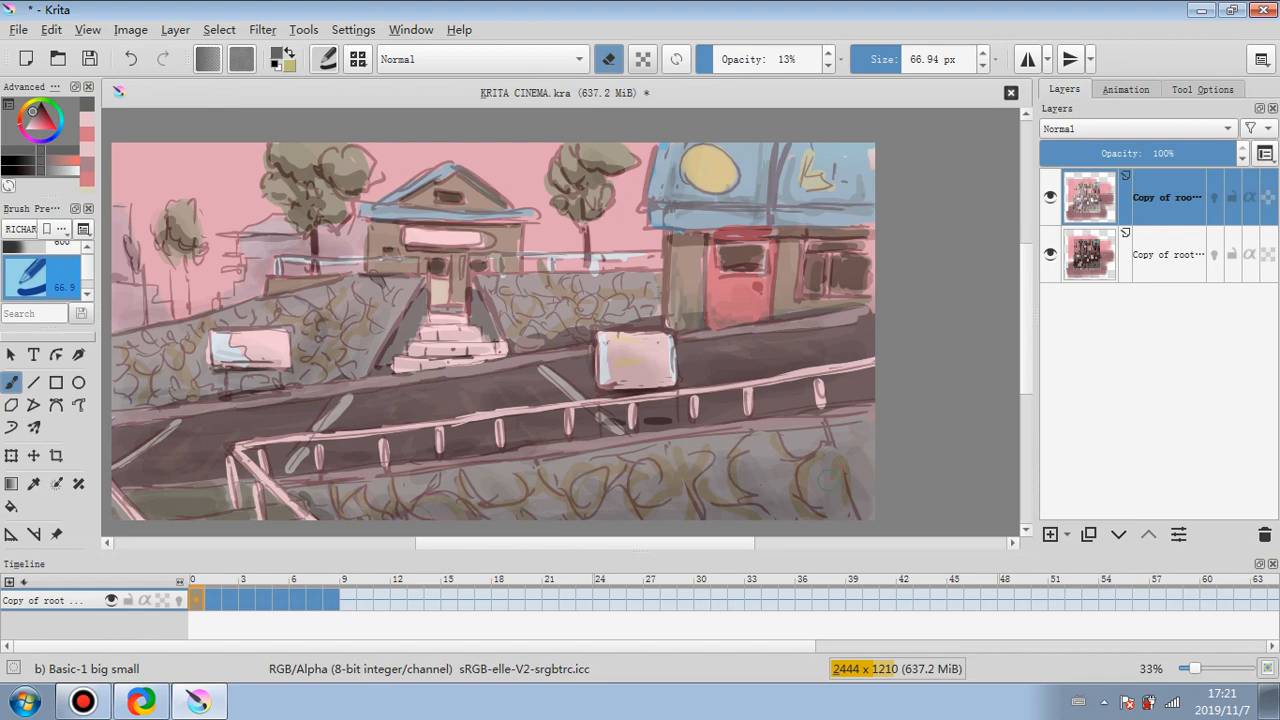
# - Darken the lower layer copy with a Levels adjustment, setting the input midtone to 0.783
pyautogui.click(1143, 258)
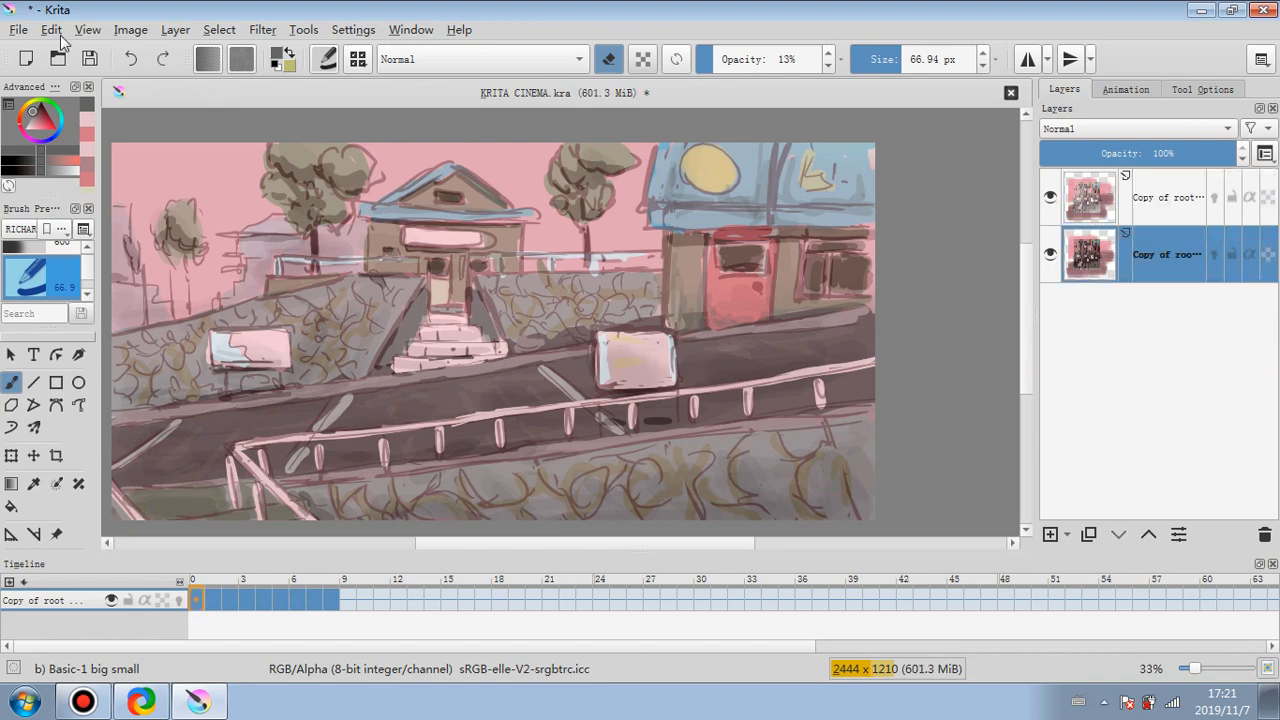
pyautogui.click(265, 30)
pyautogui.moveTo(474, 77)
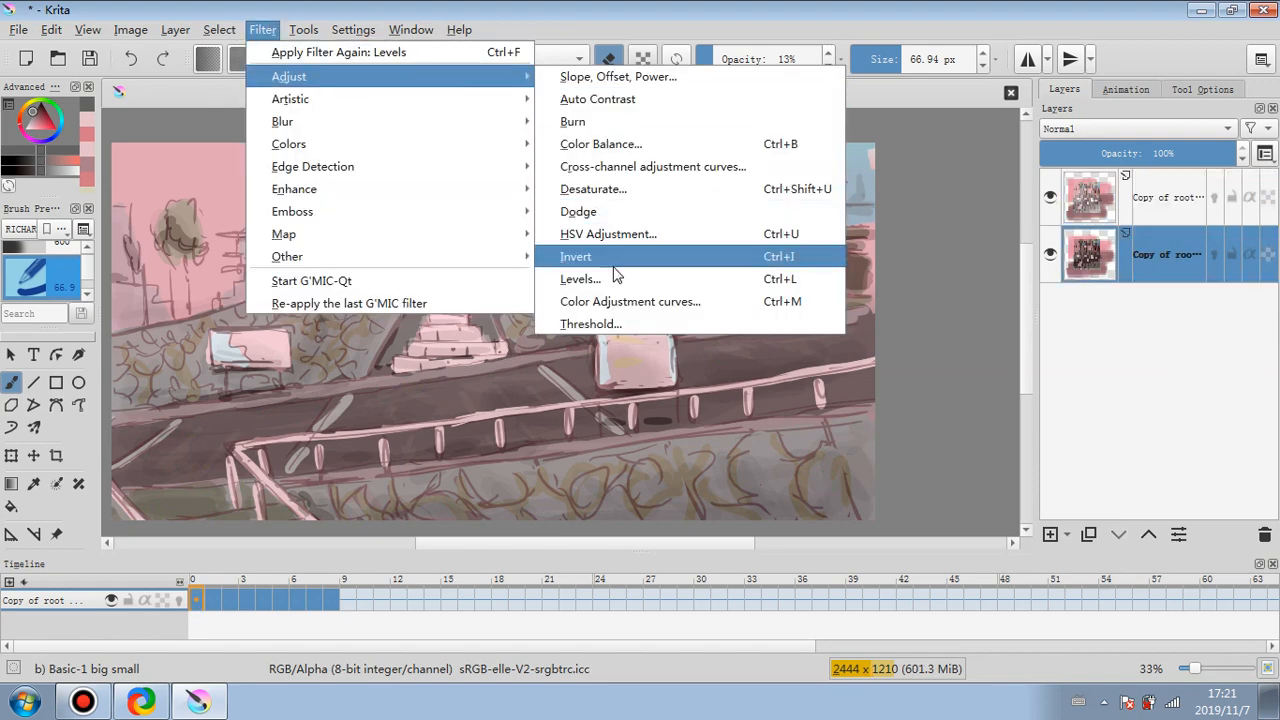
pyautogui.click(620, 279)
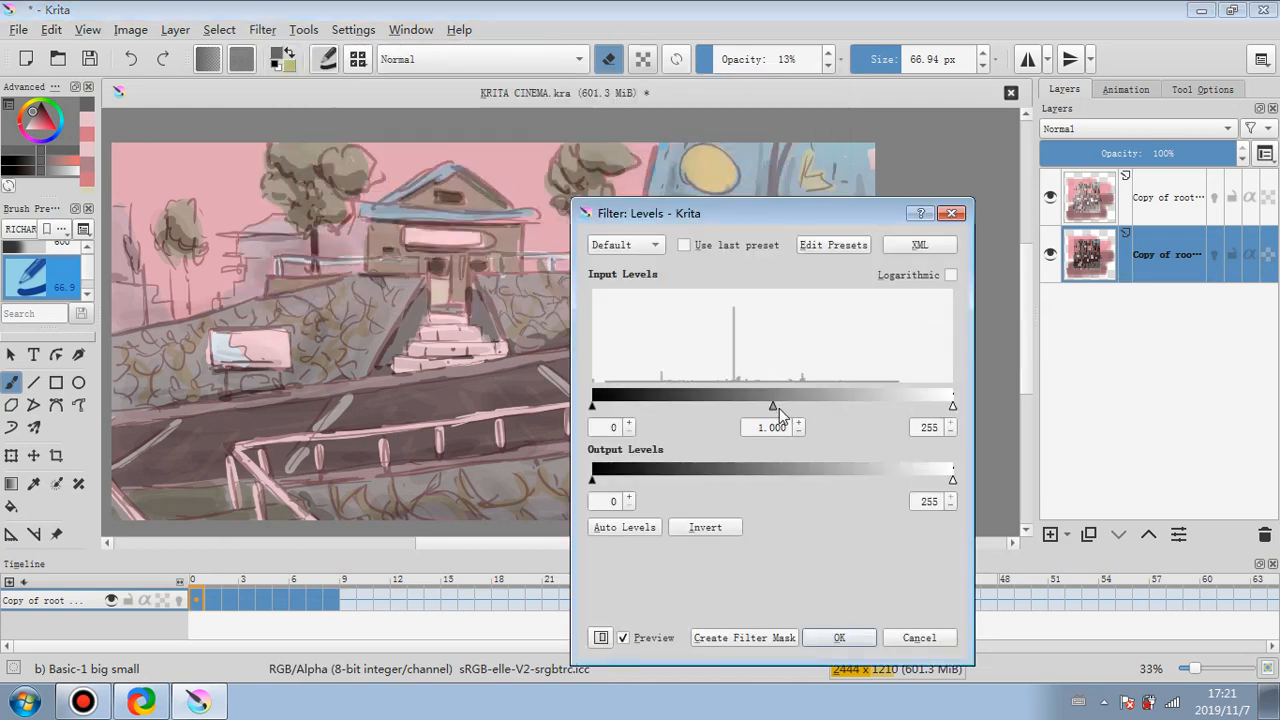
pyautogui.moveTo(779, 408)
pyautogui.mouseDown()
pyautogui.moveTo(816, 410)
pyautogui.moveTo(792, 412)
pyautogui.mouseUp()
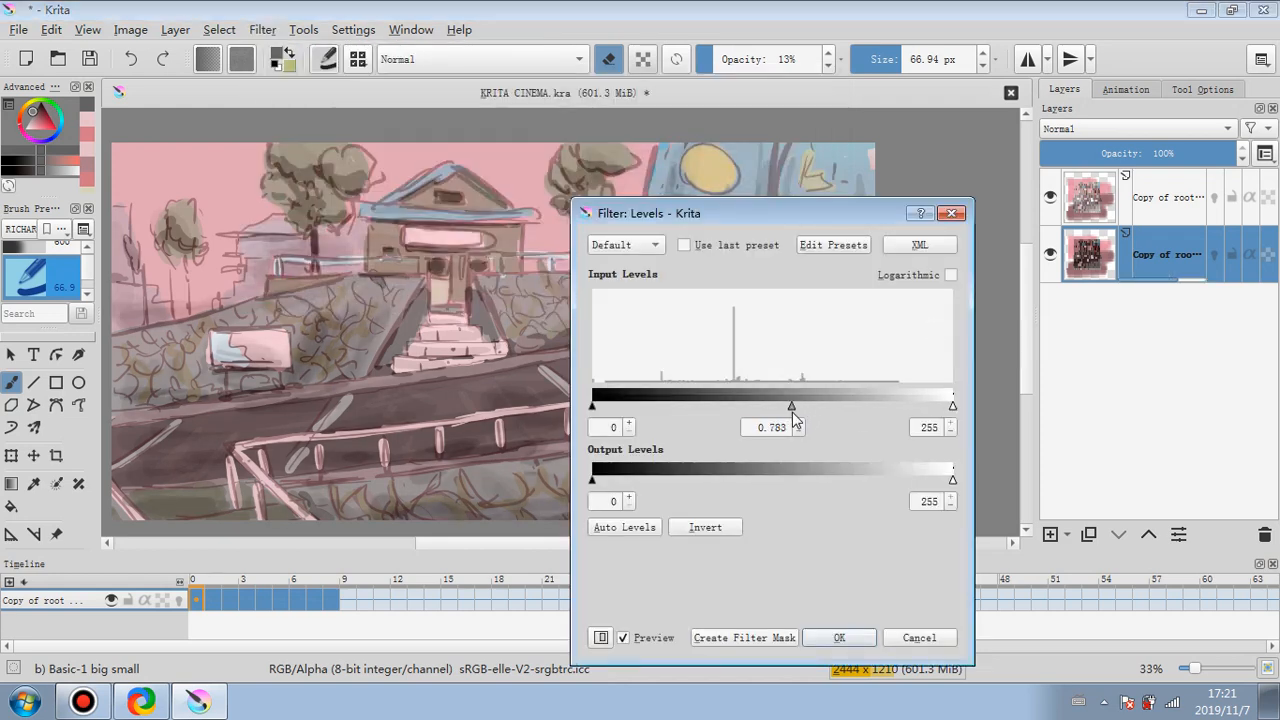
pyautogui.click(836, 637)
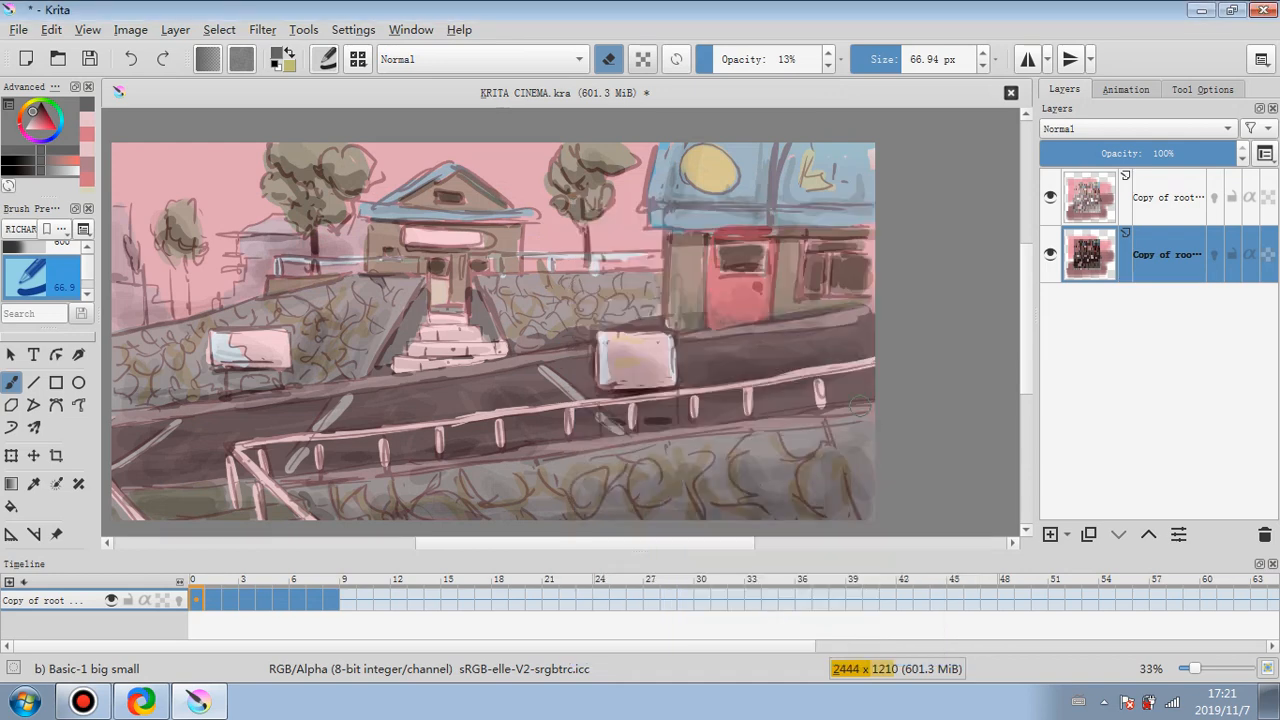
# - Flatten the image into a single layer and switch the brush from erasing back to painting
pyautogui.rightClick(1189, 221)
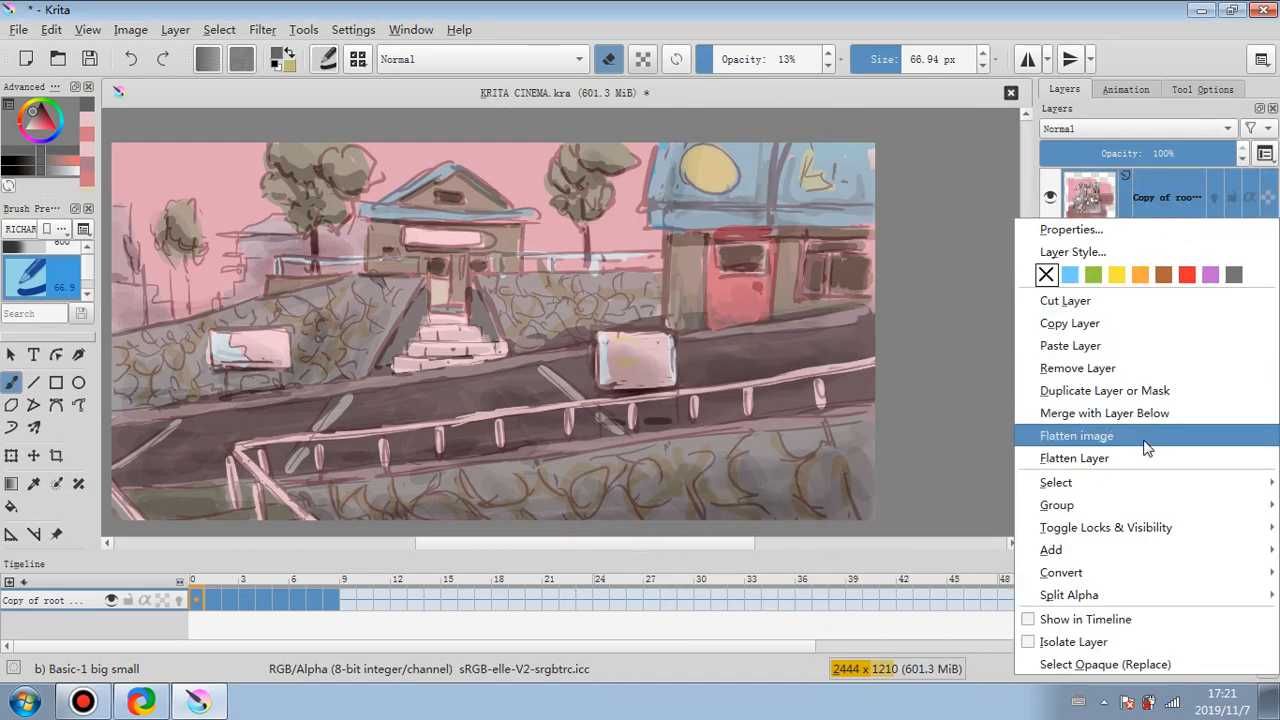
pyautogui.press('Escape')
pyautogui.hotkey('ctrl', 'e')
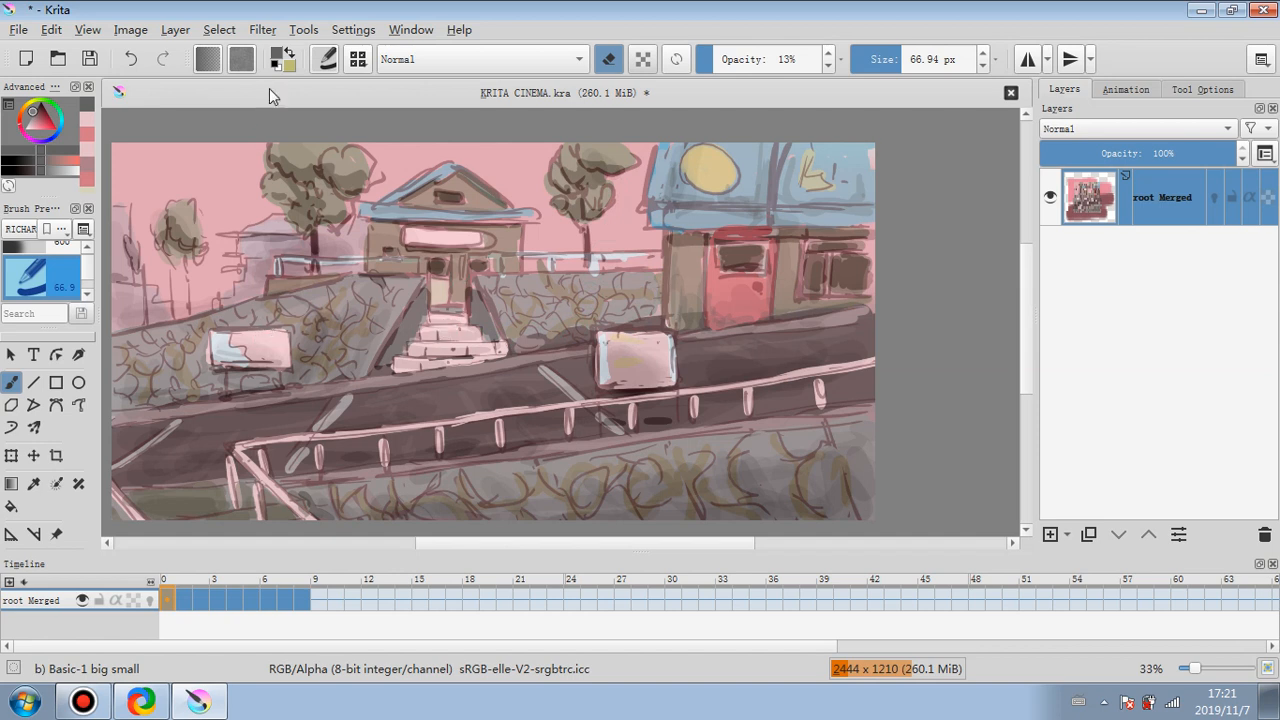
pyautogui.click(608, 61)
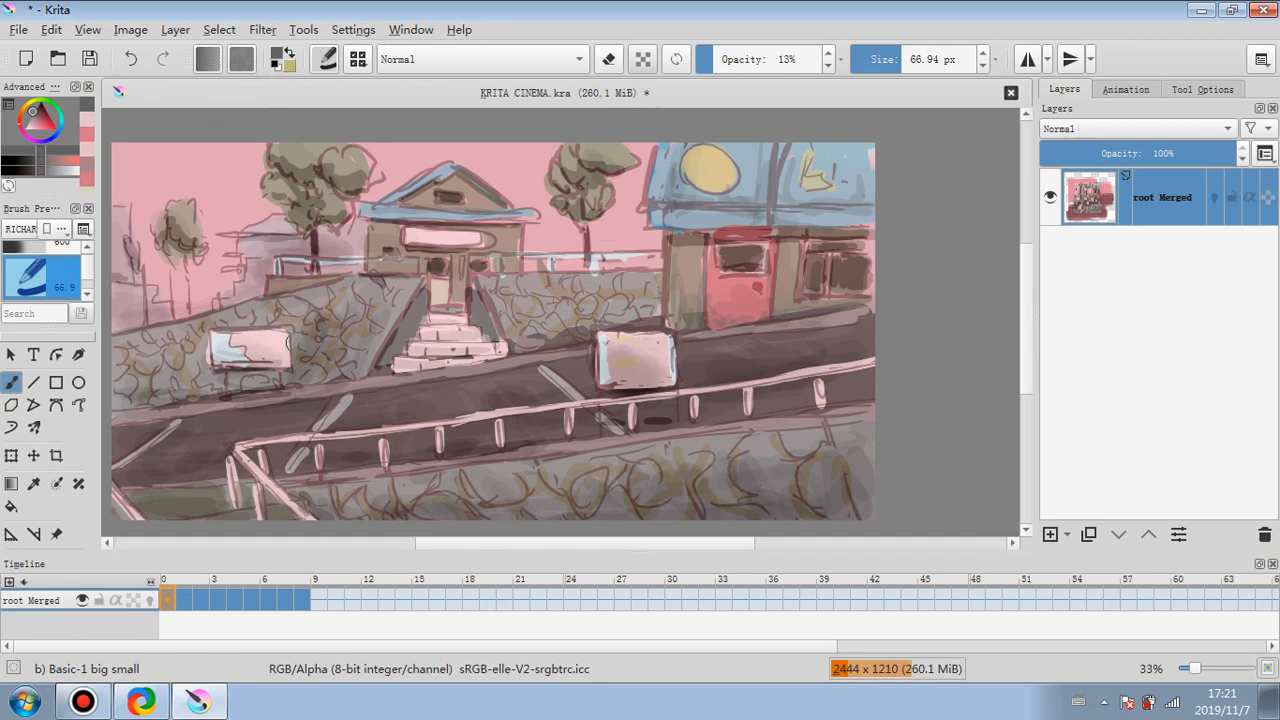
pyautogui.click(271, 339)
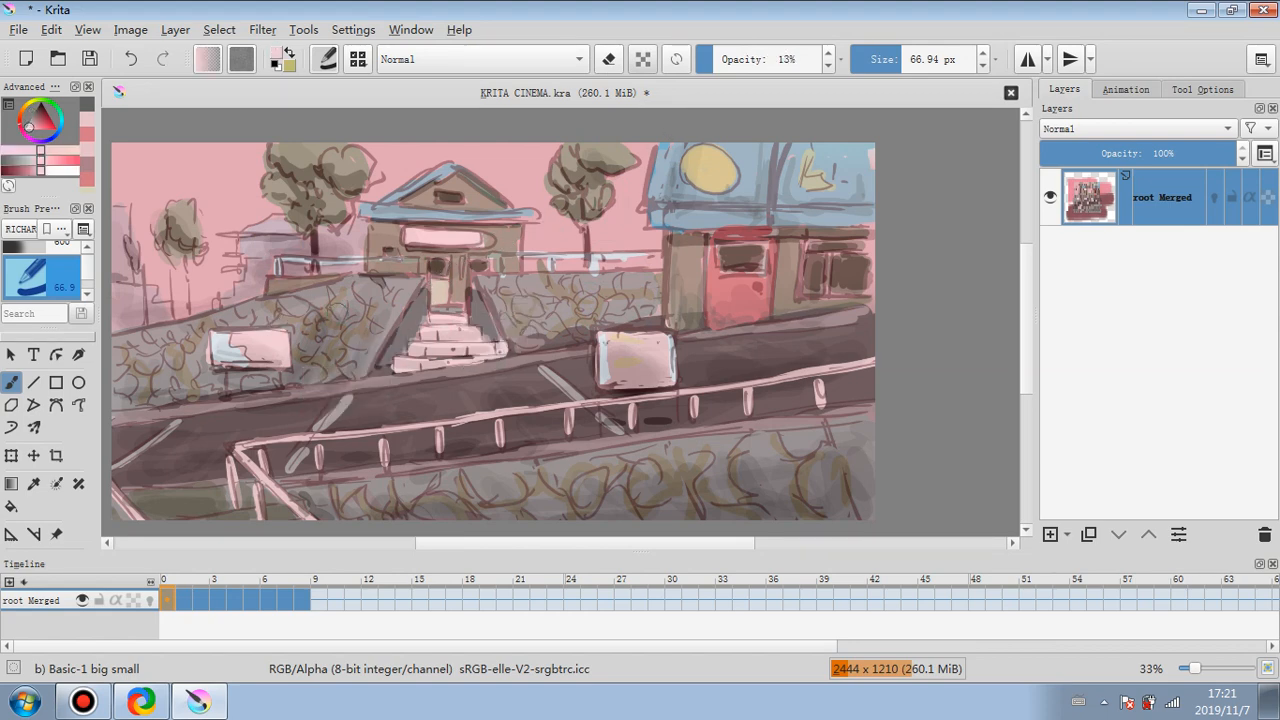
pyautogui.hotkey('ctrl', 'j')
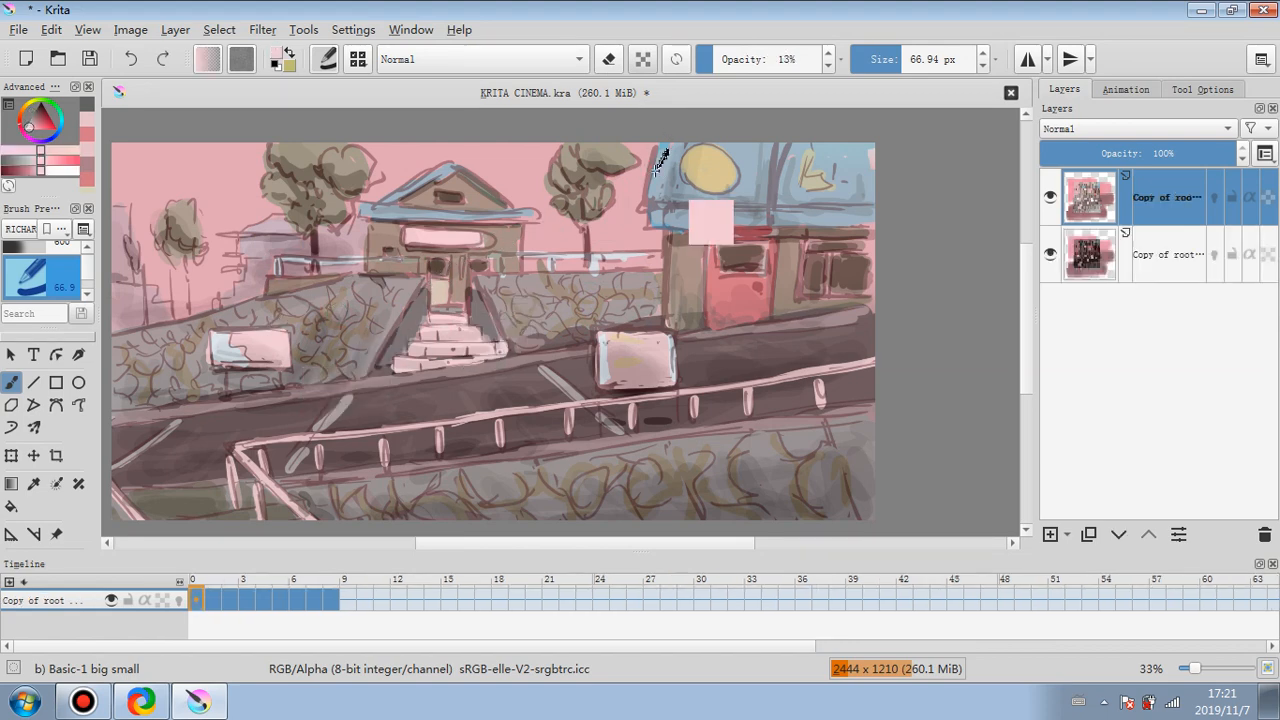
pyautogui.click(160, 61)
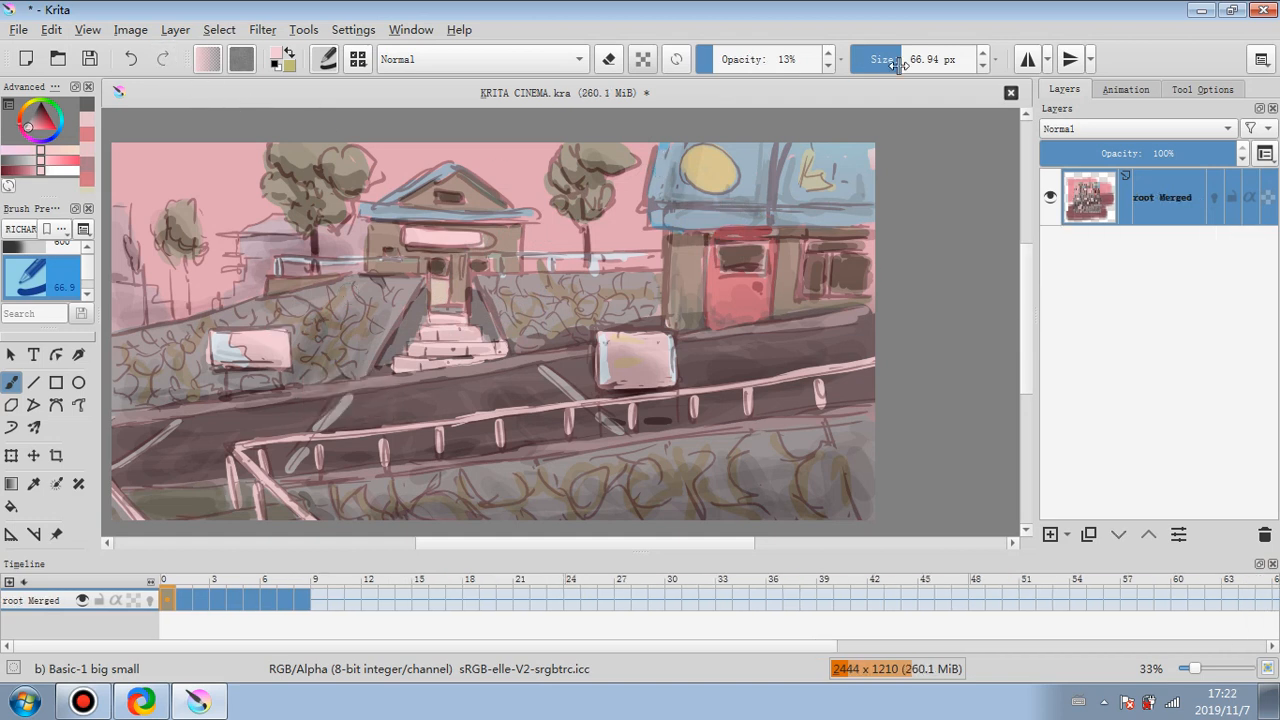
# - Set the brush to 6.65 px and 100% opacity, and touch up the tree edges with sampled foliage and sky colours
pyautogui.moveTo(897, 63); pyautogui.dragTo(872, 63)
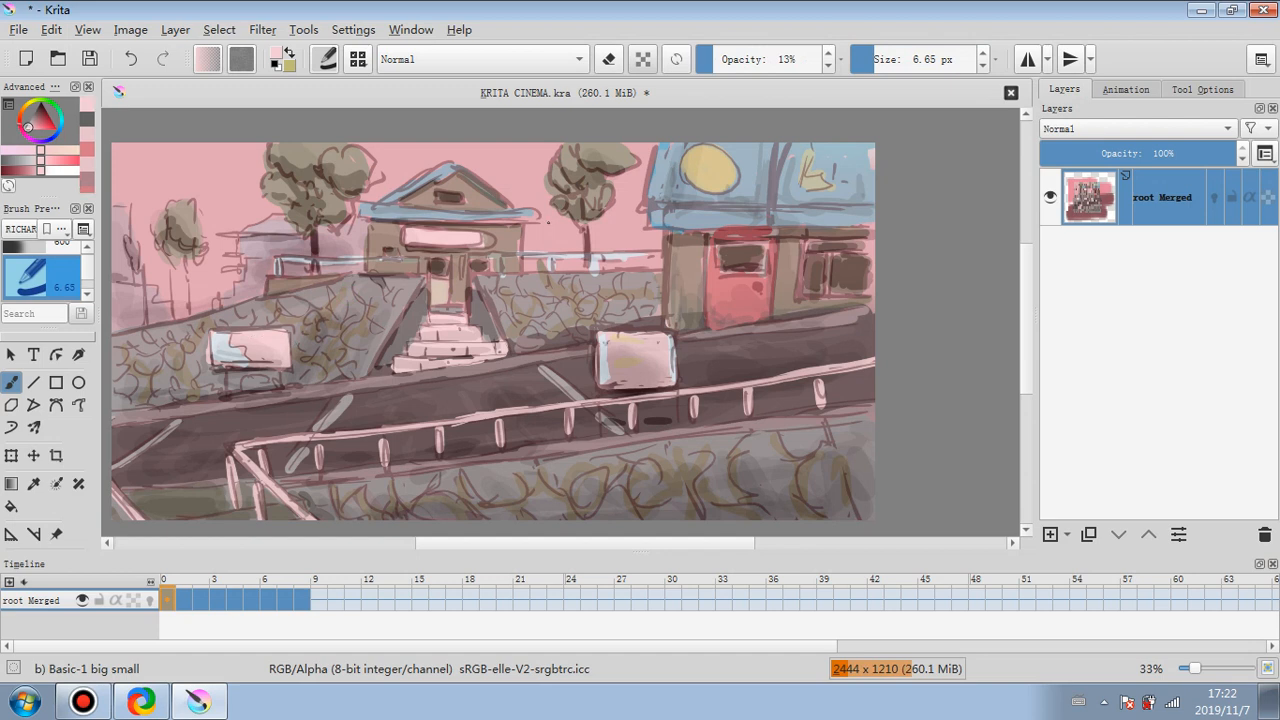
pyautogui.keyDown('ctrl'); pyautogui.click(375, 150); pyautogui.keyUp('ctrl')
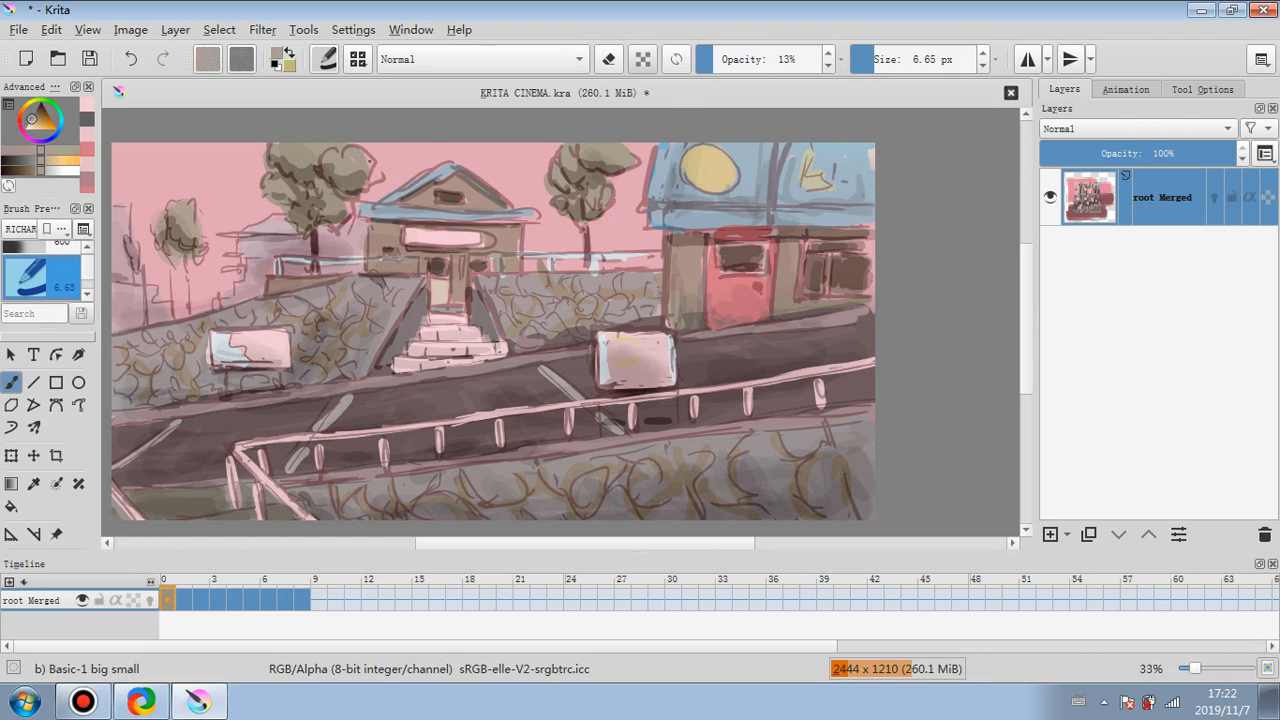
pyautogui.press('o')
pyautogui.press('o')
pyautogui.press('o')
pyautogui.press('o')
pyautogui.press('o')
pyautogui.press('o')
pyautogui.press('o')
pyautogui.press('o')
pyautogui.press('o')
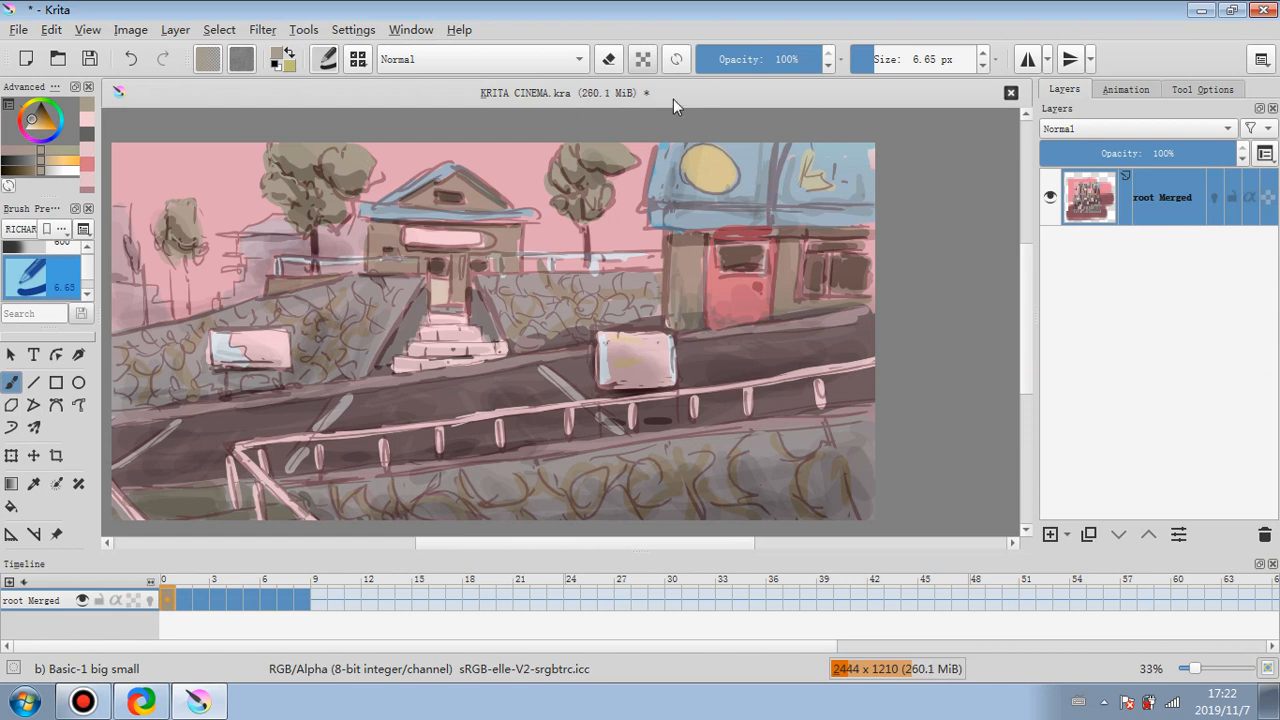
pyautogui.keyDown('ctrl'); pyautogui.click(637, 150); pyautogui.keyUp('ctrl')
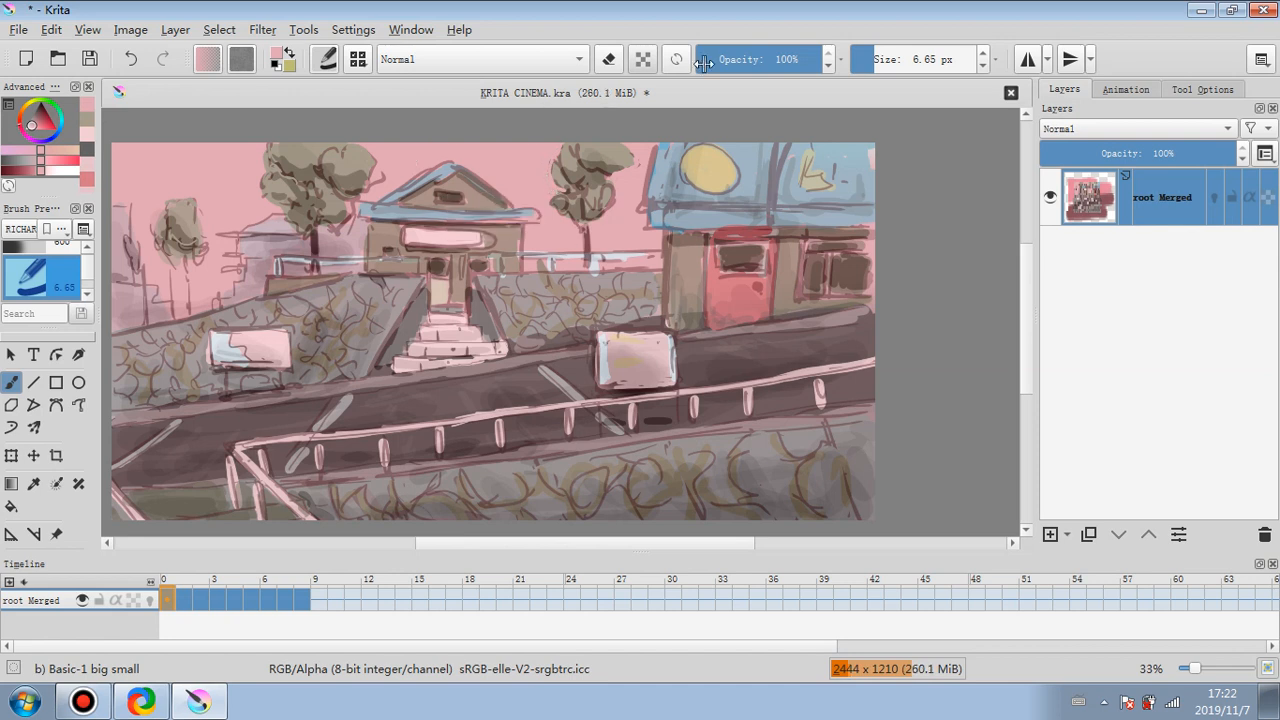
# - Clean the central building's roof edges at 21.54 px with sky pink, and paint sampled blue over the shop's upper panel divider
pyautogui.moveTo(873, 62); pyautogui.dragTo(886, 61)
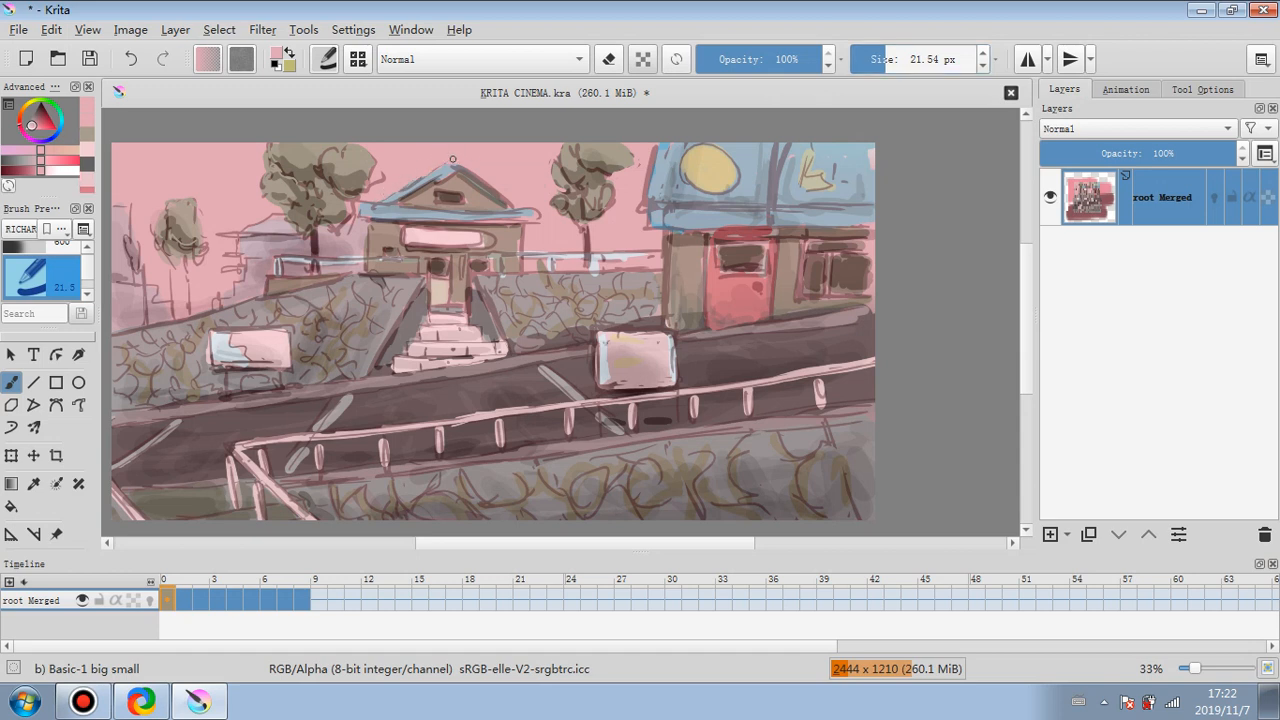
pyautogui.moveTo(468, 169); pyautogui.dragTo(501, 194)
pyautogui.moveTo(393, 178); pyautogui.dragTo(374, 182)
pyautogui.keyDown('ctrl'); pyautogui.click(782, 168); pyautogui.keyUp('ctrl')
pyautogui.moveTo(785, 147); pyautogui.dragTo(781, 191)
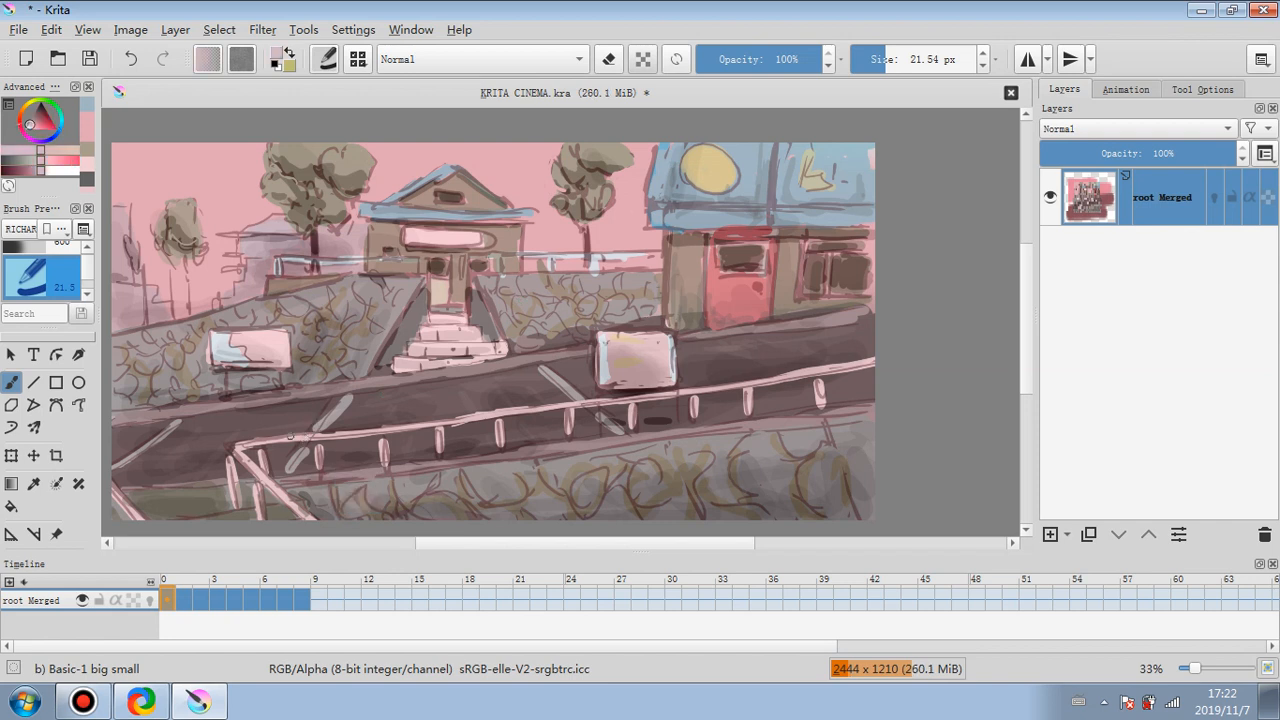
# - Repaint the foreground railing's top rail in sampled pink, and touch up the central building's facade with its wall brown
pyautogui.keyDown('ctrl'); pyautogui.click(258, 445); pyautogui.keyUp('ctrl')
pyautogui.moveTo(258, 441); pyautogui.dragTo(828, 369)
pyautogui.keyDown('ctrl'); pyautogui.click(455, 293); pyautogui.keyUp('ctrl')
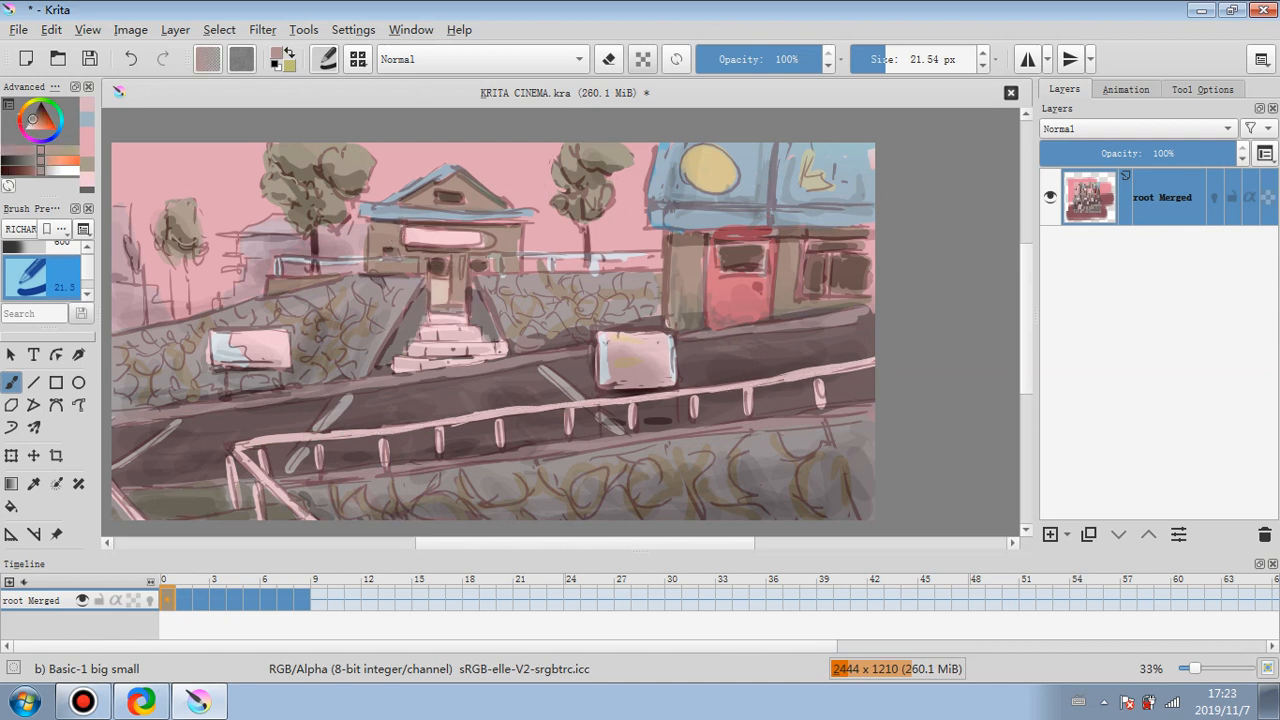
pyautogui.moveTo(493, 236); pyautogui.dragTo(483, 248)
pyautogui.moveTo(406, 247)
pyautogui.mouseDown()
pyautogui.moveTo(478, 252)
pyautogui.moveTo(452, 252)
pyautogui.mouseUp()
pyautogui.moveTo(456, 250)
pyautogui.mouseDown()
pyautogui.moveTo(654, 249)
pyautogui.moveTo(499, 258)
pyautogui.mouseUp()
# - Repaint the railing and its posts on both sides of the central building with a sampled pale bluish white
pyautogui.keyDown('ctrl'); pyautogui.click(547, 249); pyautogui.keyUp('ctrl')
pyautogui.keyDown('ctrl'); pyautogui.click(589, 243); pyautogui.keyUp('ctrl')
pyautogui.keyDown('ctrl'); pyautogui.click(544, 256); pyautogui.keyUp('ctrl')
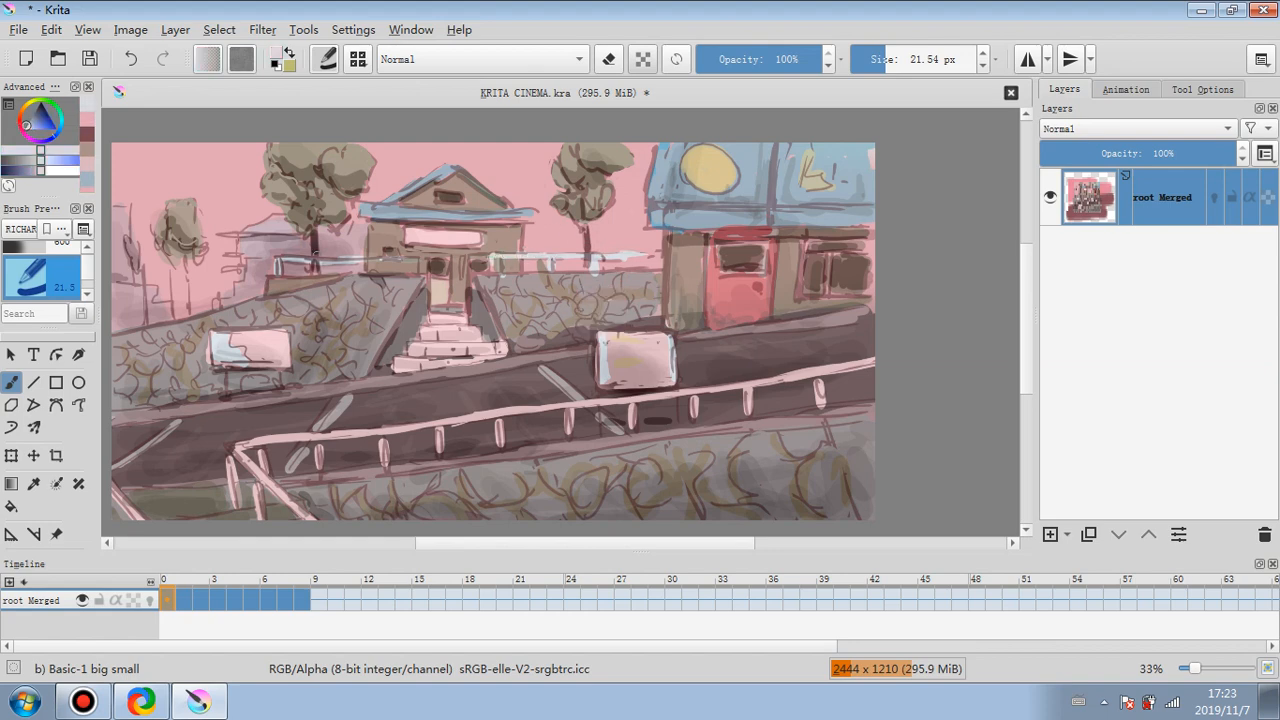
pyautogui.moveTo(280, 257)
pyautogui.mouseDown()
pyautogui.moveTo(426, 258)
pyautogui.moveTo(384, 274)
pyautogui.moveTo(304, 271)
pyautogui.mouseUp()
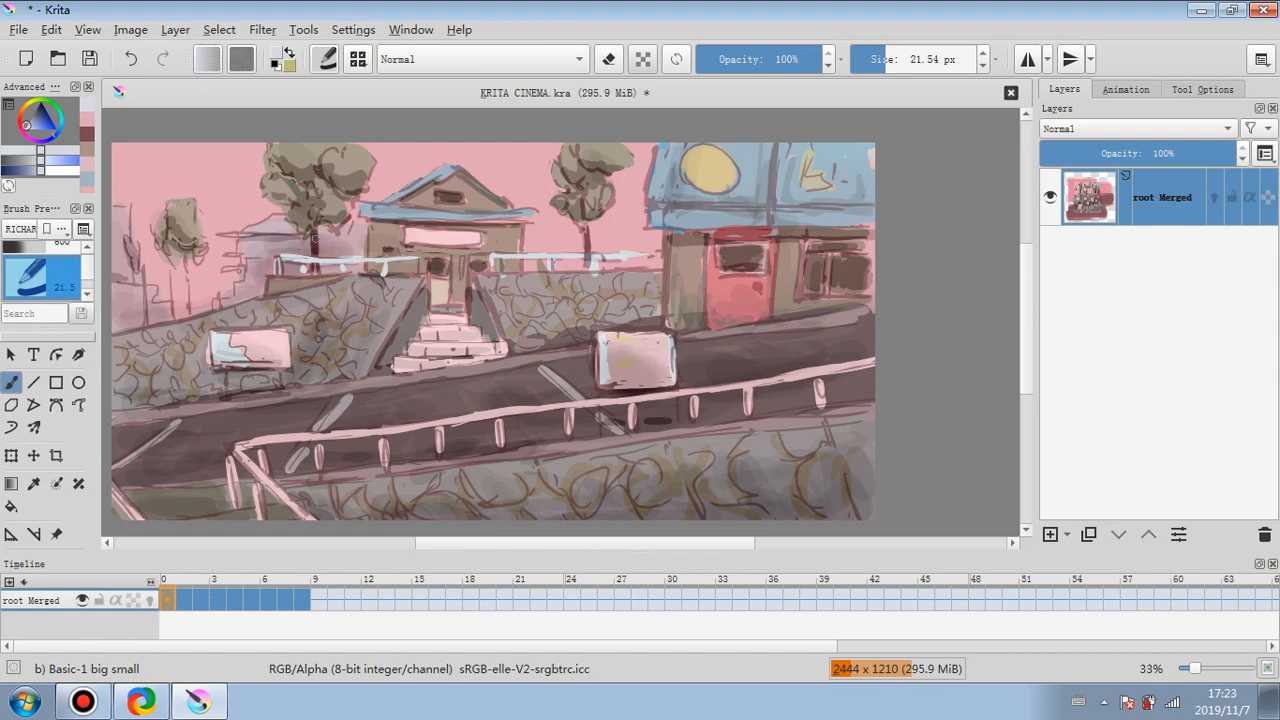
pyautogui.press('ctrl')
pyautogui.press('ctrl')
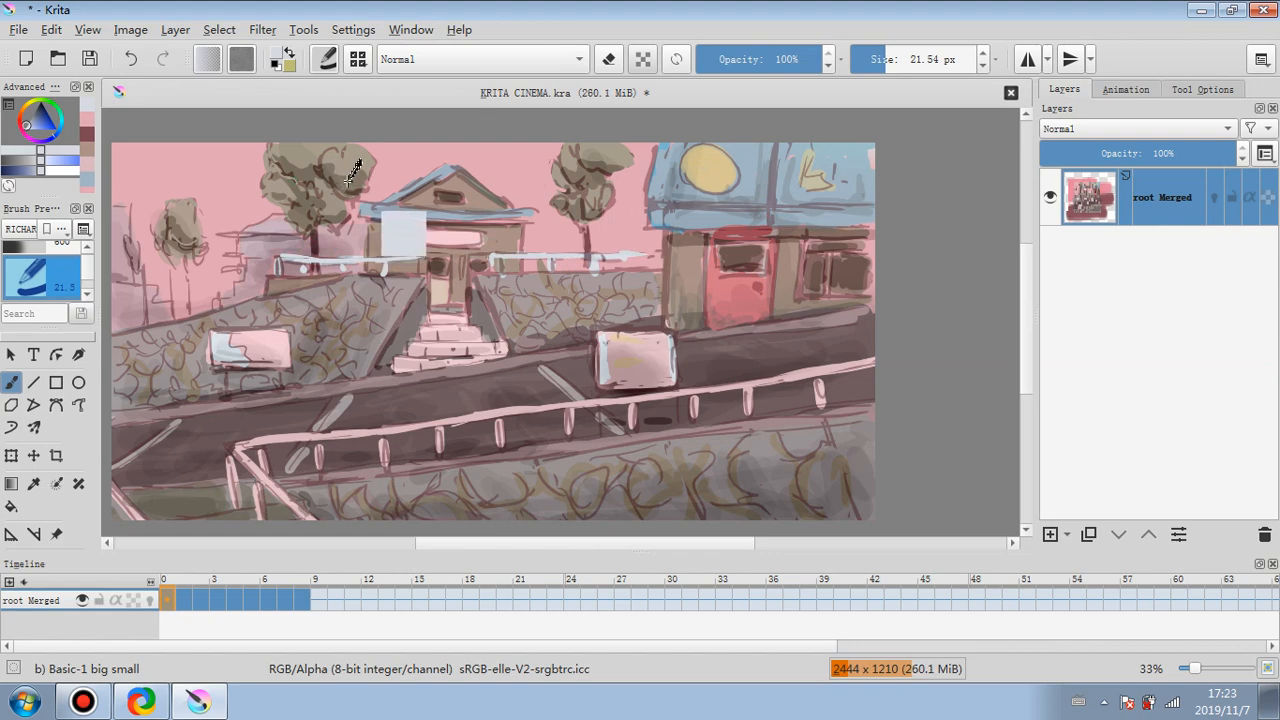
# - Tidy the small tree and distant building outlines on the picture's left with sampled foliage and sky colours
pyautogui.keyDown('ctrl'); pyautogui.click(349, 179); pyautogui.keyUp('ctrl')
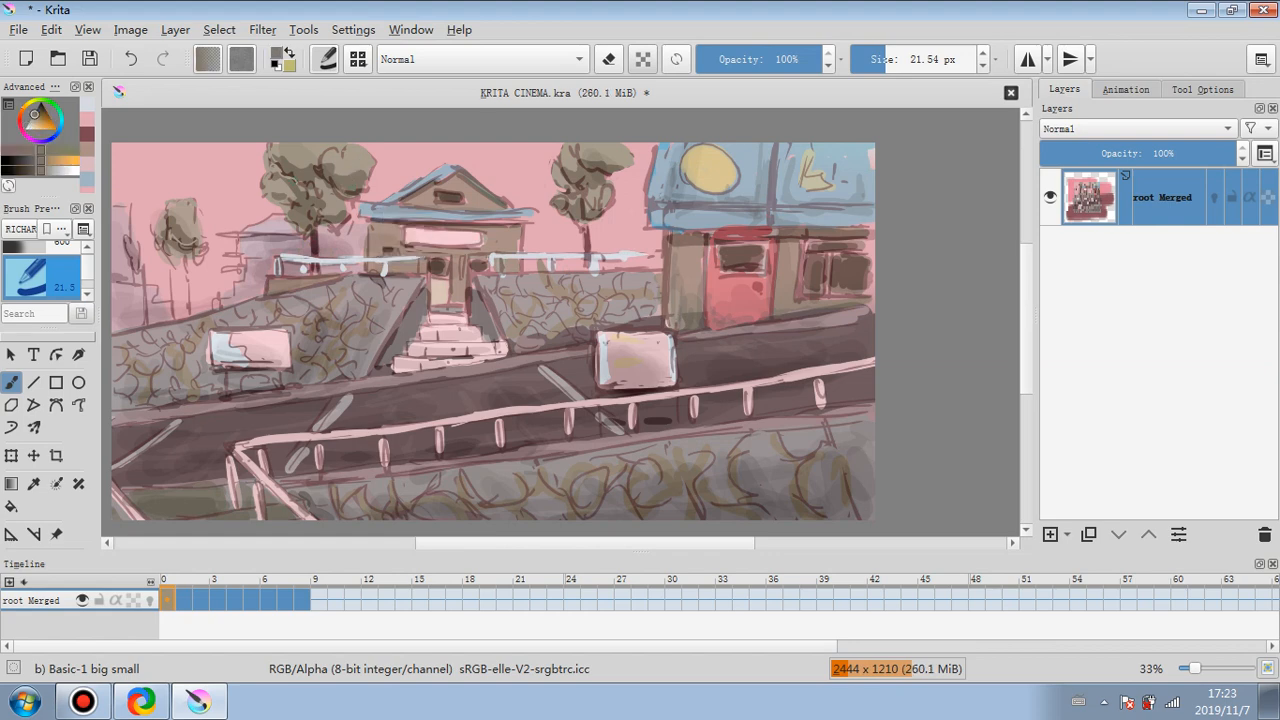
pyautogui.keyDown('ctrl'); pyautogui.click(201, 204); pyautogui.keyUp('ctrl')
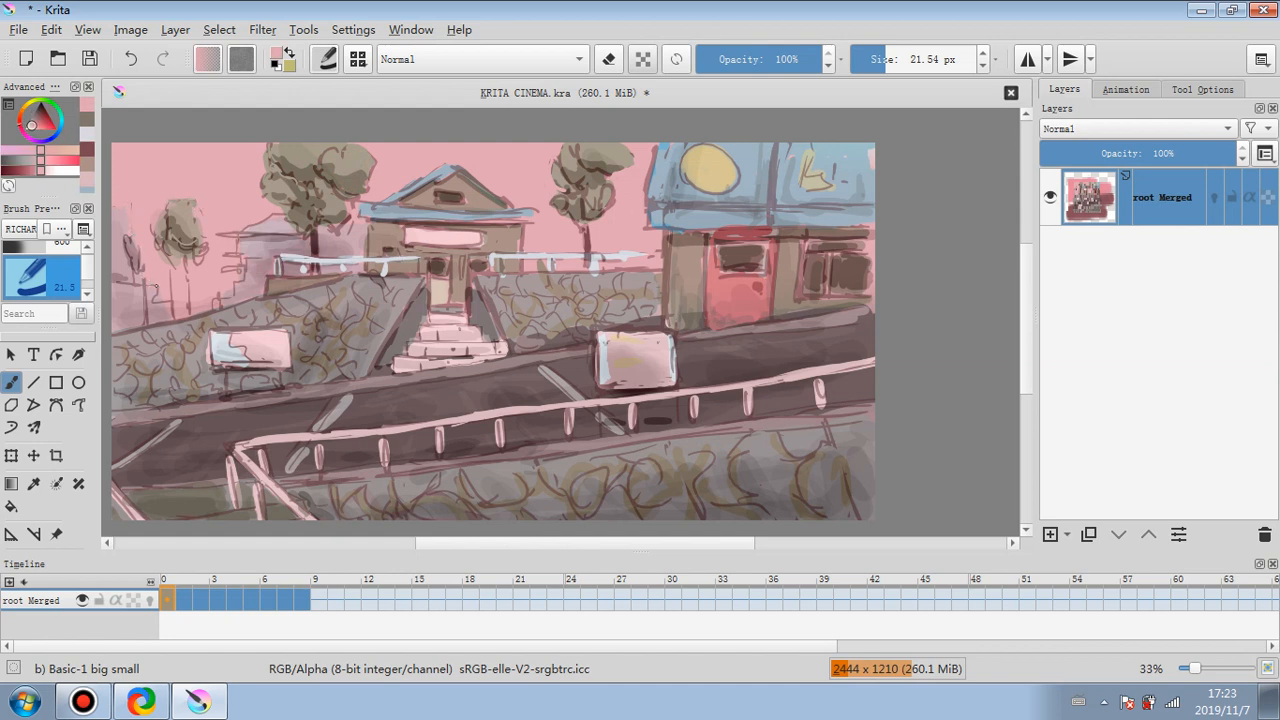
pyautogui.moveTo(173, 298); pyautogui.dragTo(173, 314)
pyautogui.moveTo(278, 212); pyautogui.dragTo(257, 225)
# - Touch up the shop's blue awning, brown wall and window with colours sampled from each area
pyautogui.keyDown('ctrl'); pyautogui.click(686, 210); pyautogui.keyUp('ctrl')
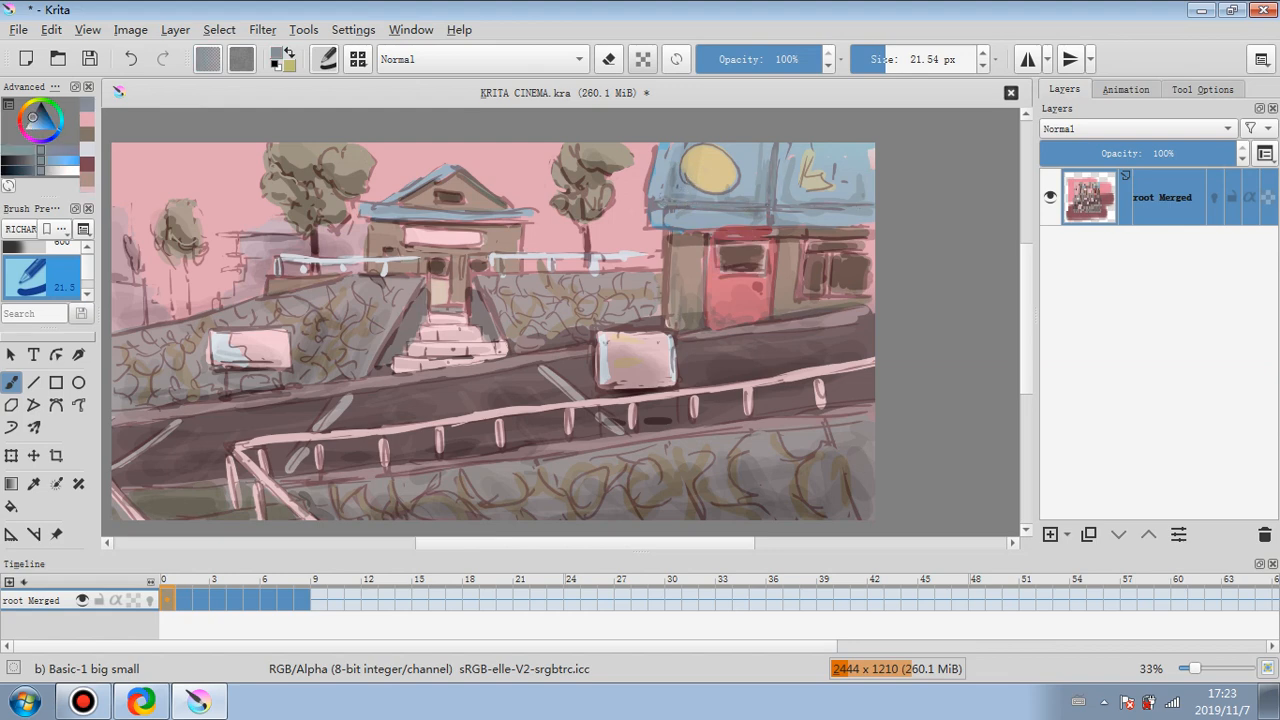
pyautogui.keyDown('ctrl'); pyautogui.click(688, 262); pyautogui.keyUp('ctrl')
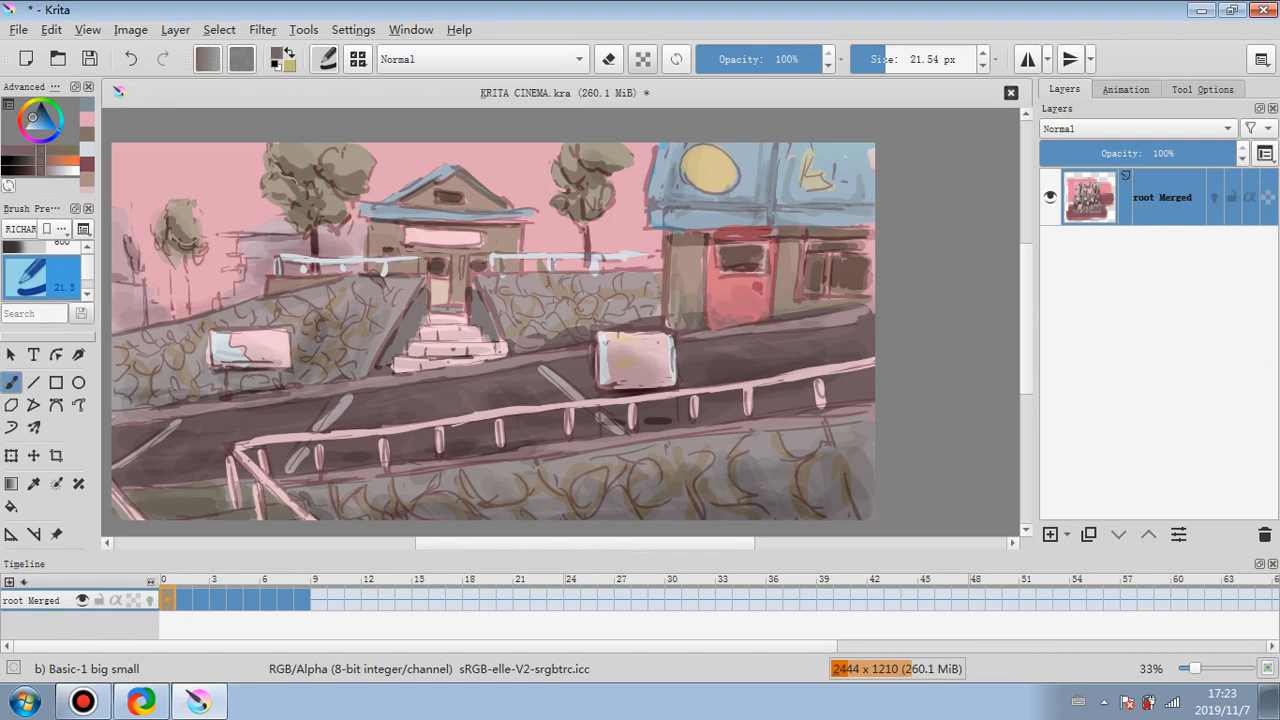
pyautogui.moveTo(812, 238)
pyautogui.mouseDown()
pyautogui.moveTo(862, 240)
pyautogui.moveTo(872, 257)
pyautogui.mouseUp()
pyautogui.keyDown('ctrl'); pyautogui.click(844, 258); pyautogui.keyUp('ctrl')
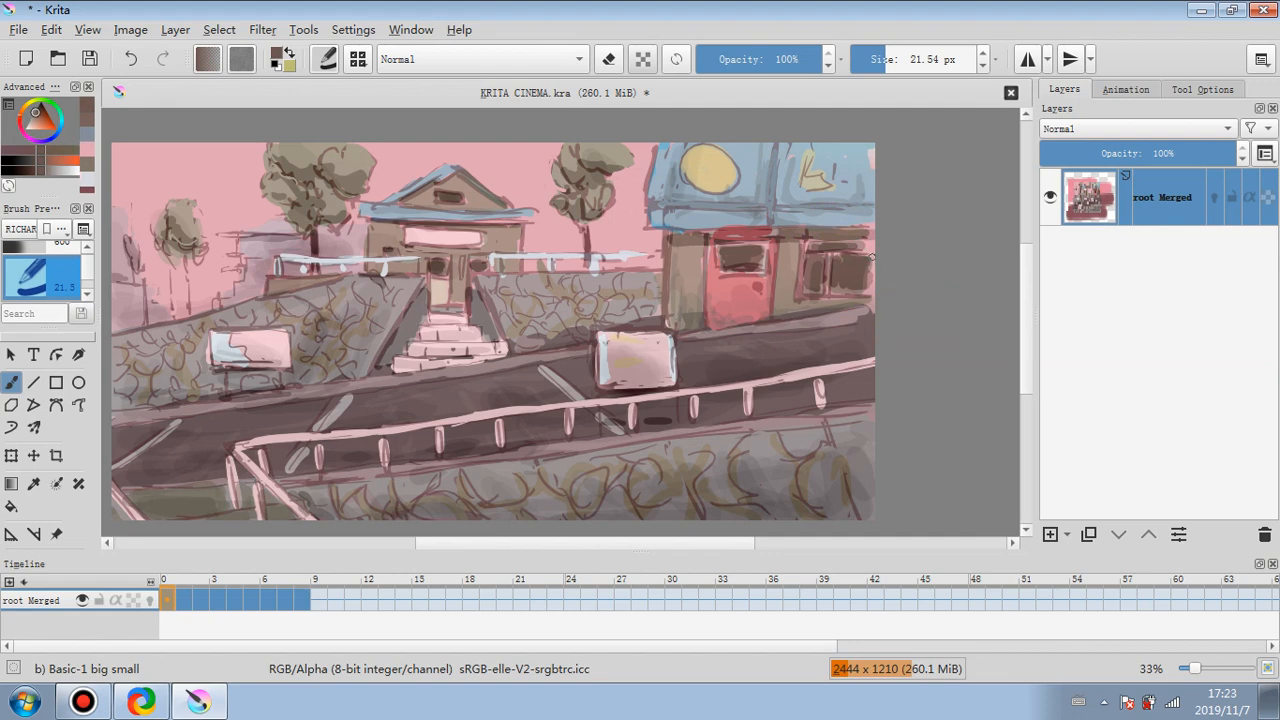
# - Blend sampled grey-browns into the stone wall beside the stairway and its base at 21% opacity
pyautogui.keyDown('ctrl'); pyautogui.click(484, 310); pyautogui.keyUp('ctrl')
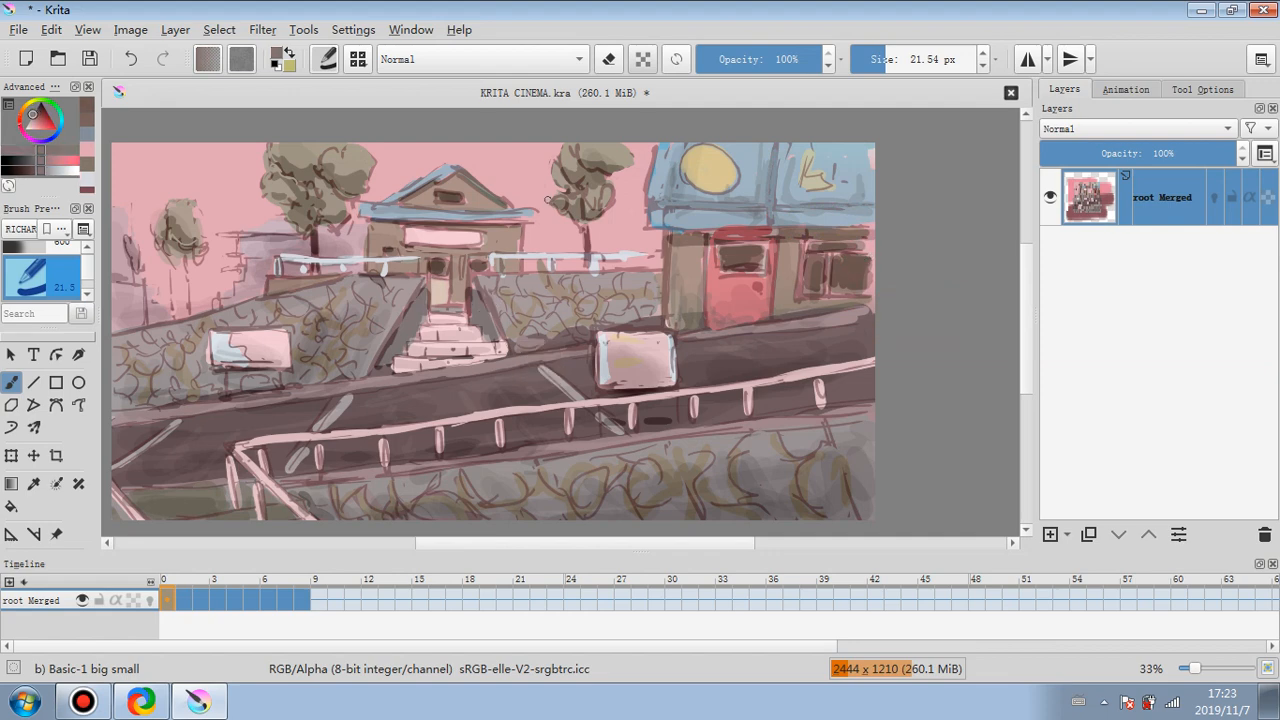
pyautogui.click(723, 56)
pyautogui.moveTo(492, 296); pyautogui.dragTo(503, 301)
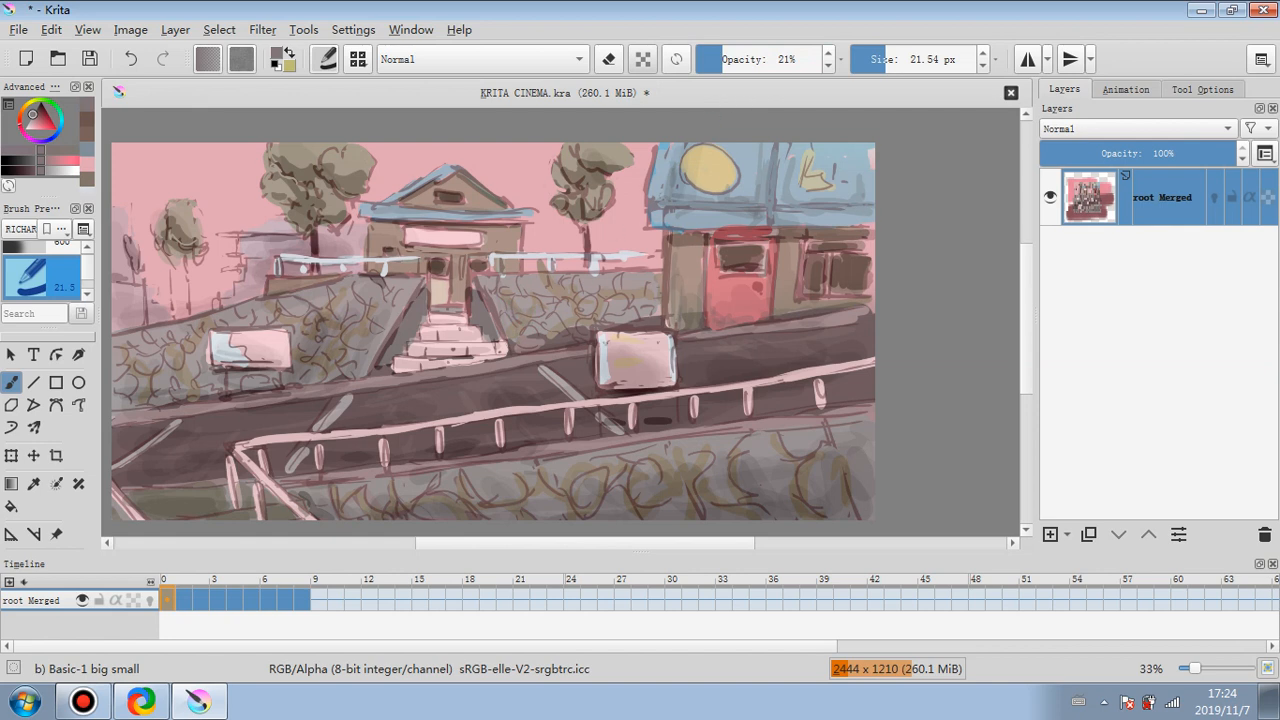
pyautogui.keyDown('ctrl'); pyautogui.click(566, 338); pyautogui.keyUp('ctrl')
pyautogui.moveTo(573, 321); pyautogui.dragTo(563, 341)
# - Paint sampled stone tones over the wall between the stairway and shop, raising the brush opacity to 34% and 63%
pyautogui.keyDown('ctrl'); pyautogui.click(624, 298); pyautogui.keyUp('ctrl')
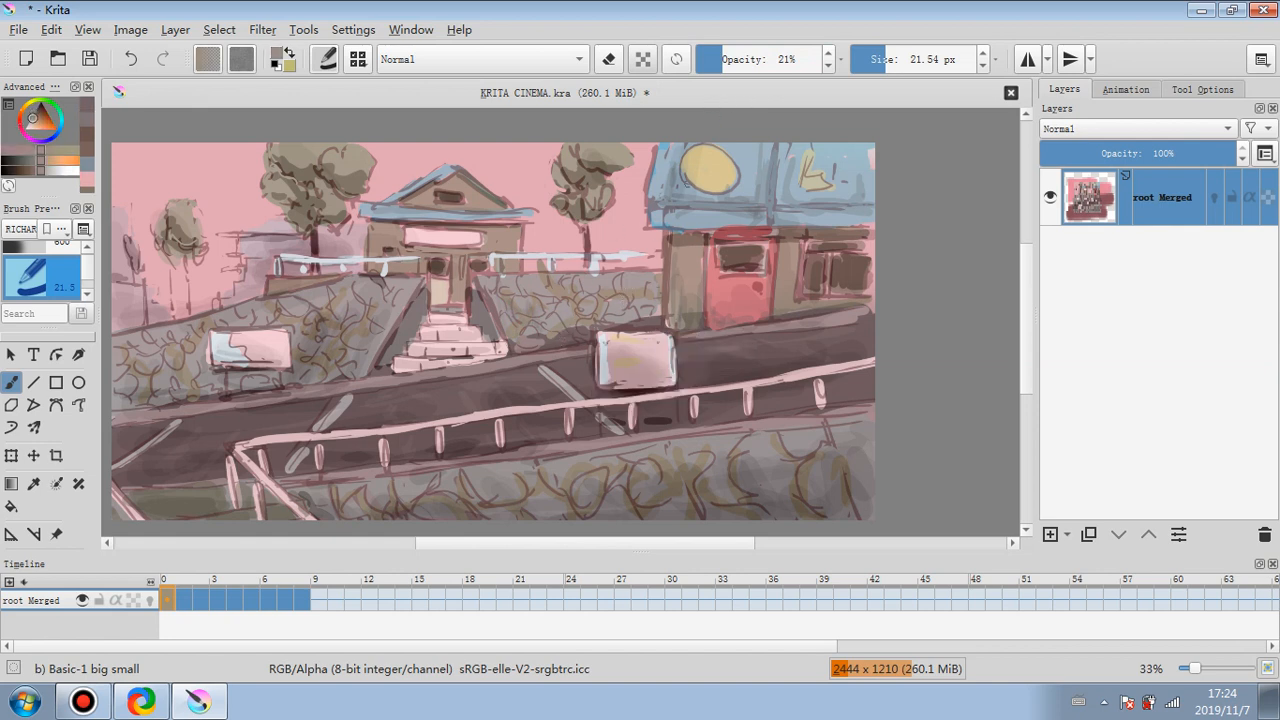
pyautogui.click(739, 63)
pyautogui.hotkey('ctrl', 'z')
pyautogui.moveTo(550, 284); pyautogui.dragTo(526, 287)
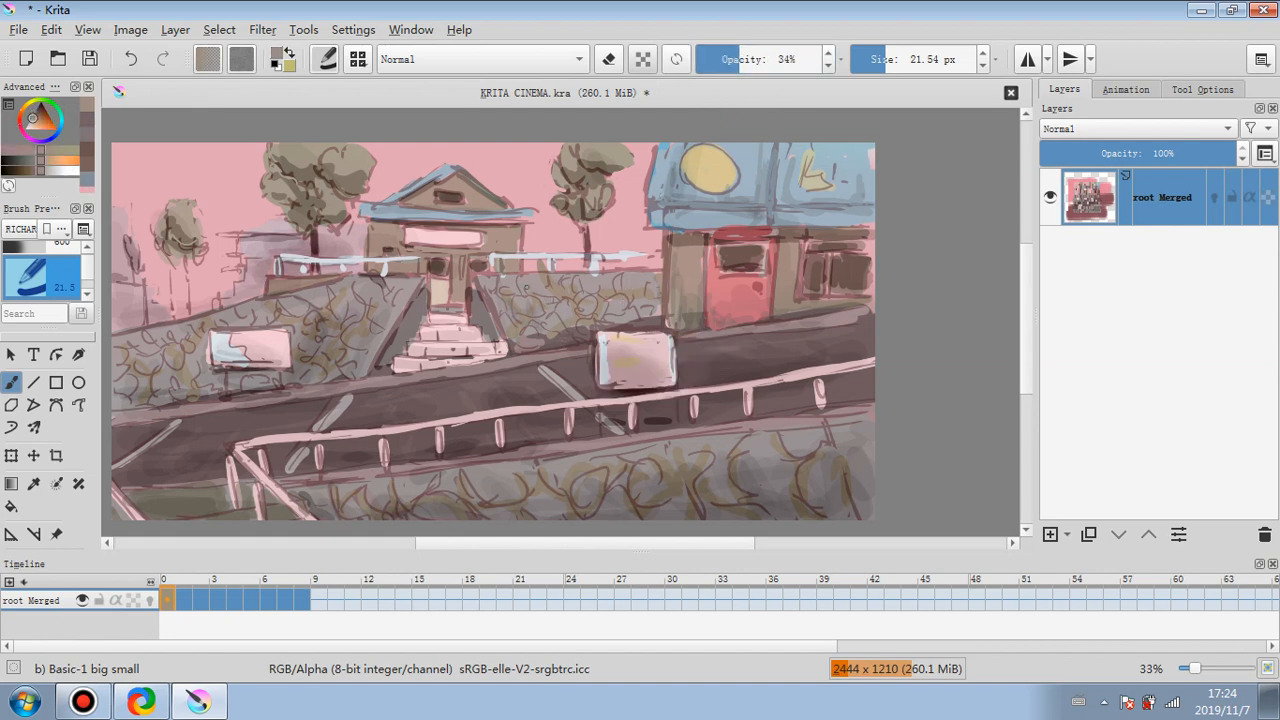
pyautogui.click(774, 57)
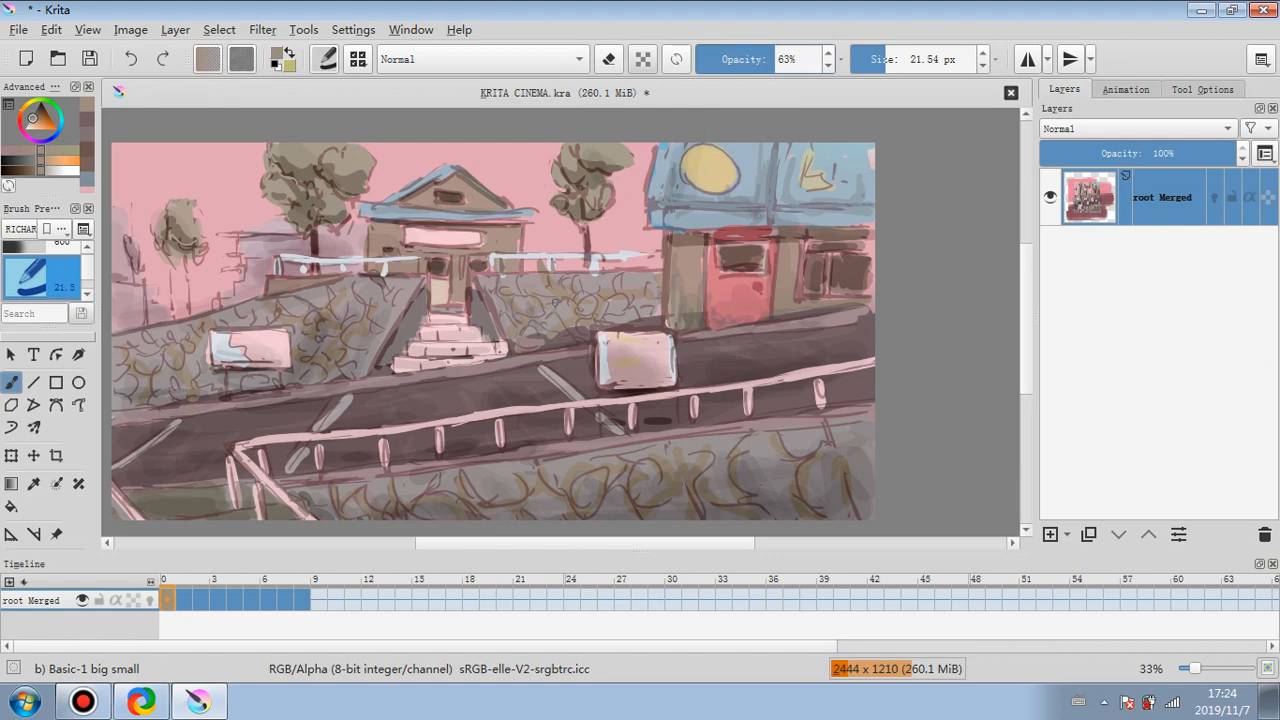
pyautogui.keyDown('ctrl'); pyautogui.click(550, 321); pyautogui.keyUp('ctrl')
pyautogui.moveTo(536, 315); pyautogui.dragTo(608, 309)
pyautogui.moveTo(580, 303)
pyautogui.mouseDown()
pyautogui.moveTo(587, 285)
pyautogui.moveTo(625, 298)
pyautogui.mouseUp()
pyautogui.moveTo(617, 320); pyautogui.dragTo(635, 315)
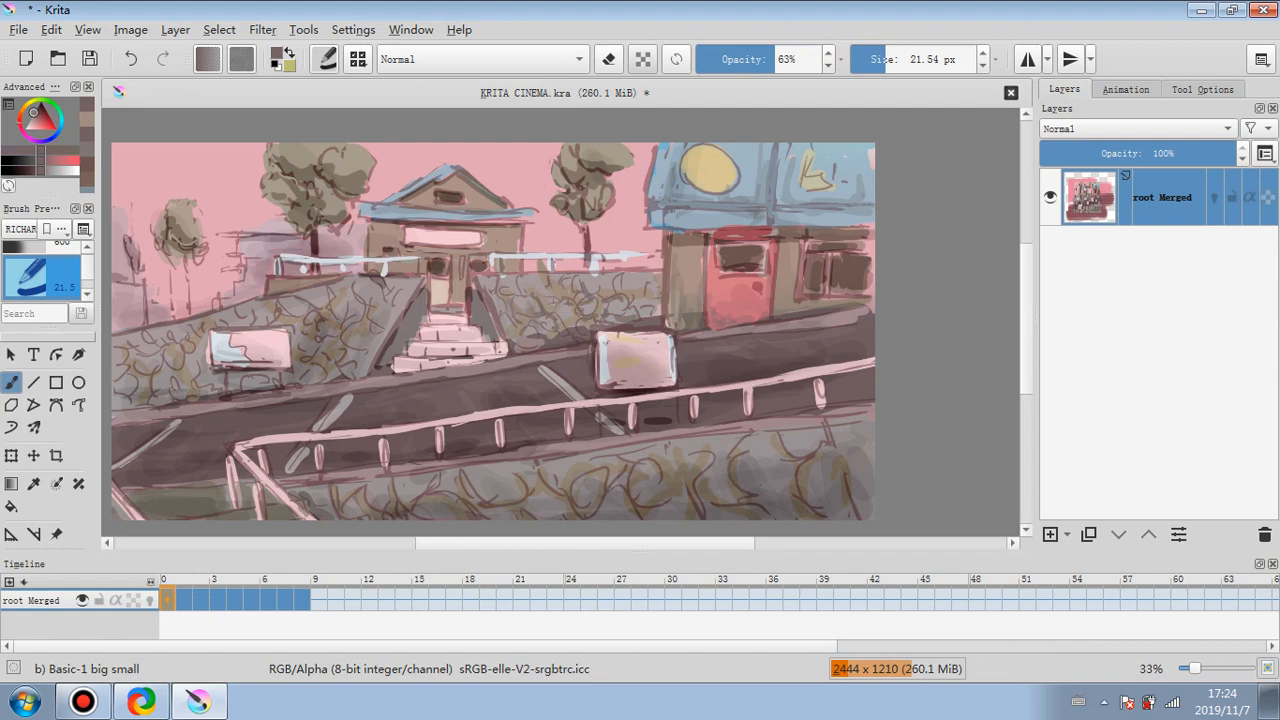
# - Touch up the stone walls on both sides of the stairway and the shop wall's base at 63% opacity
pyautogui.moveTo(356, 333); pyautogui.dragTo(348, 360)
pyautogui.moveTo(233, 325); pyautogui.dragTo(251, 310)
pyautogui.keyDown('ctrl'); pyautogui.click(572, 308); pyautogui.keyUp('ctrl')
pyautogui.moveTo(551, 342)
pyautogui.mouseDown()
pyautogui.moveTo(573, 334)
pyautogui.moveTo(528, 346)
pyautogui.moveTo(656, 324)
pyautogui.moveTo(621, 325)
pyautogui.mouseUp()
pyautogui.keyDown('ctrl'); pyautogui.click(688, 298); pyautogui.keyUp('ctrl')
pyautogui.moveTo(697, 316)
pyautogui.mouseDown()
pyautogui.moveTo(675, 330)
pyautogui.moveTo(698, 328)
pyautogui.moveTo(678, 309)
pyautogui.mouseUp()
pyautogui.keyDown('ctrl'); pyautogui.click(644, 305); pyautogui.keyUp('ctrl')
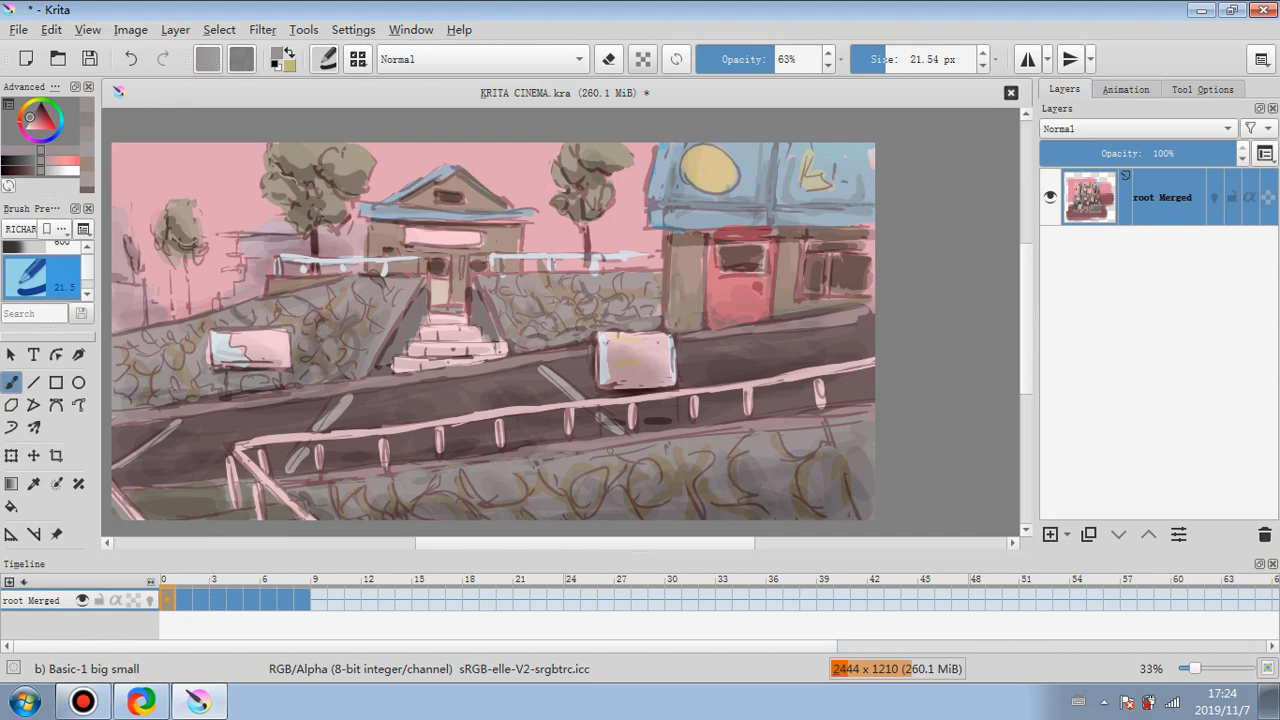
# - Repaint the upper edge of the foreground stone wall below the railing with sampled grey and road tones
pyautogui.moveTo(610, 450); pyautogui.dragTo(722, 435)
pyautogui.keyDown('ctrl'); pyautogui.click(556, 435); pyautogui.keyUp('ctrl')
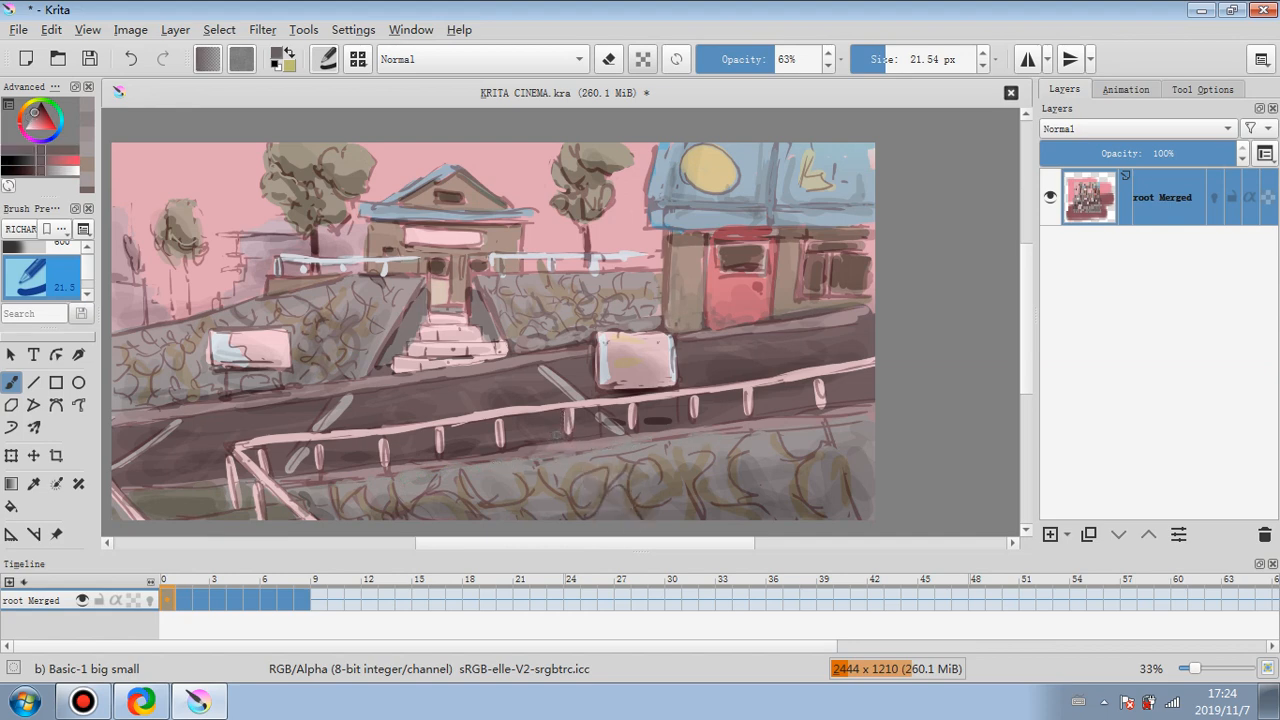
pyautogui.moveTo(596, 456)
pyautogui.mouseDown()
pyautogui.moveTo(618, 451)
pyautogui.moveTo(606, 453)
pyautogui.mouseUp()
pyautogui.moveTo(692, 445)
pyautogui.mouseDown()
pyautogui.moveTo(802, 430)
pyautogui.moveTo(797, 421)
pyautogui.moveTo(860, 424)
pyautogui.mouseUp()
pyautogui.keyDown('ctrl'); pyautogui.click(272, 512); pyautogui.keyUp('ctrl')
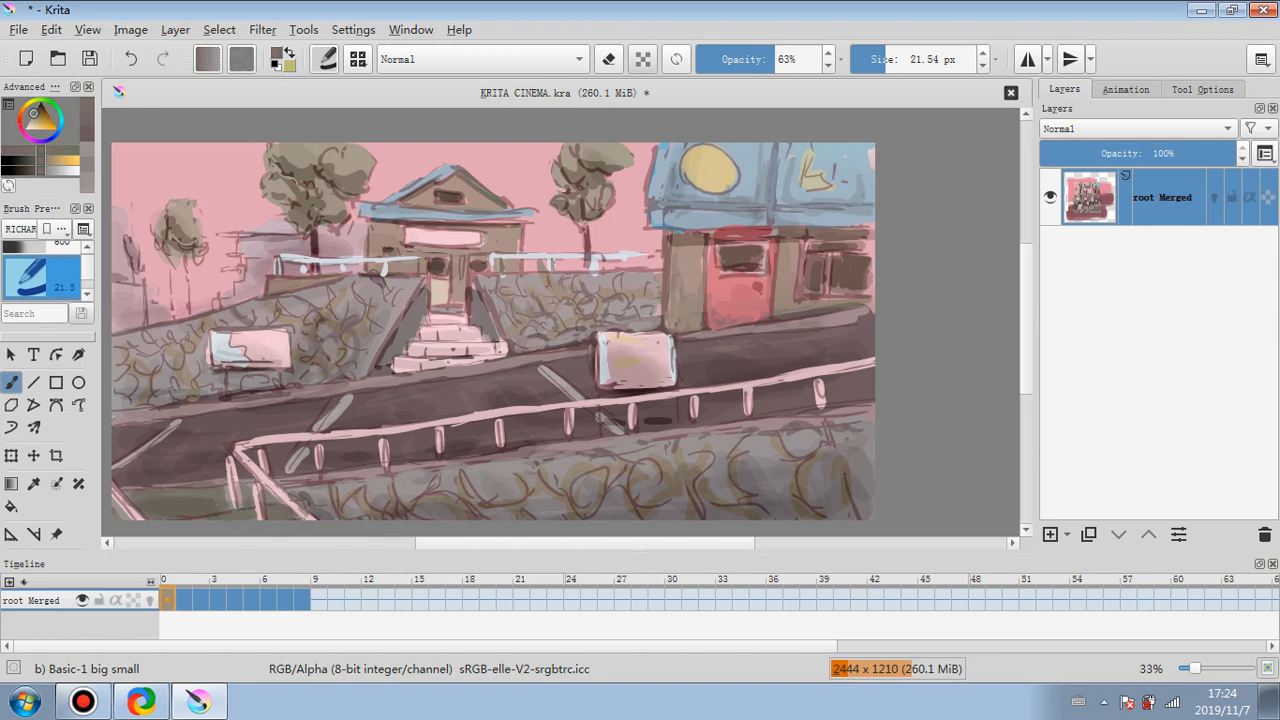
# - Touch up the patch by the railing's near corner, and blend a sampled dark tone over the road behind the railing at 12% opacity
pyautogui.moveTo(262, 474)
pyautogui.mouseDown()
pyautogui.moveTo(274, 498)
pyautogui.moveTo(308, 496)
pyautogui.mouseUp()
pyautogui.keyDown('ctrl'); pyautogui.click(302, 486); pyautogui.keyUp('ctrl')
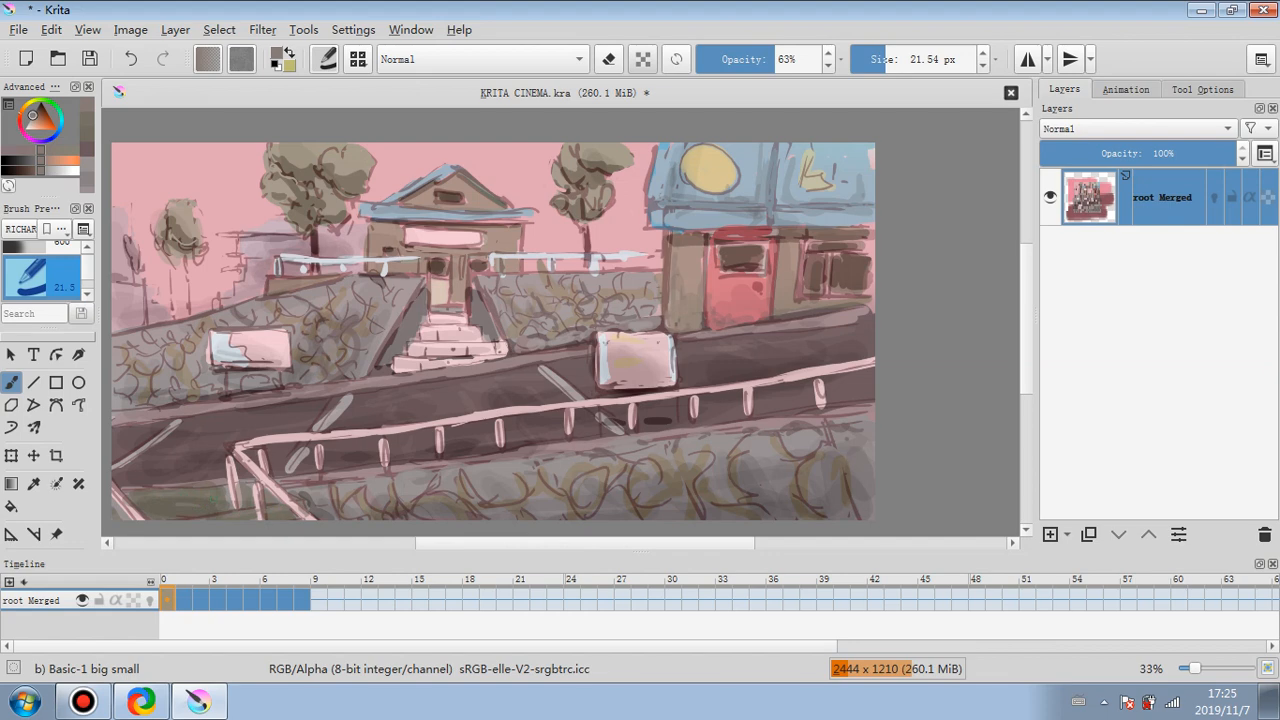
pyautogui.keyDown('ctrl'); pyautogui.click(812, 400); pyautogui.keyUp('ctrl')
pyautogui.click(714, 59)
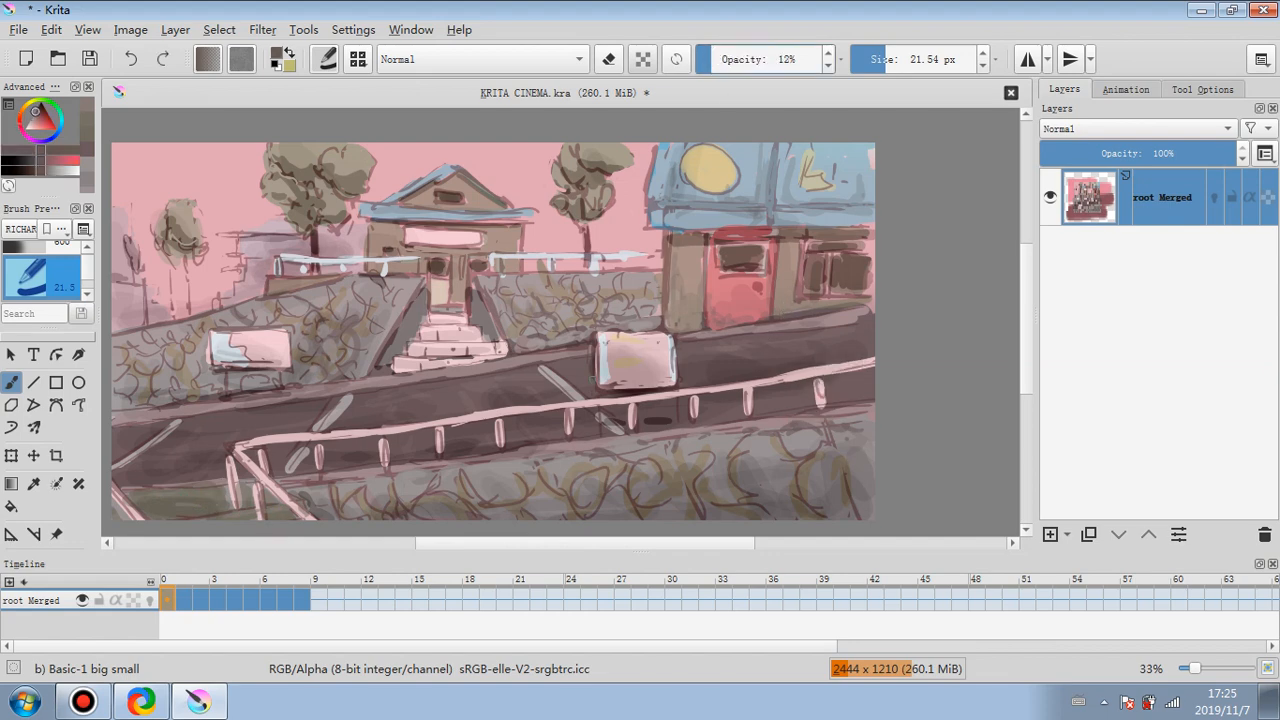
pyautogui.moveTo(522, 412)
pyautogui.mouseDown()
pyautogui.moveTo(508, 417)
pyautogui.moveTo(550, 409)
pyautogui.mouseUp()
pyautogui.moveTo(466, 421); pyautogui.dragTo(582, 406)
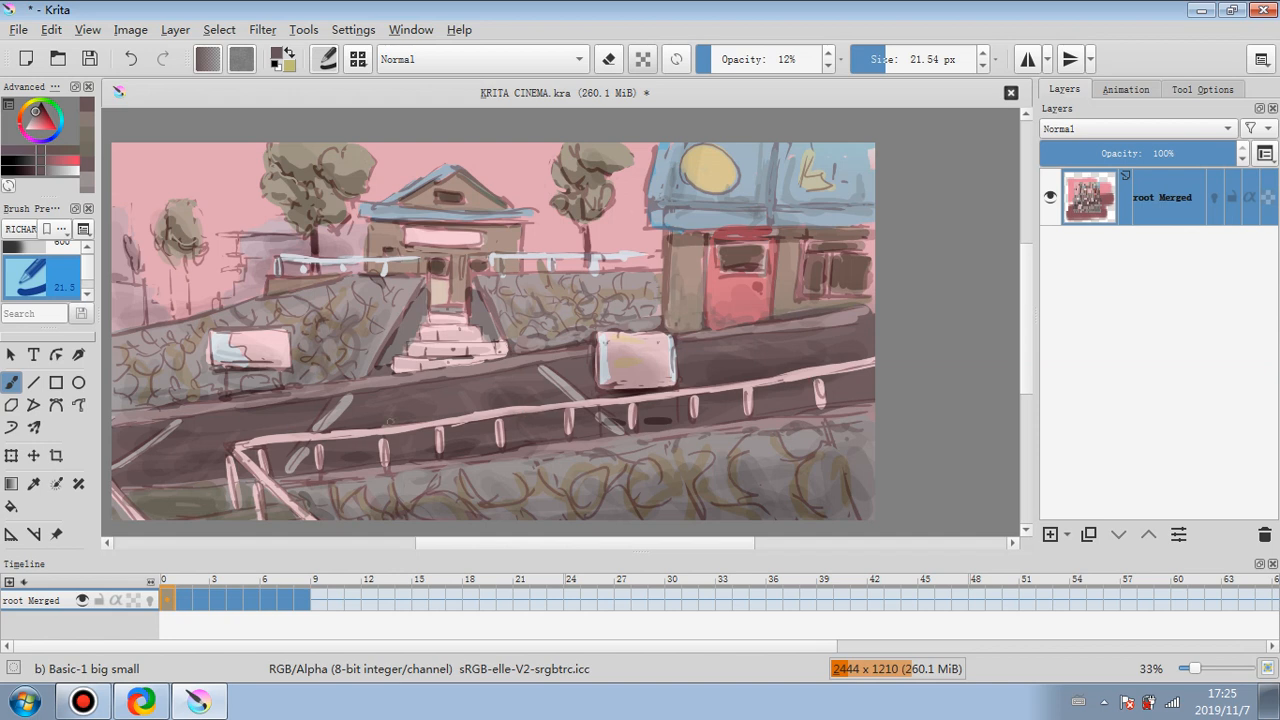
# - Shade the shop's blue signboard around the yellow emblems with a sampled blue-grey at 26% opacity
pyautogui.keyDown('ctrl'); pyautogui.click(712, 198); pyautogui.keyUp('ctrl')
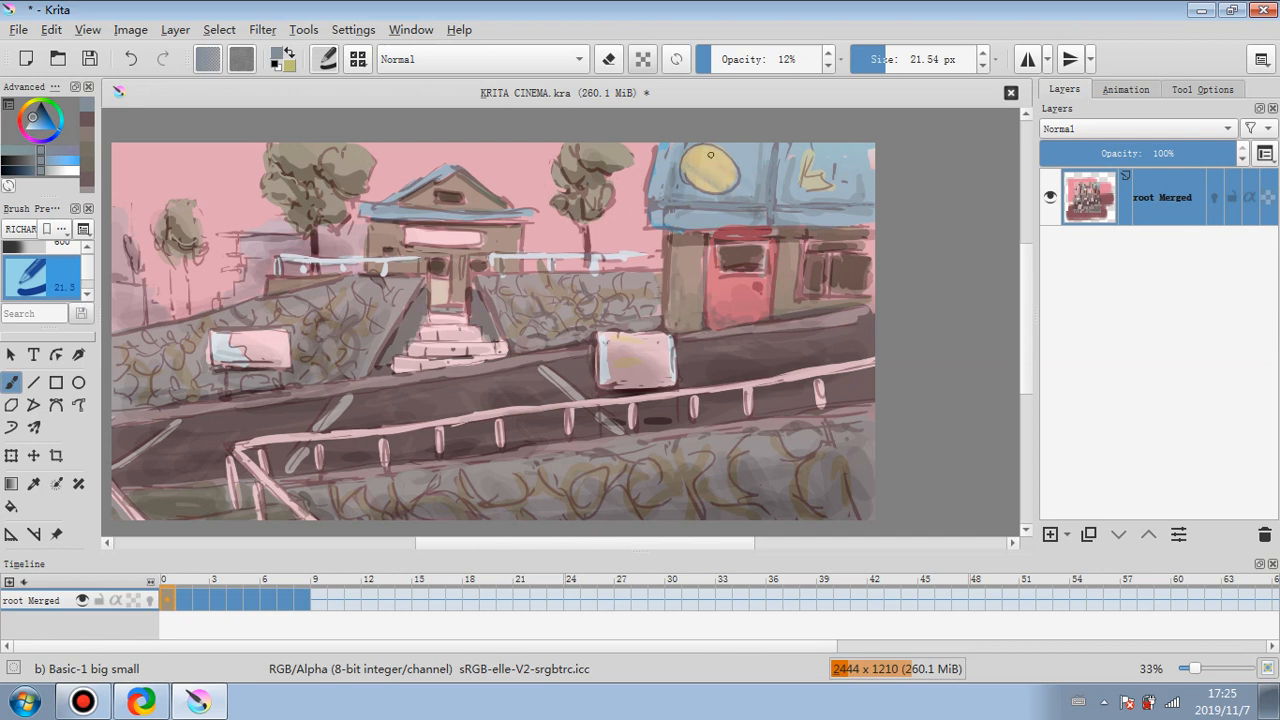
pyautogui.press('o')
pyautogui.press('o')
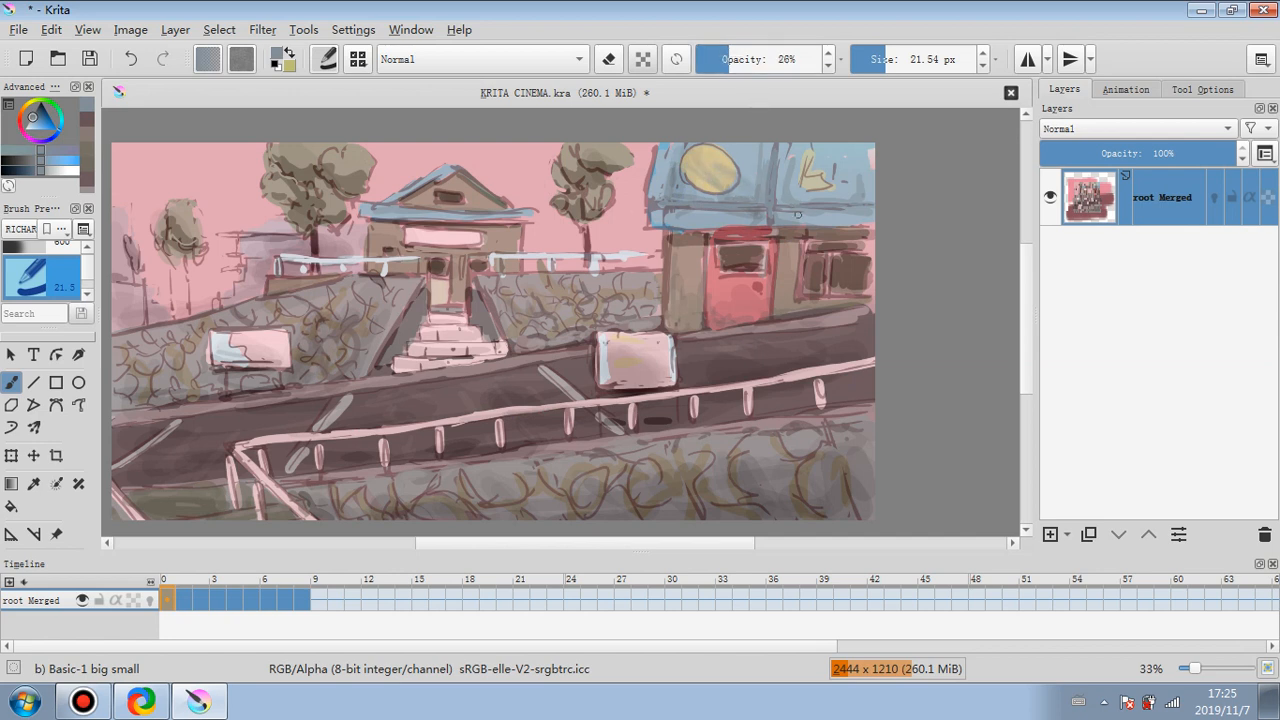
pyautogui.moveTo(818, 176); pyautogui.dragTo(820, 186)
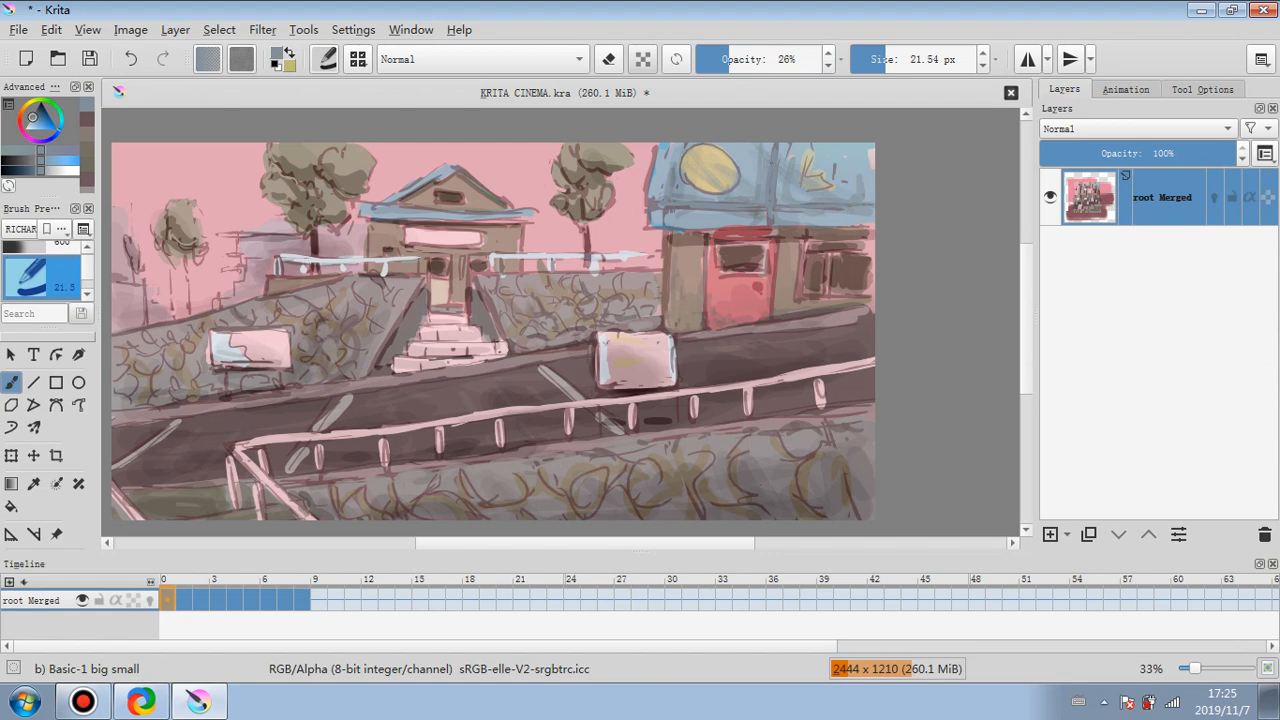
pyautogui.moveTo(692, 176); pyautogui.dragTo(712, 187)
# - Set up a near-black brush at 9.34 px and add a new paint layer at about 62% opacity
pyautogui.click(40, 120)
pyautogui.click(882, 60)
pyautogui.click(876, 60)
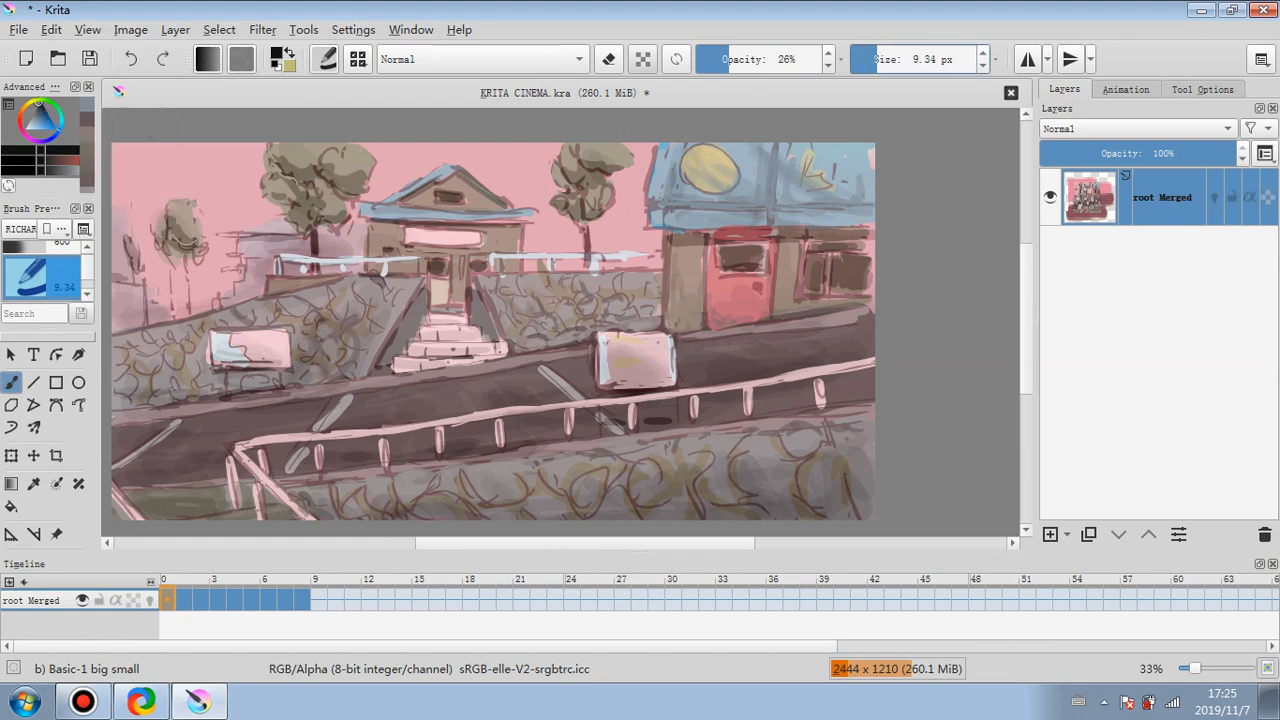
pyautogui.moveTo(41, 108)
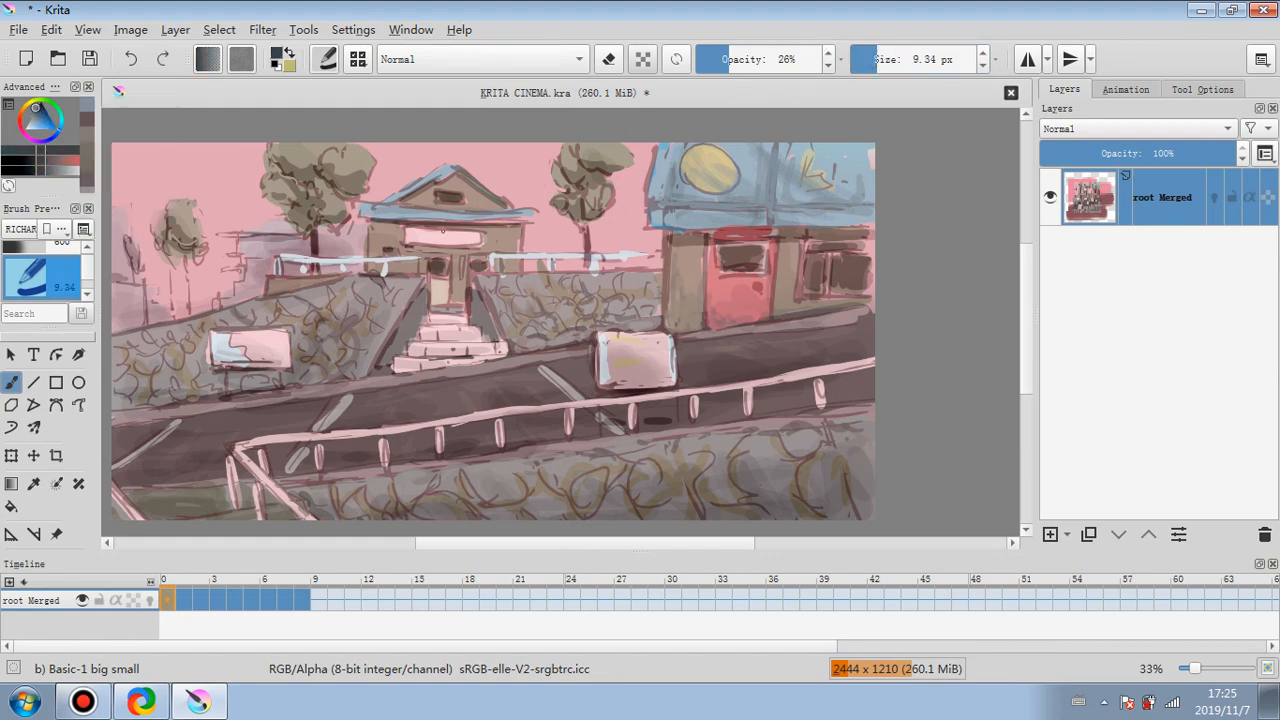
pyautogui.click(1050, 534)
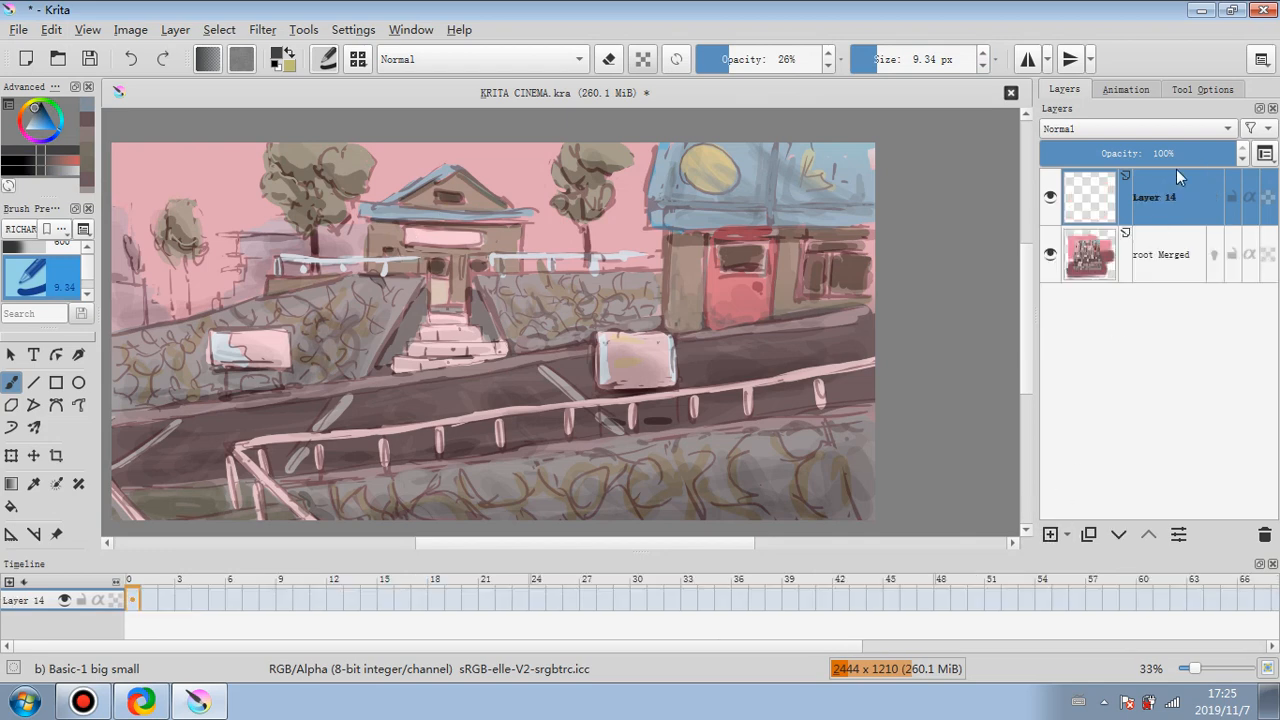
pyautogui.moveTo(1195, 150); pyautogui.dragTo(1160, 153)
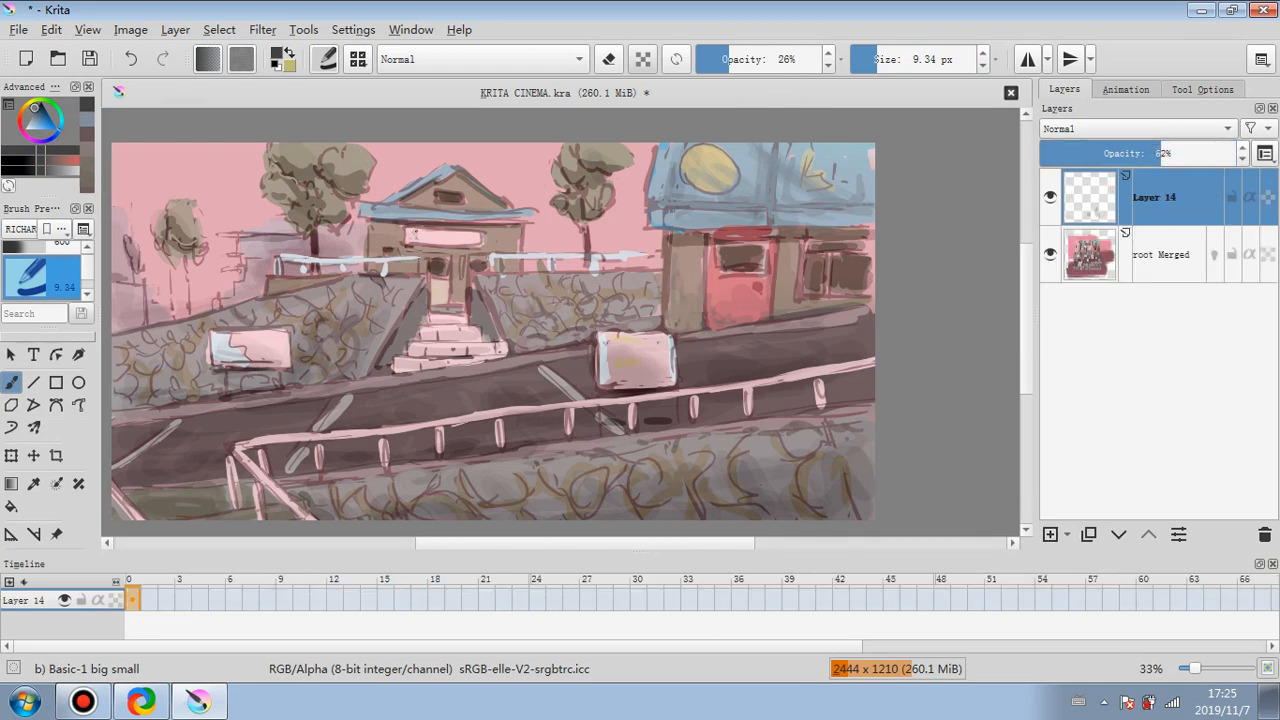
# - Scribble dark lettering on the small building's white sign at 51% brush opacity, and set the layer opacity to 70%
pyautogui.click(760, 59)
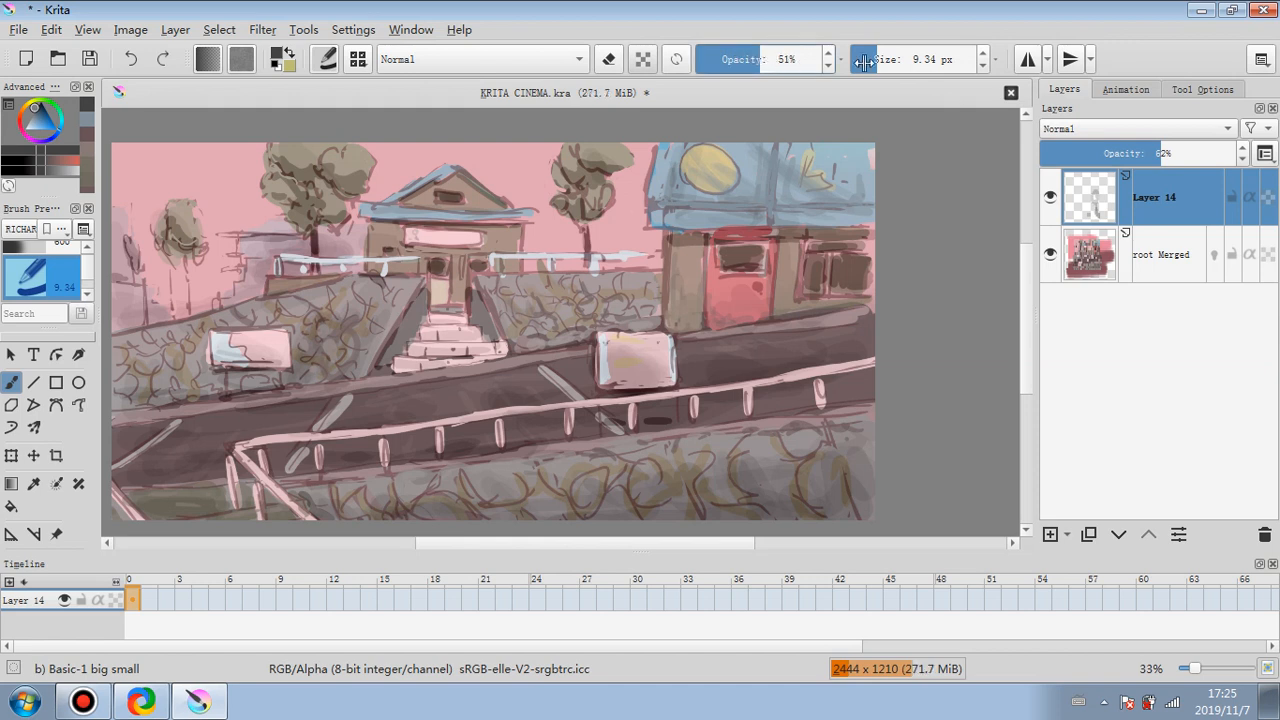
pyautogui.moveTo(418, 231); pyautogui.dragTo(438, 238)
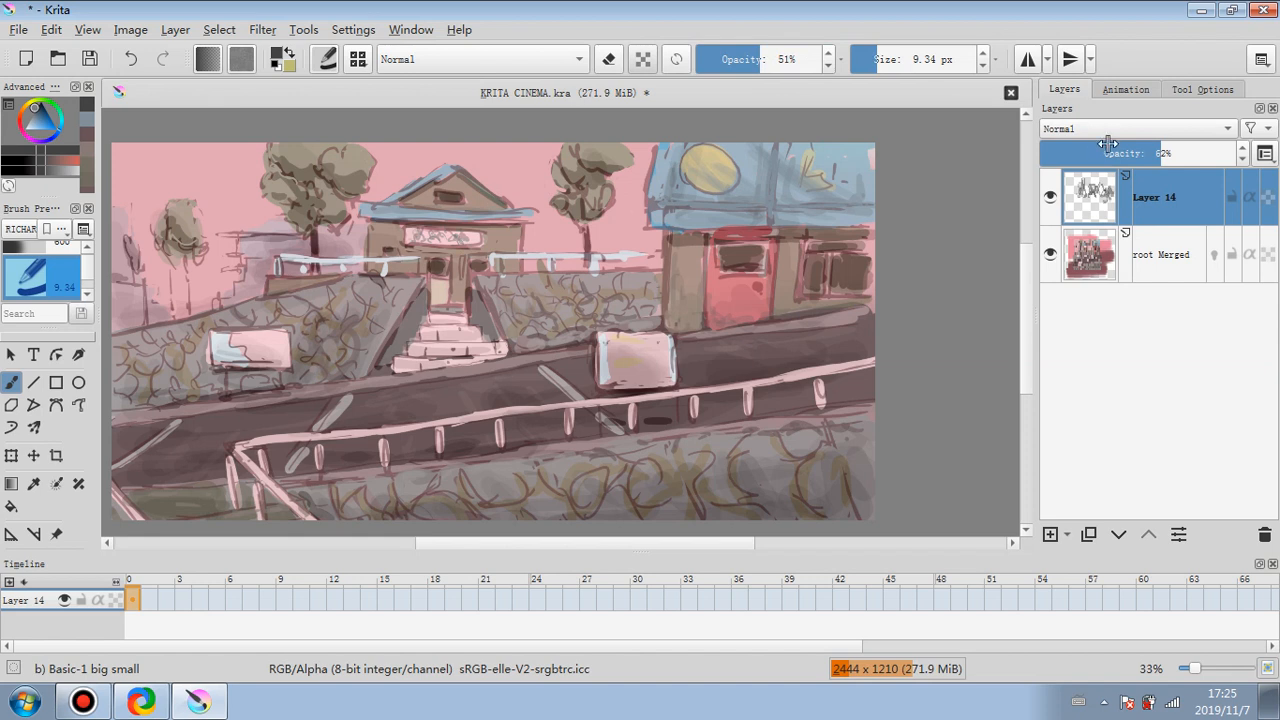
pyautogui.click(1199, 150)
pyautogui.moveTo(1201, 150); pyautogui.dragTo(1177, 154)
# - Draw dark letters over the yellow circle on the shop's signboard at 60% brush opacity, redoing the unwanted strokes
pyautogui.click(749, 58)
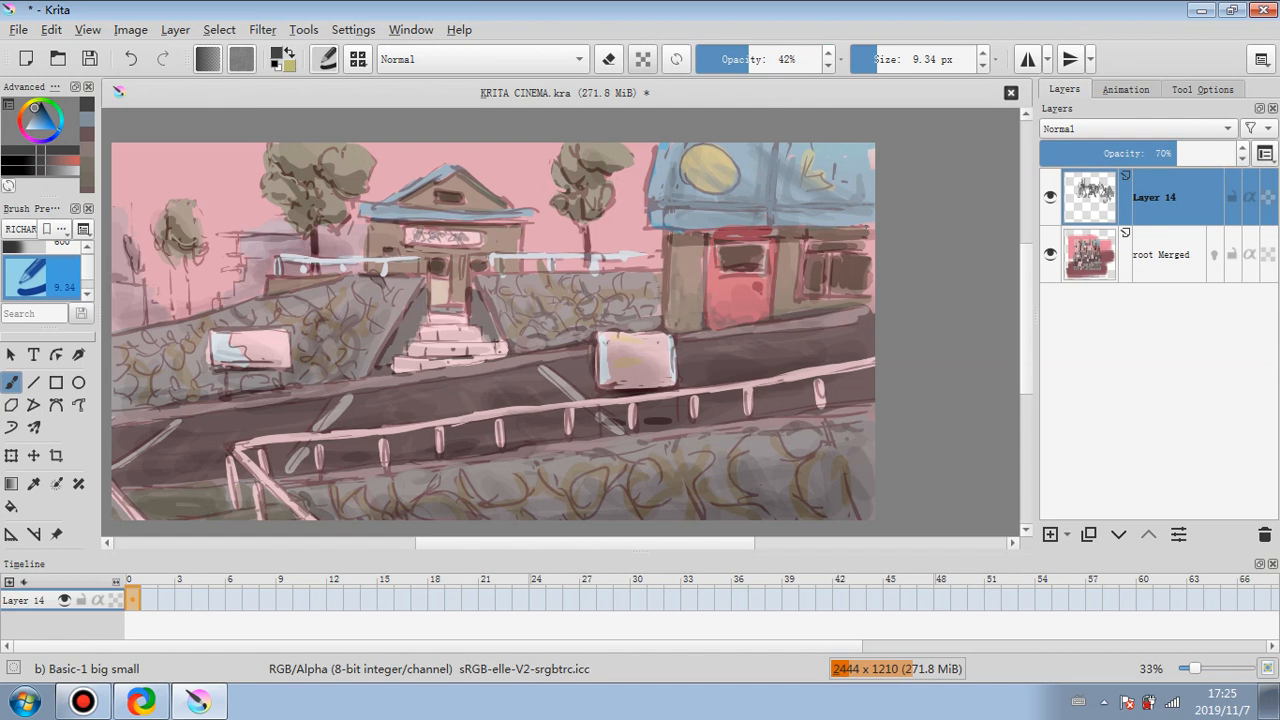
pyautogui.click(766, 62)
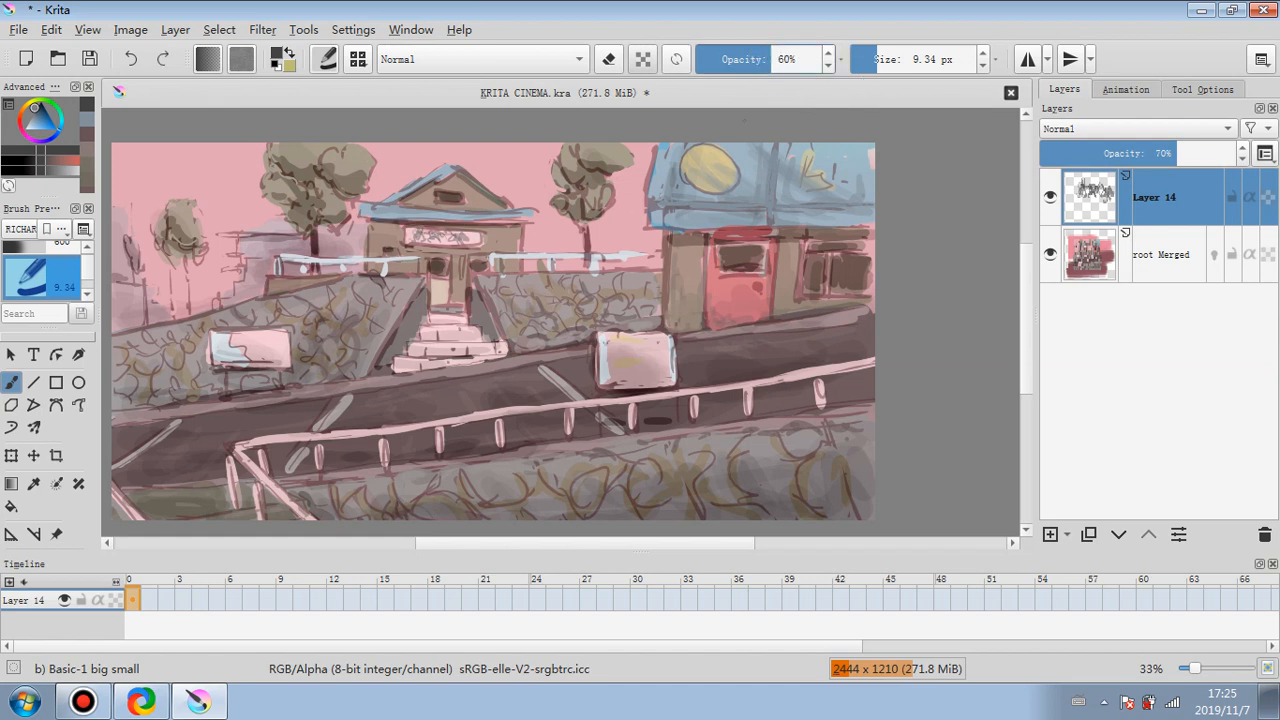
pyautogui.moveTo(697, 157)
pyautogui.mouseDown()
pyautogui.moveTo(694, 183)
pyautogui.moveTo(744, 162)
pyautogui.mouseUp()
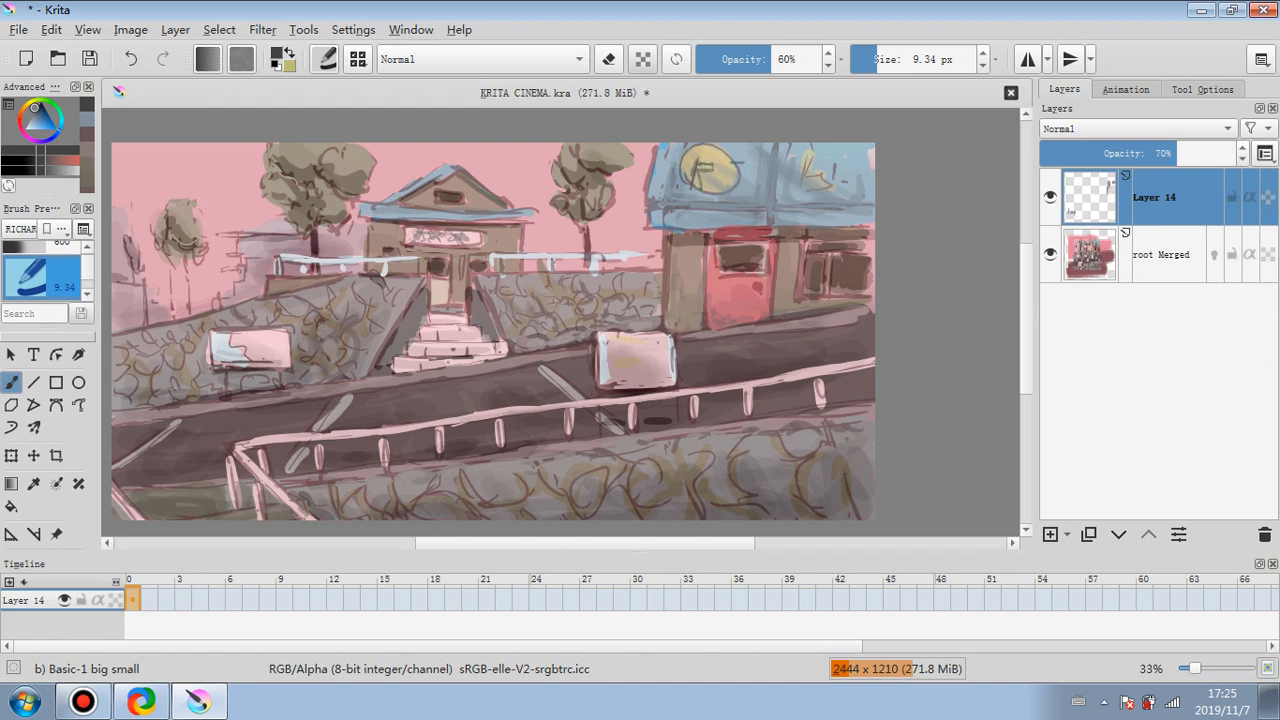
pyautogui.hotkey('ctrl', 'z')
pyautogui.hotkey('ctrl', 'z')
pyautogui.moveTo(733, 158); pyautogui.dragTo(744, 157)
# - Brush pale blue-grey cloud streaks into the pink sky and merge the lettering layer with the layer below
pyautogui.moveTo(48, 122); pyautogui.dragTo(27, 126)
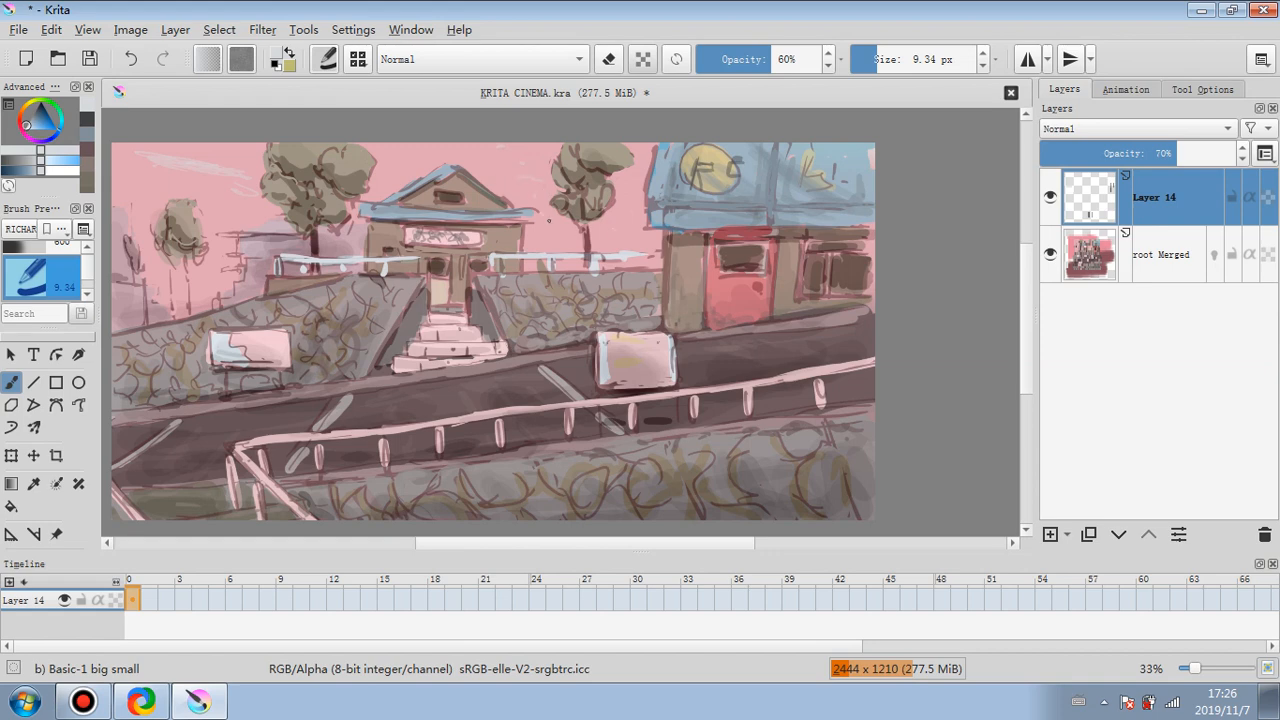
pyautogui.rightClick(1200, 183)
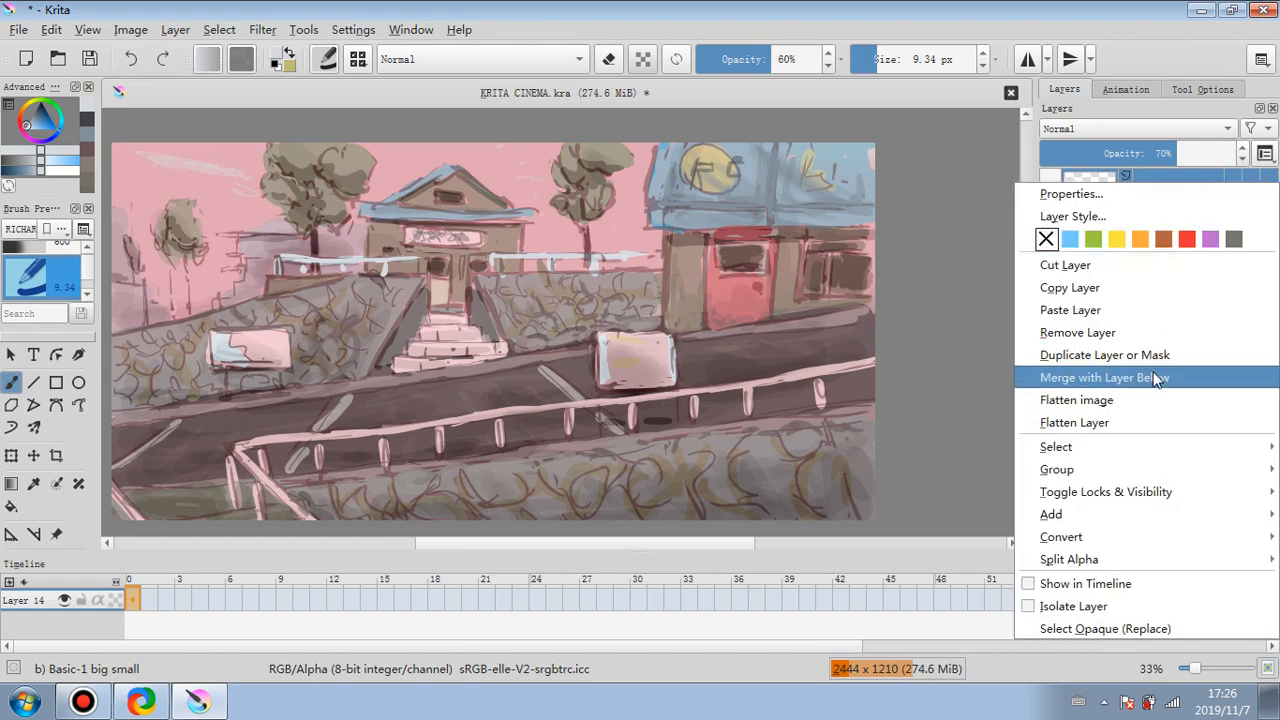
pyautogui.click(1155, 377)
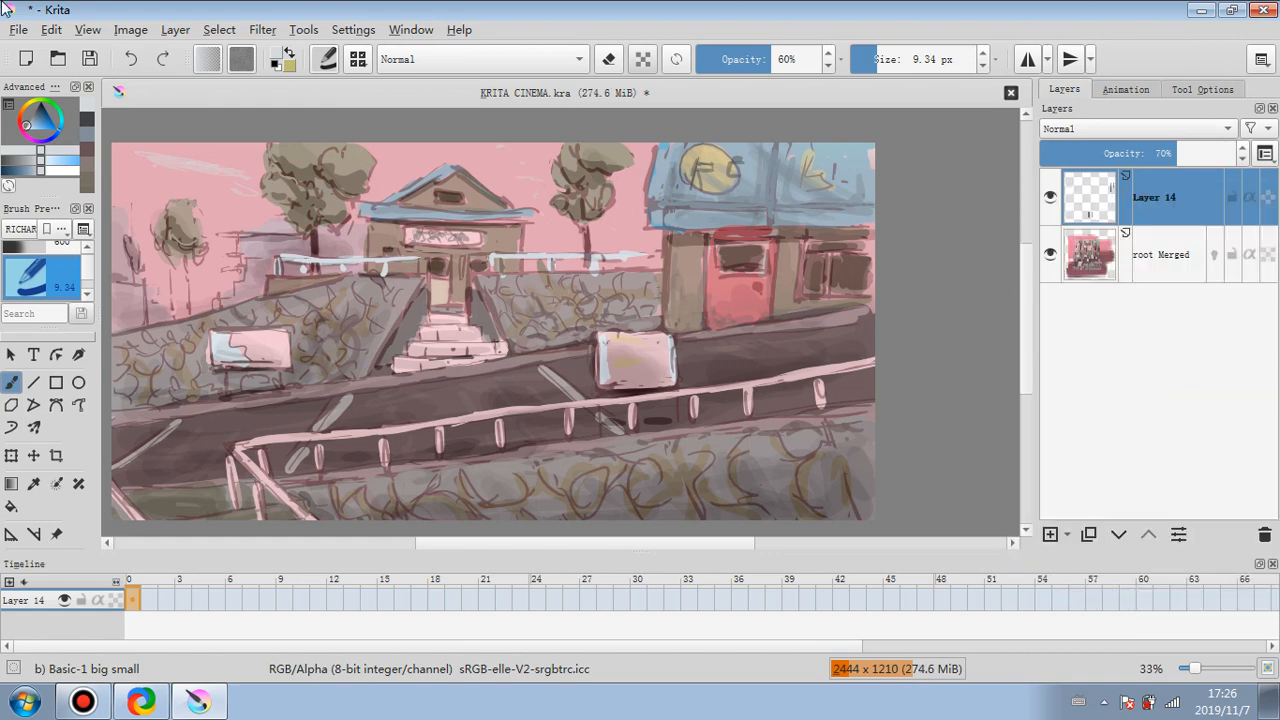
# - Apply a Gaussian Blur to the merged painting with horizontal and vertical radii of 2.77 px
pyautogui.click(262, 29)
pyautogui.moveTo(420, 121)
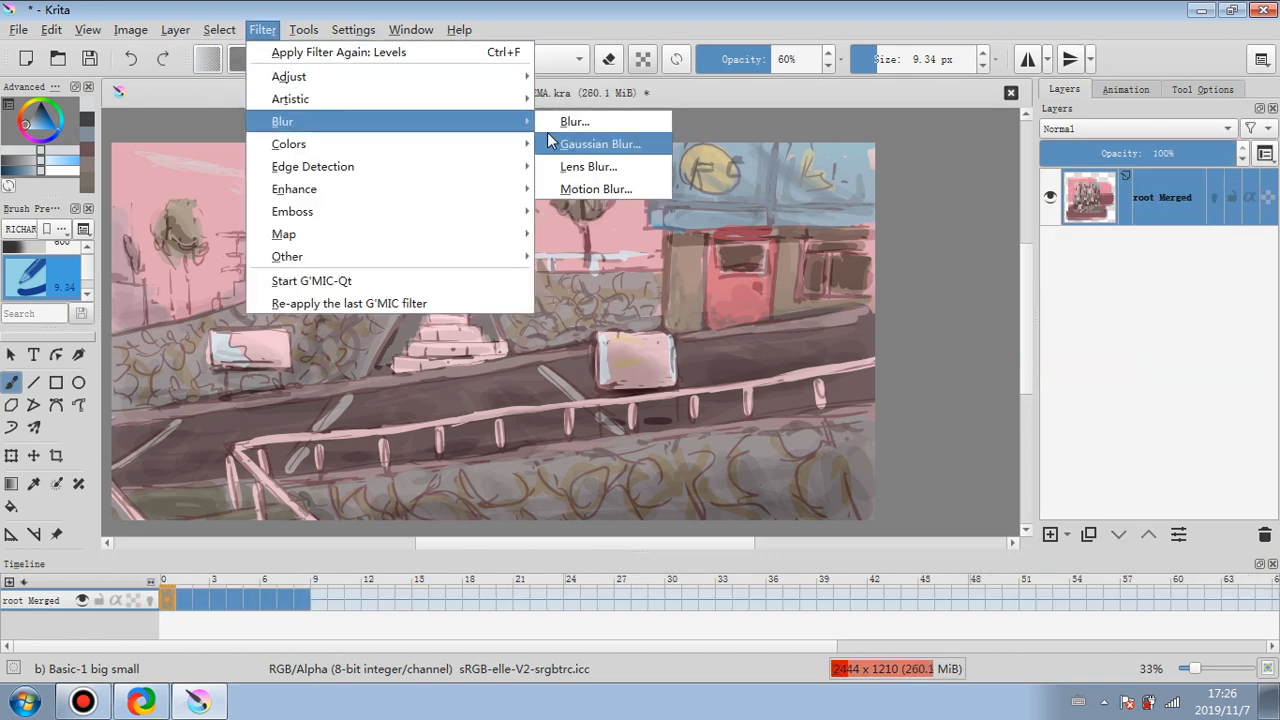
pyautogui.click(551, 143)
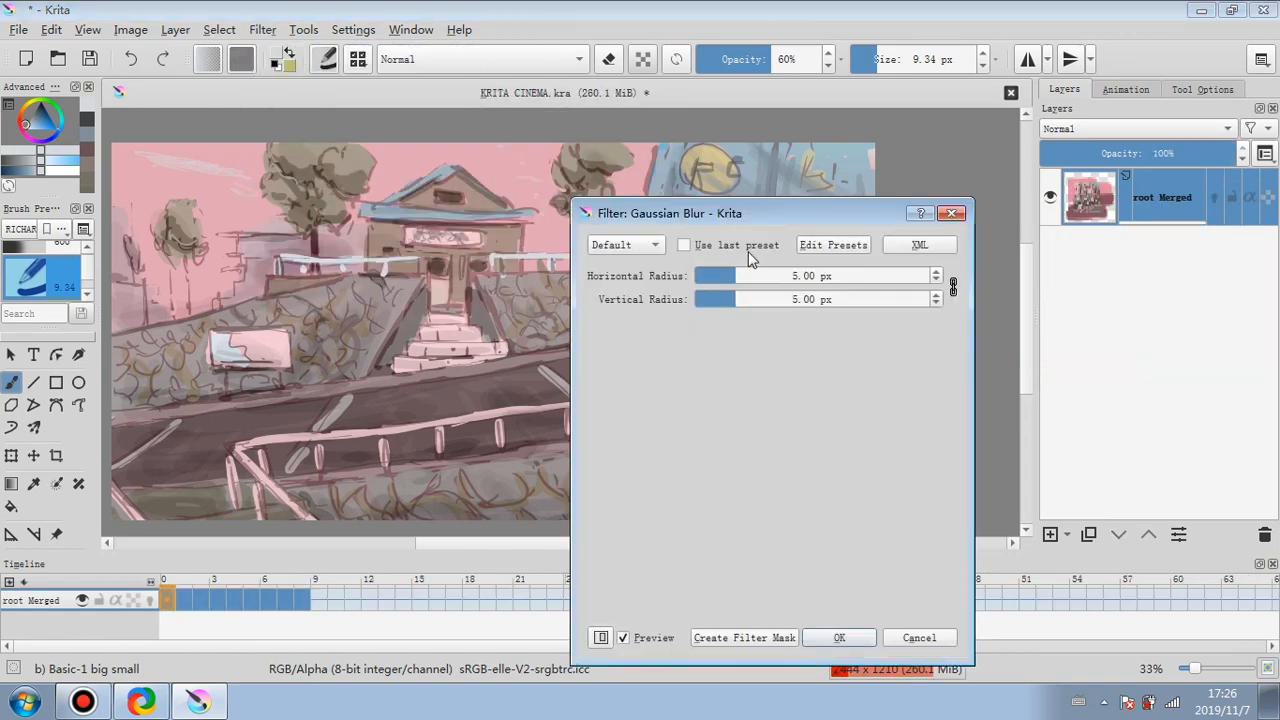
pyautogui.moveTo(745, 230); pyautogui.dragTo(914, 208)
pyautogui.click(897, 256)
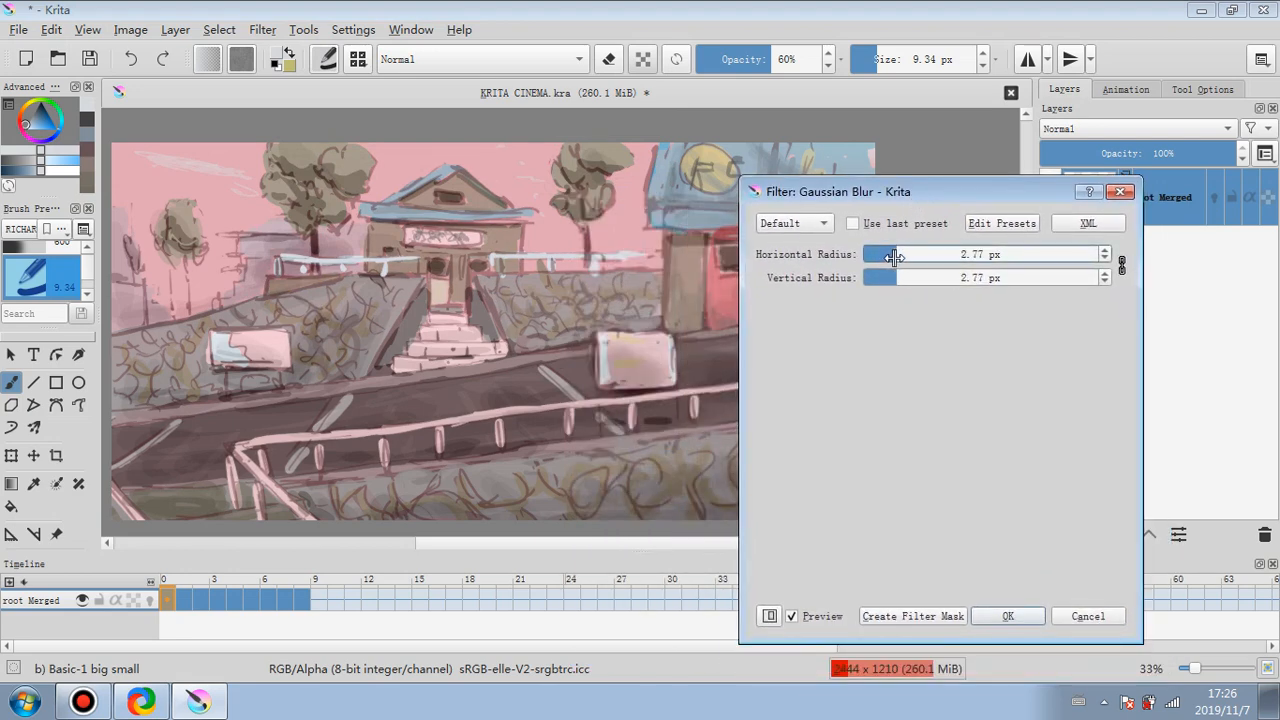
pyautogui.moveTo(895, 257); pyautogui.dragTo(885, 257)
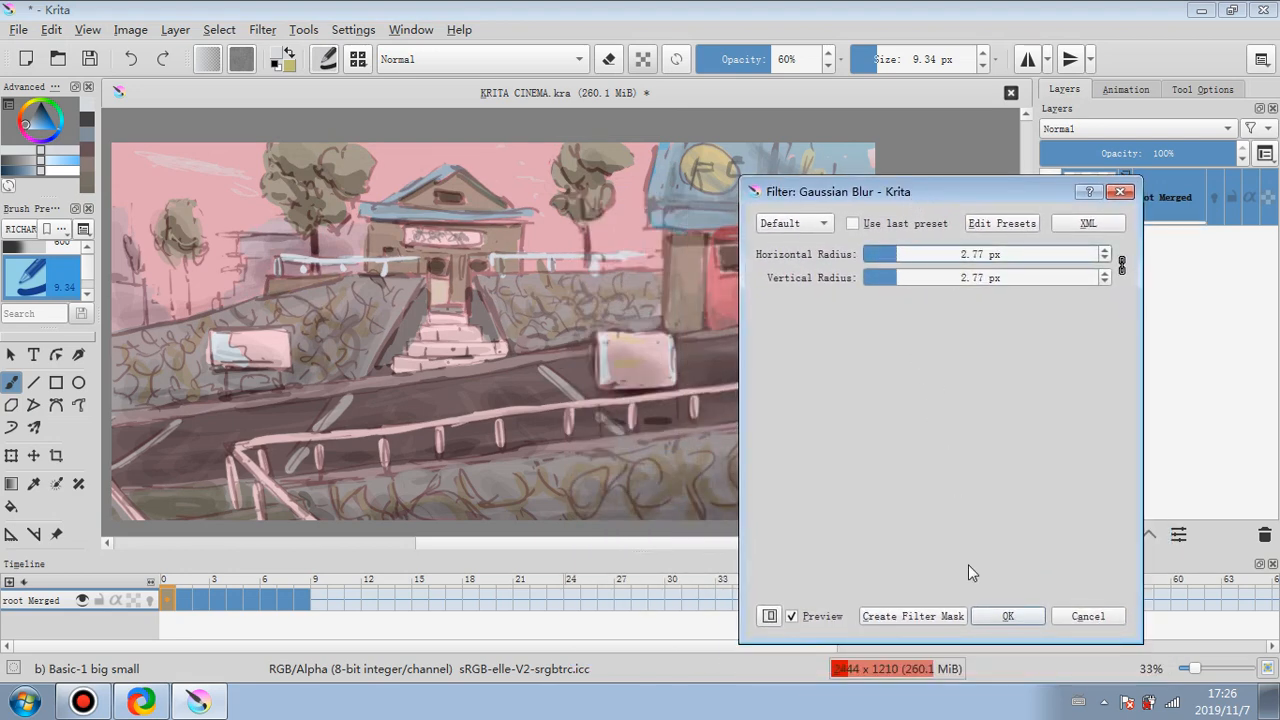
pyautogui.click(1007, 619)
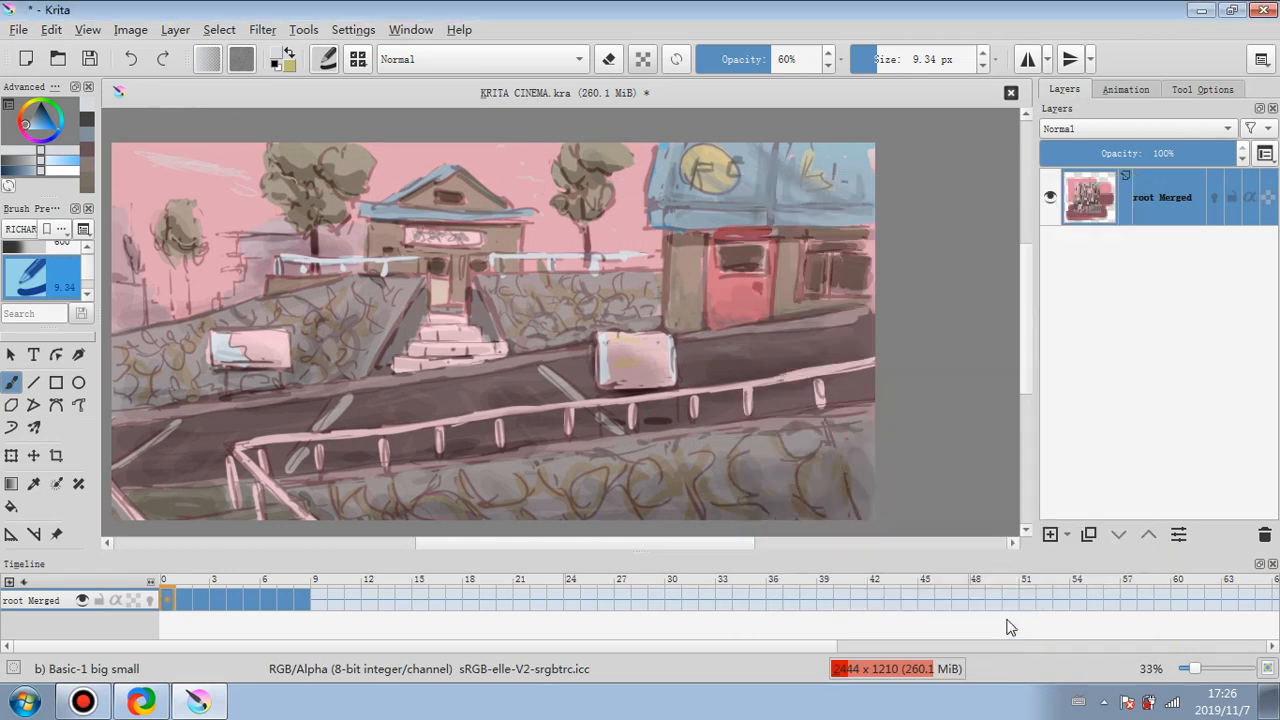
# - Clean up the shop's sky-facing edge with sampled pink and the distant building's roofline with its sampled mauve
pyautogui.keyDown('ctrl'); pyautogui.click(637, 210); pyautogui.keyUp('ctrl')
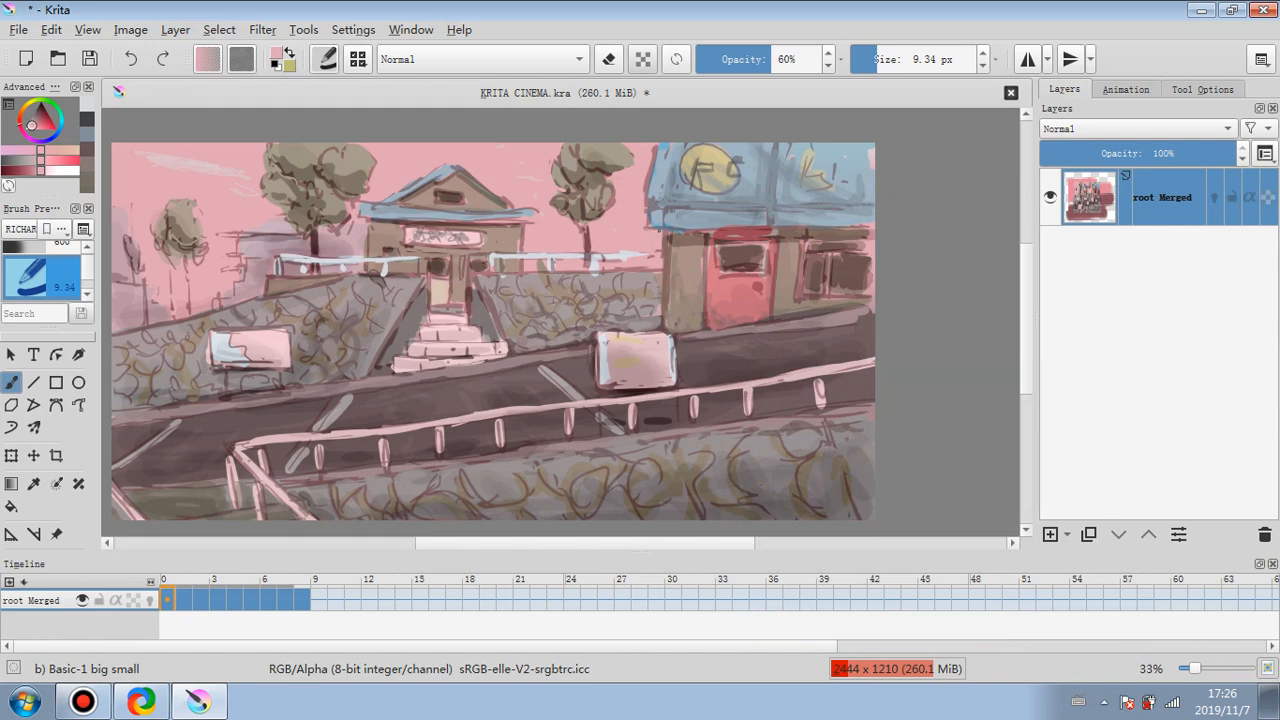
pyautogui.moveTo(645, 220); pyautogui.dragTo(648, 226)
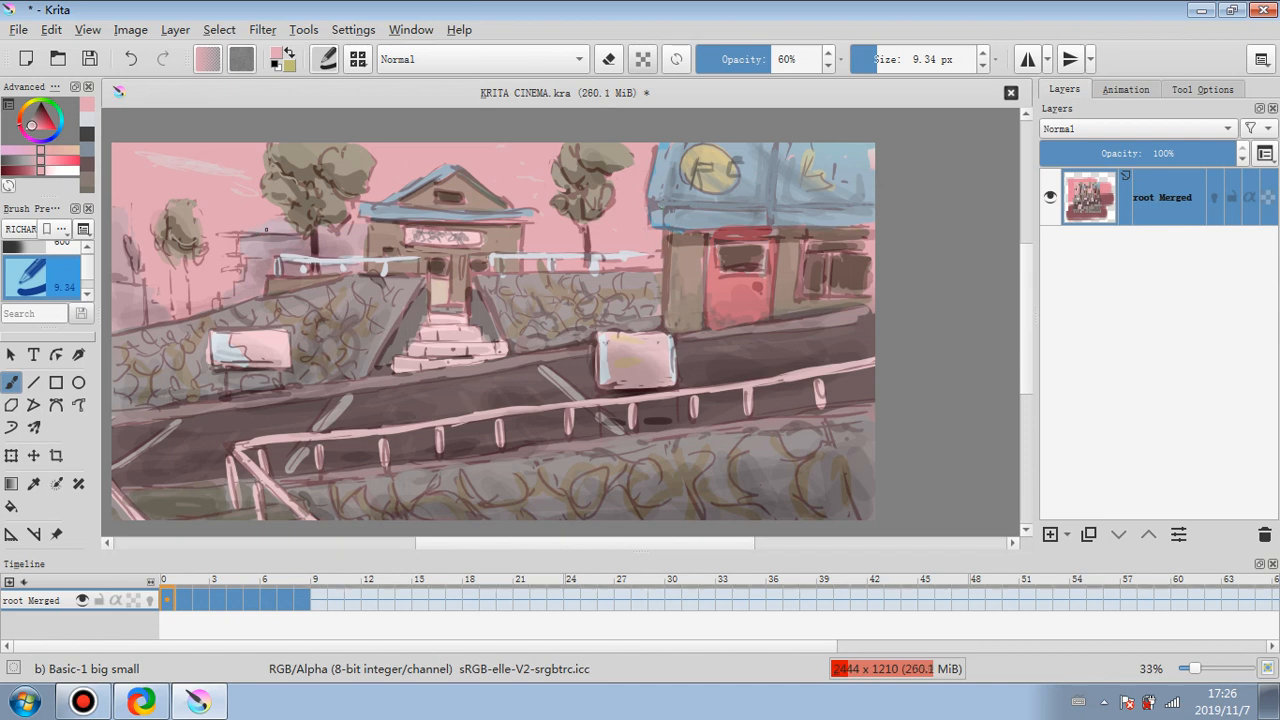
pyautogui.keyDown('ctrl'); pyautogui.click(252, 236); pyautogui.keyUp('ctrl')
pyautogui.moveTo(268, 235)
pyautogui.mouseDown()
pyautogui.moveTo(252, 237)
pyautogui.moveTo(278, 236)
pyautogui.mouseUp()
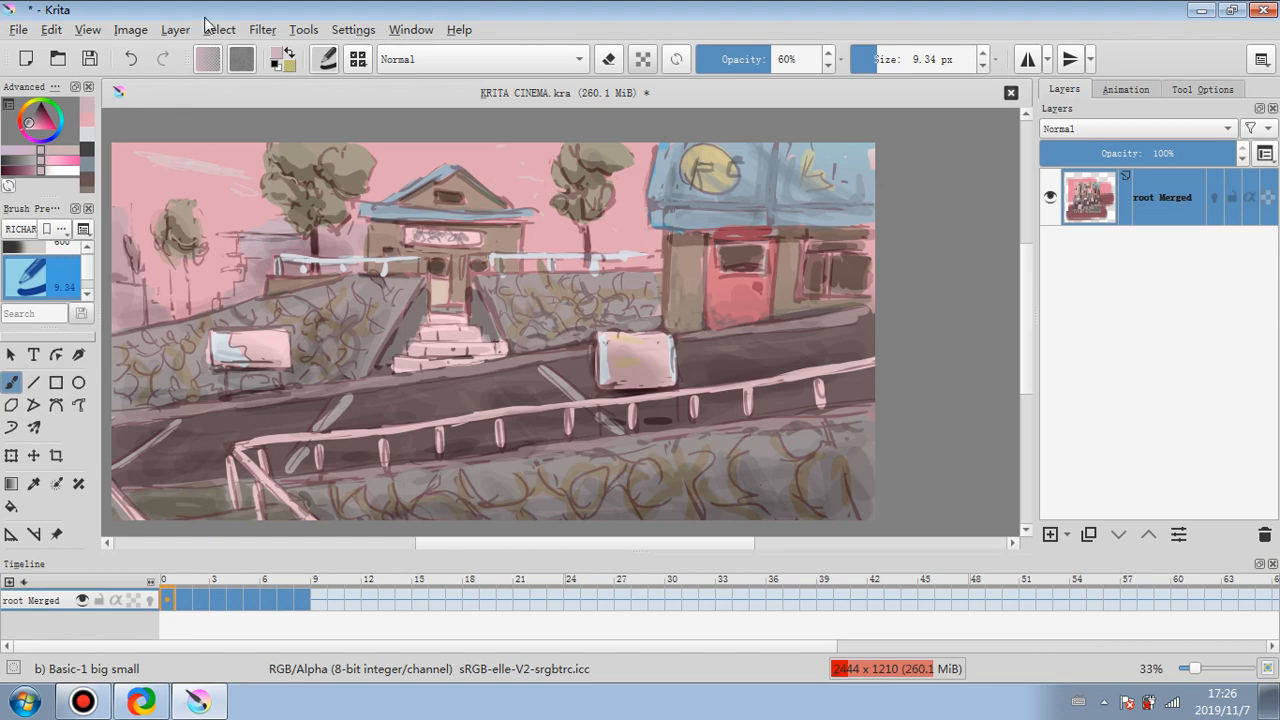
# - Start a Levels adjustment on the painting, setting the input gamma to 0.914 and the input white point to 241
pyautogui.click(308, 32)
pyautogui.moveTo(264, 30)
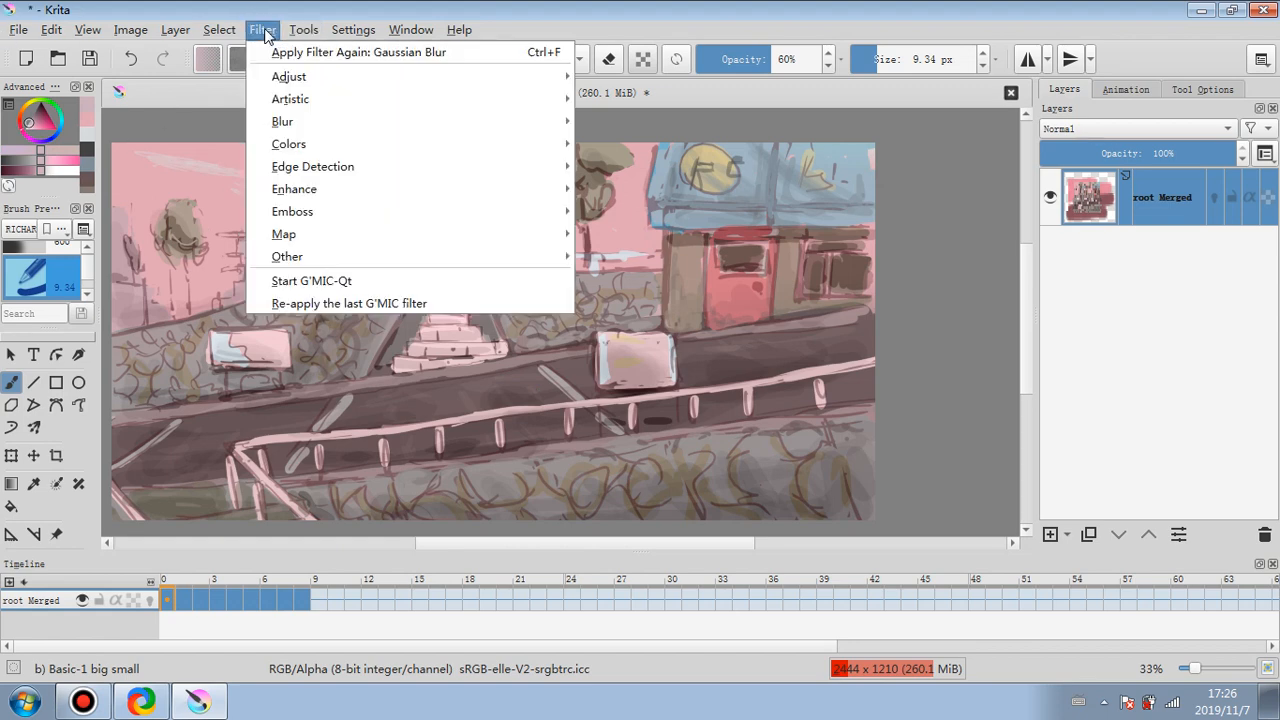
pyautogui.moveTo(540, 76)
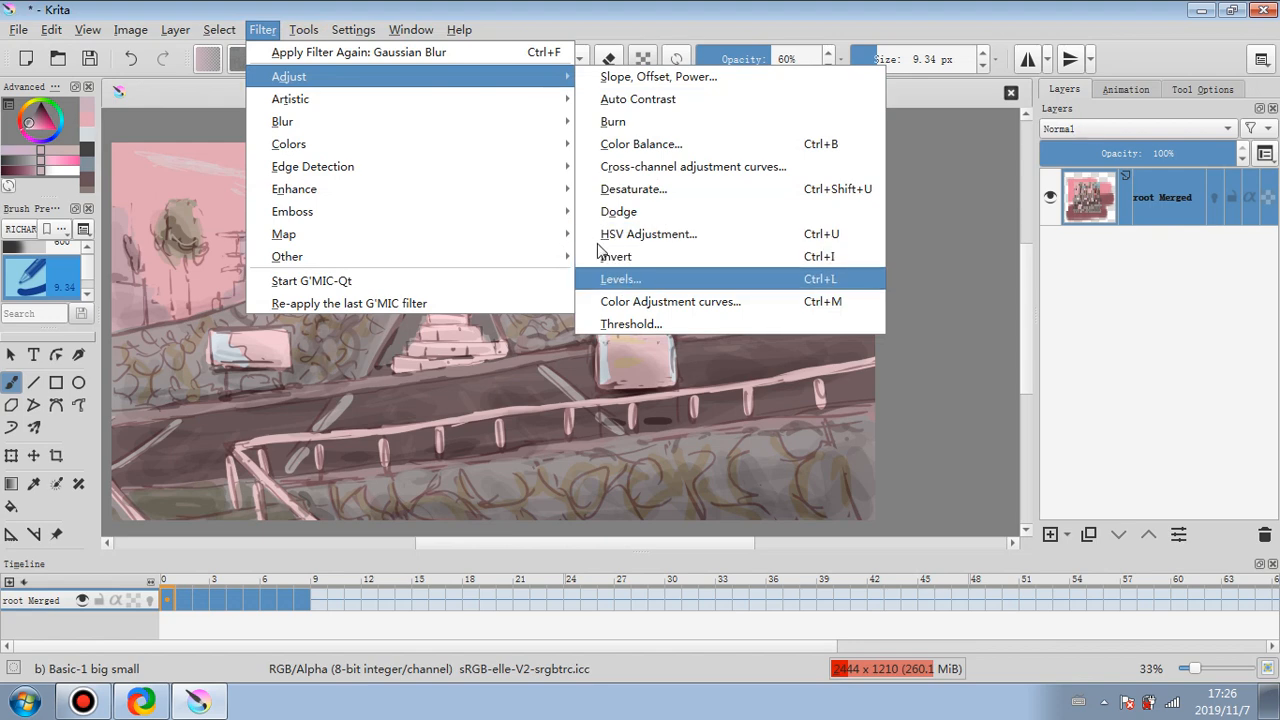
pyautogui.click(660, 280)
pyautogui.moveTo(949, 390); pyautogui.dragTo(942, 390)
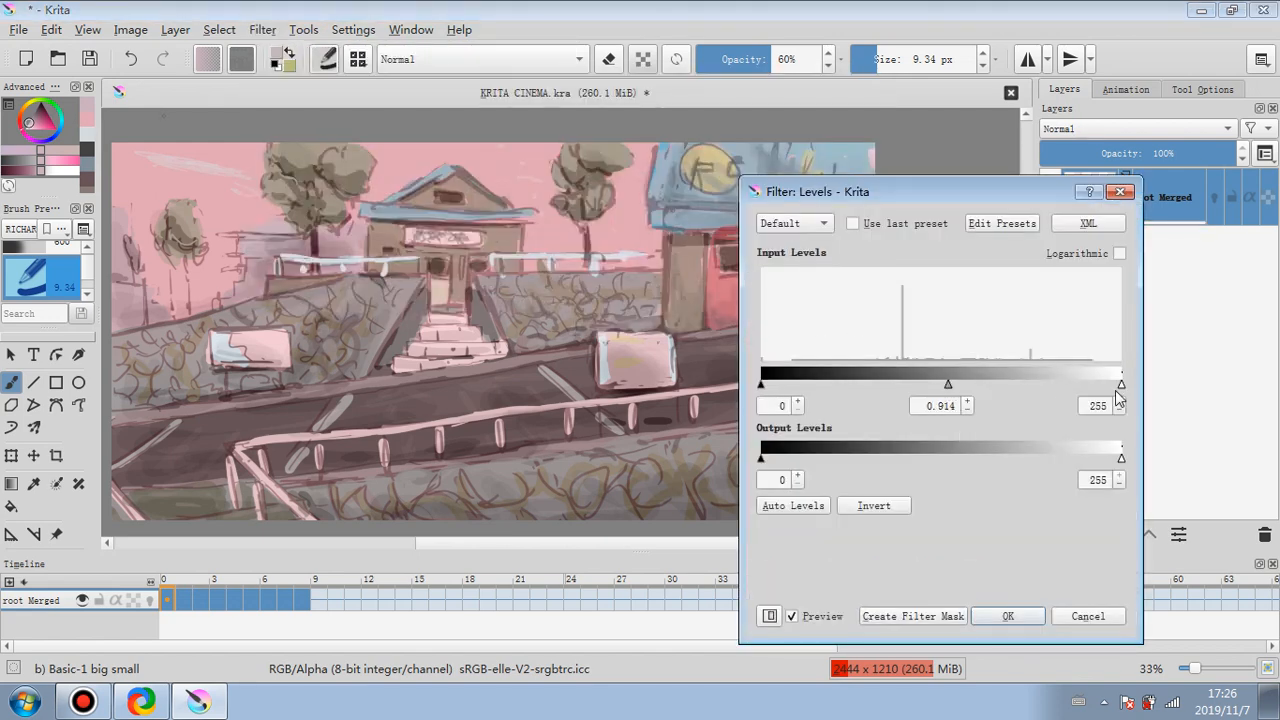
pyautogui.moveTo(1121, 386); pyautogui.dragTo(1102, 387)
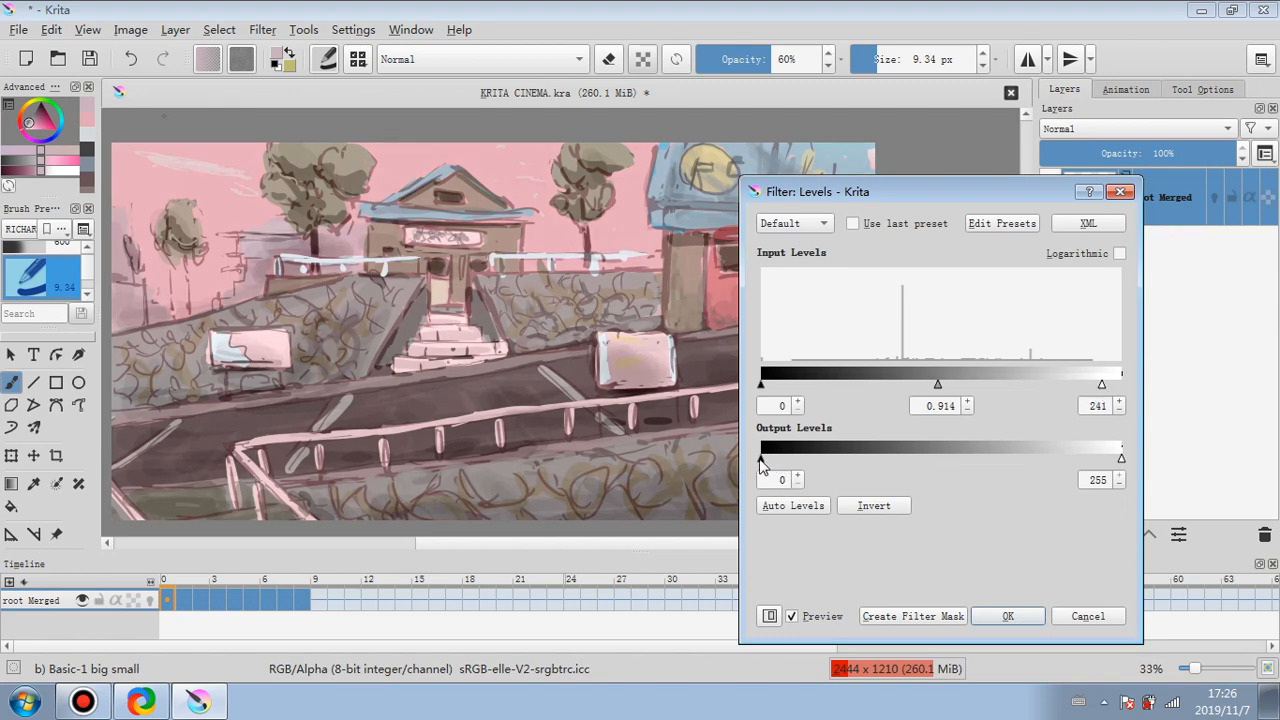
# - Set the output levels to 40 and 227 and the input black point to 11, nudge the input white point lower, and apply Levels
pyautogui.moveTo(761, 459); pyautogui.dragTo(792, 459)
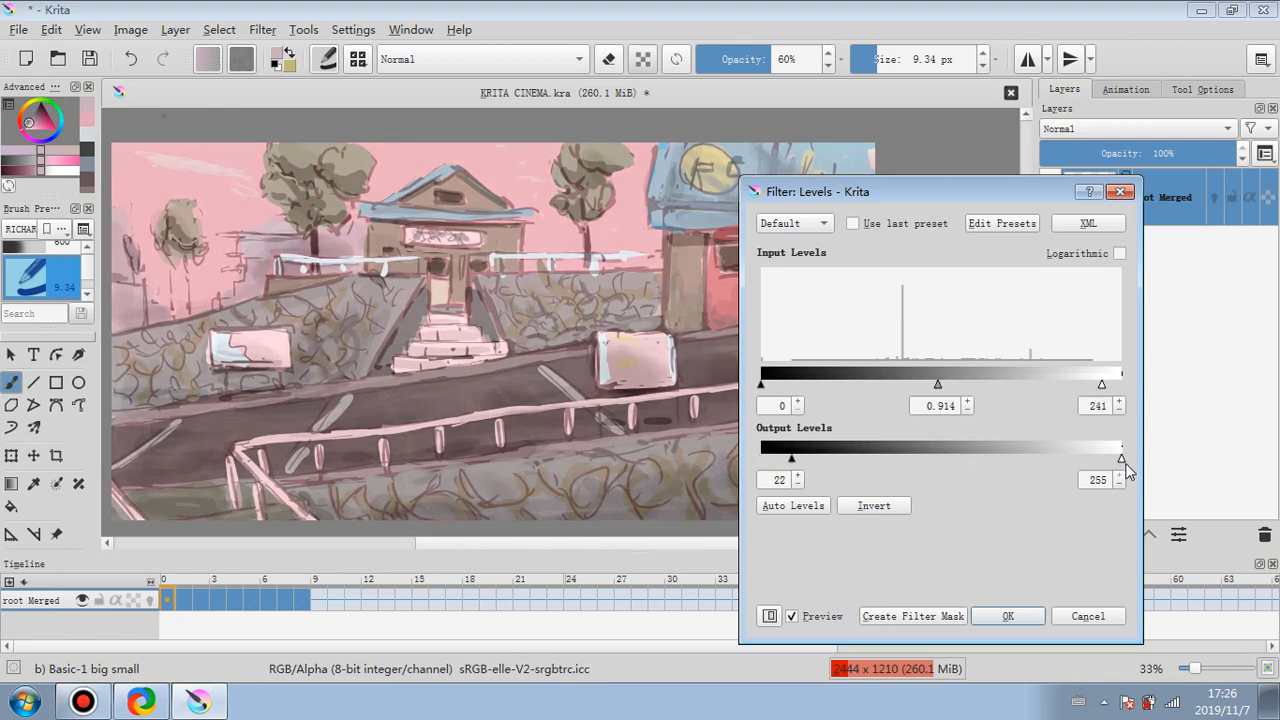
pyautogui.moveTo(1122, 462); pyautogui.dragTo(1081, 460)
pyautogui.moveTo(792, 459); pyautogui.dragTo(818, 460)
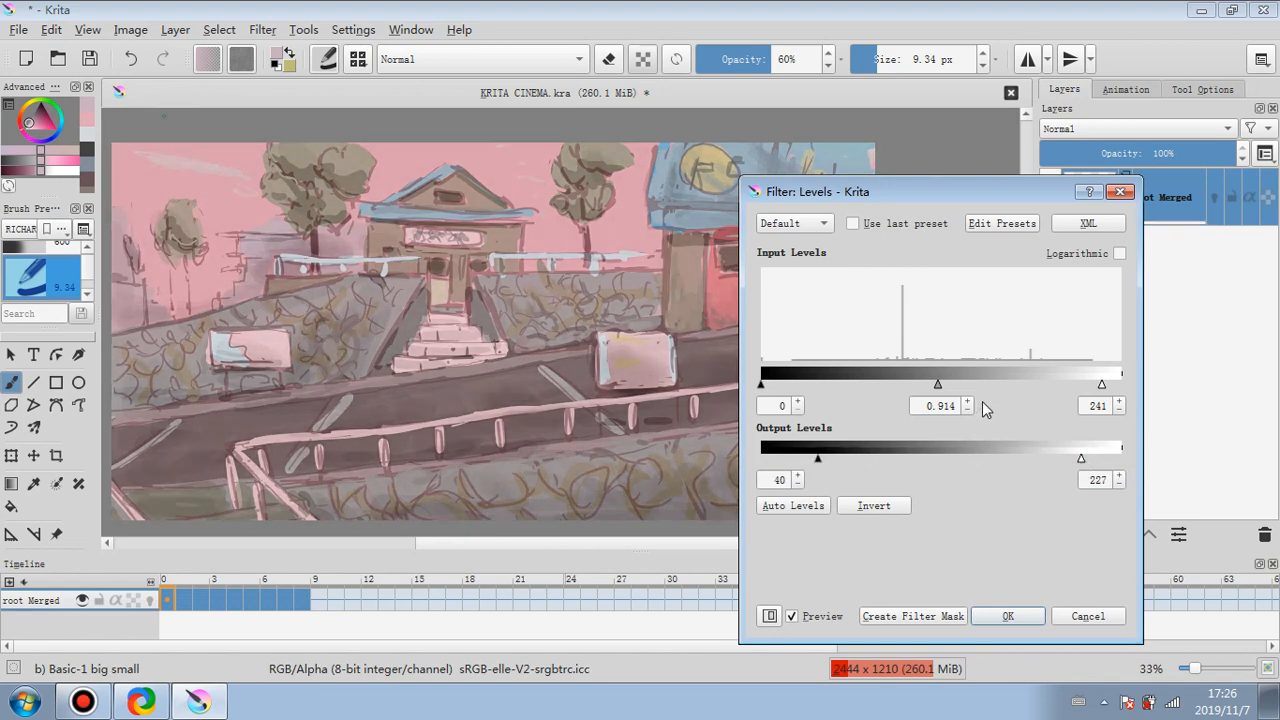
pyautogui.moveTo(762, 384); pyautogui.dragTo(776, 388)
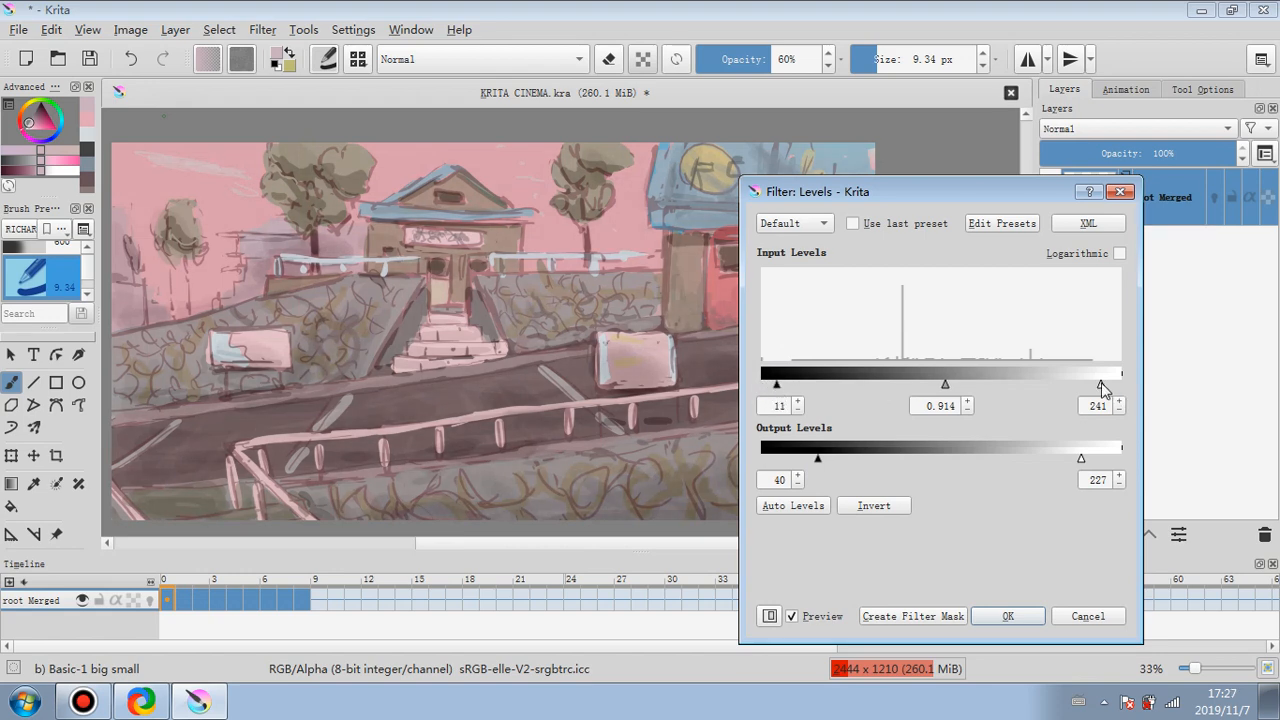
pyautogui.moveTo(1103, 386); pyautogui.dragTo(1097, 388)
pyautogui.click(1010, 616)
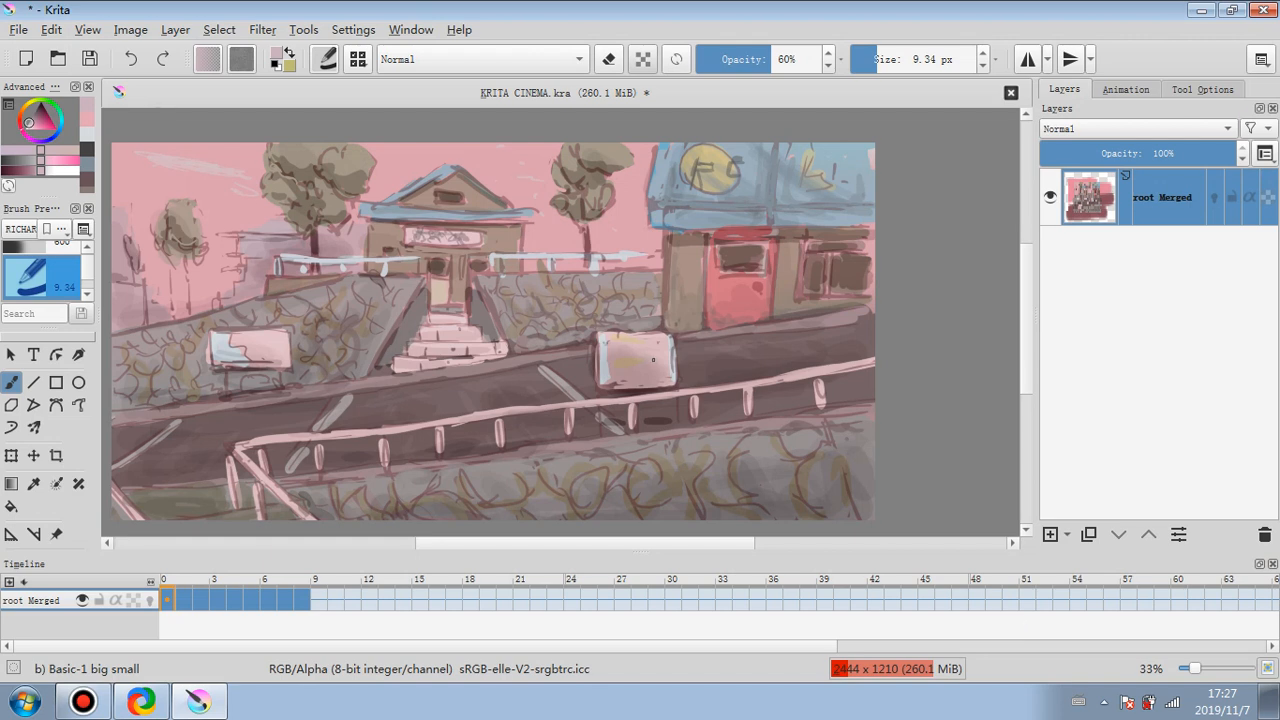
# - Choose a muted warm grey as the brush colour
pyautogui.click(31, 124)
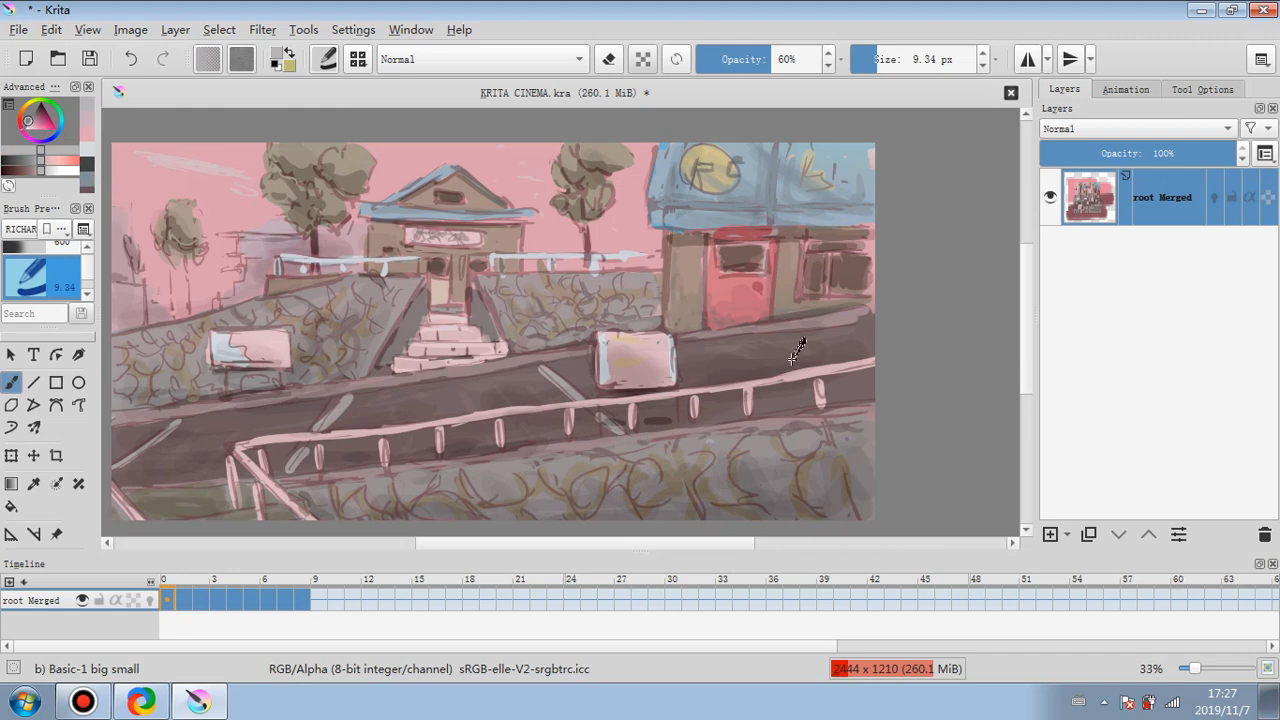
# - Add a paint layer at 67% opacity and set the brush to 58% opacity and 27.21 px
pyautogui.click(1050, 534)
pyautogui.click(1172, 153)
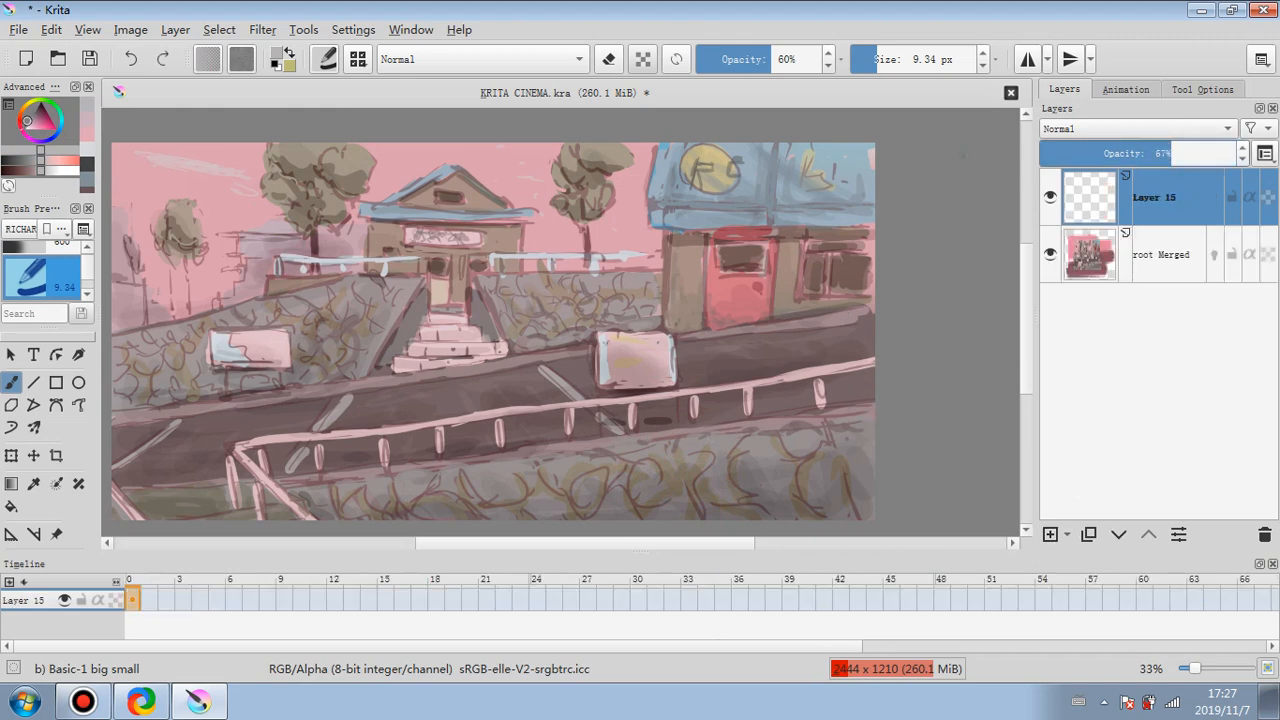
pyautogui.click(744, 59)
pyautogui.click(769, 60)
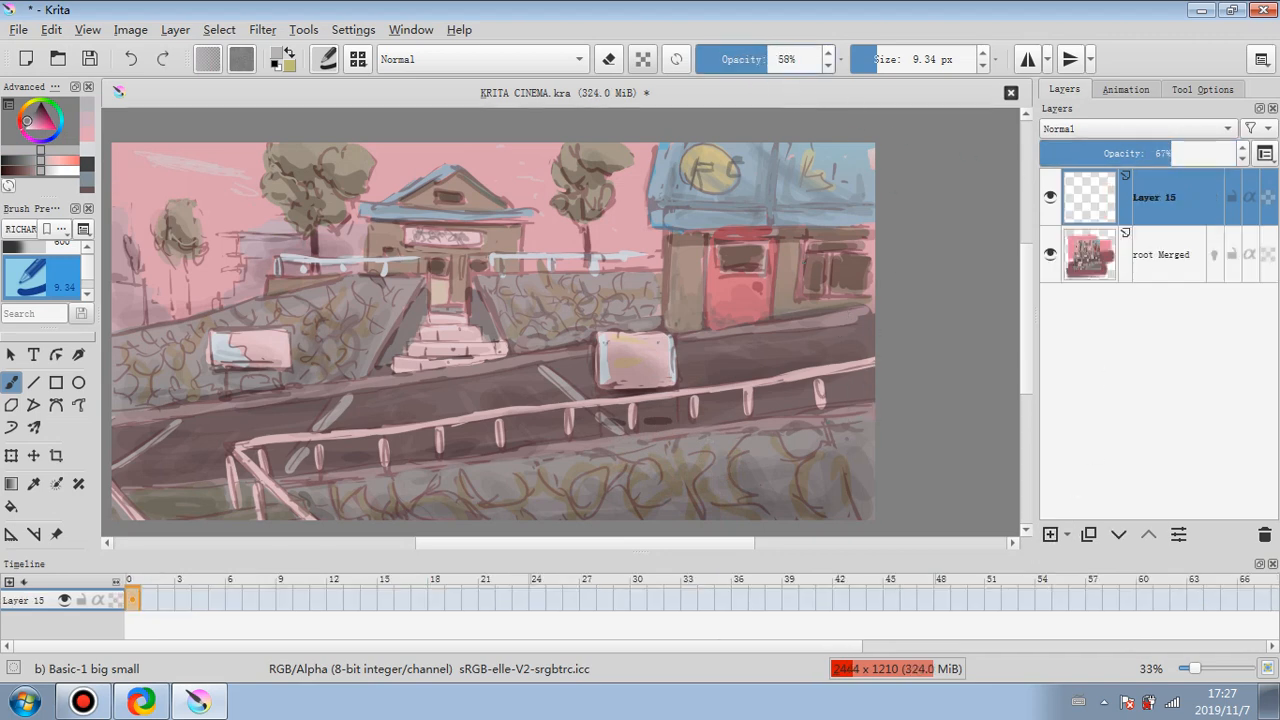
pyautogui.click(888, 59)
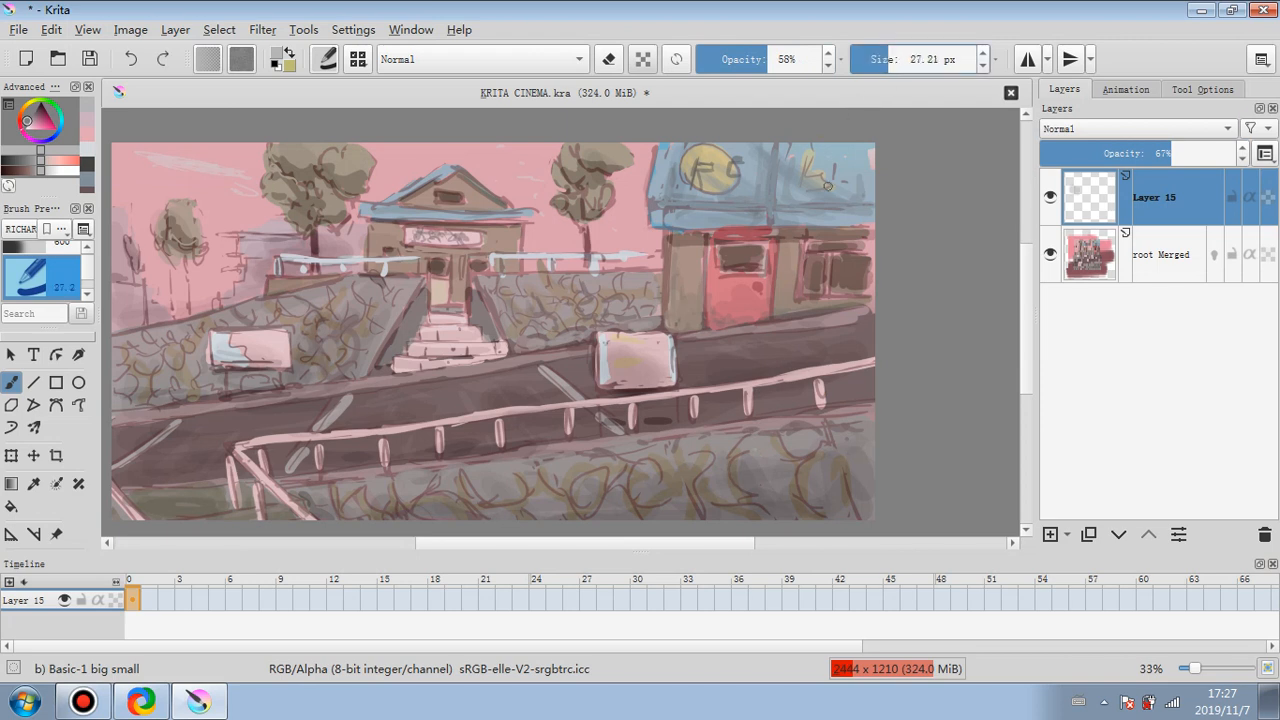
# - Paint the first light grey stone highlights on the foreground stone wall and reduce the layer's opacity to 46%
pyautogui.moveTo(753, 451)
pyautogui.mouseDown()
pyautogui.moveTo(777, 478)
pyautogui.moveTo(718, 496)
pyautogui.moveTo(714, 470)
pyautogui.moveTo(727, 496)
pyautogui.mouseUp()
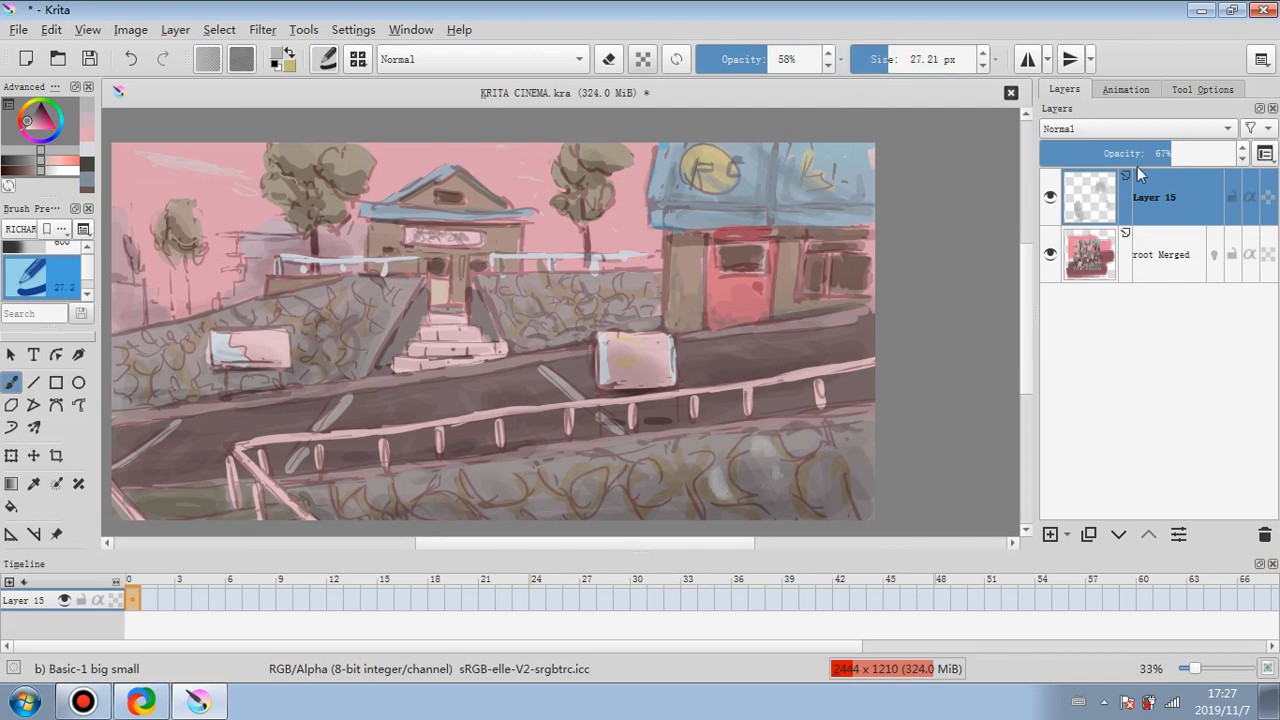
pyautogui.click(1132, 153)
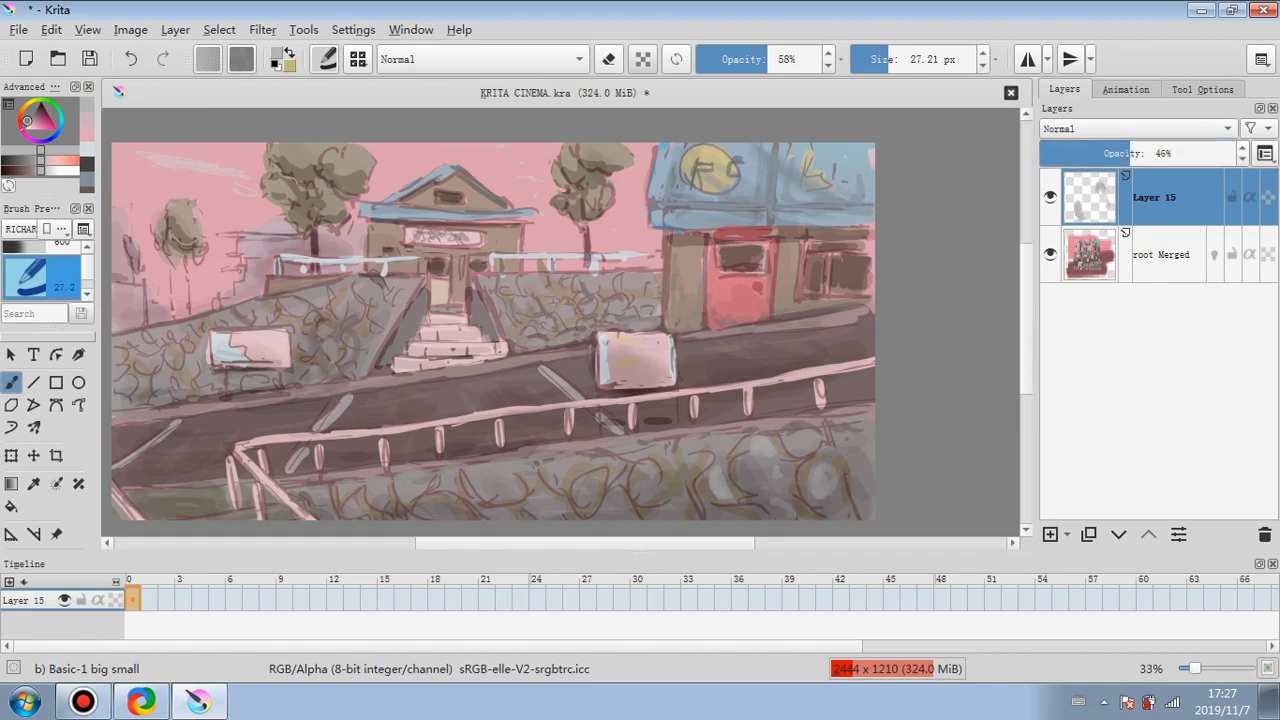
pyautogui.moveTo(594, 485)
pyautogui.mouseDown()
pyautogui.moveTo(588, 501)
pyautogui.moveTo(539, 516)
pyautogui.moveTo(492, 480)
pyautogui.moveTo(505, 487)
pyautogui.moveTo(451, 516)
pyautogui.moveTo(411, 484)
pyautogui.moveTo(437, 515)
pyautogui.mouseUp()
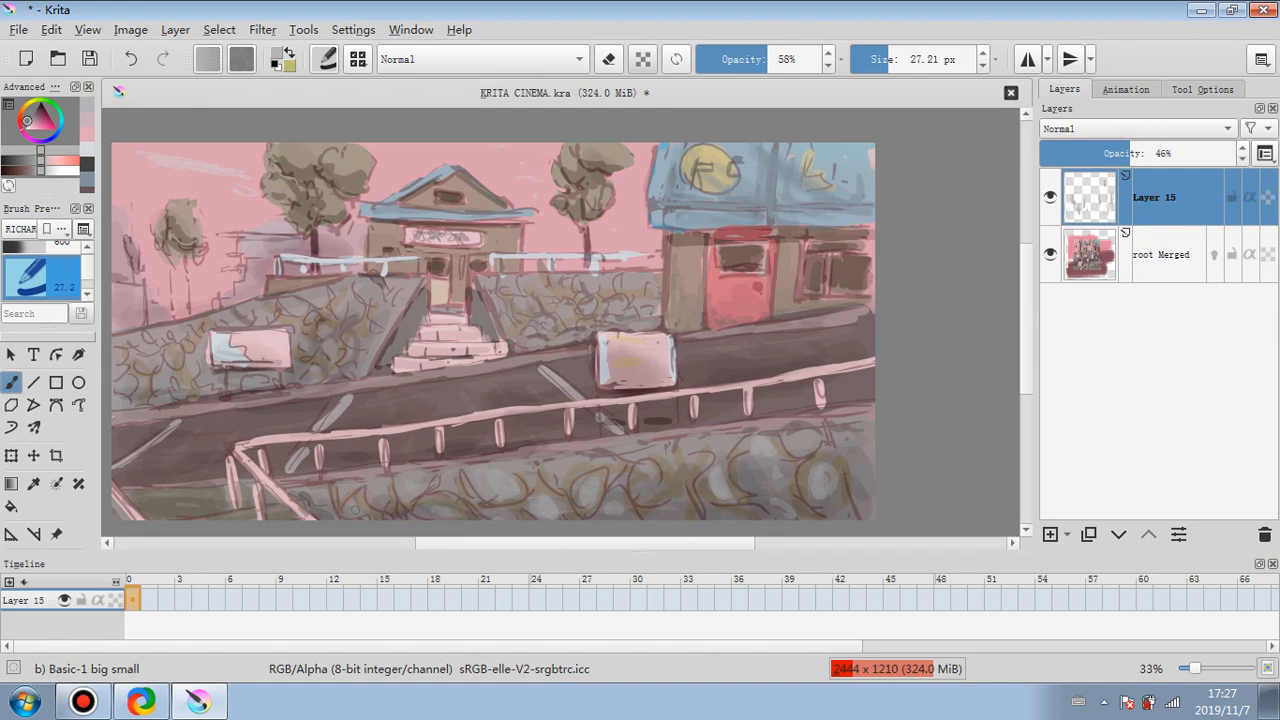
# - Fill in more light grey highlights on individual stones along the whole foreground wall below the railing
pyautogui.moveTo(316, 493); pyautogui.dragTo(322, 508)
pyautogui.moveTo(376, 491)
pyautogui.mouseDown()
pyautogui.moveTo(385, 506)
pyautogui.moveTo(354, 502)
pyautogui.mouseUp()
pyautogui.moveTo(809, 468); pyautogui.dragTo(808, 484)
pyautogui.moveTo(781, 473); pyautogui.dragTo(770, 489)
pyautogui.moveTo(793, 446)
pyautogui.mouseDown()
pyautogui.moveTo(750, 470)
pyautogui.moveTo(748, 488)
pyautogui.moveTo(734, 480)
pyautogui.mouseUp()
pyautogui.moveTo(734, 446); pyautogui.dragTo(722, 458)
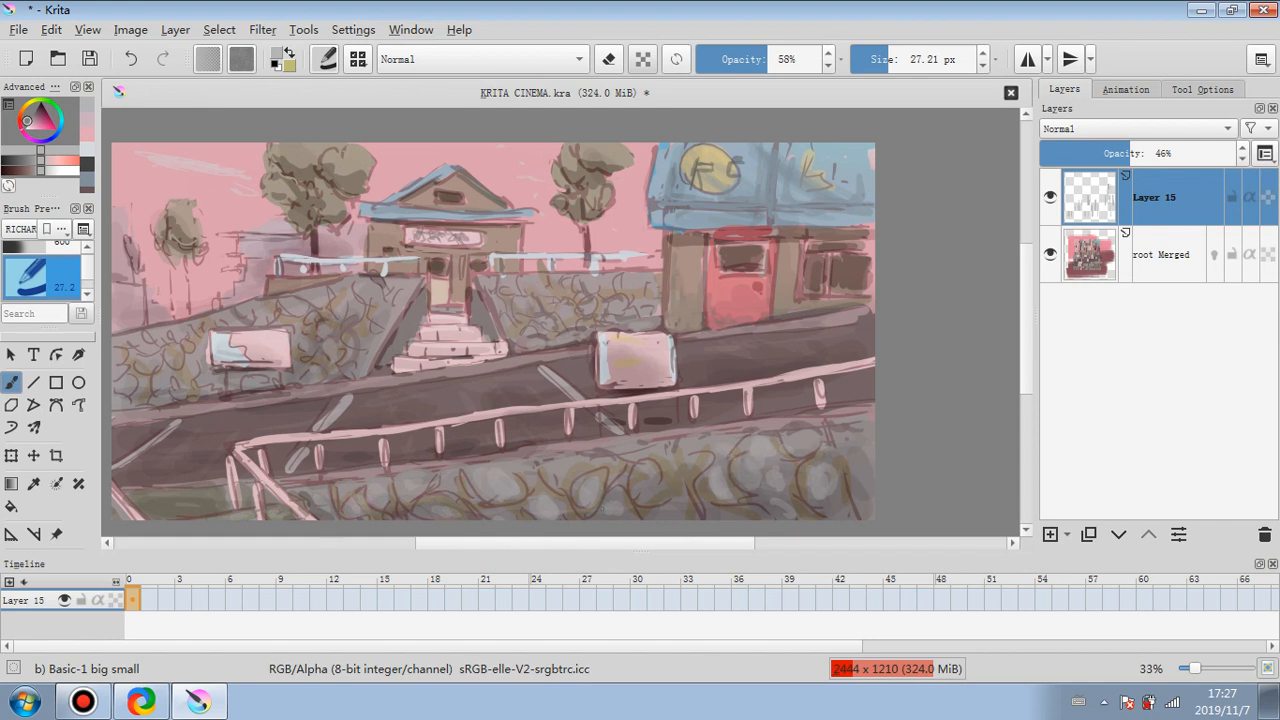
pyautogui.moveTo(624, 501); pyautogui.dragTo(620, 511)
pyautogui.moveTo(688, 508); pyautogui.dragTo(666, 518)
pyautogui.moveTo(842, 455)
pyautogui.mouseDown()
pyautogui.moveTo(830, 461)
pyautogui.moveTo(852, 505)
pyautogui.moveTo(848, 476)
pyautogui.mouseUp()
pyautogui.moveTo(851, 430); pyautogui.dragTo(835, 444)
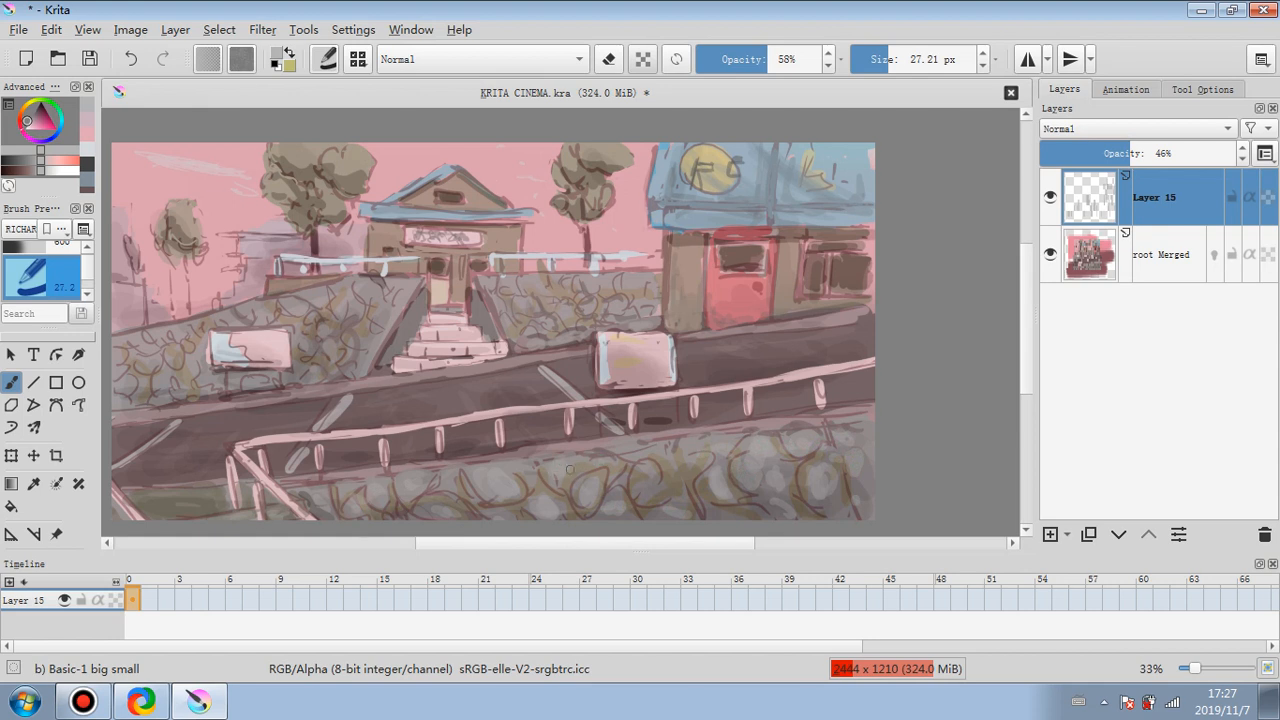
# - Shade the road's near end and the shopfront around the red door in dark brown with the brush at 18% opacity
pyautogui.click(722, 62)
pyautogui.moveTo(198, 431); pyautogui.dragTo(183, 465)
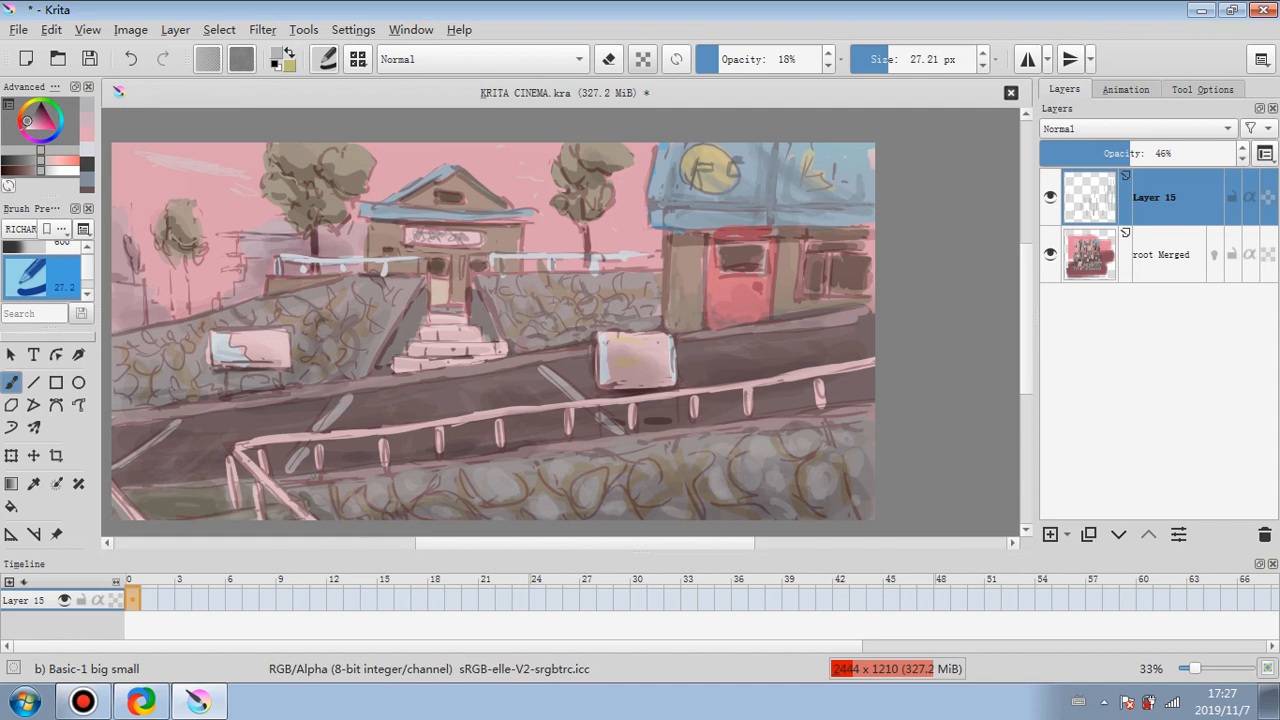
pyautogui.press('x')
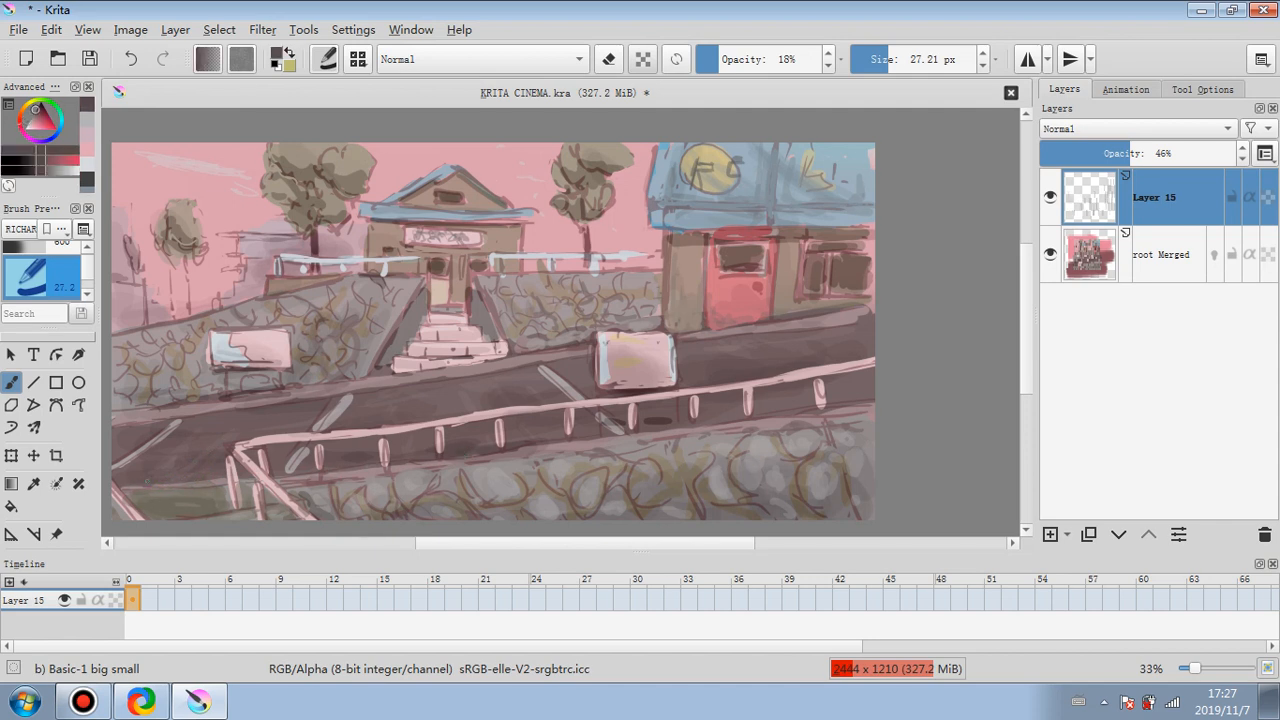
pyautogui.moveTo(205, 477); pyautogui.dragTo(175, 477)
pyautogui.moveTo(788, 301)
pyautogui.mouseDown()
pyautogui.moveTo(683, 307)
pyautogui.moveTo(784, 316)
pyautogui.mouseUp()
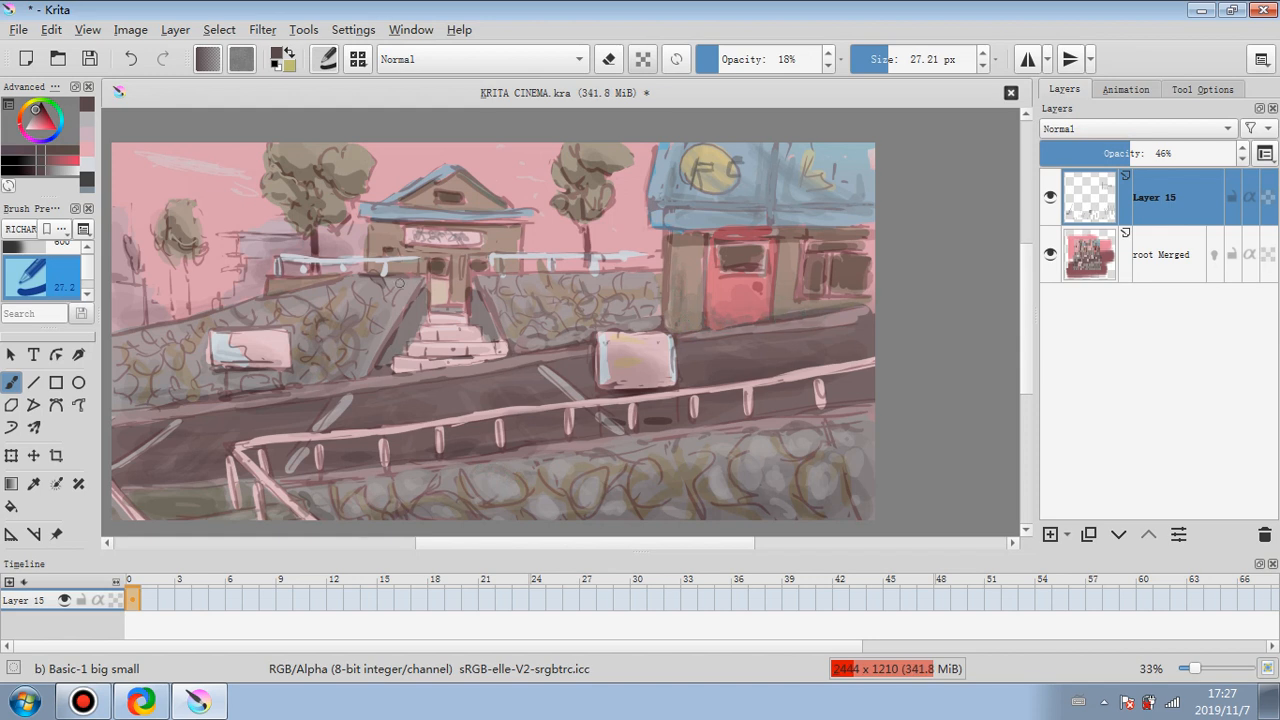
# - Sample a stone grey from the foreground wall and set the brush to 64% opacity and 23.33 px, with the layer at 49% opacity
pyautogui.keyDown('ctrl'); pyautogui.click(758, 447); pyautogui.keyUp('ctrl')
pyautogui.click(762, 60)
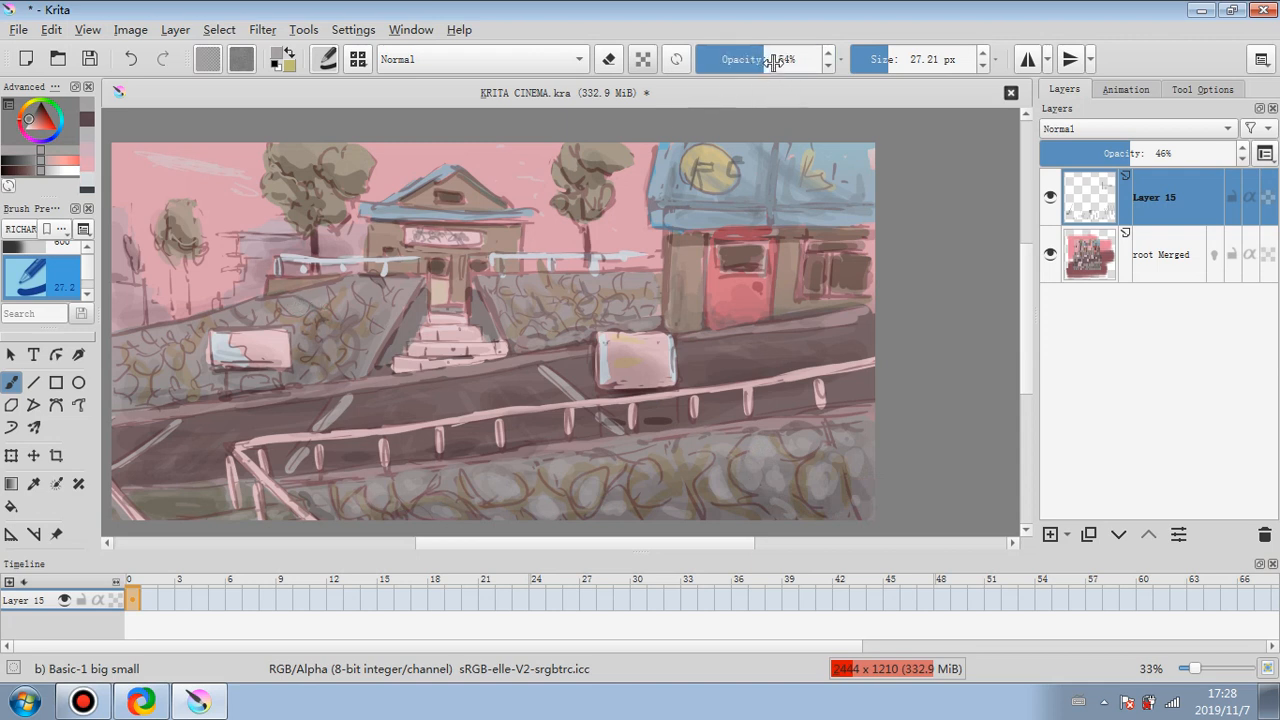
pyautogui.click(777, 62)
pyautogui.click(904, 62)
pyautogui.click(1155, 158)
pyautogui.click(896, 60)
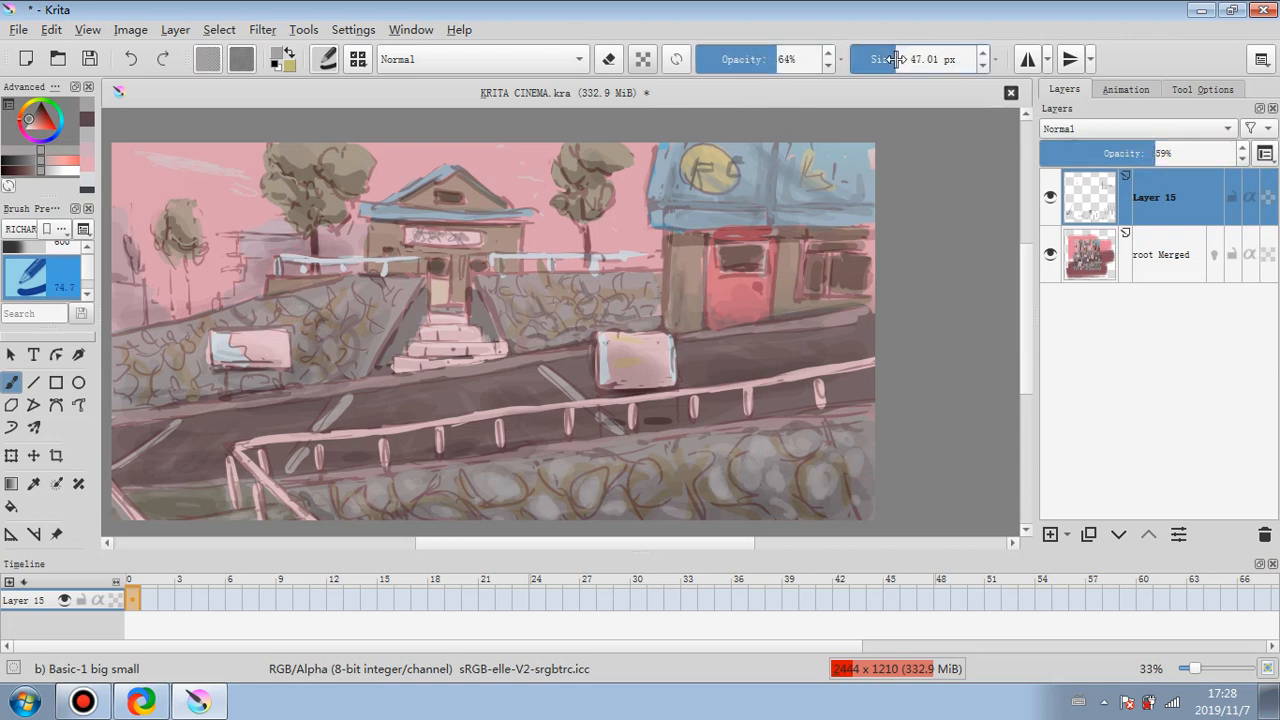
pyautogui.click(887, 60)
pyautogui.click(1136, 152)
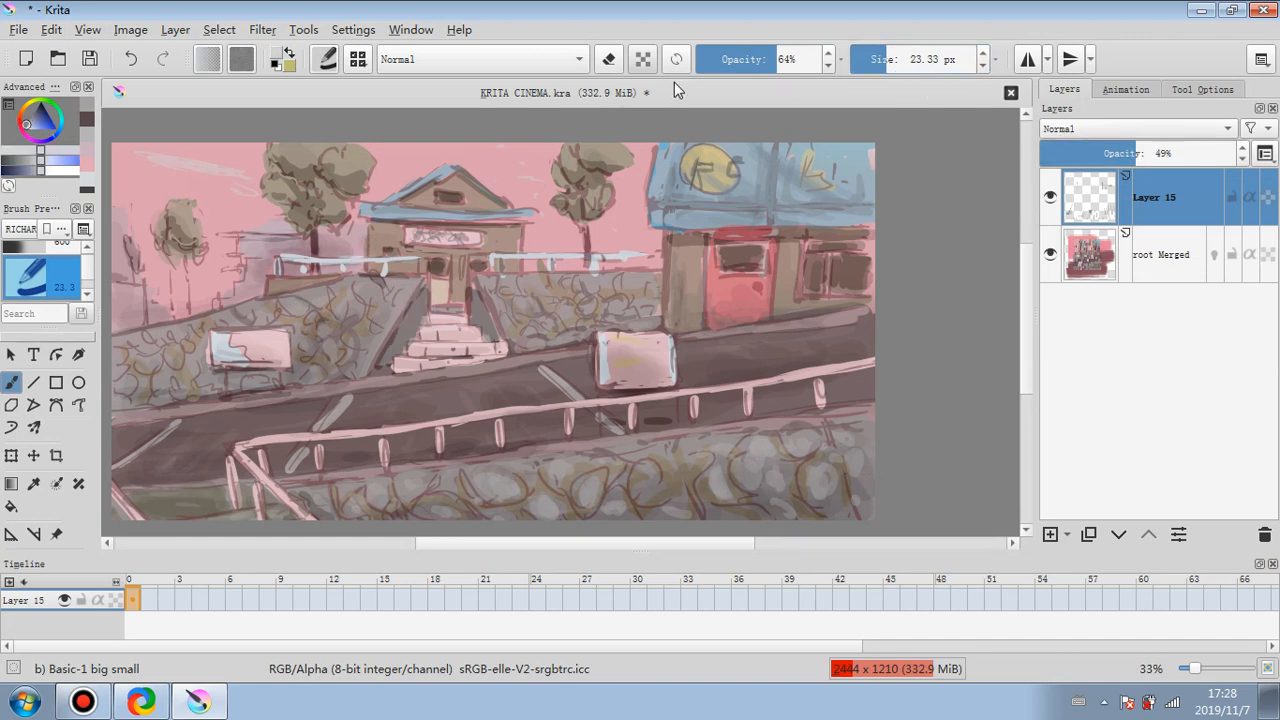
# - Highlight the stones of the walls beside the stairs in pale blue-grey with a 10.37 px brush at 66% opacity
pyautogui.click(735, 60)
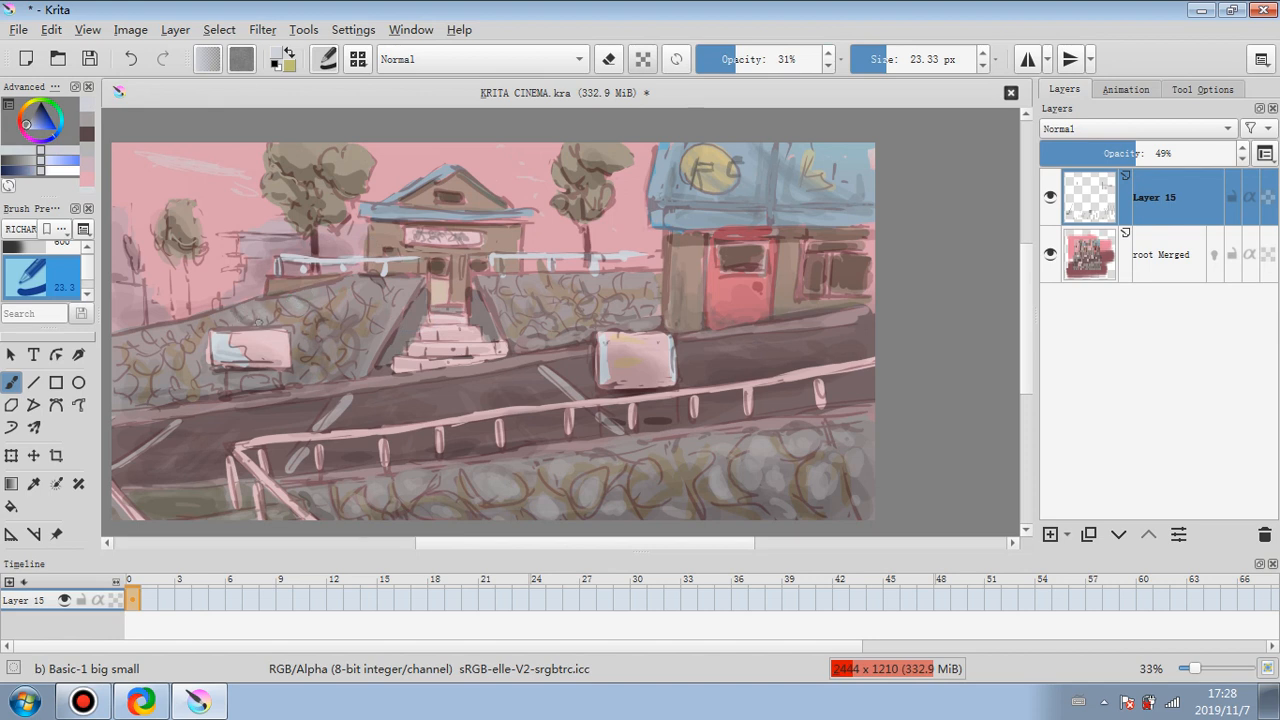
pyautogui.click(778, 59)
pyautogui.click(877, 59)
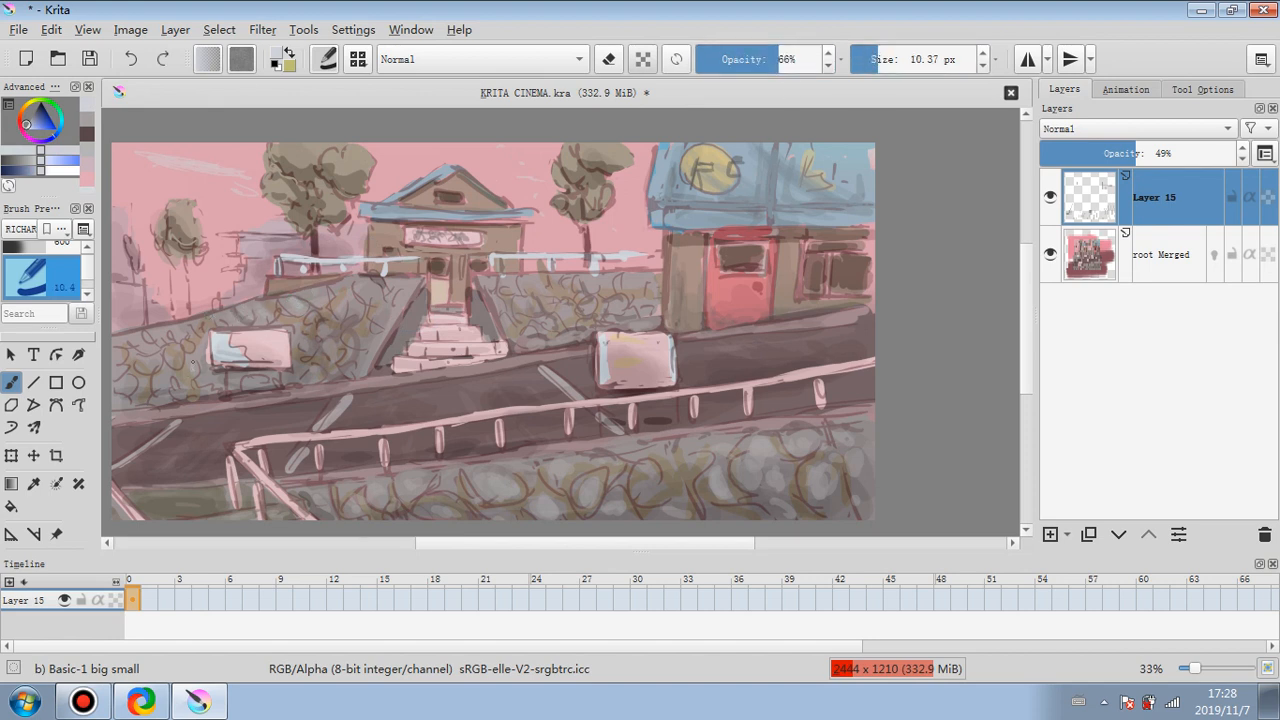
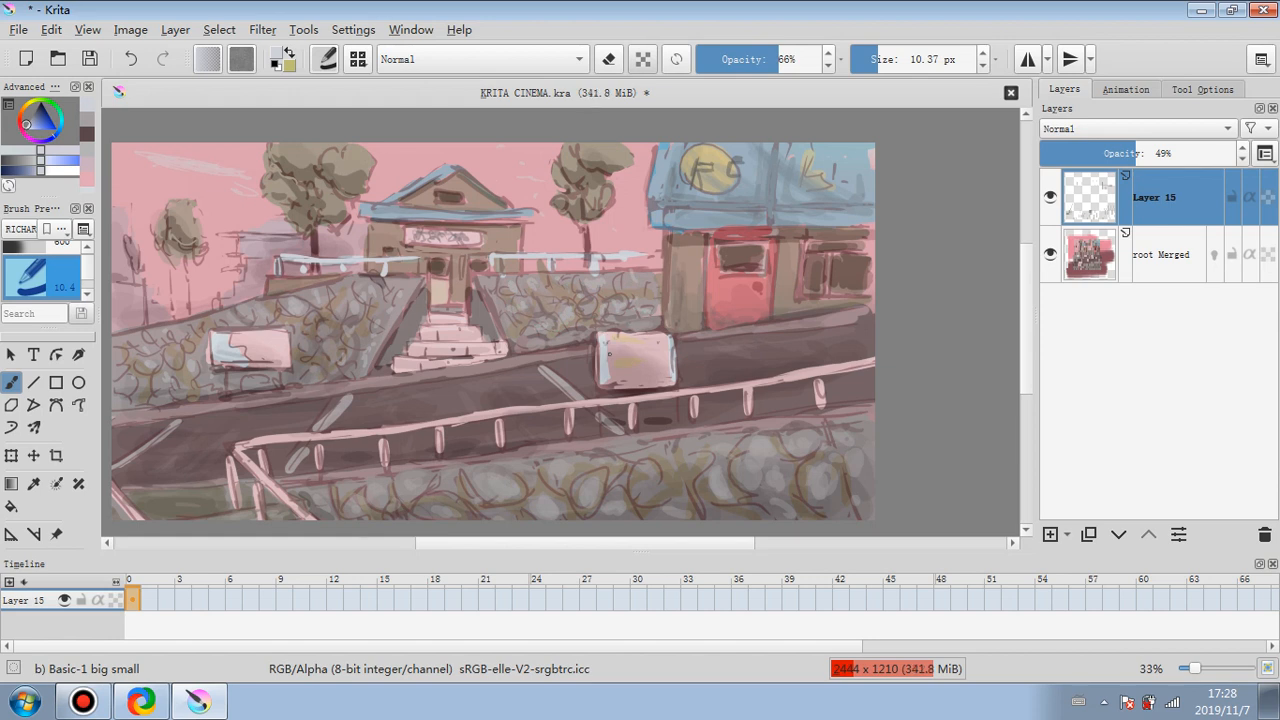
# - On a new layer at 43% opacity, paint crossing dark grey bars over the roadside sign with a 23.33 px brush at 83% opacity
pyautogui.moveTo(37, 119); pyautogui.dragTo(35, 112)
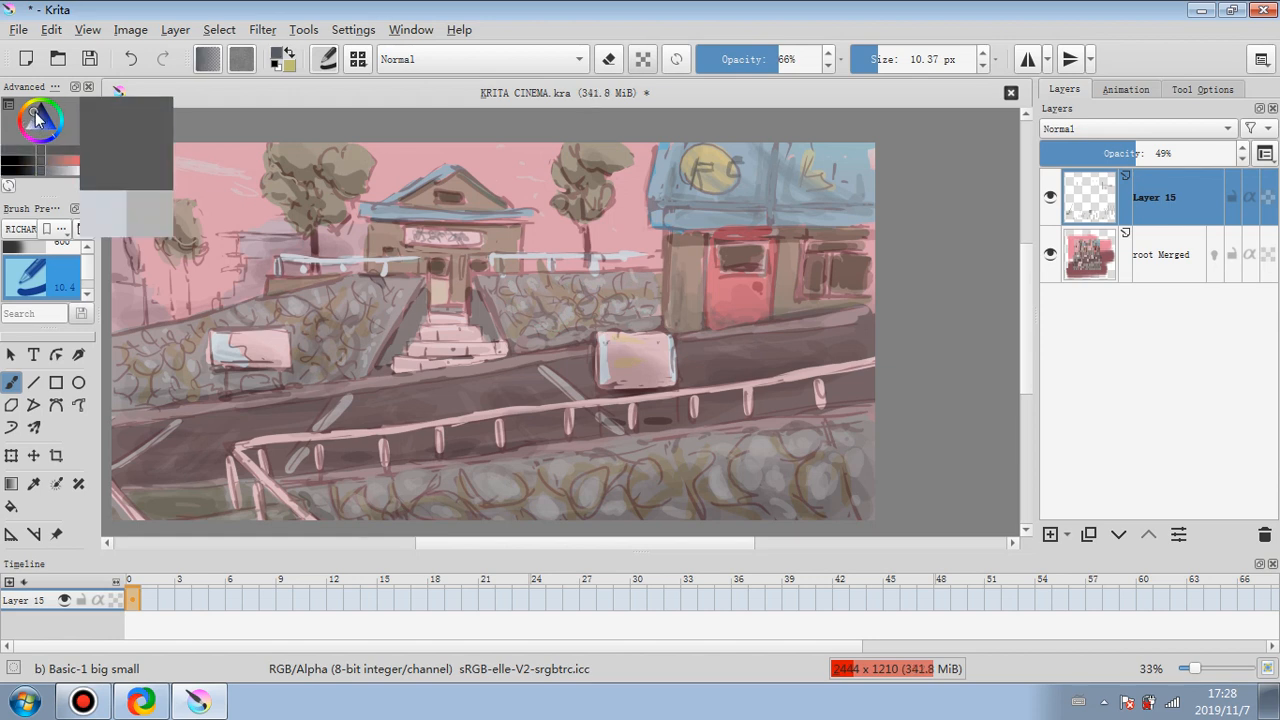
pyautogui.click(777, 61)
pyautogui.click(867, 59)
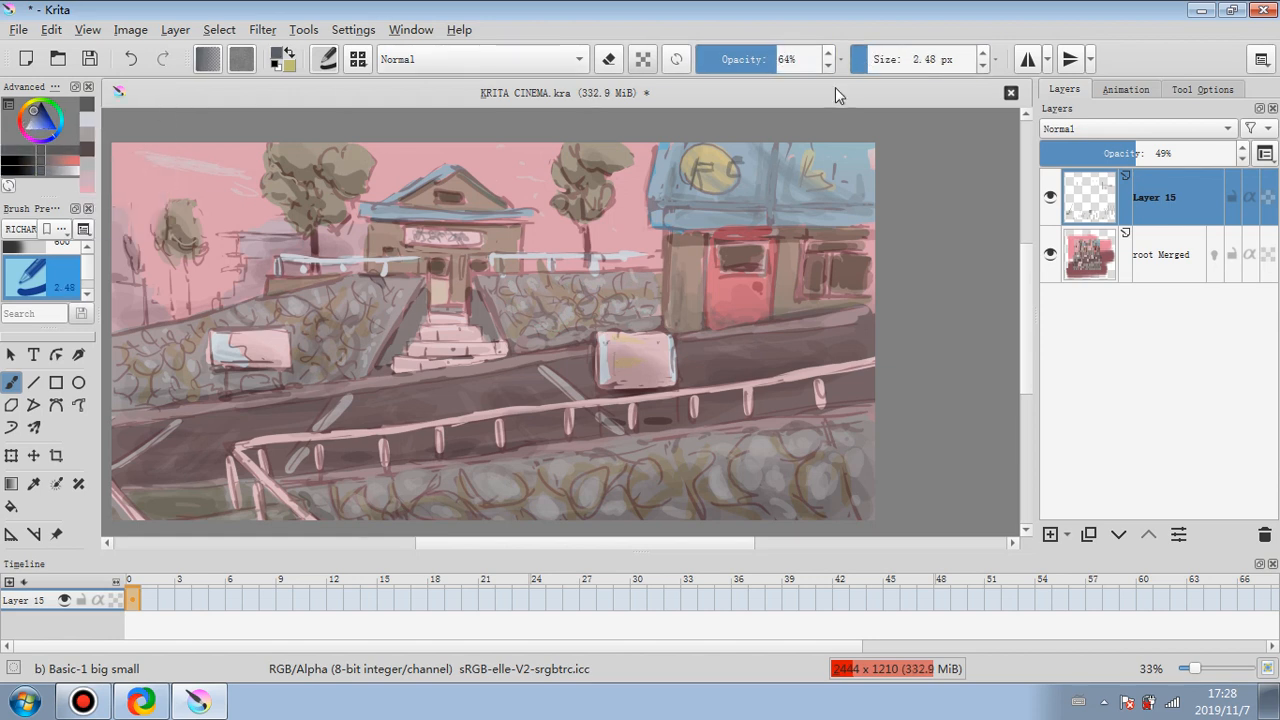
pyautogui.click(800, 59)
pyautogui.click(885, 59)
pyautogui.click(1050, 534)
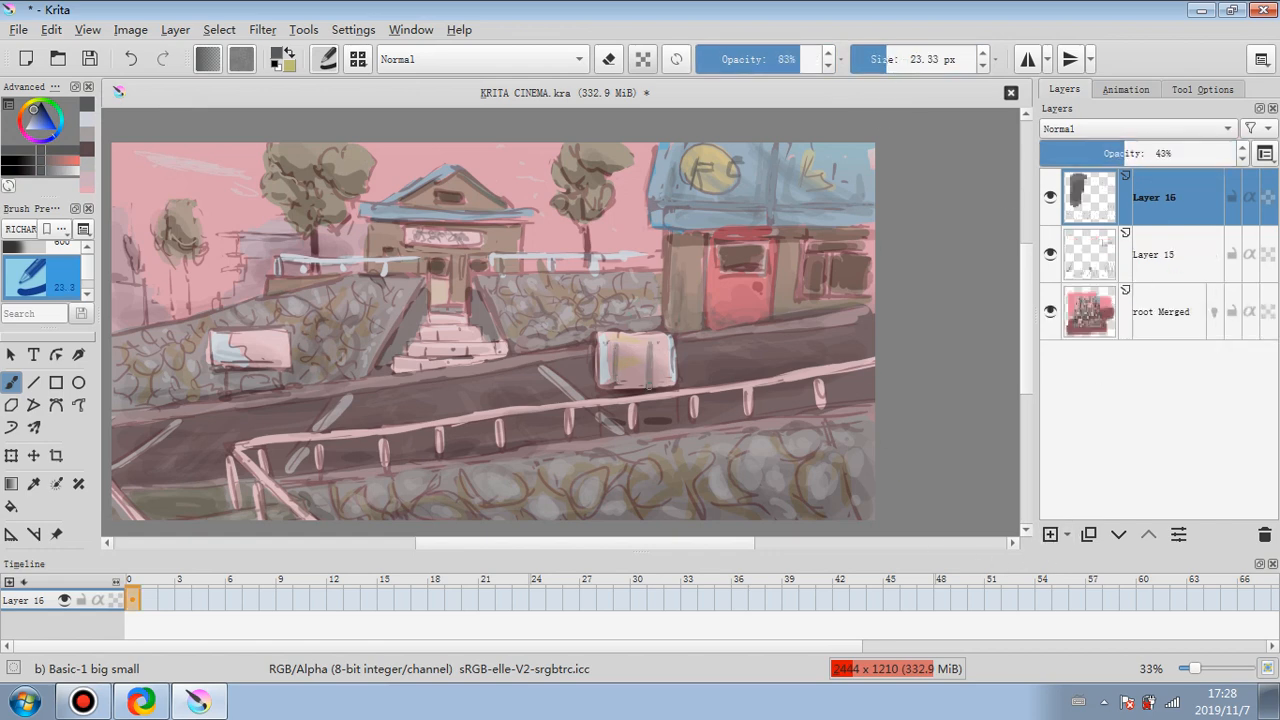
pyautogui.moveTo(601, 352)
pyautogui.mouseDown()
pyautogui.moveTo(666, 351)
pyautogui.moveTo(650, 352)
pyautogui.mouseUp()
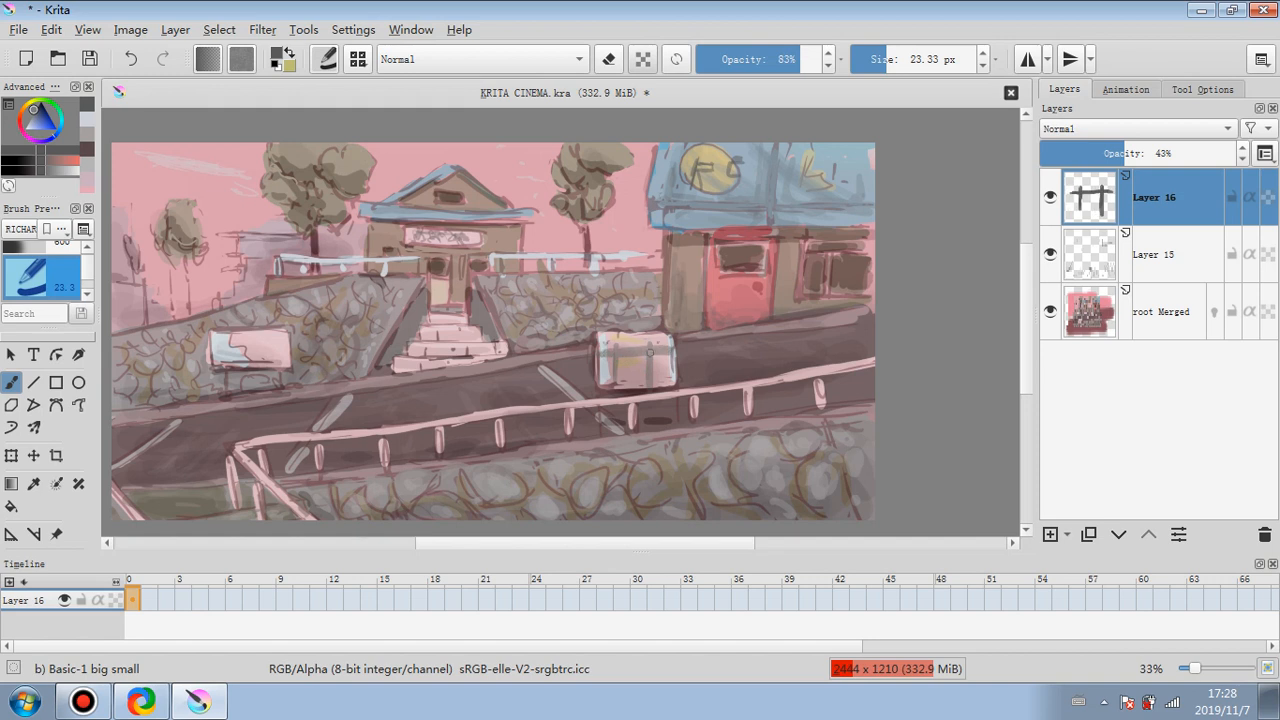
# - Reinforce the sign's bars in near-black and light grey with a 16.71 px brush at 100% opacity, and set the layer opacity to 48%
pyautogui.click(821, 64)
pyautogui.click(883, 60)
pyautogui.click(1180, 156)
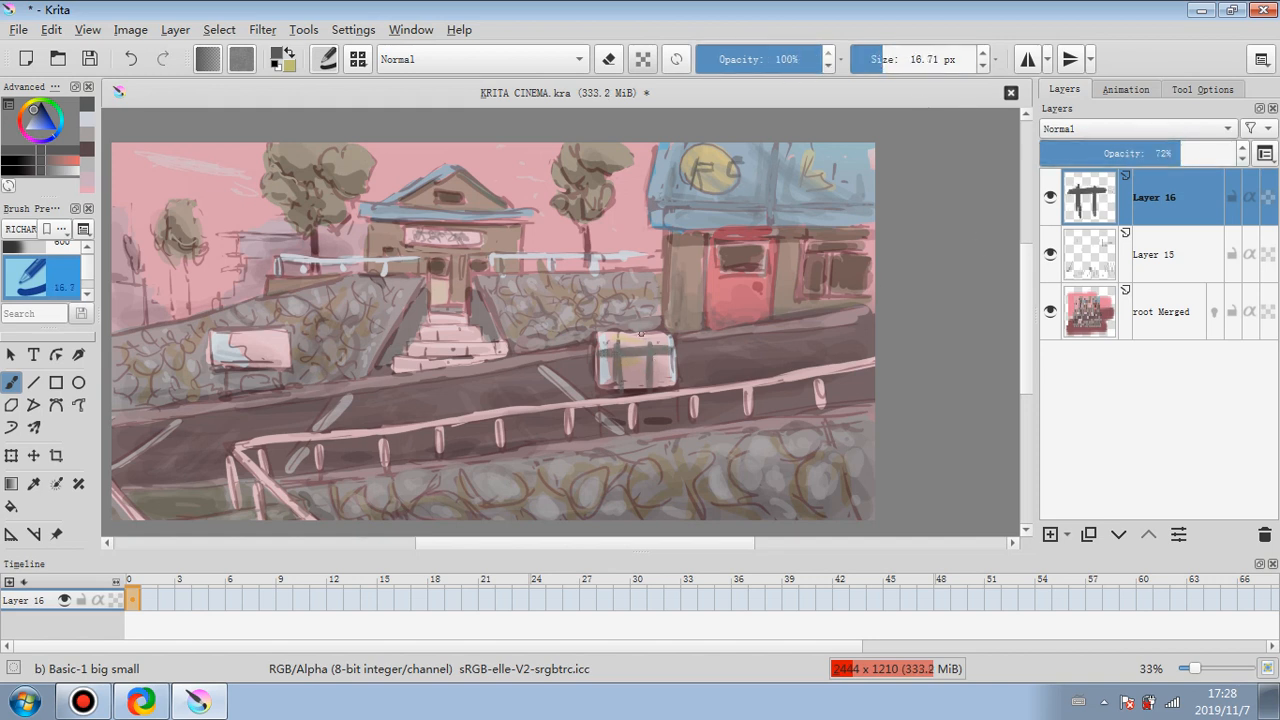
pyautogui.moveTo(45, 112); pyautogui.dragTo(38, 104)
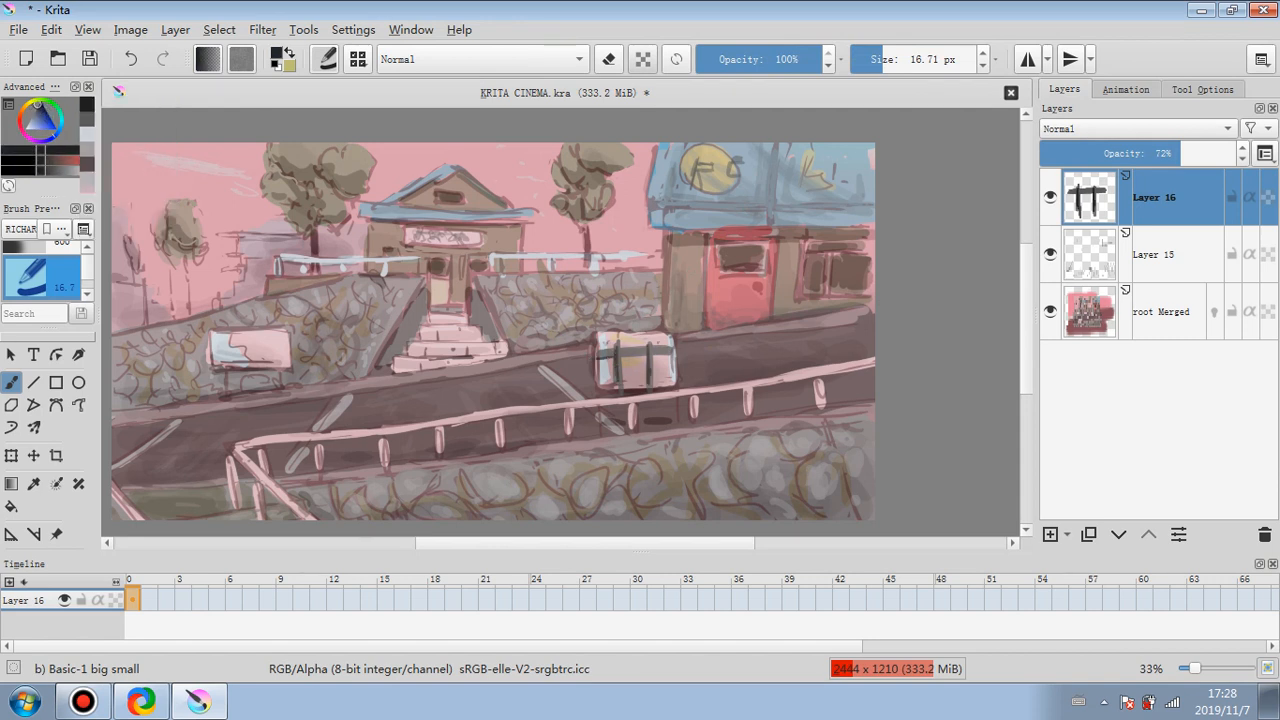
pyautogui.moveTo(1129, 143); pyautogui.dragTo(1183, 157)
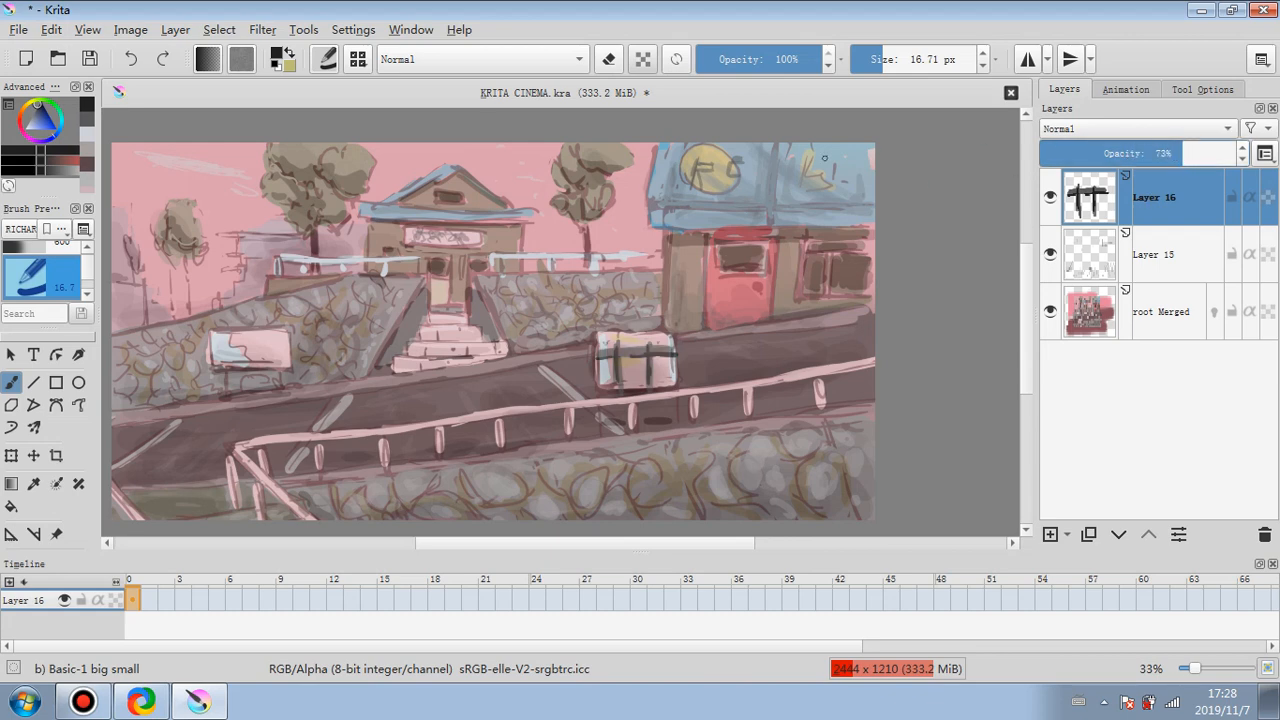
pyautogui.moveTo(42, 117); pyautogui.dragTo(28, 120)
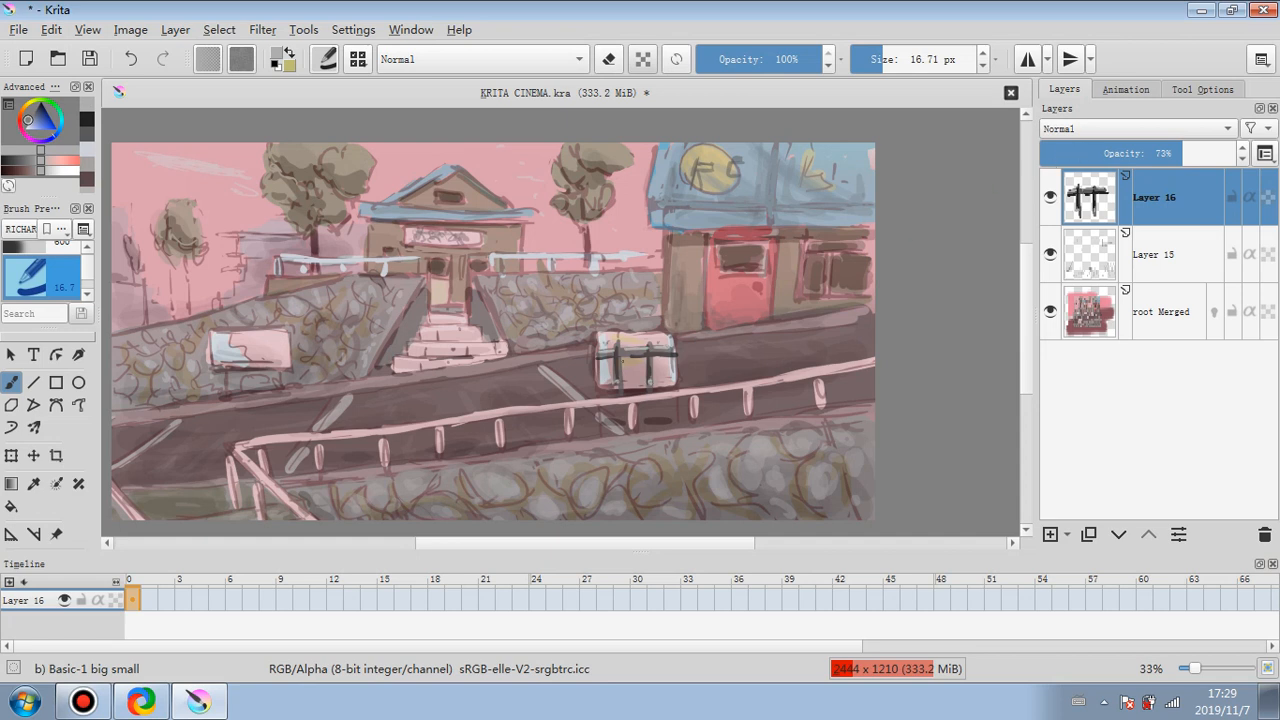
pyautogui.moveTo(1140, 154); pyautogui.dragTo(1150, 155)
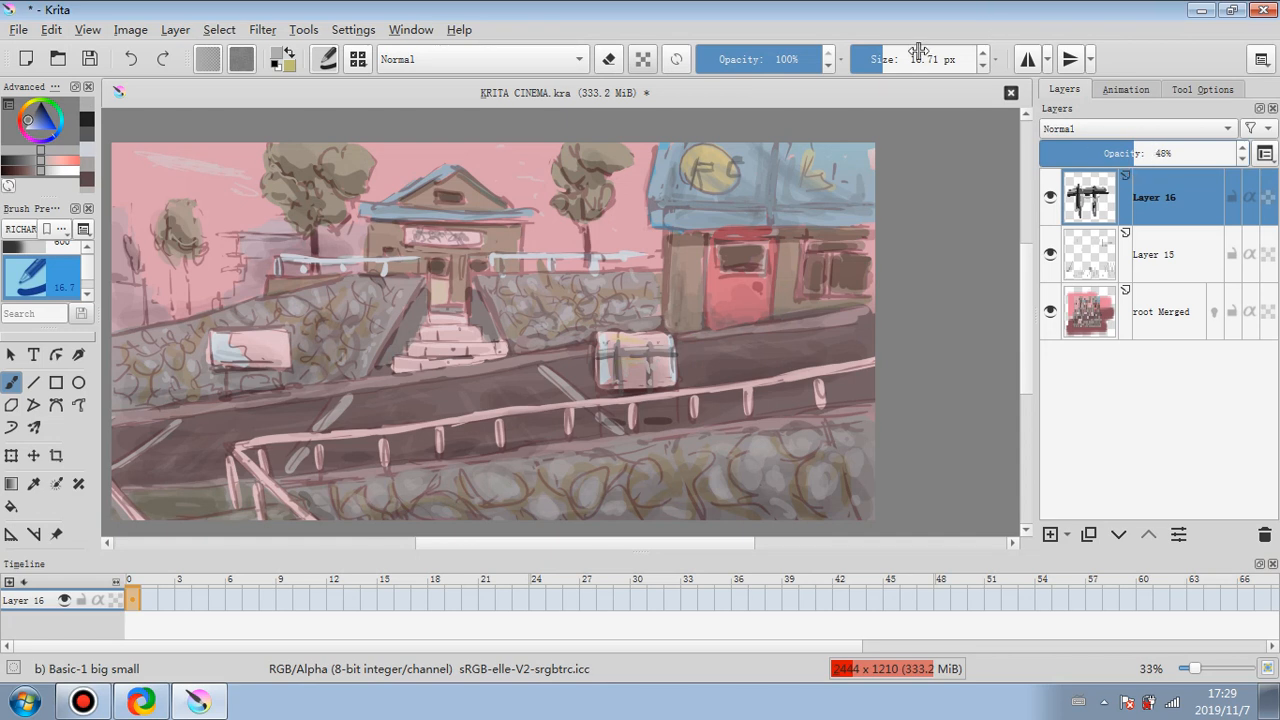
# - Add fine dark strokes to the shop's wall beside the red door with a 3.94 px brush at 61% opacity
pyautogui.moveTo(886, 60); pyautogui.dragTo(870, 60)
pyautogui.click(716, 57)
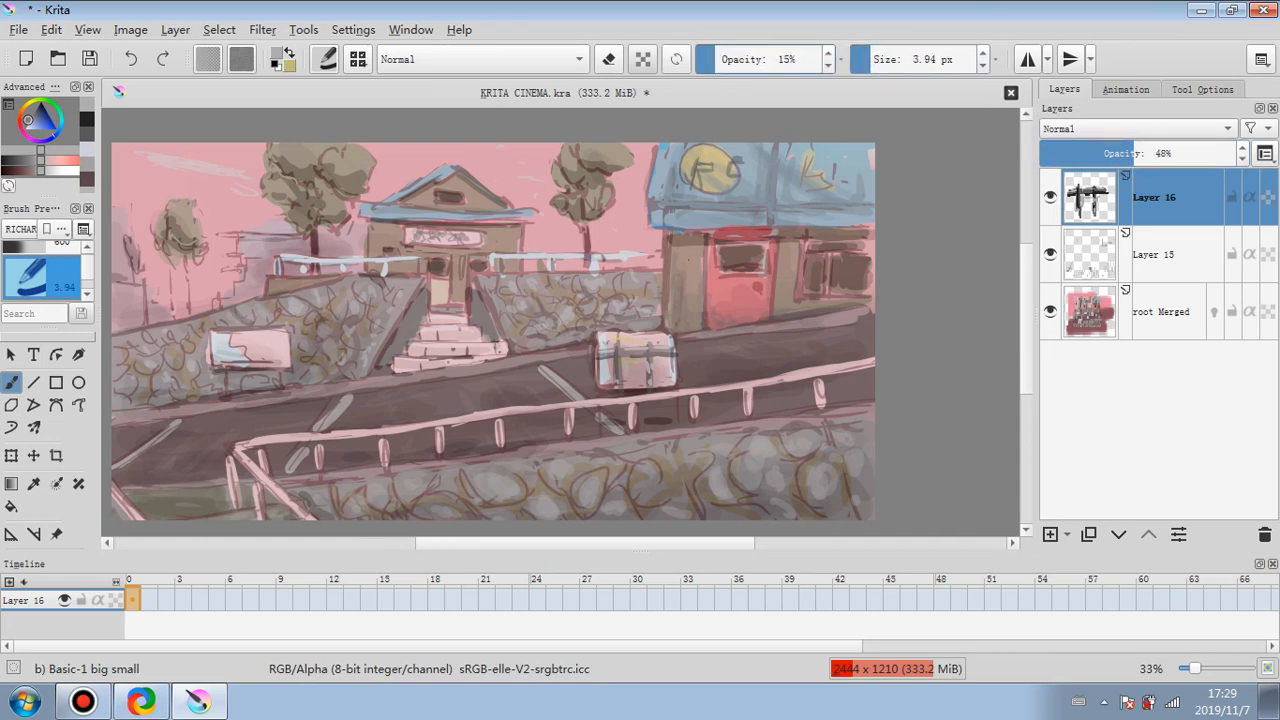
pyautogui.click(773, 59)
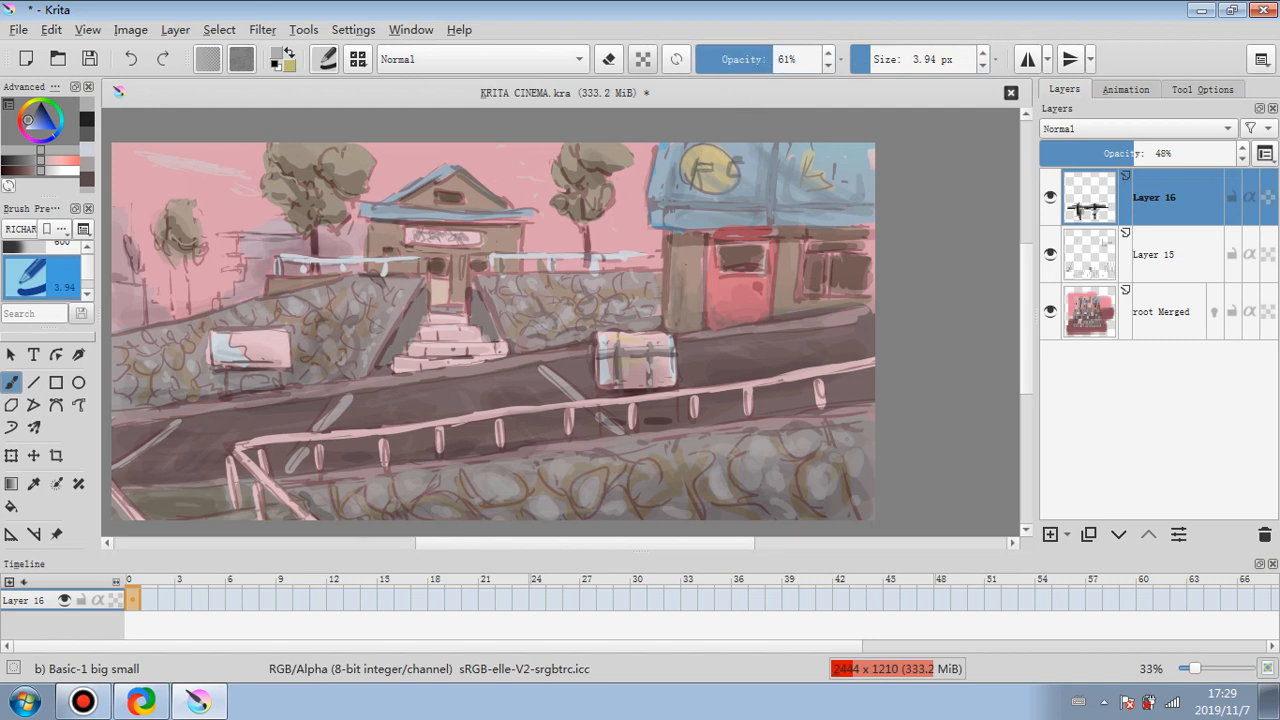
pyautogui.press('d')
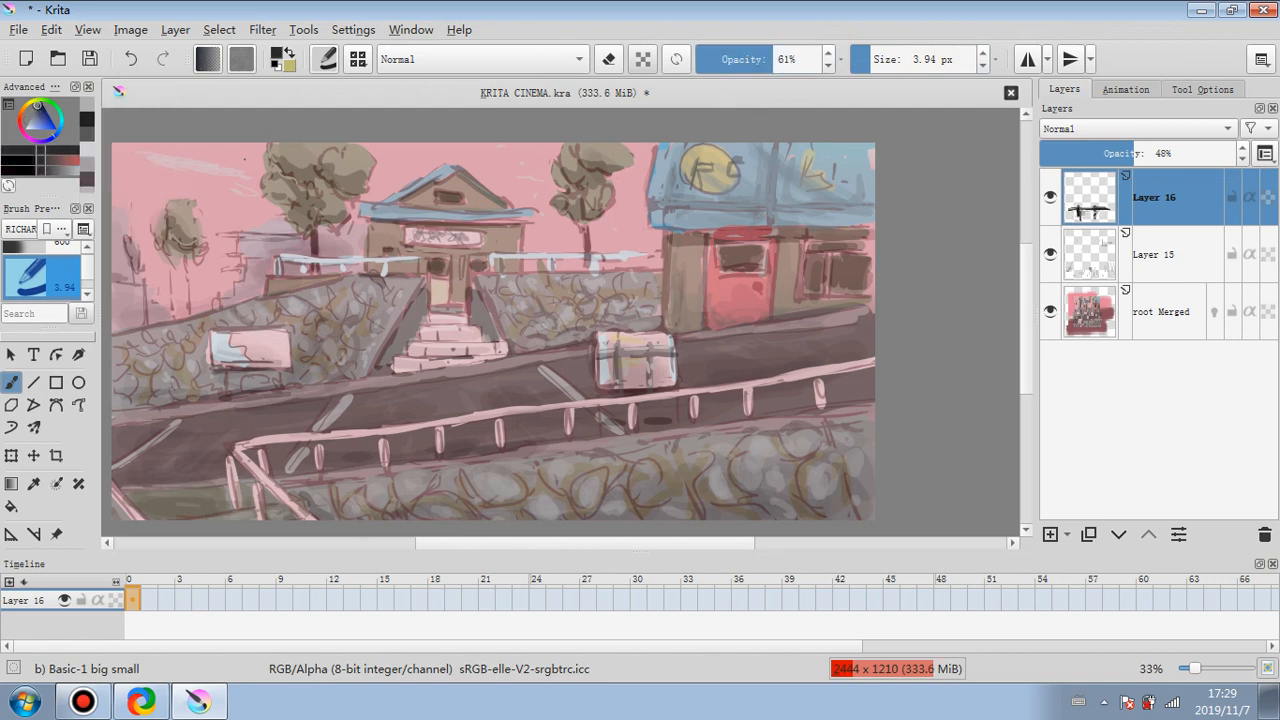
pyautogui.moveTo(685, 260); pyautogui.dragTo(689, 267)
# - Tint the shop's wall in soft blue-violet, setting the brush to 38.74 px and 34% opacity, and lower the layer's opacity to 39%
pyautogui.moveTo(811, 64); pyautogui.dragTo(724, 100)
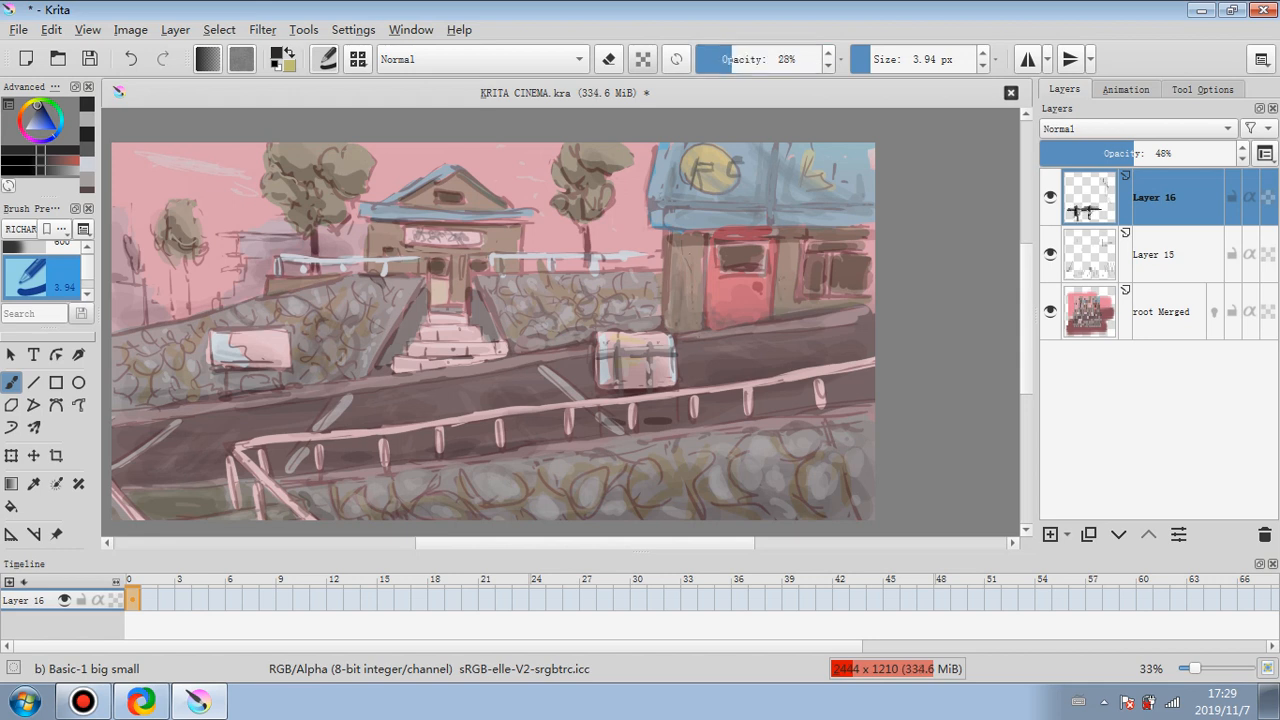
pyautogui.click(32, 122)
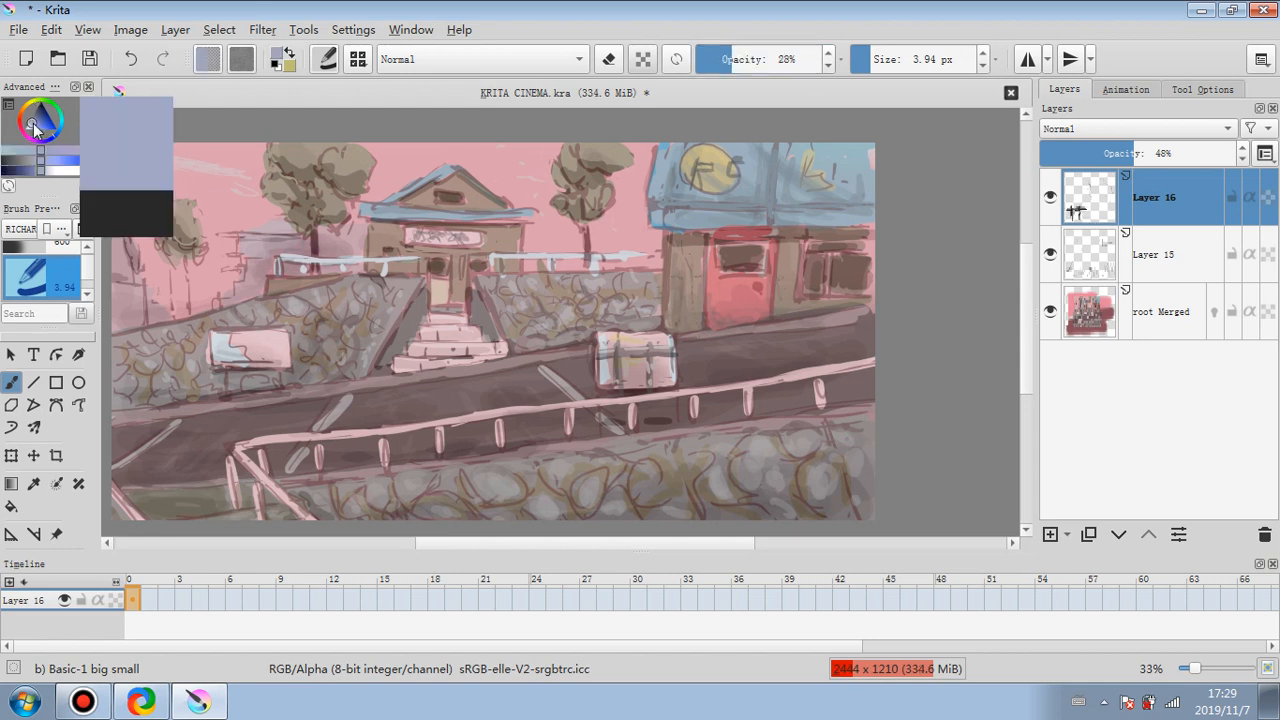
pyautogui.click(904, 62)
pyautogui.moveTo(673, 296); pyautogui.dragTo(678, 296)
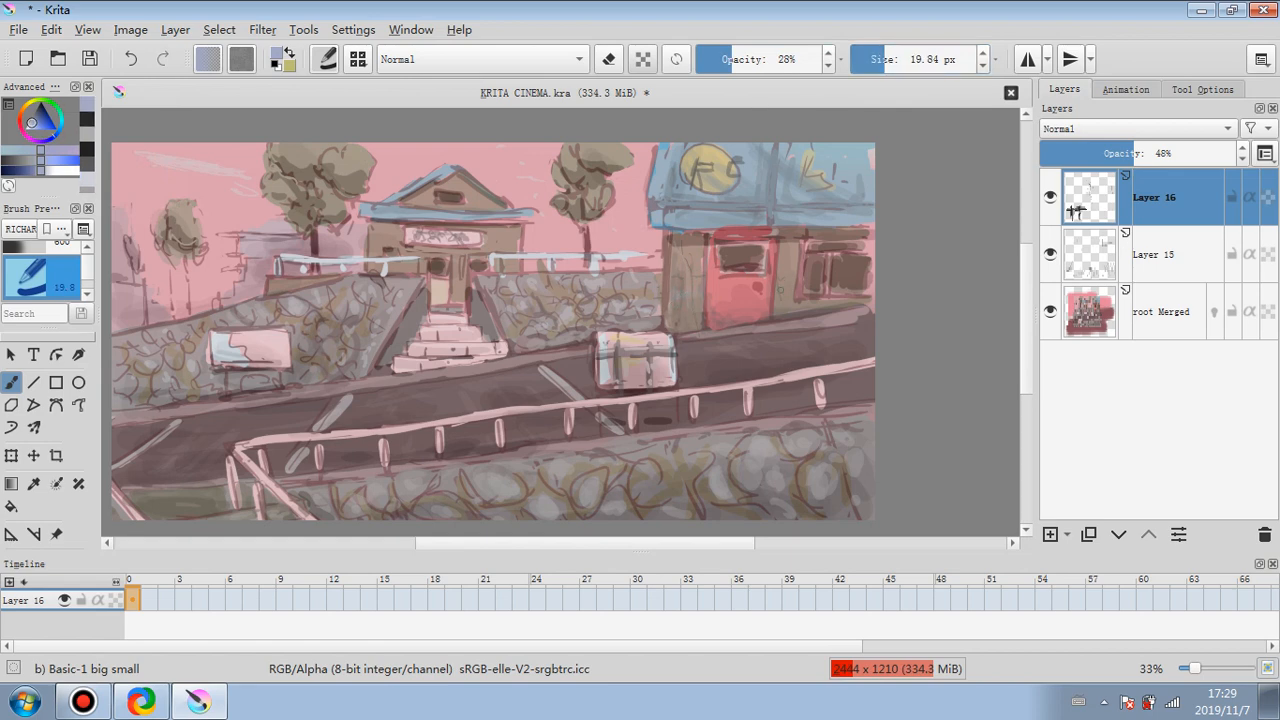
pyautogui.click(898, 62)
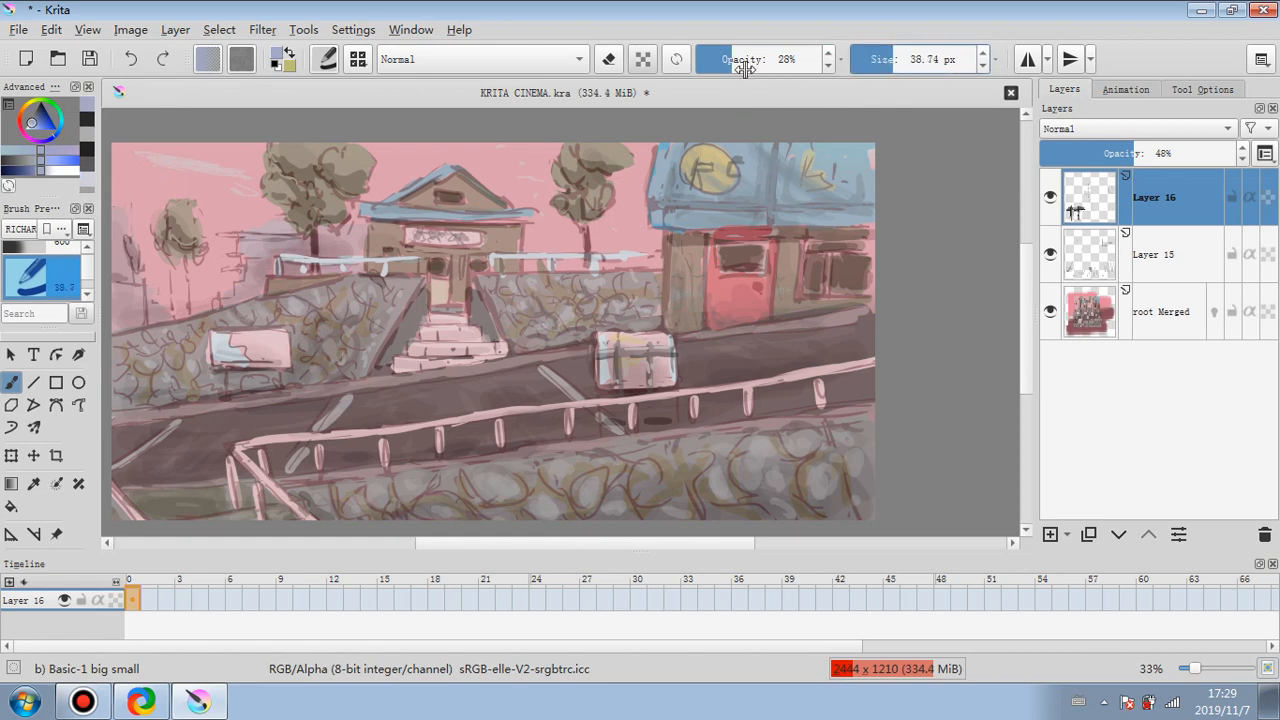
pyautogui.click(740, 62)
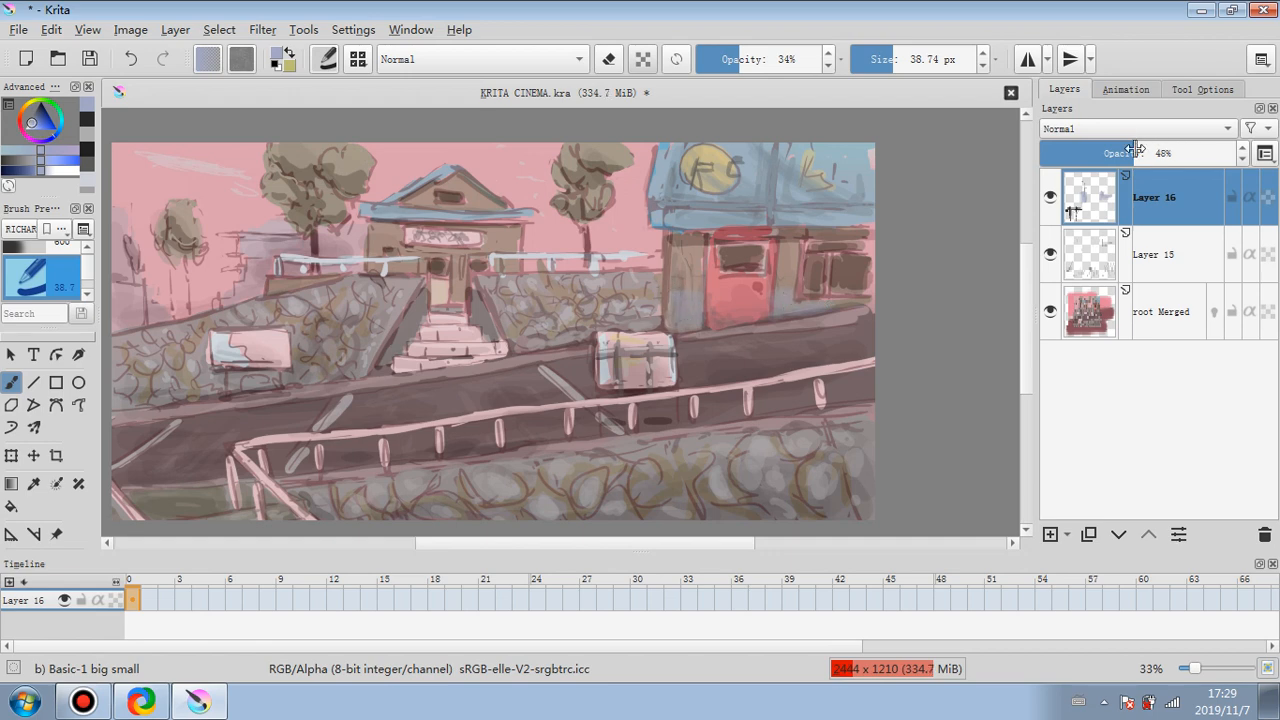
pyautogui.moveTo(1135, 150); pyautogui.dragTo(1118, 152)
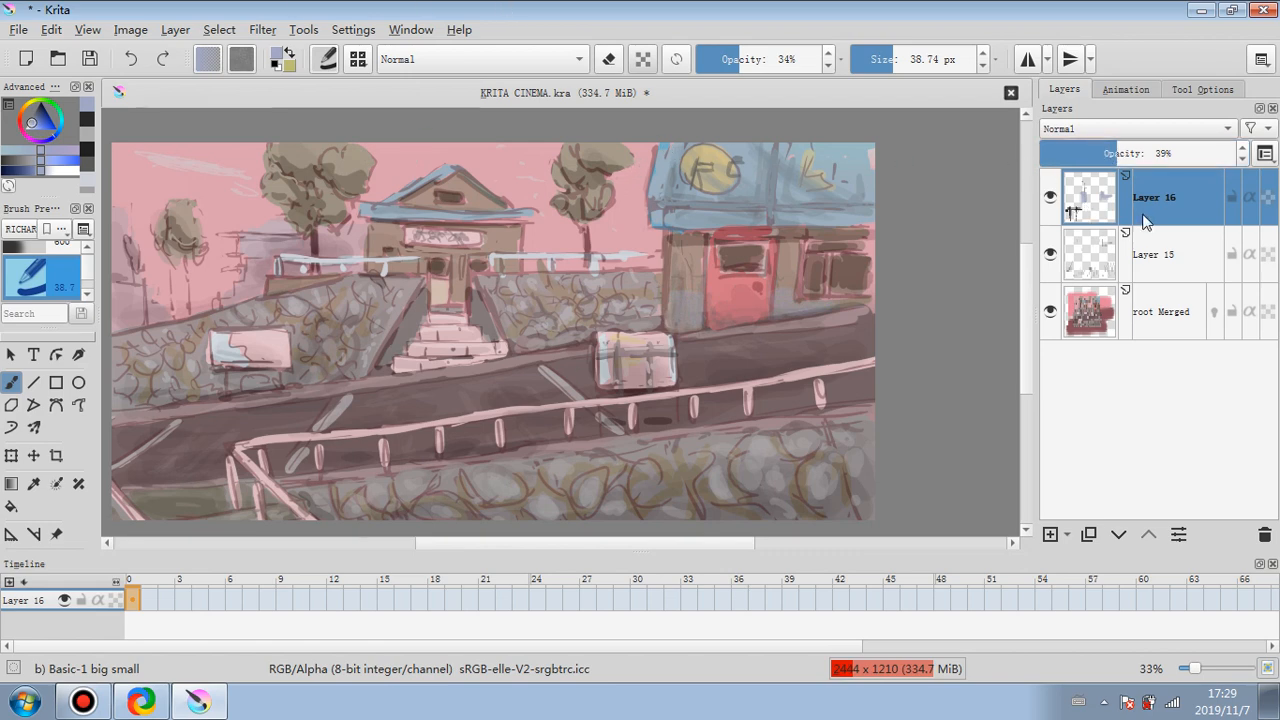
# - Merge the two retouching layers down into the root Merged painting layer
pyautogui.rightClick(1066, 212)
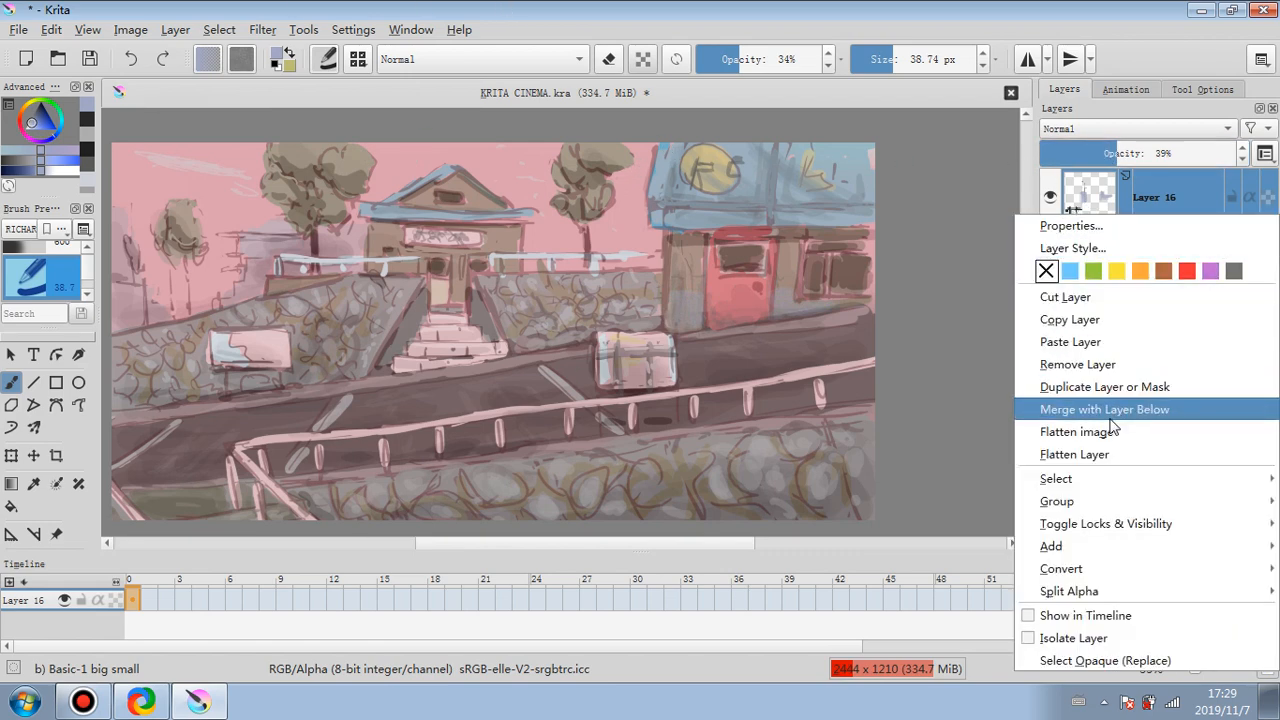
pyautogui.click(1109, 419)
pyautogui.hotkey('ctrl', 'shift', 'e')
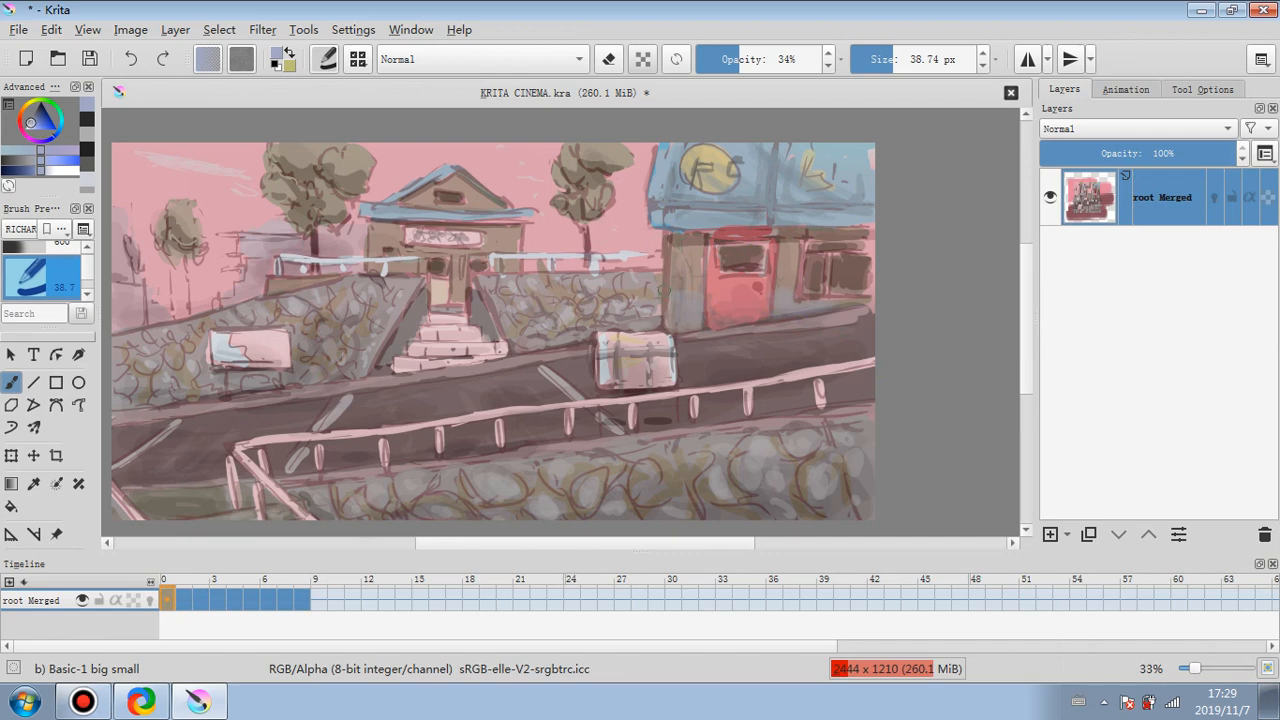
pyautogui.click(262, 30)
pyautogui.moveTo(290, 78)
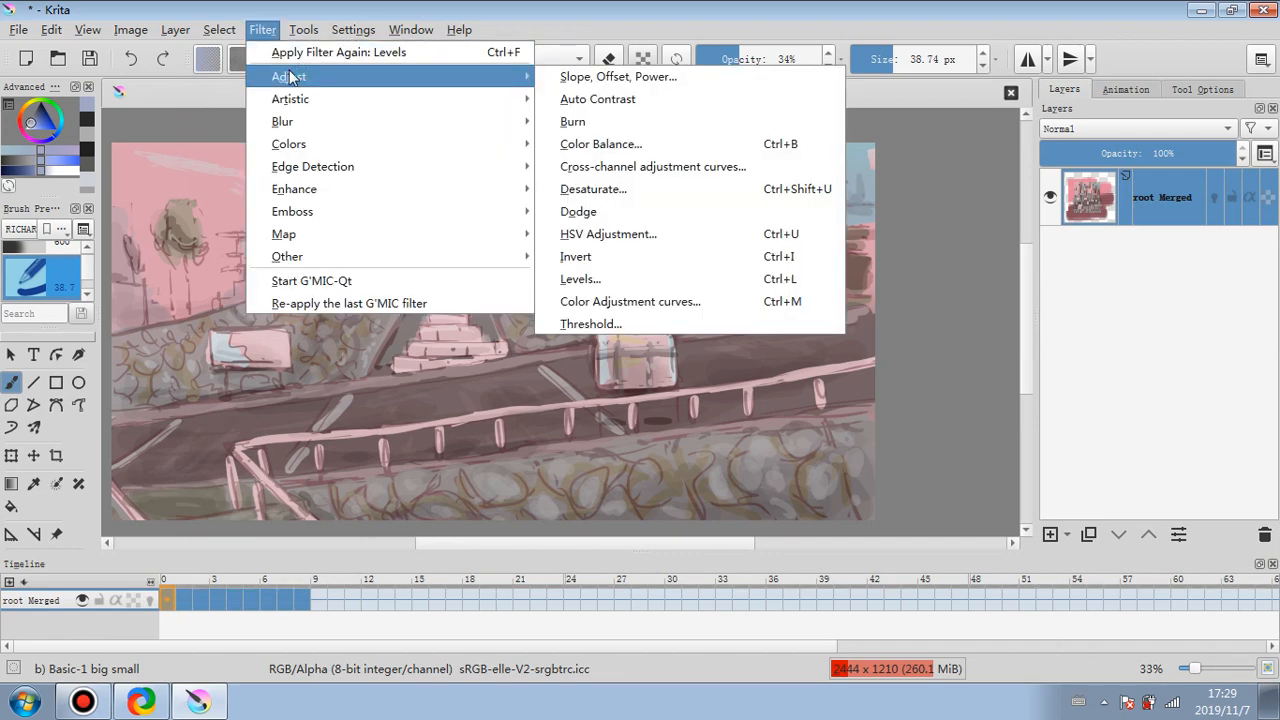
pyautogui.click(652, 303)
pyautogui.moveTo(978, 372); pyautogui.dragTo(980, 378)
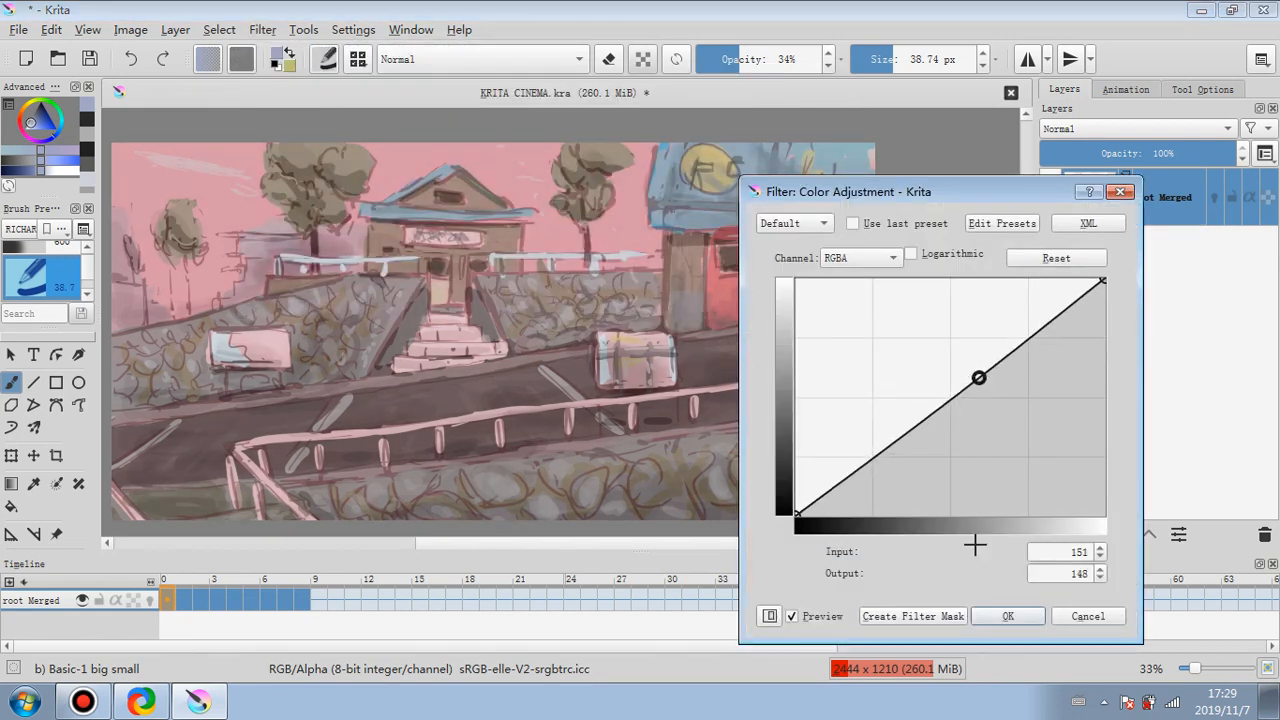
pyautogui.click(994, 616)
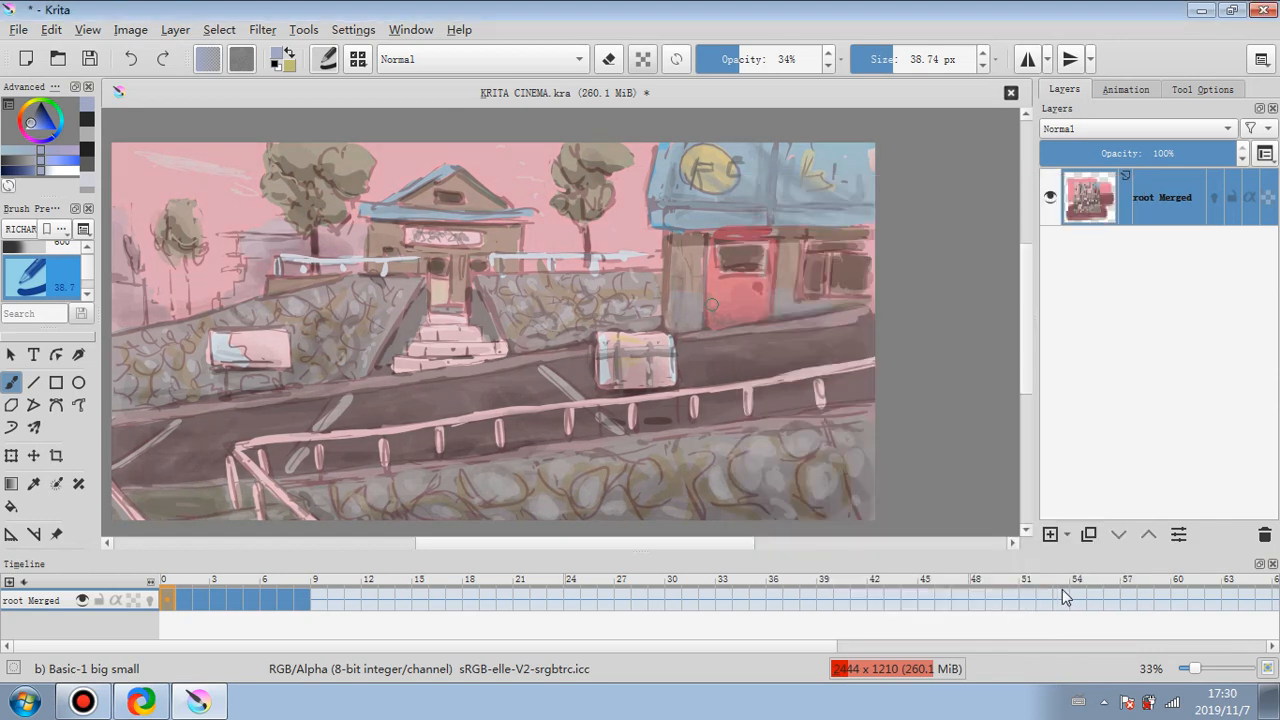
# - Duplicate the merged layer and darken the copy with a Color Adjustment curve point at input 167, output 116
pyautogui.click(1089, 534)
pyautogui.click(264, 31)
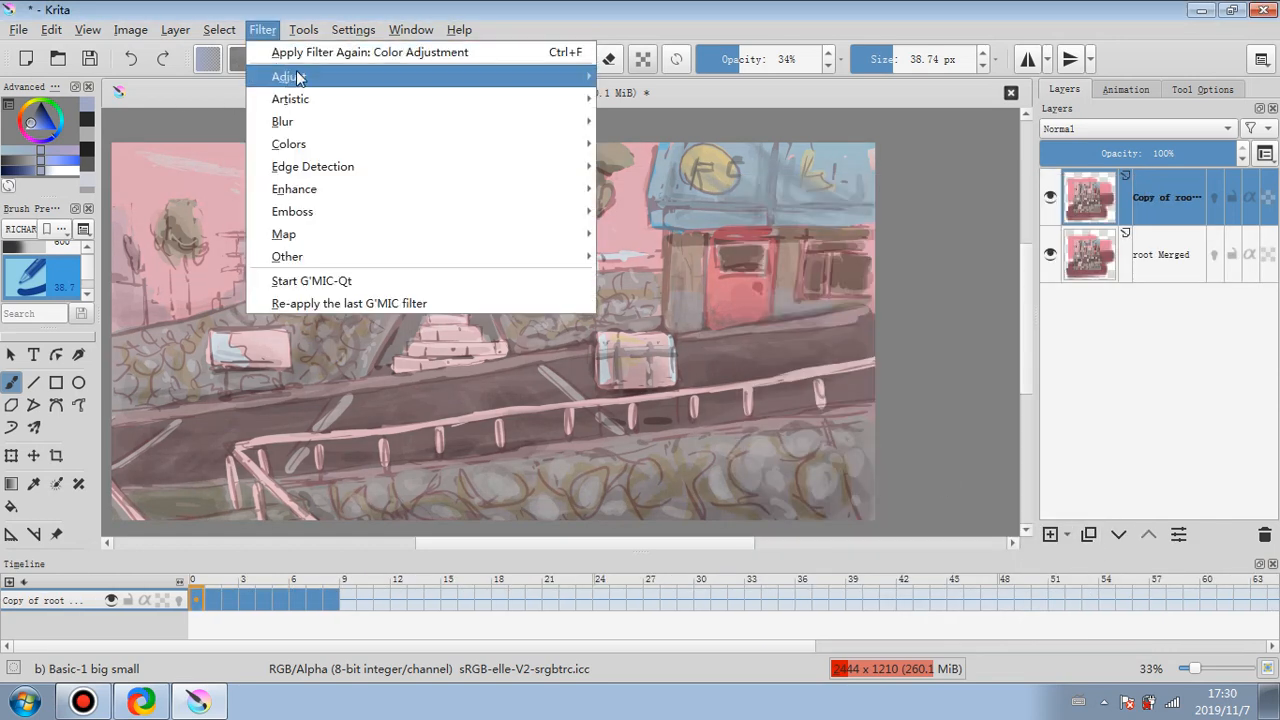
pyautogui.moveTo(560, 77)
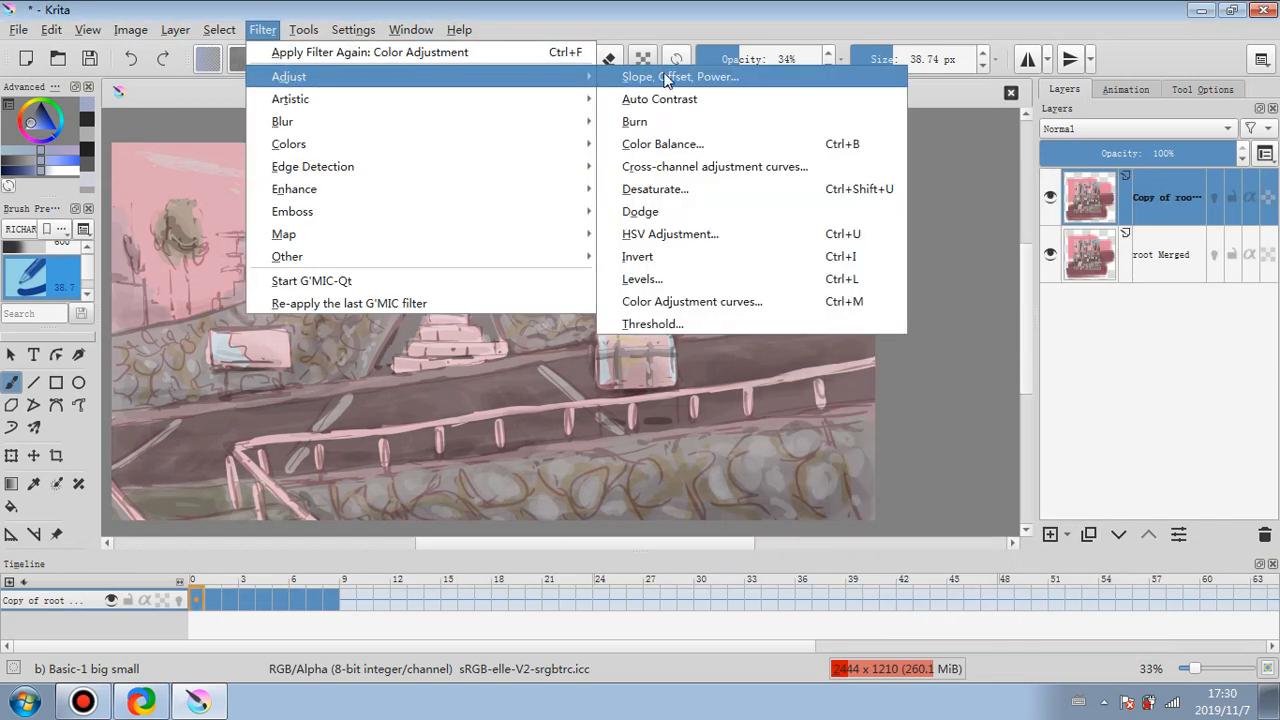
pyautogui.click(688, 301)
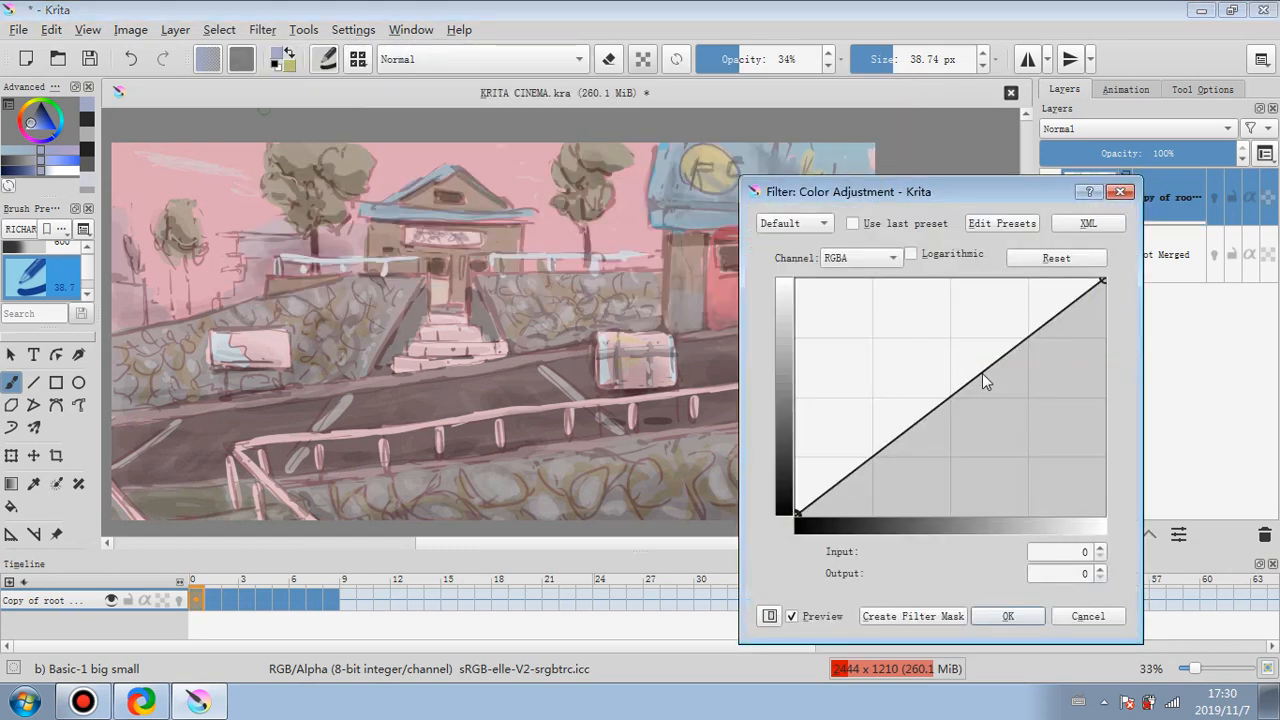
pyautogui.moveTo(985, 381); pyautogui.dragTo(1003, 407)
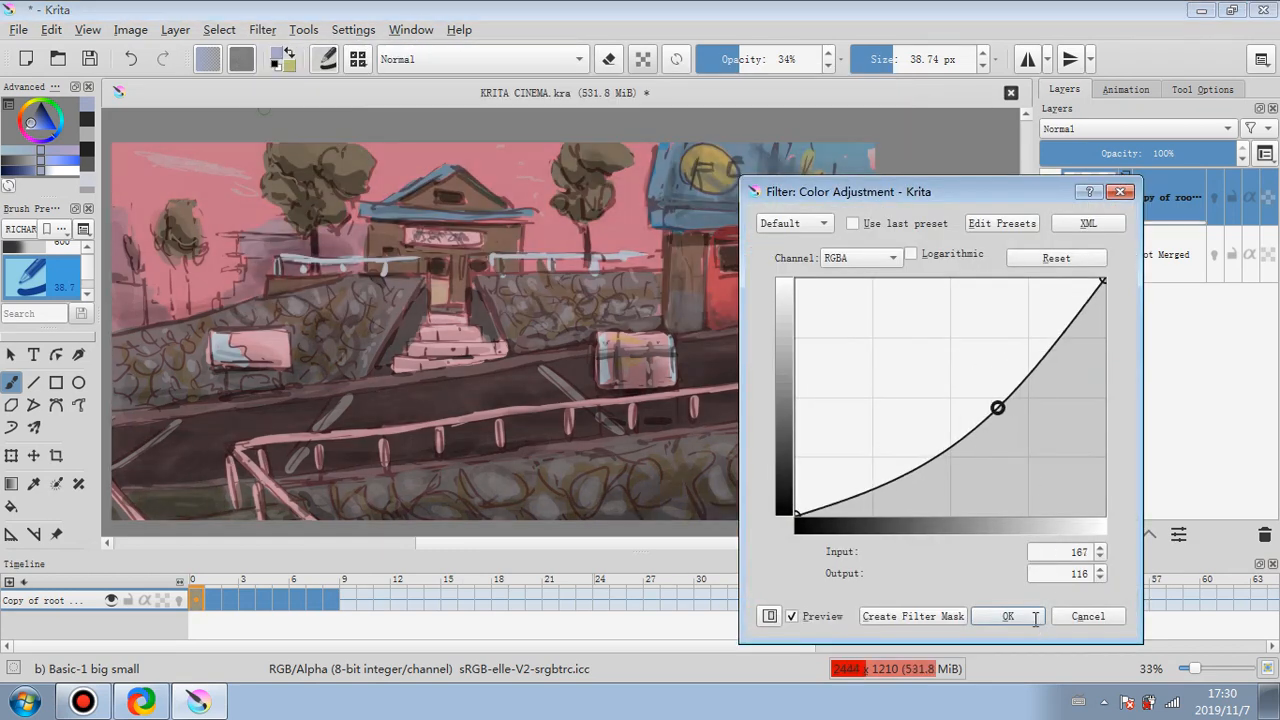
pyautogui.click(1010, 616)
# - Erase the darkened copy over the sky, trees and buildings with the 600 px Airbrush Soft eraser at 48% opacity
pyautogui.click(608, 59)
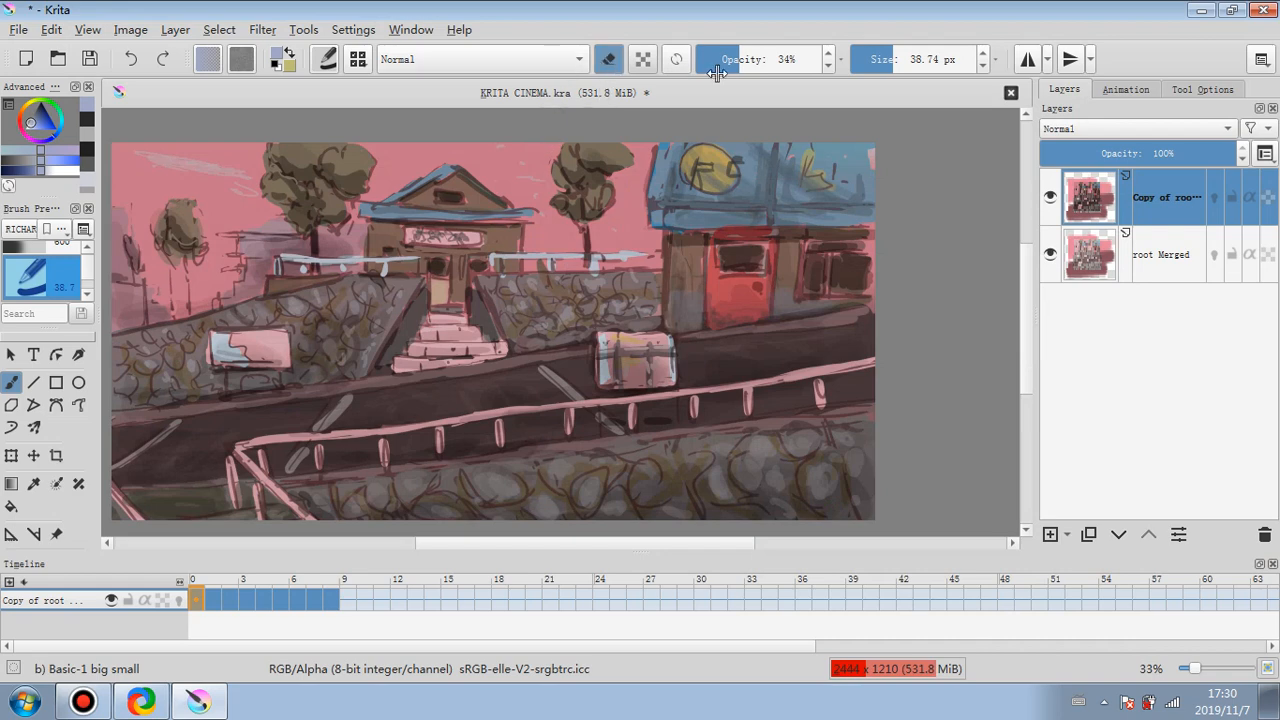
pyautogui.click(45, 244)
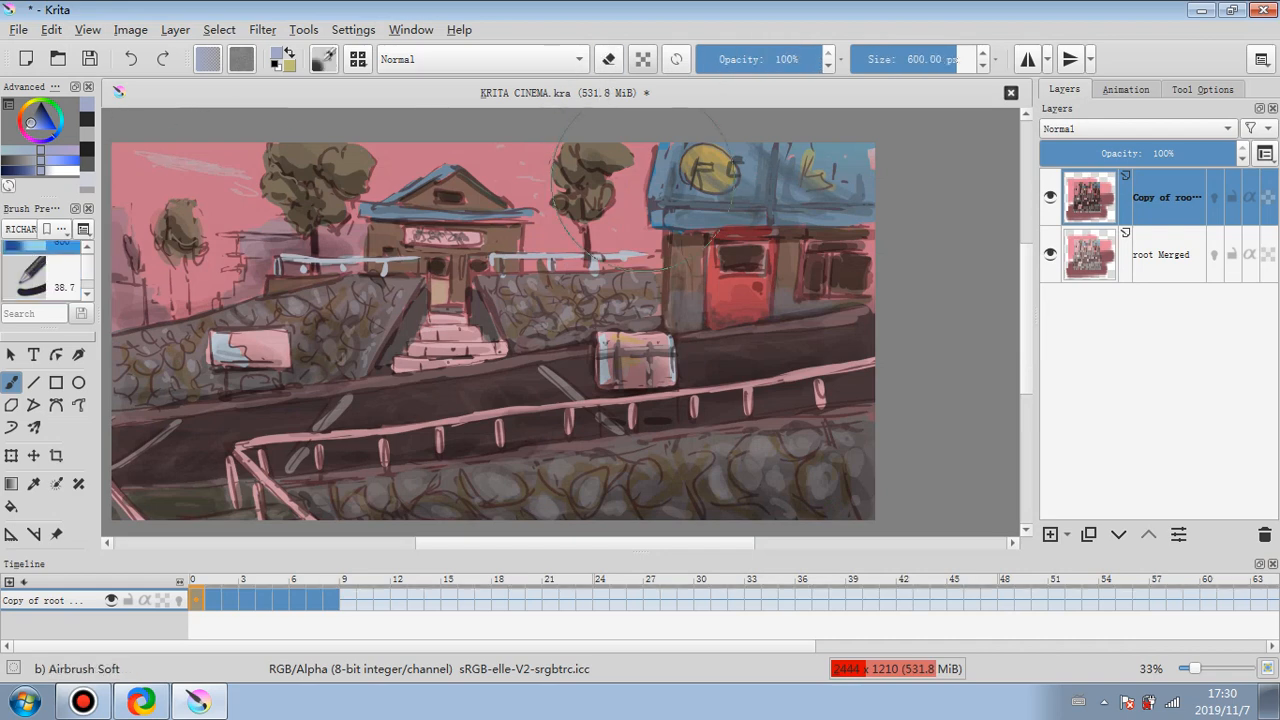
pyautogui.moveTo(440, 370); pyautogui.dragTo(470, 240)
pyautogui.click(131, 59)
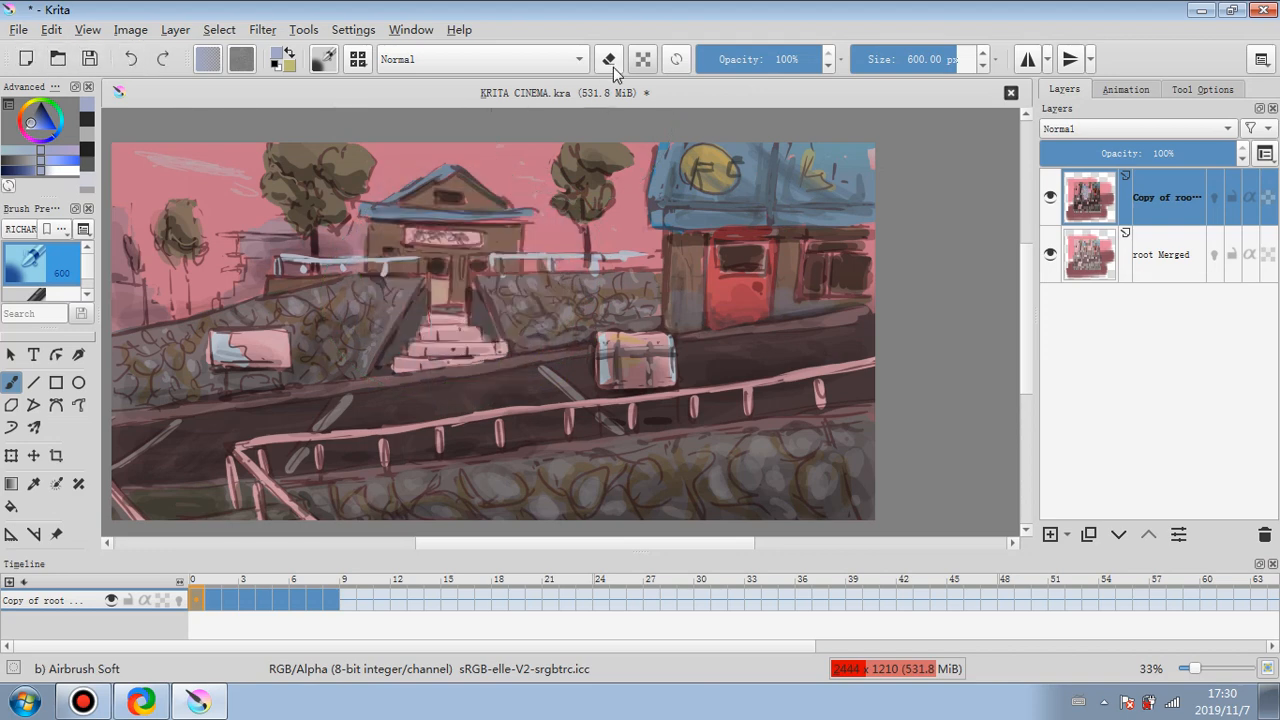
pyautogui.click(608, 59)
pyautogui.click(758, 58)
pyautogui.moveTo(700, 265)
pyautogui.mouseDown()
pyautogui.moveTo(440, 300)
pyautogui.moveTo(300, 260)
pyautogui.moveTo(258, 220)
pyautogui.moveTo(180, 210)
pyautogui.moveTo(570, 243)
pyautogui.moveTo(662, 220)
pyautogui.mouseUp()
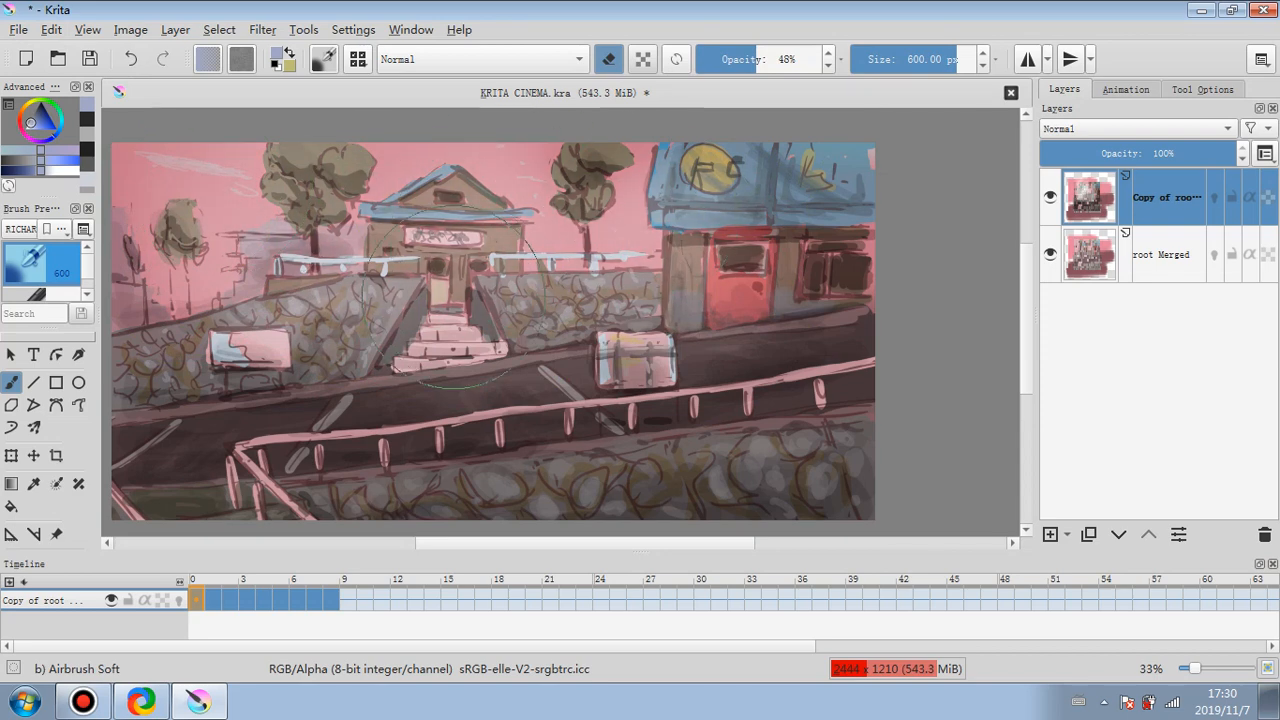
pyautogui.moveTo(295, 215)
pyautogui.mouseDown()
pyautogui.moveTo(173, 224)
pyautogui.moveTo(155, 249)
pyautogui.moveTo(213, 257)
pyautogui.moveTo(231, 319)
pyautogui.moveTo(280, 297)
pyautogui.moveTo(401, 299)
pyautogui.moveTo(310, 330)
pyautogui.moveTo(521, 297)
pyautogui.moveTo(488, 294)
pyautogui.moveTo(765, 268)
pyautogui.moveTo(626, 255)
pyautogui.moveTo(773, 249)
pyautogui.moveTo(610, 225)
pyautogui.moveTo(718, 225)
pyautogui.moveTo(556, 238)
pyautogui.moveTo(896, 222)
pyautogui.moveTo(648, 188)
pyautogui.moveTo(801, 166)
pyautogui.moveTo(406, 130)
pyautogui.moveTo(318, 183)
pyautogui.moveTo(82, 165)
pyautogui.mouseUp()
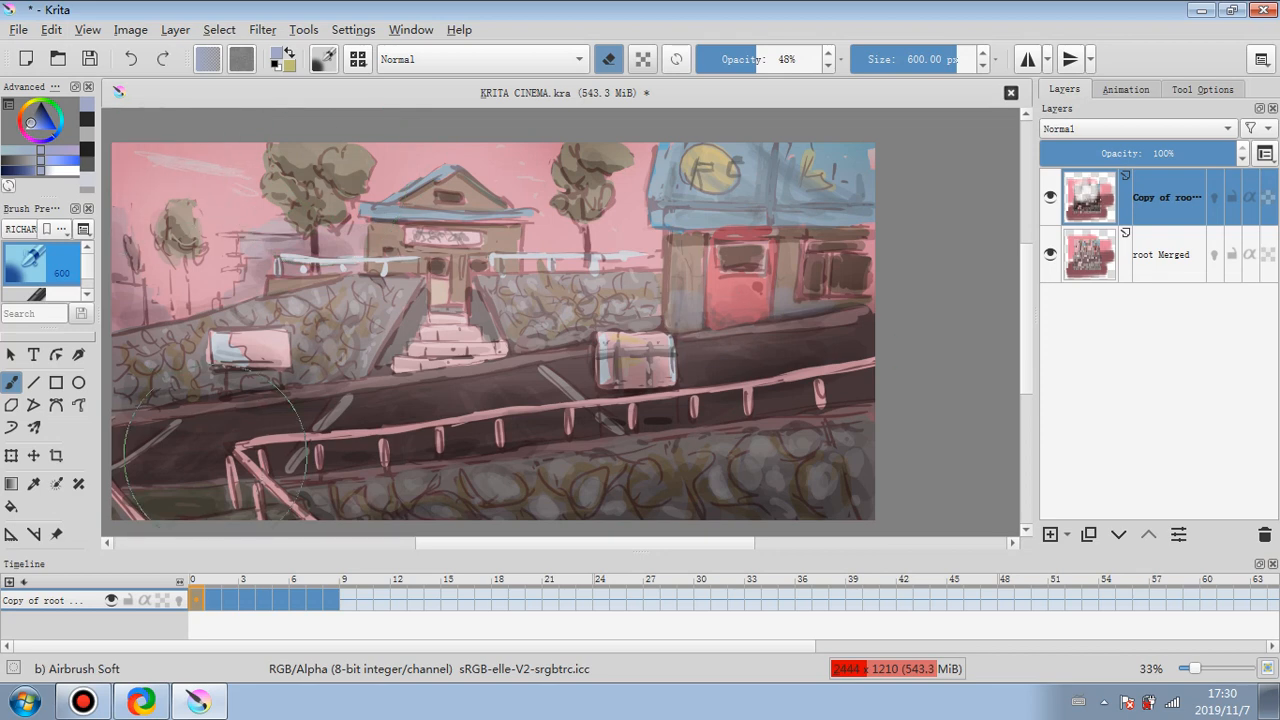
# - Erase more of the darkening over the road and lower stone wall, reducing the eraser to 33% opacity, and merge the copy down
pyautogui.moveTo(140, 490)
pyautogui.mouseDown()
pyautogui.moveTo(560, 420)
pyautogui.moveTo(940, 315)
pyautogui.mouseUp()
pyautogui.press('i')
pyautogui.press('i')
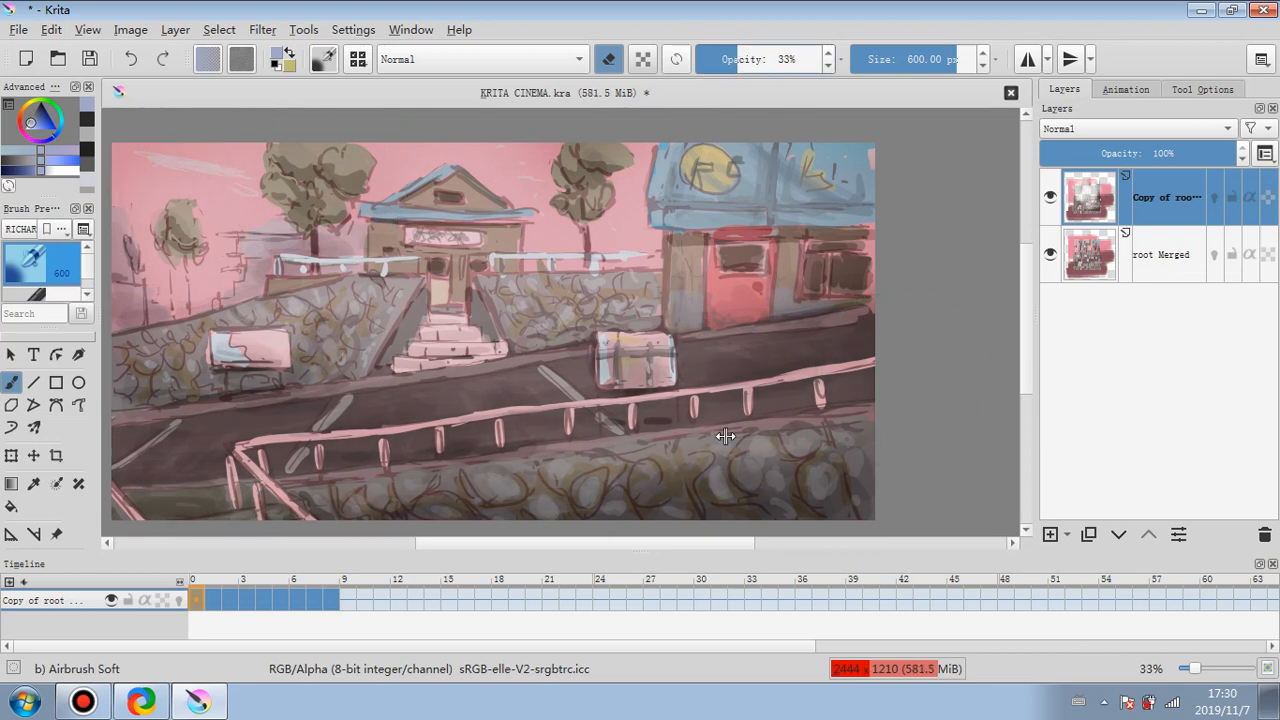
pyautogui.moveTo(403, 456)
pyautogui.mouseDown()
pyautogui.moveTo(260, 450)
pyautogui.moveTo(195, 420)
pyautogui.moveTo(200, 390)
pyautogui.mouseUp()
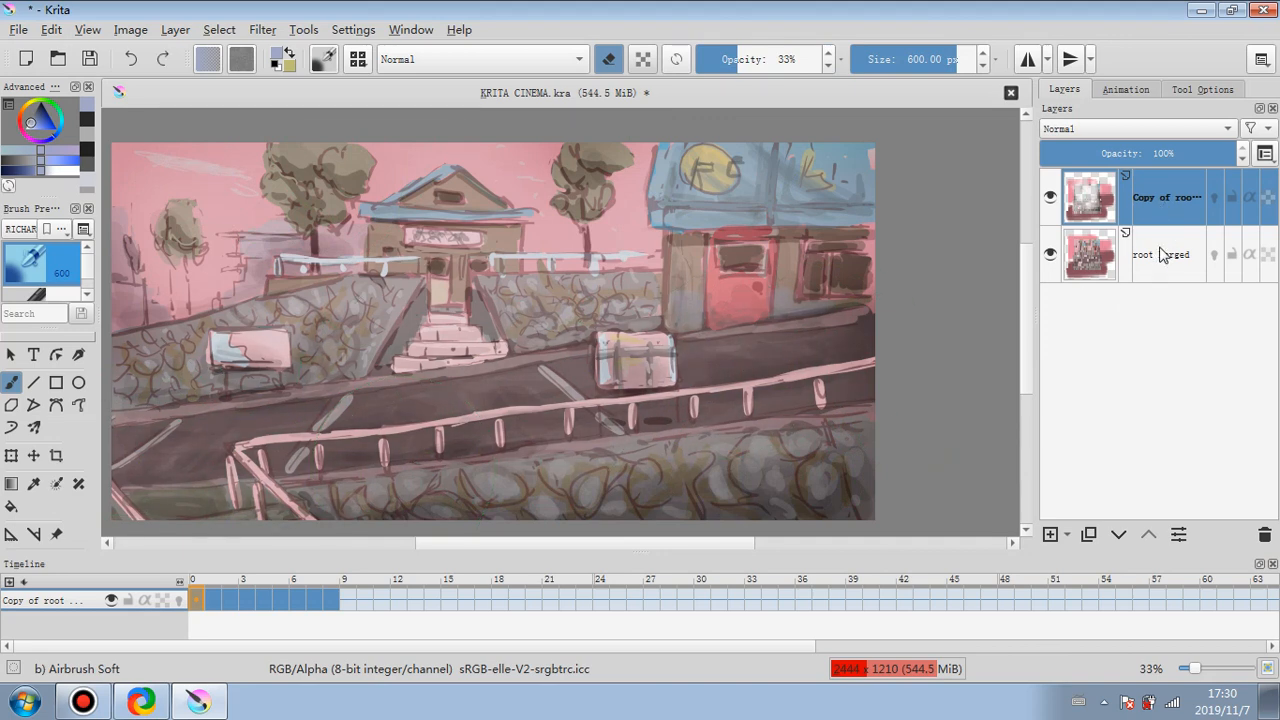
pyautogui.rightClick(1160, 252)
pyautogui.click(1030, 417)
pyautogui.click(260, 30)
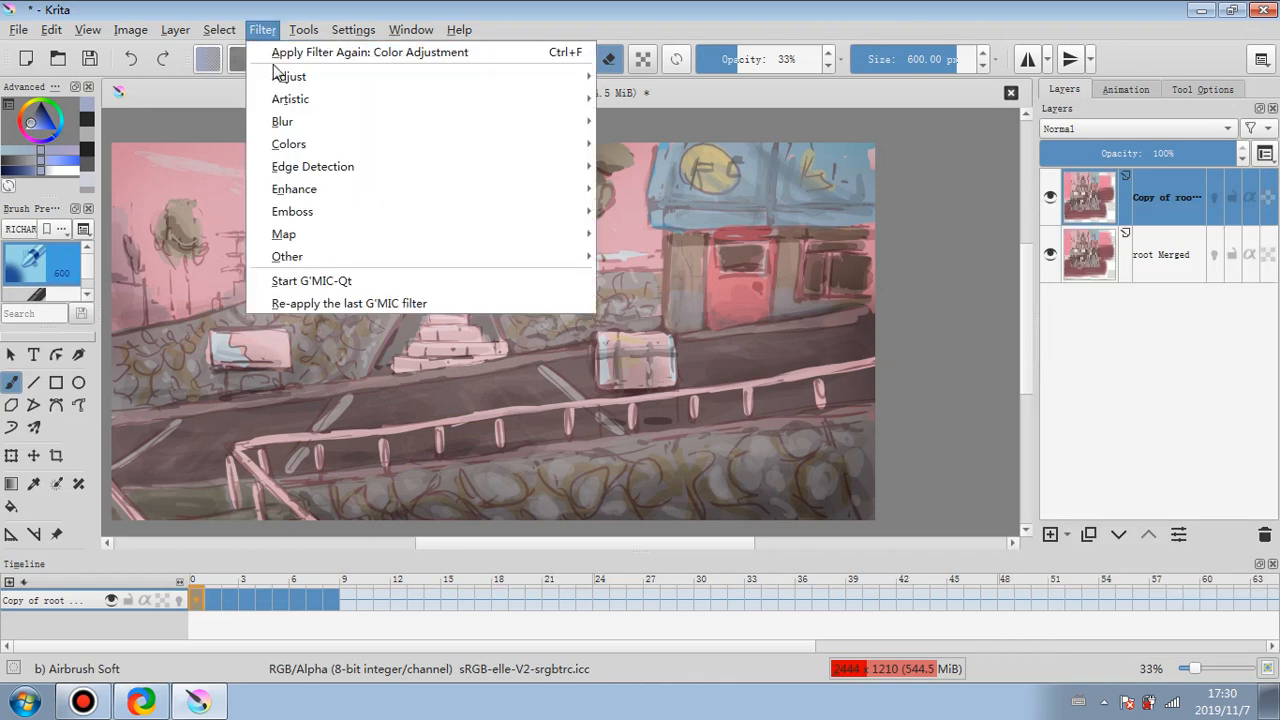
pyautogui.moveTo(555, 80)
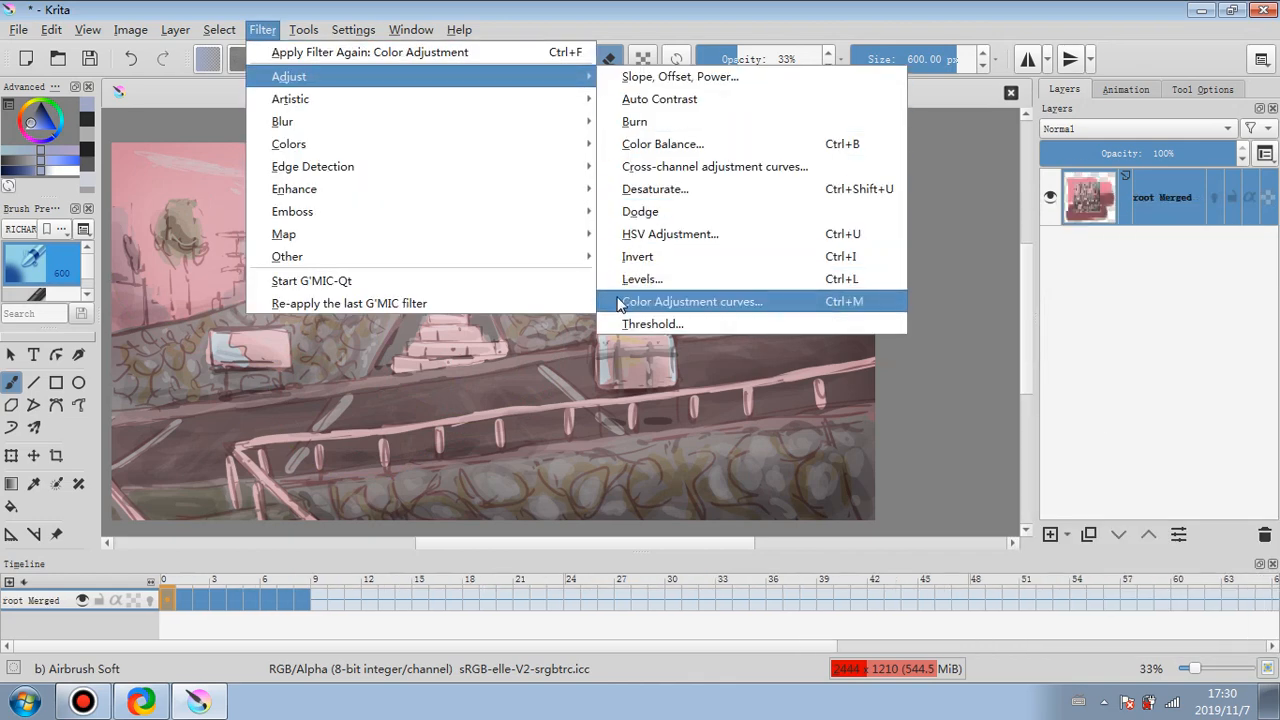
pyautogui.press('Return')
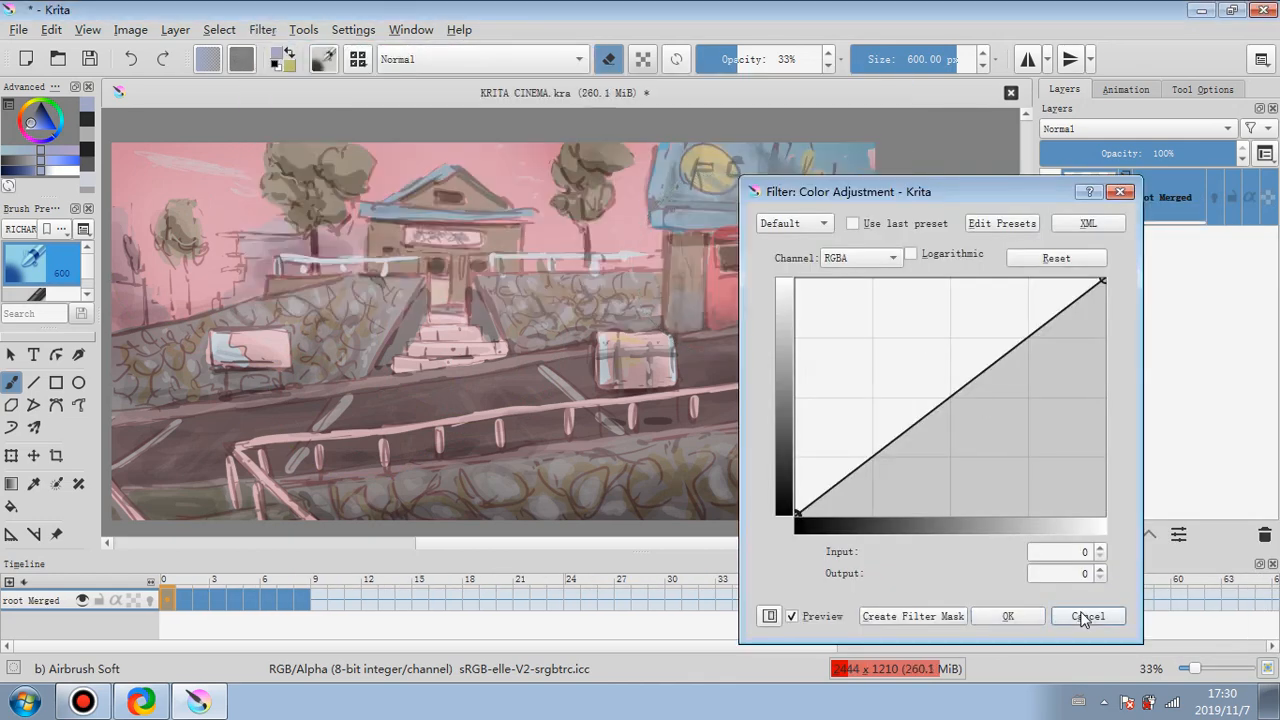
pyautogui.click(1094, 697)
# - Darken the midtones of a duplicate of the merged layer with Levels, and erase its central area with the airbrush at 46% opacity
pyautogui.click(1091, 538)
pyautogui.click(262, 30)
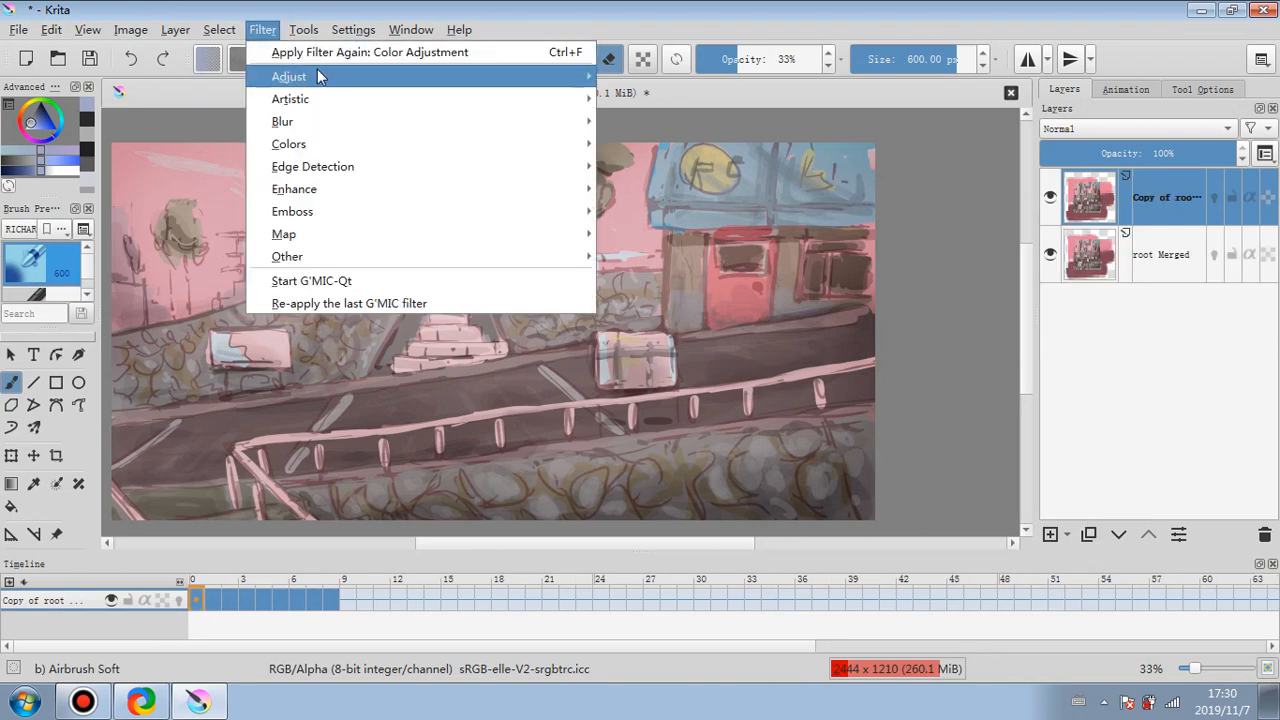
pyautogui.moveTo(320, 77)
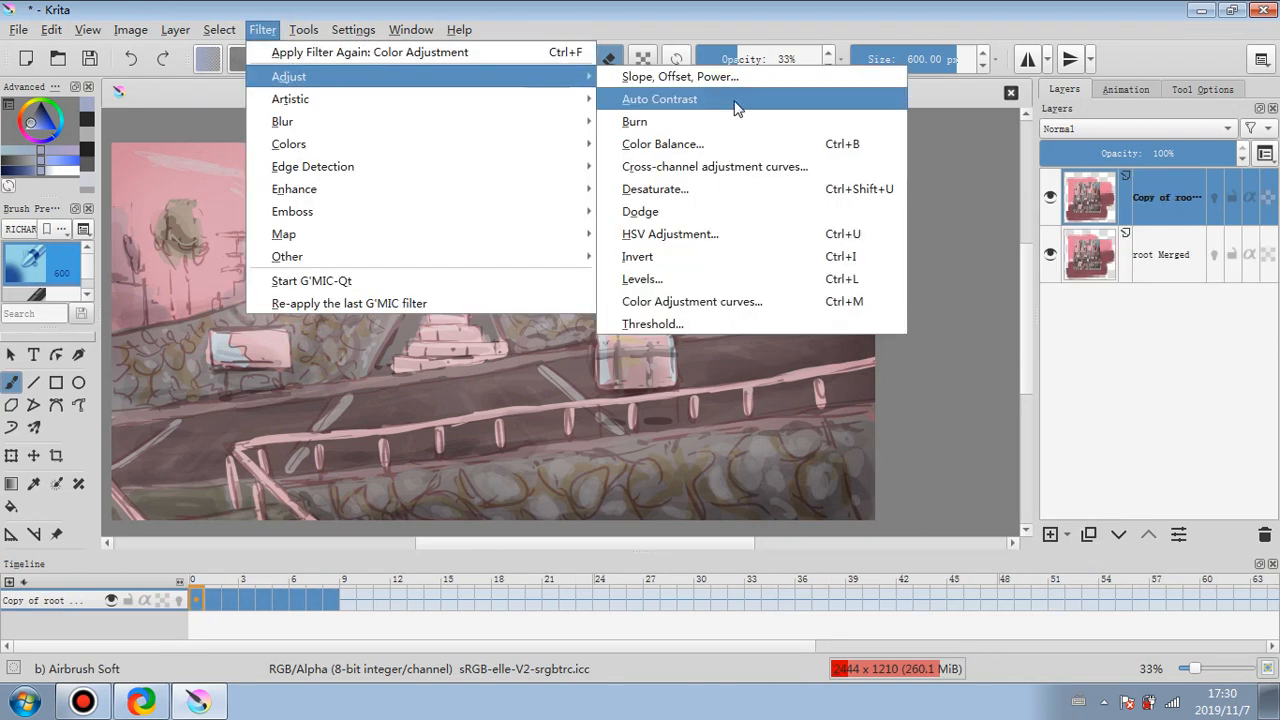
pyautogui.click(756, 289)
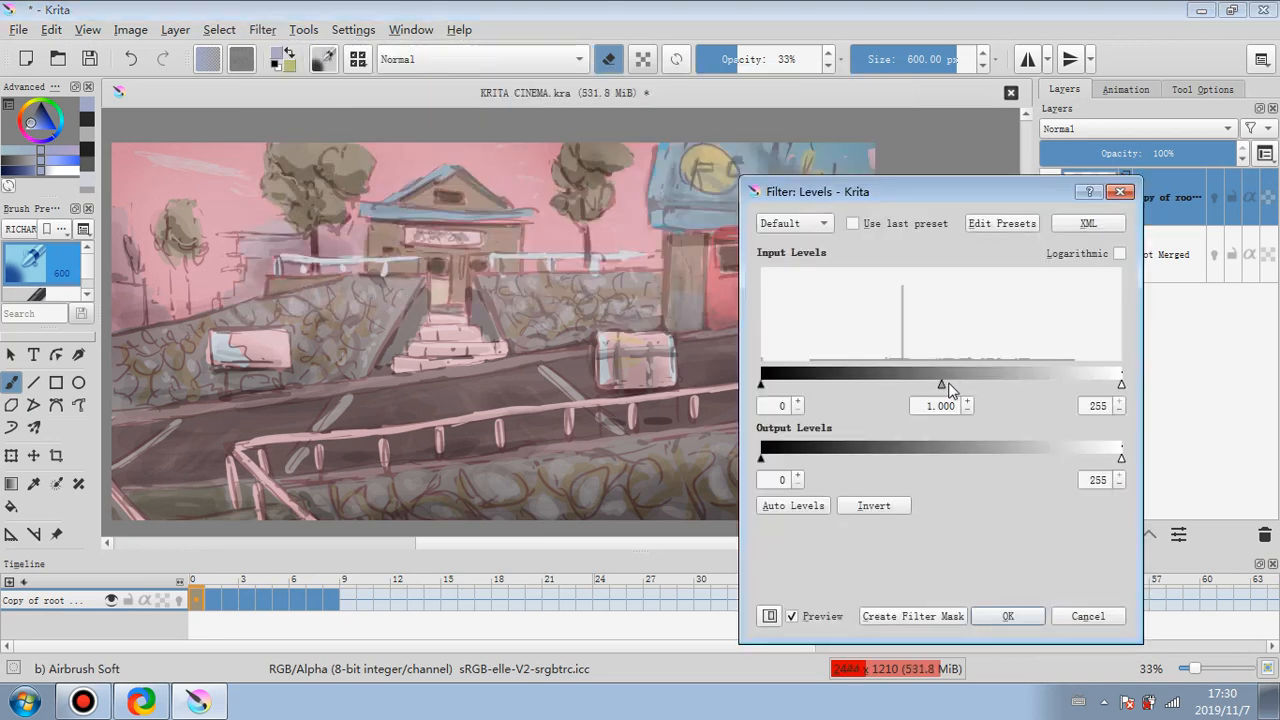
pyautogui.moveTo(948, 384)
pyautogui.mouseDown()
pyautogui.moveTo(980, 381)
pyautogui.moveTo(957, 383)
pyautogui.mouseUp()
pyautogui.click(1013, 615)
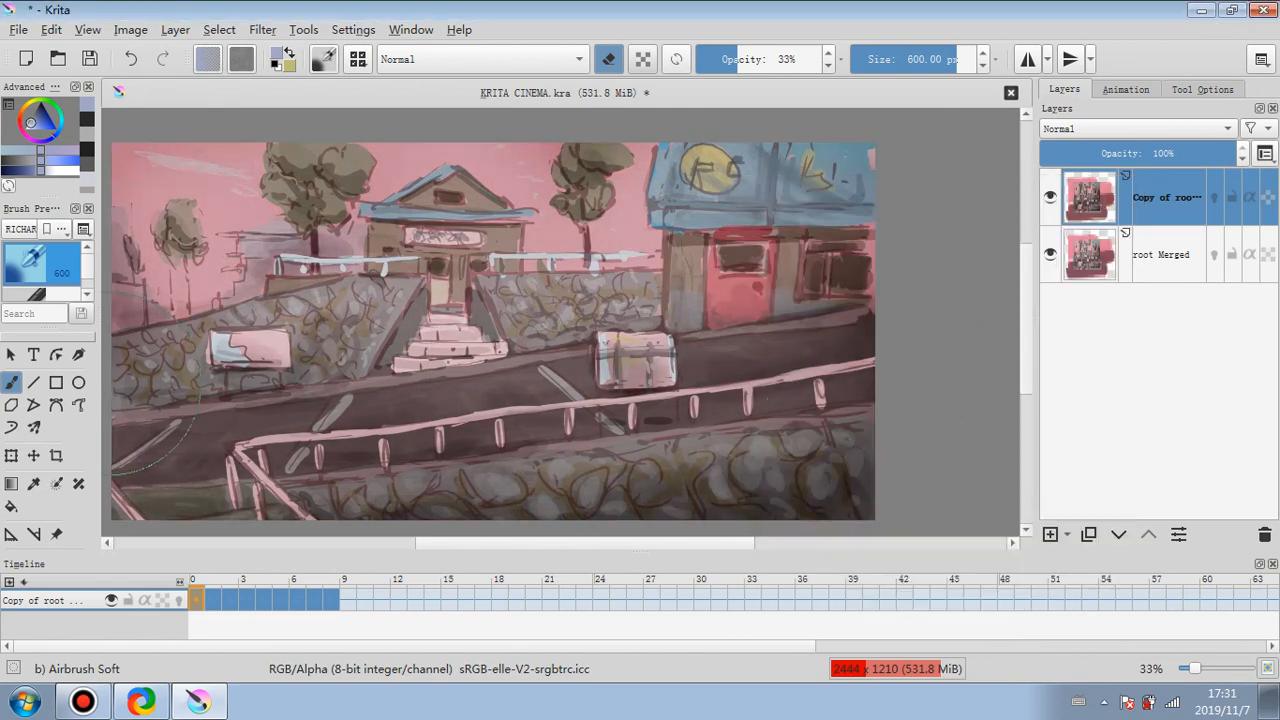
pyautogui.click(756, 60)
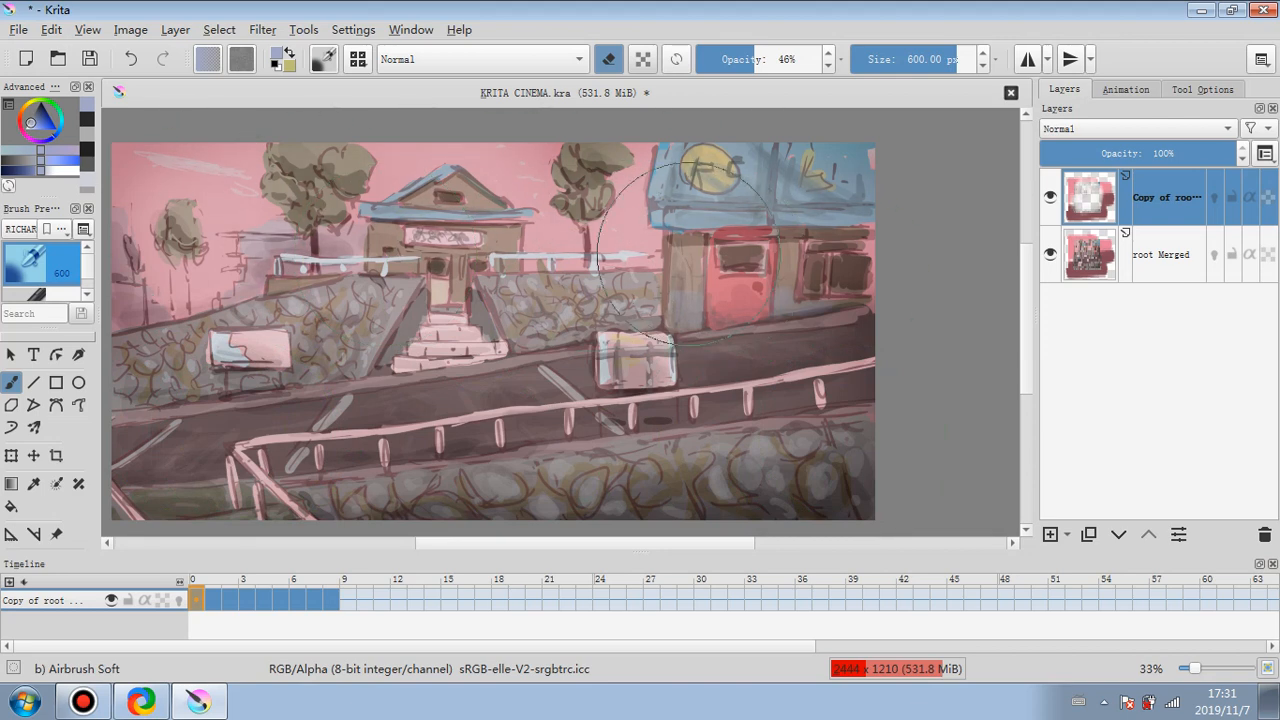
# - On a new Hard Light layer, airbrush a soft glow over the sky and trees in pink sampled from the sky
pyautogui.keyDown('ctrl'); pyautogui.click(643, 234); pyautogui.keyUp('ctrl')
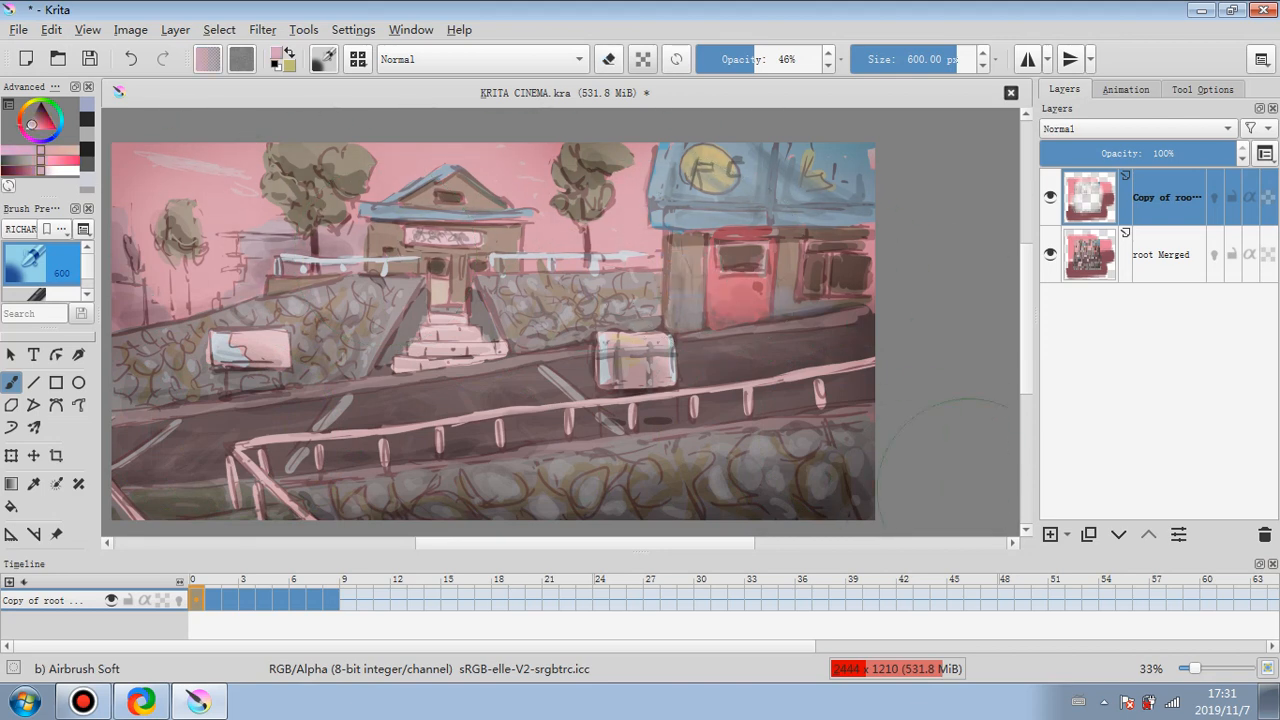
pyautogui.click(1050, 534)
pyautogui.click(1097, 130)
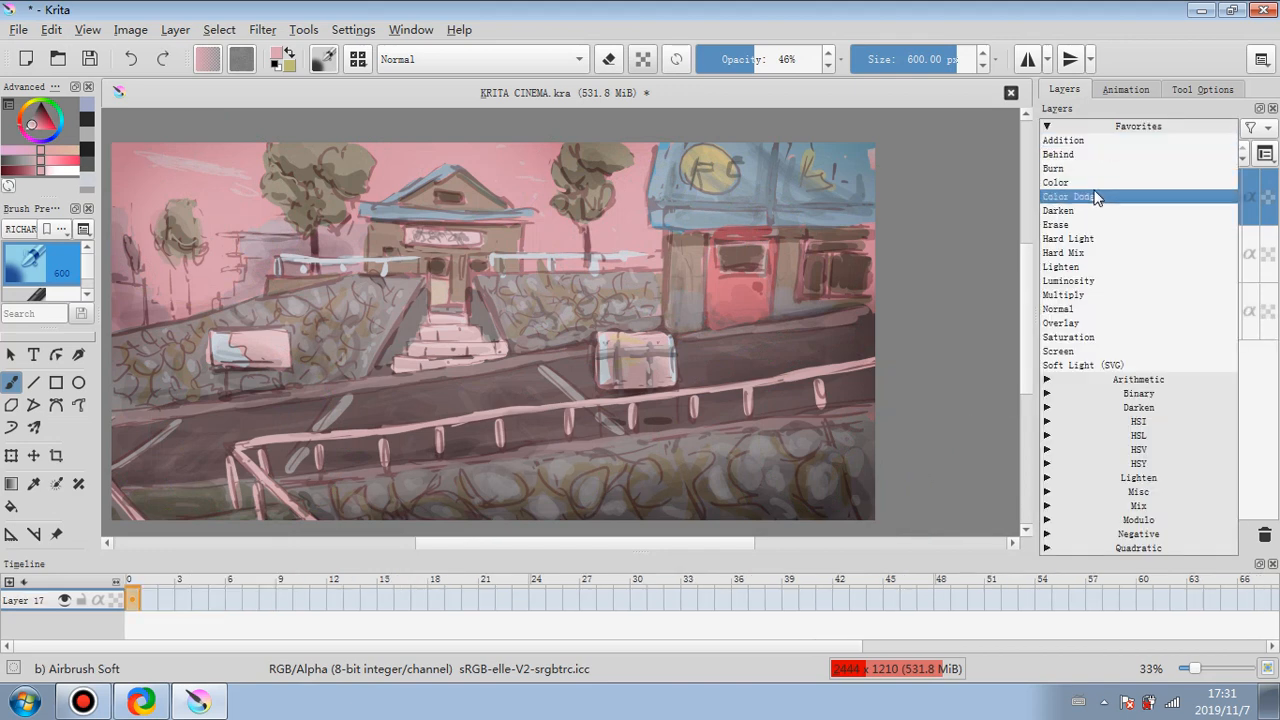
pyautogui.click(1080, 241)
pyautogui.moveTo(647, 207); pyautogui.dragTo(643, 209)
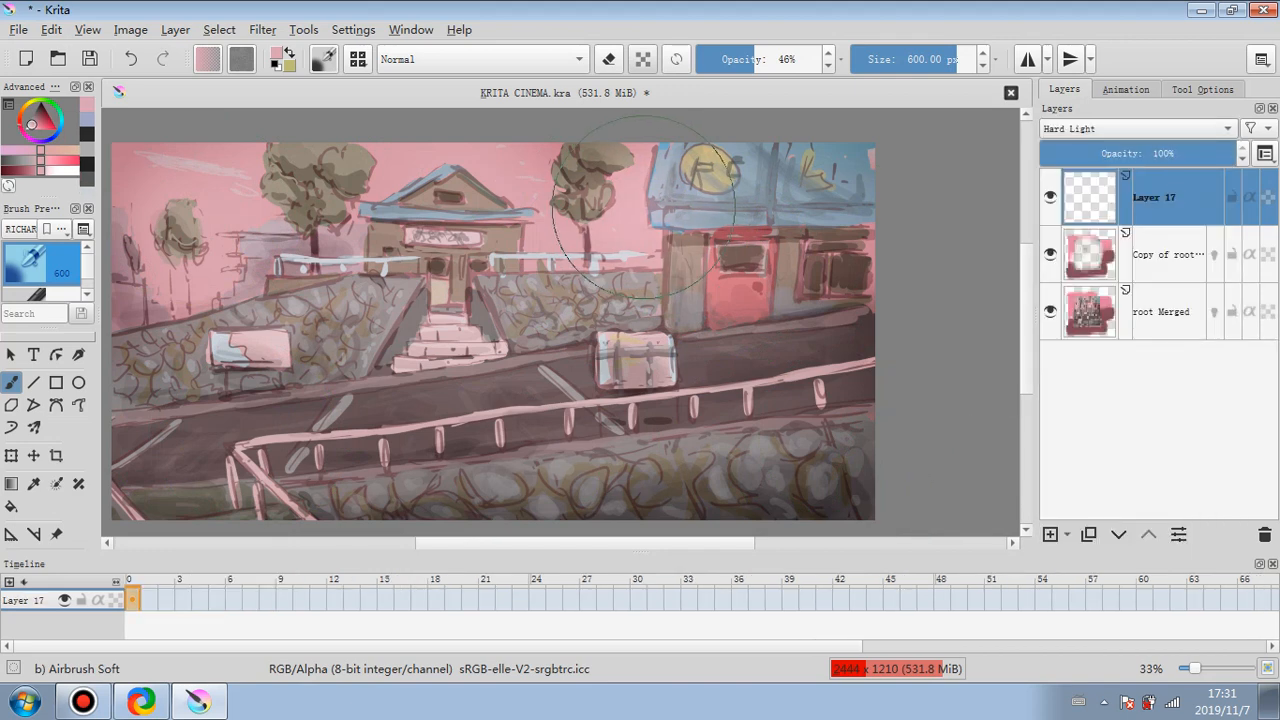
pyautogui.moveTo(559, 188)
pyautogui.mouseDown()
pyautogui.moveTo(505, 172)
pyautogui.moveTo(394, 185)
pyautogui.moveTo(332, 231)
pyautogui.moveTo(203, 213)
pyautogui.moveTo(199, 261)
pyautogui.moveTo(125, 229)
pyautogui.moveTo(370, 213)
pyautogui.moveTo(222, 219)
pyautogui.moveTo(265, 171)
pyautogui.moveTo(248, 161)
pyautogui.moveTo(250, 180)
pyautogui.moveTo(382, 146)
pyautogui.moveTo(213, 172)
pyautogui.mouseUp()
# - Airbrush a tan and light orange glow over the trees, central building and shop roof at 46% opacity
pyautogui.click(26, 118)
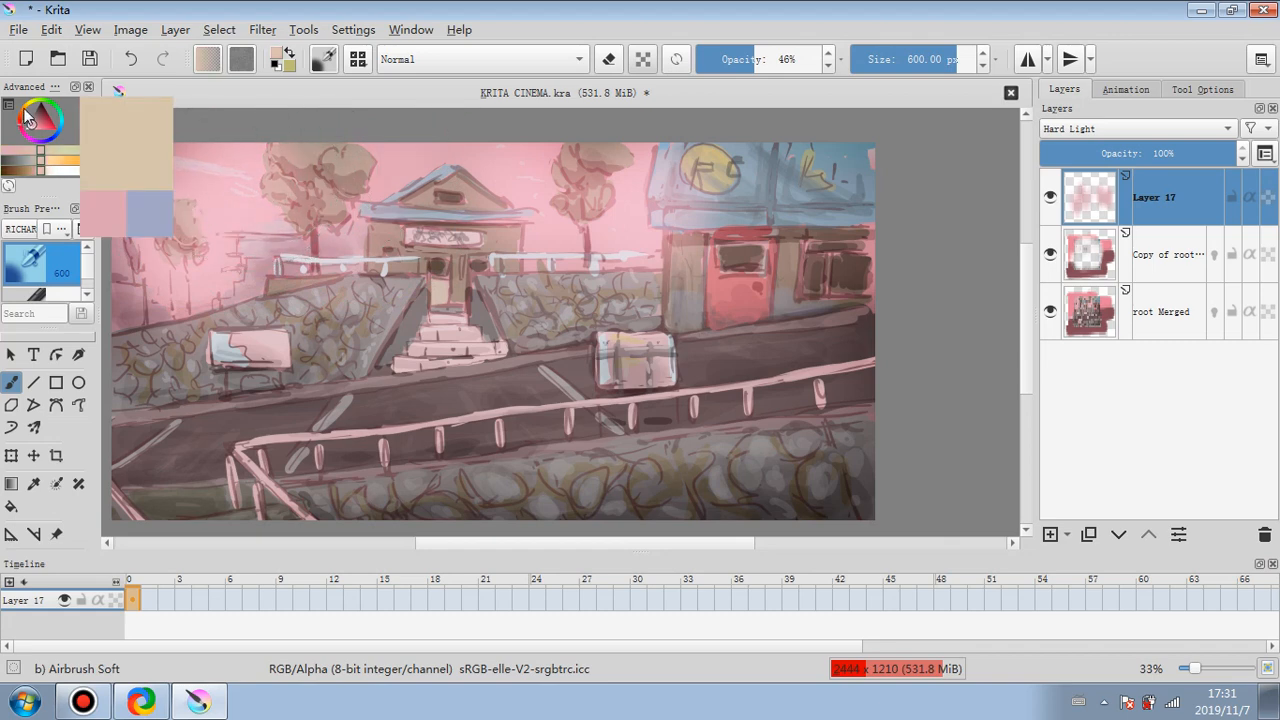
pyautogui.click(36, 122)
pyautogui.moveTo(256, 188)
pyautogui.mouseDown()
pyautogui.moveTo(265, 206)
pyautogui.moveTo(346, 230)
pyautogui.mouseUp()
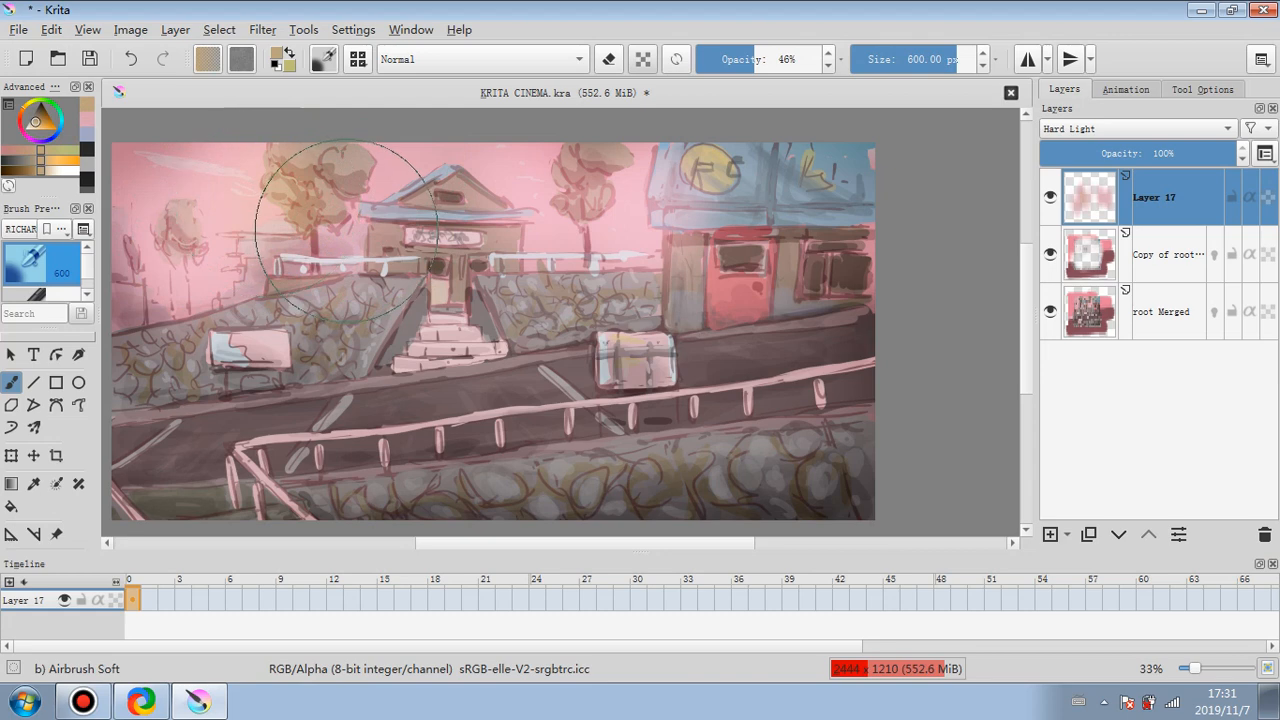
pyautogui.click(40, 125)
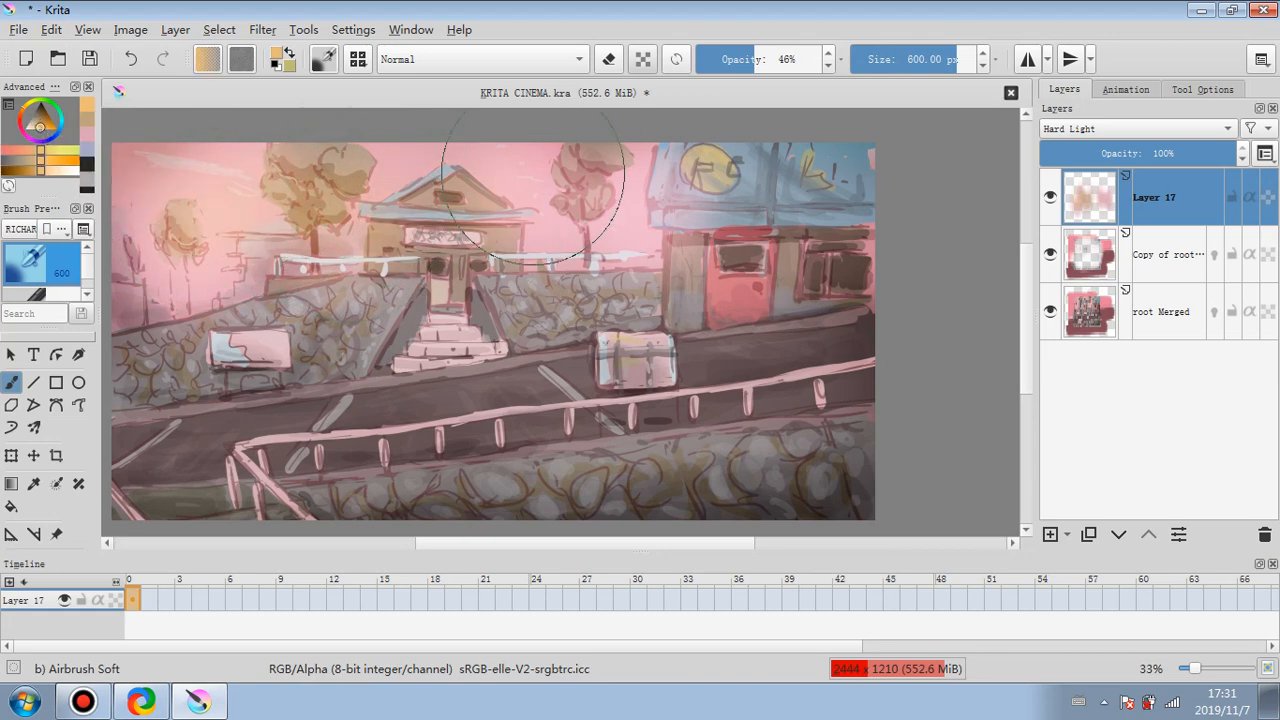
pyautogui.moveTo(566, 175)
pyautogui.mouseDown()
pyautogui.moveTo(671, 150)
pyautogui.moveTo(704, 125)
pyautogui.moveTo(780, 155)
pyautogui.mouseUp()
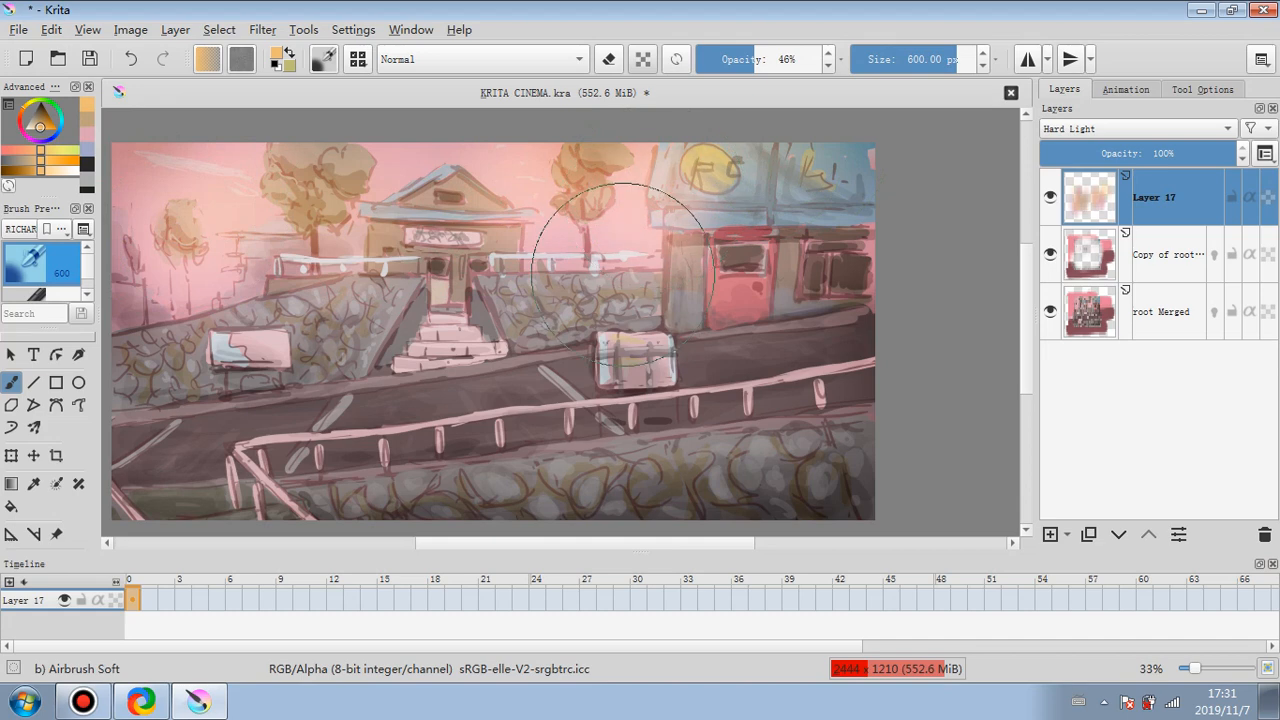
# - Spread the light orange glow over the stone walls, shop front and road with the airbrush at 24% opacity
pyautogui.moveTo(760, 59); pyautogui.dragTo(730, 59)
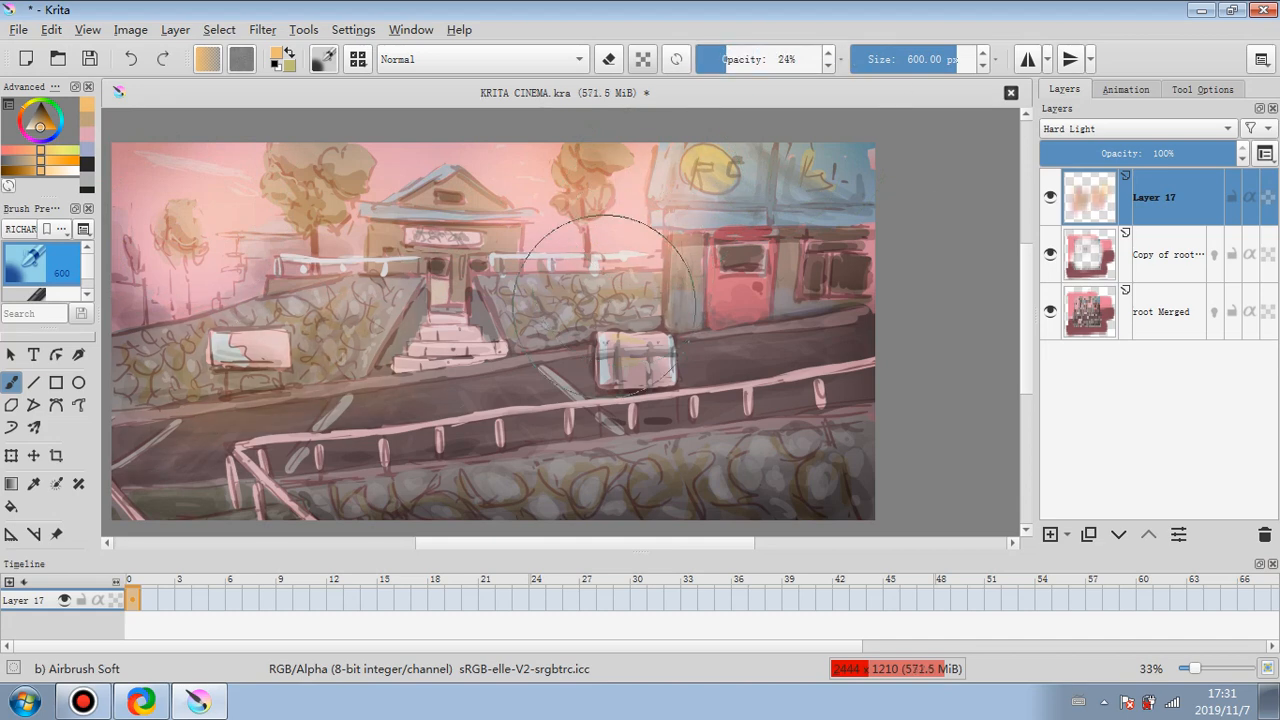
pyautogui.moveTo(605, 306); pyautogui.dragTo(825, 288)
pyautogui.moveTo(658, 398); pyautogui.dragTo(135, 452)
pyautogui.moveTo(388, 449); pyautogui.dragTo(835, 355)
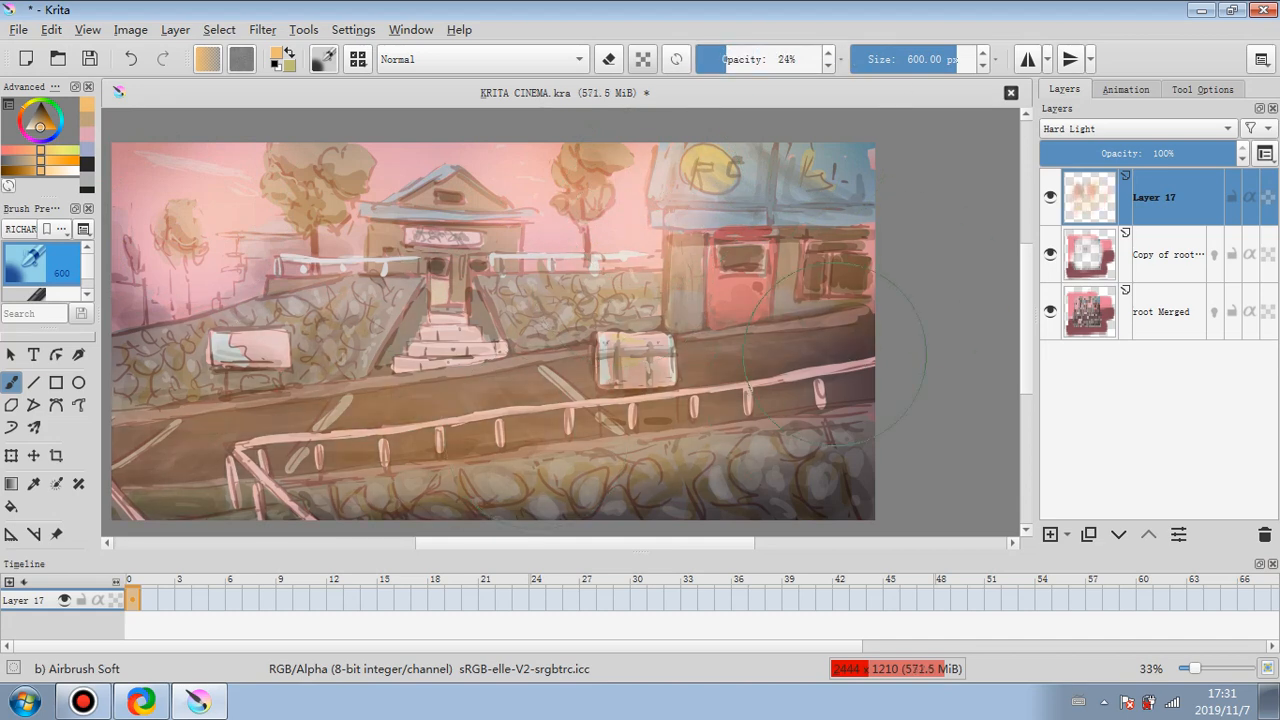
# - Lower the Hard Light glow layer's opacity to about 60%
pyautogui.click(1100, 153)
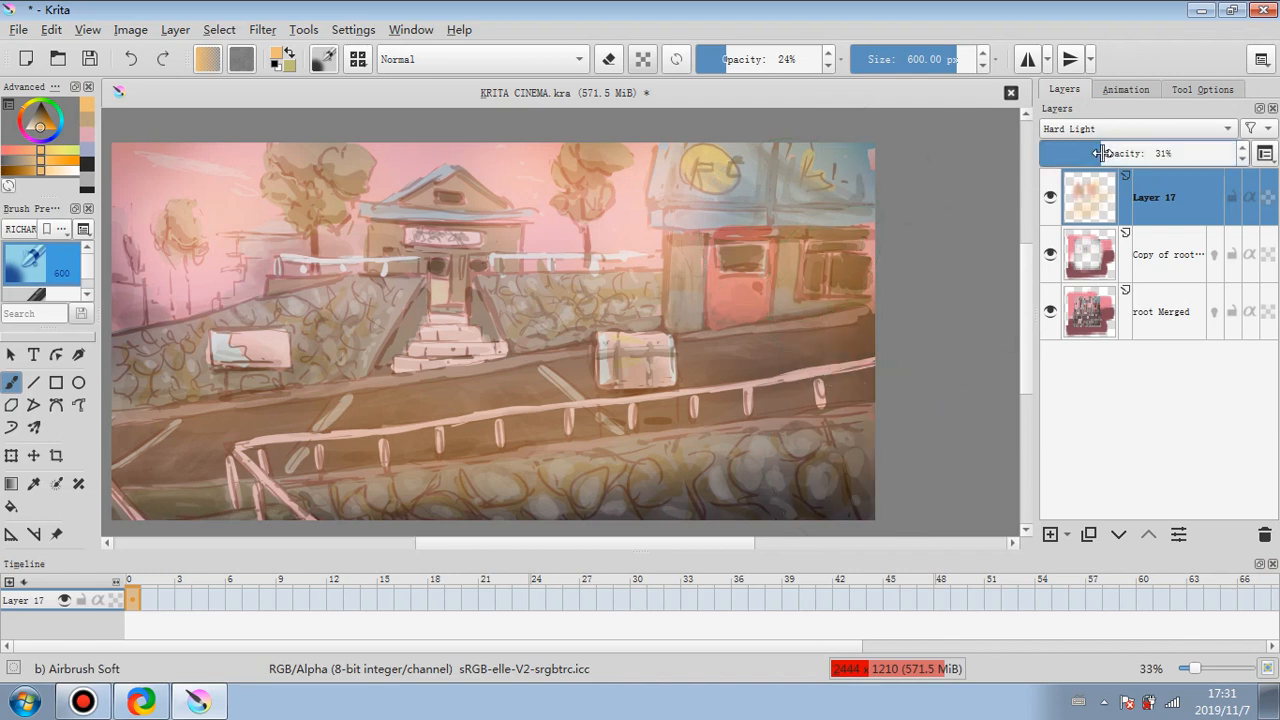
pyautogui.moveTo(1100, 153); pyautogui.dragTo(1113, 157)
pyautogui.click(1160, 161)
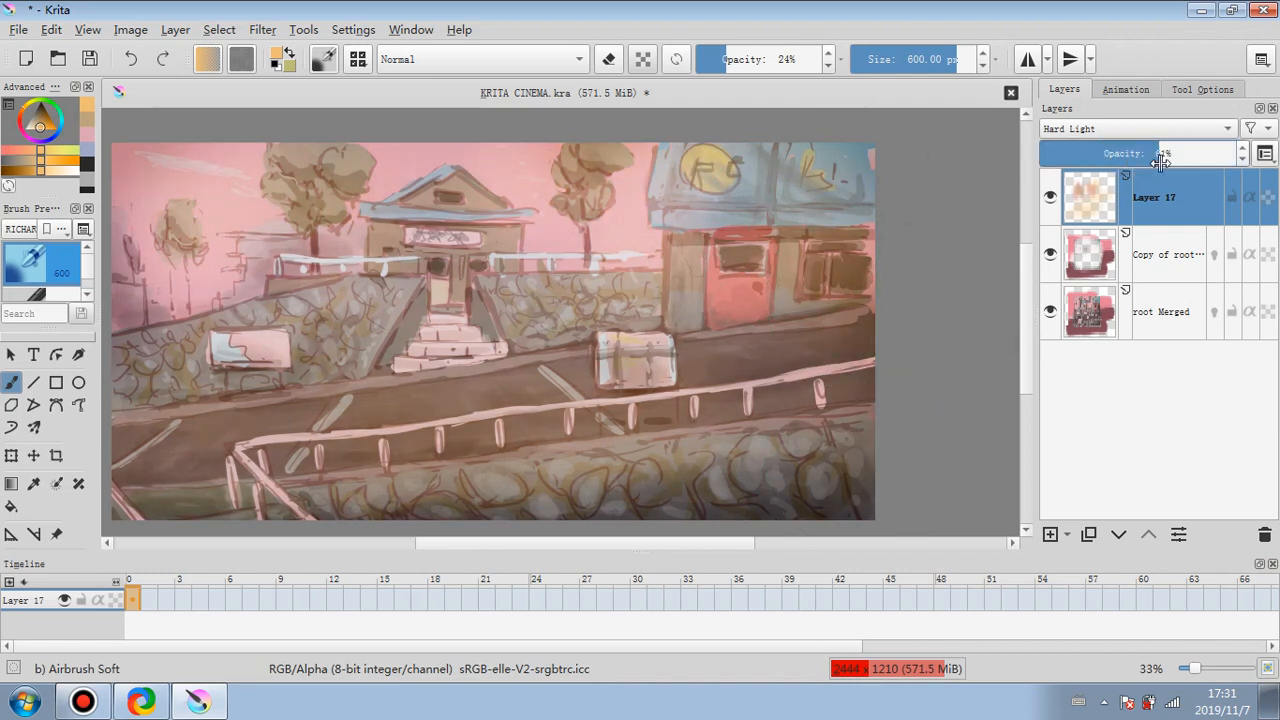
# - Flatten the image so all painting layers merge into one
pyautogui.rightClick(1146, 202)
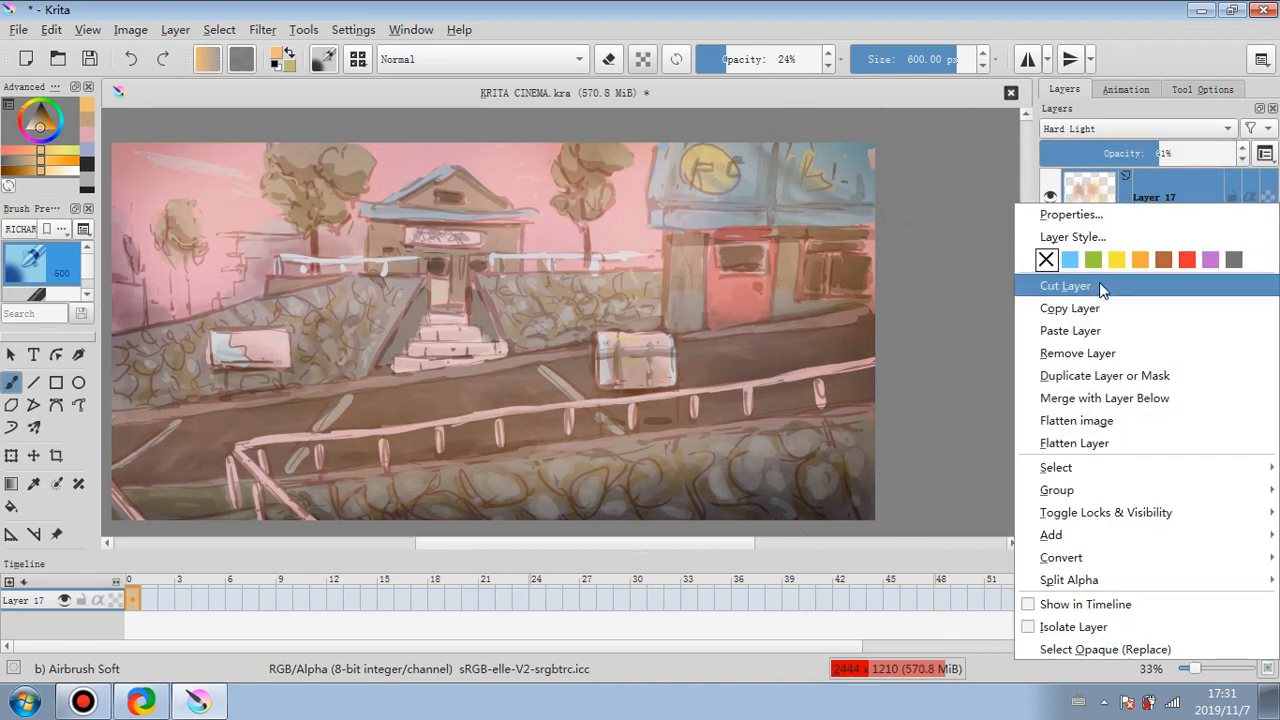
pyautogui.click(1115, 422)
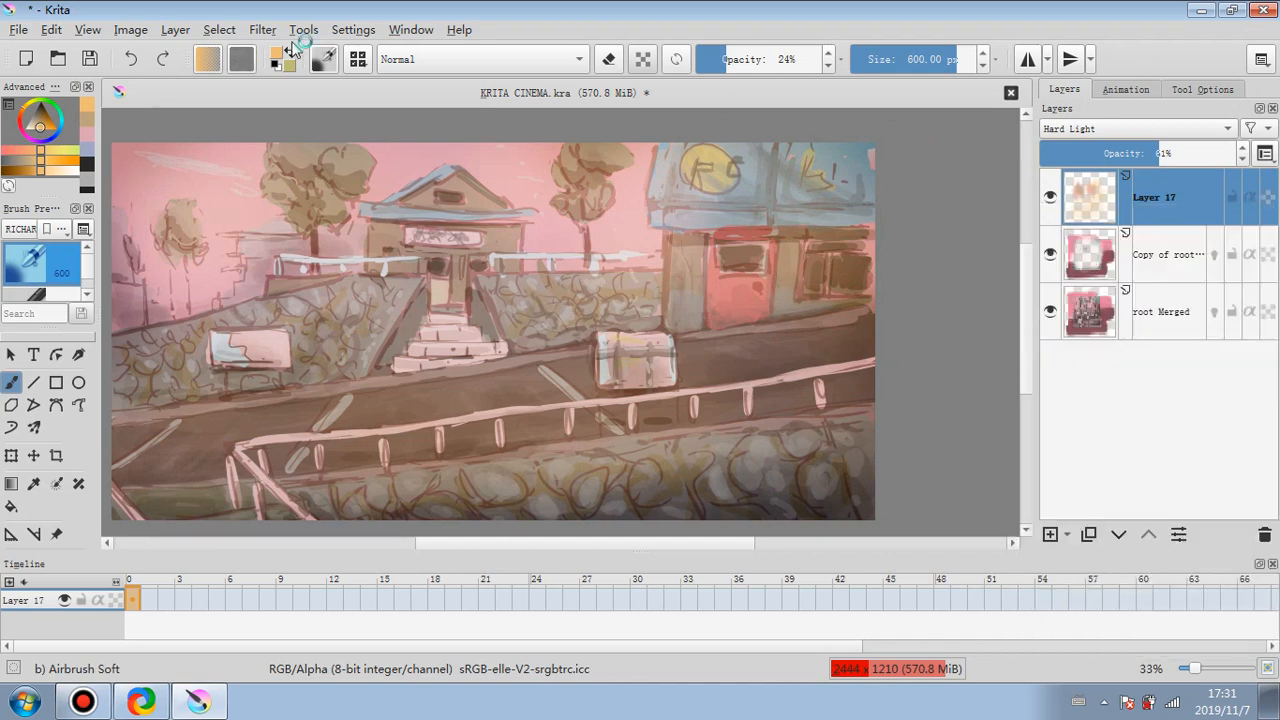
pyautogui.click(262, 29)
pyautogui.moveTo(300, 78)
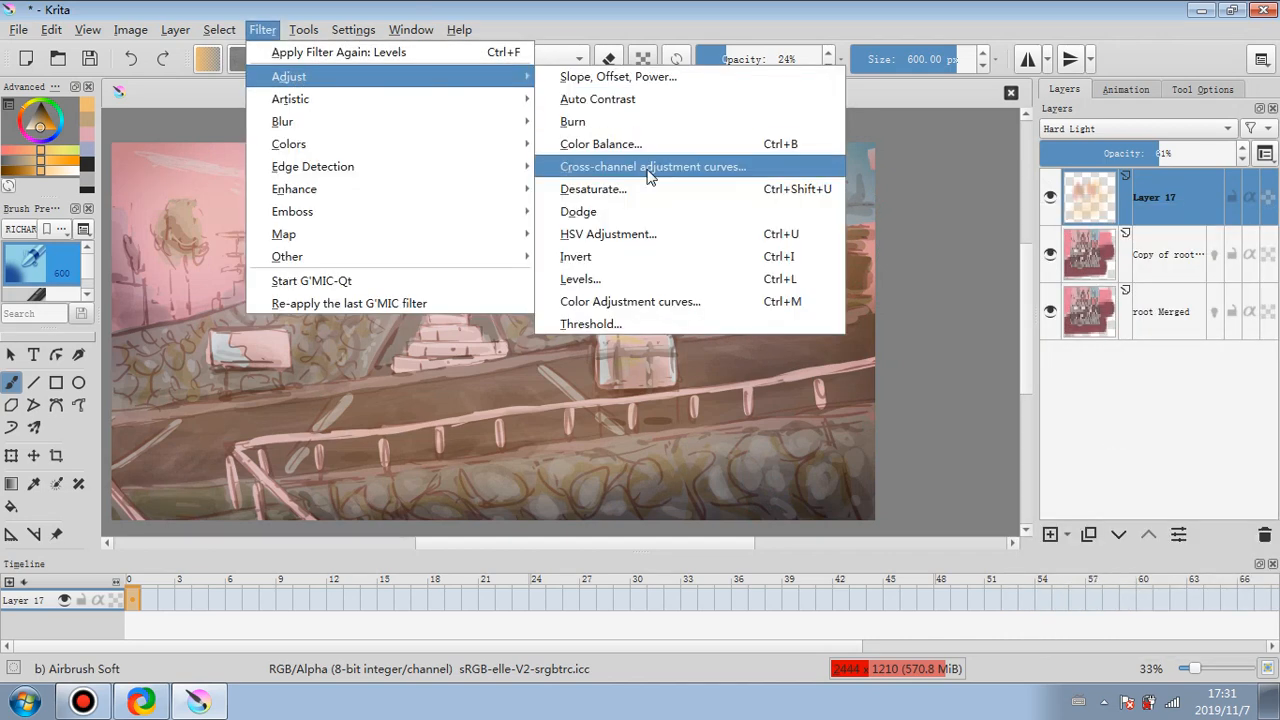
pyautogui.moveTo(940, 307); pyautogui.dragTo(1045, 312)
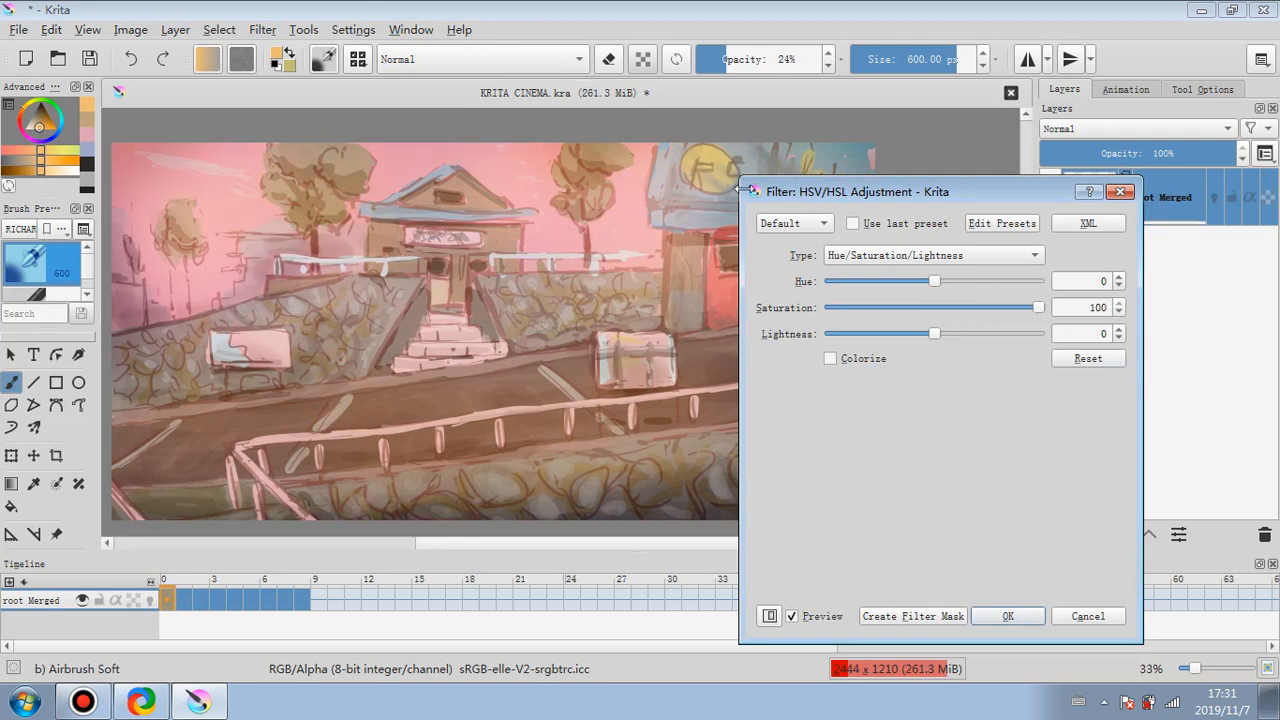
pyautogui.moveTo(853, 195); pyautogui.dragTo(921, 147)
pyautogui.moveTo(1100, 258); pyautogui.dragTo(1001, 259)
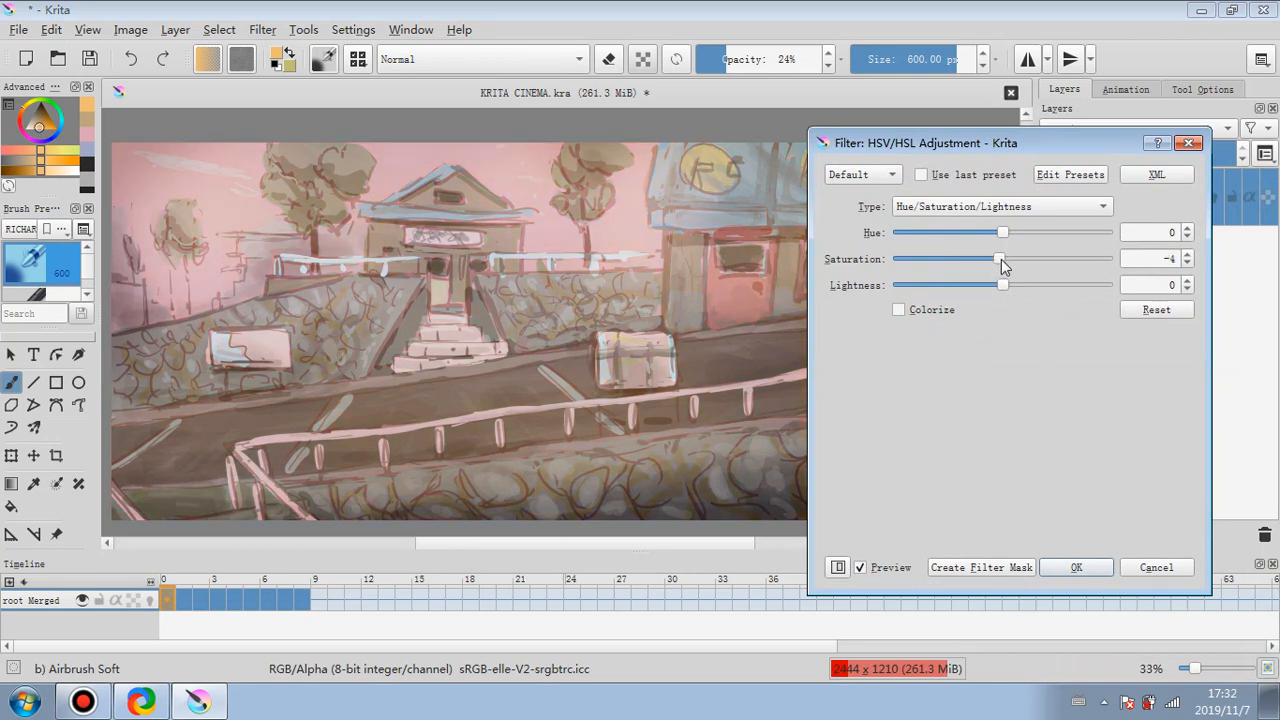
pyautogui.click(995, 232)
pyautogui.moveTo(996, 232)
pyautogui.mouseDown()
pyautogui.moveTo(1031, 237)
pyautogui.moveTo(999, 236)
pyautogui.mouseUp()
pyautogui.click(1156, 567)
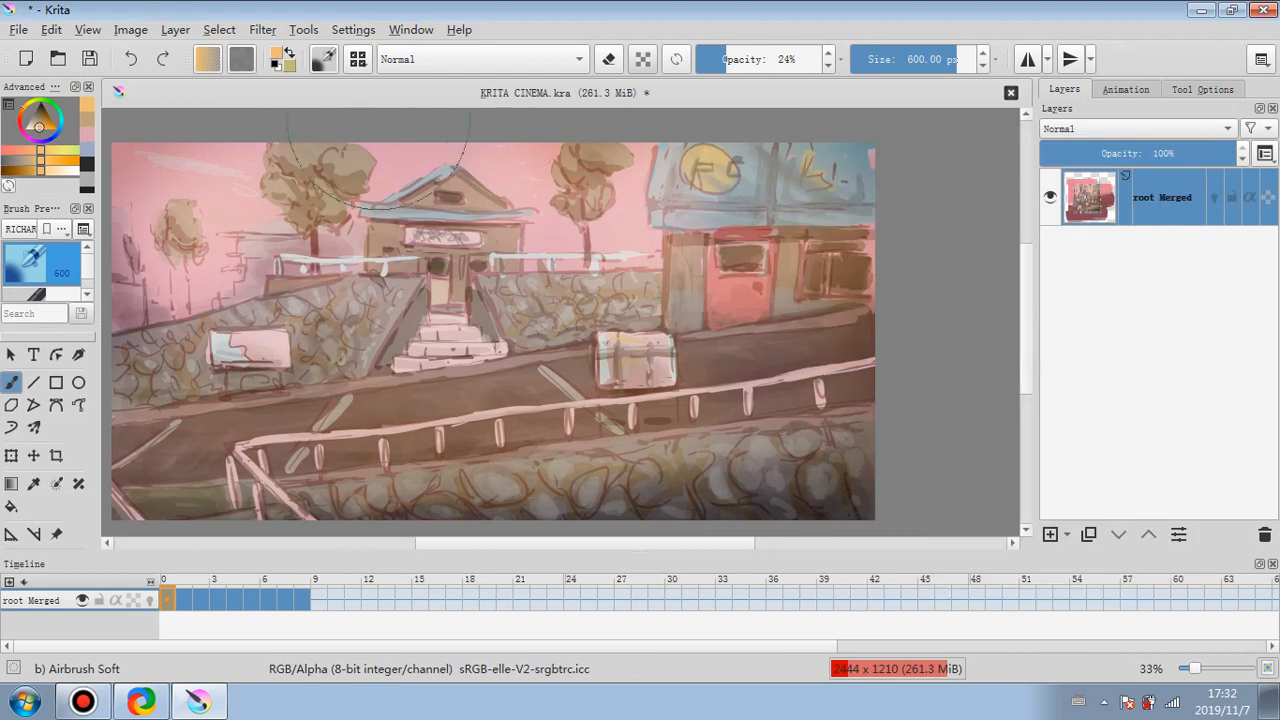
# - Brighten the flattened painting slightly by raising the RGBA color adjustment curve just above its midpoint
pyautogui.click(262, 29)
pyautogui.moveTo(300, 76)
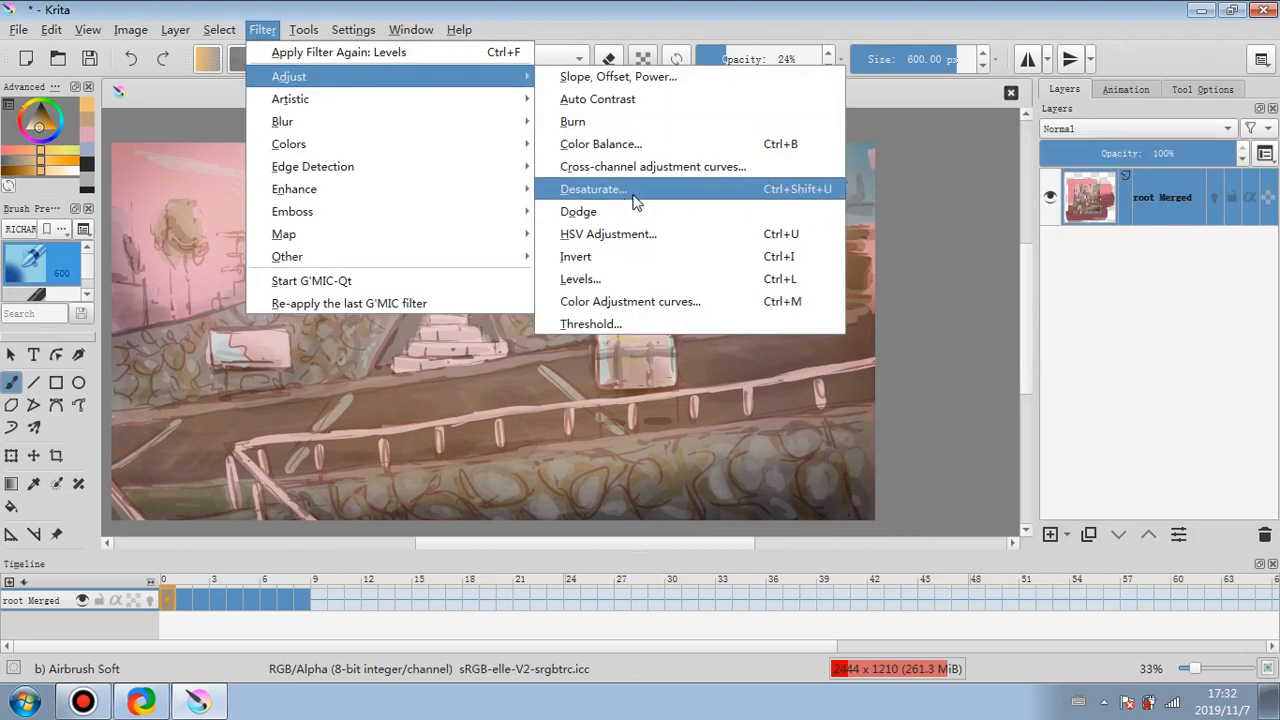
pyautogui.click(743, 296)
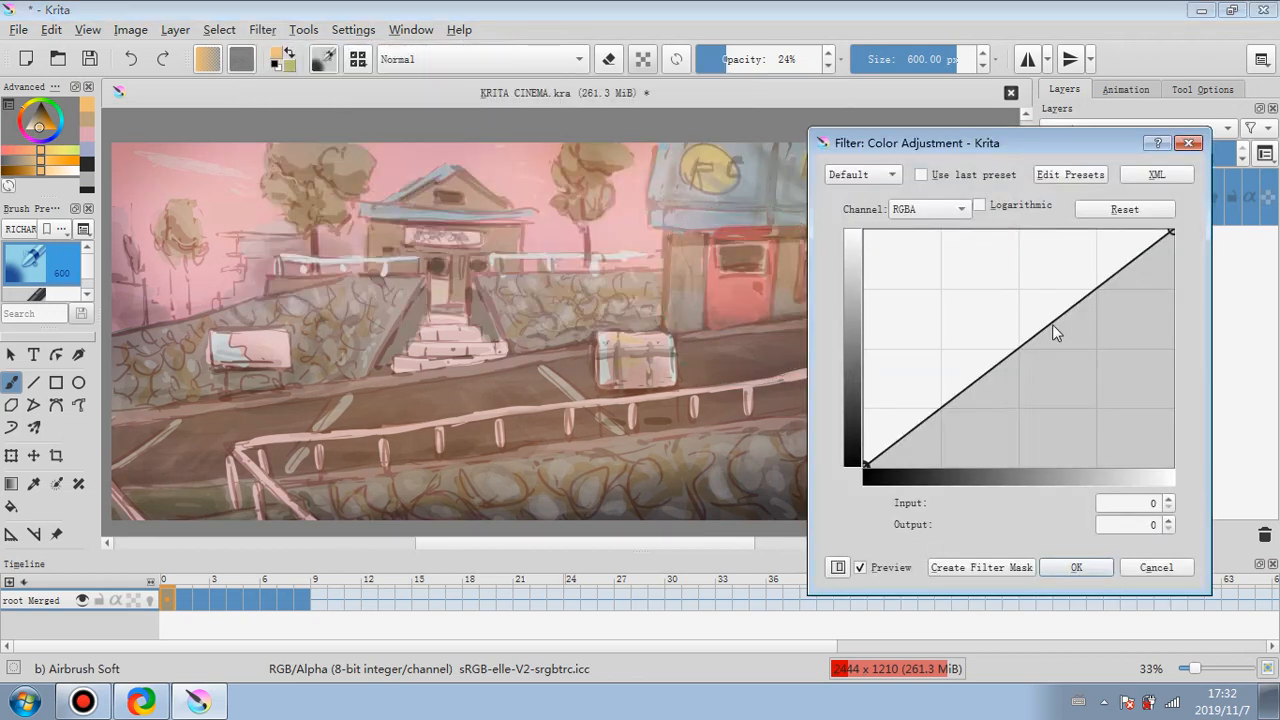
pyautogui.moveTo(1052, 324)
pyautogui.mouseDown()
pyautogui.moveTo(1074, 349)
pyautogui.moveTo(1057, 316)
pyautogui.mouseUp()
pyautogui.click(1076, 567)
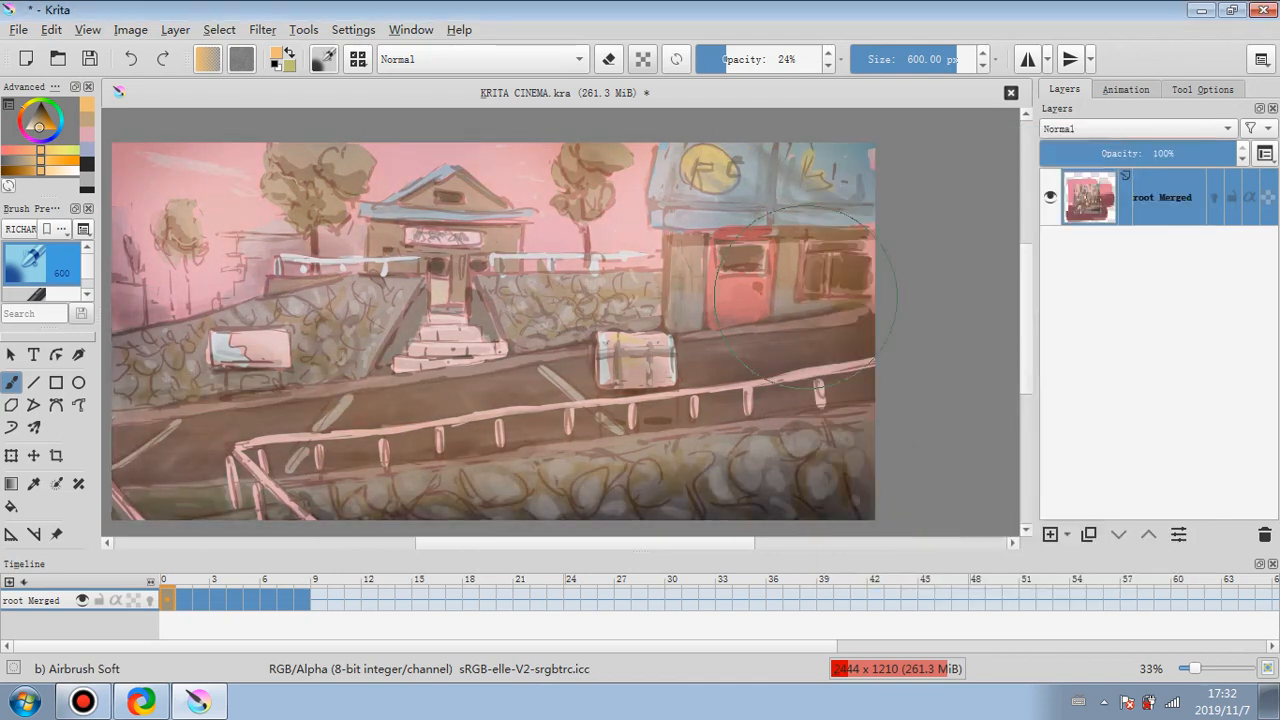
# - Reduce the painting's saturation to -25 with an HSV/HSL adjustment
pyautogui.click(263, 29)
pyautogui.moveTo(330, 76)
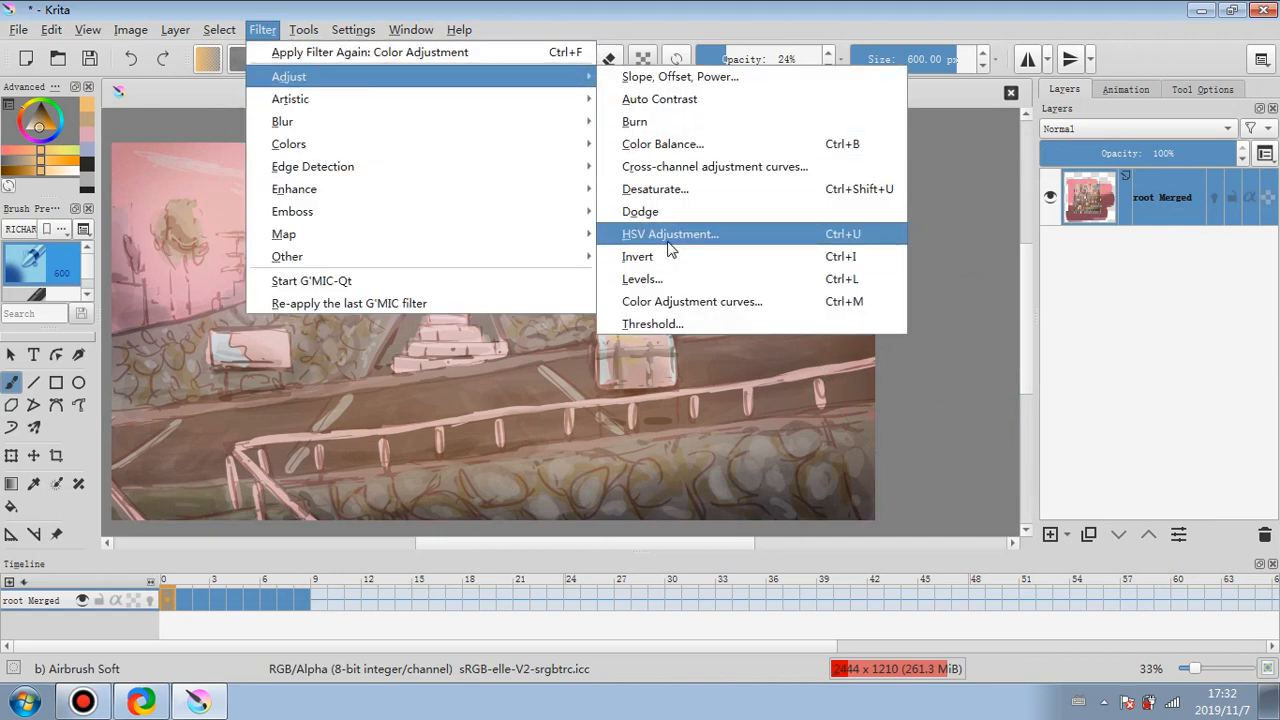
pyautogui.click(668, 234)
pyautogui.moveTo(1004, 259); pyautogui.dragTo(890, 262)
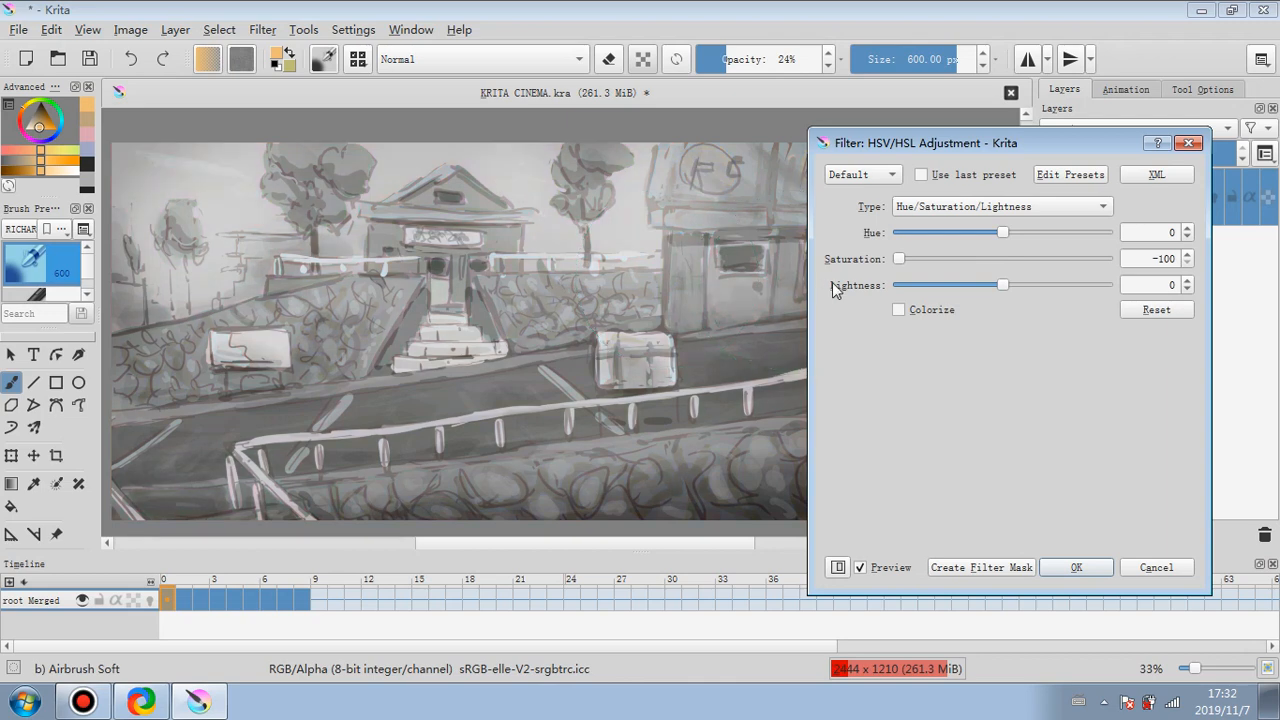
pyautogui.moveTo(912, 144); pyautogui.dragTo(712, 229)
pyautogui.moveTo(693, 340); pyautogui.dragTo(791, 341)
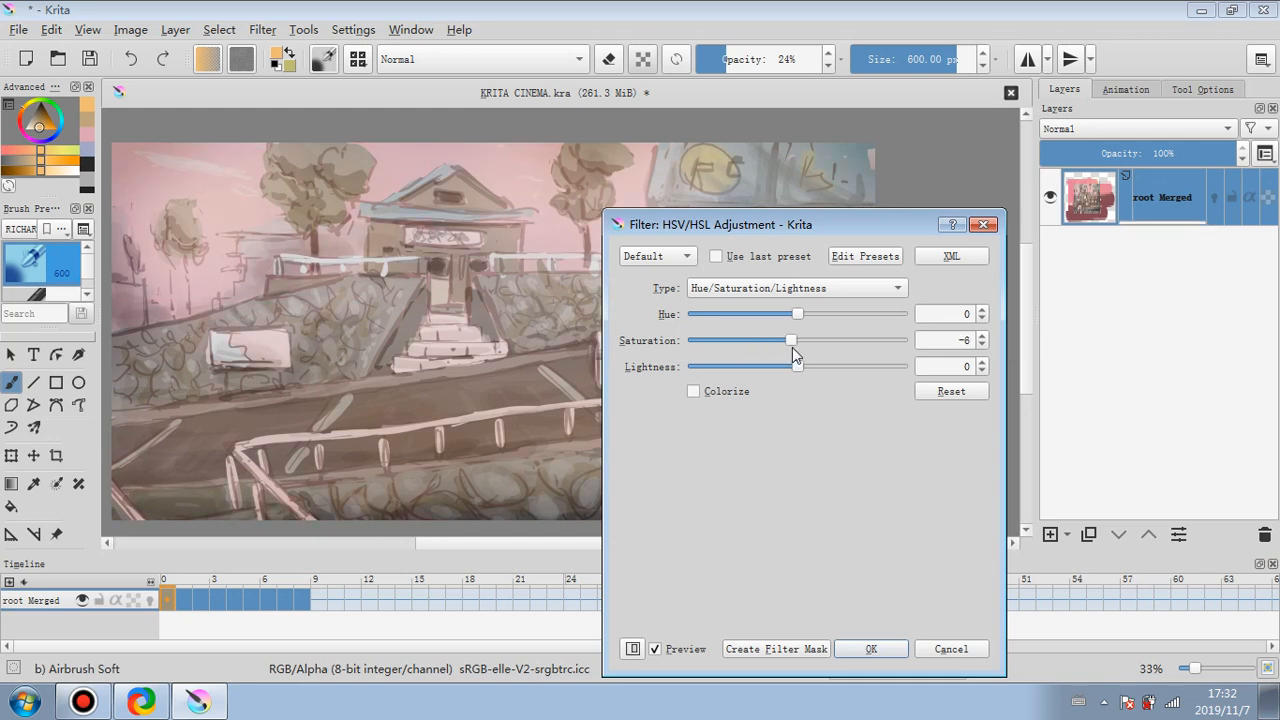
pyautogui.moveTo(791, 227); pyautogui.dragTo(907, 291)
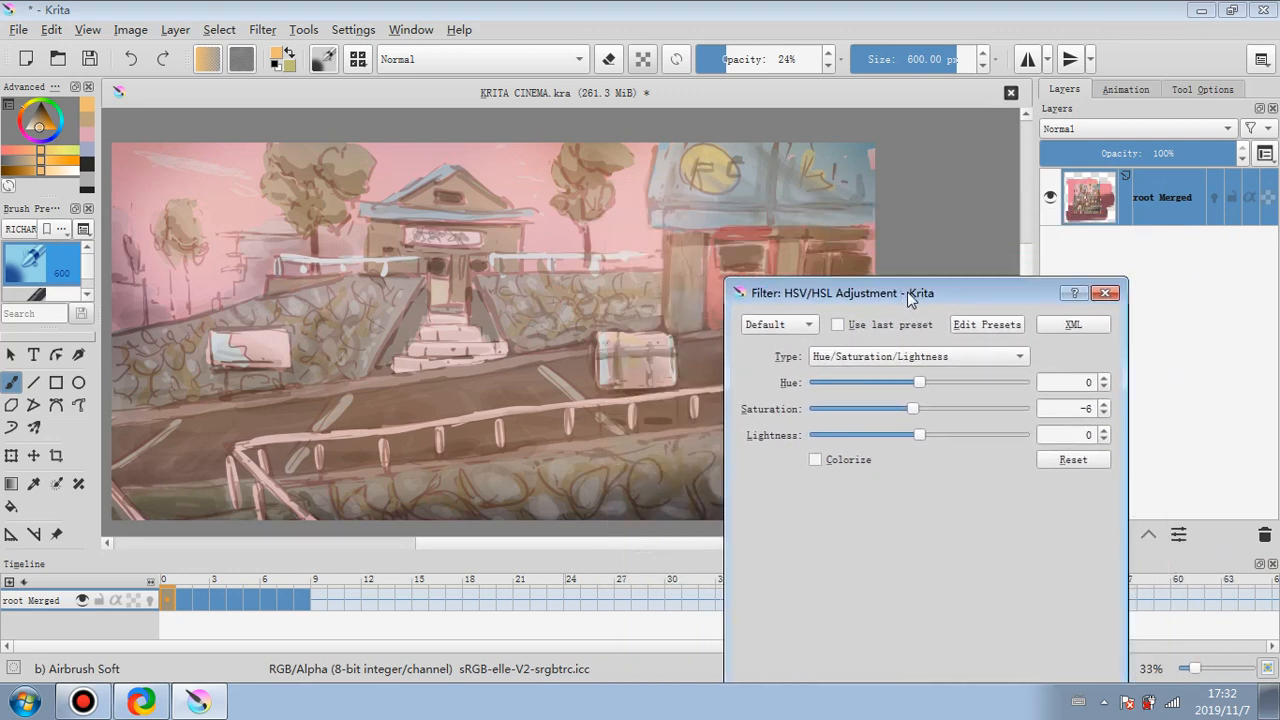
pyautogui.moveTo(906, 409); pyautogui.dragTo(890, 415)
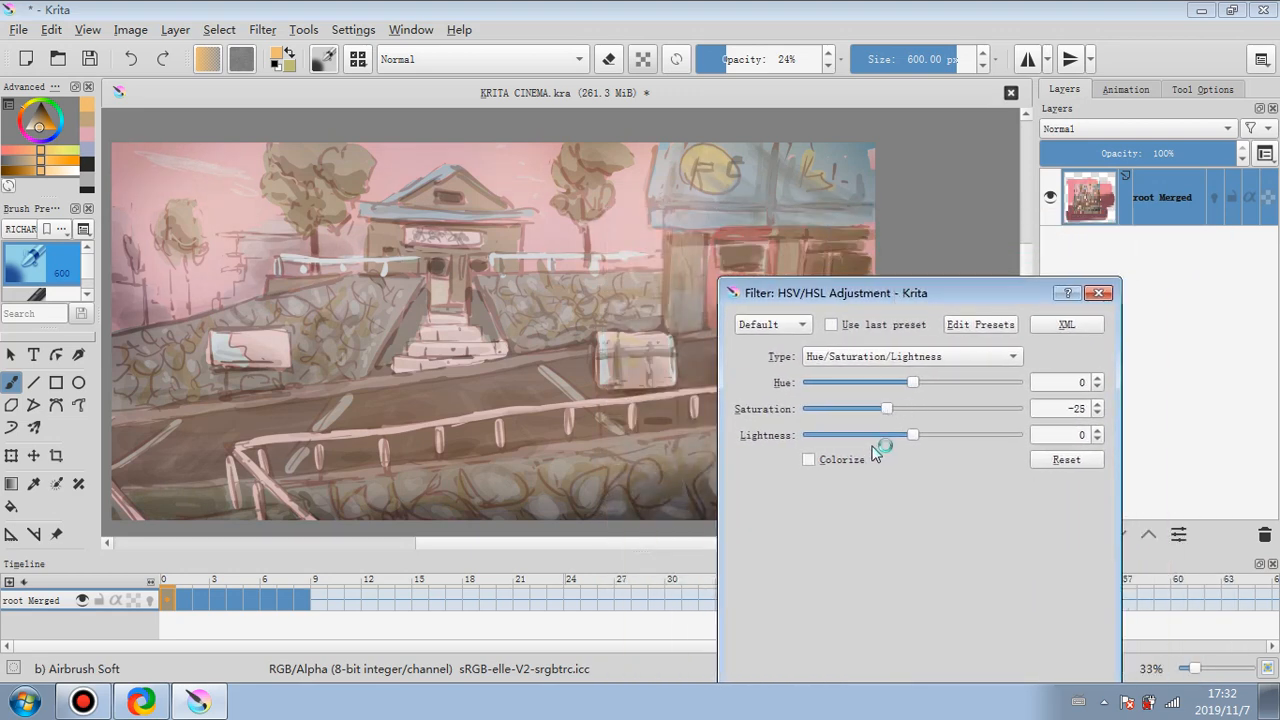
pyautogui.moveTo(907, 296); pyautogui.dragTo(940, 230)
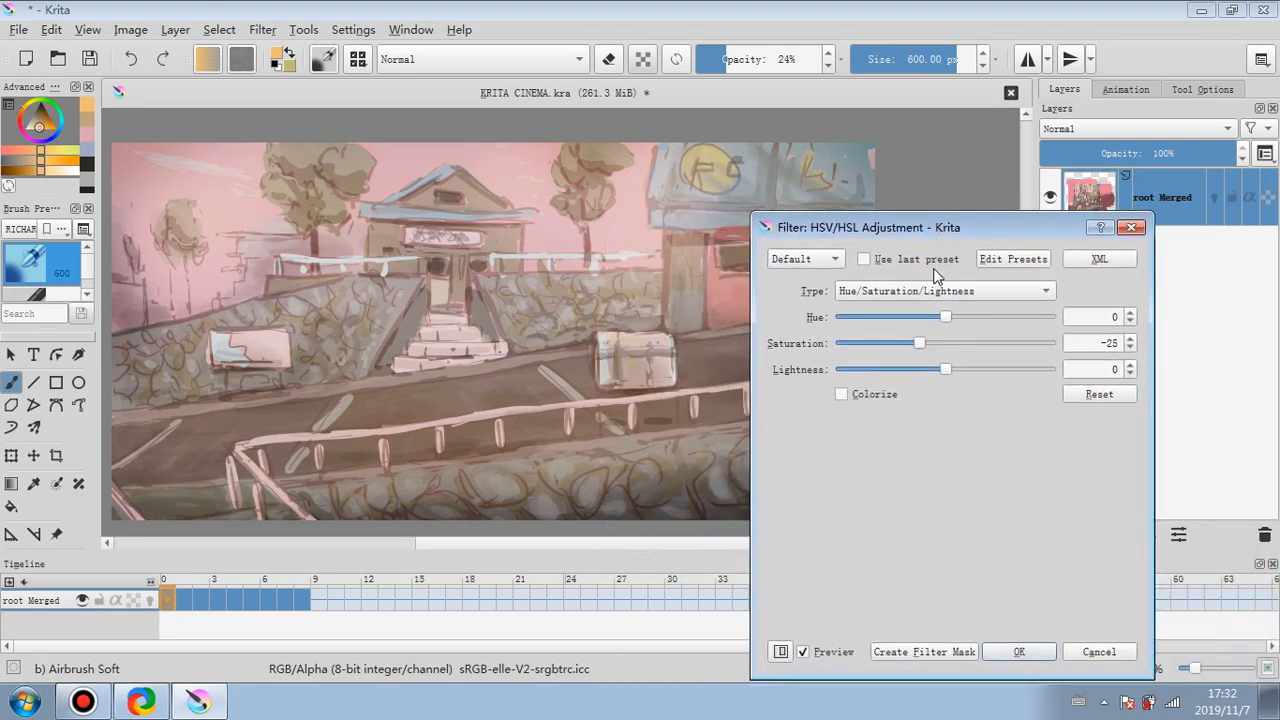
pyautogui.click(1015, 652)
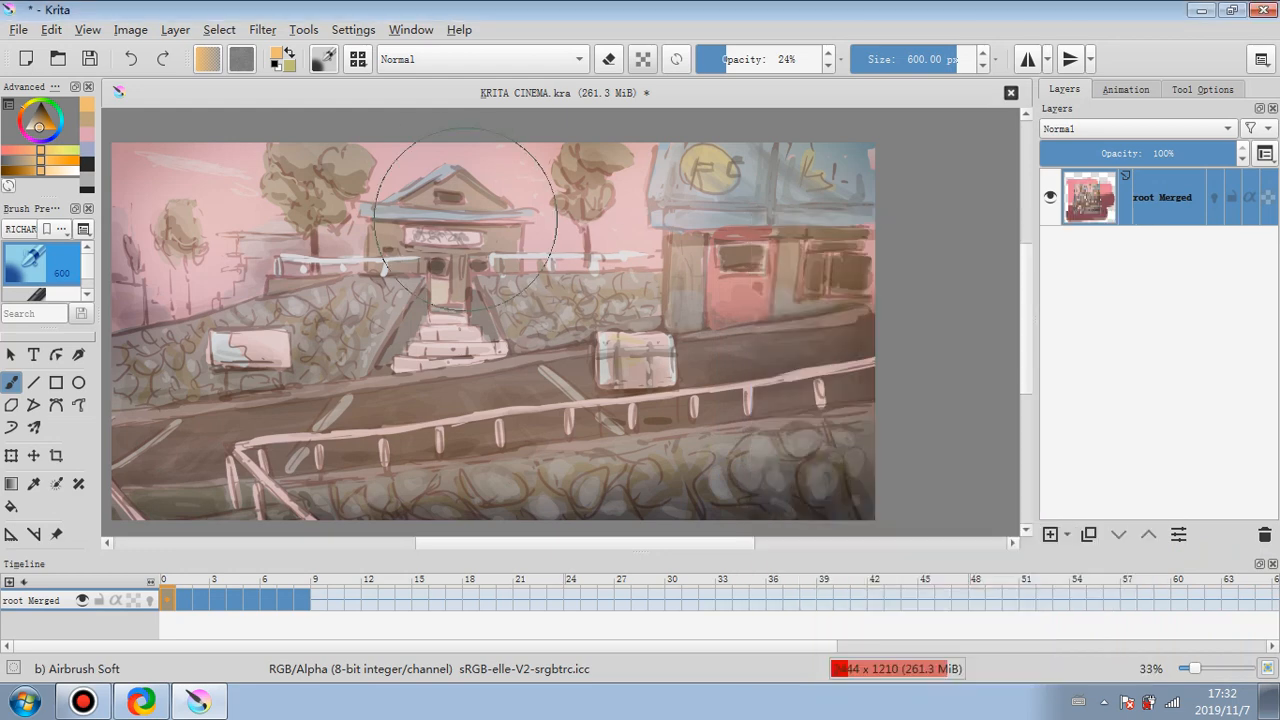
# - Apply a Levels filter to the painting with input gamma 0.737 and input white point 233
pyautogui.click(262, 30)
pyautogui.moveTo(340, 82)
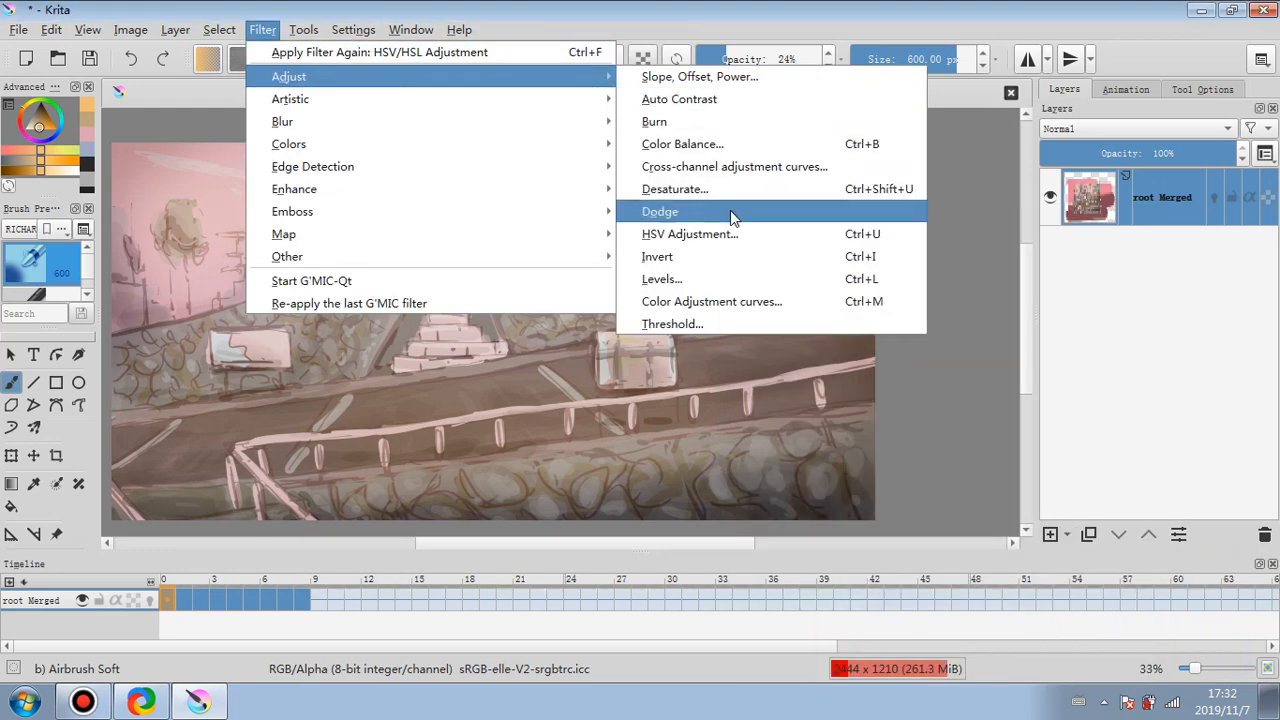
pyautogui.click(807, 279)
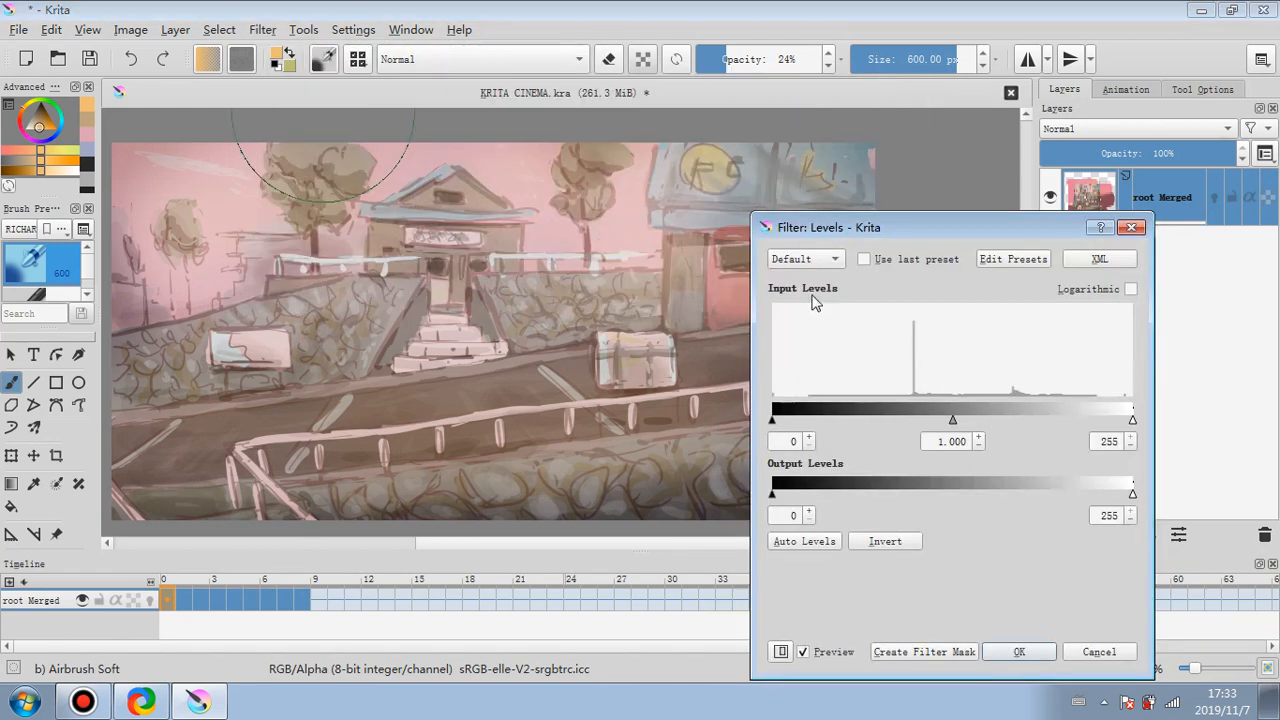
pyautogui.moveTo(954, 420); pyautogui.dragTo(977, 425)
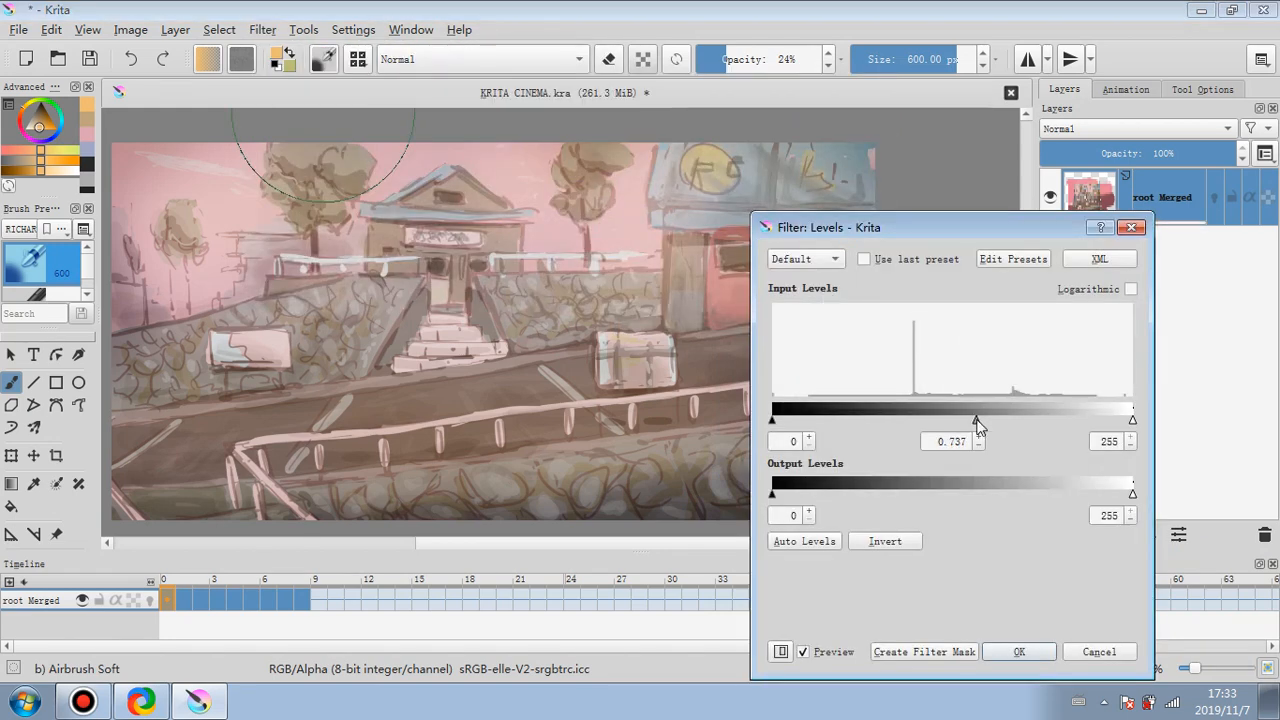
pyautogui.moveTo(1135, 418); pyautogui.dragTo(1102, 422)
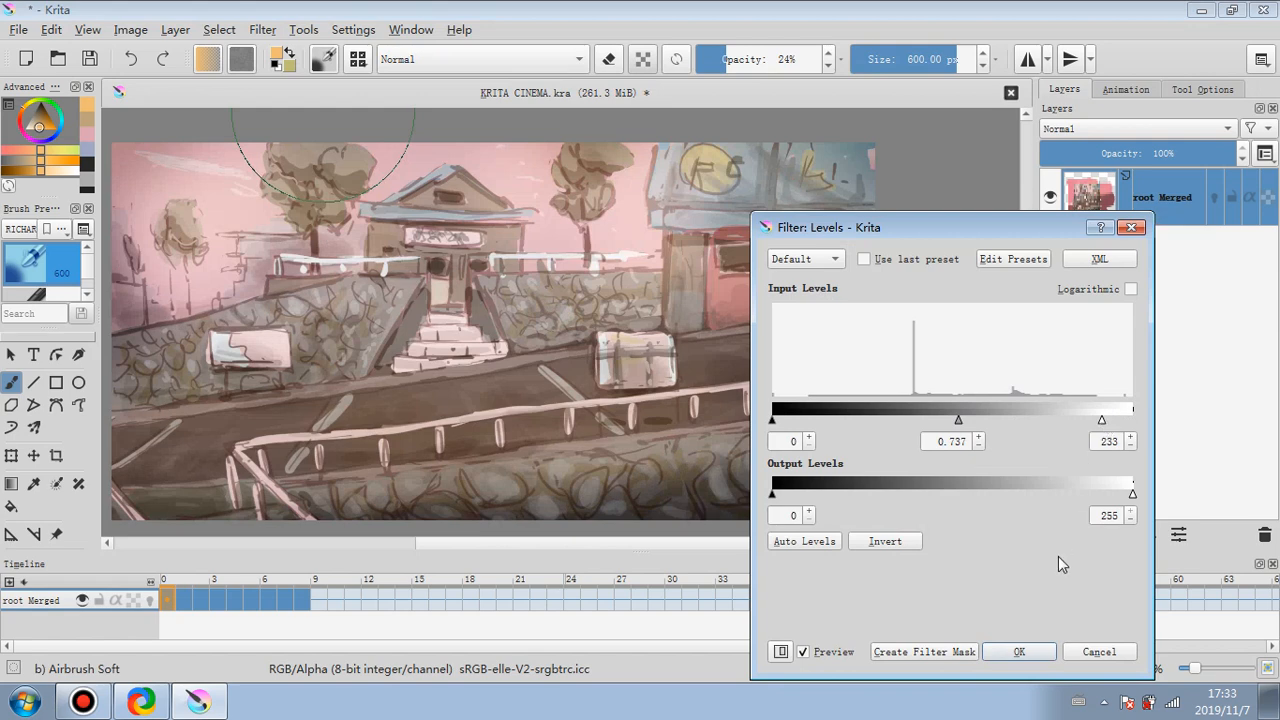
pyautogui.click(1038, 648)
# - Boost the painting's saturation moderately with an HSV/HSL adjustment
pyautogui.click(263, 31)
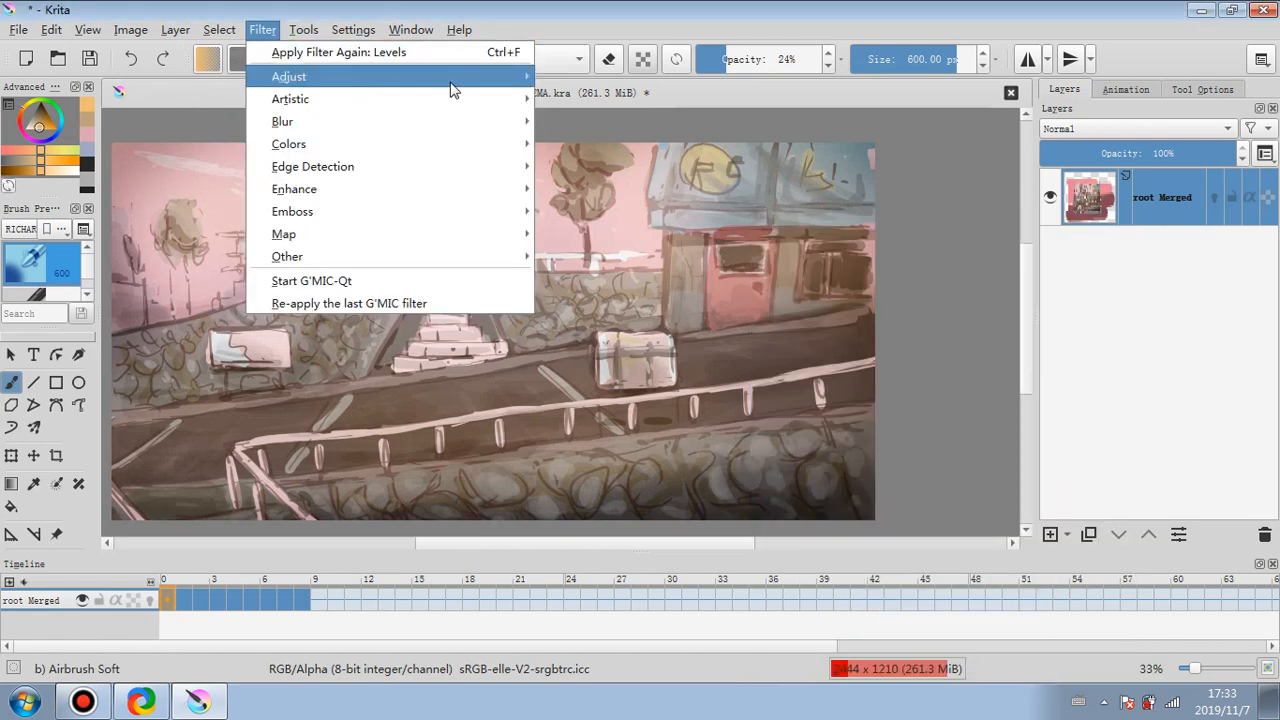
pyautogui.moveTo(300, 77)
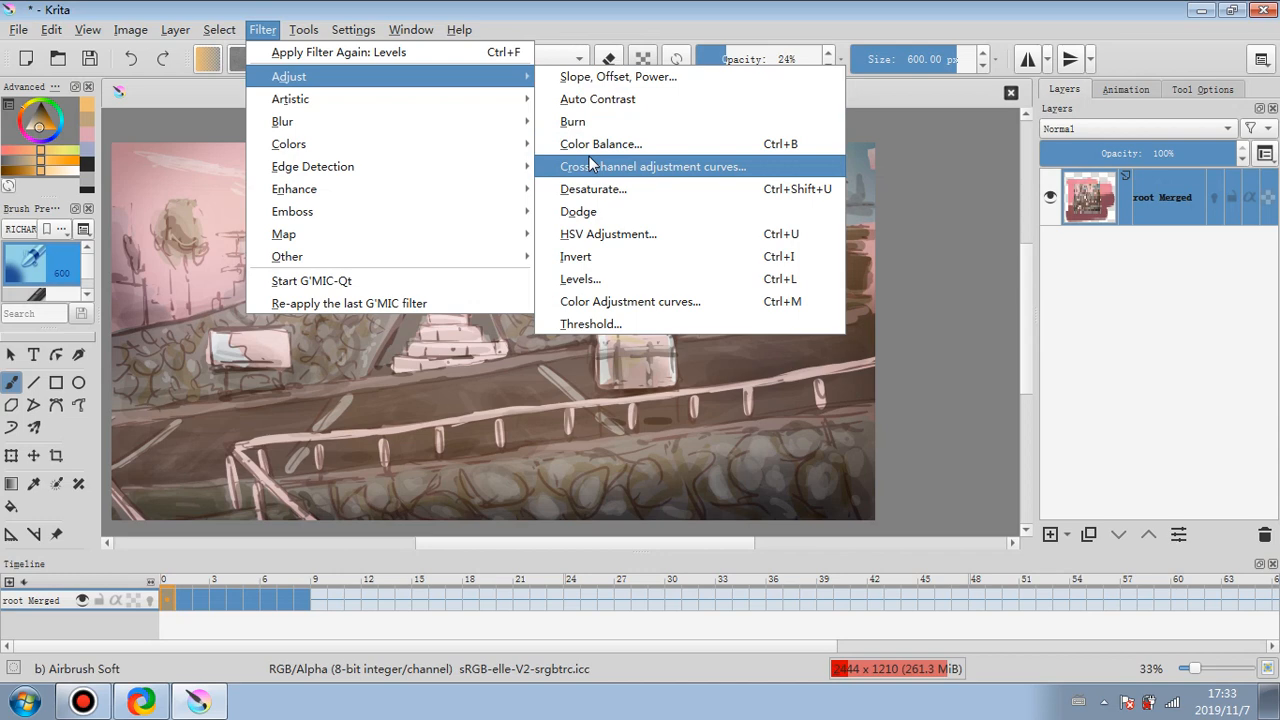
pyautogui.click(605, 234)
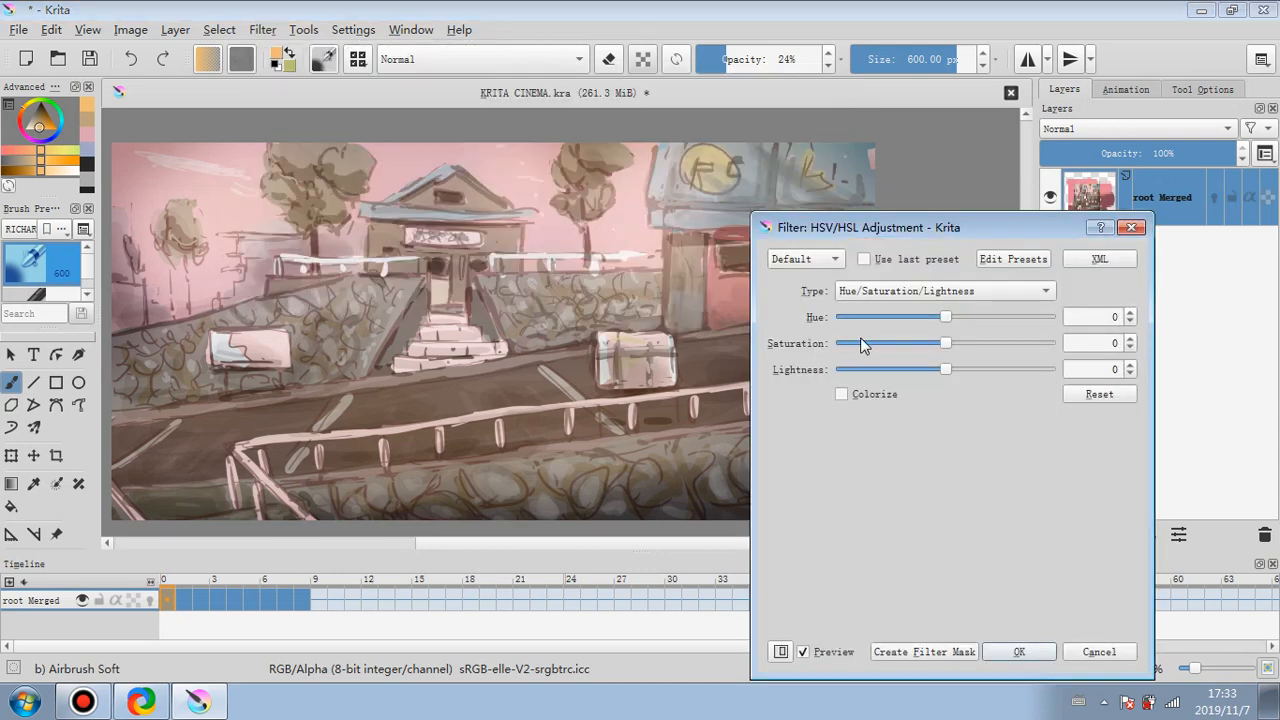
pyautogui.moveTo(946, 346); pyautogui.dragTo(991, 343)
pyautogui.click(1017, 652)
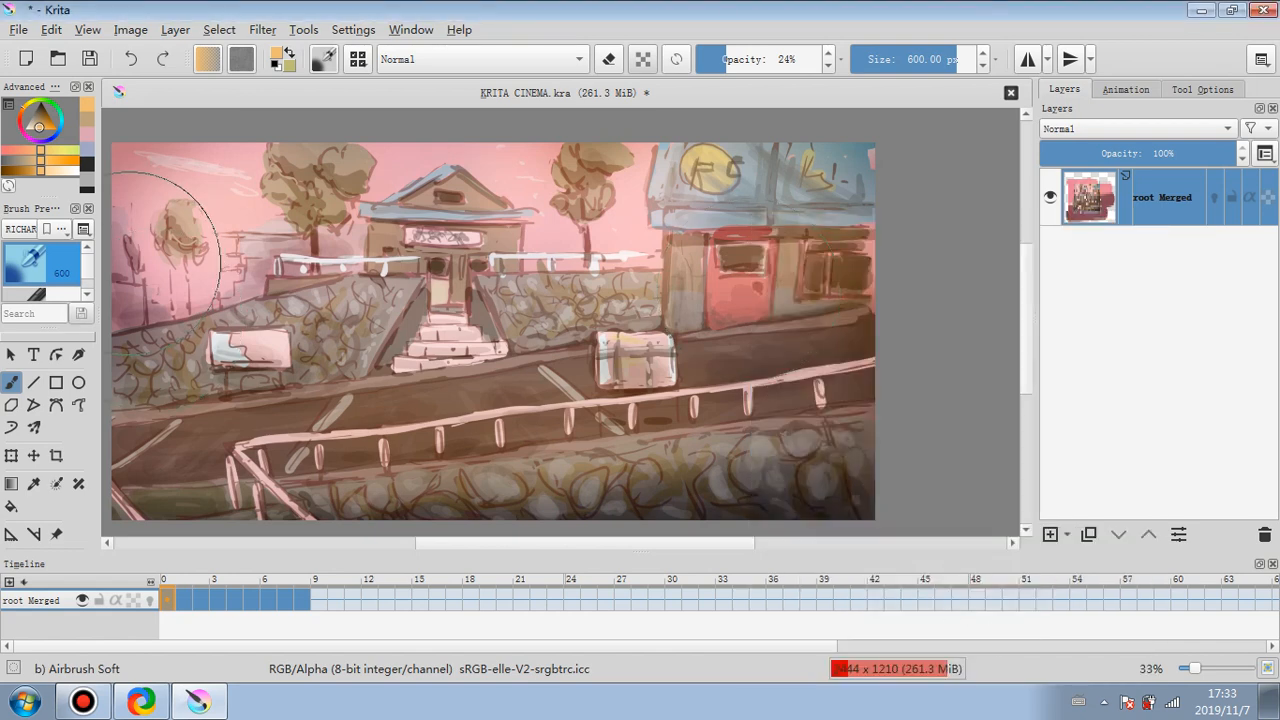
# - Examine the whole painting enlarged in canvas-only view, then restore the full workspace
pyautogui.press('Tab')
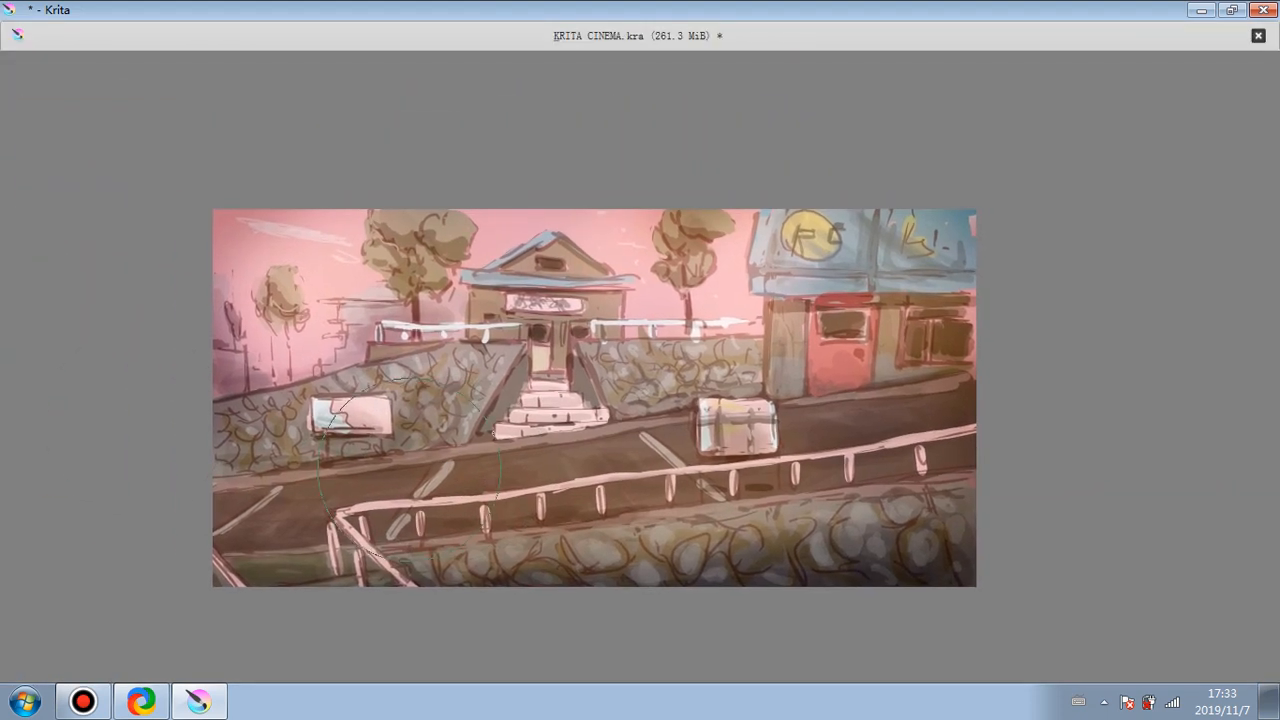
pyautogui.scroll(1, 75, 433)
pyautogui.moveTo(145, 373); pyautogui.dragTo(2, 339)
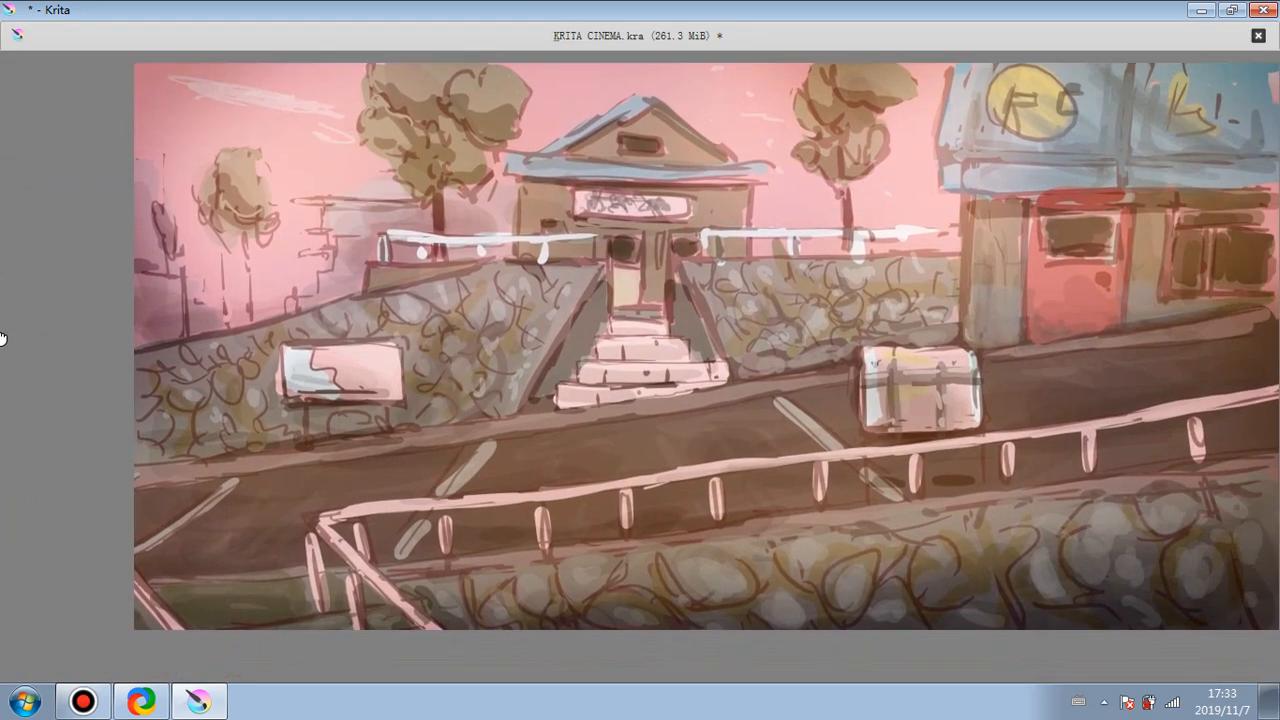
pyautogui.moveTo(596, 270)
pyautogui.mouseDown()
pyautogui.moveTo(497, 297)
pyautogui.moveTo(542, 300)
pyautogui.mouseUp()
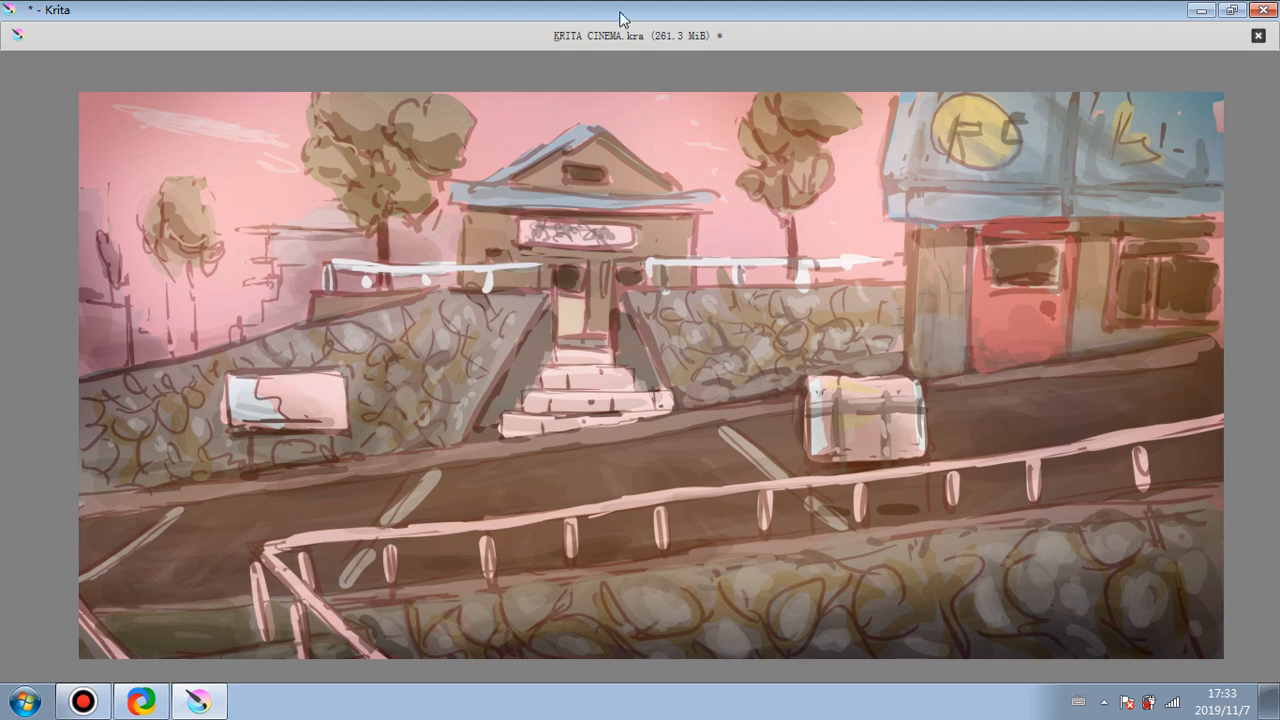
pyautogui.press('Tab')
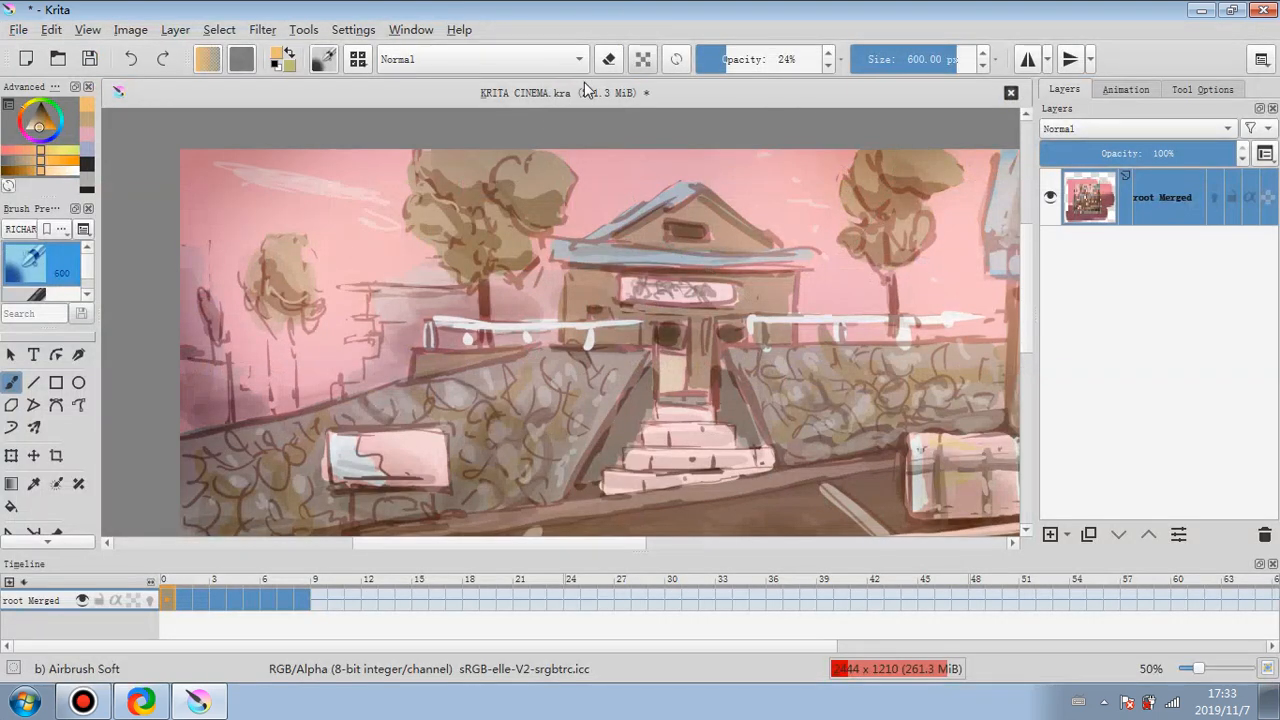
pyautogui.scroll(-3, 505, 335)
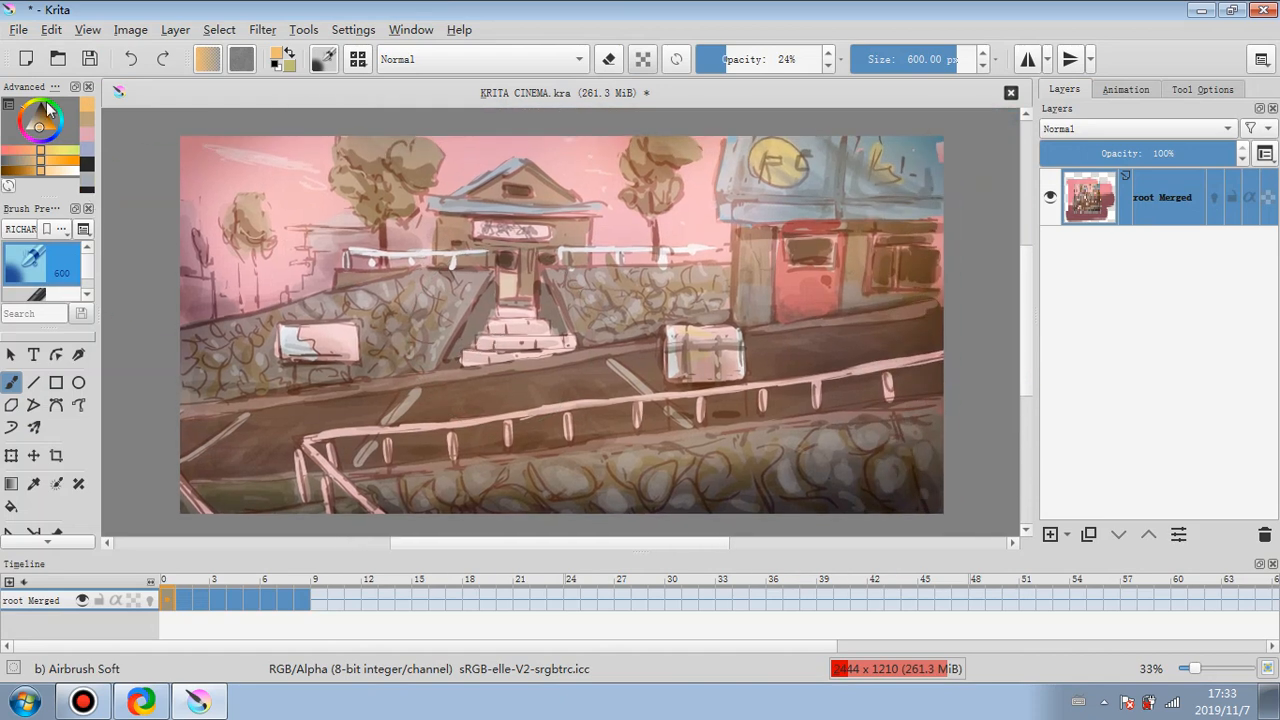
# - Save the painting to the desktop as a PNG image named bsbs, keeping the offered PNG options
pyautogui.click(19, 30)
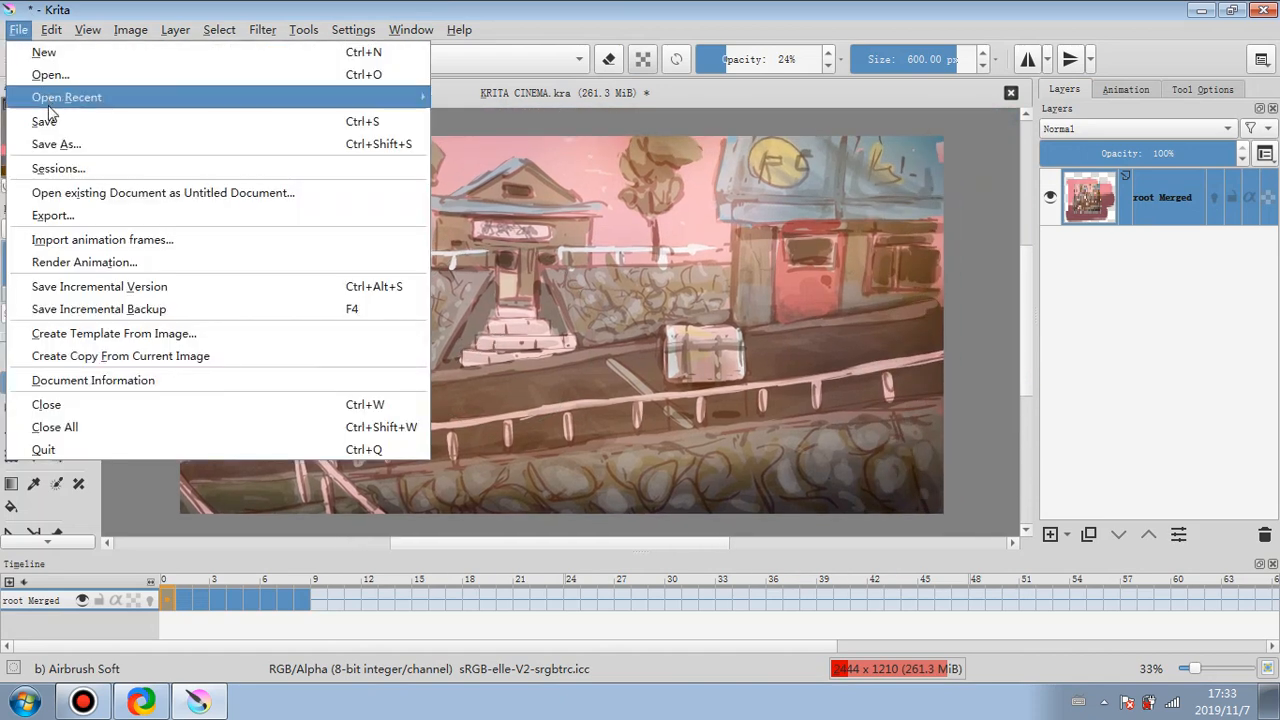
pyautogui.click(77, 146)
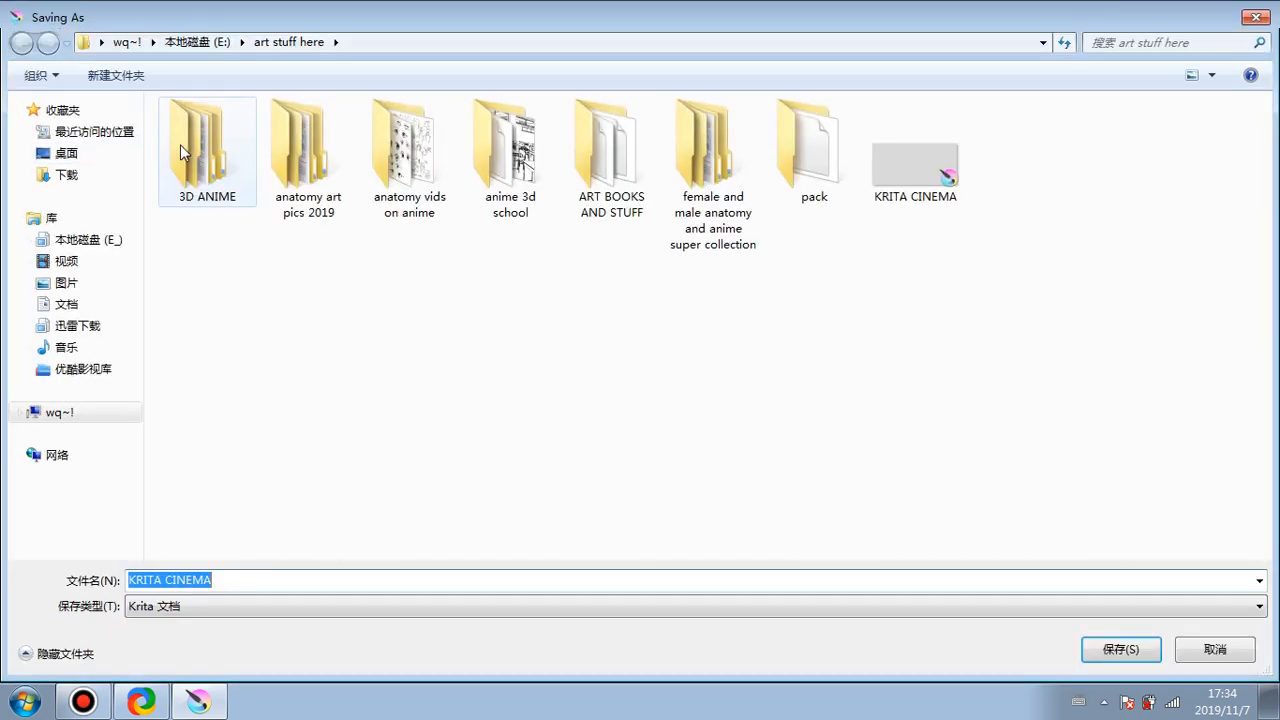
pyautogui.click(97, 134)
pyautogui.click(68, 157)
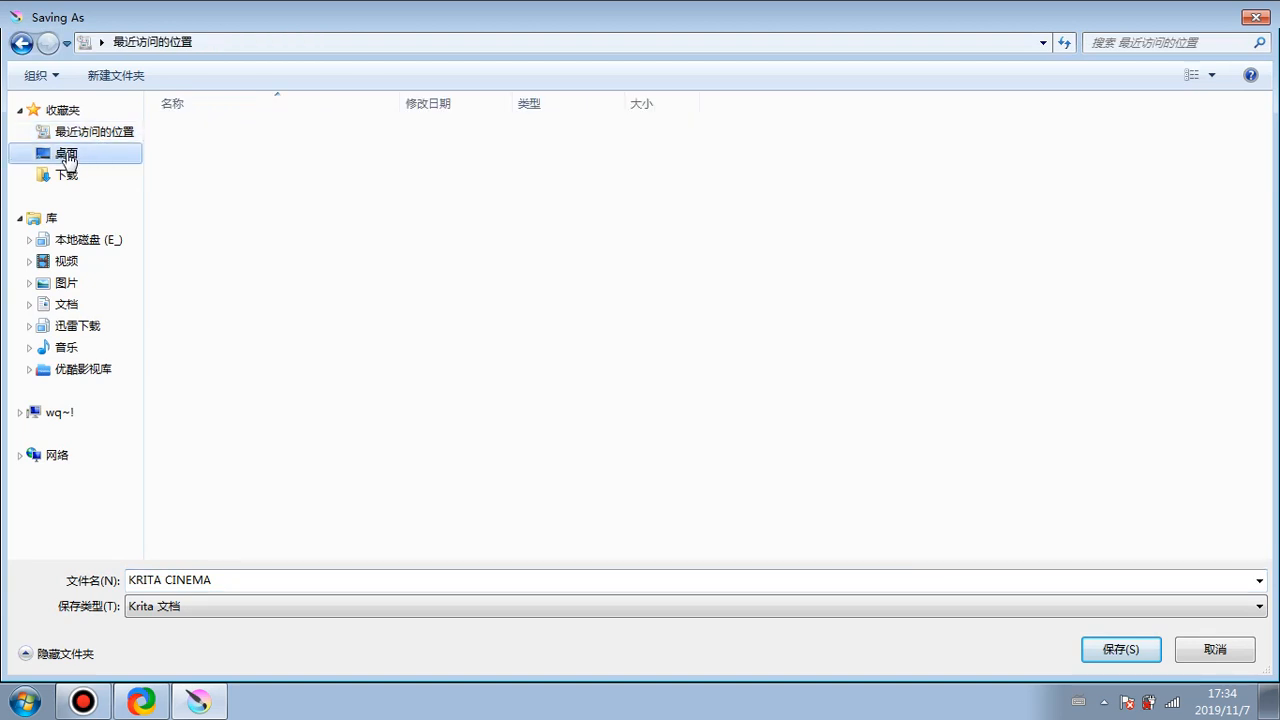
pyautogui.click(233, 578)
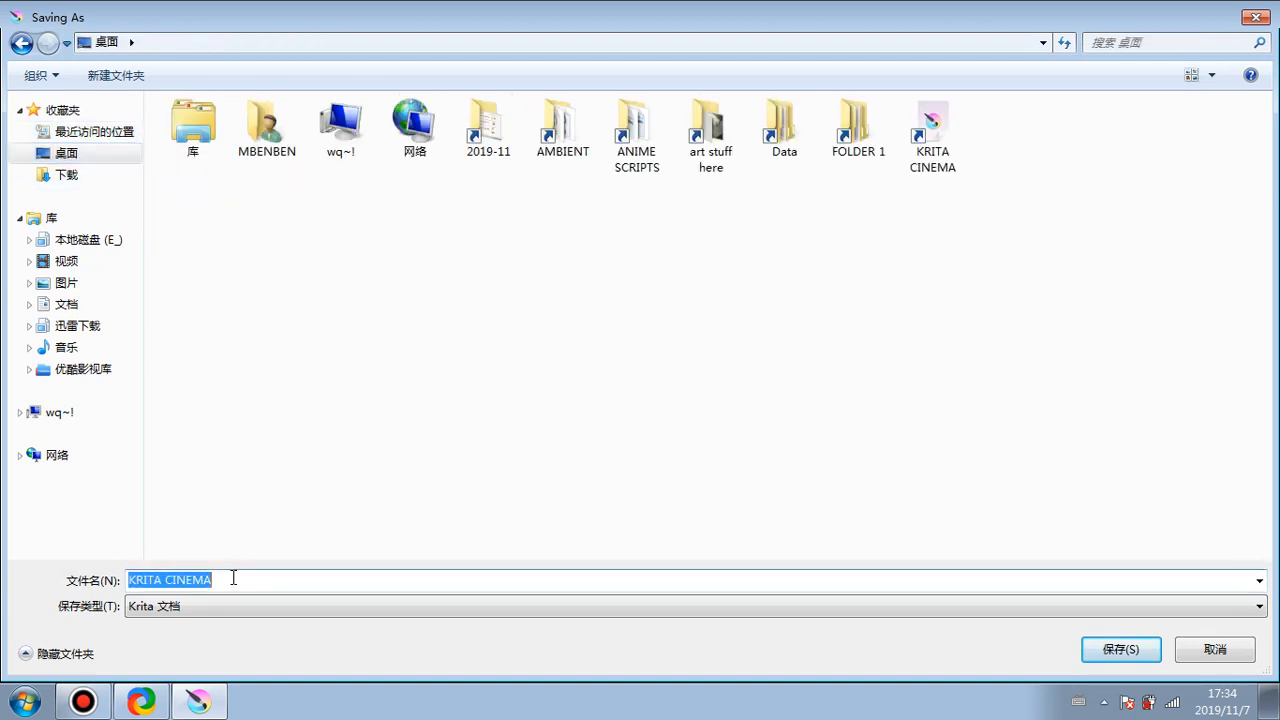
pyautogui.write('bsbs')
pyautogui.click(232, 605)
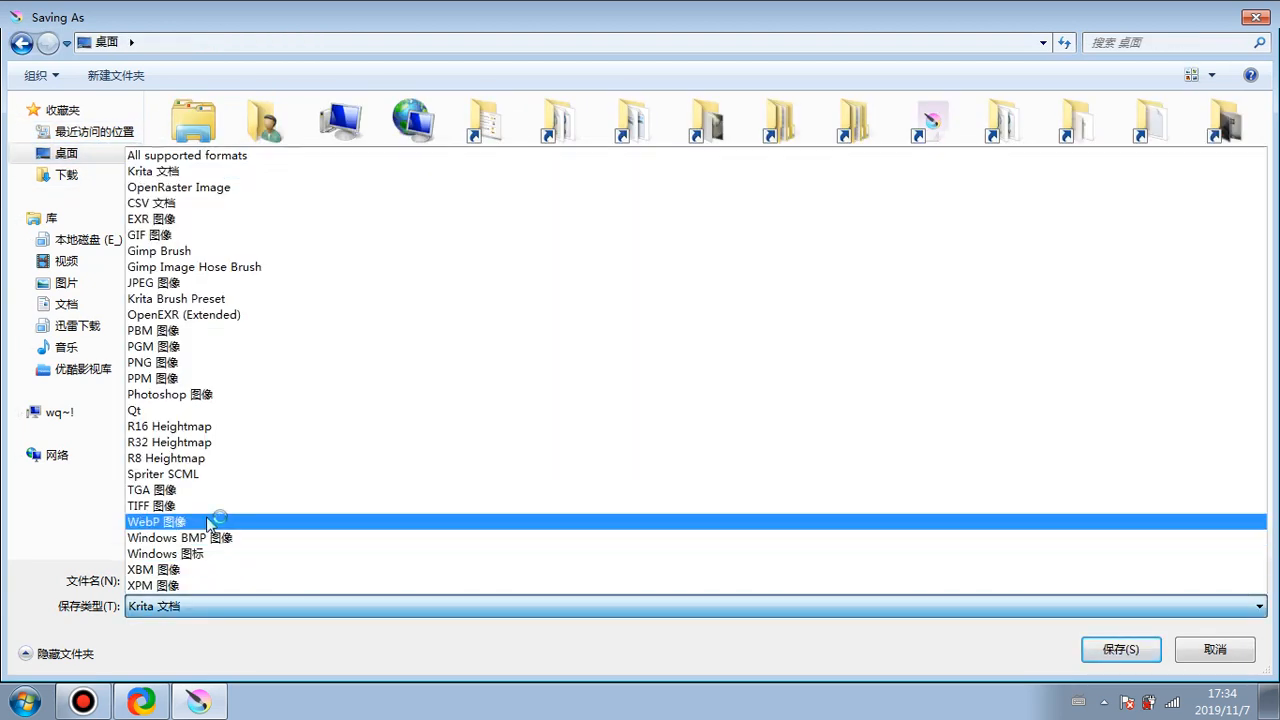
pyautogui.click(249, 362)
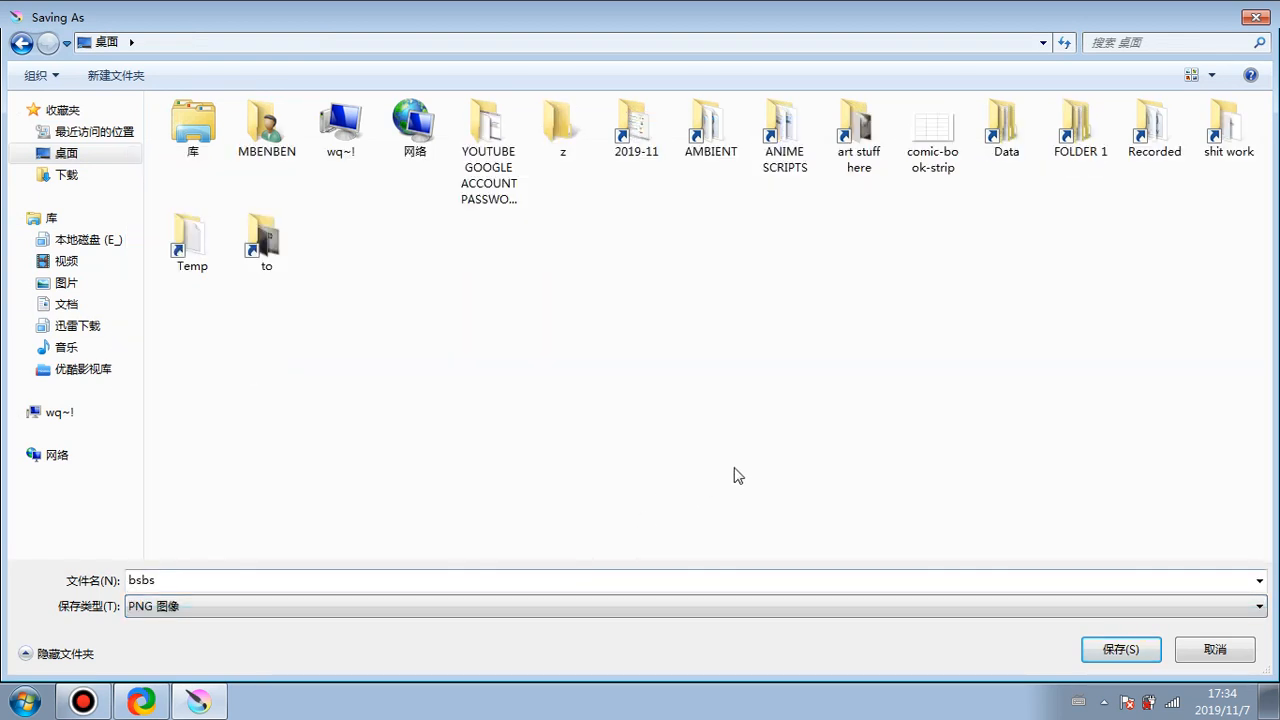
pyautogui.click(1110, 652)
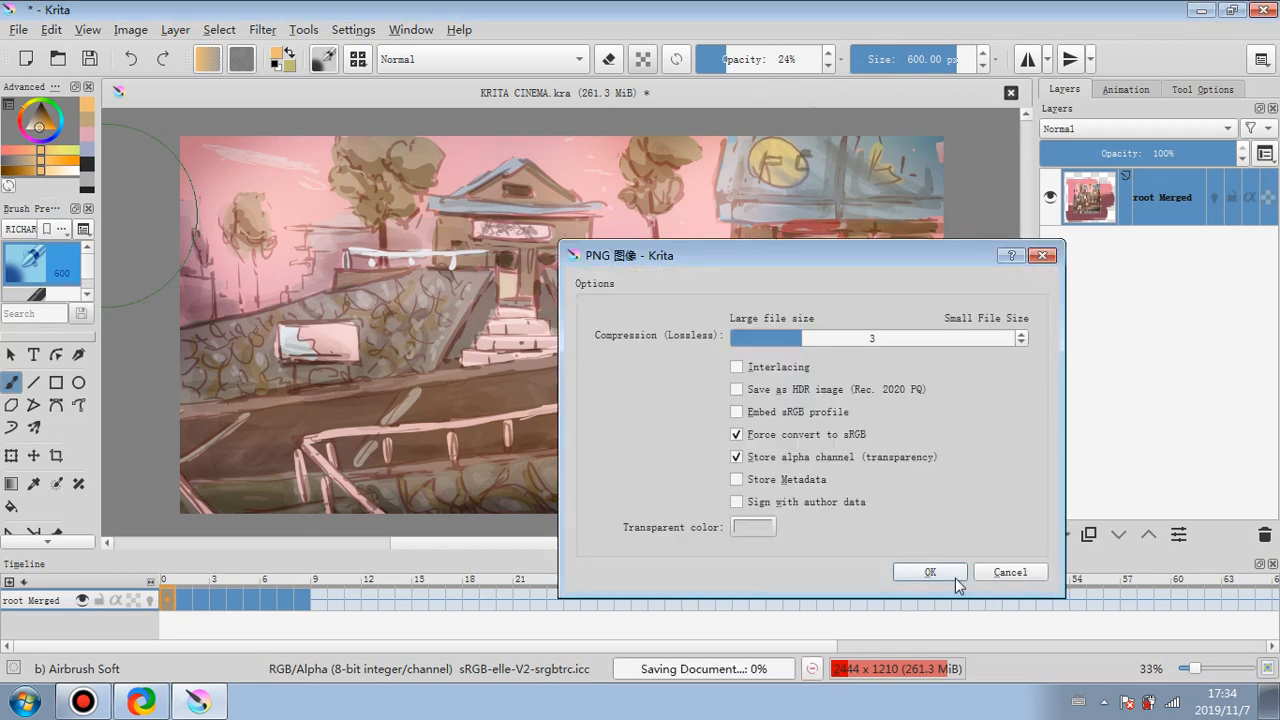
pyautogui.click(930, 572)
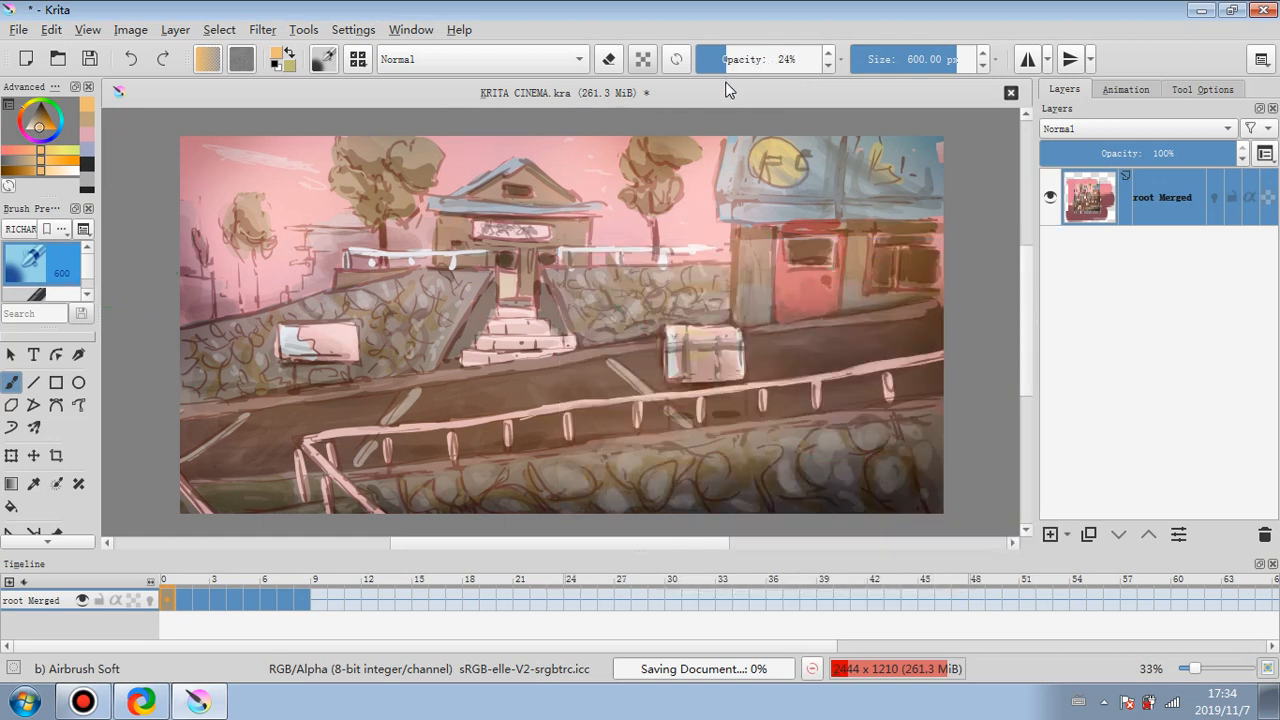
# - Add a layer above the painting and dab it with a light grey airbrush at 100% opacity, about 342 px wide
pyautogui.moveTo(727, 65); pyautogui.dragTo(825, 60)
pyautogui.moveTo(945, 59); pyautogui.dragTo(893, 59)
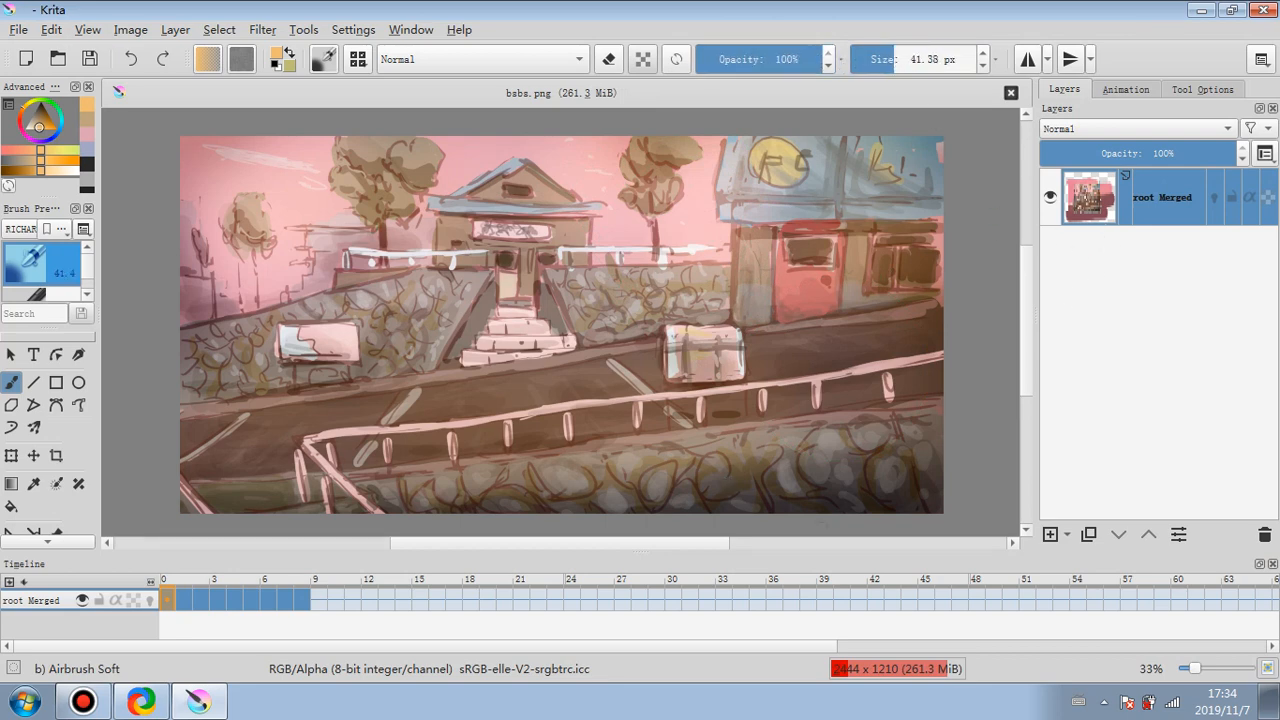
pyautogui.click(1051, 534)
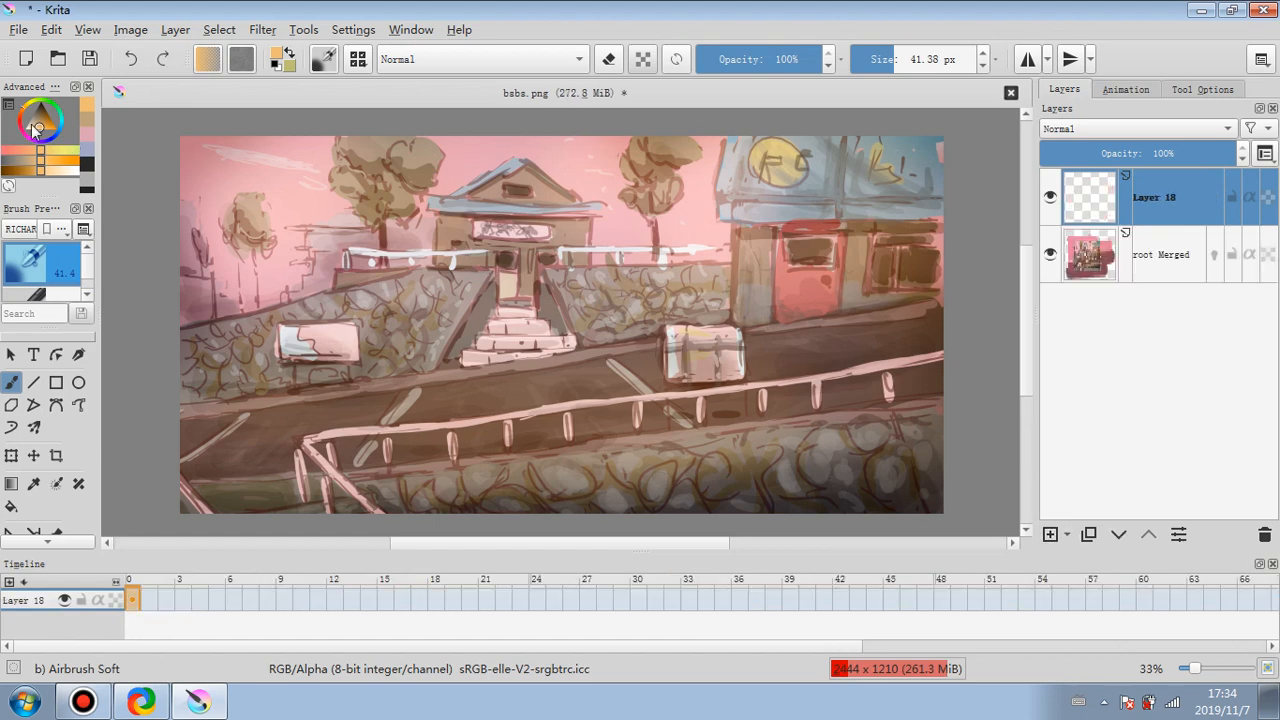
pyautogui.moveTo(40, 126); pyautogui.dragTo(24, 126)
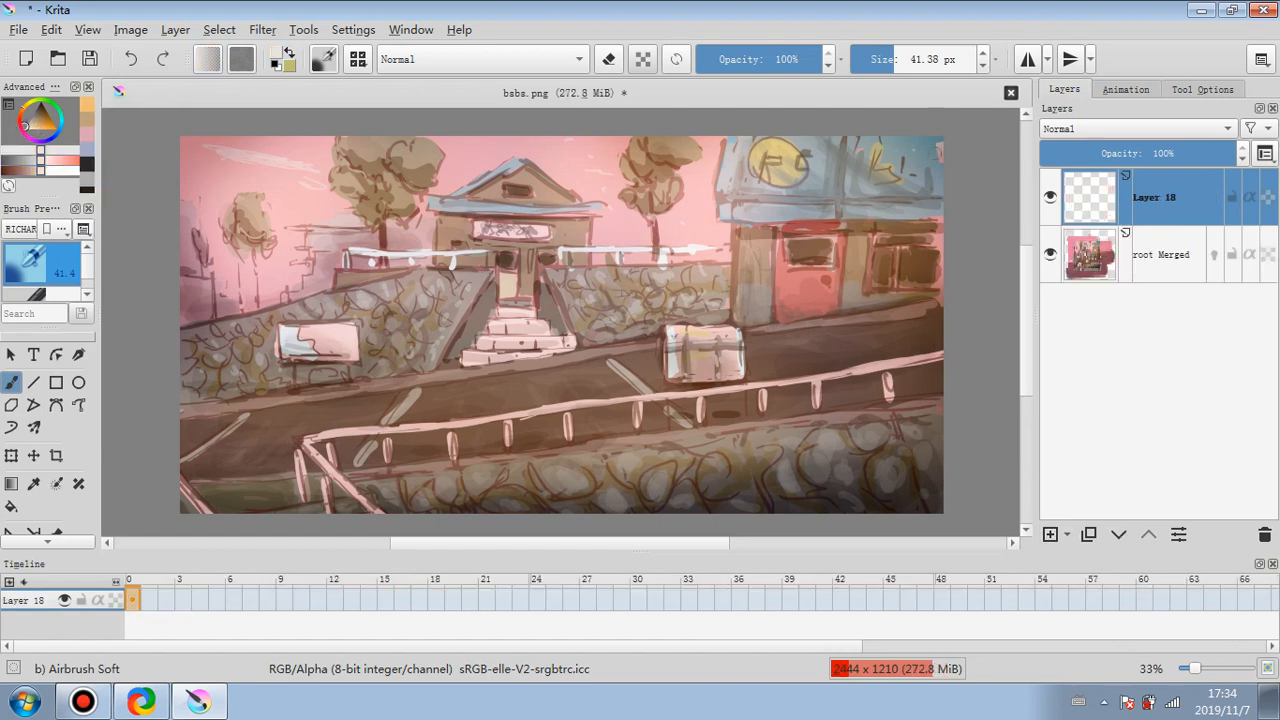
pyautogui.moveTo(905, 62)
pyautogui.mouseDown()
pyautogui.moveTo(924, 62)
pyautogui.moveTo(931, 107)
pyautogui.mouseUp()
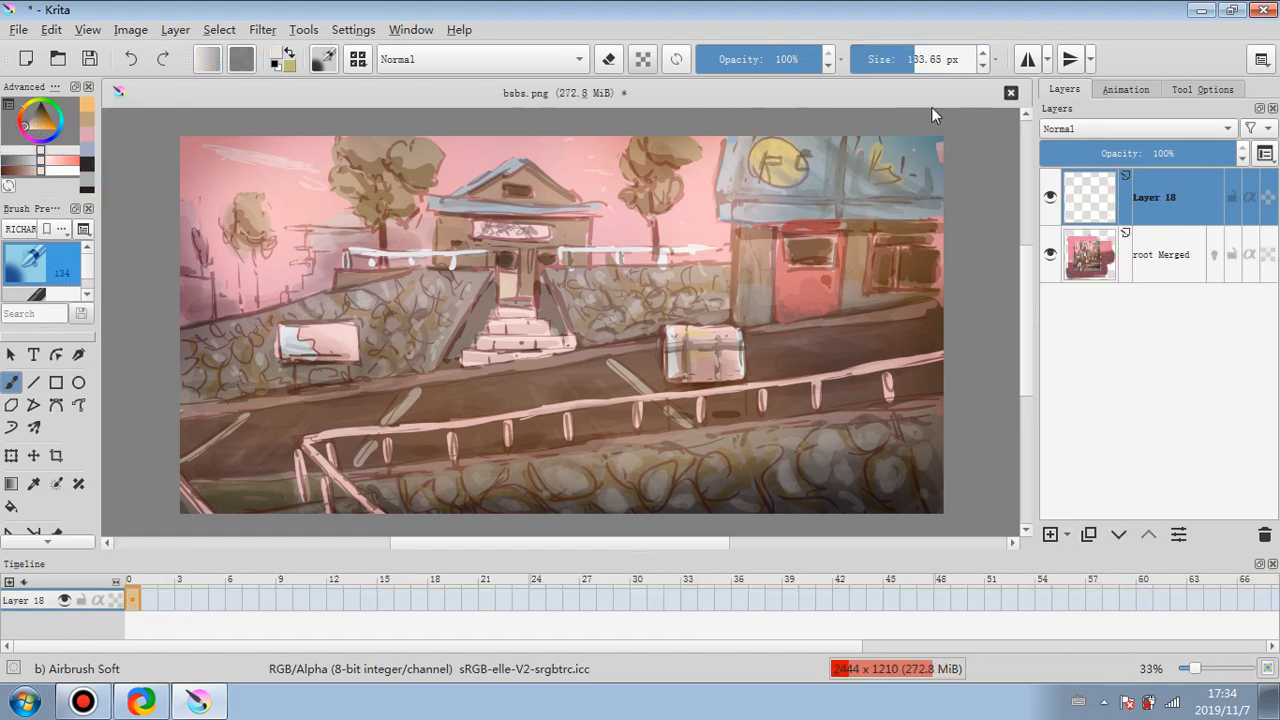
pyautogui.moveTo(903, 63); pyautogui.dragTo(940, 60)
pyautogui.moveTo(160, 163); pyautogui.dragTo(192, 164)
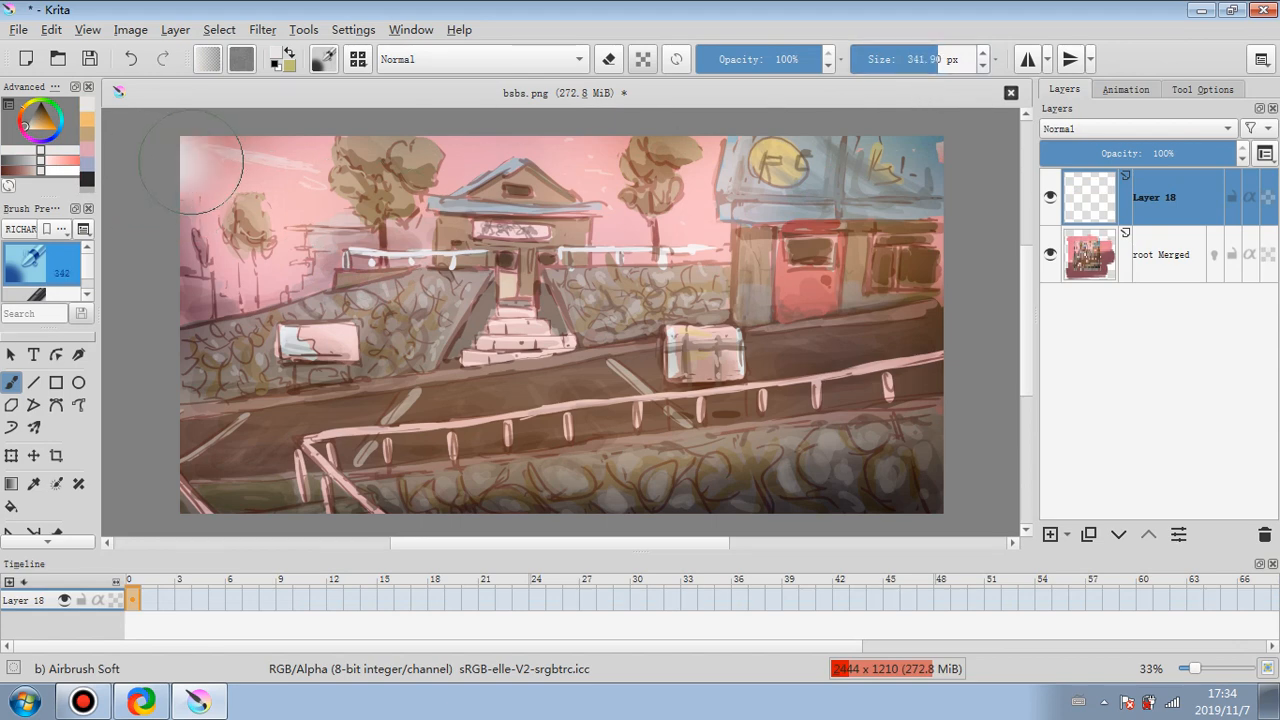
# - Cover the whole new layer in light grey with the Basic-1 big small brush at about 753 px
pyautogui.click(41, 297)
pyautogui.click(916, 61)
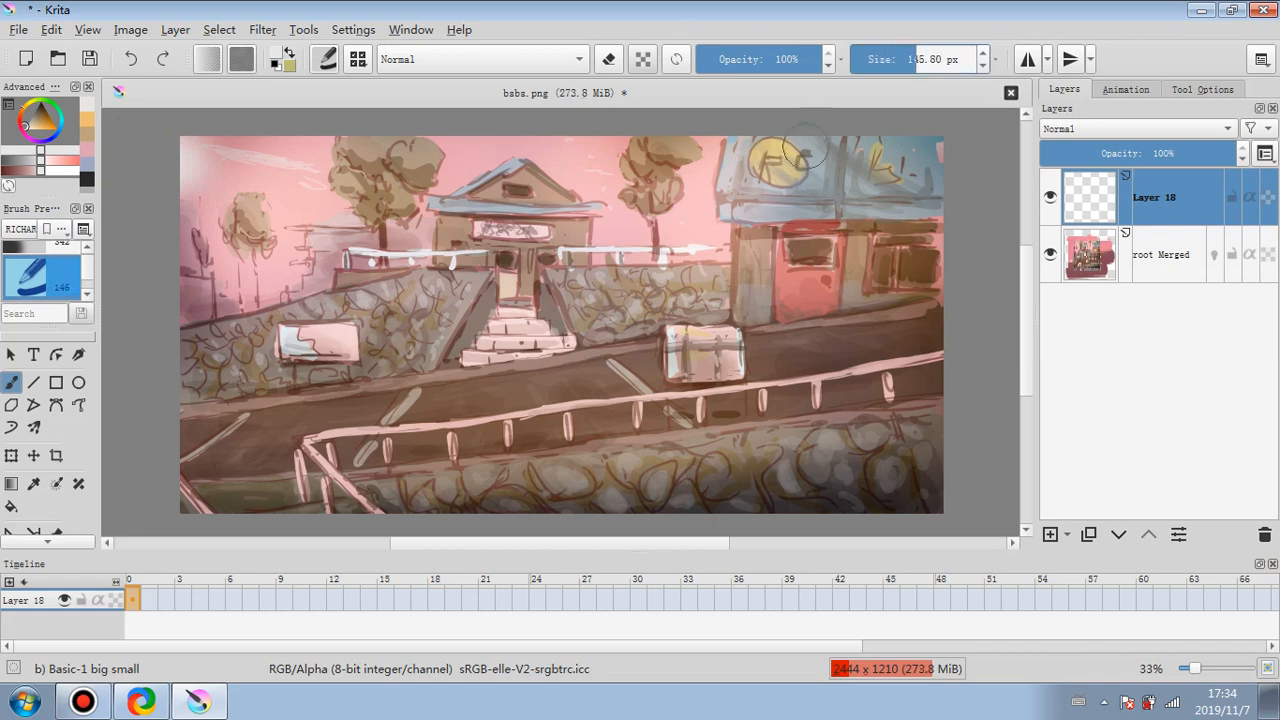
pyautogui.moveTo(744, 172); pyautogui.dragTo(127, 227)
pyautogui.click(963, 62)
pyautogui.moveTo(793, 172)
pyautogui.mouseDown()
pyautogui.moveTo(652, 175)
pyautogui.moveTo(29, 420)
pyautogui.moveTo(450, 560)
pyautogui.moveTo(840, 535)
pyautogui.moveTo(985, 555)
pyautogui.mouseUp()
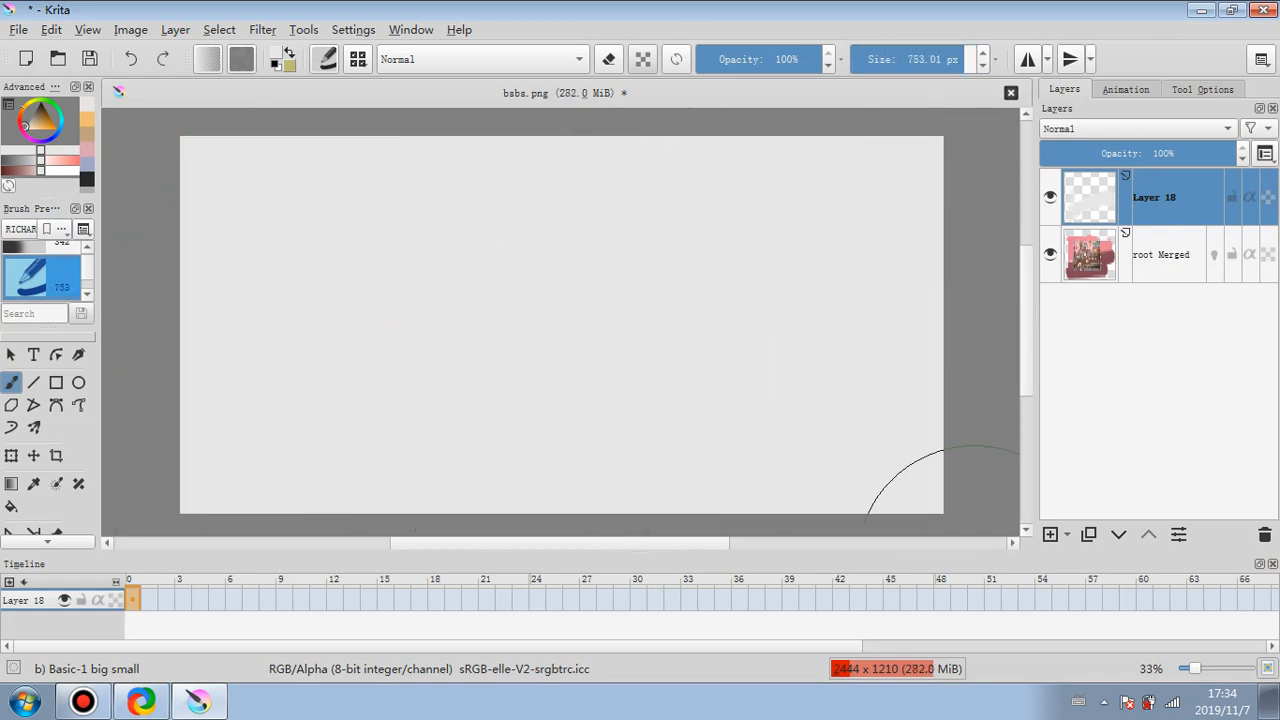
# - Lower the light grey layer's opacity to 83% so the painting shows faintly through it
pyautogui.click(1222, 154)
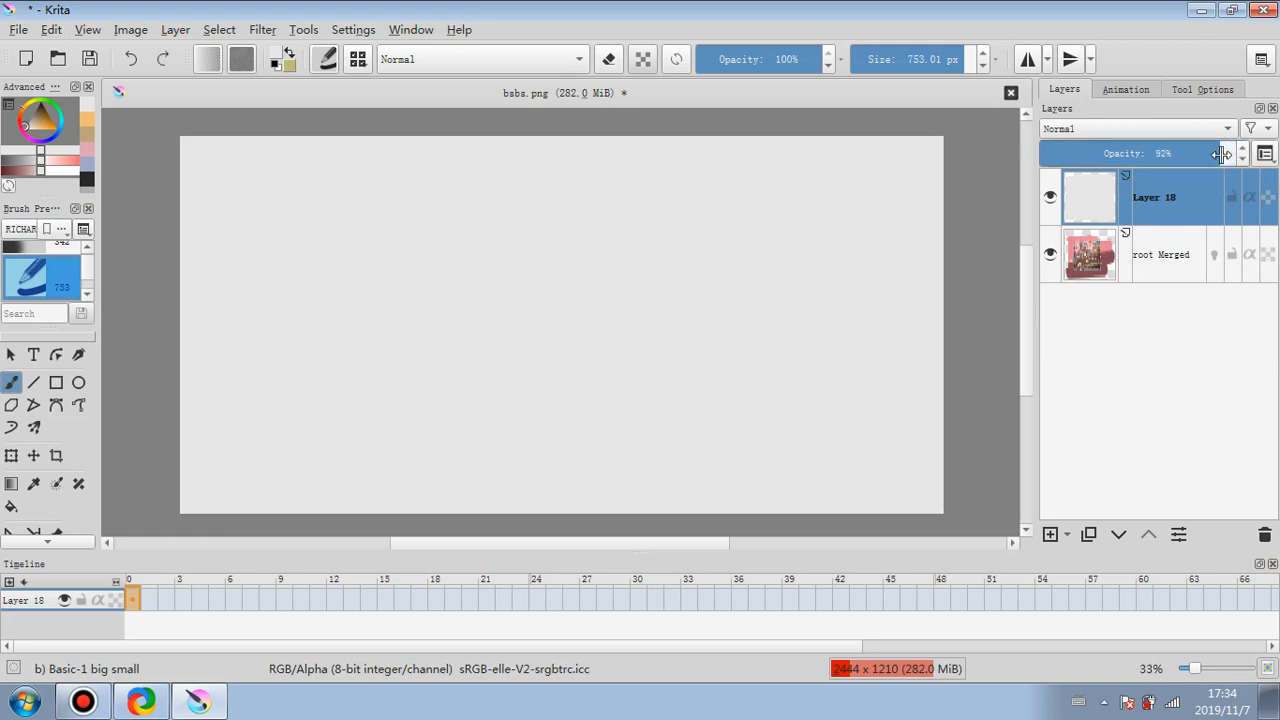
pyautogui.moveTo(1222, 154); pyautogui.dragTo(1204, 154)
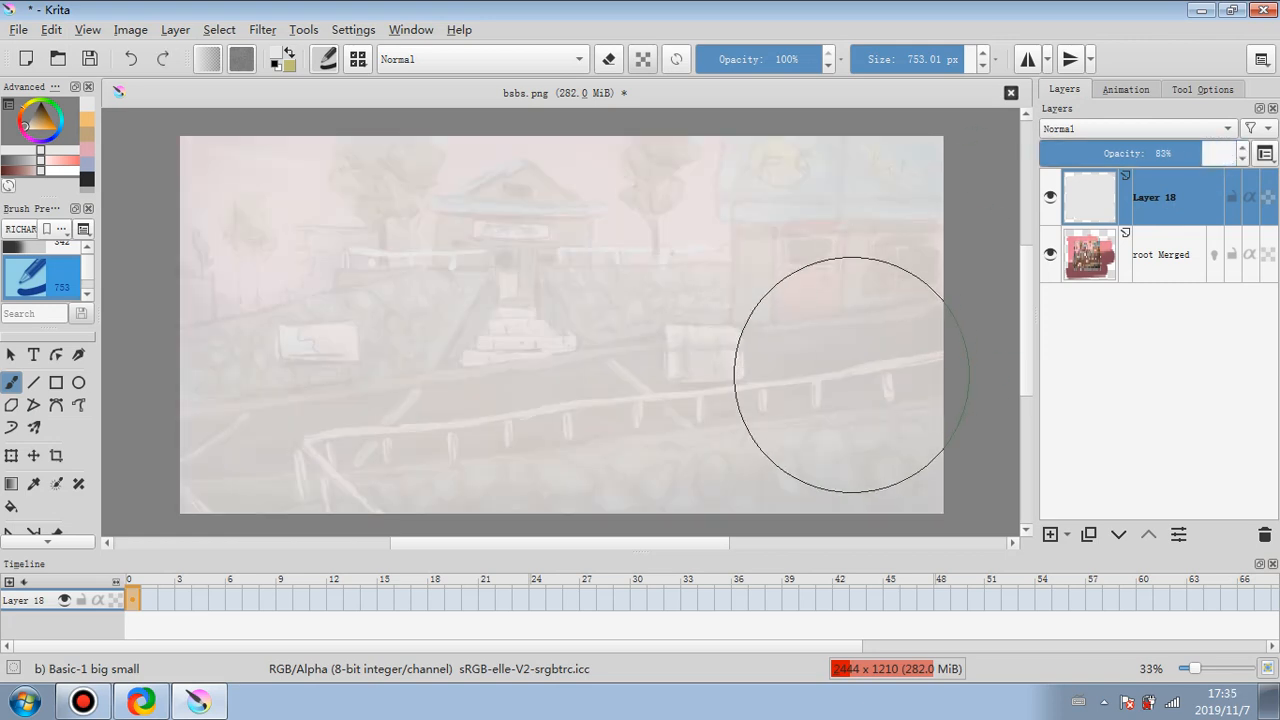
pyautogui.moveTo(838, 401); pyautogui.dragTo(814, 407)
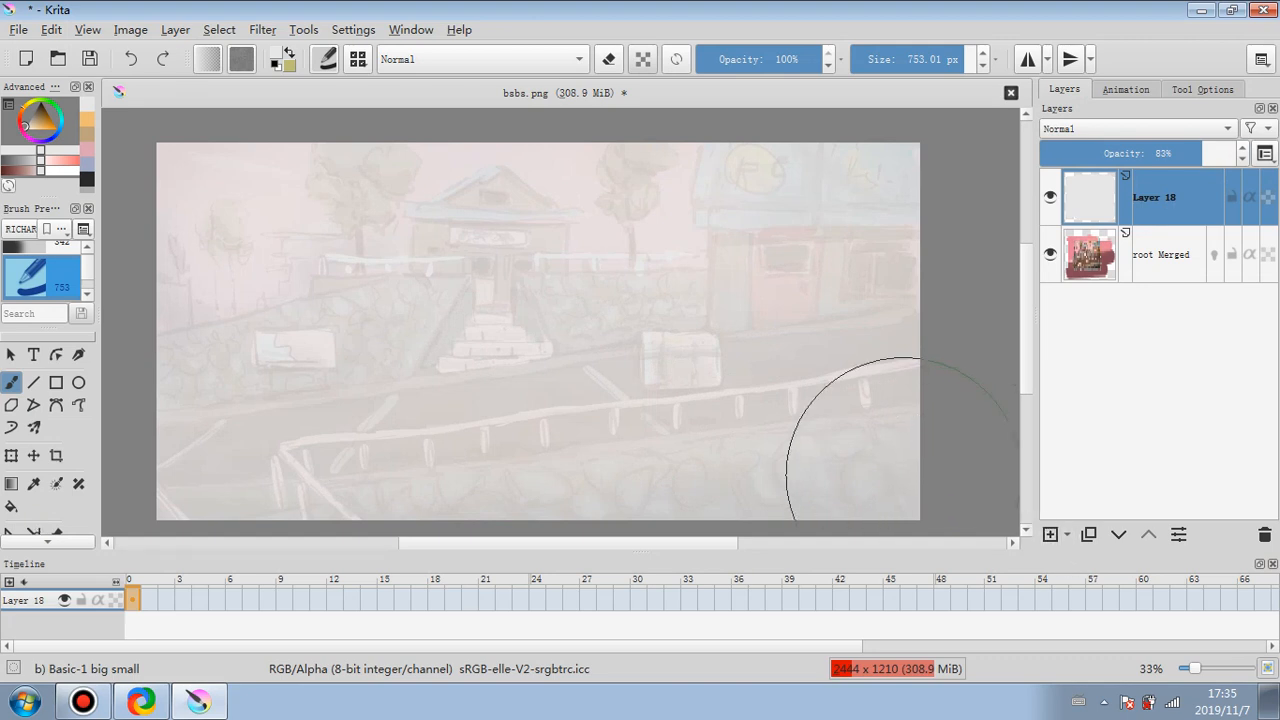
# - Add another layer on top and set the brush to a medium-dark blue at about 11.5 px
pyautogui.click(1050, 534)
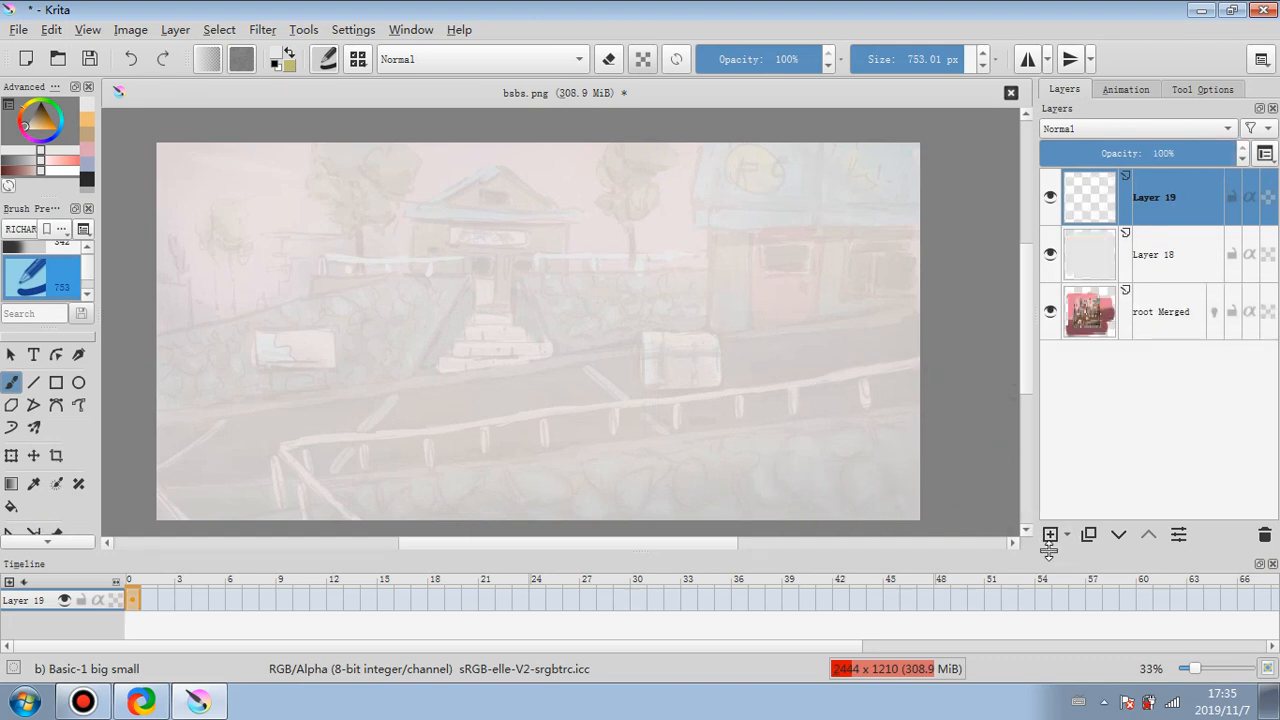
pyautogui.click(40, 101)
pyautogui.moveTo(948, 62); pyautogui.dragTo(878, 59)
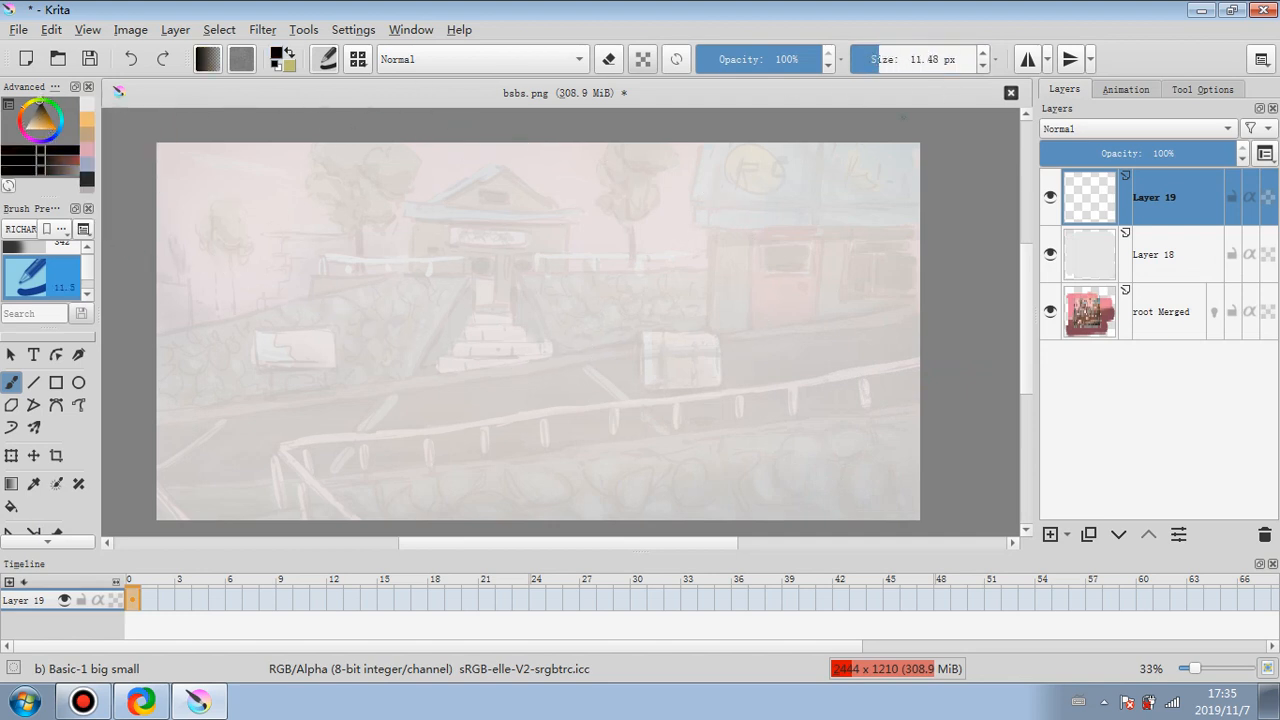
pyautogui.click(44, 128)
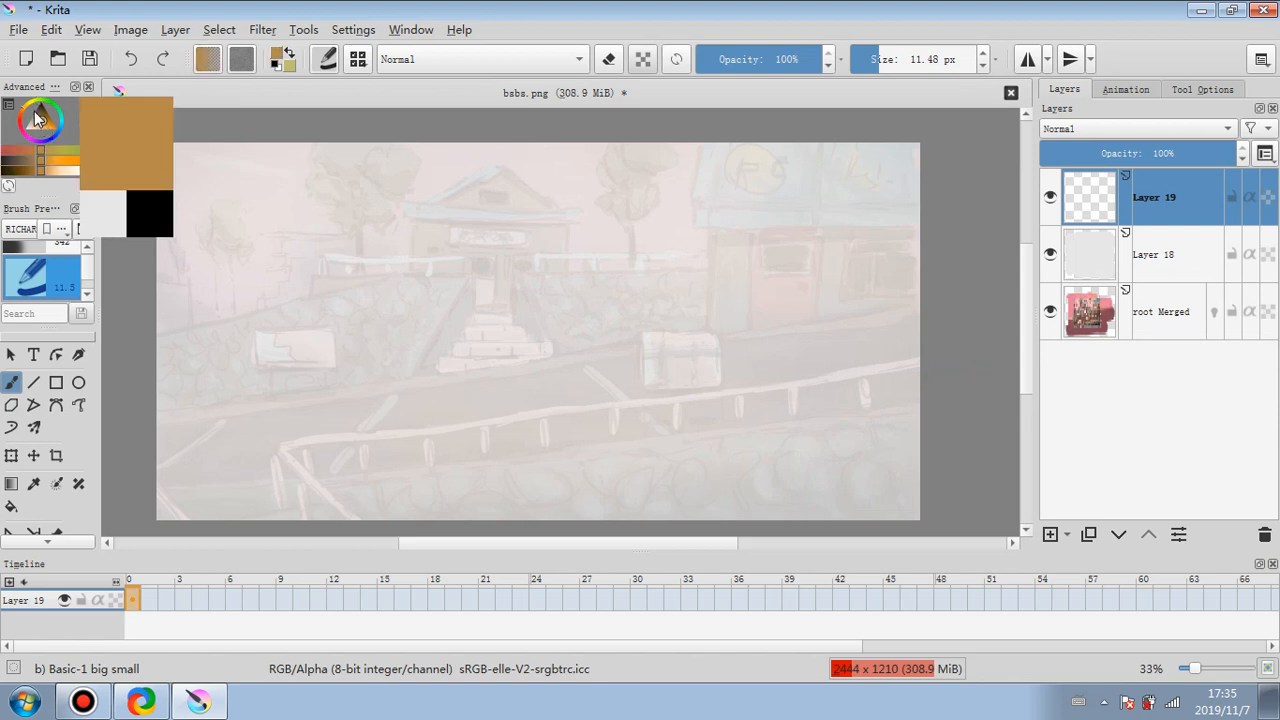
pyautogui.click(57, 145)
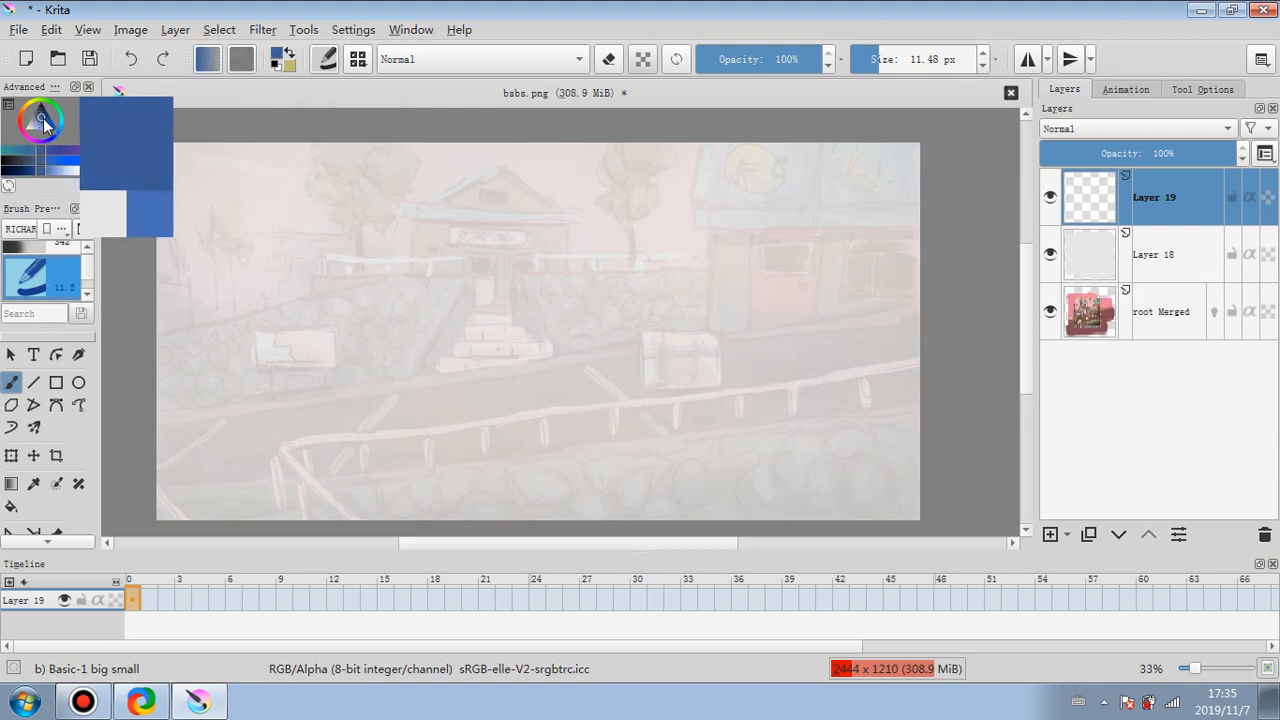
# - Sketch a small blue standing figure with a wheeled cart on the road beside the stairs
pyautogui.moveTo(420, 335)
pyautogui.mouseDown()
pyautogui.moveTo(418, 305)
pyautogui.moveTo(428, 320)
pyautogui.moveTo(410, 380)
pyautogui.moveTo(431, 363)
pyautogui.moveTo(408, 382)
pyautogui.moveTo(414, 412)
pyautogui.moveTo(425, 370)
pyautogui.moveTo(400, 375)
pyautogui.moveTo(410, 397)
pyautogui.mouseUp()
pyautogui.moveTo(420, 379); pyautogui.dragTo(422, 396)
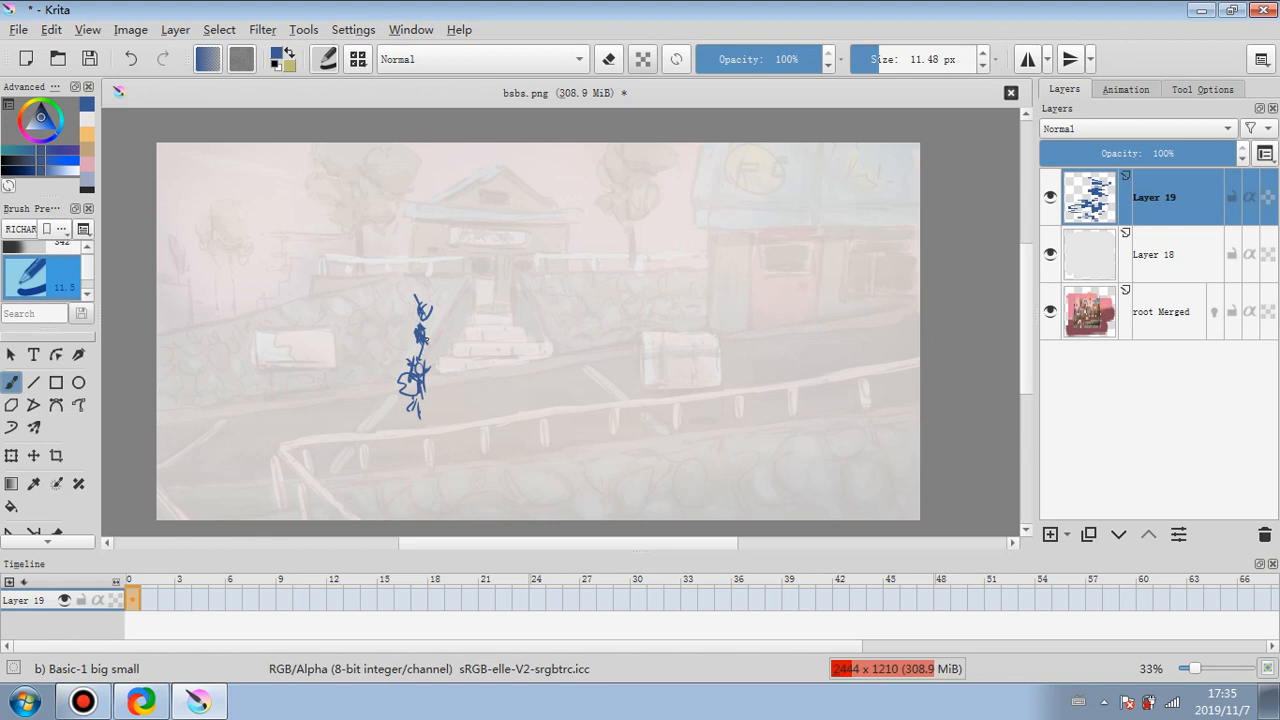
pyautogui.moveTo(425, 336)
pyautogui.mouseDown()
pyautogui.moveTo(463, 382)
pyautogui.moveTo(495, 379)
pyautogui.moveTo(462, 386)
pyautogui.moveTo(464, 411)
pyautogui.moveTo(491, 386)
pyautogui.mouseUp()
pyautogui.moveTo(491, 384)
pyautogui.mouseDown()
pyautogui.moveTo(498, 403)
pyautogui.moveTo(466, 378)
pyautogui.moveTo(484, 374)
pyautogui.mouseUp()
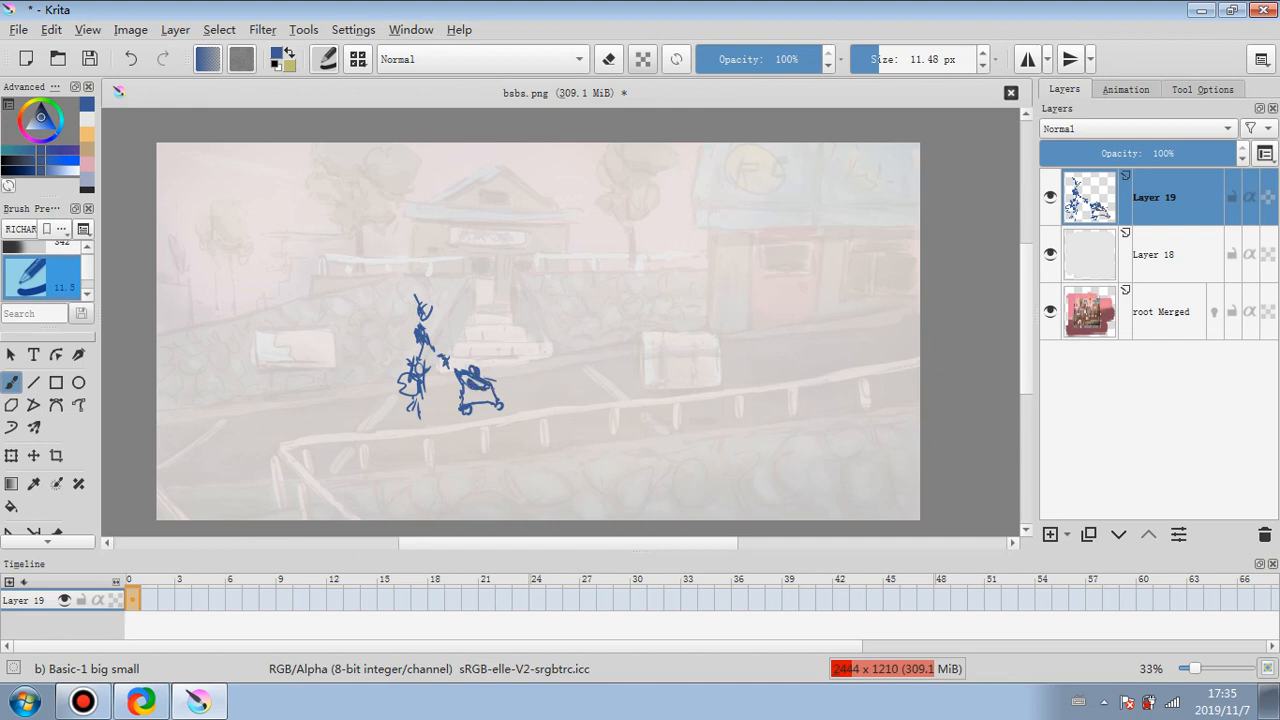
pyautogui.moveTo(419, 344); pyautogui.dragTo(415, 356)
pyautogui.moveTo(779, 288)
pyautogui.mouseDown()
pyautogui.moveTo(772, 276)
pyautogui.moveTo(780, 375)
pyautogui.mouseUp()
pyautogui.click(139, 61)
pyautogui.click(139, 61)
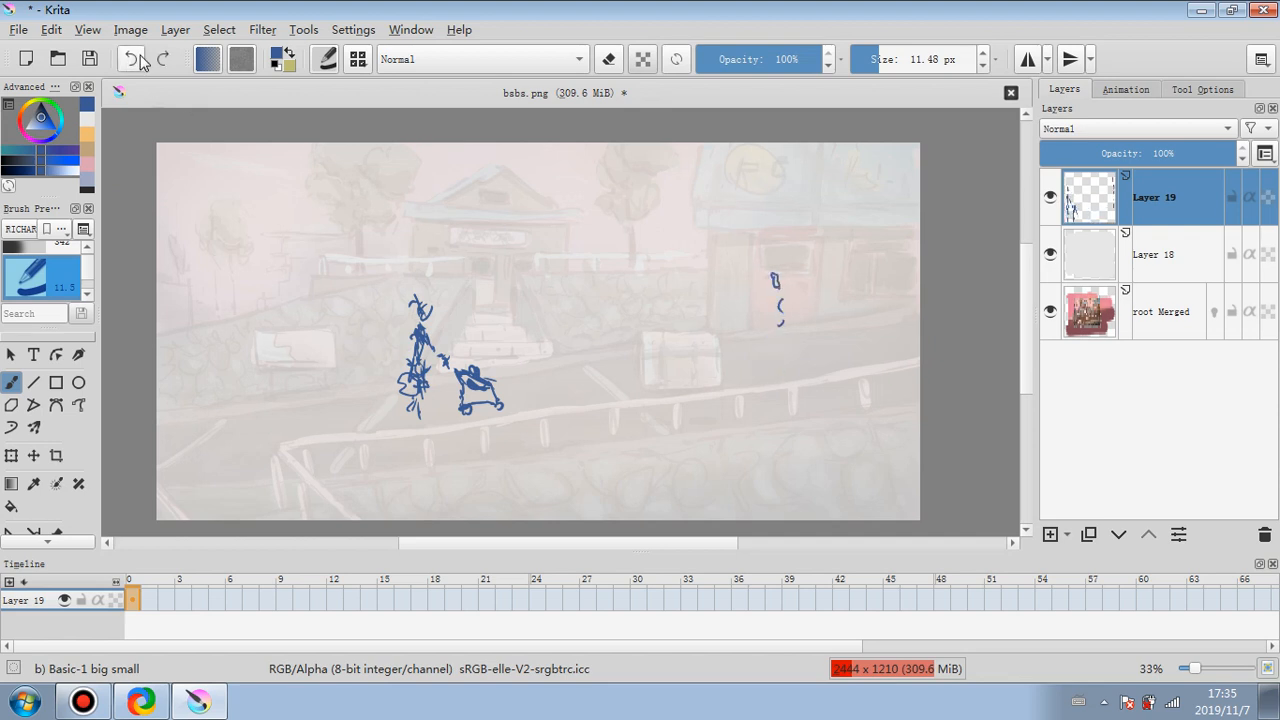
pyautogui.click(139, 61)
pyautogui.click(139, 61)
pyautogui.click(139, 61)
pyautogui.moveTo(487, 277); pyautogui.dragTo(488, 300)
pyautogui.click(139, 61)
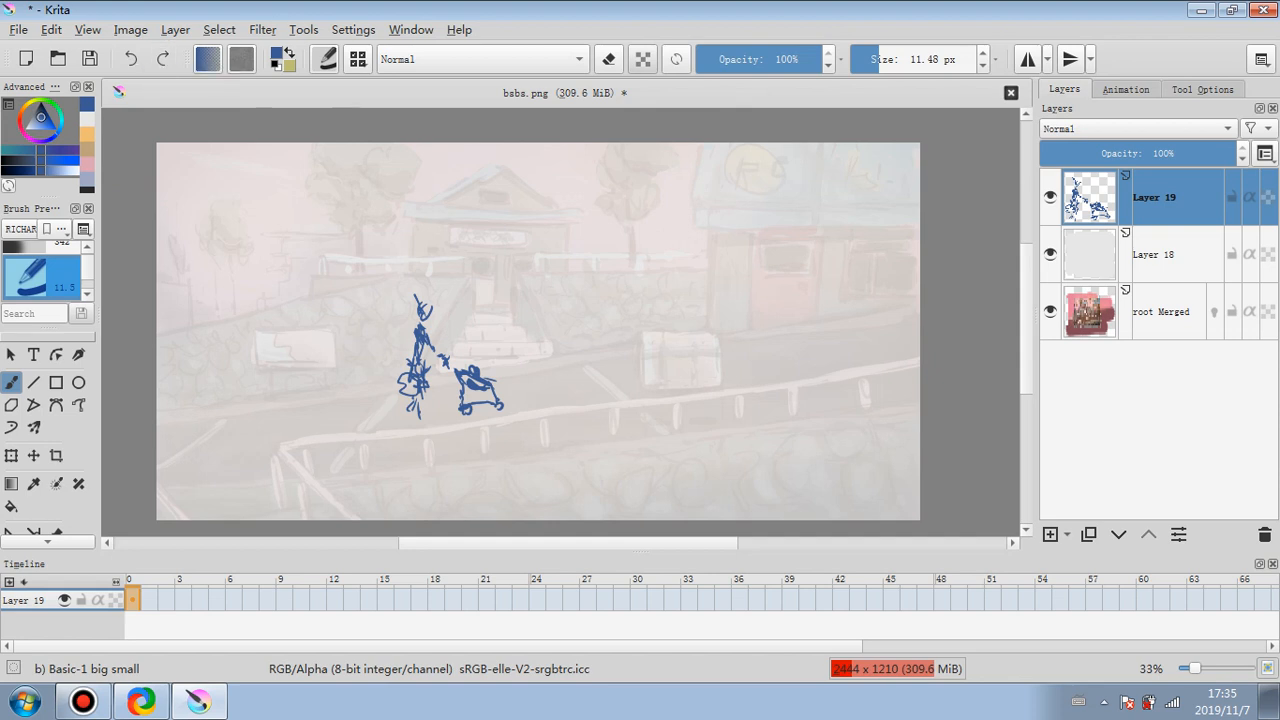
# - Sketch a simple blue figure with head, torso, arm and legs in front of the wall by the white box
pyautogui.scroll(1, 368, 142)
pyautogui.moveTo(456, 291); pyautogui.dragTo(441, 211)
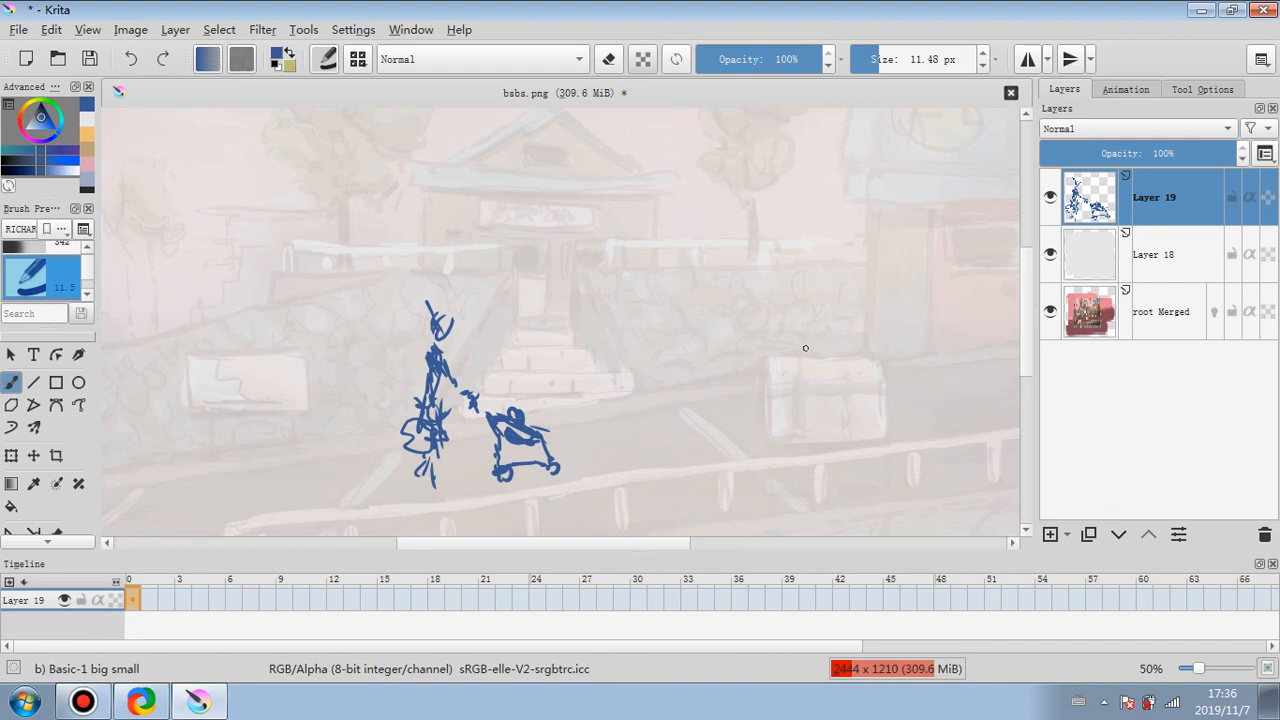
pyautogui.moveTo(803, 350)
pyautogui.mouseDown()
pyautogui.moveTo(793, 406)
pyautogui.moveTo(818, 336)
pyautogui.moveTo(786, 364)
pyautogui.mouseUp()
pyautogui.moveTo(828, 304); pyautogui.dragTo(826, 352)
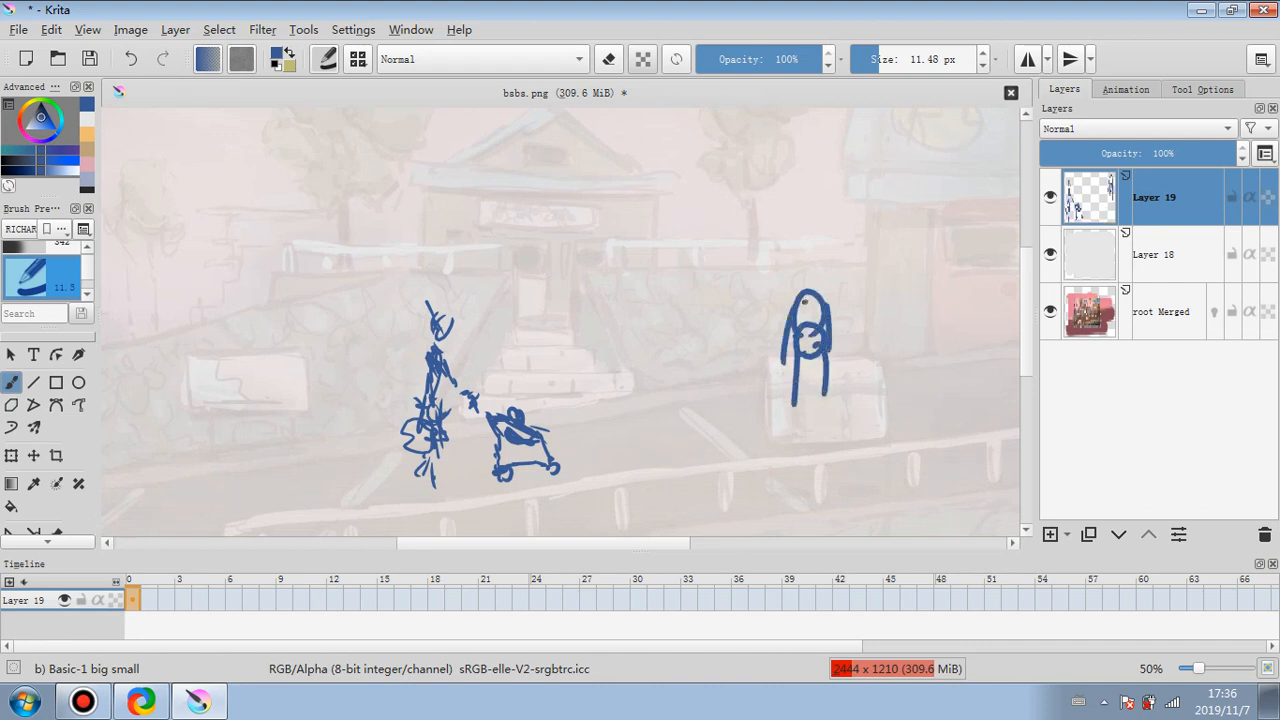
pyautogui.moveTo(805, 302); pyautogui.dragTo(814, 298)
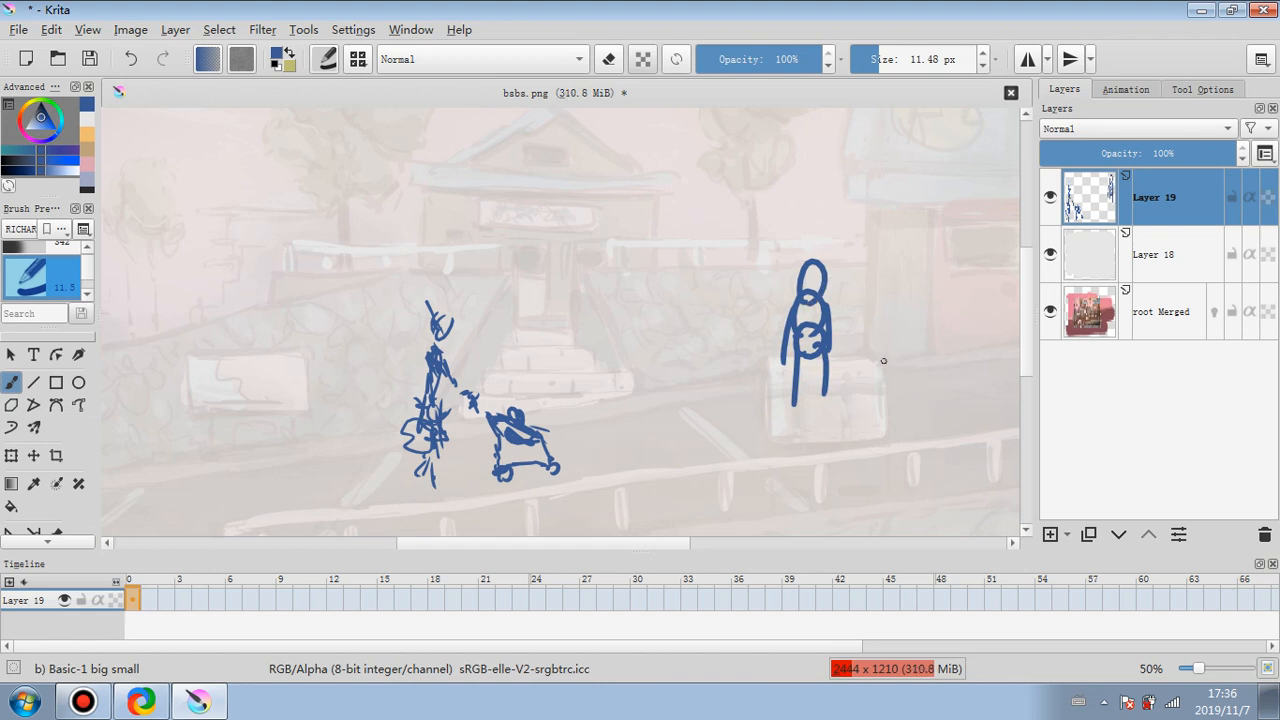
# - Sketch a second blue figure with an outstretched arm, round torso, legs and head beside the first simple figure
pyautogui.moveTo(870, 352)
pyautogui.mouseDown()
pyautogui.moveTo(886, 367)
pyautogui.moveTo(922, 346)
pyautogui.moveTo(914, 474)
pyautogui.mouseUp()
pyautogui.moveTo(942, 390); pyautogui.dragTo(939, 420)
pyautogui.moveTo(944, 448); pyautogui.dragTo(948, 470)
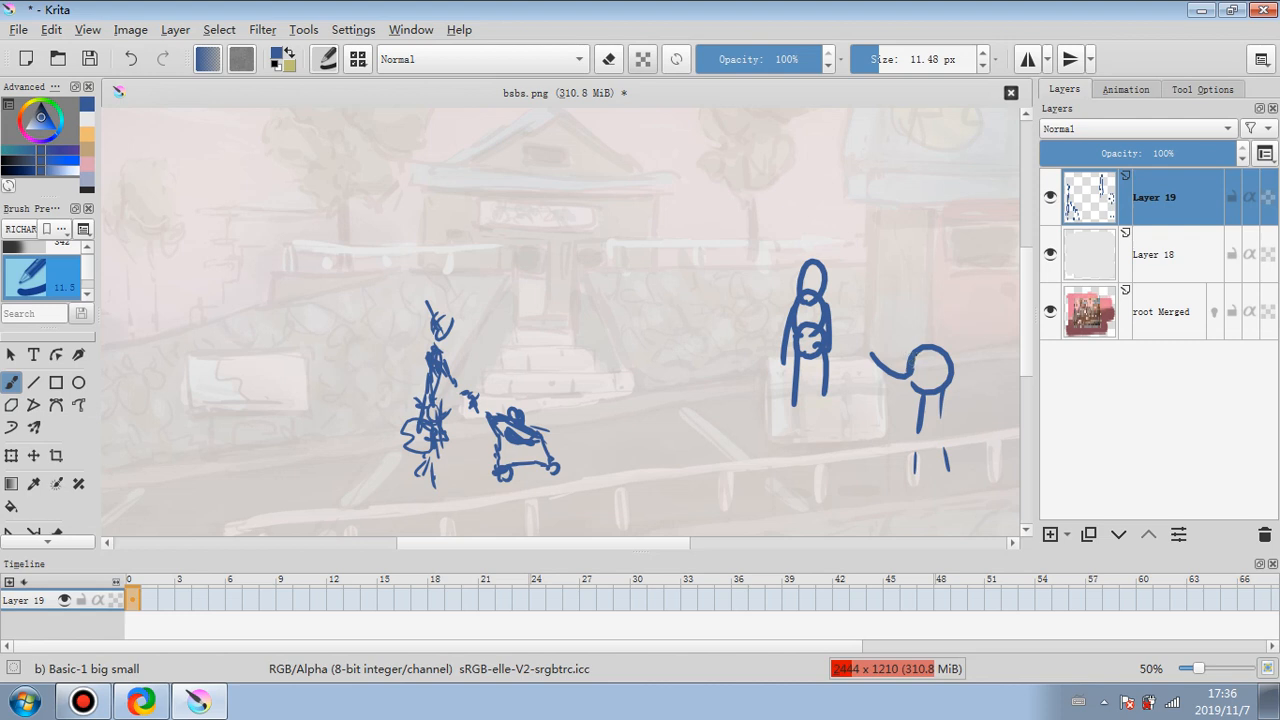
pyautogui.moveTo(912, 372); pyautogui.dragTo(930, 376)
pyautogui.moveTo(913, 351)
pyautogui.mouseDown()
pyautogui.moveTo(934, 340)
pyautogui.moveTo(922, 354)
pyautogui.mouseUp()
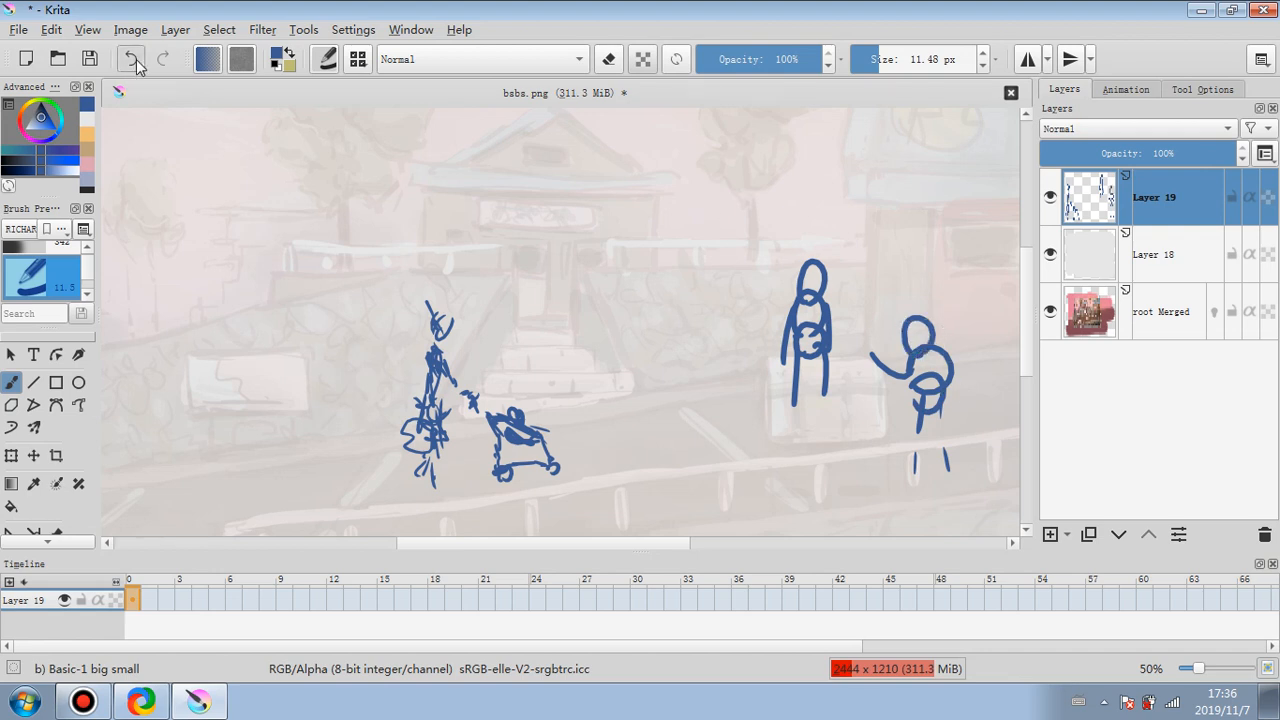
# - Undo the second figure's head, torso and legs, and redraw them with a larger oval torso and long legs
pyautogui.hotkey('ctrl', 'z')
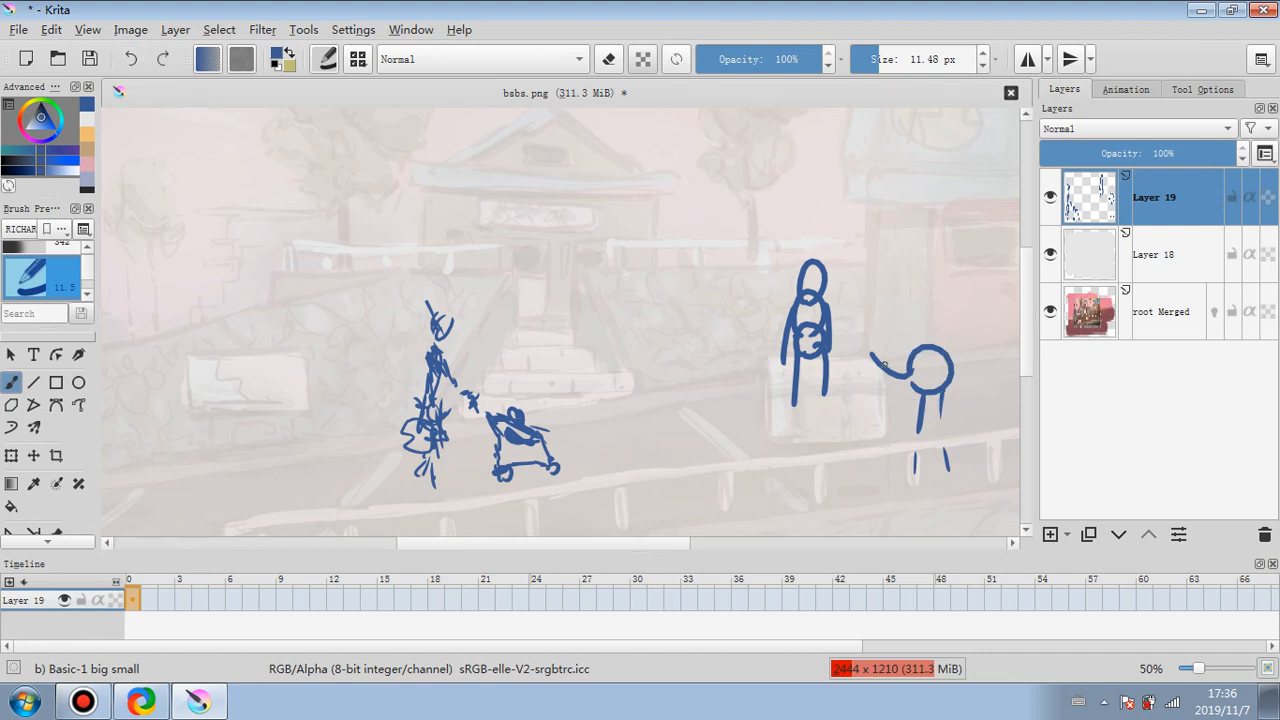
pyautogui.click(131, 58)
pyautogui.click(131, 58)
pyautogui.click(131, 58)
pyautogui.click(131, 58)
pyautogui.moveTo(916, 332); pyautogui.dragTo(945, 433)
pyautogui.moveTo(933, 368); pyautogui.dragTo(922, 484)
pyautogui.moveTo(956, 406); pyautogui.dragTo(959, 484)
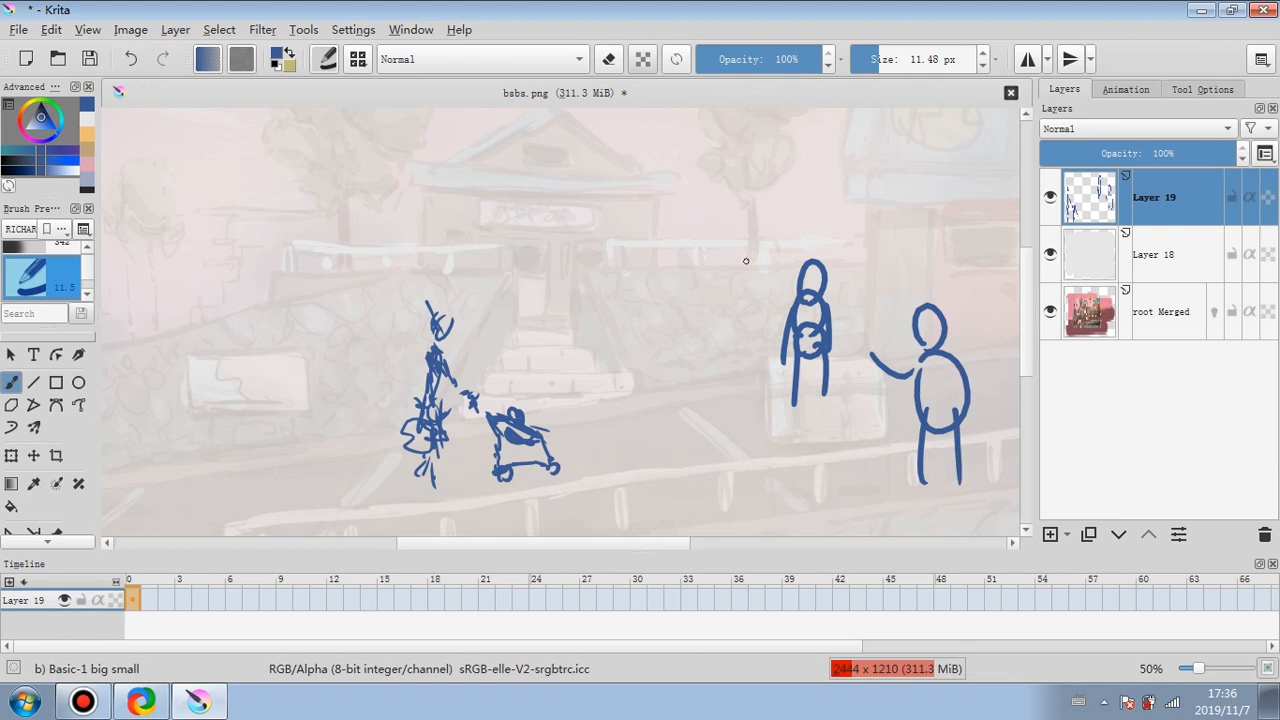
# - Undo the second figure's oval torso and legs, and redraw them as separate chest and hip circles with two legs
pyautogui.click(131, 58)
pyautogui.click(131, 58)
pyautogui.click(131, 58)
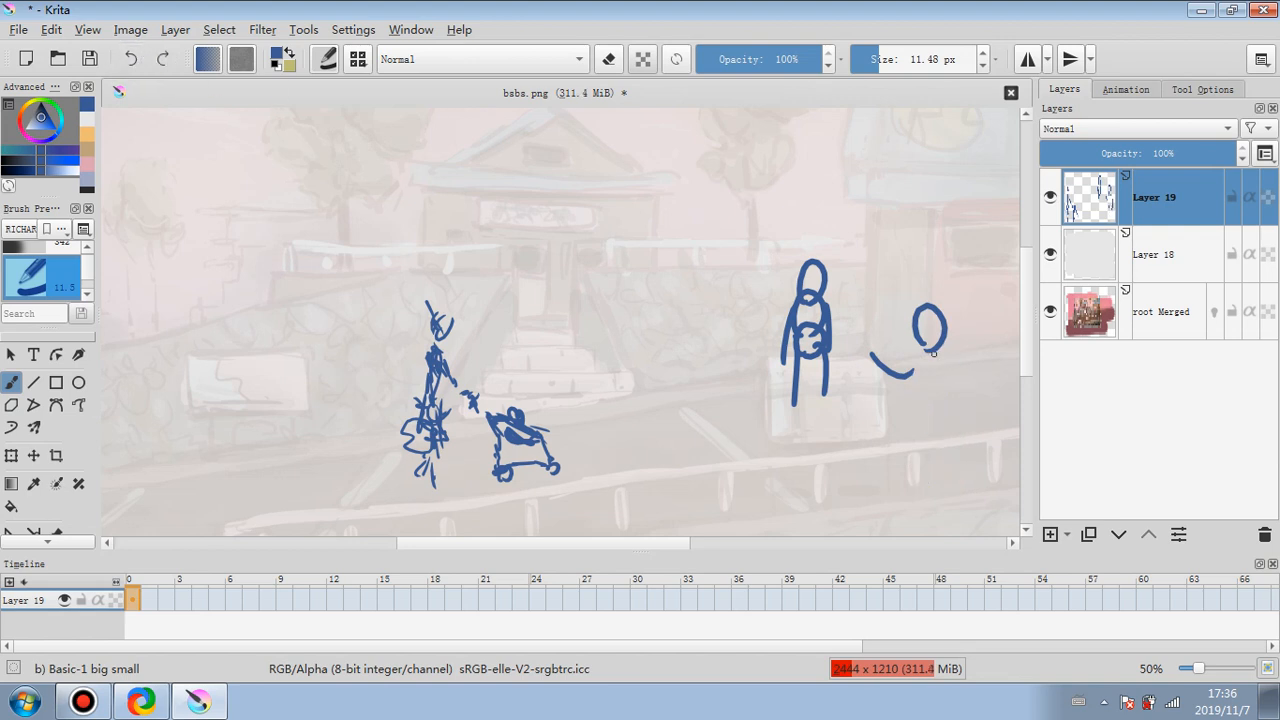
pyautogui.moveTo(933, 352)
pyautogui.mouseDown()
pyautogui.moveTo(944, 412)
pyautogui.moveTo(925, 432)
pyautogui.moveTo(957, 402)
pyautogui.moveTo(934, 430)
pyautogui.moveTo(920, 500)
pyautogui.mouseUp()
pyautogui.moveTo(946, 440); pyautogui.dragTo(956, 500)
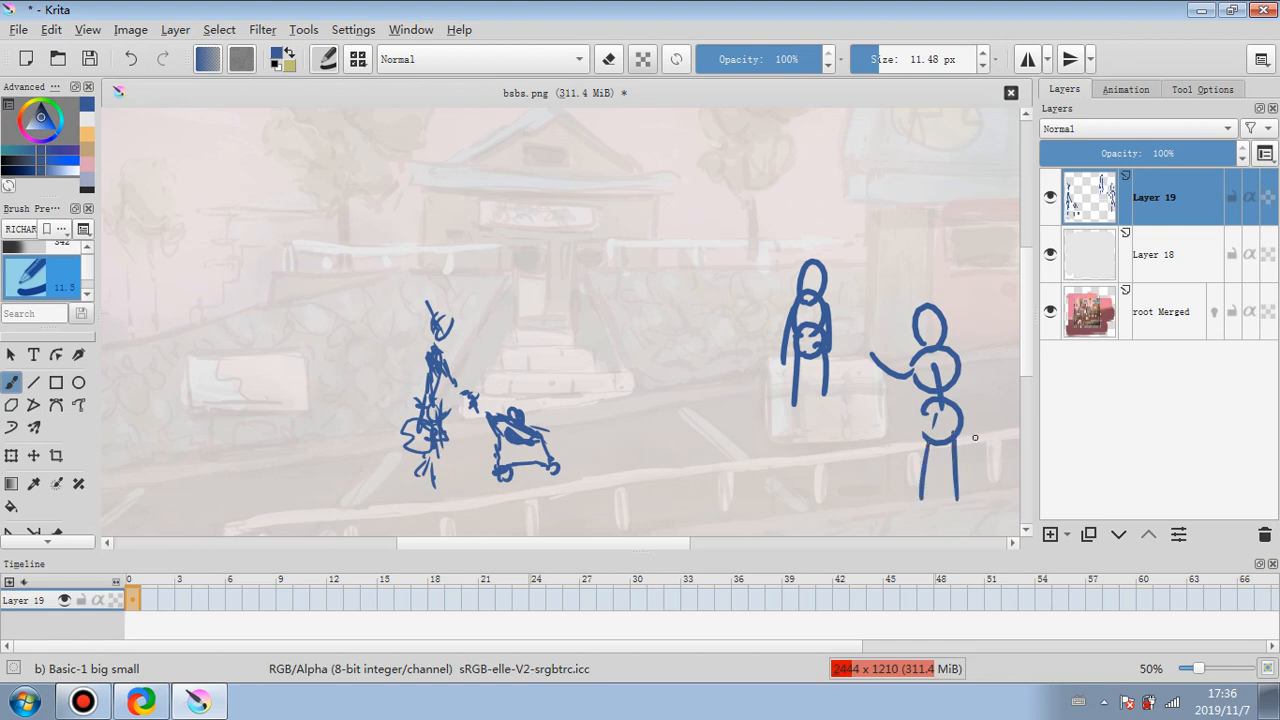
# - Undo the second figure's chest circle, hip circle and legs, and redraw them in a leaning pose with one thigh extended backward
pyautogui.moveTo(669, 544); pyautogui.dragTo(715, 547)
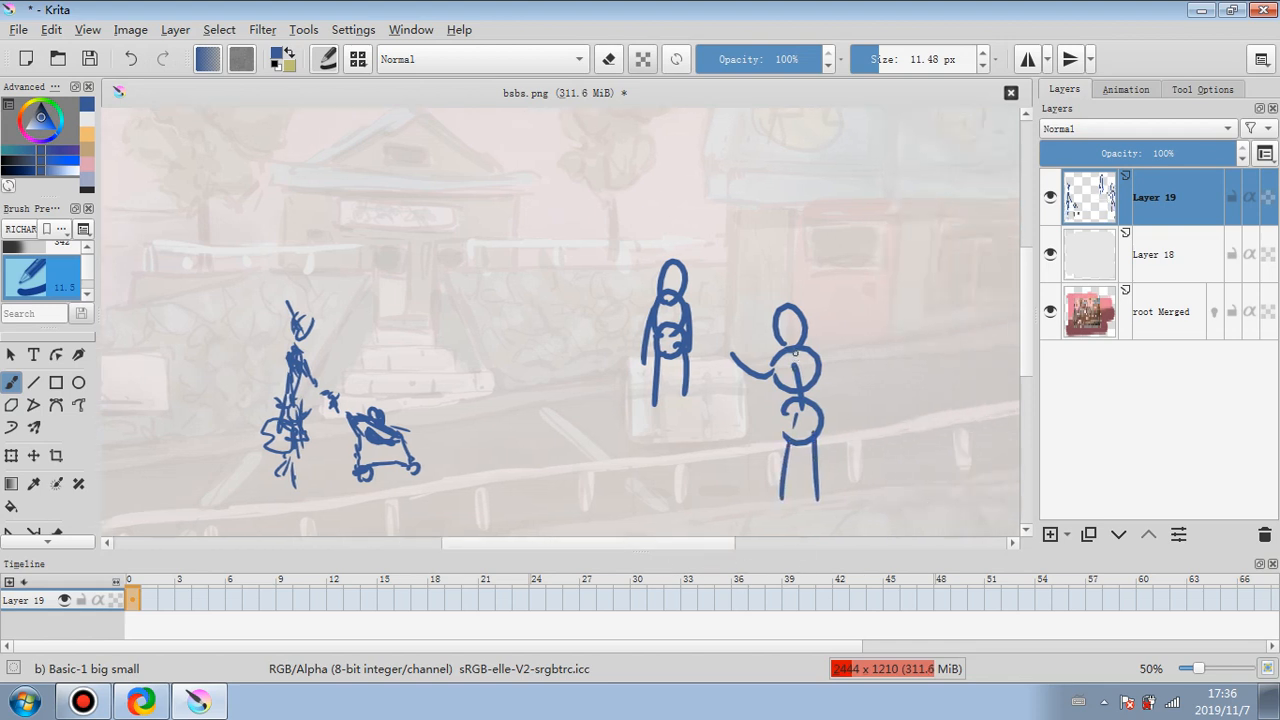
pyautogui.click(131, 58)
pyautogui.click(131, 58)
pyautogui.click(131, 58)
pyautogui.click(131, 58)
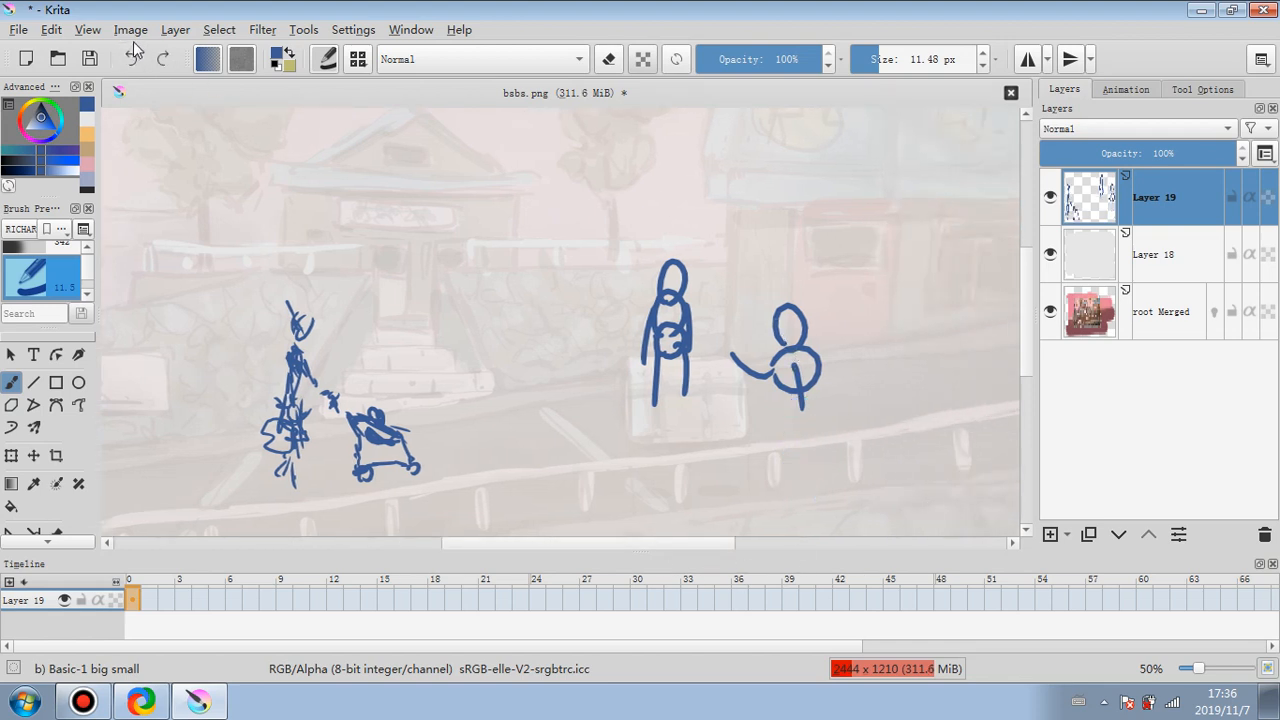
pyautogui.click(132, 56)
pyautogui.moveTo(778, 357)
pyautogui.mouseDown()
pyautogui.moveTo(820, 362)
pyautogui.moveTo(803, 394)
pyautogui.moveTo(790, 354)
pyautogui.moveTo(822, 406)
pyautogui.moveTo(856, 417)
pyautogui.moveTo(813, 422)
pyautogui.moveTo(800, 483)
pyautogui.mouseUp()
pyautogui.moveTo(845, 421); pyautogui.dragTo(870, 428)
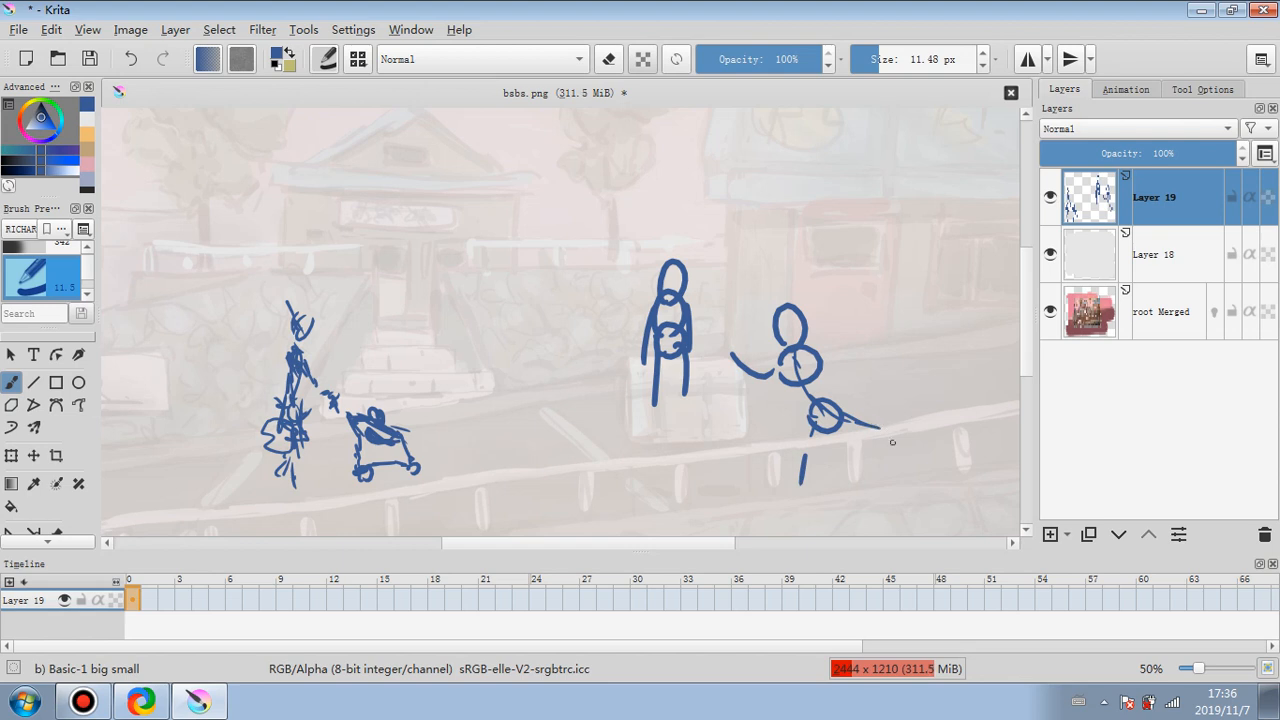
# - Add the second figure's rear lower leg, thicken the outstretched arm and draw the other arm reaching down to the hip
pyautogui.moveTo(895, 438); pyautogui.dragTo(916, 470)
pyautogui.moveTo(784, 367); pyautogui.dragTo(721, 357)
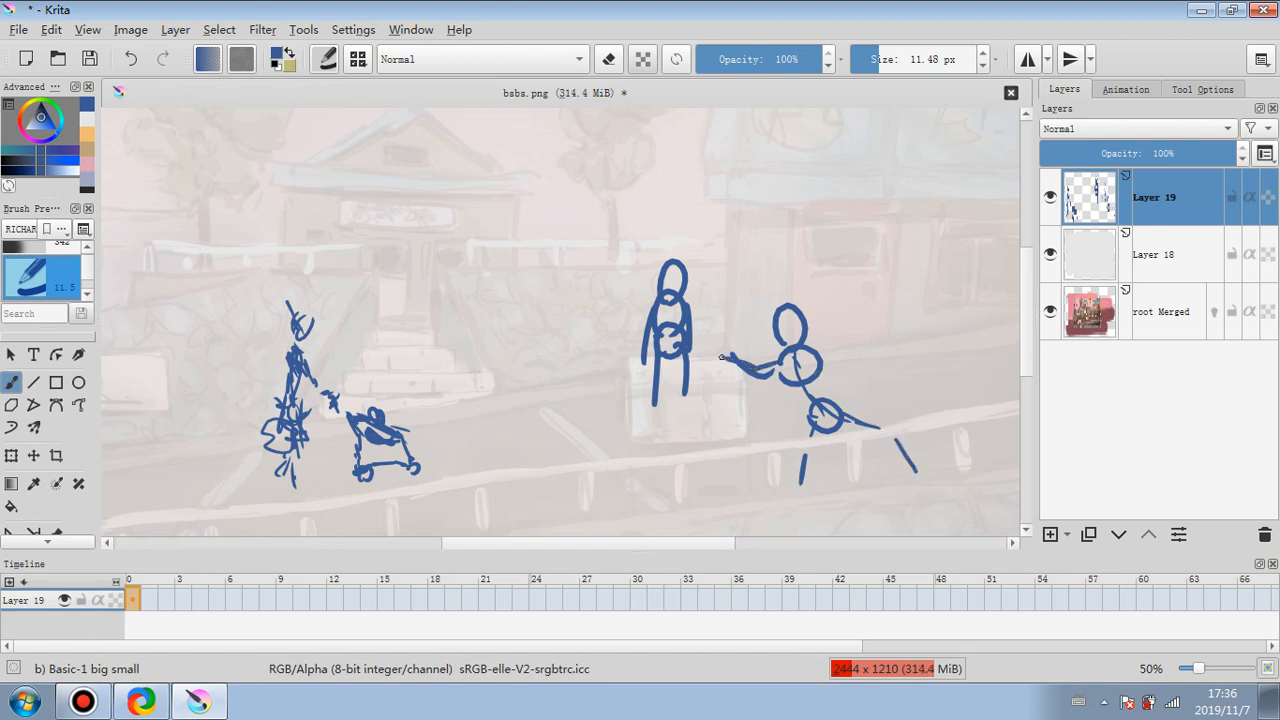
pyautogui.moveTo(818, 354); pyautogui.dragTo(860, 418)
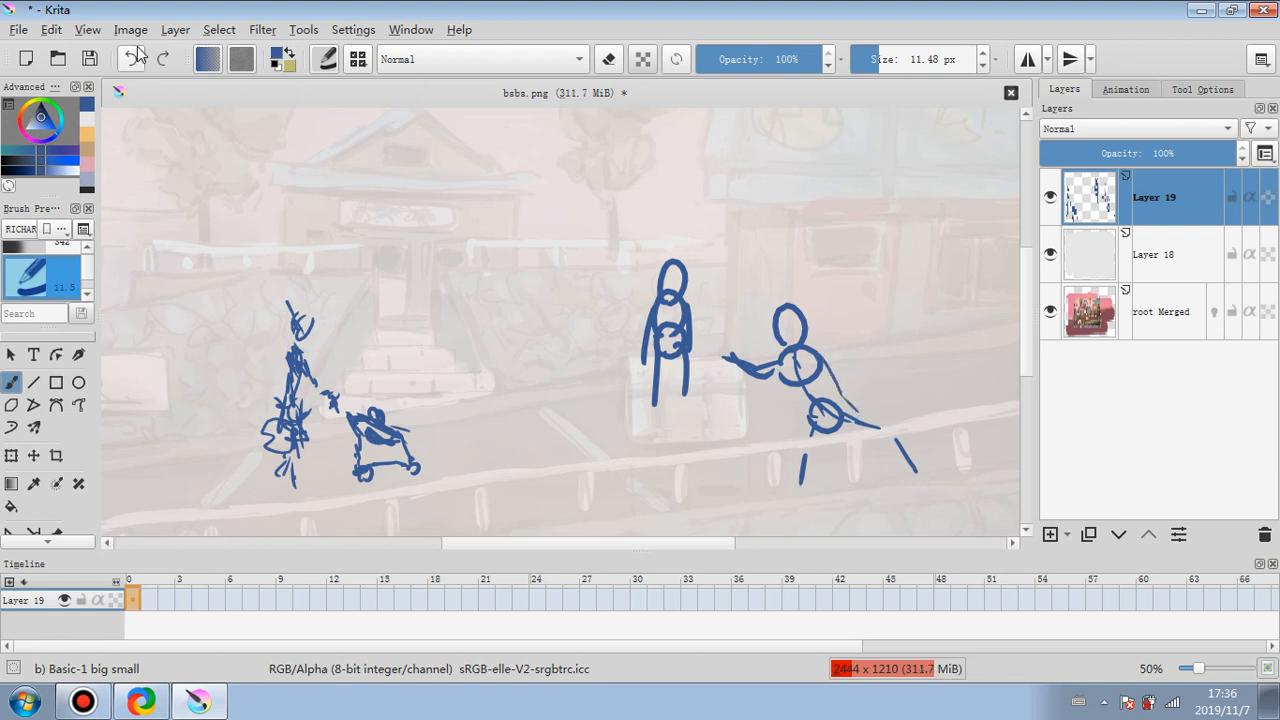
pyautogui.moveTo(844, 398); pyautogui.dragTo(870, 415)
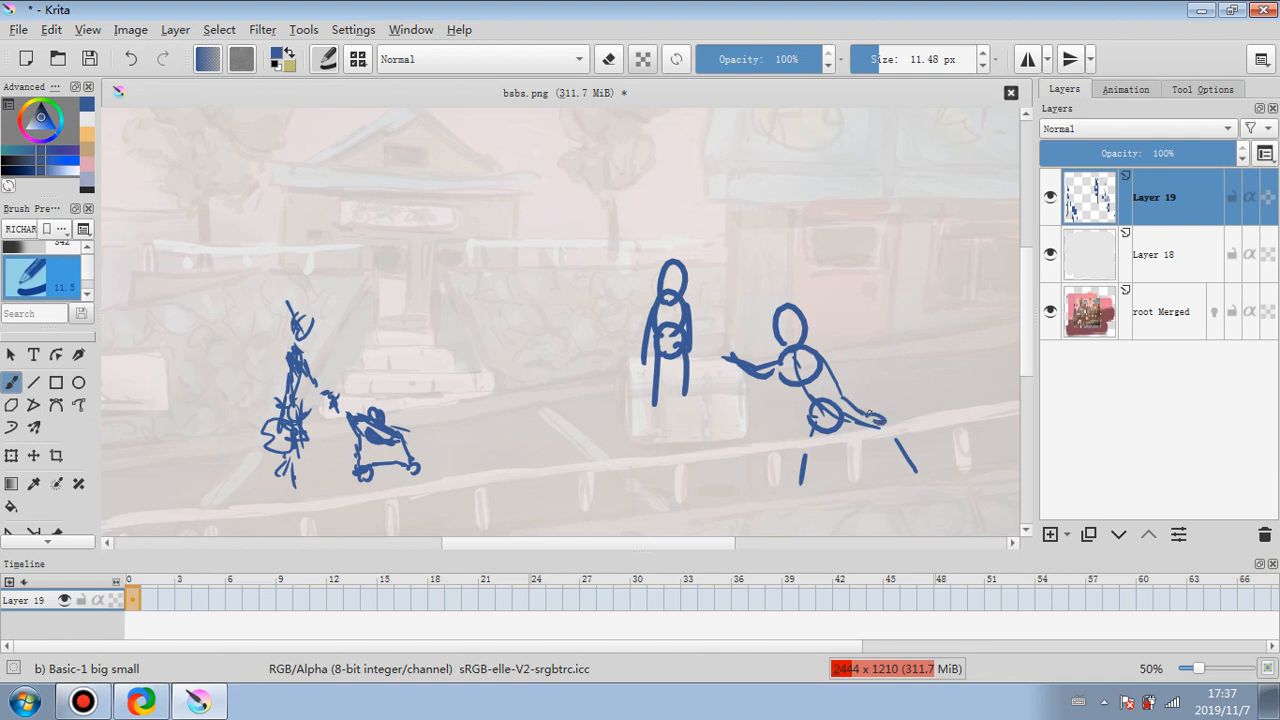
# - Erase the construction lines inside the first figure's torso on Layer 19 and return to painting mode
pyautogui.click(612, 66)
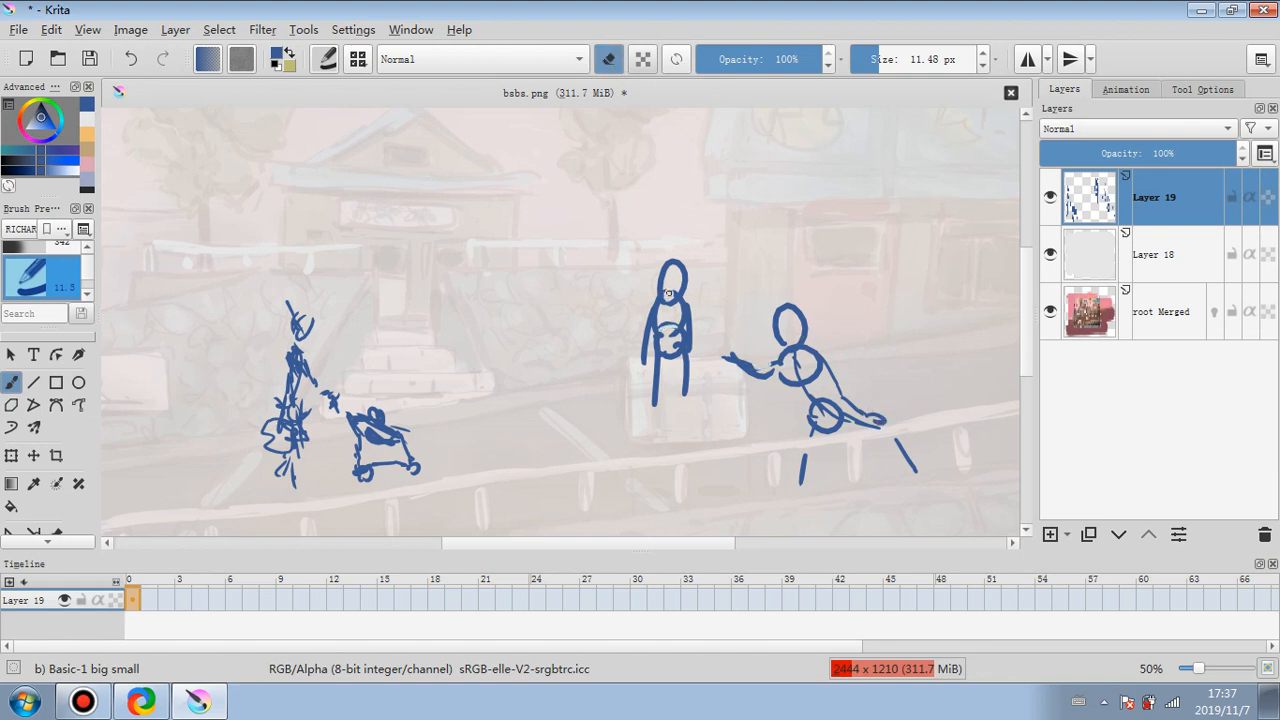
pyautogui.moveTo(669, 302); pyautogui.dragTo(666, 328)
pyautogui.click(614, 64)
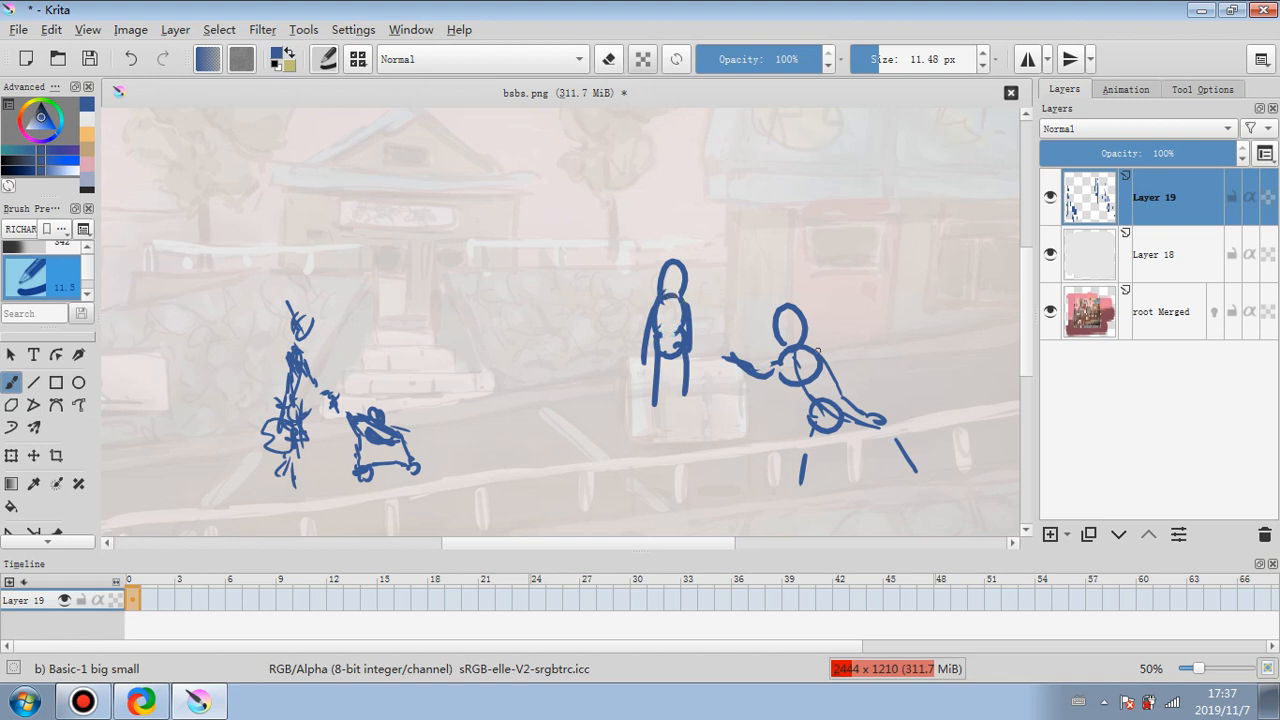
# - Lower Layer 19's opacity to 36% and hide the root Merged layer
pyautogui.click(1181, 157)
pyautogui.moveTo(1136, 156); pyautogui.dragTo(1110, 155)
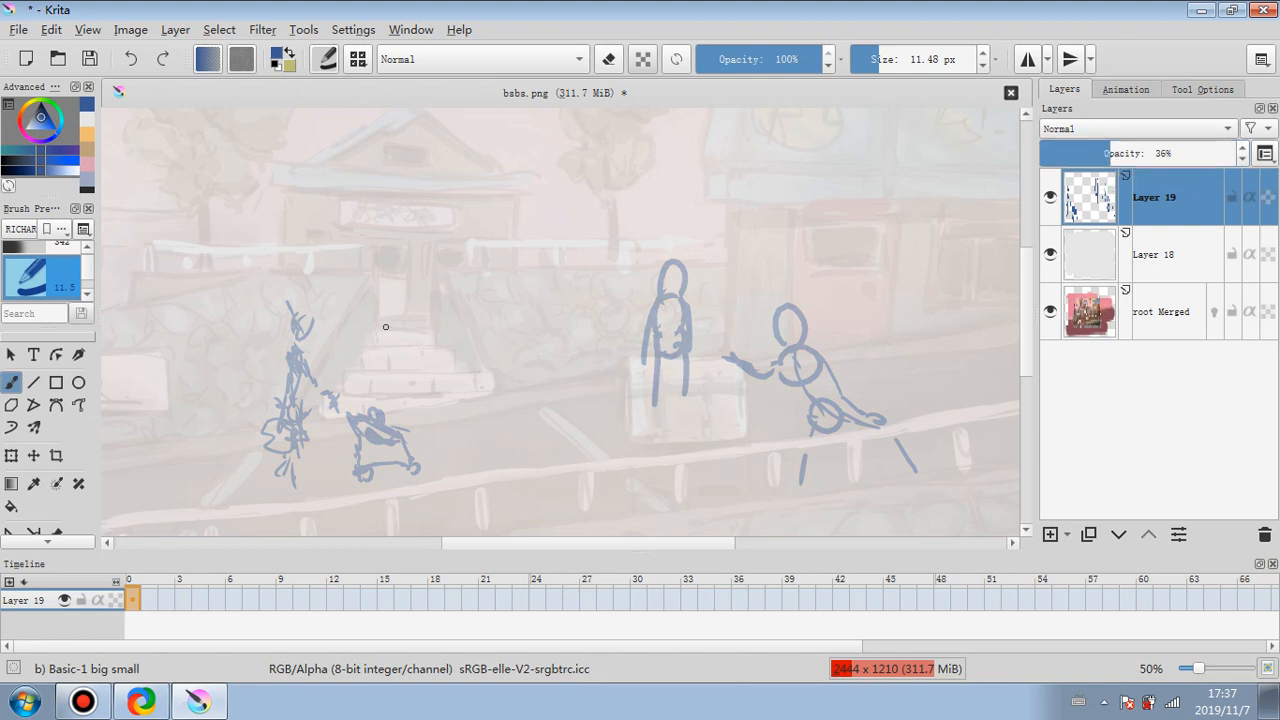
pyautogui.click(1052, 312)
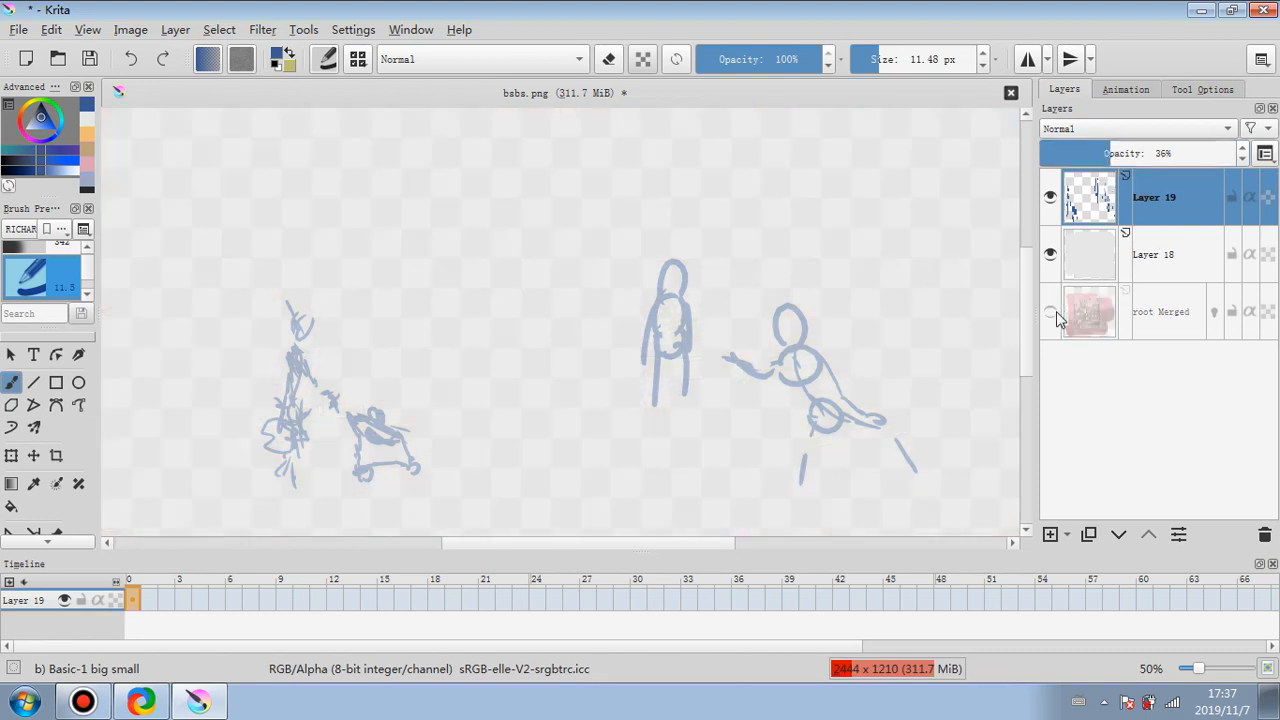
# - Set Layer 18's opacity to 100%
pyautogui.click(1170, 255)
pyautogui.moveTo(1136, 151); pyautogui.dragTo(1249, 168)
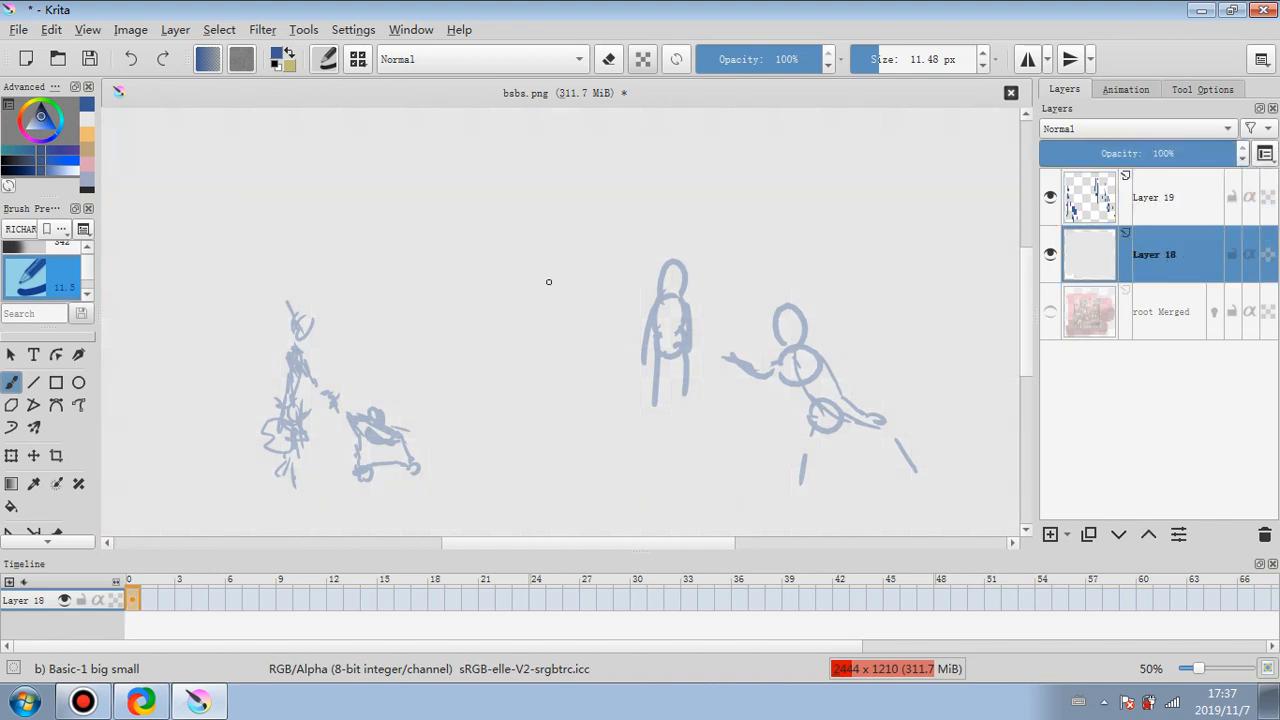
pyautogui.moveTo(523, 290); pyautogui.dragTo(589, 269)
# - Set Layer 19's opacity to 25% and add a new paint layer above it
pyautogui.press('pageup')
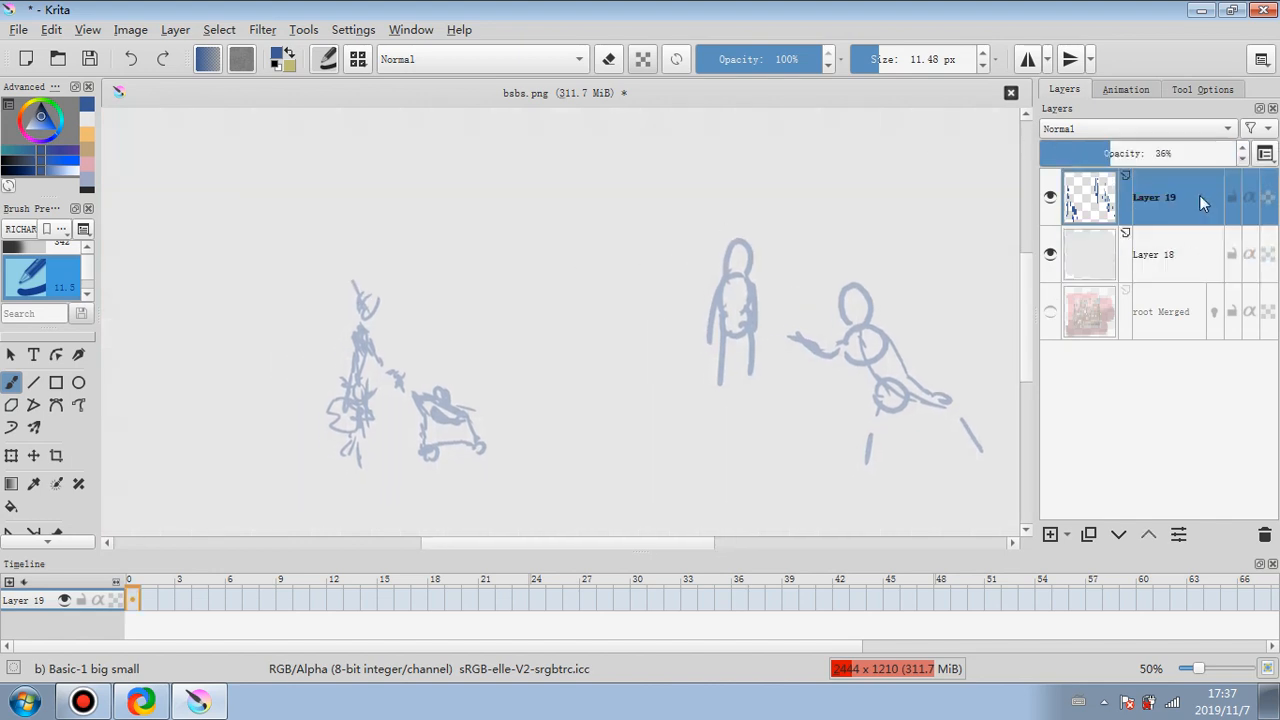
pyautogui.click(1088, 153)
pyautogui.click(1081, 155)
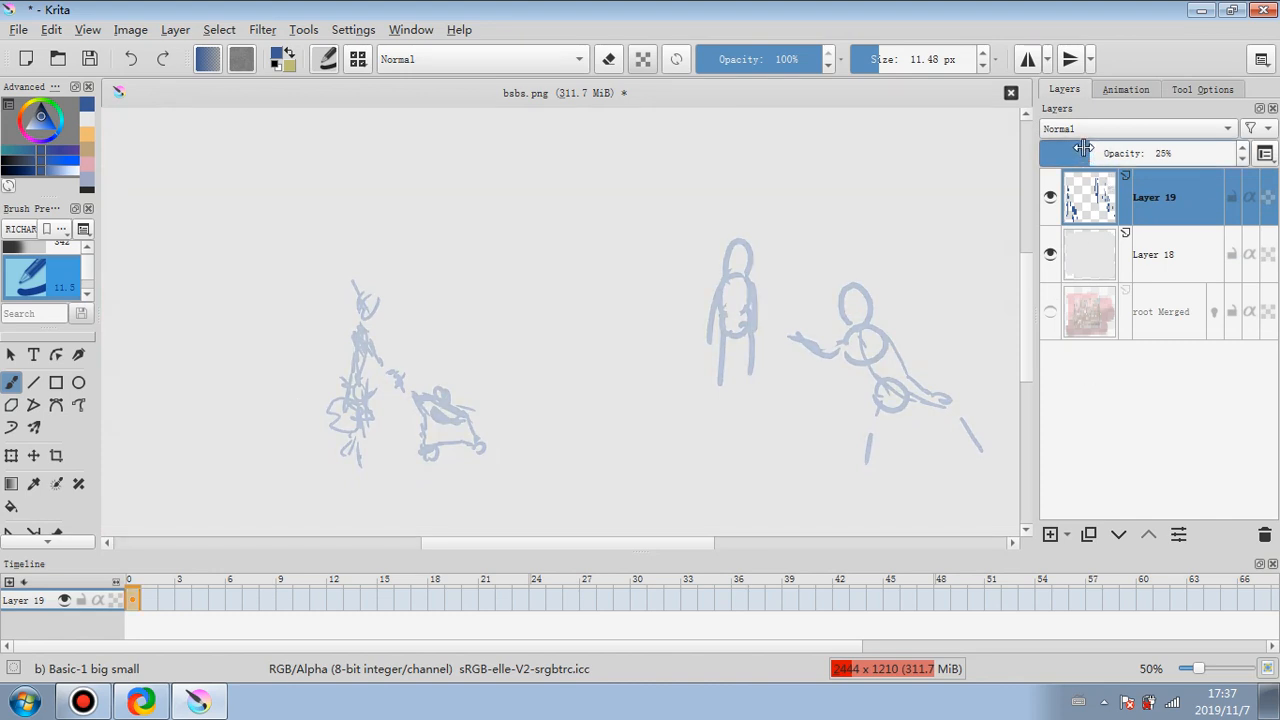
pyautogui.click(1050, 534)
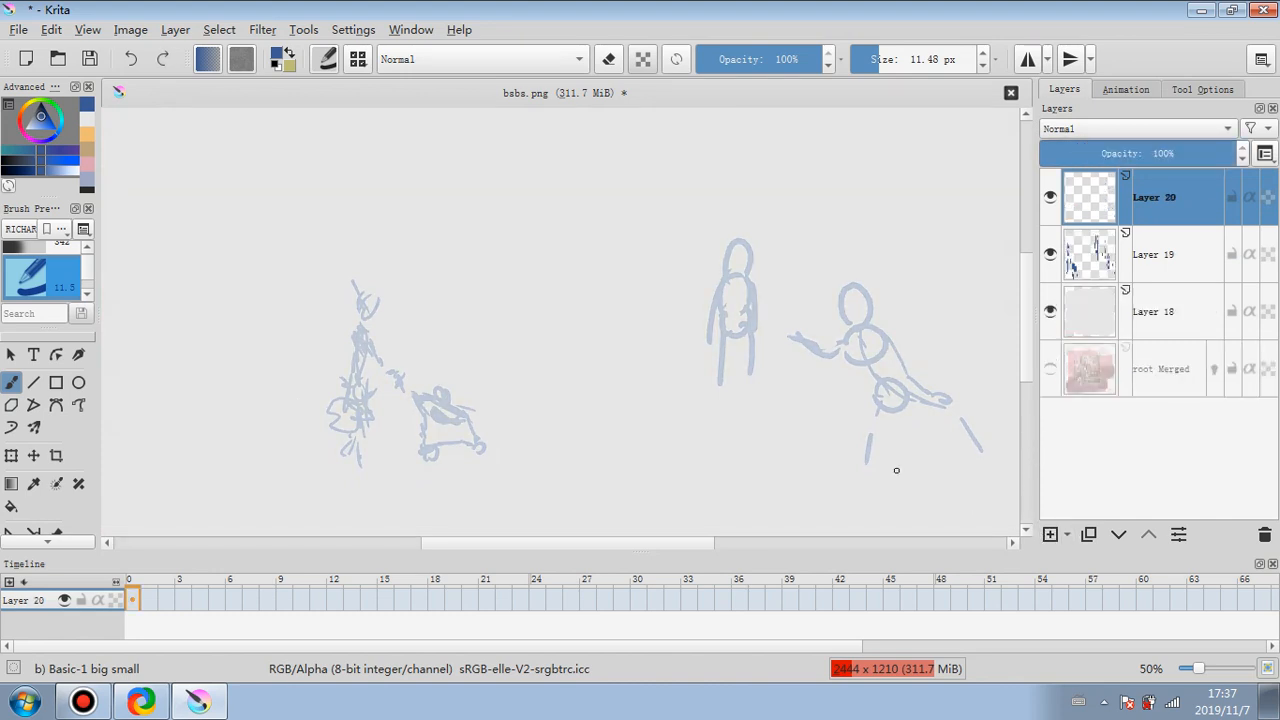
# - Ink the woman's ponytailed head, neck, shoulder and arm reaching to the stroller on Layer 20 with a black 1.44 px brush
pyautogui.press('1')
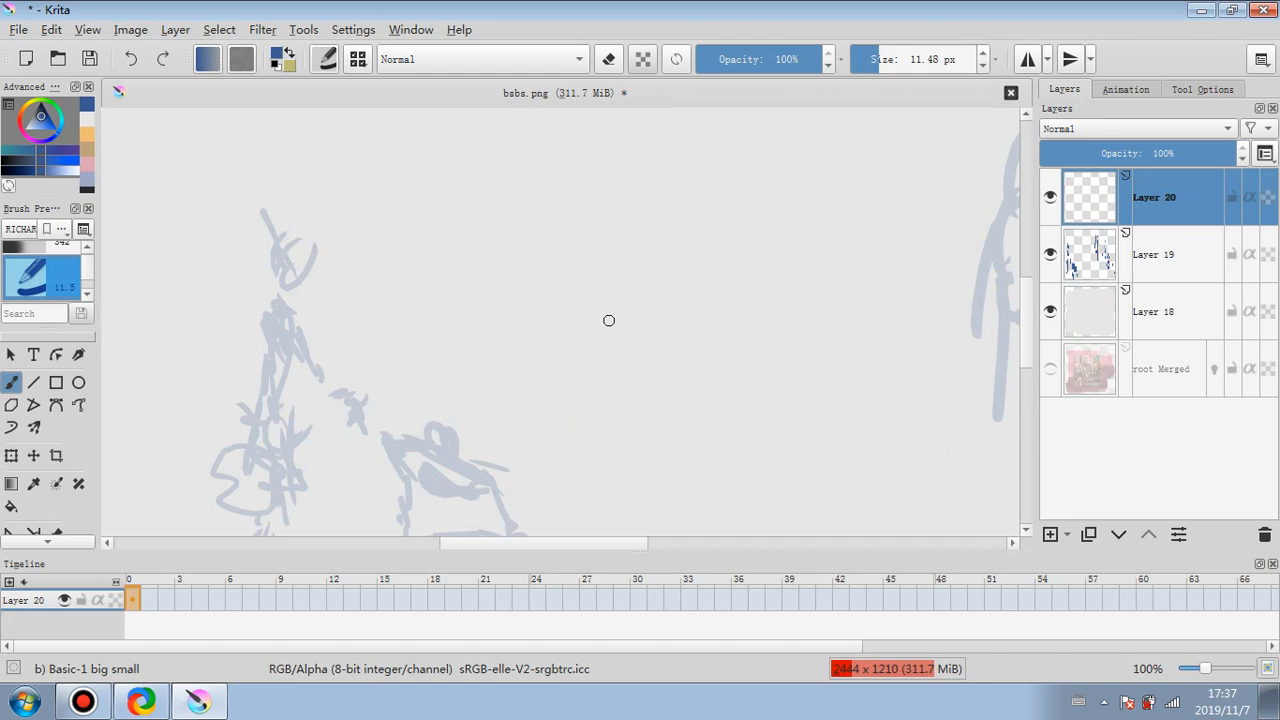
pyautogui.click(42, 120)
pyautogui.click(866, 60)
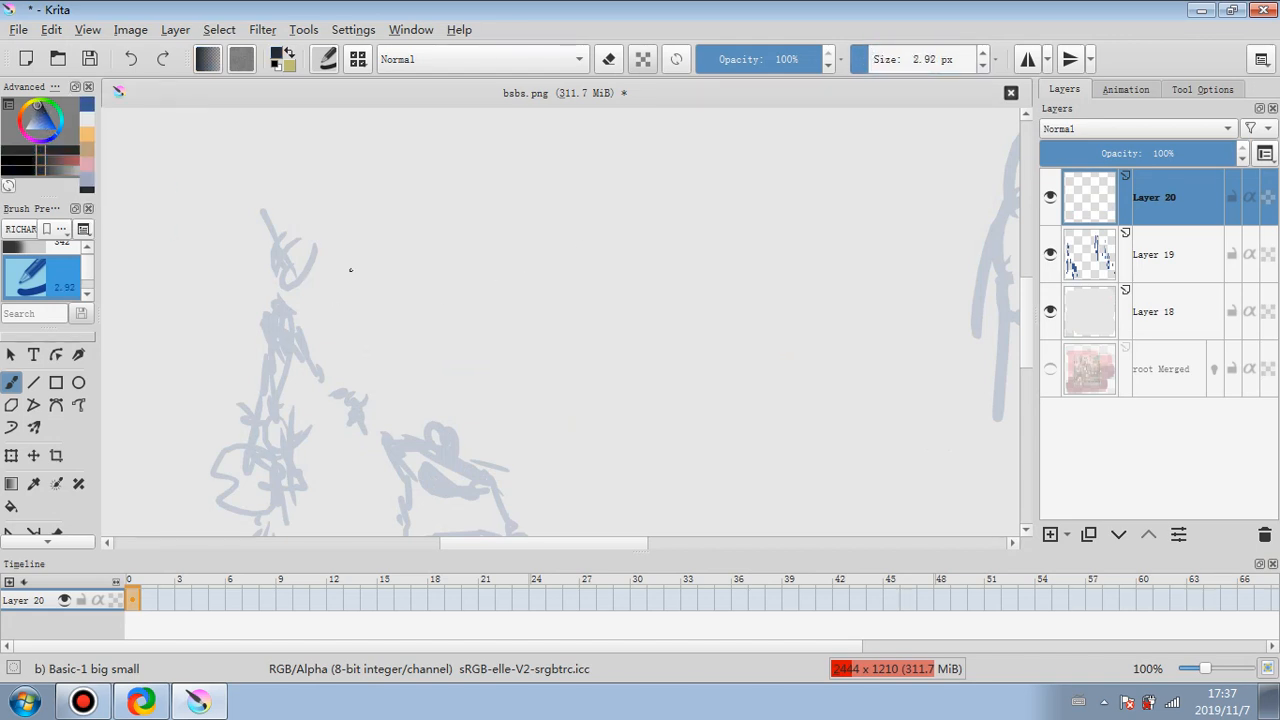
pyautogui.click(861, 60)
pyautogui.moveTo(295, 245)
pyautogui.mouseDown()
pyautogui.moveTo(284, 268)
pyautogui.moveTo(316, 262)
pyautogui.moveTo(284, 264)
pyautogui.moveTo(290, 253)
pyautogui.moveTo(272, 262)
pyautogui.moveTo(263, 213)
pyautogui.moveTo(240, 240)
pyautogui.moveTo(292, 228)
pyautogui.moveTo(320, 252)
pyautogui.moveTo(263, 320)
pyautogui.moveTo(290, 352)
pyautogui.mouseUp()
pyautogui.moveTo(284, 310)
pyautogui.mouseDown()
pyautogui.moveTo(318, 377)
pyautogui.moveTo(366, 398)
pyautogui.moveTo(336, 392)
pyautogui.mouseUp()
pyautogui.moveTo(334, 392)
pyautogui.mouseDown()
pyautogui.moveTo(378, 414)
pyautogui.moveTo(378, 434)
pyautogui.mouseUp()
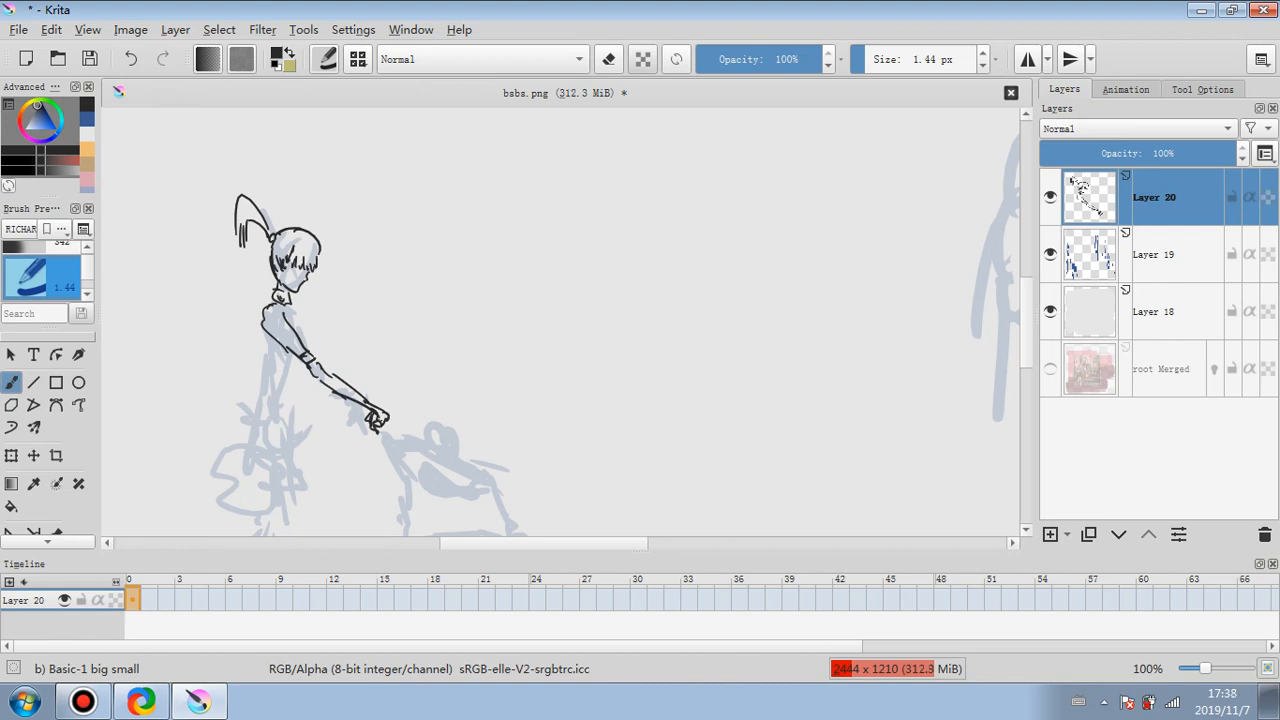
# - Draw the woman's sleeve edge and the body of her shirt with a flared, curved hem
pyautogui.moveTo(288, 304); pyautogui.dragTo(312, 348)
pyautogui.scroll(-3, 1031, 352)
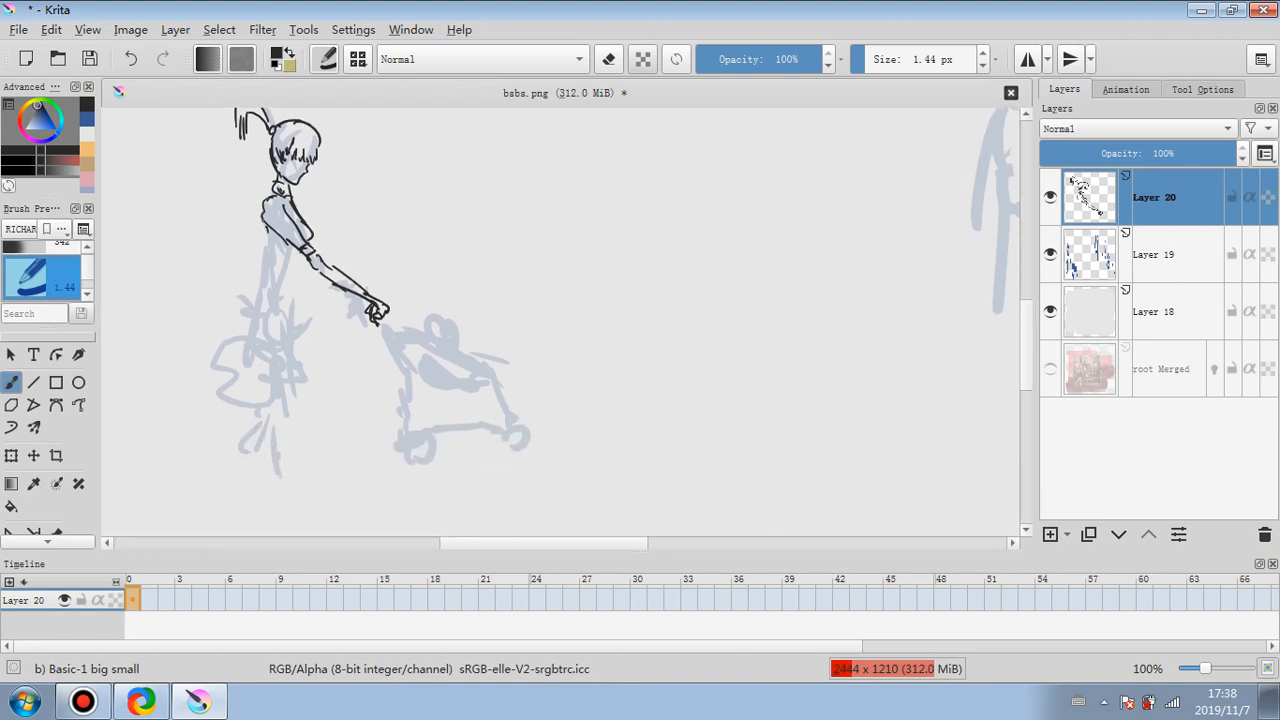
pyautogui.moveTo(266, 232)
pyautogui.mouseDown()
pyautogui.moveTo(249, 297)
pyautogui.moveTo(286, 312)
pyautogui.moveTo(298, 252)
pyautogui.mouseUp()
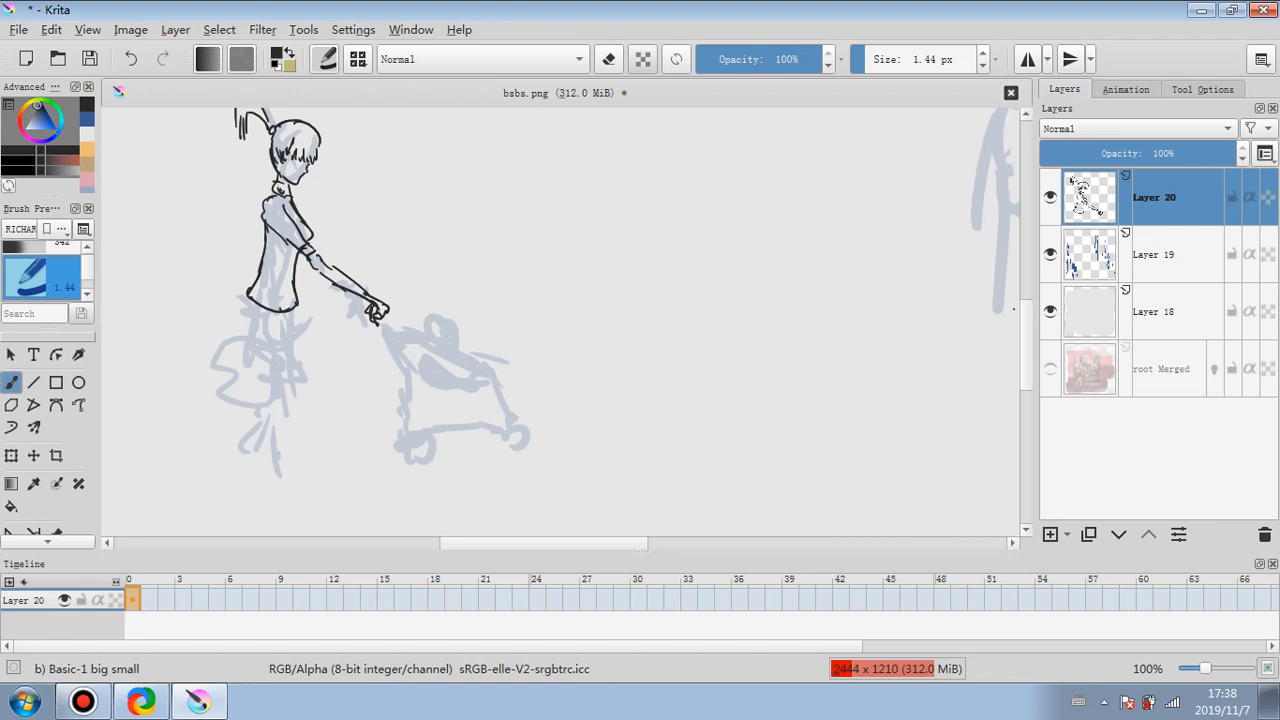
# - Draw a shoulder bag with long straps hanging behind the woman at hip height
pyautogui.scroll(-1, 1029, 331)
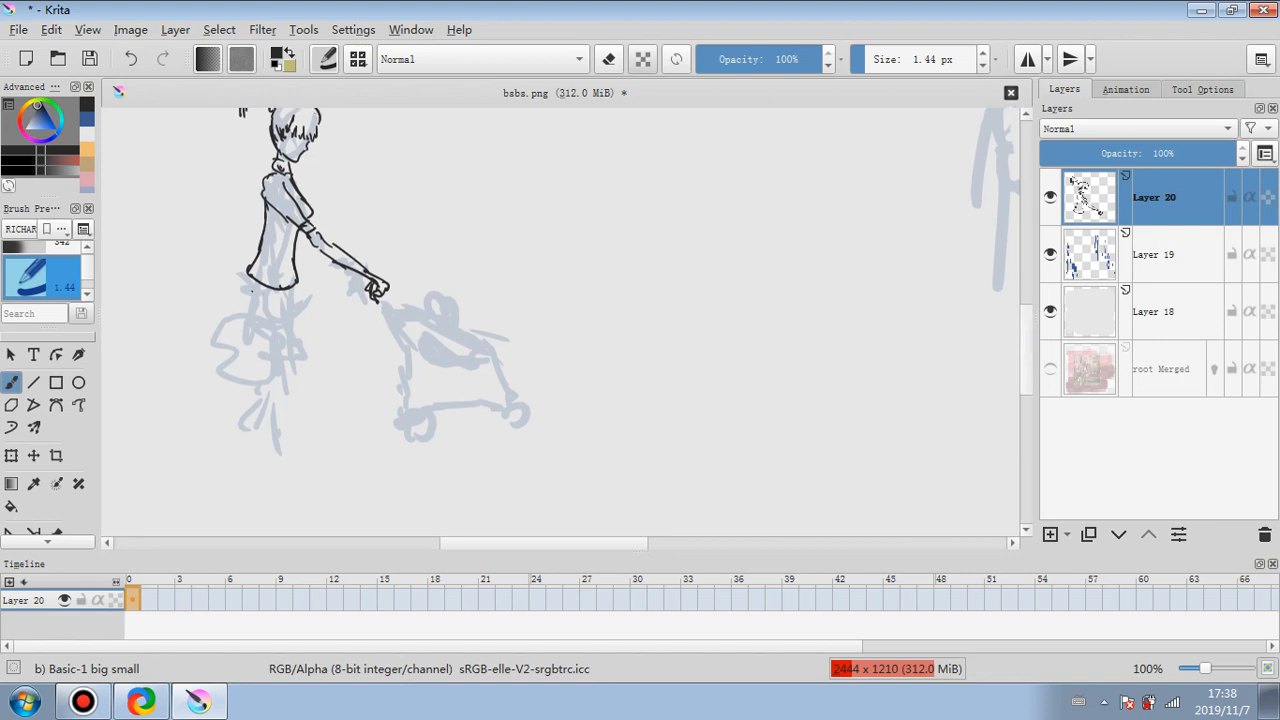
pyautogui.moveTo(247, 277); pyautogui.dragTo(235, 313)
pyautogui.moveTo(264, 189); pyautogui.dragTo(246, 267)
pyautogui.moveTo(255, 212)
pyautogui.mouseDown()
pyautogui.moveTo(237, 311)
pyautogui.moveTo(273, 320)
pyautogui.mouseUp()
pyautogui.moveTo(284, 227); pyautogui.dragTo(268, 370)
pyautogui.moveTo(272, 322); pyautogui.dragTo(278, 370)
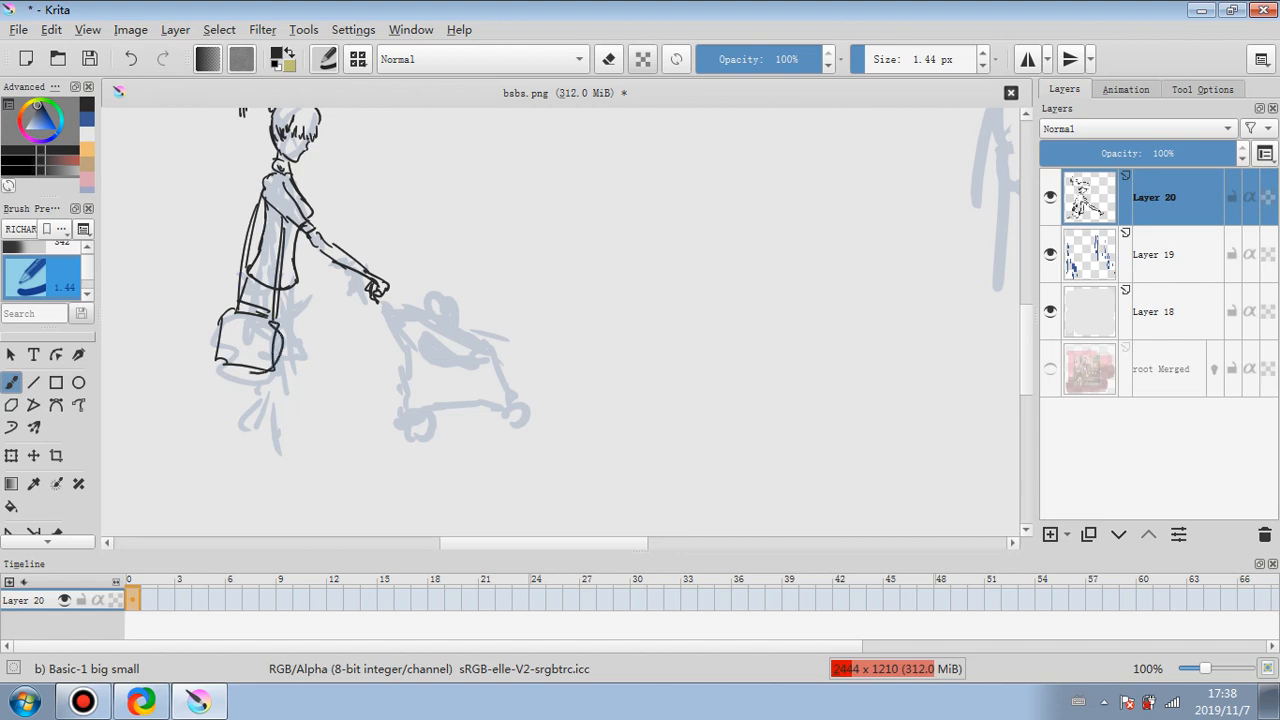
# - Draw the woman's skirt, walking legs and shoes, erasing stray lines around the rear lower leg
pyautogui.moveTo(290, 284)
pyautogui.mouseDown()
pyautogui.moveTo(303, 331)
pyautogui.moveTo(279, 356)
pyautogui.mouseUp()
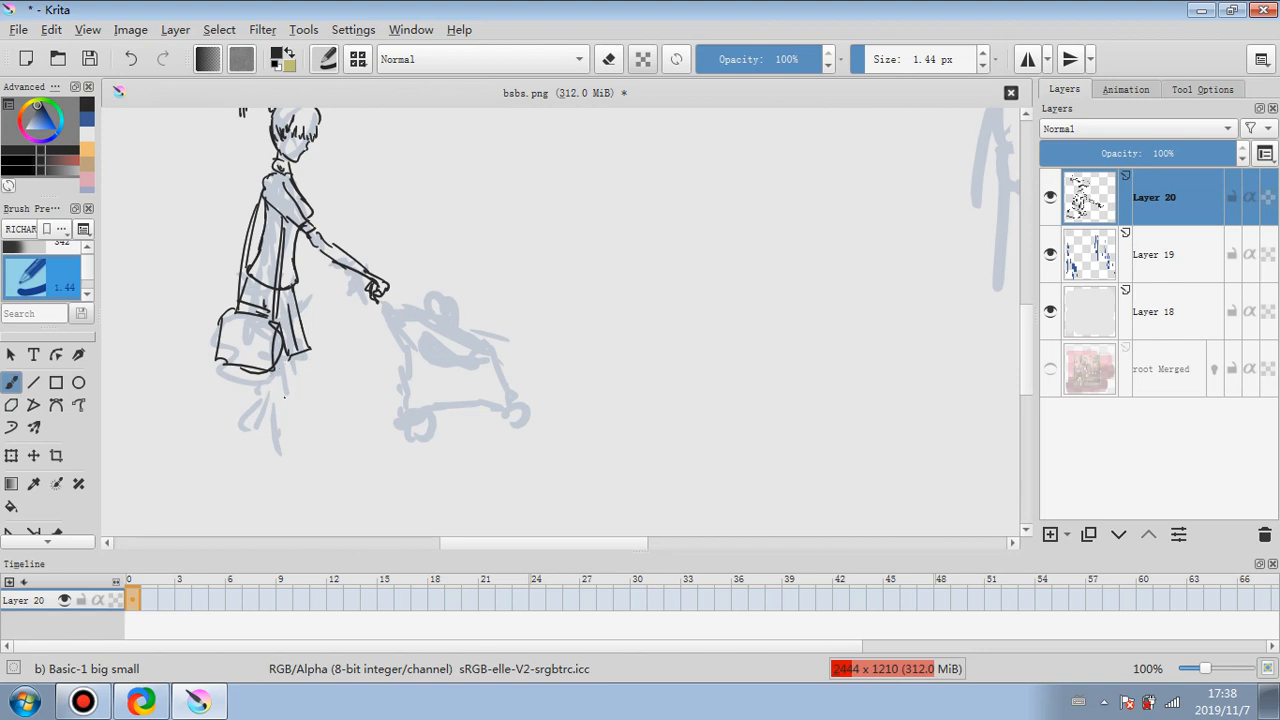
pyautogui.moveTo(264, 378); pyautogui.dragTo(277, 425)
pyautogui.moveTo(293, 360)
pyautogui.mouseDown()
pyautogui.moveTo(279, 451)
pyautogui.moveTo(310, 447)
pyautogui.moveTo(292, 450)
pyautogui.mouseUp()
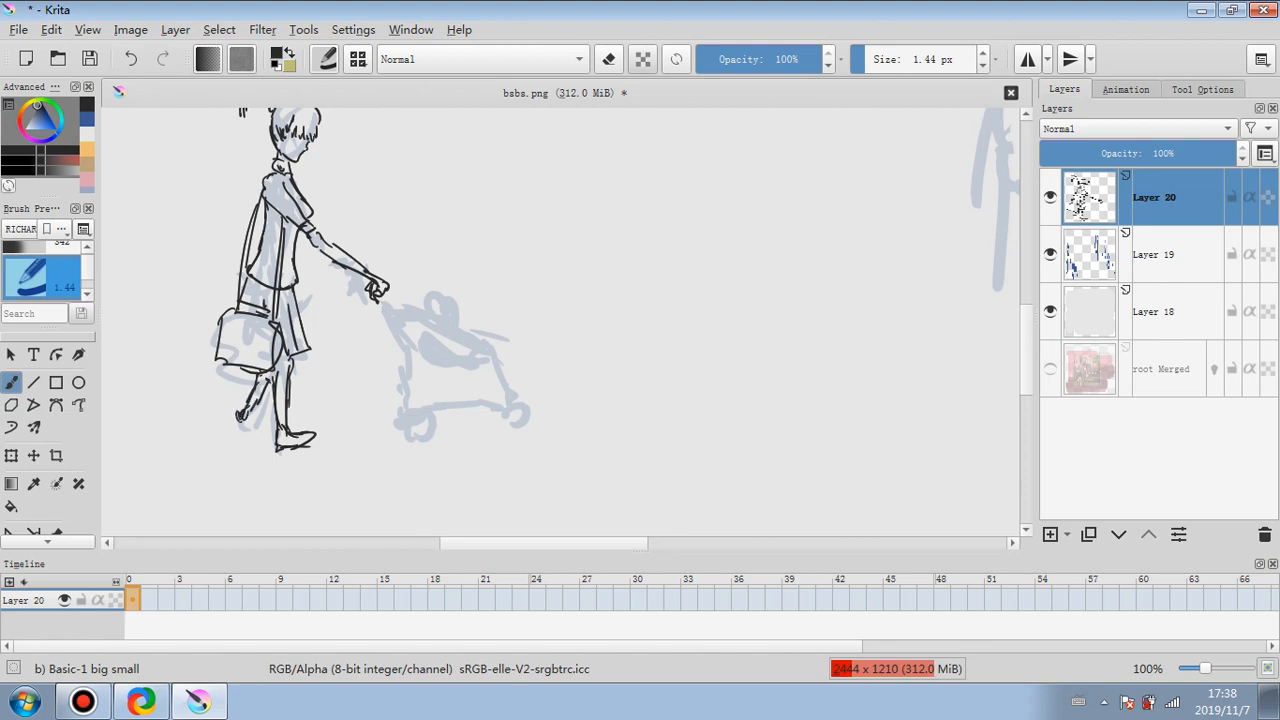
pyautogui.moveTo(256, 420); pyautogui.dragTo(248, 446)
pyautogui.click(608, 60)
pyautogui.moveTo(258, 396)
pyautogui.mouseDown()
pyautogui.moveTo(248, 408)
pyautogui.moveTo(262, 392)
pyautogui.moveTo(252, 384)
pyautogui.moveTo(252, 410)
pyautogui.mouseUp()
pyautogui.click(608, 60)
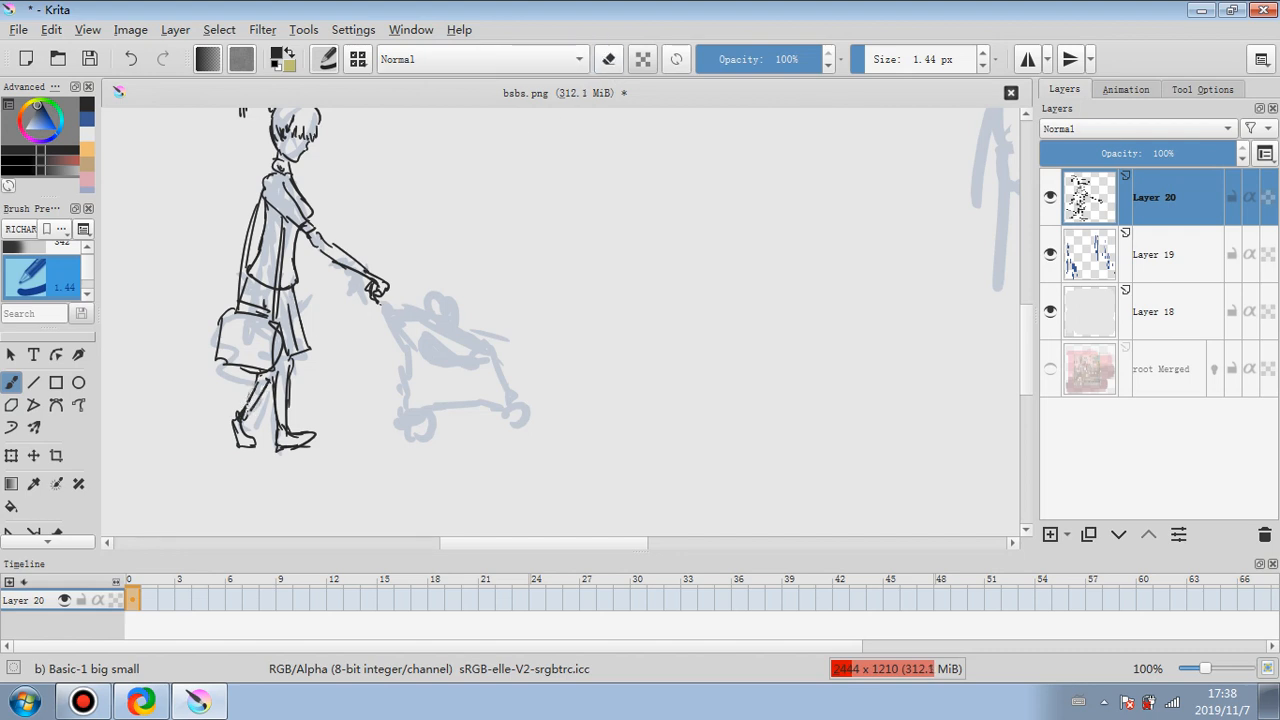
# - Ink the stroller's handle, frame, basket and wheels over the blue sketch, and draw a child wearing a cap in its seat
pyautogui.moveTo(370, 305)
pyautogui.mouseDown()
pyautogui.moveTo(420, 293)
pyautogui.moveTo(422, 315)
pyautogui.moveTo(407, 309)
pyautogui.moveTo(450, 331)
pyautogui.moveTo(417, 321)
pyautogui.moveTo(504, 360)
pyautogui.mouseUp()
pyautogui.moveTo(412, 322)
pyautogui.mouseDown()
pyautogui.moveTo(436, 340)
pyautogui.moveTo(420, 346)
pyautogui.moveTo(464, 358)
pyautogui.moveTo(406, 390)
pyautogui.moveTo(440, 414)
pyautogui.mouseUp()
pyautogui.moveTo(426, 412)
pyautogui.mouseDown()
pyautogui.moveTo(424, 440)
pyautogui.moveTo(420, 426)
pyautogui.mouseUp()
pyautogui.moveTo(408, 384)
pyautogui.mouseDown()
pyautogui.moveTo(436, 402)
pyautogui.moveTo(438, 376)
pyautogui.mouseUp()
pyautogui.moveTo(400, 370)
pyautogui.mouseDown()
pyautogui.moveTo(438, 362)
pyautogui.moveTo(424, 392)
pyautogui.mouseUp()
pyautogui.moveTo(436, 376)
pyautogui.mouseDown()
pyautogui.moveTo(434, 404)
pyautogui.moveTo(498, 398)
pyautogui.mouseUp()
pyautogui.moveTo(442, 394)
pyautogui.mouseDown()
pyautogui.moveTo(518, 394)
pyautogui.moveTo(526, 378)
pyautogui.moveTo(510, 428)
pyautogui.mouseUp()
pyautogui.moveTo(490, 382); pyautogui.dragTo(510, 374)
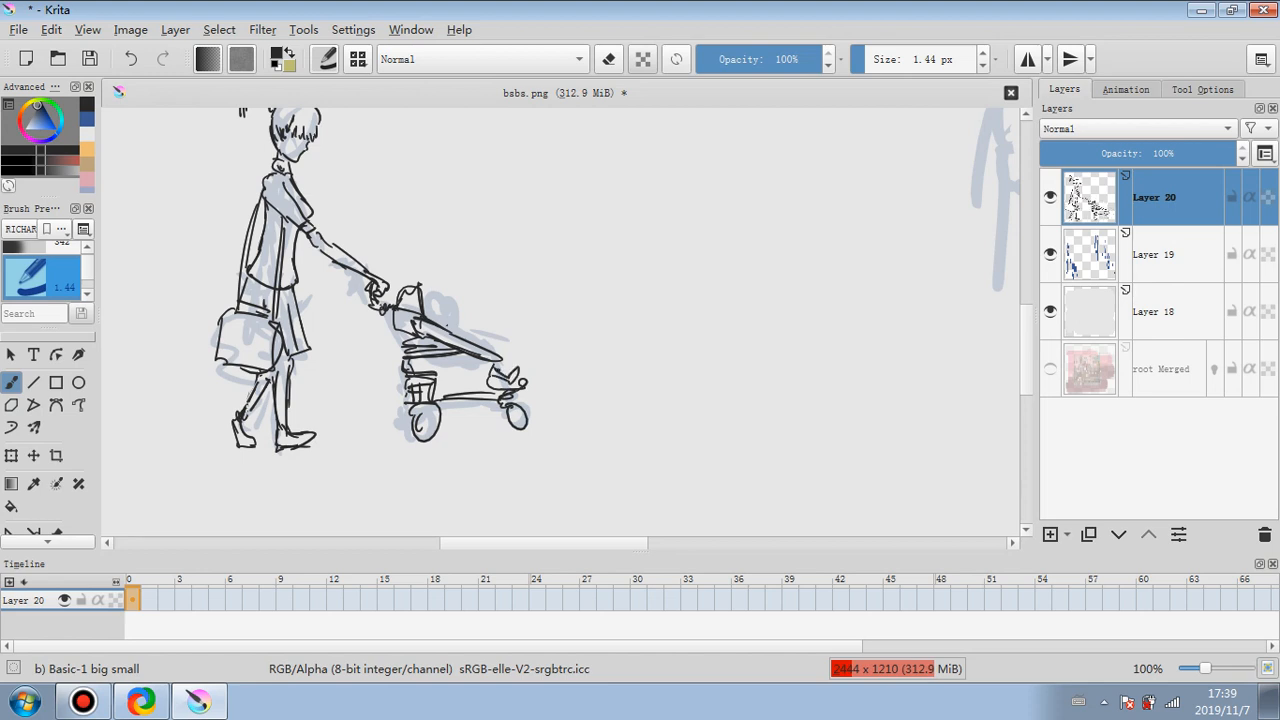
pyautogui.moveTo(434, 288)
pyautogui.mouseDown()
pyautogui.moveTo(458, 335)
pyautogui.moveTo(469, 297)
pyautogui.mouseUp()
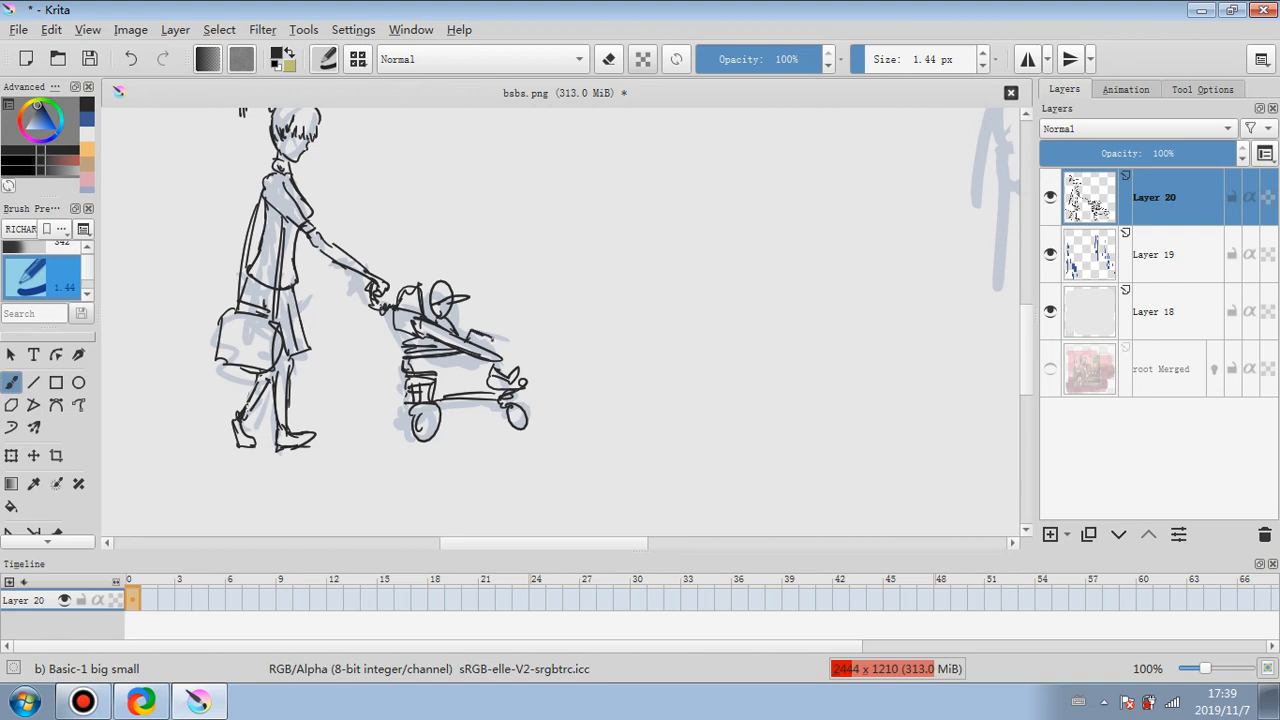
pyautogui.moveTo(500, 422)
pyautogui.mouseDown()
pyautogui.moveTo(524, 416)
pyautogui.moveTo(500, 432)
pyautogui.mouseUp()
# - Lower Layer 18's opacity to 68%, show the root Merged layer and make Layer 20 active for inking
pyautogui.moveTo(595, 545); pyautogui.dragTo(715, 546)
pyautogui.moveTo(1030, 380); pyautogui.dragTo(1023, 343)
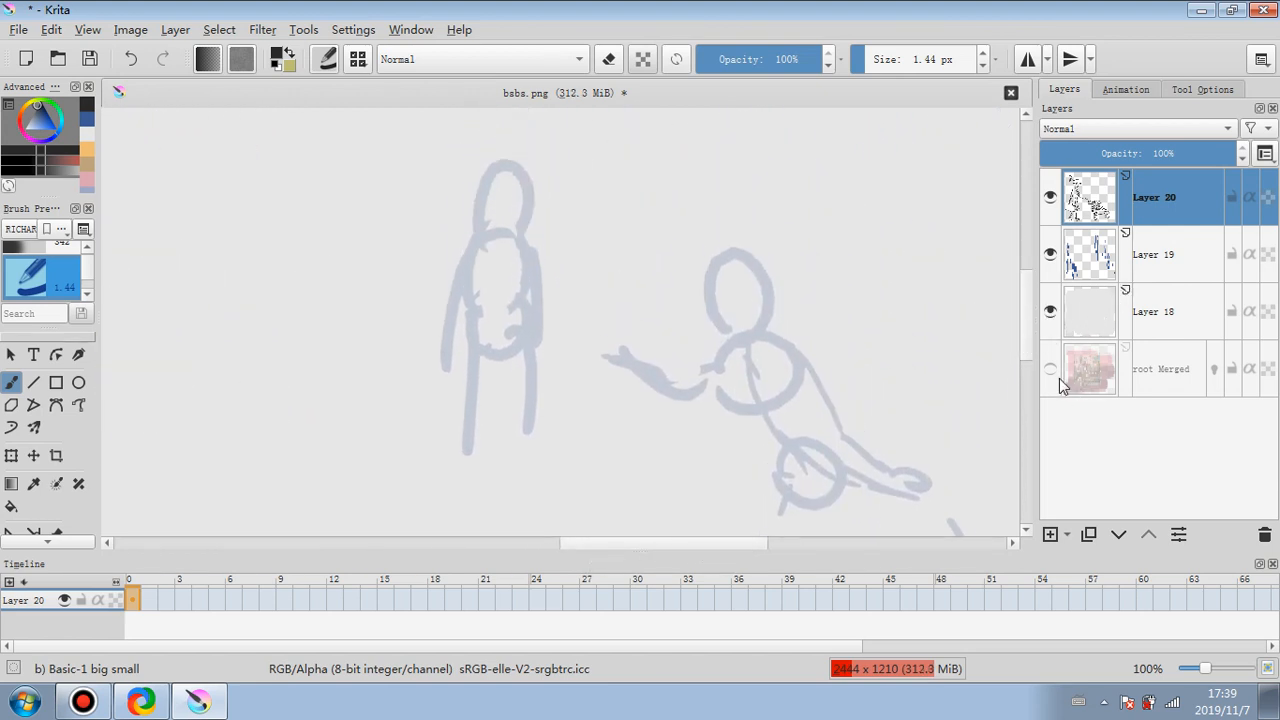
pyautogui.click(1104, 310)
pyautogui.click(1173, 152)
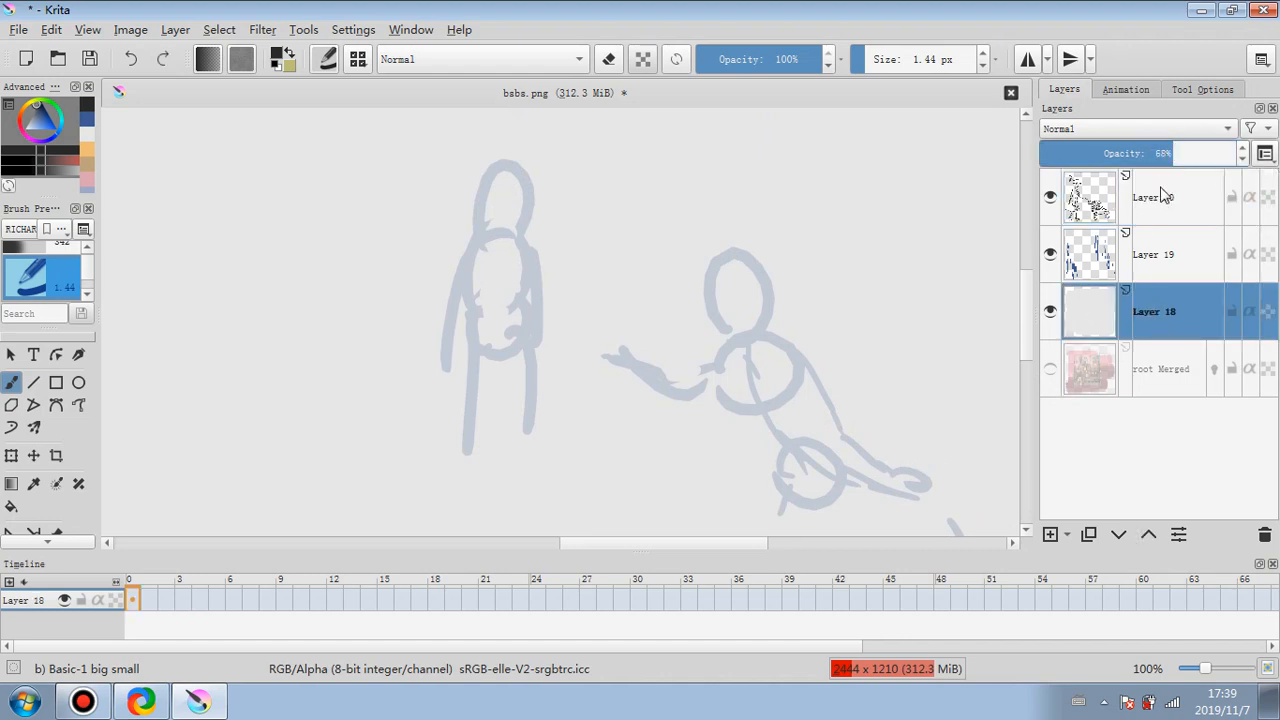
pyautogui.click(1160, 370)
pyautogui.click(1050, 369)
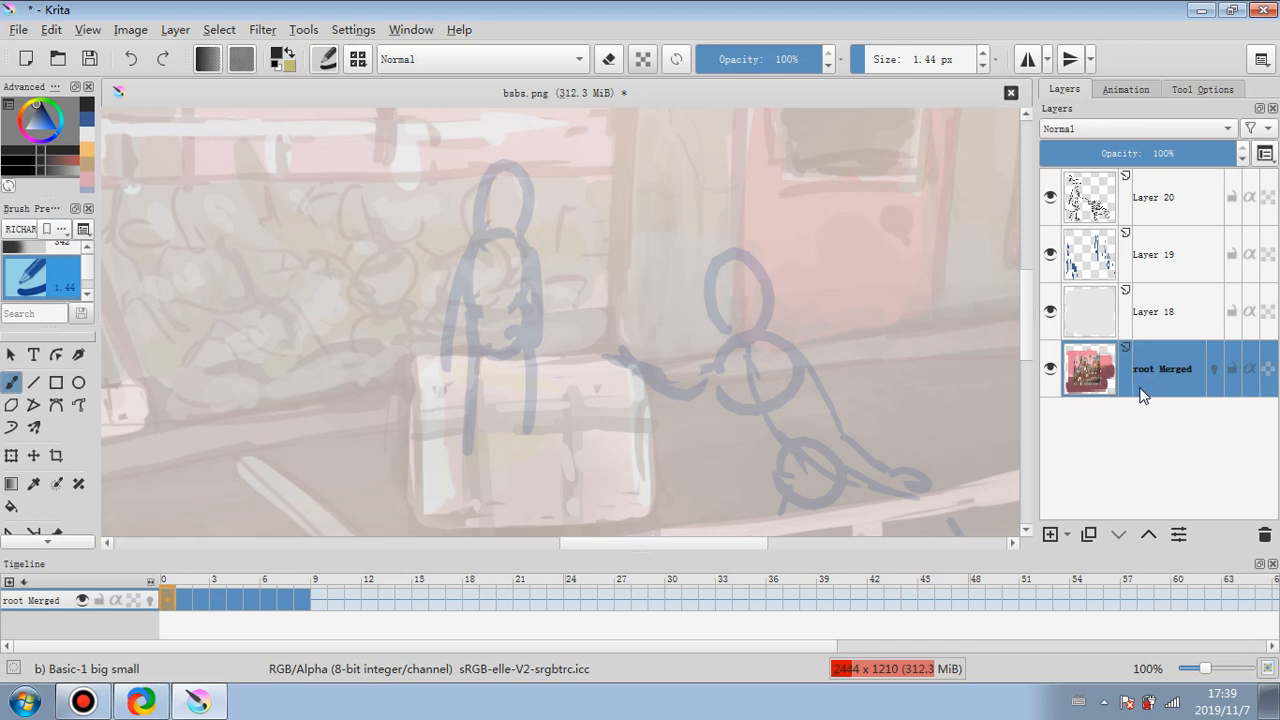
pyautogui.click(1180, 208)
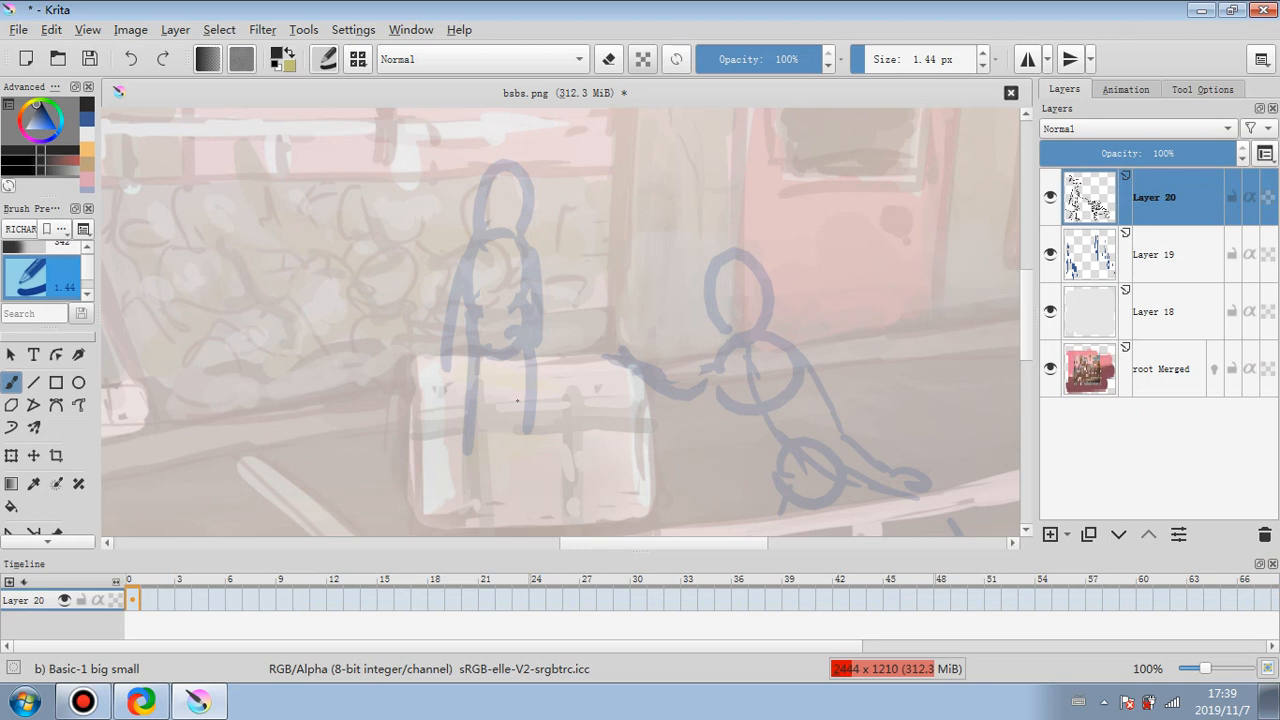
# - Ink the jacket of the figure by the white box, with its hem band, both sleeves and one hand
pyautogui.moveTo(469, 331)
pyautogui.mouseDown()
pyautogui.moveTo(472, 355)
pyautogui.moveTo(522, 359)
pyautogui.moveTo(541, 357)
pyautogui.moveTo(541, 331)
pyautogui.mouseUp()
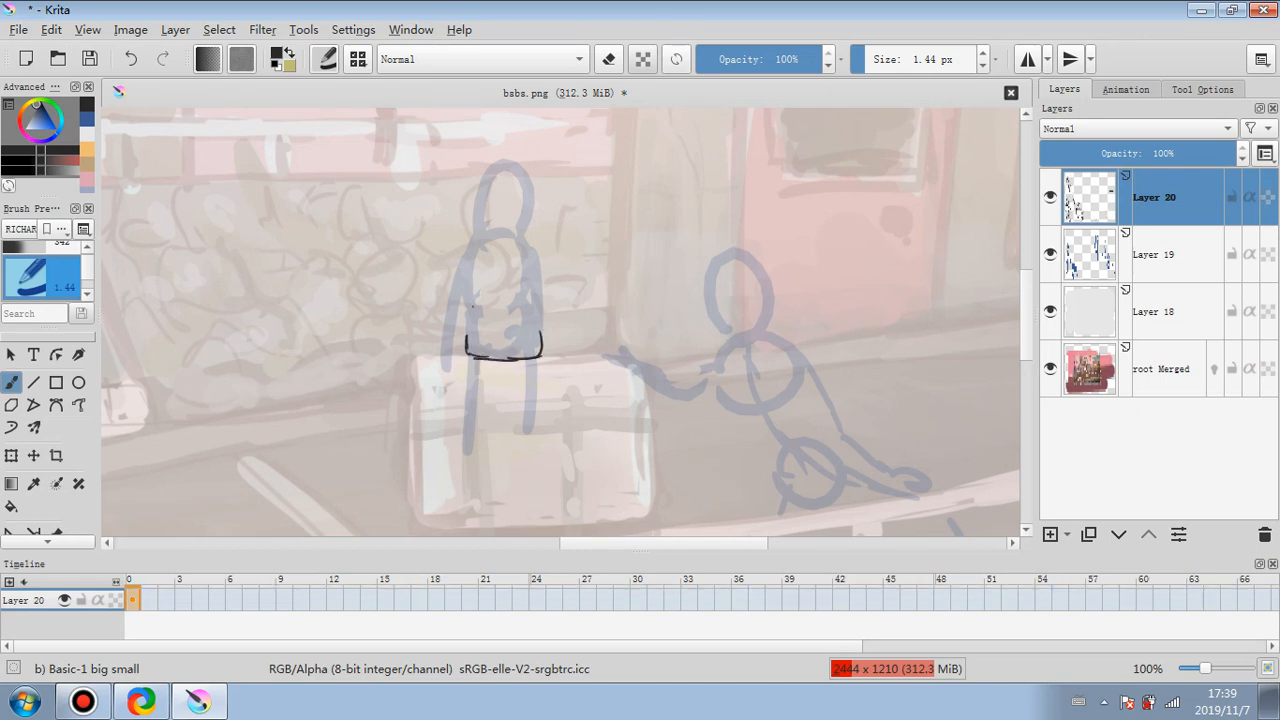
pyautogui.moveTo(472, 246)
pyautogui.mouseDown()
pyautogui.moveTo(449, 312)
pyautogui.moveTo(461, 321)
pyautogui.mouseUp()
pyautogui.moveTo(441, 344)
pyautogui.mouseDown()
pyautogui.moveTo(456, 352)
pyautogui.moveTo(459, 322)
pyautogui.mouseUp()
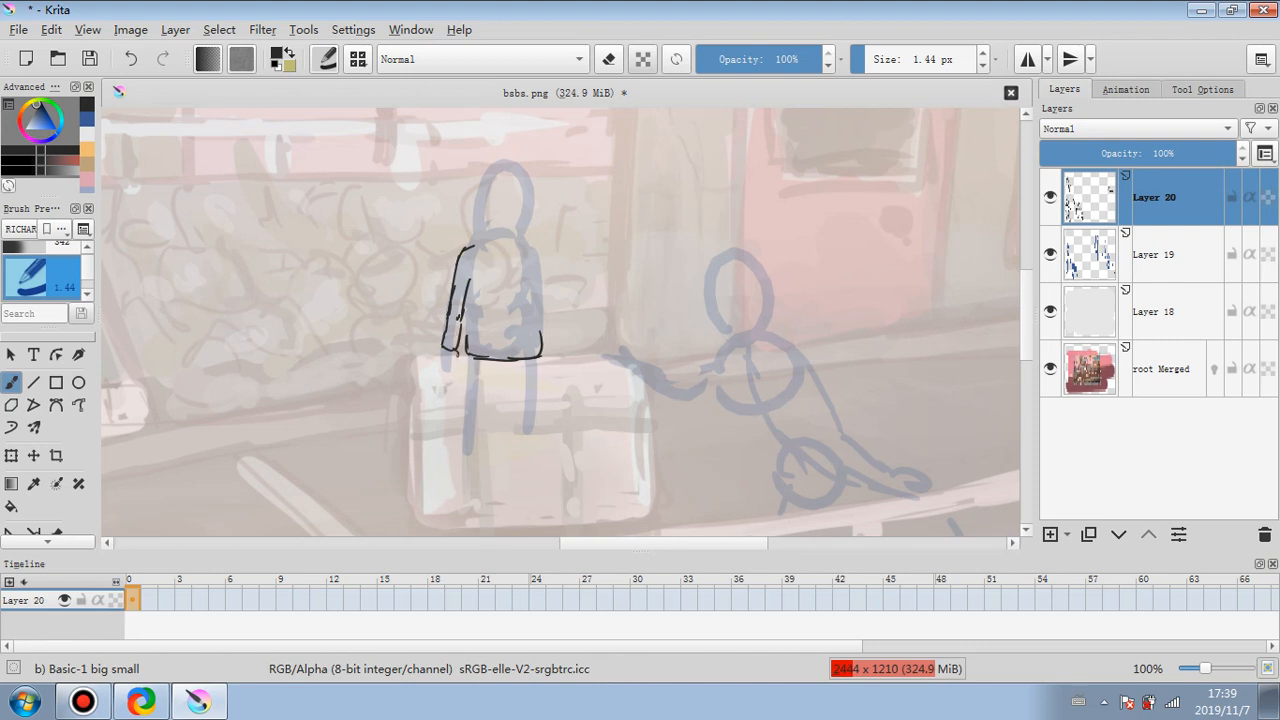
pyautogui.moveTo(530, 244); pyautogui.dragTo(546, 268)
pyautogui.moveTo(463, 328)
pyautogui.mouseDown()
pyautogui.moveTo(514, 340)
pyautogui.moveTo(541, 330)
pyautogui.mouseUp()
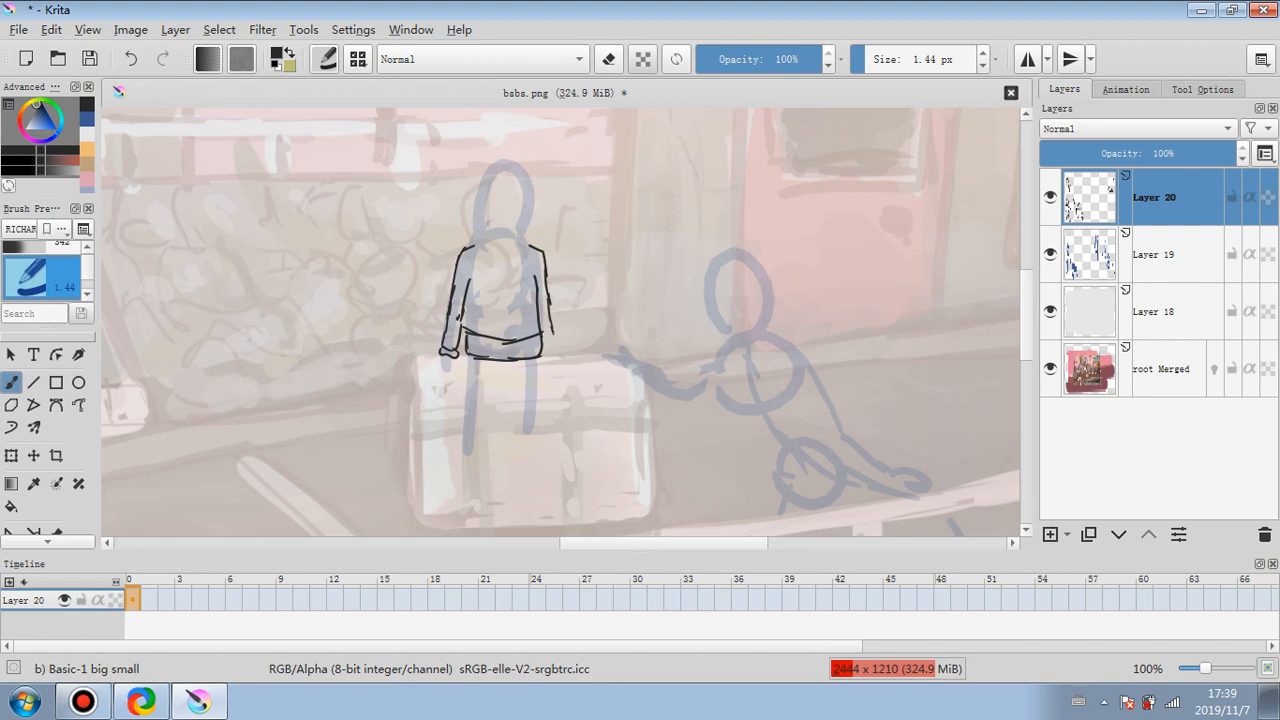
# - Draw the jacketed figure's second hand, collar and spiky hair, and add a round emblem on the jacket's back
pyautogui.moveTo(538, 352); pyautogui.dragTo(553, 359)
pyautogui.moveTo(476, 242)
pyautogui.mouseDown()
pyautogui.moveTo(518, 234)
pyautogui.moveTo(521, 250)
pyautogui.mouseUp()
pyautogui.moveTo(484, 240)
pyautogui.mouseDown()
pyautogui.moveTo(478, 201)
pyautogui.moveTo(481, 222)
pyautogui.moveTo(500, 220)
pyautogui.moveTo(471, 200)
pyautogui.moveTo(472, 167)
pyautogui.moveTo(497, 162)
pyautogui.moveTo(521, 178)
pyautogui.moveTo(525, 218)
pyautogui.mouseUp()
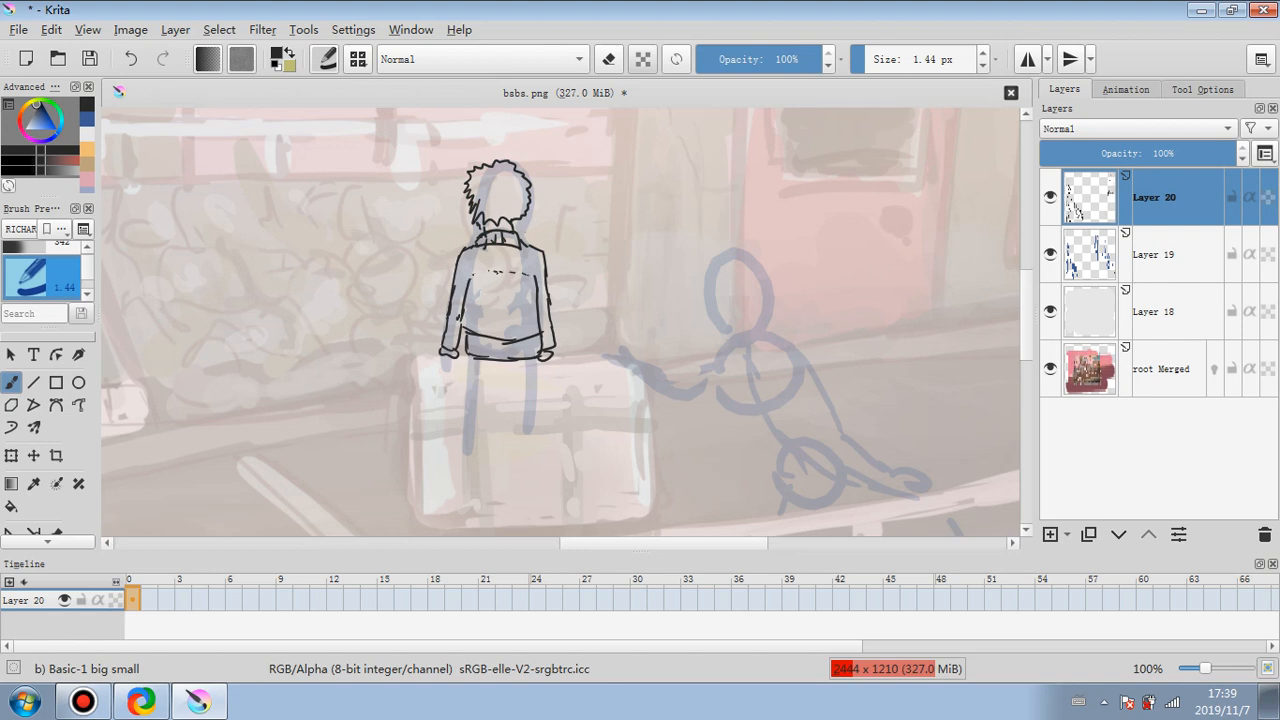
pyautogui.moveTo(490, 264)
pyautogui.mouseDown()
pyautogui.moveTo(506, 311)
pyautogui.moveTo(488, 266)
pyautogui.mouseUp()
pyautogui.moveTo(634, 549); pyautogui.dragTo(697, 549)
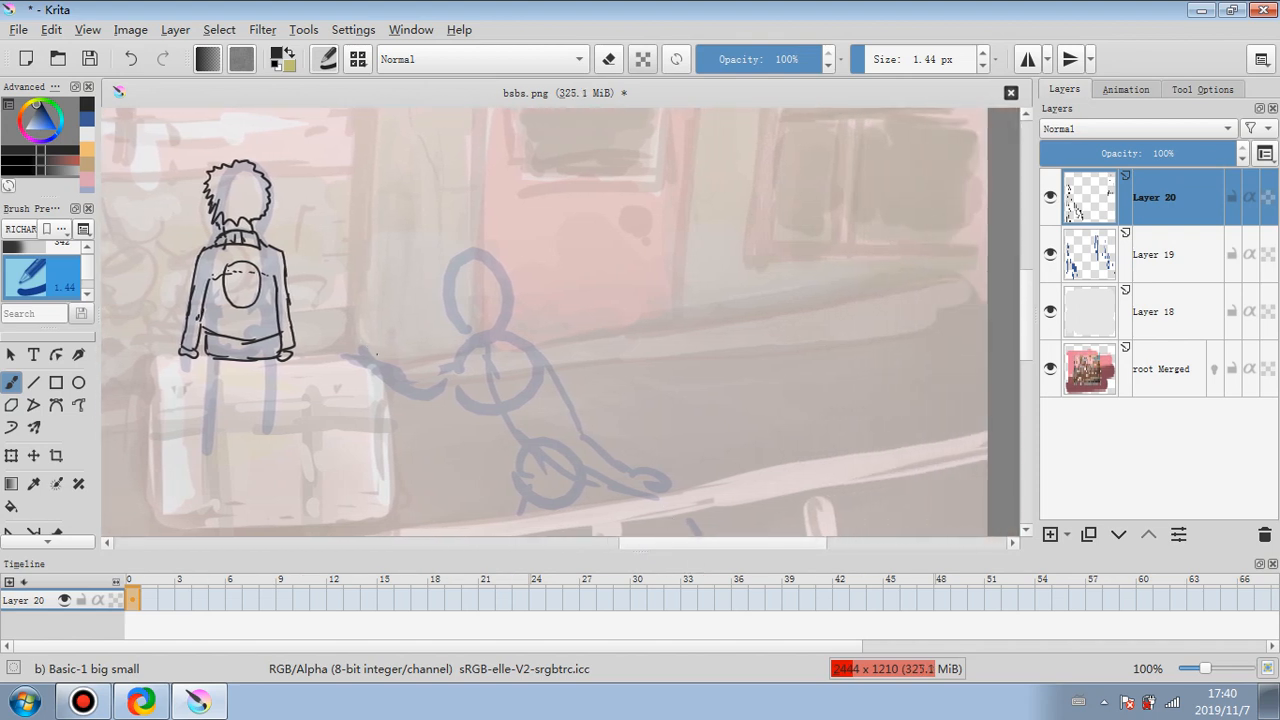
# - Ink the leaning figure's outstretched arm and hand, and the rounded hood below its neck
pyautogui.moveTo(441, 358)
pyautogui.mouseDown()
pyautogui.moveTo(365, 363)
pyautogui.moveTo(404, 388)
pyautogui.moveTo(452, 372)
pyautogui.mouseUp()
pyautogui.moveTo(371, 356); pyautogui.dragTo(349, 350)
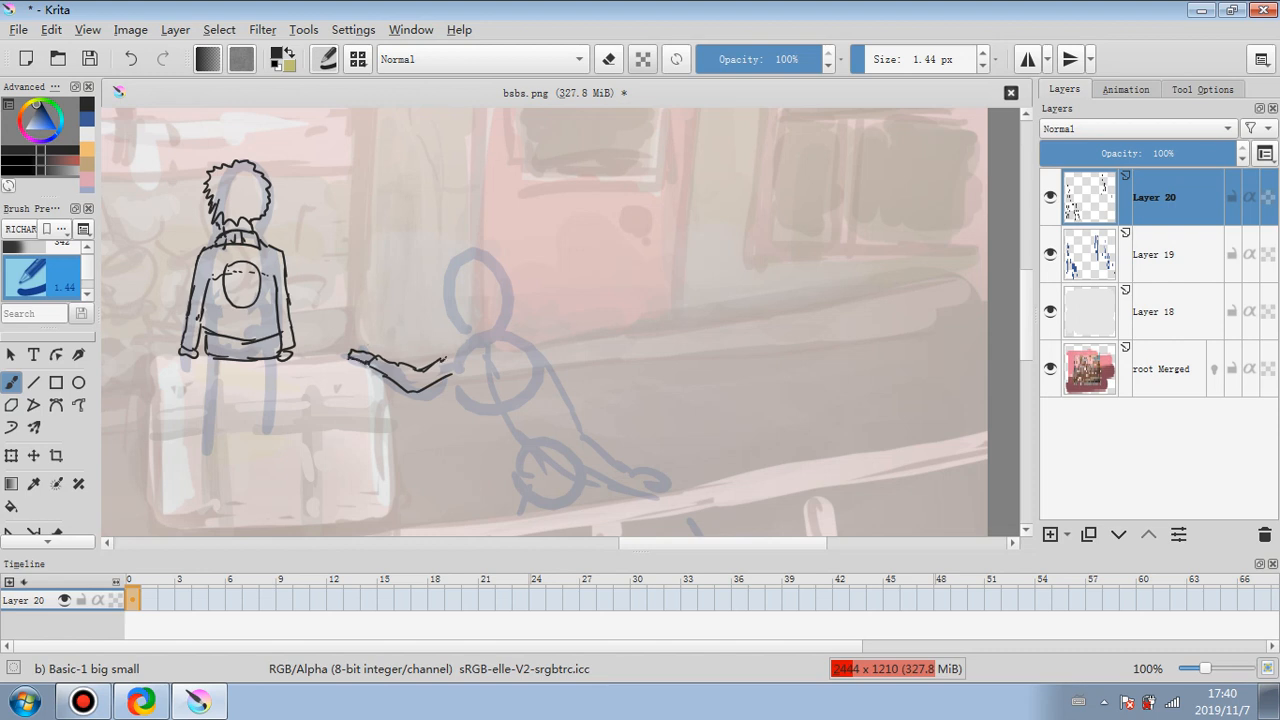
pyautogui.moveTo(452, 350)
pyautogui.mouseDown()
pyautogui.moveTo(453, 380)
pyautogui.moveTo(498, 330)
pyautogui.moveTo(488, 396)
pyautogui.mouseUp()
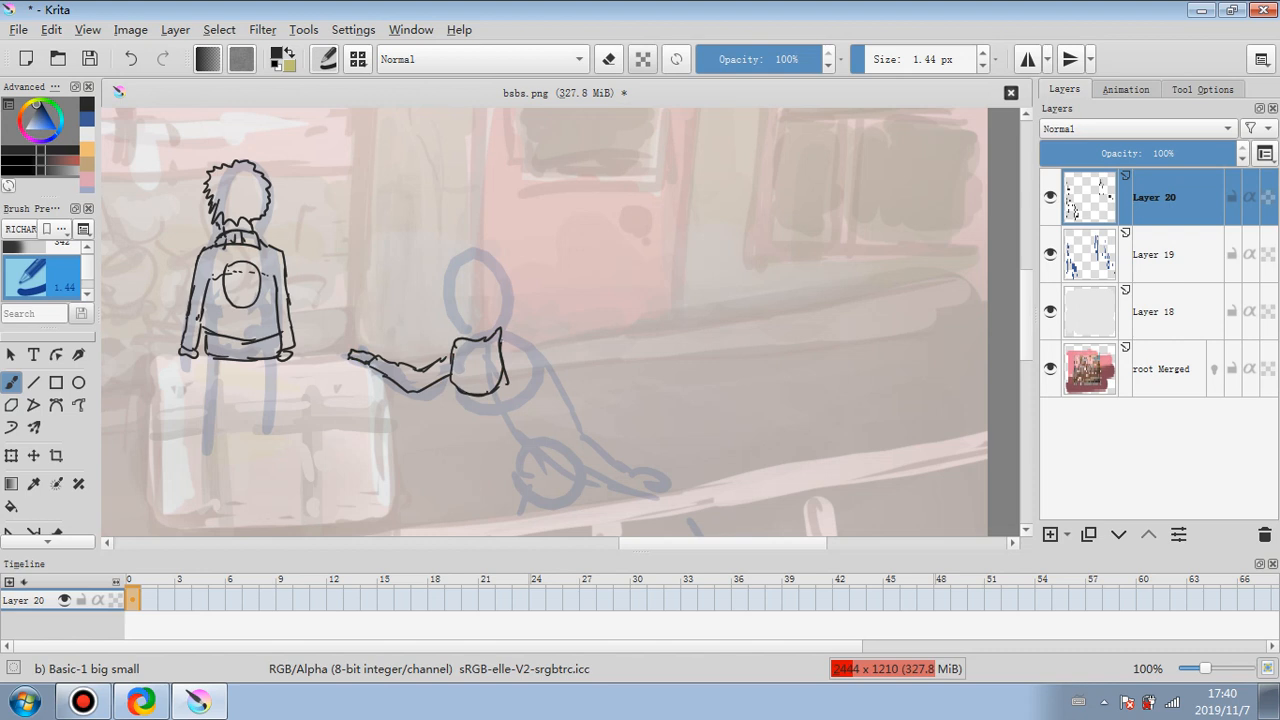
# - Ink the leaning figure's shoulder, trailing arm and hand, undoing and redrawing the first sleeve lines
pyautogui.moveTo(526, 351)
pyautogui.mouseDown()
pyautogui.moveTo(503, 336)
pyautogui.moveTo(558, 387)
pyautogui.moveTo(574, 372)
pyautogui.moveTo(584, 408)
pyautogui.mouseUp()
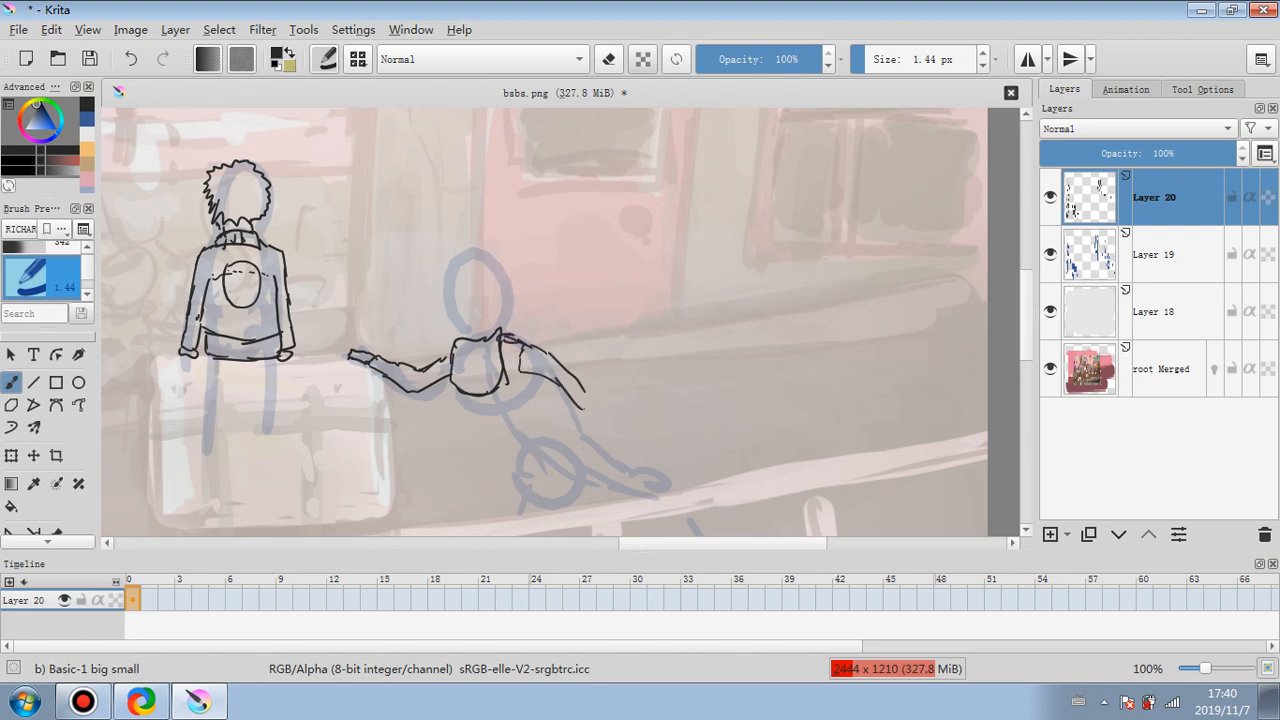
pyautogui.click(131, 60)
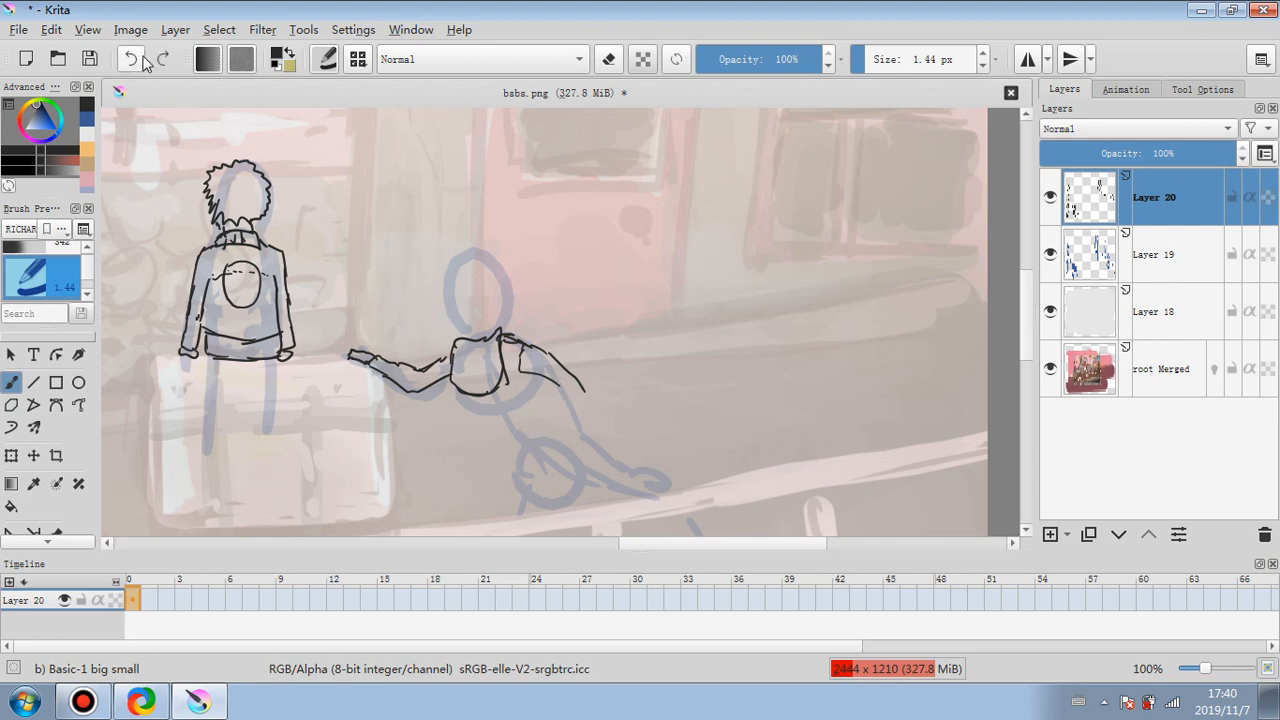
pyautogui.click(131, 60)
pyautogui.click(131, 60)
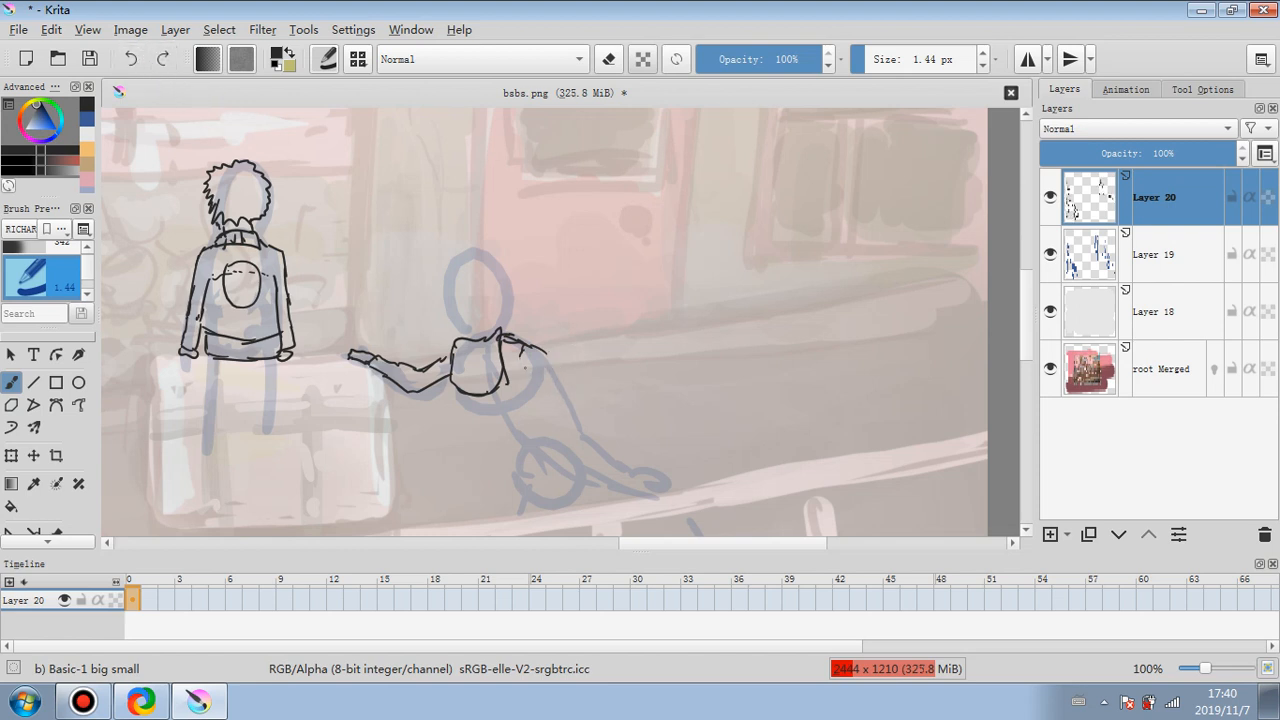
pyautogui.moveTo(520, 357); pyautogui.dragTo(562, 420)
pyautogui.moveTo(546, 351)
pyautogui.mouseDown()
pyautogui.moveTo(616, 448)
pyautogui.moveTo(572, 441)
pyautogui.mouseUp()
pyautogui.moveTo(571, 440)
pyautogui.mouseDown()
pyautogui.moveTo(618, 468)
pyautogui.moveTo(498, 385)
pyautogui.moveTo(635, 460)
pyautogui.mouseUp()
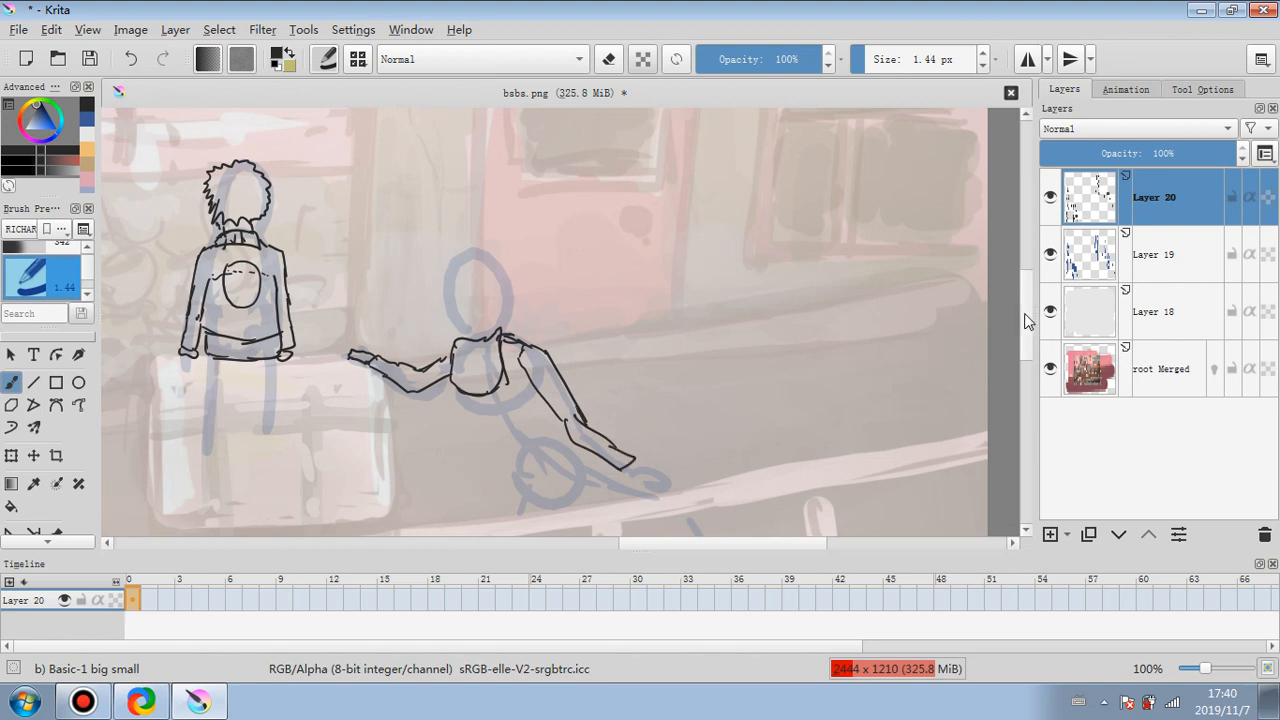
pyautogui.scroll(-2, 1026, 318)
pyautogui.moveTo(424, 295); pyautogui.dragTo(451, 276)
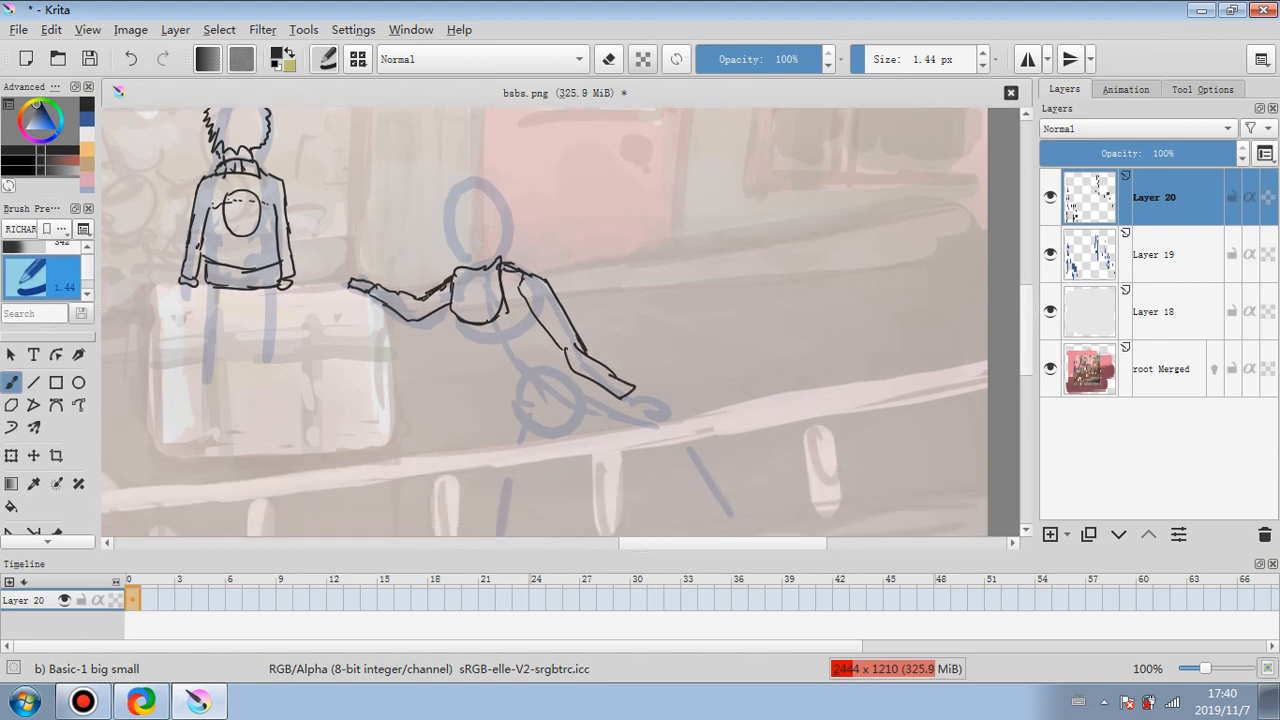
pyautogui.moveTo(621, 392); pyautogui.dragTo(638, 408)
# - Ink the leaning figure's torso with its curved hem, the garment below the waist, and both legs with shoes
pyautogui.moveTo(483, 328)
pyautogui.mouseDown()
pyautogui.moveTo(498, 380)
pyautogui.moveTo(516, 390)
pyautogui.moveTo(578, 368)
pyautogui.mouseUp()
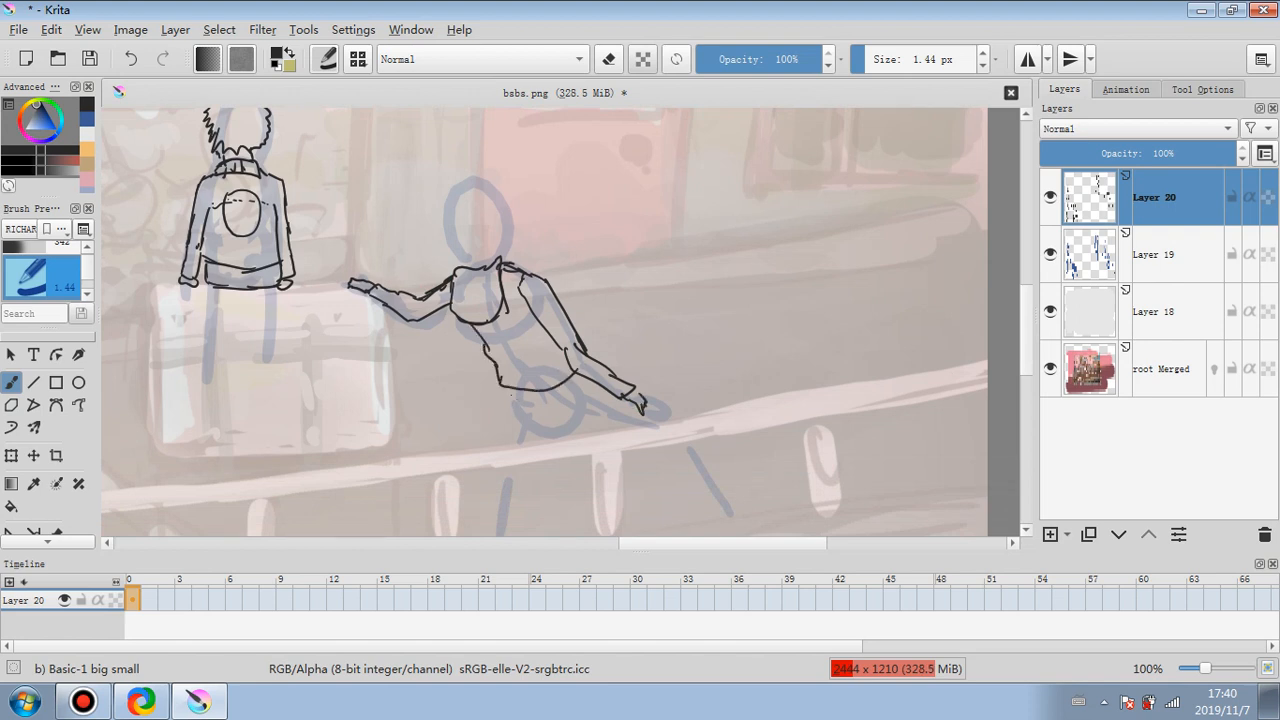
pyautogui.moveTo(511, 395)
pyautogui.mouseDown()
pyautogui.moveTo(521, 429)
pyautogui.moveTo(578, 432)
pyautogui.mouseUp()
pyautogui.moveTo(594, 428)
pyautogui.mouseDown()
pyautogui.moveTo(655, 410)
pyautogui.moveTo(678, 417)
pyautogui.moveTo(670, 454)
pyautogui.moveTo(703, 494)
pyautogui.moveTo(746, 508)
pyautogui.mouseUp()
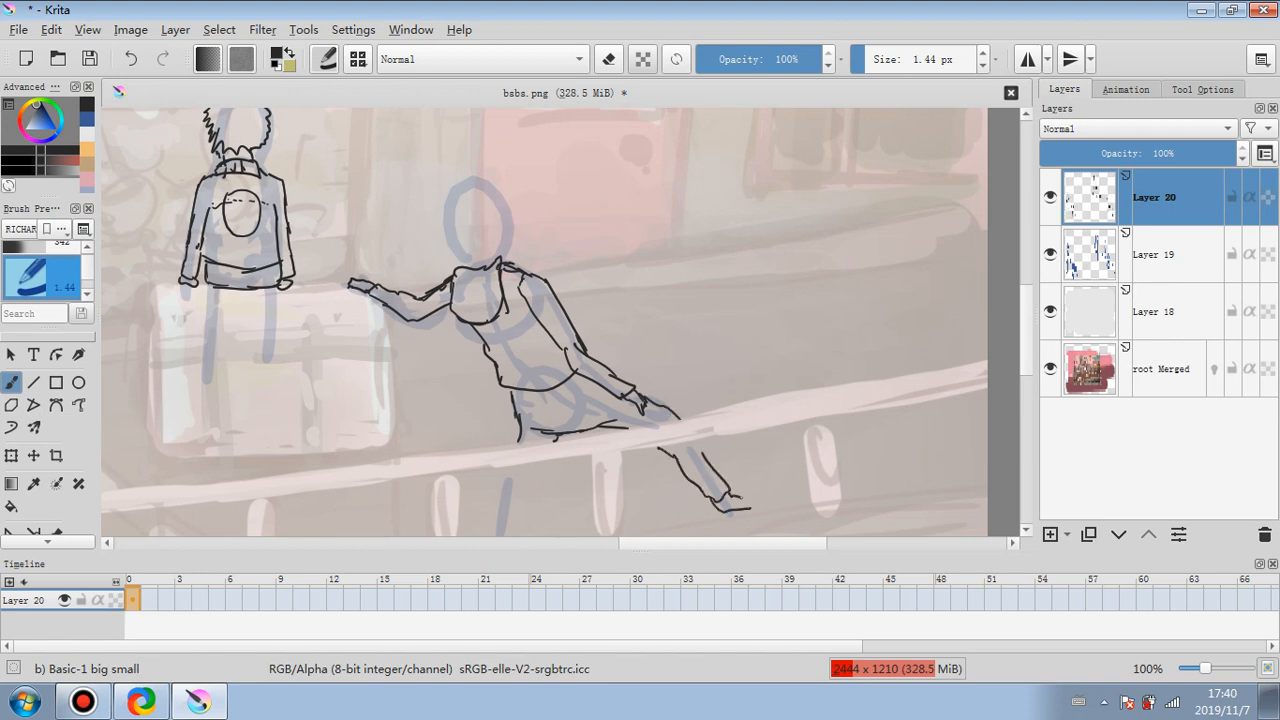
pyautogui.scroll(-2, 869, 422)
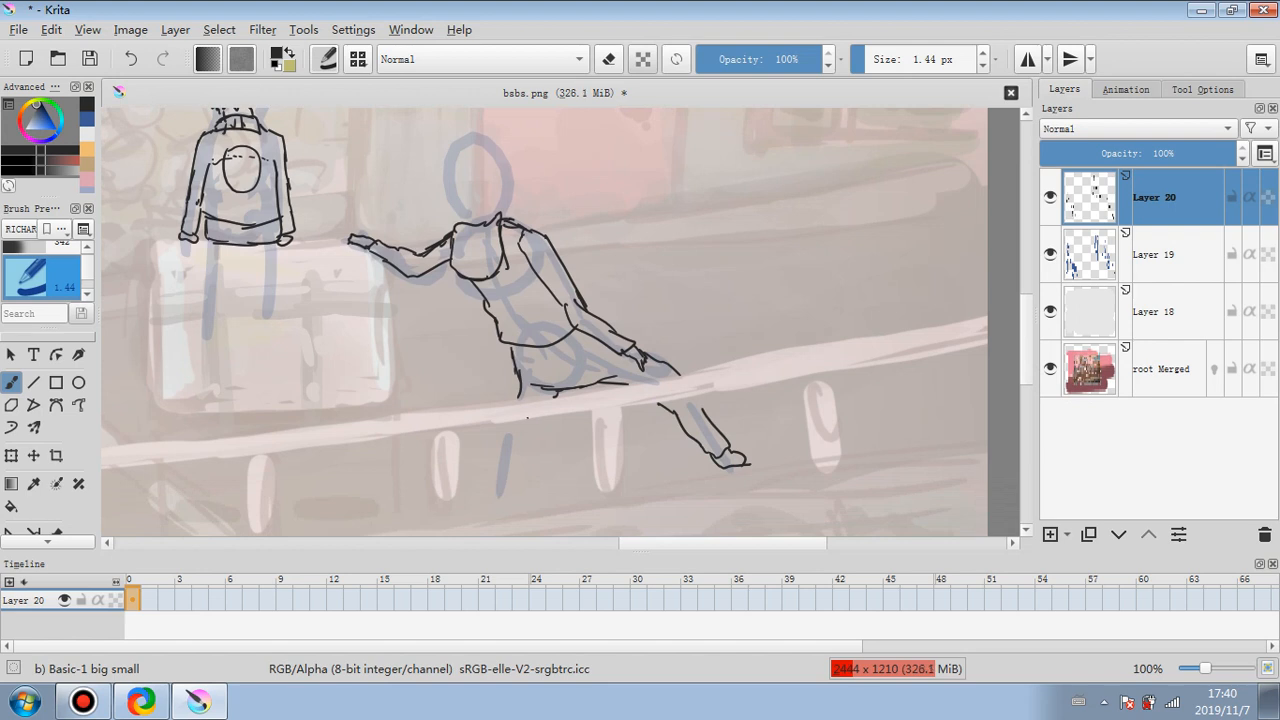
pyautogui.moveTo(537, 425)
pyautogui.mouseDown()
pyautogui.moveTo(521, 460)
pyautogui.moveTo(502, 464)
pyautogui.moveTo(521, 485)
pyautogui.mouseUp()
# - Draw the leaning figure's neck and head with a jagged outline of short hair
pyautogui.scroll(4, 862, 372)
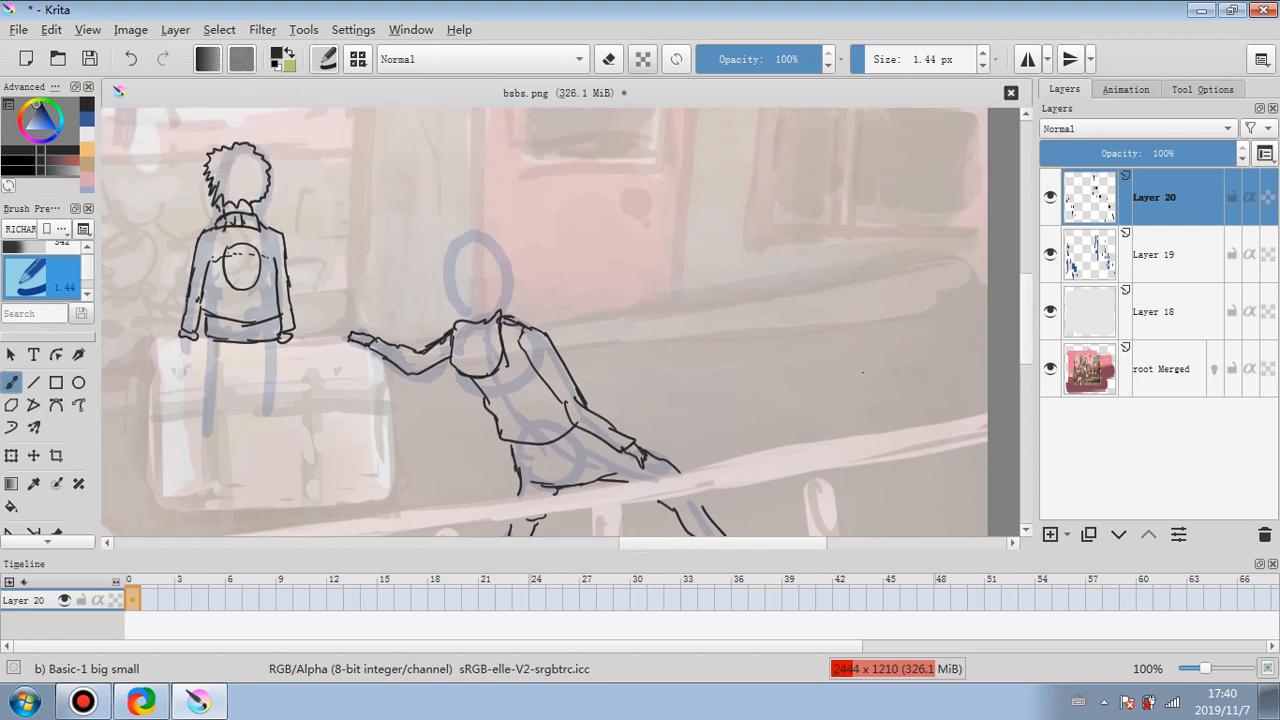
pyautogui.moveTo(466, 307)
pyautogui.mouseDown()
pyautogui.moveTo(483, 318)
pyautogui.moveTo(498, 303)
pyautogui.mouseUp()
pyautogui.moveTo(472, 308)
pyautogui.mouseDown()
pyautogui.moveTo(447, 260)
pyautogui.moveTo(479, 238)
pyautogui.moveTo(502, 248)
pyautogui.moveTo(505, 289)
pyautogui.mouseUp()
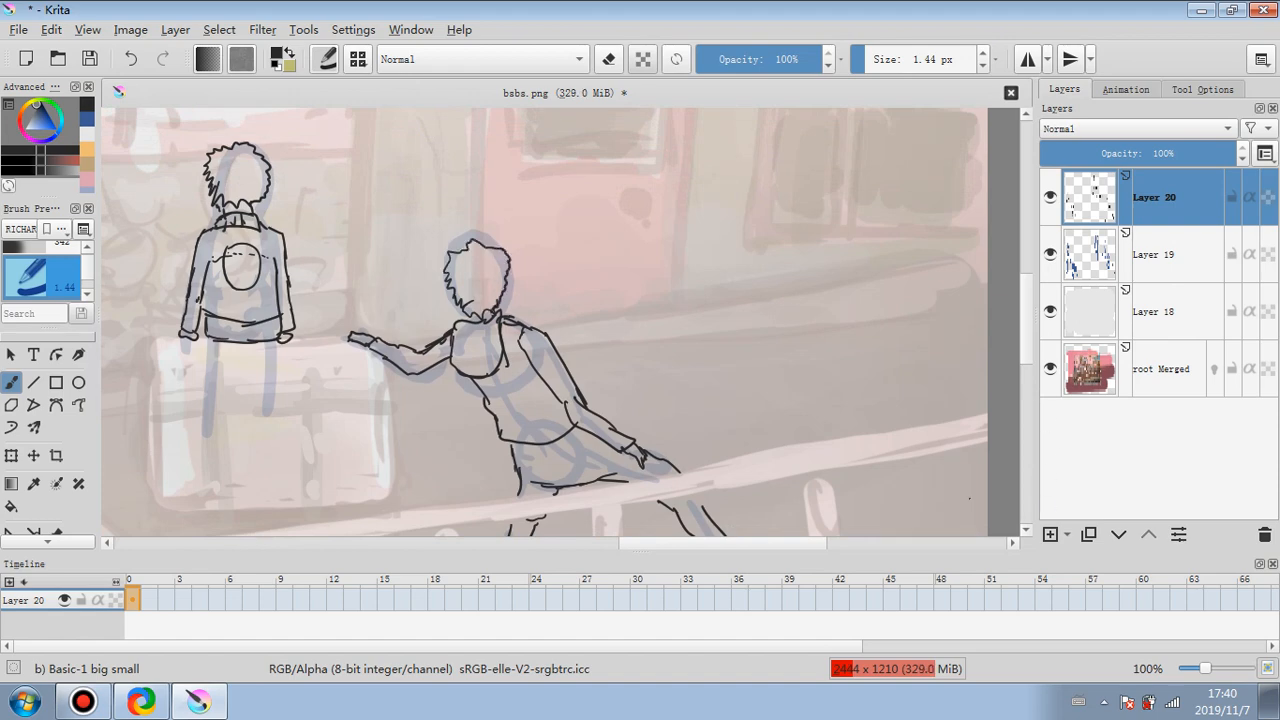
# - Select the inked woman with the stroller and transform them, shifting them slightly and rotating them counter-clockwise to follow the sloping road
pyautogui.scroll(-2, 752, 301)
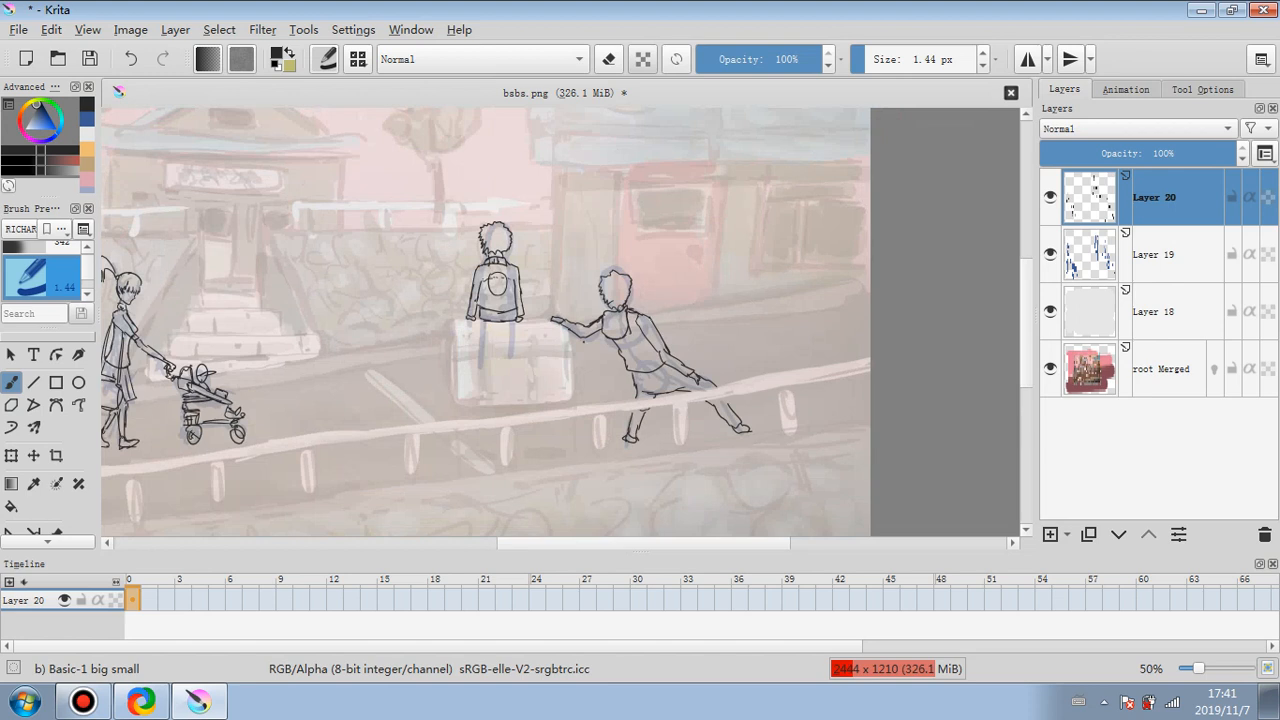
pyautogui.moveTo(360, 346); pyautogui.dragTo(440, 336)
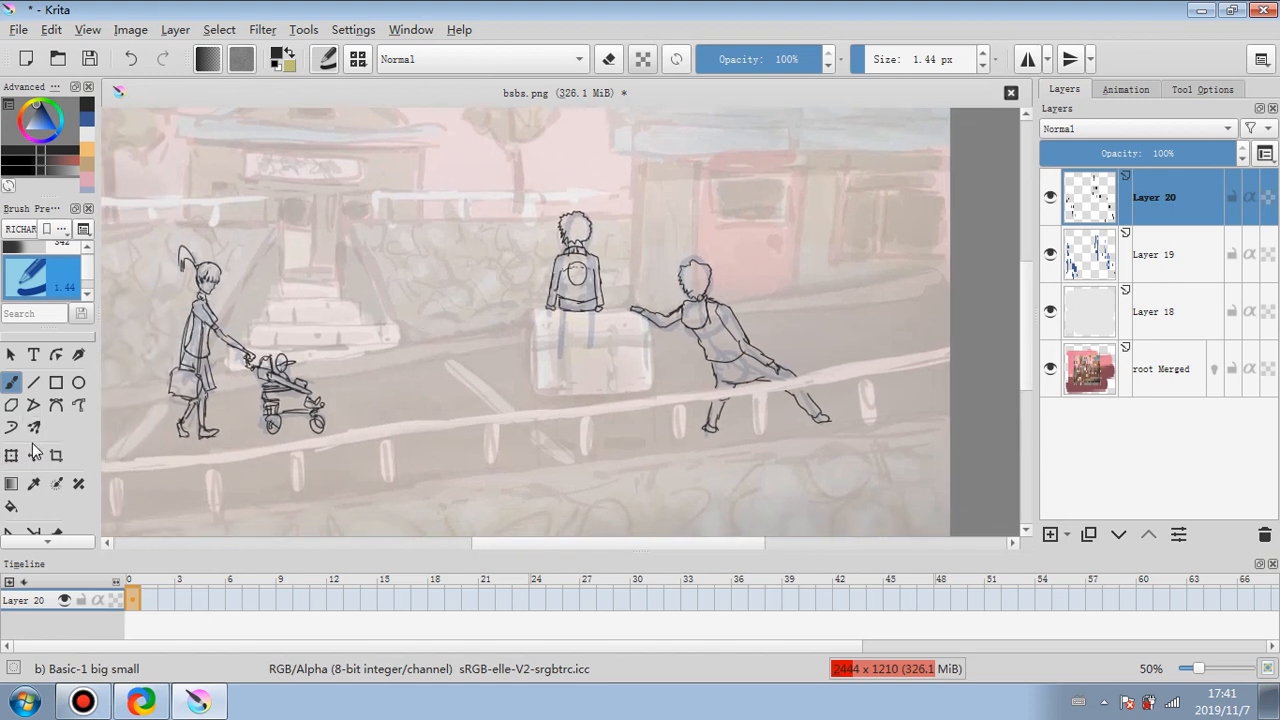
pyautogui.scroll(-2, 89, 452)
pyautogui.click(11, 506)
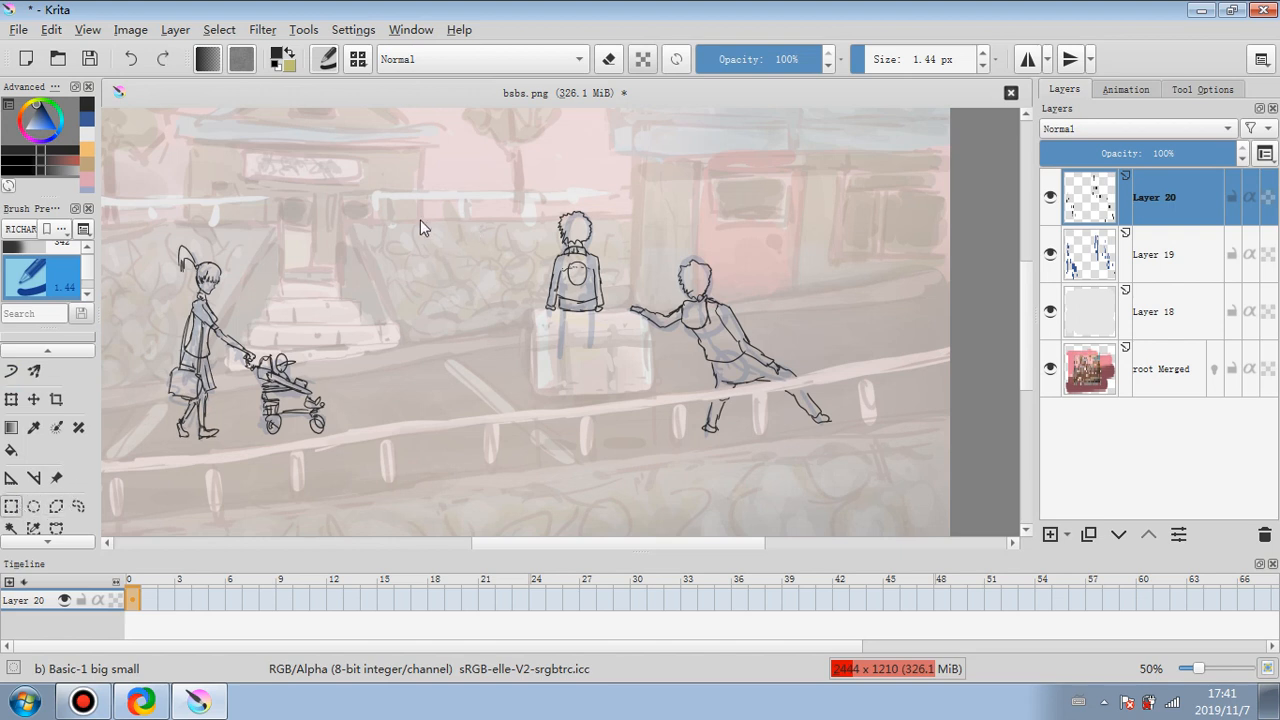
pyautogui.moveTo(392, 216); pyautogui.dragTo(118, 450)
pyautogui.click(12, 400)
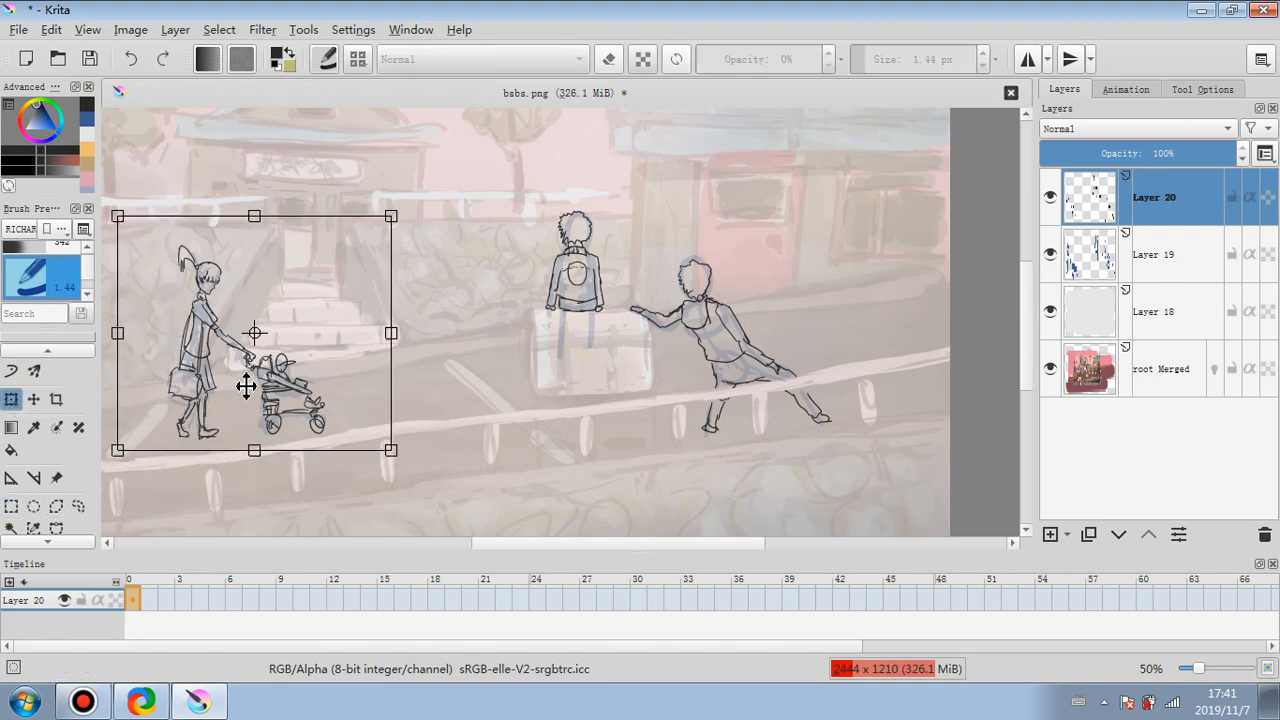
pyautogui.moveTo(246, 387)
pyautogui.mouseDown()
pyautogui.moveTo(275, 380)
pyautogui.moveTo(249, 400)
pyautogui.mouseUp()
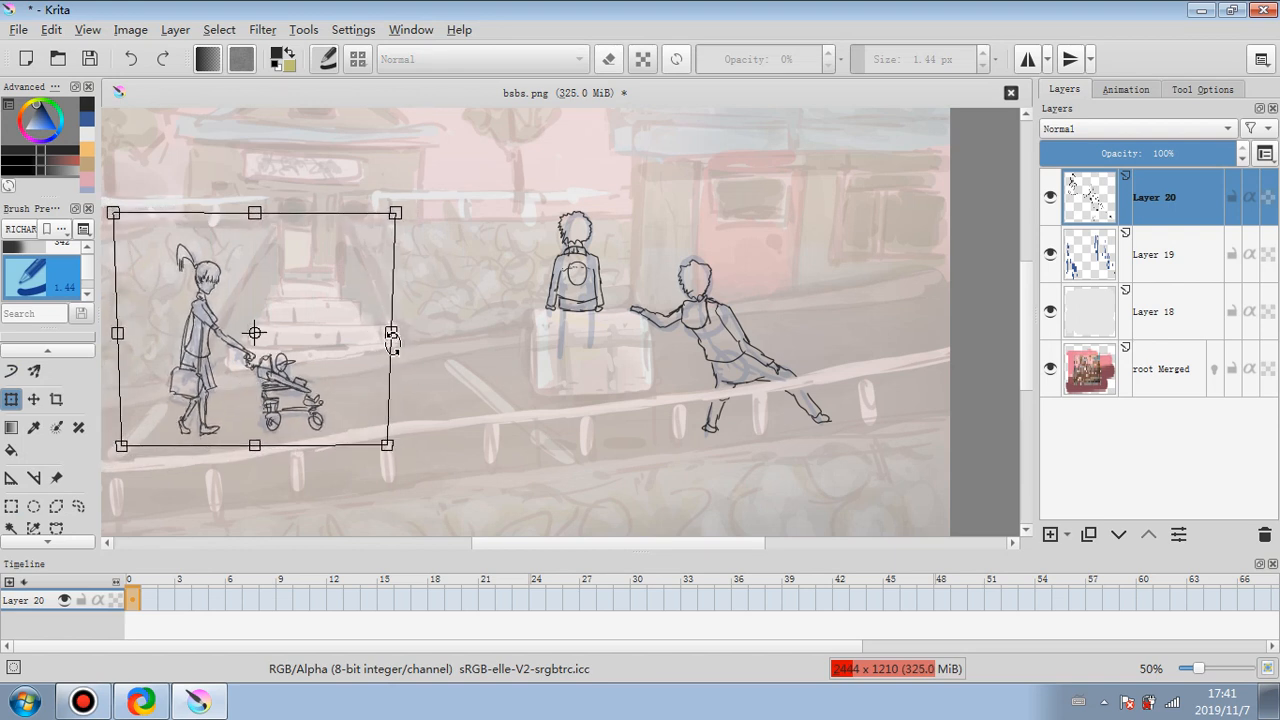
pyautogui.moveTo(391, 333)
pyautogui.mouseDown()
pyautogui.moveTo(428, 335)
pyautogui.moveTo(462, 293)
pyautogui.mouseUp()
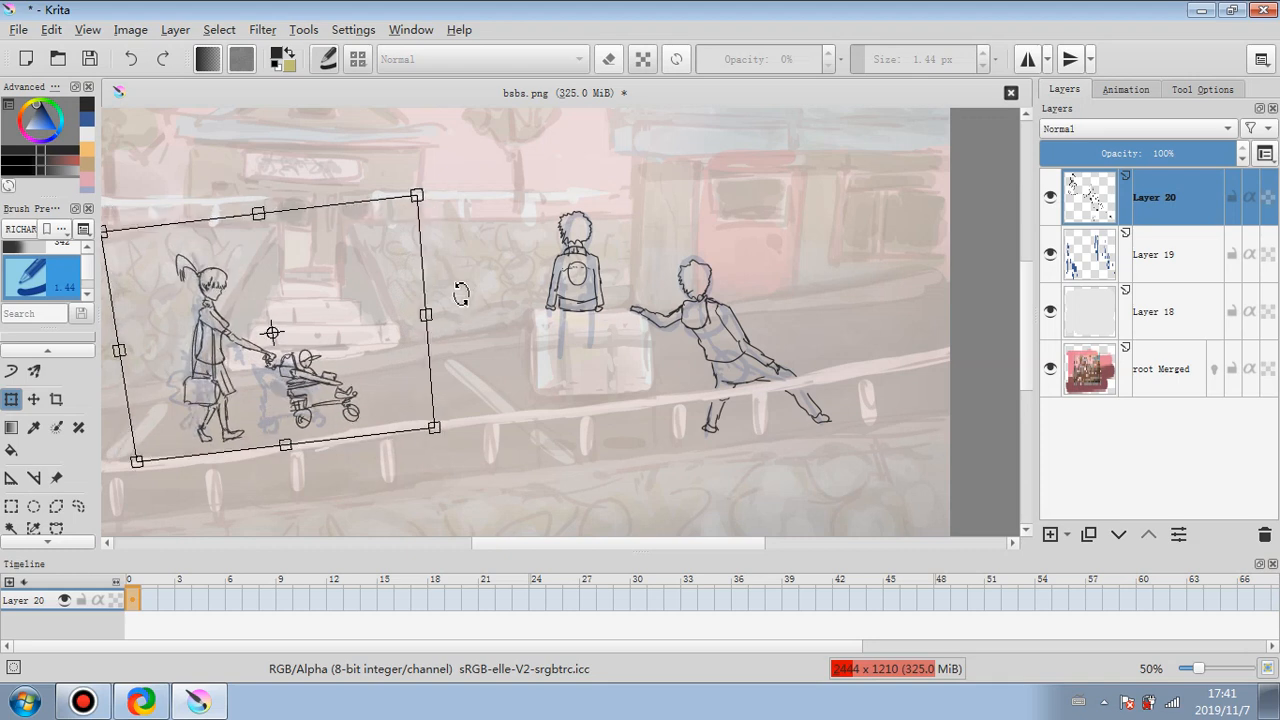
pyautogui.moveTo(355, 318); pyautogui.dragTo(343, 317)
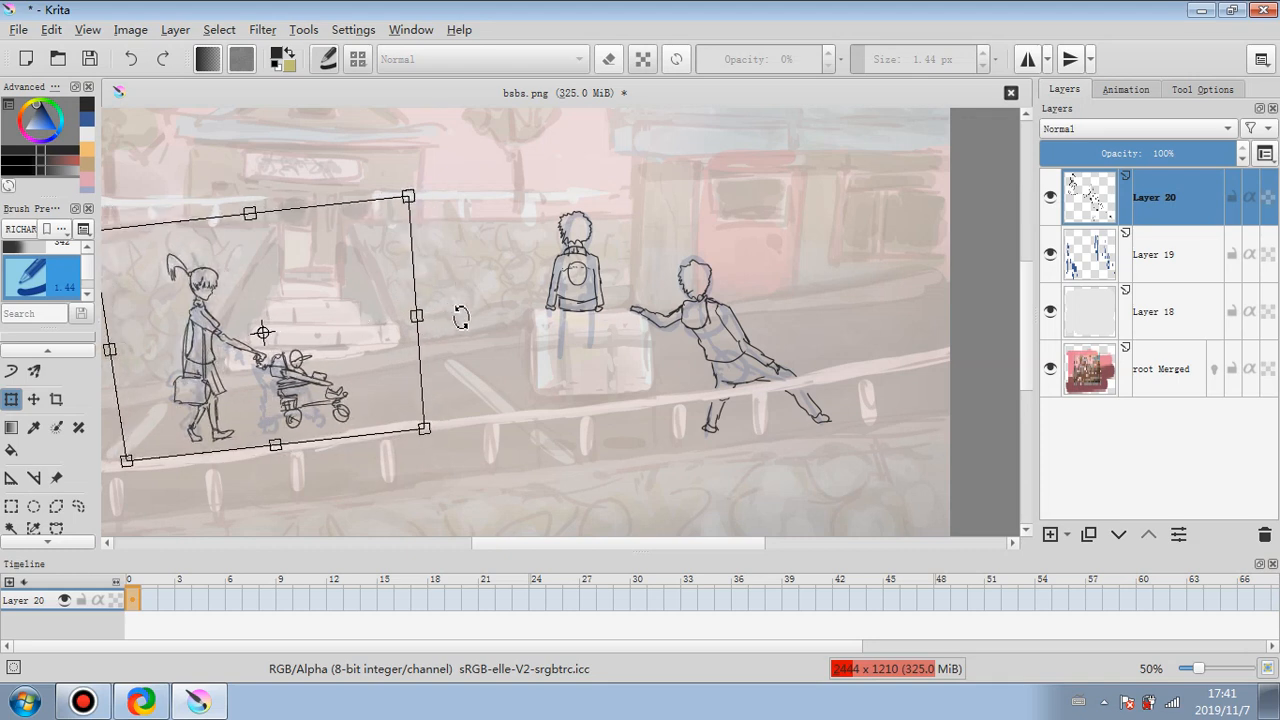
pyautogui.moveTo(455, 291)
pyautogui.mouseDown()
pyautogui.moveTo(456, 307)
pyautogui.moveTo(451, 289)
pyautogui.mouseUp()
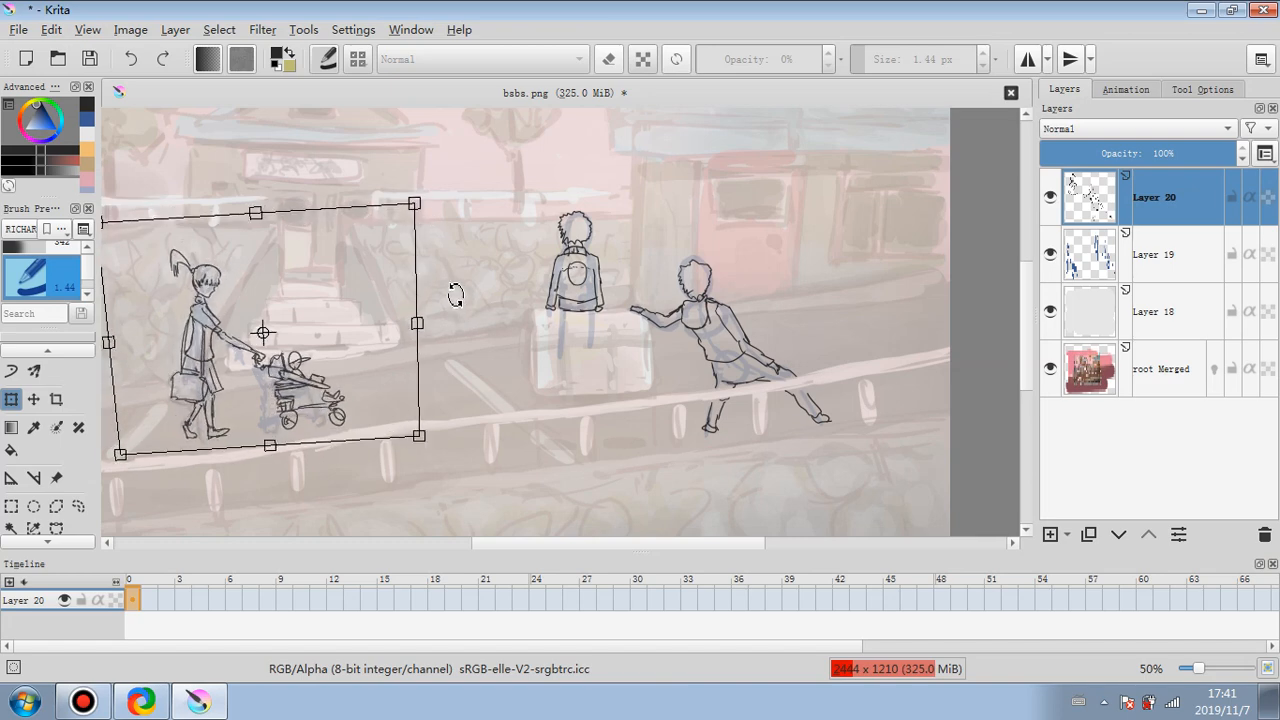
pyautogui.click(1140, 312)
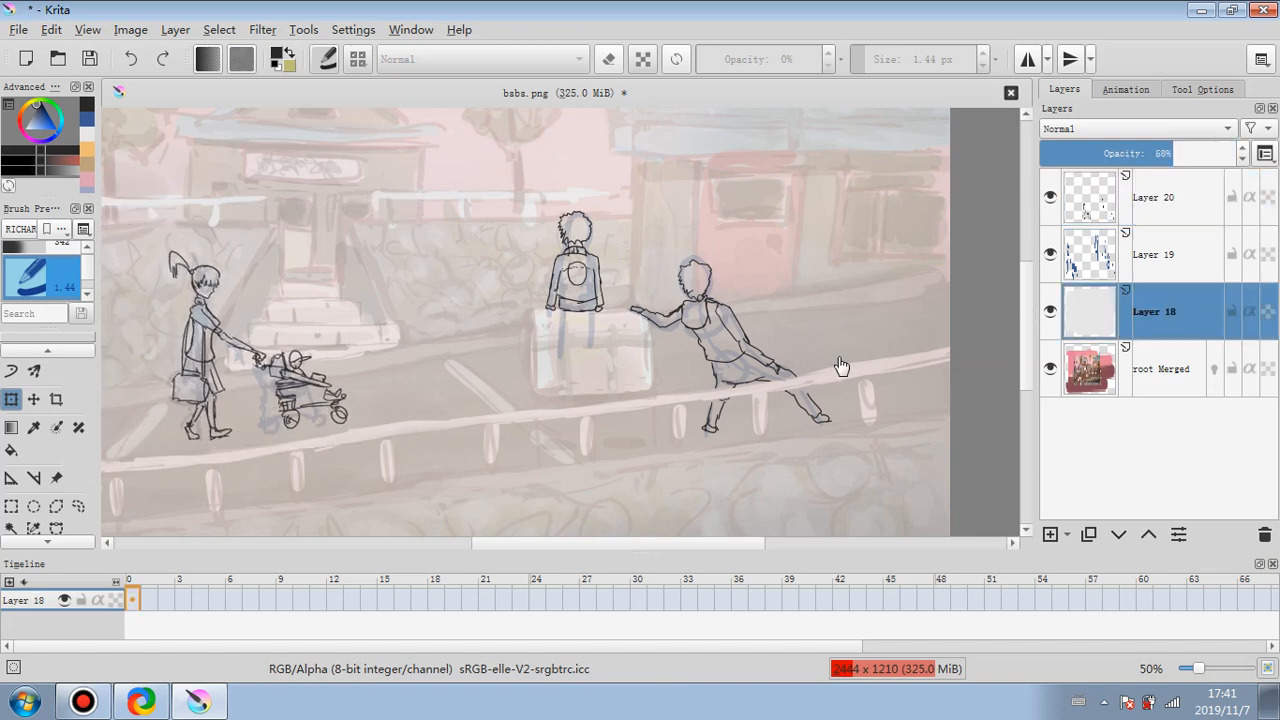
# - Make Layer 19 with the blue sketch active and deselect the area around the woman and stroller
pyautogui.scroll(-1, 606, 351)
pyautogui.moveTo(730, 366); pyautogui.dragTo(759, 369)
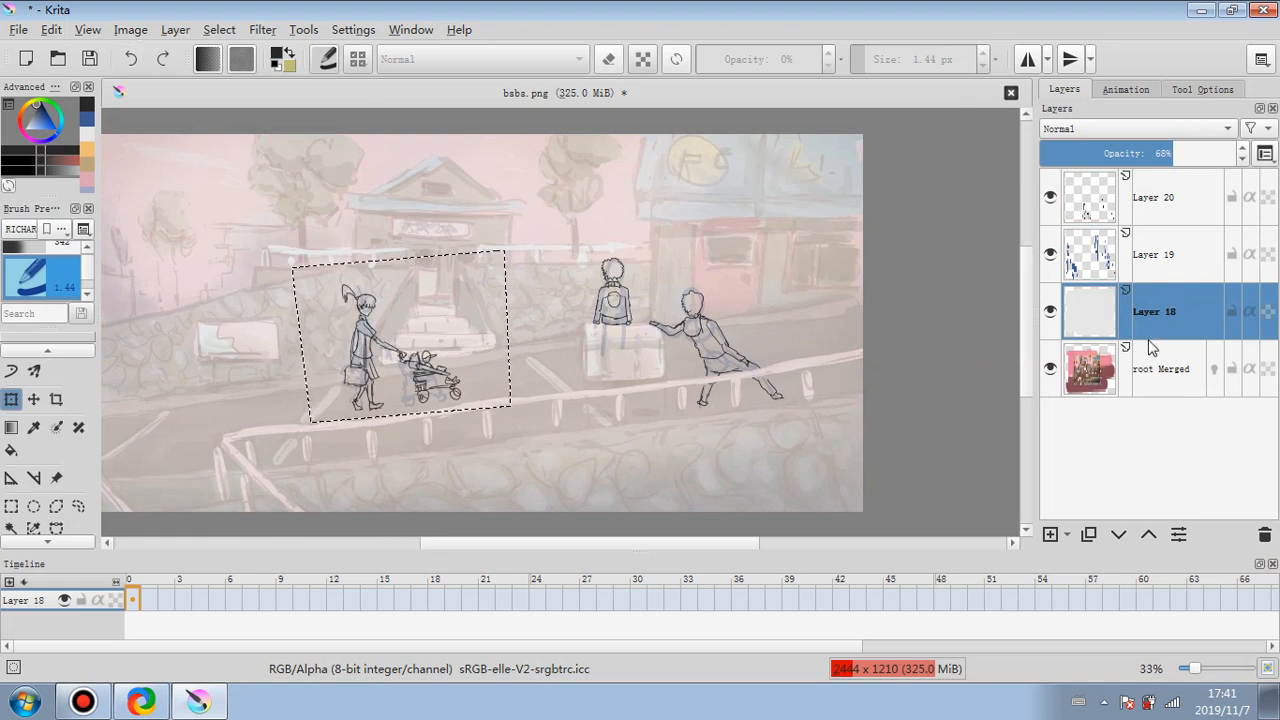
pyautogui.click(1165, 368)
pyautogui.click(1162, 254)
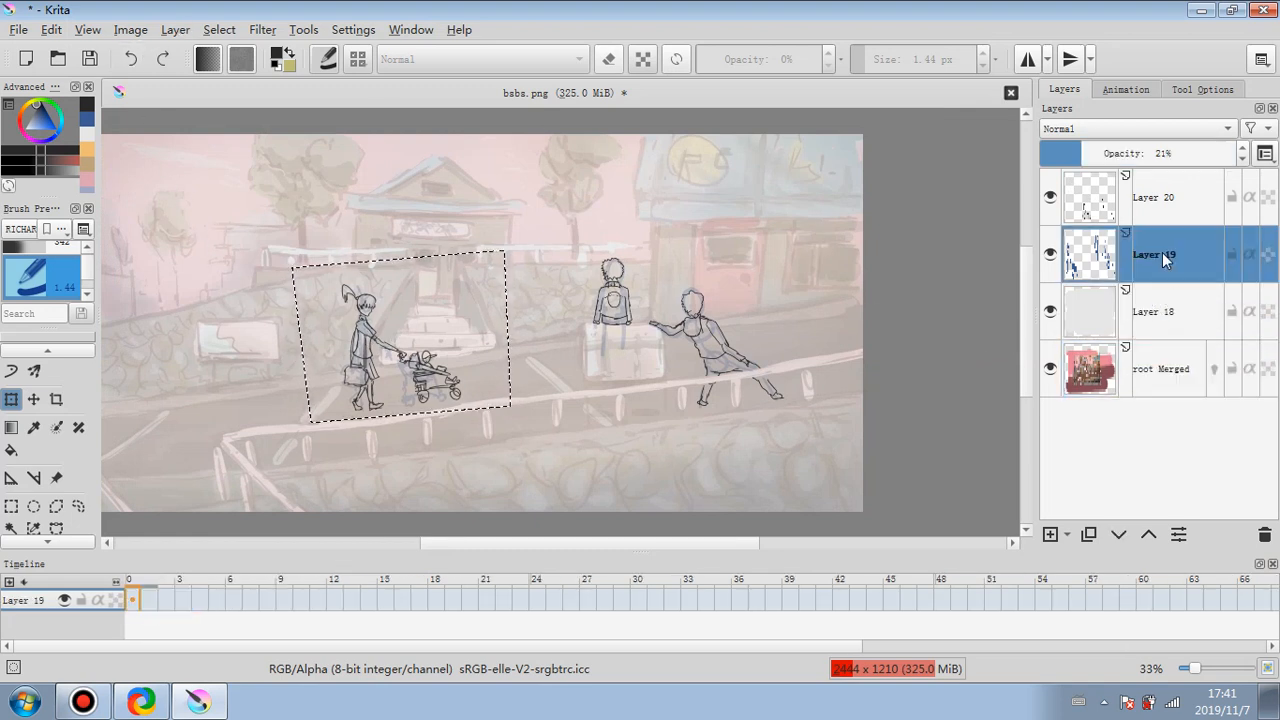
pyautogui.click(219, 30)
pyautogui.click(228, 71)
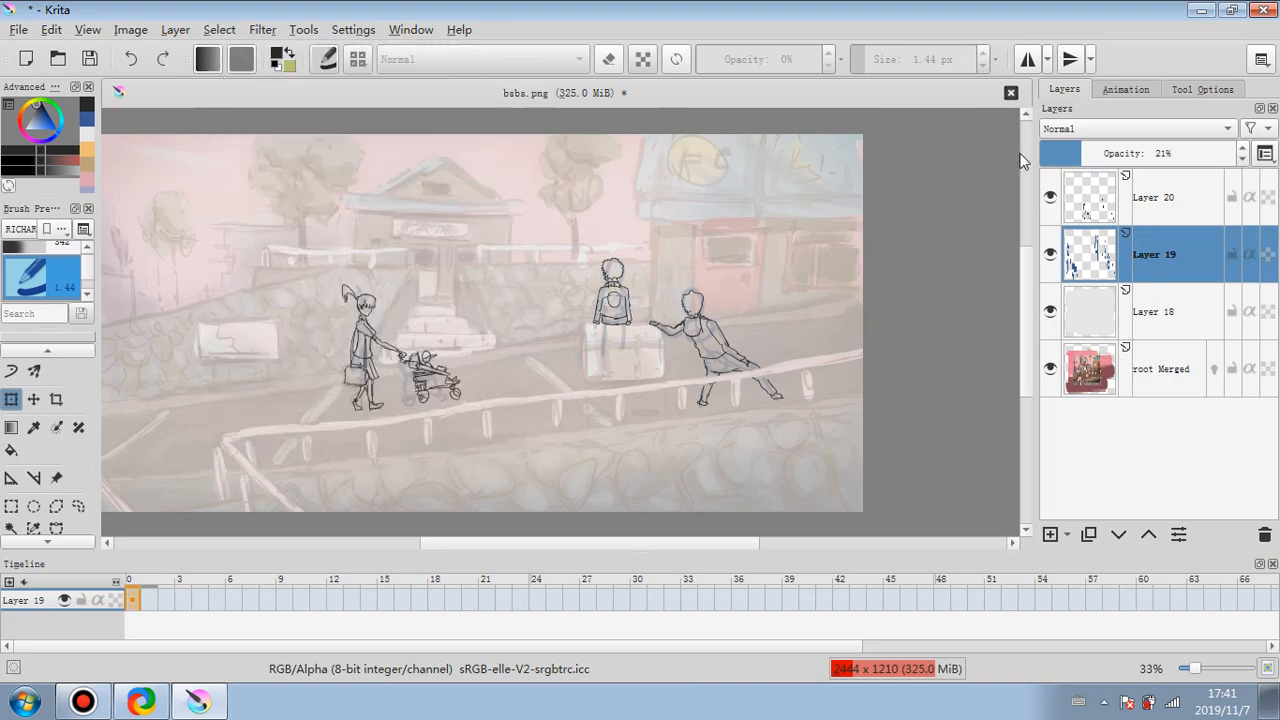
# - Hide Layer 20 to view the blue sketch at 100% opacity, and delete Layer 19
pyautogui.click(1050, 197)
pyautogui.scroll(1, 419, 390)
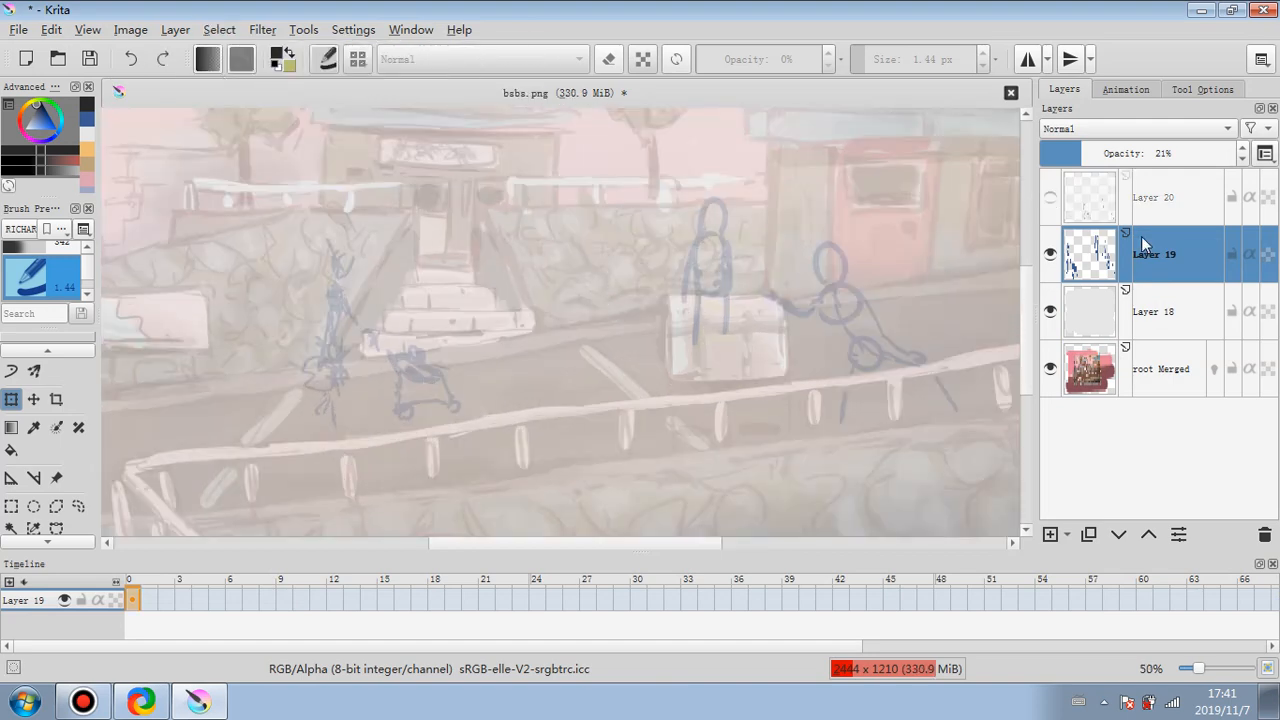
pyautogui.moveTo(1093, 153); pyautogui.dragTo(1240, 153)
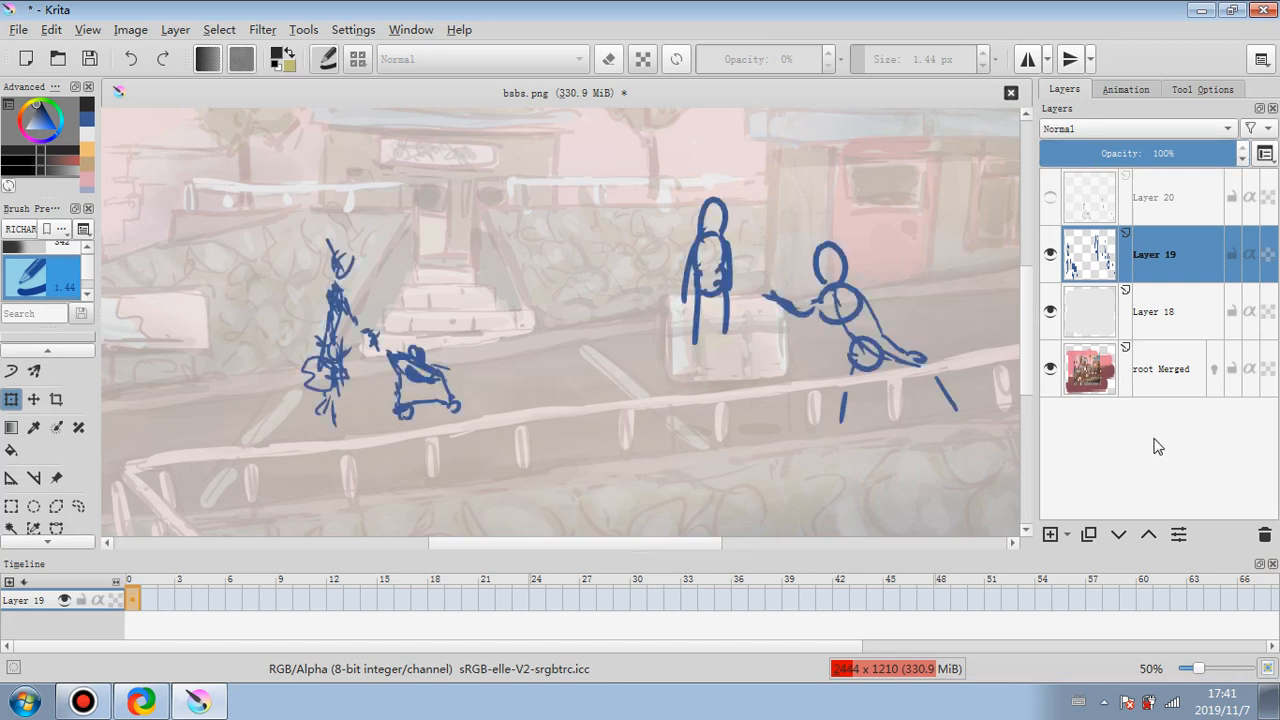
pyautogui.click(1264, 534)
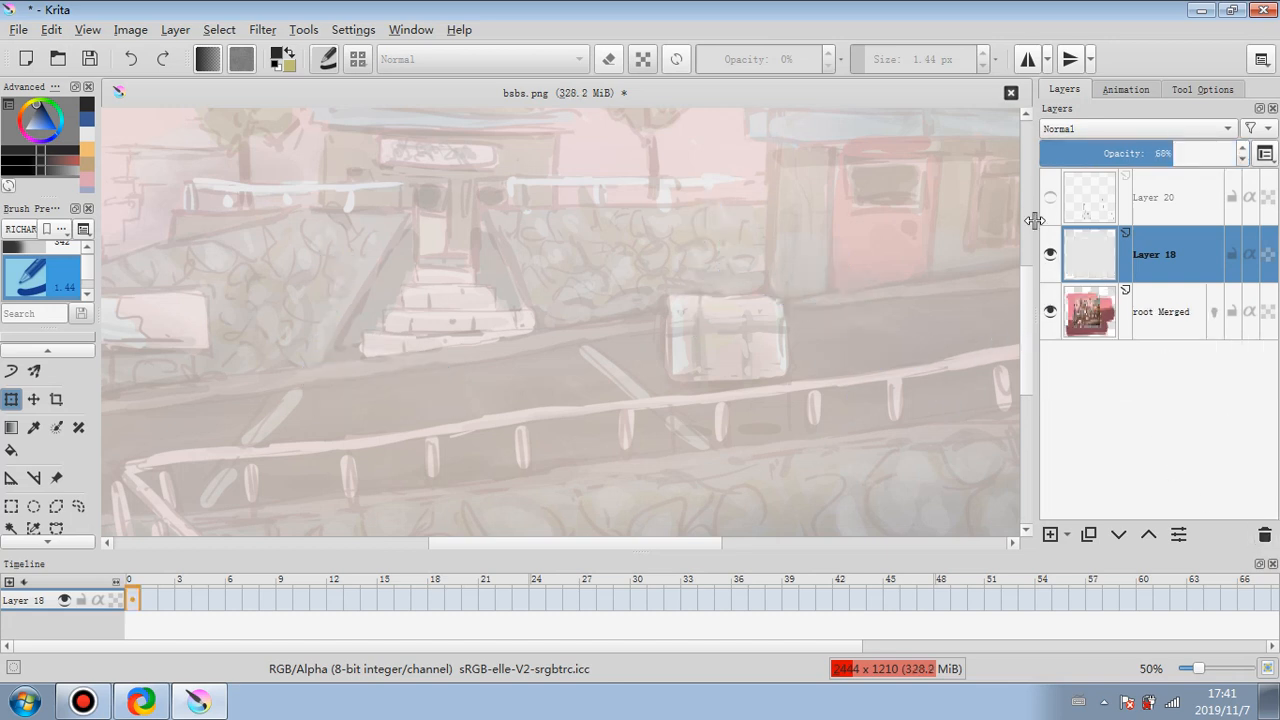
# - Isolate the line art by hiding root Merged and showing Layer 20, with Layer 18 set to 100% opacity
pyautogui.click(1050, 312)
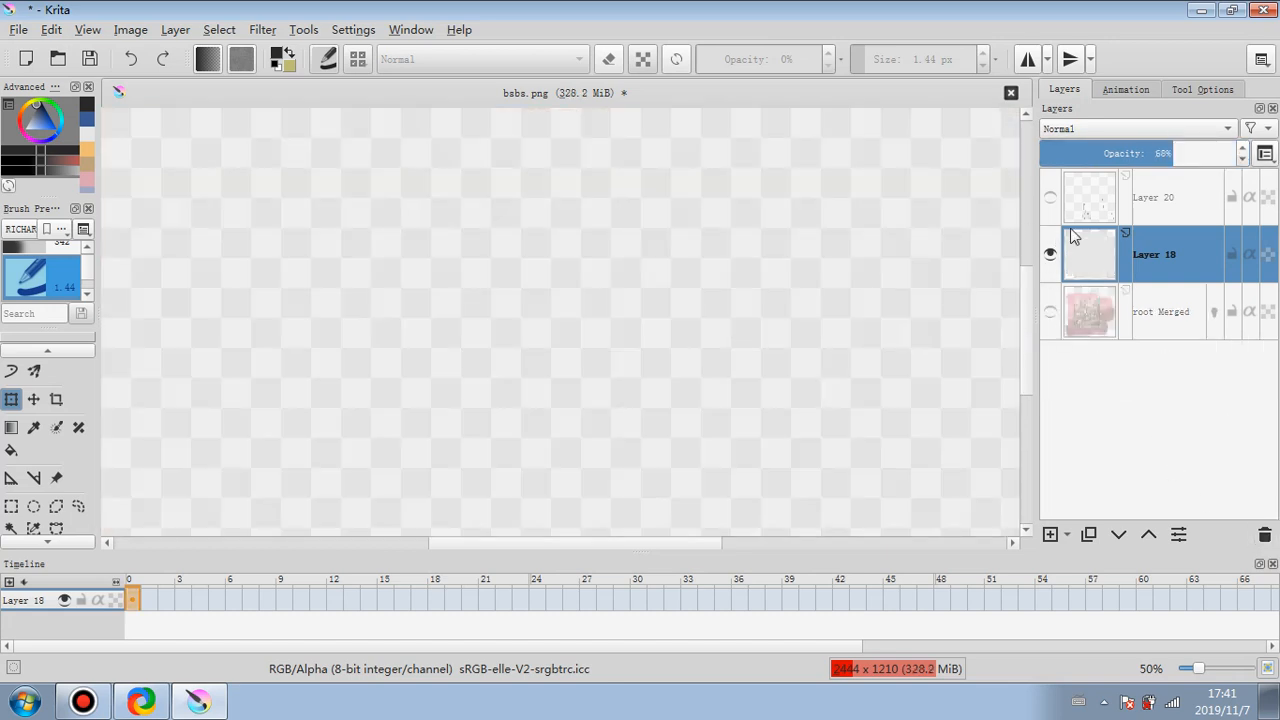
pyautogui.click(1050, 197)
pyautogui.moveTo(778, 312); pyautogui.dragTo(708, 328)
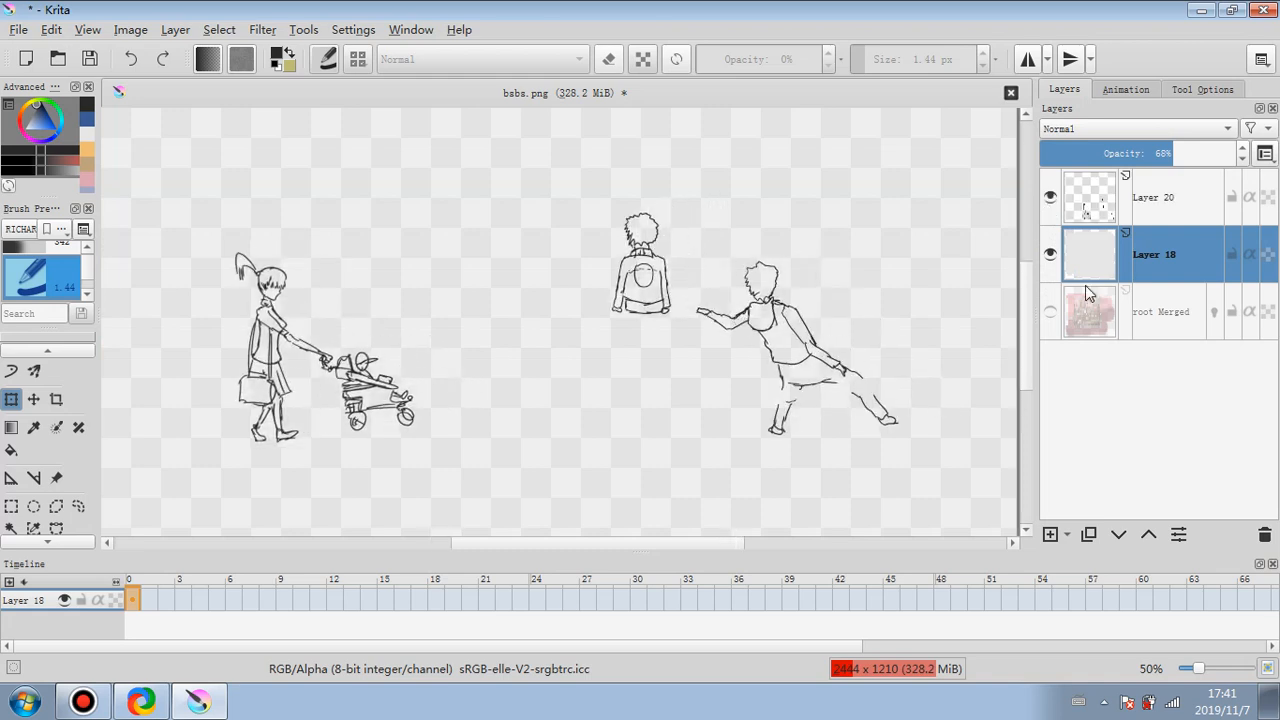
pyautogui.moveTo(1148, 153); pyautogui.dragTo(1240, 153)
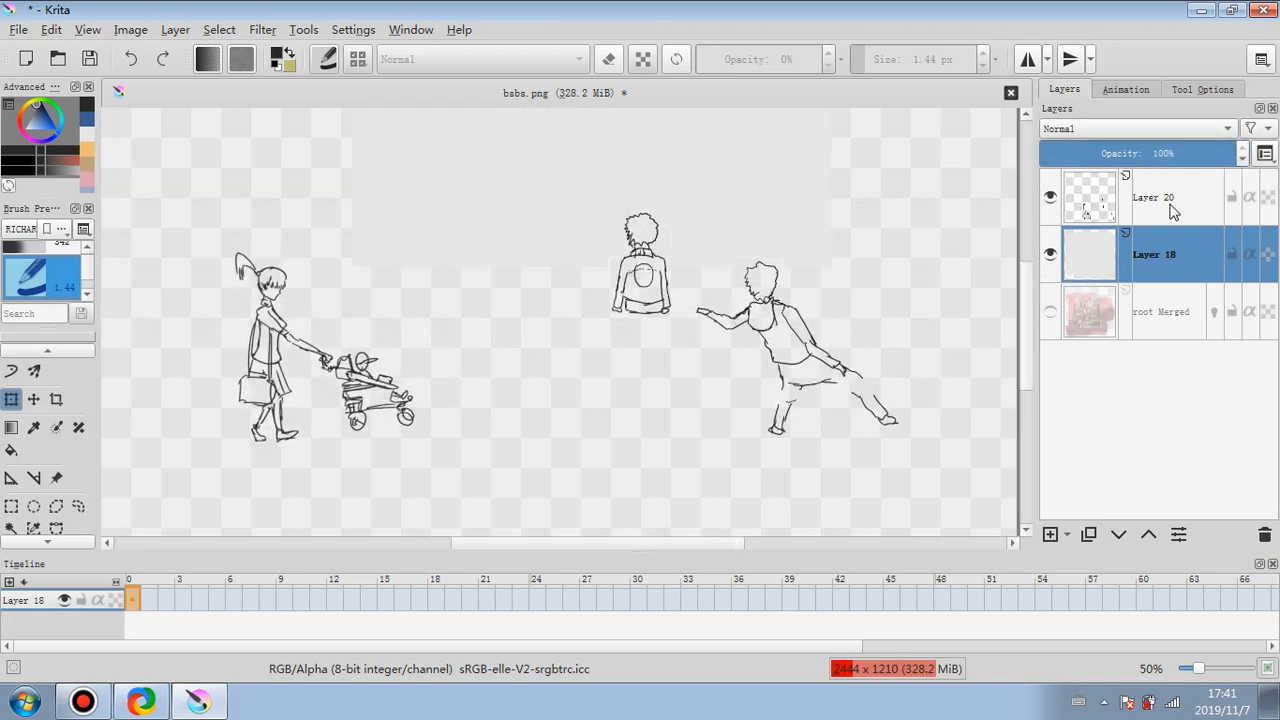
# - Add a new layer between Layer 20 and Layer 18 and choose a light peach skin colour
pyautogui.click(1050, 535)
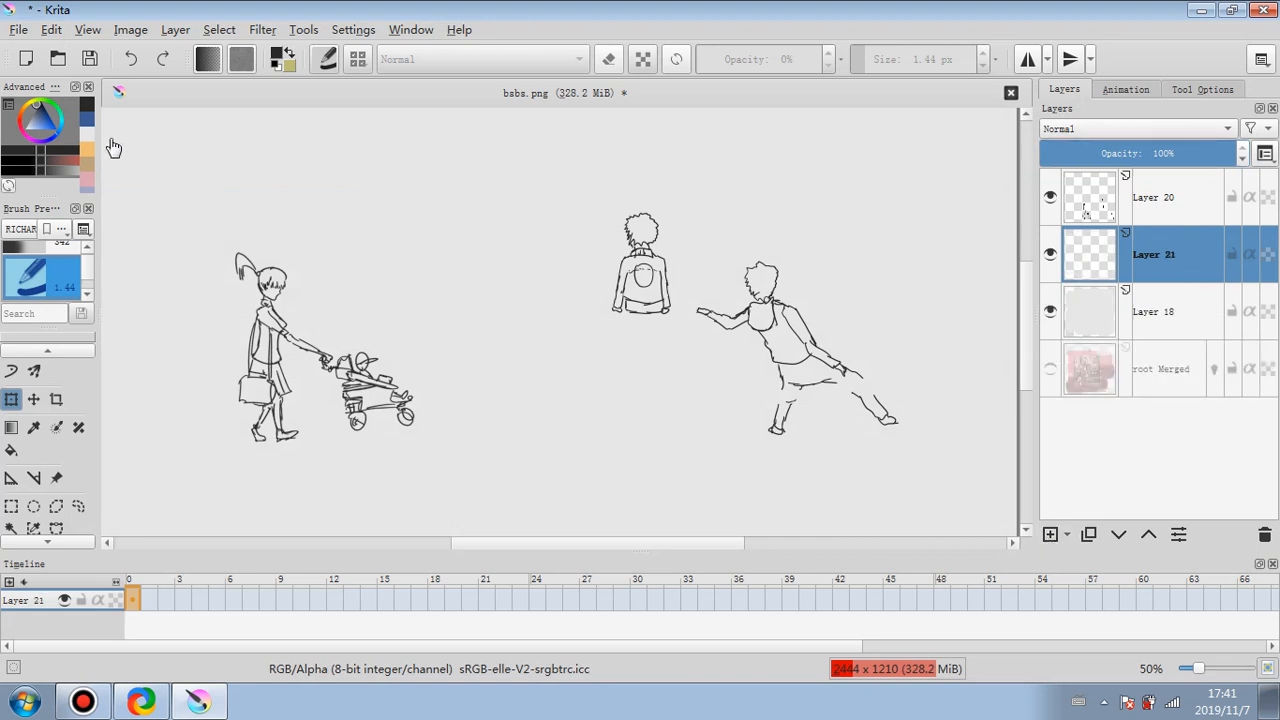
pyautogui.click(38, 118)
pyautogui.moveTo(38, 118); pyautogui.dragTo(34, 128)
pyautogui.click(30, 125)
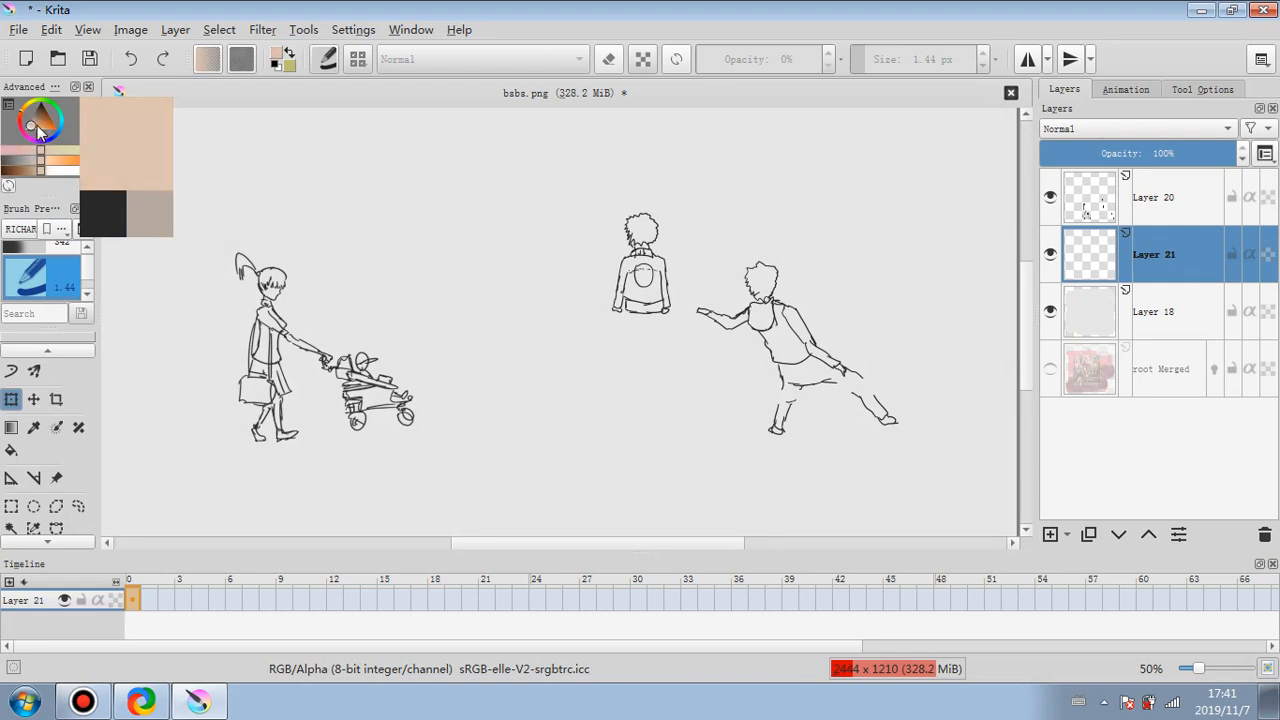
# - Paint the exposed skin of the woman and both boys on Layer 21 with a 5.18 px freehand brush
pyautogui.click(62, 352)
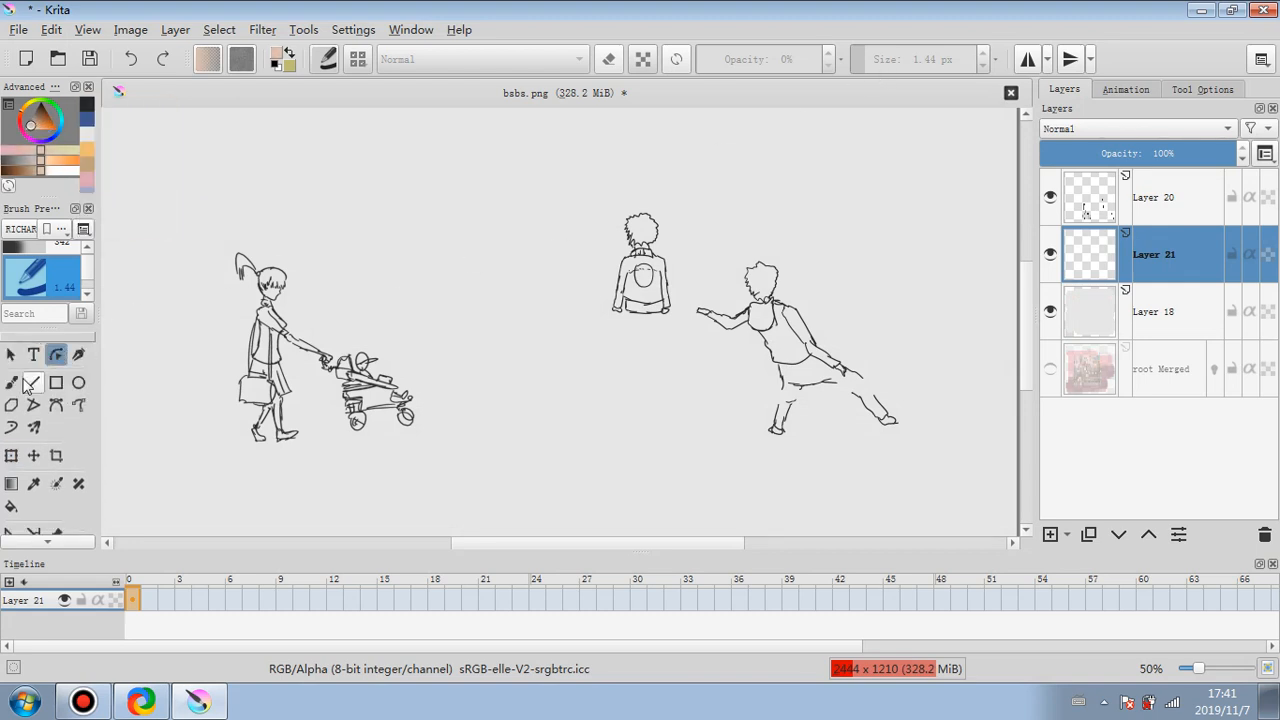
pyautogui.click(13, 383)
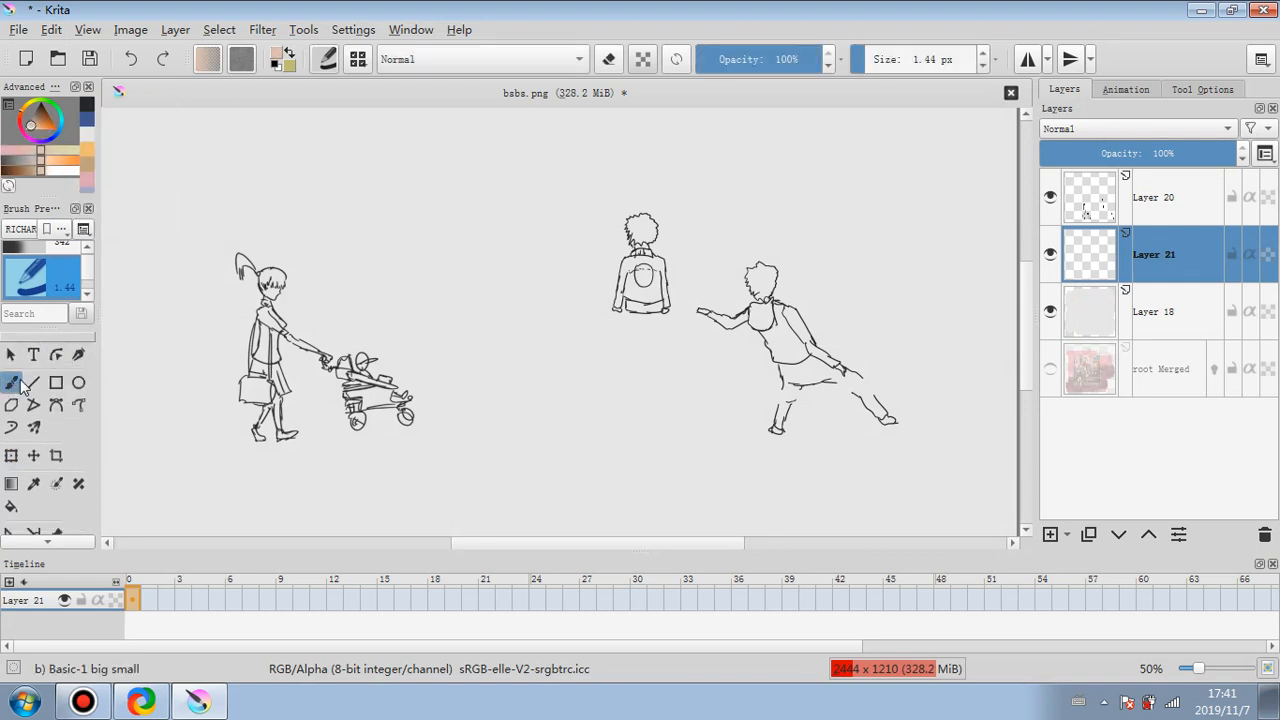
pyautogui.click(871, 54)
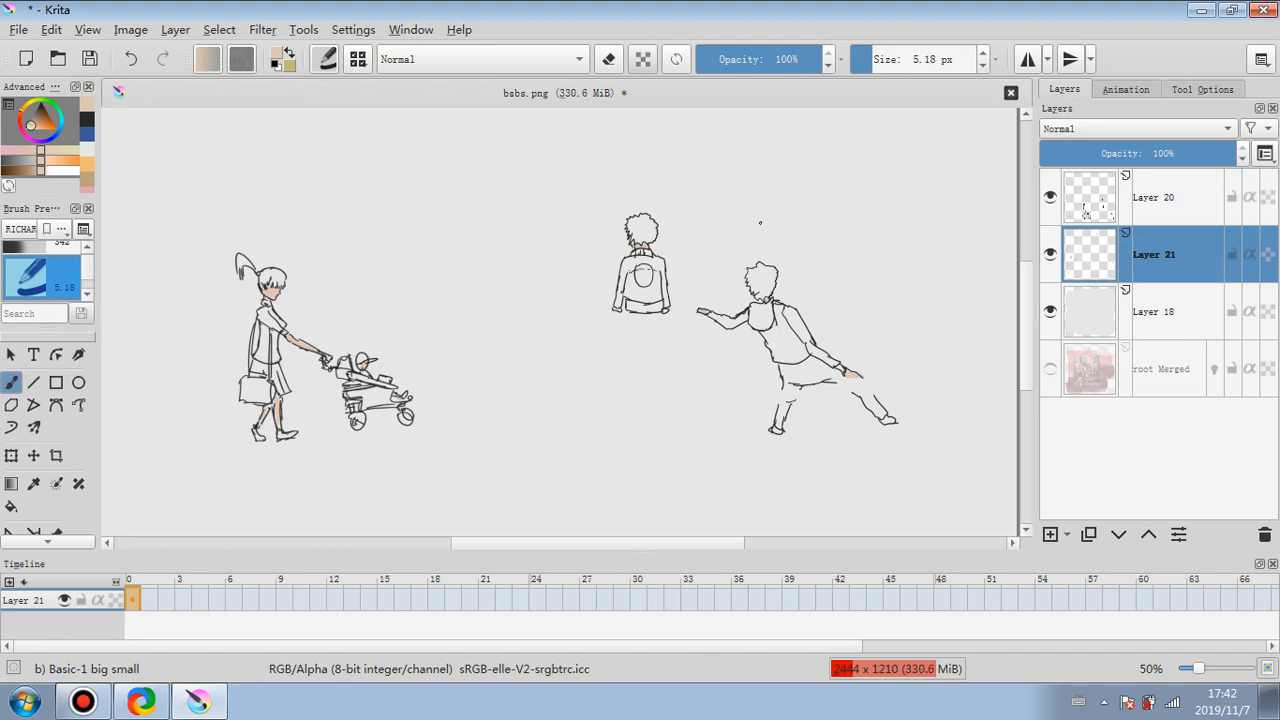
# - Paint both boys' jackets and the woman's skirt medium blue with a 21.54 px brush
pyautogui.click(86, 133)
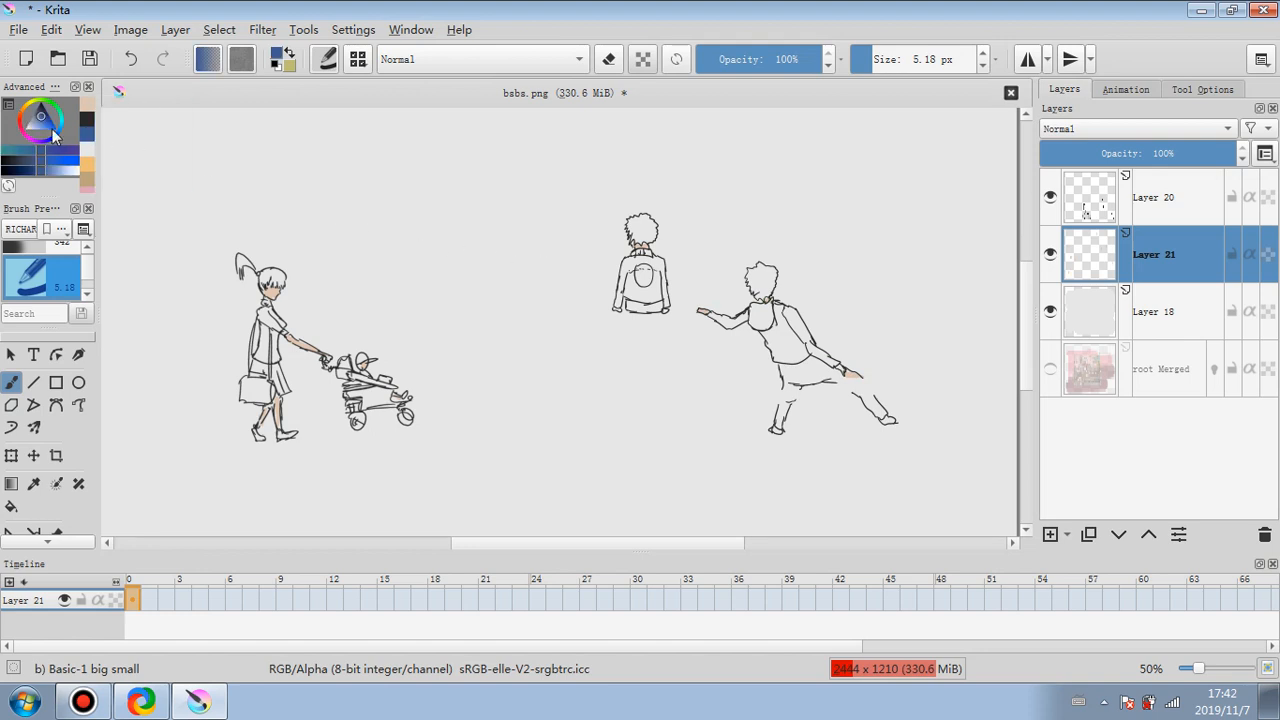
pyautogui.click(36, 122)
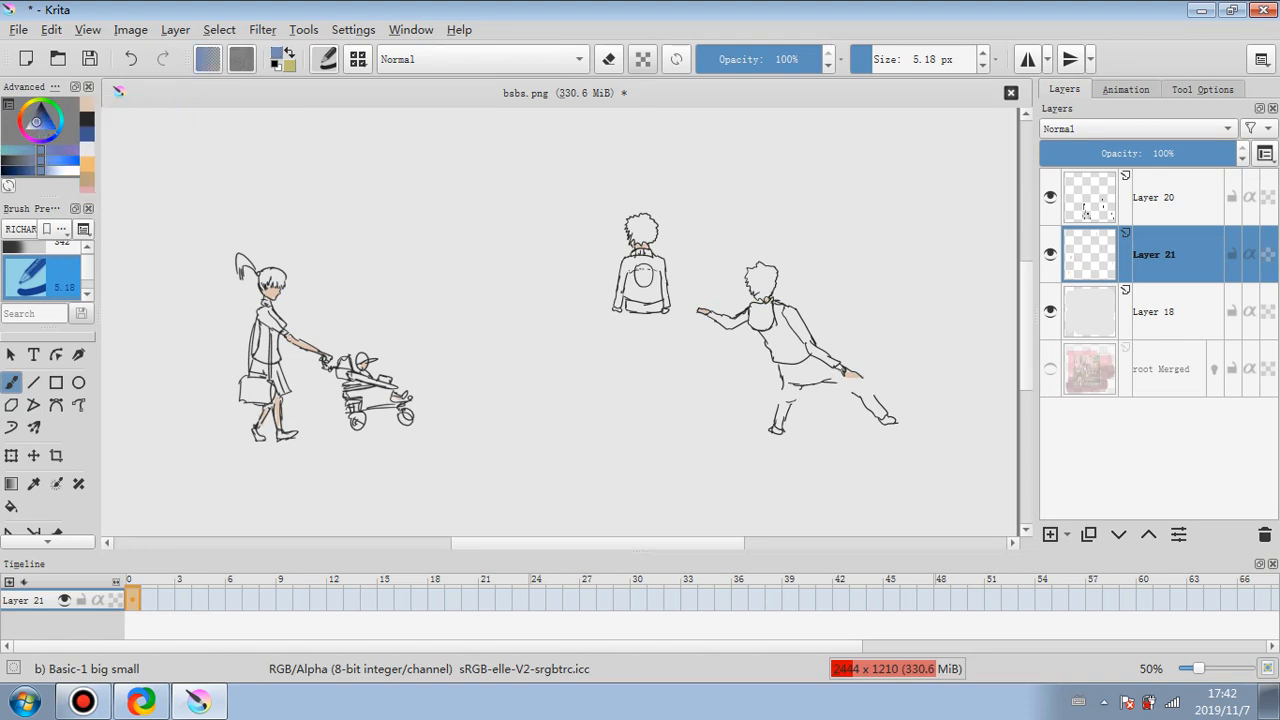
pyautogui.click(885, 62)
pyautogui.moveTo(785, 368)
pyautogui.mouseDown()
pyautogui.moveTo(838, 370)
pyautogui.moveTo(812, 362)
pyautogui.moveTo(830, 367)
pyautogui.moveTo(790, 308)
pyautogui.moveTo(822, 357)
pyautogui.moveTo(782, 310)
pyautogui.moveTo(815, 352)
pyautogui.moveTo(756, 308)
pyautogui.moveTo(777, 350)
pyautogui.moveTo(780, 330)
pyautogui.moveTo(782, 360)
pyautogui.moveTo(757, 320)
pyautogui.moveTo(773, 344)
pyautogui.moveTo(762, 324)
pyautogui.moveTo(721, 318)
pyautogui.mouseUp()
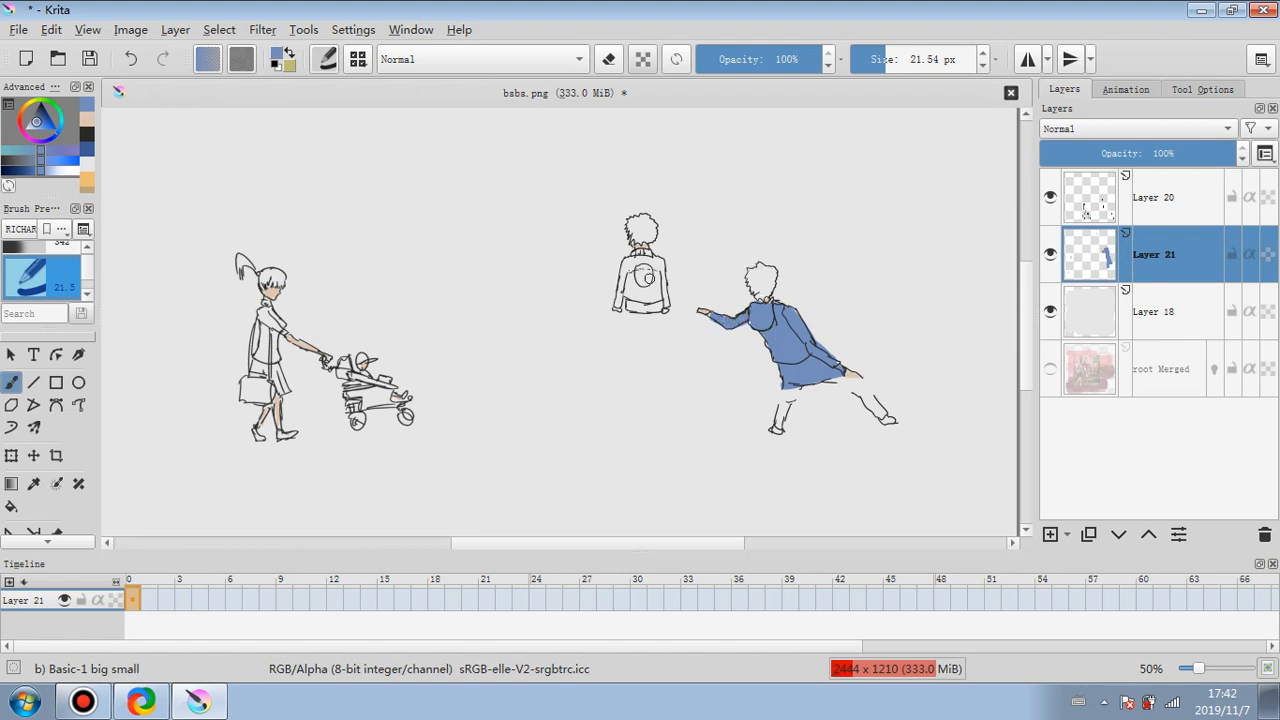
pyautogui.moveTo(616, 305)
pyautogui.mouseDown()
pyautogui.moveTo(624, 262)
pyautogui.moveTo(652, 258)
pyautogui.moveTo(666, 305)
pyautogui.moveTo(627, 272)
pyautogui.moveTo(634, 300)
pyautogui.moveTo(655, 298)
pyautogui.mouseUp()
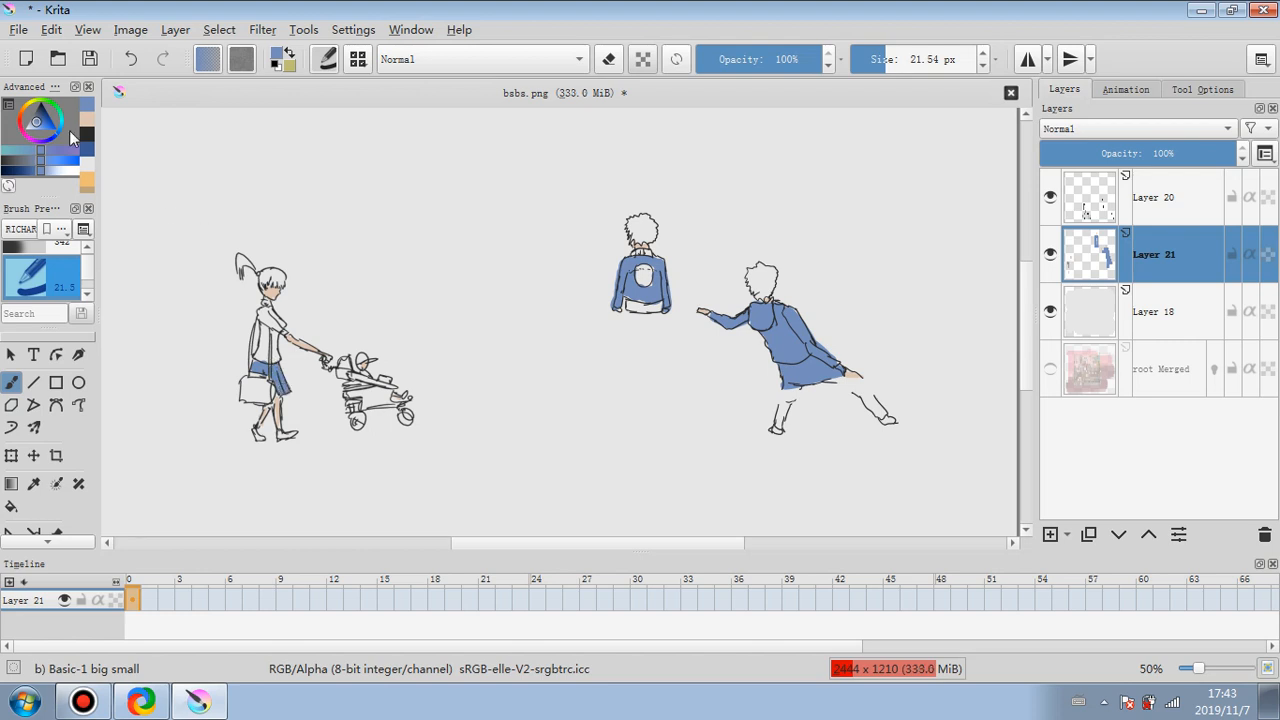
# - Paint the woman's top, bag and shoes and the stroller's wheels and canopy light blue, and the stroller's body near-white
pyautogui.moveTo(34, 129)
pyautogui.mouseDown()
pyautogui.moveTo(36, 116)
pyautogui.moveTo(30, 127)
pyautogui.mouseUp()
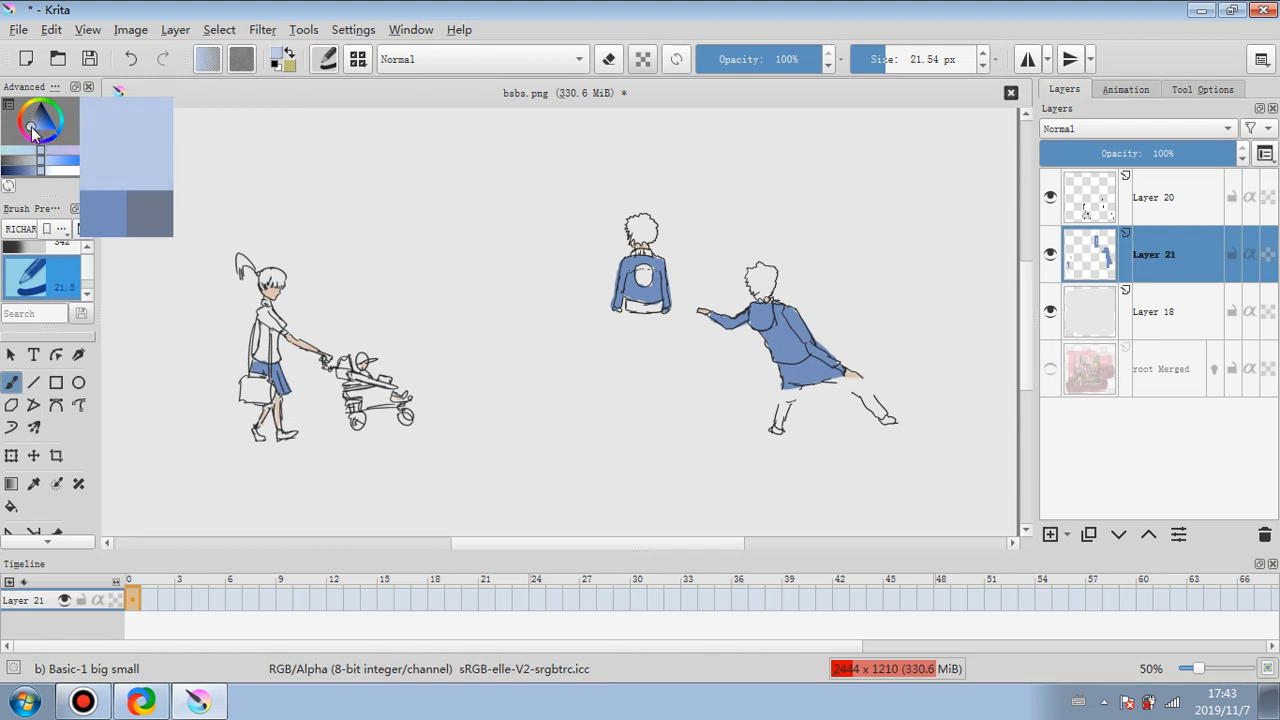
pyautogui.moveTo(255, 386)
pyautogui.mouseDown()
pyautogui.moveTo(266, 398)
pyautogui.moveTo(266, 312)
pyautogui.moveTo(272, 322)
pyautogui.mouseUp()
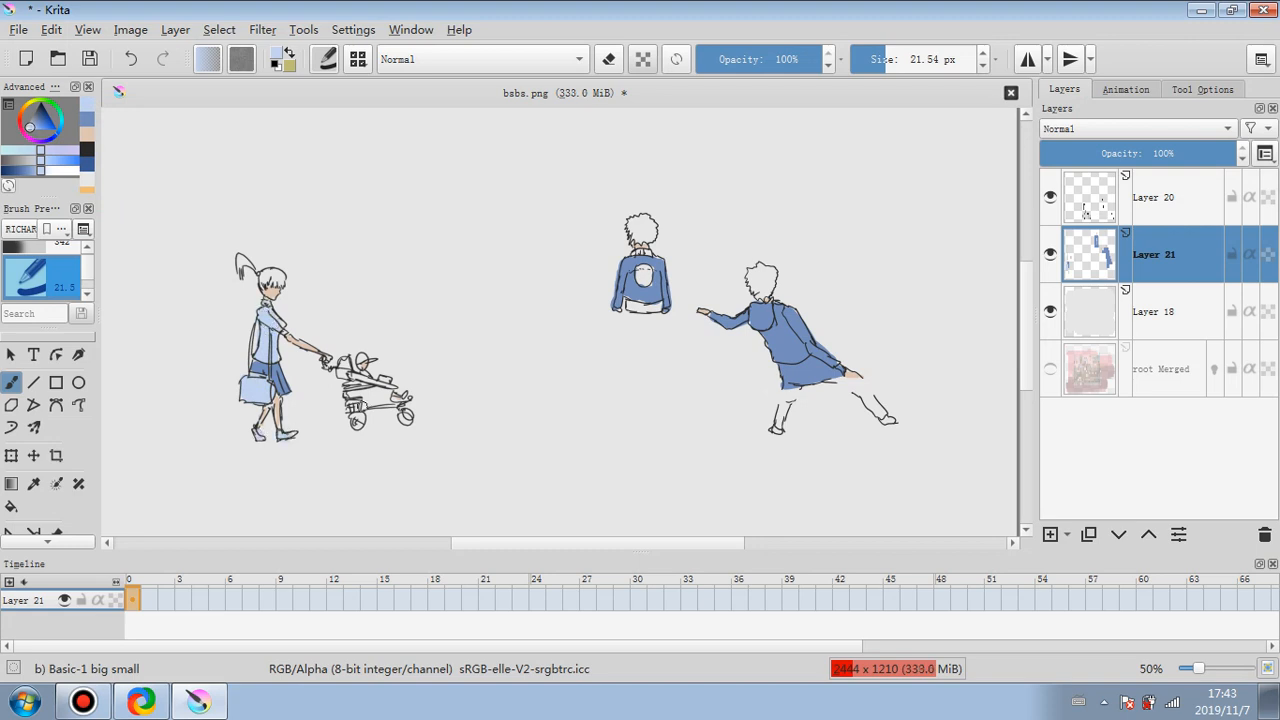
pyautogui.moveTo(355, 418); pyautogui.dragTo(408, 420)
pyautogui.moveTo(346, 362); pyautogui.dragTo(364, 380)
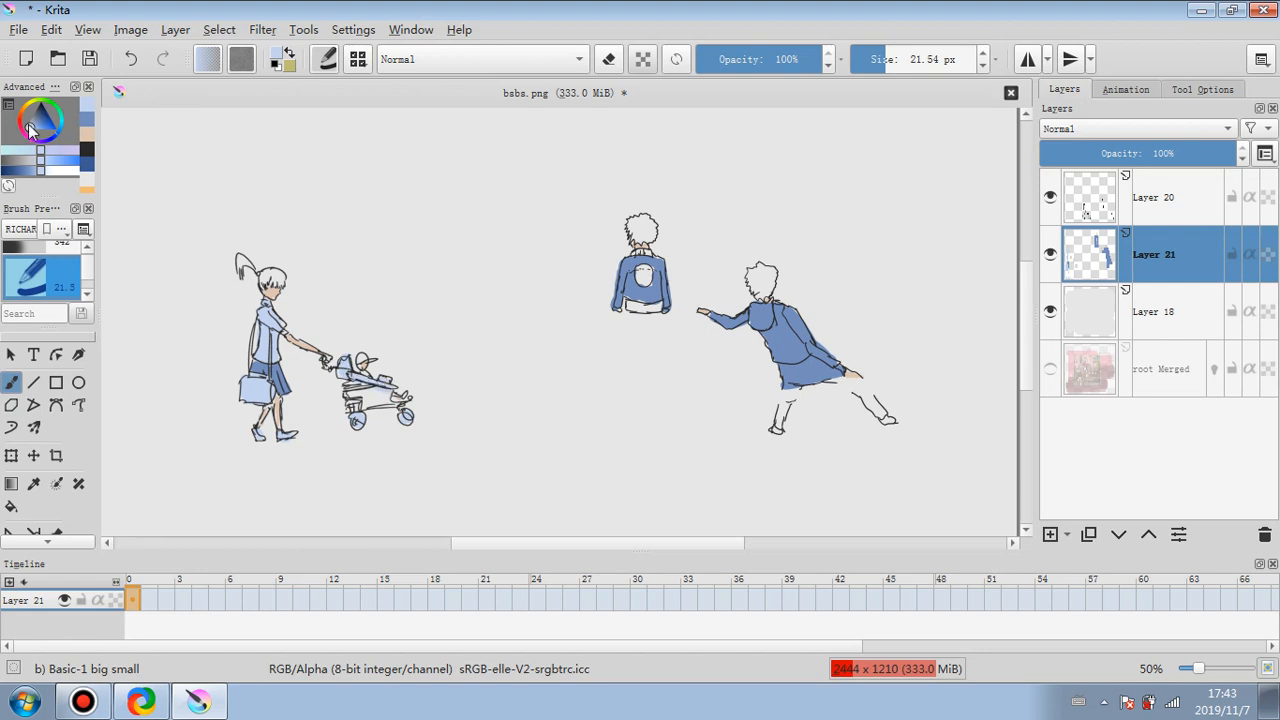
pyautogui.moveTo(32, 119); pyautogui.dragTo(25, 129)
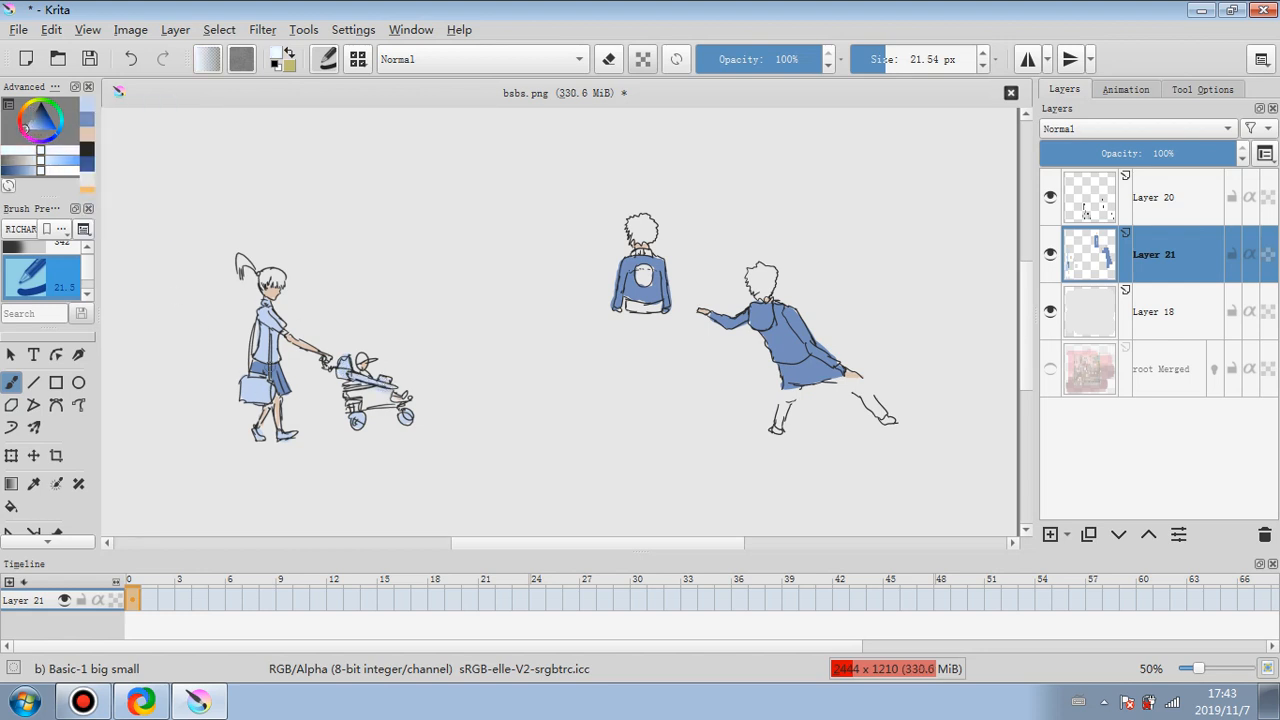
pyautogui.moveTo(352, 396); pyautogui.dragTo(398, 400)
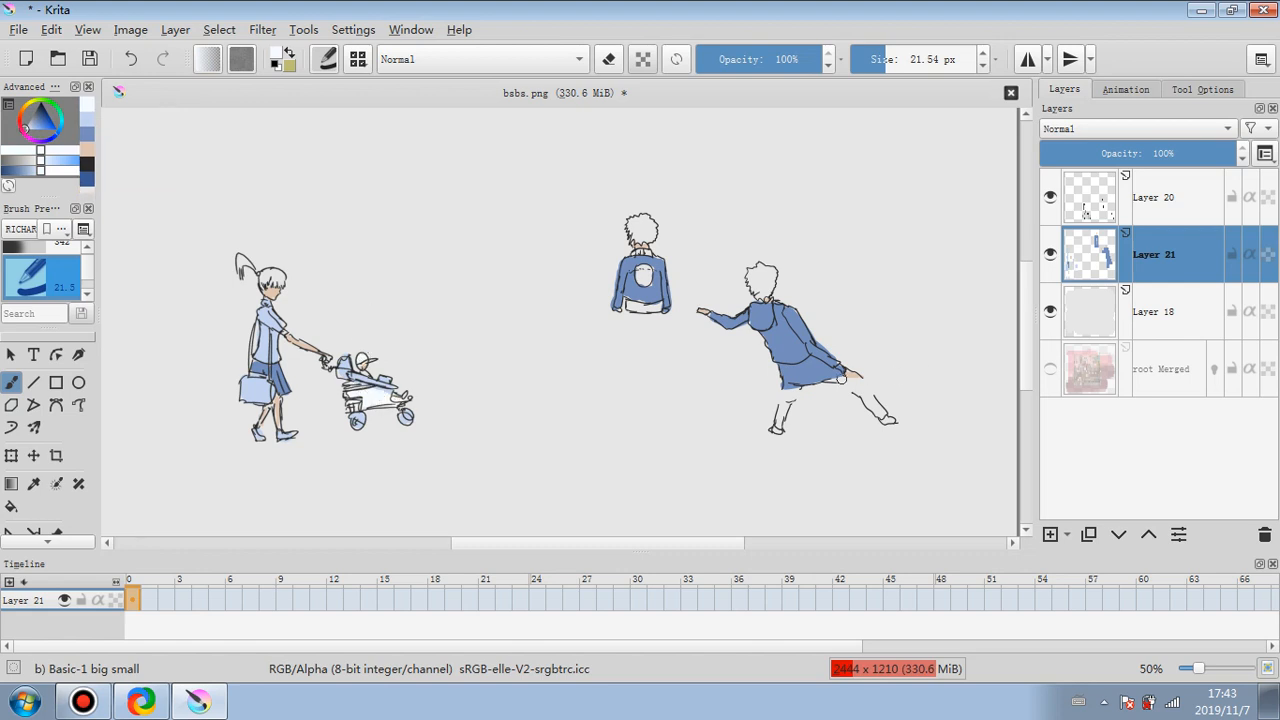
# - Show the root Merged background and reduce Layer 18's opacity to 46%
pyautogui.click(1050, 311)
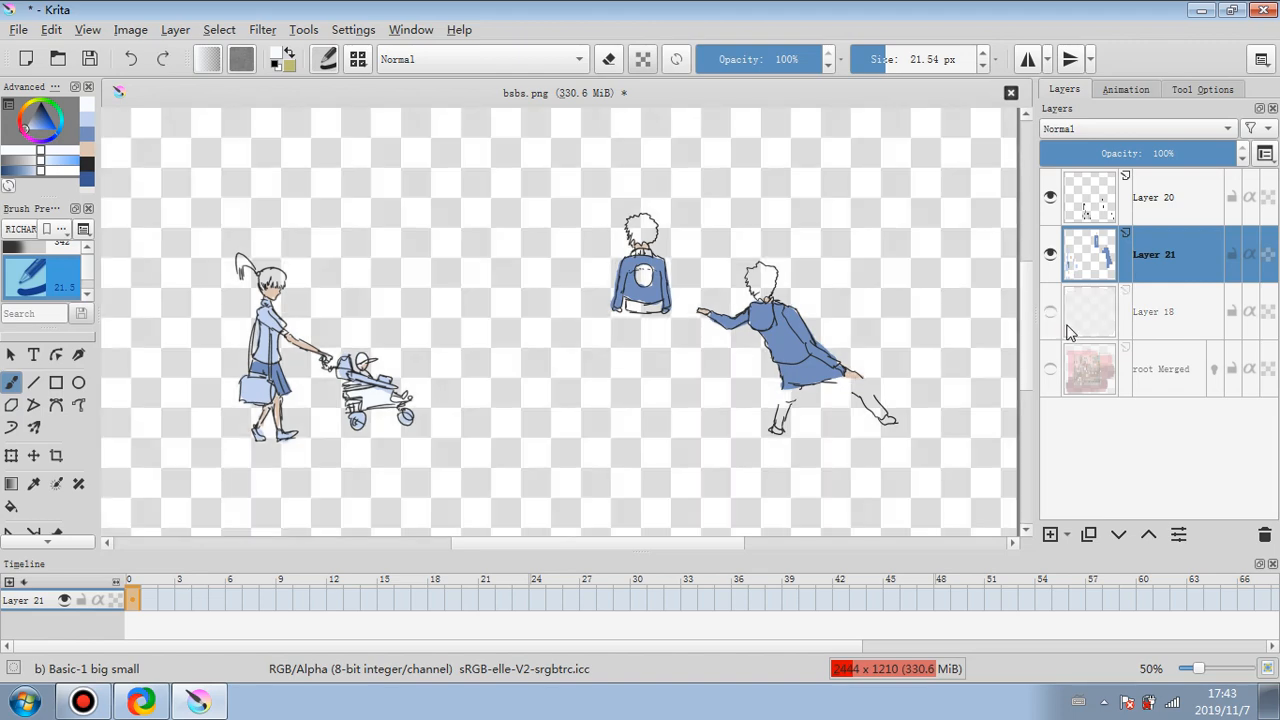
pyautogui.click(1134, 372)
pyautogui.click(1052, 370)
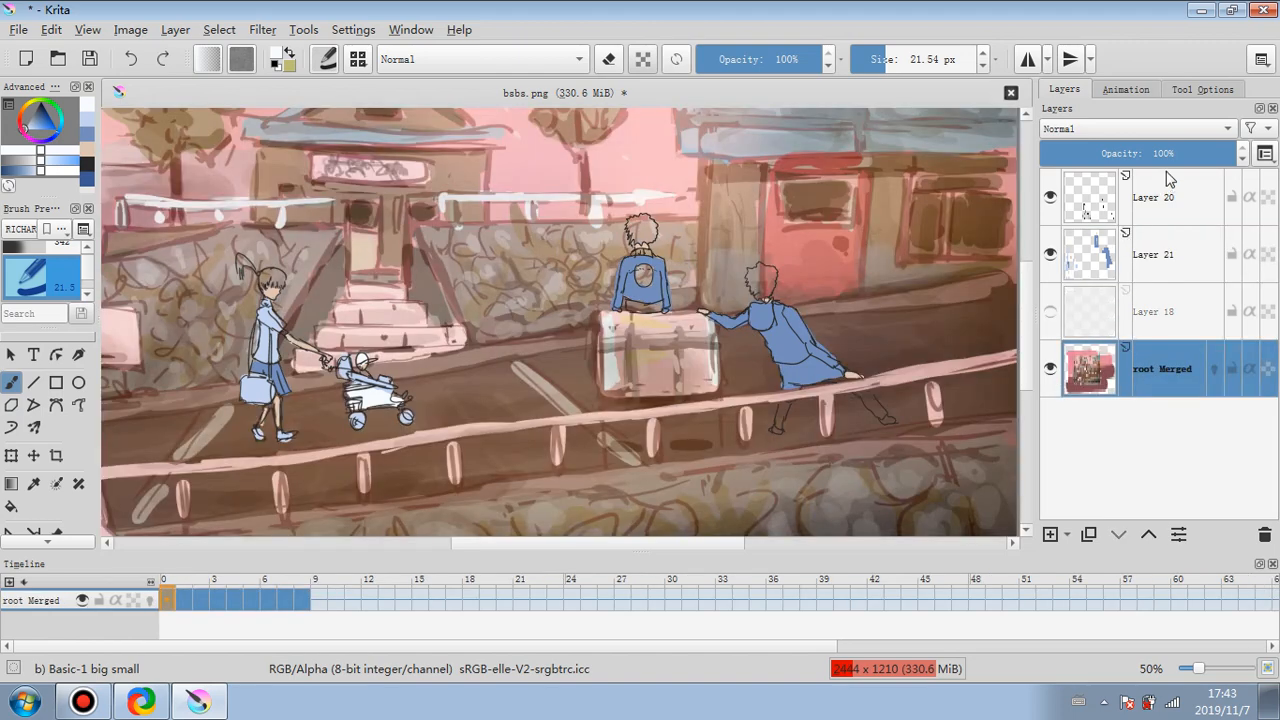
pyautogui.click(1160, 305)
pyautogui.click(1050, 311)
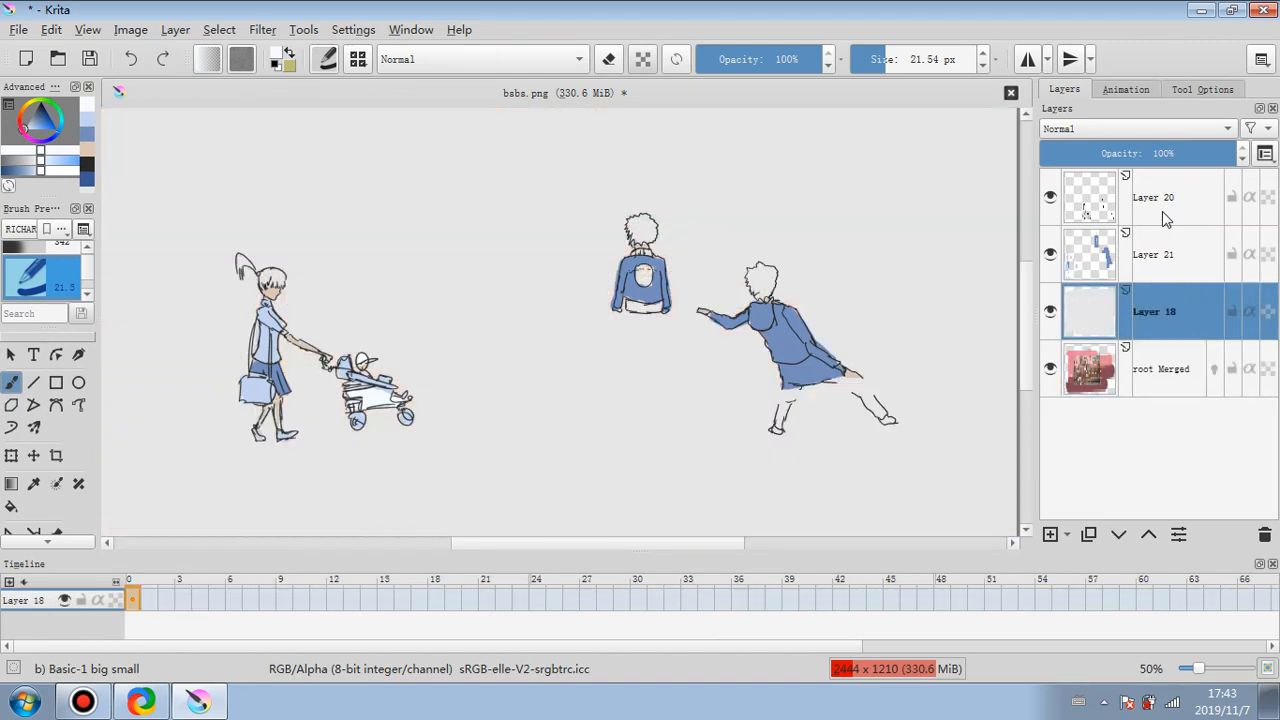
pyautogui.moveTo(1180, 150); pyautogui.dragTo(1117, 177)
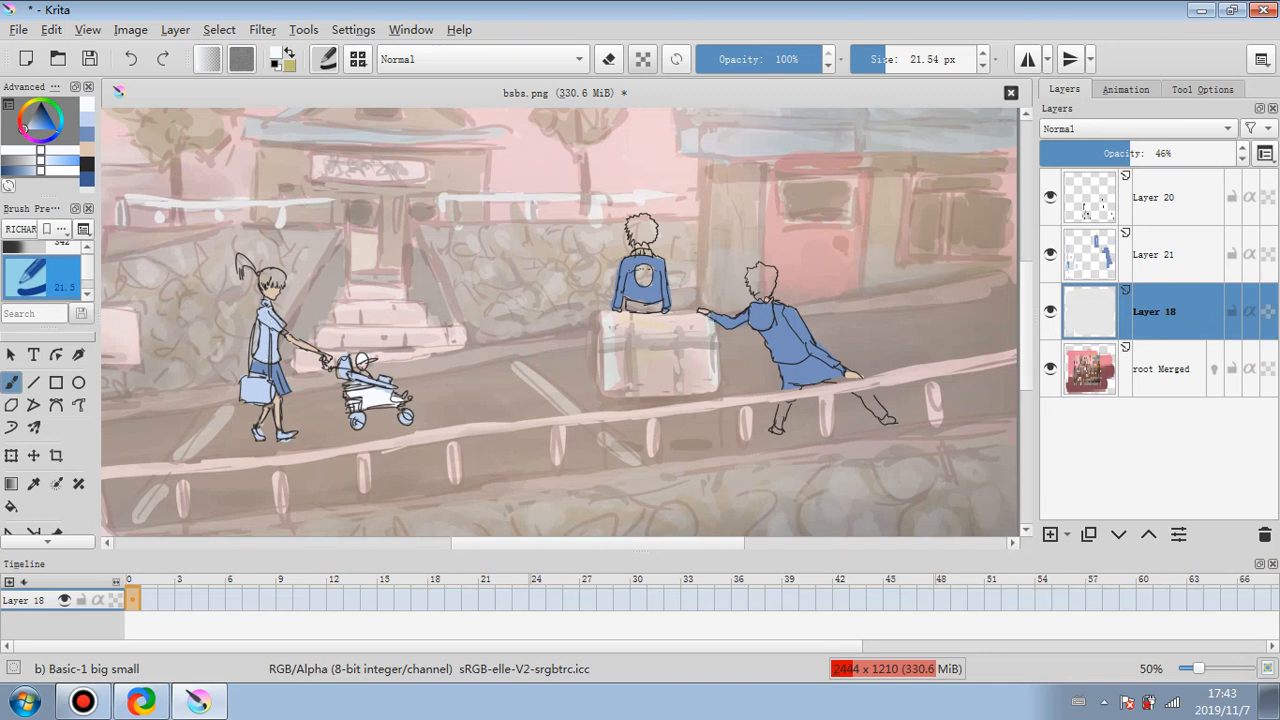
# - Choose a dark grey and paint the woman's hair on Layer 21
pyautogui.keyDown('ctrl'); pyautogui.click(296, 369); pyautogui.keyUp('ctrl')
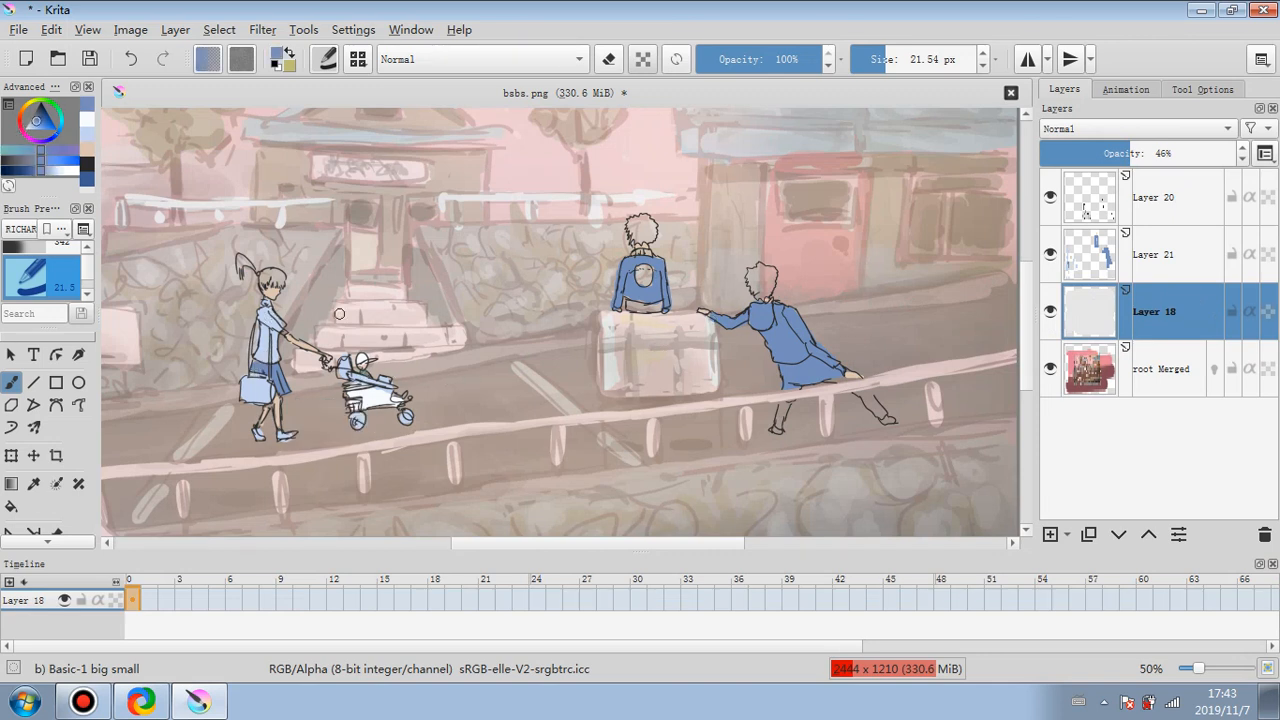
pyautogui.click(40, 117)
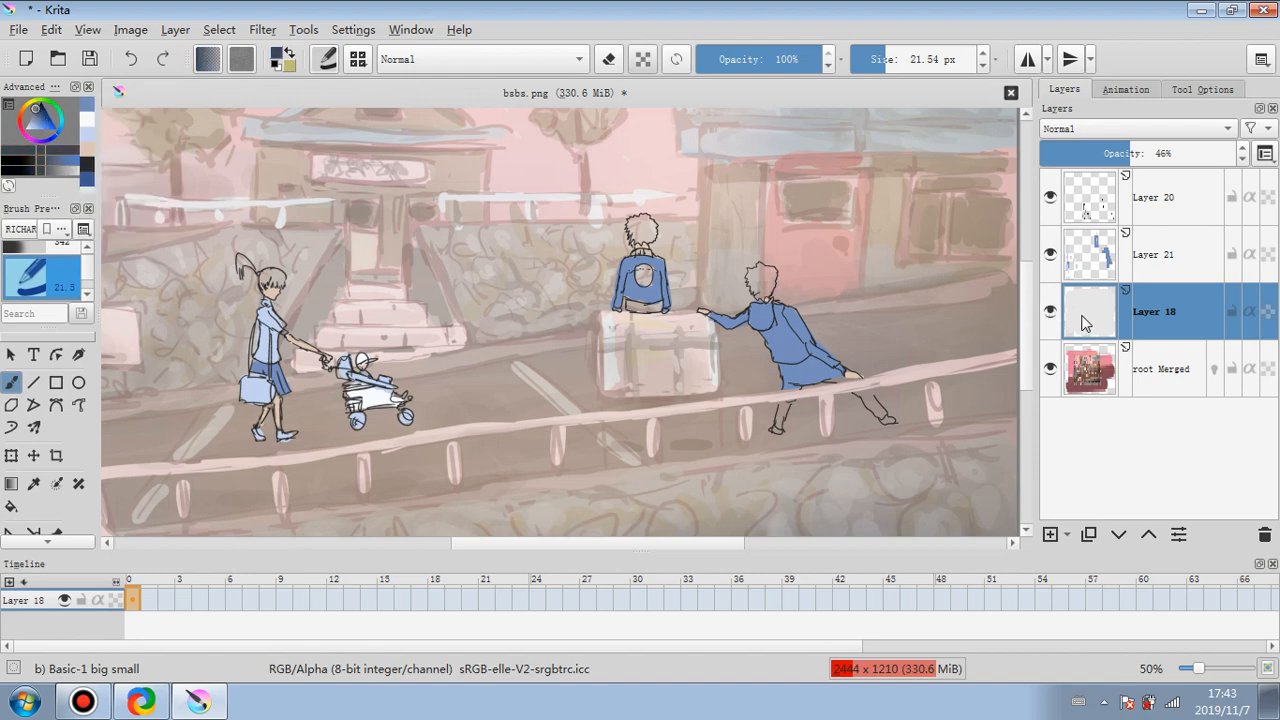
pyautogui.hotkey('ctrl', 'z')
pyautogui.click(165, 59)
pyautogui.click(1180, 254)
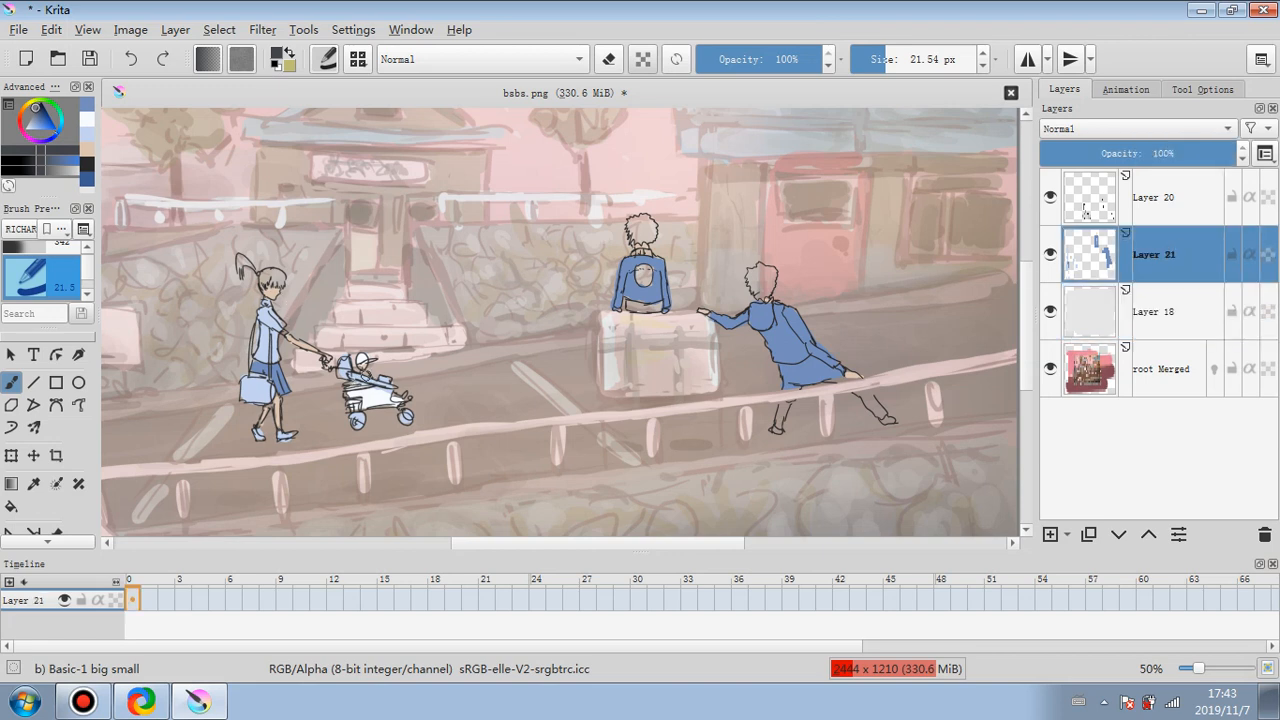
pyautogui.moveTo(366, 374); pyautogui.dragTo(371, 367)
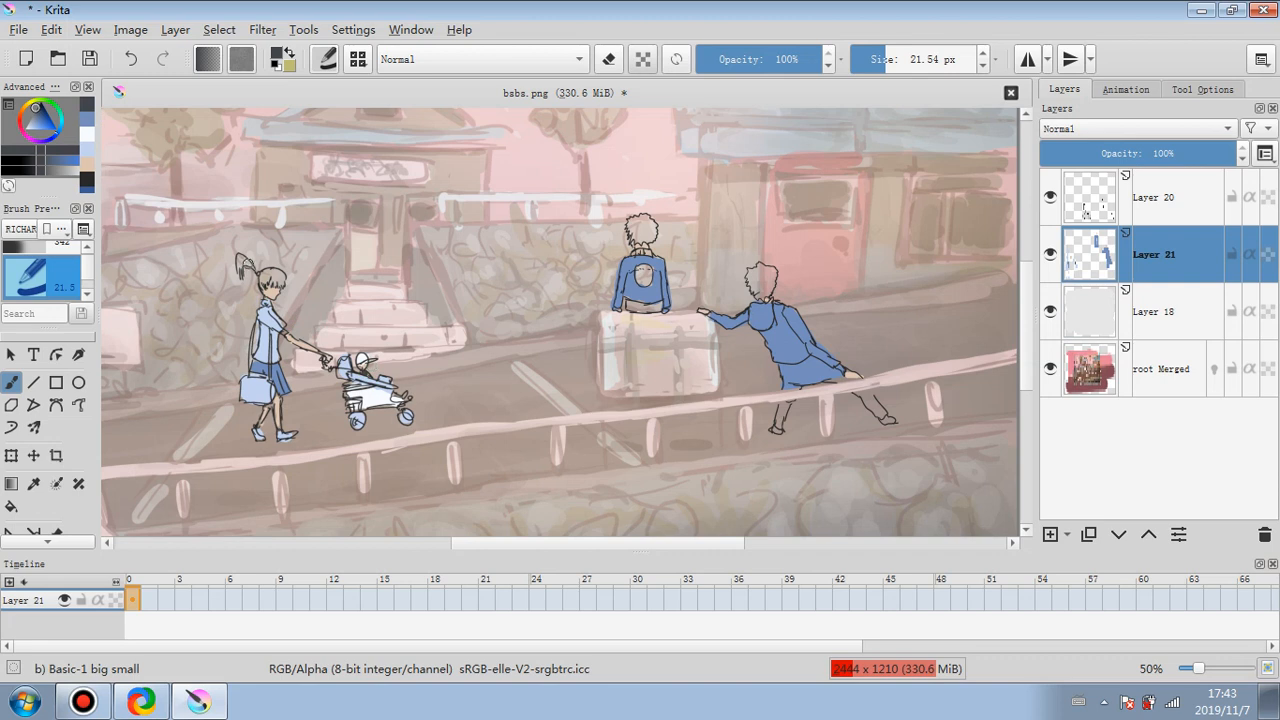
pyautogui.moveTo(244, 261)
pyautogui.mouseDown()
pyautogui.moveTo(281, 277)
pyautogui.moveTo(255, 262)
pyautogui.mouseUp()
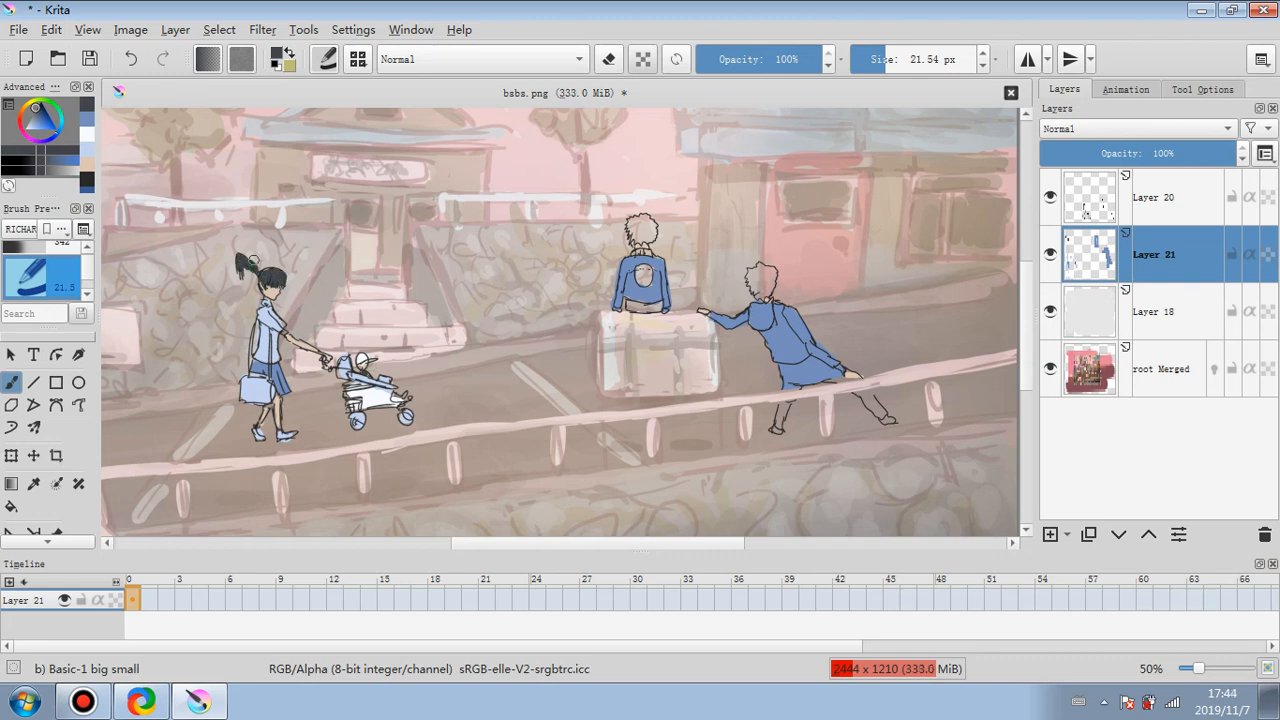
# - Paint the seated boy's hair, back emblem and waist area and the leaning boy's hair dark grey
pyautogui.moveTo(647, 274); pyautogui.dragTo(648, 308)
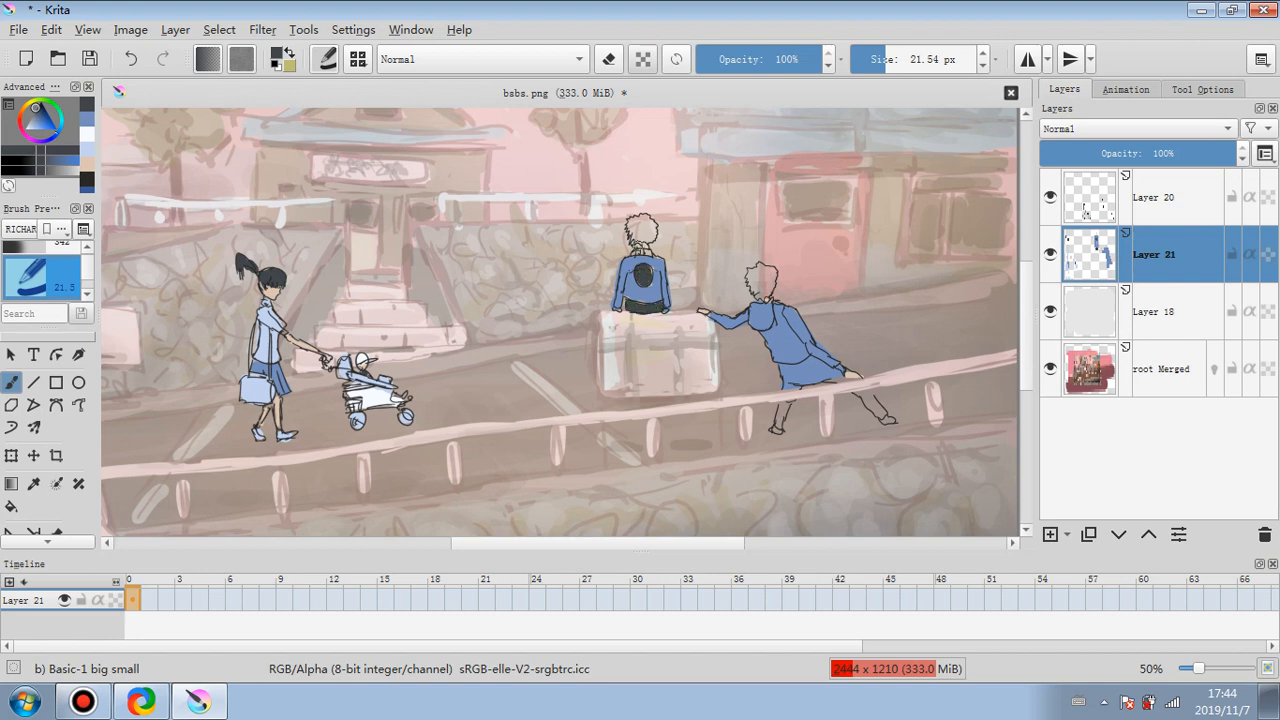
pyautogui.moveTo(638, 246)
pyautogui.mouseDown()
pyautogui.moveTo(645, 226)
pyautogui.moveTo(648, 250)
pyautogui.mouseUp()
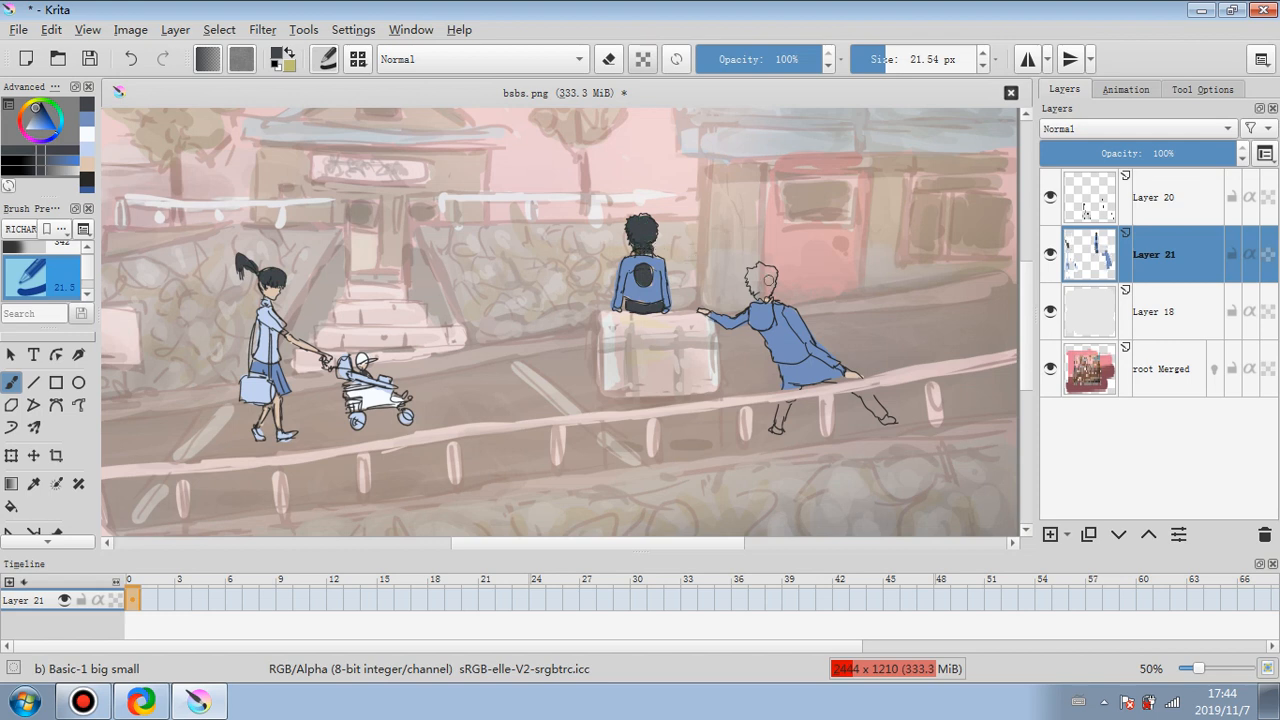
pyautogui.moveTo(766, 278)
pyautogui.mouseDown()
pyautogui.moveTo(752, 282)
pyautogui.moveTo(772, 276)
pyautogui.moveTo(762, 292)
pyautogui.moveTo(752, 272)
pyautogui.moveTo(774, 282)
pyautogui.mouseUp()
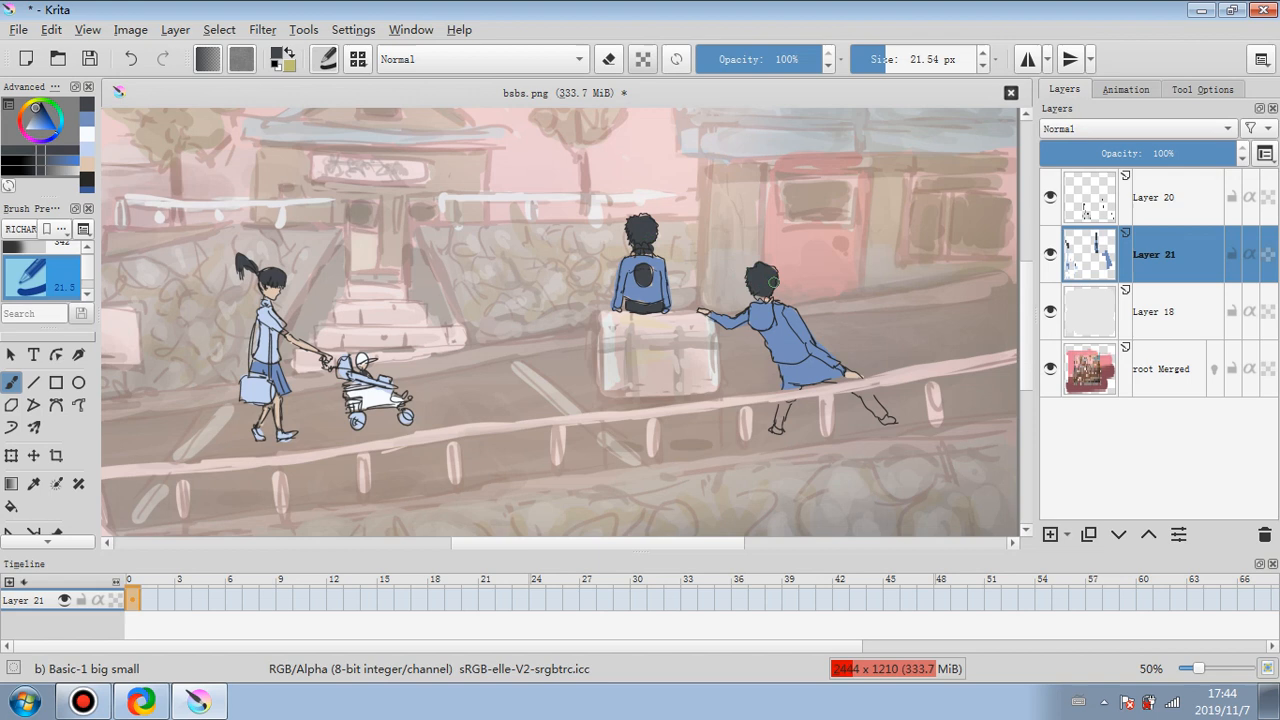
# - Colour the leaning boy's trousers with the jacket blue and his shoes with the dark hair colour
pyautogui.keyDown('ctrl'); pyautogui.click(792, 356); pyautogui.keyUp('ctrl')
pyautogui.moveTo(782, 417); pyautogui.dragTo(783, 414)
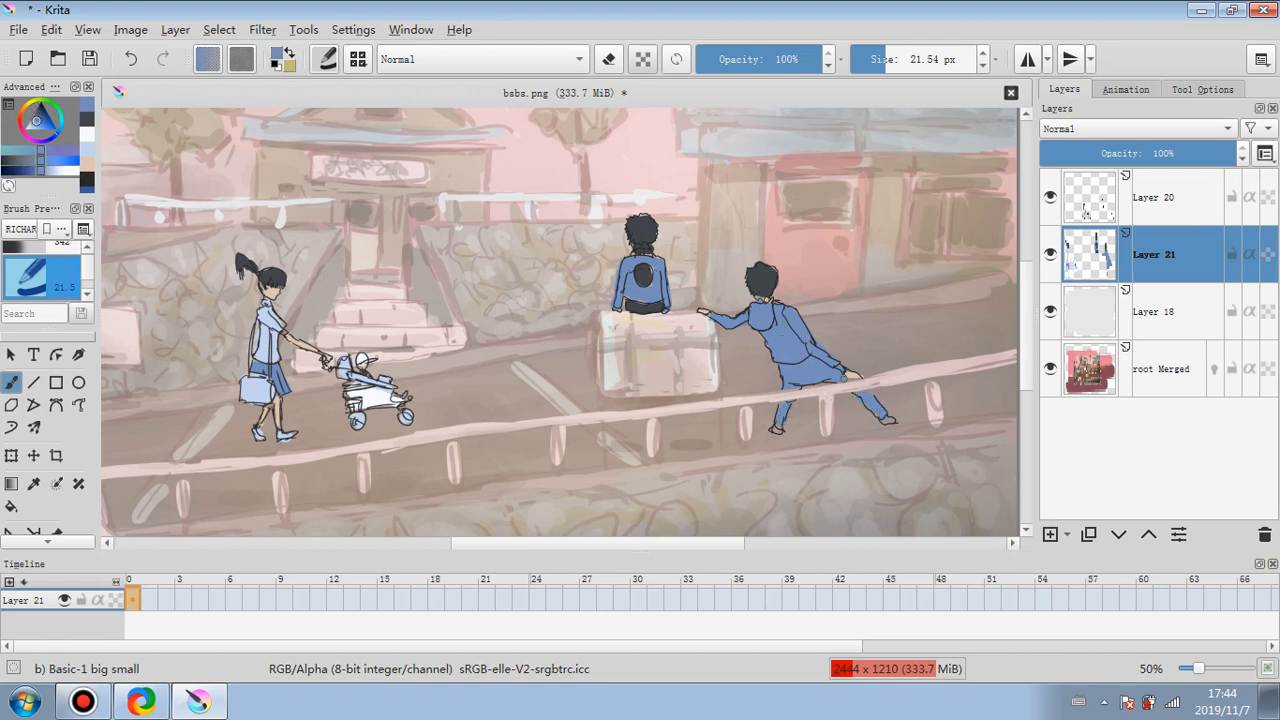
pyautogui.keyDown('ctrl'); pyautogui.click(851, 377); pyautogui.keyUp('ctrl')
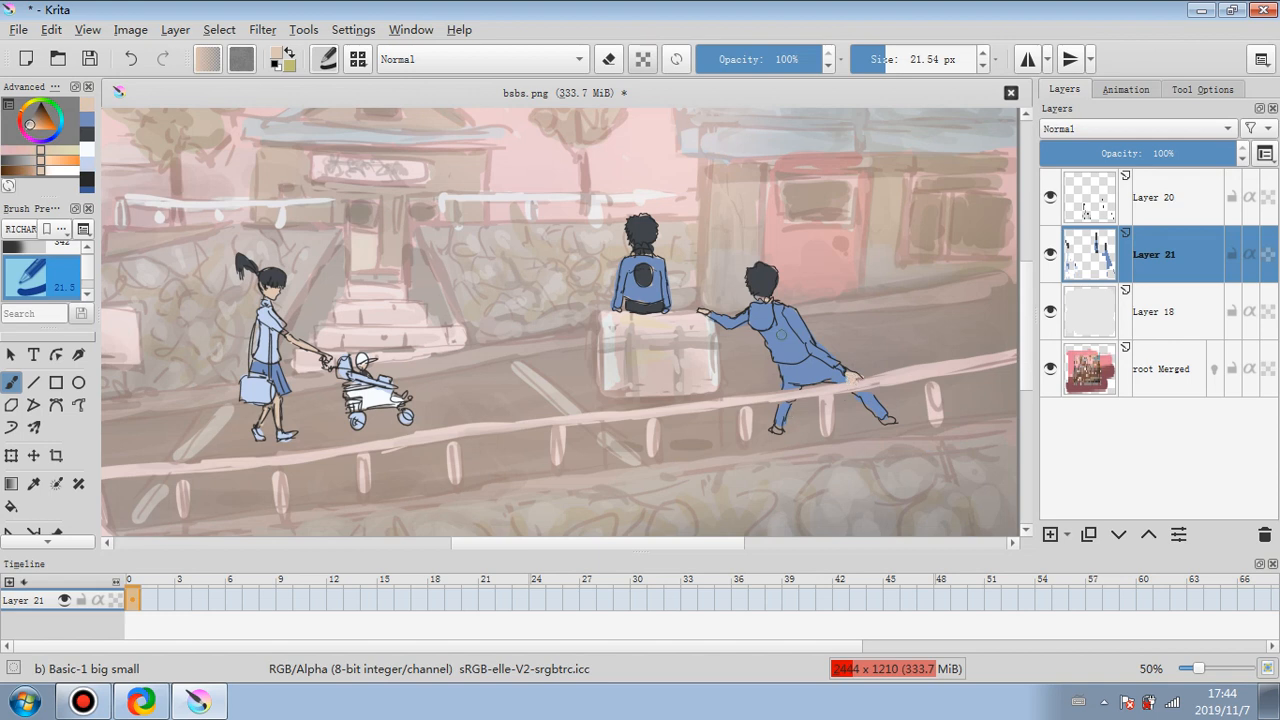
pyautogui.keyDown('ctrl'); pyautogui.click(761, 276); pyautogui.keyUp('ctrl')
pyautogui.moveTo(771, 427); pyautogui.dragTo(781, 431)
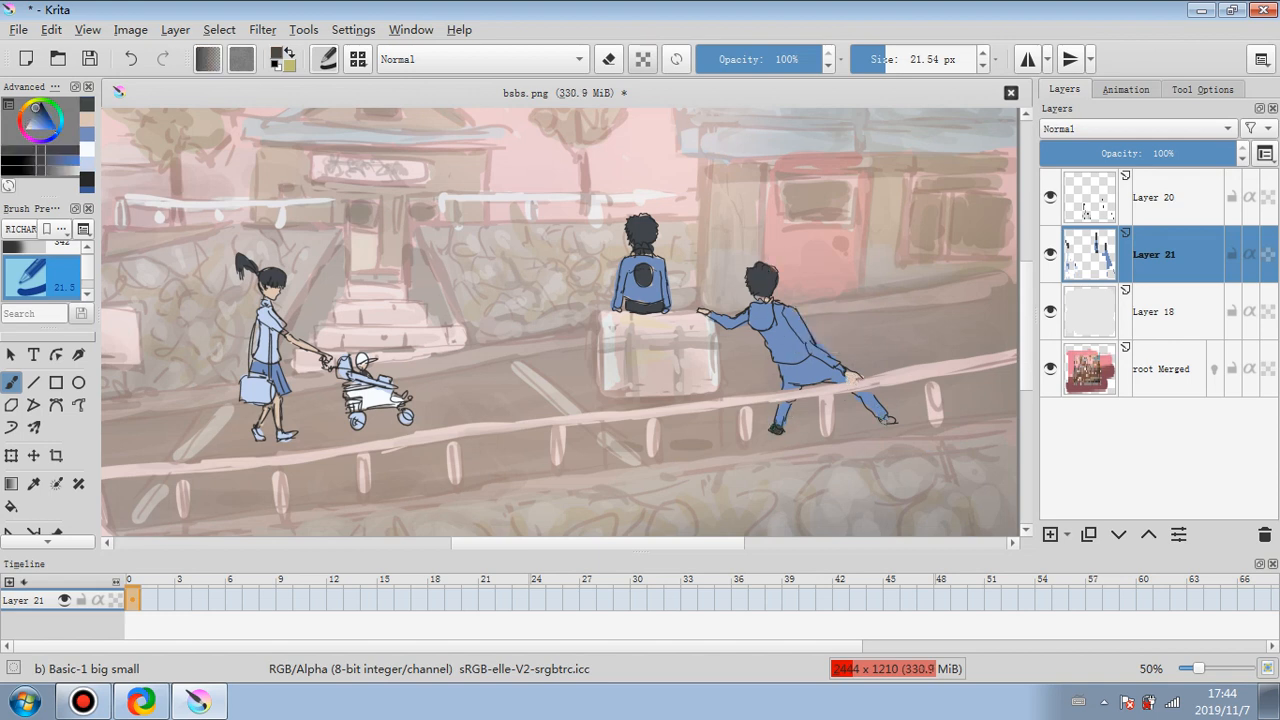
pyautogui.moveTo(882, 418); pyautogui.dragTo(893, 422)
# - Paint the seated boy's back emblem with the stroller's white, and retouch skin and blue clothing details with a 2.48 px brush
pyautogui.keyDown('ctrl'); pyautogui.click(378, 390); pyautogui.keyUp('ctrl')
pyautogui.moveTo(643, 270); pyautogui.dragTo(644, 275)
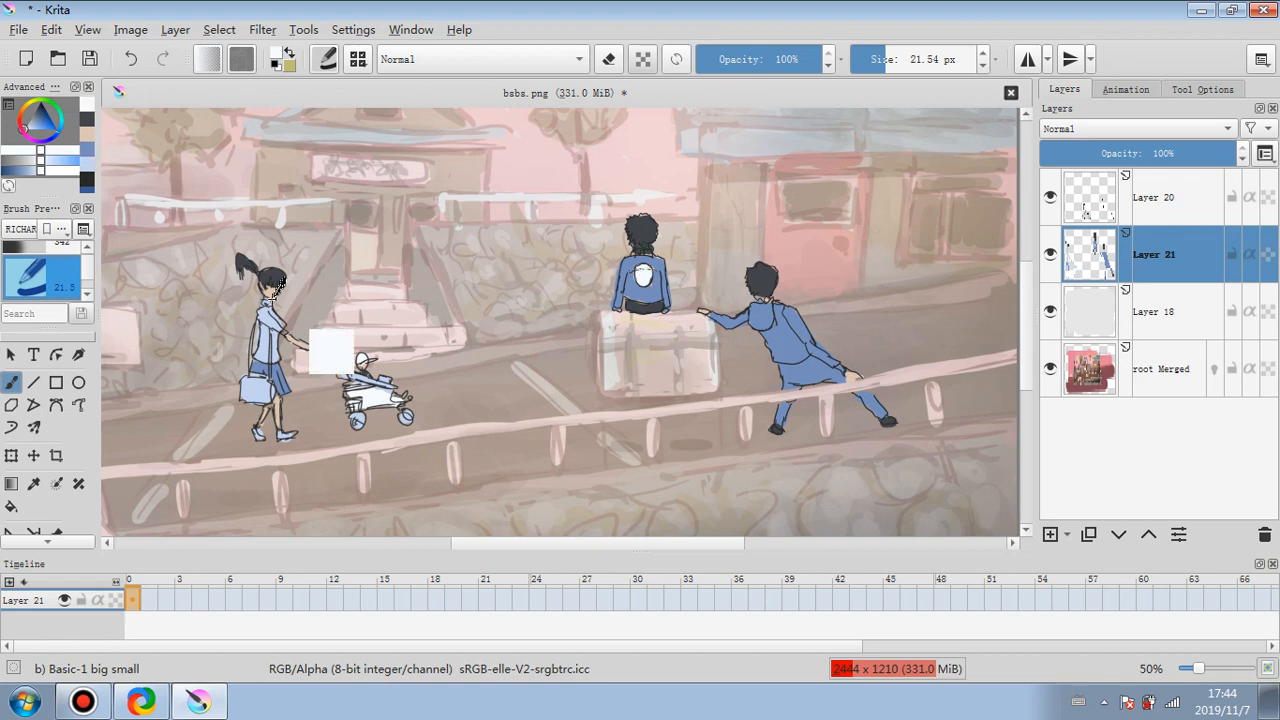
pyautogui.keyDown('ctrl'); pyautogui.click(267, 293); pyautogui.keyUp('ctrl')
pyautogui.click(867, 61)
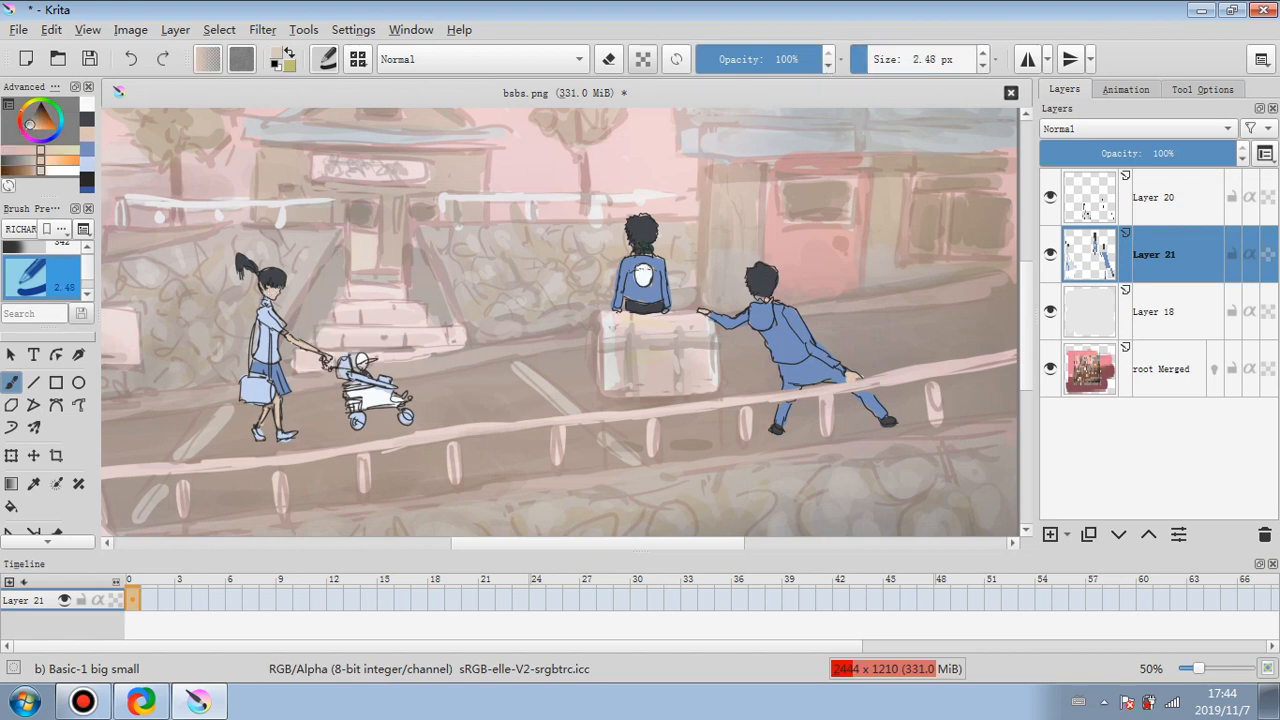
pyautogui.click(617, 310)
pyautogui.keyDown('ctrl'); pyautogui.click(654, 264); pyautogui.keyUp('ctrl')
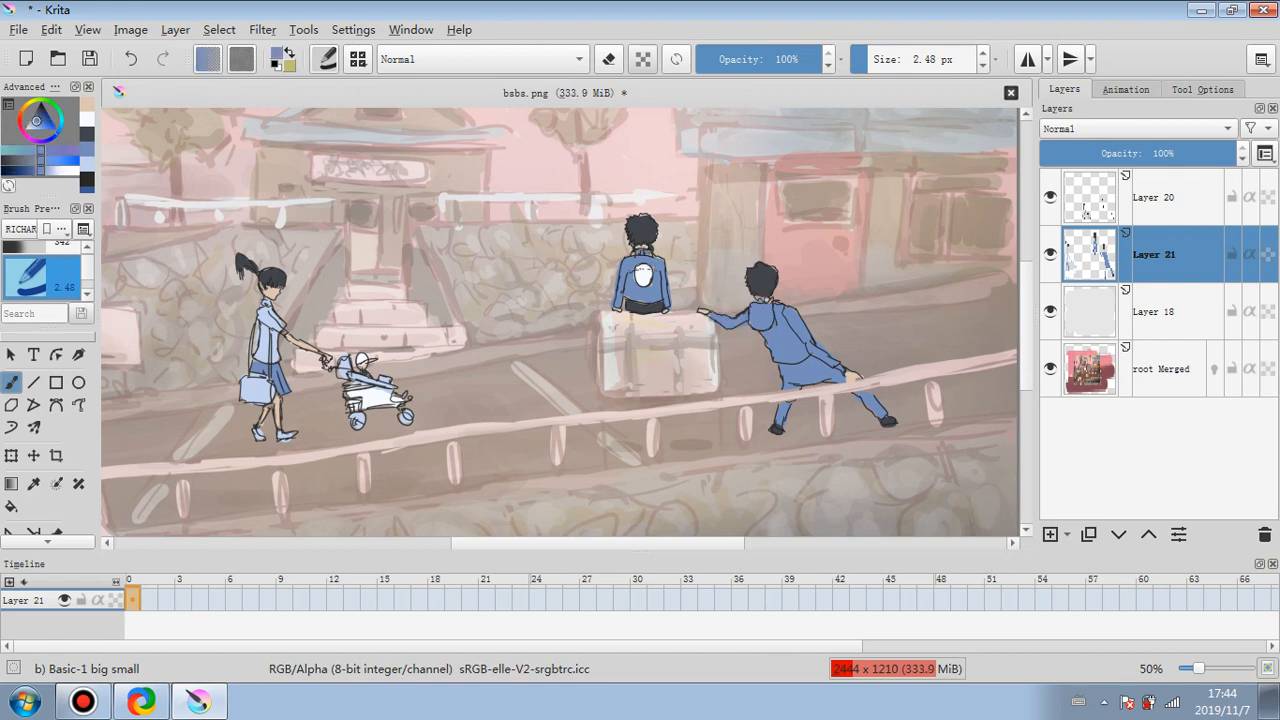
pyautogui.click(786, 306)
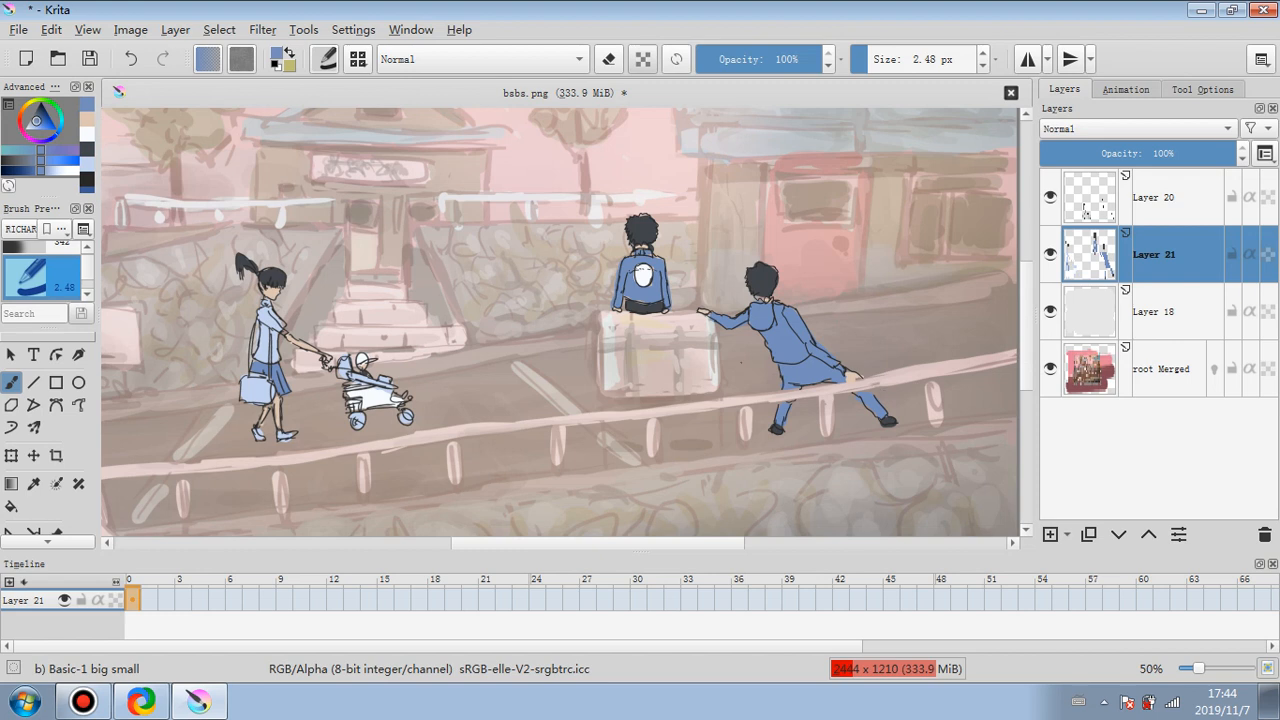
# - Recolour the woman's top and the stroller's body pink with a 16.71 px brush
pyautogui.click(30, 130)
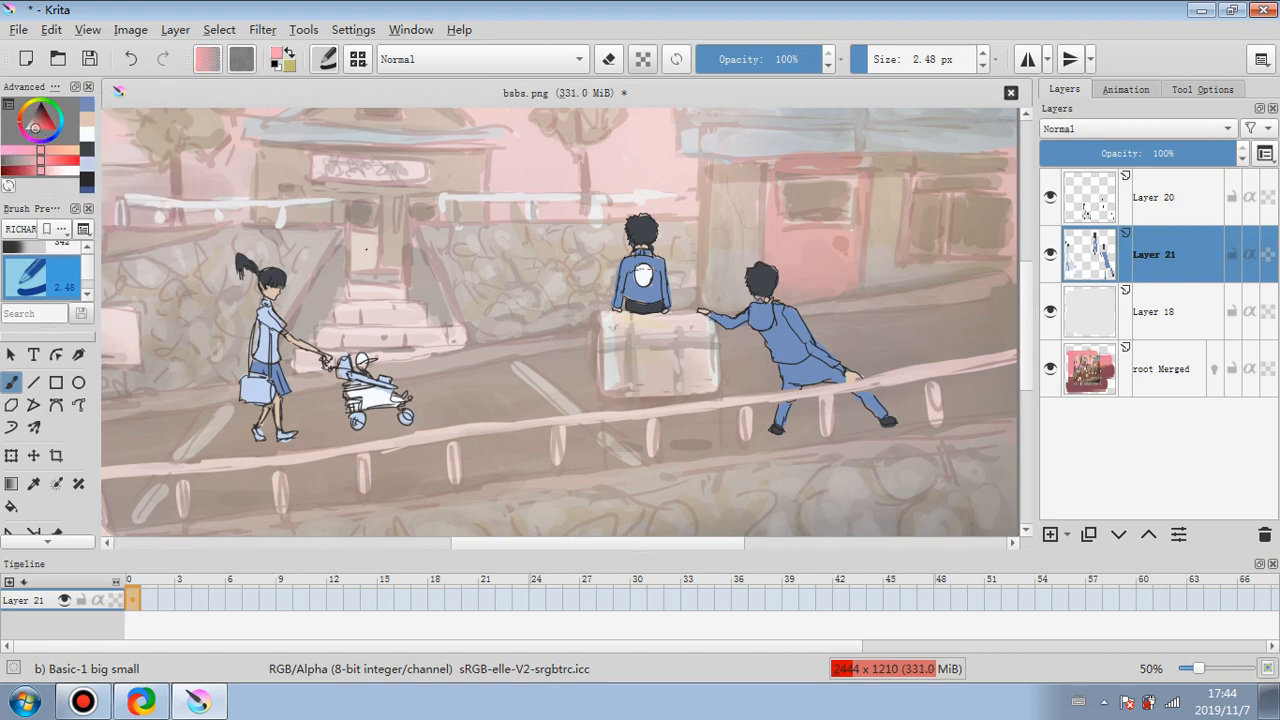
pyautogui.click(882, 60)
pyautogui.moveTo(264, 343)
pyautogui.mouseDown()
pyautogui.moveTo(270, 308)
pyautogui.moveTo(268, 360)
pyautogui.mouseUp()
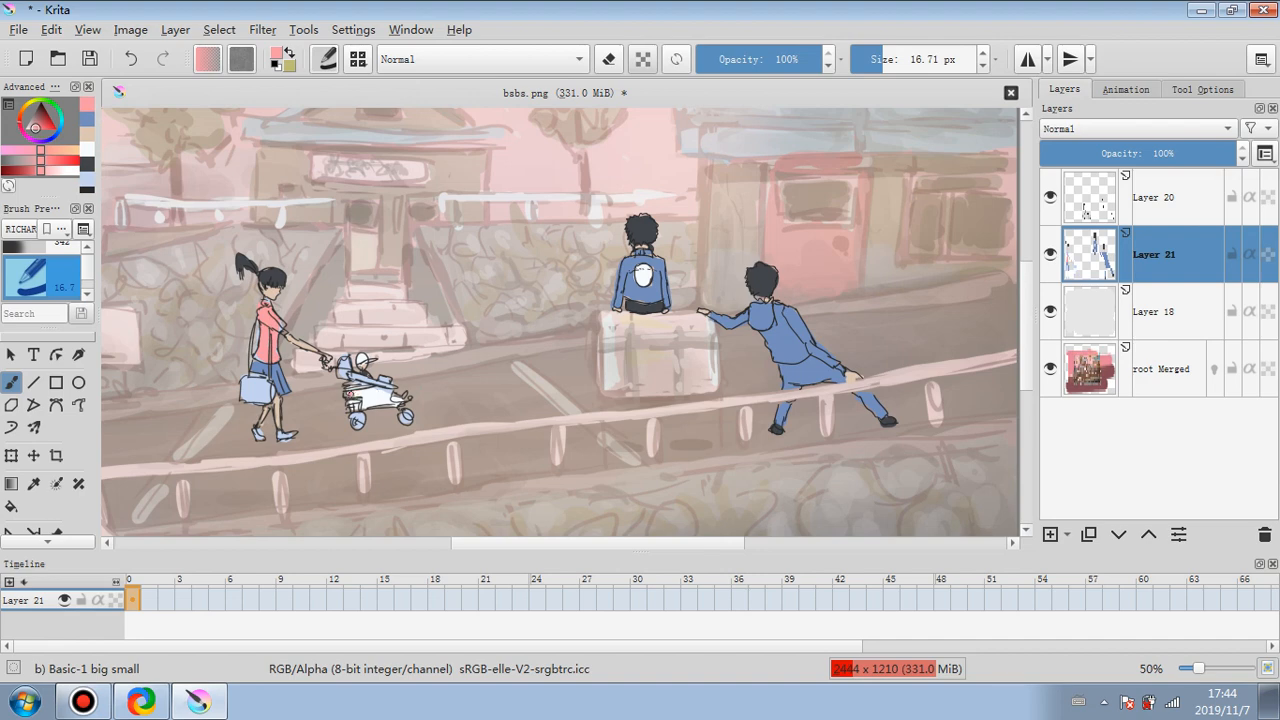
pyautogui.moveTo(355, 394); pyautogui.dragTo(385, 402)
# - Reduce Layer 18's opacity to 24%
pyautogui.scroll(-1, 428, 363)
pyautogui.moveTo(472, 338); pyautogui.dragTo(556, 335)
pyautogui.click(1170, 308)
pyautogui.moveTo(1135, 158); pyautogui.dragTo(1087, 154)
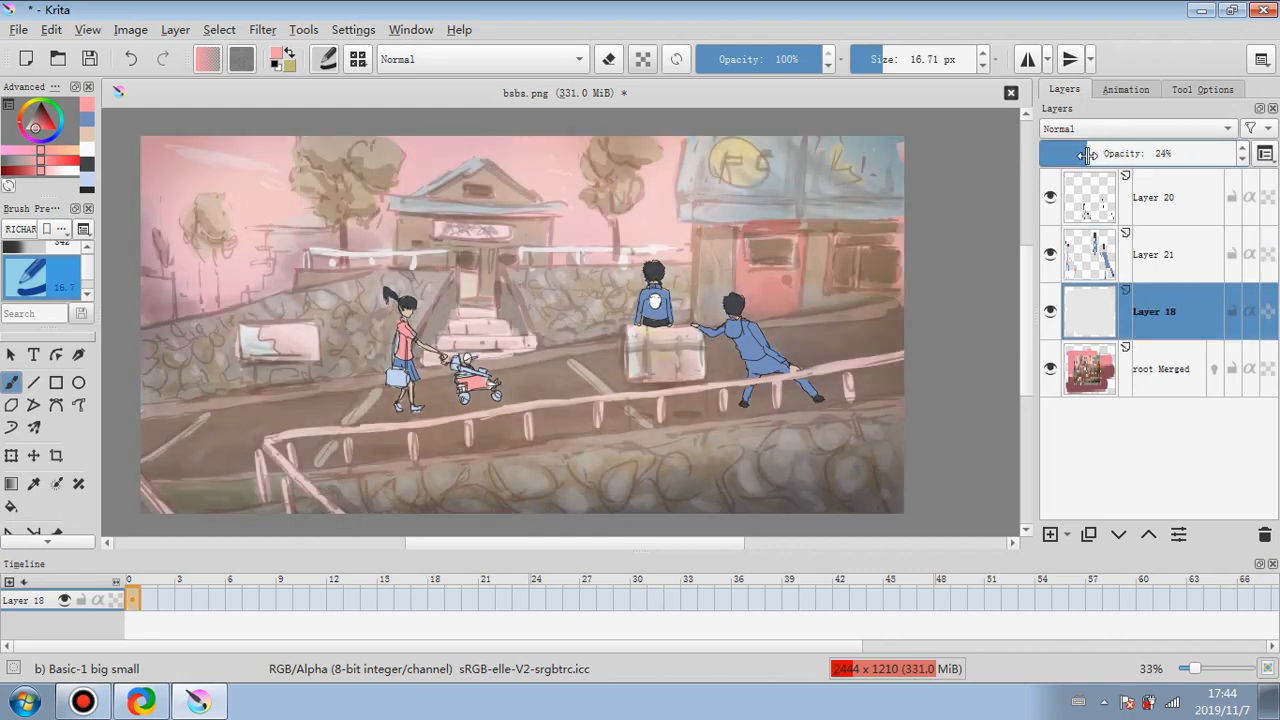
# - Apply a Gaussian Blur with a 5 px radius to the root Merged layer and set Layer 18's opacity to 30%
pyautogui.click(1158, 358)
pyautogui.click(279, 33)
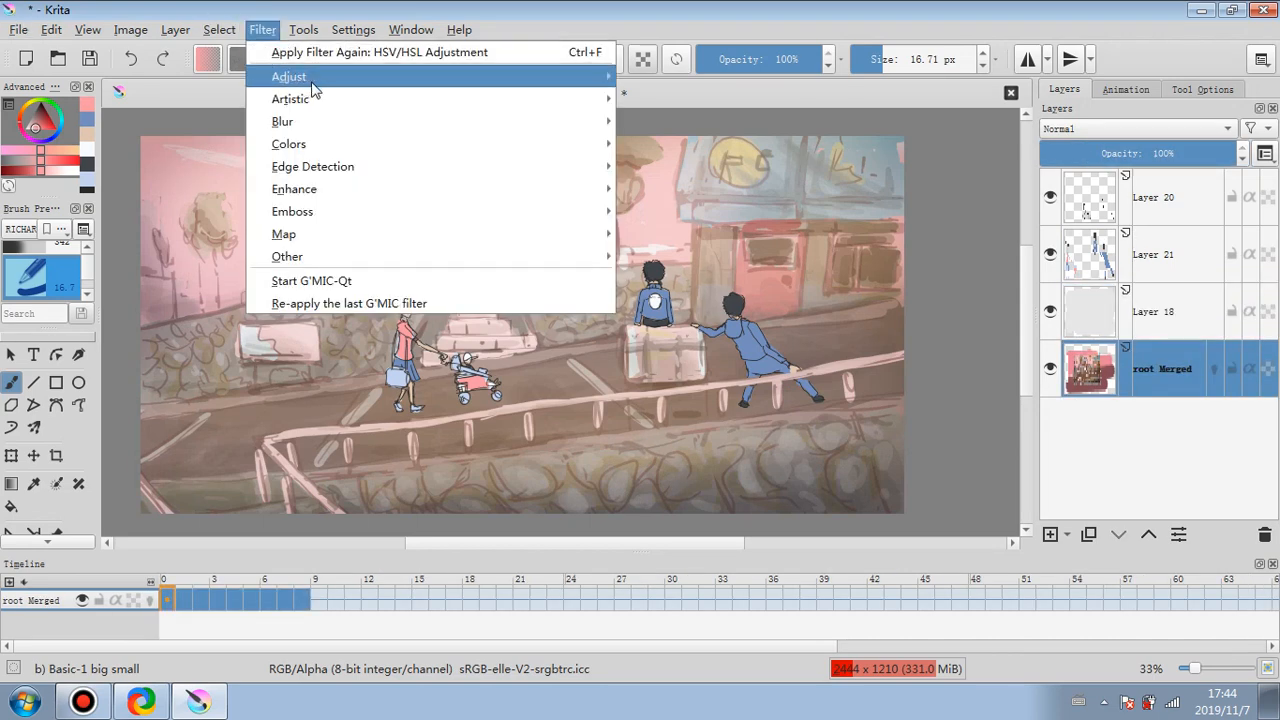
pyautogui.moveTo(556, 120)
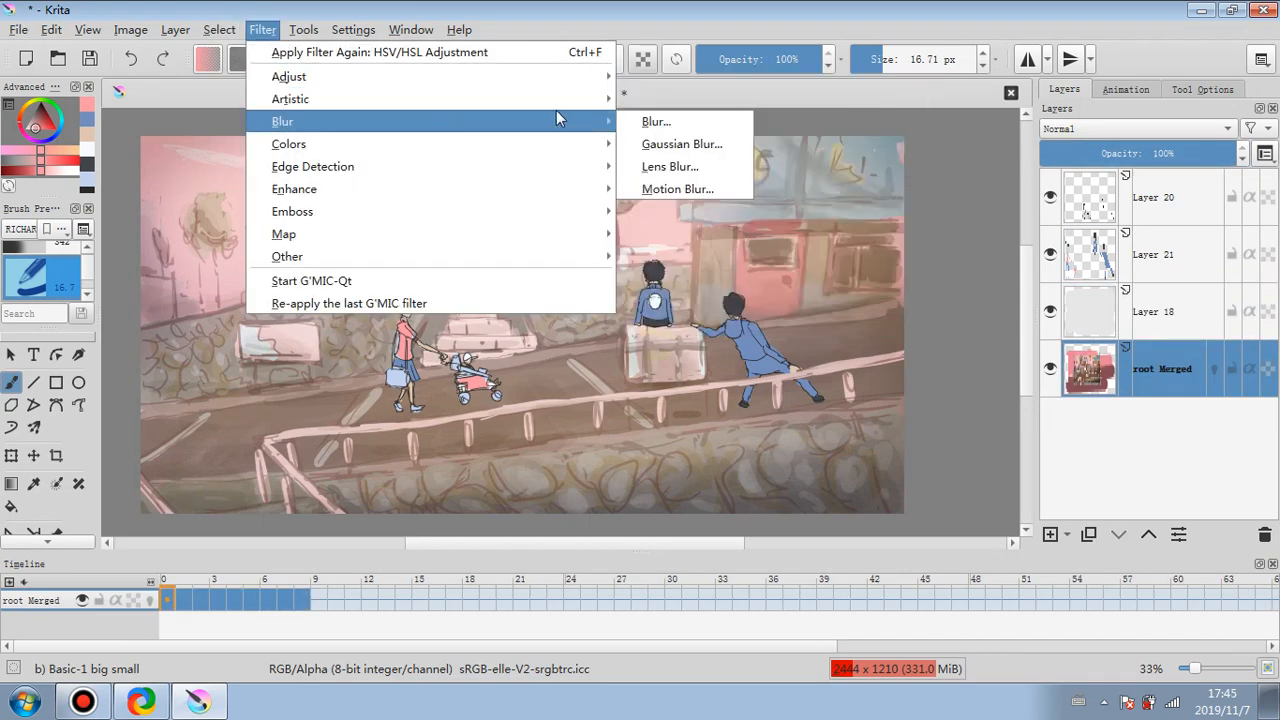
pyautogui.click(628, 144)
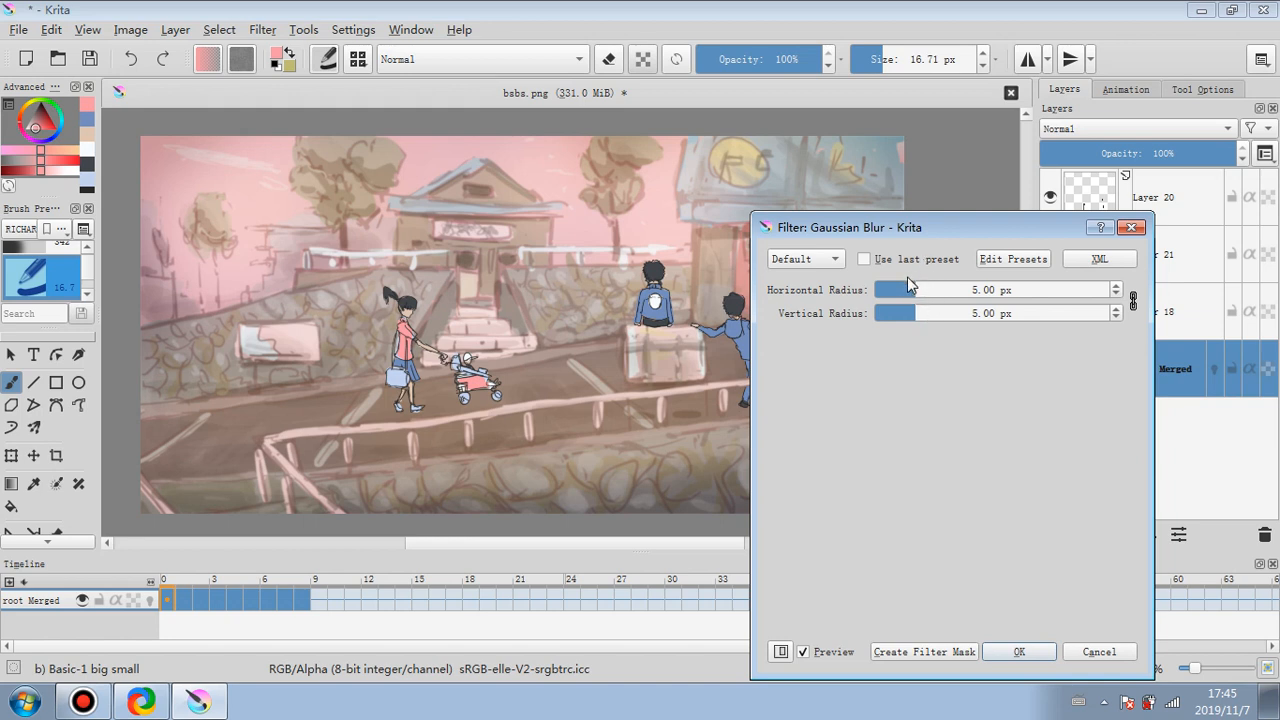
pyautogui.click(1012, 651)
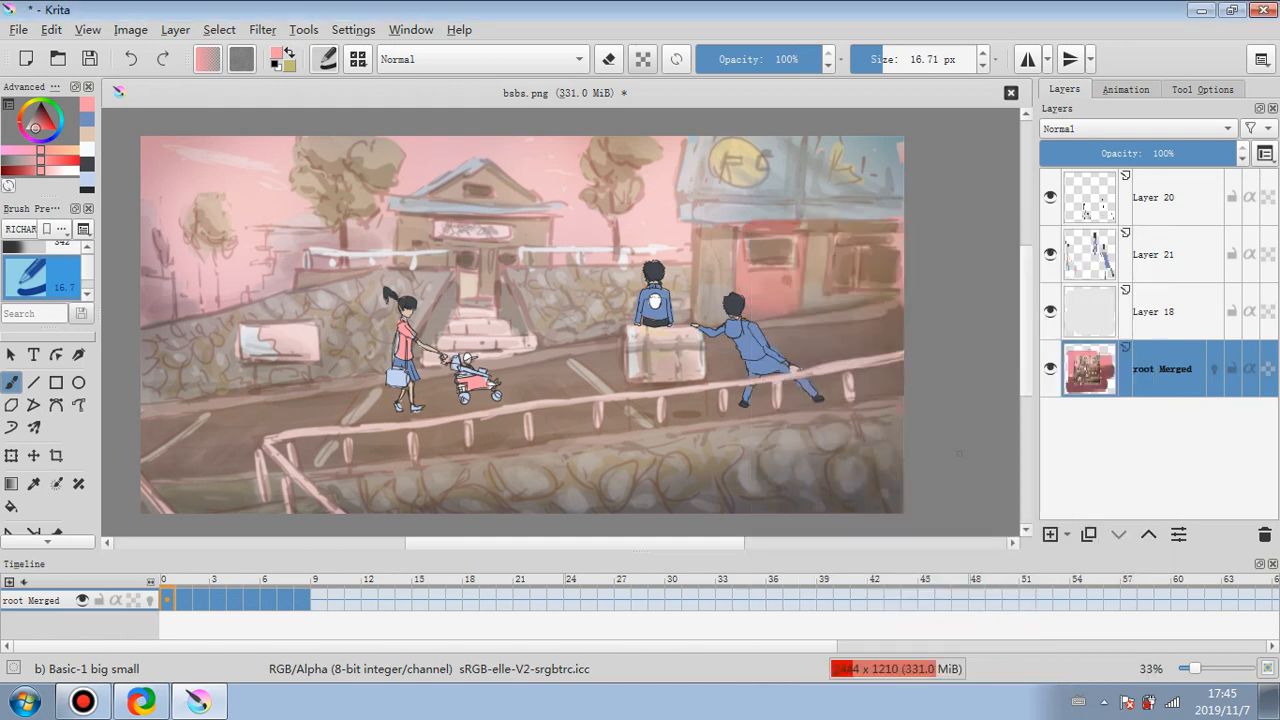
pyautogui.click(1180, 318)
pyautogui.click(1100, 153)
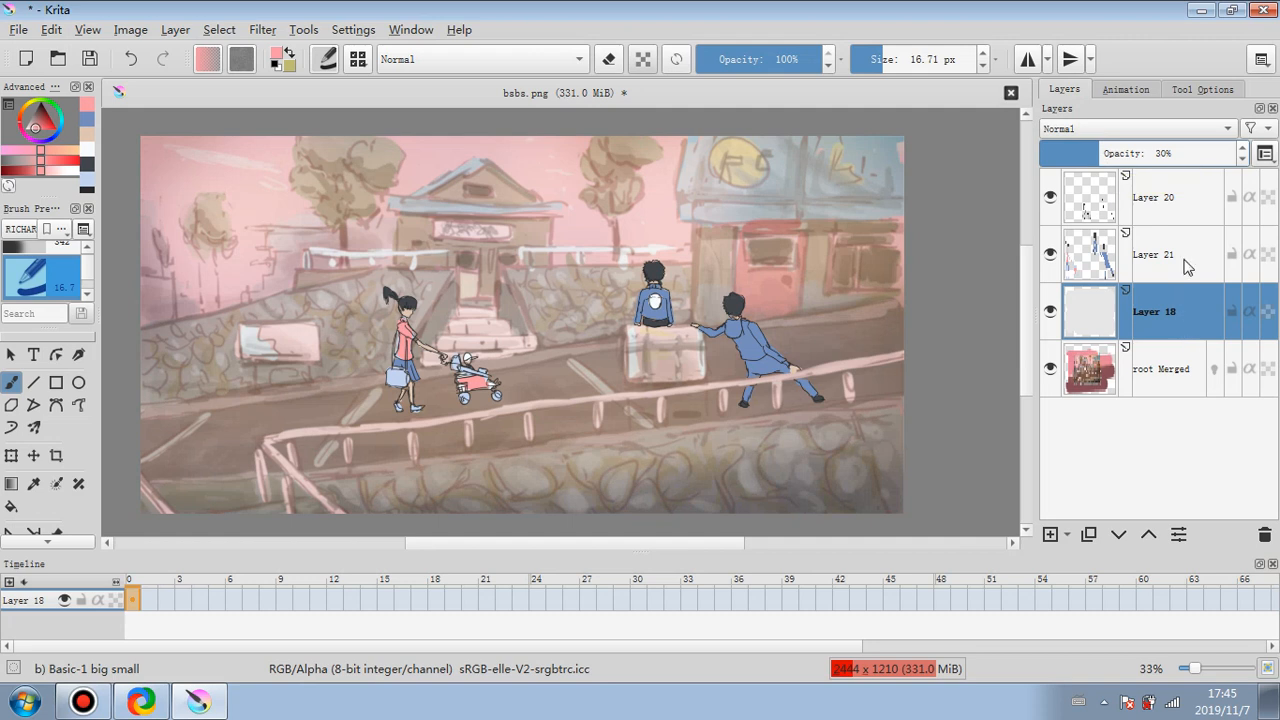
pyautogui.click(1110, 258)
pyautogui.click(264, 30)
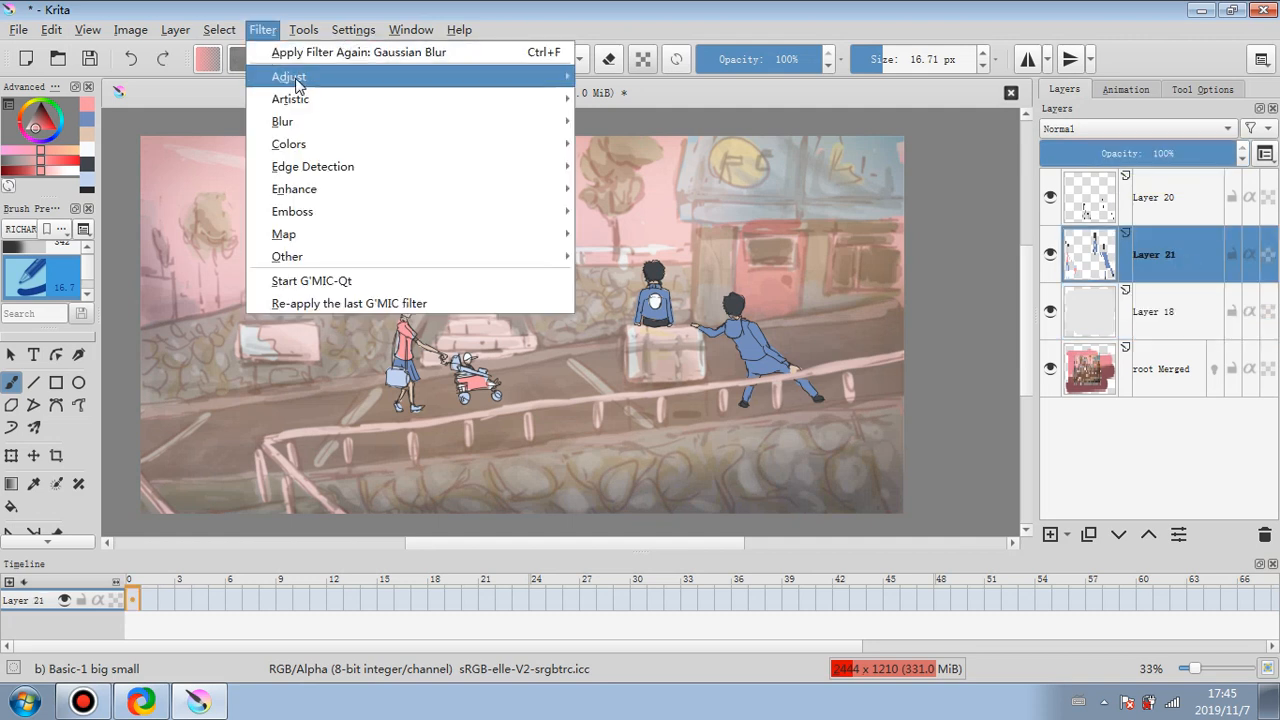
pyautogui.moveTo(520, 86)
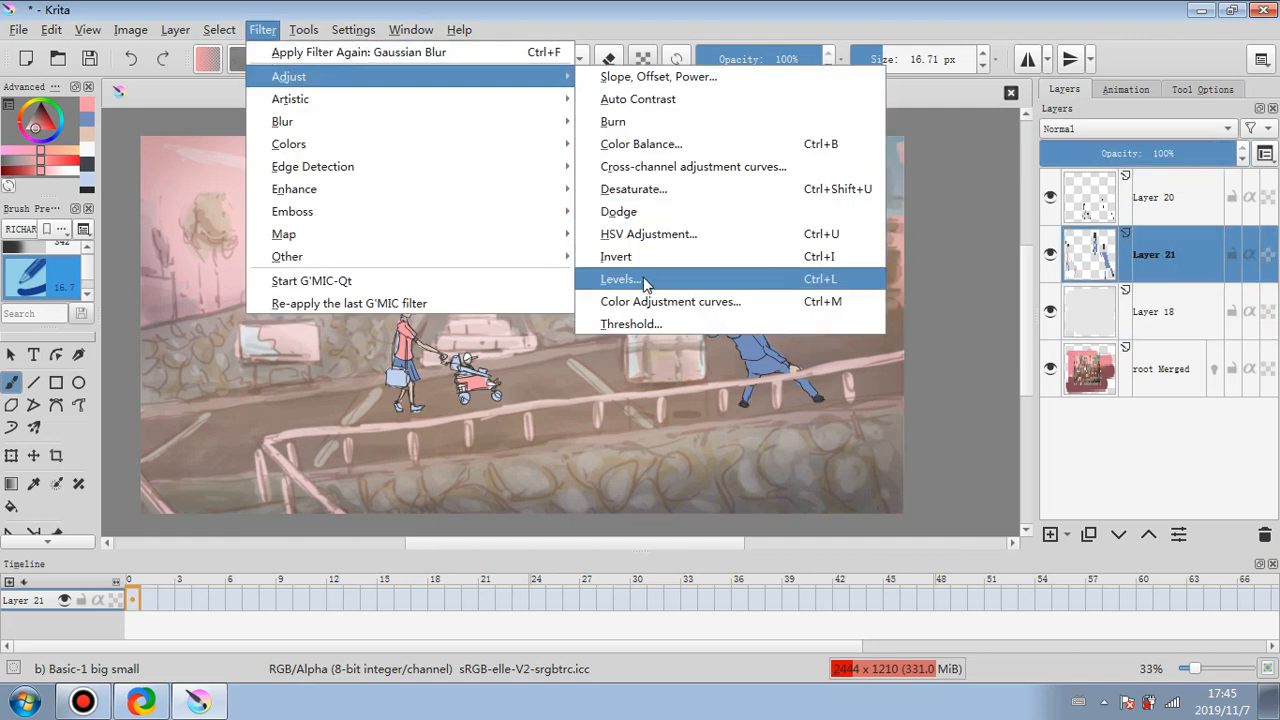
pyautogui.moveTo(540, 121)
pyautogui.click(635, 143)
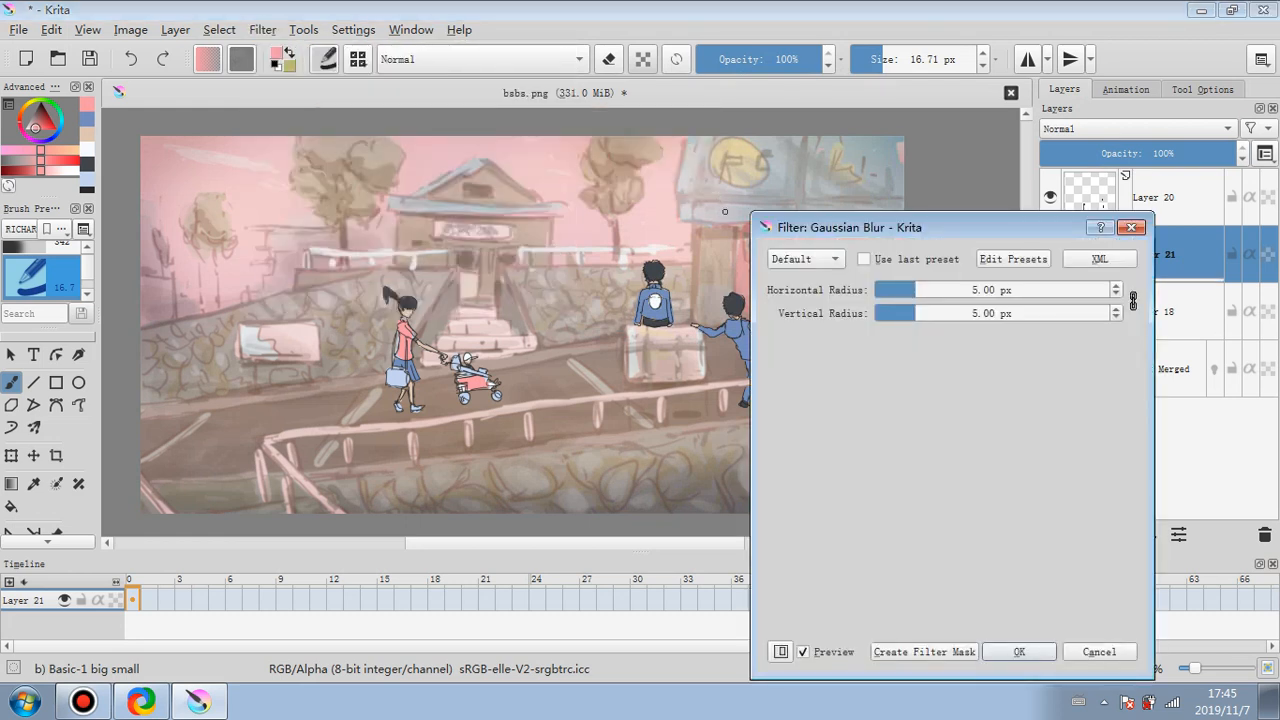
pyautogui.click(903, 291)
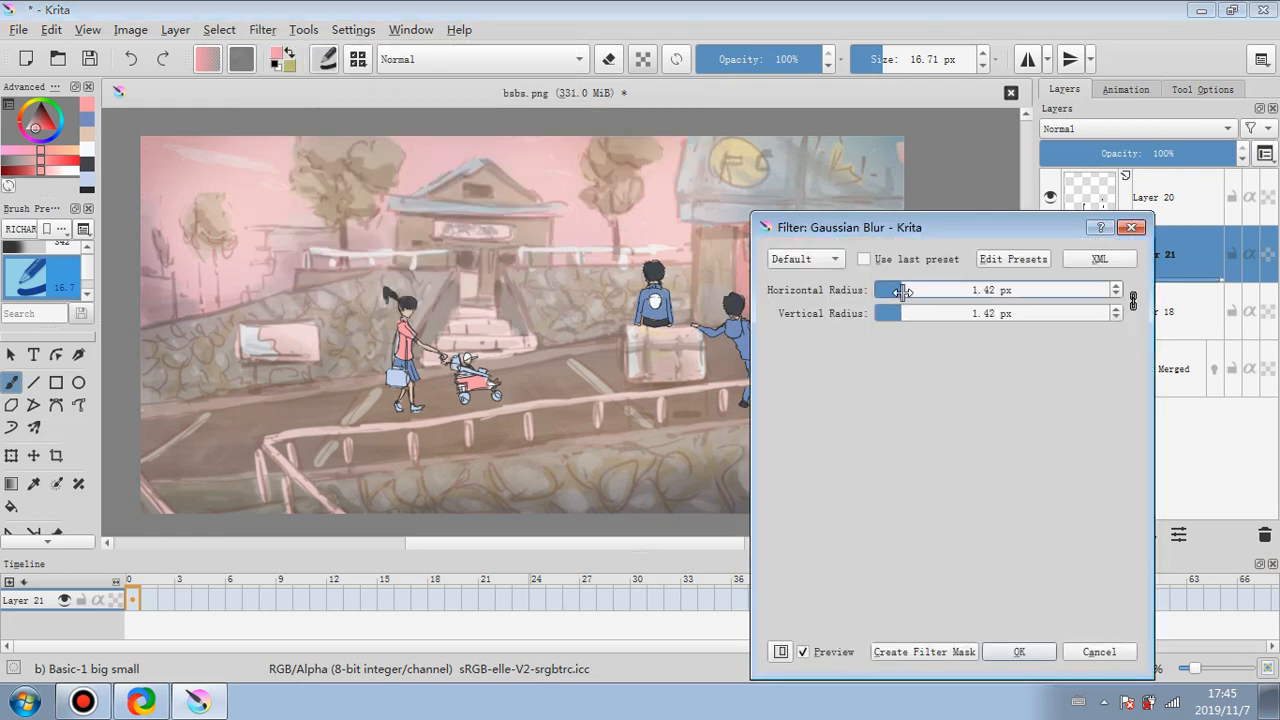
pyautogui.click(1096, 652)
# - Merge the line art on Layer 20 with the figure colours on the layer below
pyautogui.click(1155, 198)
pyautogui.rightClick(1158, 200)
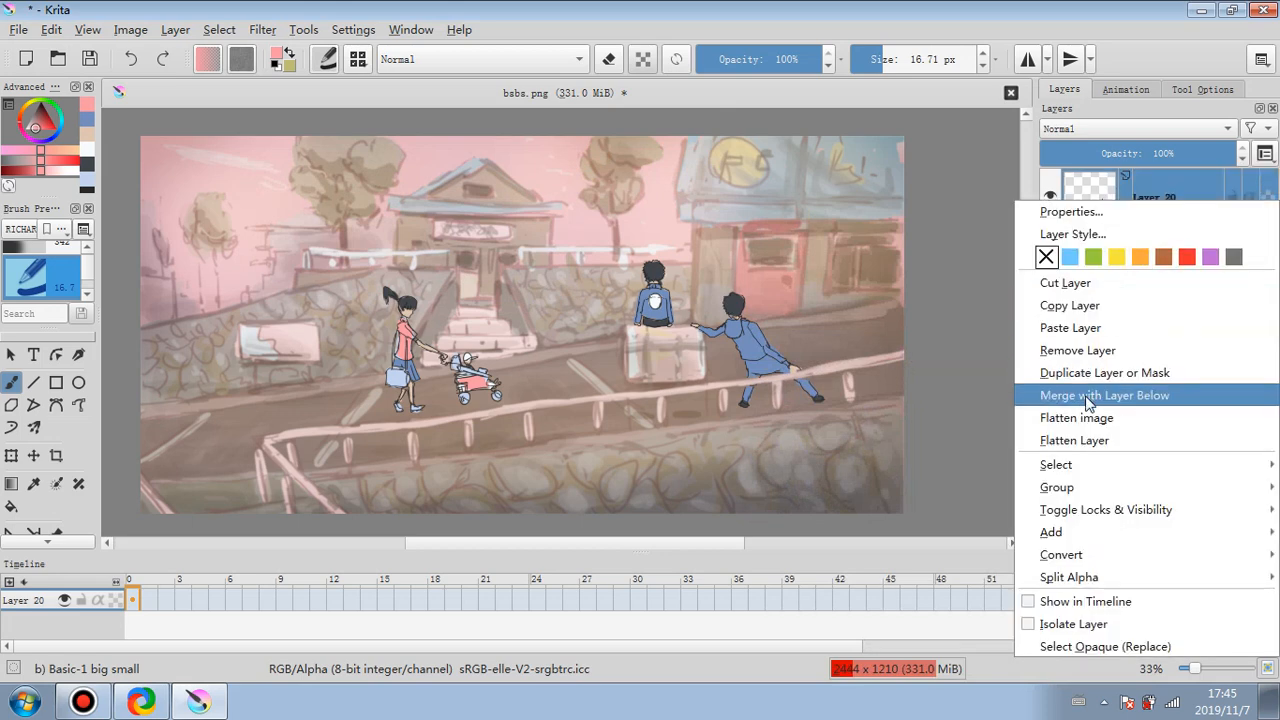
pyautogui.click(1088, 396)
# - Apply a Gaussian Blur with a 2.54 px radius to the merged figure layer
pyautogui.click(263, 30)
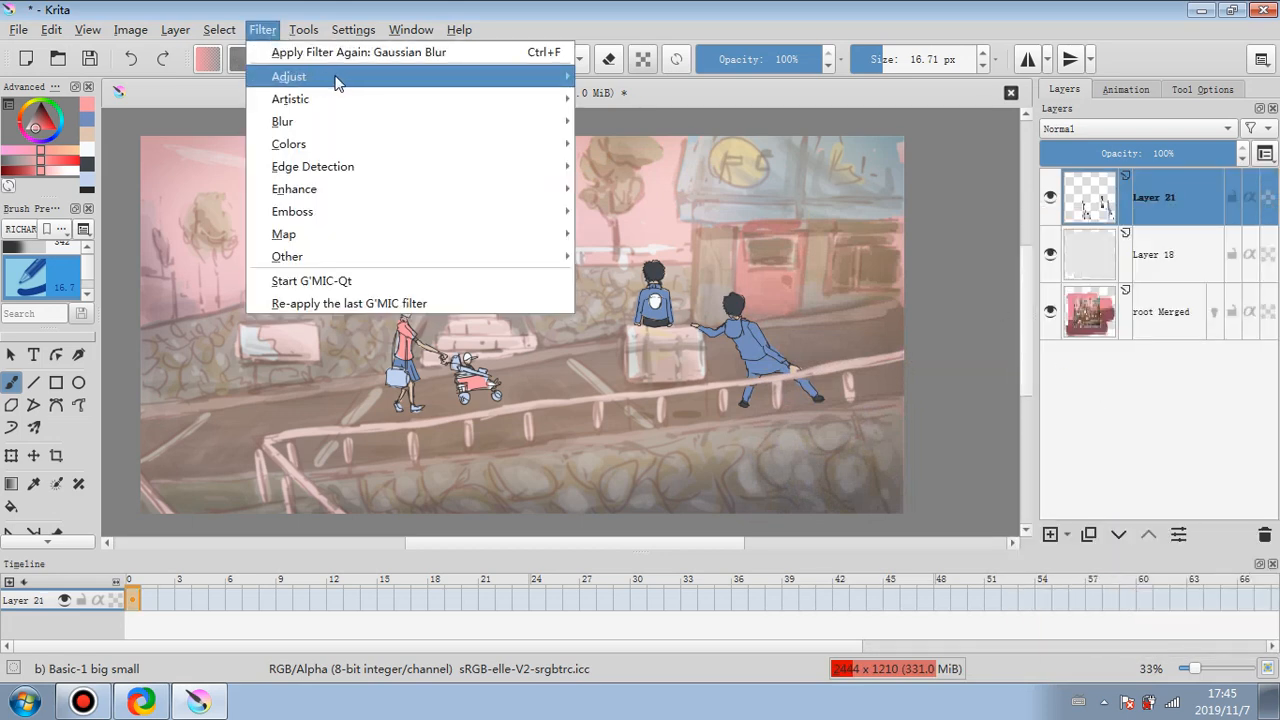
pyautogui.moveTo(338, 78)
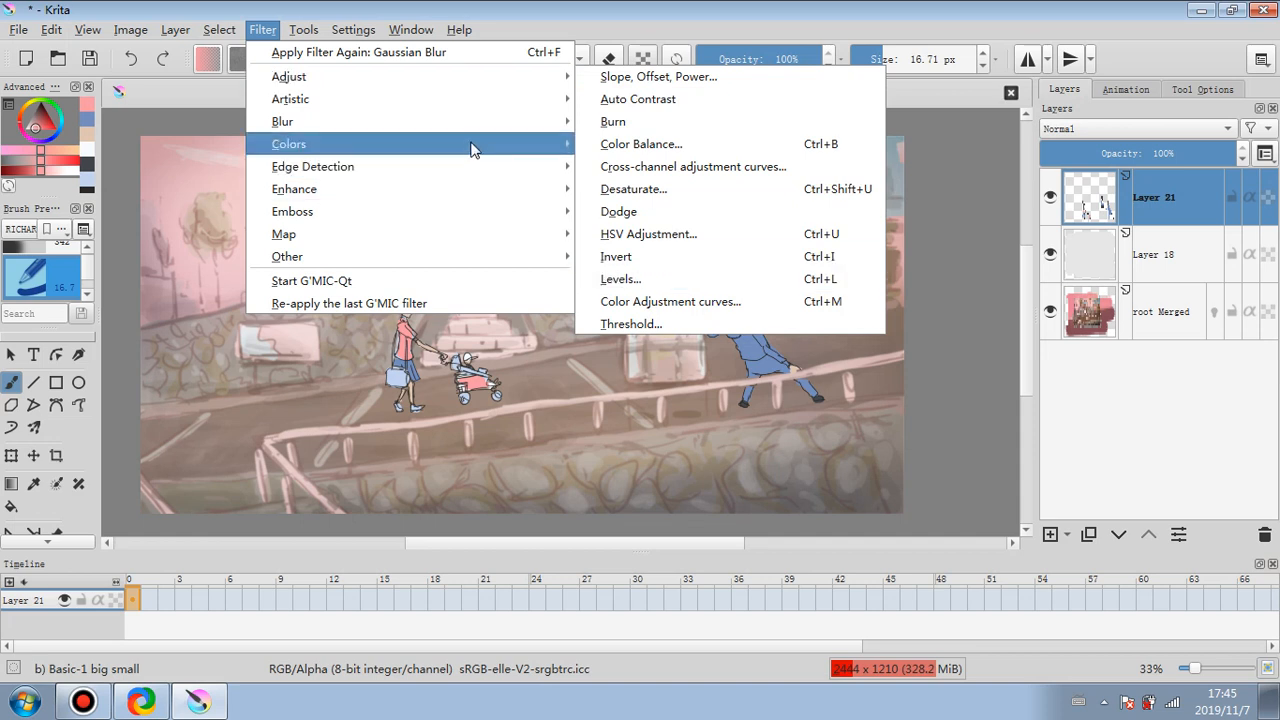
pyautogui.moveTo(520, 121)
pyautogui.click(605, 144)
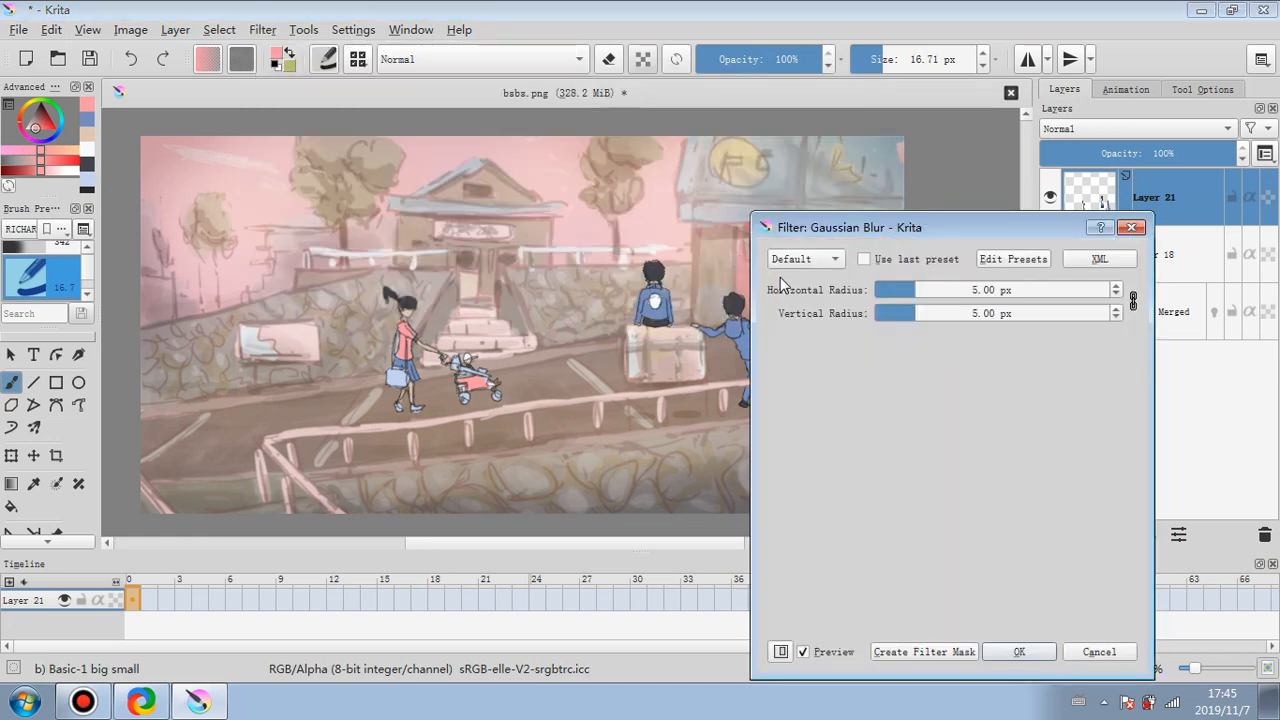
pyautogui.moveTo(913, 290); pyautogui.dragTo(906, 290)
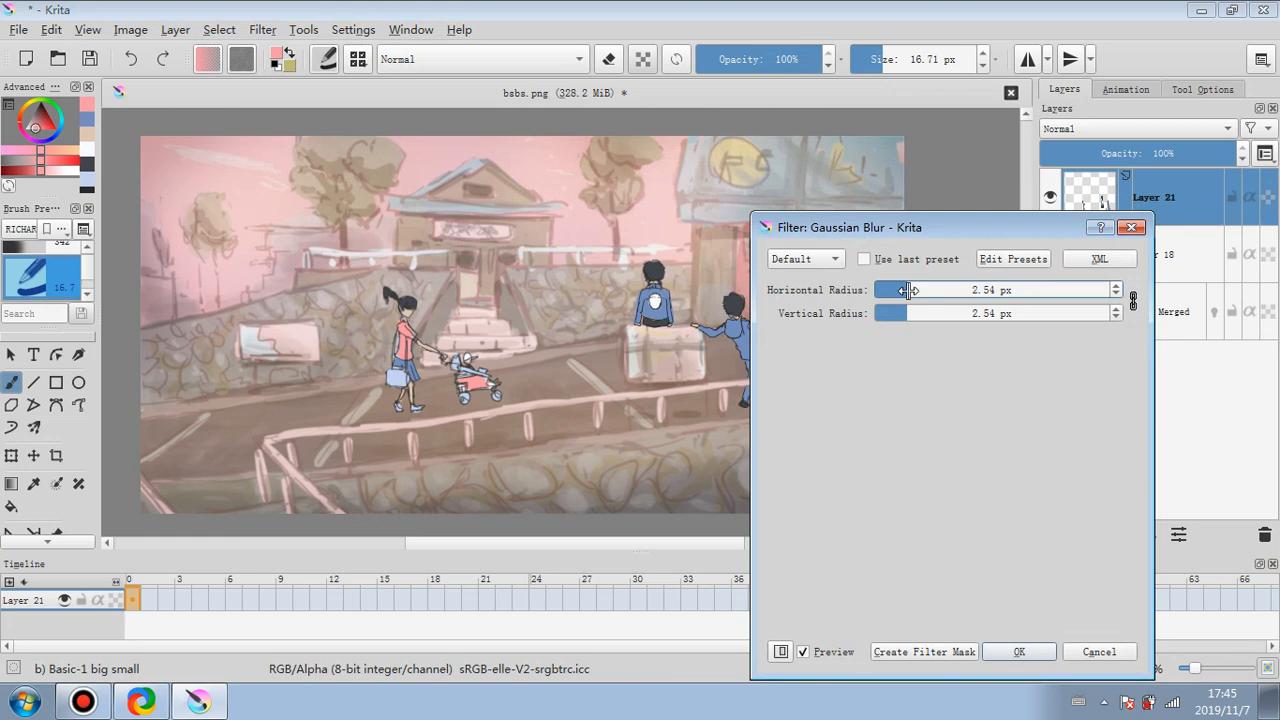
pyautogui.click(1015, 652)
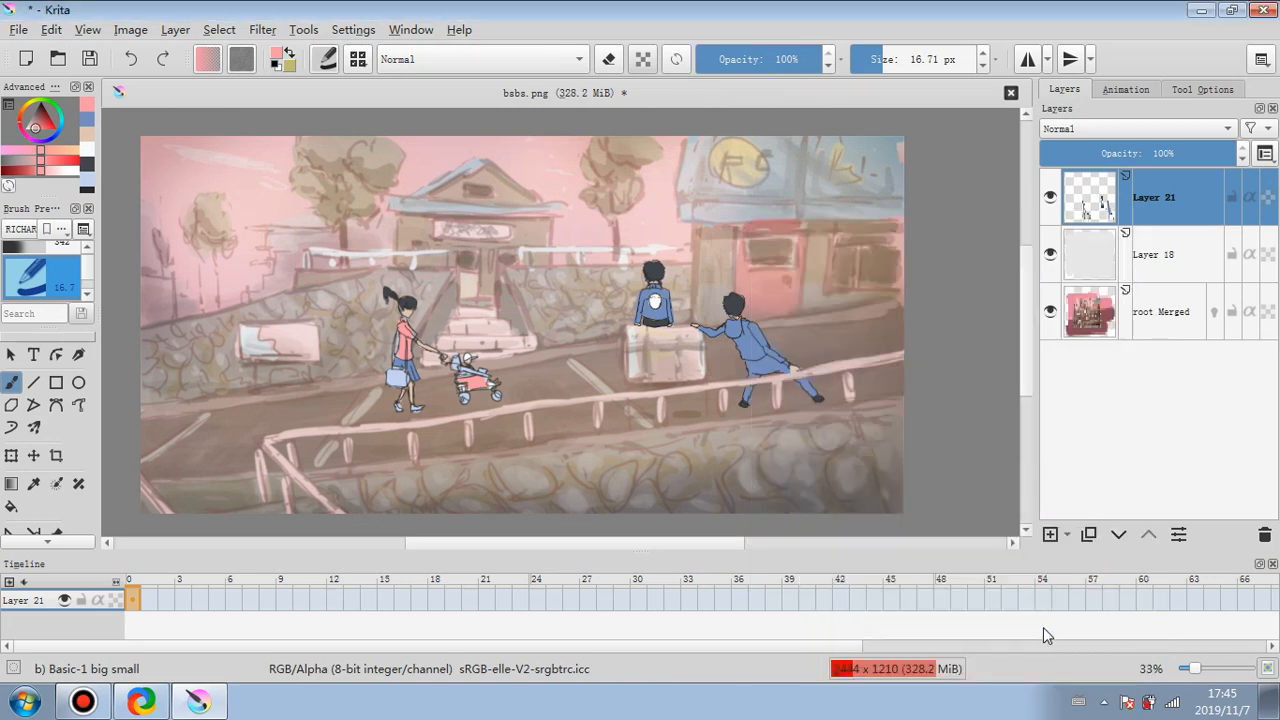
# - Duplicate Layer 21 and darken the copy with Levels, setting the input midtone to 0.711
pyautogui.click(1089, 534)
pyautogui.click(263, 29)
pyautogui.moveTo(561, 82)
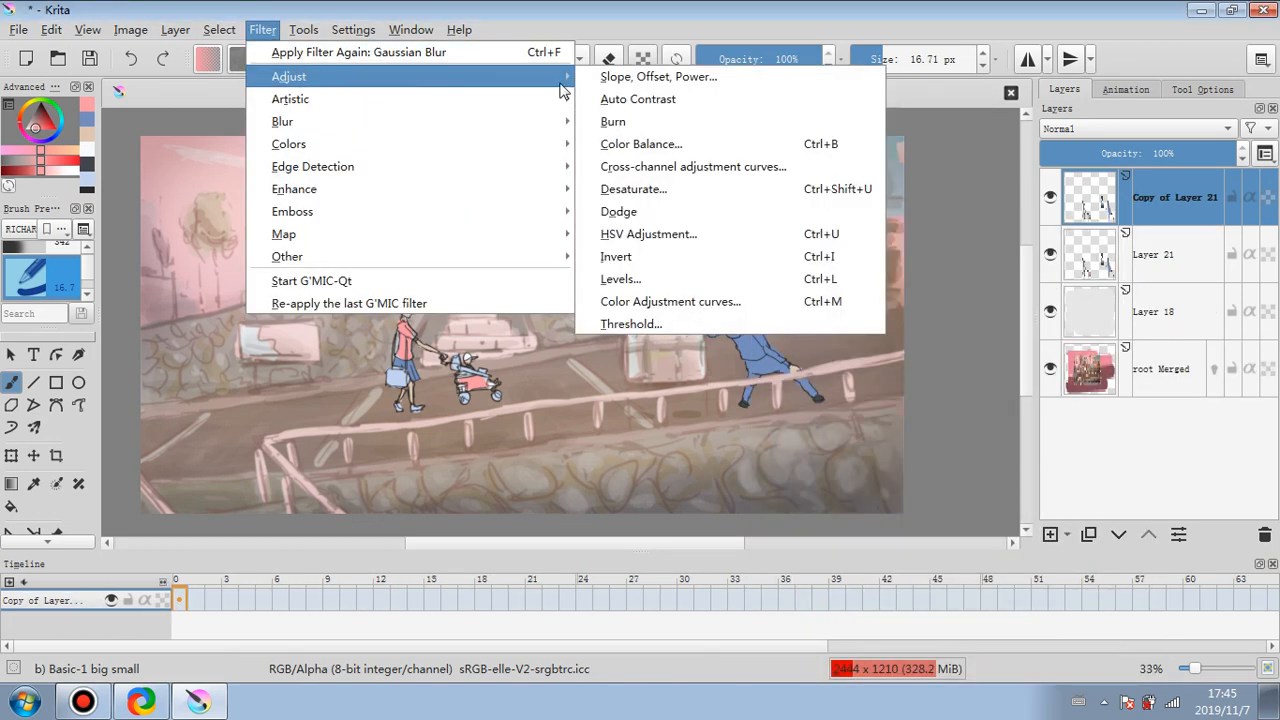
pyautogui.click(620, 279)
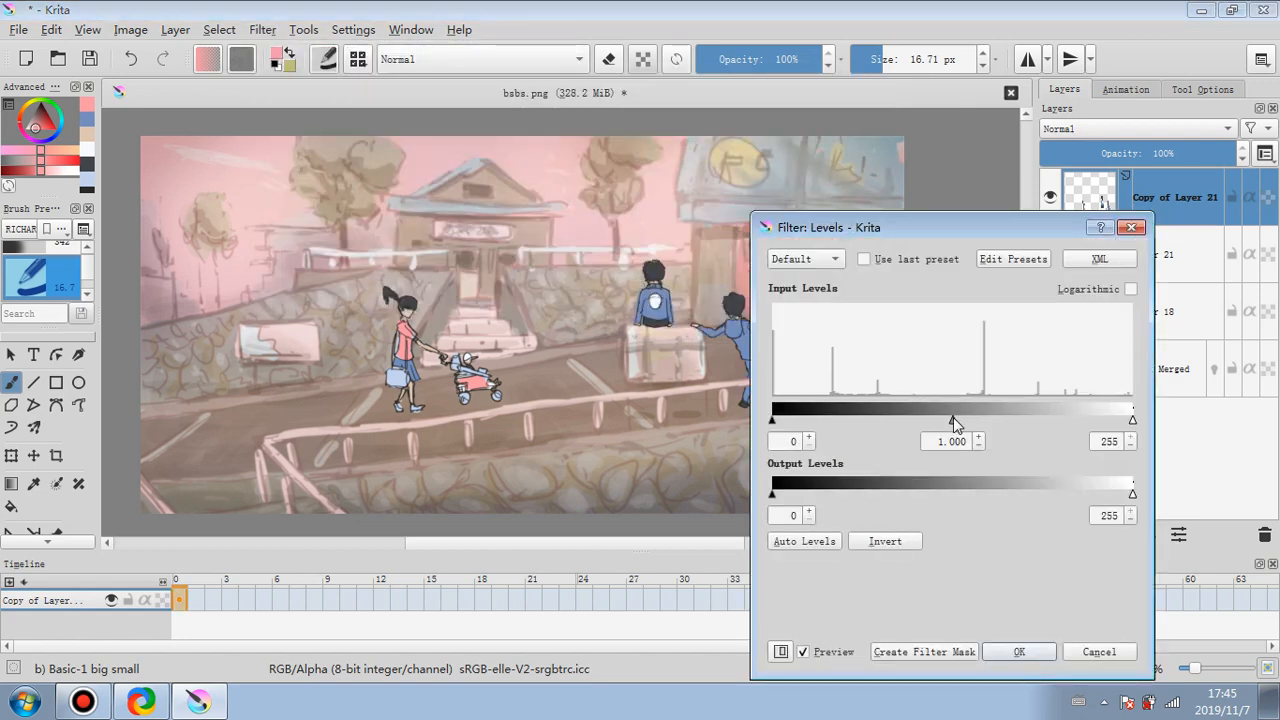
pyautogui.moveTo(953, 417); pyautogui.dragTo(979, 418)
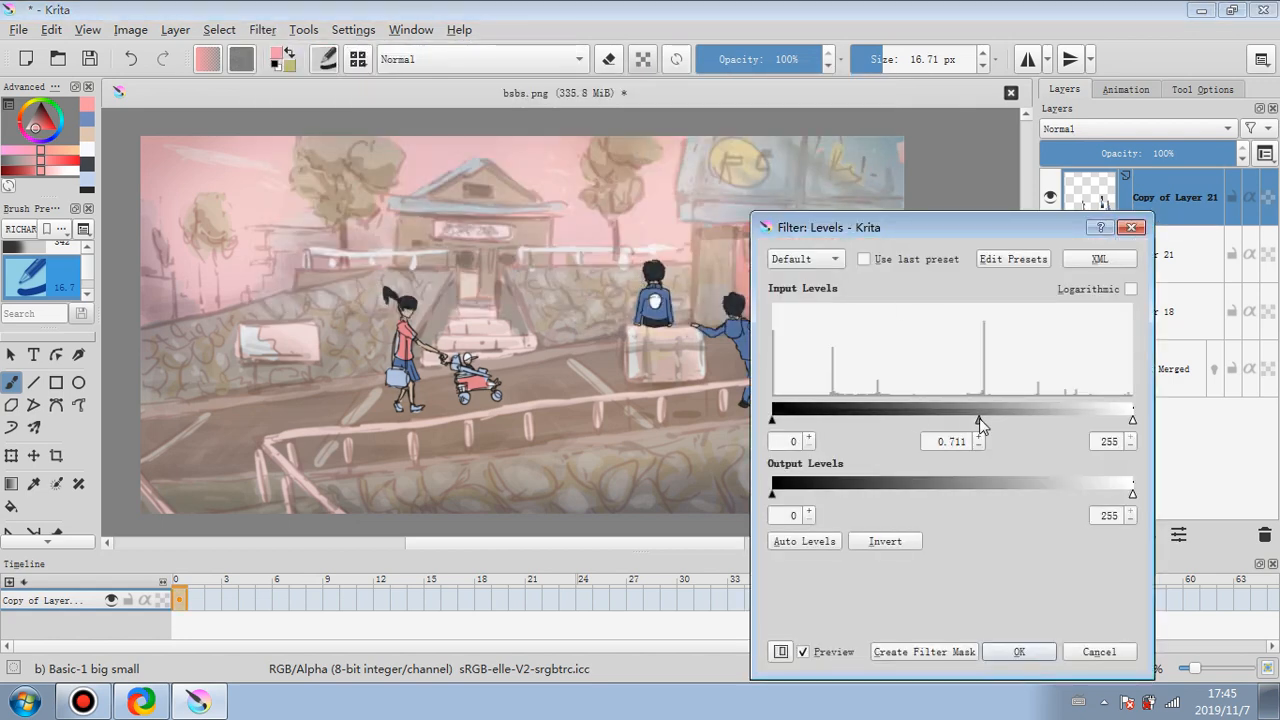
pyautogui.click(1012, 655)
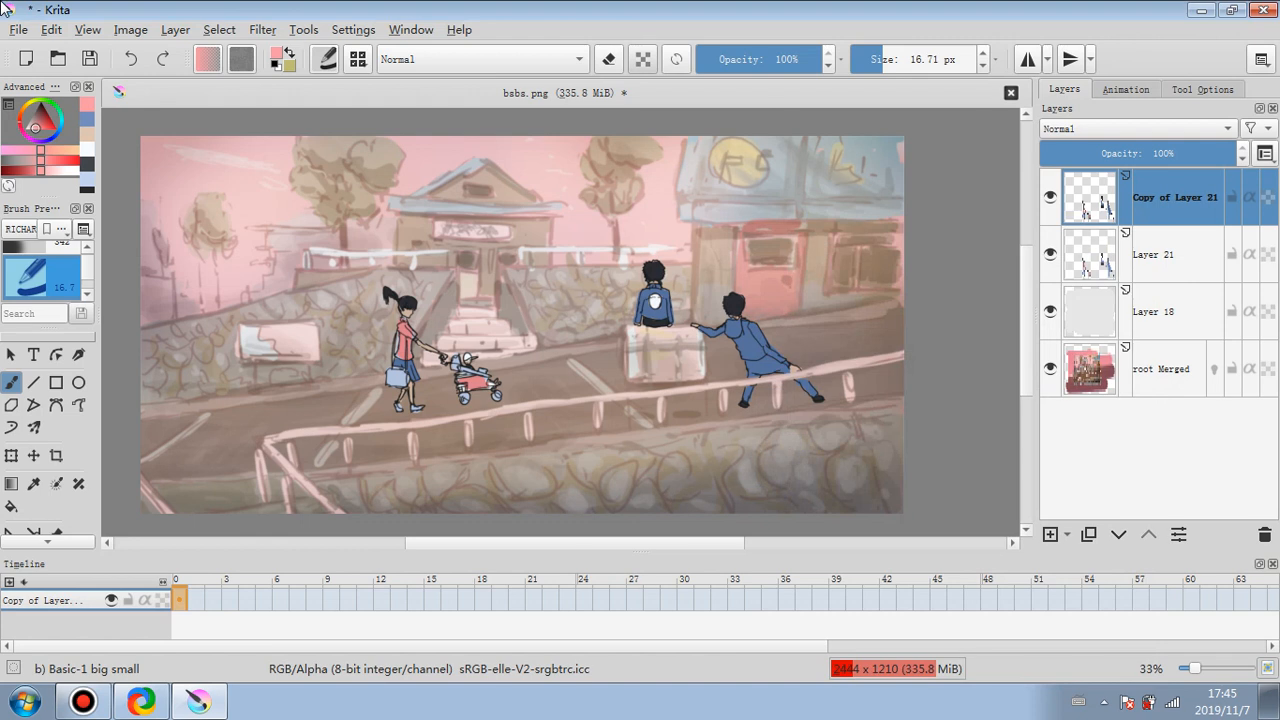
# - Move Layer 21 above its darkened copy and erase parts of its figures with a 29.30 px eraser to shade them
pyautogui.click(608, 59)
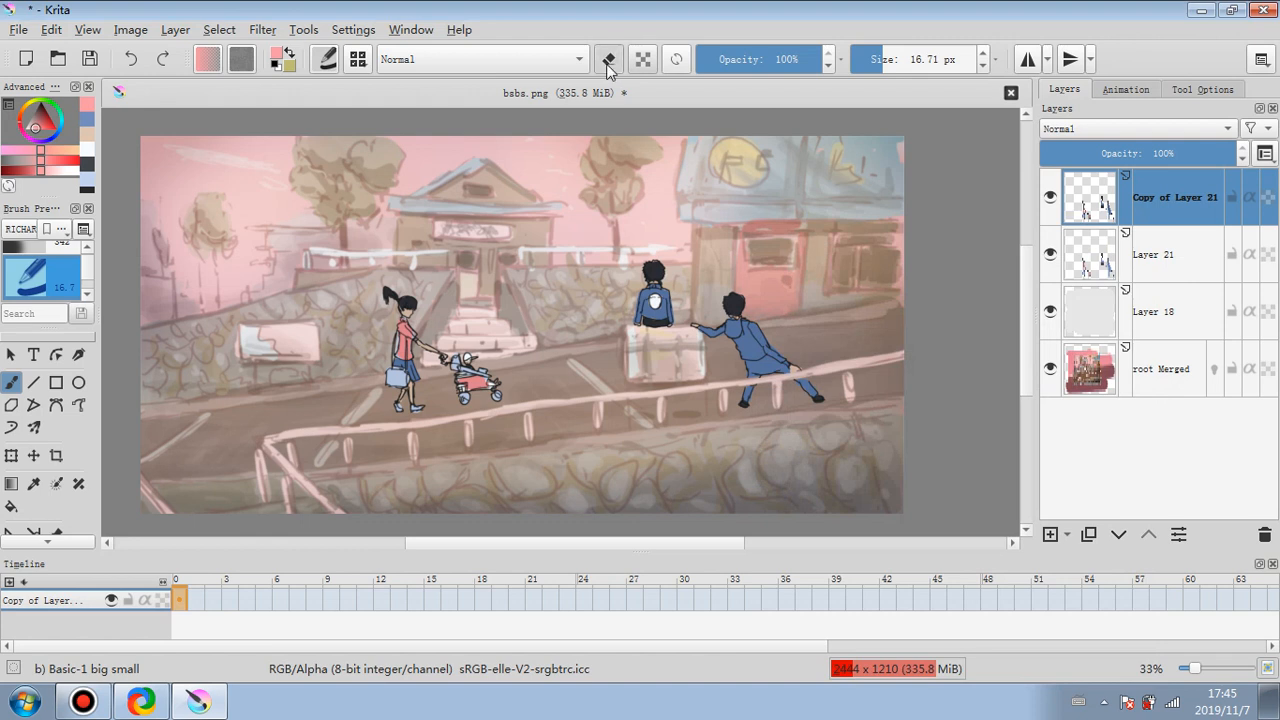
pyautogui.click(877, 59)
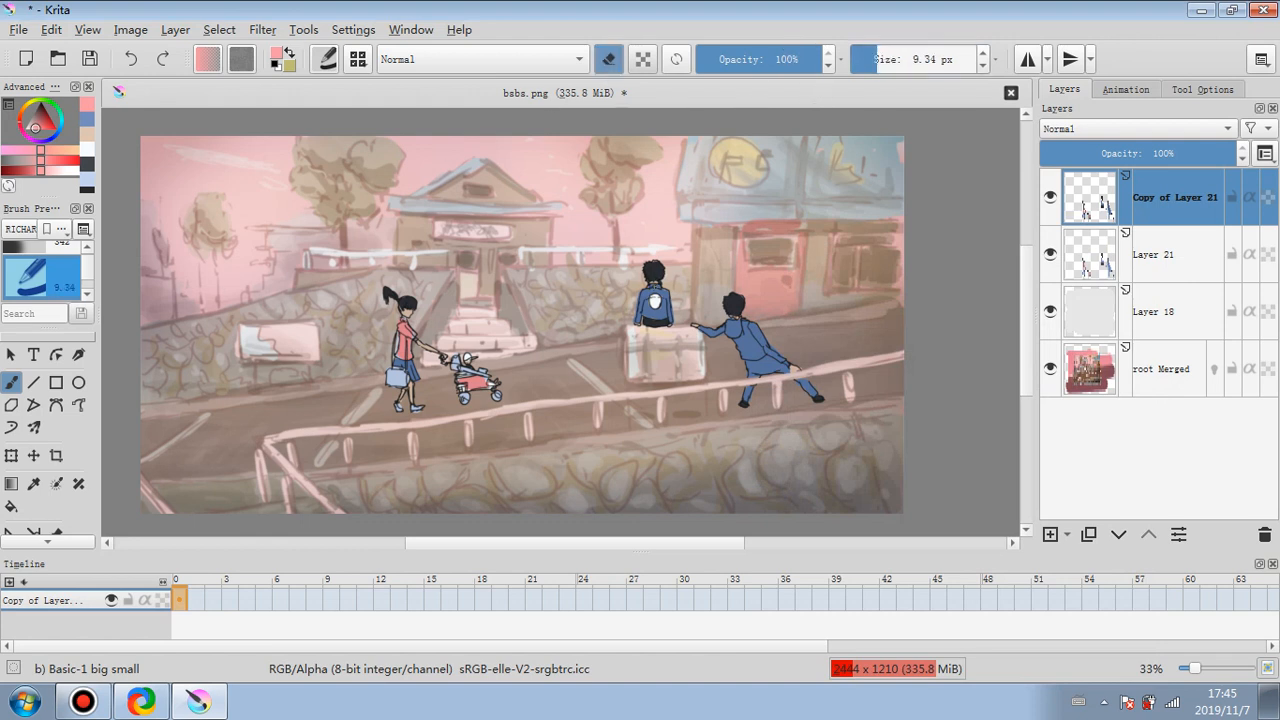
pyautogui.moveTo(1148, 264); pyautogui.dragTo(1150, 268)
pyautogui.click(1164, 207)
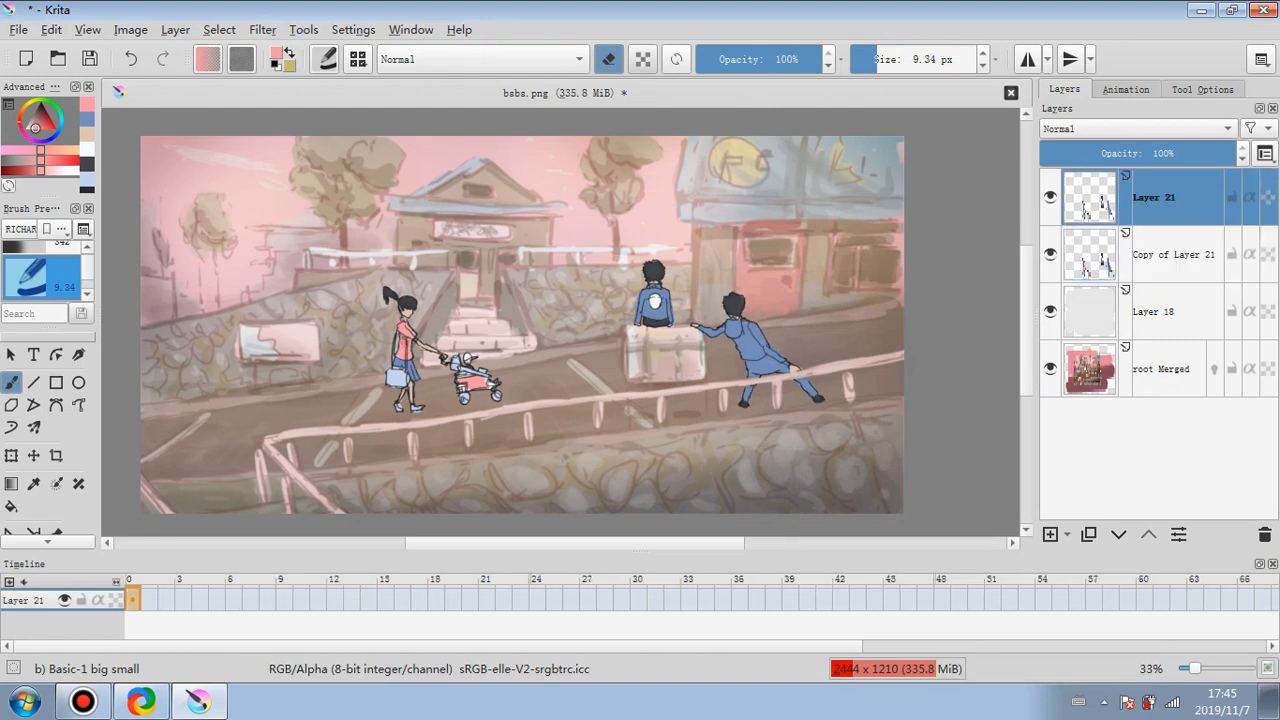
pyautogui.click(889, 59)
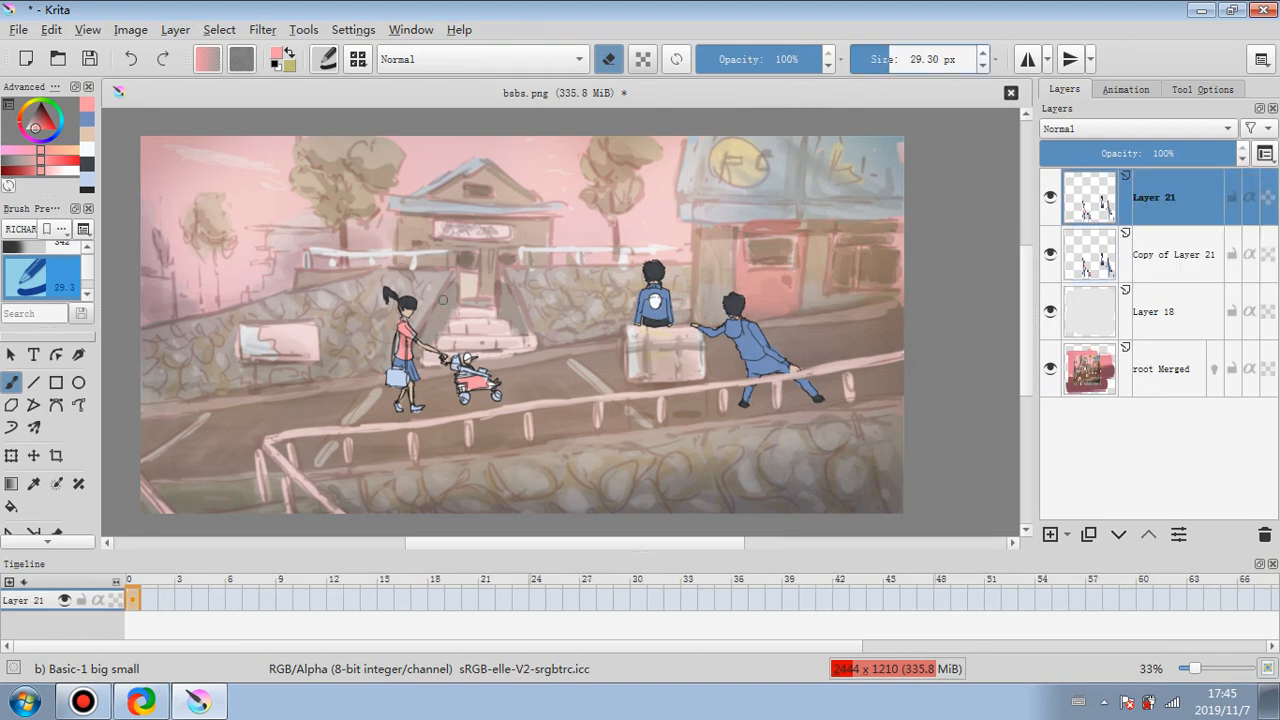
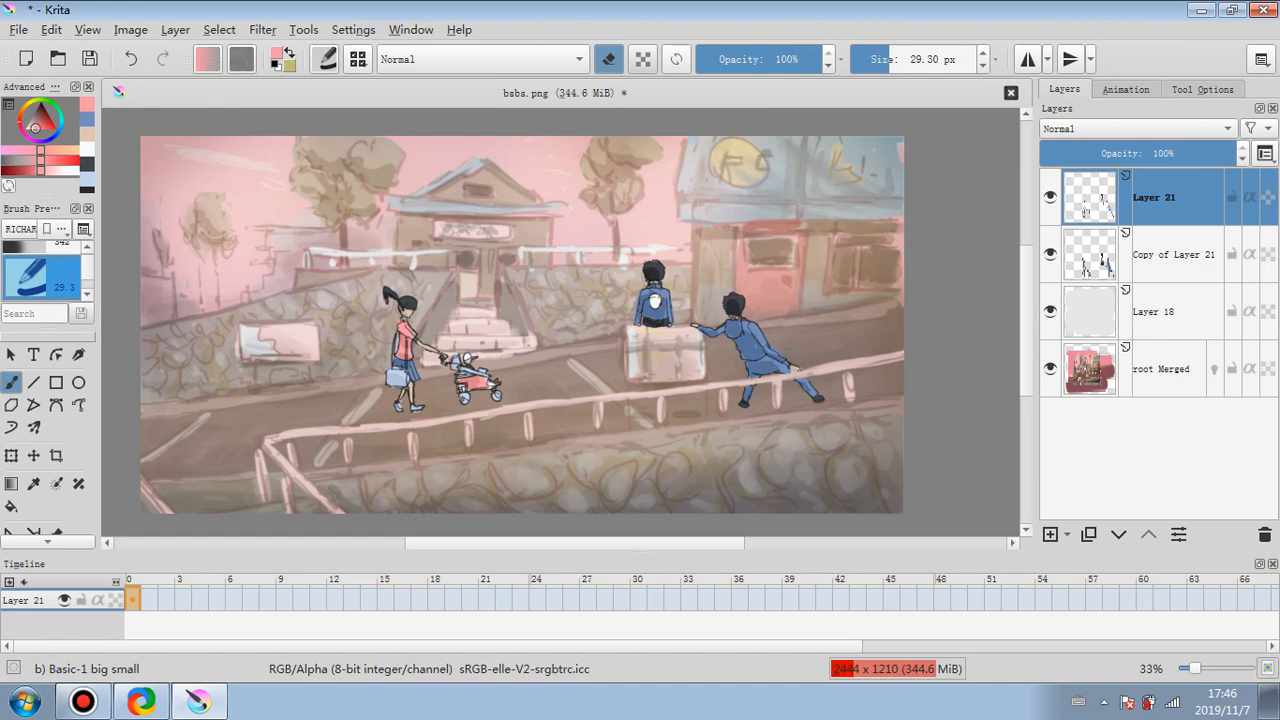
# - Paint black ground shadows beneath the figures on a new layer with a 33% opacity, 29.30 px brush, and set the layer's opacity to 62%
pyautogui.click(1050, 534)
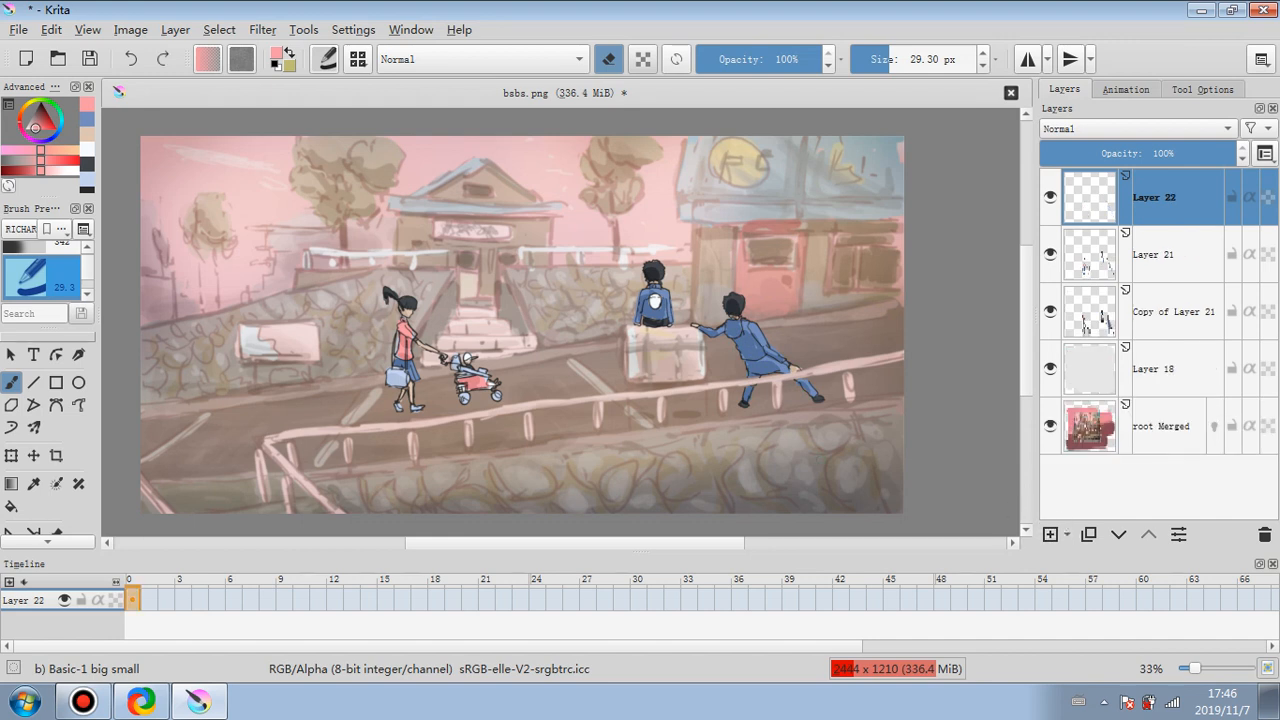
pyautogui.click(36, 125)
pyautogui.click(608, 59)
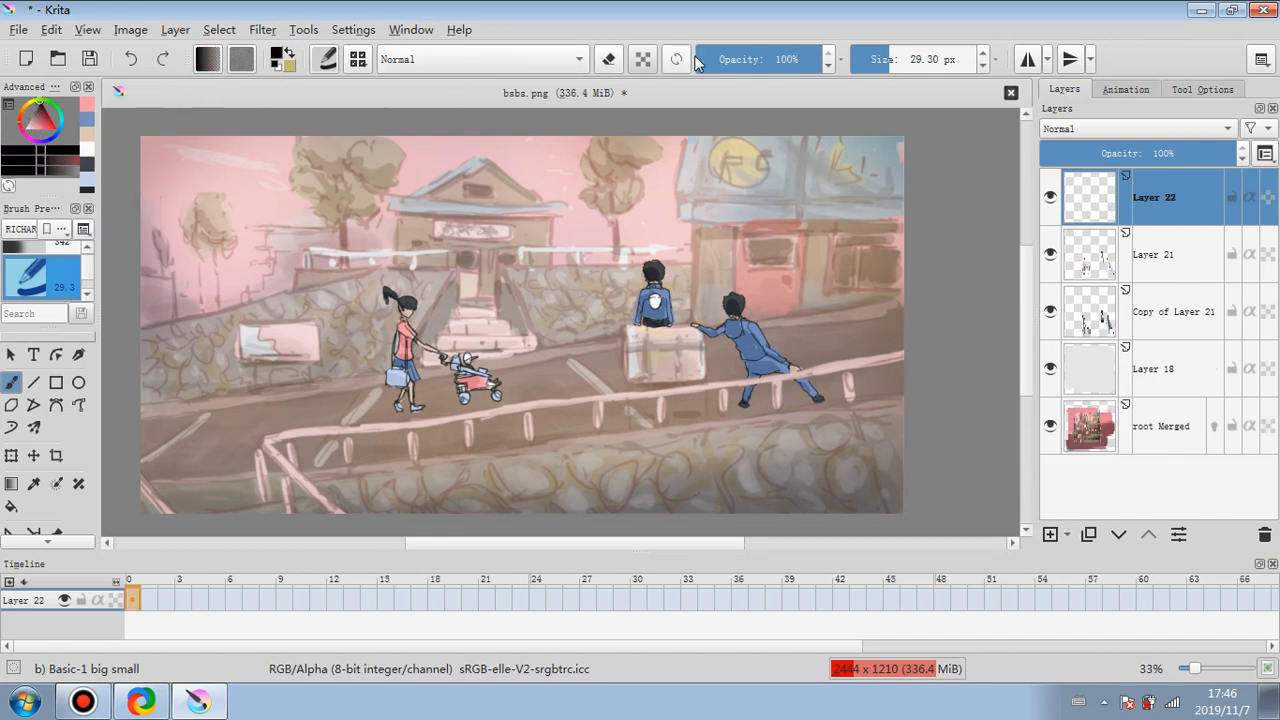
pyautogui.moveTo(748, 61); pyautogui.dragTo(738, 61)
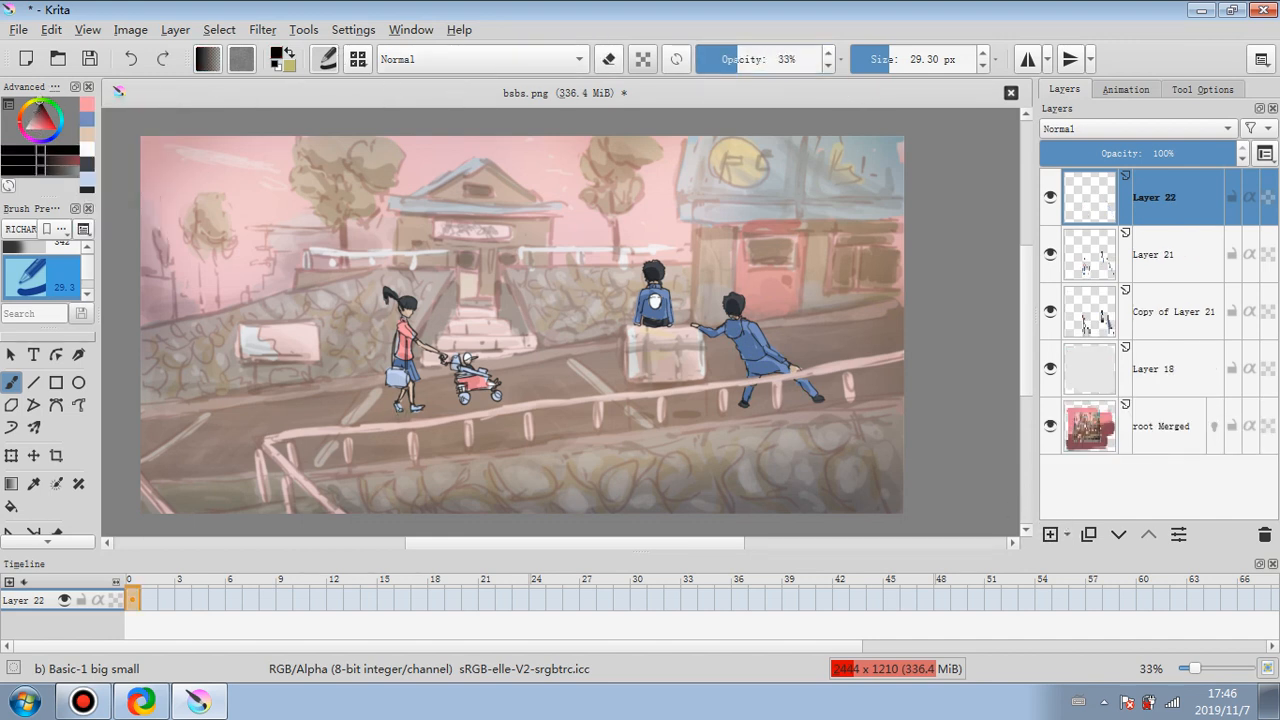
pyautogui.moveTo(426, 413); pyautogui.dragTo(470, 406)
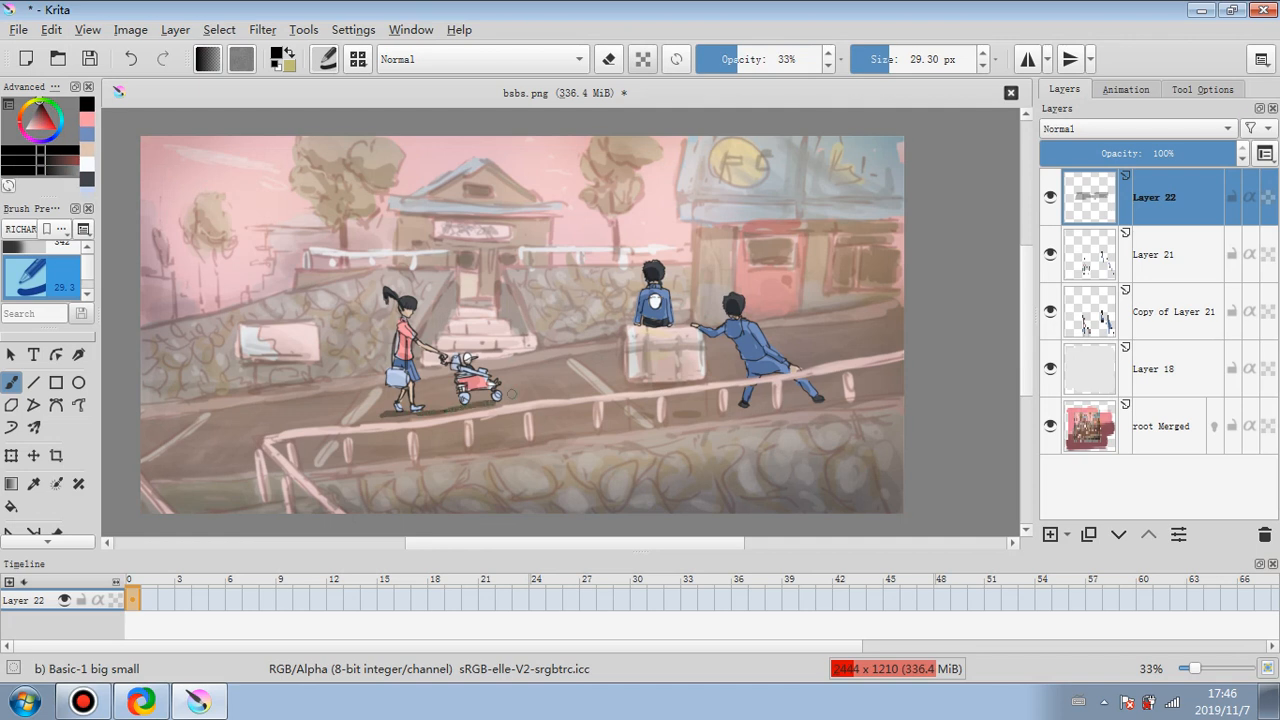
pyautogui.click(1148, 155)
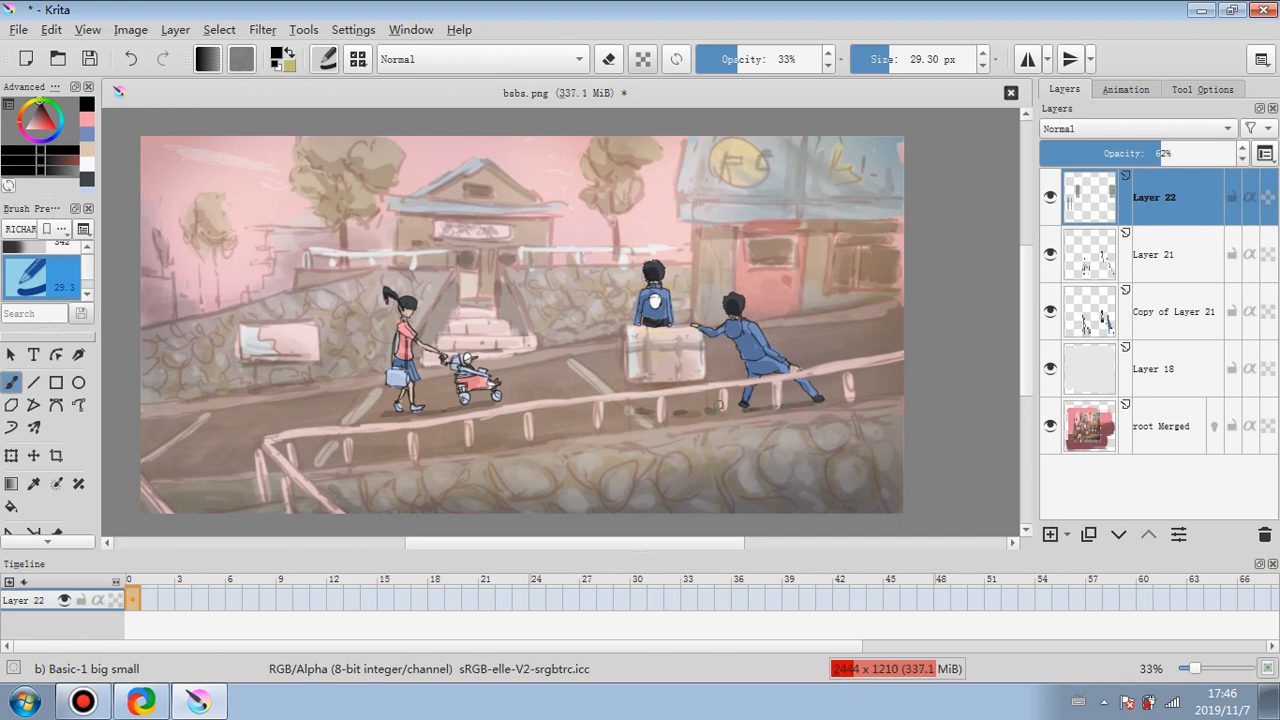
# - Merge the shadow layer down into Layer 21, and the result into Copy of Layer 21
pyautogui.rightClick(1185, 198)
pyautogui.click(1168, 394)
pyautogui.rightClick(1180, 205)
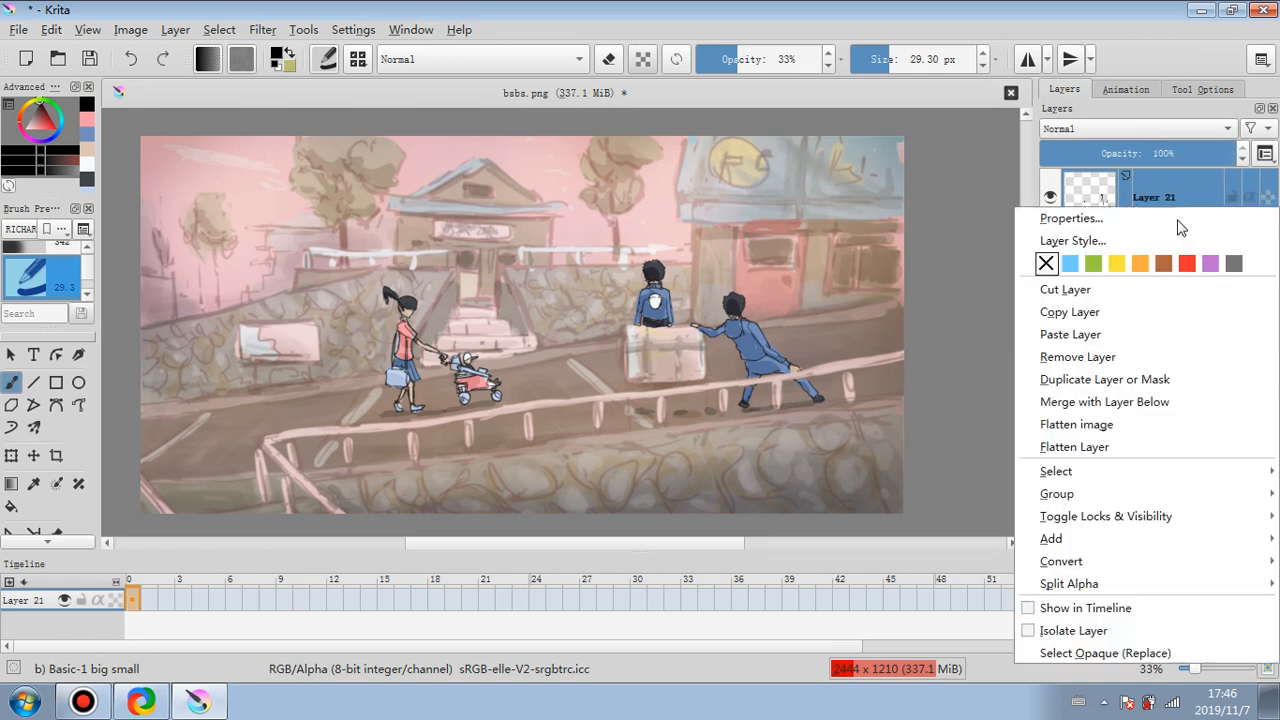
pyautogui.click(1140, 403)
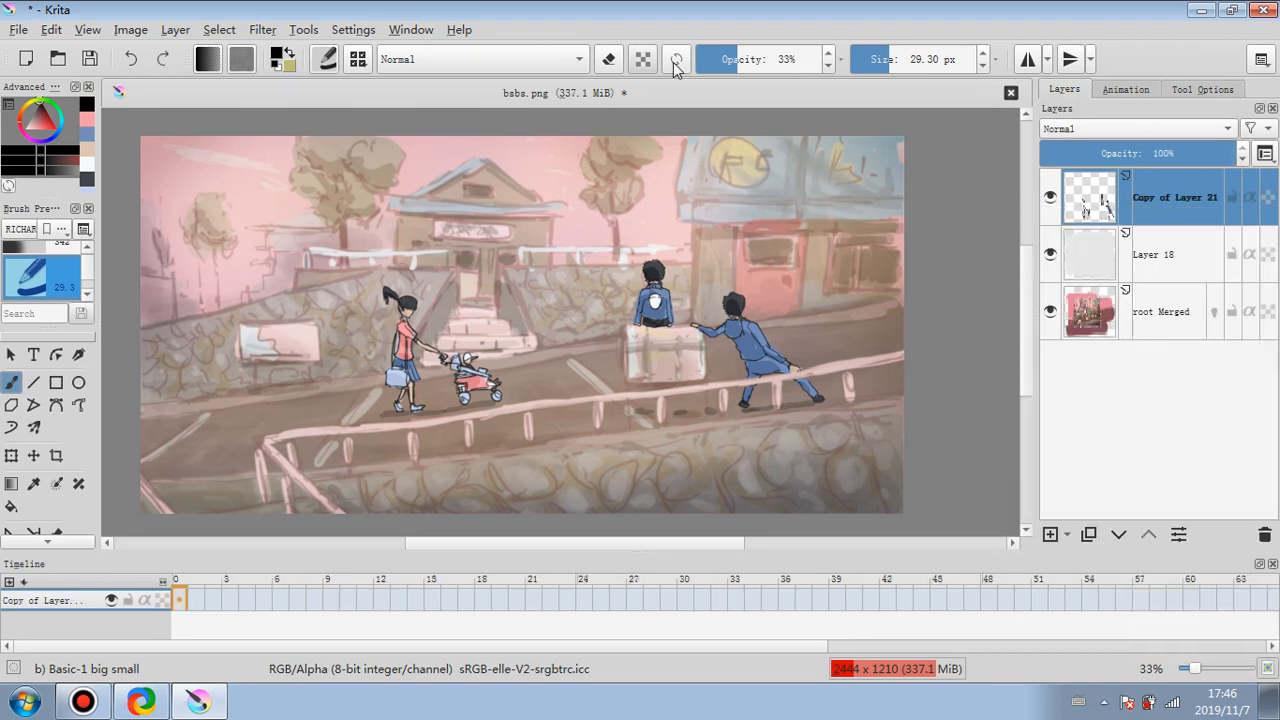
# - Brighten the merged figure layer with Levels, lowering the input white point to 233
pyautogui.click(262, 30)
pyautogui.moveTo(330, 76)
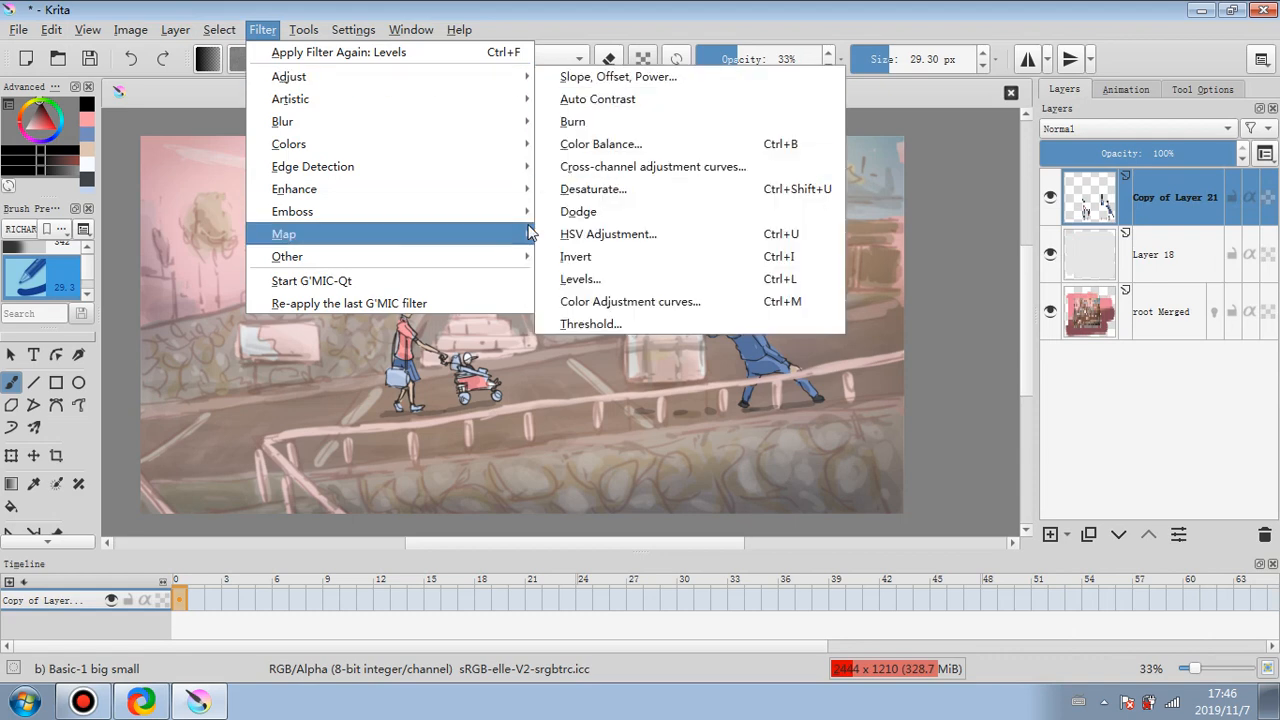
pyautogui.click(580, 279)
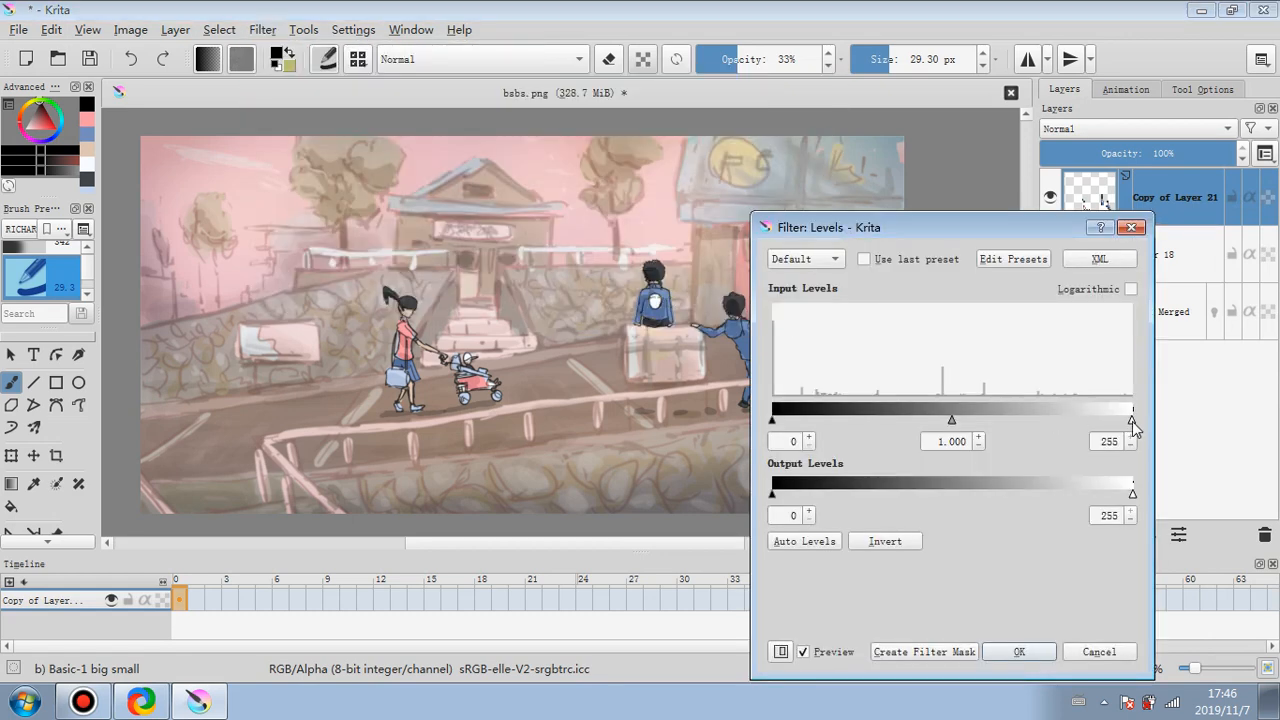
pyautogui.moveTo(1132, 420); pyautogui.dragTo(1112, 428)
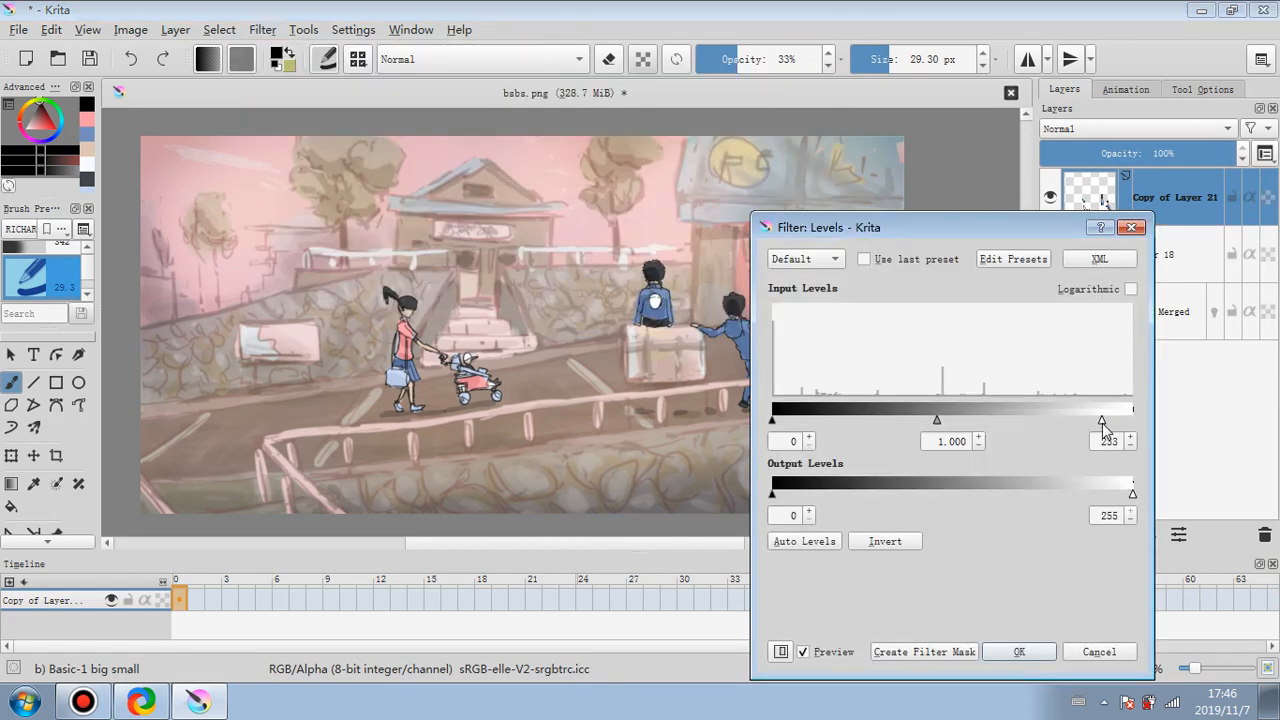
pyautogui.click(1017, 652)
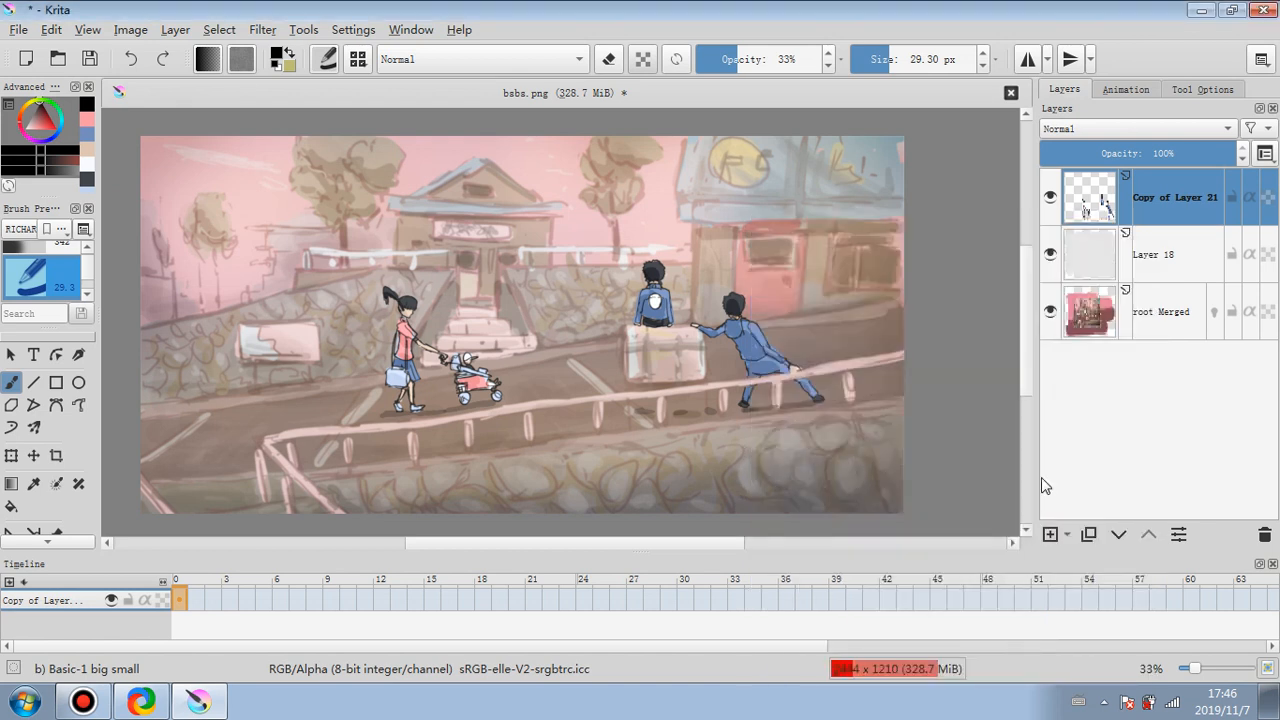
# - Set Layer 18's opacity to 28% and make the figure layer, Copy of Layer 21, active again
pyautogui.click(1155, 256)
pyautogui.moveTo(1086, 158); pyautogui.dragTo(1088, 158)
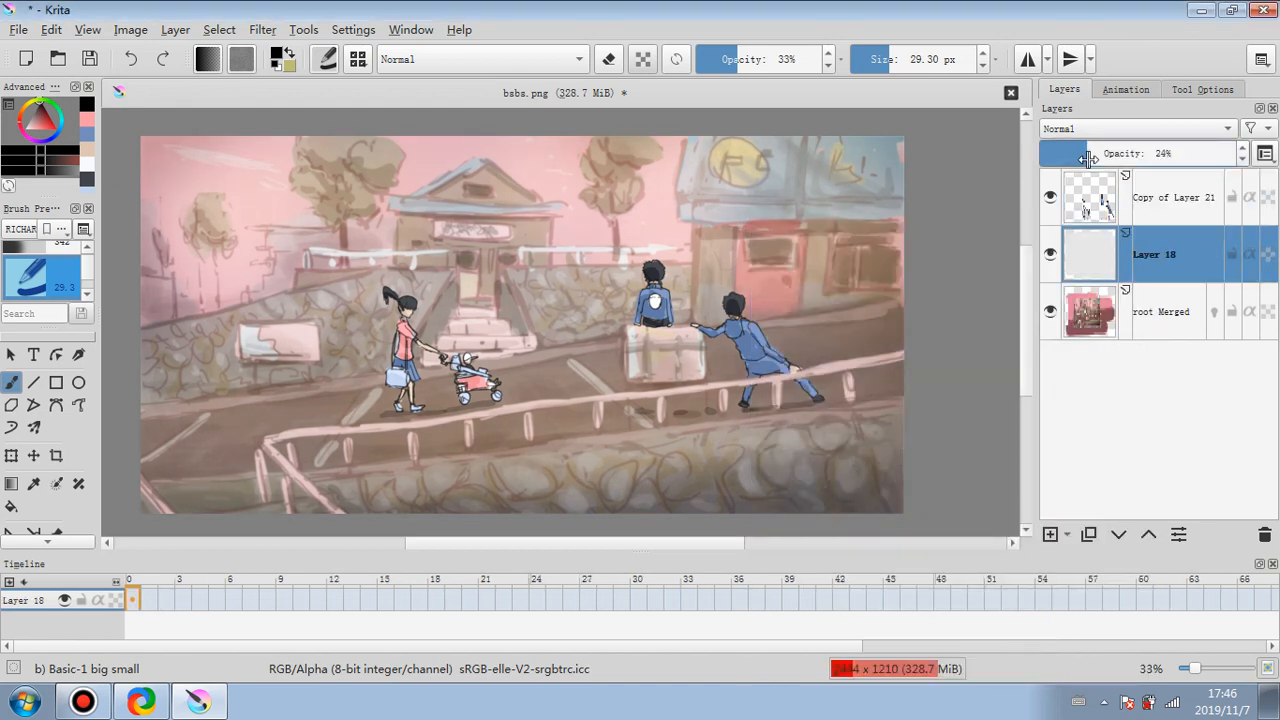
pyautogui.click(1099, 158)
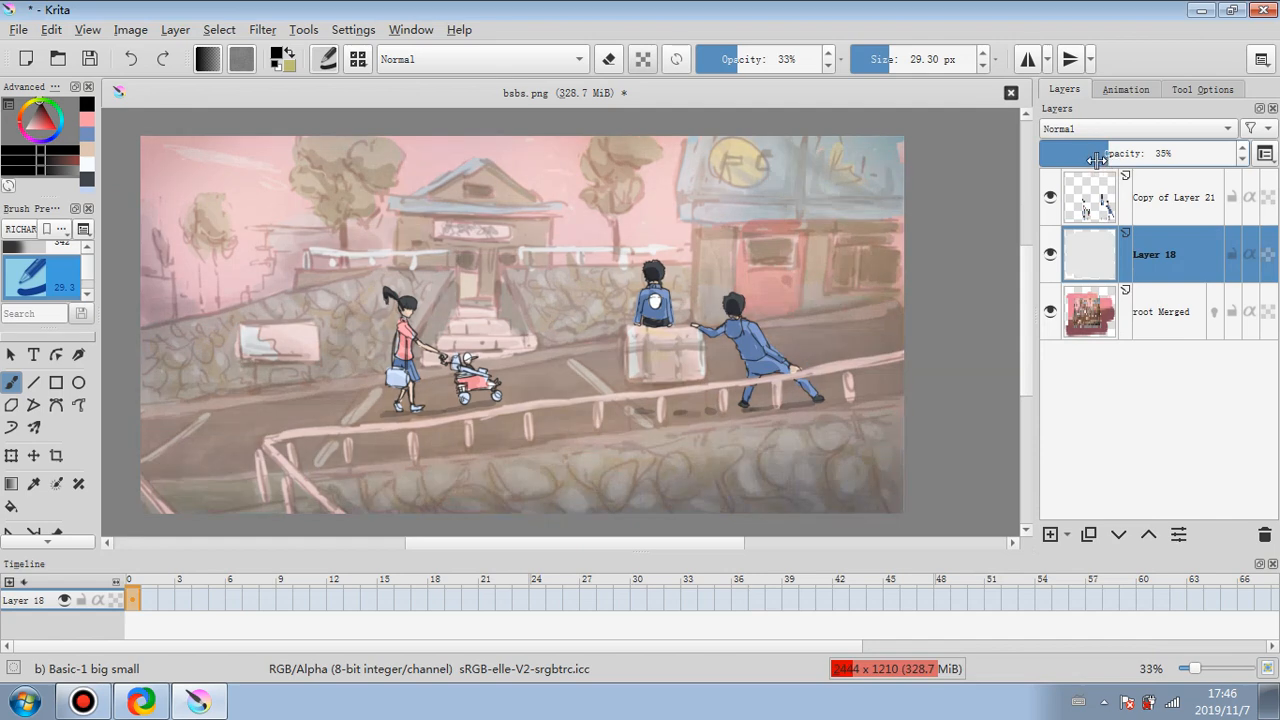
pyautogui.click(1088, 161)
pyautogui.click(1099, 162)
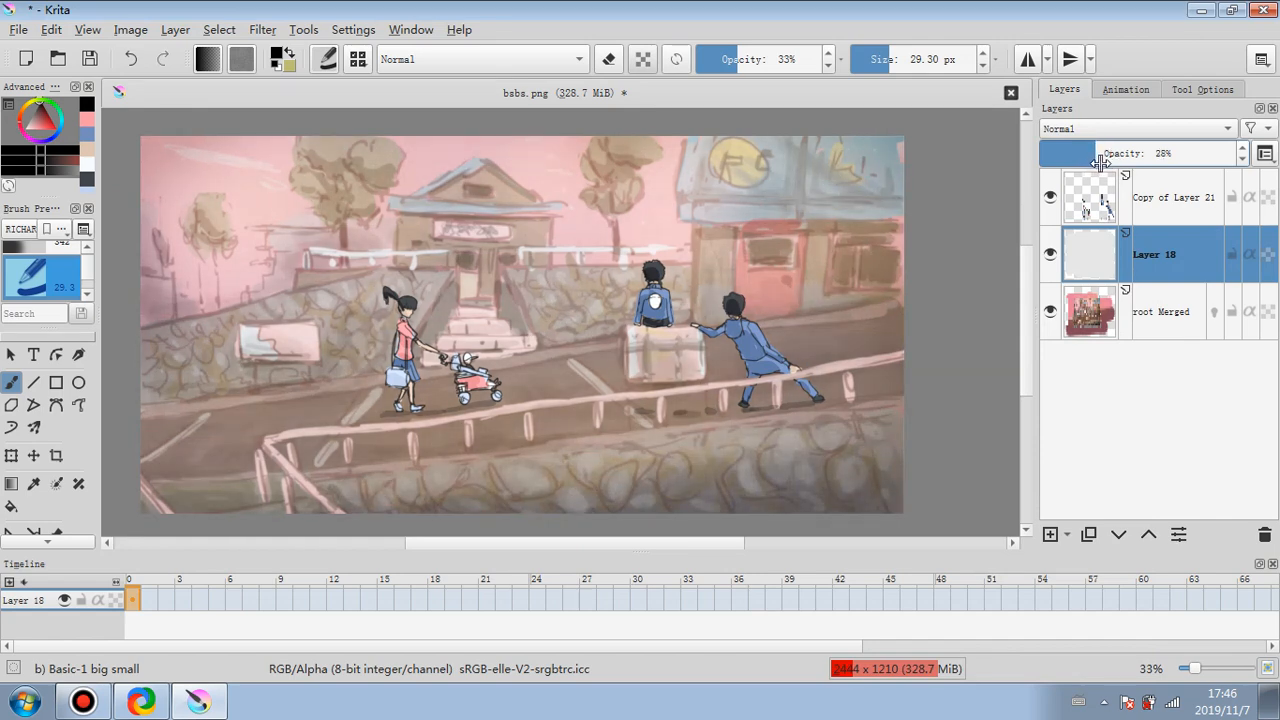
pyautogui.click(1178, 218)
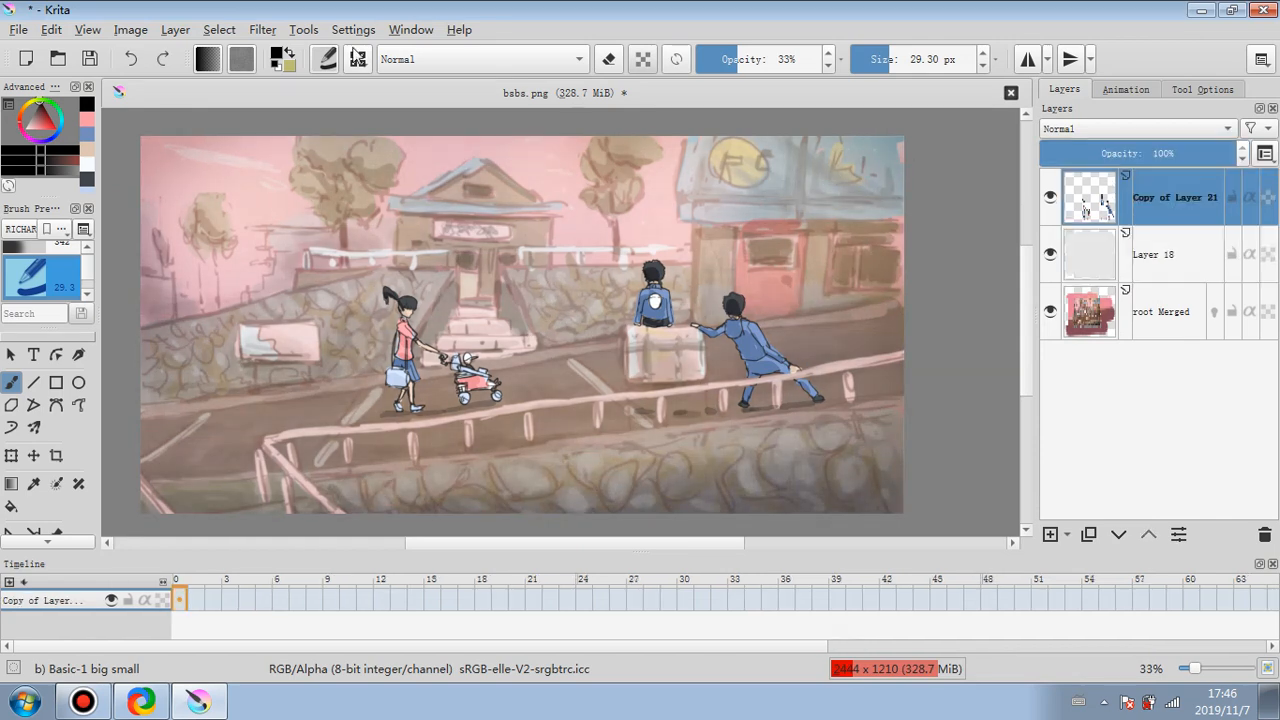
pyautogui.click(262, 29)
pyautogui.moveTo(320, 77)
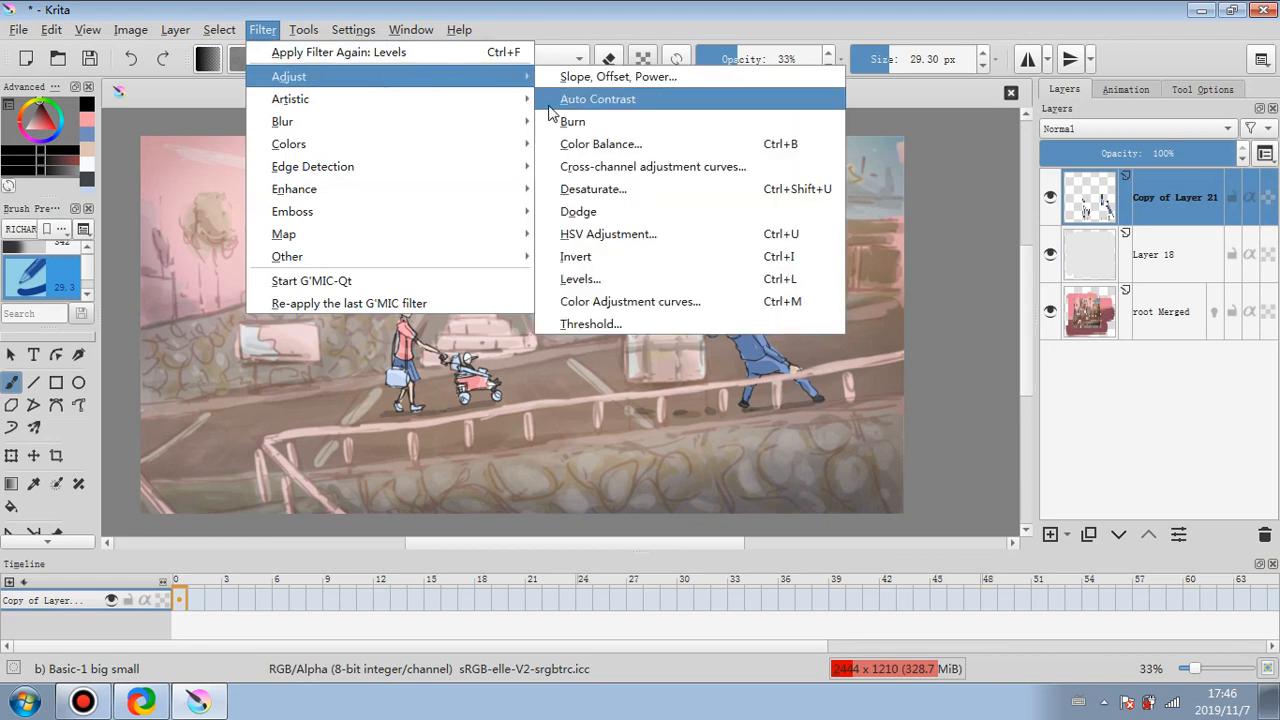
pyautogui.click(587, 284)
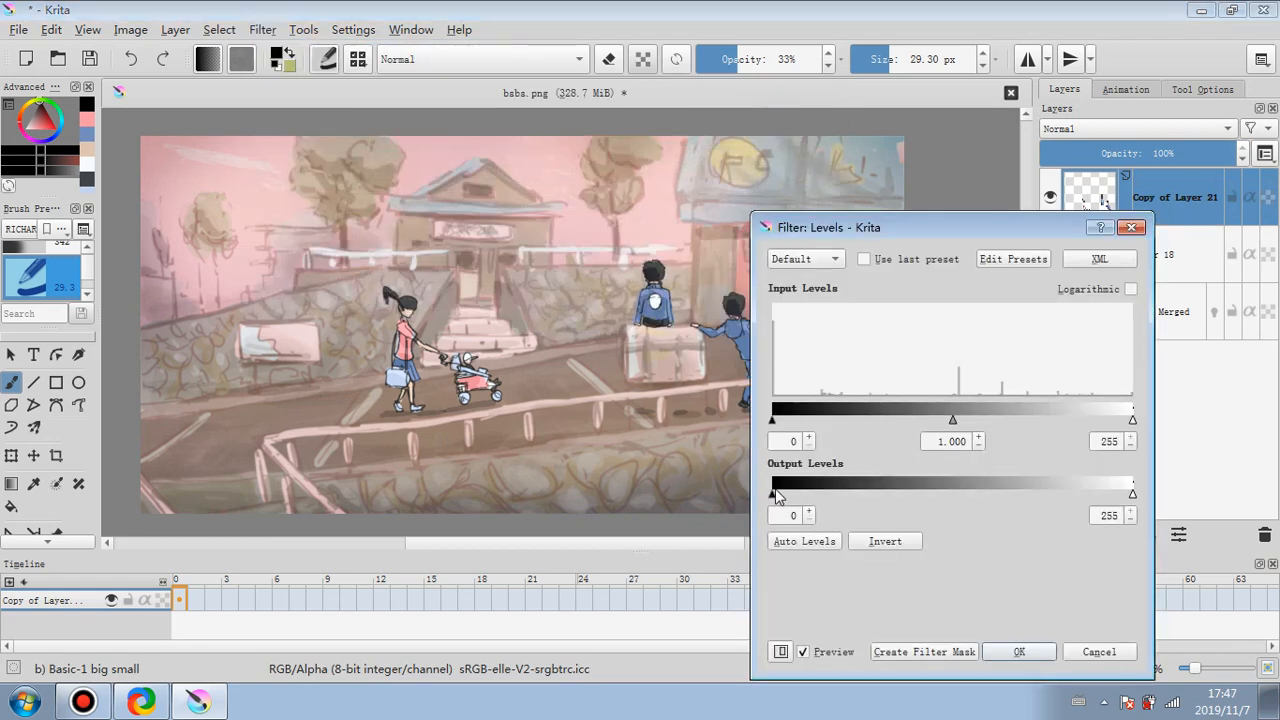
pyautogui.moveTo(787, 497); pyautogui.dragTo(800, 497)
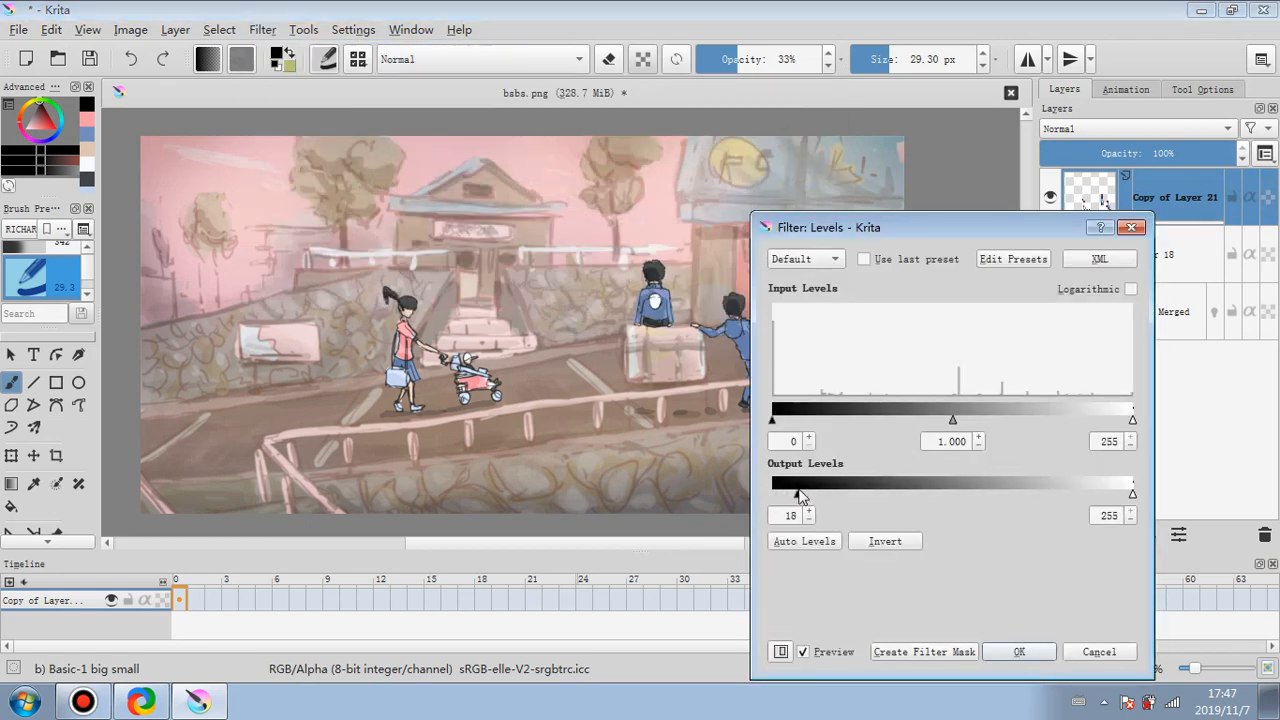
pyautogui.moveTo(1131, 497)
pyautogui.mouseDown()
pyautogui.moveTo(1099, 491)
pyautogui.moveTo(1114, 497)
pyautogui.mouseUp()
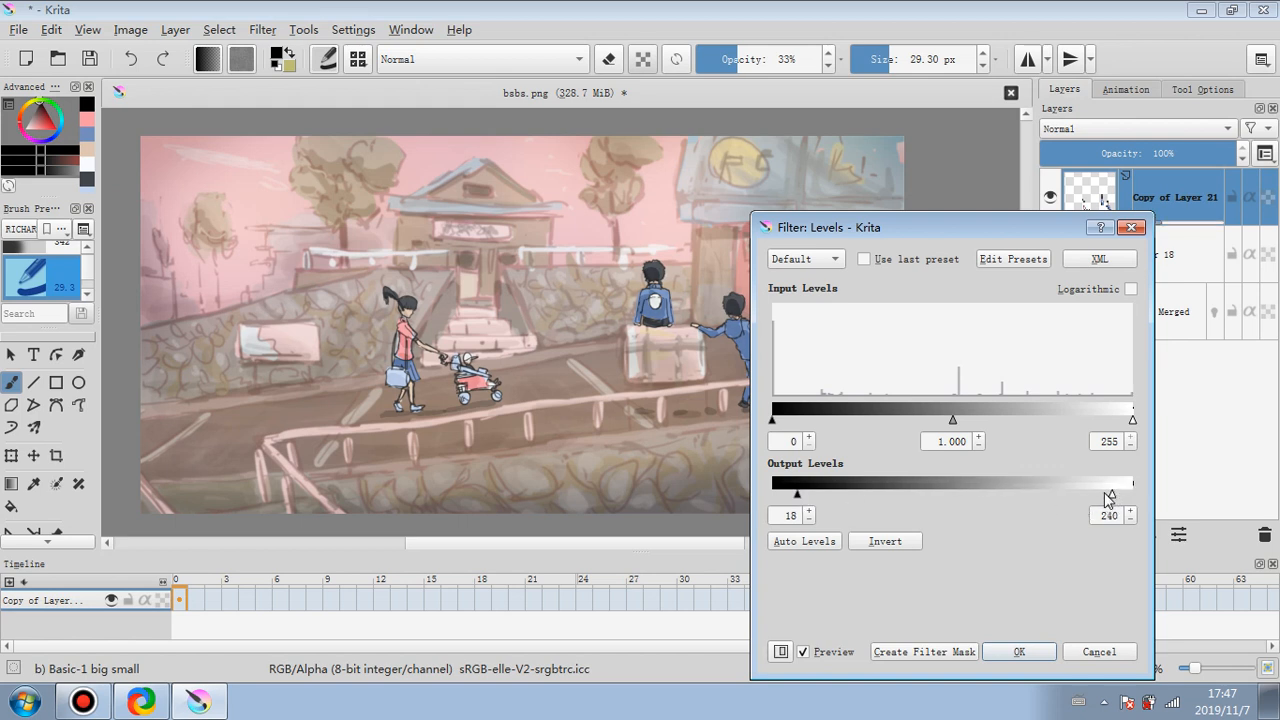
pyautogui.click(1099, 651)
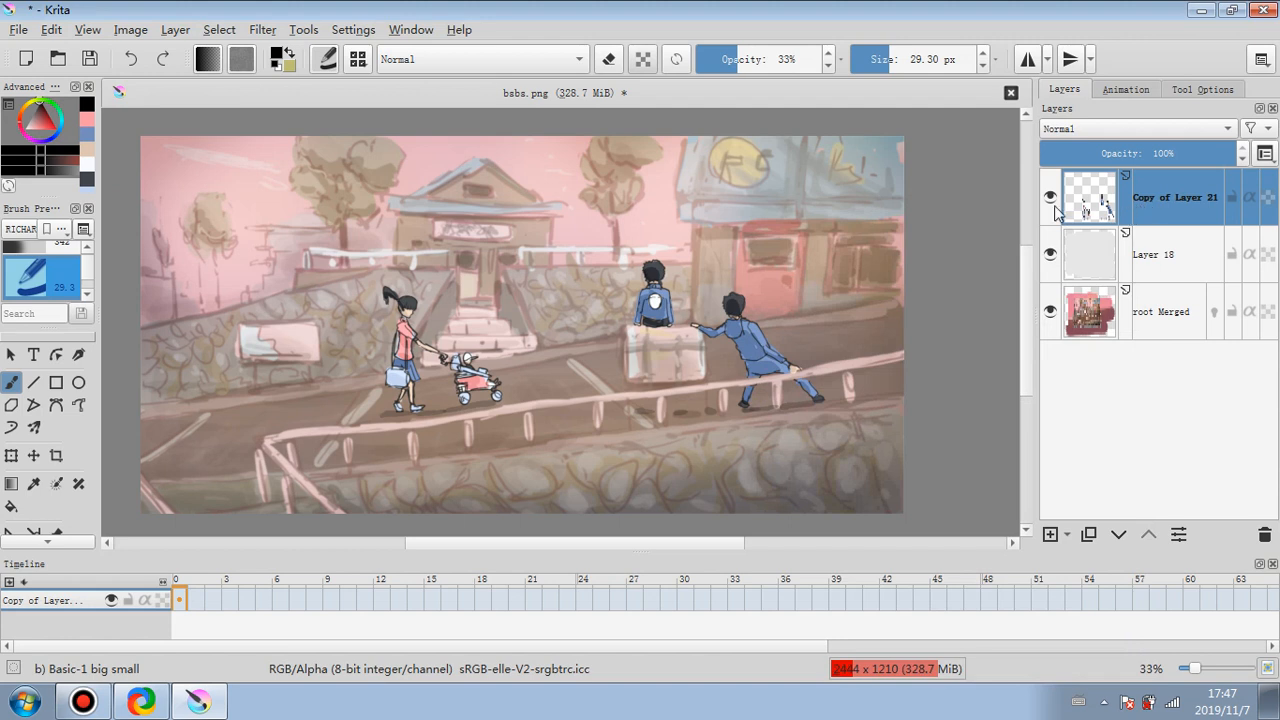
# - Set Copy of Layer 21's opacity to 80% and flatten all layers into one
pyautogui.moveTo(1208, 155); pyautogui.dragTo(1198, 151)
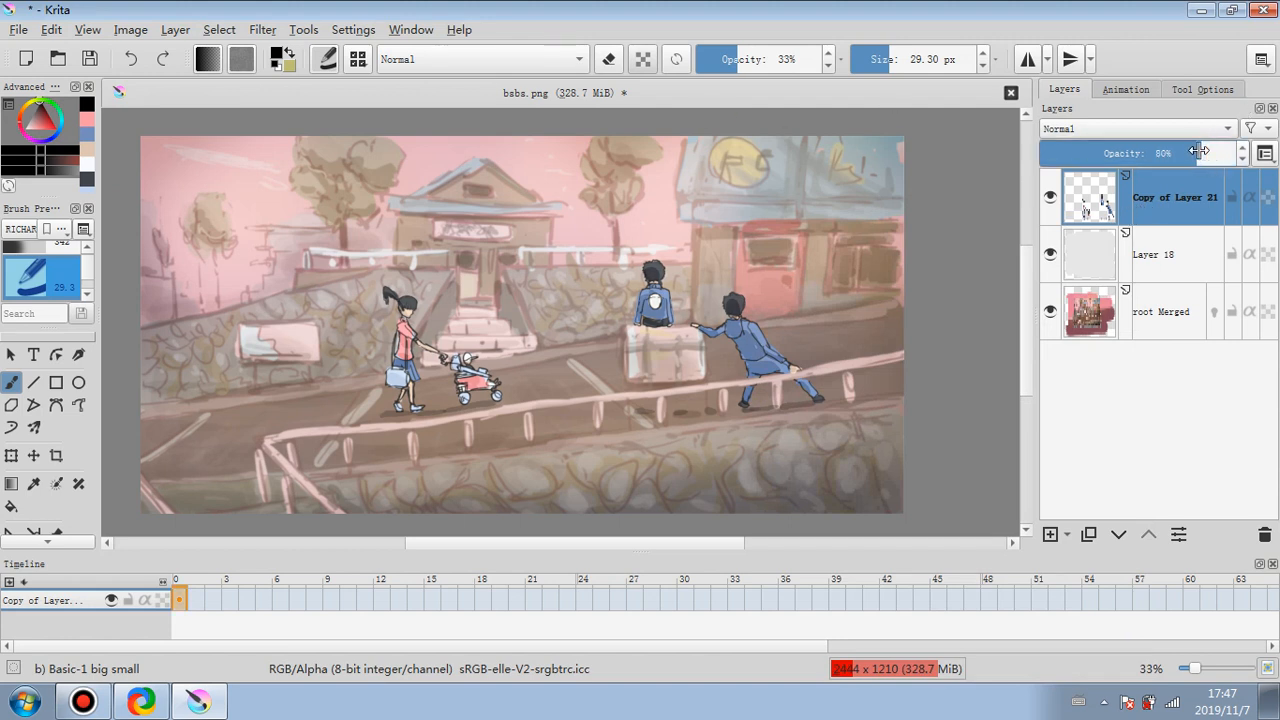
pyautogui.rightClick(1168, 196)
pyautogui.click(1100, 406)
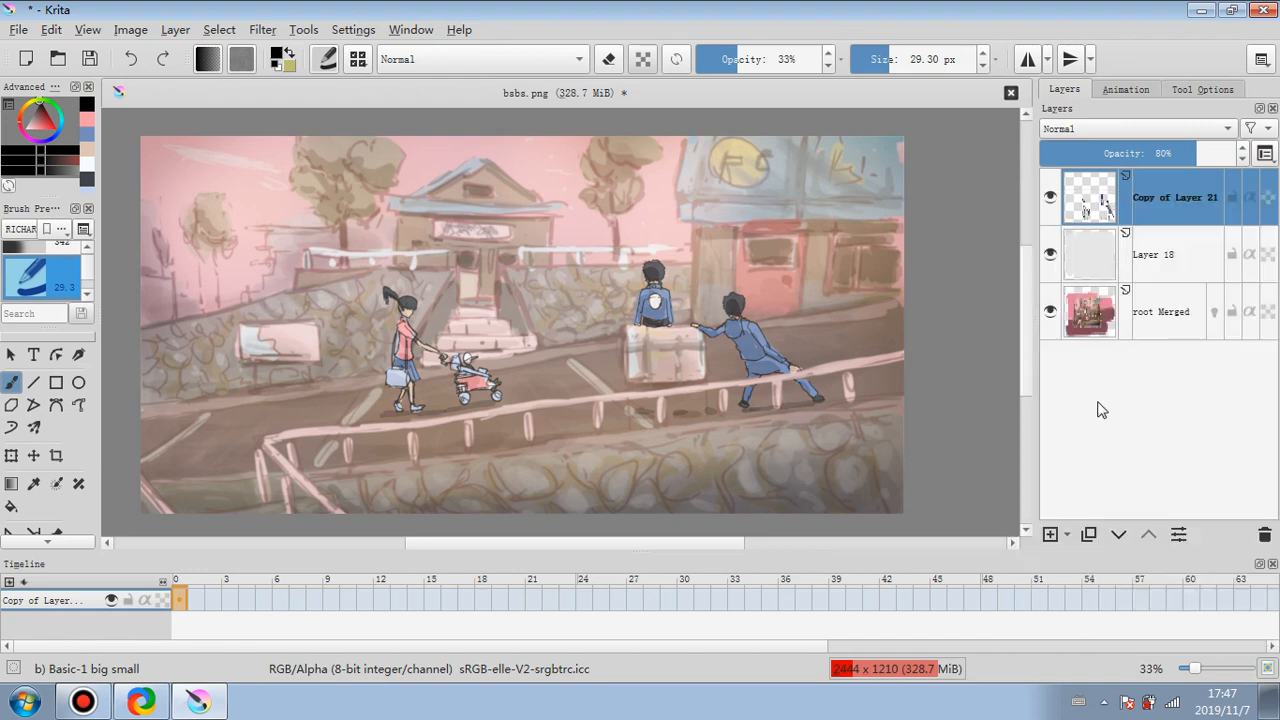
# - Adjust the flattened image with Levels, setting the input gamma to 0.783 and the input white point to 244
pyautogui.click(262, 30)
pyautogui.moveTo(300, 76)
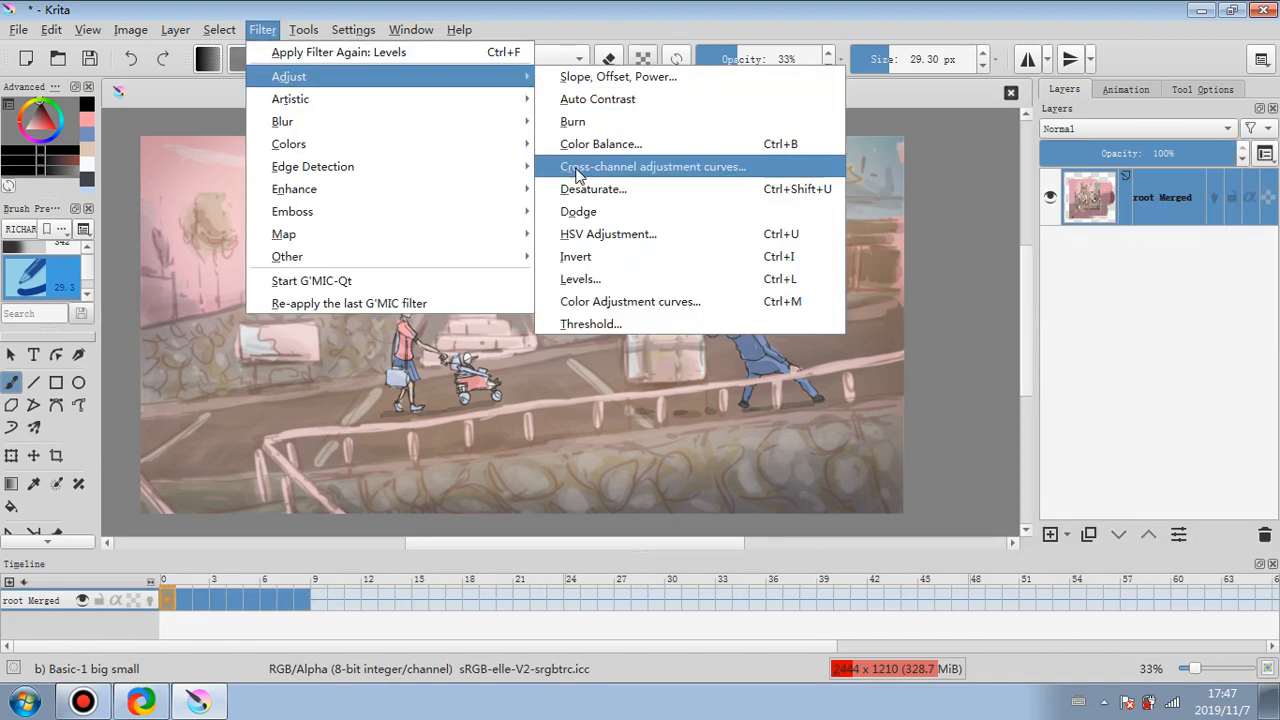
pyautogui.click(580, 279)
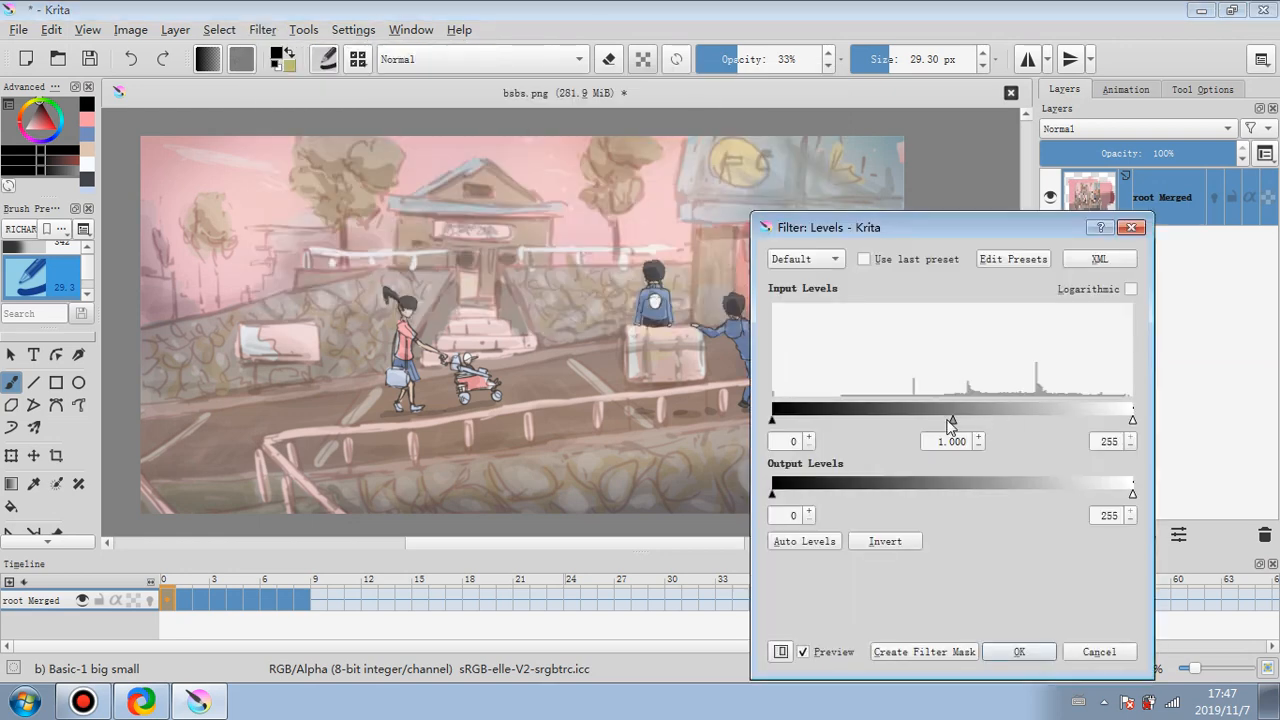
pyautogui.moveTo(952, 420); pyautogui.dragTo(971, 420)
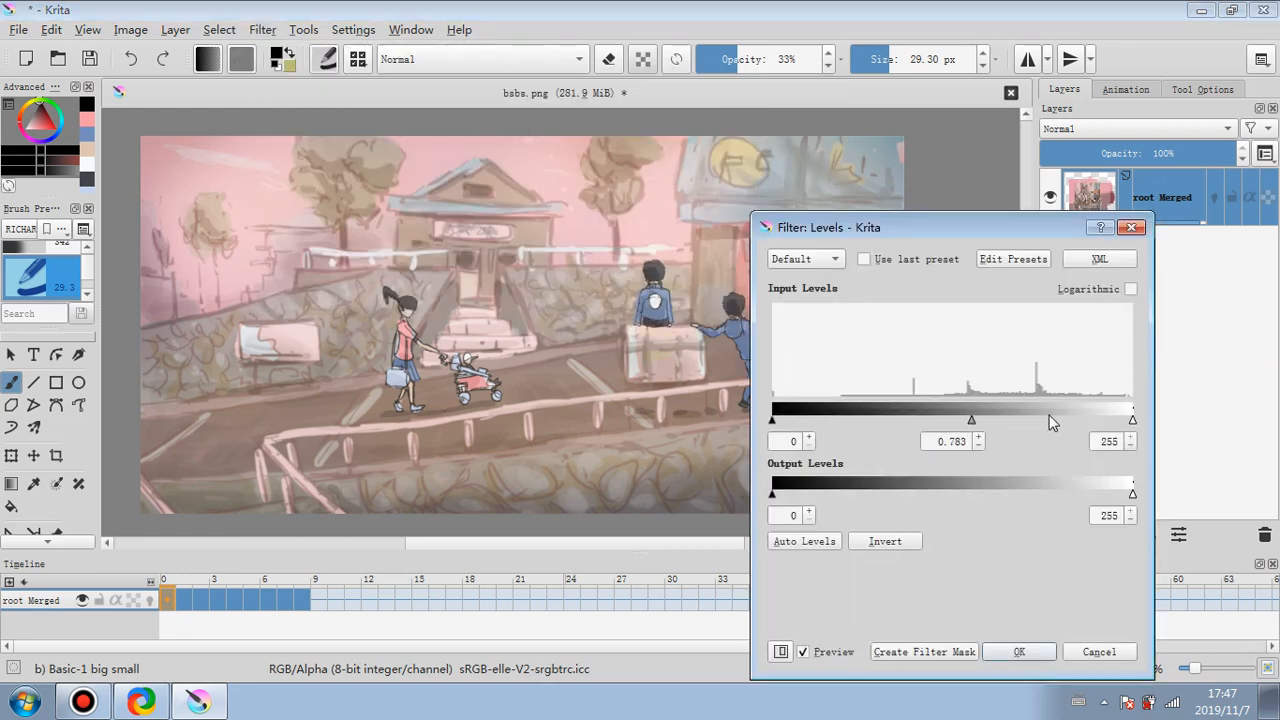
pyautogui.moveTo(1136, 421); pyautogui.dragTo(1119, 425)
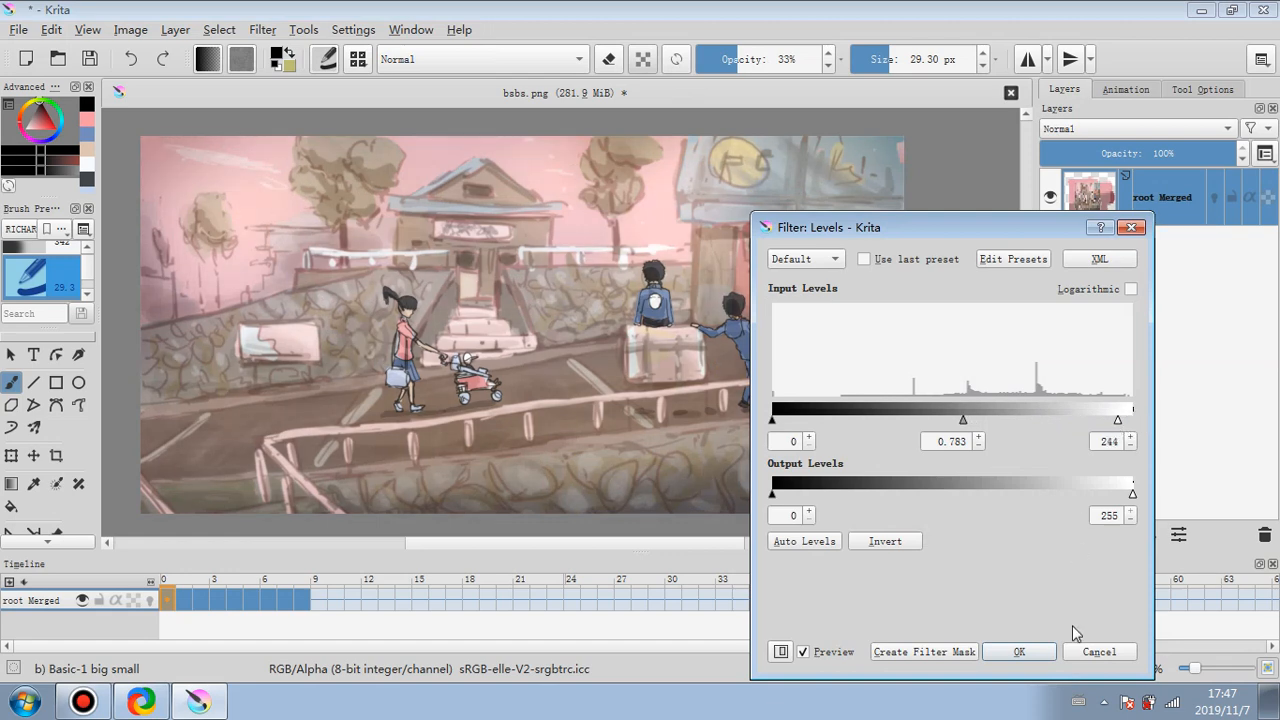
pyautogui.click(1042, 655)
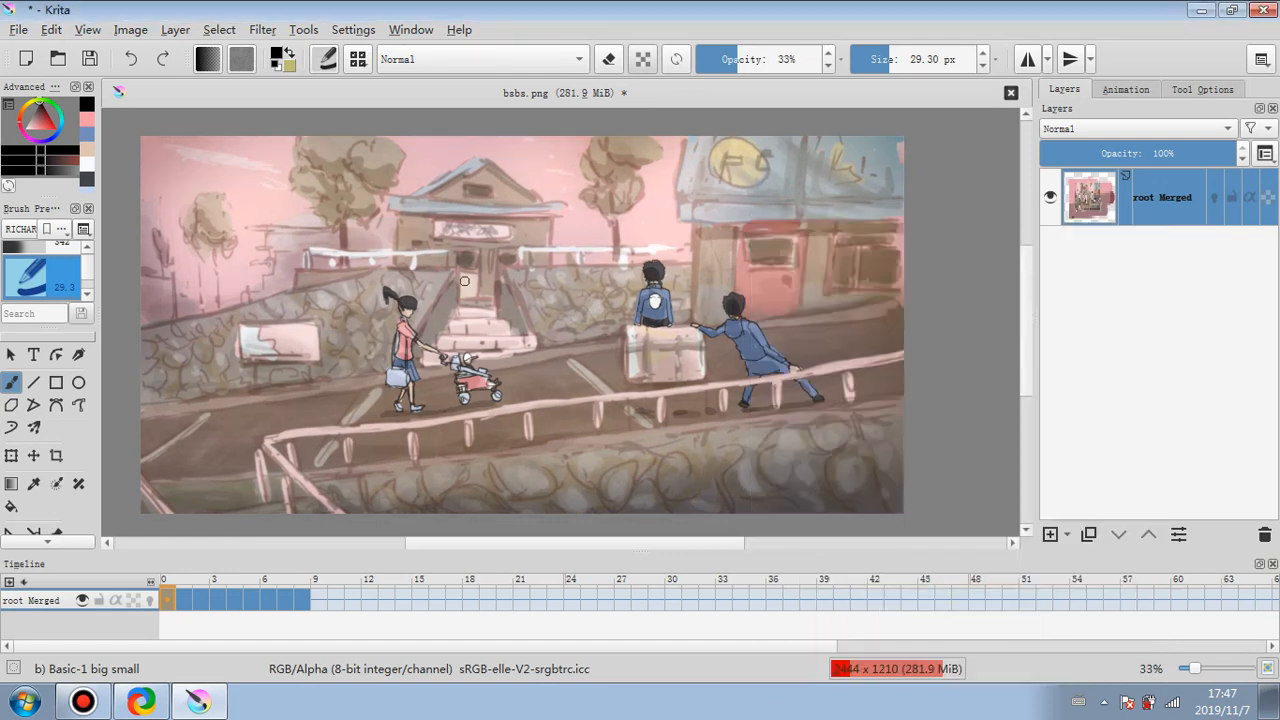
# - Duplicate the flattened layer and darken the copy with a colour adjustment curve mapping input 180 to output 152
pyautogui.click(1088, 534)
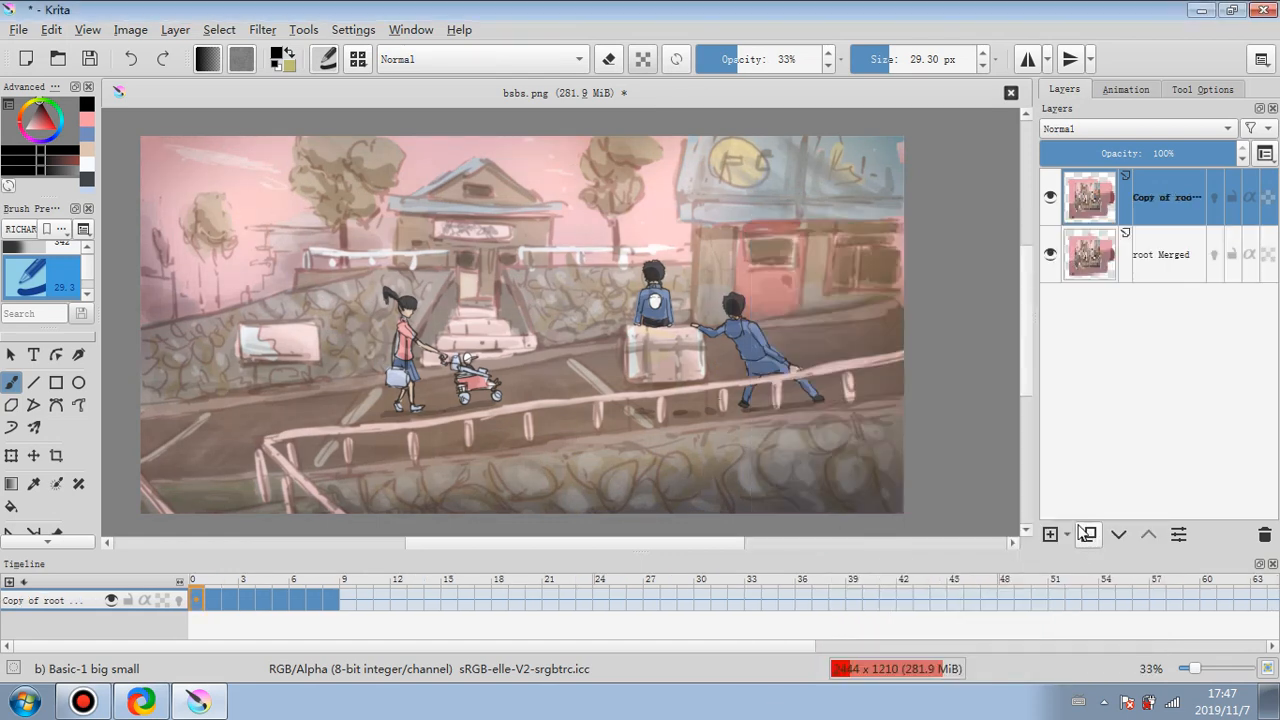
pyautogui.click(262, 29)
pyautogui.moveTo(395, 78)
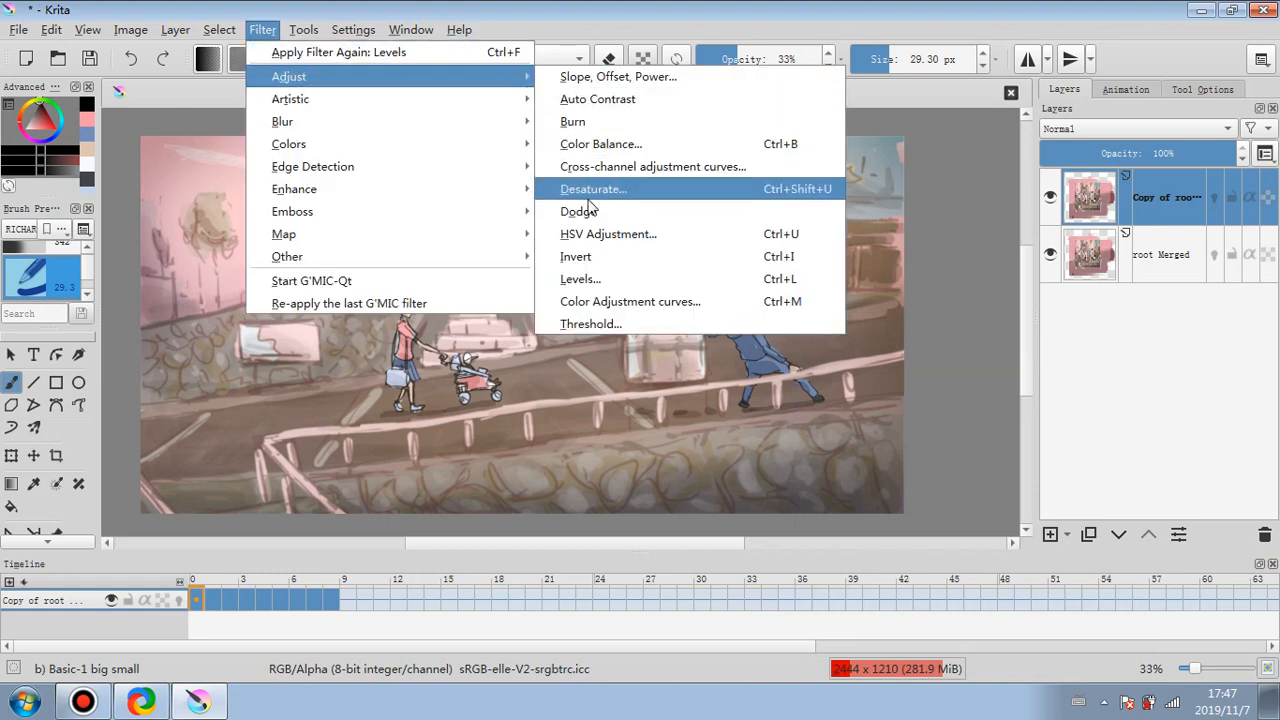
pyautogui.click(605, 302)
pyautogui.moveTo(1024, 382); pyautogui.dragTo(1024, 408)
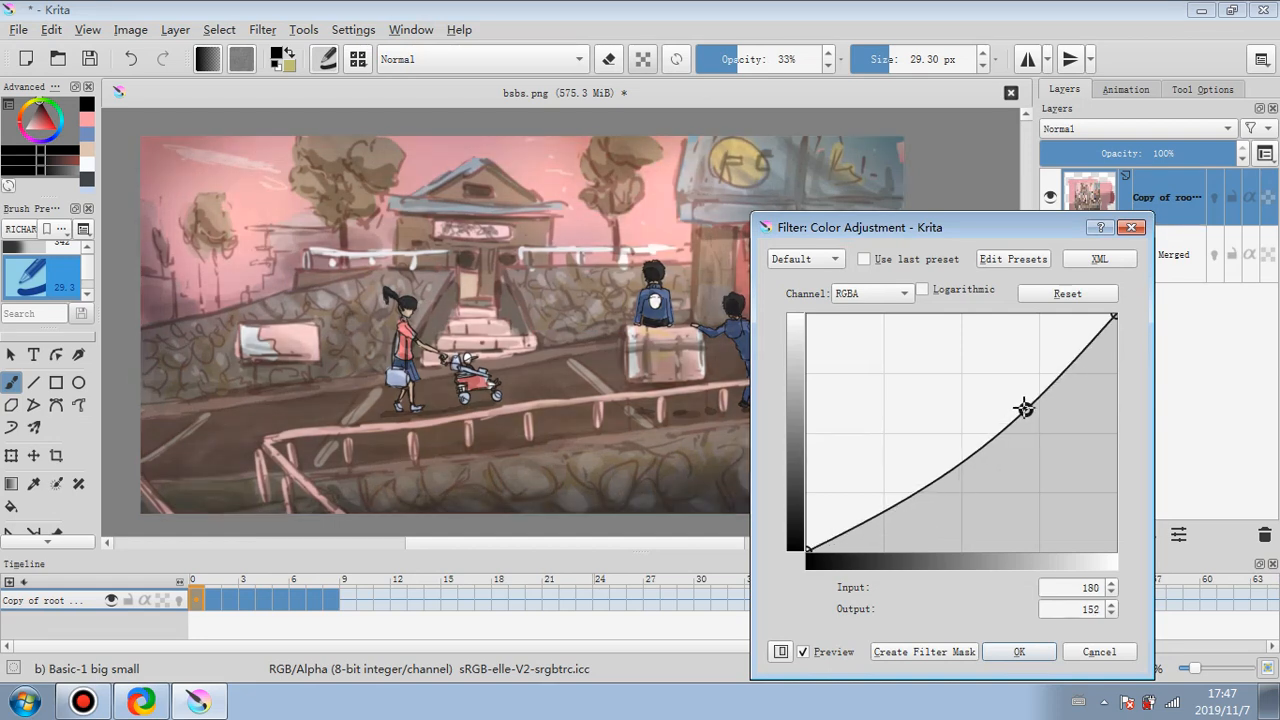
pyautogui.click(1019, 651)
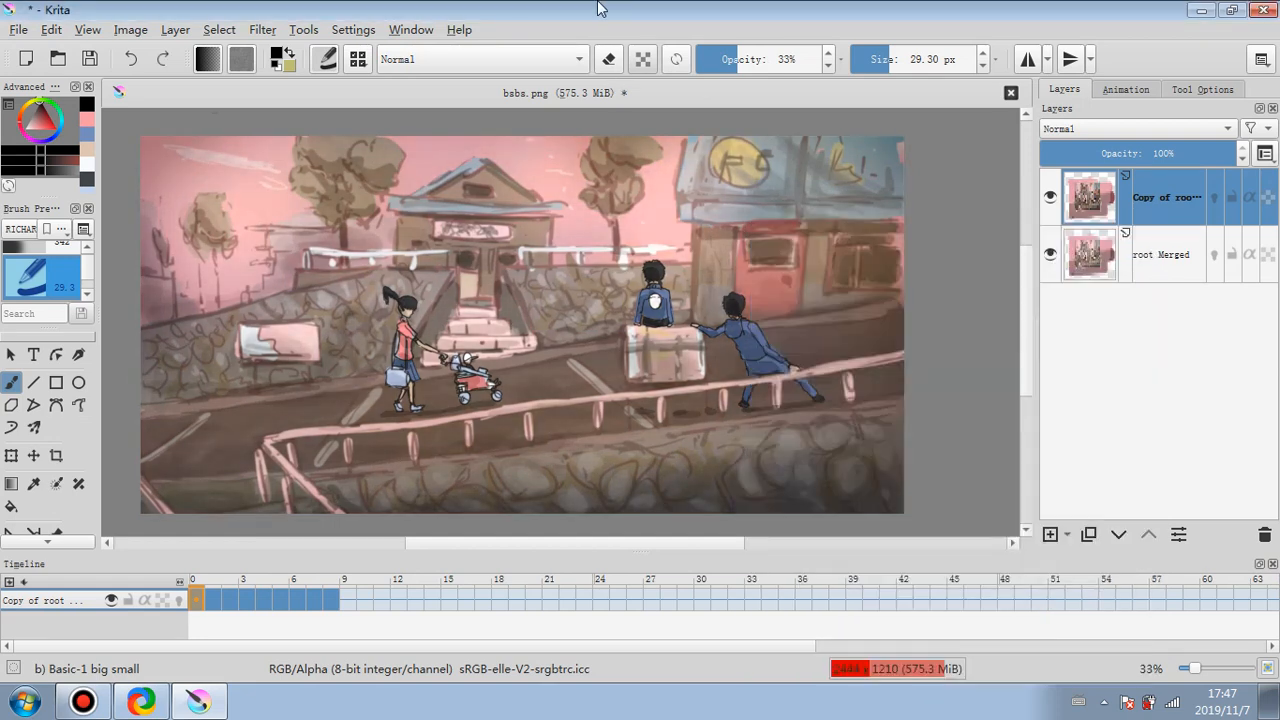
# - Switch to the Airbrush Soft brush at 597.17 px and undo the trial black stroke over the pushing figure
pyautogui.click(608, 59)
pyautogui.click(760, 58)
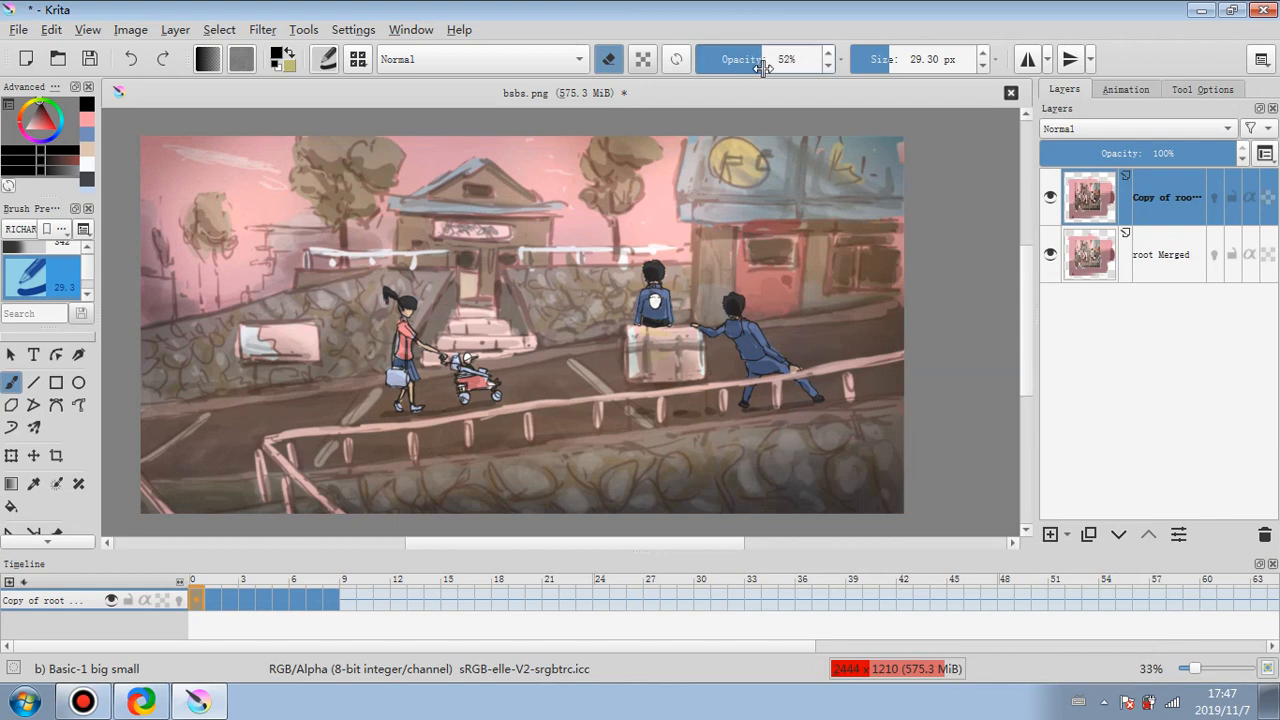
pyautogui.click(37, 260)
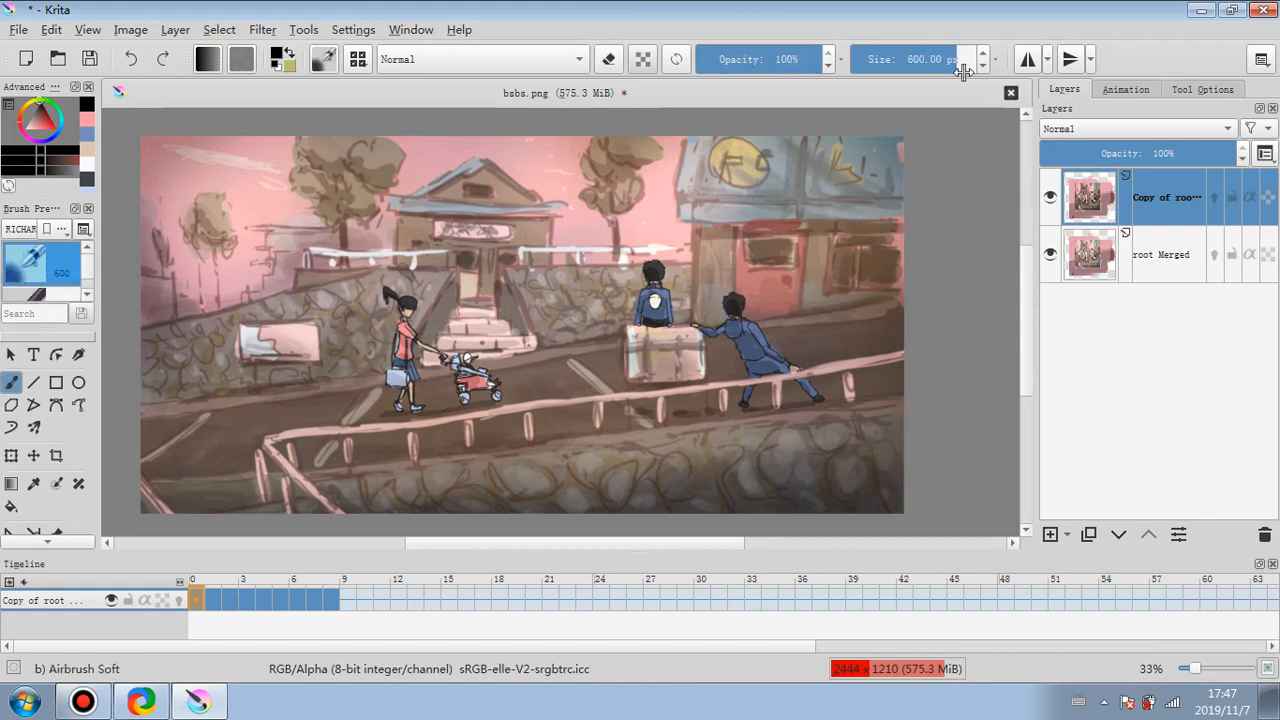
pyautogui.moveTo(760, 305); pyautogui.dragTo(781, 302)
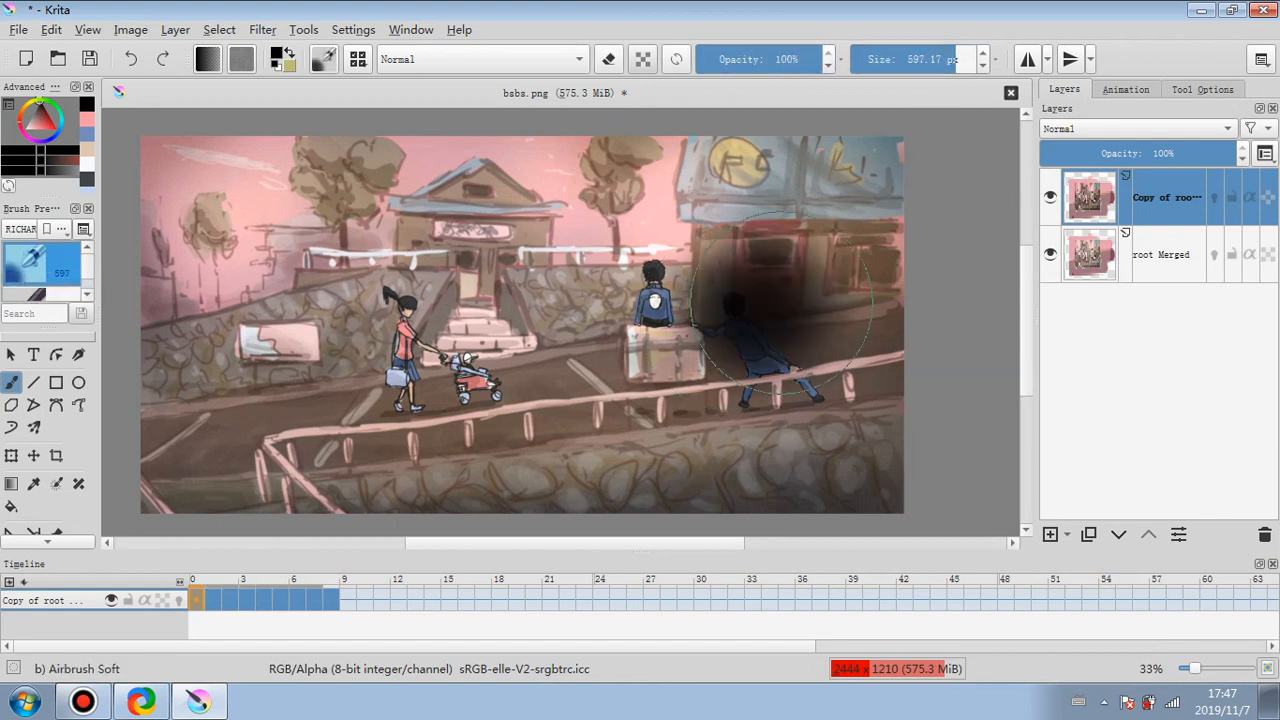
pyautogui.click(130, 59)
# - Erase the darkened copy around the figures and street centre with the soft airbrush, undoing the last two strokes
pyautogui.click(608, 59)
pyautogui.moveTo(800, 260)
pyautogui.mouseDown()
pyautogui.moveTo(740, 340)
pyautogui.moveTo(455, 415)
pyautogui.moveTo(262, 416)
pyautogui.moveTo(745, 385)
pyautogui.moveTo(835, 398)
pyautogui.mouseUp()
pyautogui.moveTo(568, 402)
pyautogui.mouseDown()
pyautogui.moveTo(240, 440)
pyautogui.moveTo(650, 425)
pyautogui.mouseUp()
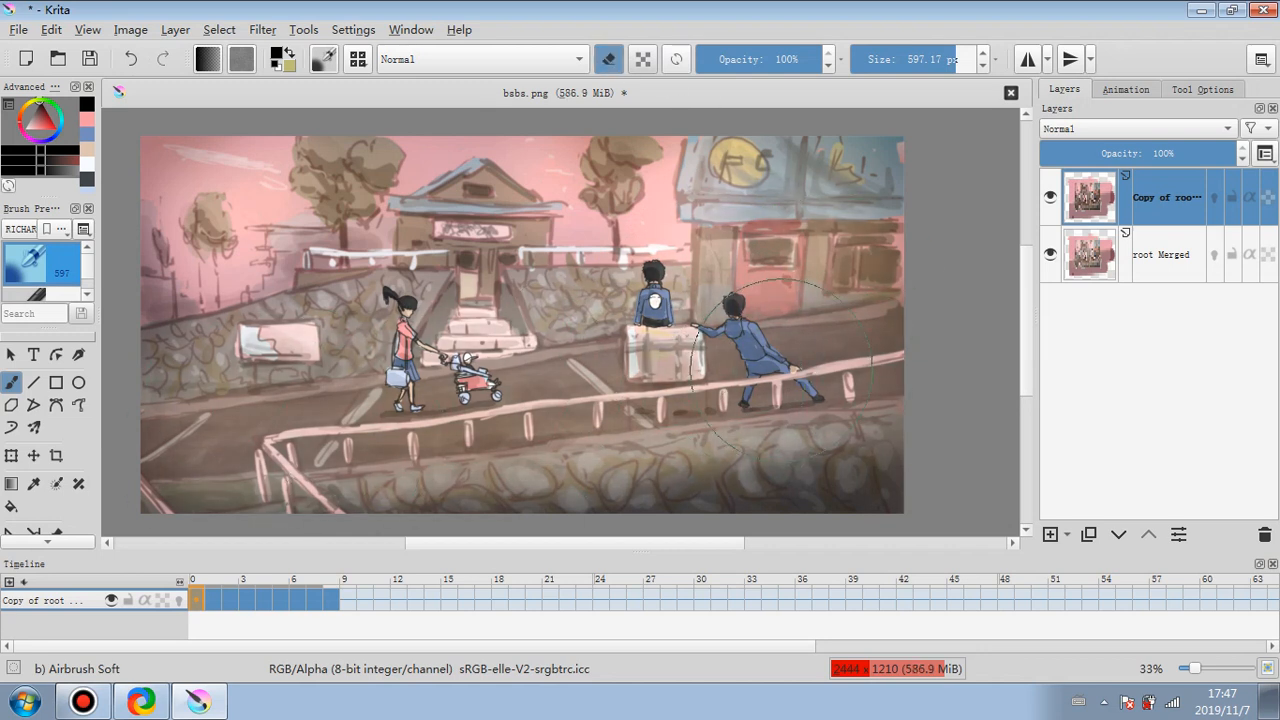
pyautogui.moveTo(650, 275)
pyautogui.mouseDown()
pyautogui.moveTo(375, 231)
pyautogui.moveTo(292, 238)
pyautogui.moveTo(235, 215)
pyautogui.moveTo(720, 210)
pyautogui.moveTo(910, 250)
pyautogui.mouseUp()
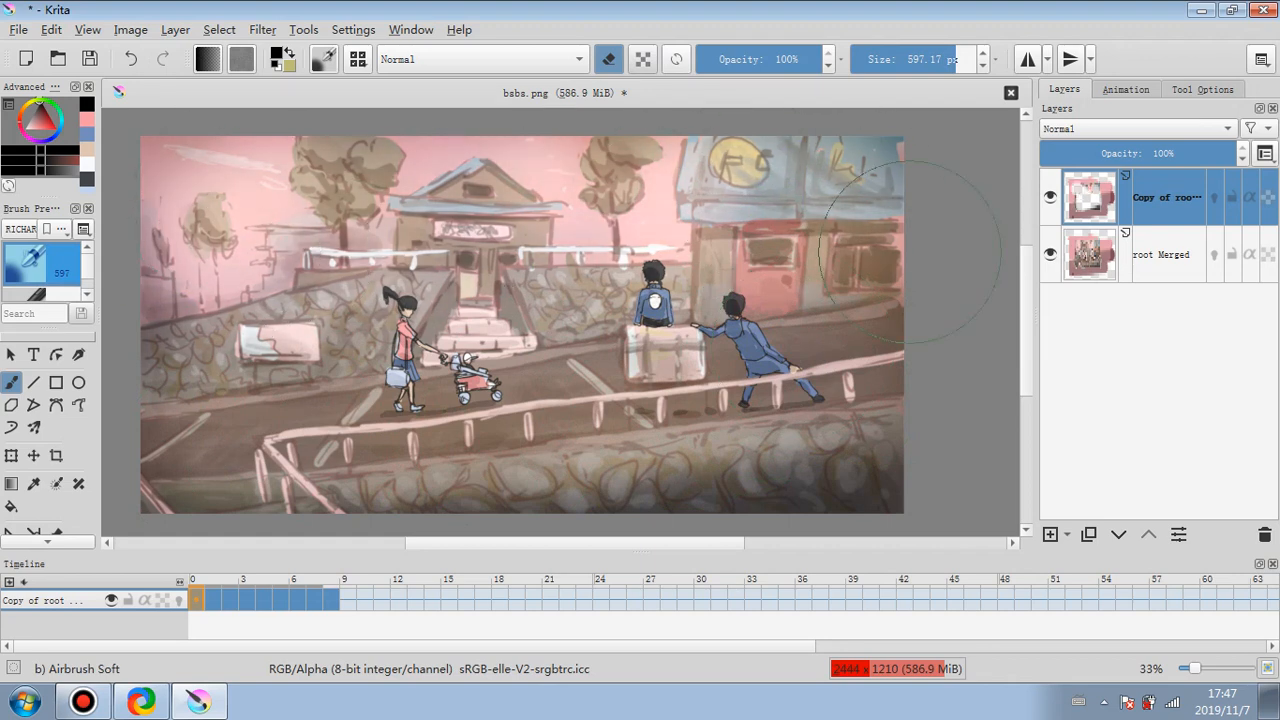
pyautogui.click(130, 60)
pyautogui.click(130, 60)
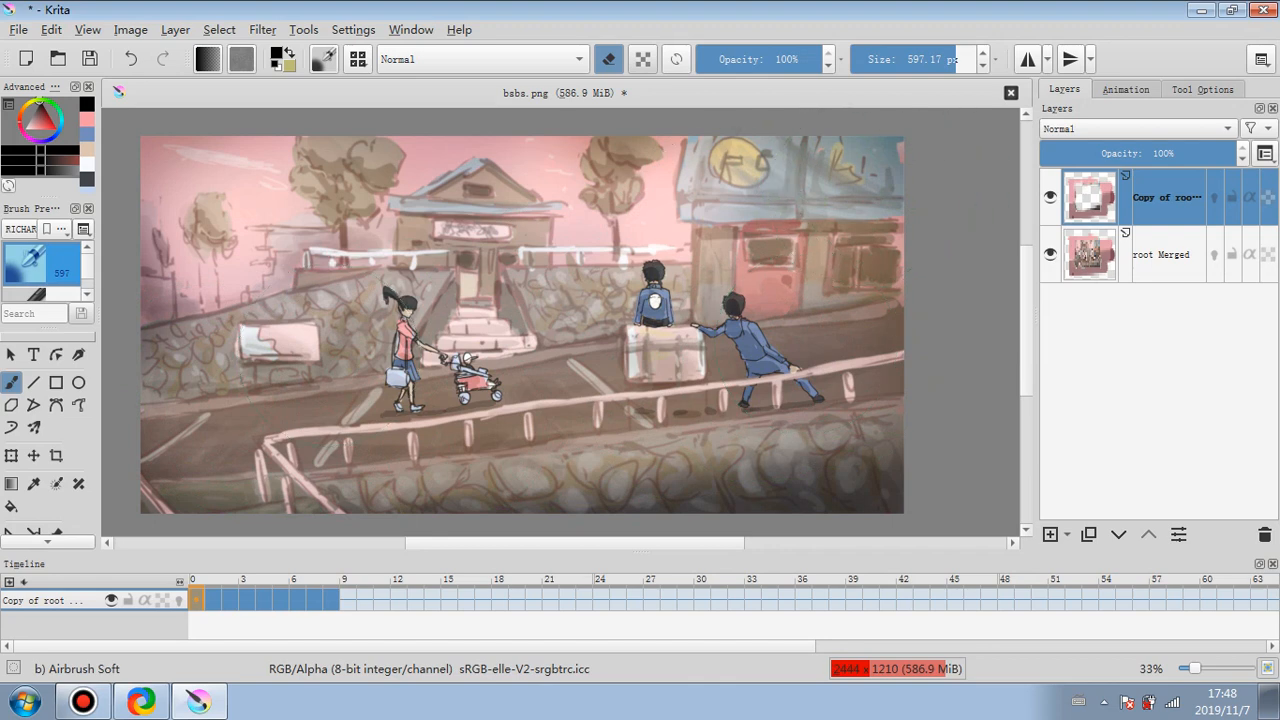
# - Pick the blue of the pushing figure's coat, lighten it, and airbrush a soft haze around the figures on a new layer
pyautogui.press('ctrl')
pyautogui.keyDown('ctrl'); pyautogui.click(757, 330); pyautogui.keyUp('ctrl')
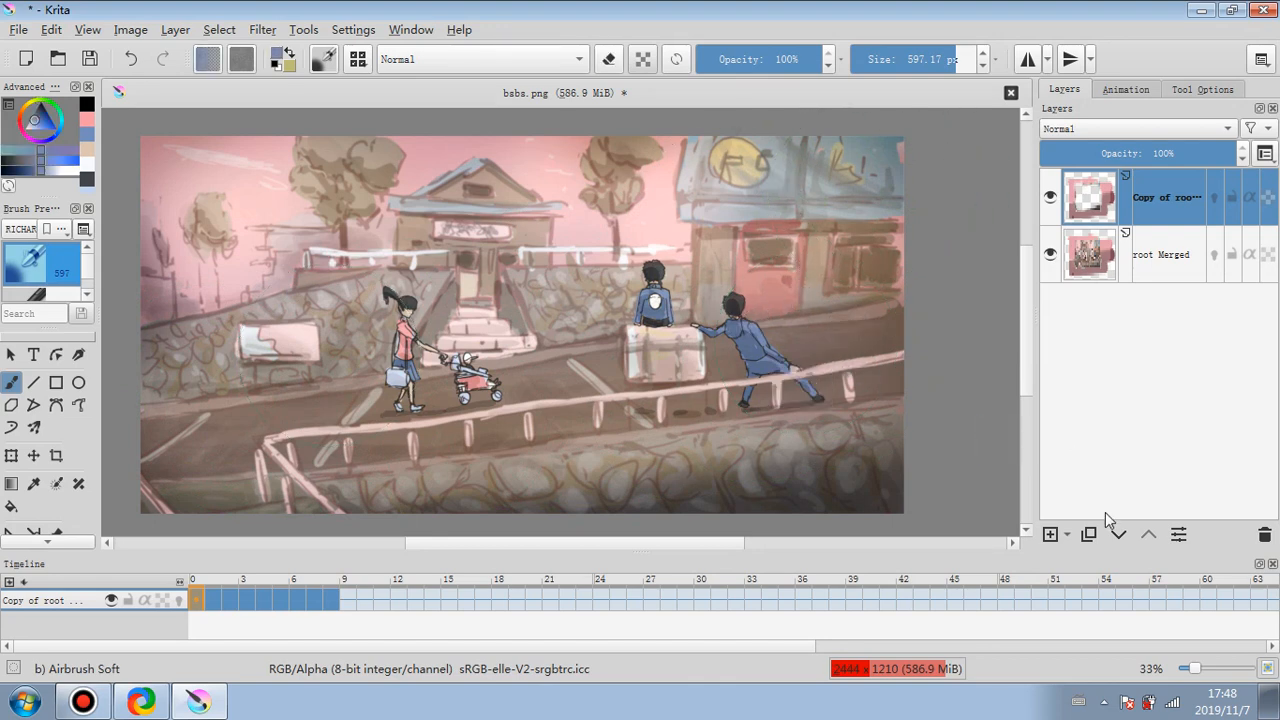
pyautogui.click(1050, 534)
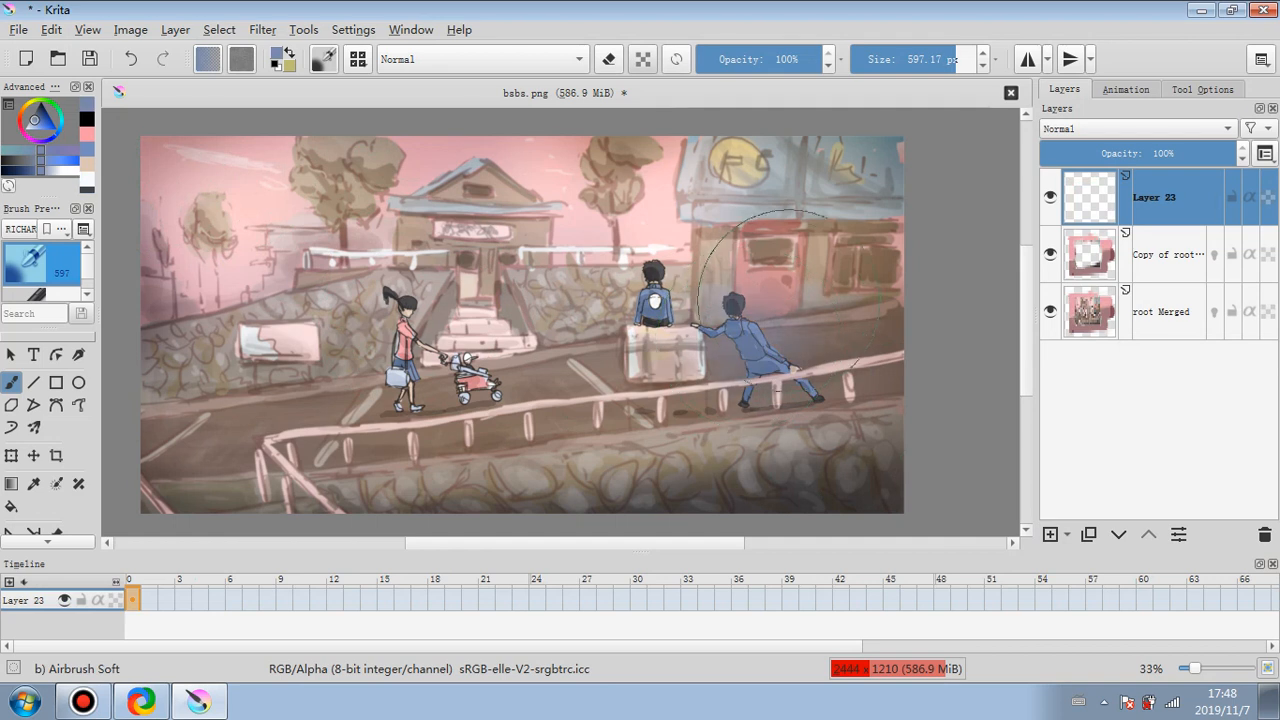
pyautogui.press('ctrl')
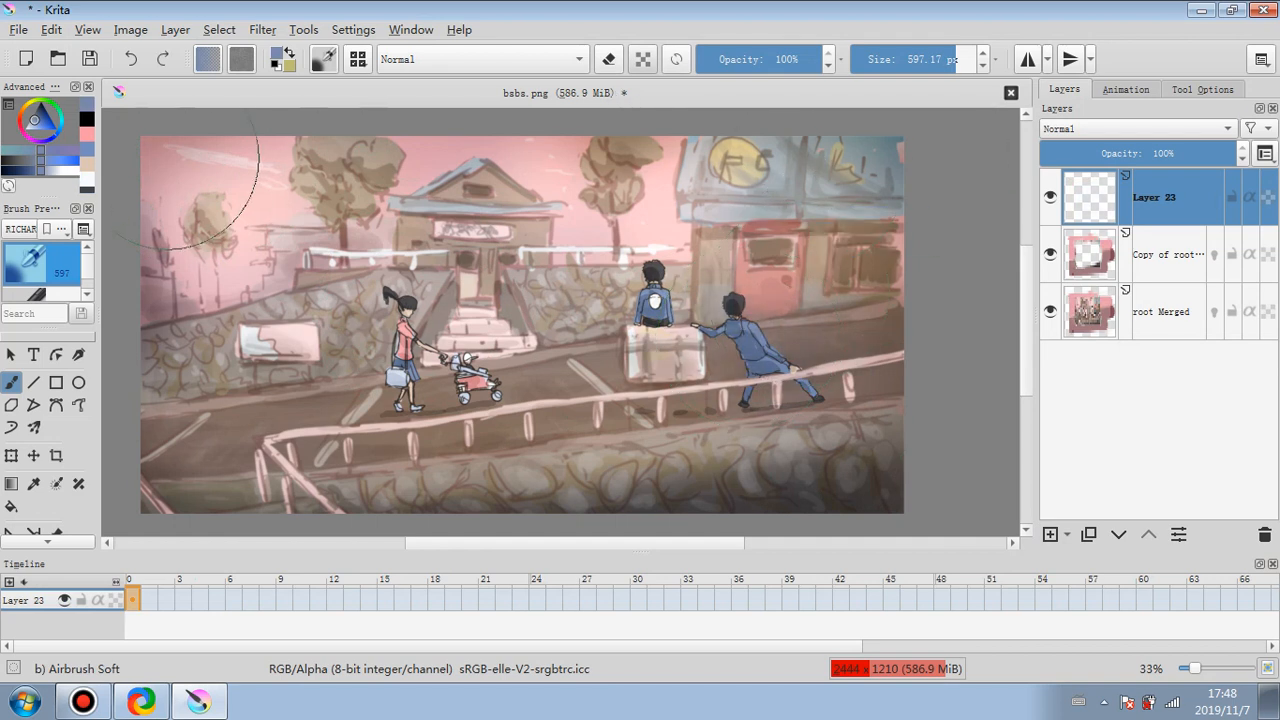
pyautogui.click(36, 124)
pyautogui.moveTo(36, 124); pyautogui.dragTo(31, 123)
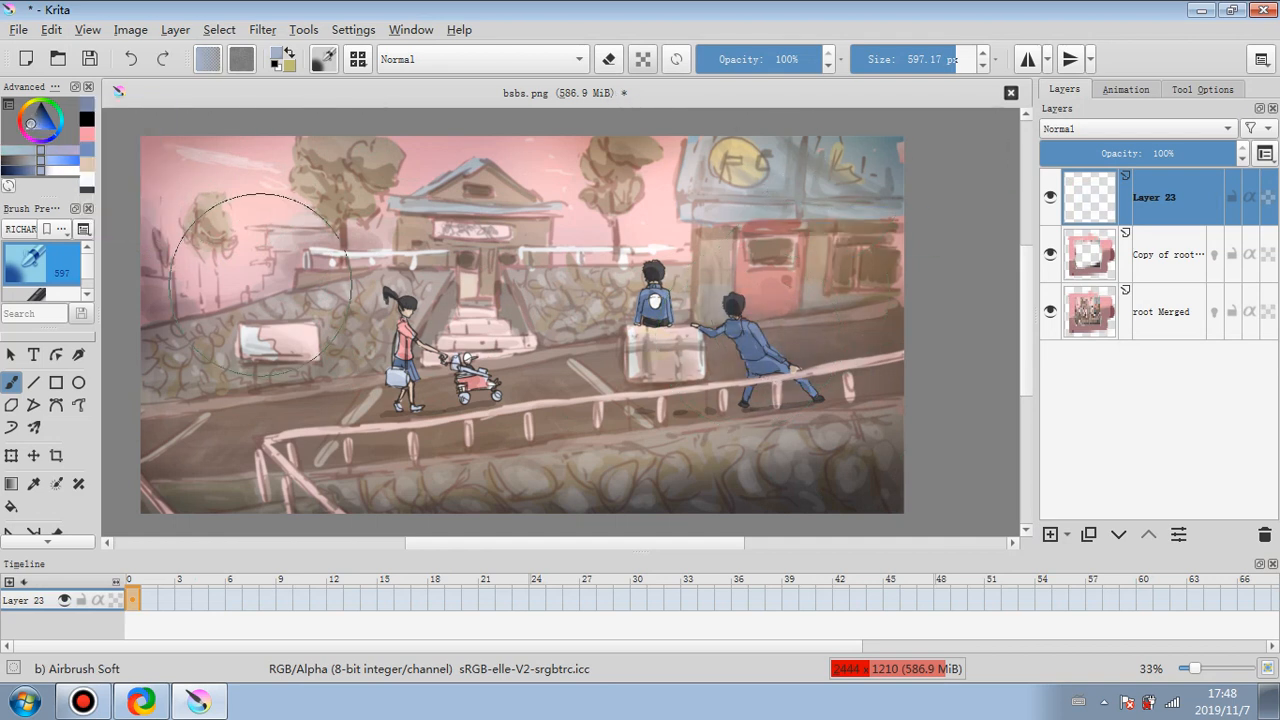
pyautogui.moveTo(695, 246); pyautogui.dragTo(649, 297)
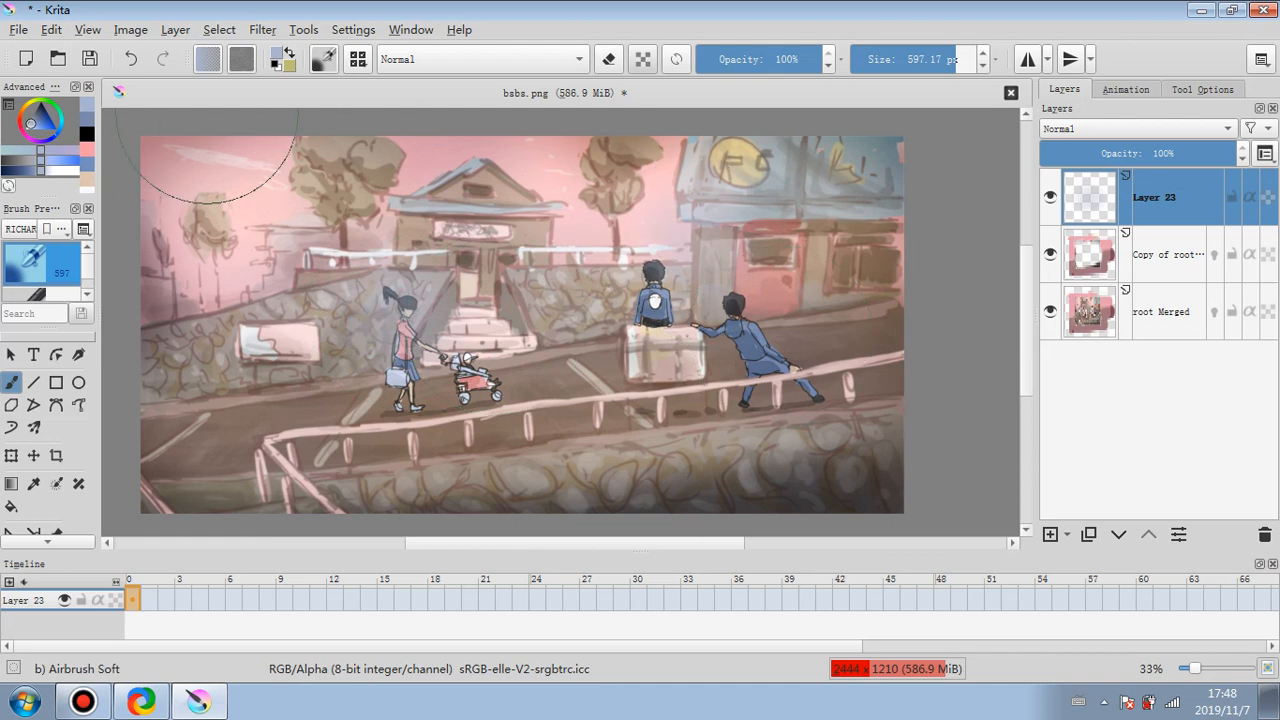
# - Airbrush near-white haze around the figures on Layer 23, undo a stray stroke, and set the layer's opacity to 47%
pyautogui.moveTo(33, 124); pyautogui.dragTo(23, 127)
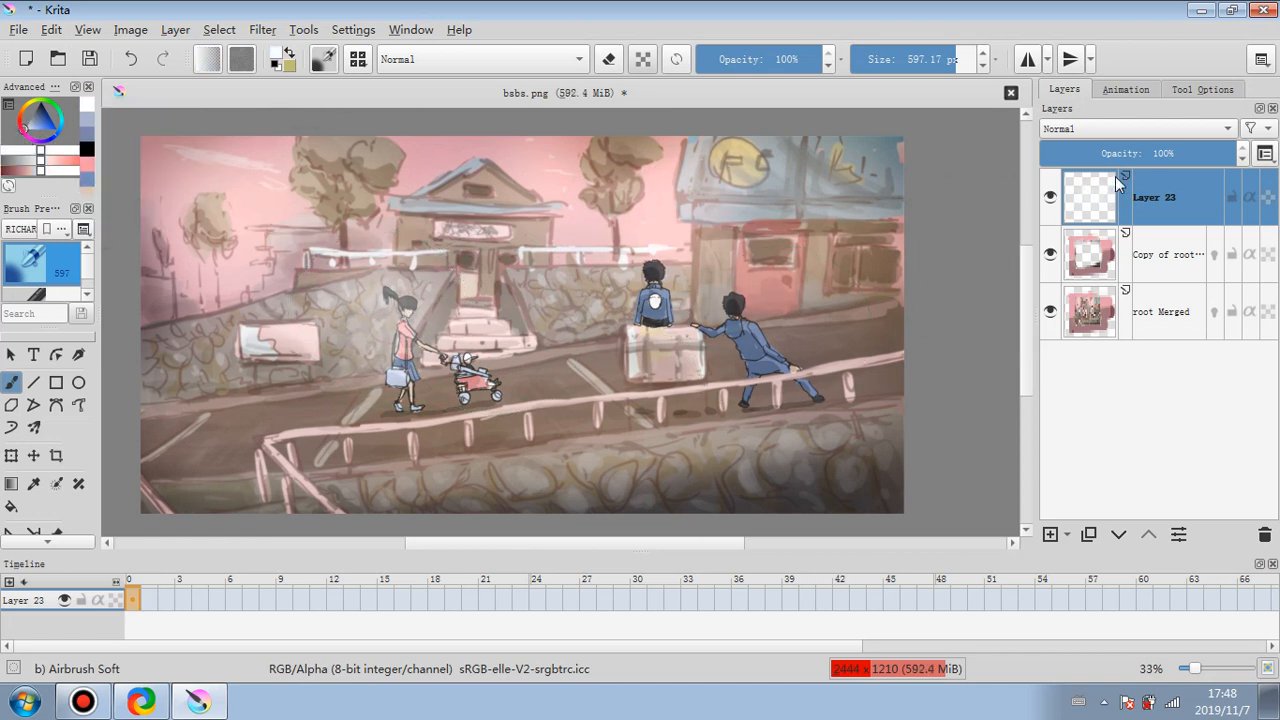
pyautogui.click(1155, 156)
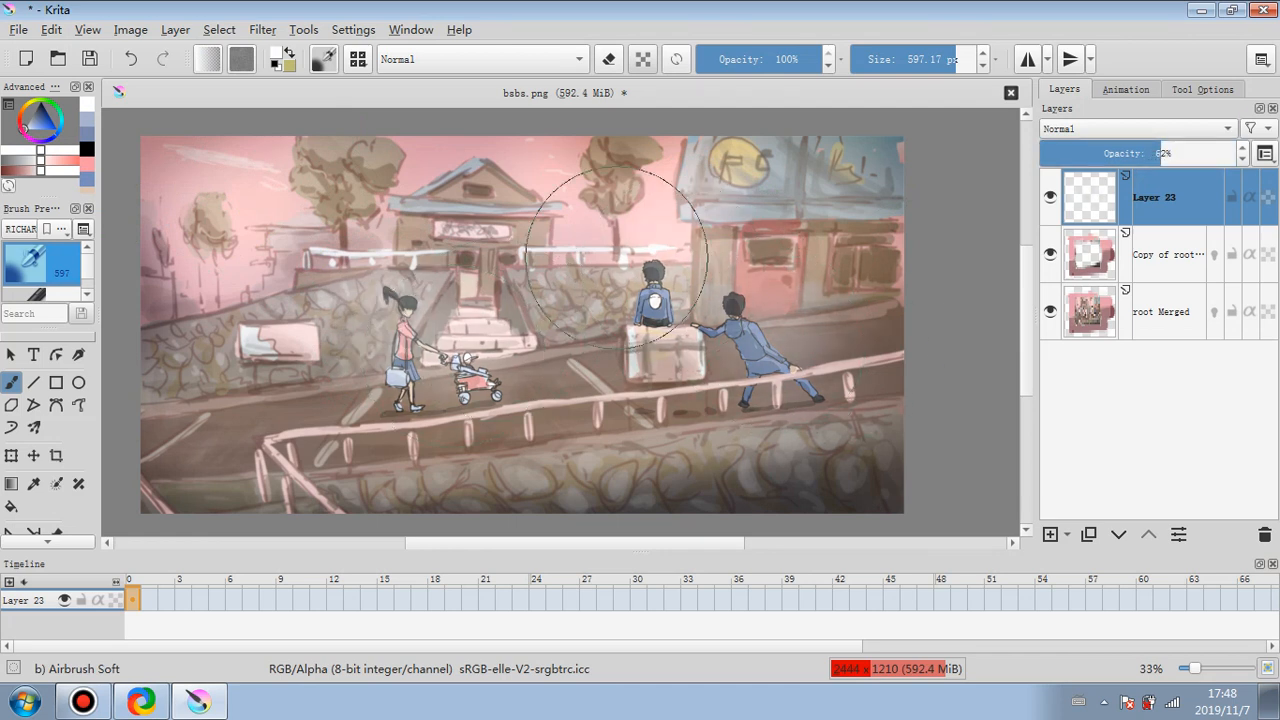
pyautogui.click(549, 200)
pyautogui.hotkey('ctrl', 'z')
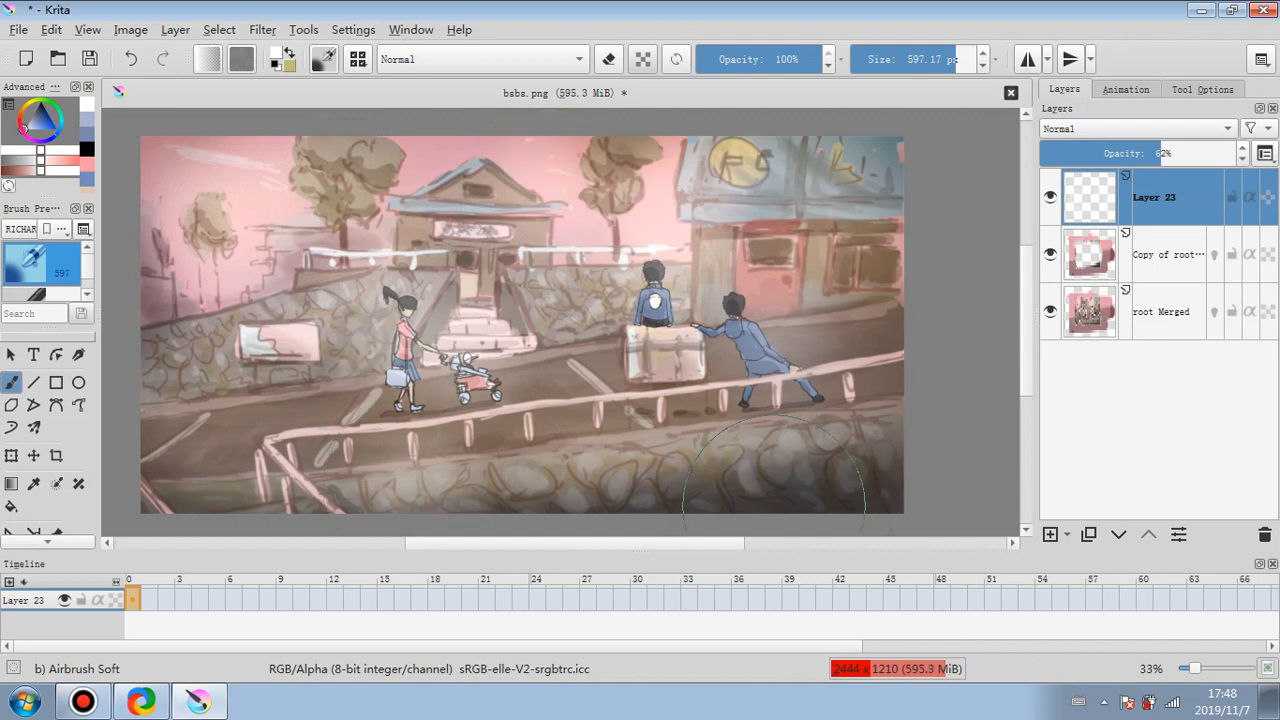
pyautogui.click(1120, 153)
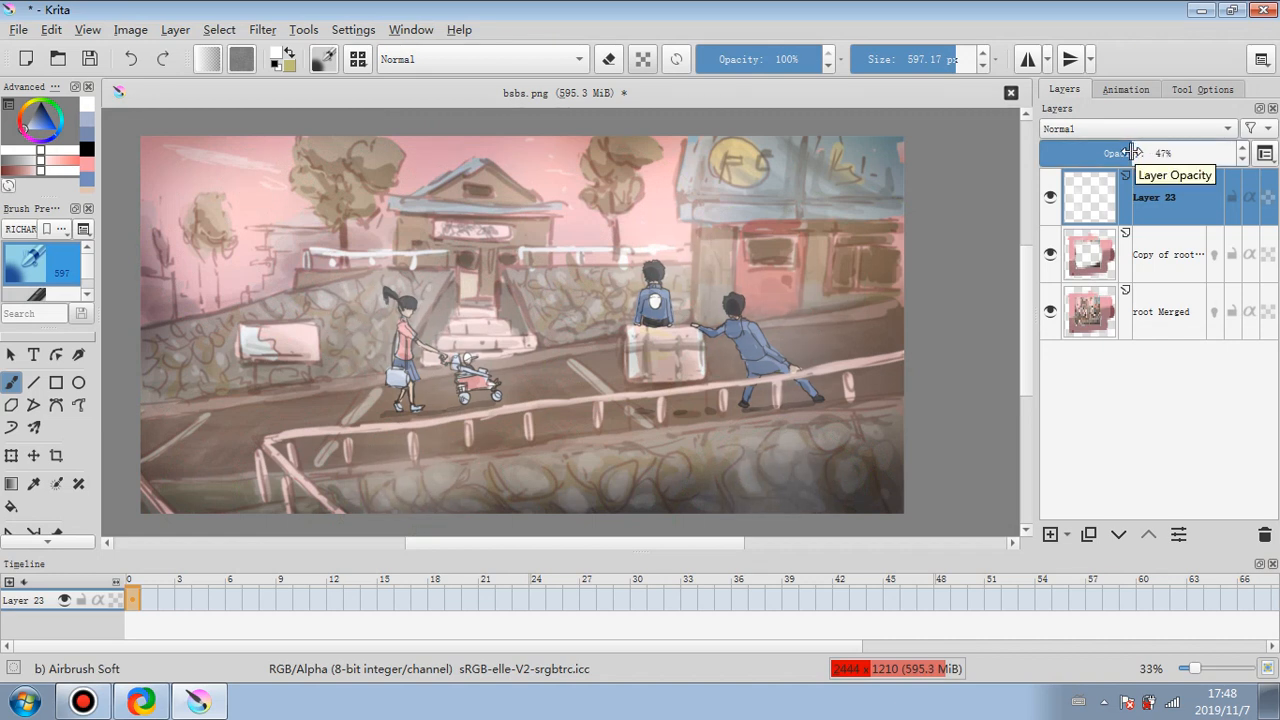
# - Thin the haze on Layer 23 with the eraser and a 40% layer opacity, and flatten the image
pyautogui.click(608, 59)
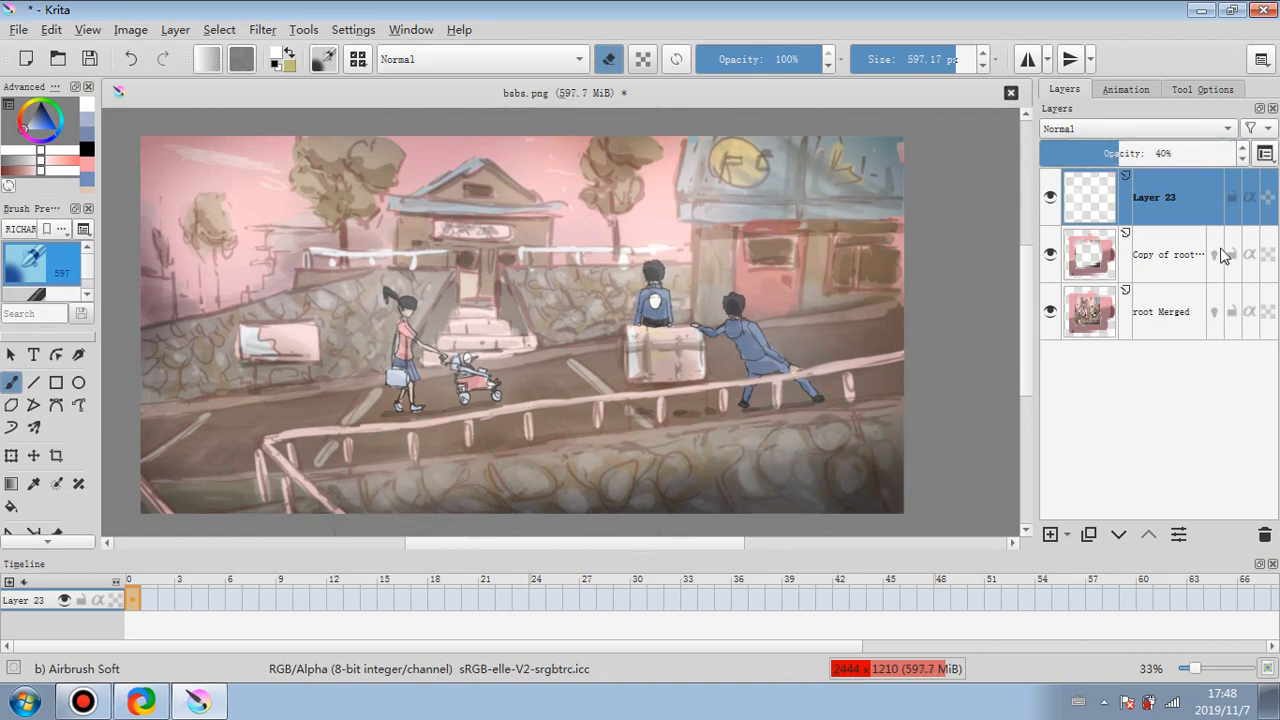
pyautogui.rightClick(1183, 203)
pyautogui.click(1100, 418)
# - Apply a Levels adjustment to the merged scene with midtone 0.871 and white input 247
pyautogui.click(262, 29)
pyautogui.moveTo(533, 87)
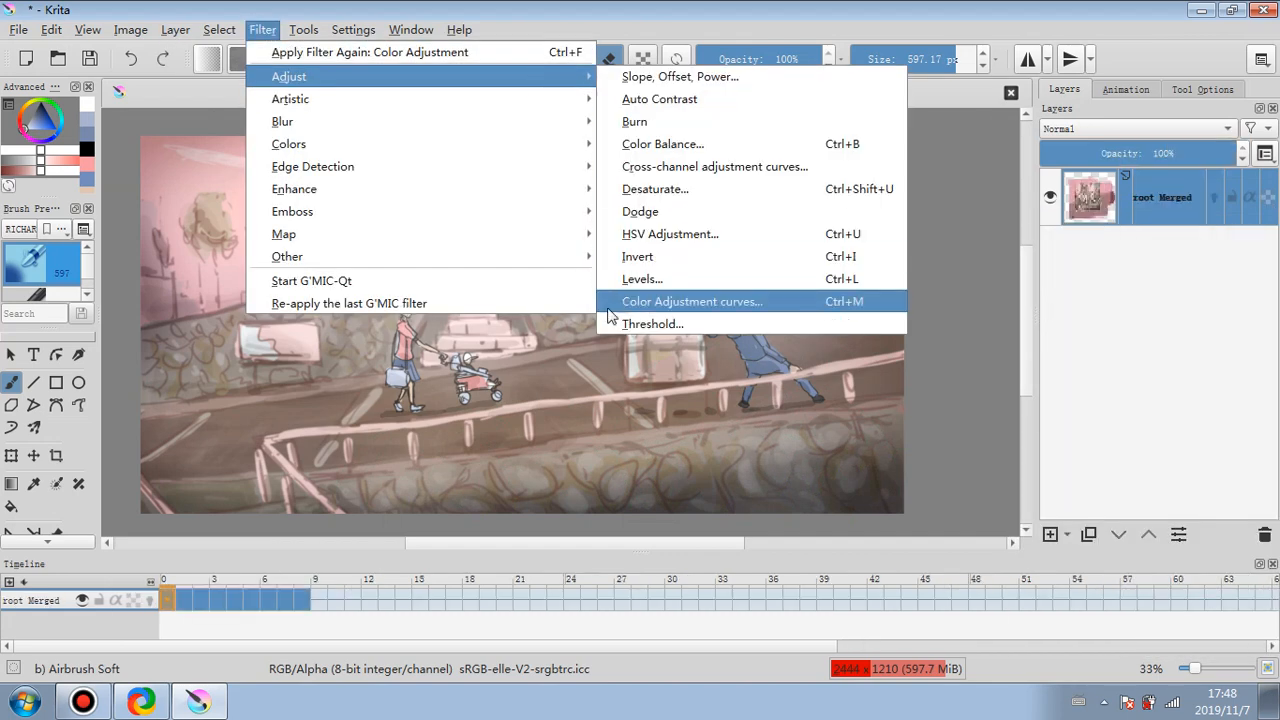
pyautogui.click(668, 280)
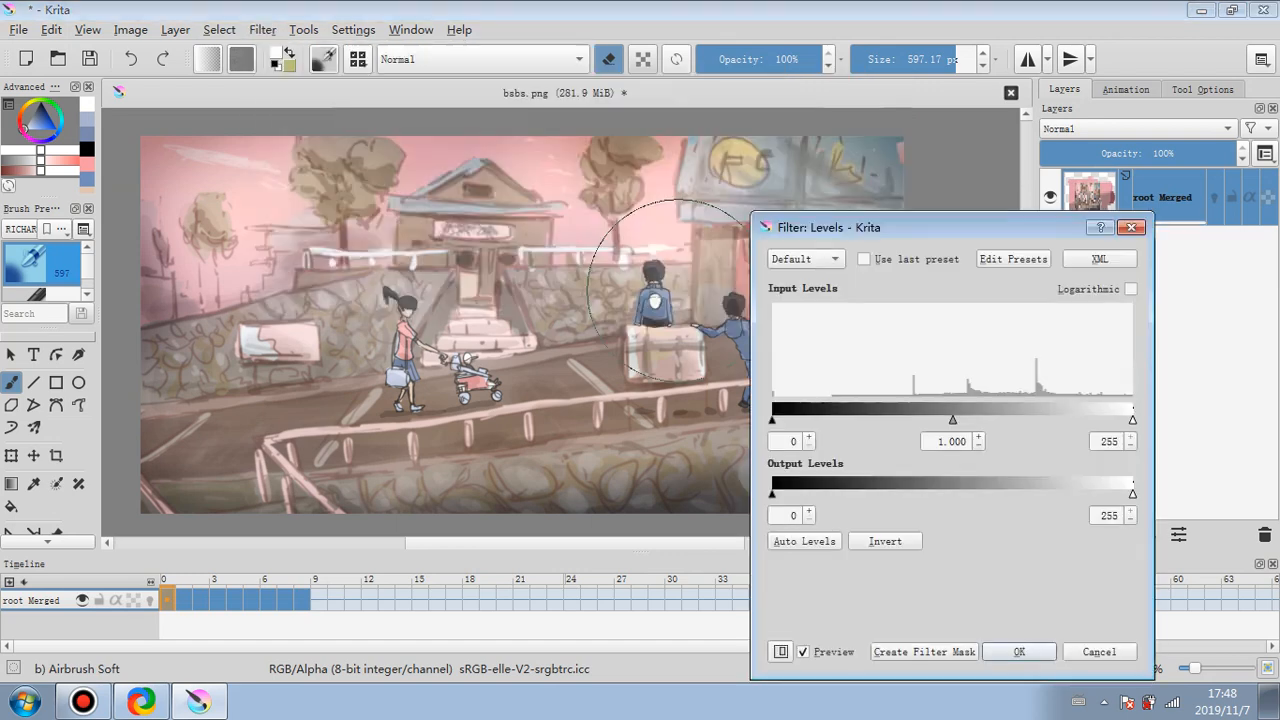
pyautogui.moveTo(965, 425); pyautogui.dragTo(958, 423)
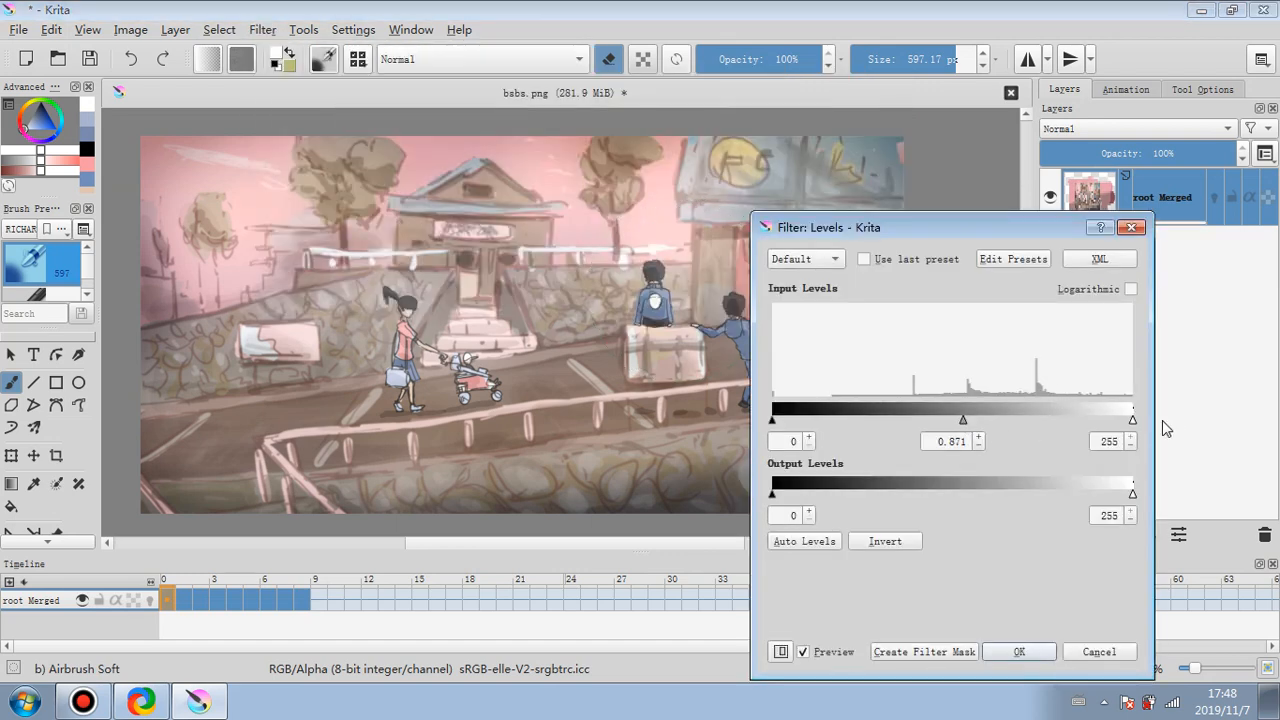
pyautogui.moveTo(1134, 422); pyautogui.dragTo(1124, 425)
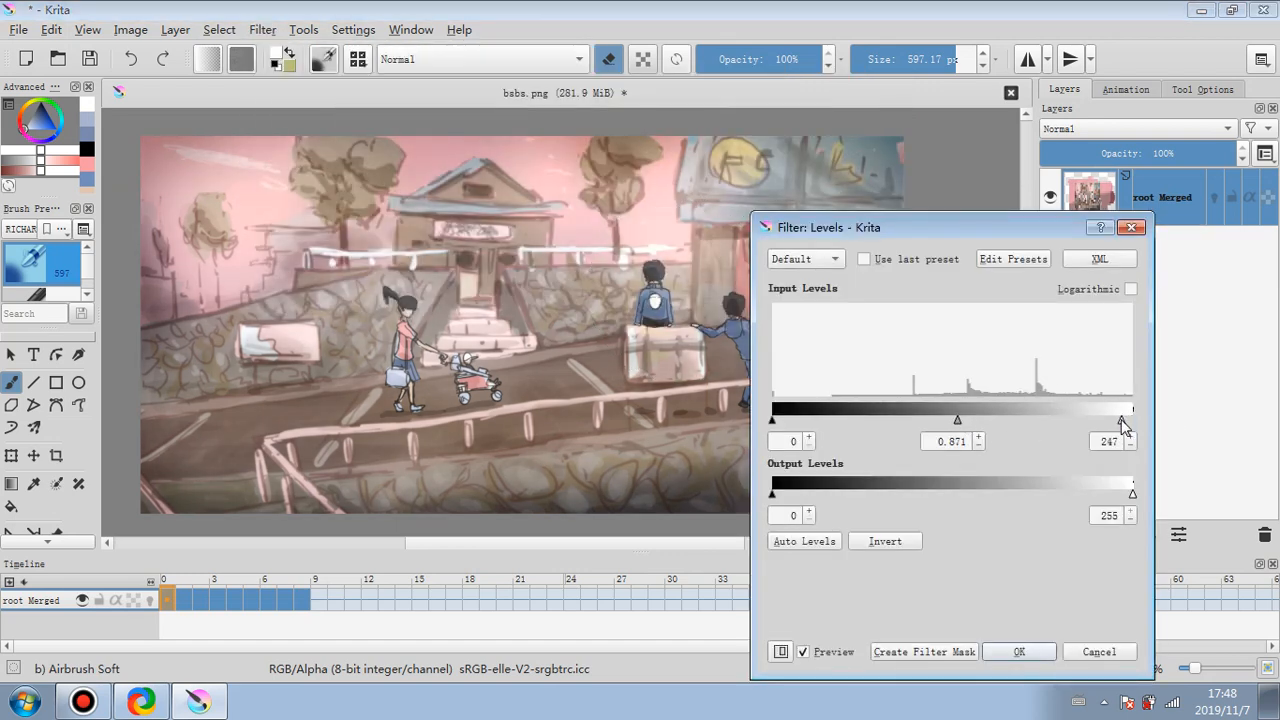
pyautogui.click(1019, 652)
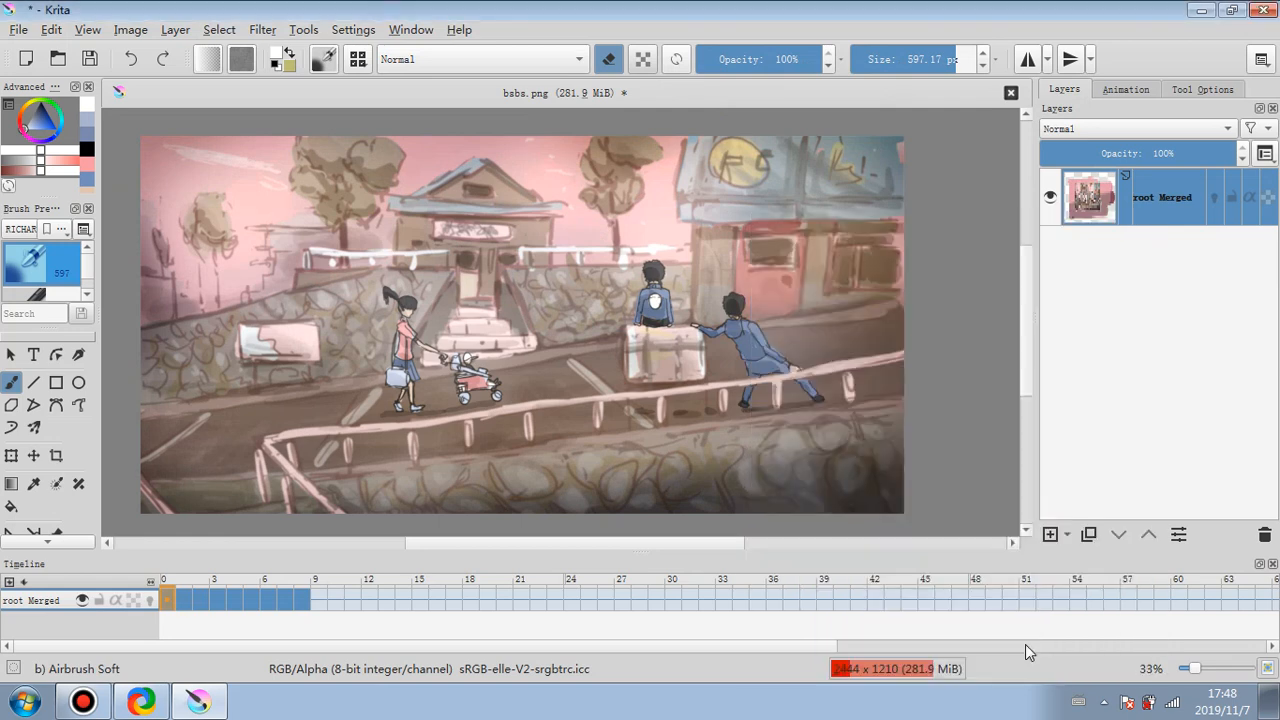
# - Pick a dark brown and prepare the Basic-1 big small brush at 88% opacity and 1.44 px on a new layer
pyautogui.press('e')
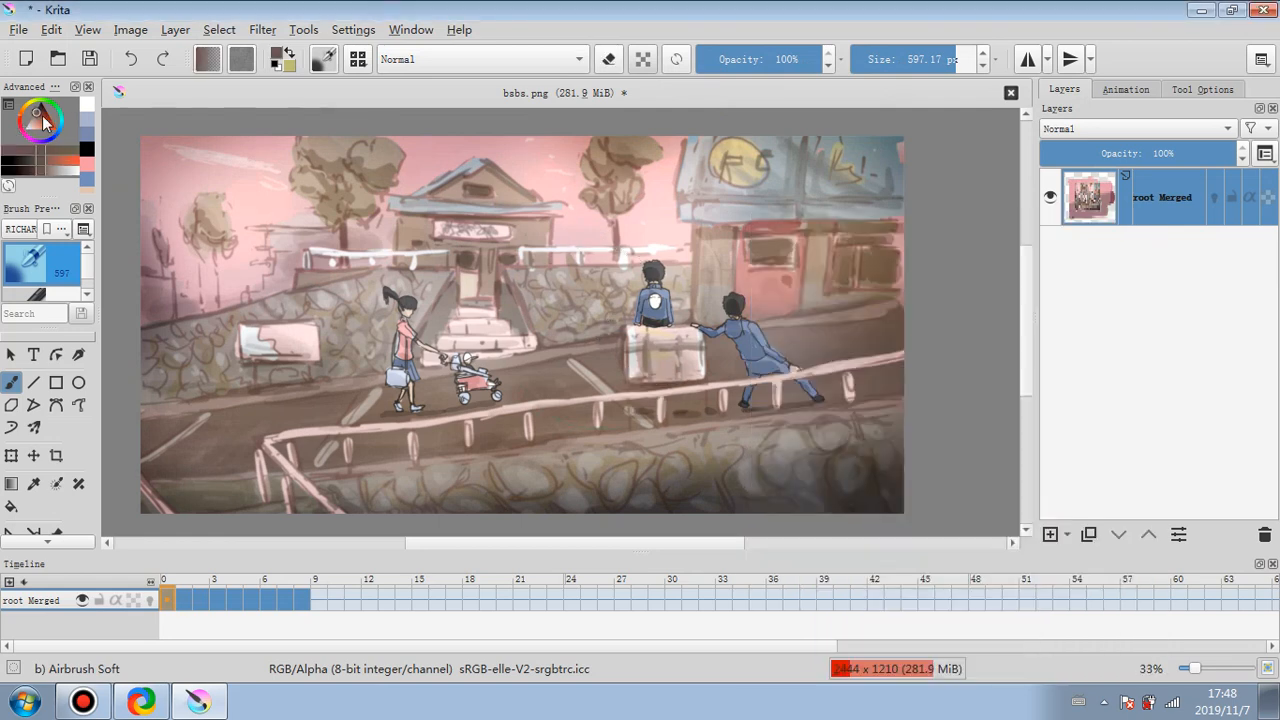
pyautogui.click(38, 296)
pyautogui.click(792, 62)
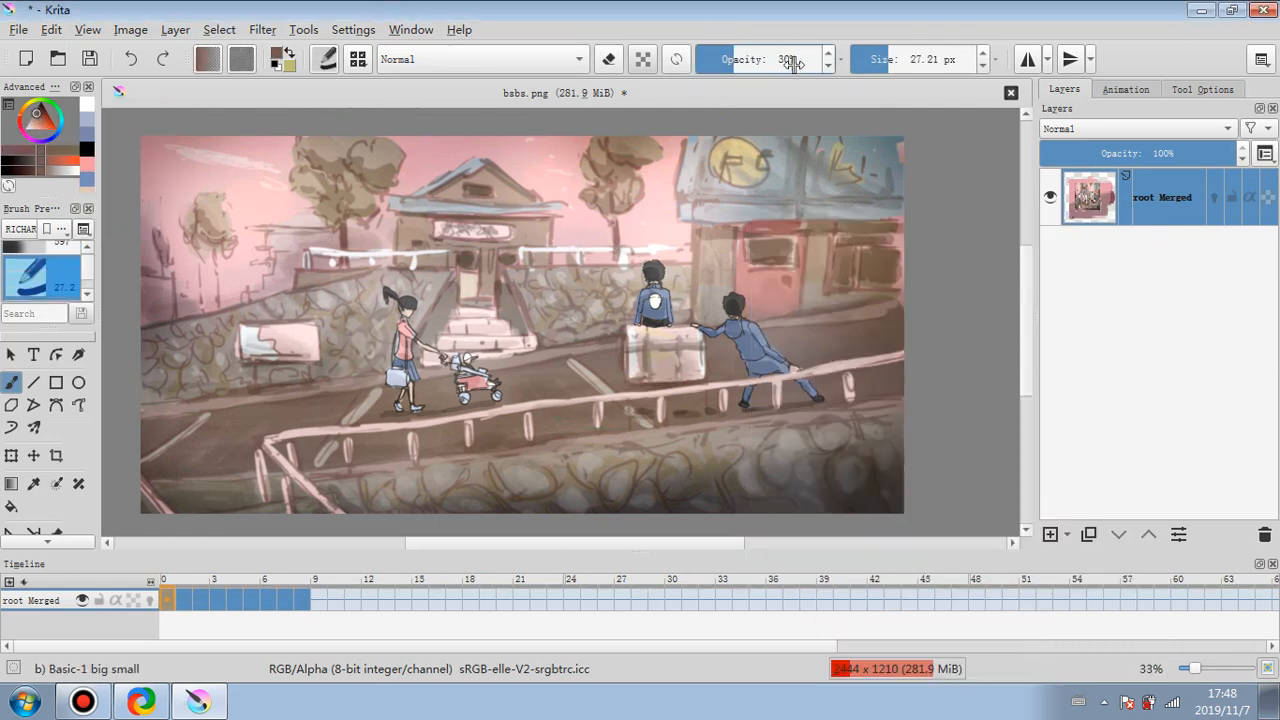
pyautogui.click(877, 63)
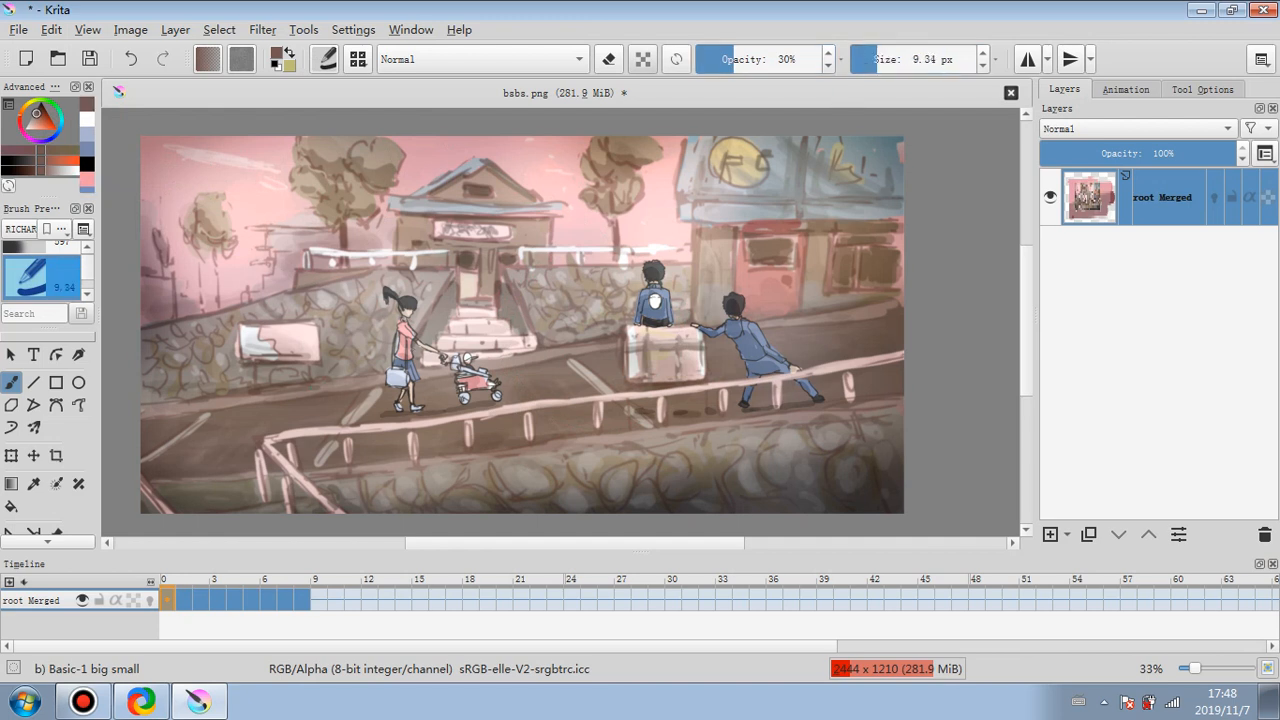
pyautogui.click(1050, 534)
pyautogui.click(806, 60)
pyautogui.click(864, 60)
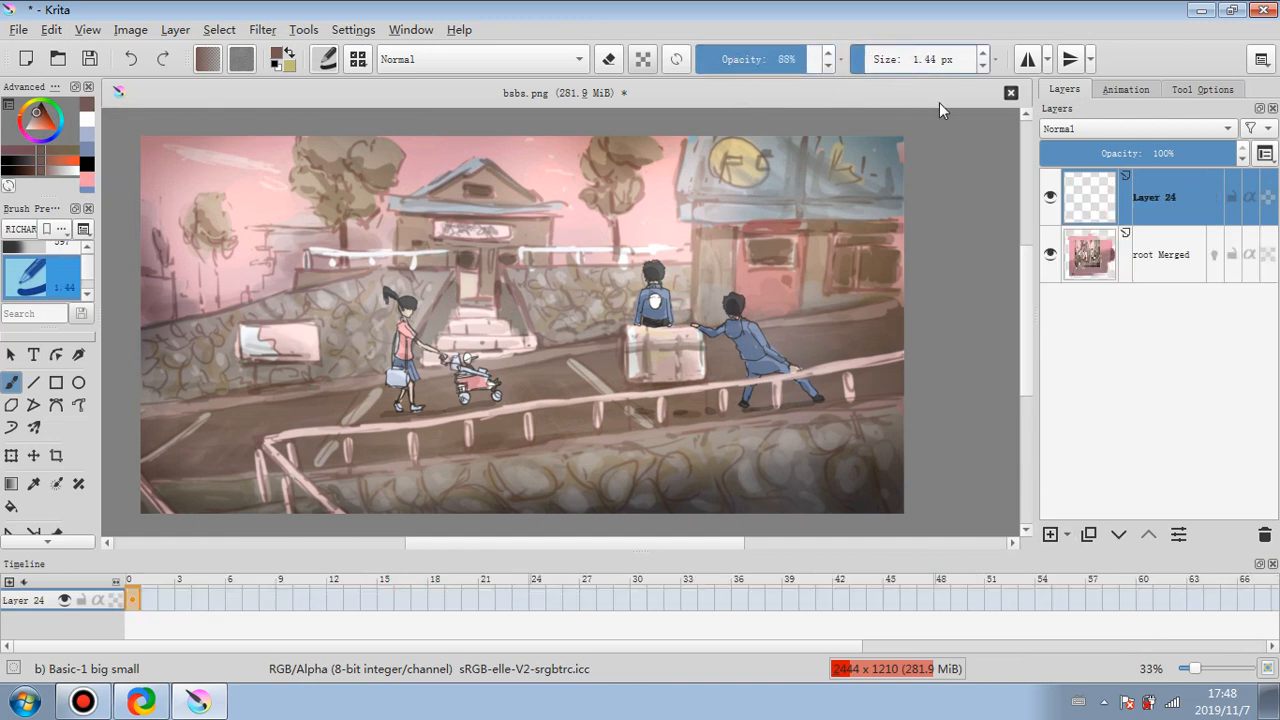
# - Paint dark brown detail strokes on Layer 24 at 63% layer opacity, enlarge the brush to 9.34 px and undo the last stroke
pyautogui.click(1139, 154)
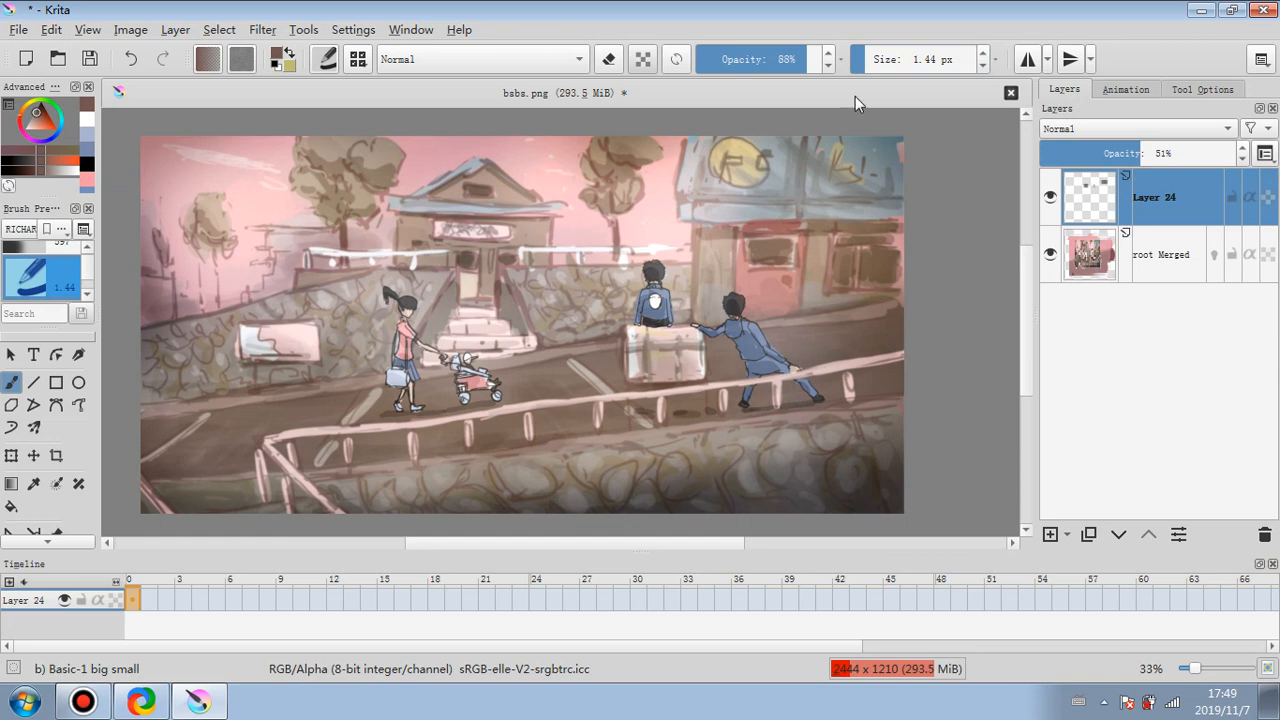
pyautogui.click(1160, 152)
pyautogui.click(872, 60)
pyautogui.click(877, 59)
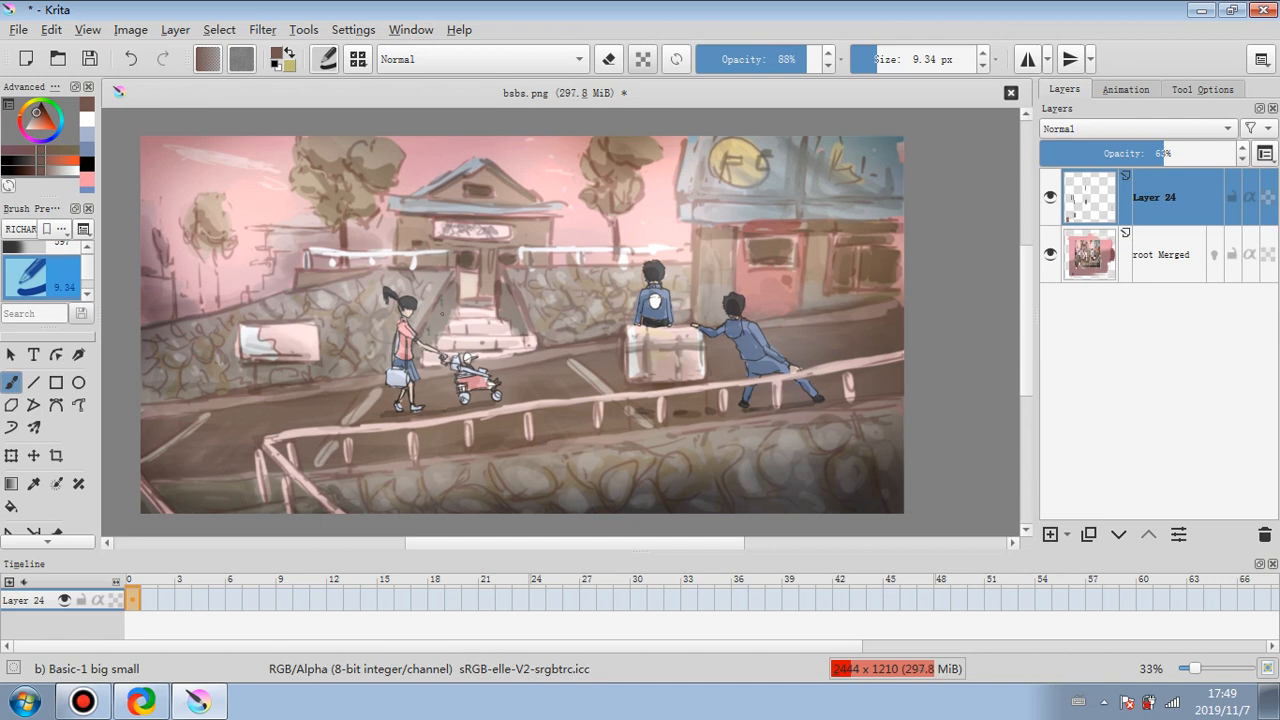
pyautogui.moveTo(449, 320); pyautogui.dragTo(447, 335)
pyautogui.hotkey('ctrl', 'z')
# - Pick a pale pink from the sky, paint light accents on a new layer and set its opacity to 33%
pyautogui.keyDown('ctrl'); pyautogui.click(180, 160); pyautogui.keyUp('ctrl')
pyautogui.click(1049, 535)
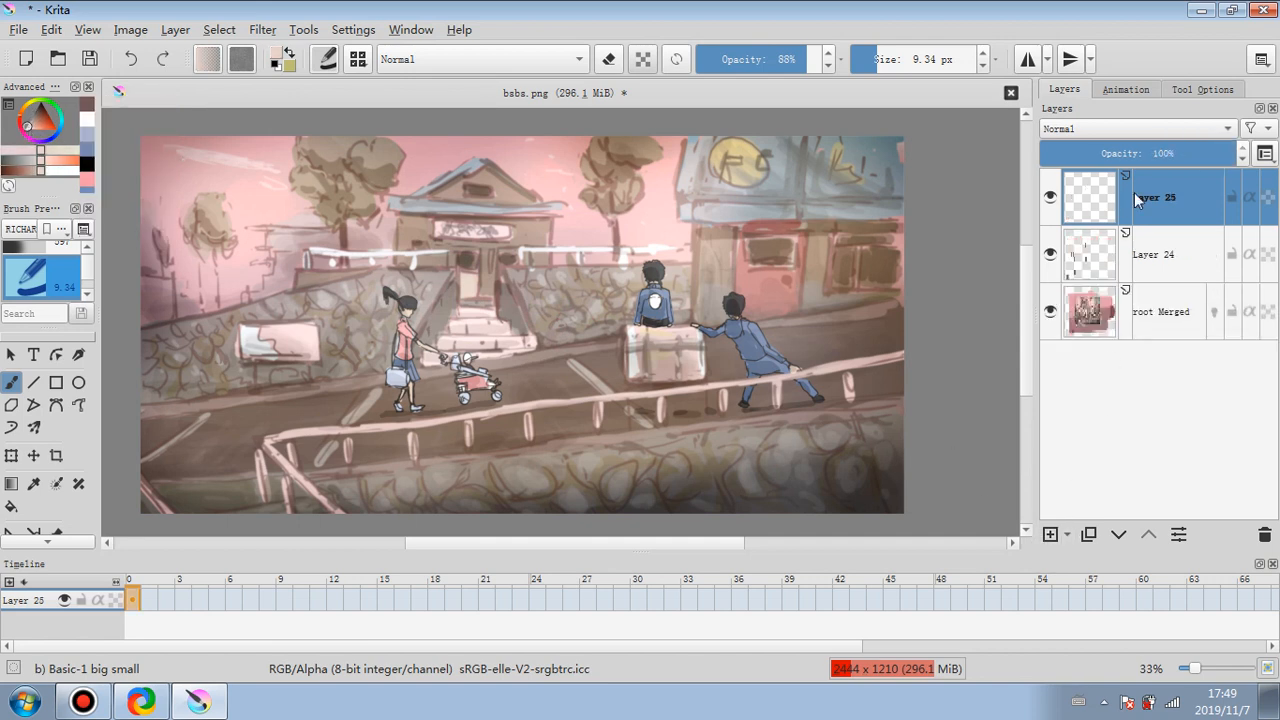
pyautogui.click(1150, 153)
pyautogui.moveTo(704, 206); pyautogui.dragTo(734, 206)
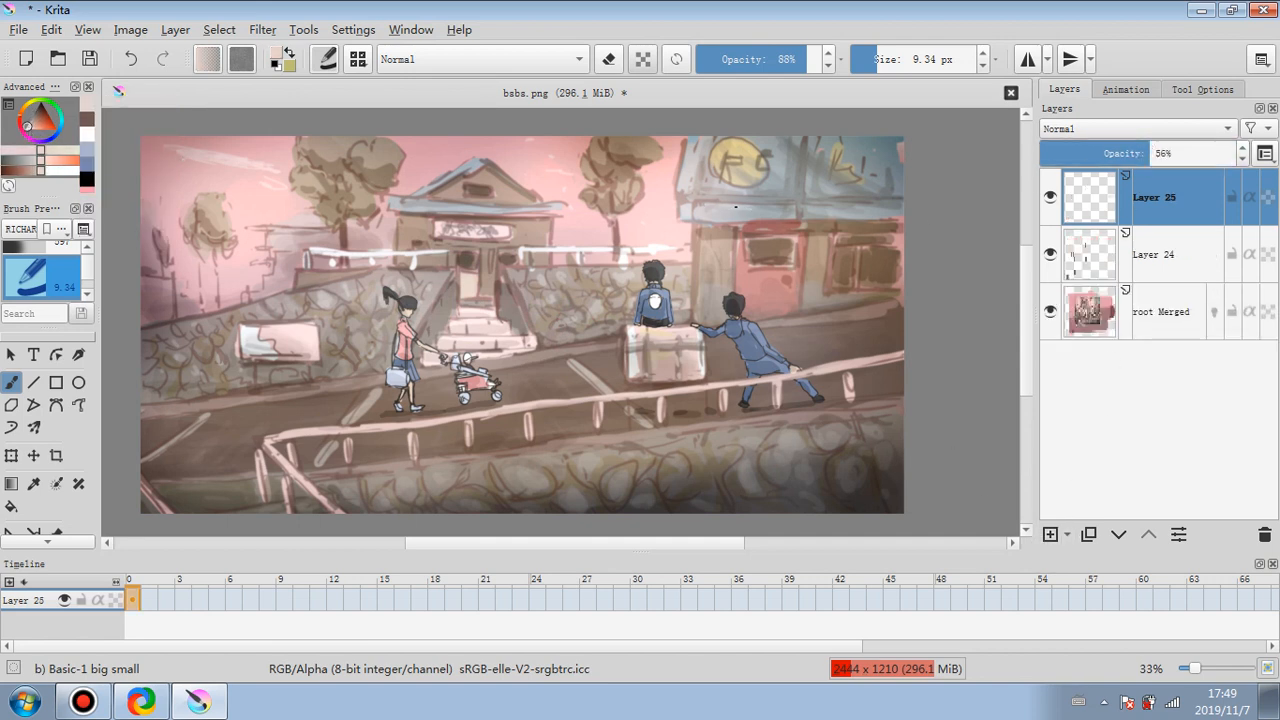
pyautogui.click(1104, 153)
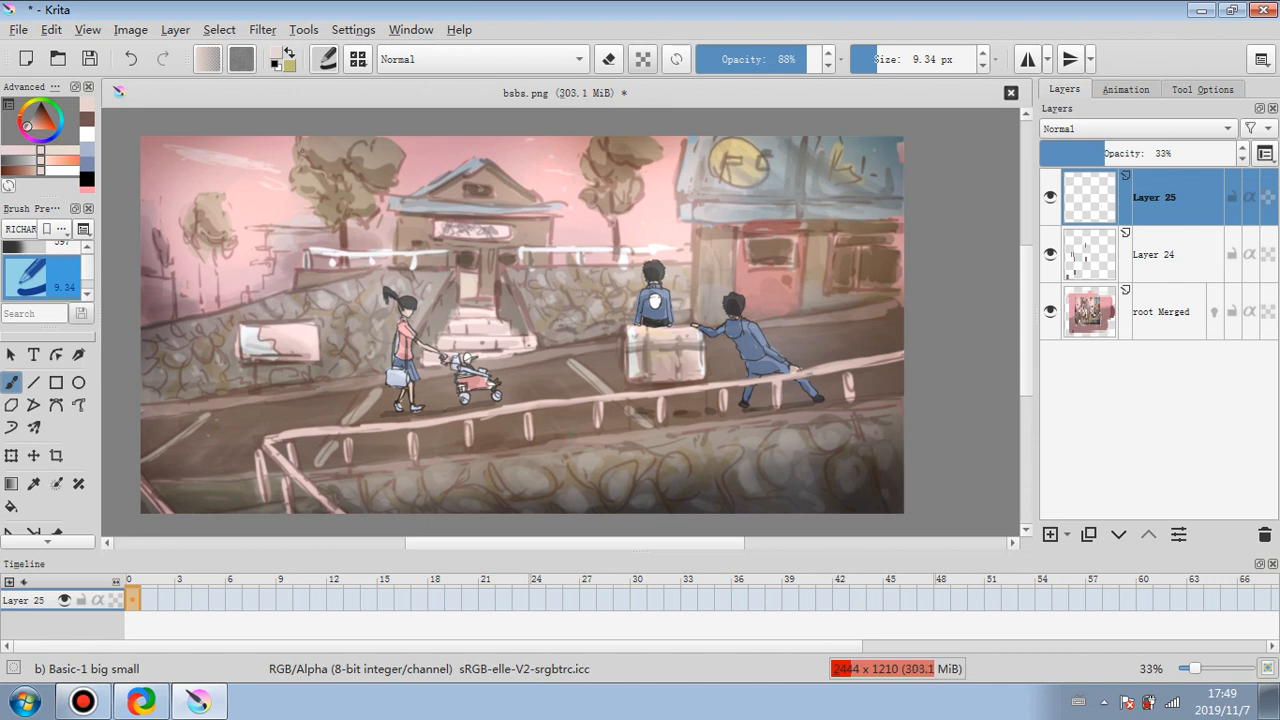
# - Sample tans and browns from the scene, paint small grass tufts along the road and lower wall on a new layer, and set its opacity to 73%
pyautogui.keyDown('ctrl'); pyautogui.click(344, 154); pyautogui.keyUp('ctrl')
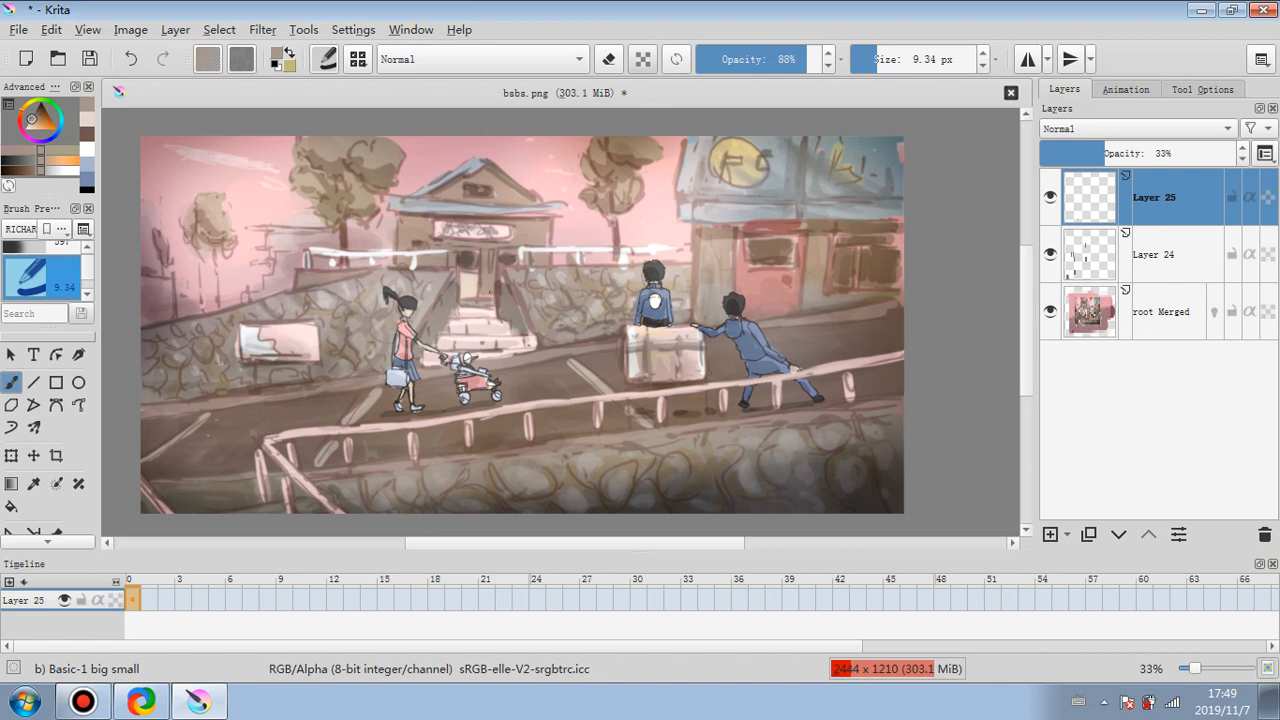
pyautogui.click(1050, 534)
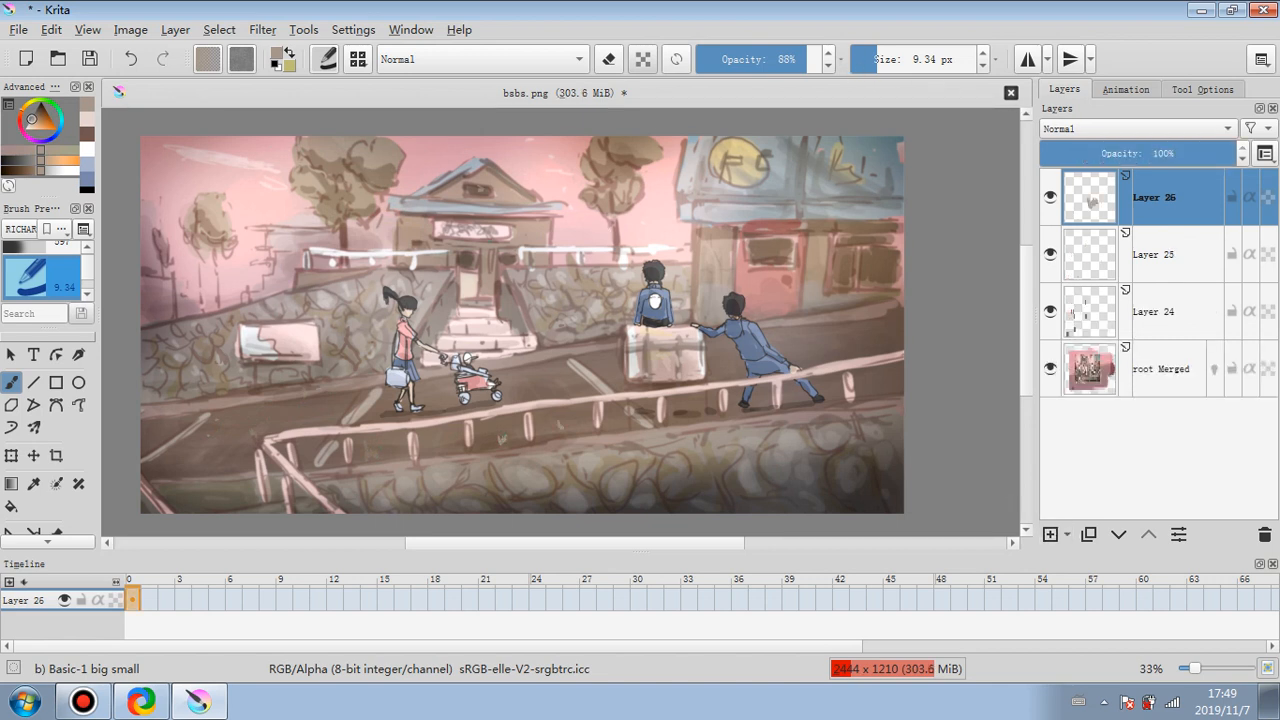
pyautogui.keyDown('ctrl'); pyautogui.click(398, 178); pyautogui.keyUp('ctrl')
pyautogui.keyDown('ctrl'); pyautogui.click(603, 172); pyautogui.keyUp('ctrl')
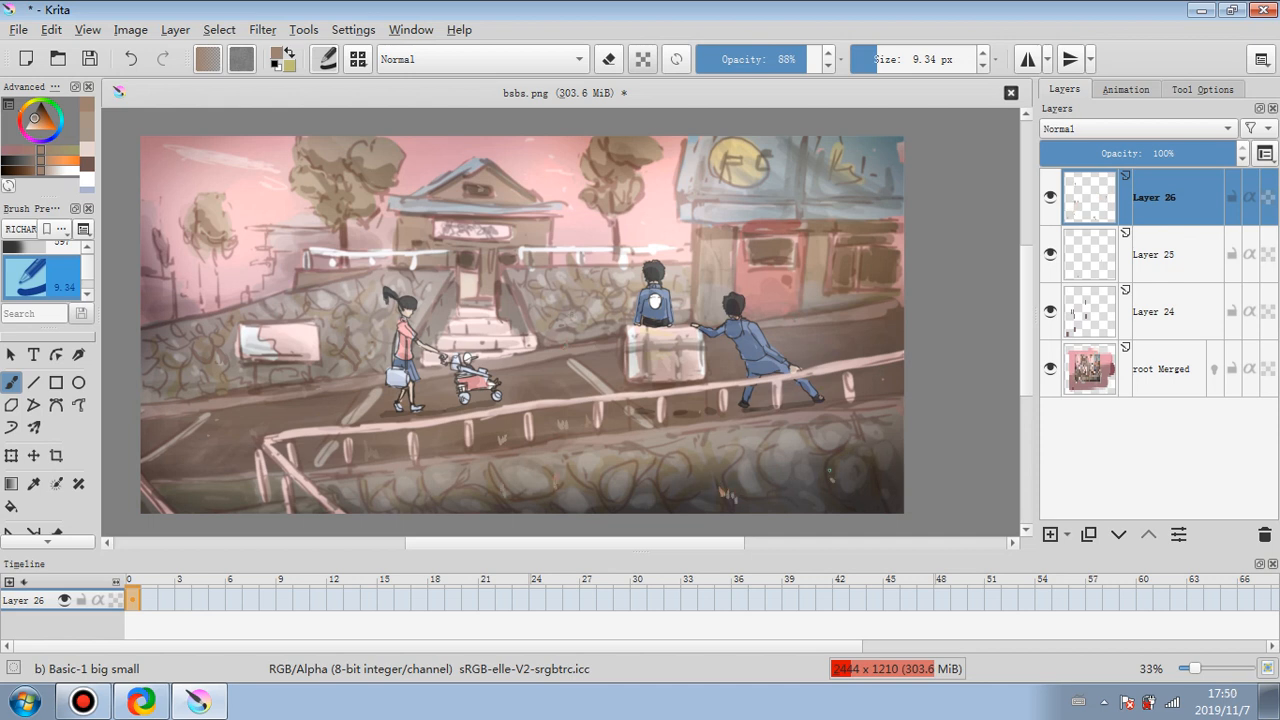
pyautogui.moveTo(1162, 153); pyautogui.dragTo(1186, 153)
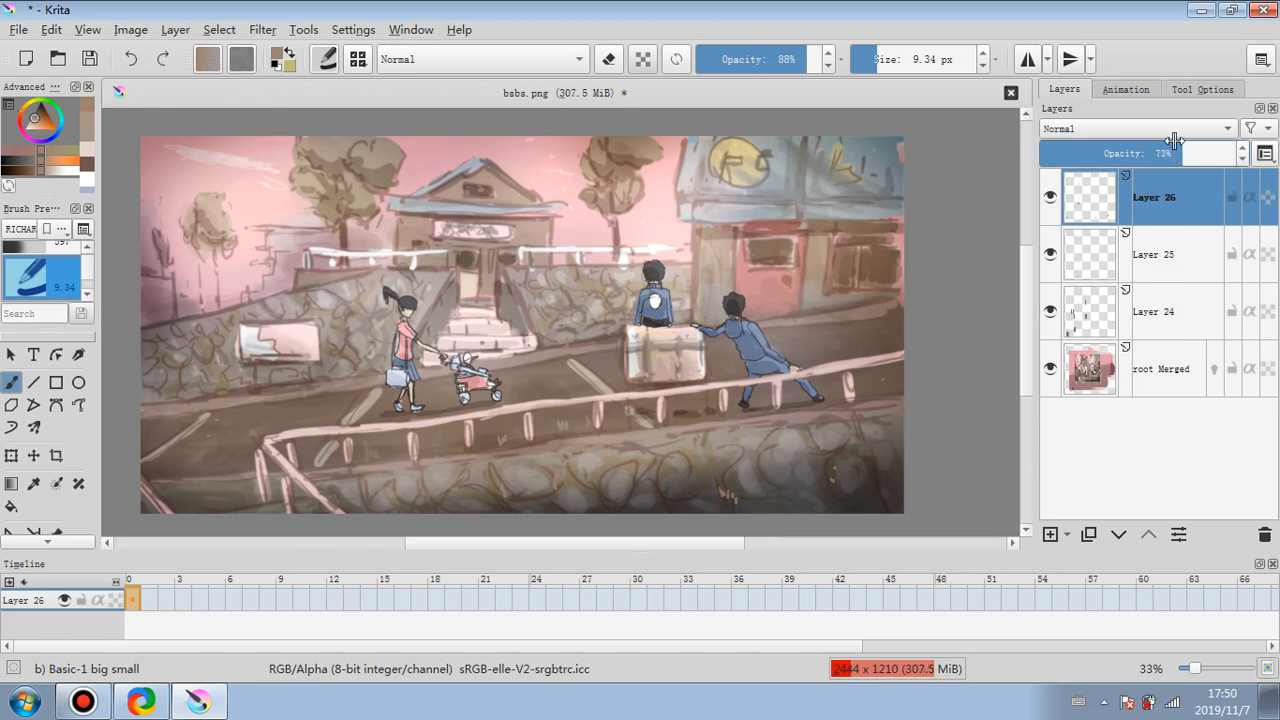
# - Soften the tufts on Layer 26 with the eraser at 78.72 px and 47% opacity
pyautogui.click(608, 60)
pyautogui.click(903, 58)
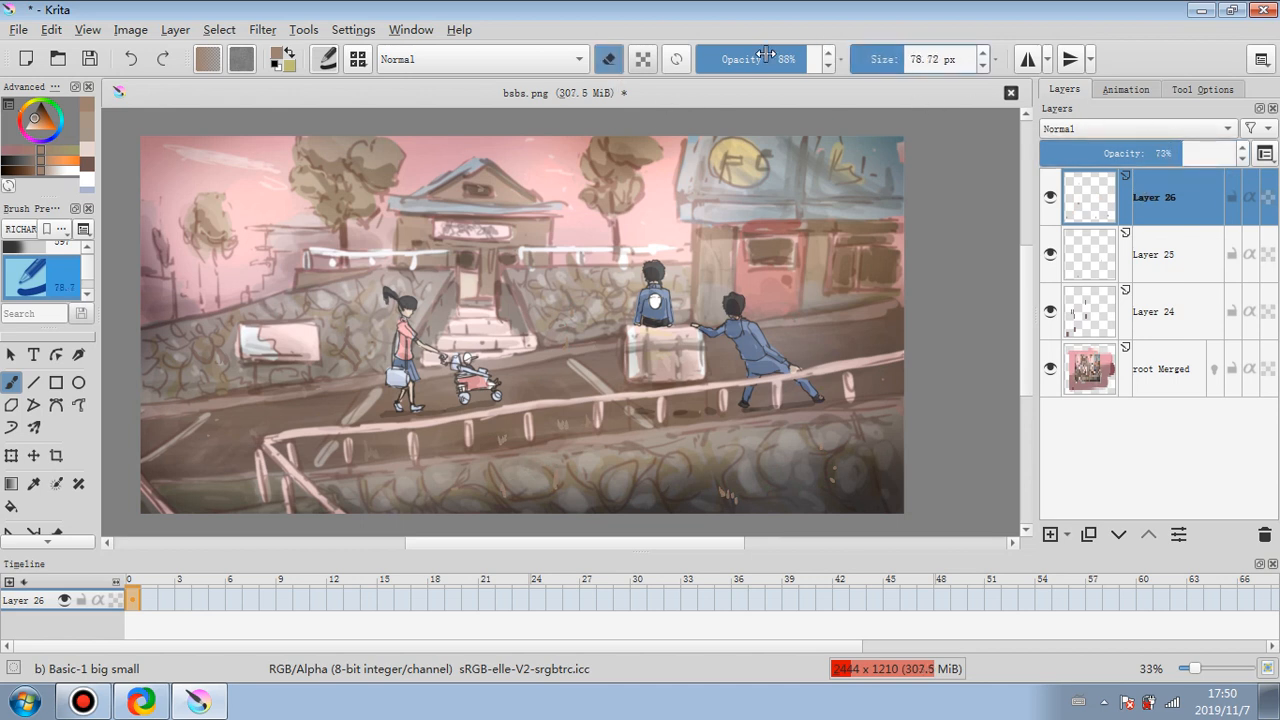
pyautogui.click(756, 56)
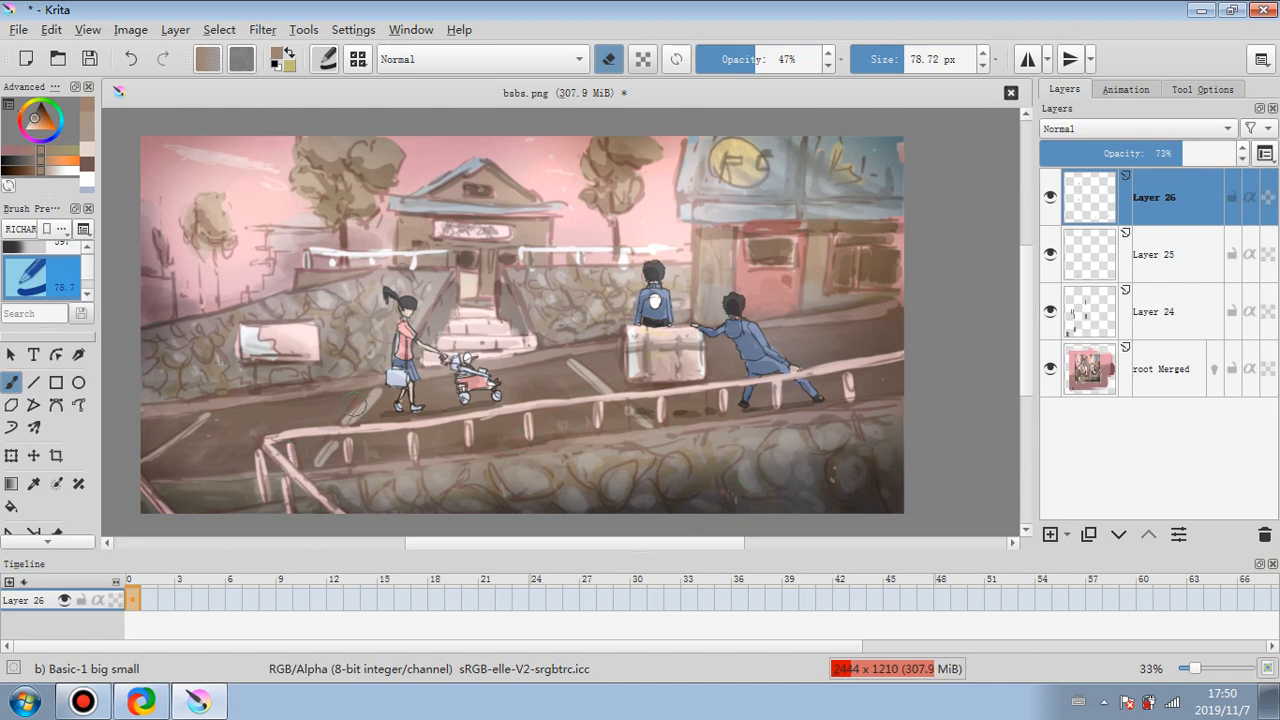
# - Airbrush a soft brown haze across the scene on a new layer with Airbrush Soft at 600 px and 30% opacity
pyautogui.click(1050, 534)
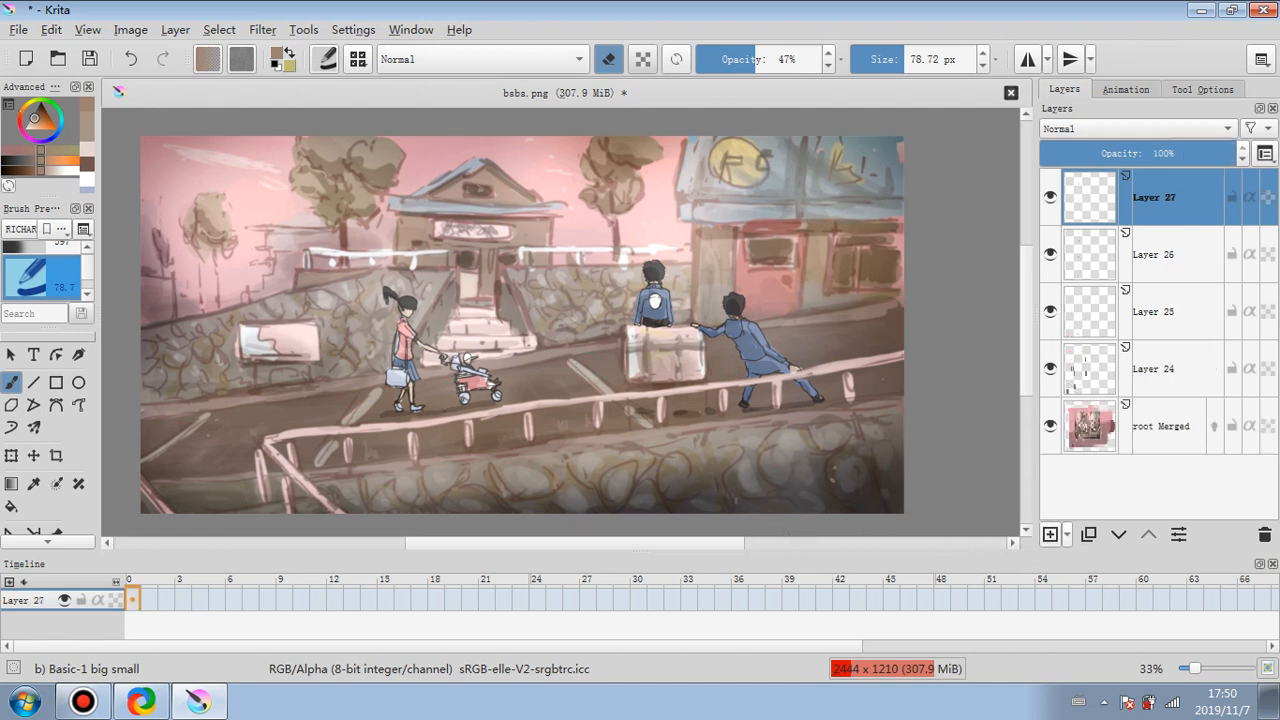
pyautogui.click(40, 246)
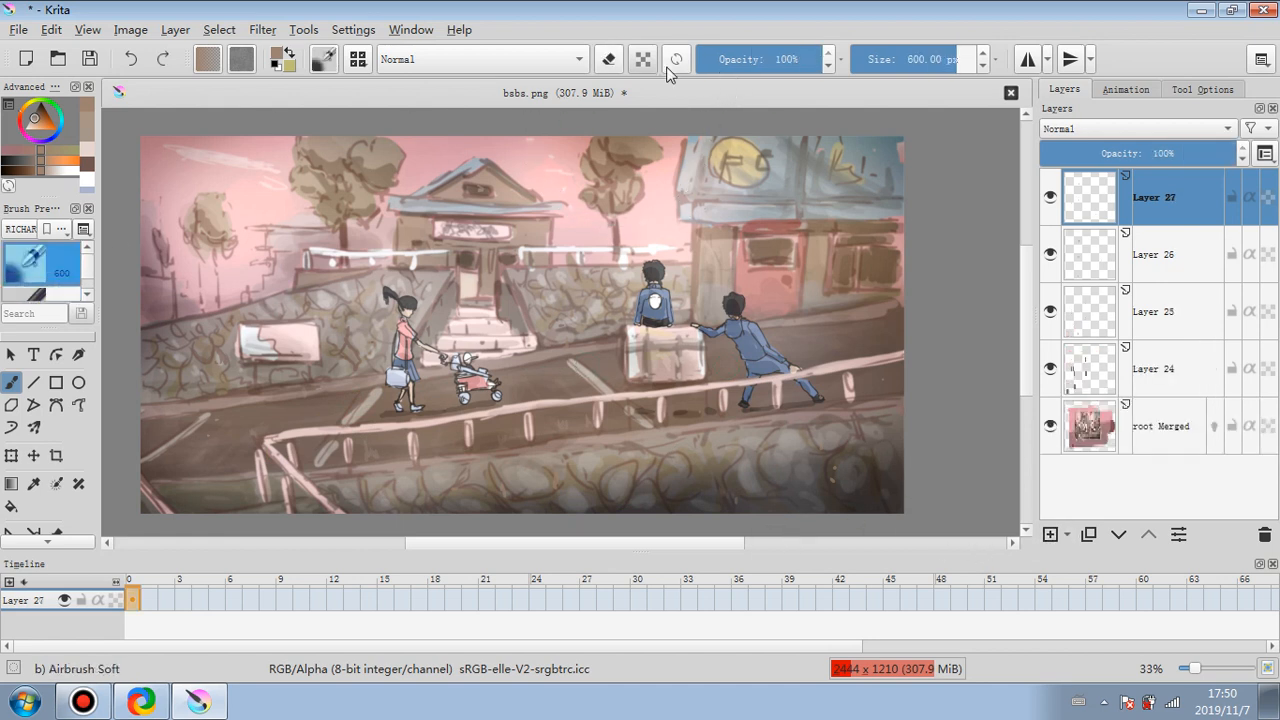
pyautogui.click(734, 59)
pyautogui.moveTo(855, 209)
pyautogui.mouseDown()
pyautogui.moveTo(822, 478)
pyautogui.moveTo(480, 520)
pyautogui.moveTo(223, 268)
pyautogui.moveTo(344, 382)
pyautogui.mouseUp()
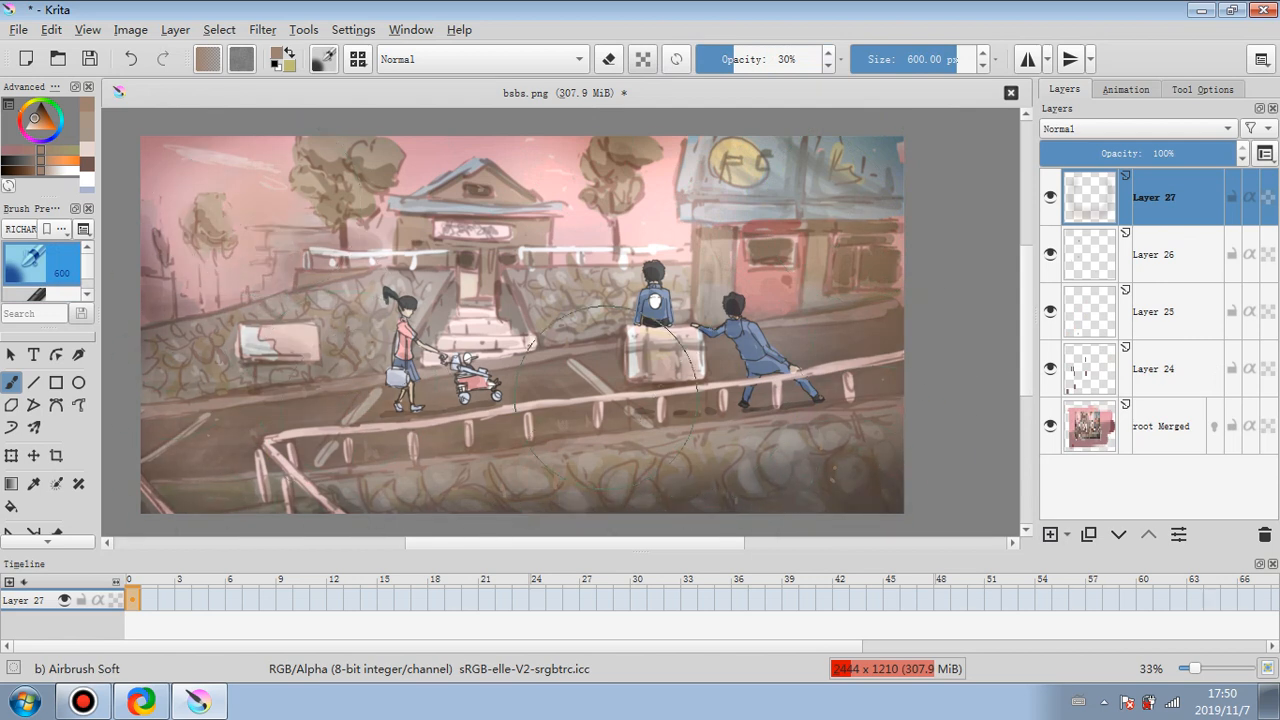
# - Airbrush black along the scene's left and lower edges on Layer 27 and set the layer's opacity to 68%
pyautogui.click(36, 118)
pyautogui.moveTo(36, 115); pyautogui.dragTo(38, 103)
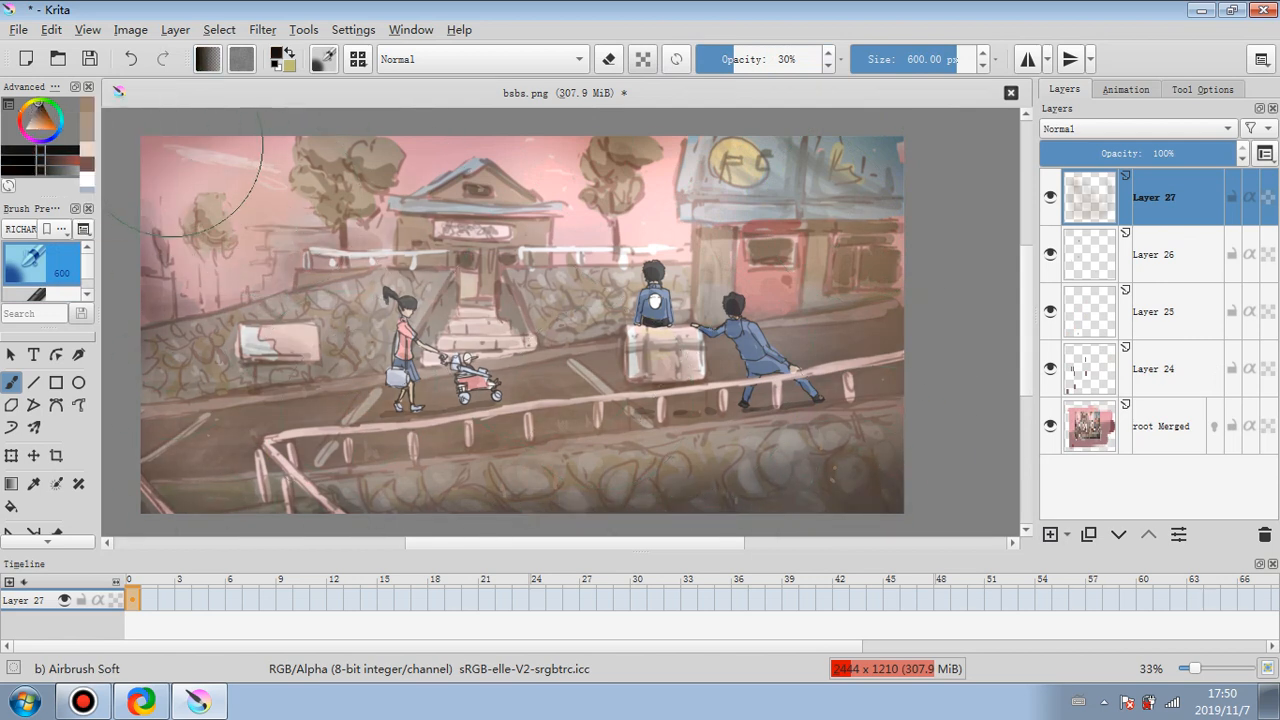
pyautogui.moveTo(178, 182); pyautogui.dragTo(168, 512)
pyautogui.moveTo(312, 485); pyautogui.dragTo(878, 495)
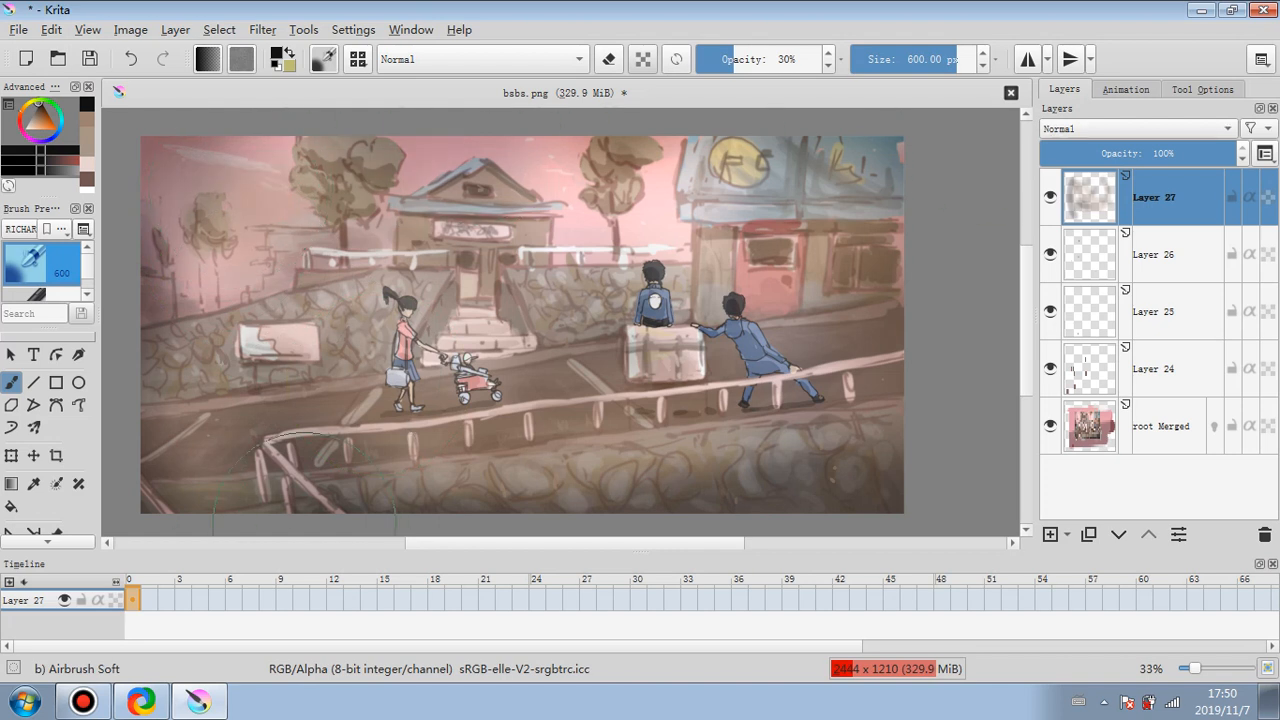
pyautogui.click(1194, 152)
pyautogui.click(1175, 152)
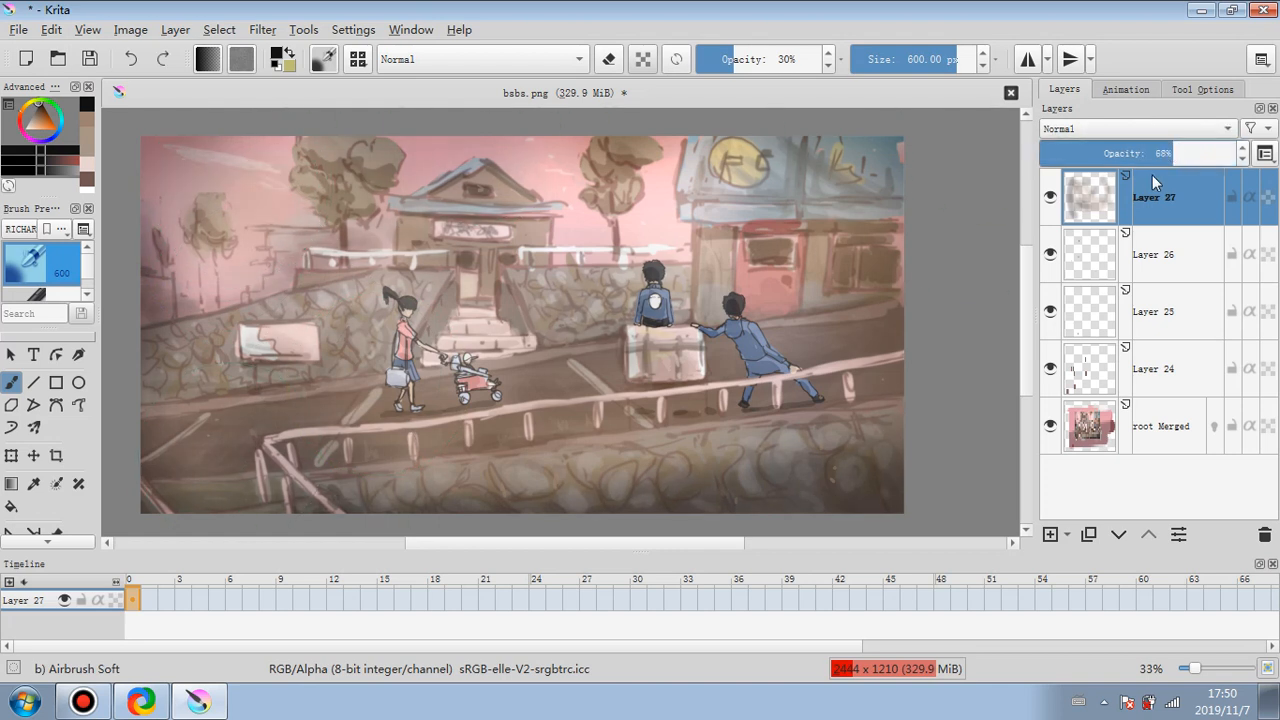
# - Flatten the image and slightly raise its saturation with an HSV adjustment
pyautogui.rightClick(1163, 225)
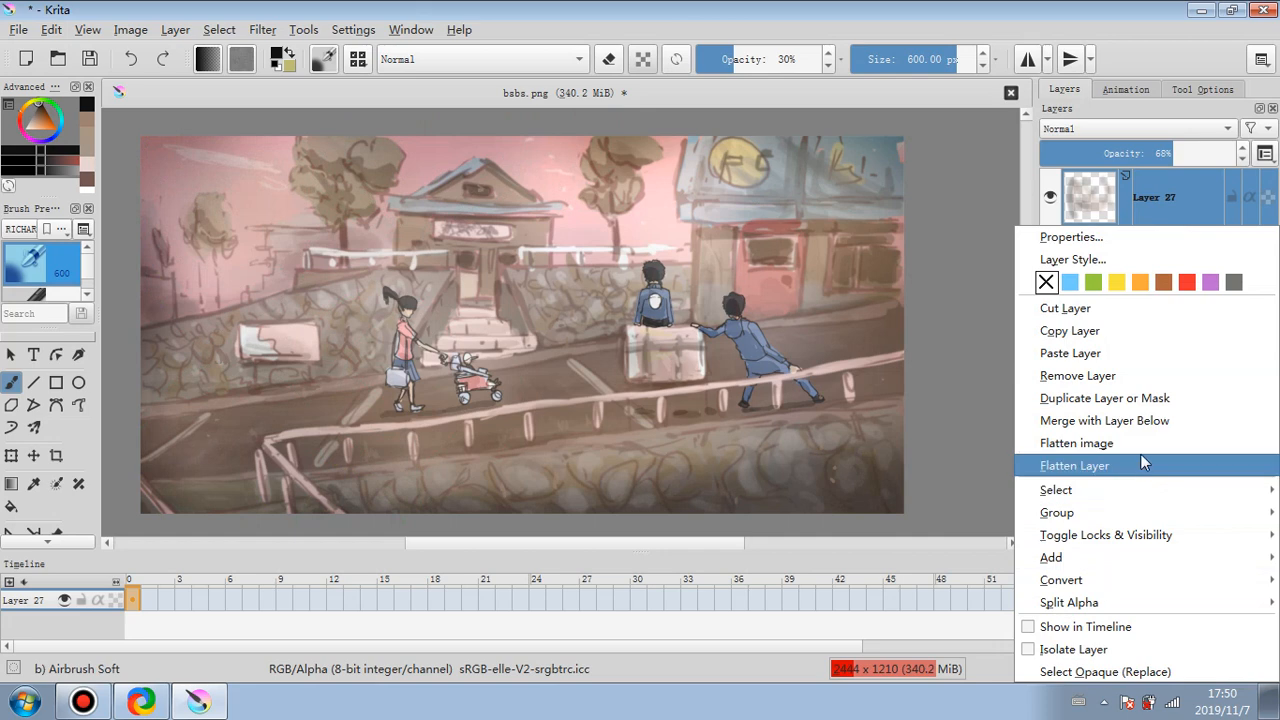
pyautogui.click(1140, 463)
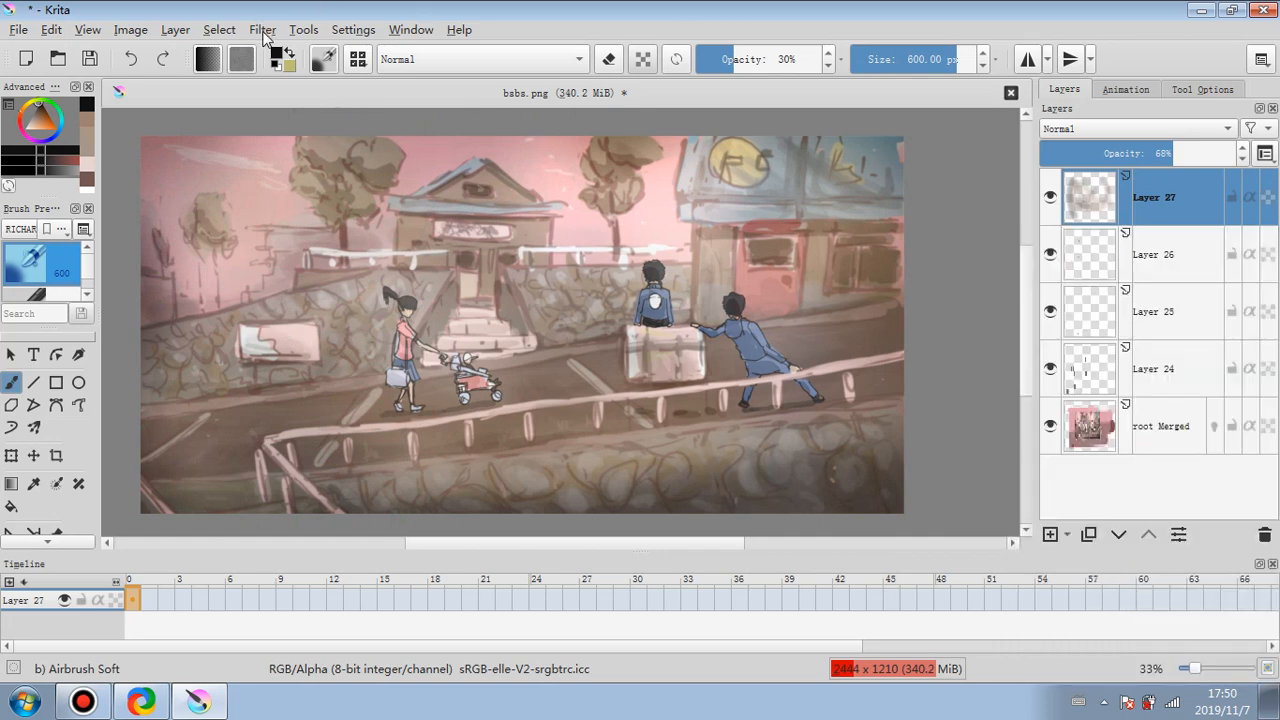
pyautogui.click(263, 29)
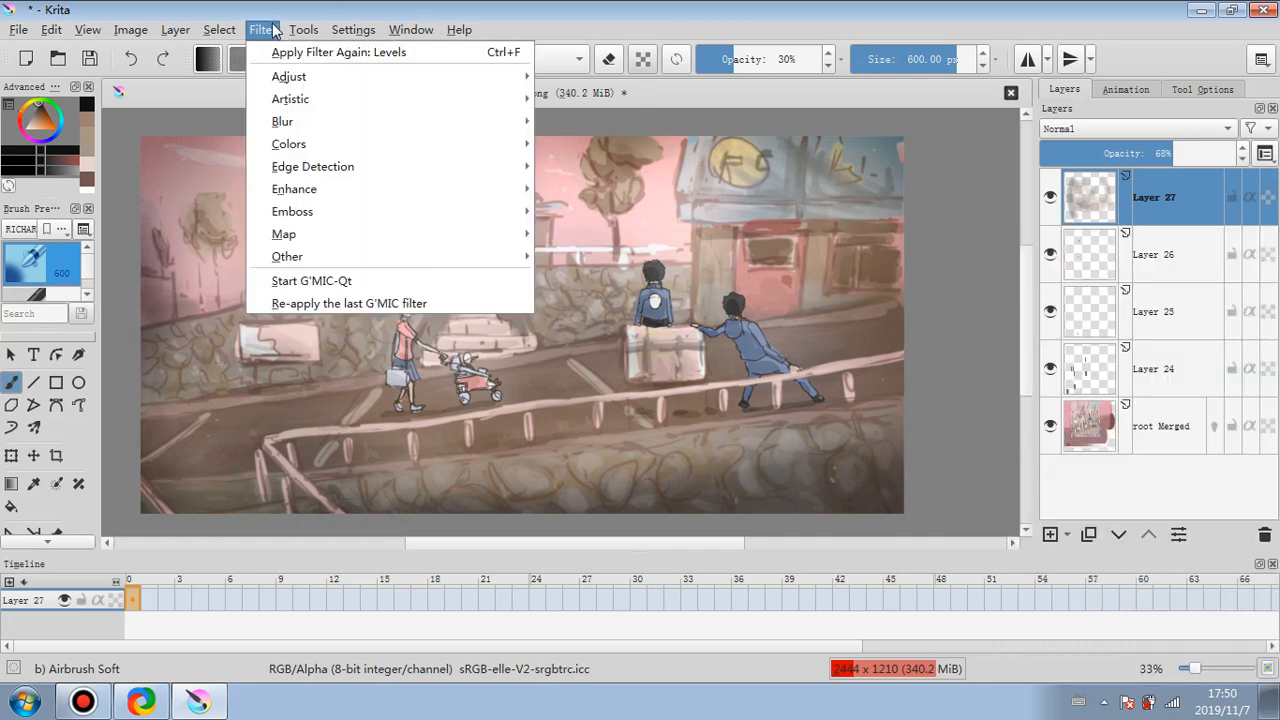
pyautogui.moveTo(400, 82)
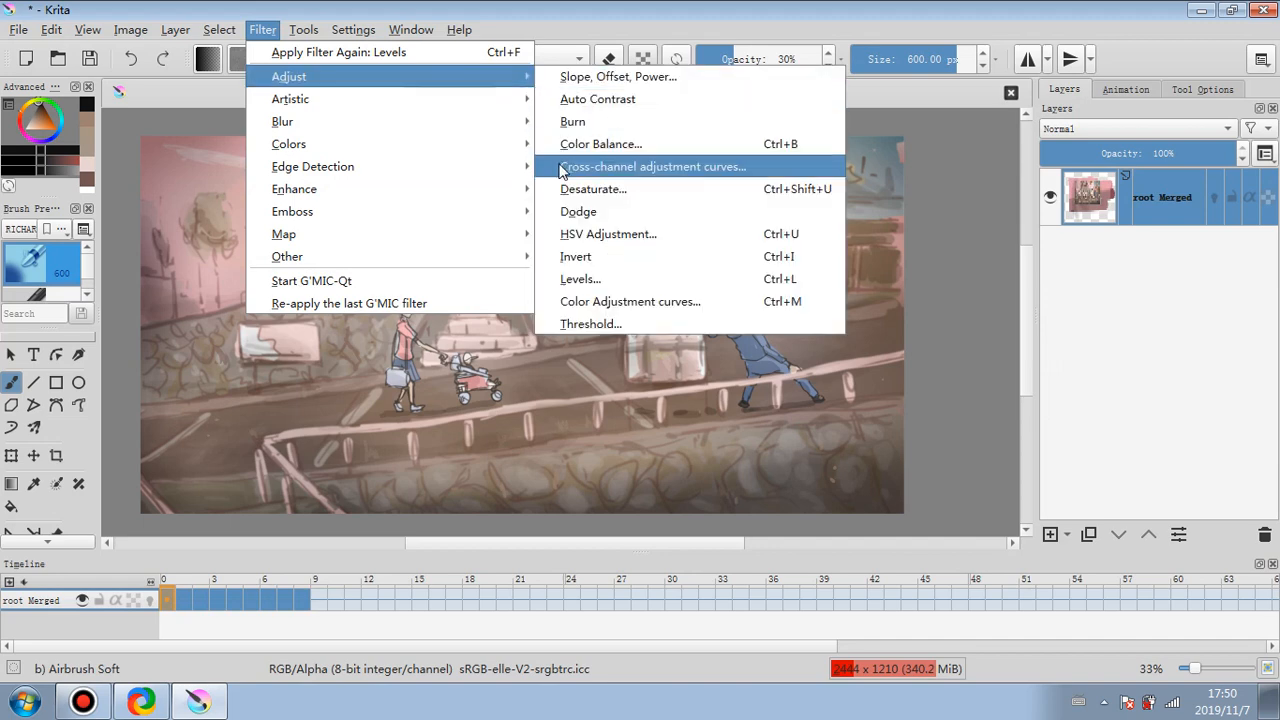
pyautogui.click(608, 233)
pyautogui.moveTo(946, 343); pyautogui.dragTo(966, 344)
pyautogui.click(1017, 651)
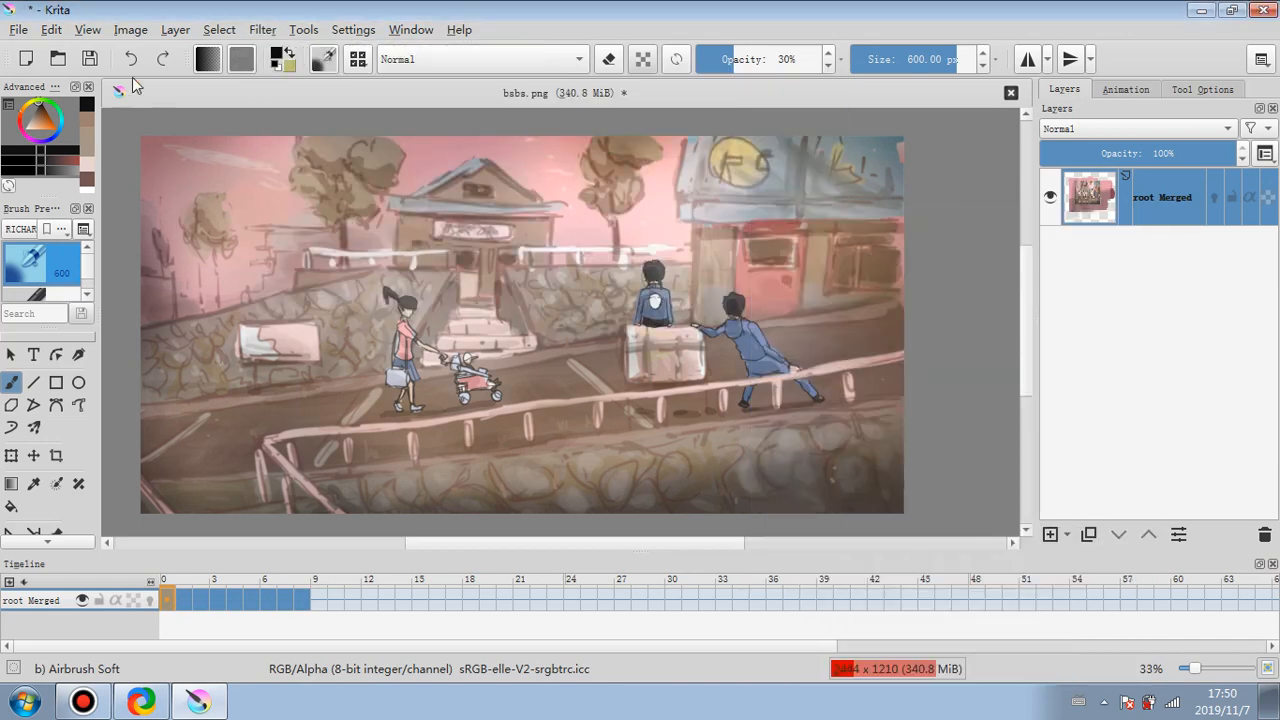
# - Try a Levels adjustment on the flattened image with midtone gamma 0.871 and a slightly lowered input white point, and undo it
pyautogui.click(265, 31)
pyautogui.moveTo(288, 76)
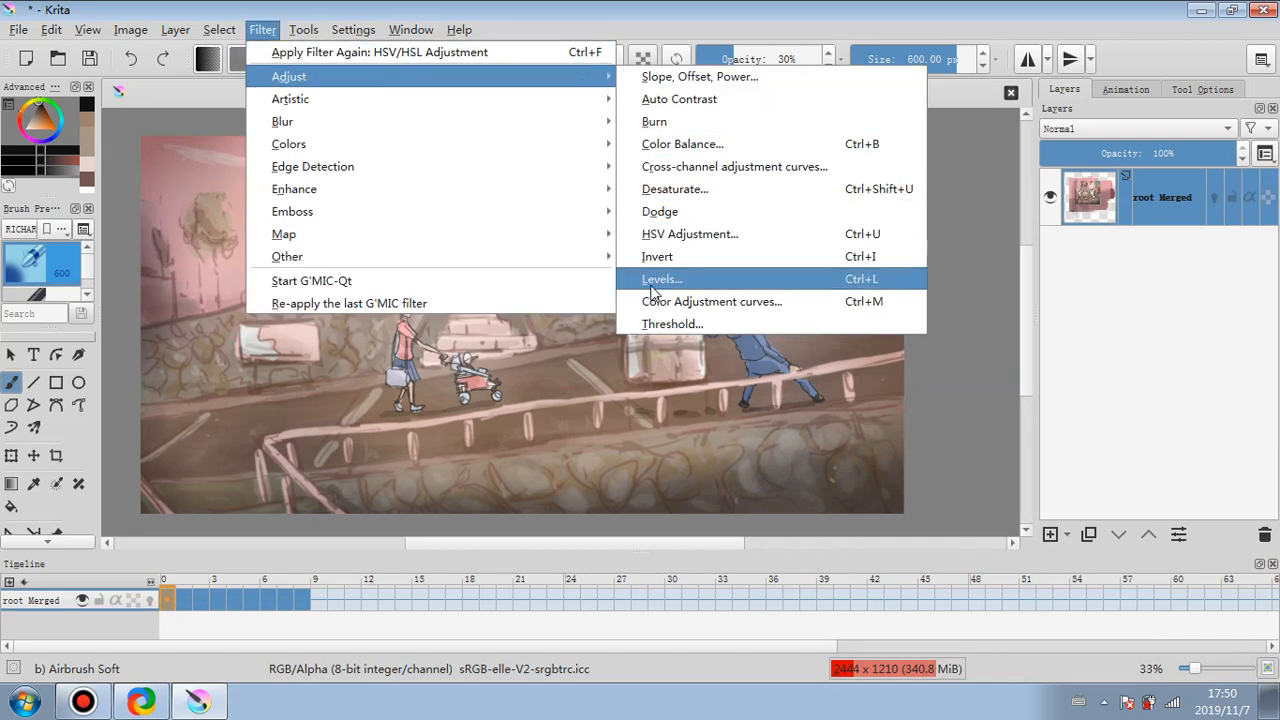
pyautogui.click(752, 286)
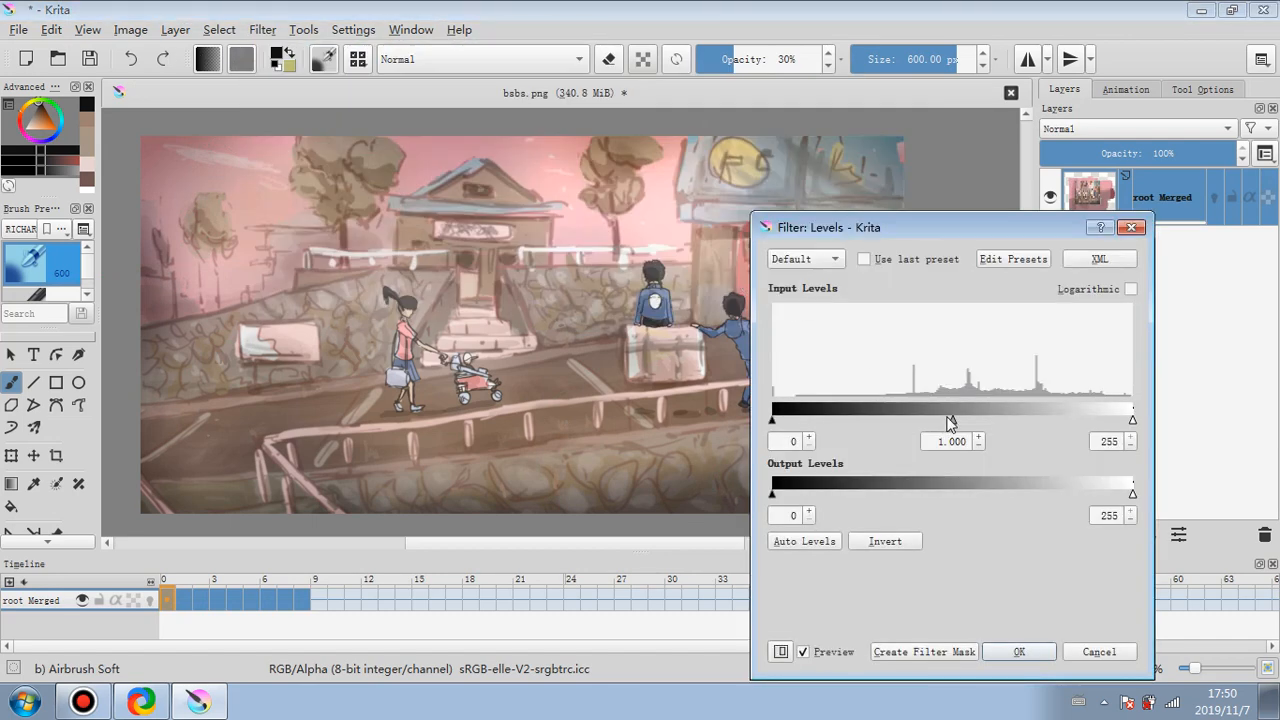
pyautogui.moveTo(951, 421); pyautogui.dragTo(963, 420)
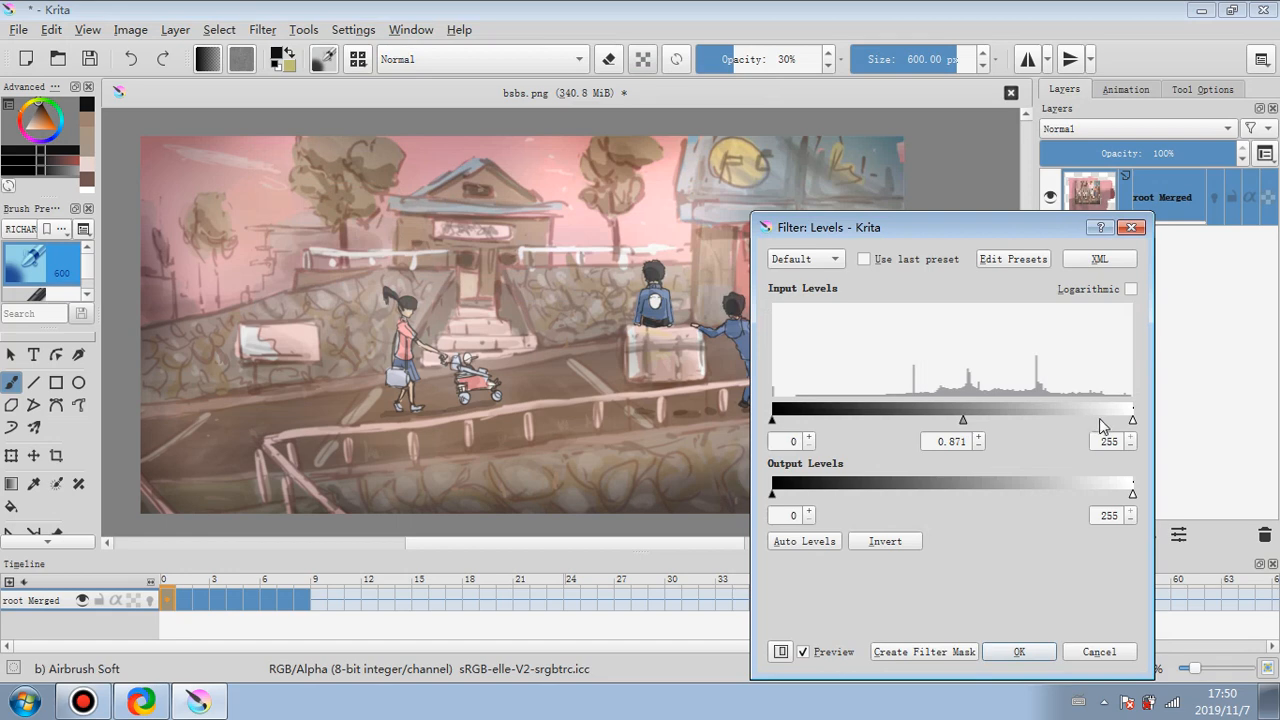
pyautogui.moveTo(1132, 421); pyautogui.dragTo(1123, 425)
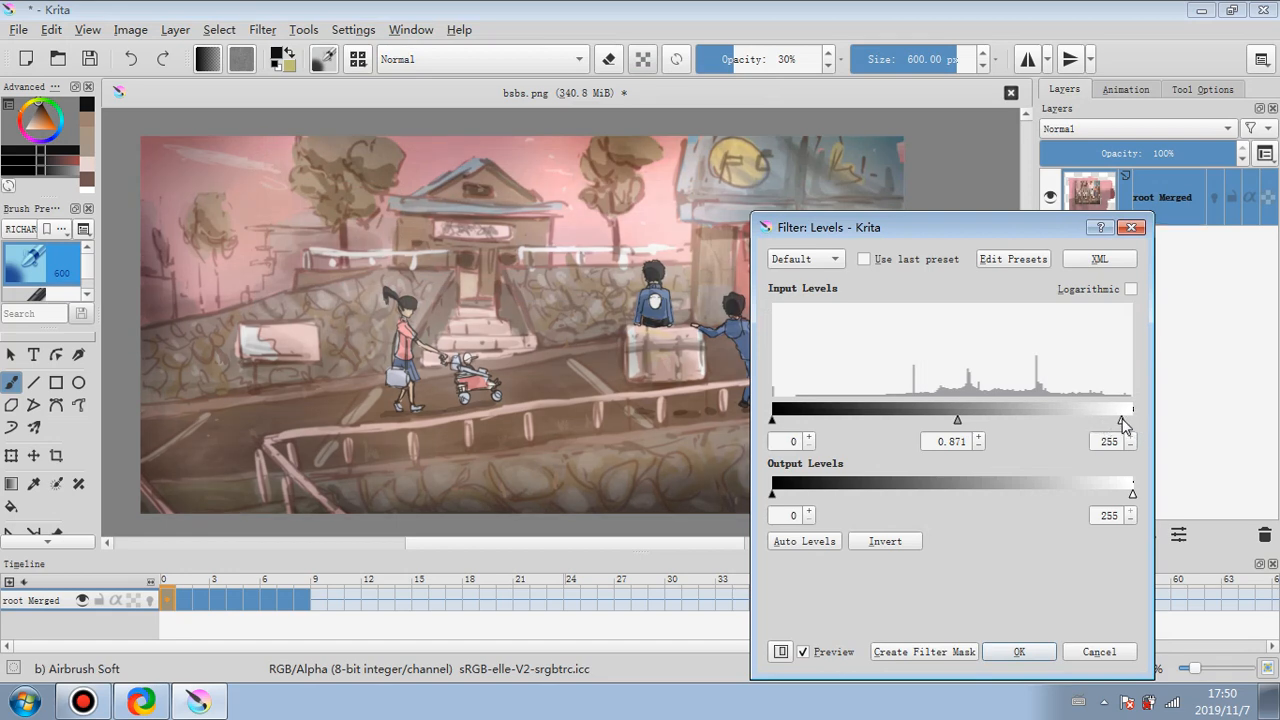
pyautogui.click(1019, 651)
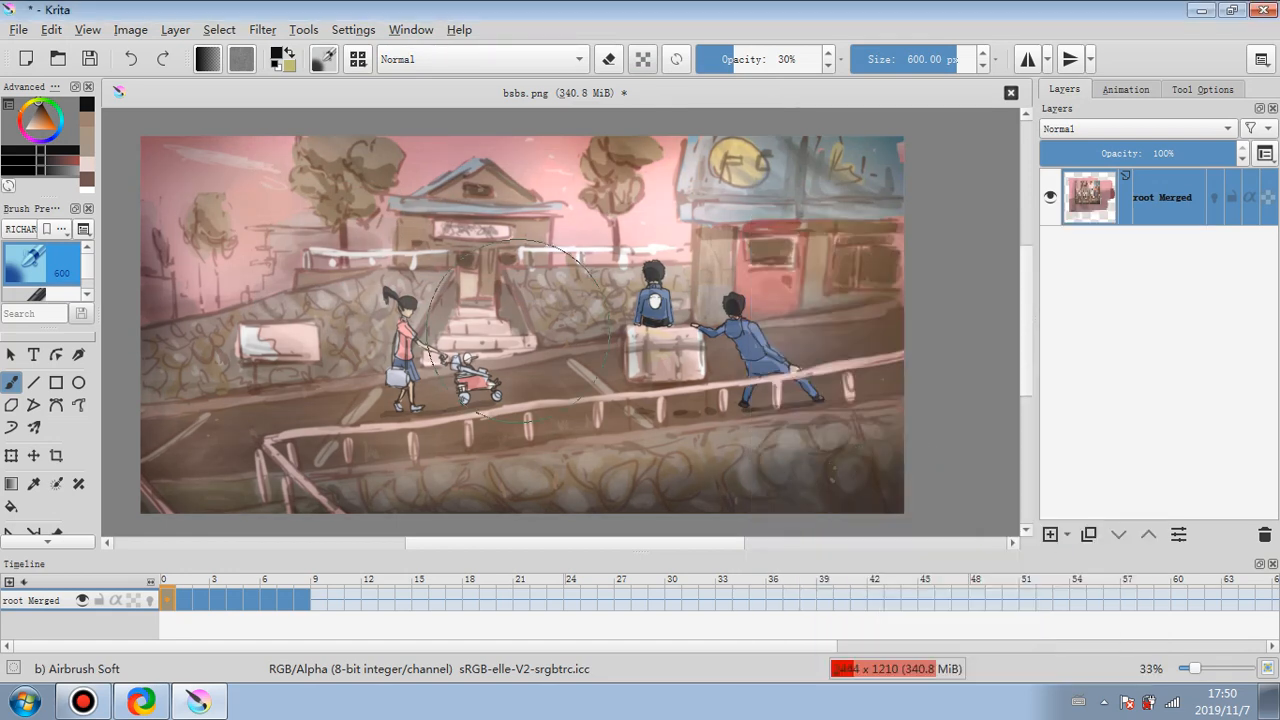
pyautogui.click(131, 61)
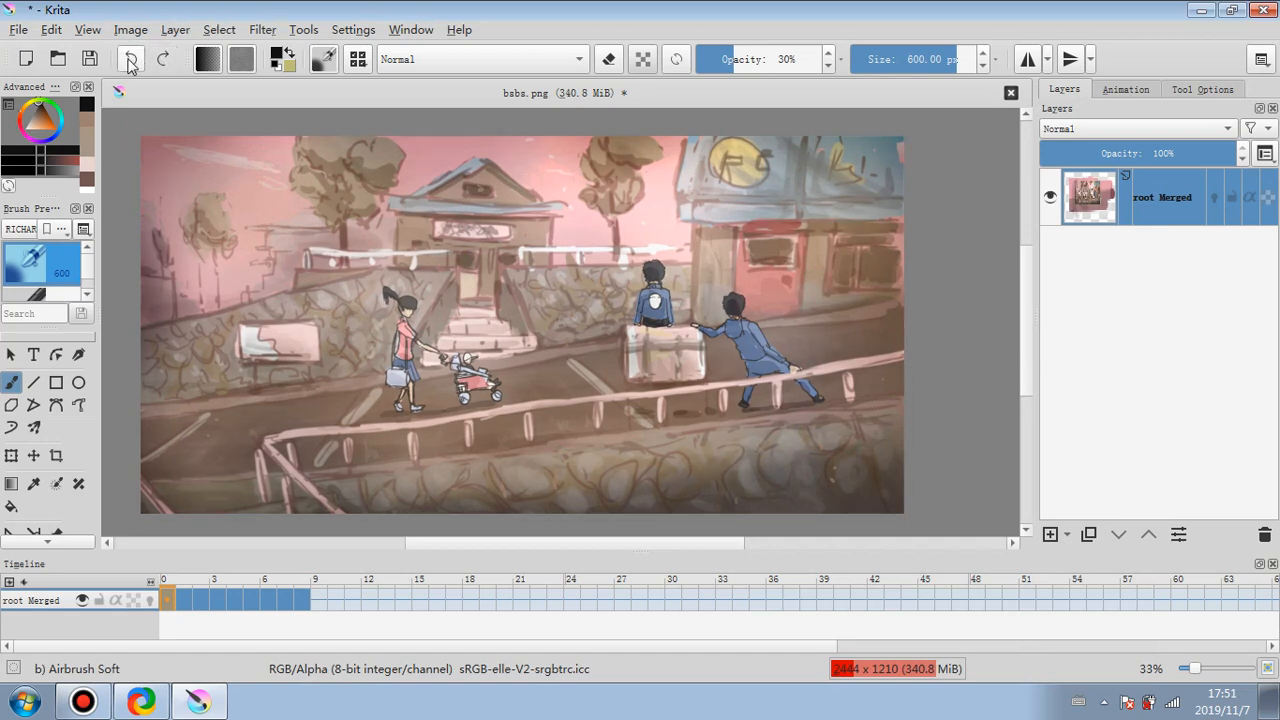
# - Save the flattened street scene to bsbs.png with the offered PNG export options
pyautogui.click(22, 30)
pyautogui.click(68, 125)
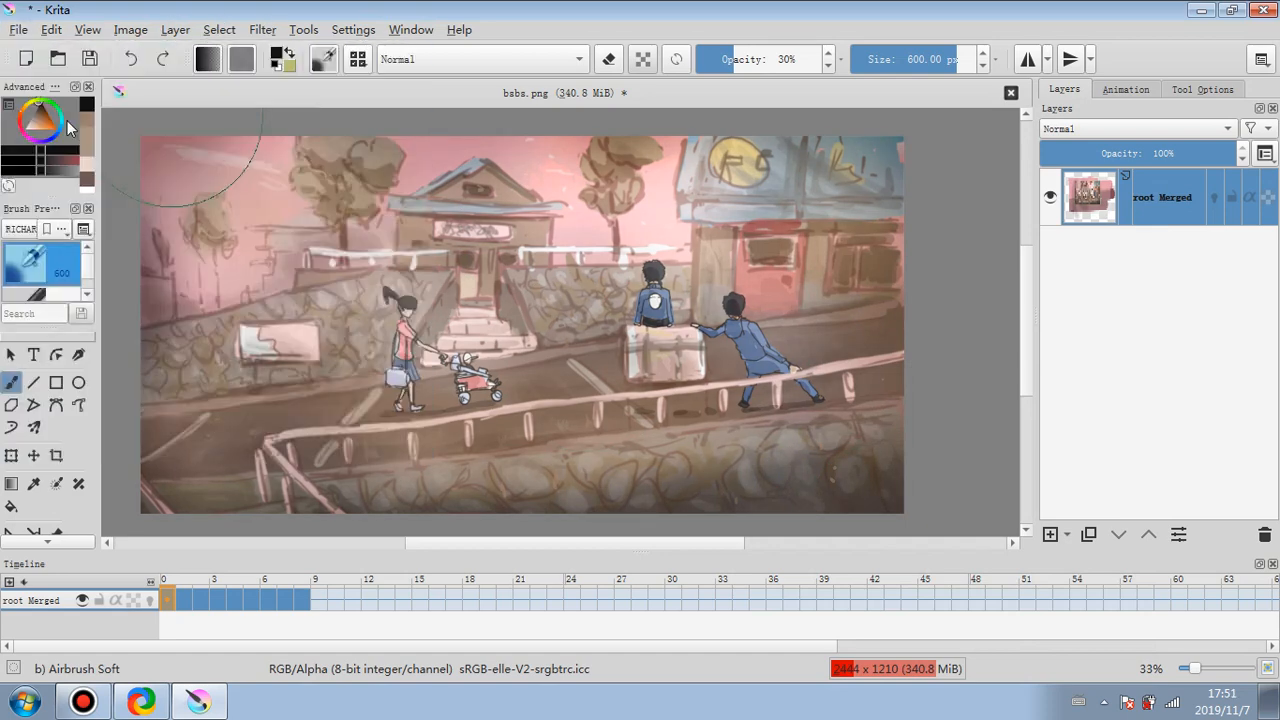
pyautogui.click(920, 572)
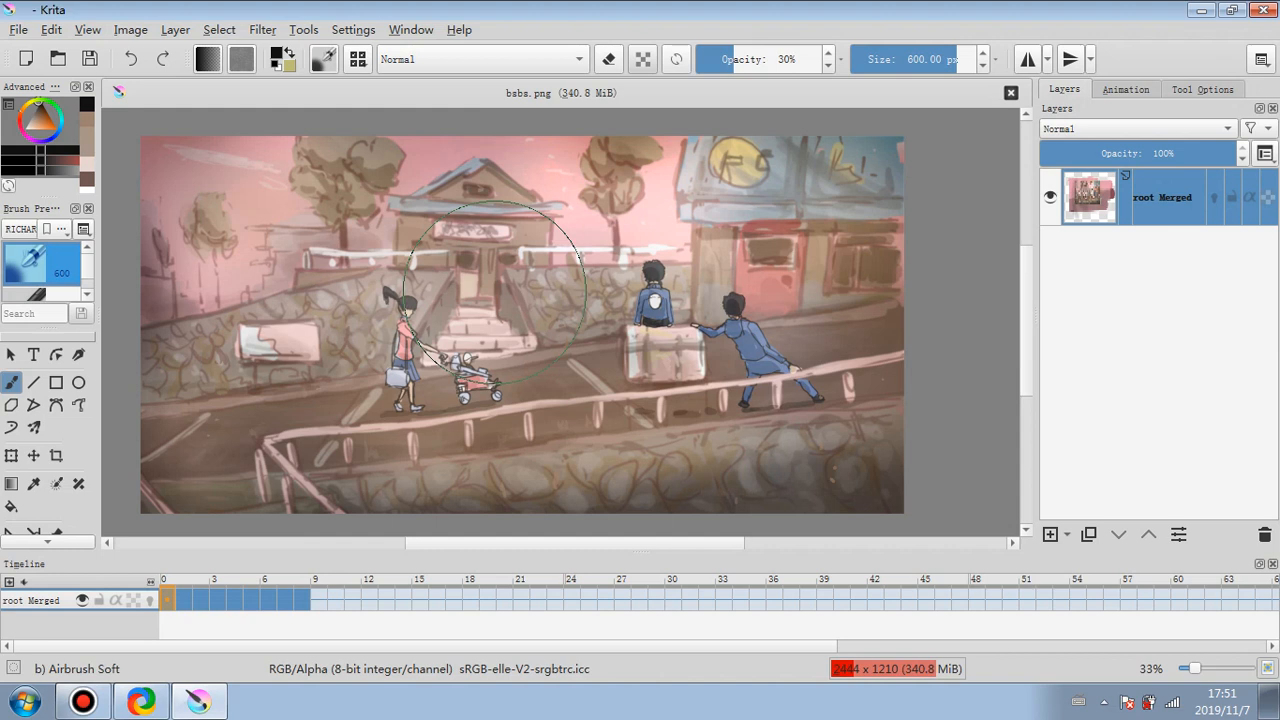
# - Show only the canvas and examine the finished street scene, both as a whole and close up around the figures
pyautogui.press('Tab')
pyautogui.moveTo(413, 306); pyautogui.dragTo(554, 420)
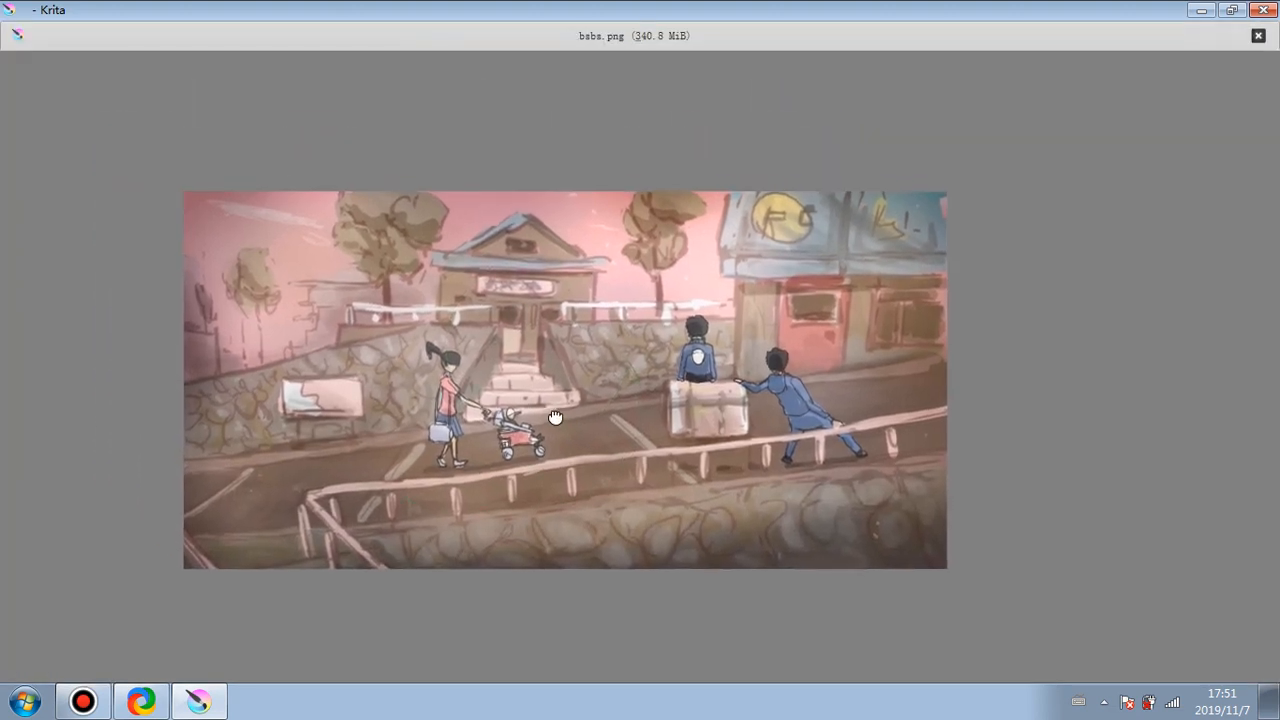
pyautogui.scroll(1, 435, 425)
pyautogui.moveTo(251, 434); pyautogui.dragTo(238, 445)
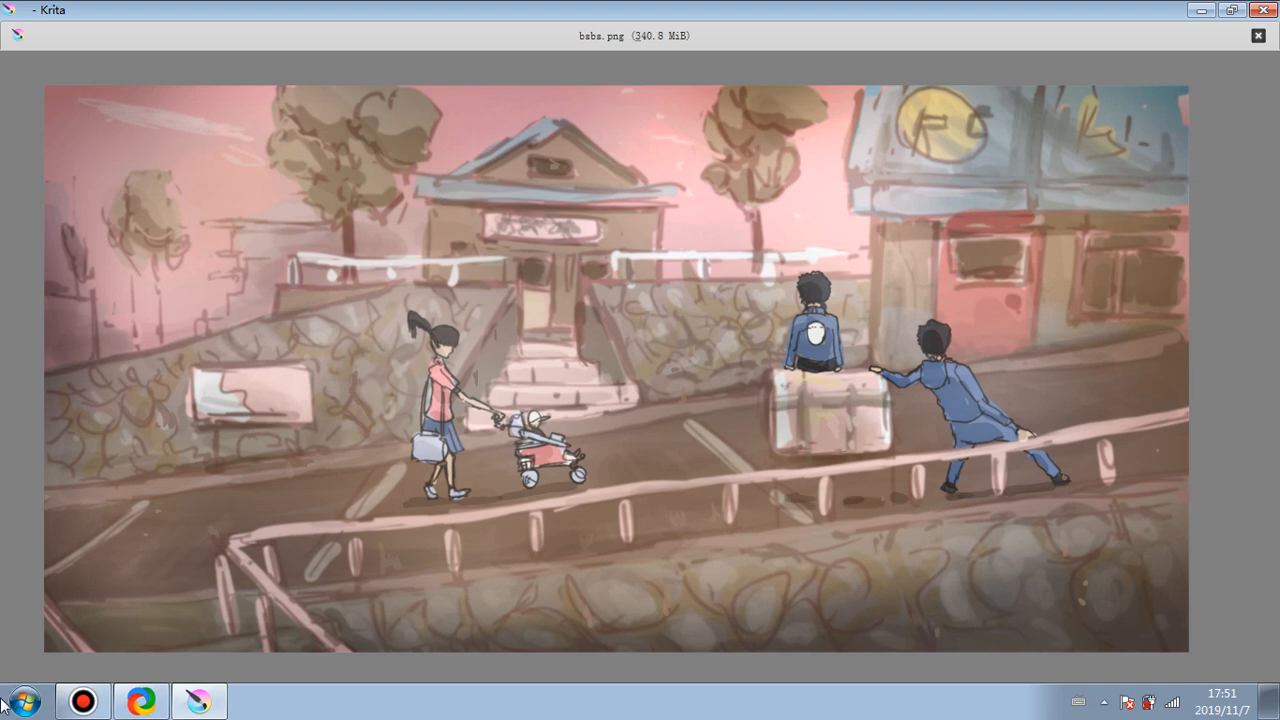
pyautogui.scroll(3, 6, 660)
pyautogui.scroll(-4, 6, 650)
pyautogui.scroll(1, 144, 606)
pyautogui.moveTo(192, 605); pyautogui.dragTo(264, 607)
pyautogui.scroll(3, 340, 514)
pyautogui.moveTo(671, 414); pyautogui.dragTo(543, 503)
pyautogui.moveTo(1060, 338)
pyautogui.mouseDown()
pyautogui.moveTo(131, 580)
pyautogui.moveTo(686, 714)
pyautogui.moveTo(631, 584)
pyautogui.moveTo(595, 440)
pyautogui.moveTo(619, 417)
pyautogui.moveTo(610, 429)
pyautogui.moveTo(561, 415)
pyautogui.moveTo(615, 431)
pyautogui.mouseUp()
pyautogui.scroll(-3, 670, 654)
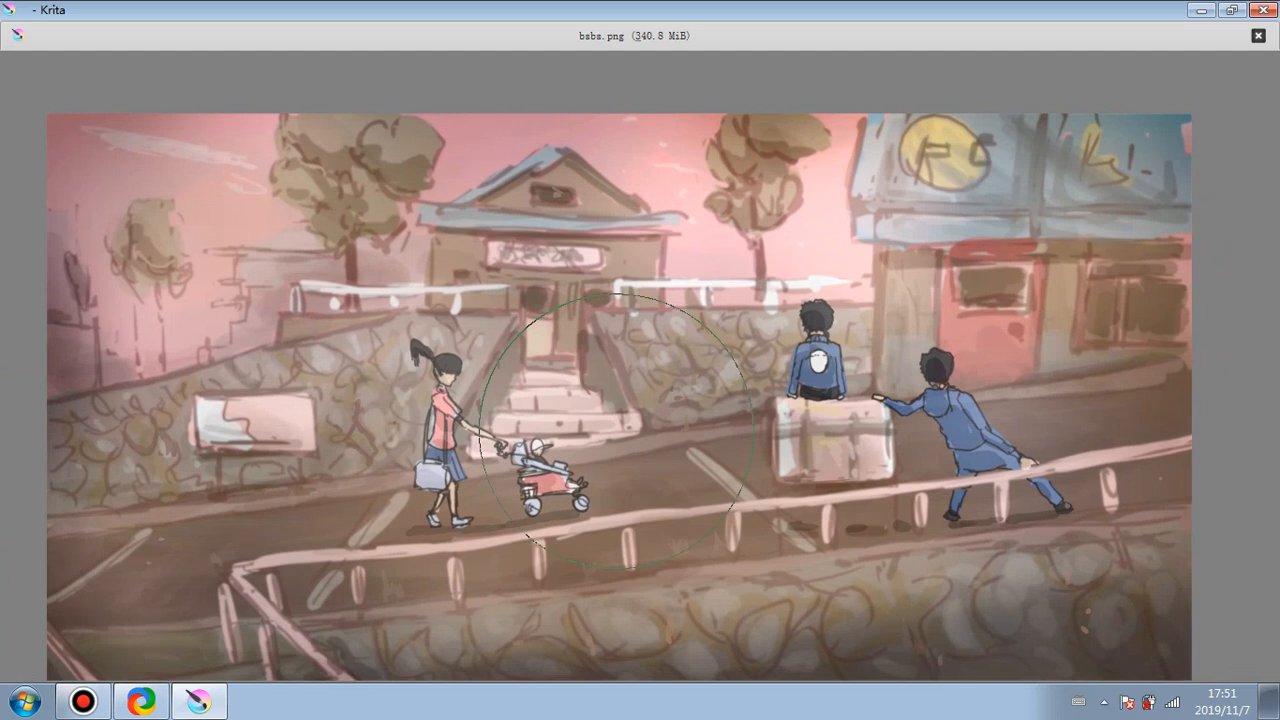